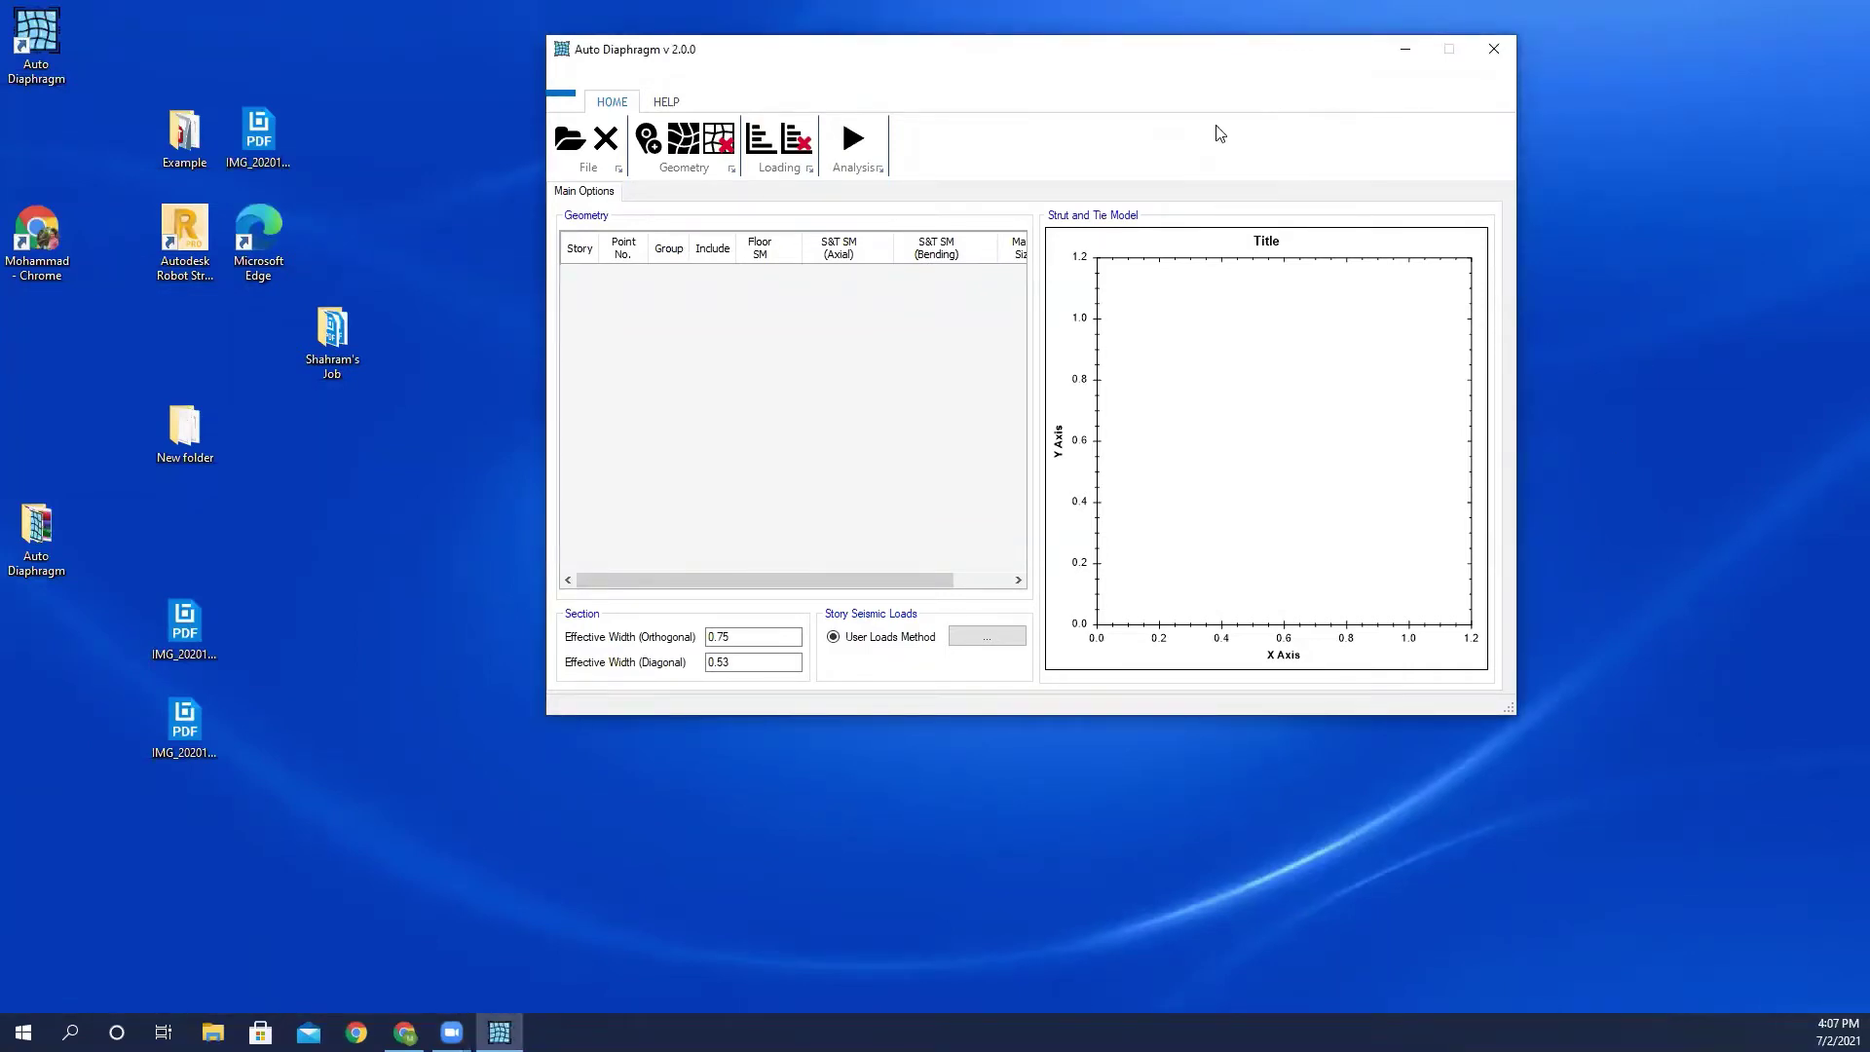
Open the ETABS model file 1 from the Presentation #2 folder in Auto Diaphragm.
{"action": "left_click_drag", "start_coordinate": [1196, 55], "coordinate": [1098, 88]}
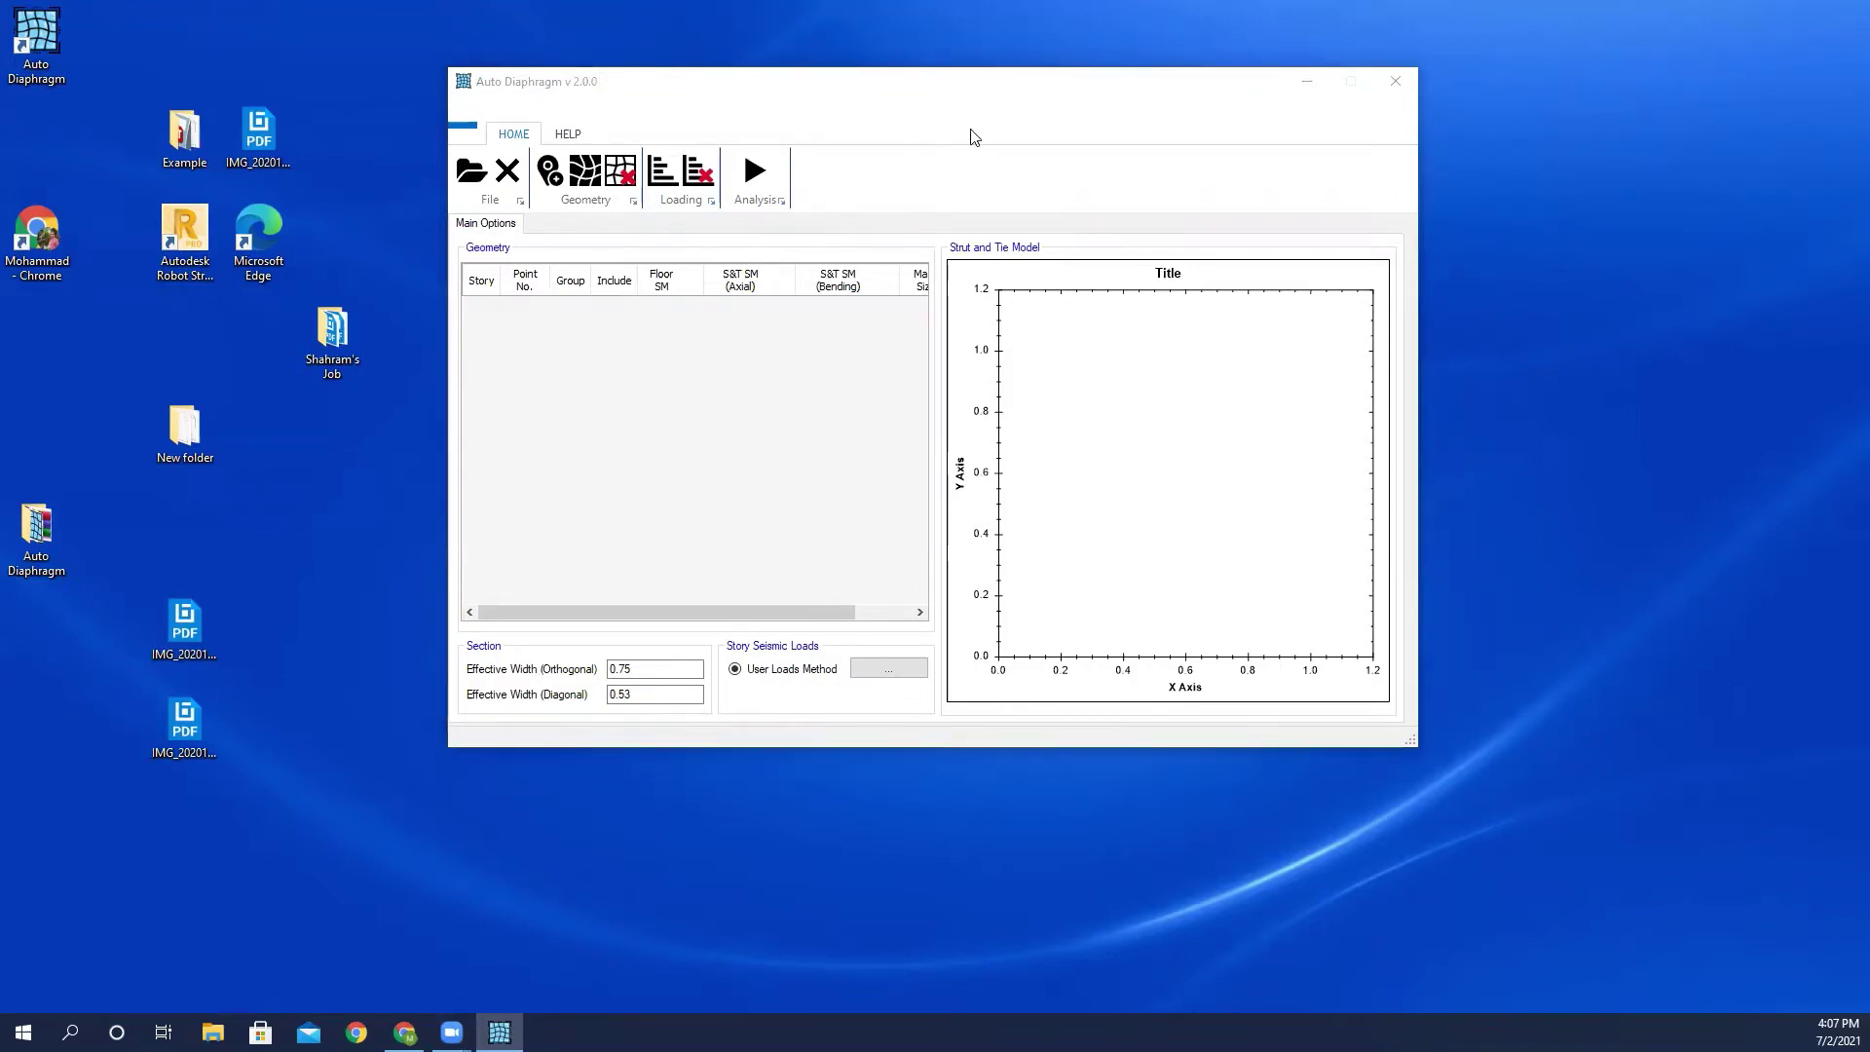
{"action": "left_click", "coordinate": [829, 93]}
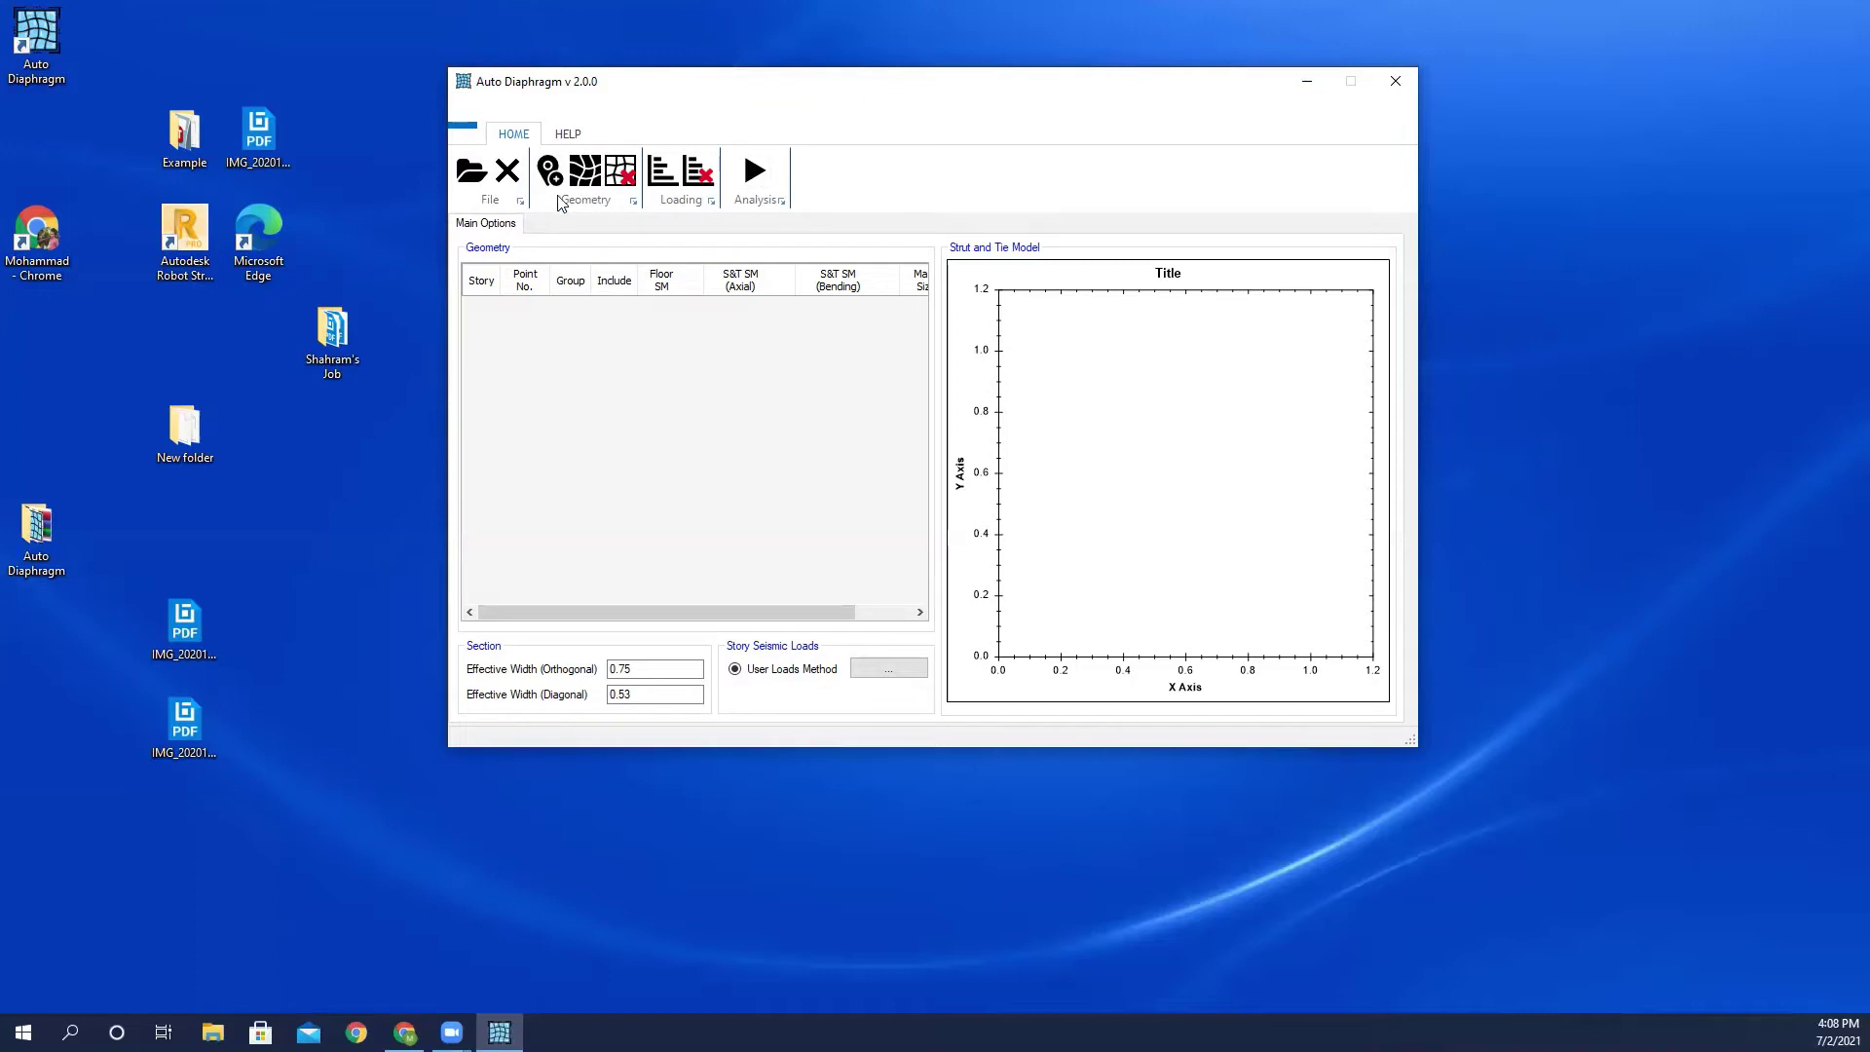
{"action": "left_click", "coordinate": [473, 173]}
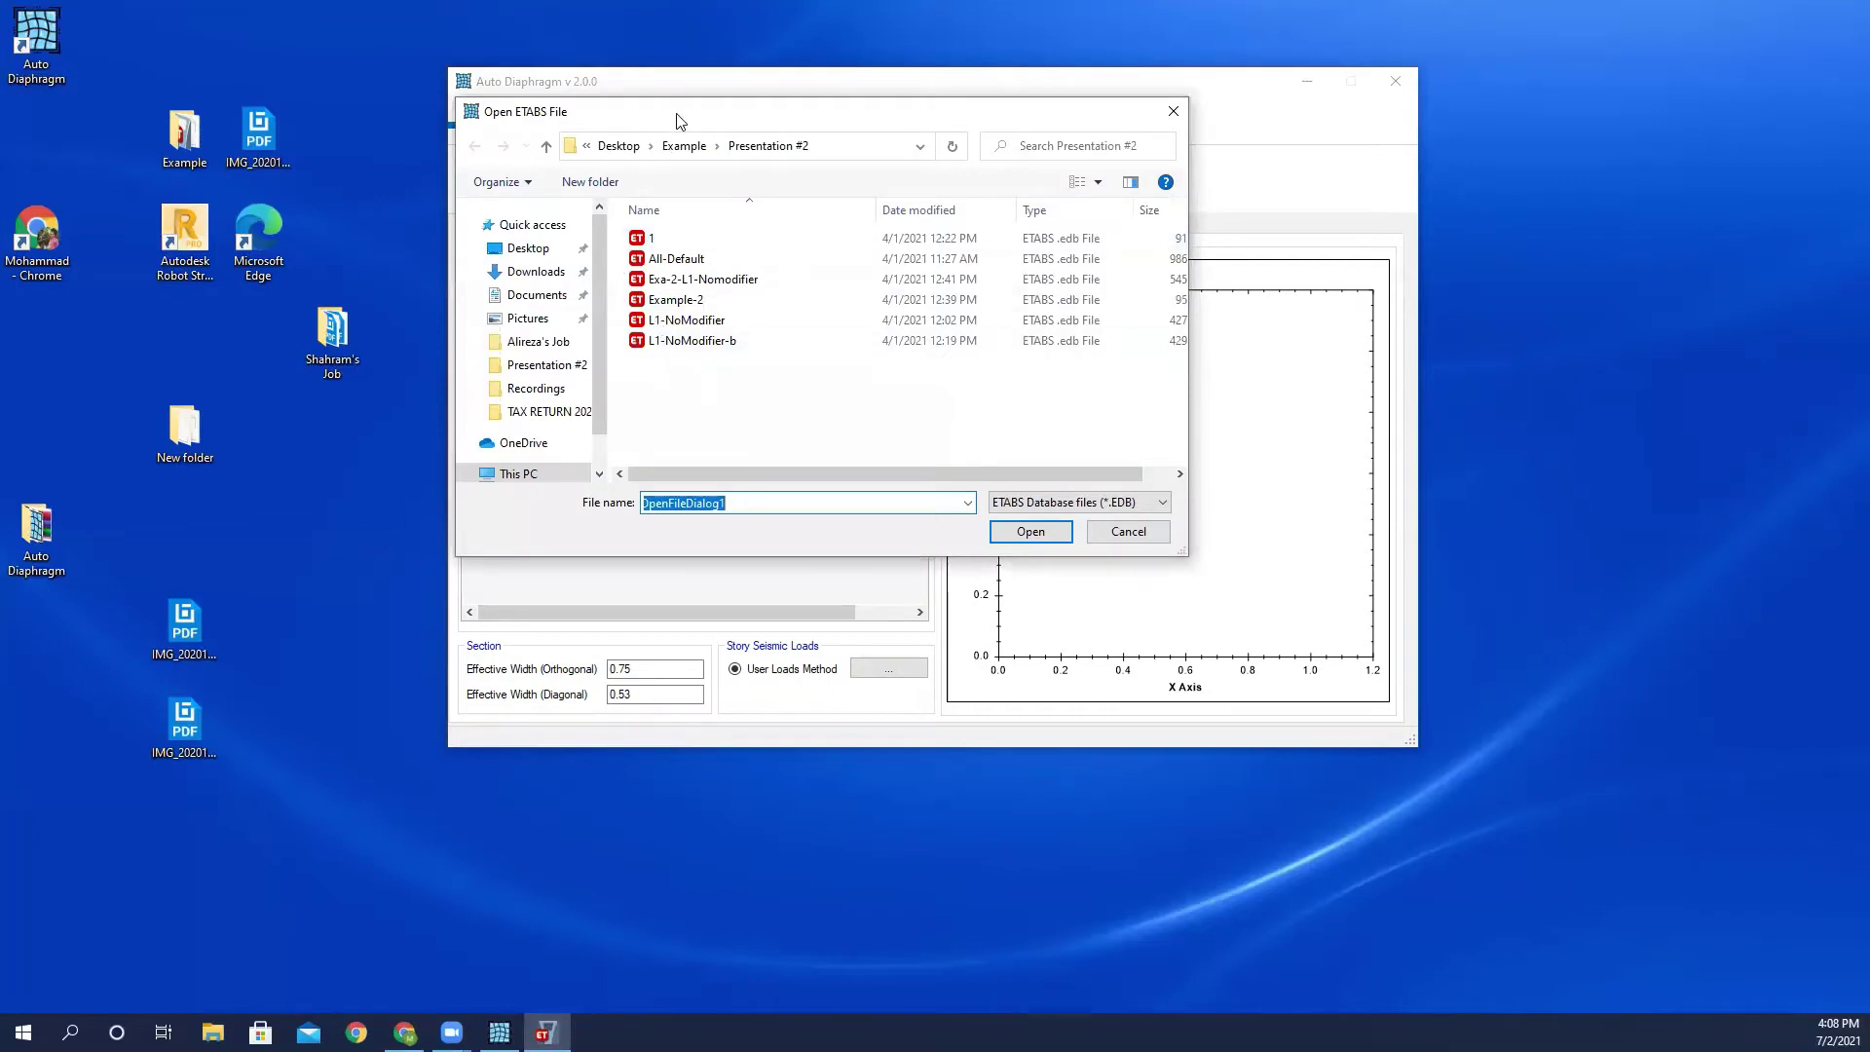
{"action": "left_click_drag", "start_coordinate": [687, 123], "coordinate": [746, 155]}
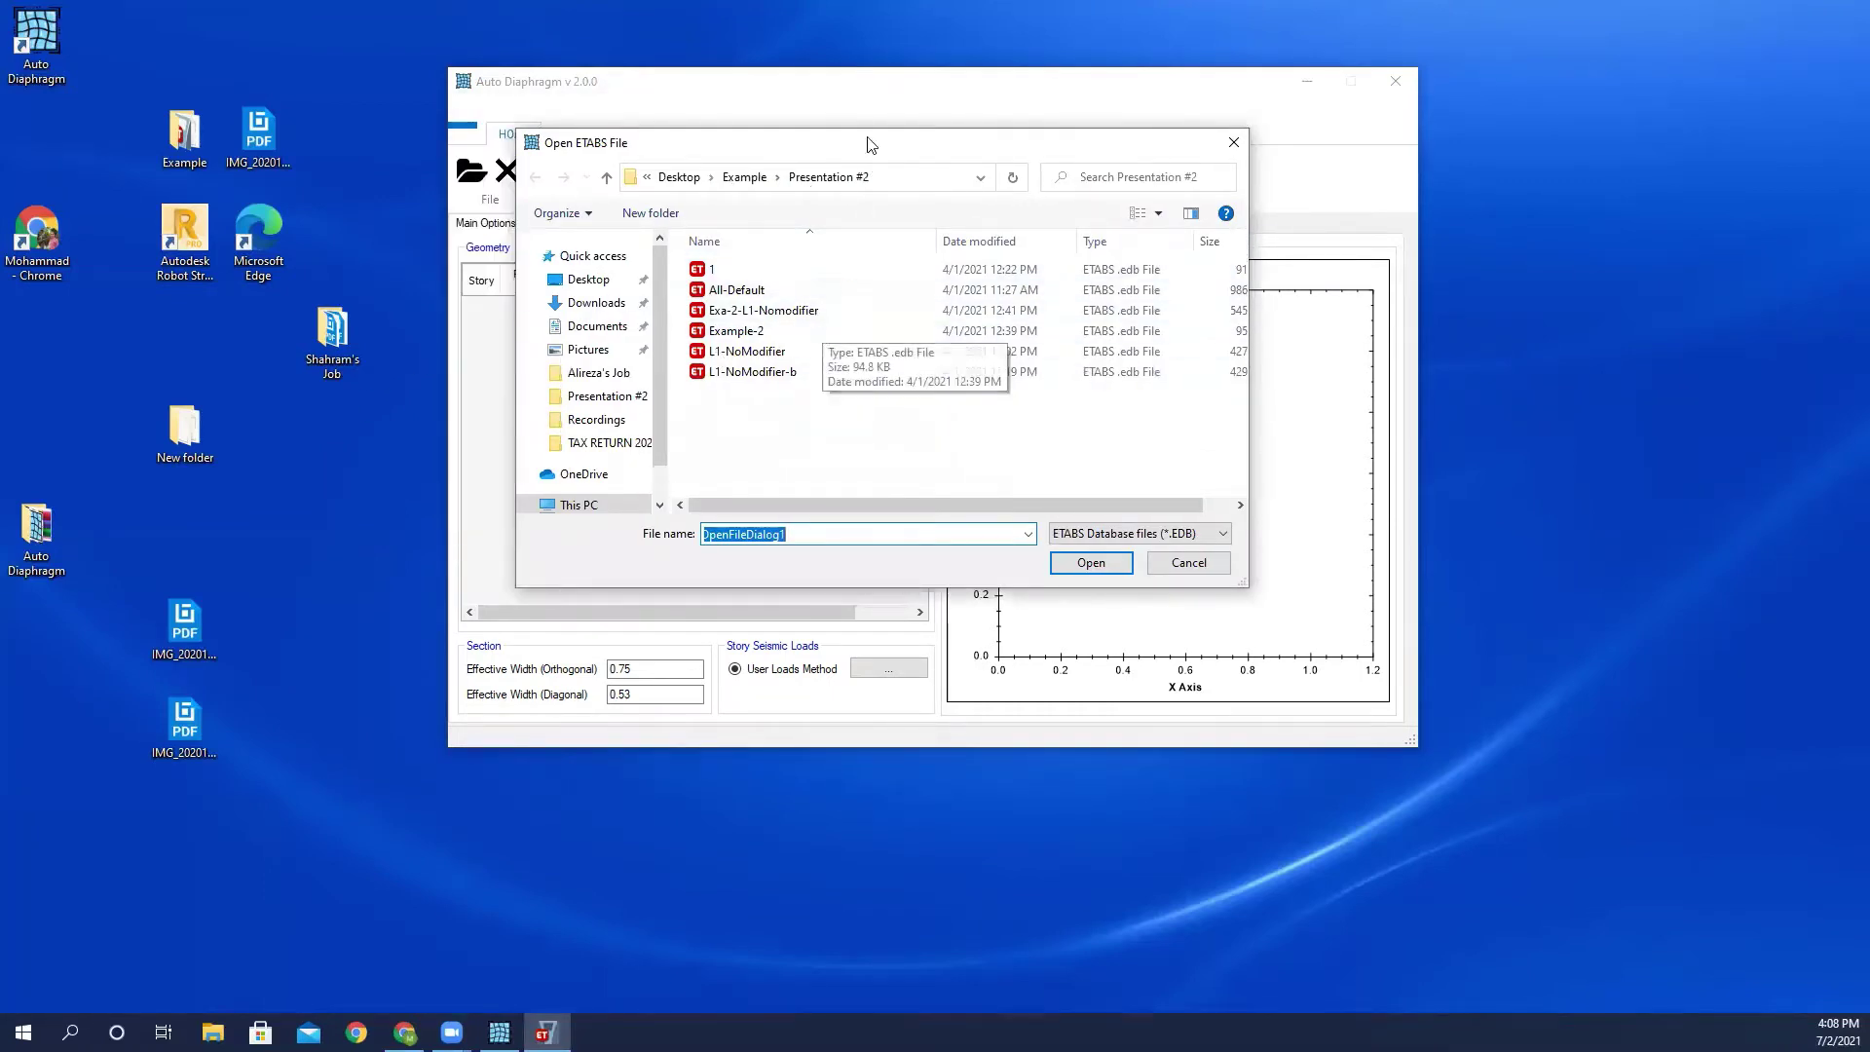
{"action": "left_click_drag", "start_coordinate": [830, 150], "coordinate": [769, 122]}
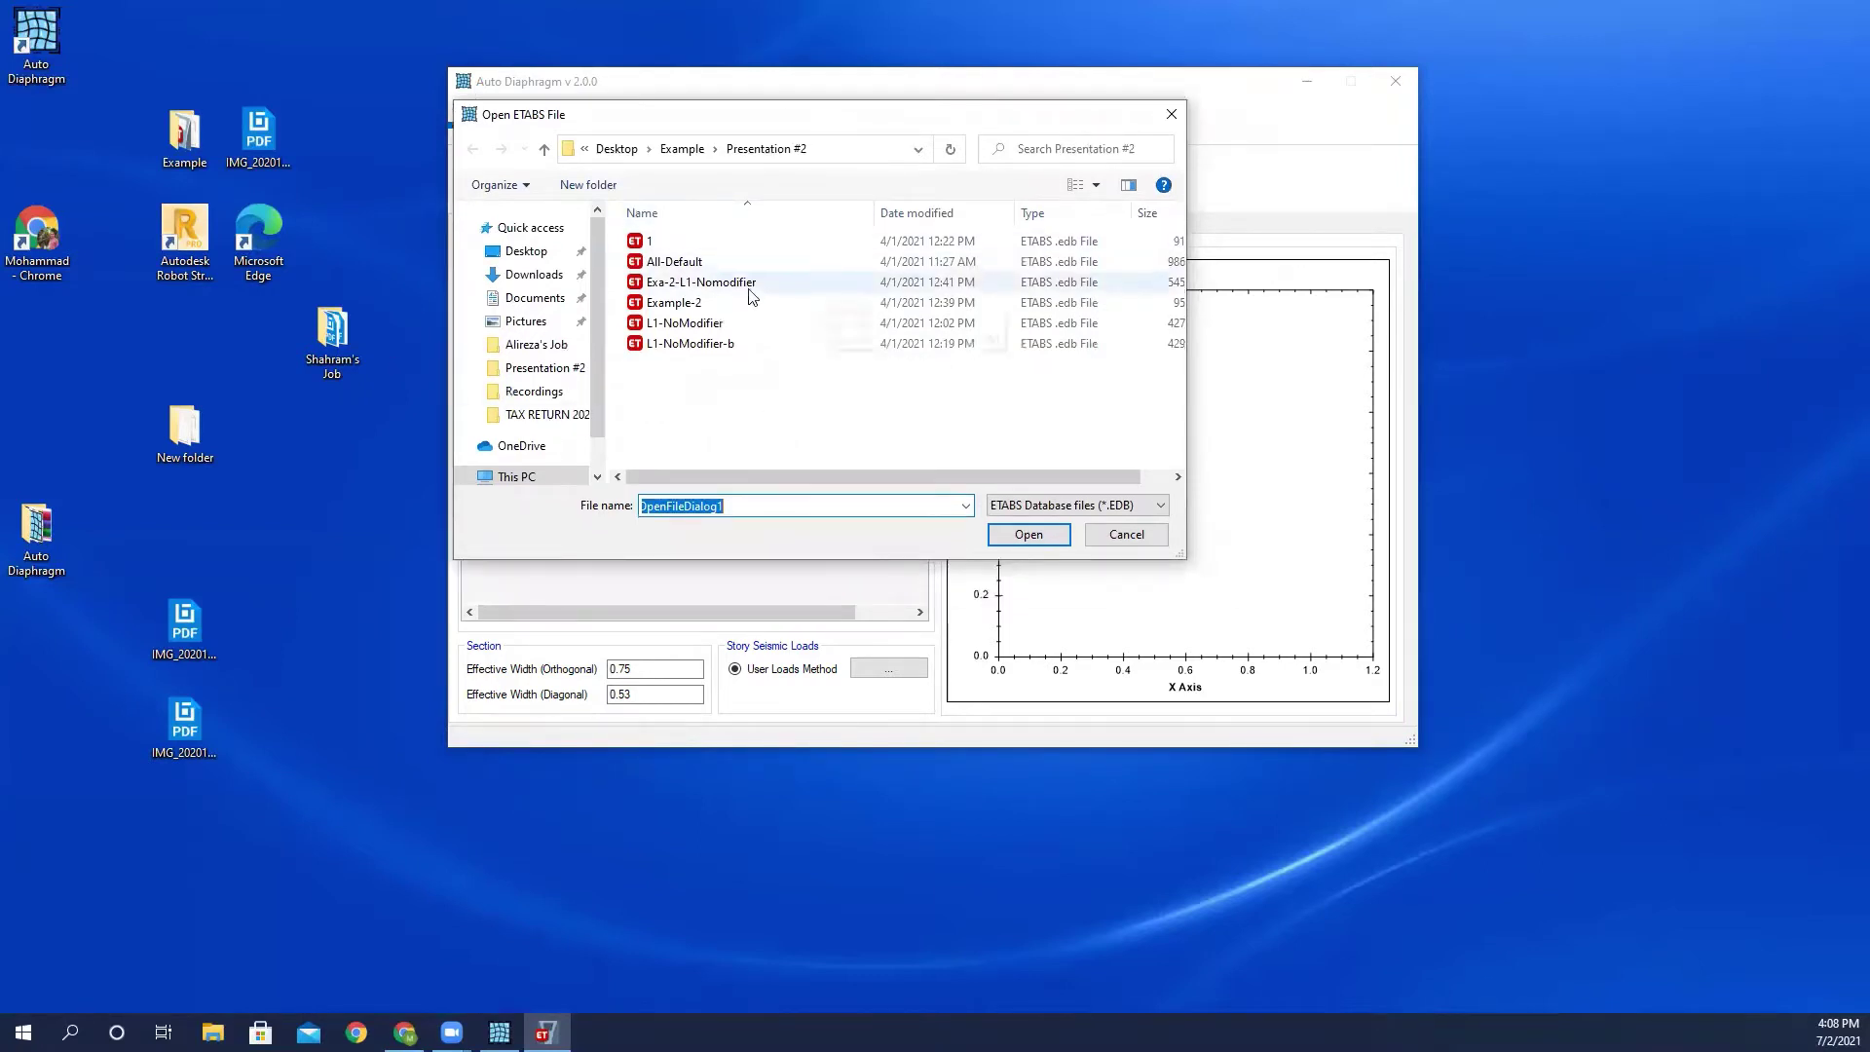
{"action": "left_click", "coordinate": [658, 242]}
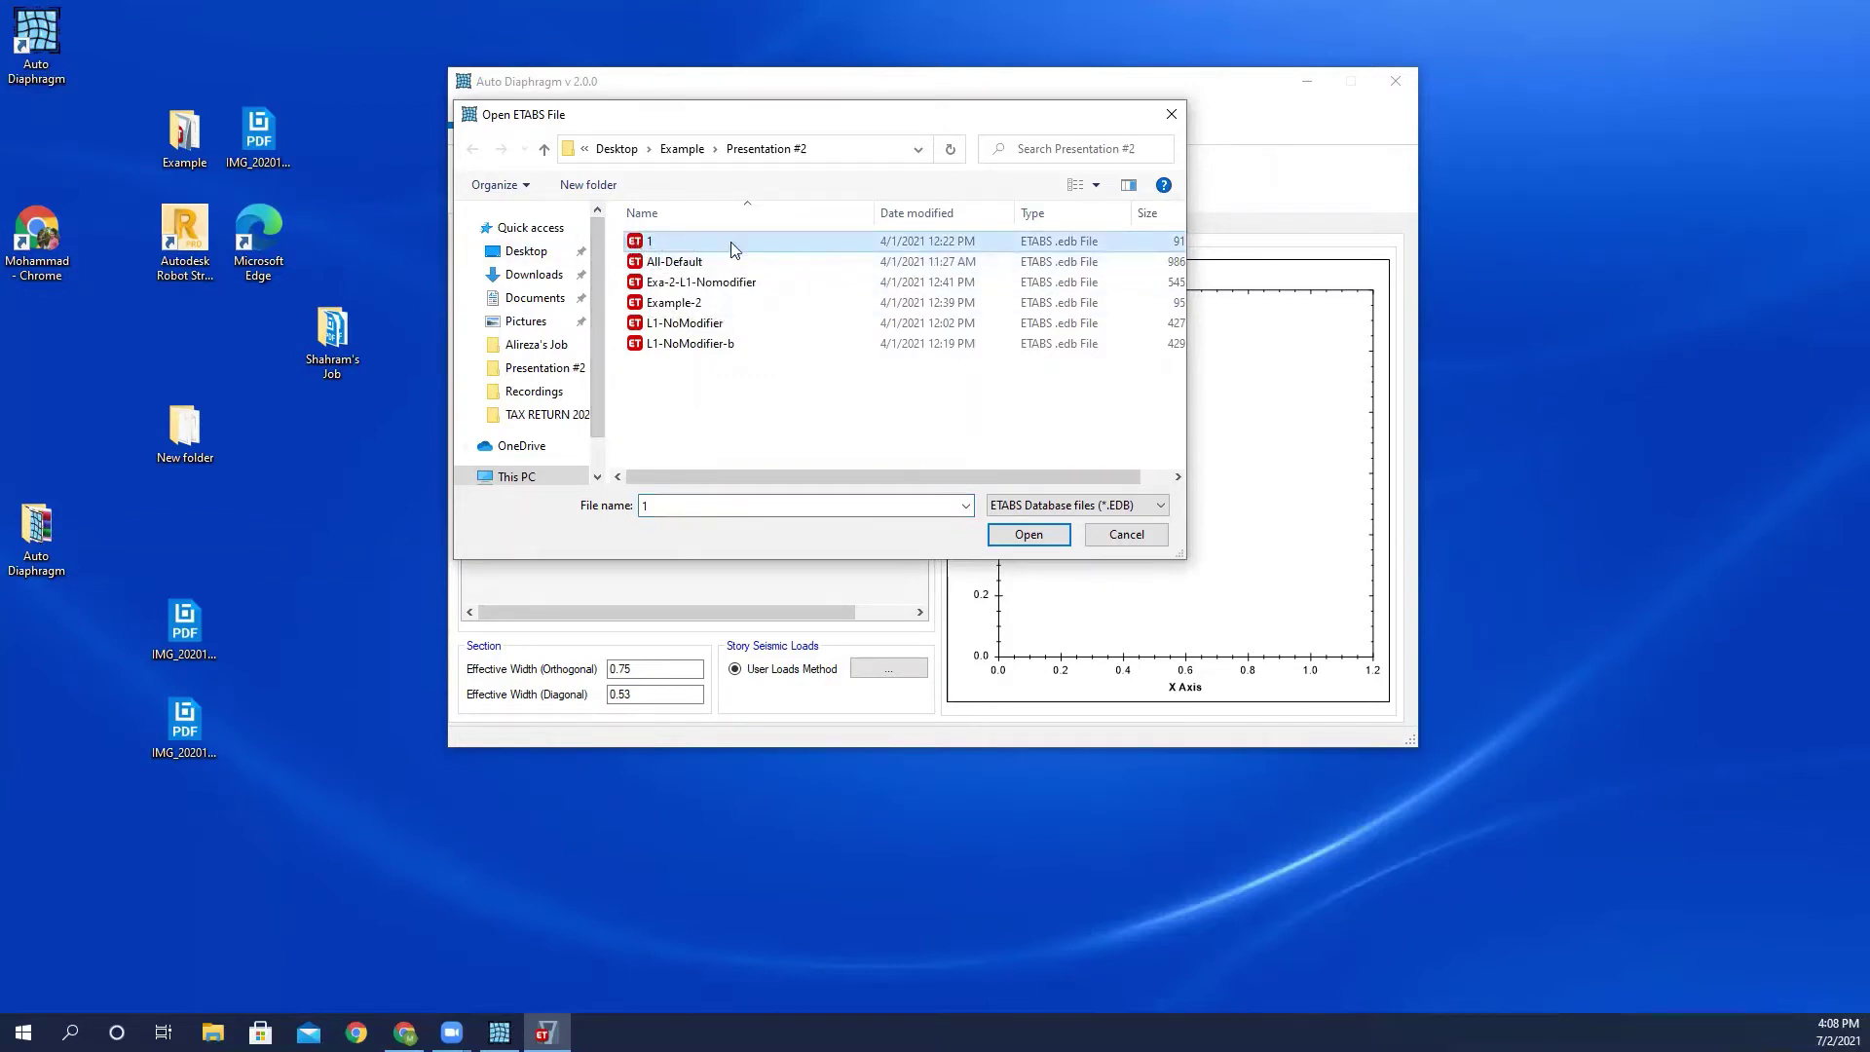
{"action": "left_click", "coordinate": [1028, 535]}
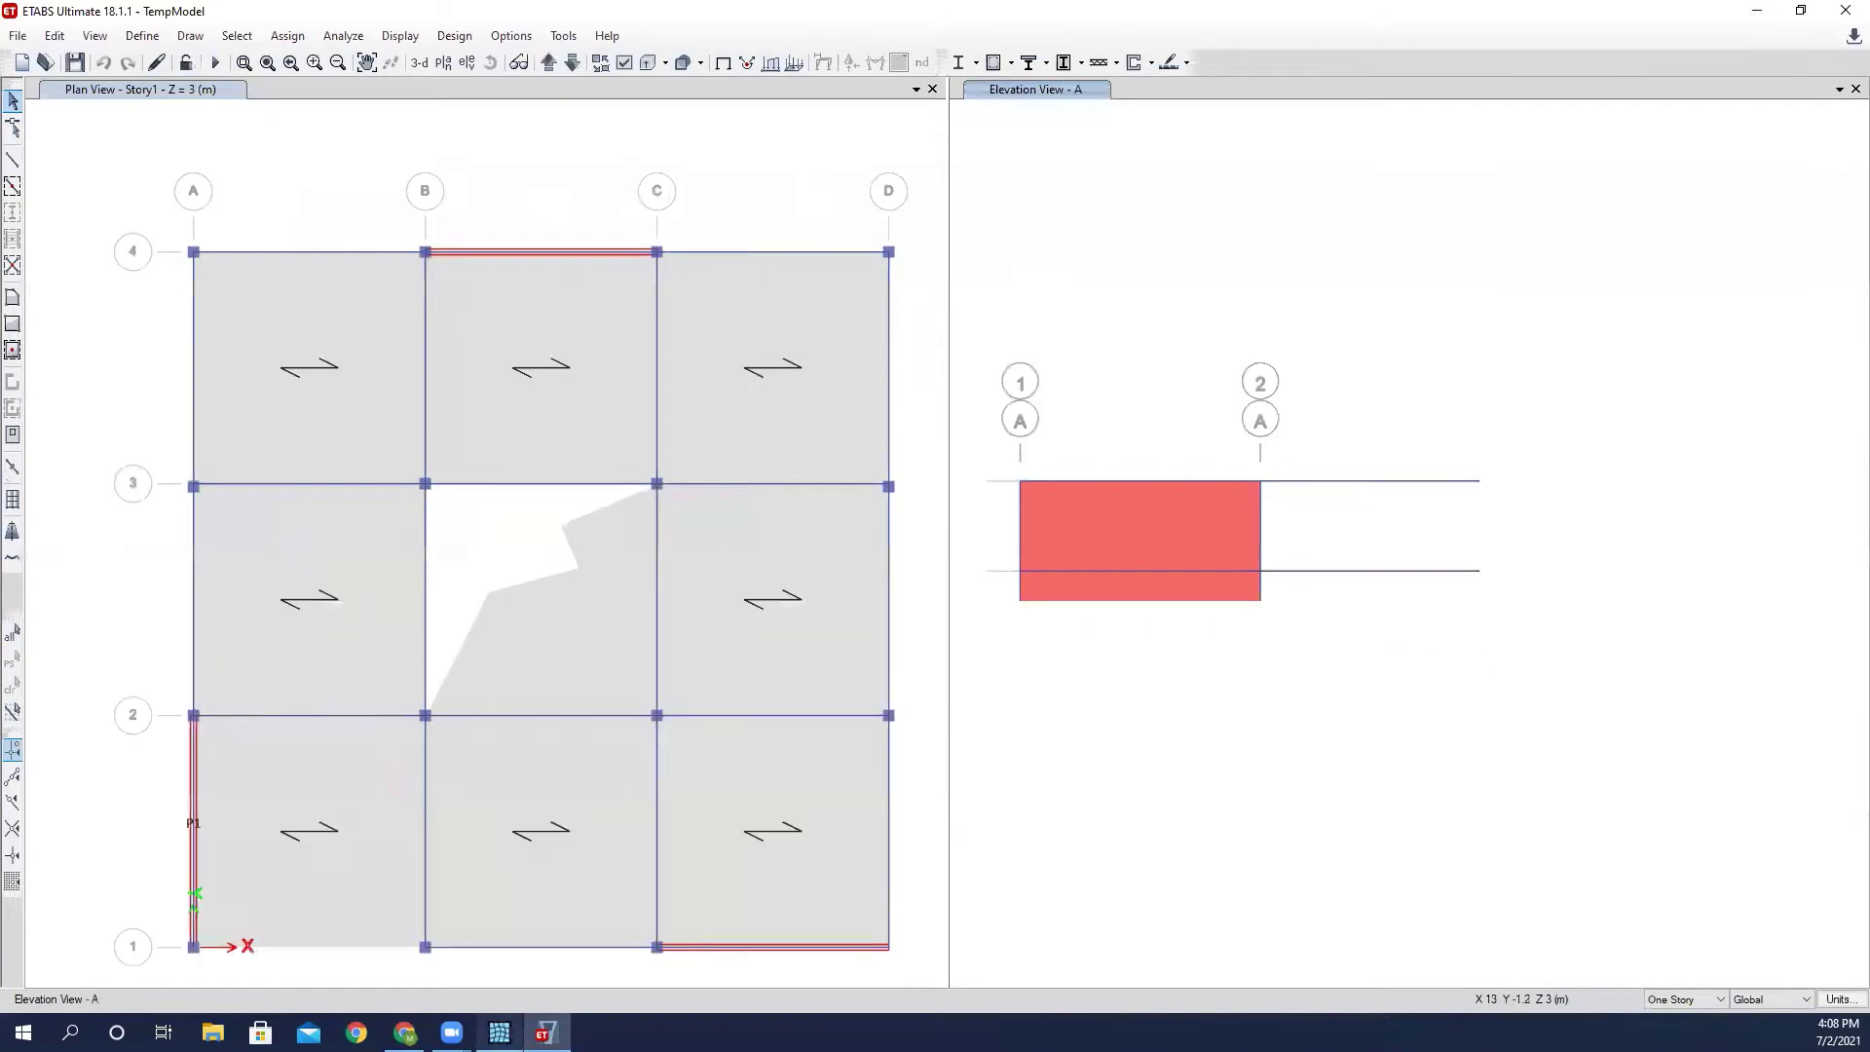
Switch to Auto Diaphragm and shift its window aside to view the imported story list beside the plan.
{"action": "left_click", "coordinate": [501, 1032]}
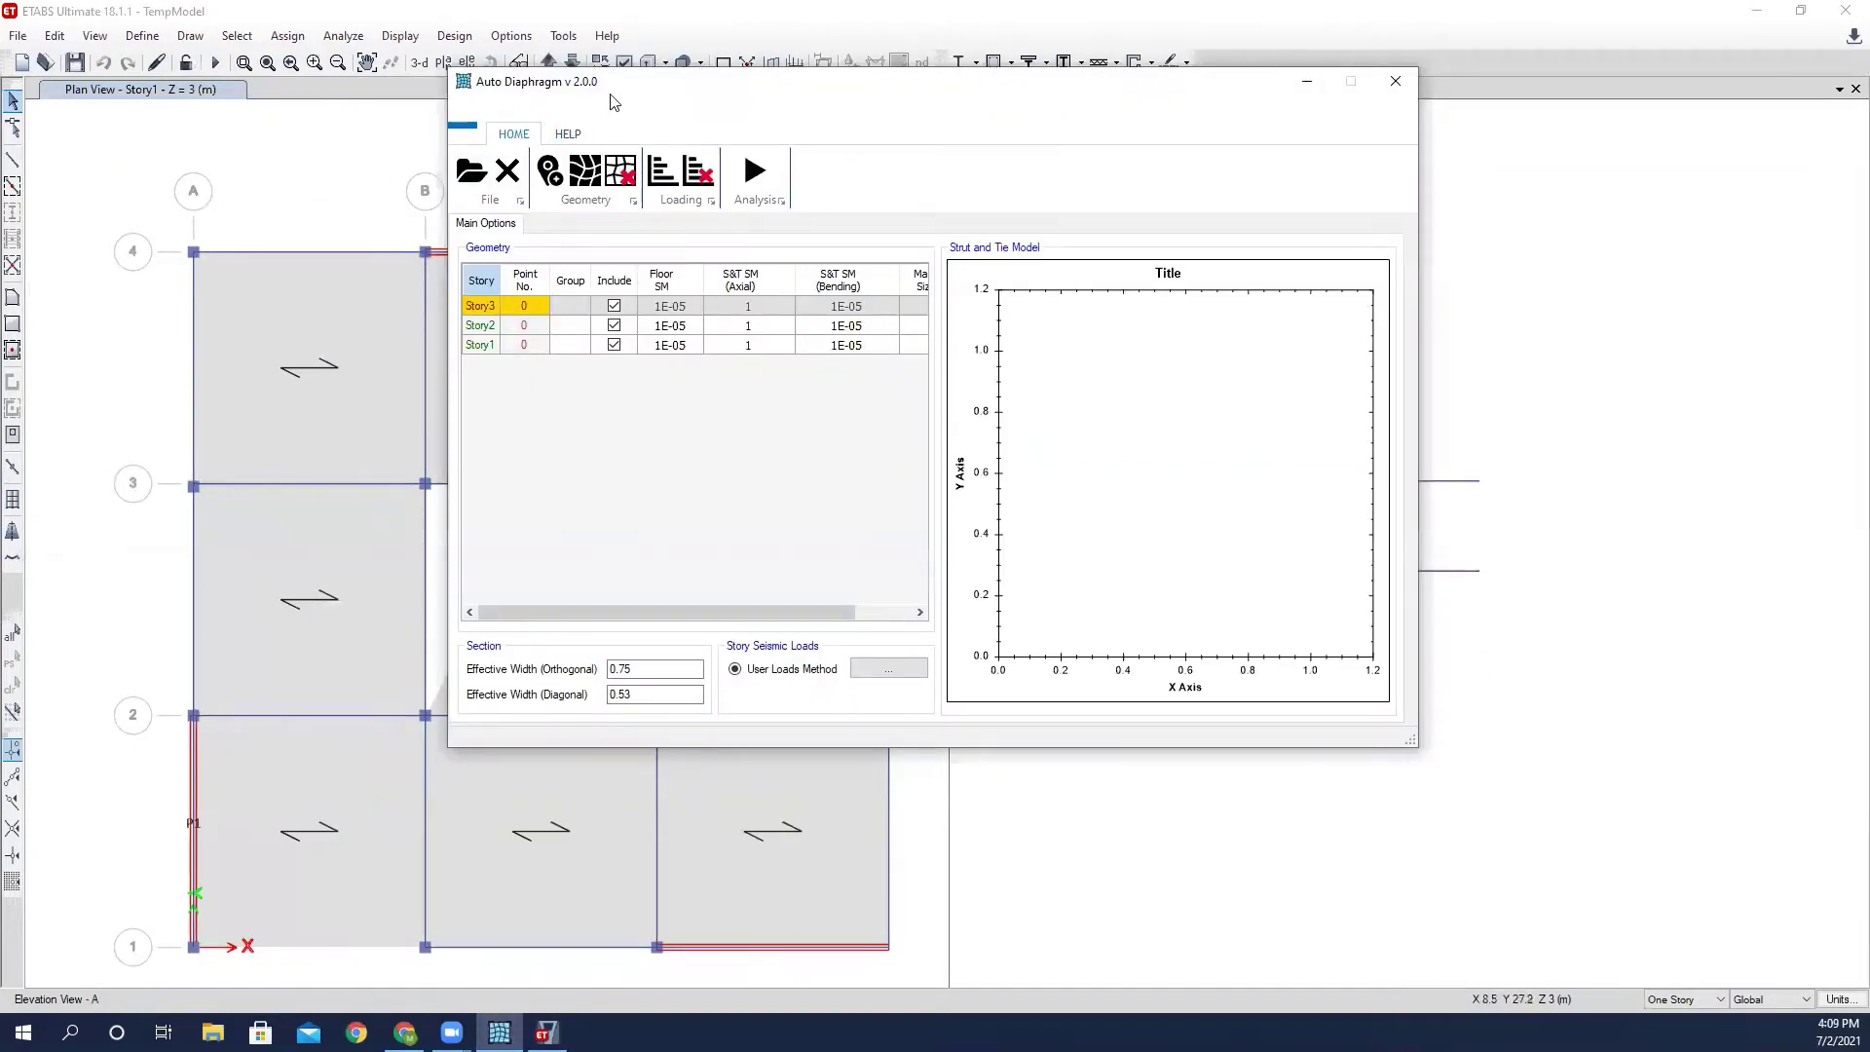
{"action": "left_click_drag", "start_coordinate": [491, 100], "coordinate": [737, 148]}
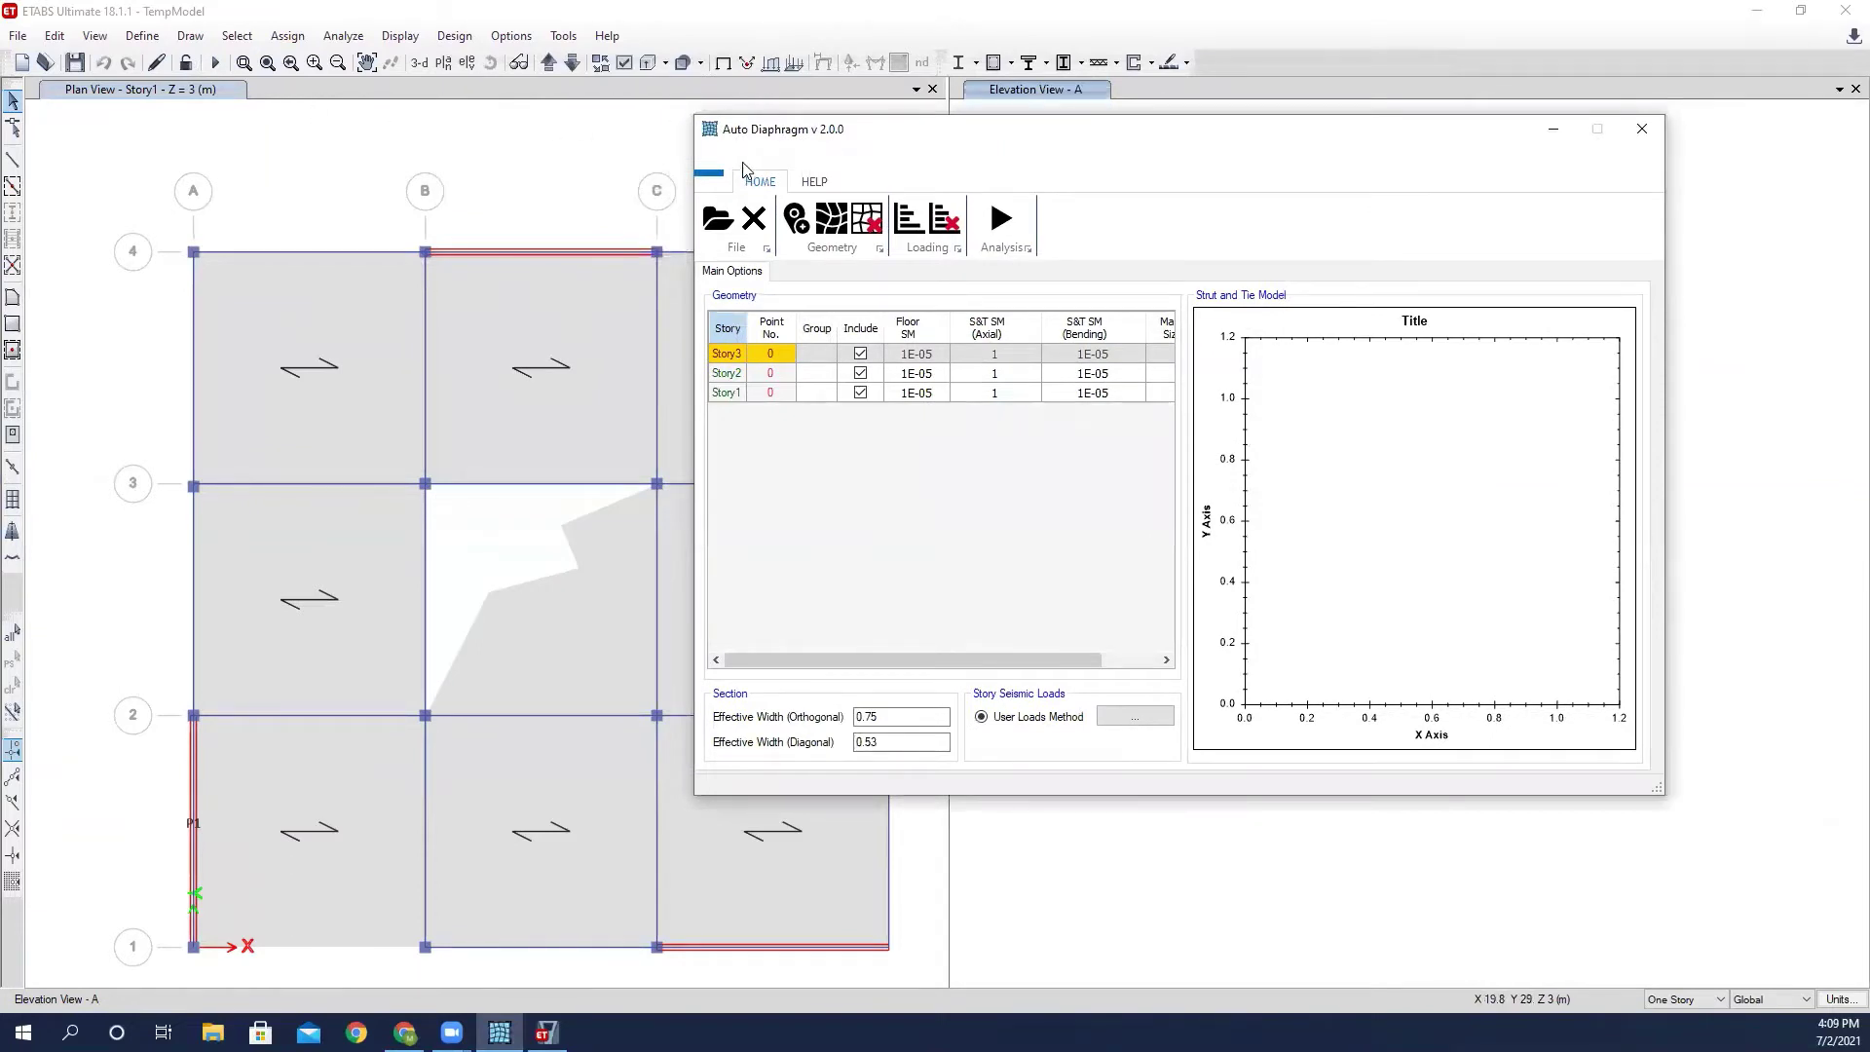
{"action": "left_click_drag", "start_coordinate": [912, 133], "coordinate": [827, 92]}
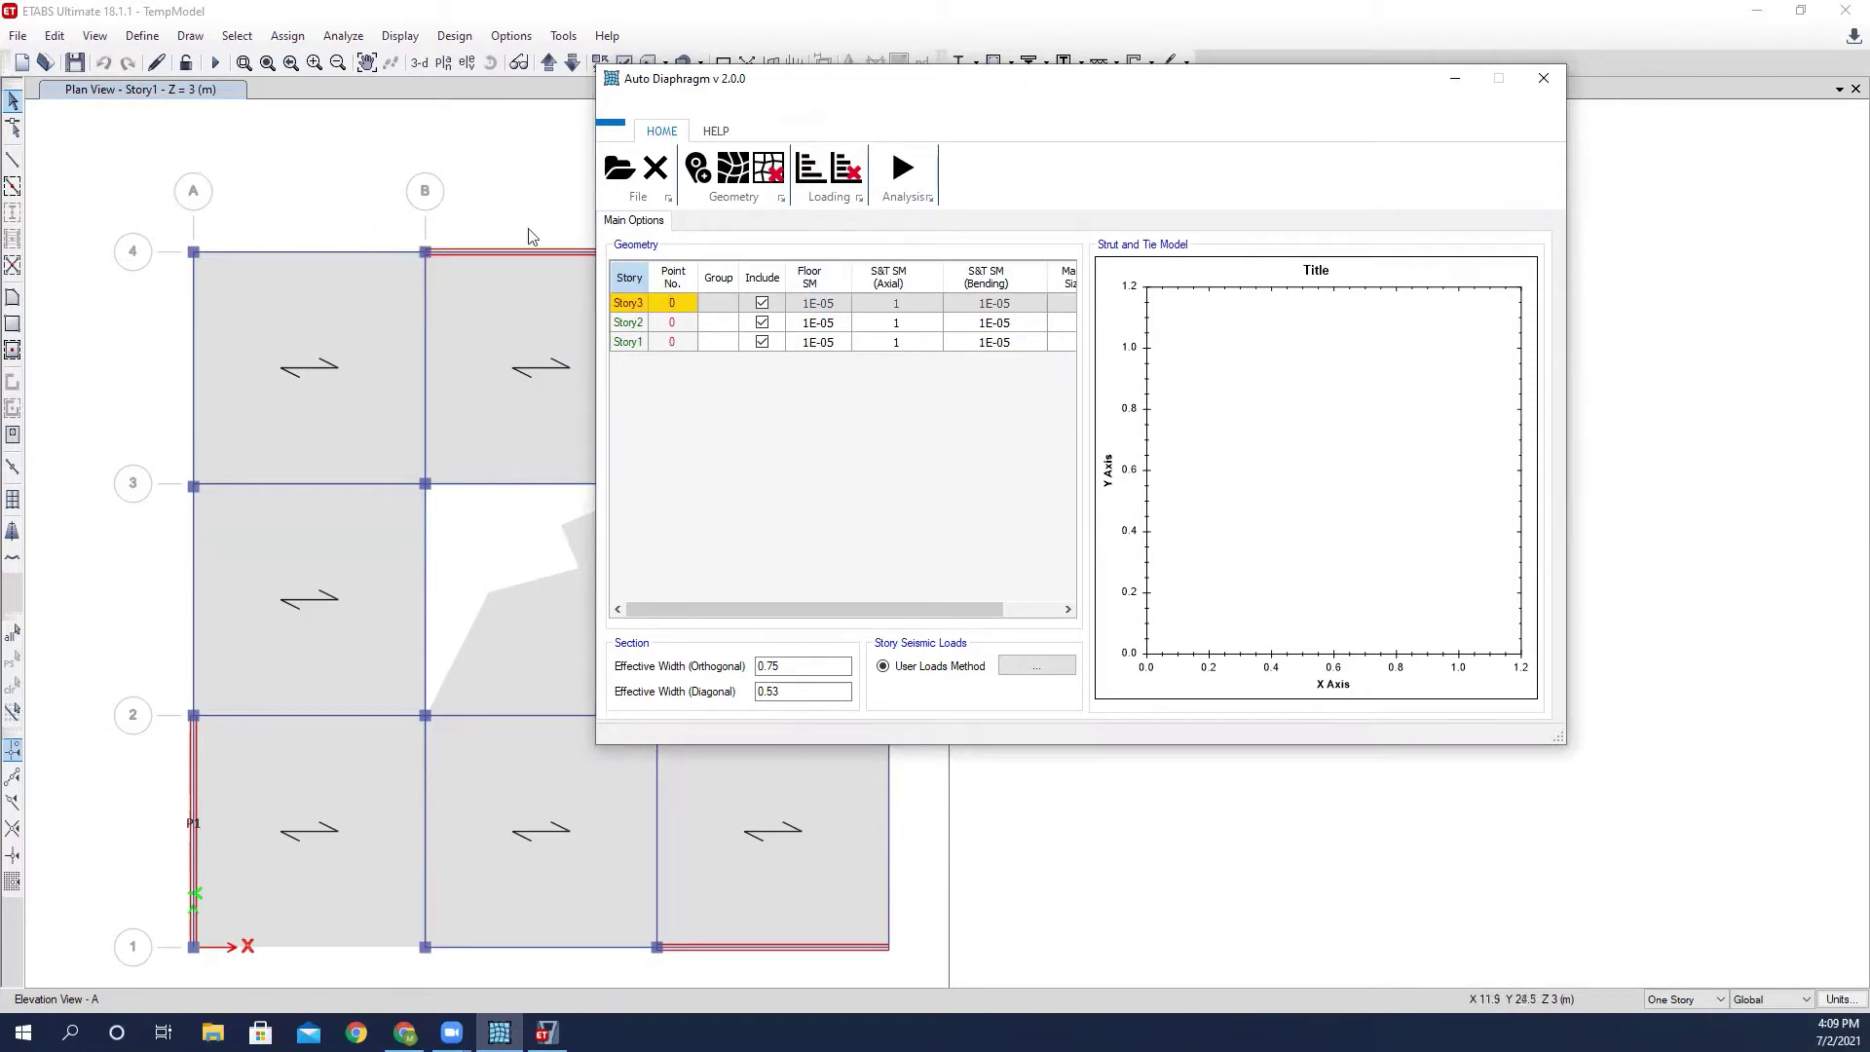
Switch to ETABS and replace the elevation of grid A with a 3-D view of the model.
{"action": "left_click", "coordinate": [502, 200]}
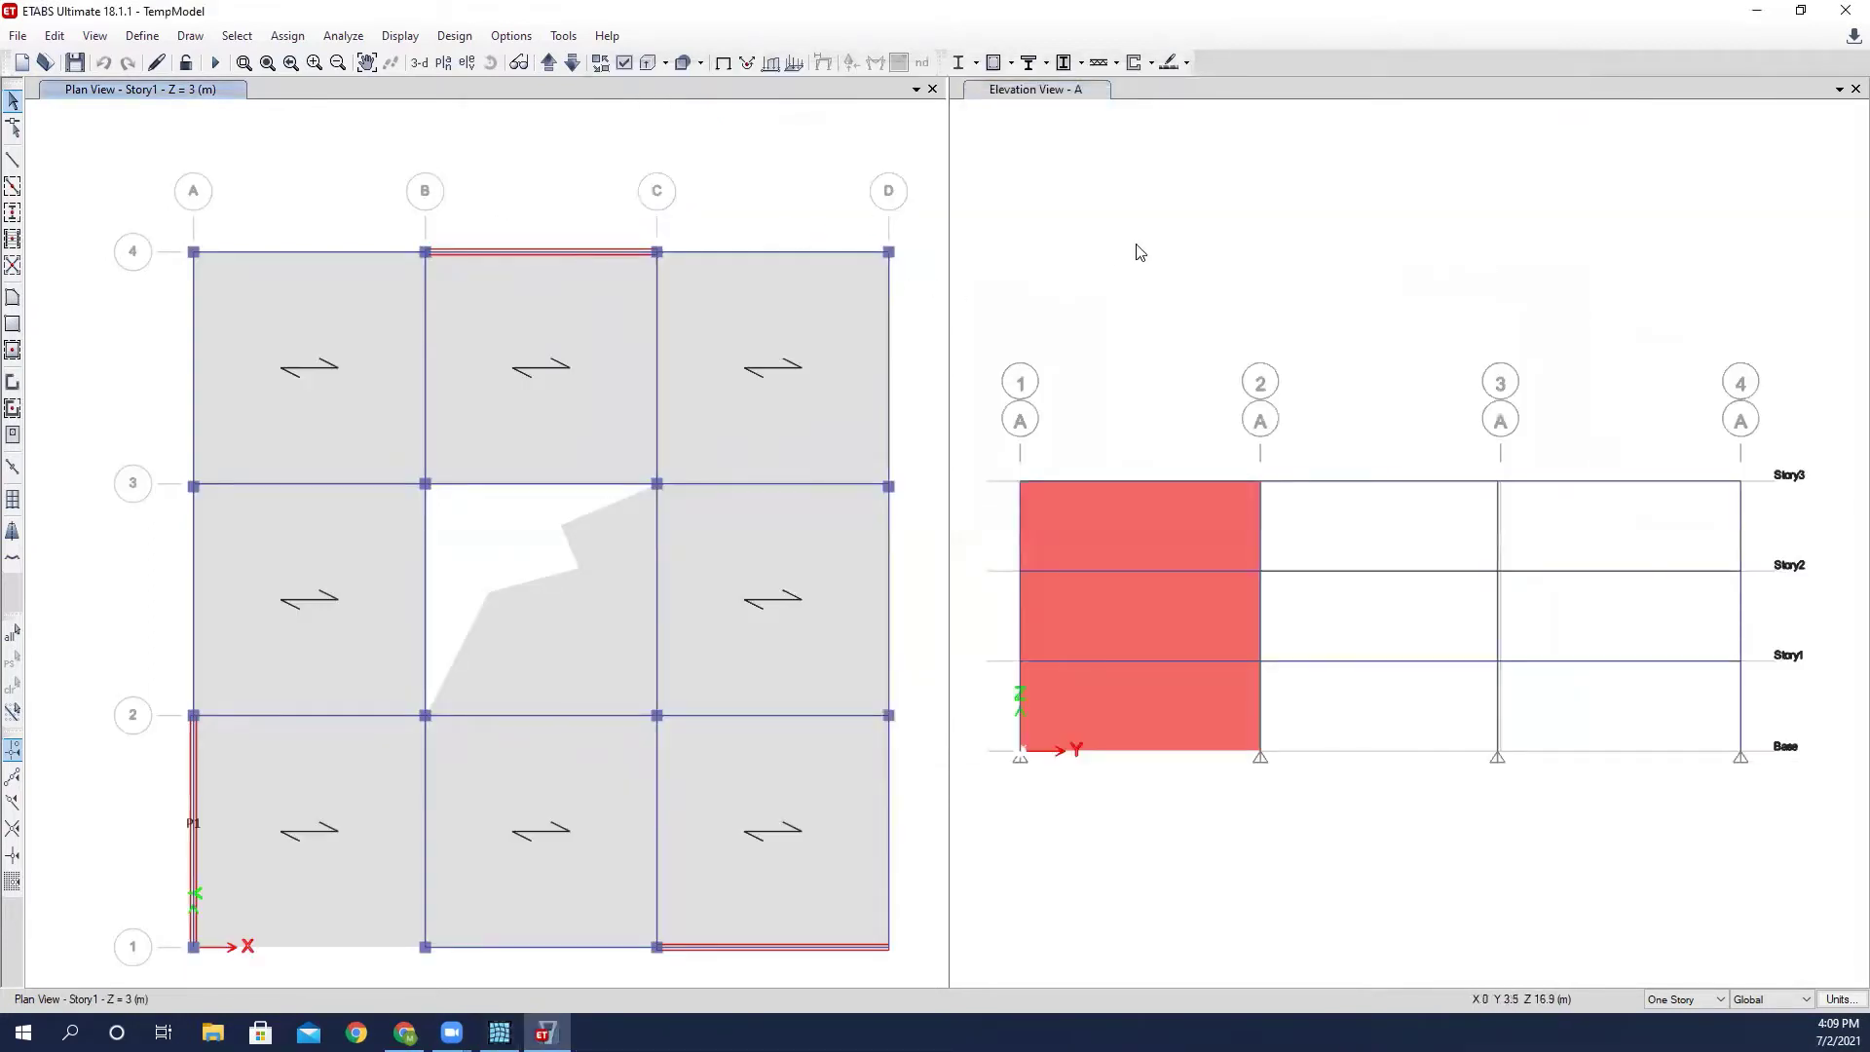
{"action": "left_click", "coordinate": [1120, 248]}
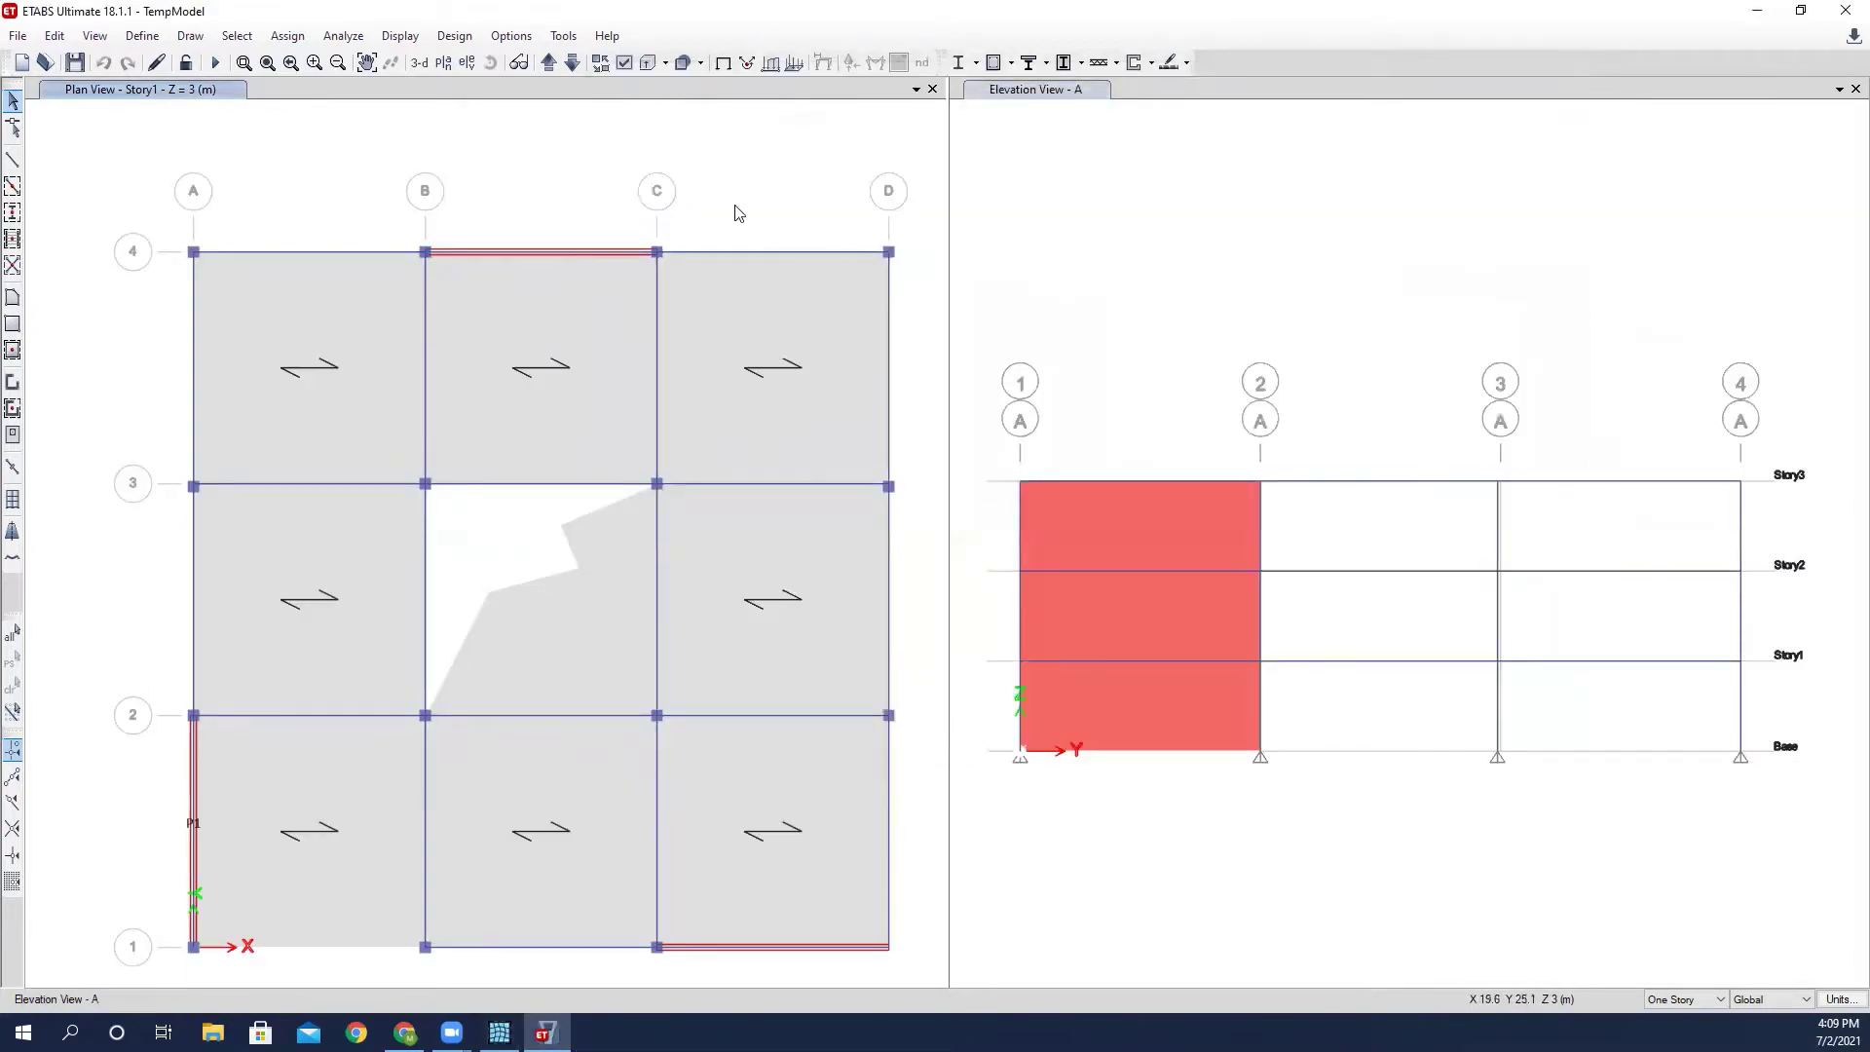
{"action": "left_click", "coordinate": [421, 66]}
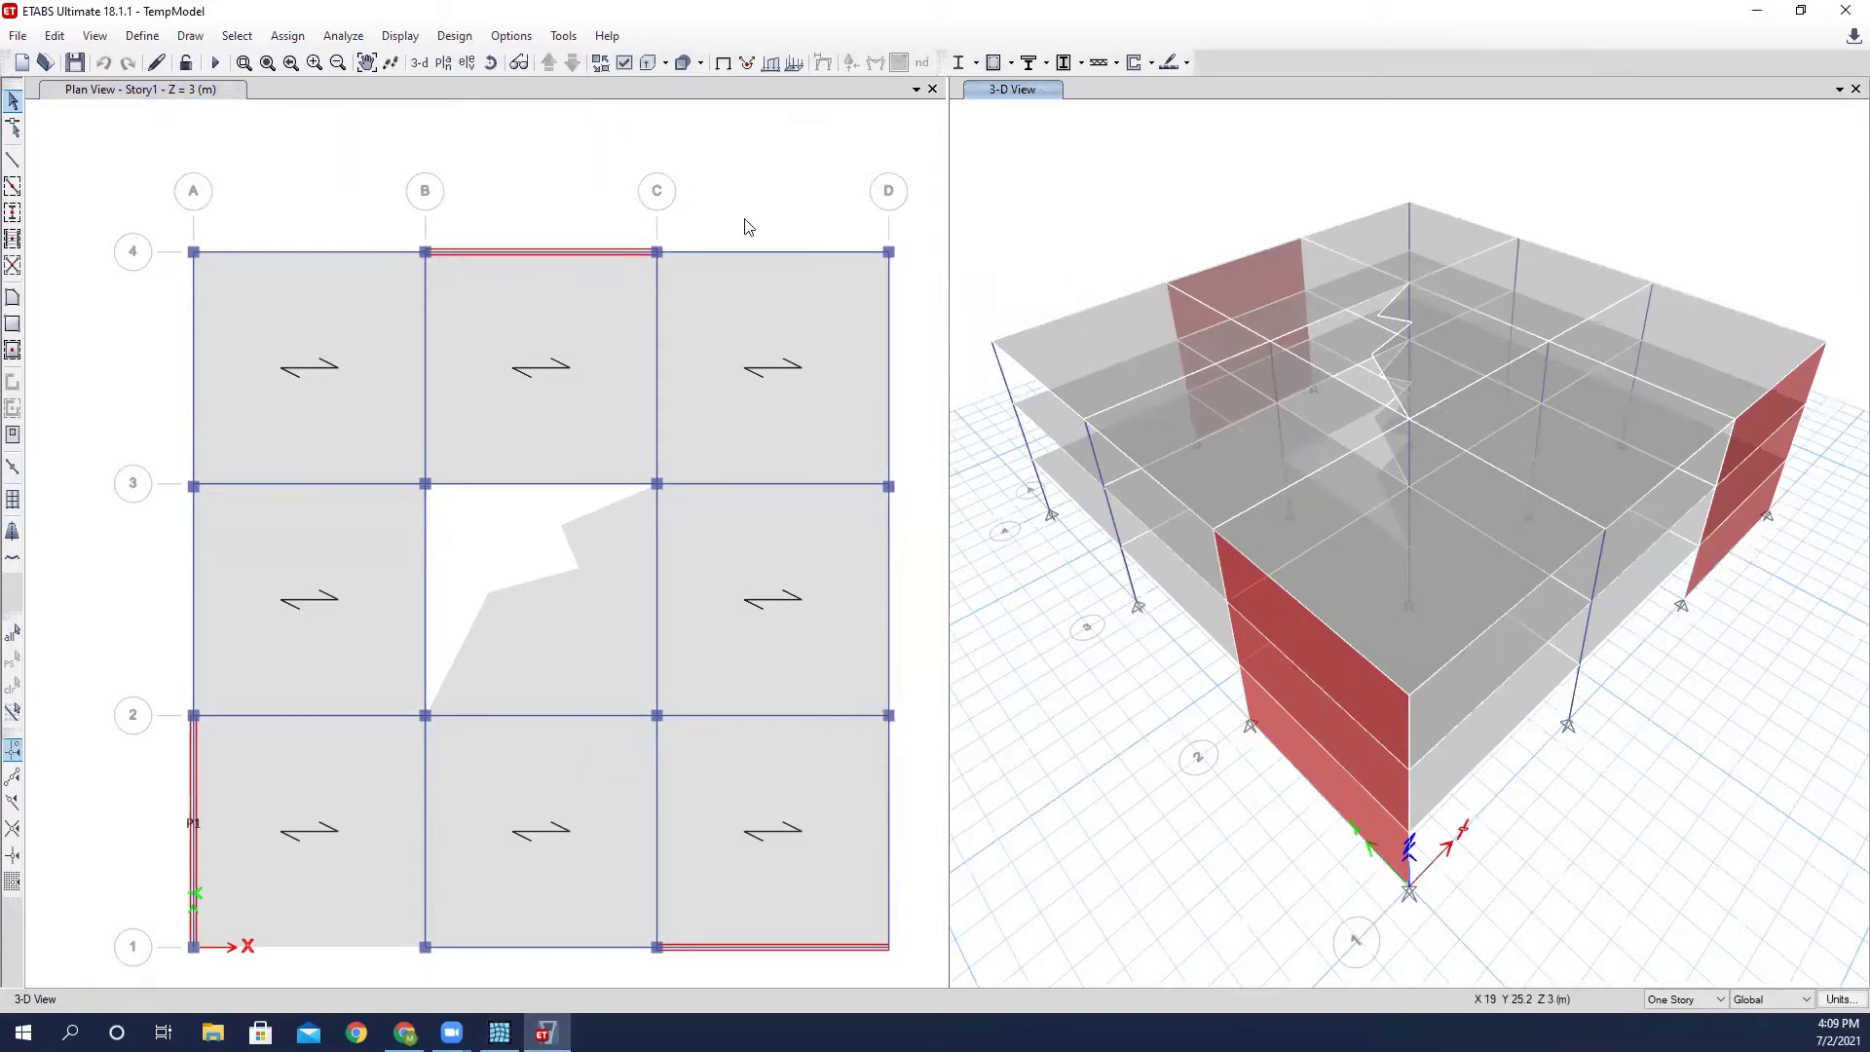
{"action": "middle_click_drag", "start_coordinate": [729, 201], "coordinate": [706, 168]}
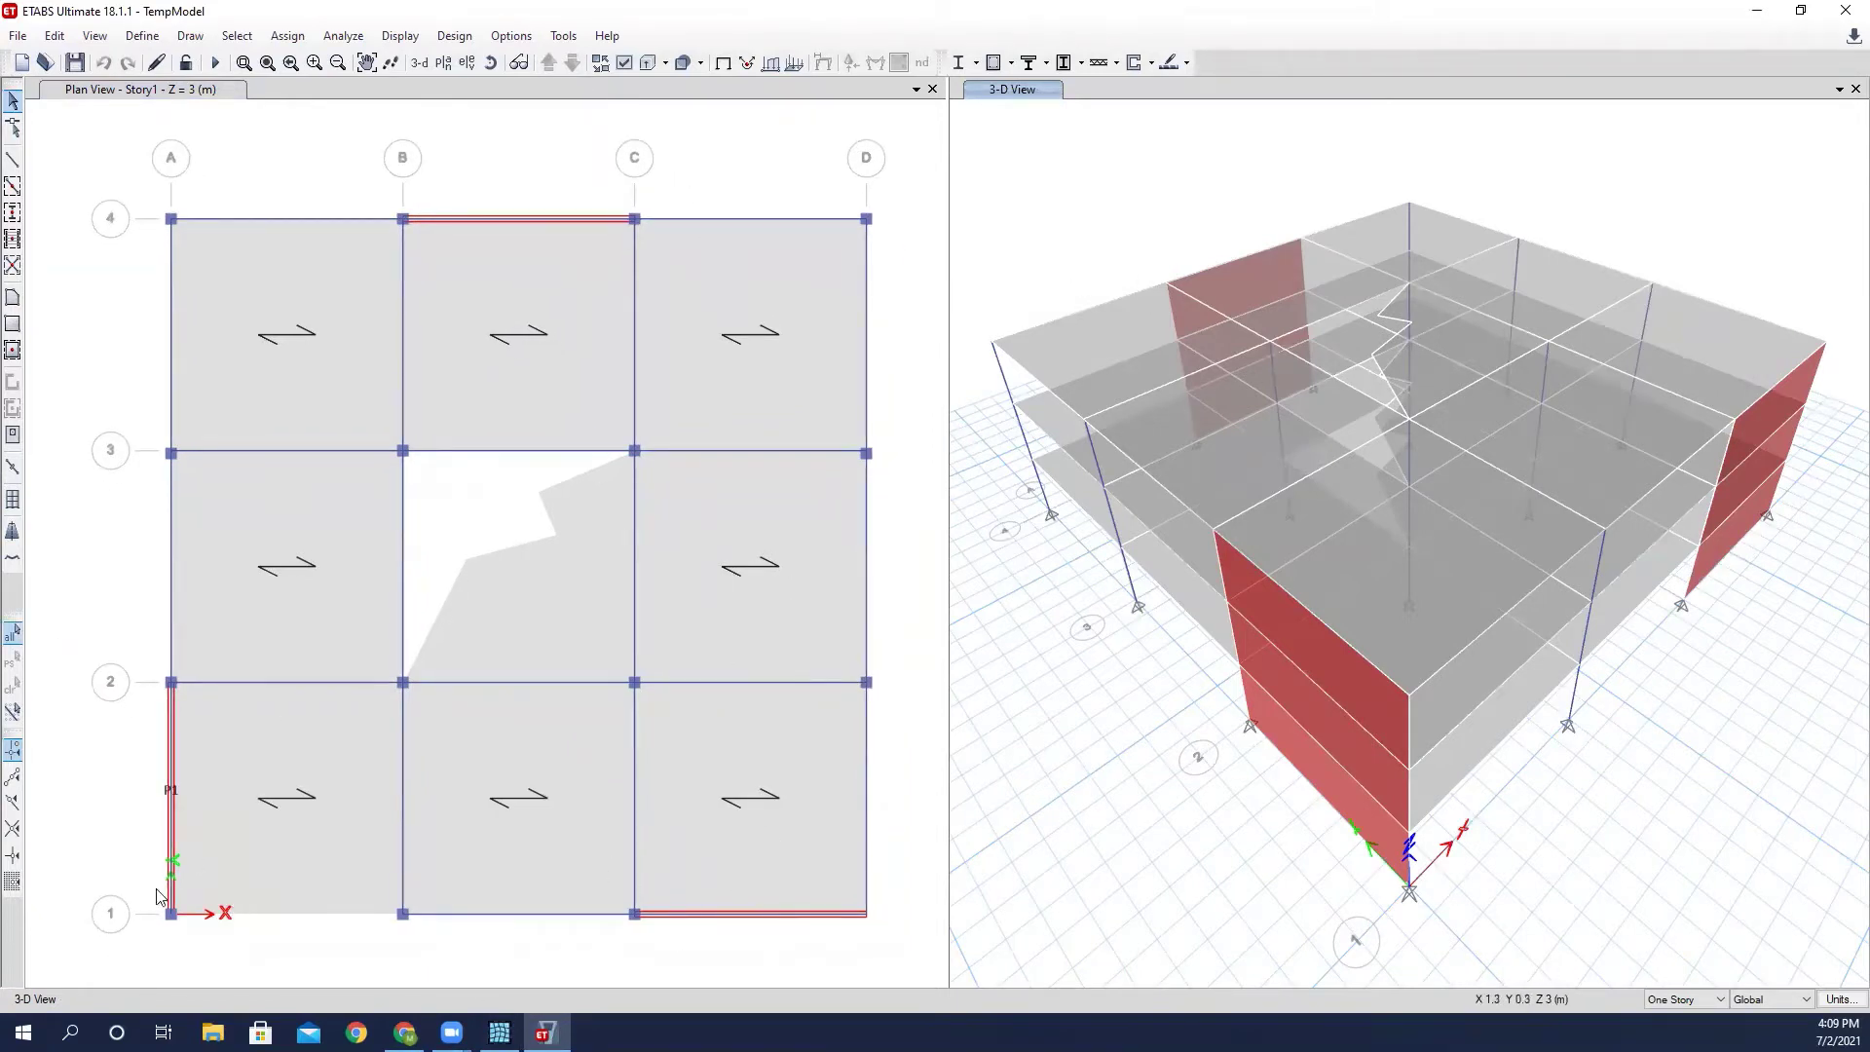
Inspect the assignments of the Story1 slab between grids B–C and 3–4, including its section property and diaphragm.
{"action": "left_click", "coordinate": [585, 177]}
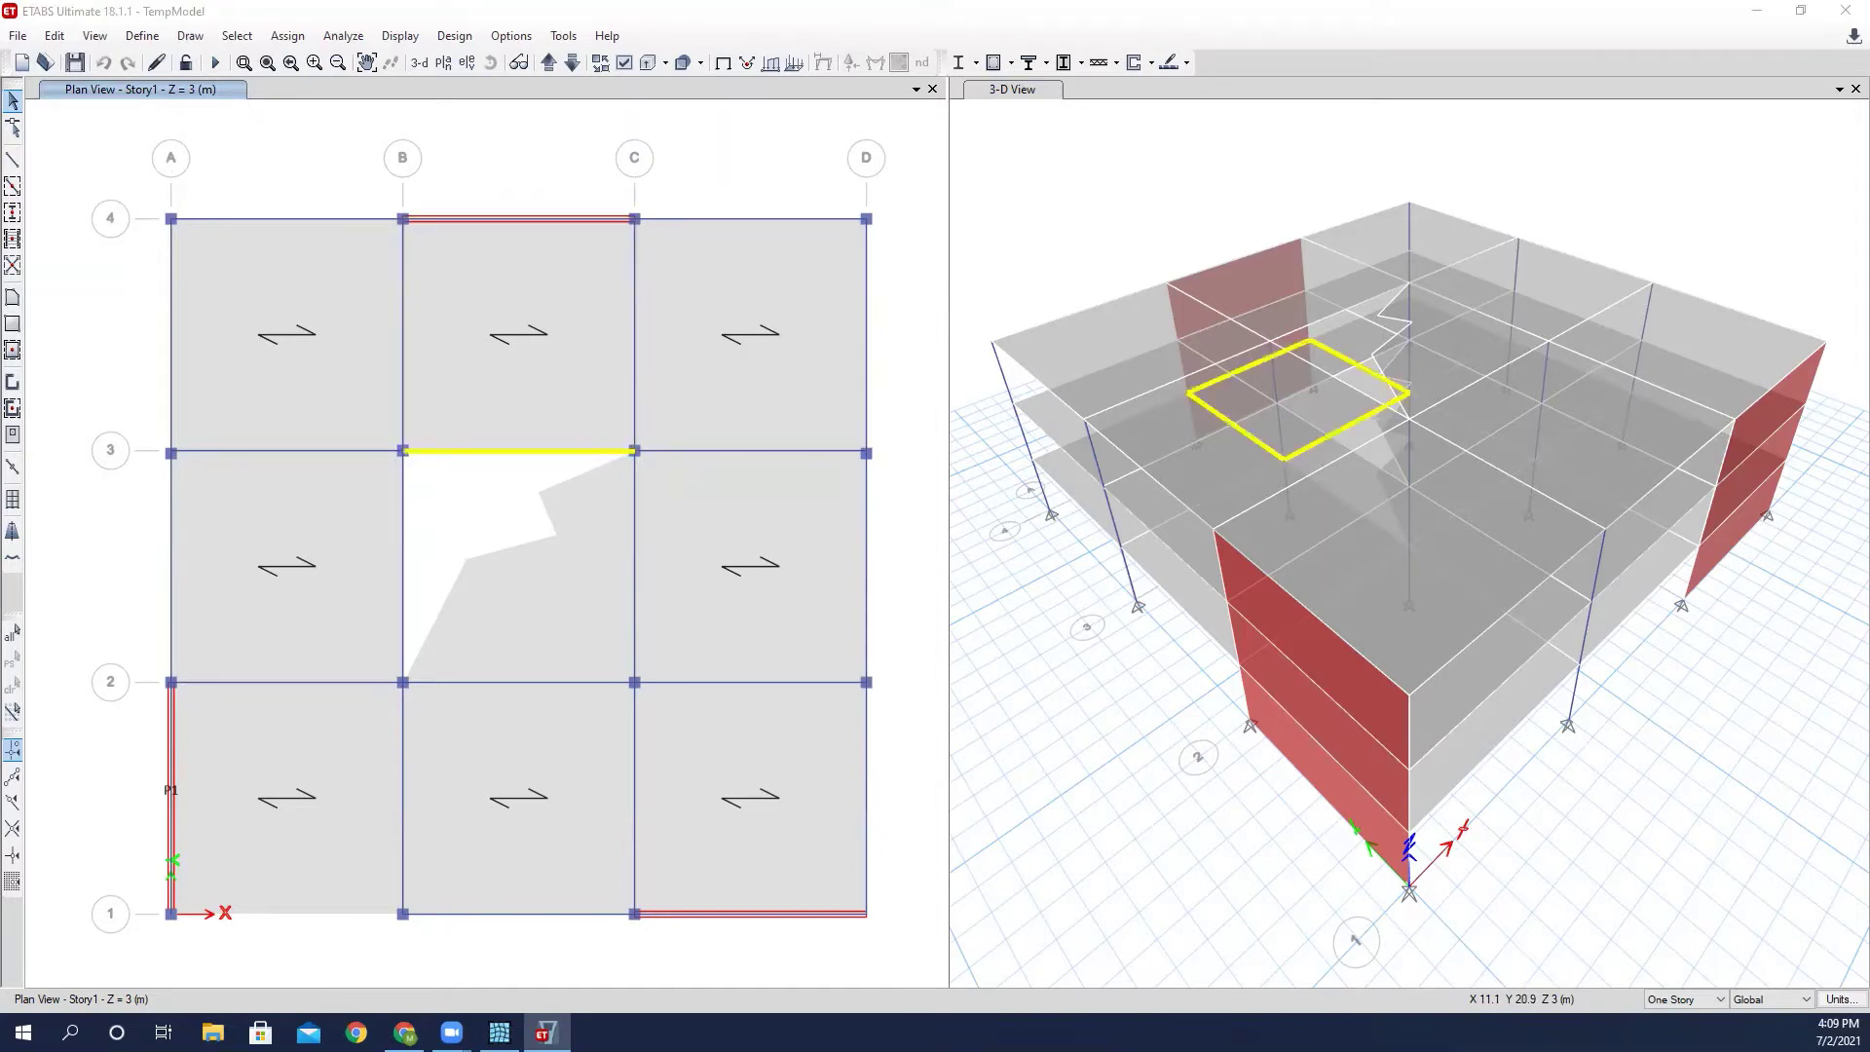
{"action": "right_click", "coordinate": [1295, 399]}
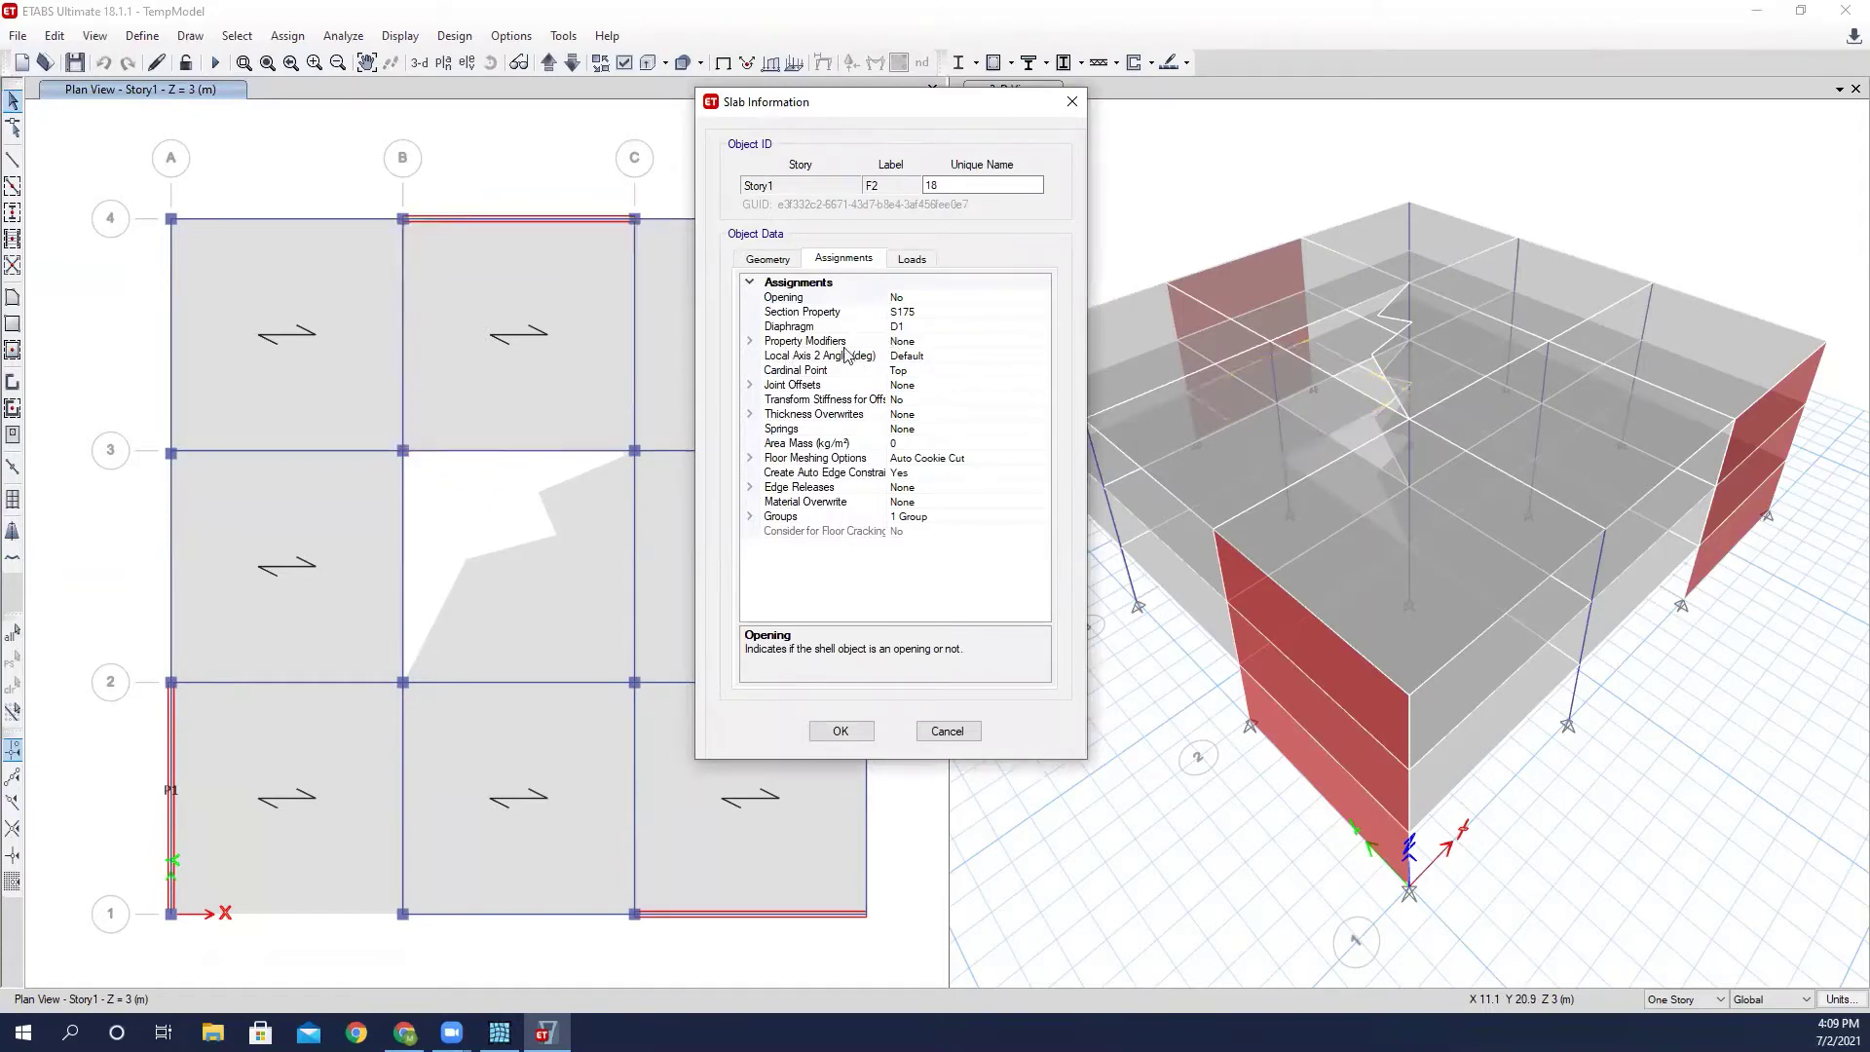
{"action": "left_click", "coordinate": [948, 732]}
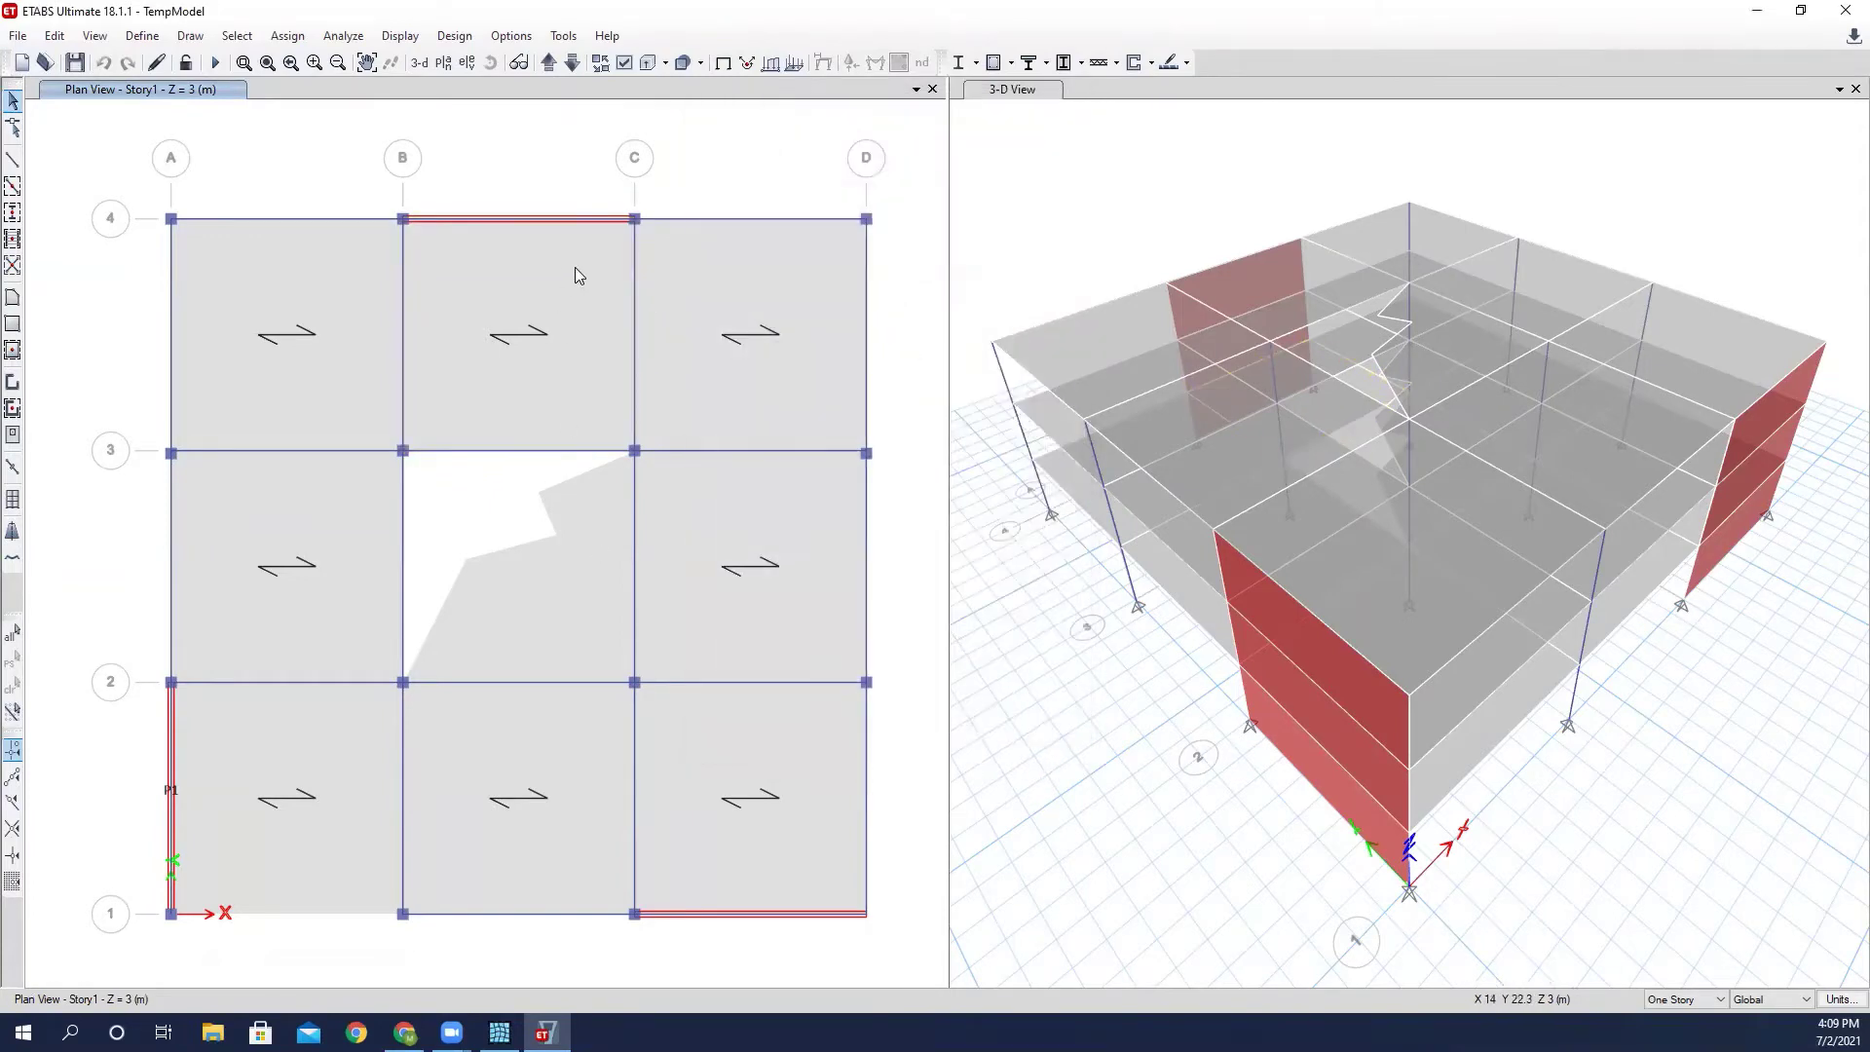
Review the rigidity setting of diaphragm D1 in the diaphragm definitions.
{"action": "left_click", "coordinate": [142, 35]}
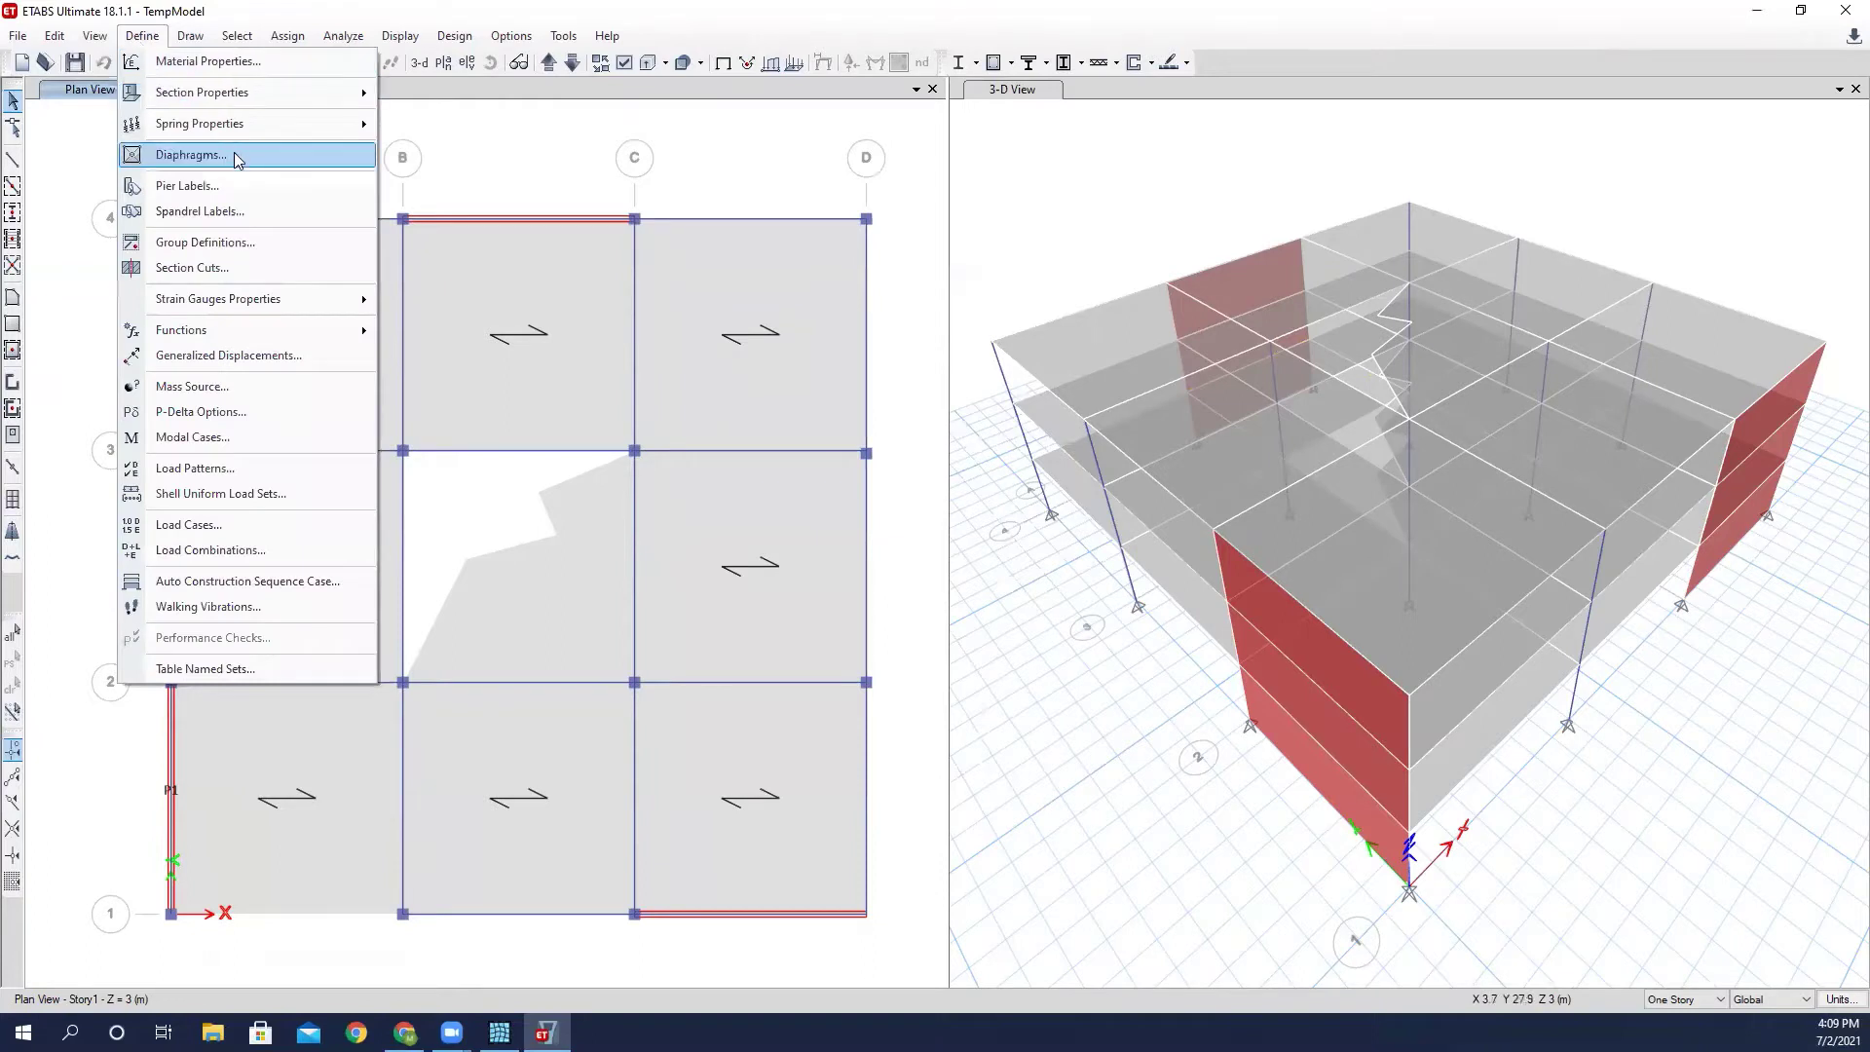
{"action": "left_click", "coordinate": [237, 185]}
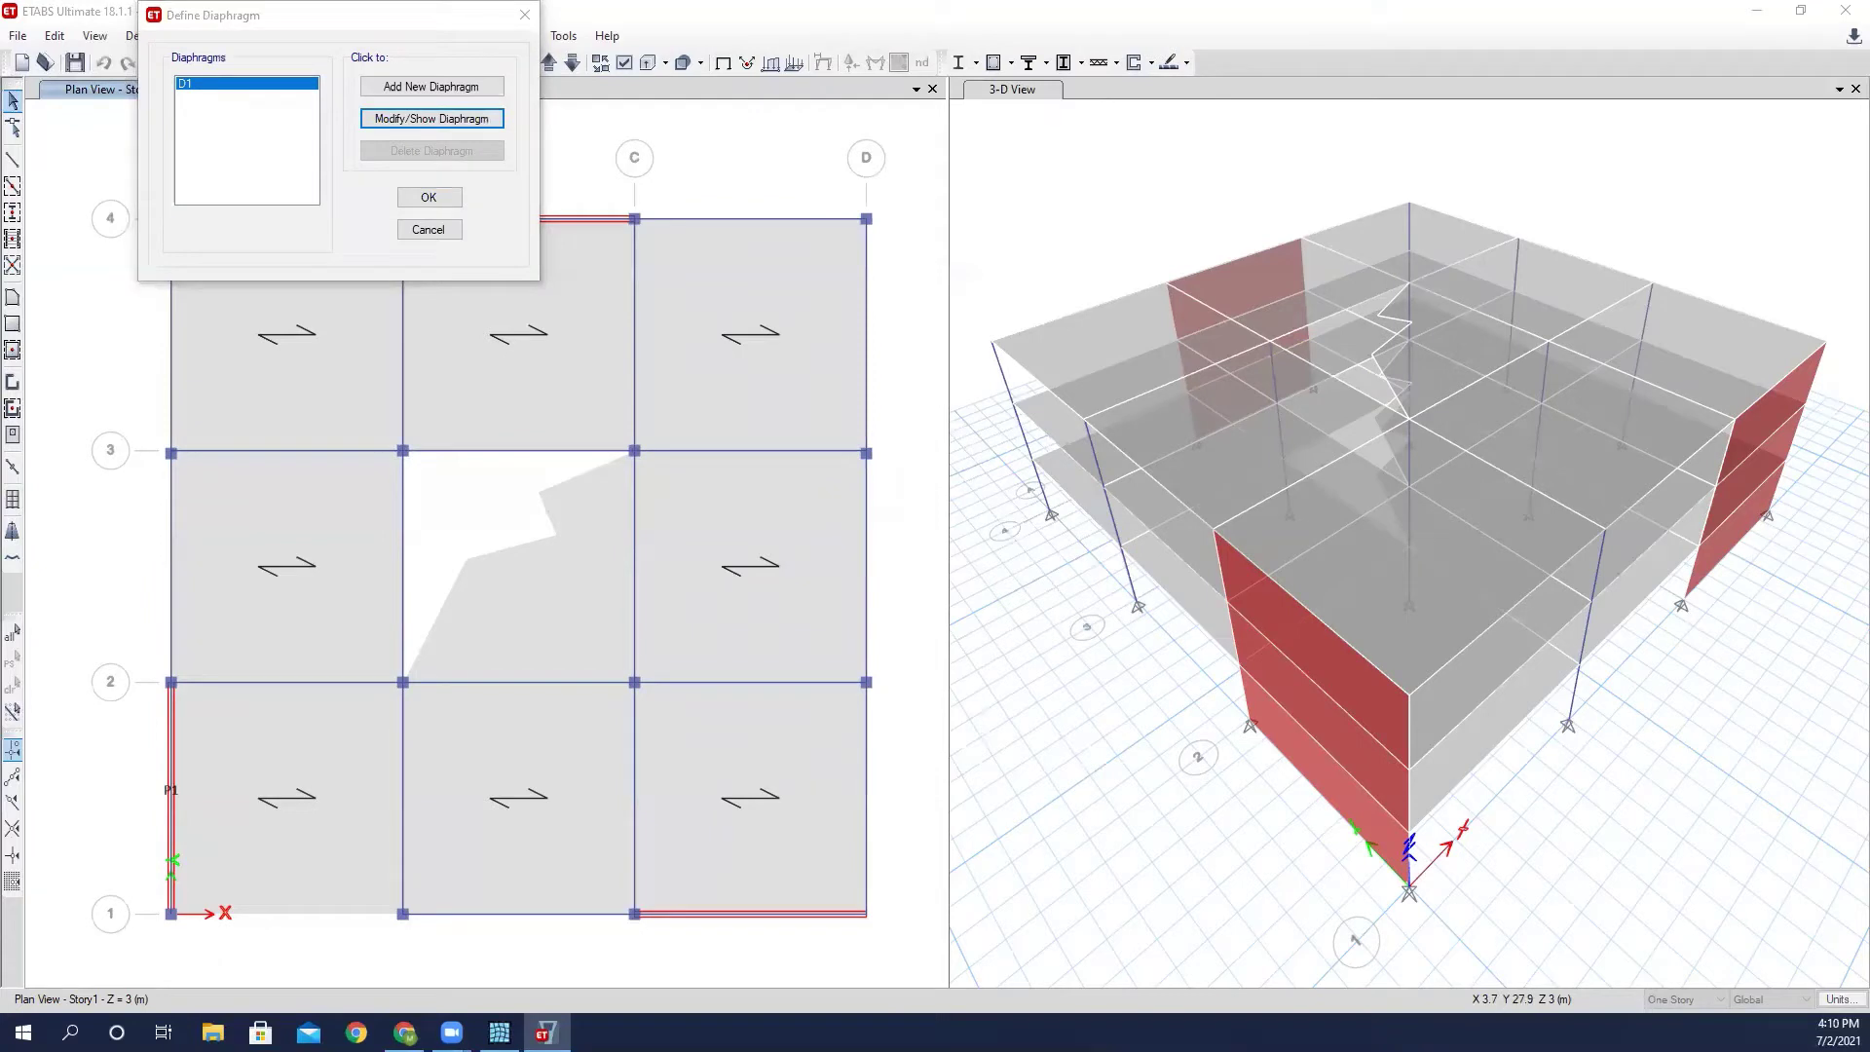
{"action": "left_click", "coordinate": [432, 118]}
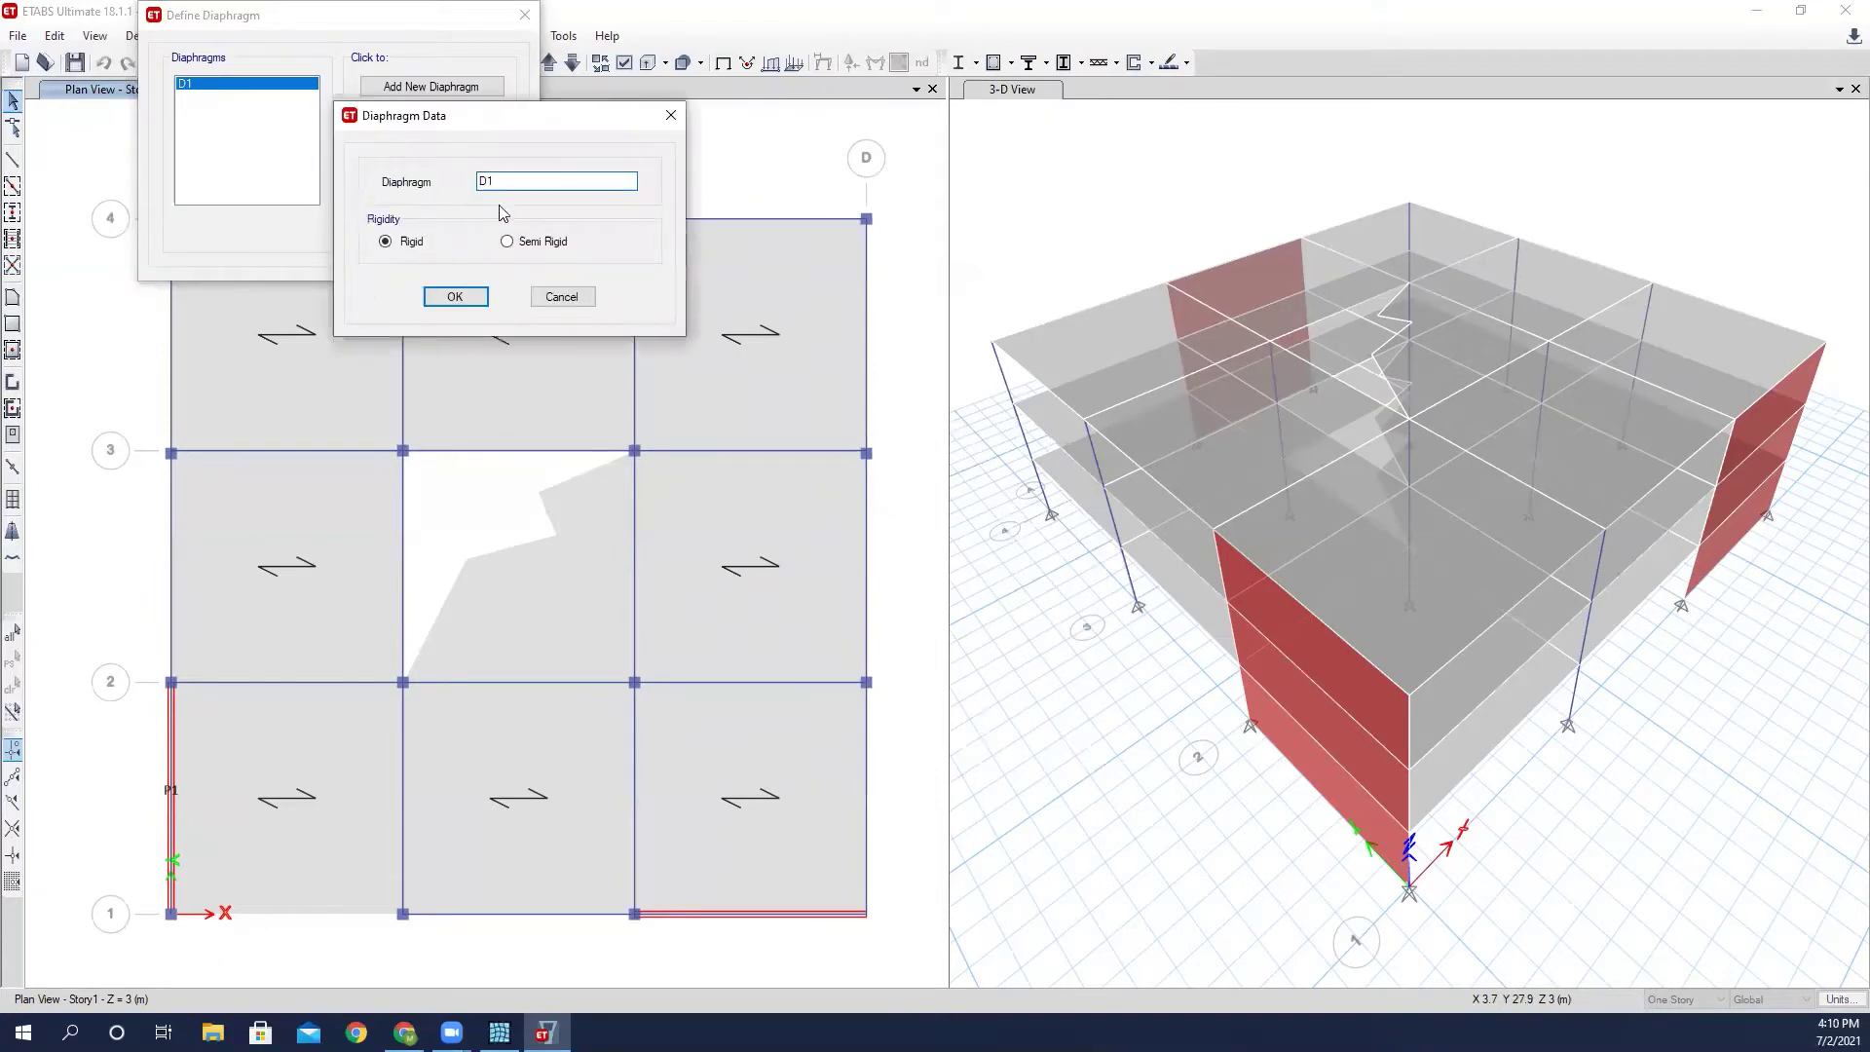
{"action": "left_click", "coordinate": [456, 297]}
{"action": "left_click", "coordinate": [431, 230]}
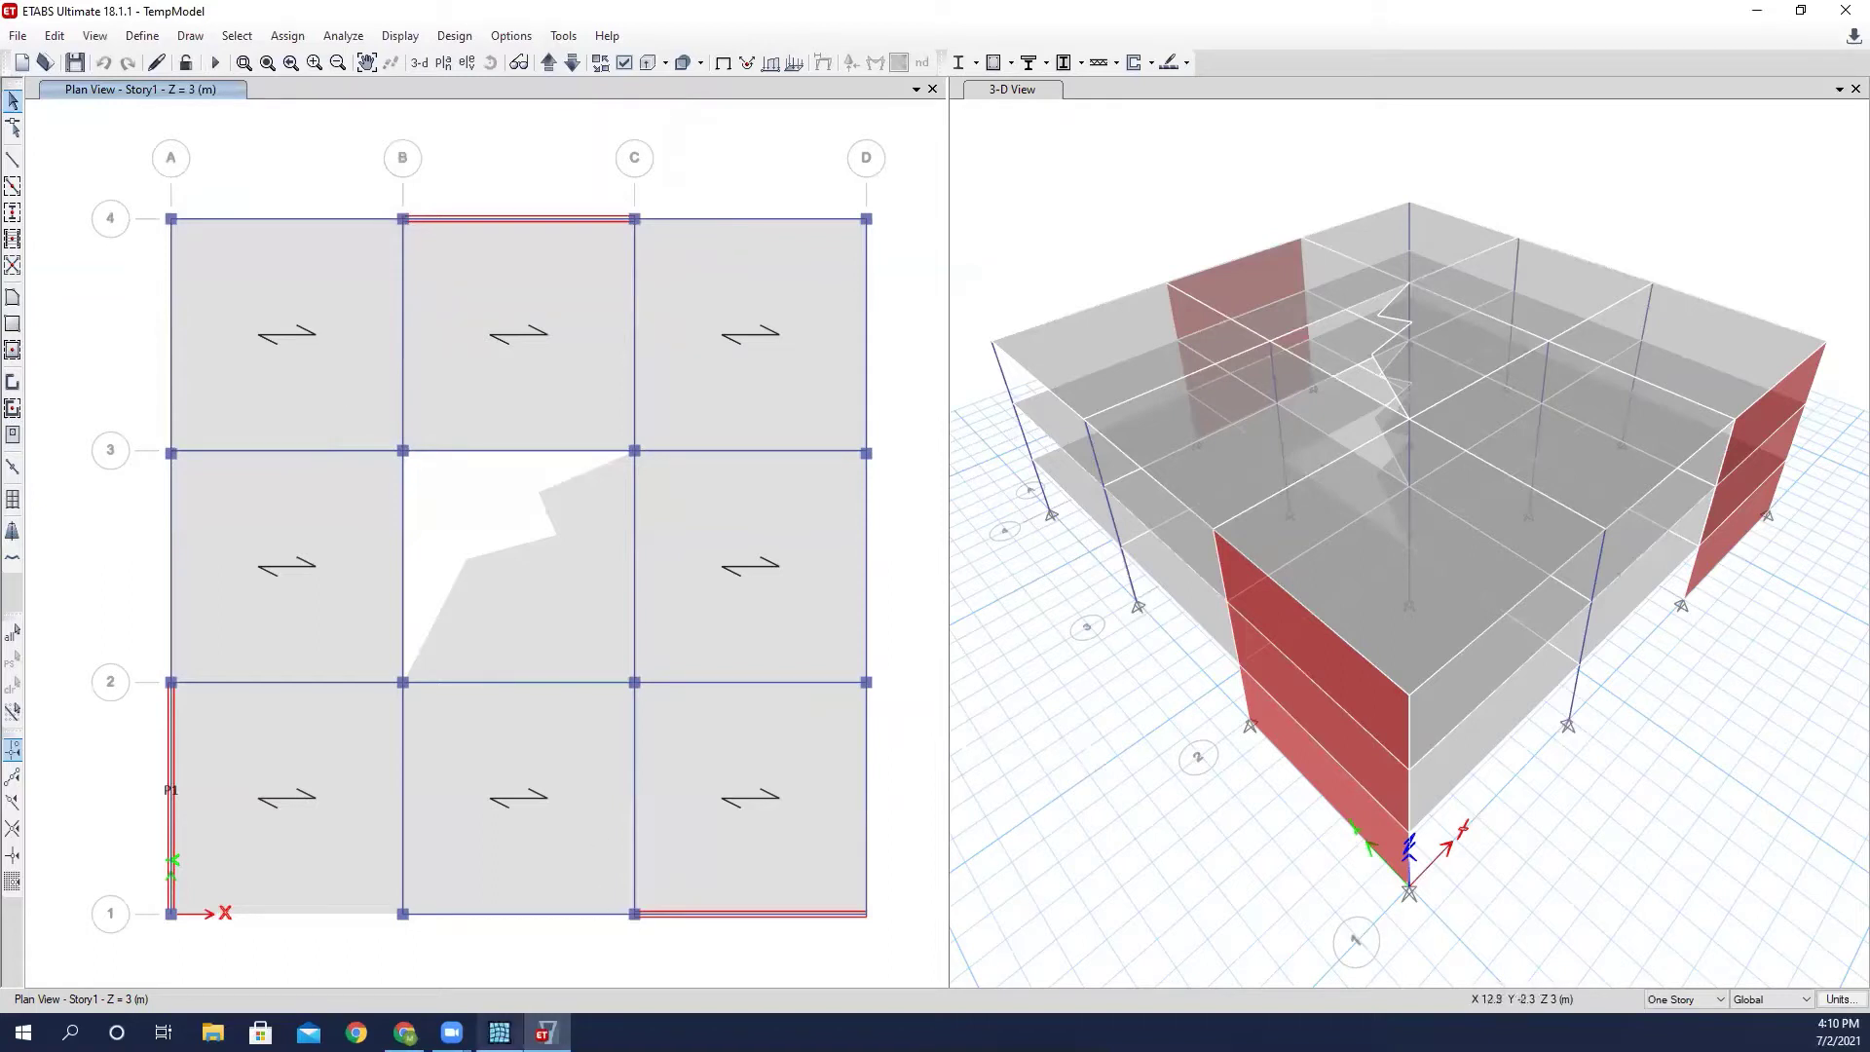
{"action": "left_click", "coordinate": [498, 1031]}
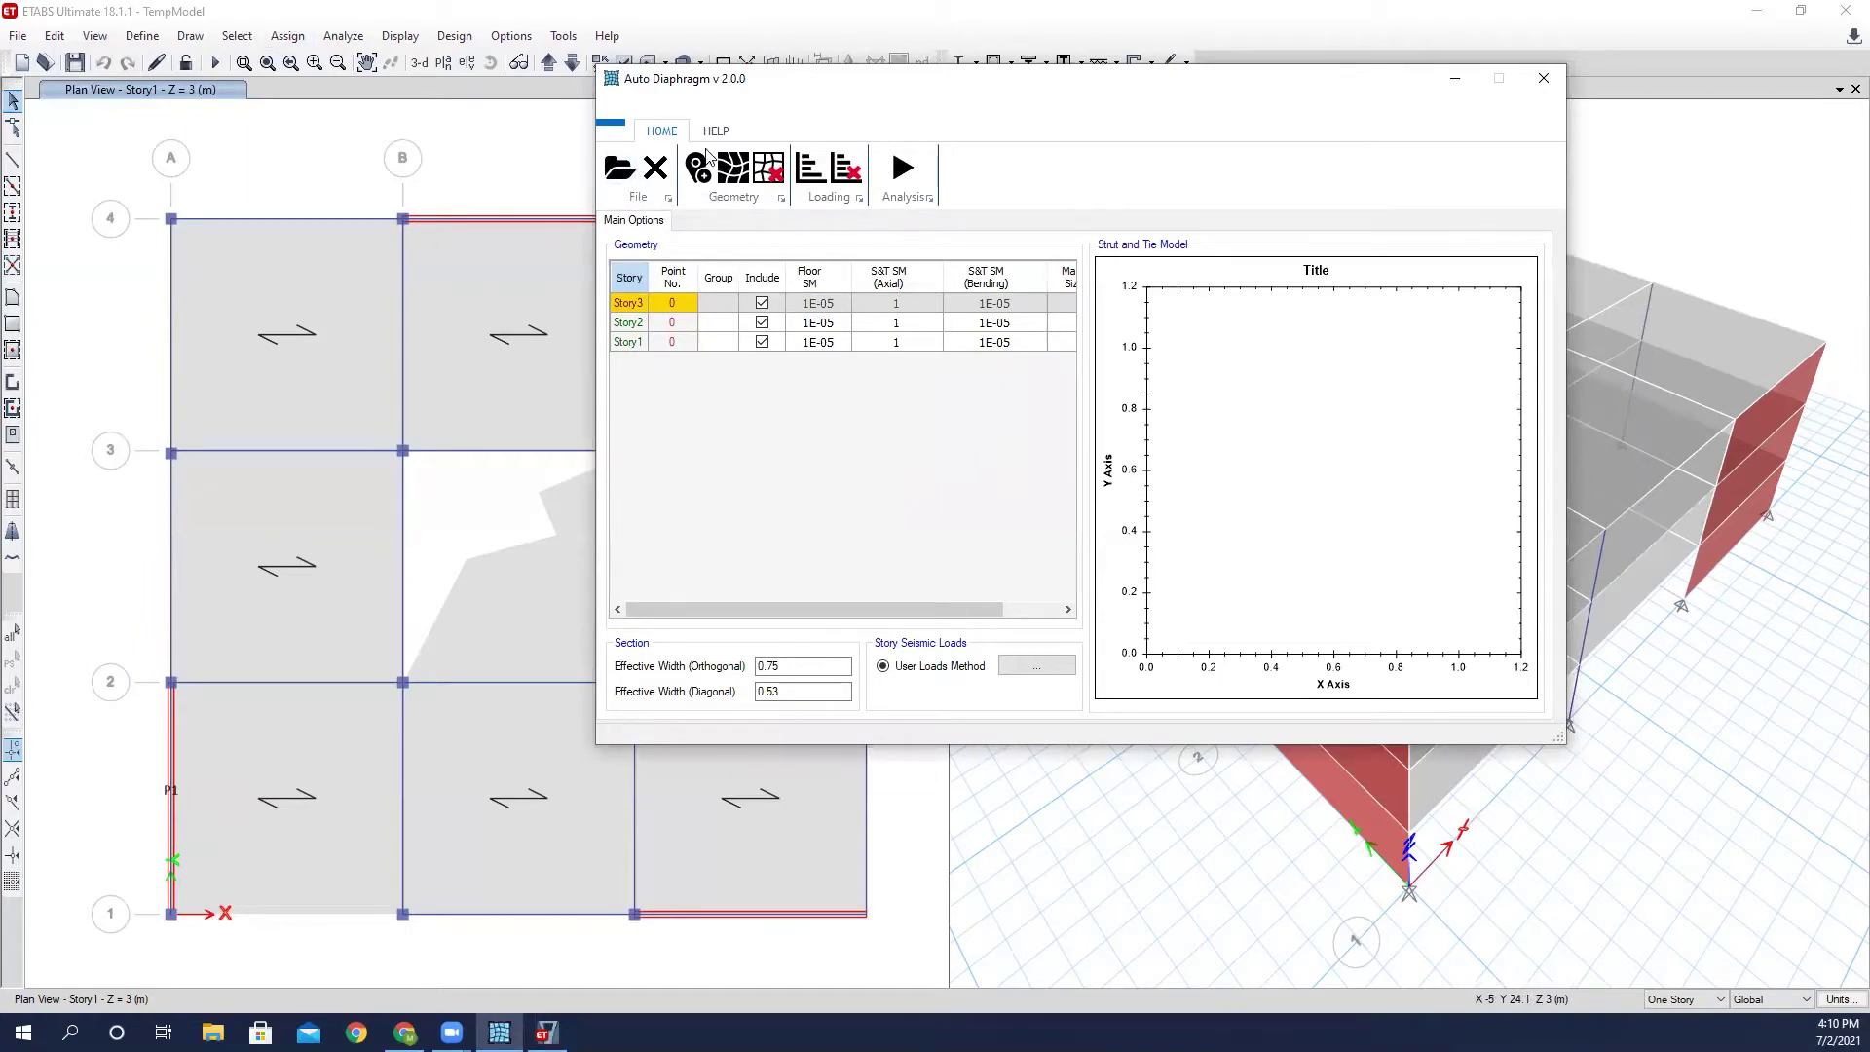
{"action": "left_click", "coordinate": [378, 144]}
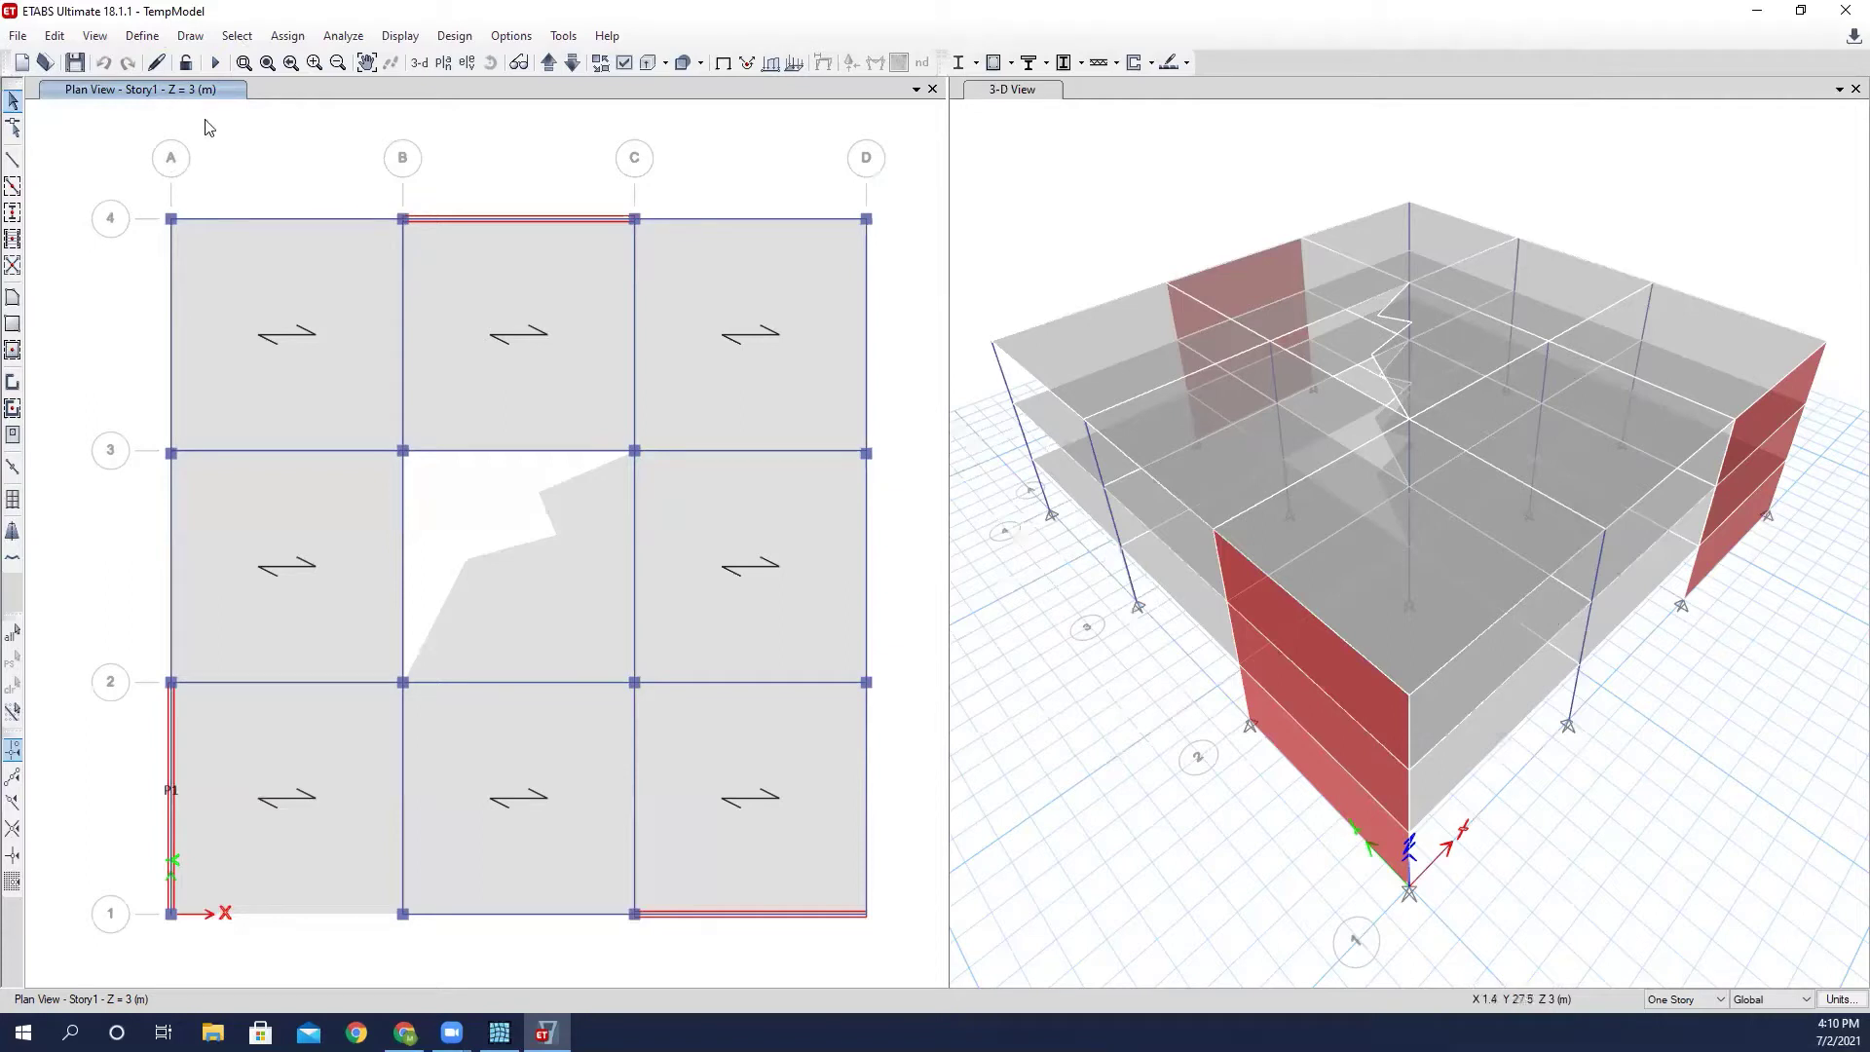
Start saving the model under a new name and create a TEST folder on the Desktop as its location.
{"action": "left_click", "coordinate": [18, 35]}
{"action": "left_click", "coordinate": [64, 167]}
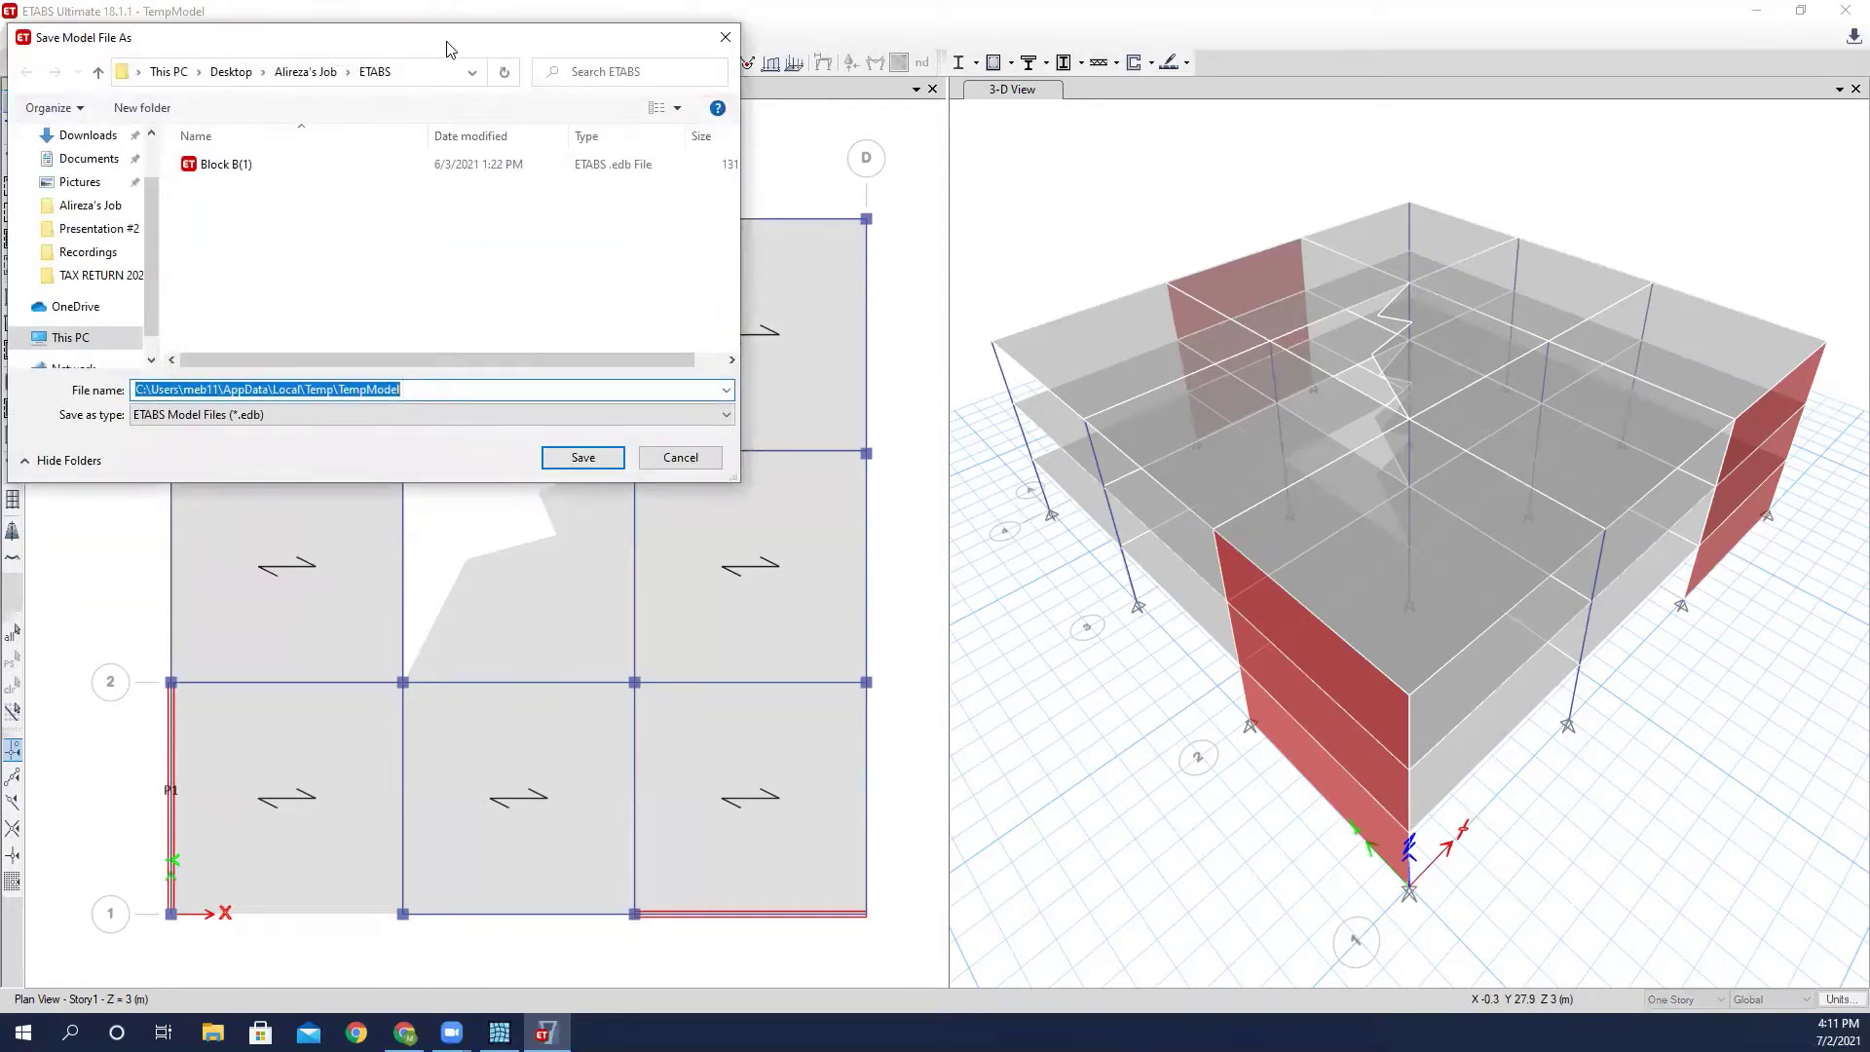
{"action": "left_click_drag", "start_coordinate": [448, 49], "coordinate": [674, 47]}
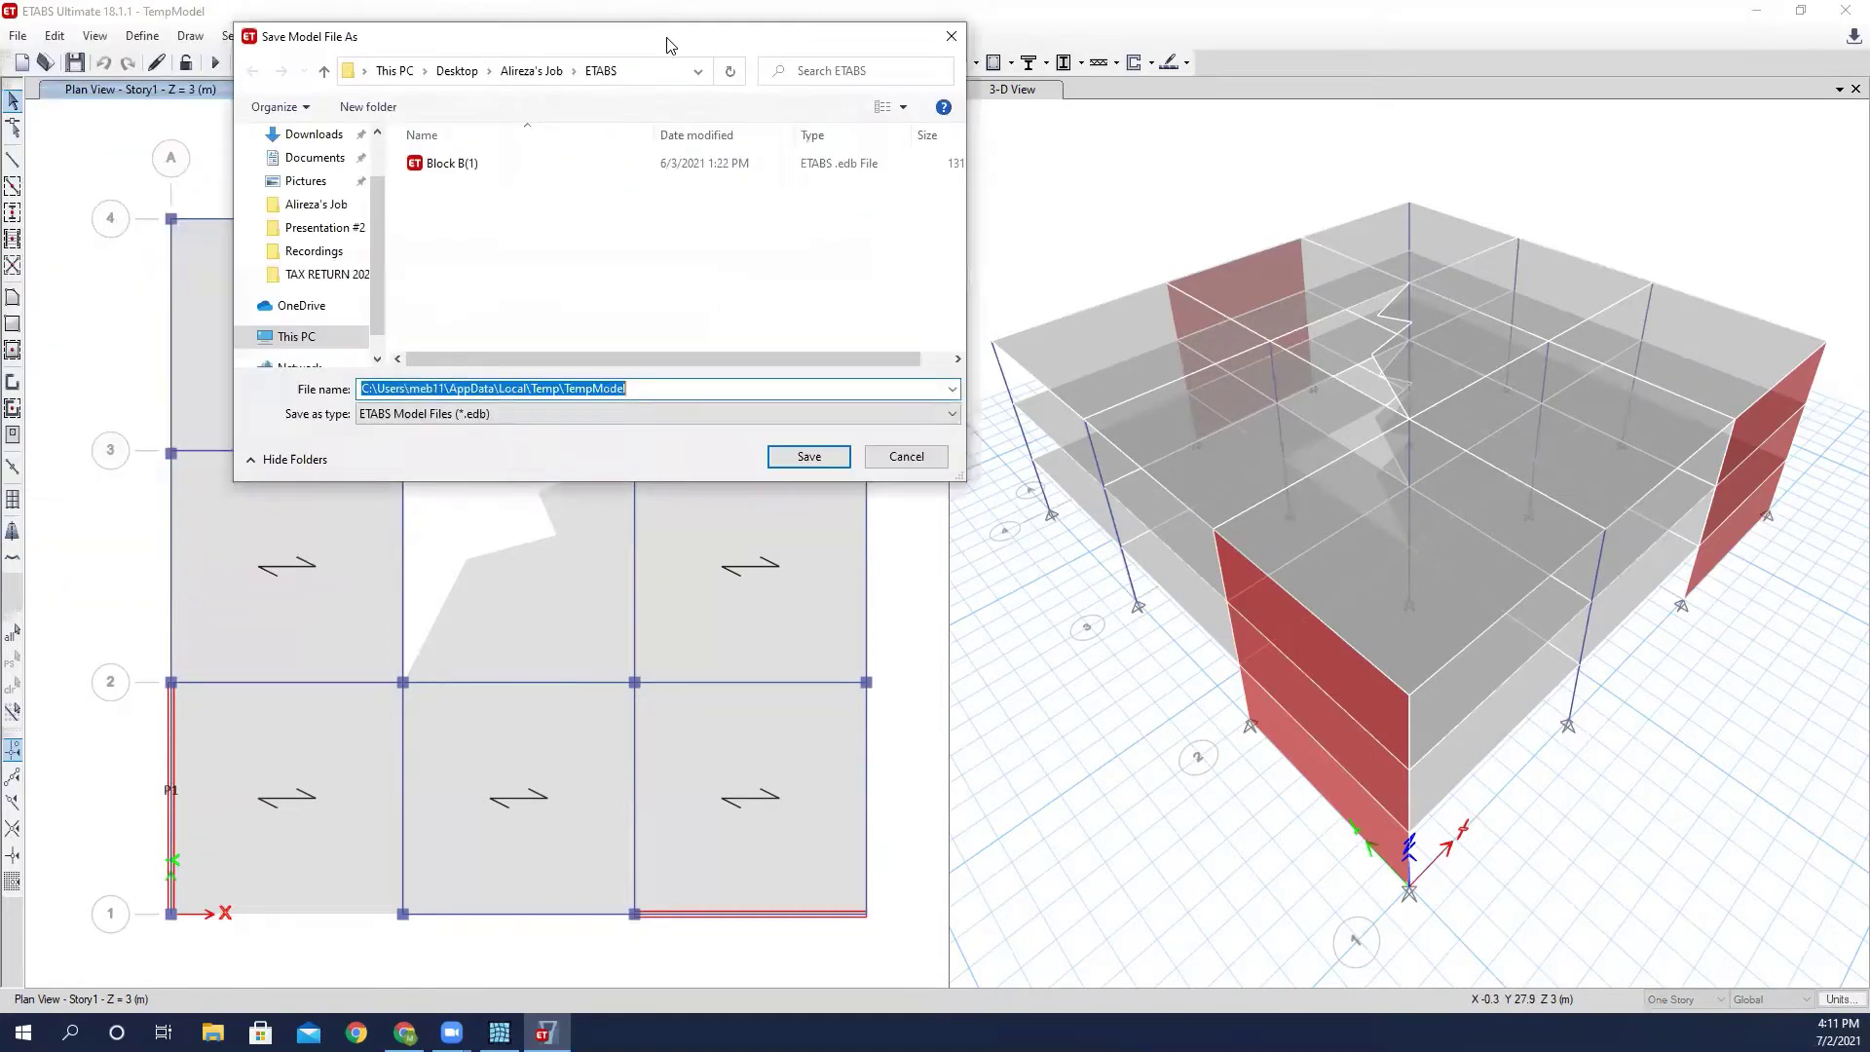
{"action": "left_click", "coordinate": [456, 72]}
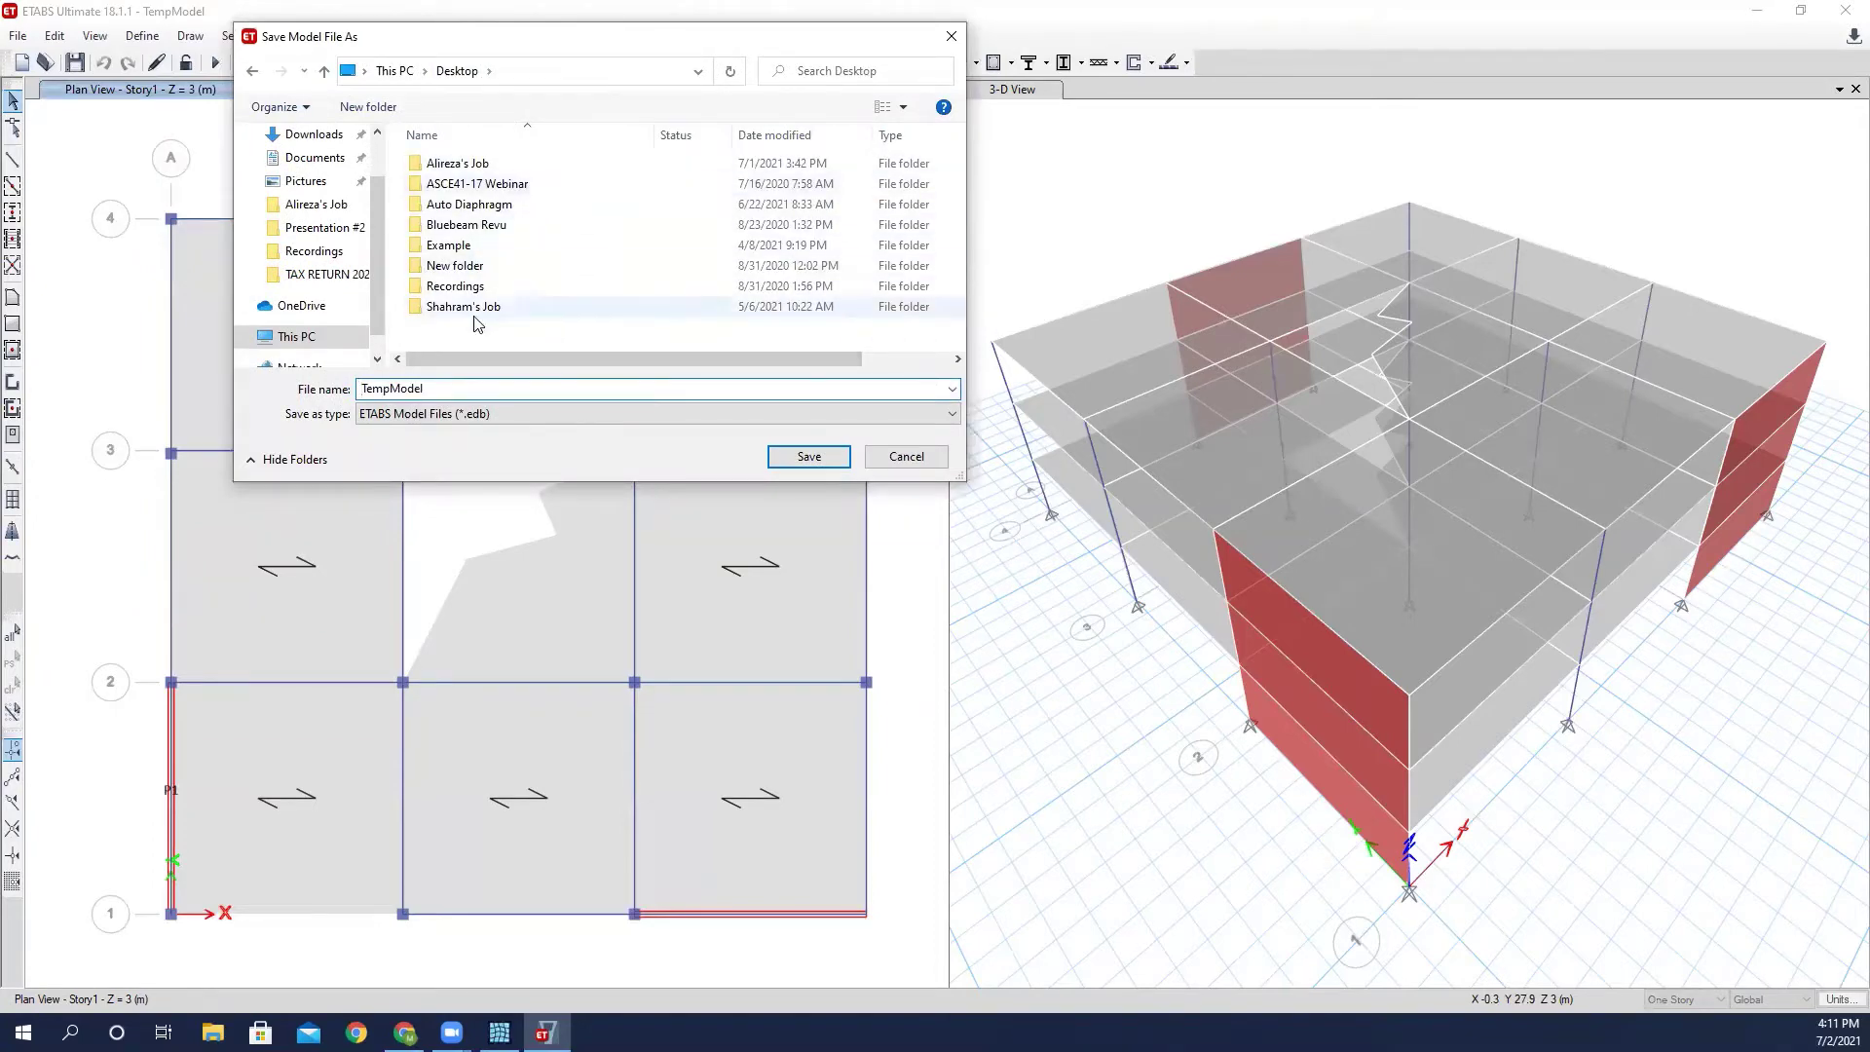
{"action": "left_click", "coordinate": [372, 109]}
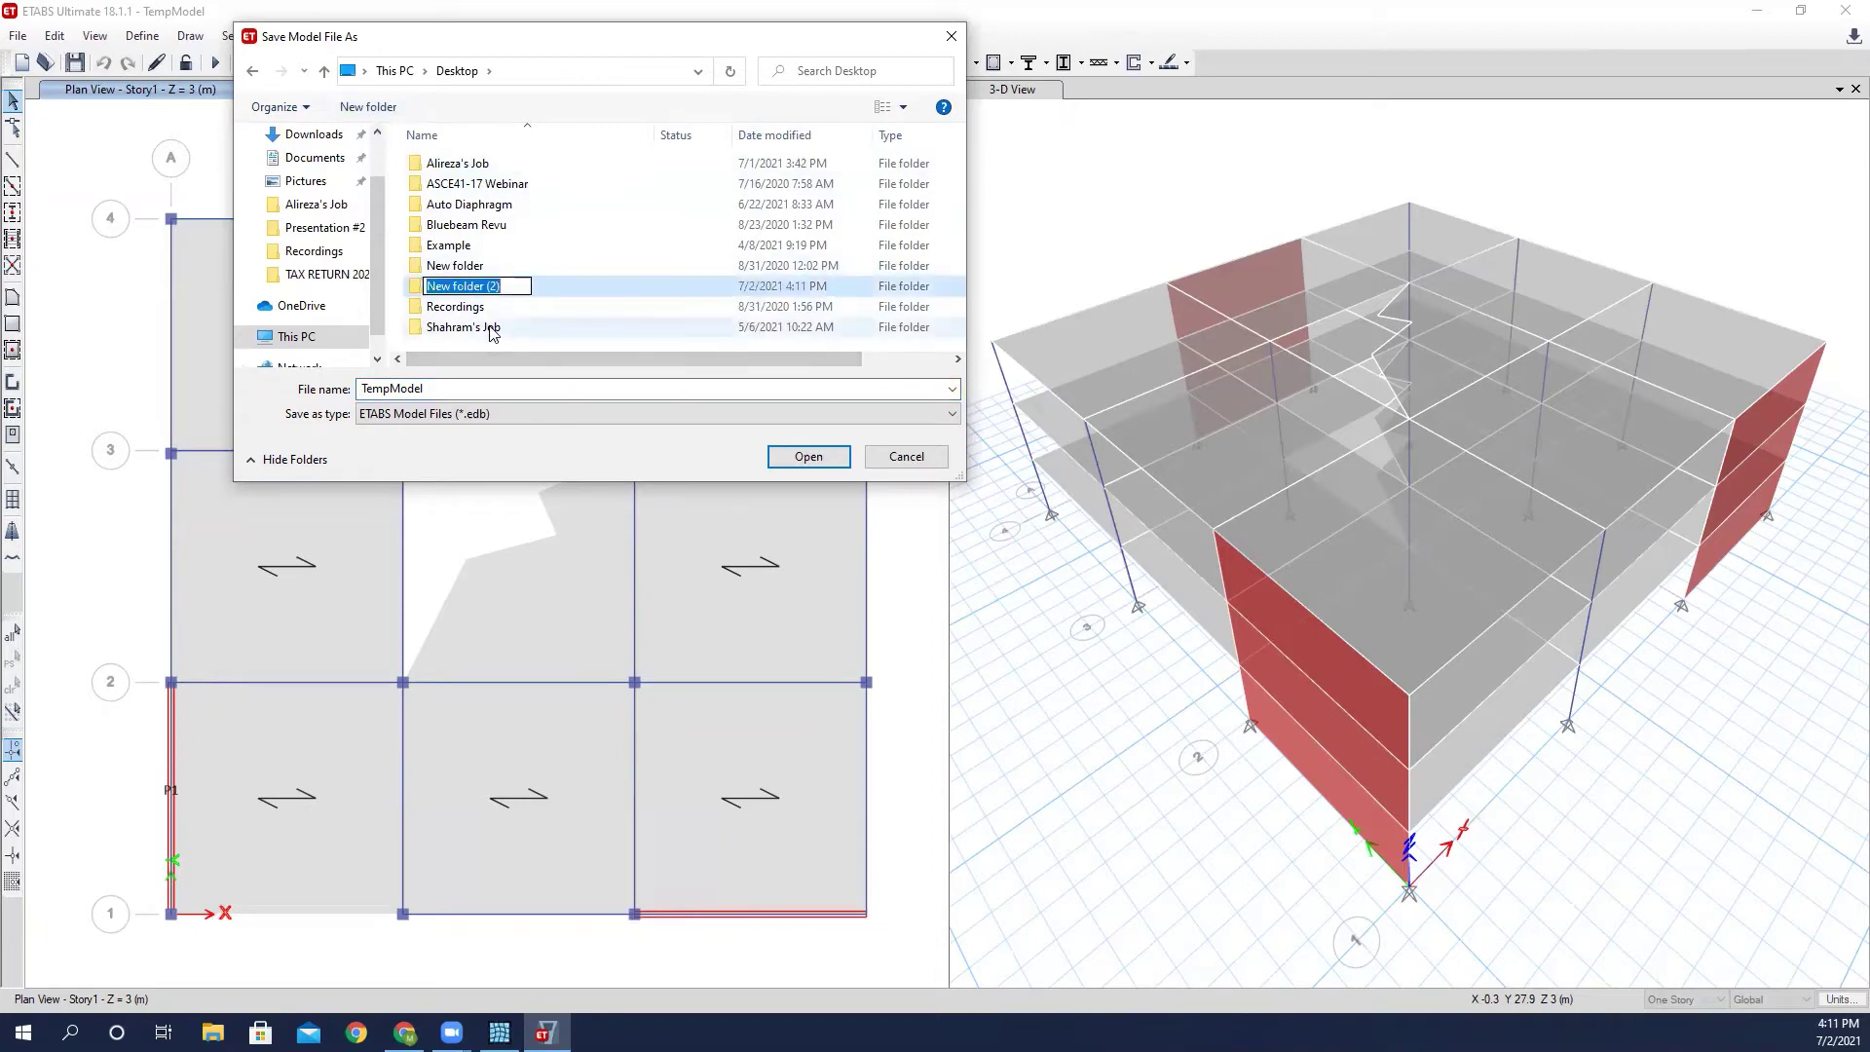
{"action": "type", "text": "TEST"}
{"action": "key", "text": "Return"}
{"action": "key", "text": "Return"}
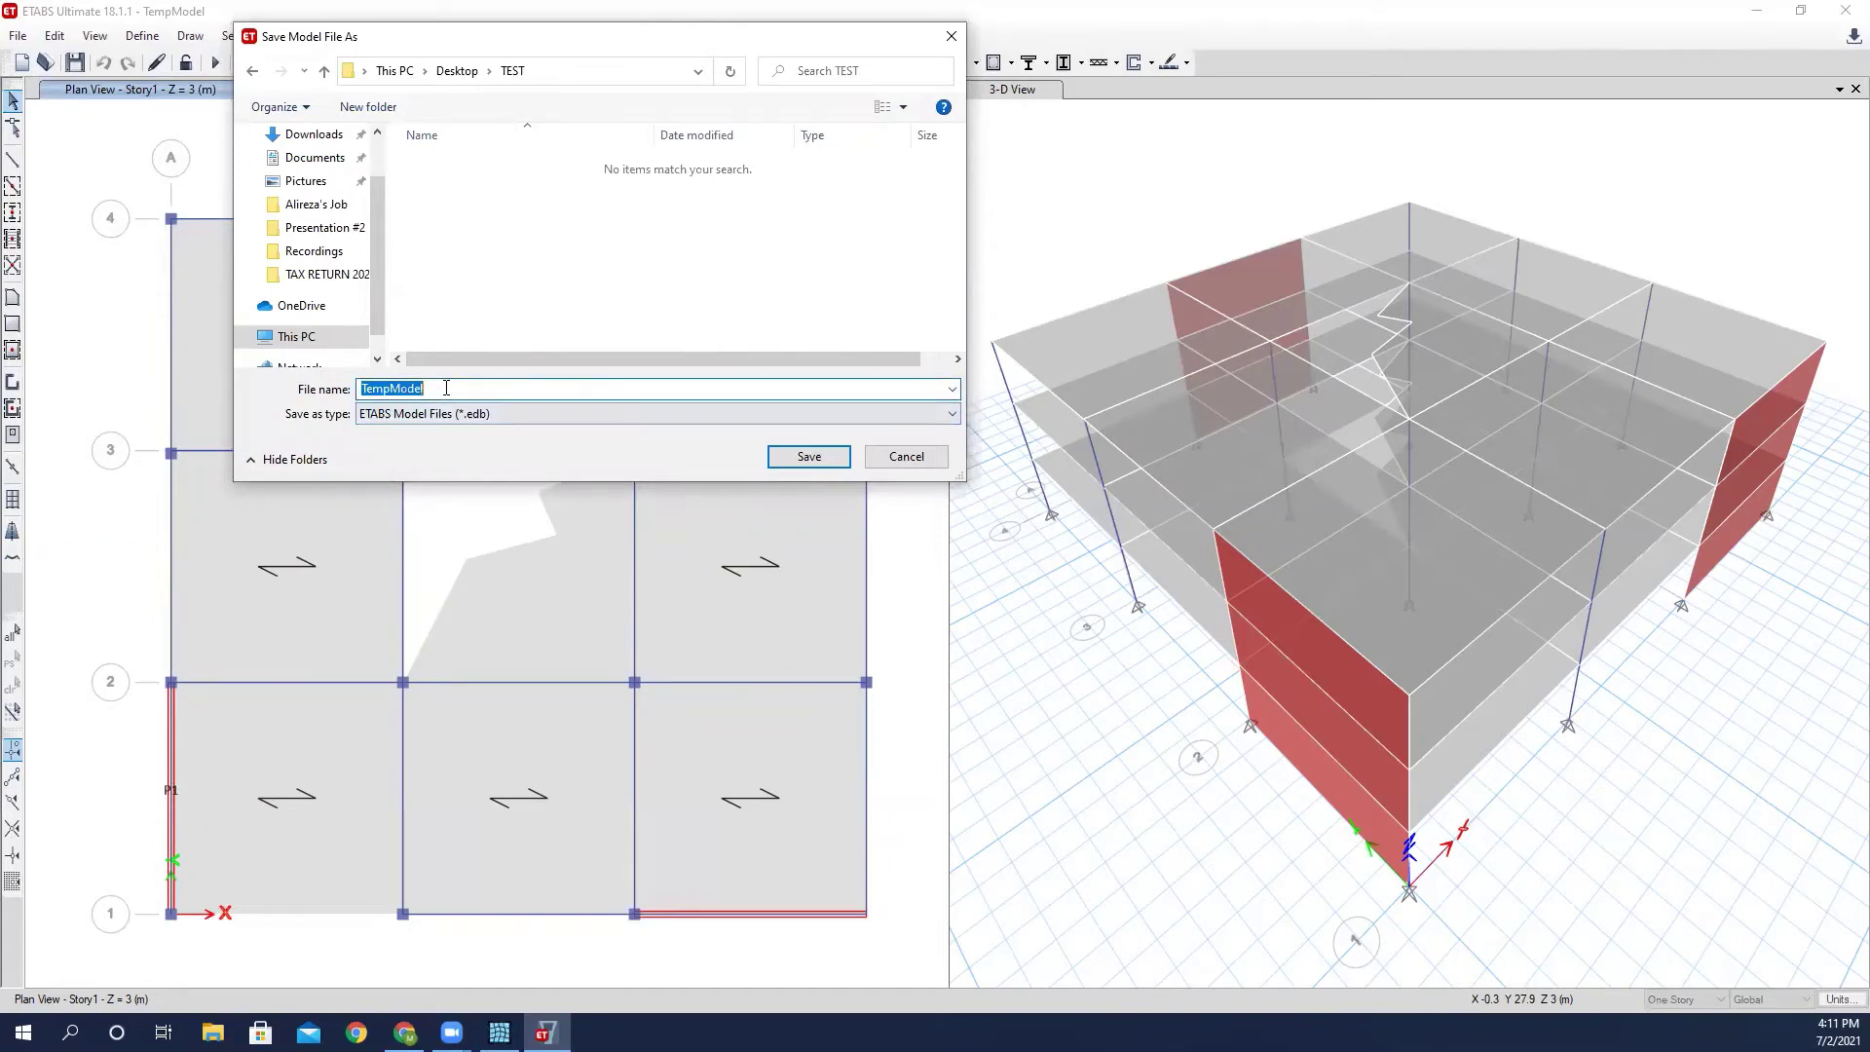
Save the ETABS model as Test in the TEST folder.
{"action": "type", "text": "TEst"}
{"action": "key", "text": "ctrl+a"}
{"action": "type", "text": "Test"}
{"action": "left_click", "coordinate": [810, 457]}
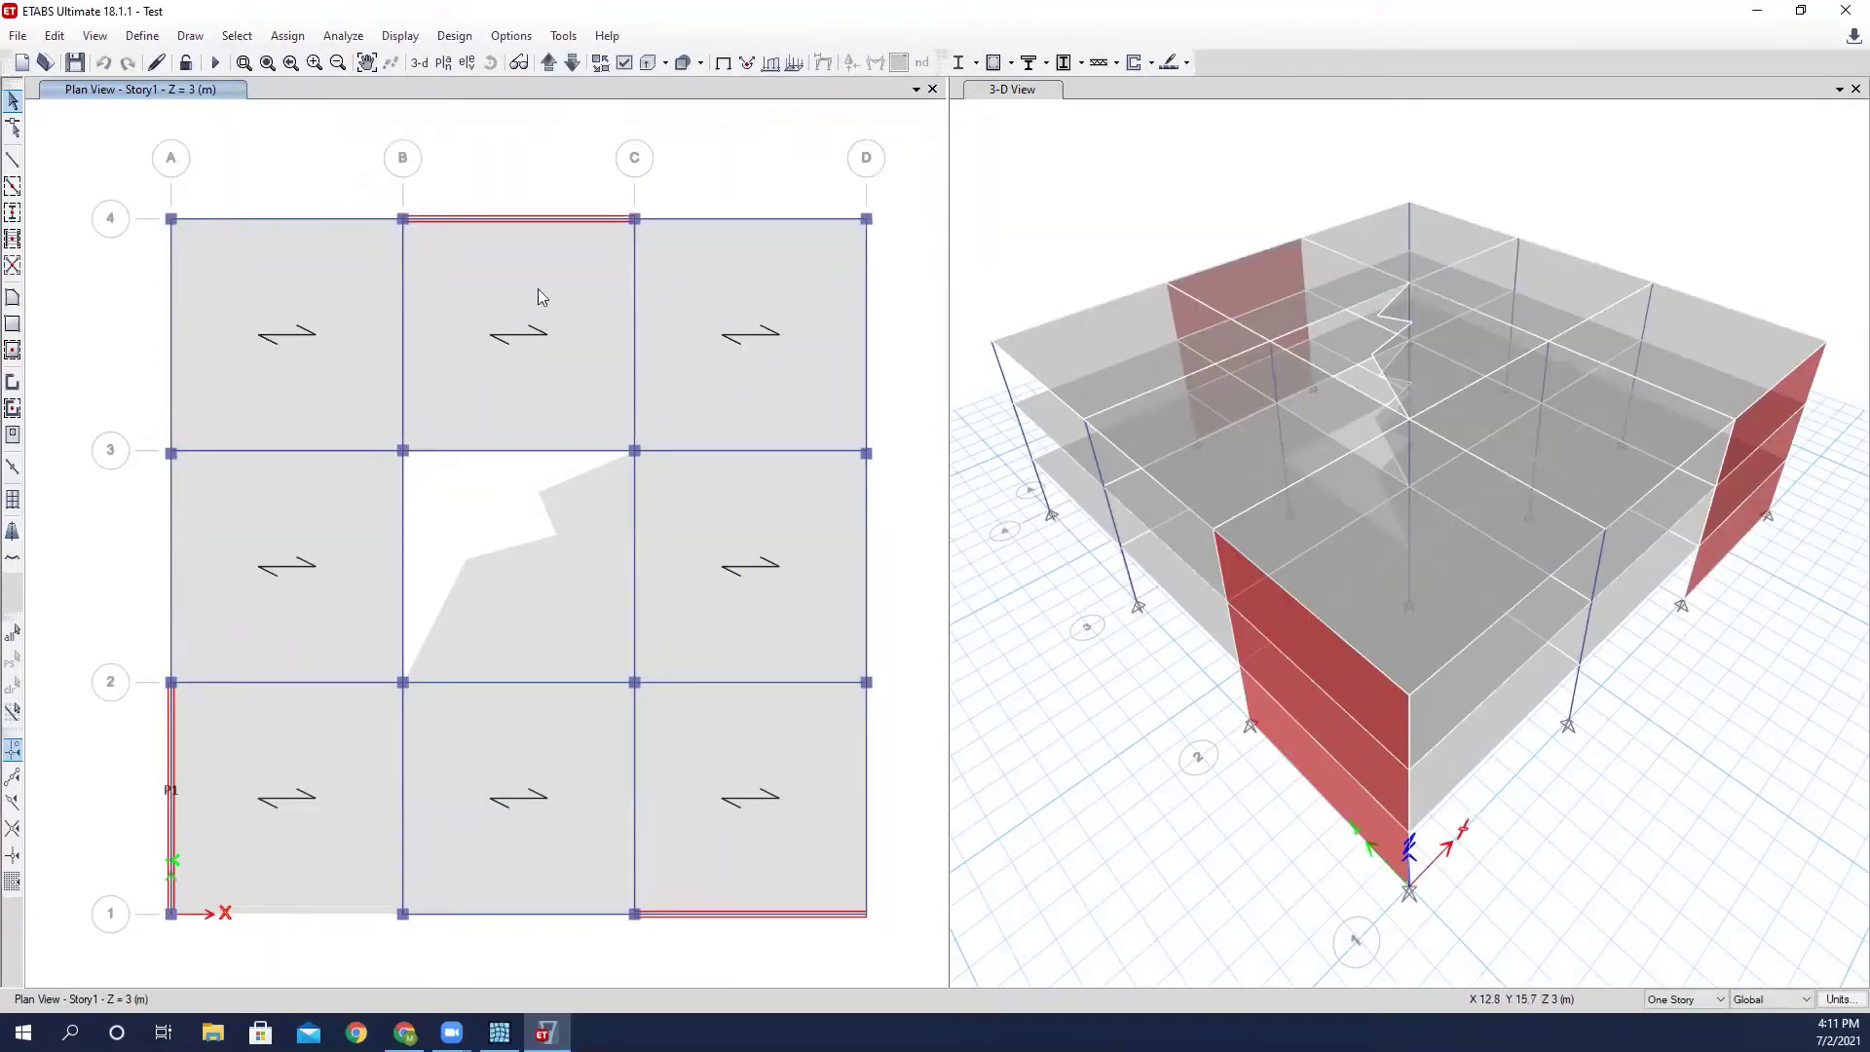
{"action": "mouse_move", "coordinate": [553, 197]}
{"action": "middle_mouse_down"}
{"action": "mouse_move", "coordinate": [541, 175]}
{"action": "mouse_move", "coordinate": [563, 185]}
{"action": "middle_mouse_up"}
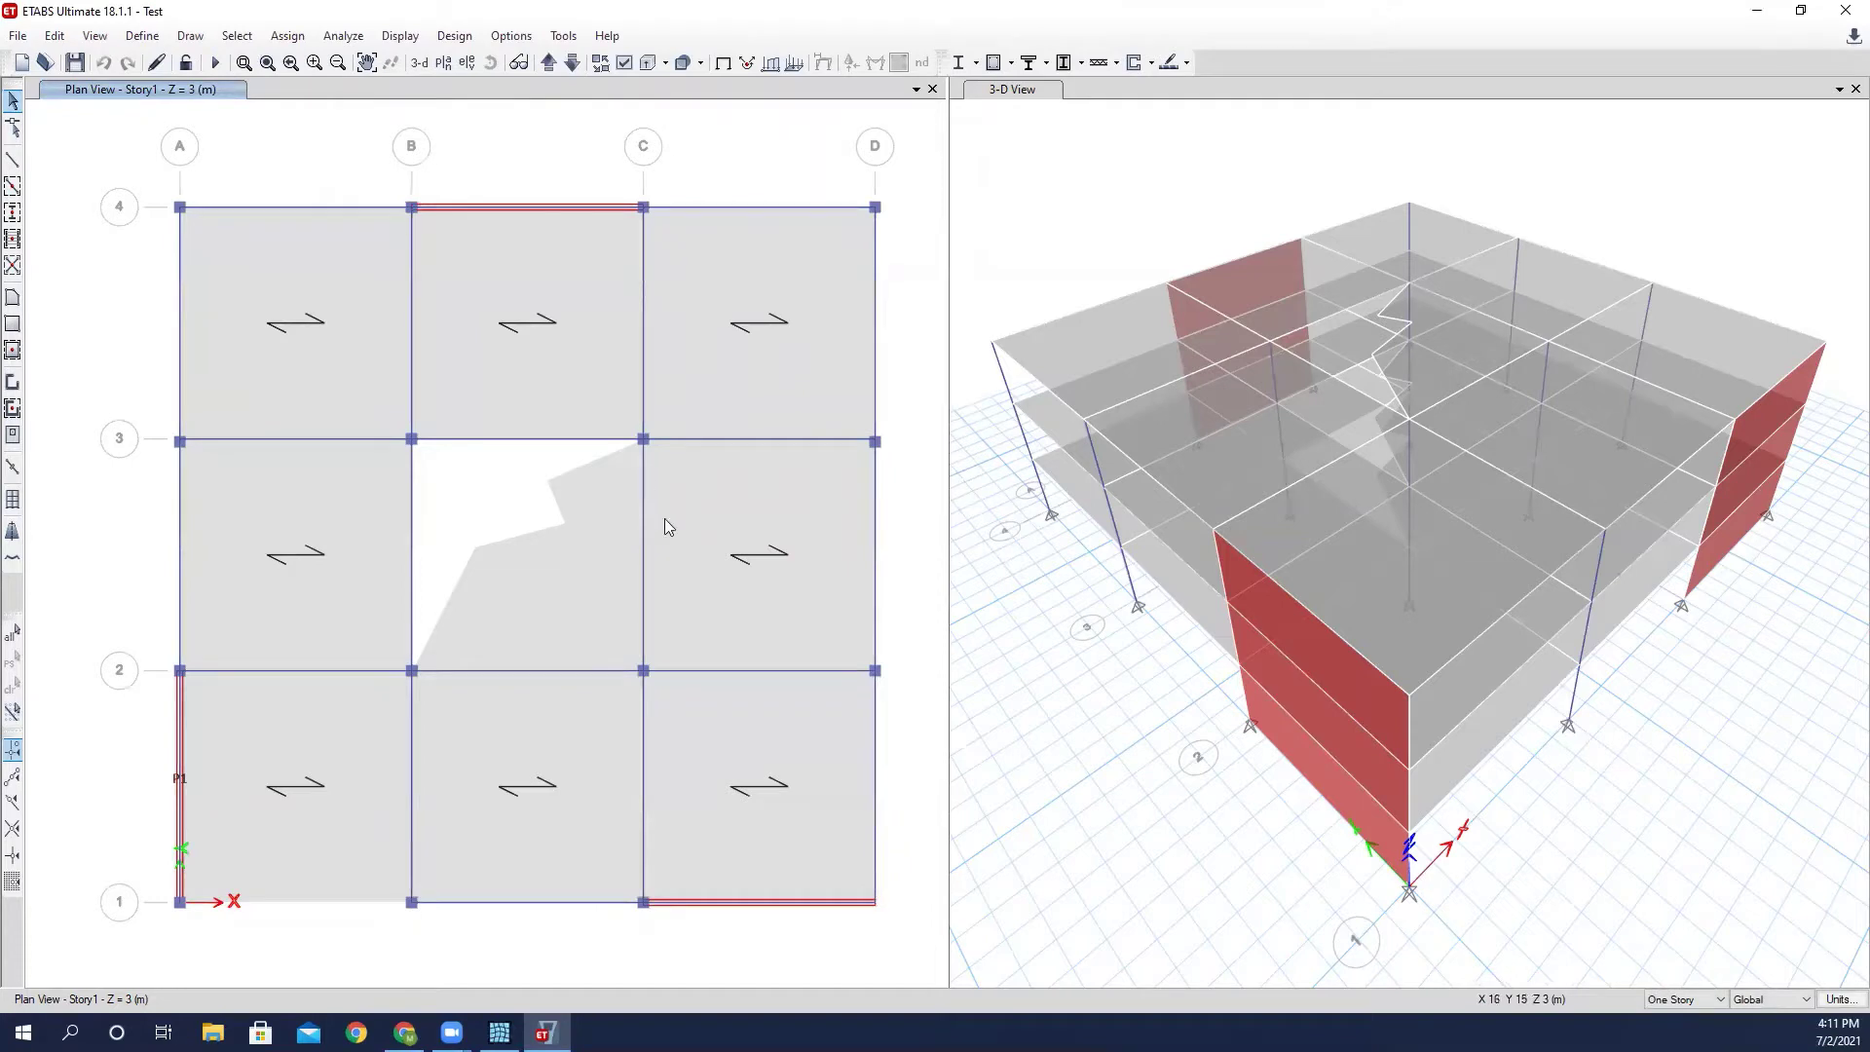
Switch back to Auto Diaphragm and reposition its window over the ETABS model views.
{"action": "mouse_move", "coordinate": [498, 1030]}
{"action": "left_click", "coordinate": [499, 1030]}
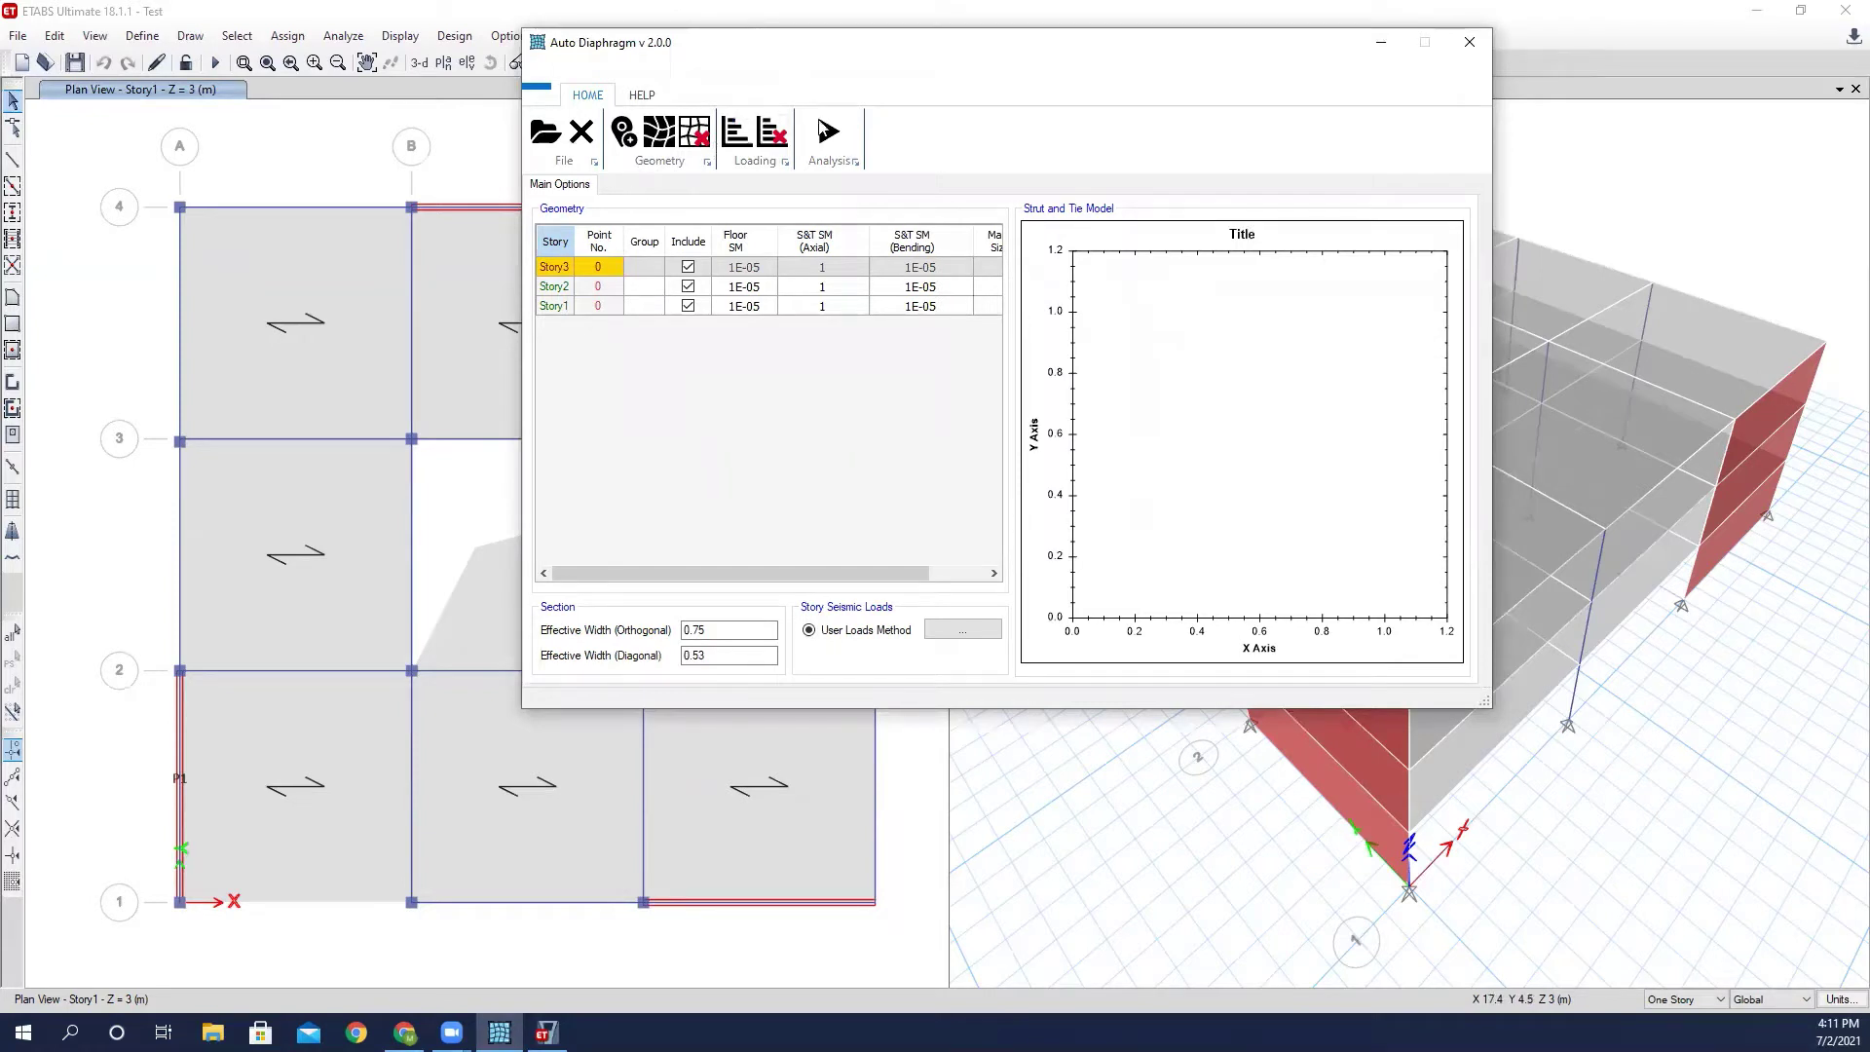
{"action": "left_click_drag", "start_coordinate": [930, 64], "coordinate": [867, 83]}
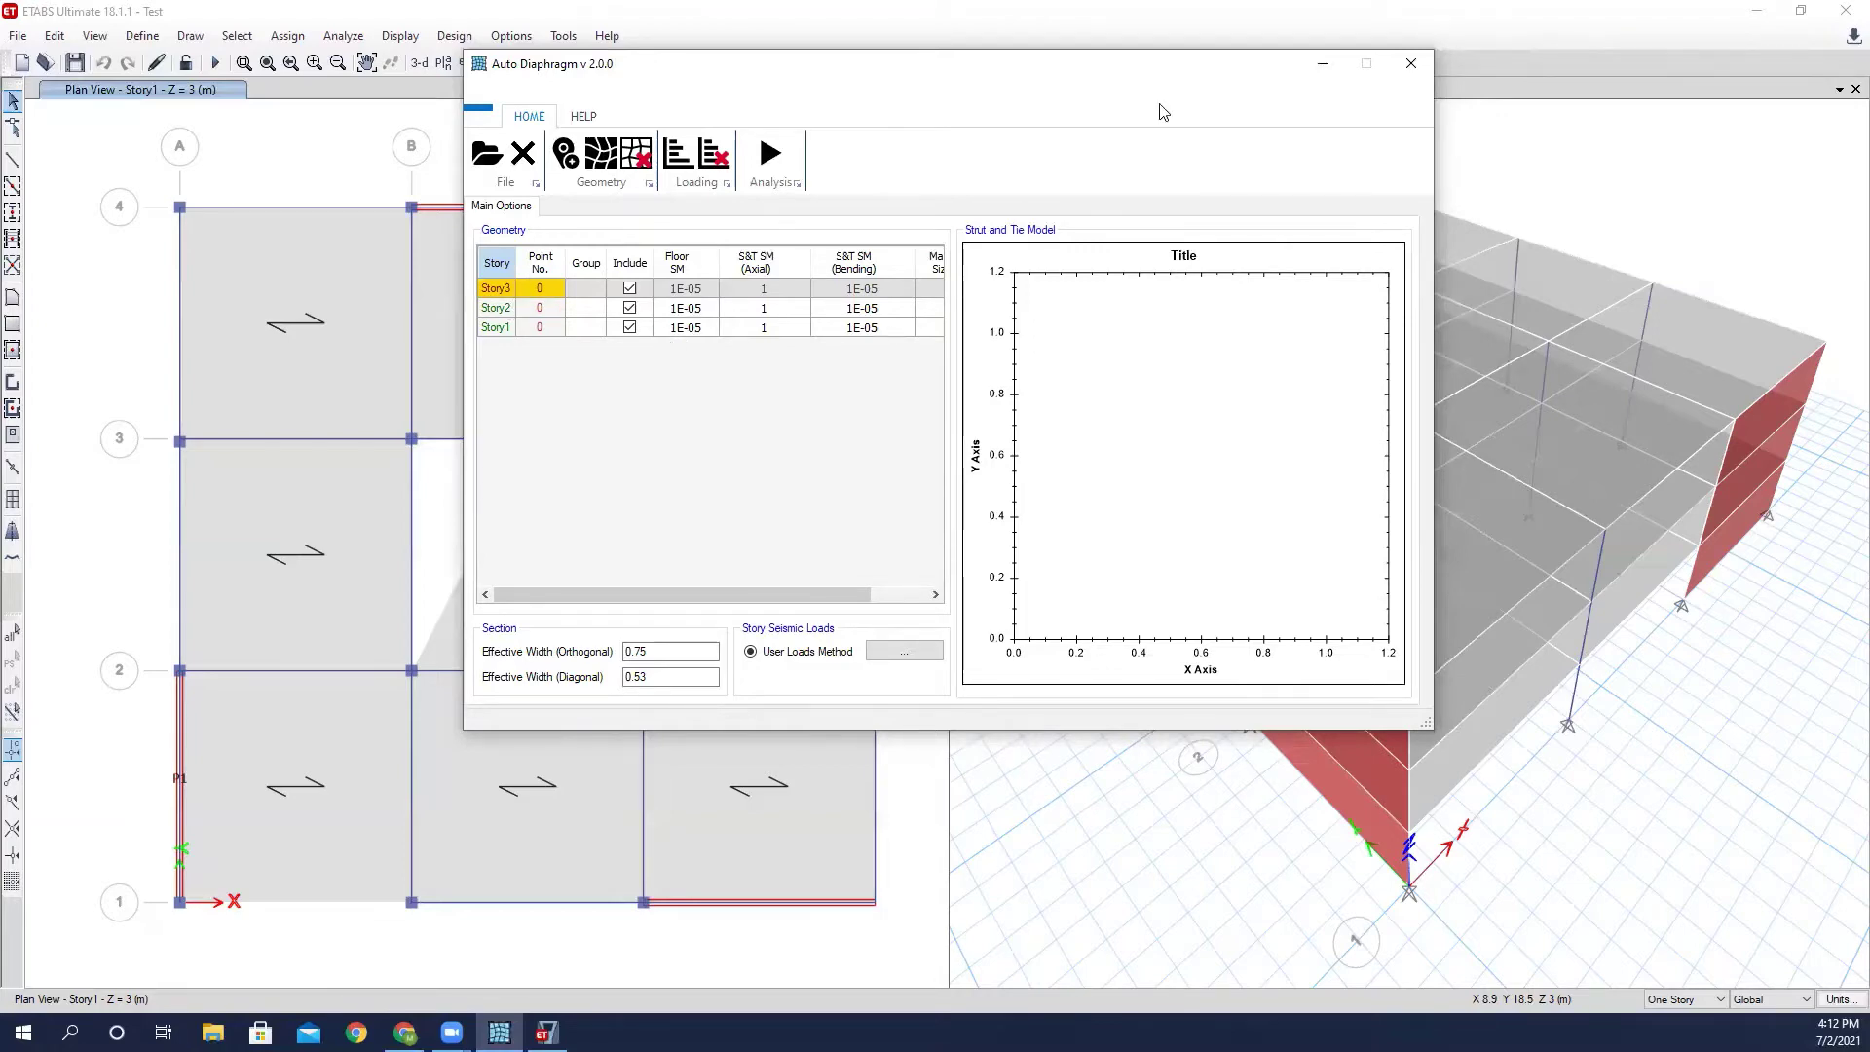
{"action": "left_click_drag", "start_coordinate": [1147, 82], "coordinate": [1043, 92]}
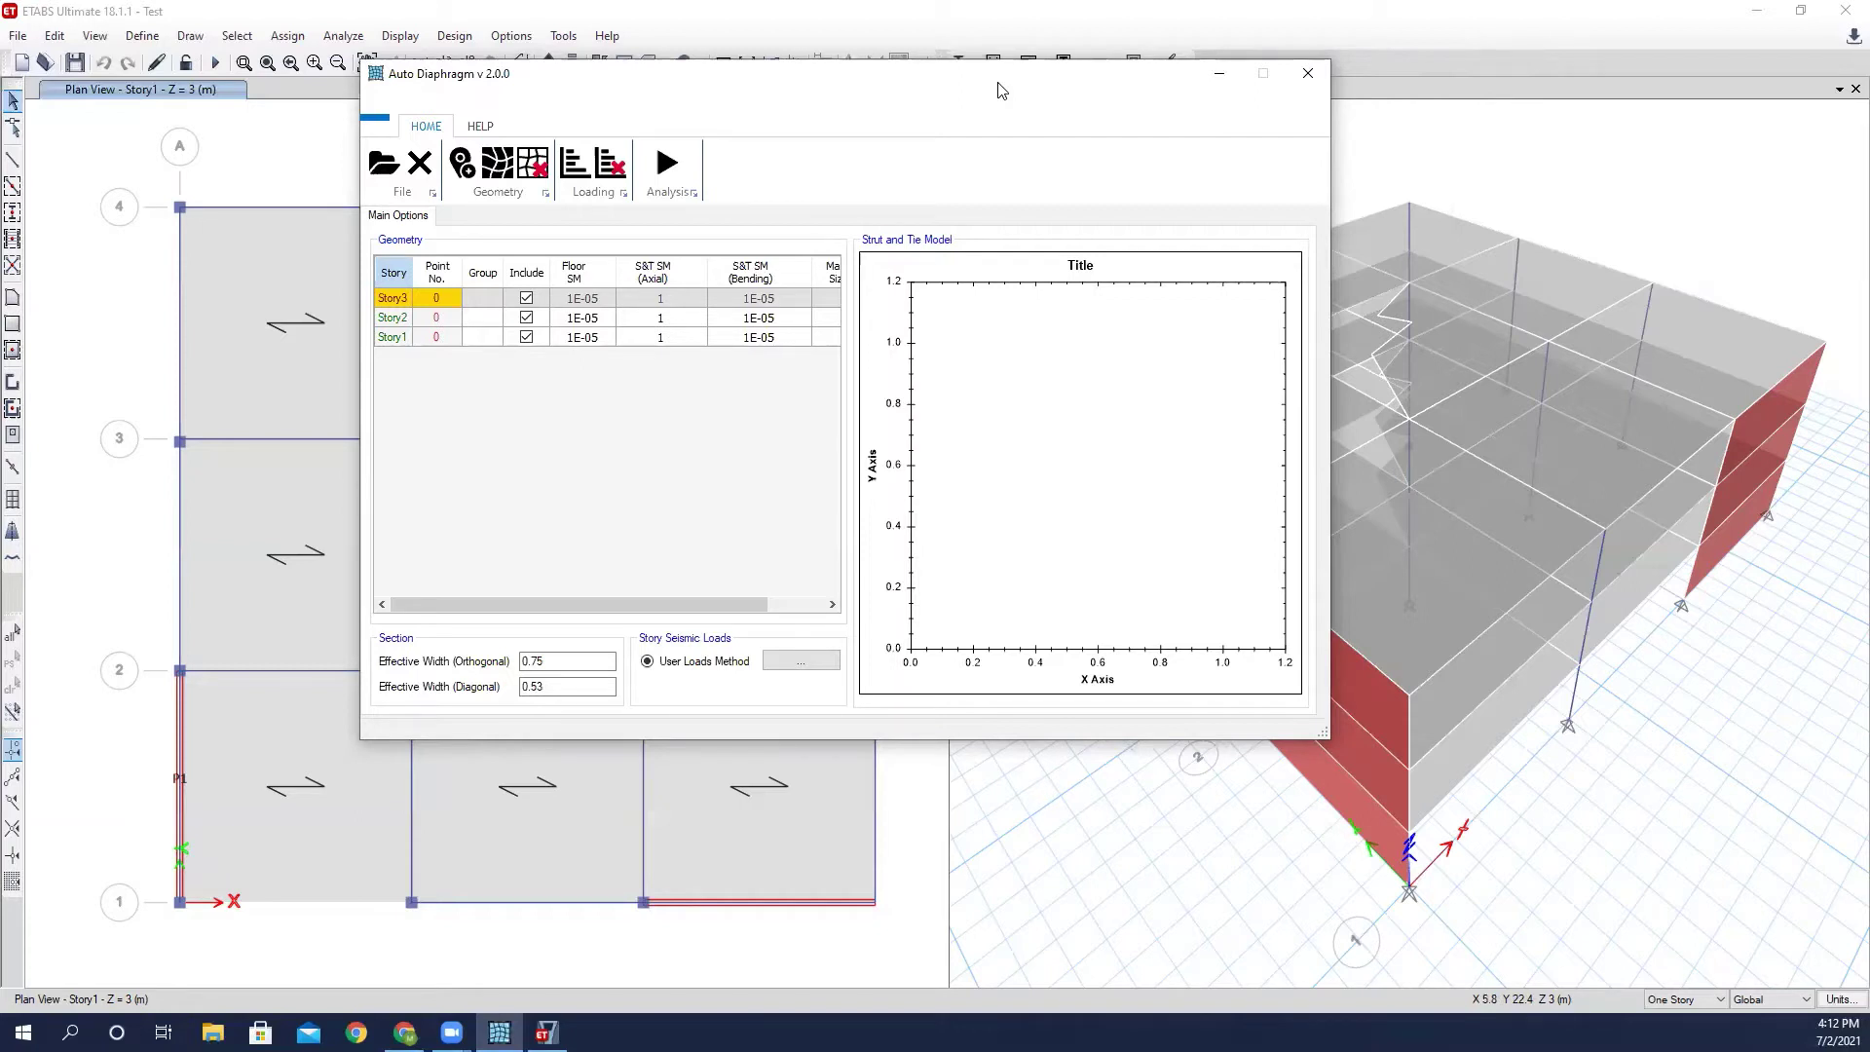
{"action": "left_click_drag", "start_coordinate": [1000, 89], "coordinate": [1000, 73]}
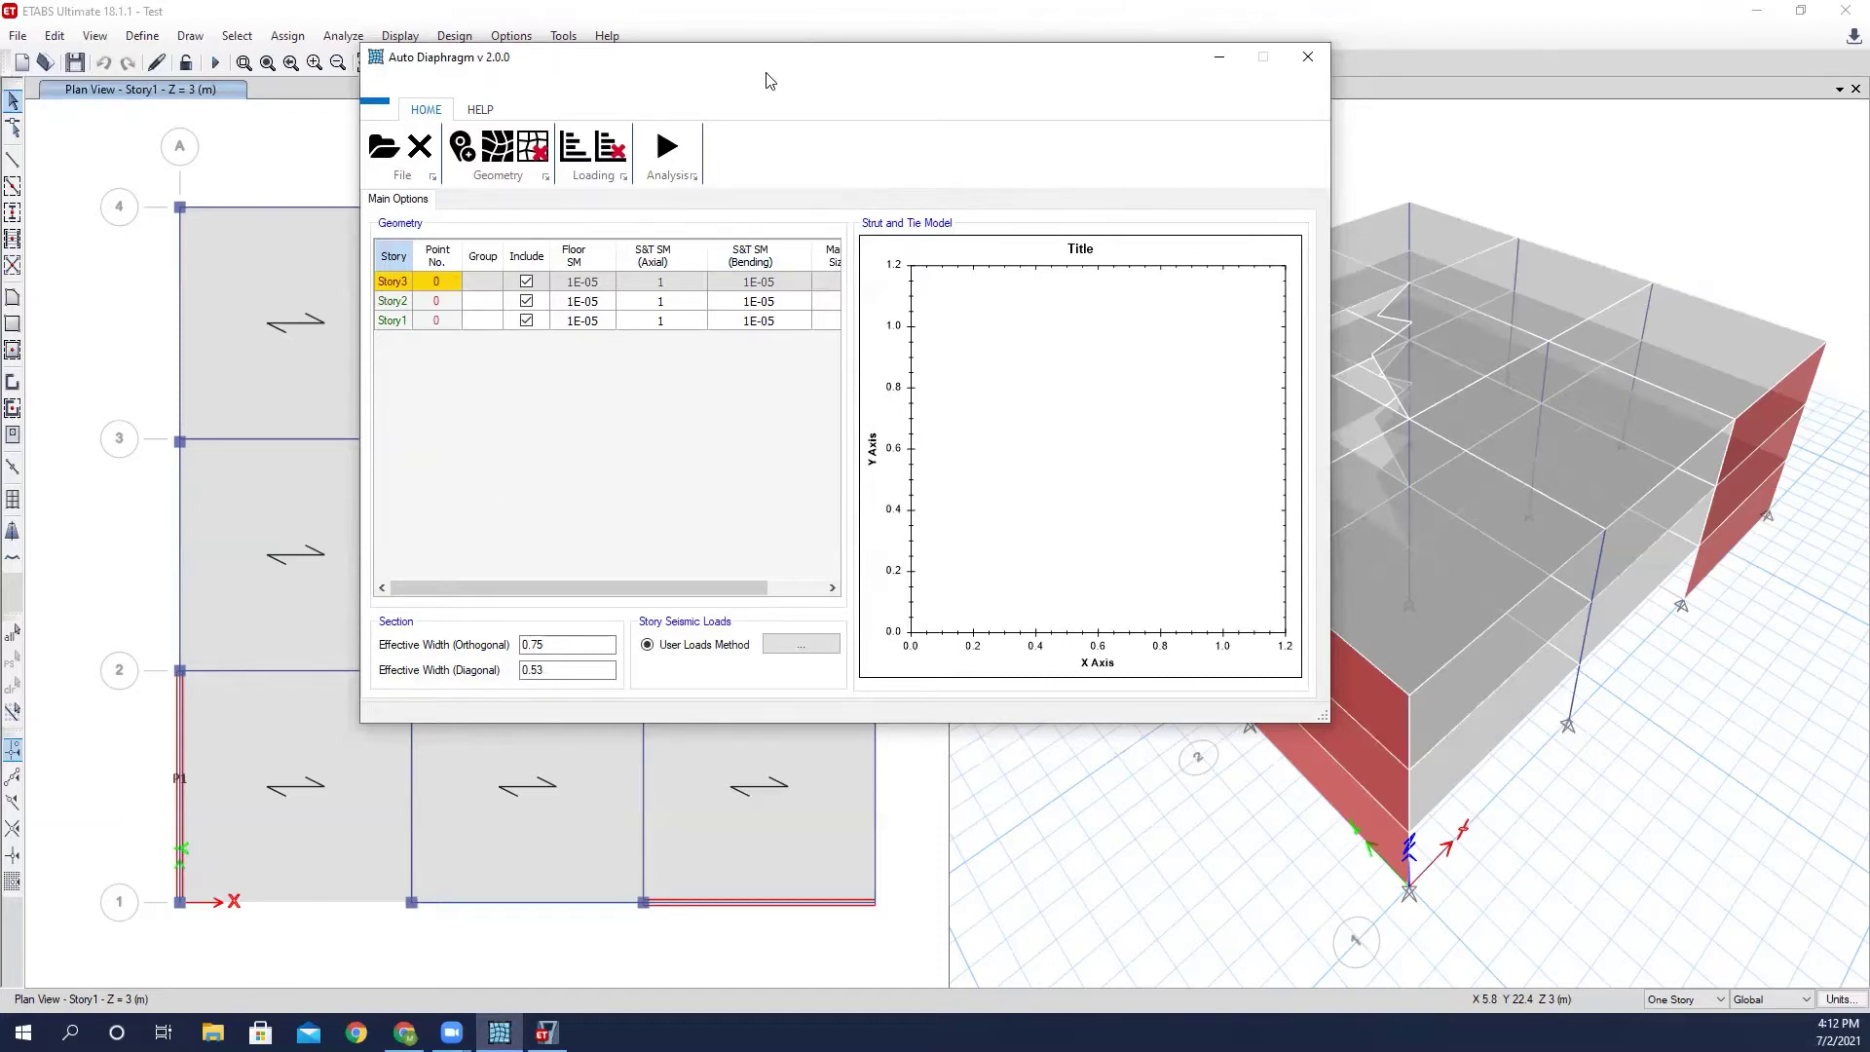
{"action": "left_click_drag", "start_coordinate": [763, 72], "coordinate": [876, 79]}
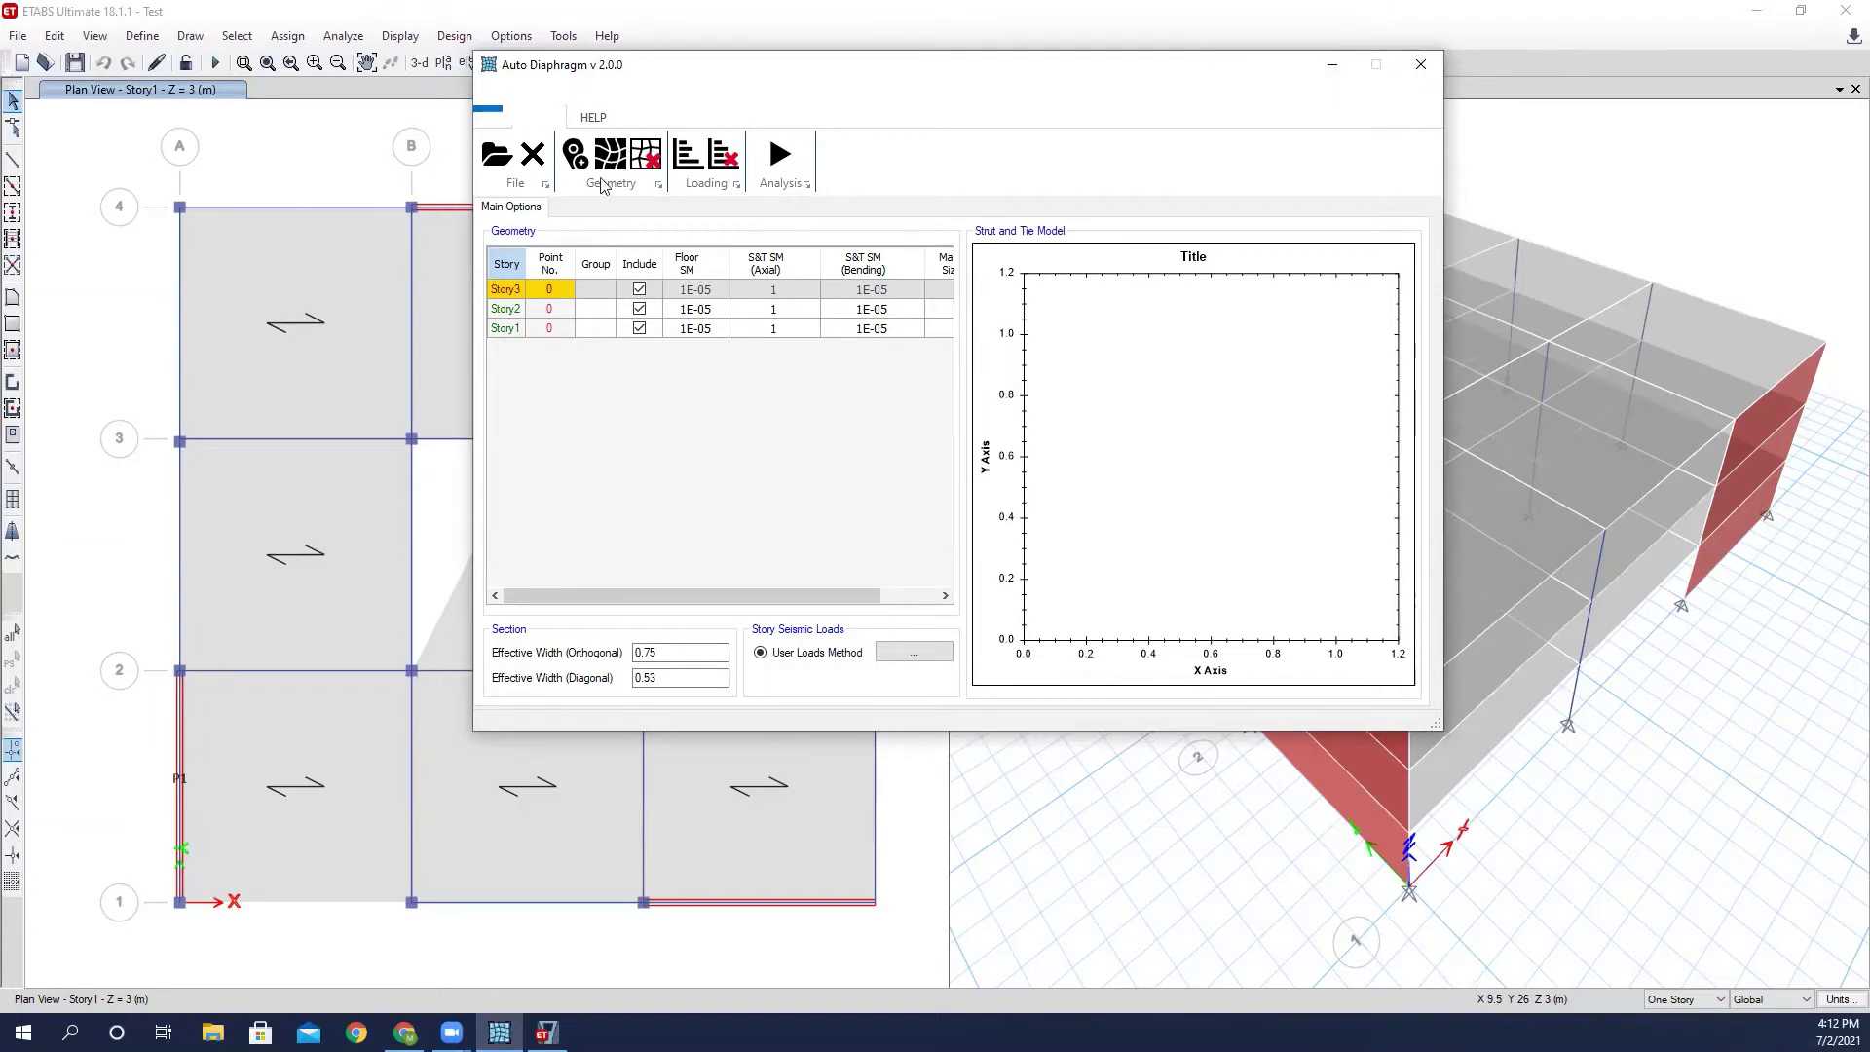
Exclude Story3 and Story2 from the diaphragm geometry, keeping only Story1 included.
{"action": "left_click", "coordinate": [640, 290]}
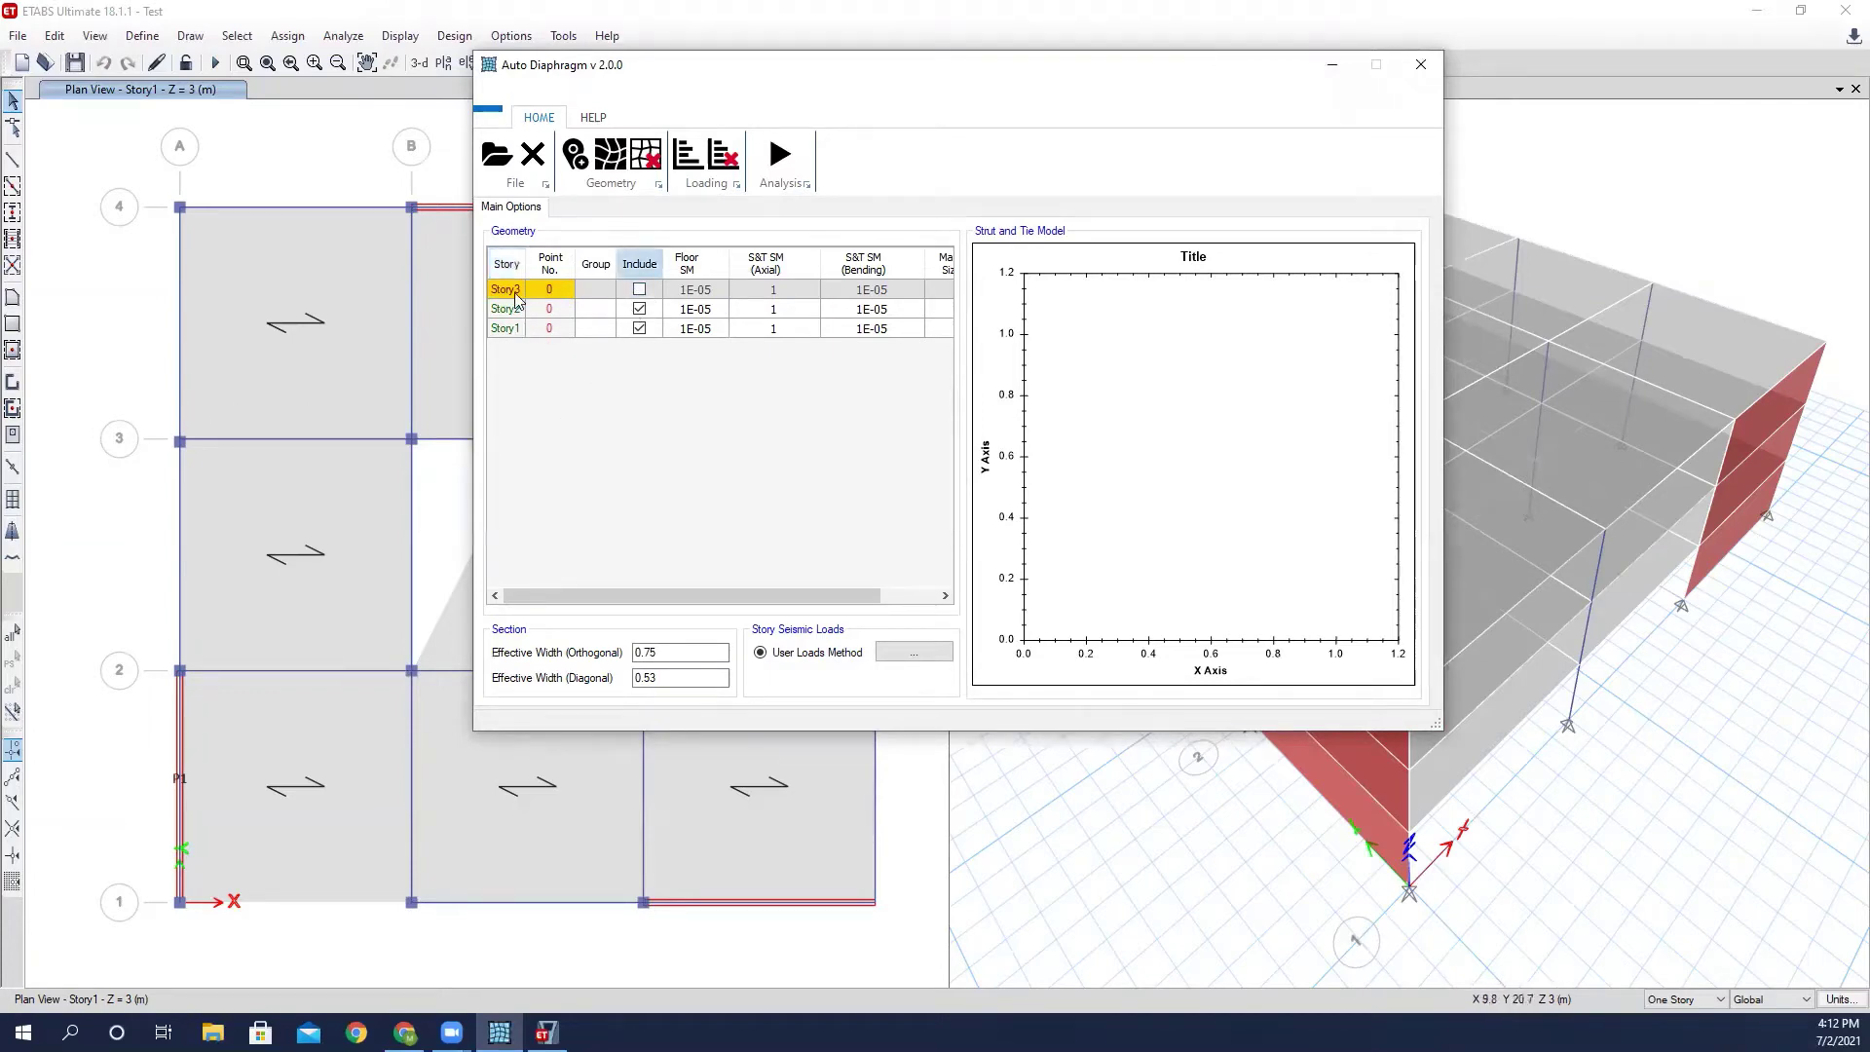
{"action": "left_click", "coordinate": [640, 310]}
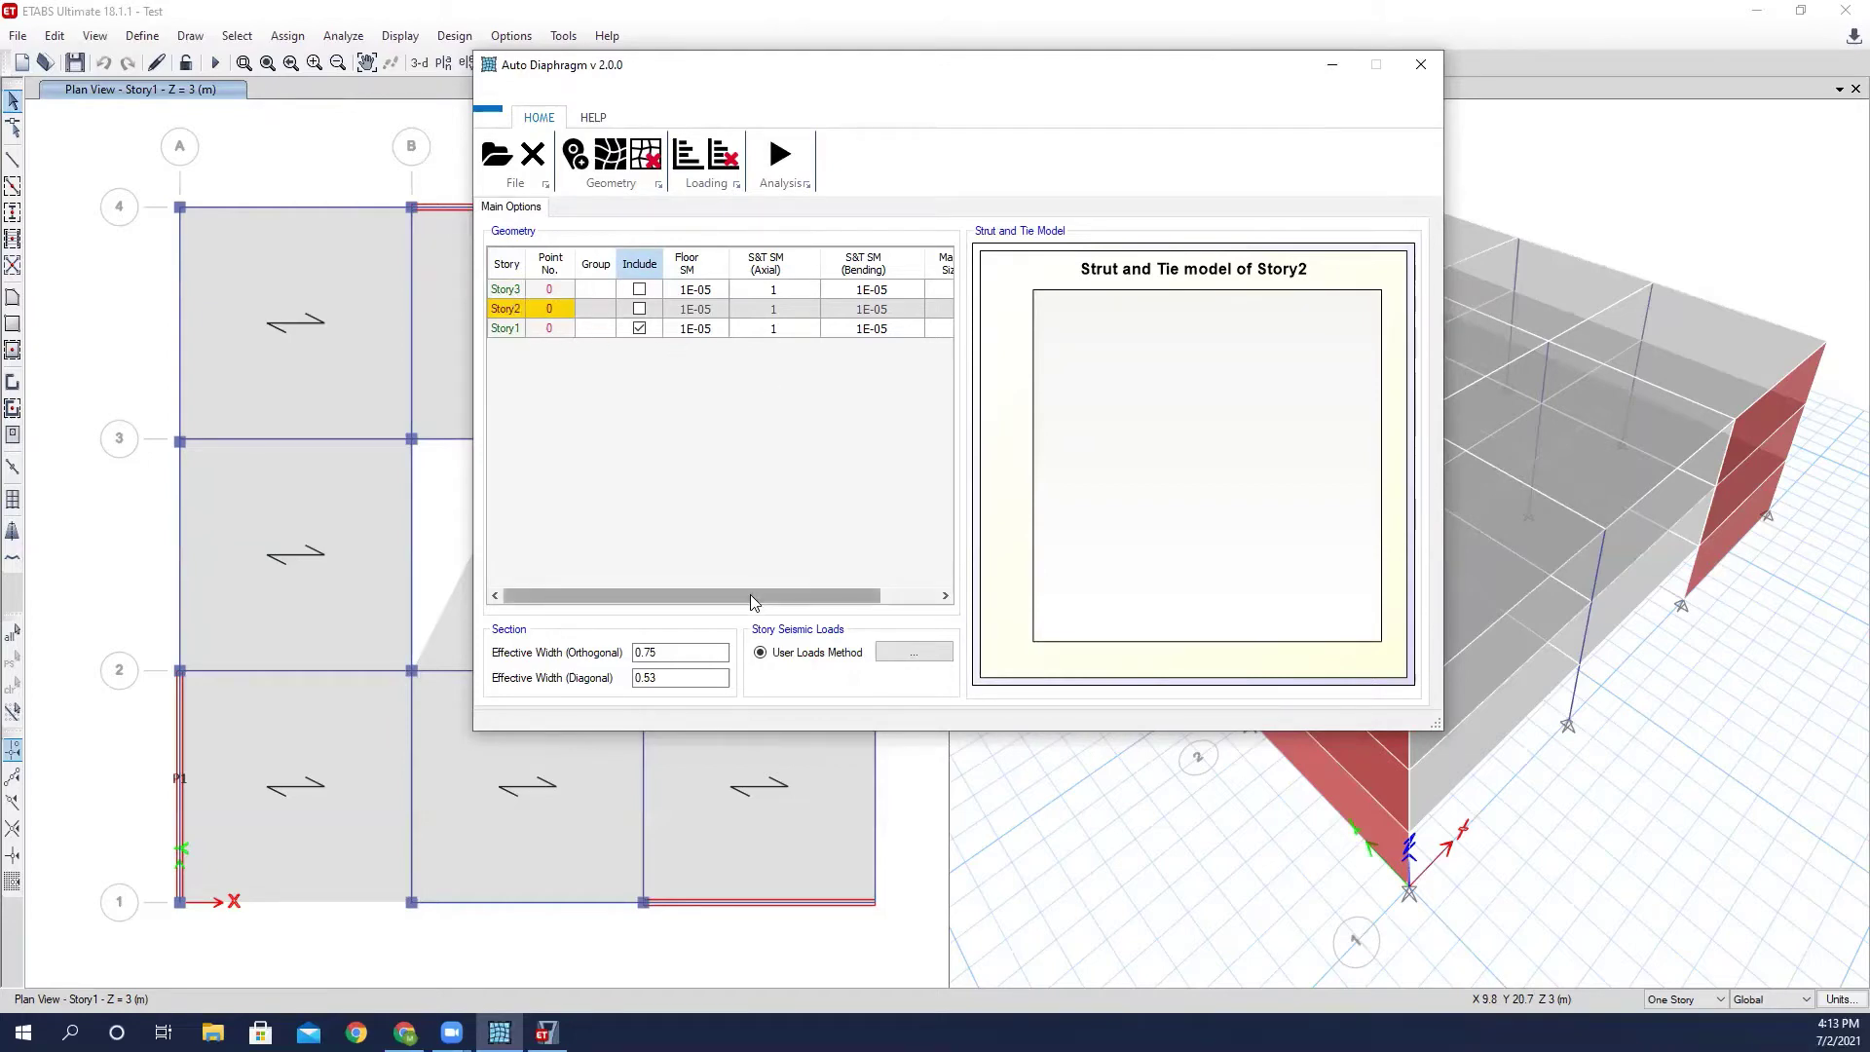
Check the story table's stiffness modifier columns against the Story1 plan view in ETABS.
{"action": "left_click_drag", "start_coordinate": [751, 601], "coordinate": [654, 571]}
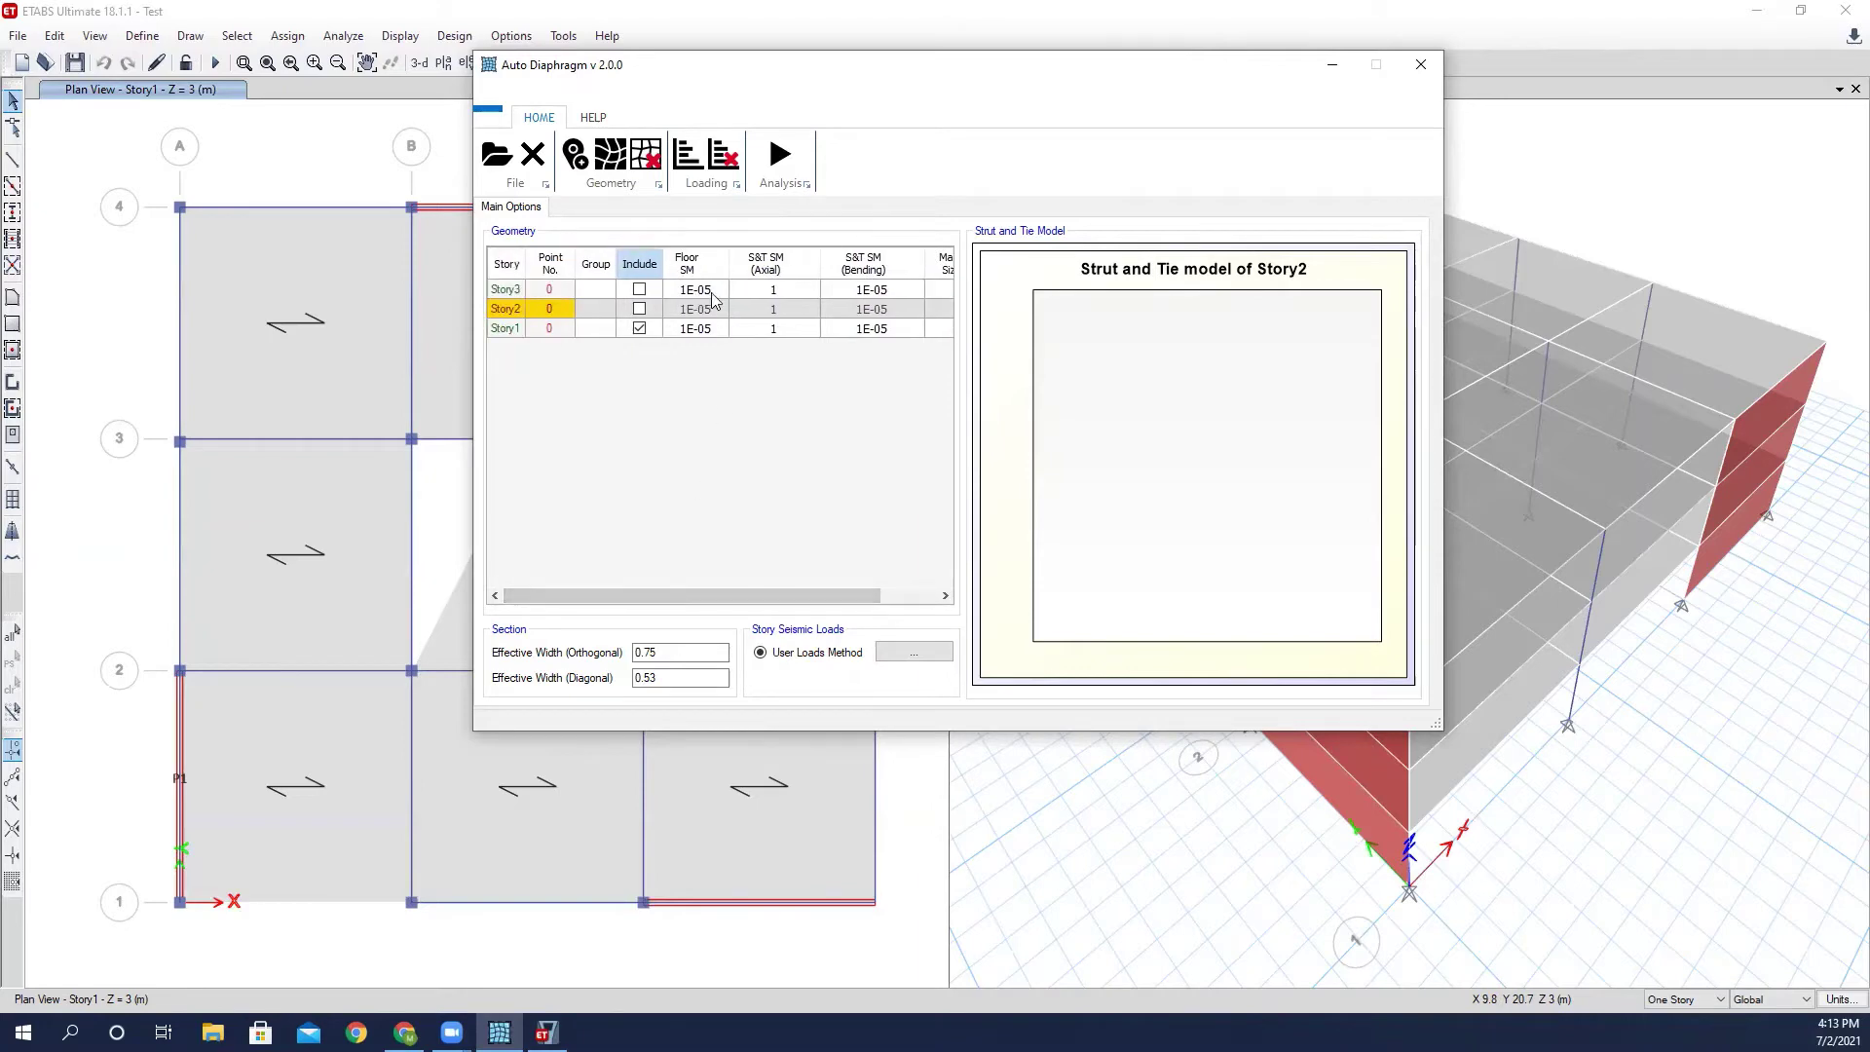
{"action": "left_click_drag", "start_coordinate": [699, 598], "coordinate": [743, 597]}
{"action": "mouse_move", "coordinate": [615, 596]}
{"action": "left_mouse_down"}
{"action": "mouse_move", "coordinate": [643, 598]}
{"action": "mouse_move", "coordinate": [573, 611]}
{"action": "mouse_move", "coordinate": [729, 601]}
{"action": "mouse_move", "coordinate": [582, 597]}
{"action": "left_mouse_up"}
{"action": "left_click", "coordinate": [287, 197]}
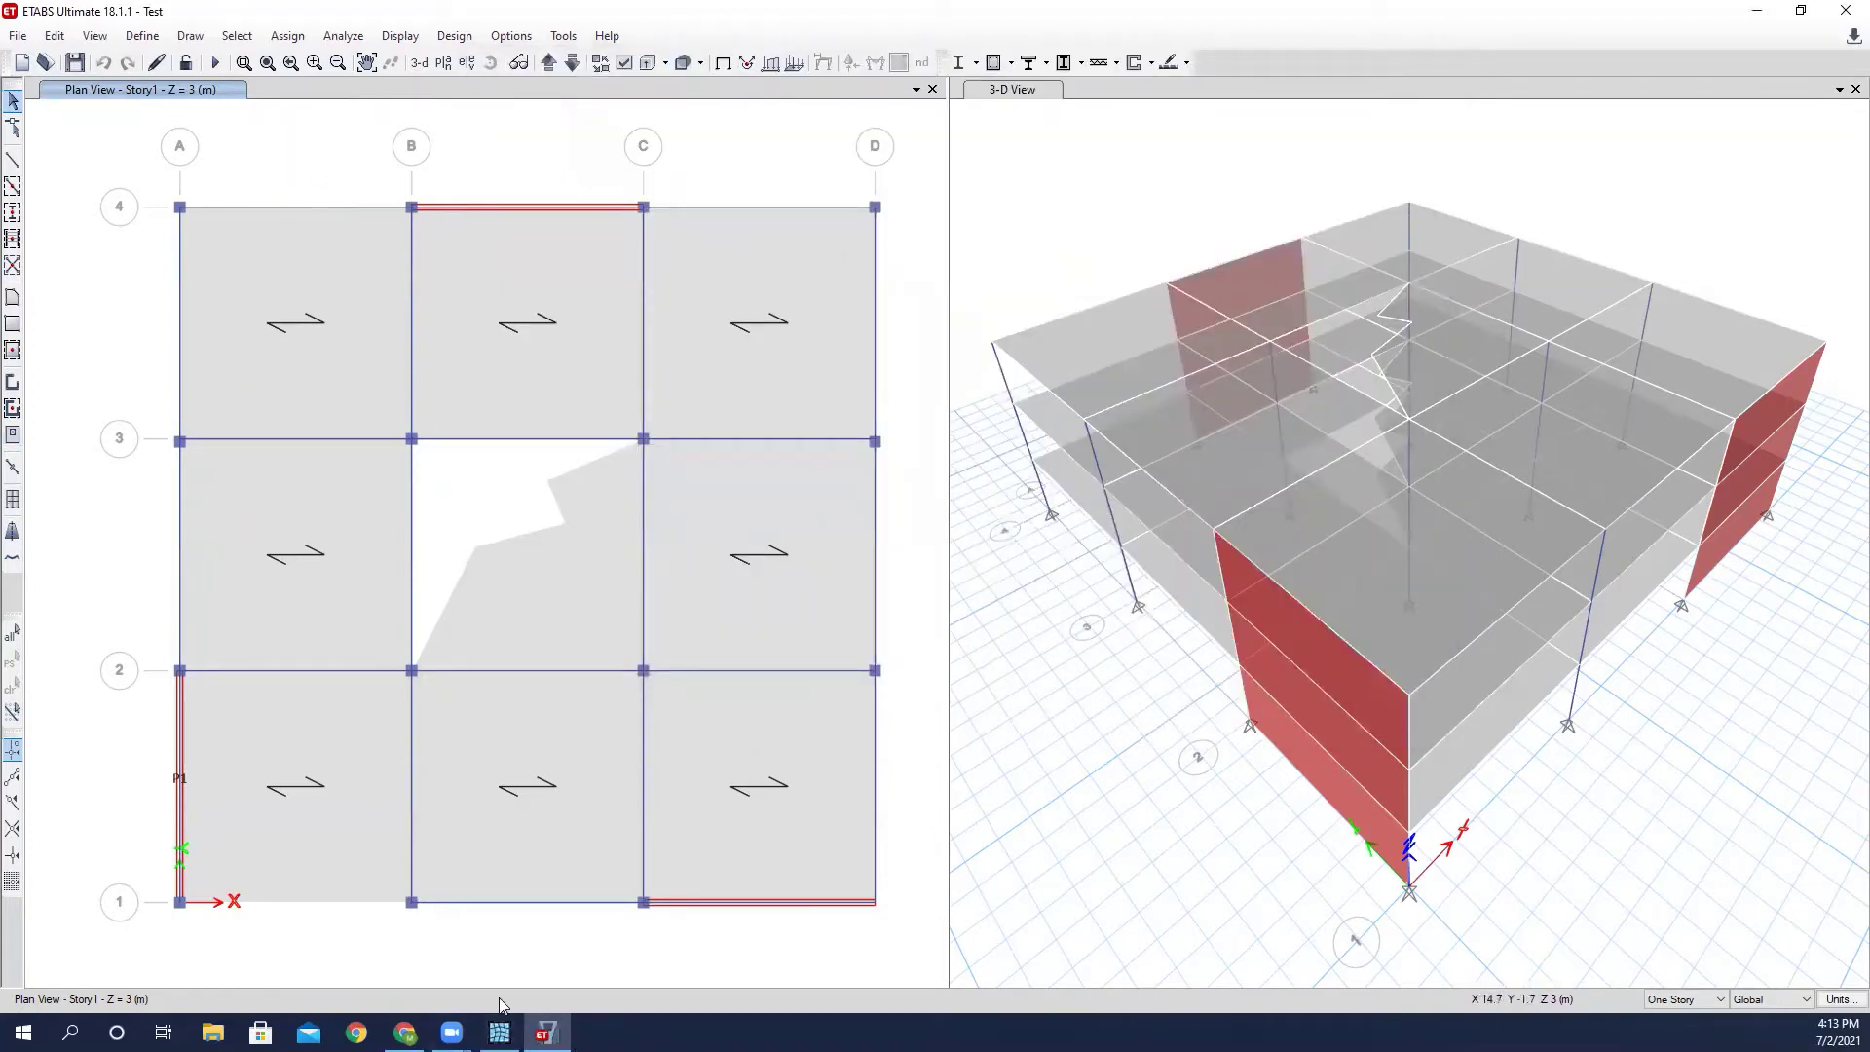
{"action": "left_click", "coordinate": [499, 1032]}
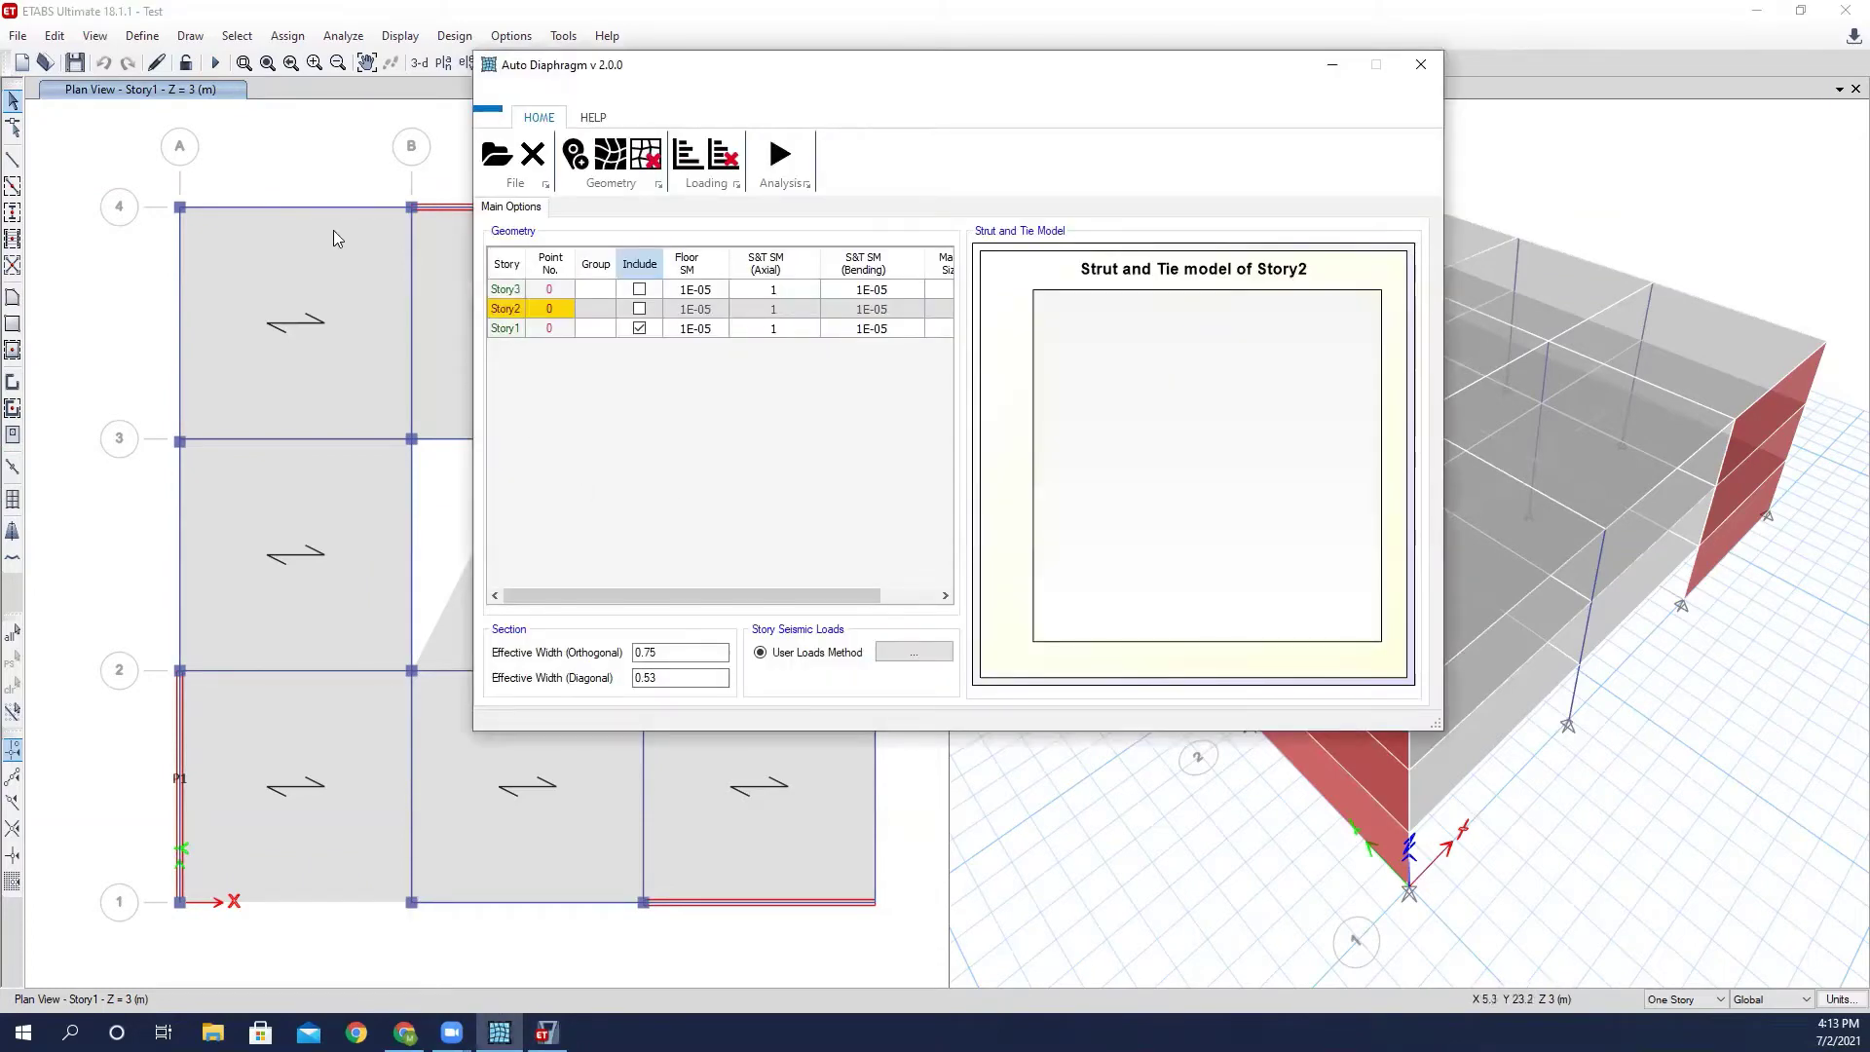
{"action": "left_click", "coordinate": [343, 159]}
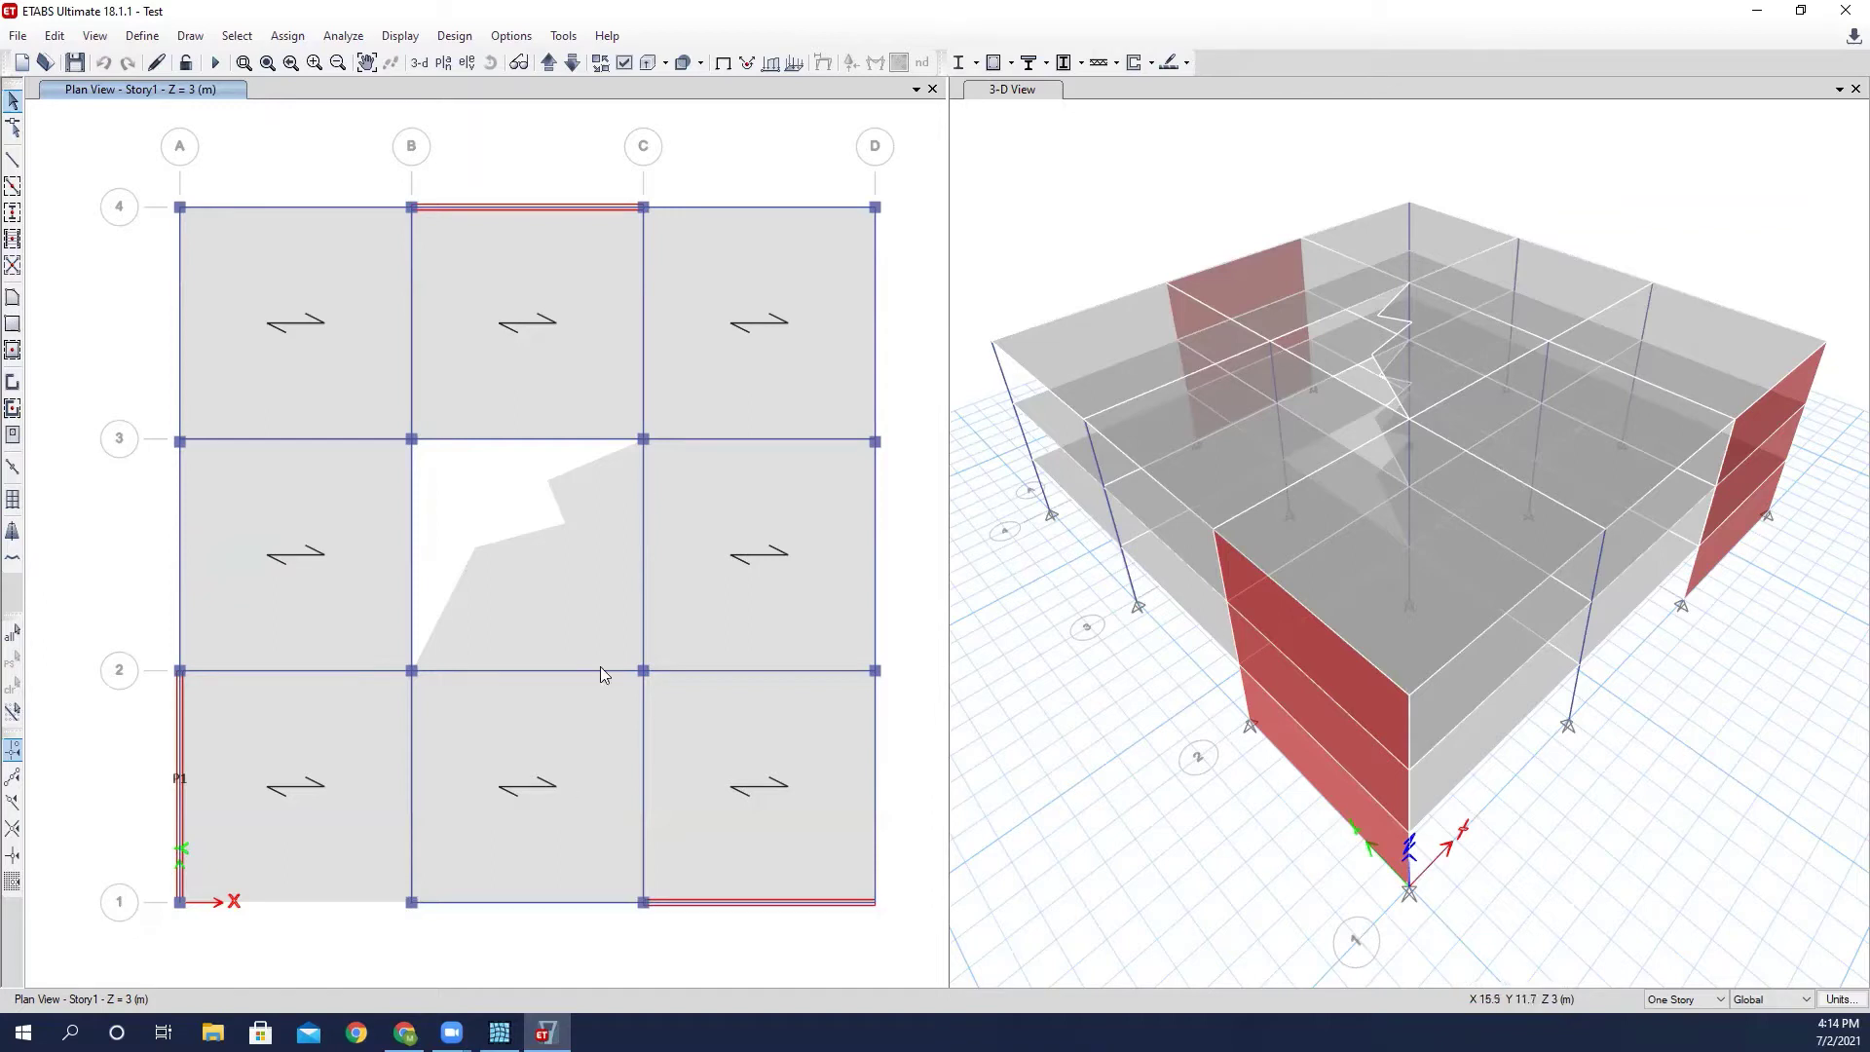
{"action": "left_click", "coordinate": [498, 1032]}
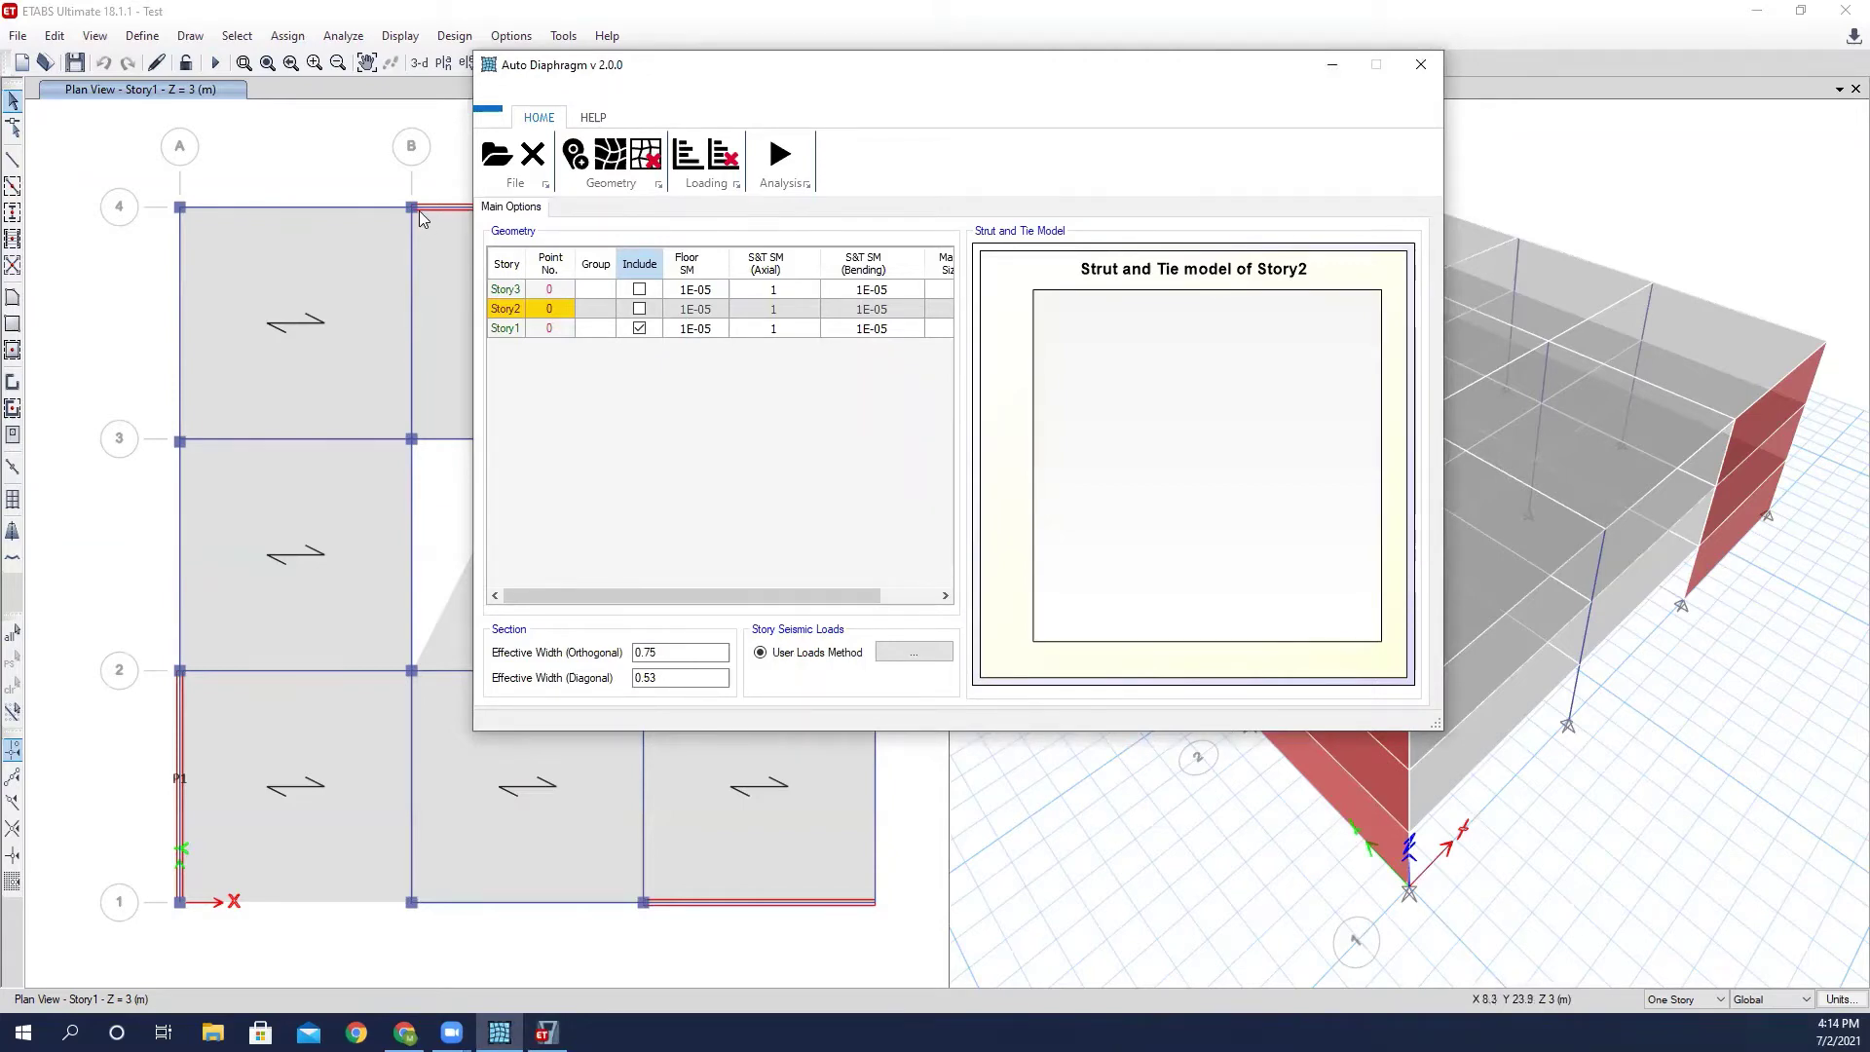
Switch to ETABS and select the four corner joints of the Story1 plan at A4, D4, D1 and A1.
{"action": "left_click", "coordinate": [329, 177]}
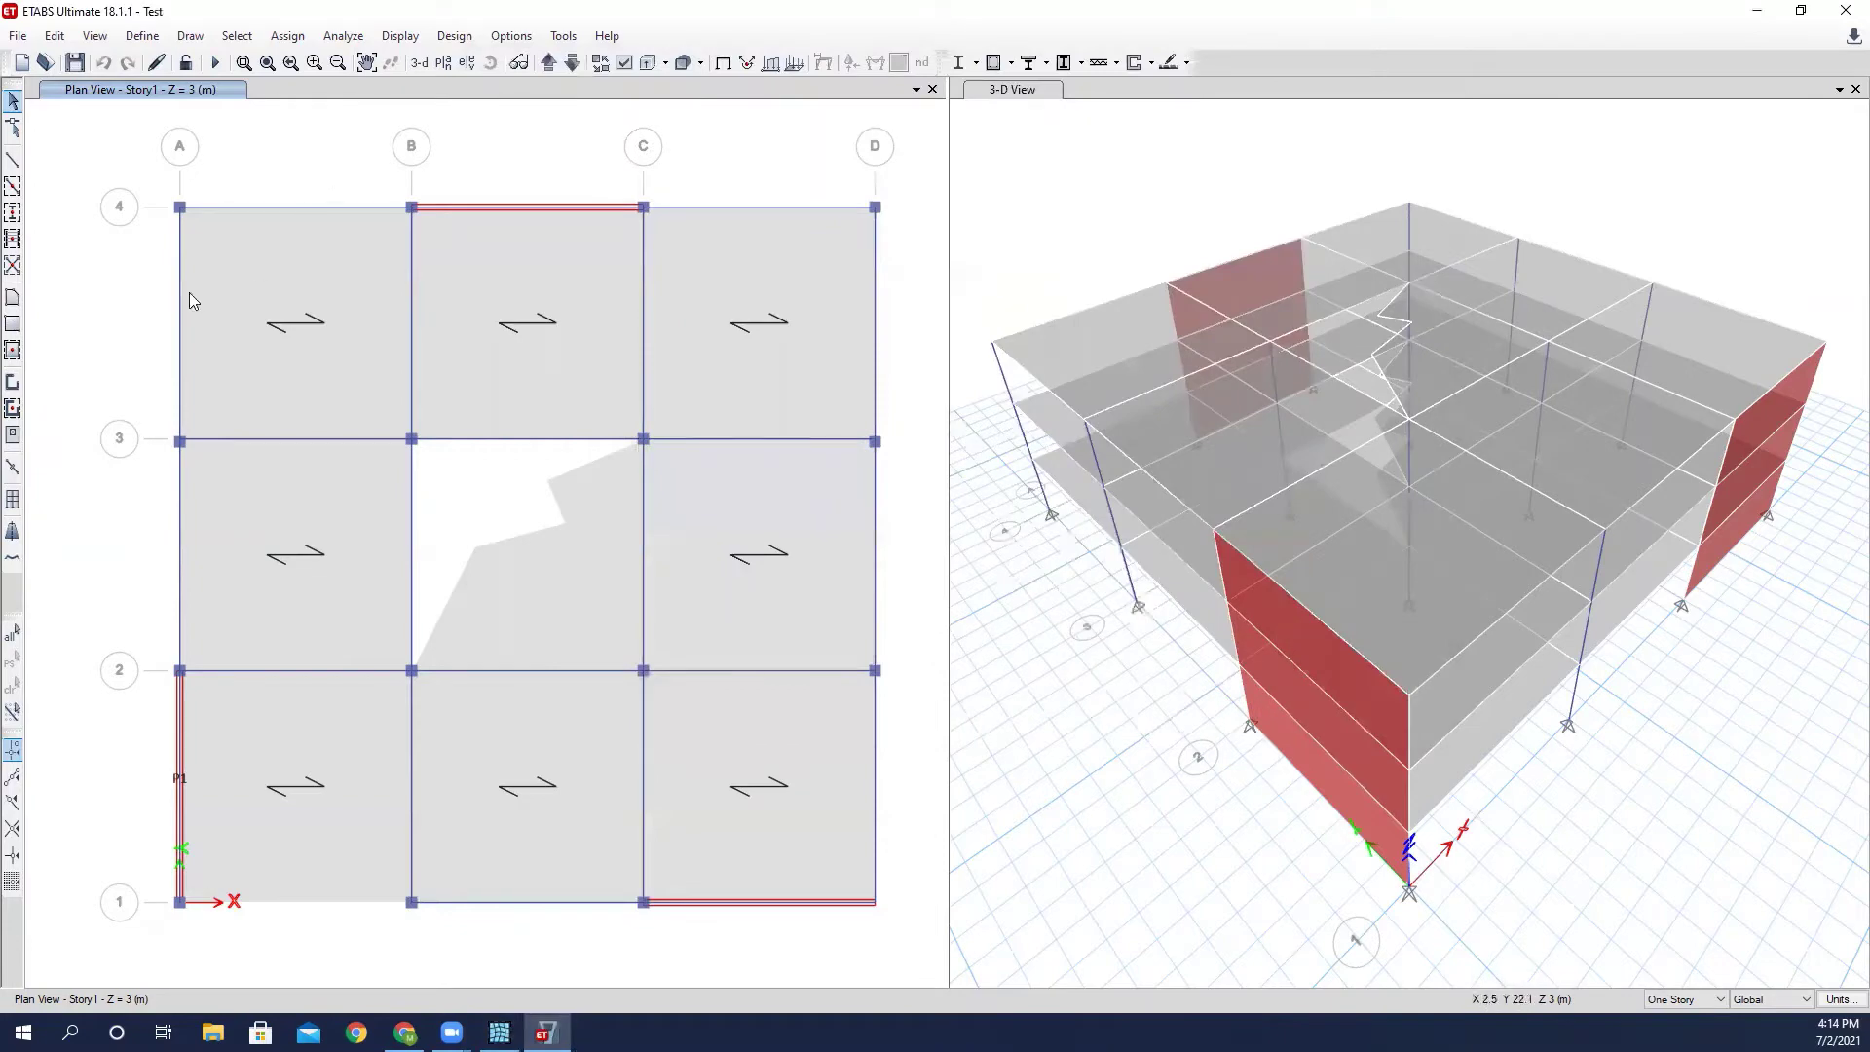
{"action": "left_click", "coordinate": [179, 206]}
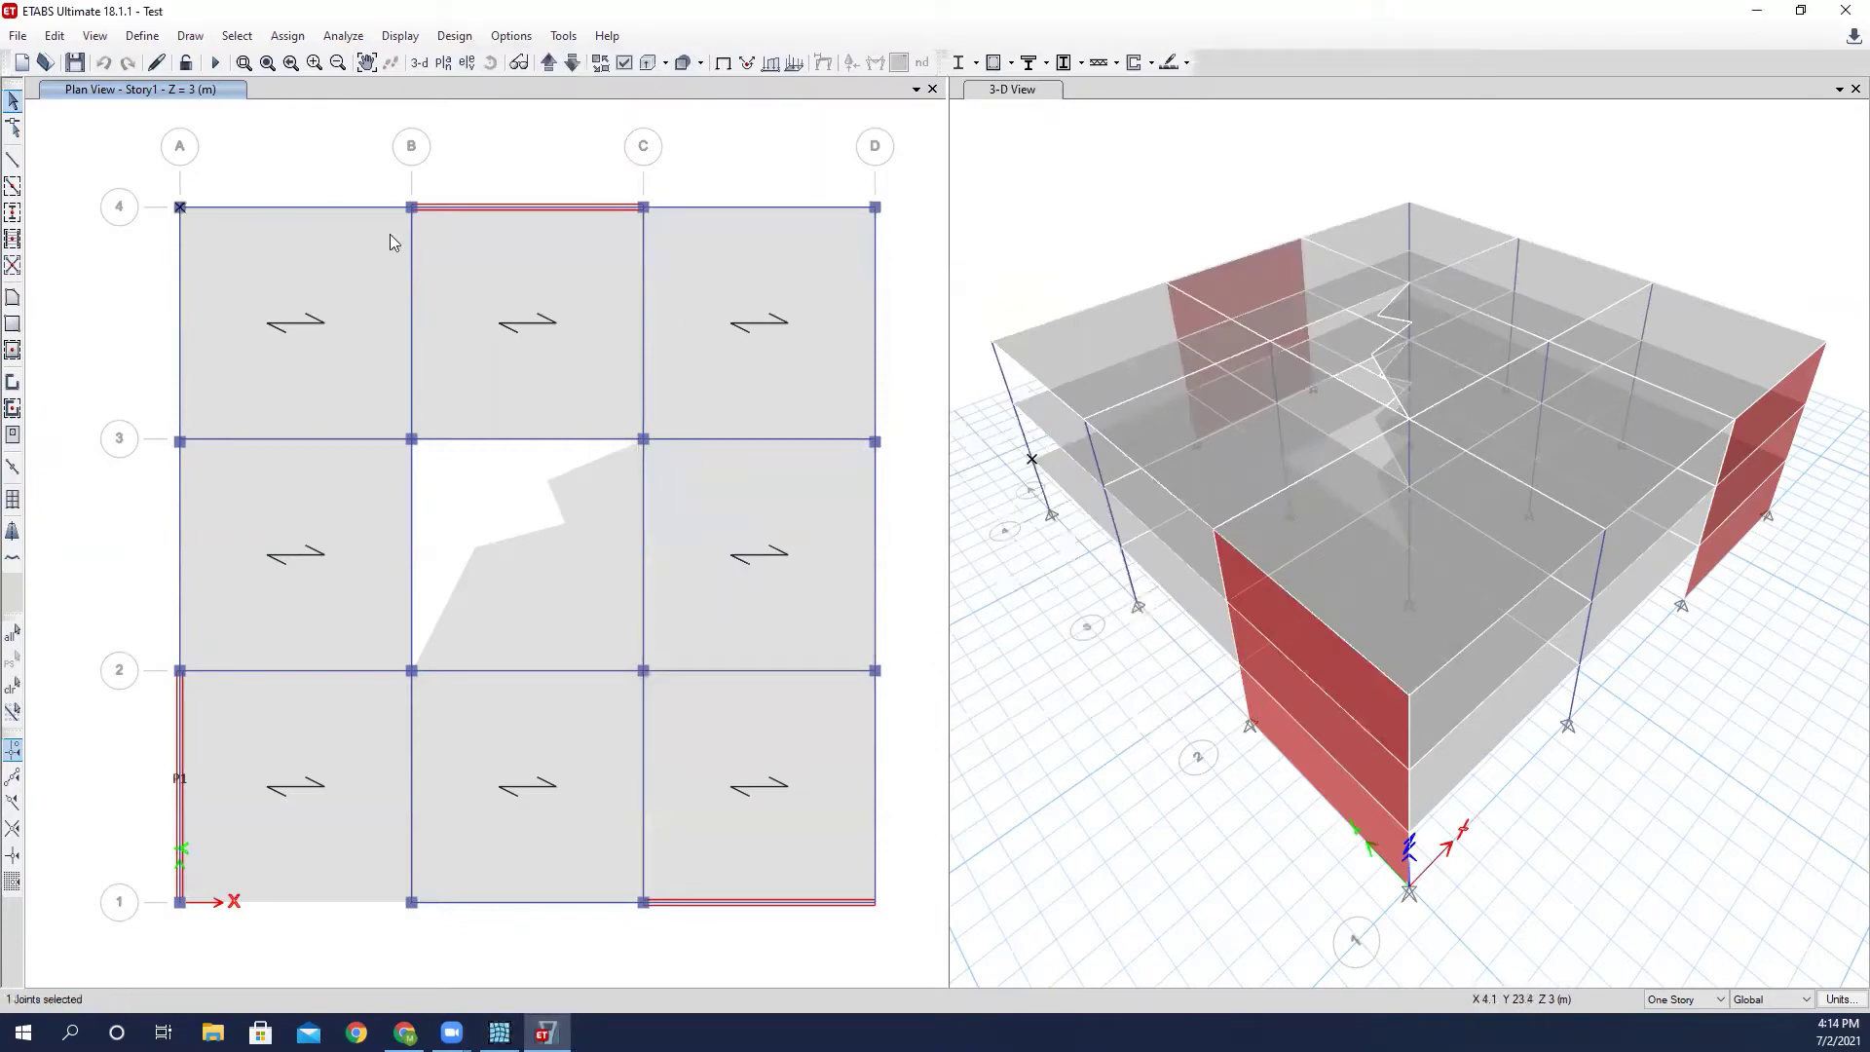
{"action": "left_click", "coordinate": [873, 206]}
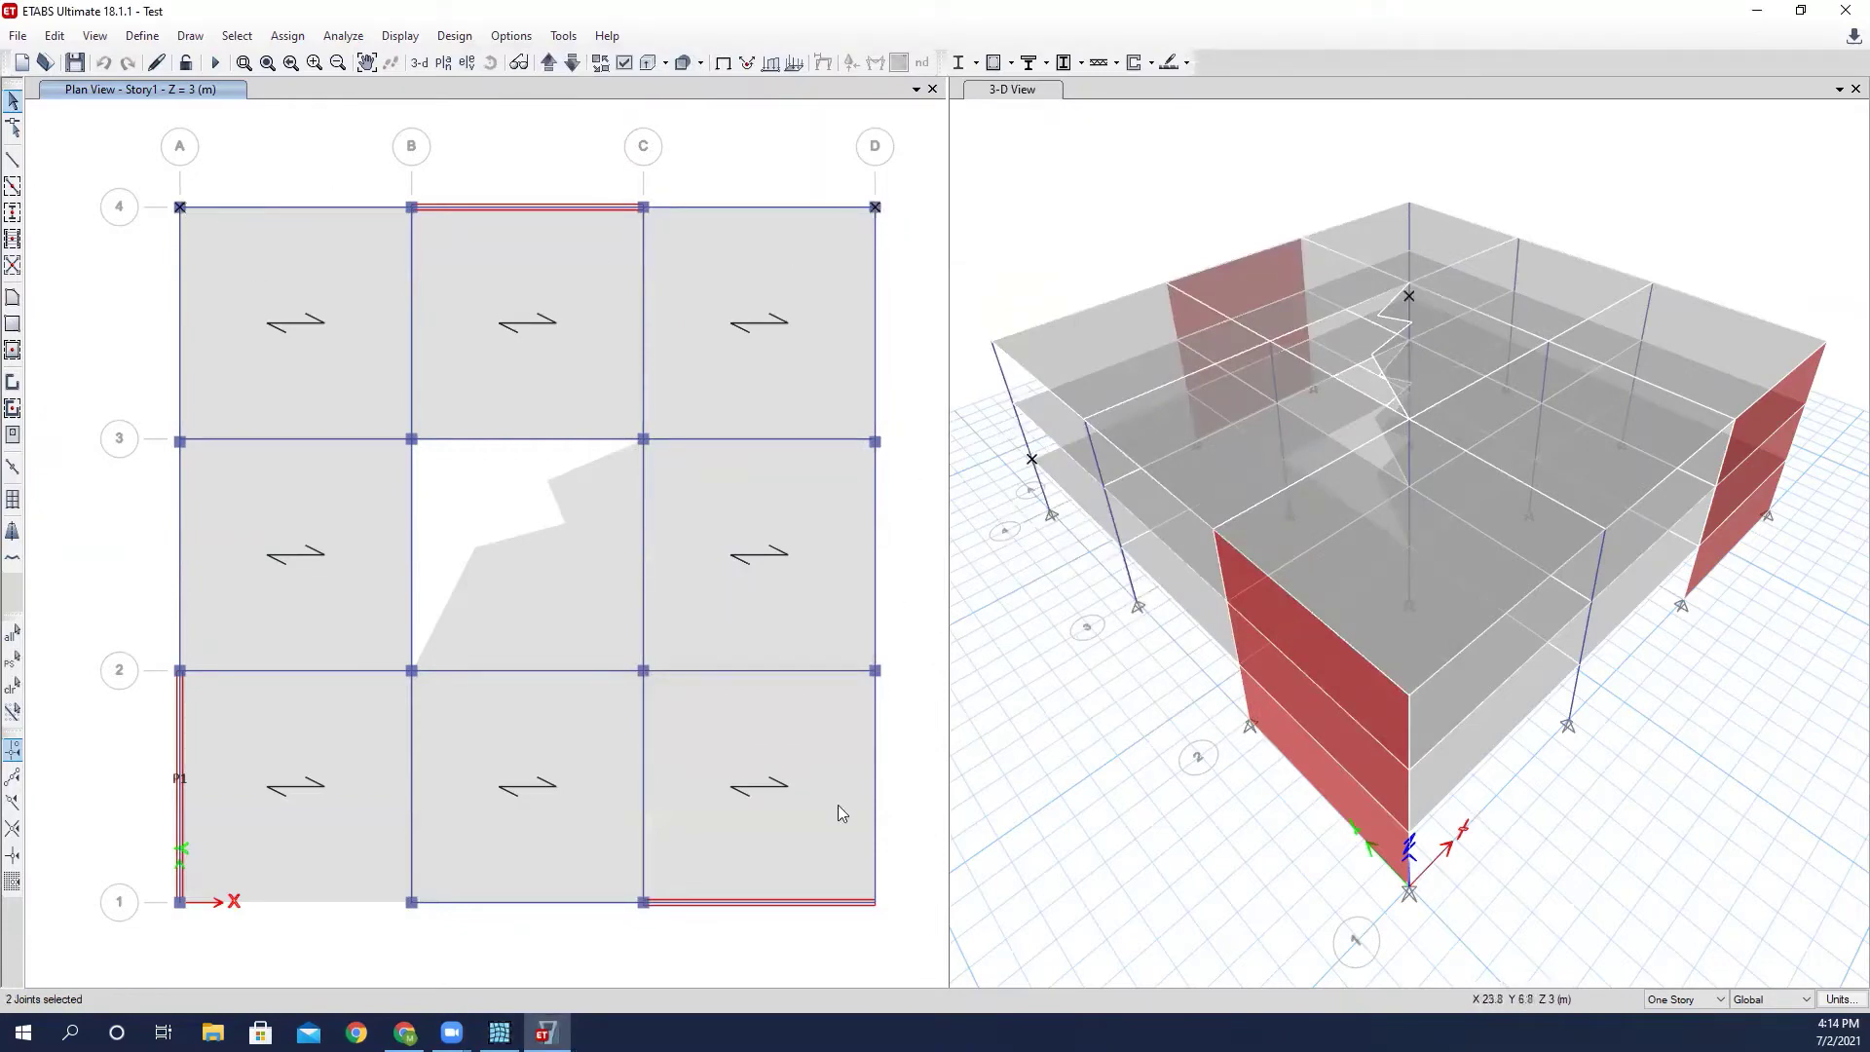
{"action": "left_click", "coordinate": [874, 901]}
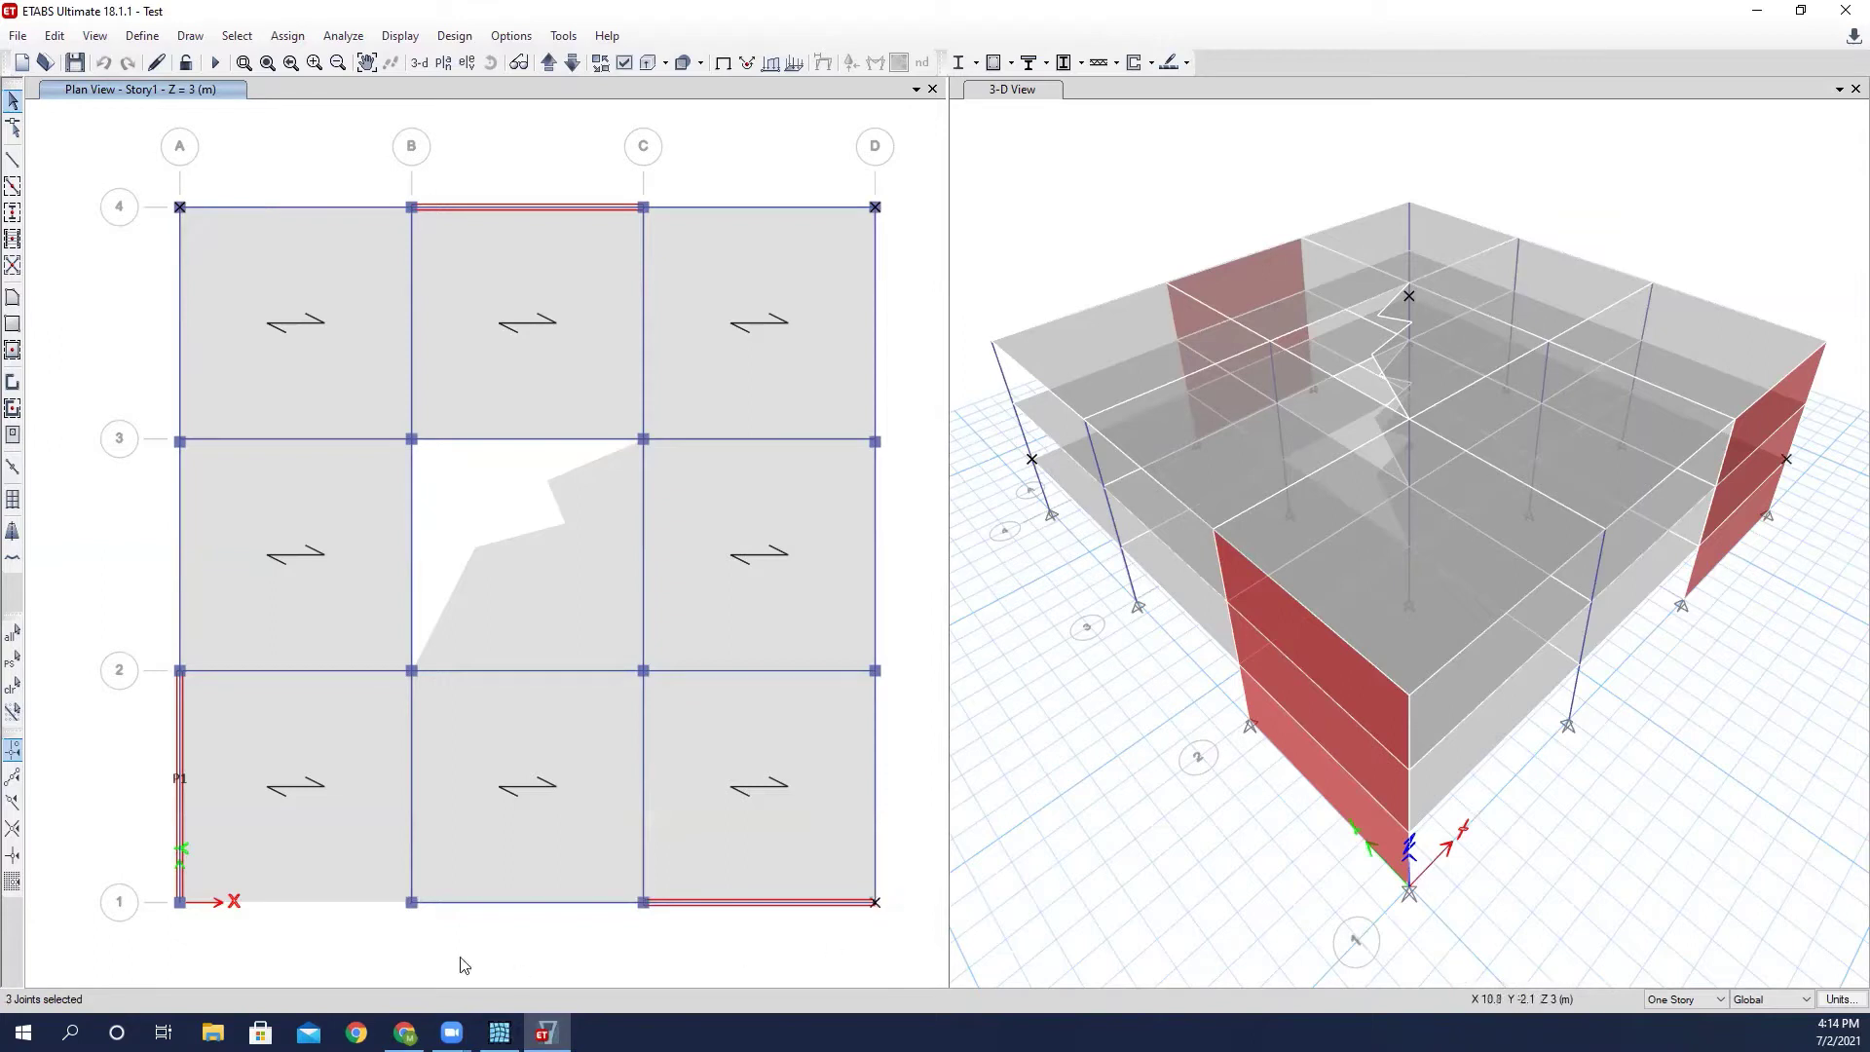
{"action": "left_click", "coordinate": [179, 902]}
Switch back to Auto Diaphragm and review the maximum mesh size of each story against the ETABS plan.
{"action": "left_click", "coordinate": [499, 1032]}
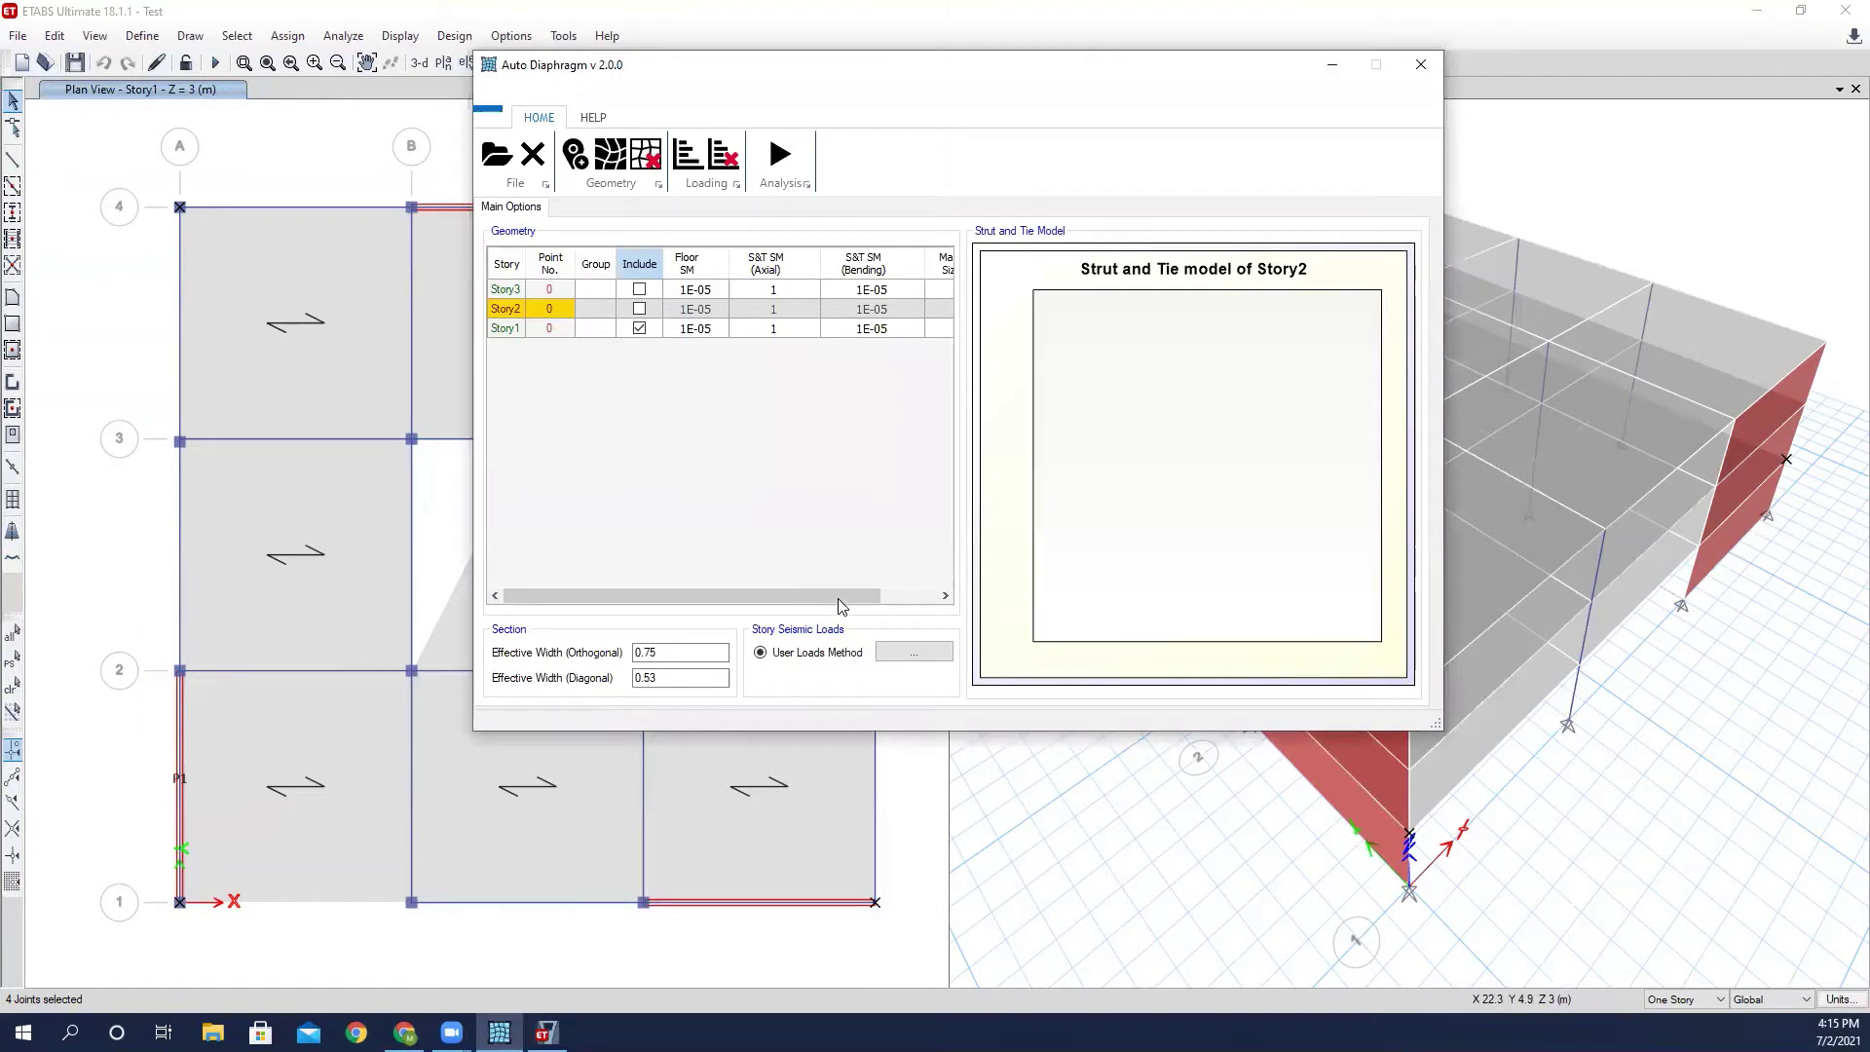
{"action": "left_click_drag", "start_coordinate": [707, 596], "coordinate": [853, 604]}
{"action": "left_click_drag", "start_coordinate": [960, 247], "coordinate": [939, 255]}
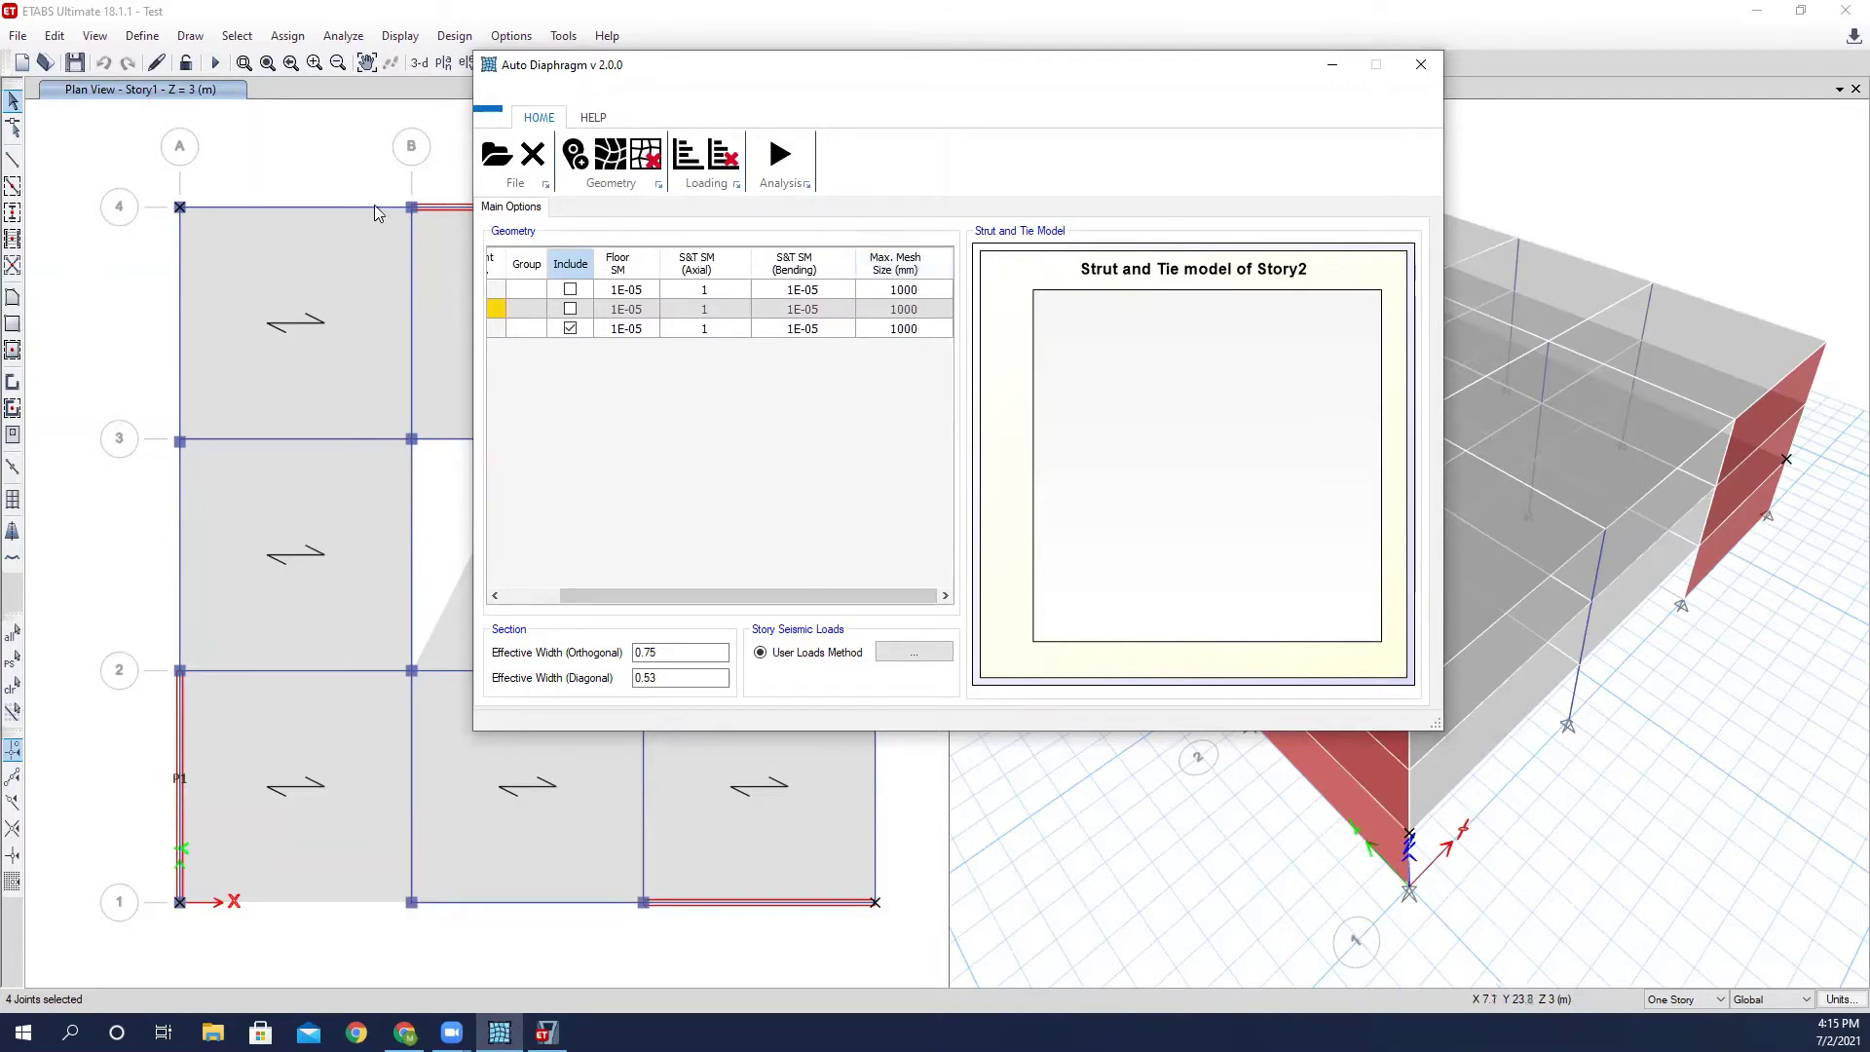
{"action": "left_click", "coordinate": [345, 166]}
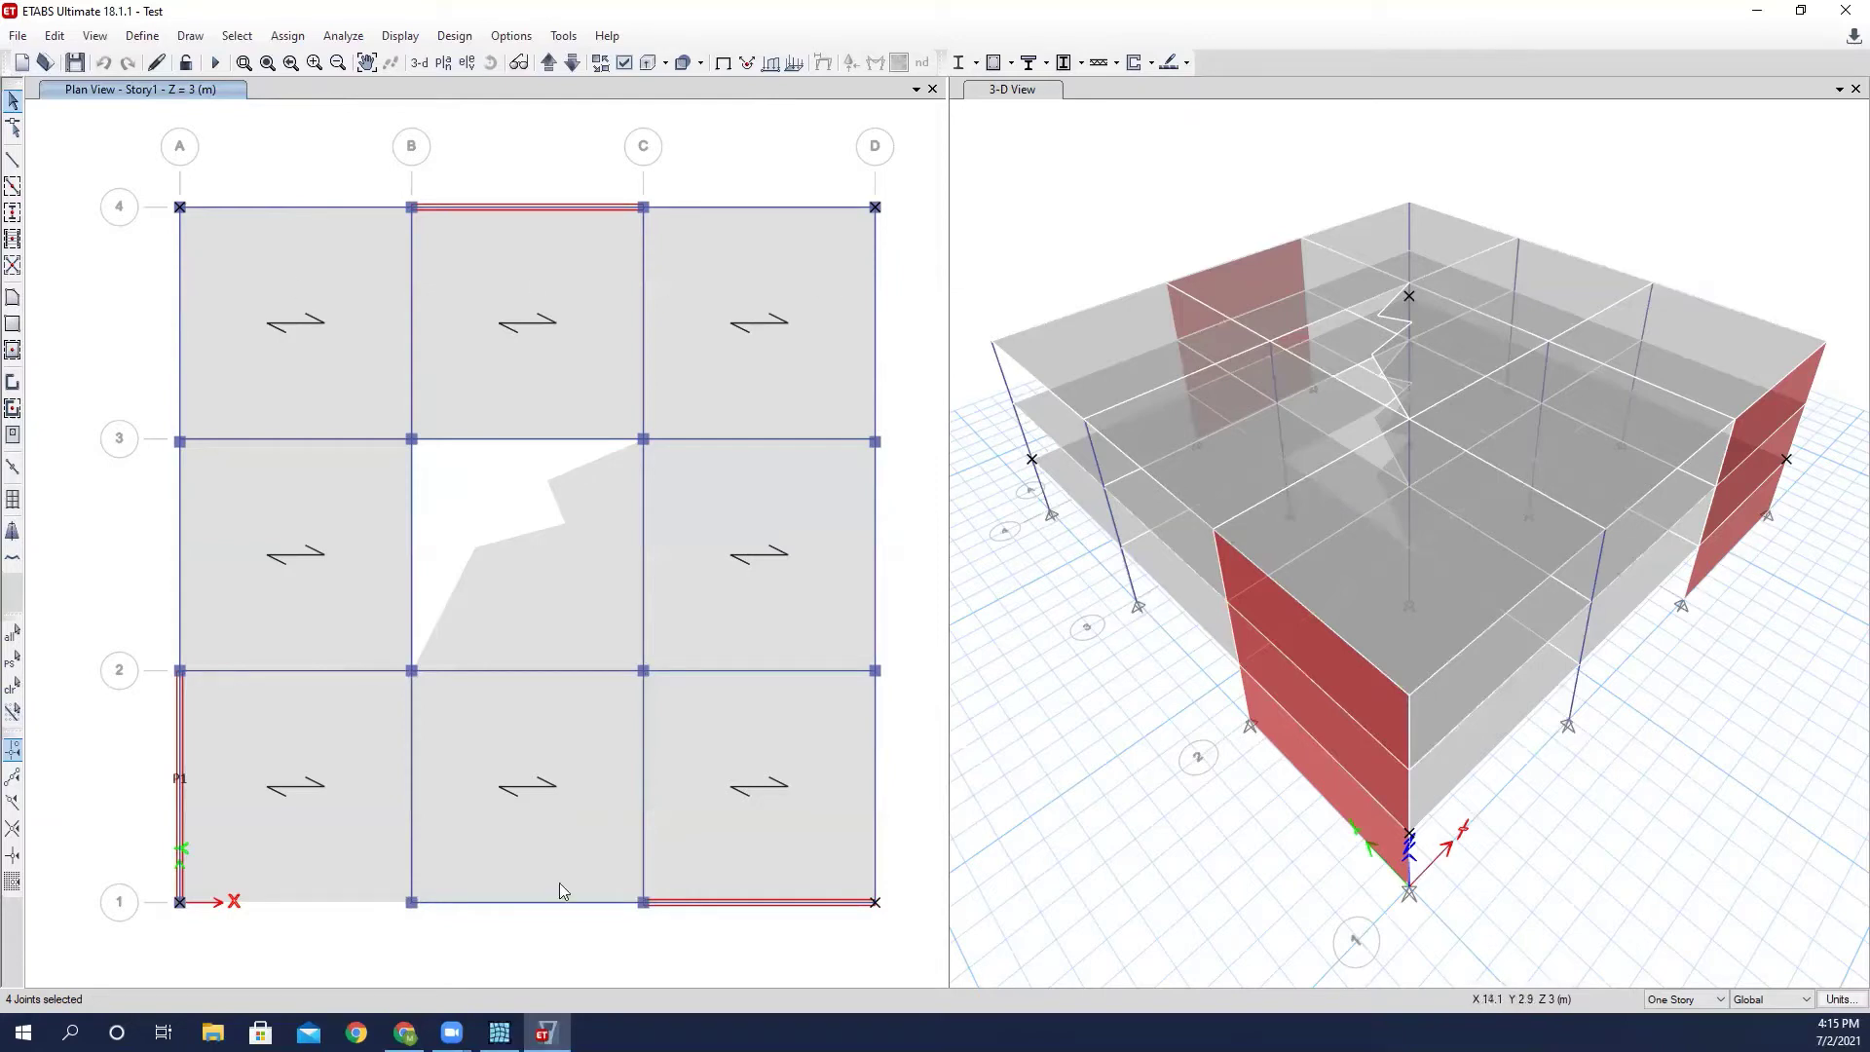
{"action": "left_click", "coordinate": [499, 1034]}
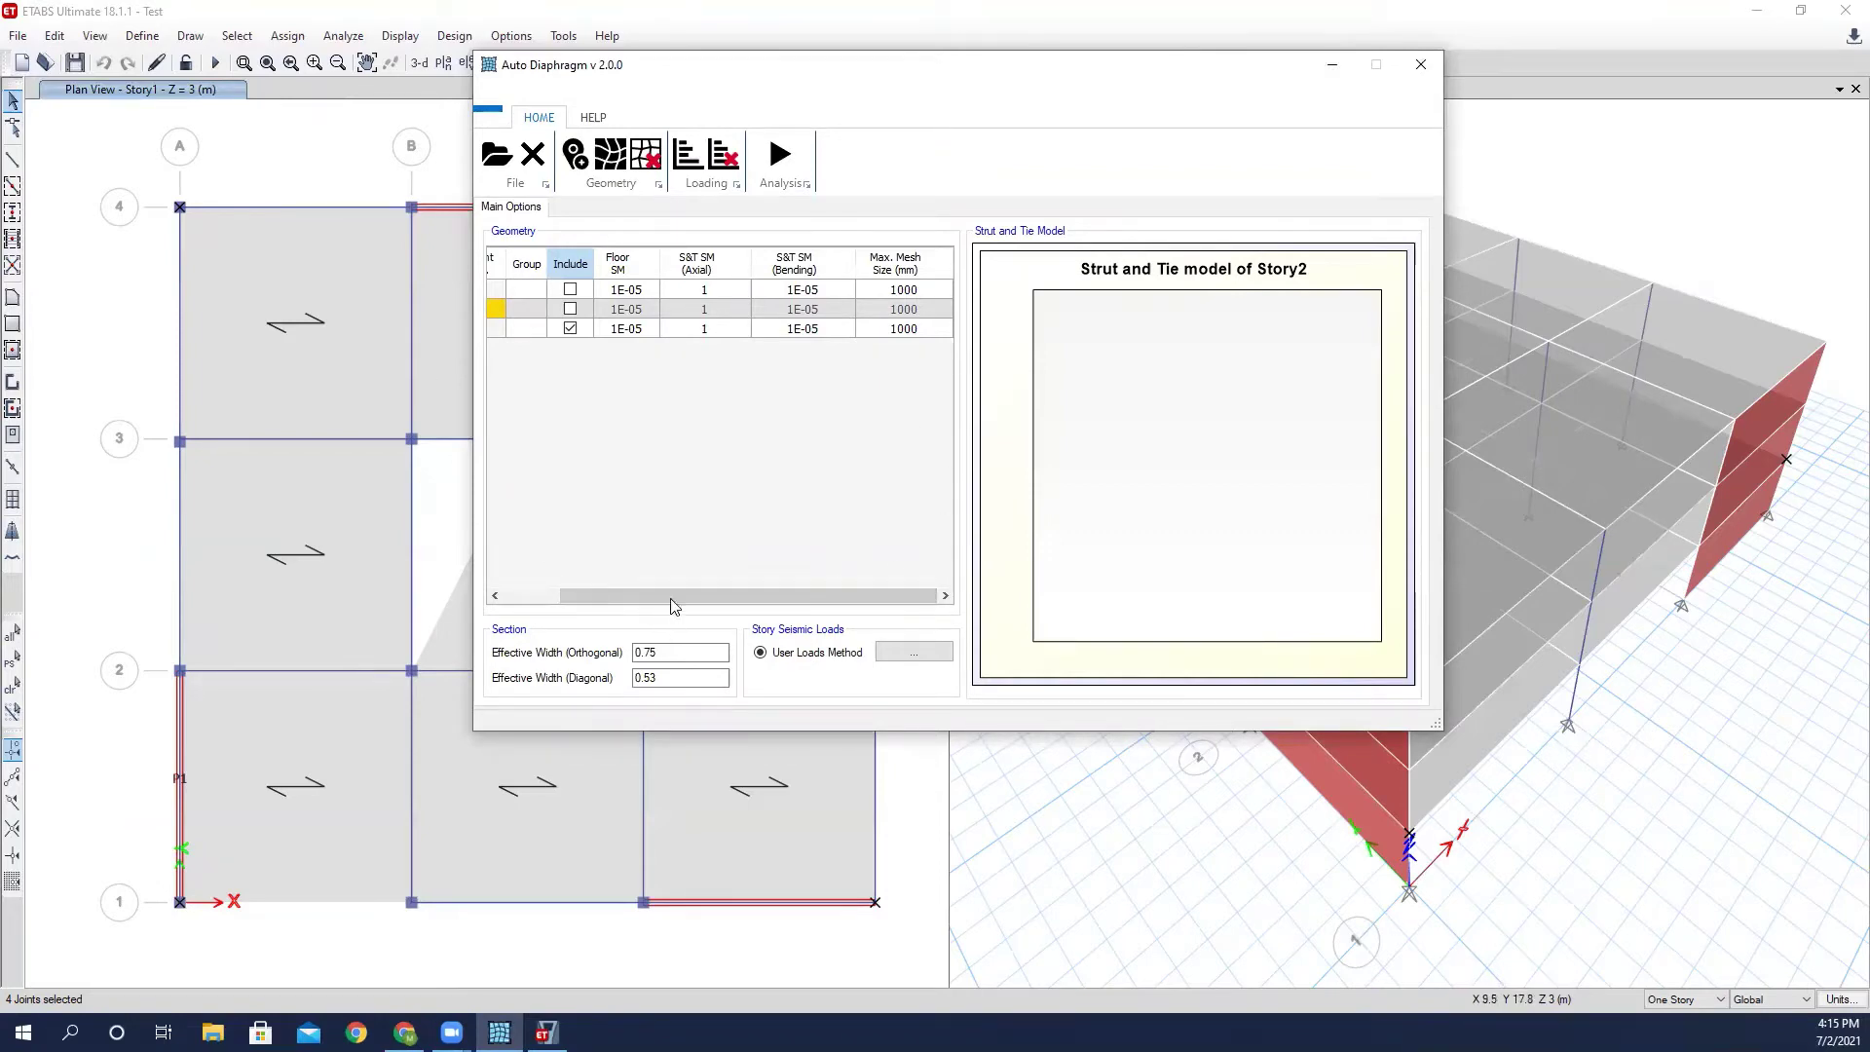
{"action": "left_click_drag", "start_coordinate": [671, 604], "coordinate": [534, 599]}
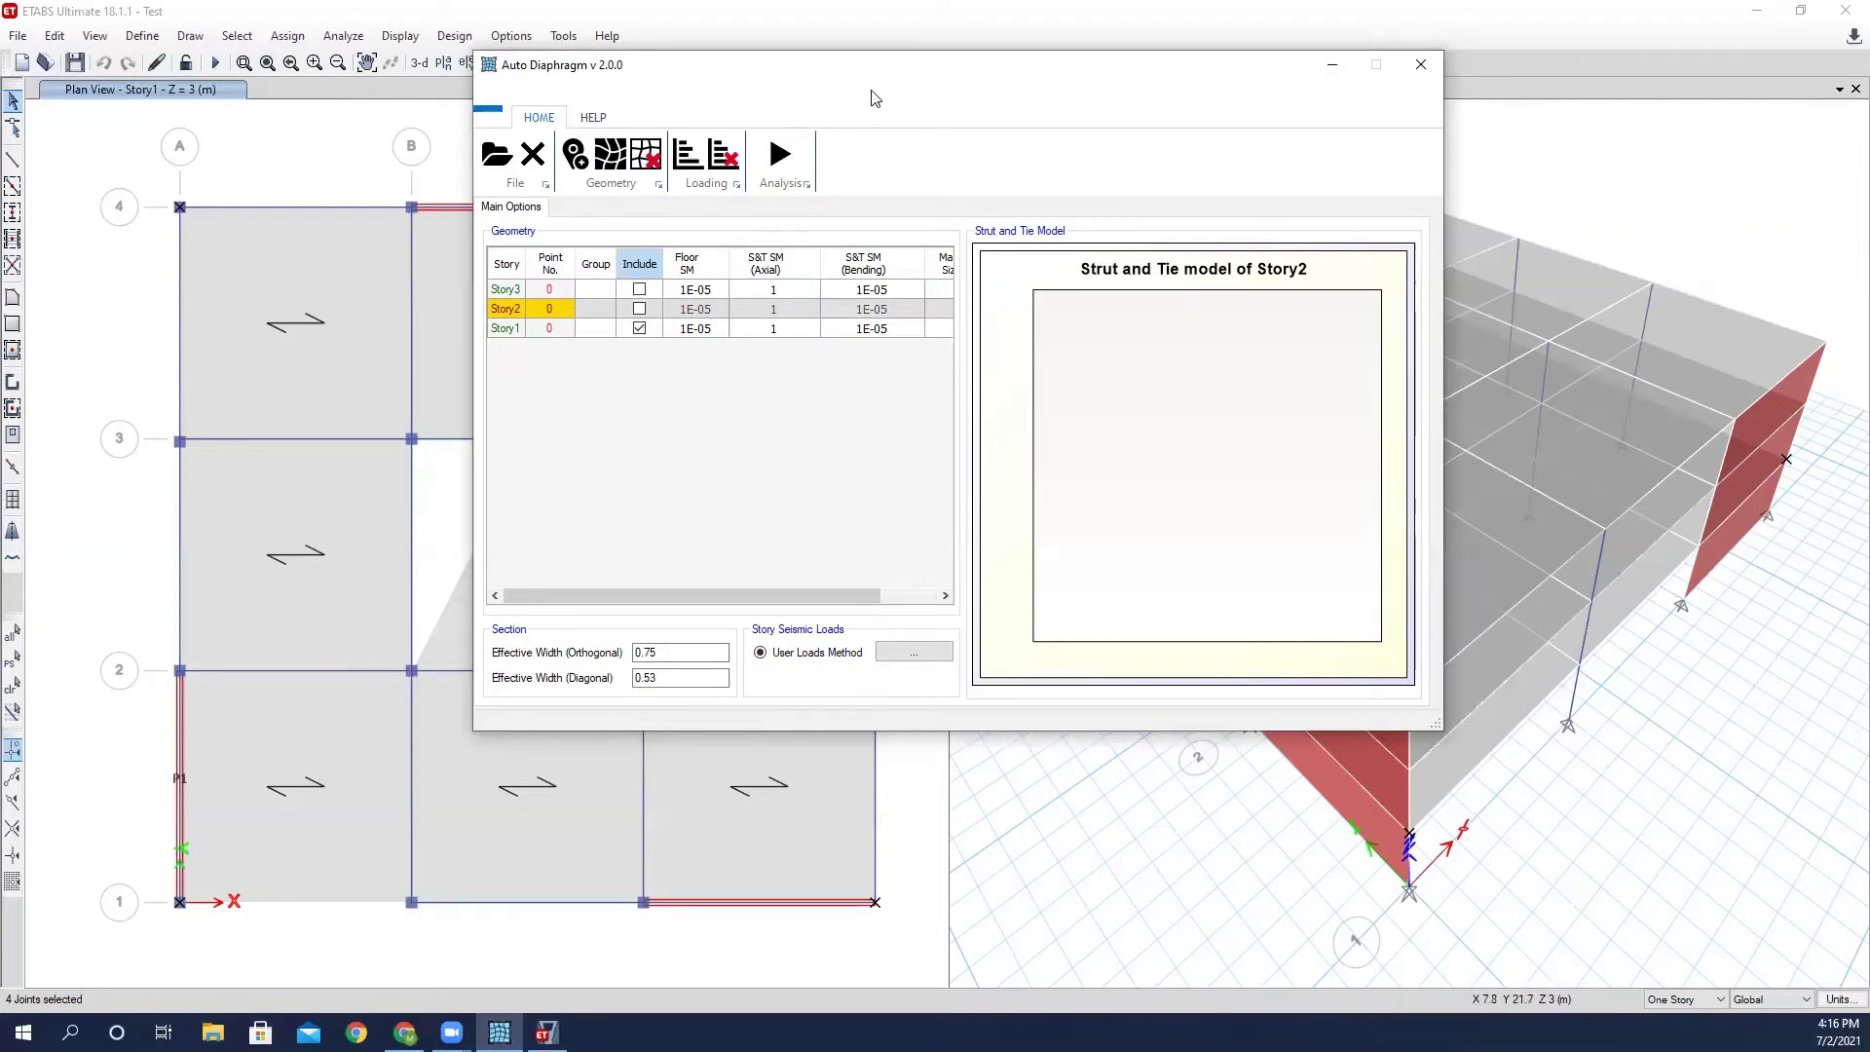
Compare the axial and bending stiffness modifiers in Auto Diaphragm with the slab and walls in the ETABS plan and 3-D views.
{"action": "left_click_drag", "start_coordinate": [869, 74], "coordinate": [821, 134]}
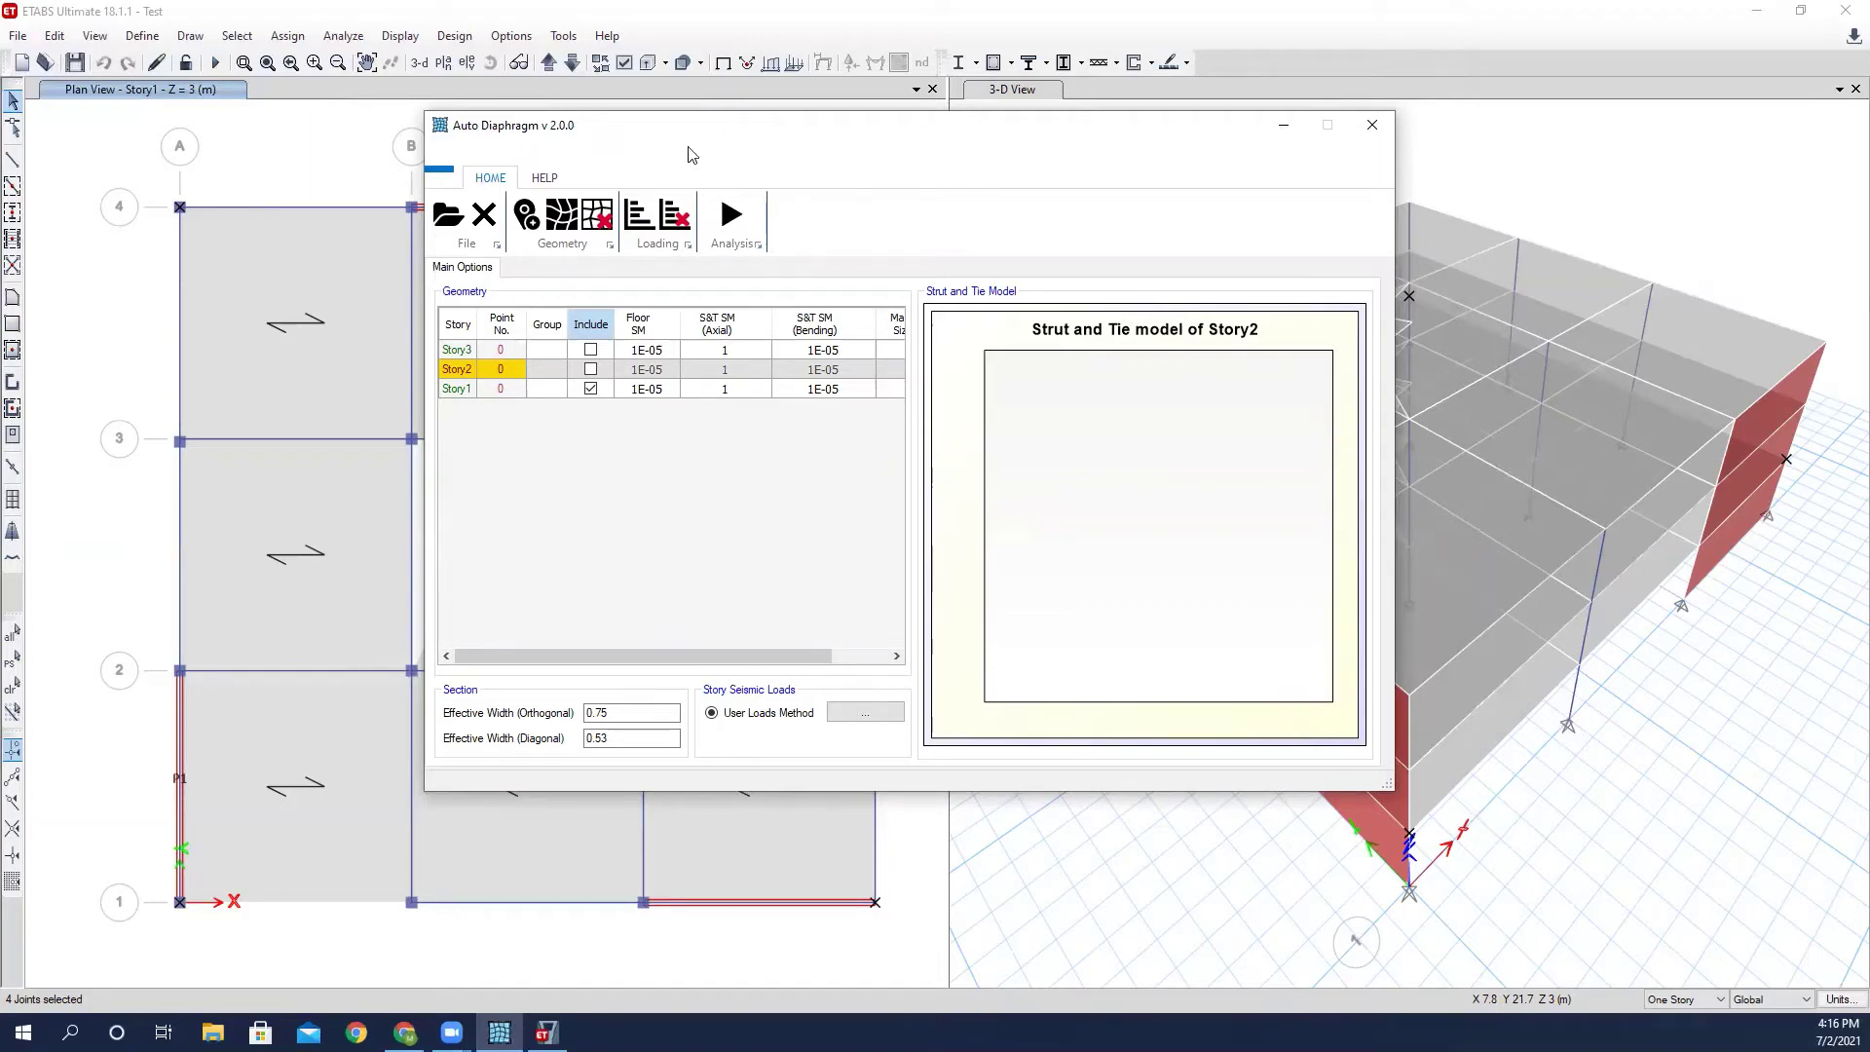
{"action": "left_click", "coordinate": [250, 147]}
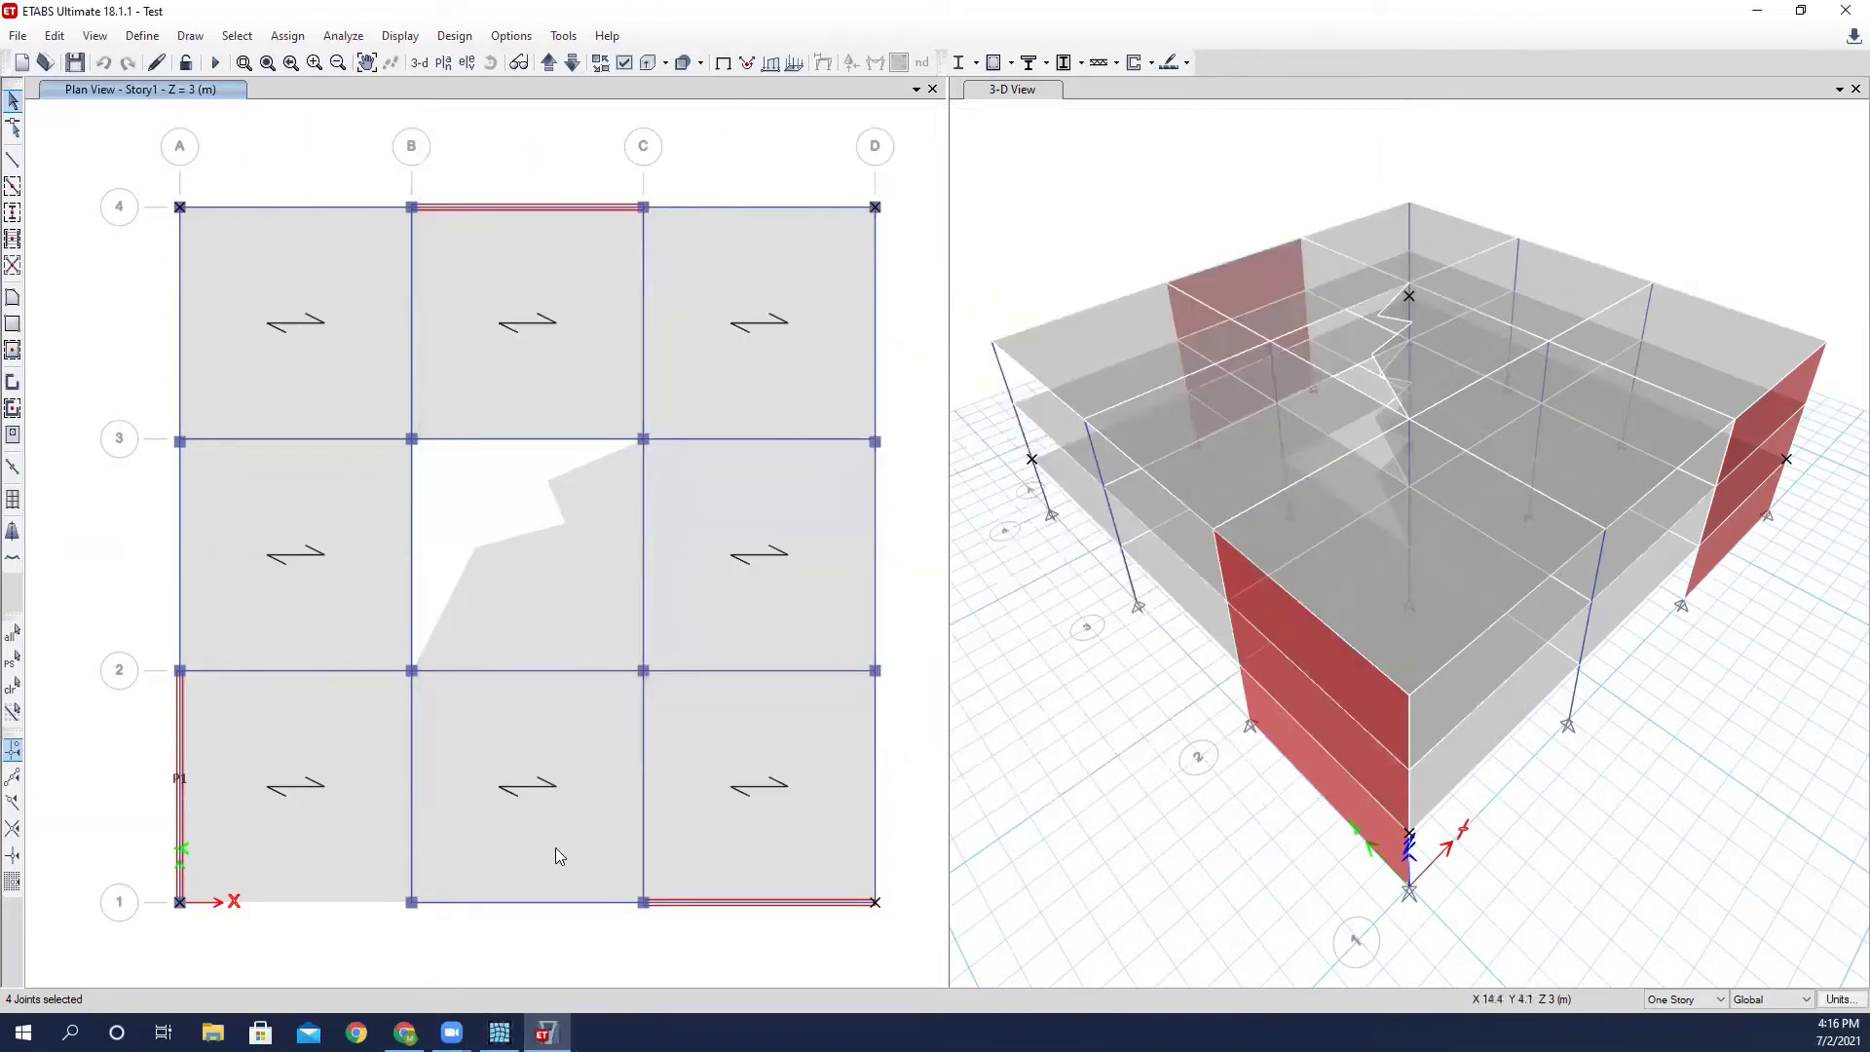
{"action": "left_click", "coordinate": [499, 1032]}
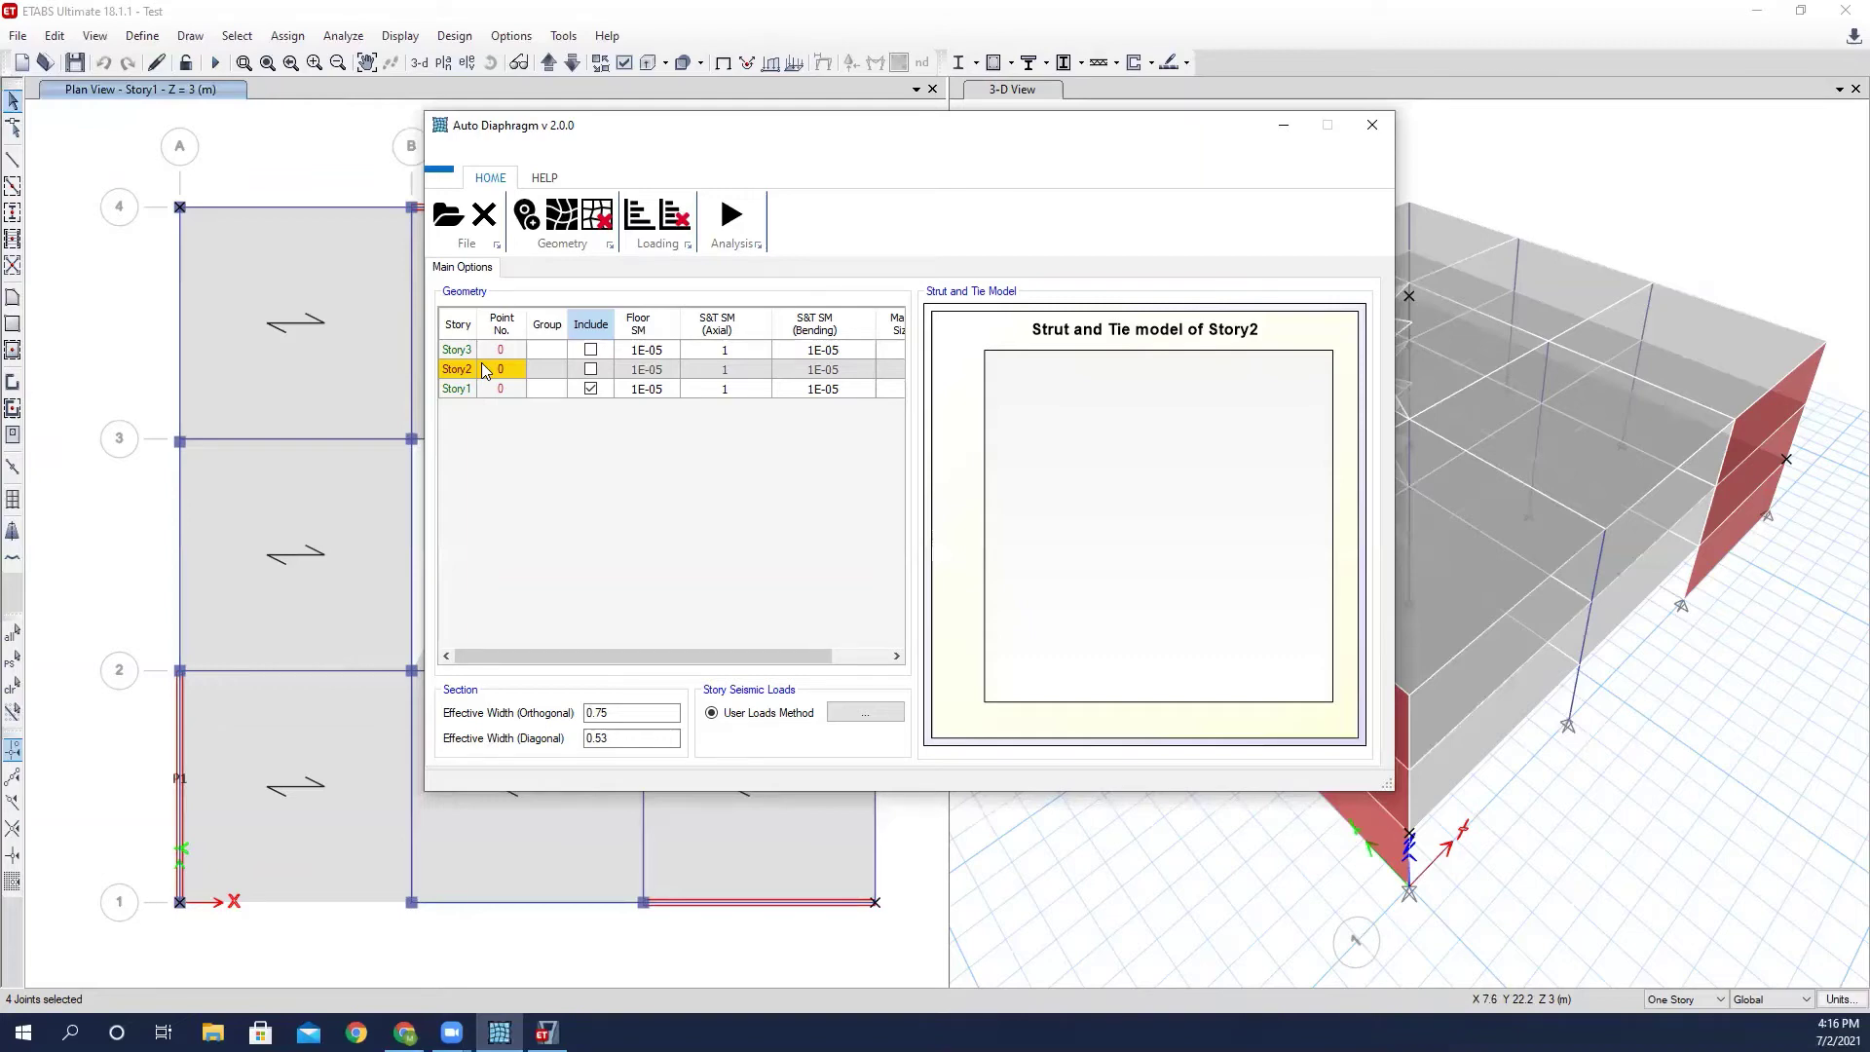
{"action": "left_click", "coordinate": [331, 159]}
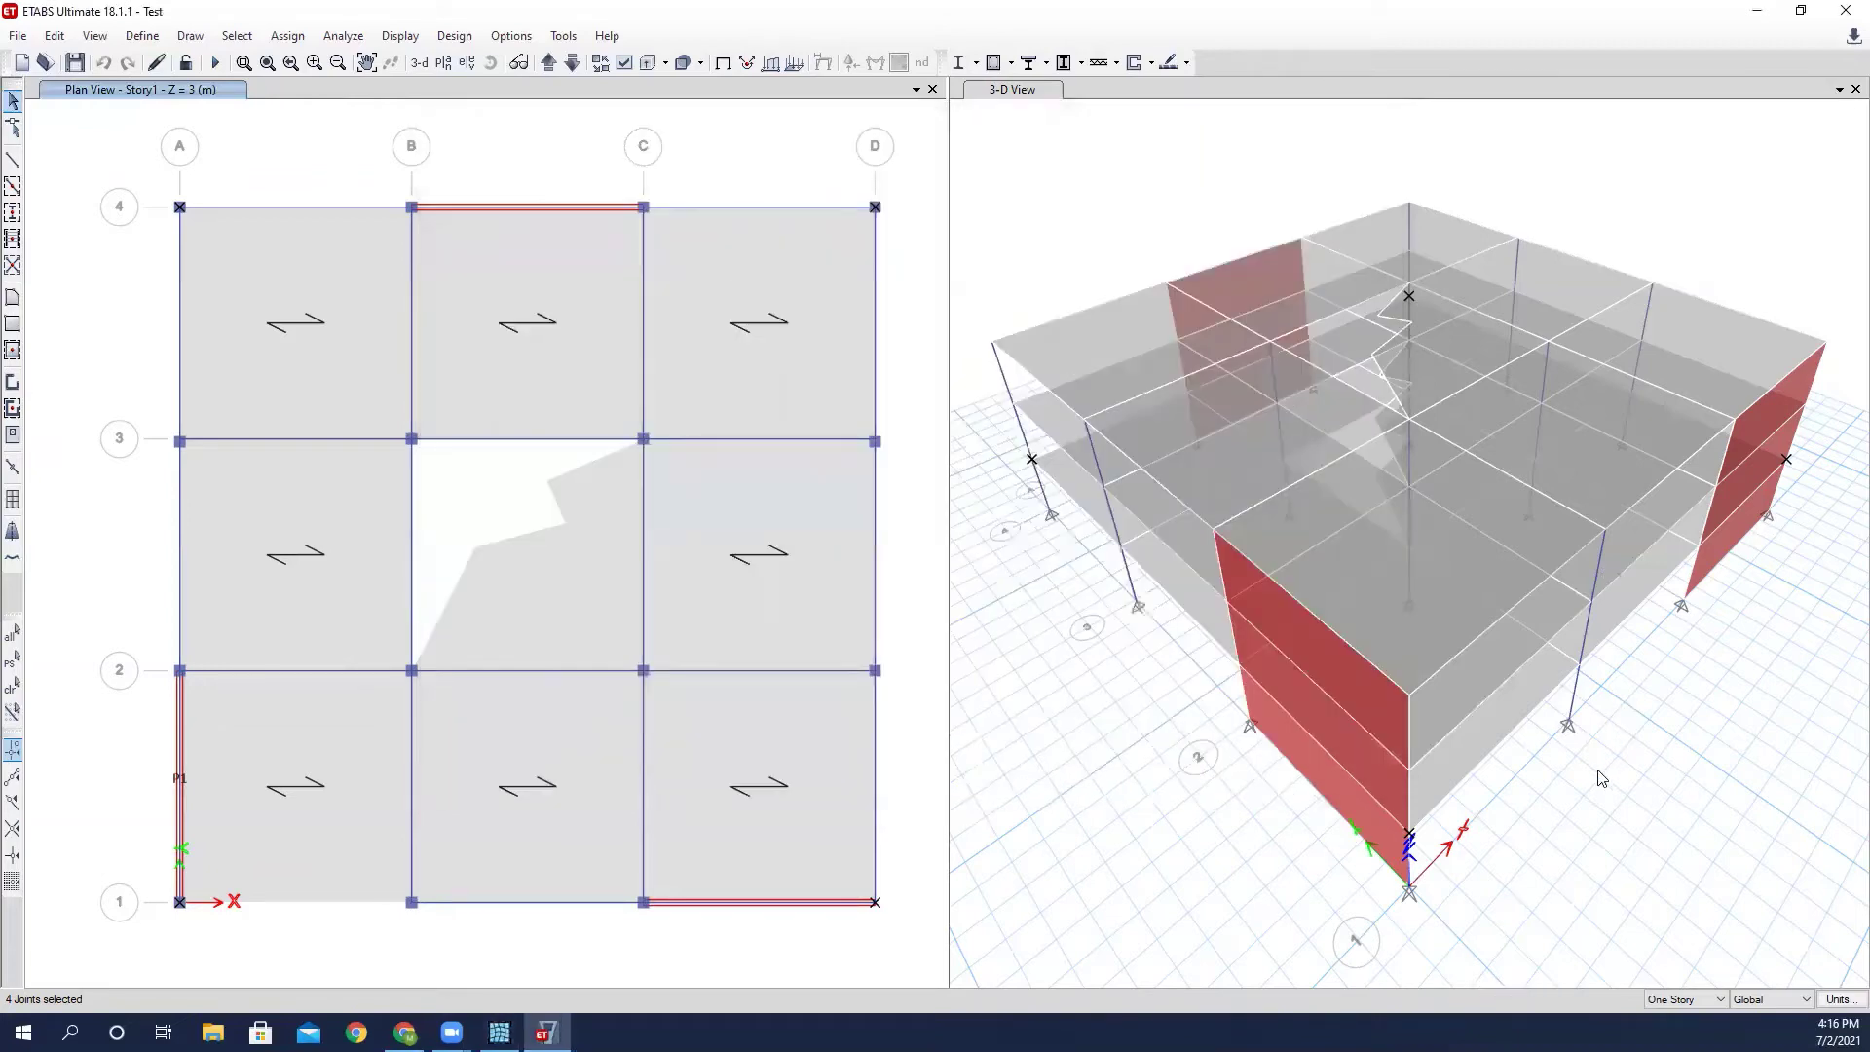
{"action": "middle_click_drag", "start_coordinate": [1550, 775], "coordinate": [1433, 750]}
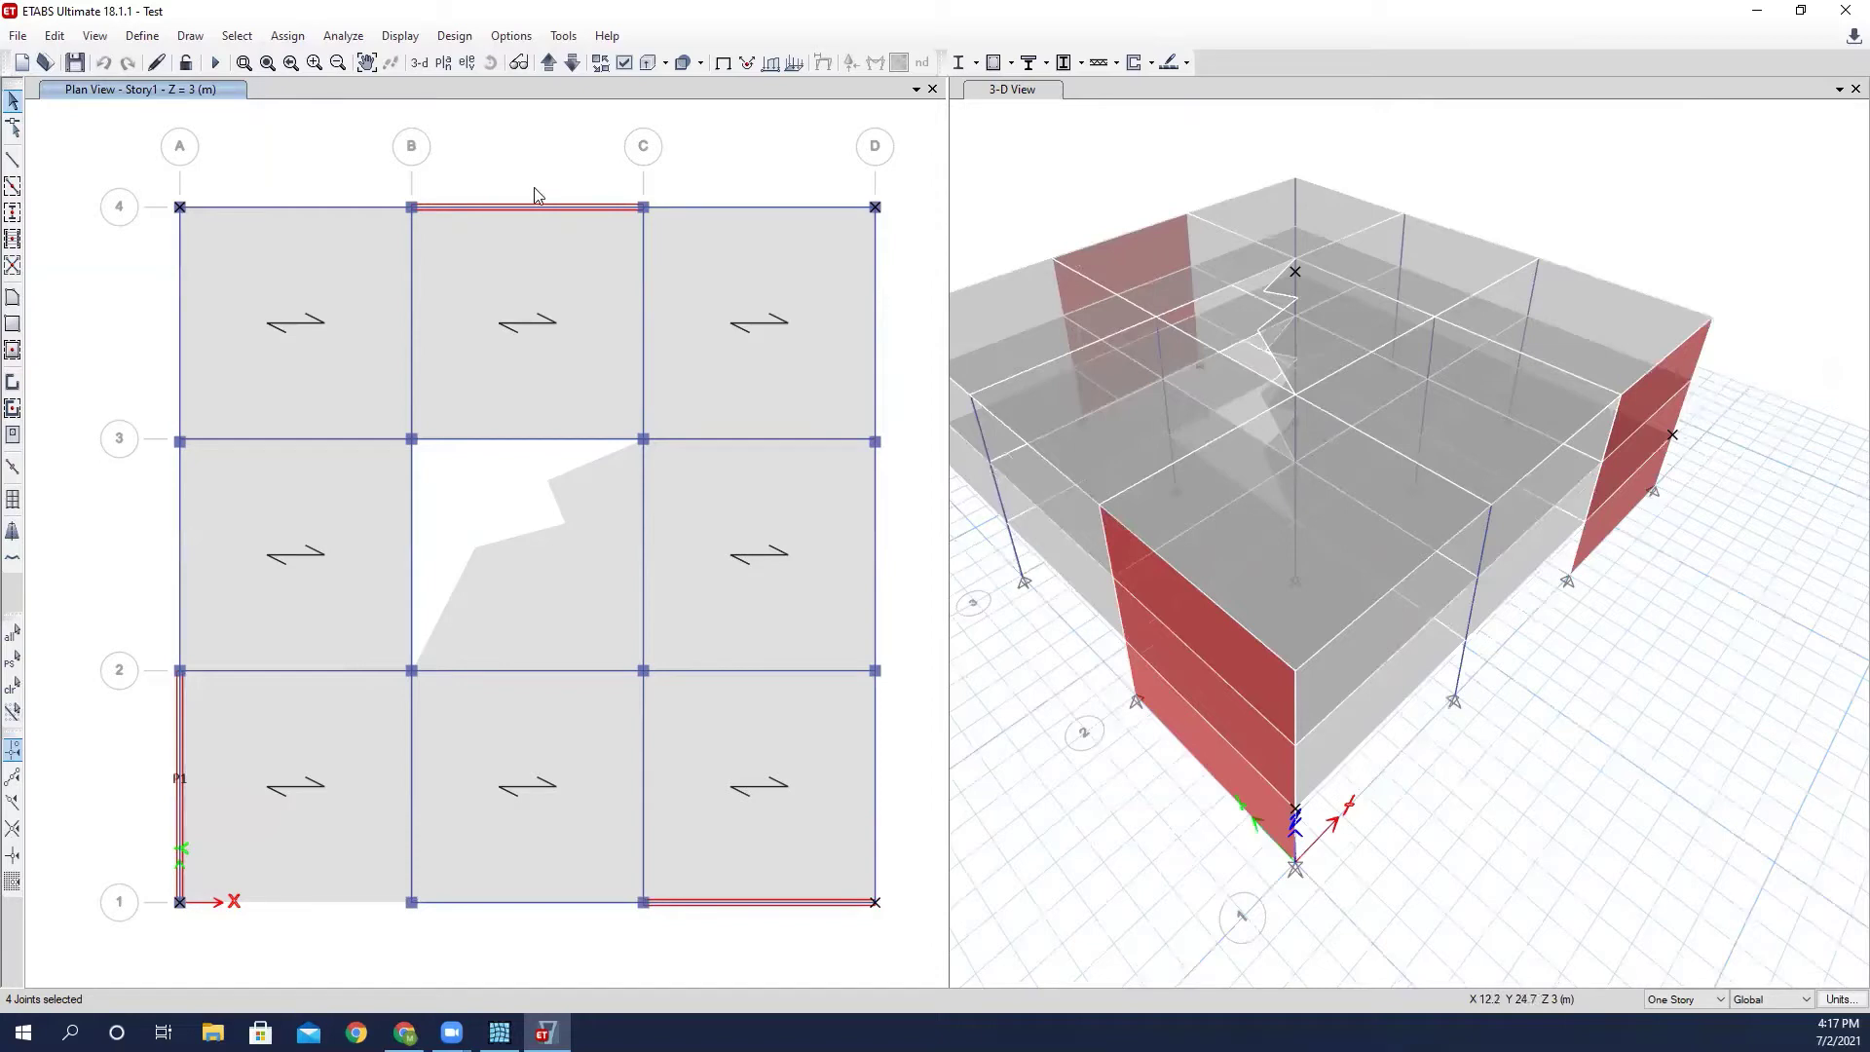
{"action": "mouse_move", "coordinate": [498, 1032]}
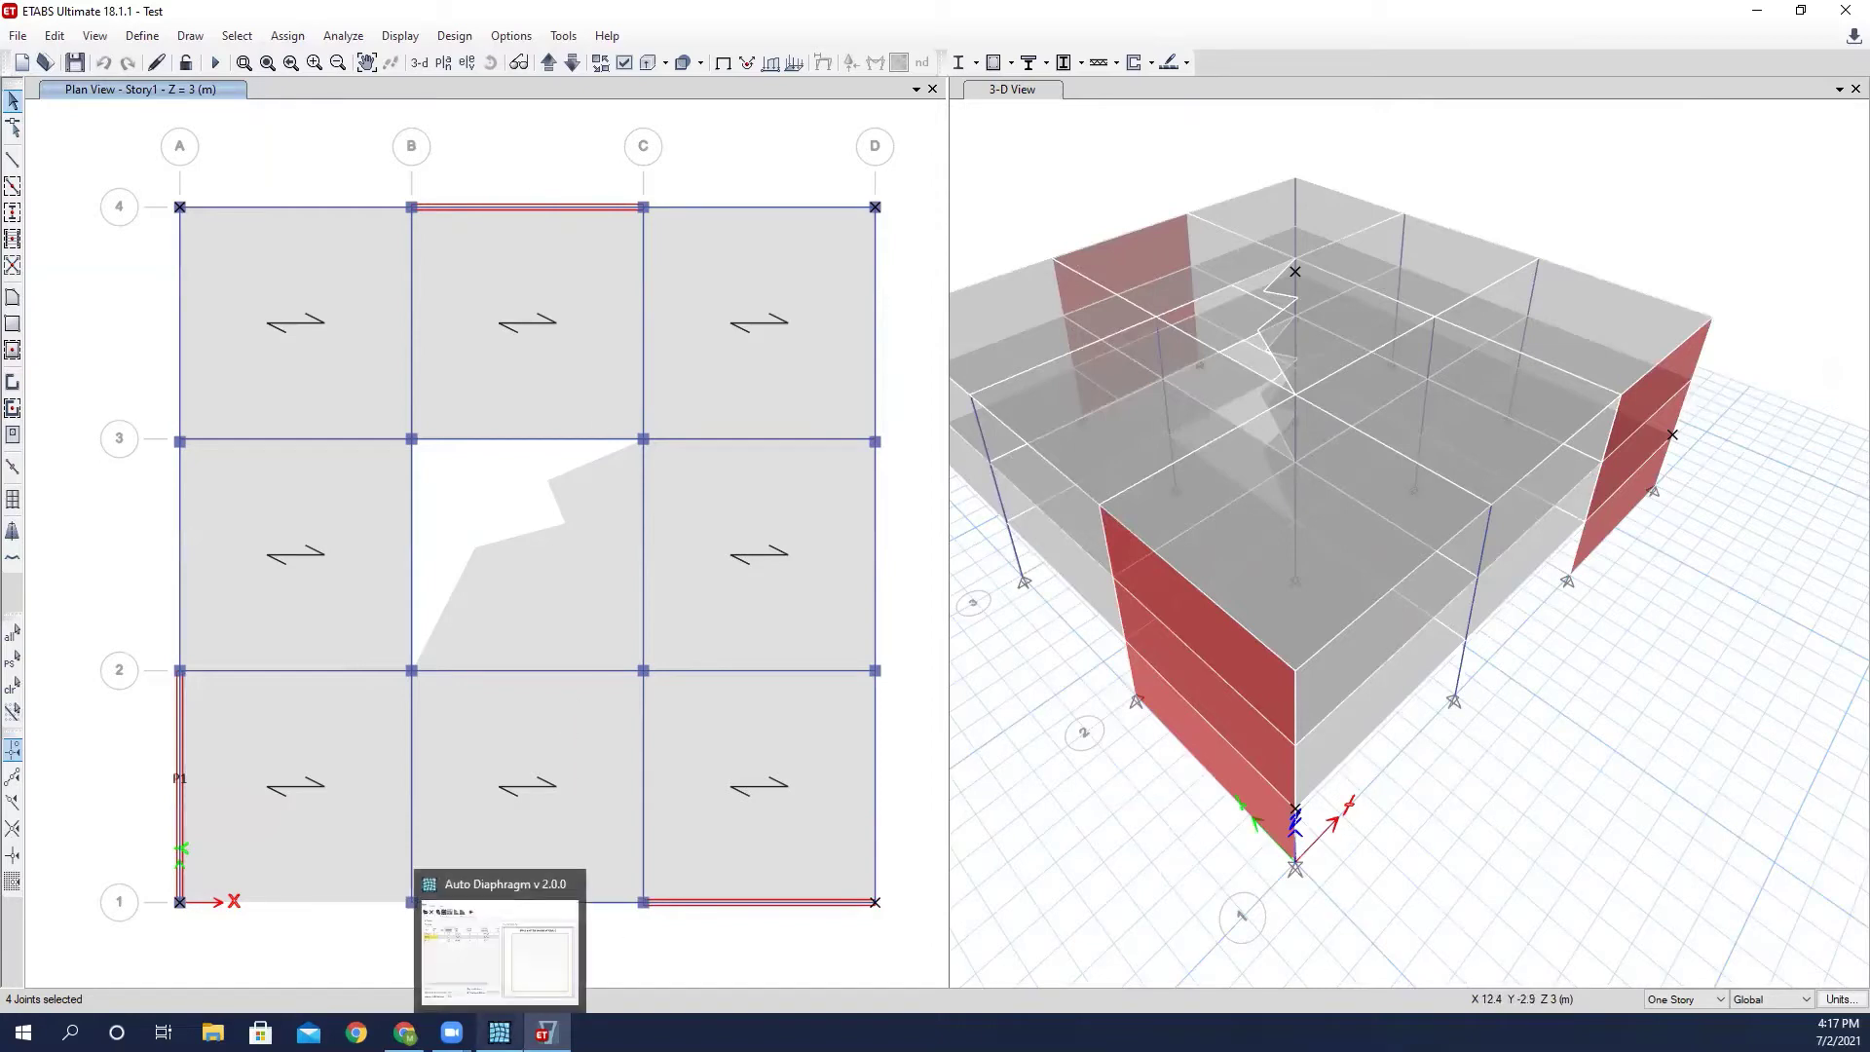
{"action": "left_click", "coordinate": [499, 949]}
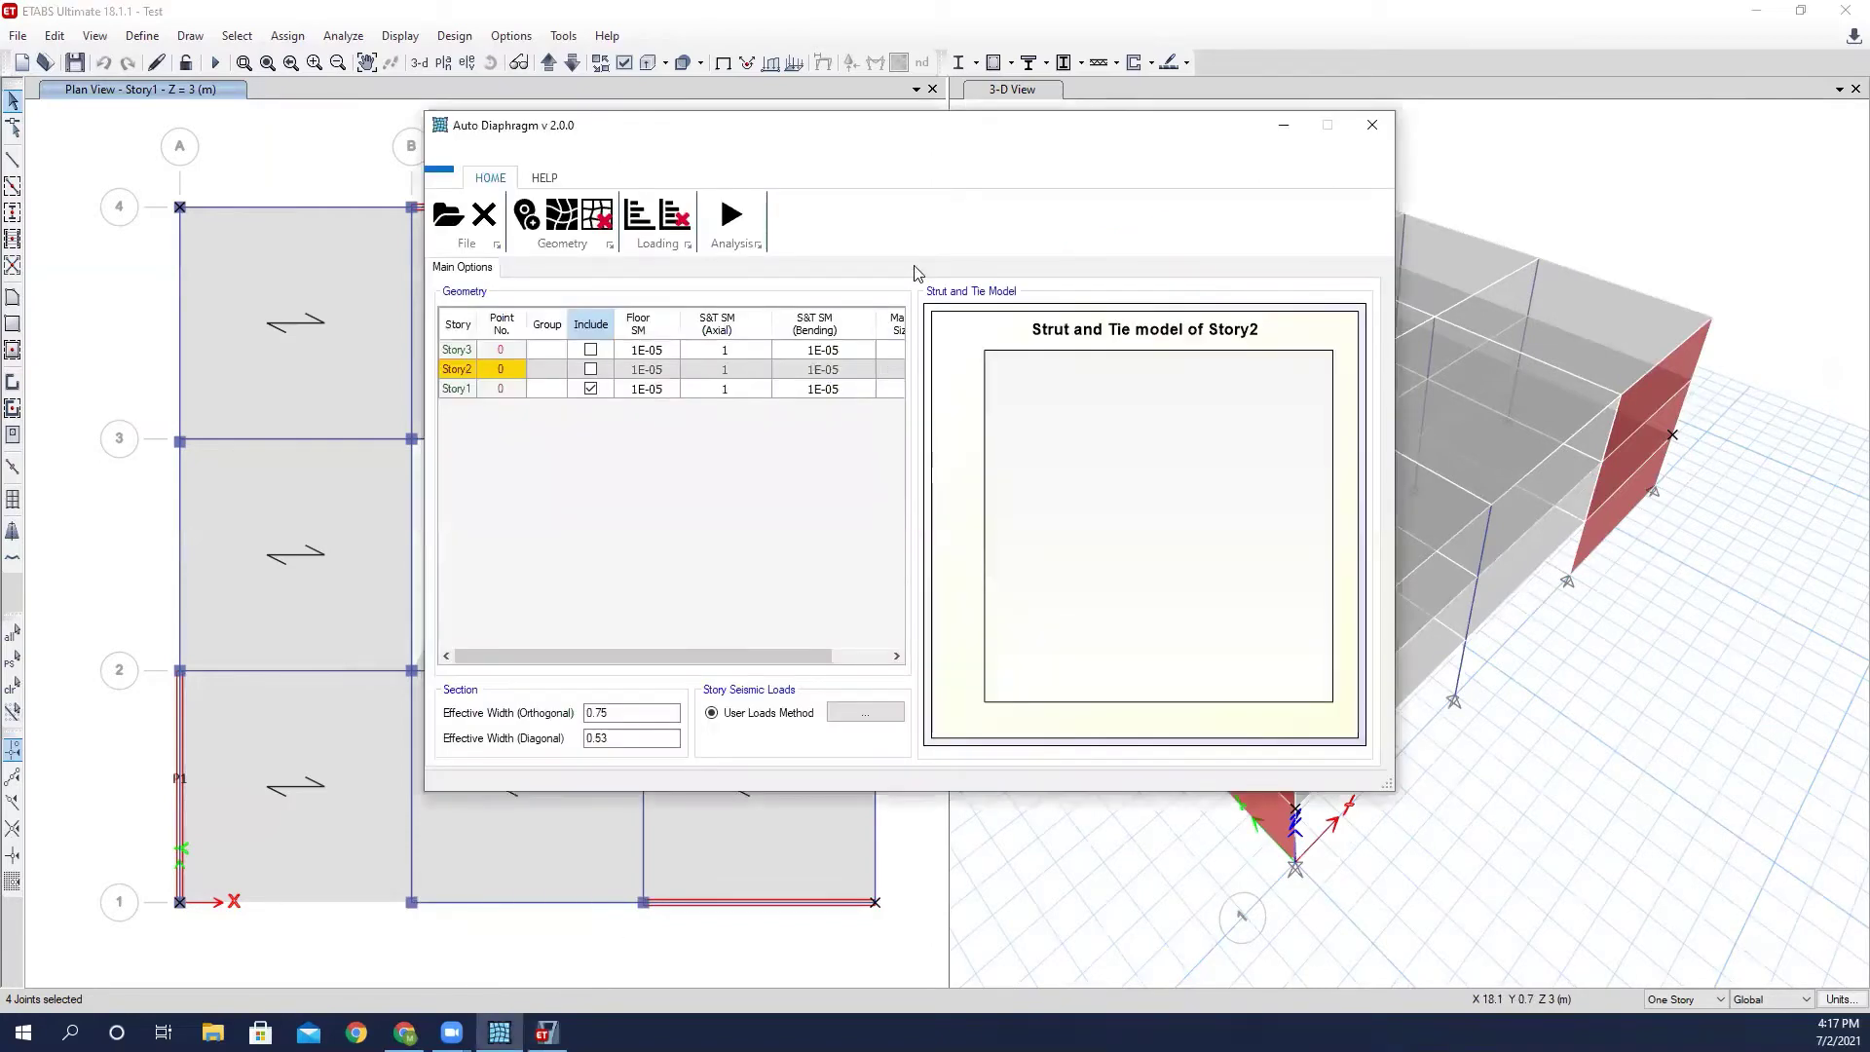
{"action": "left_click_drag", "start_coordinate": [906, 146], "coordinate": [830, 138]}
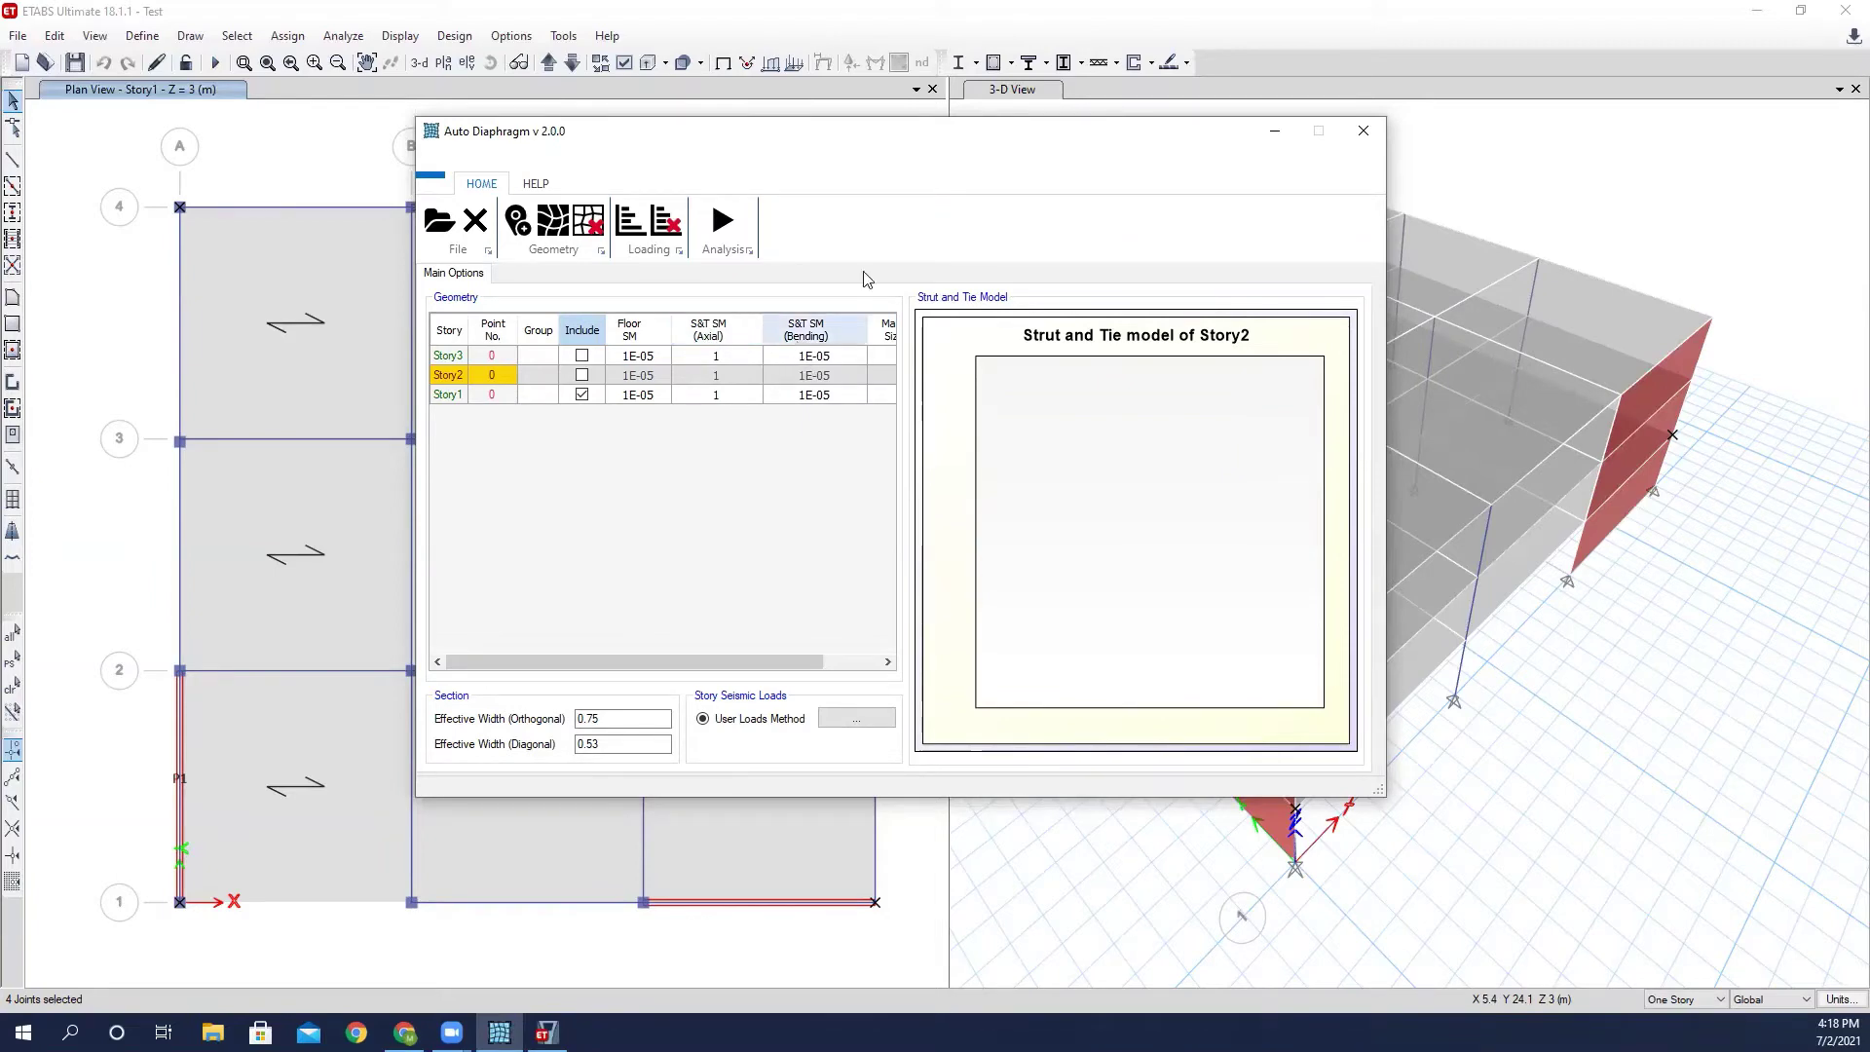
{"action": "left_click_drag", "start_coordinate": [957, 144], "coordinate": [812, 135]}
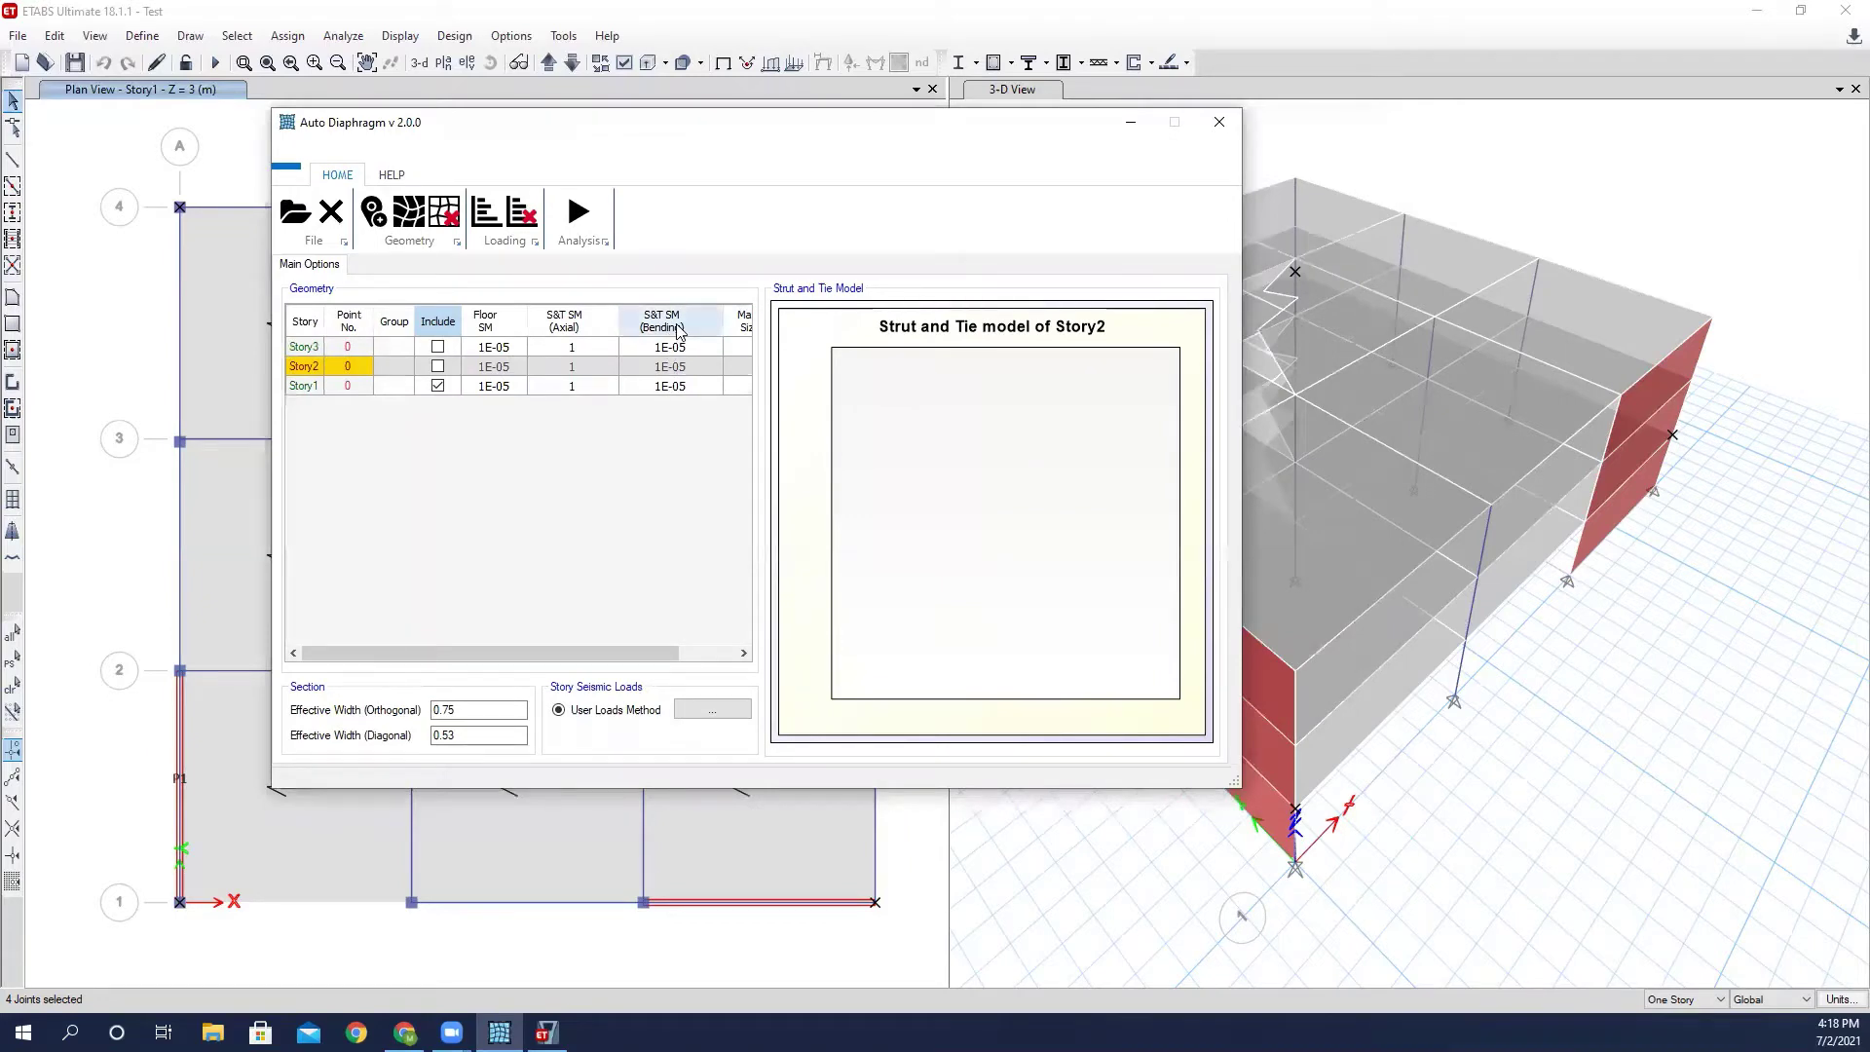
{"action": "left_click_drag", "start_coordinate": [763, 130], "coordinate": [1017, 136]}
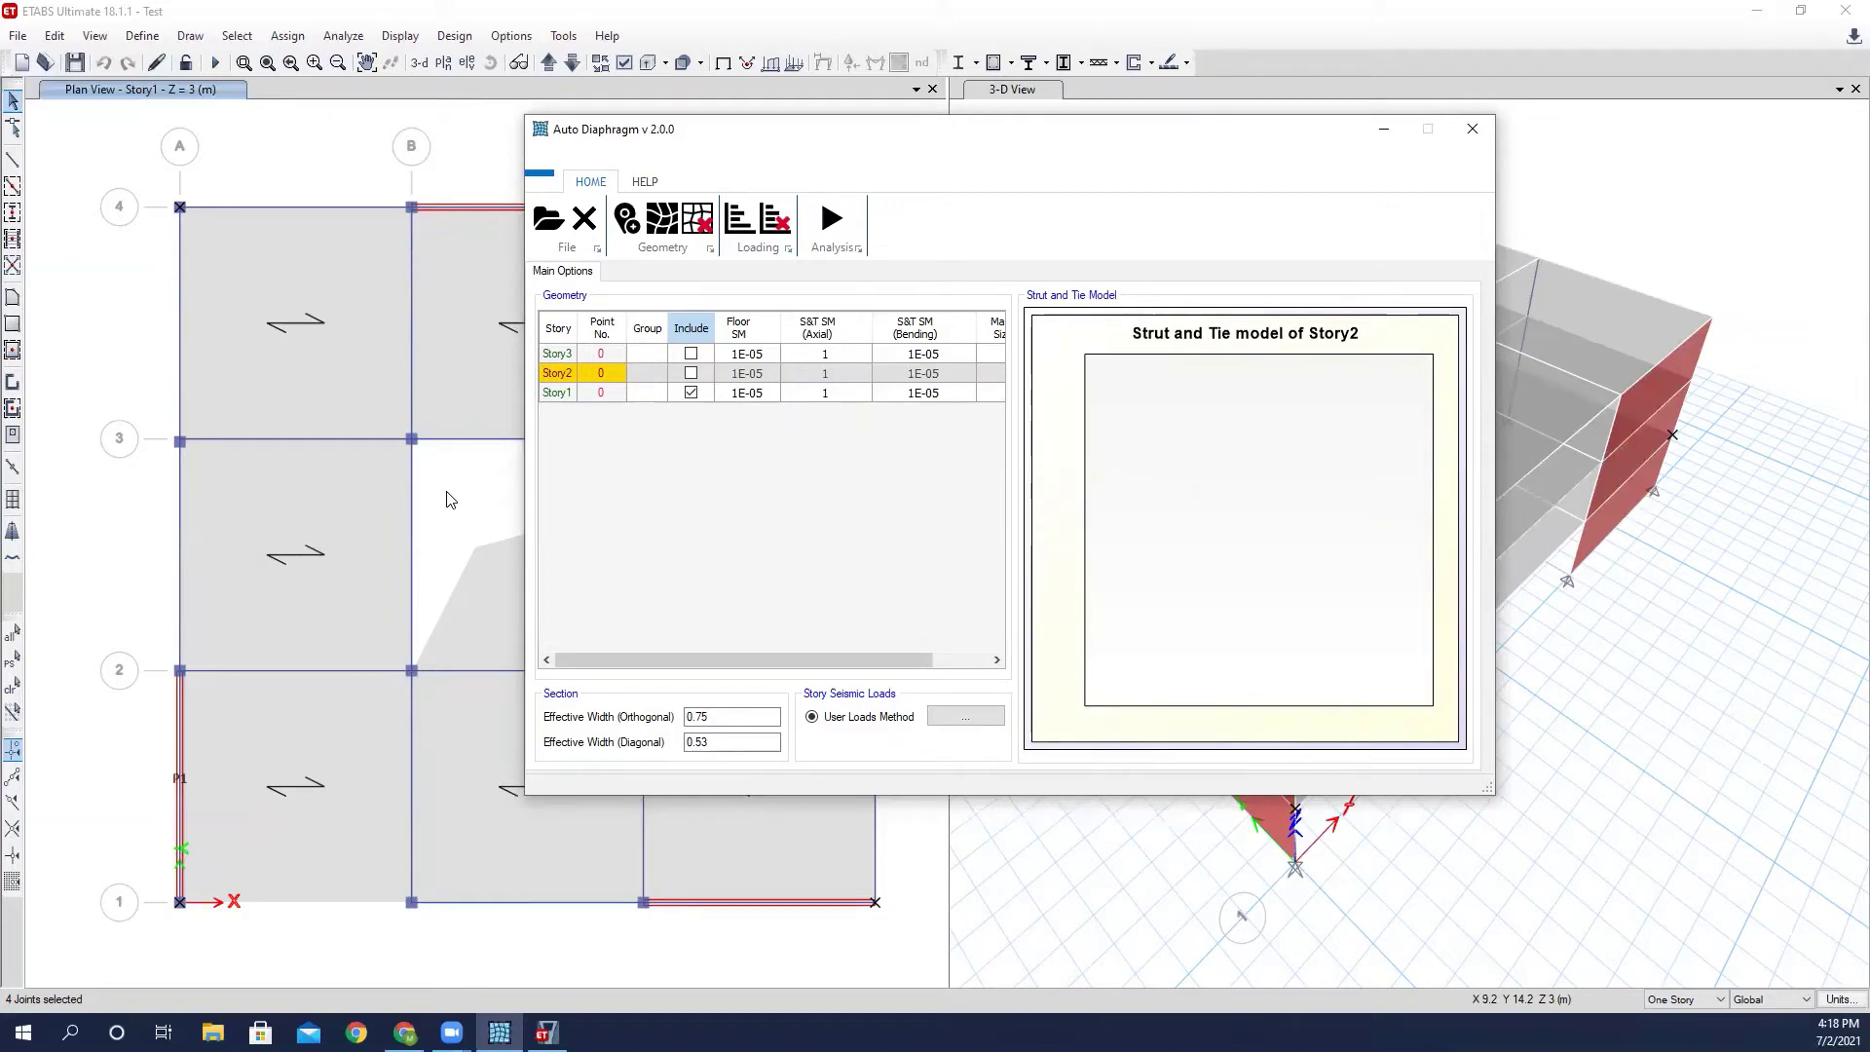
{"action": "left_click", "coordinate": [292, 154]}
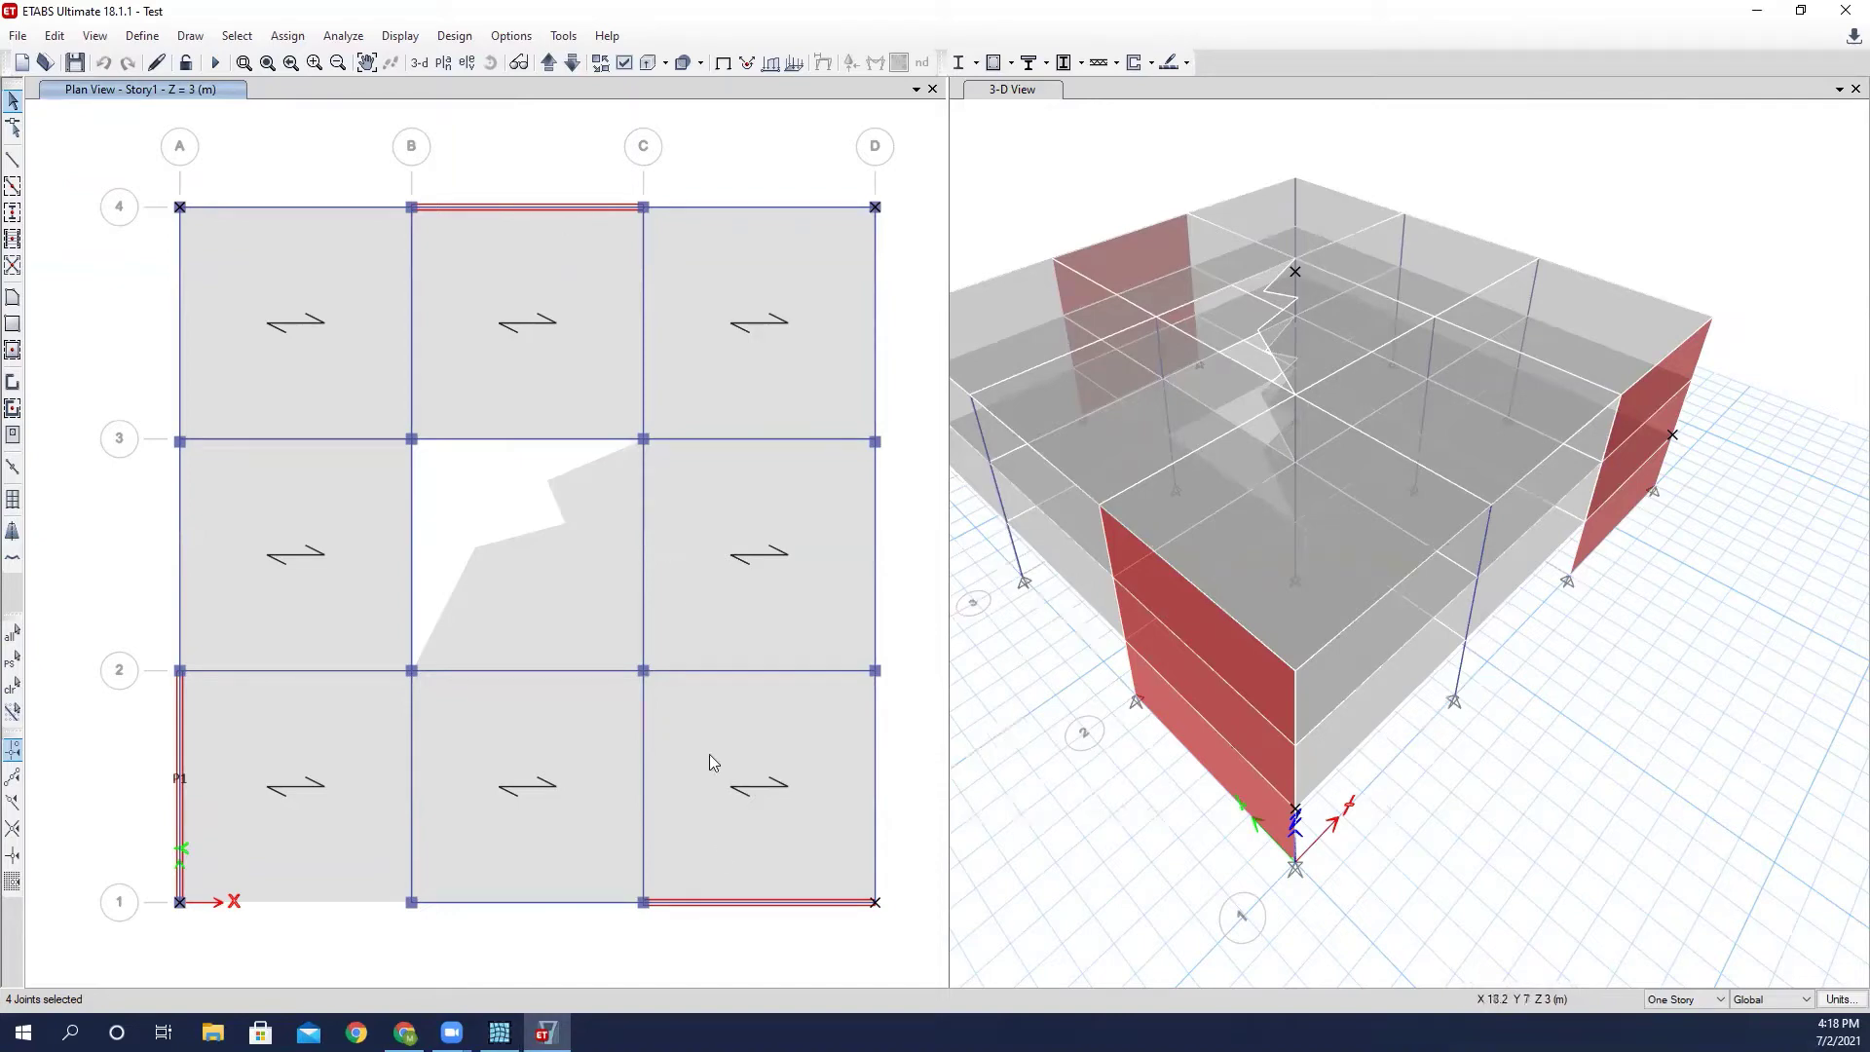
{"action": "mouse_move", "coordinate": [499, 1032]}
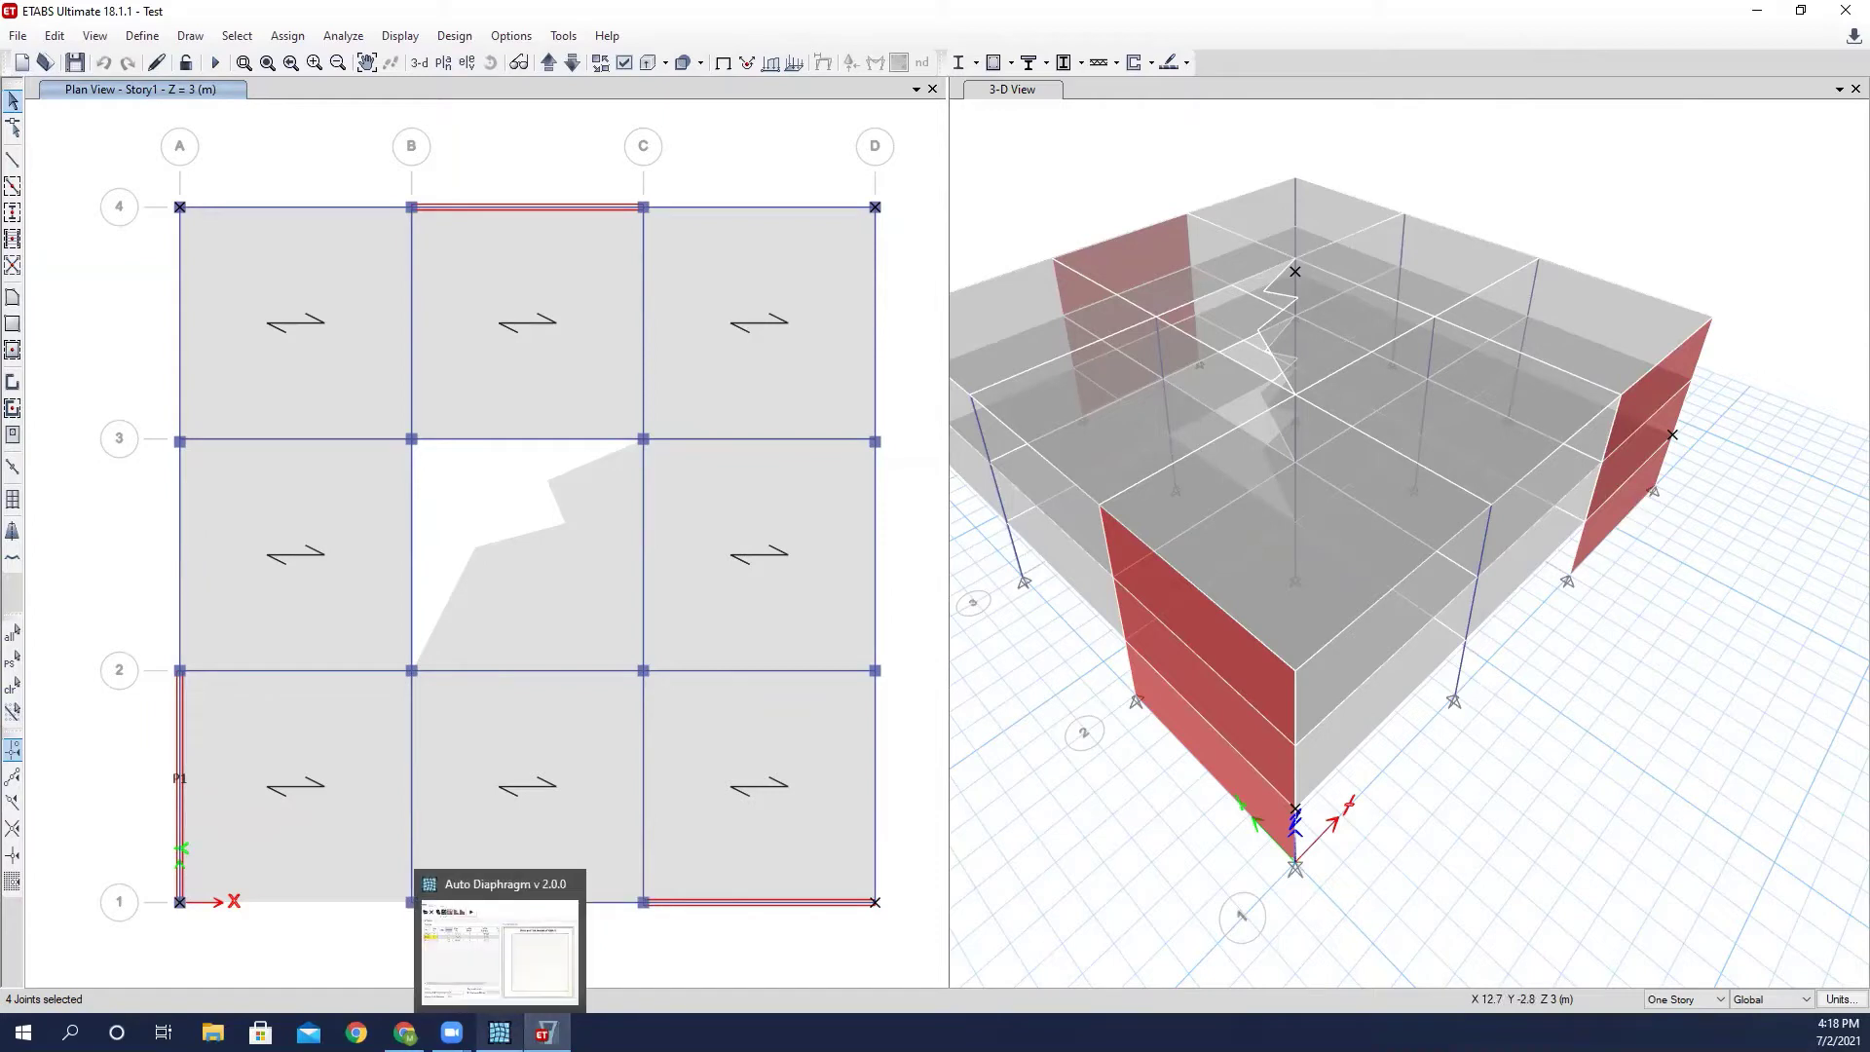
{"action": "left_click", "coordinate": [525, 959]}
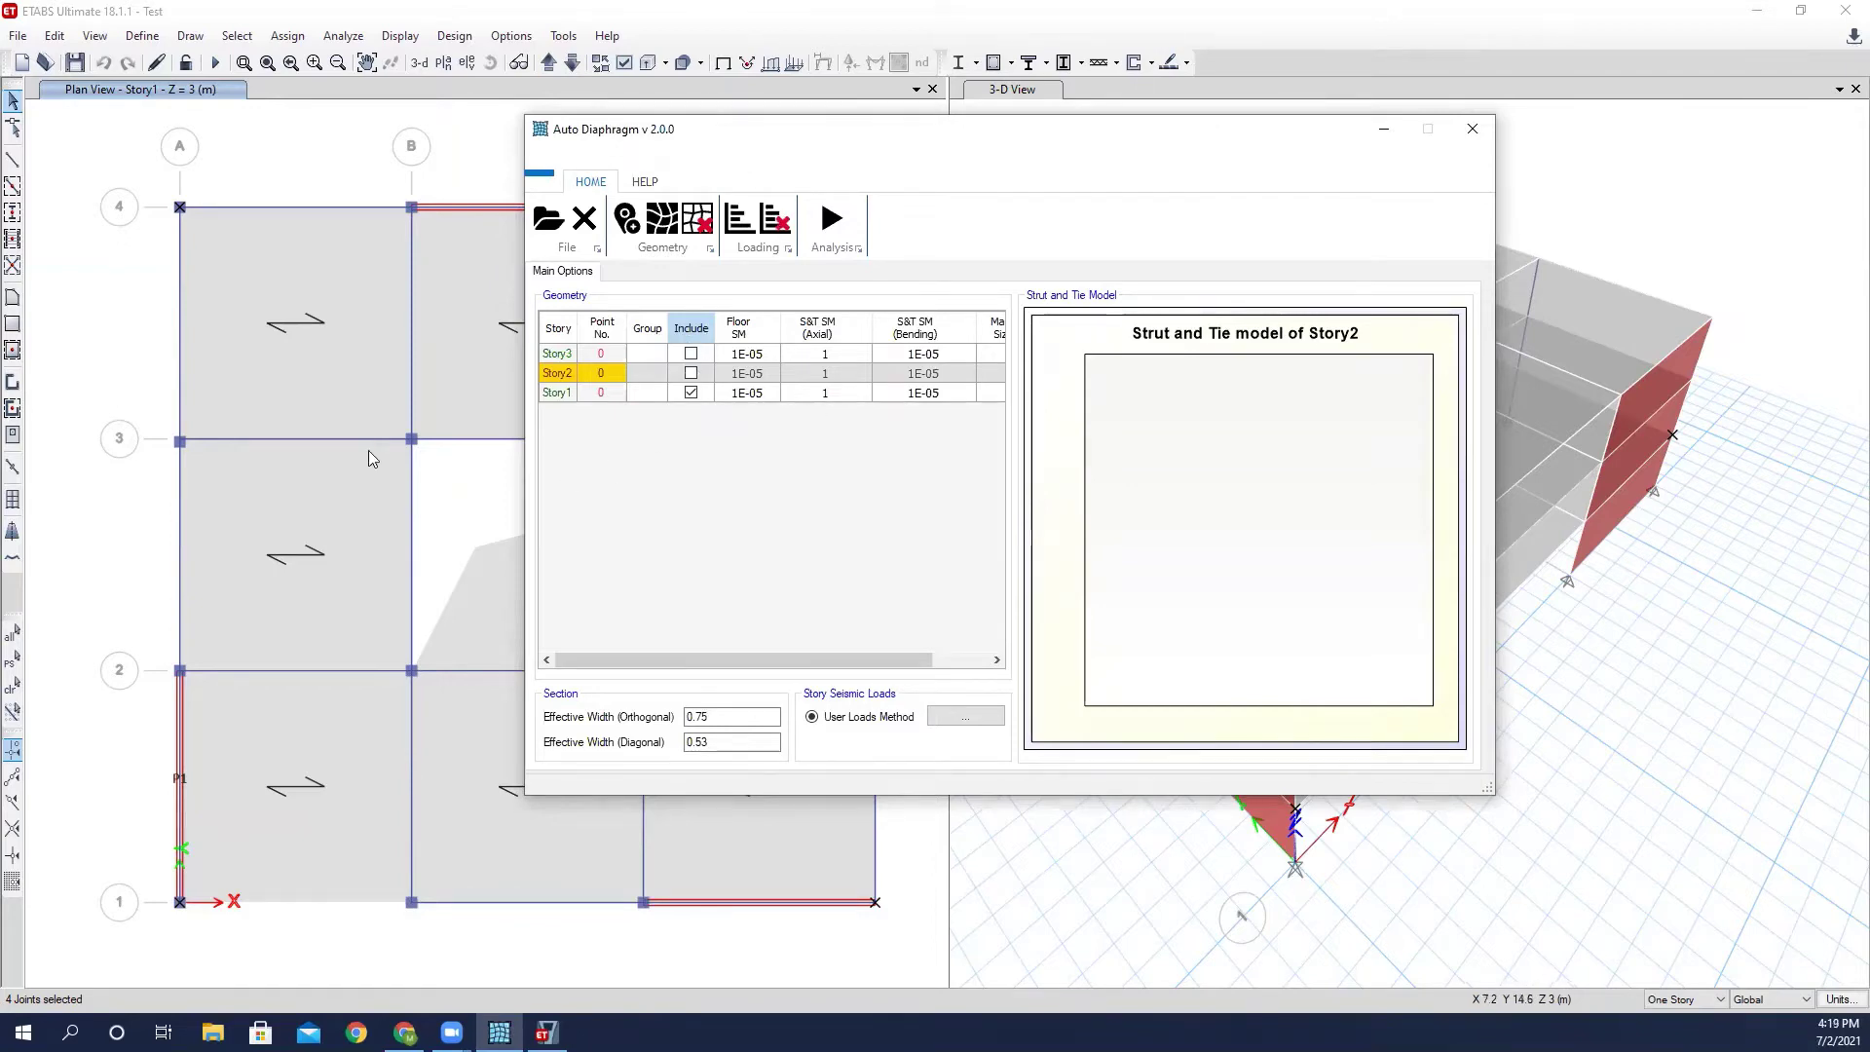
{"action": "left_click", "coordinate": [292, 172]}
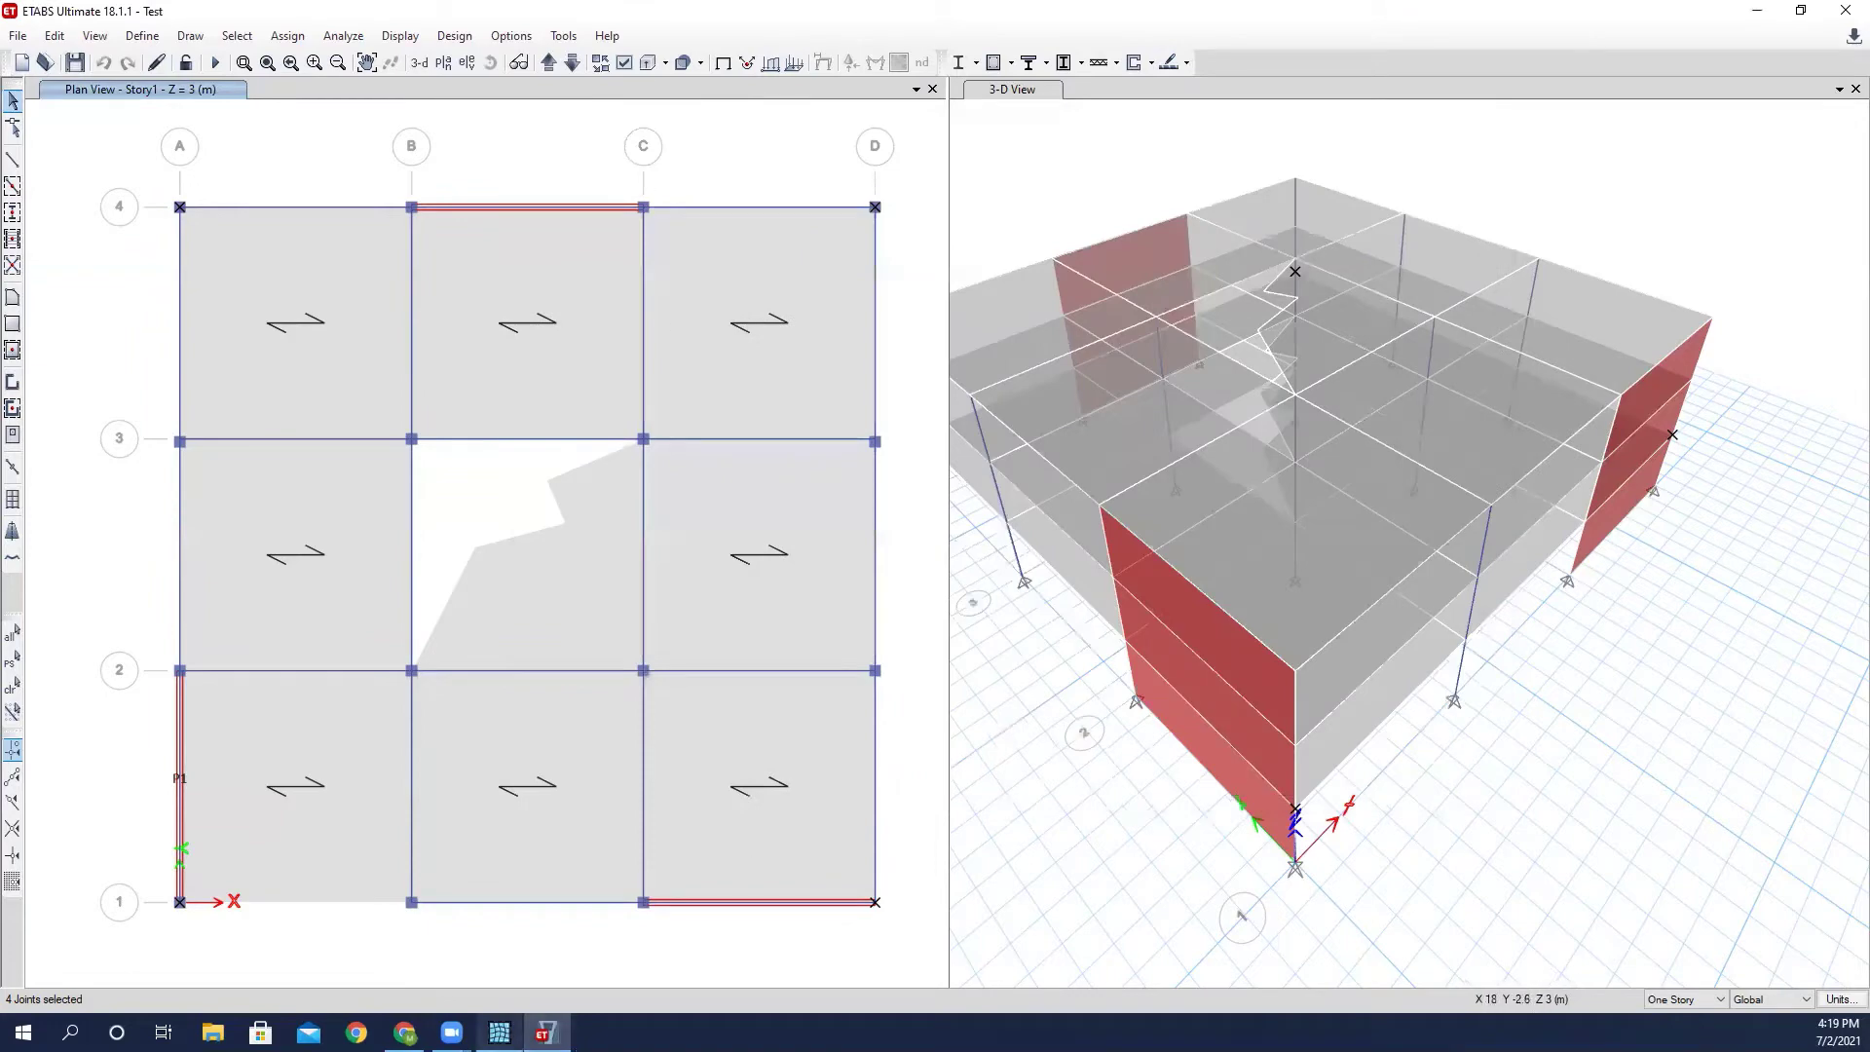
In Auto Diaphragm, set the floor stiffness modifier (Floor SM) to 1000 for Story3 and Story2.
{"action": "left_click", "coordinate": [565, 355]}
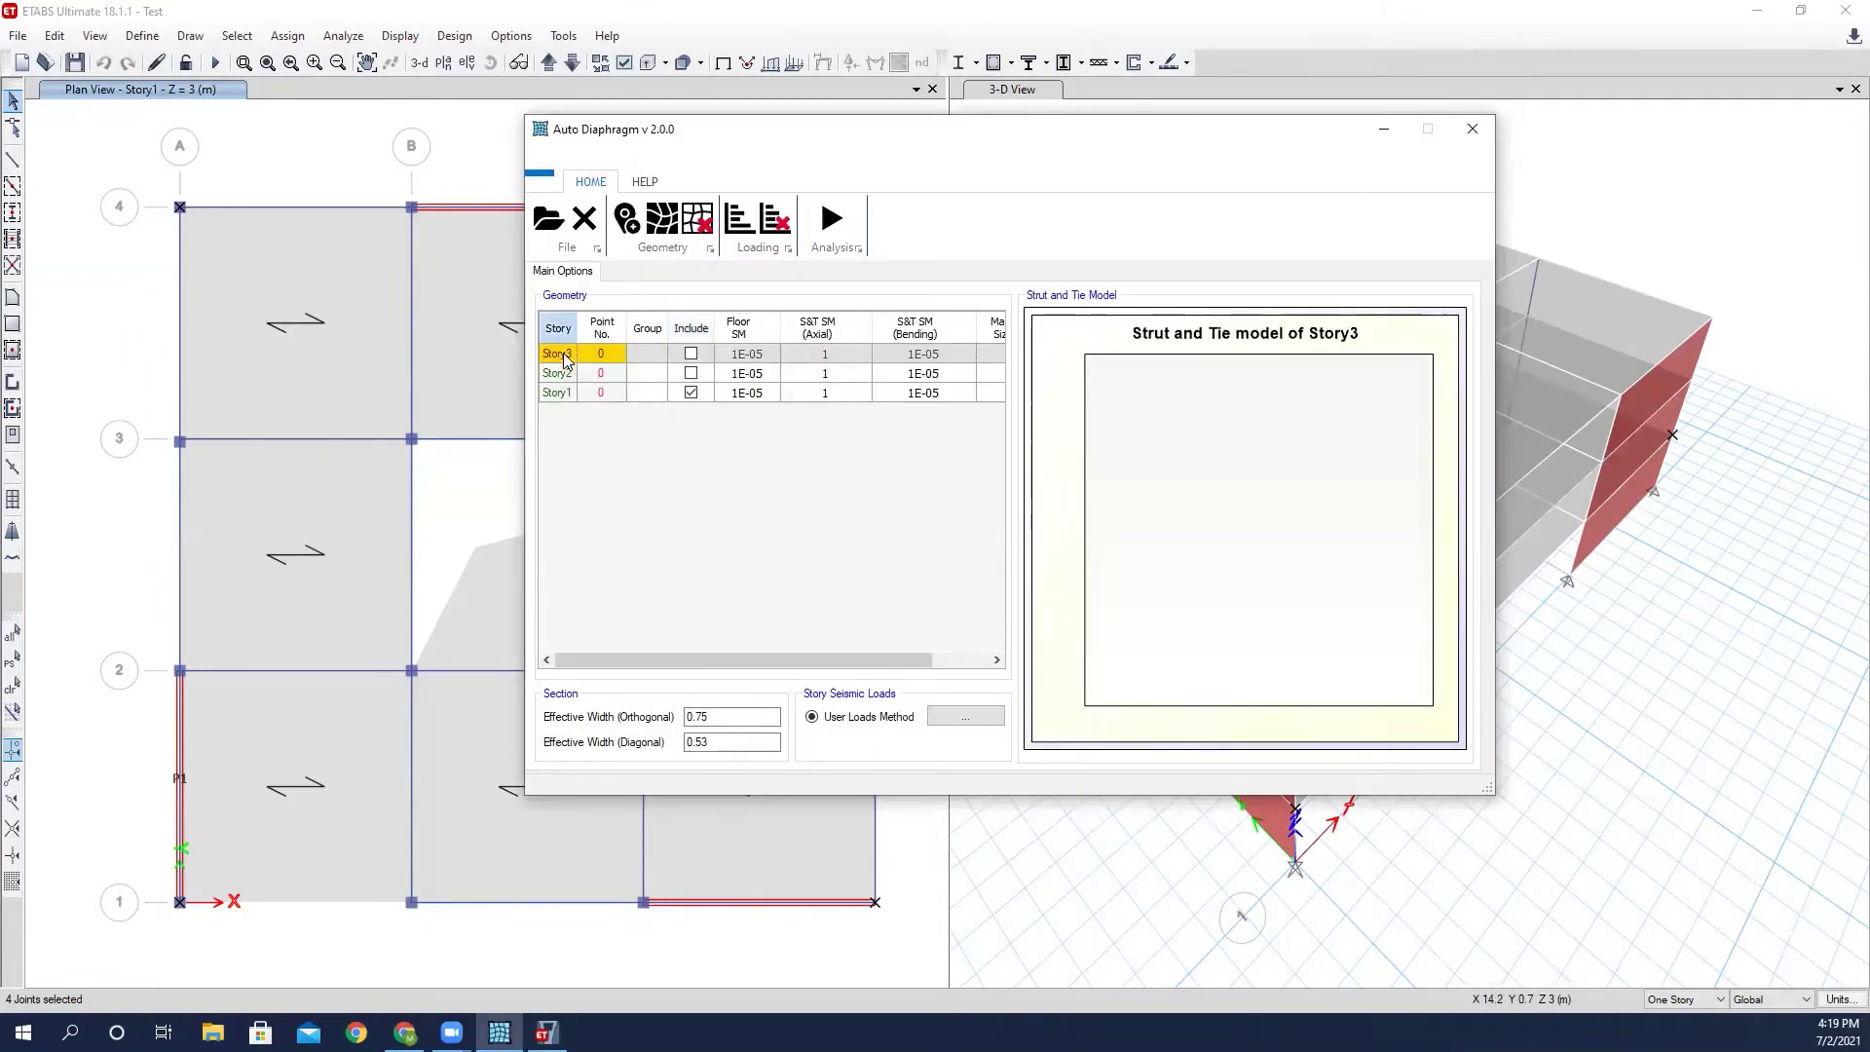
{"action": "left_click", "coordinate": [560, 373]}
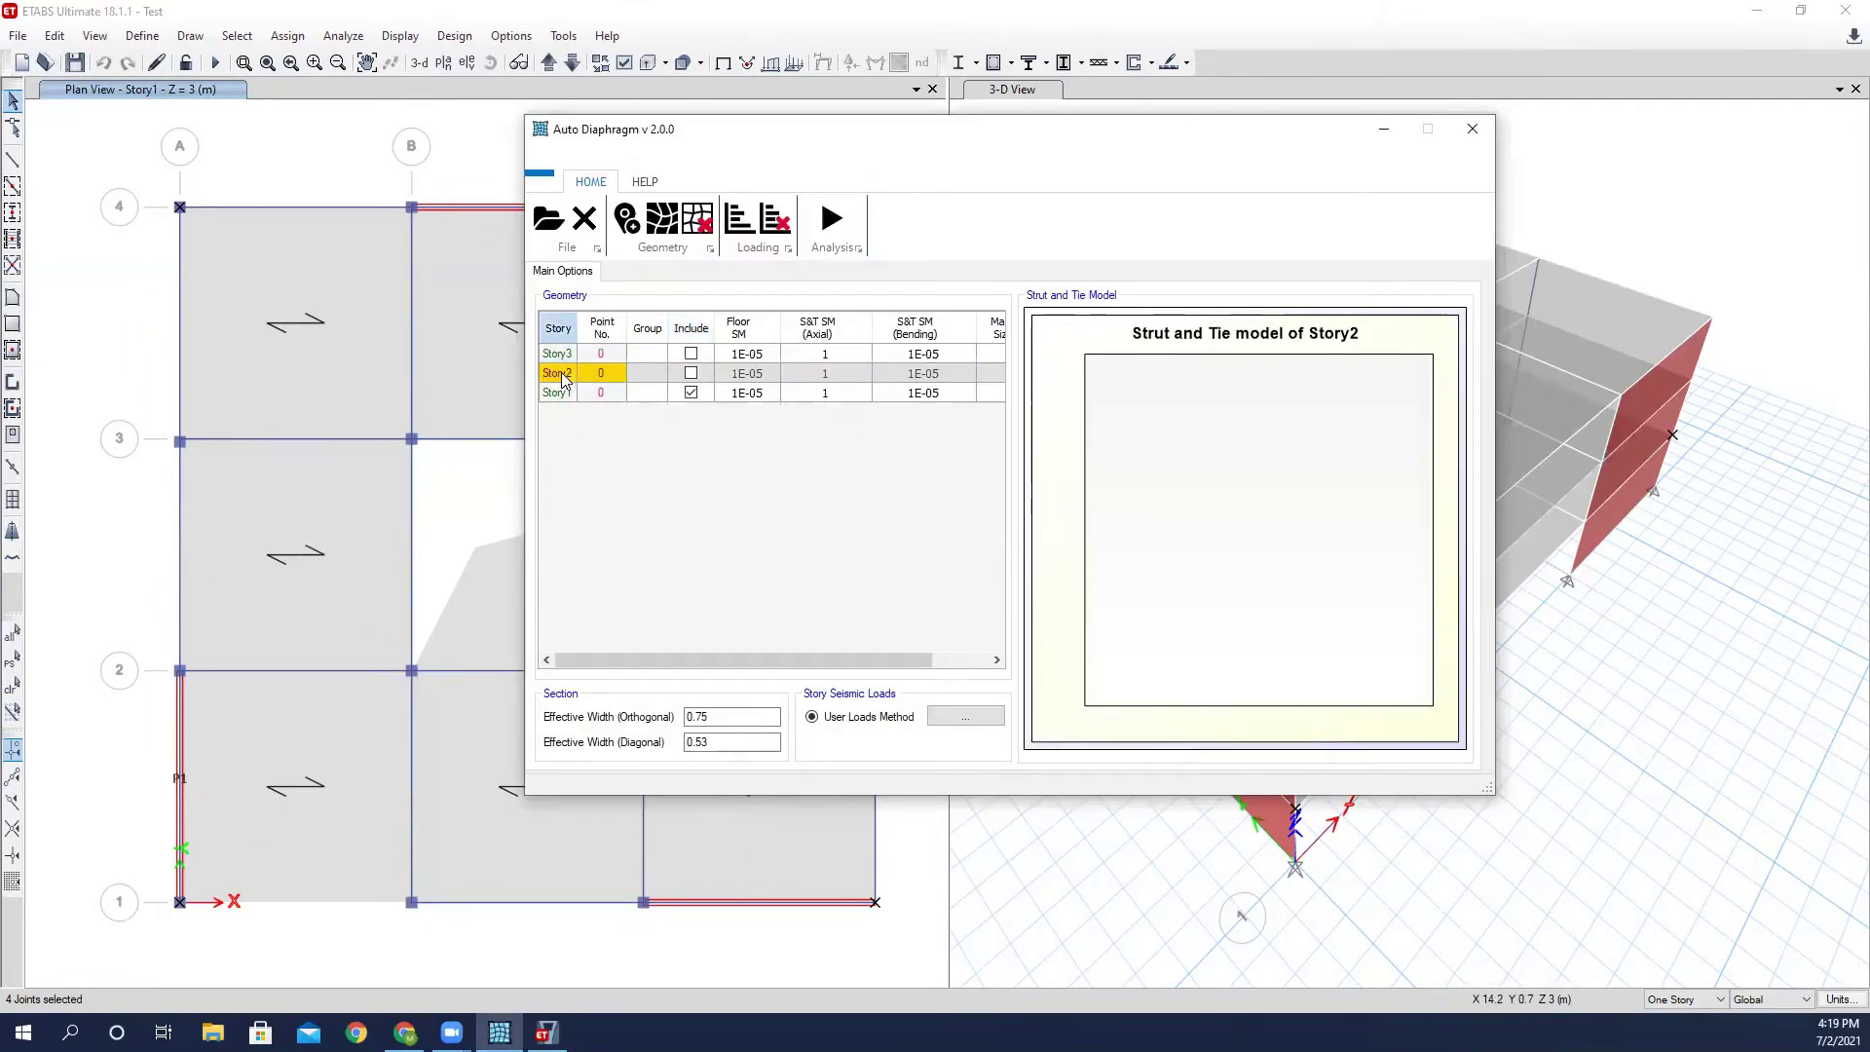
{"action": "double_click", "coordinate": [763, 356]}
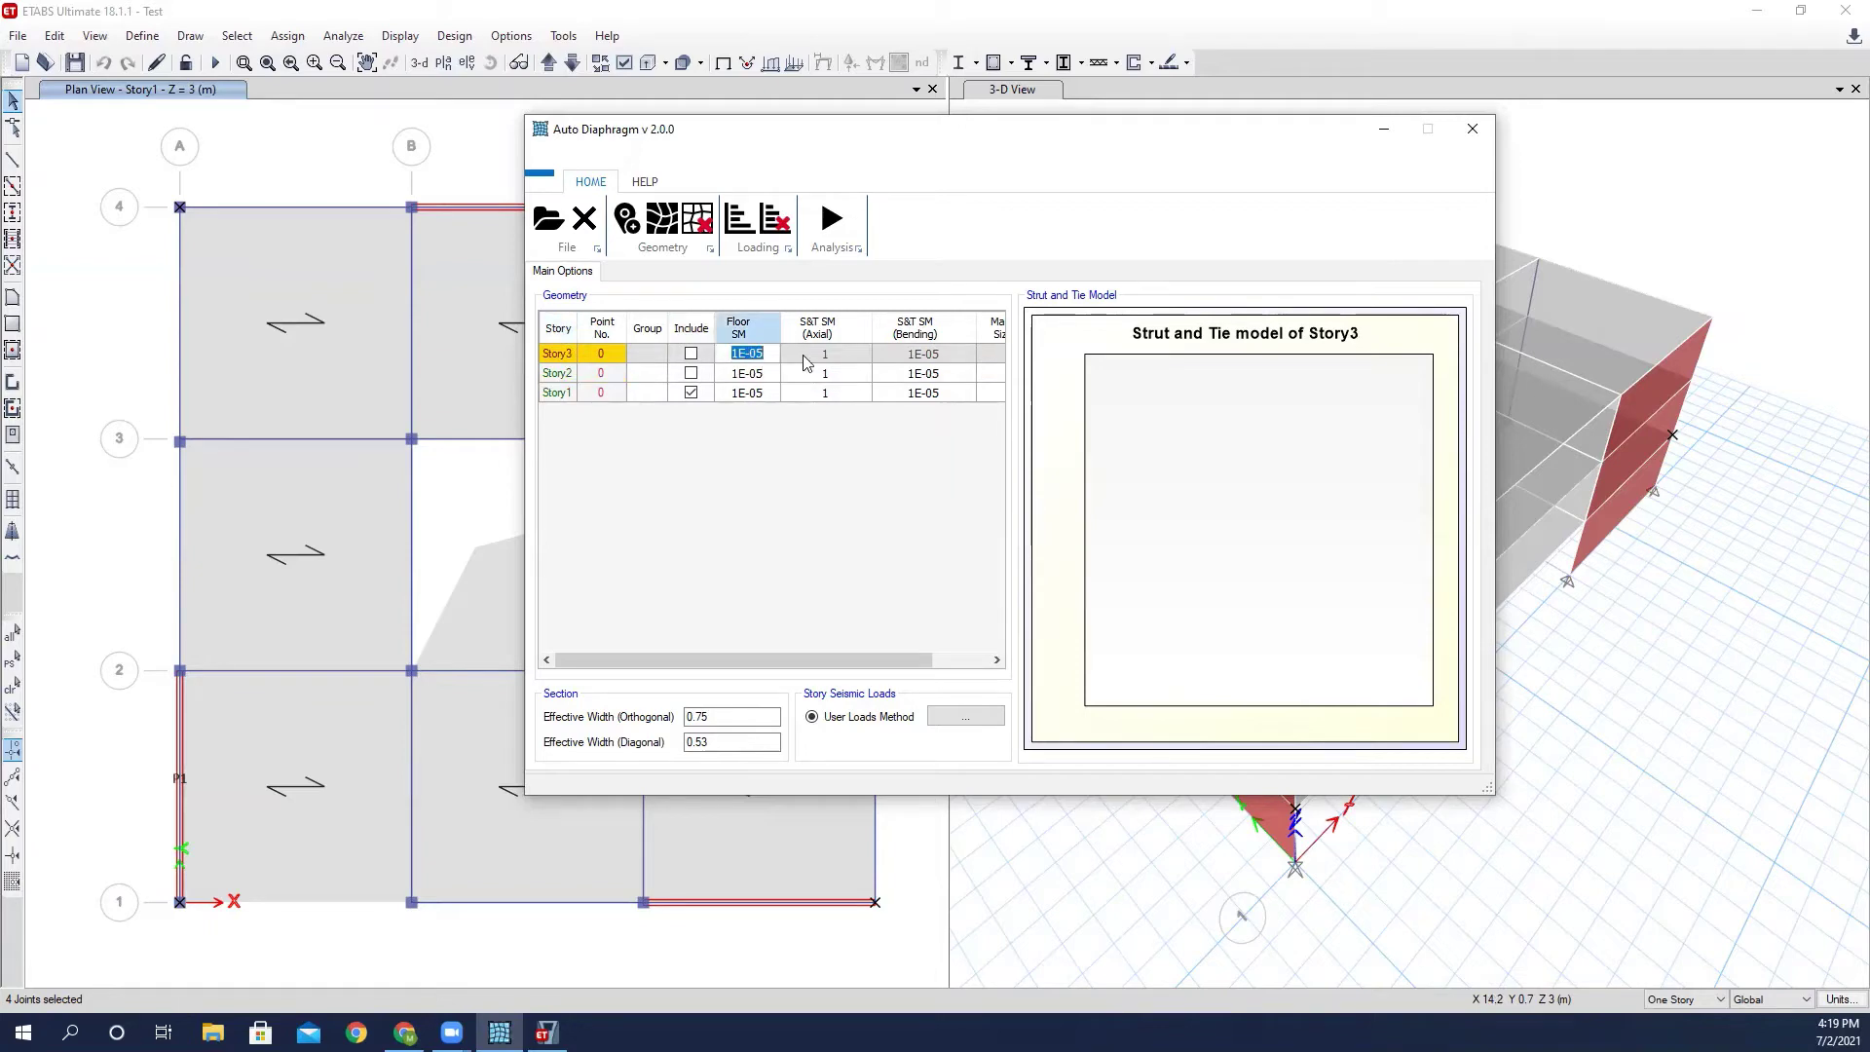
{"action": "type", "text": "1000"}
{"action": "key", "text": "Return"}
{"action": "type", "text": "100"}
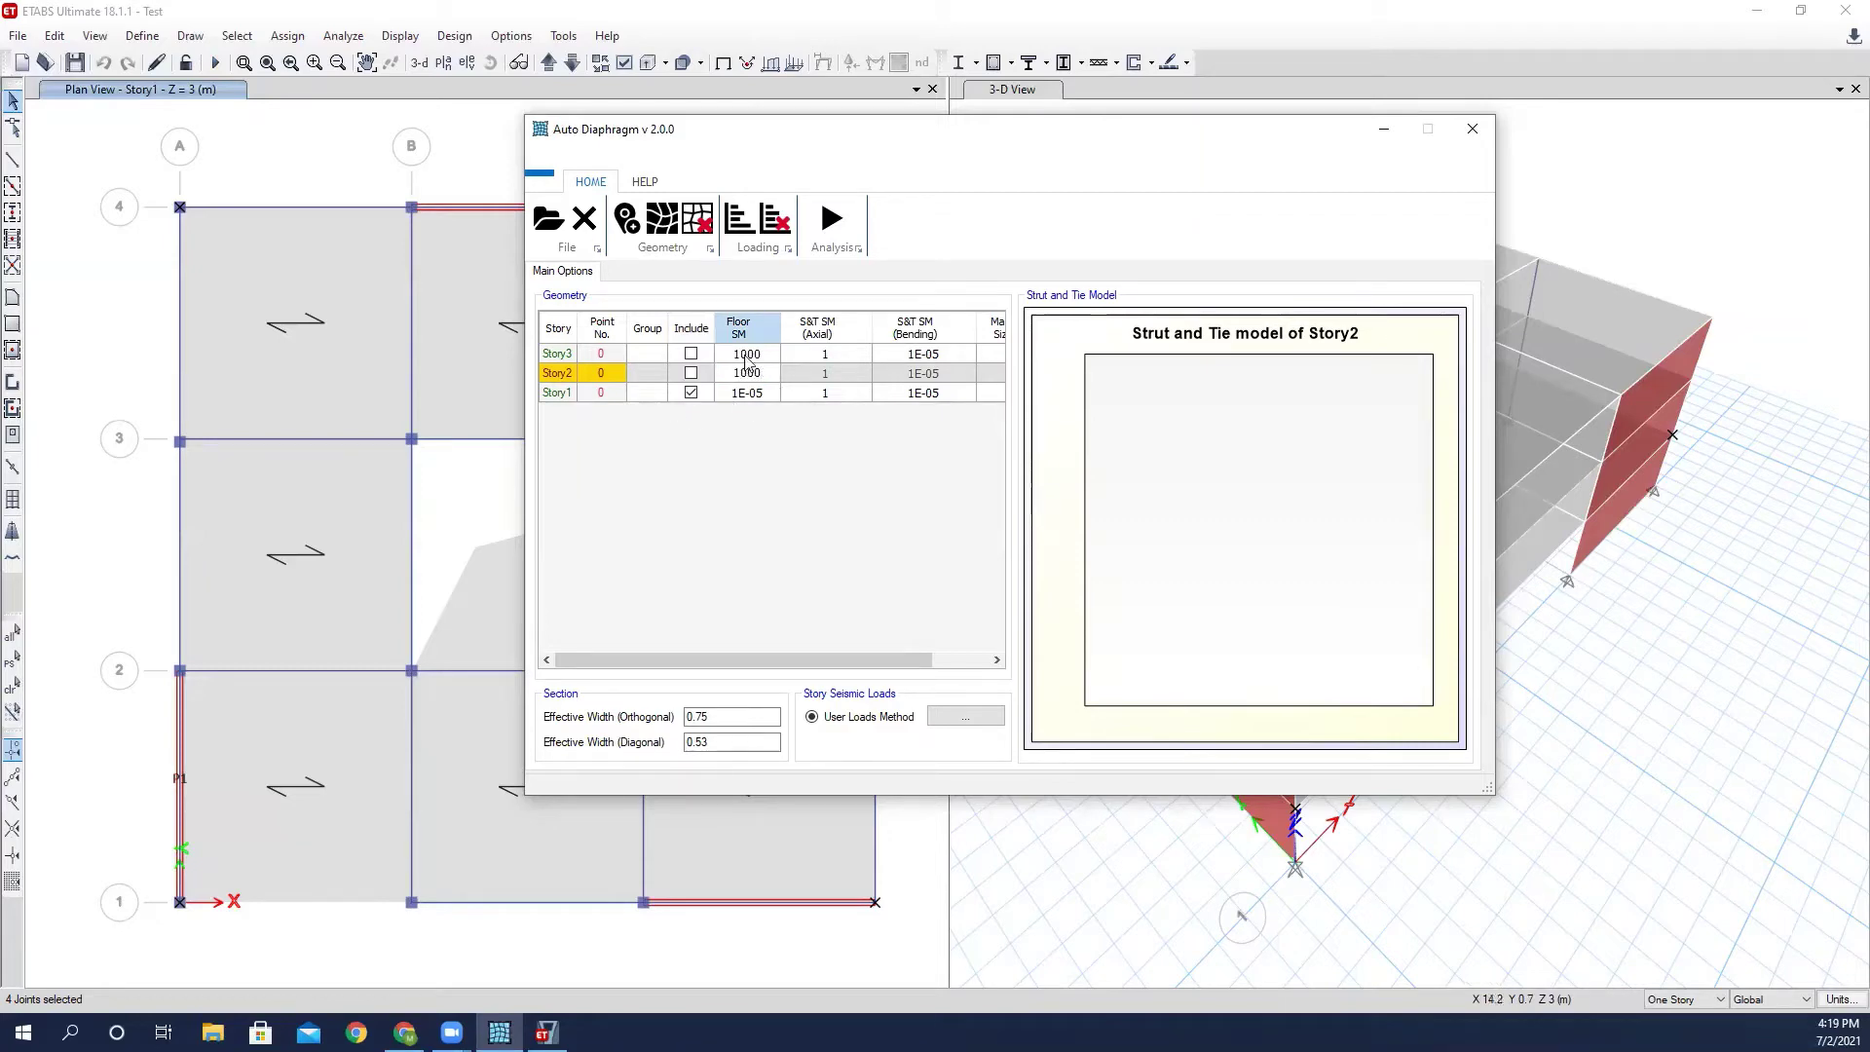
{"action": "left_click", "coordinate": [838, 355]}
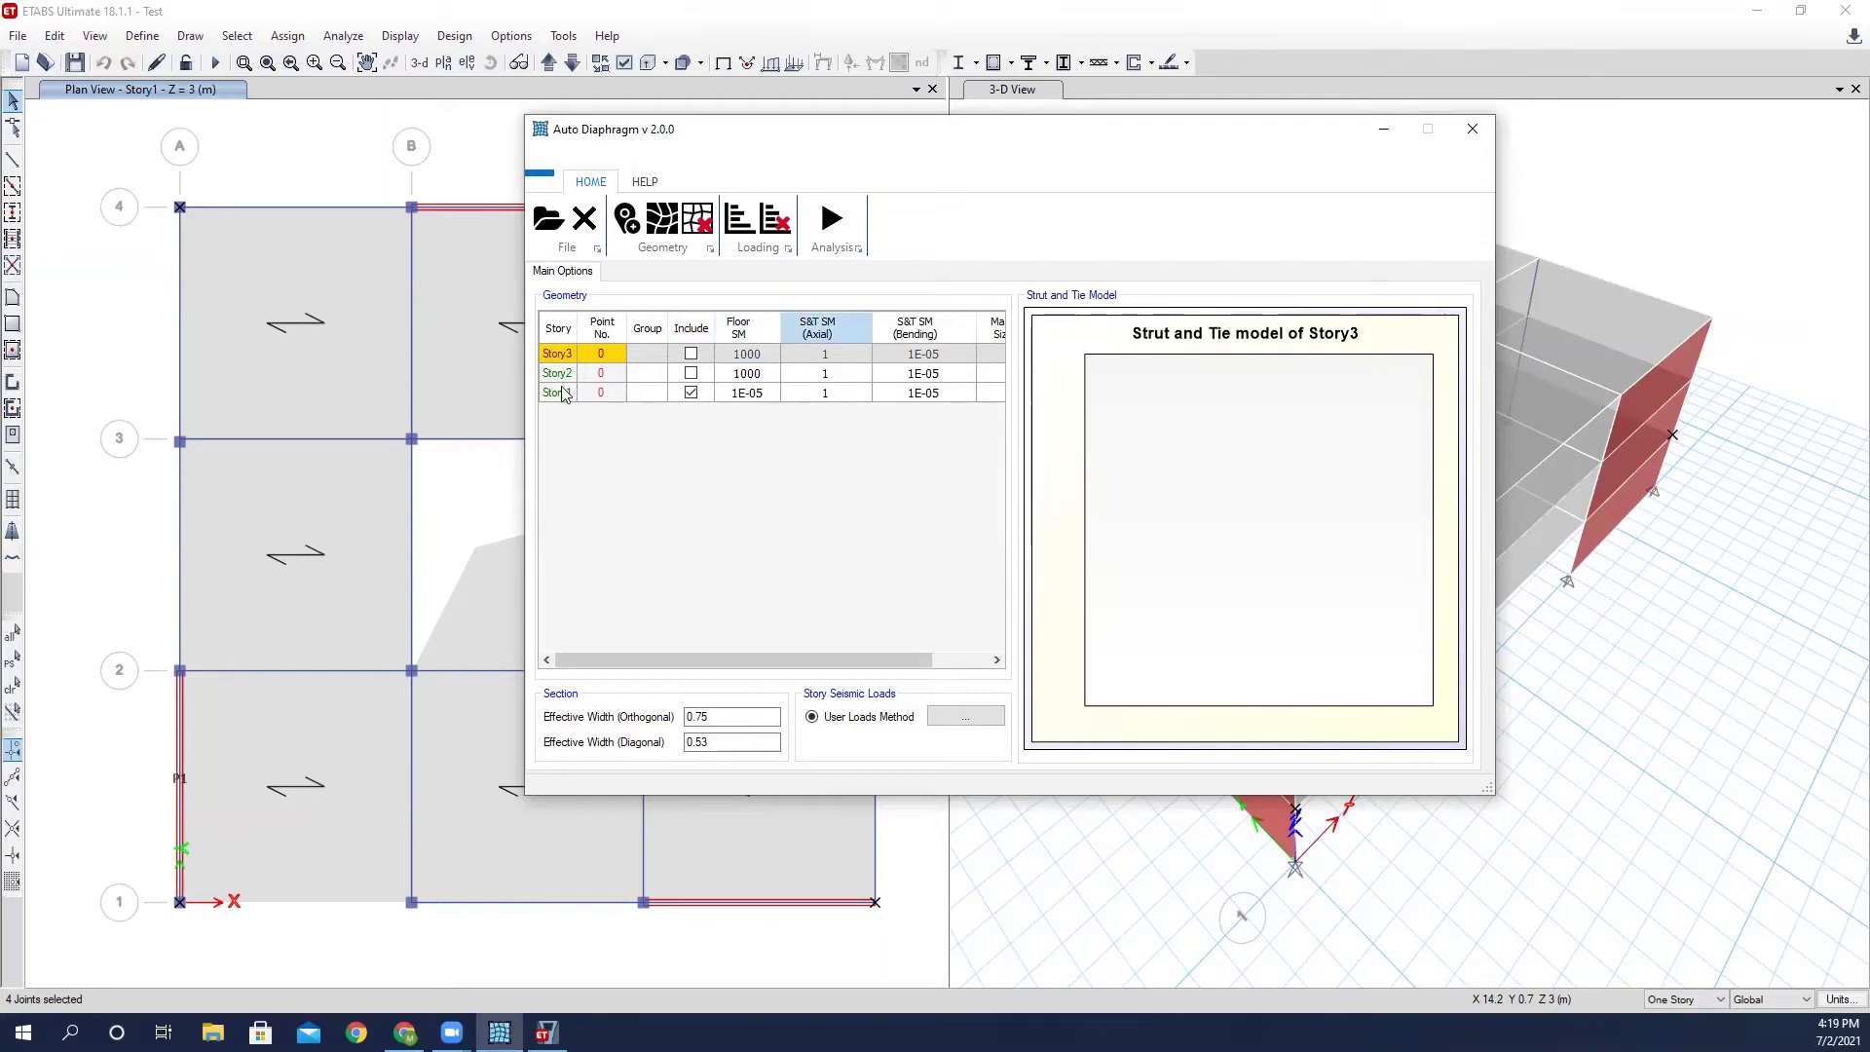
Review the floor and strut-and-tie axial stiffness modifiers of Story3, Story2 and Story1 in the geometry table.
{"action": "left_click_drag", "start_coordinate": [996, 133], "coordinate": [963, 140]}
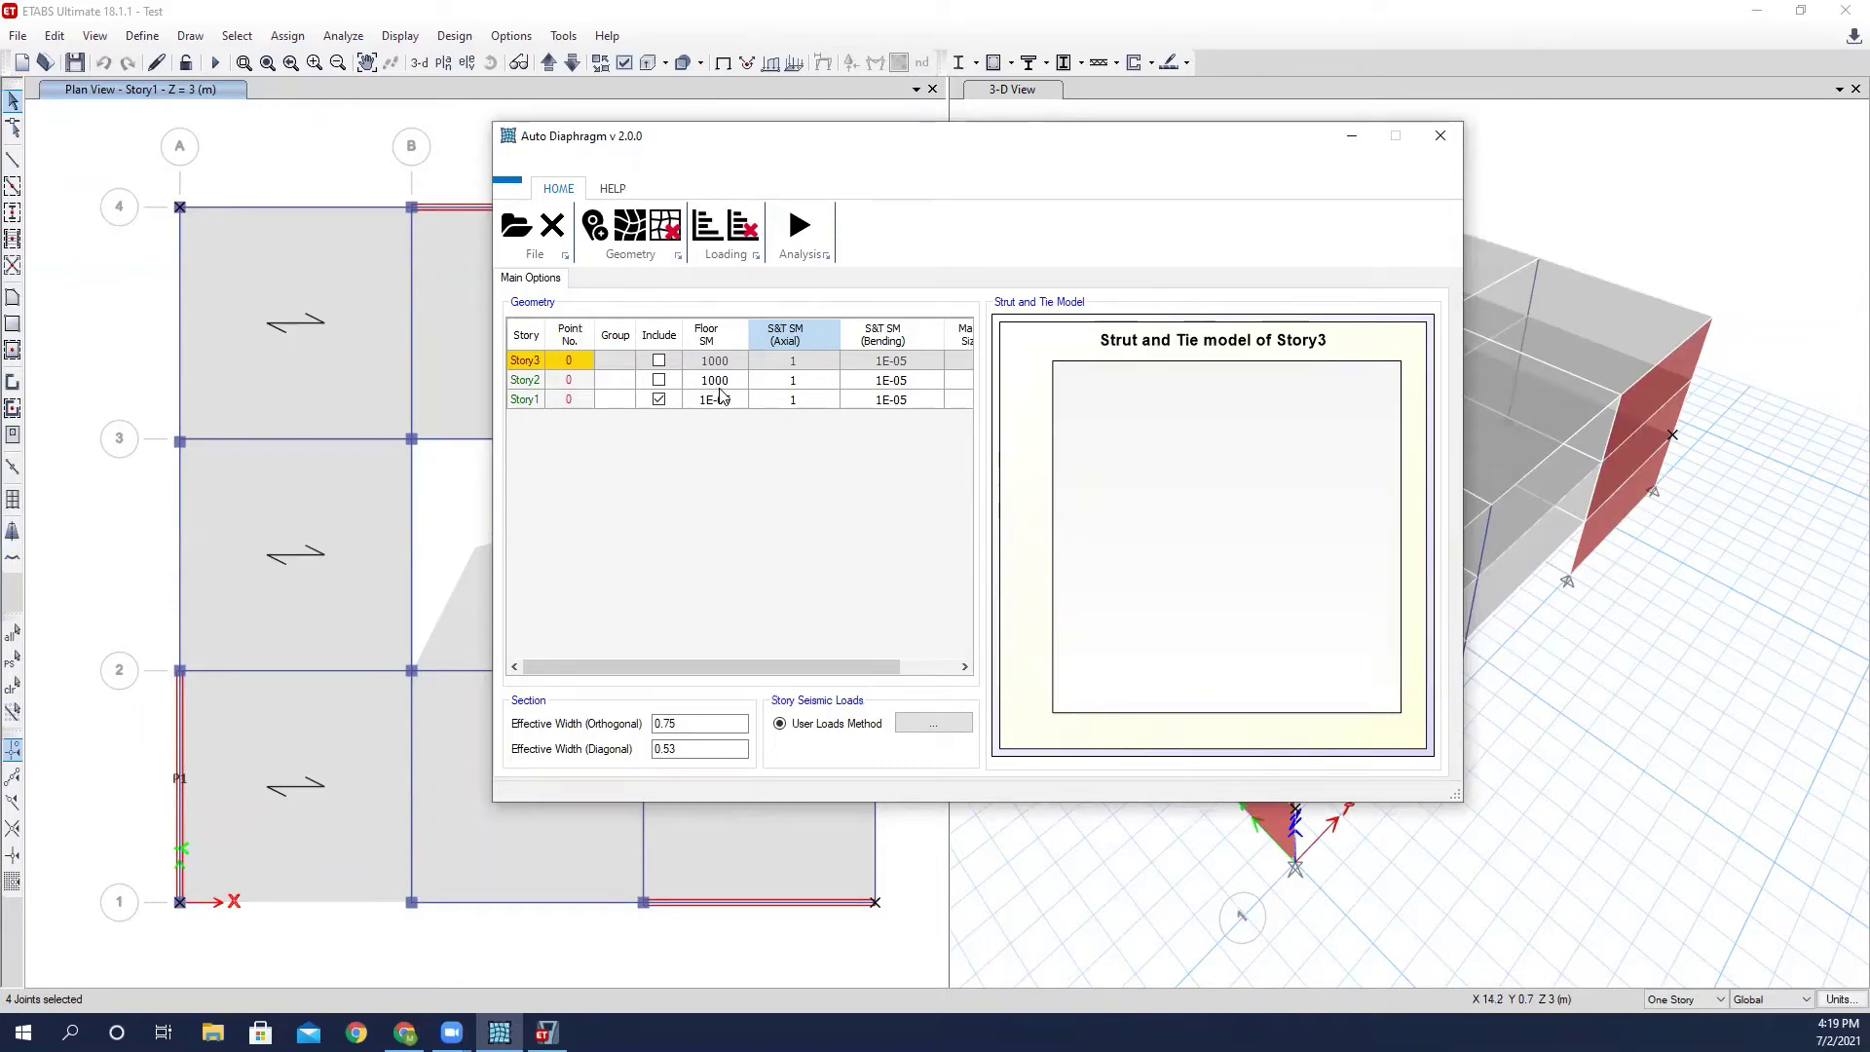
{"action": "left_click", "coordinate": [740, 386]}
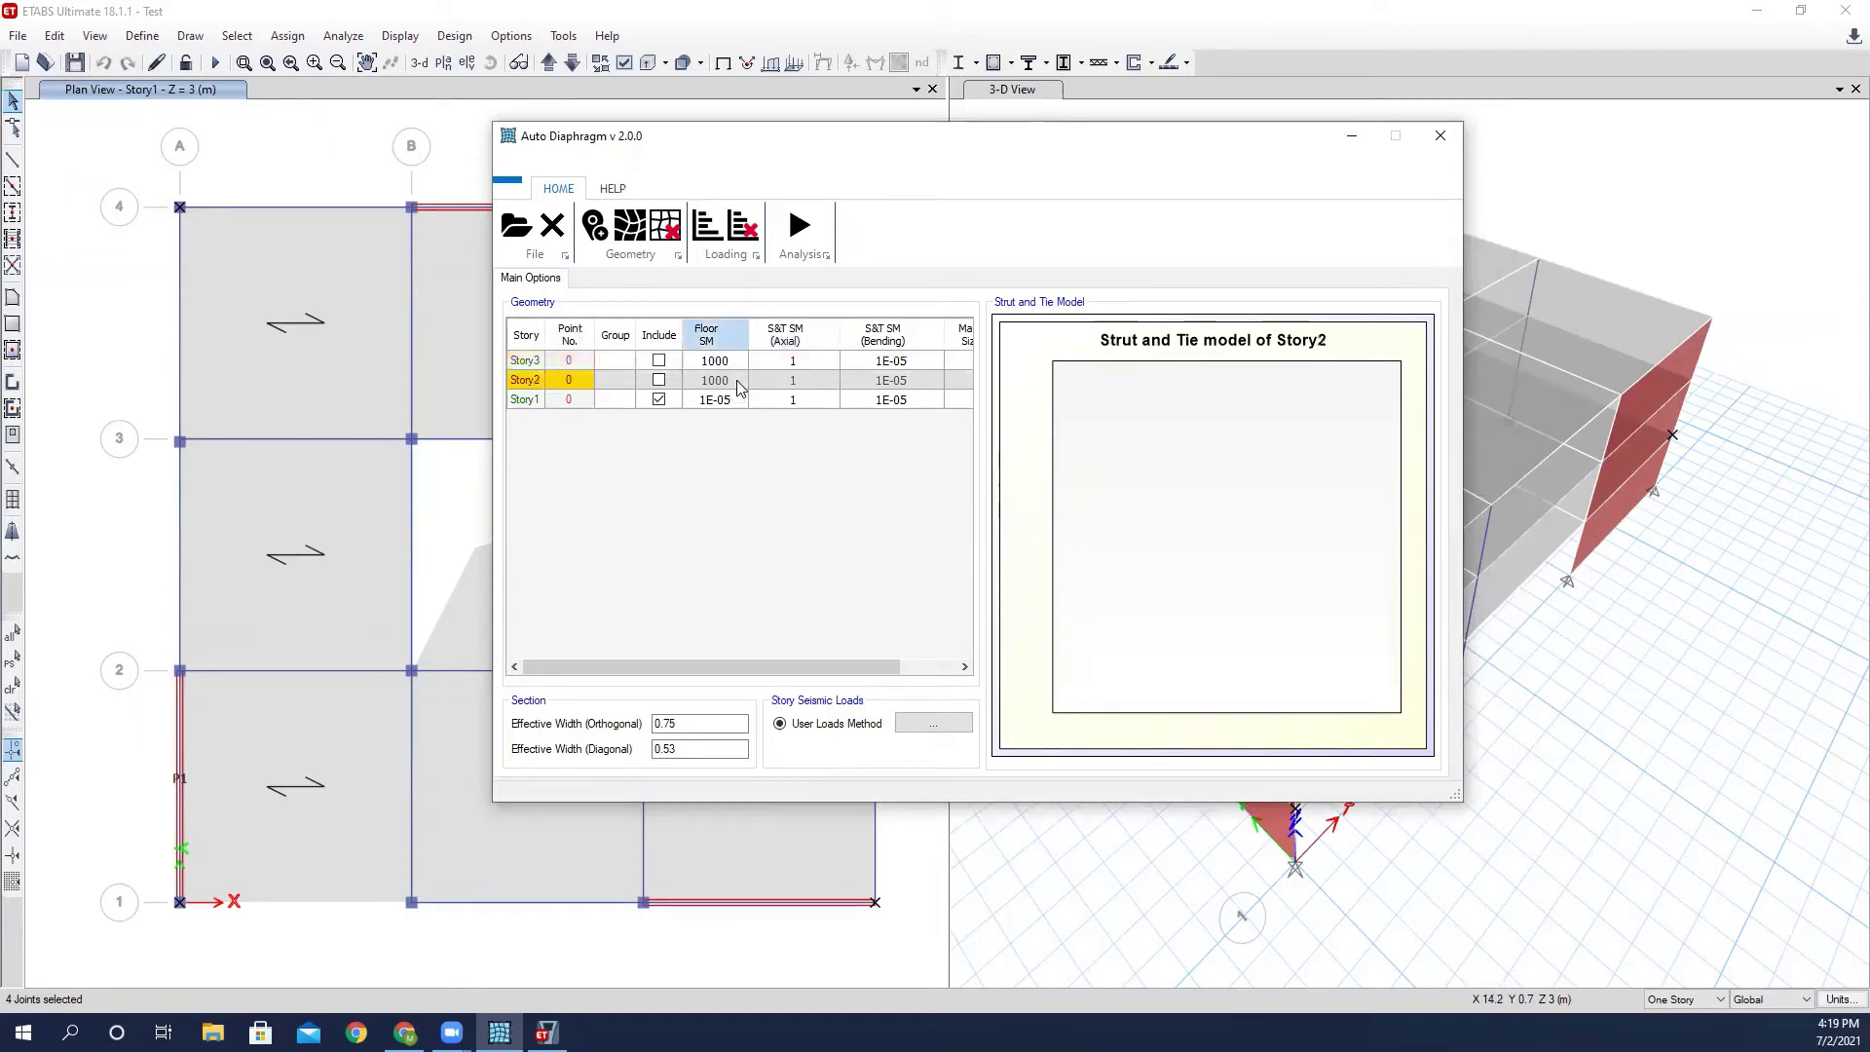
{"action": "left_click_drag", "start_coordinate": [1064, 146], "coordinate": [898, 138]}
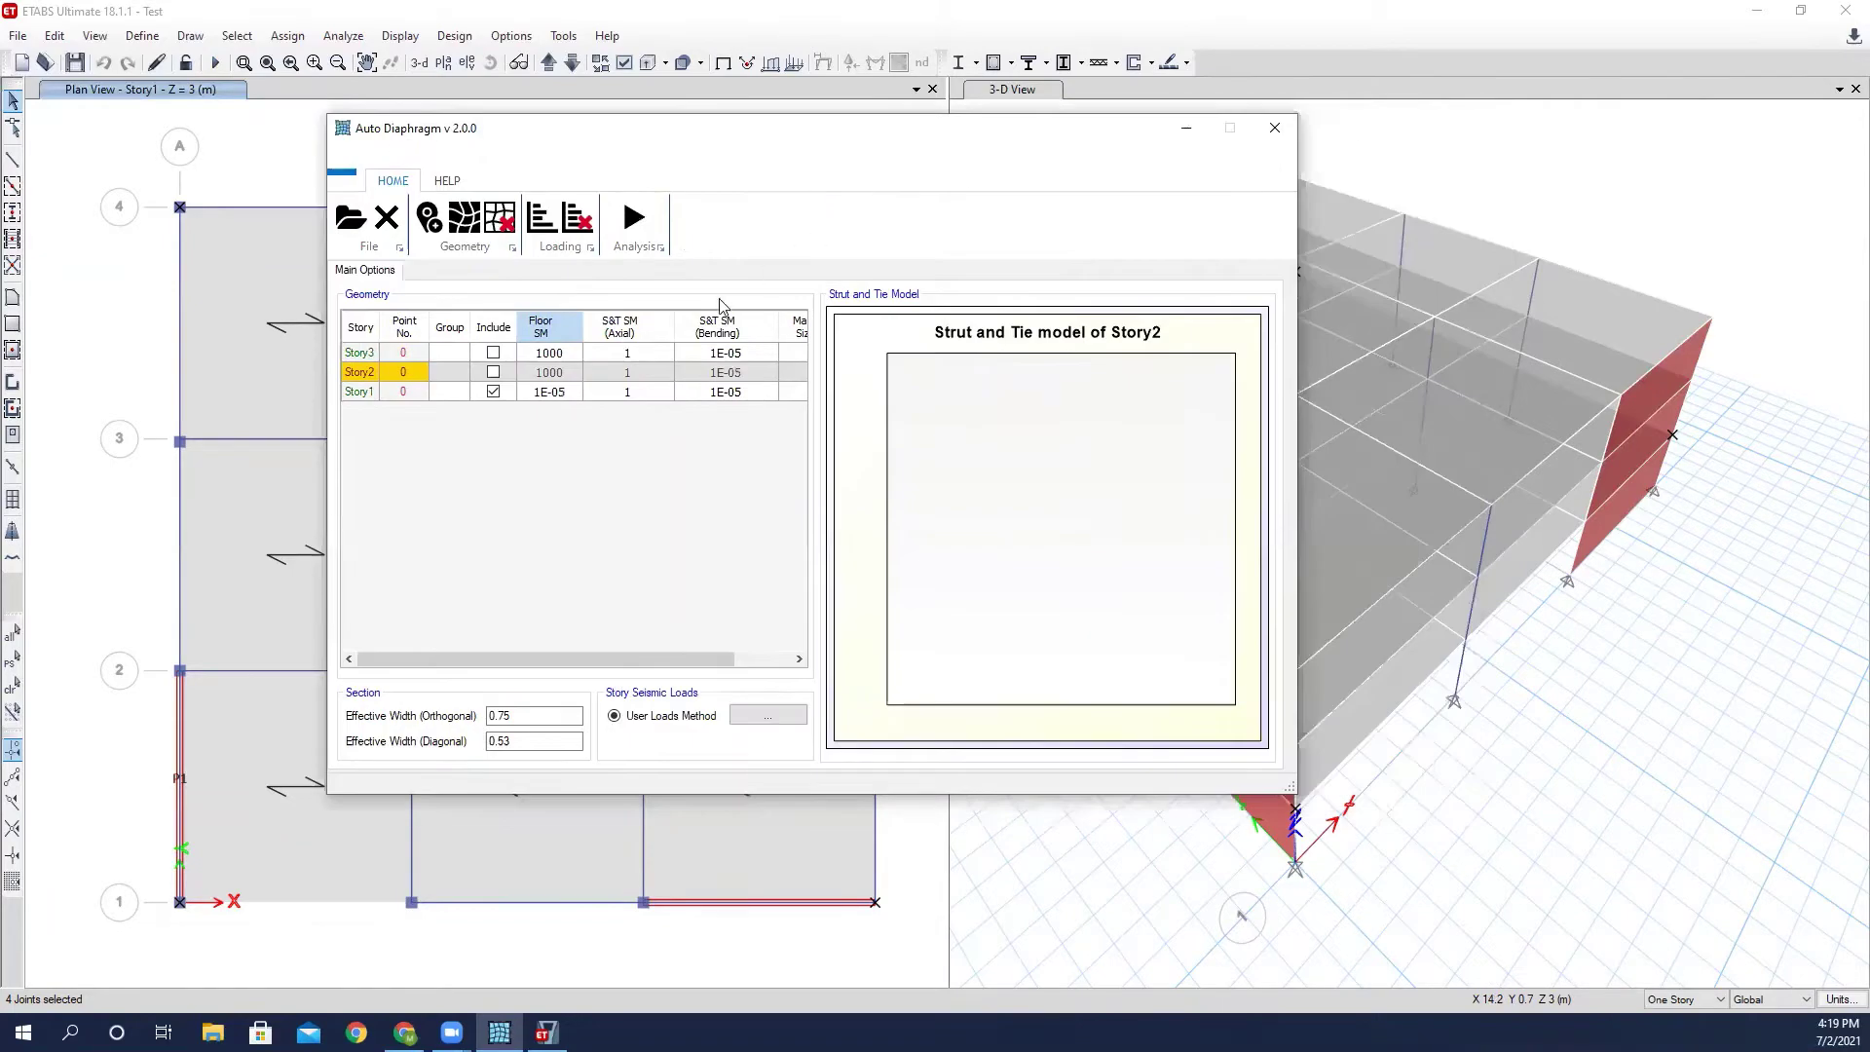
{"action": "left_click", "coordinate": [628, 356]}
{"action": "left_click", "coordinate": [631, 375]}
{"action": "left_click", "coordinate": [640, 356]}
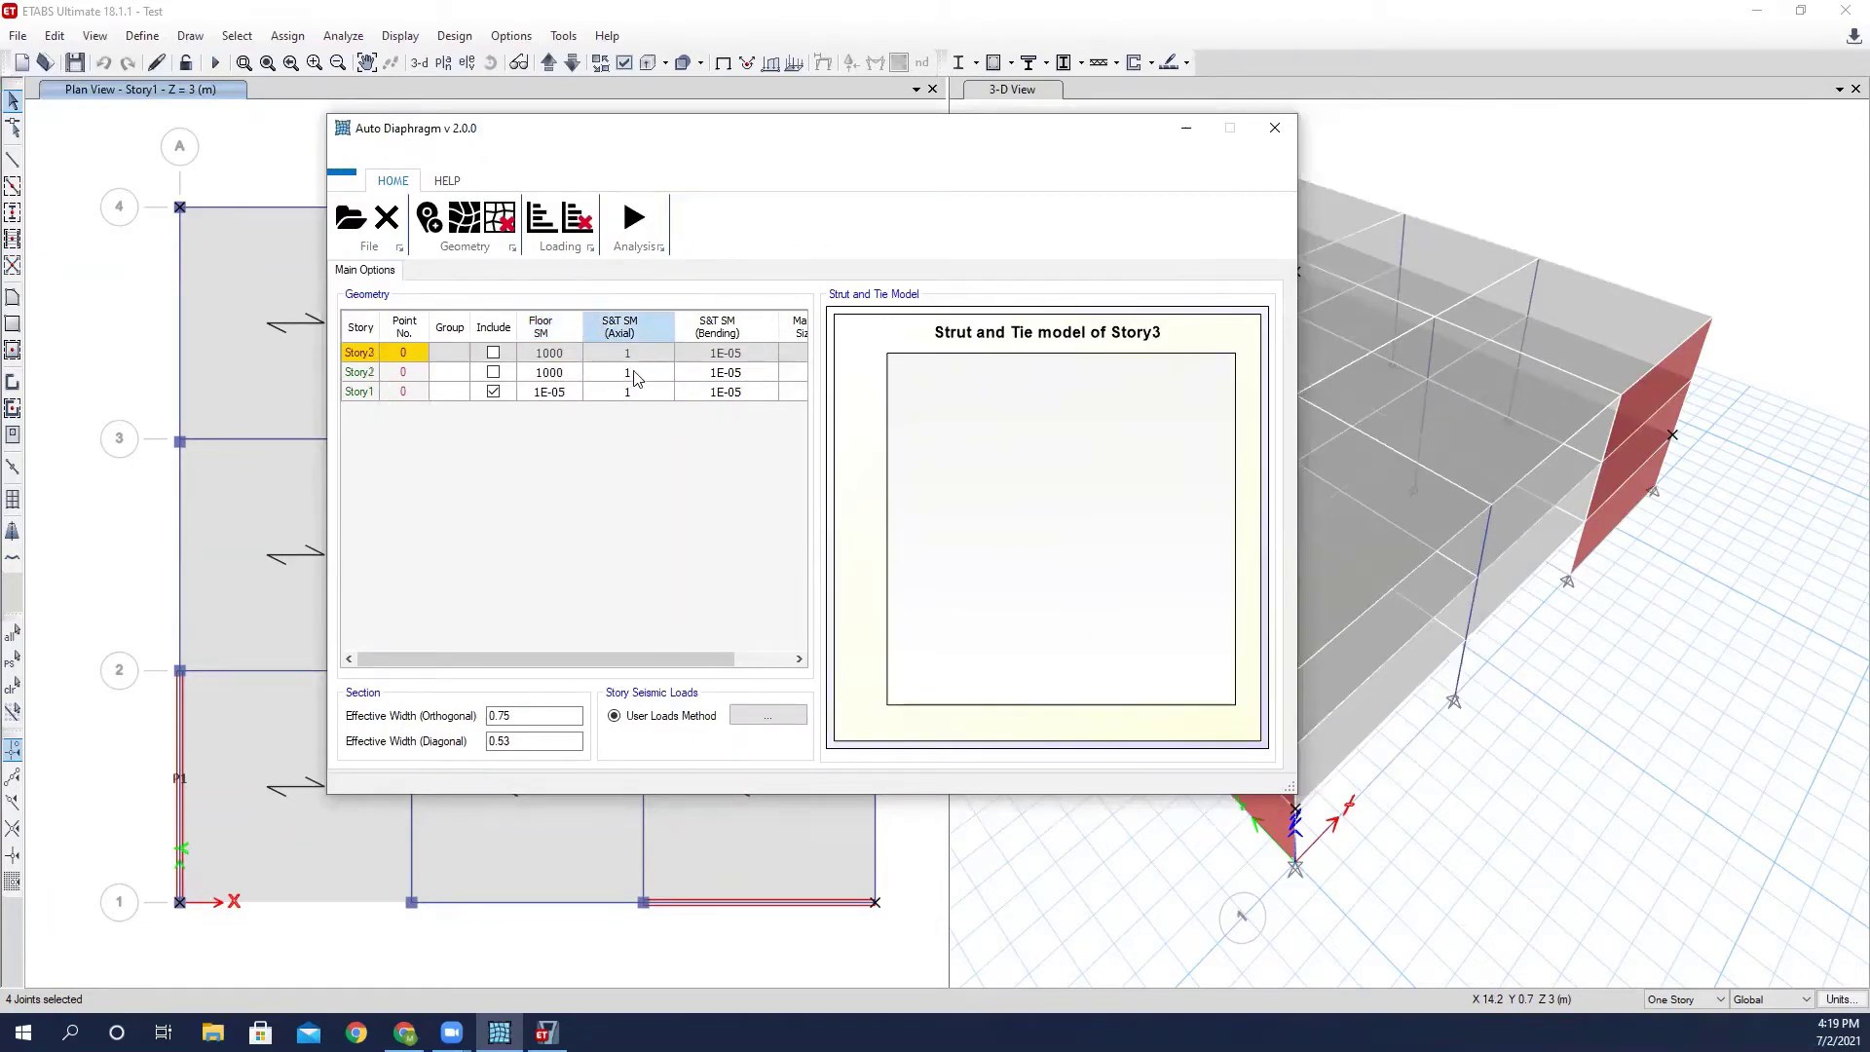
{"action": "left_click", "coordinate": [639, 374]}
{"action": "left_click", "coordinate": [638, 355]}
{"action": "left_click", "coordinate": [538, 393]}
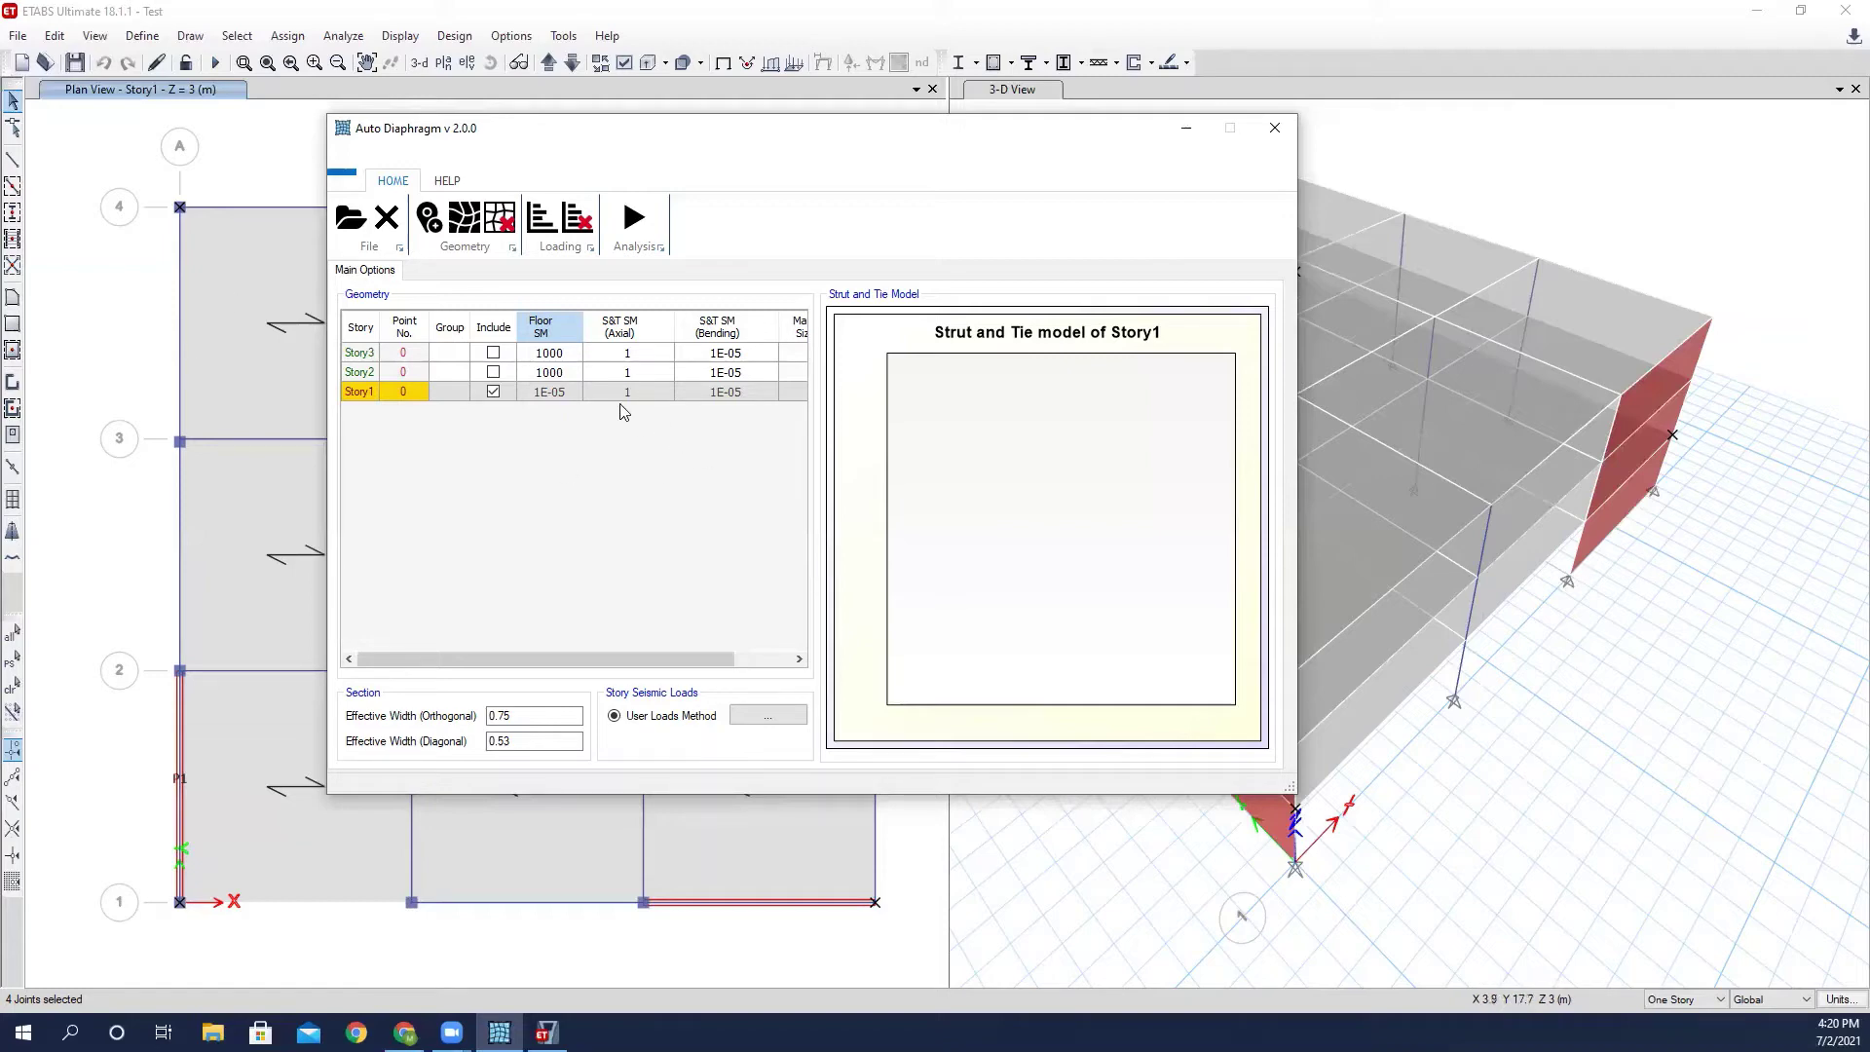
Switch to ETABS to examine the Story1 slab plan, then return to Auto Diaphragm.
{"action": "left_click", "coordinate": [278, 144]}
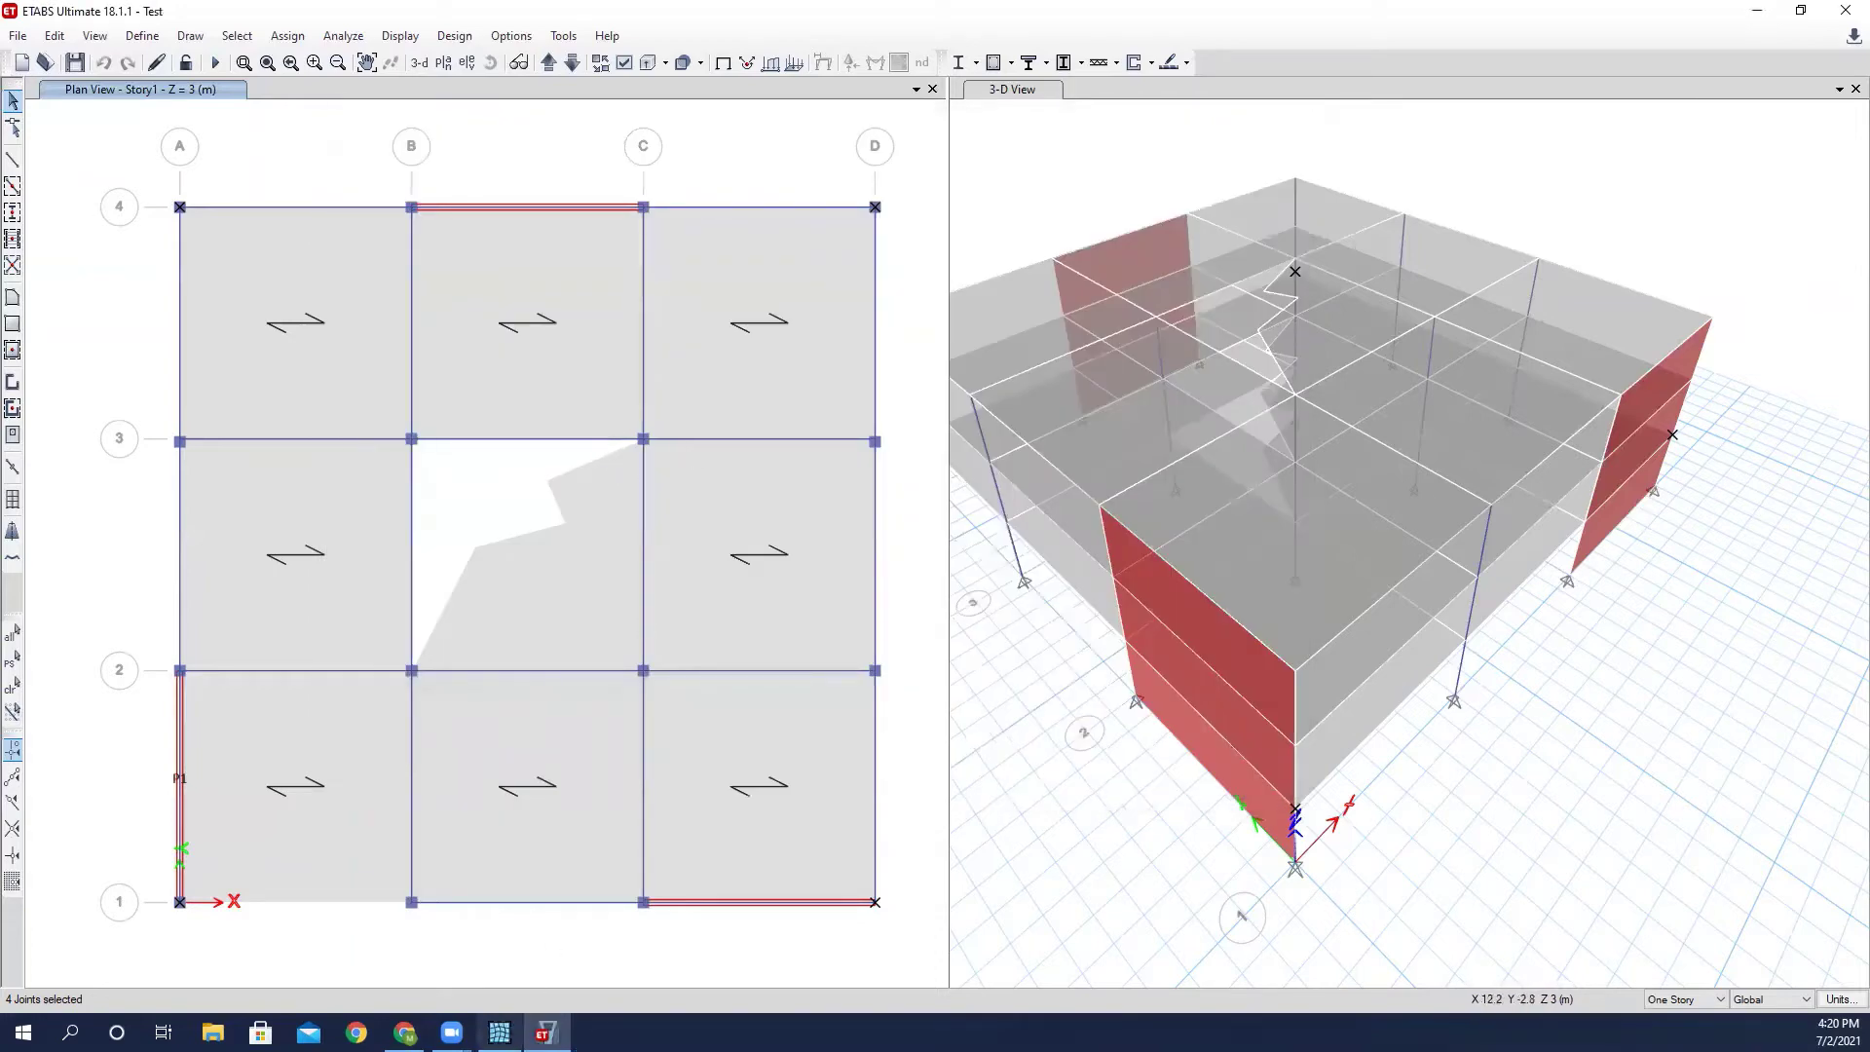
{"action": "left_click", "coordinate": [500, 1032]}
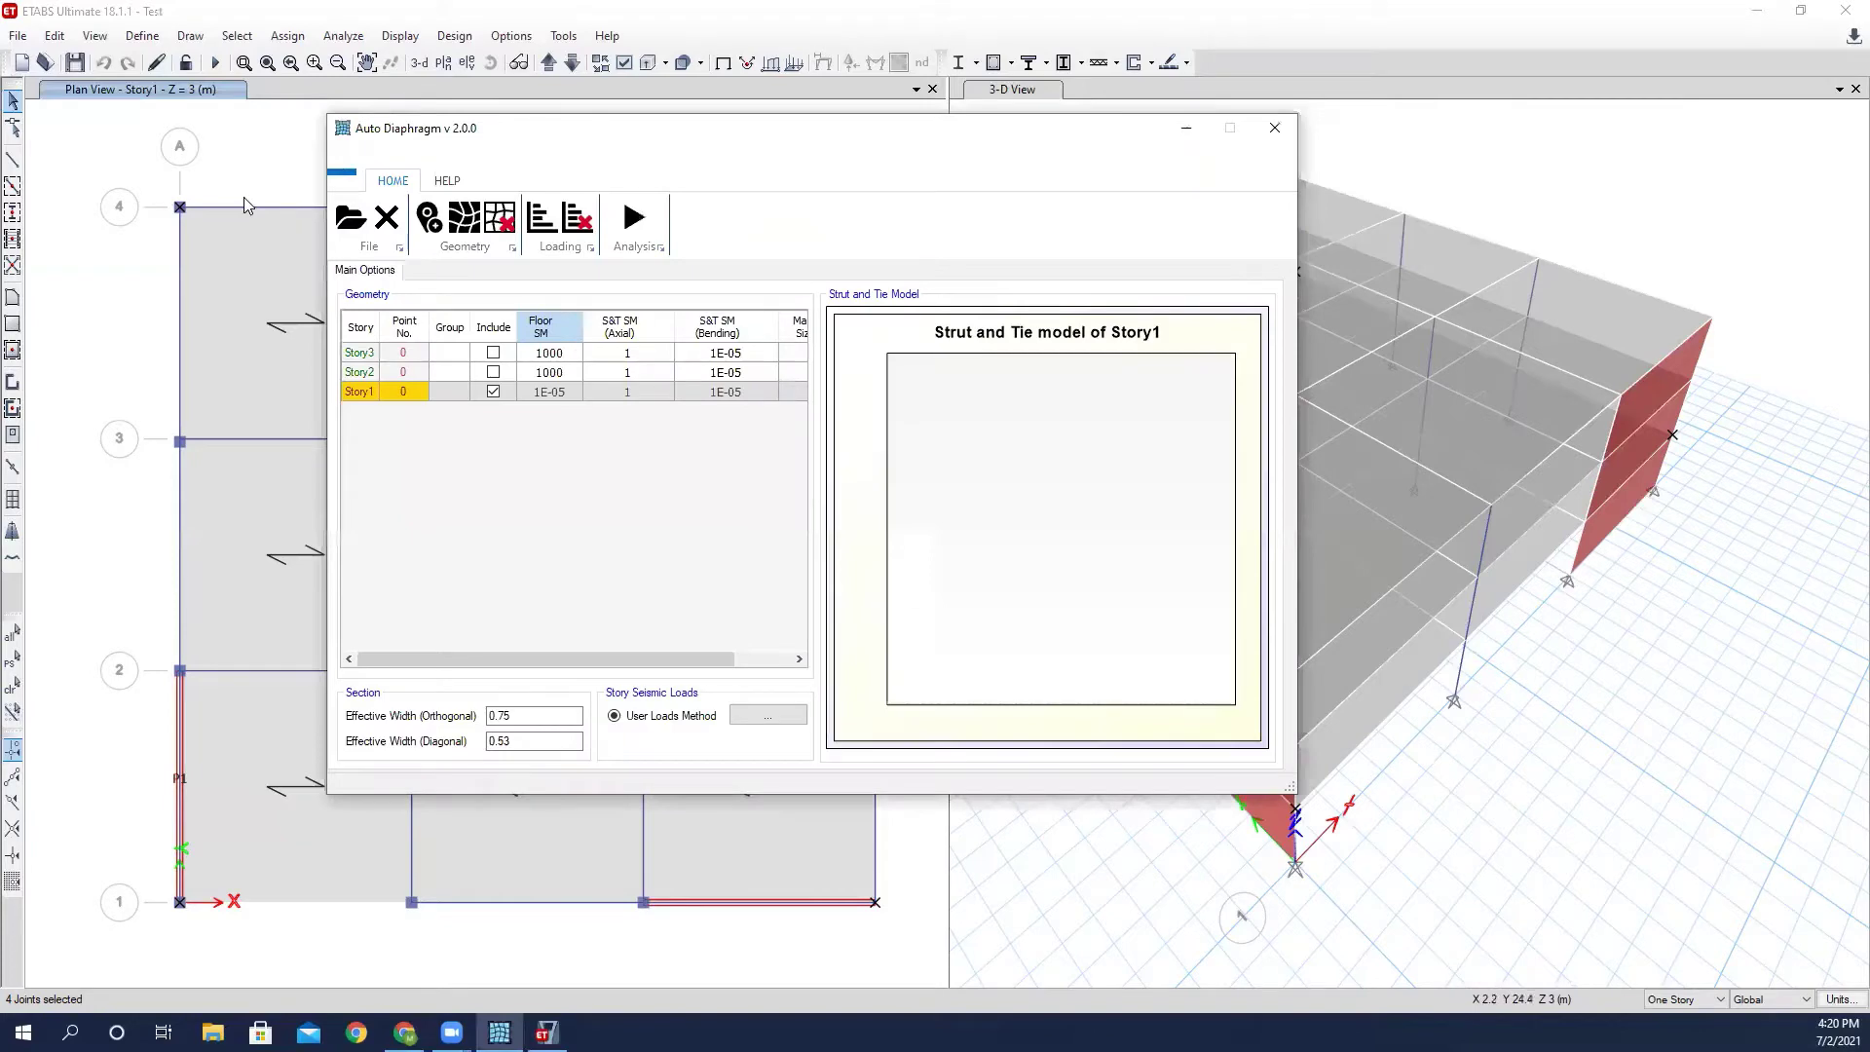
{"action": "left_click", "coordinate": [276, 180]}
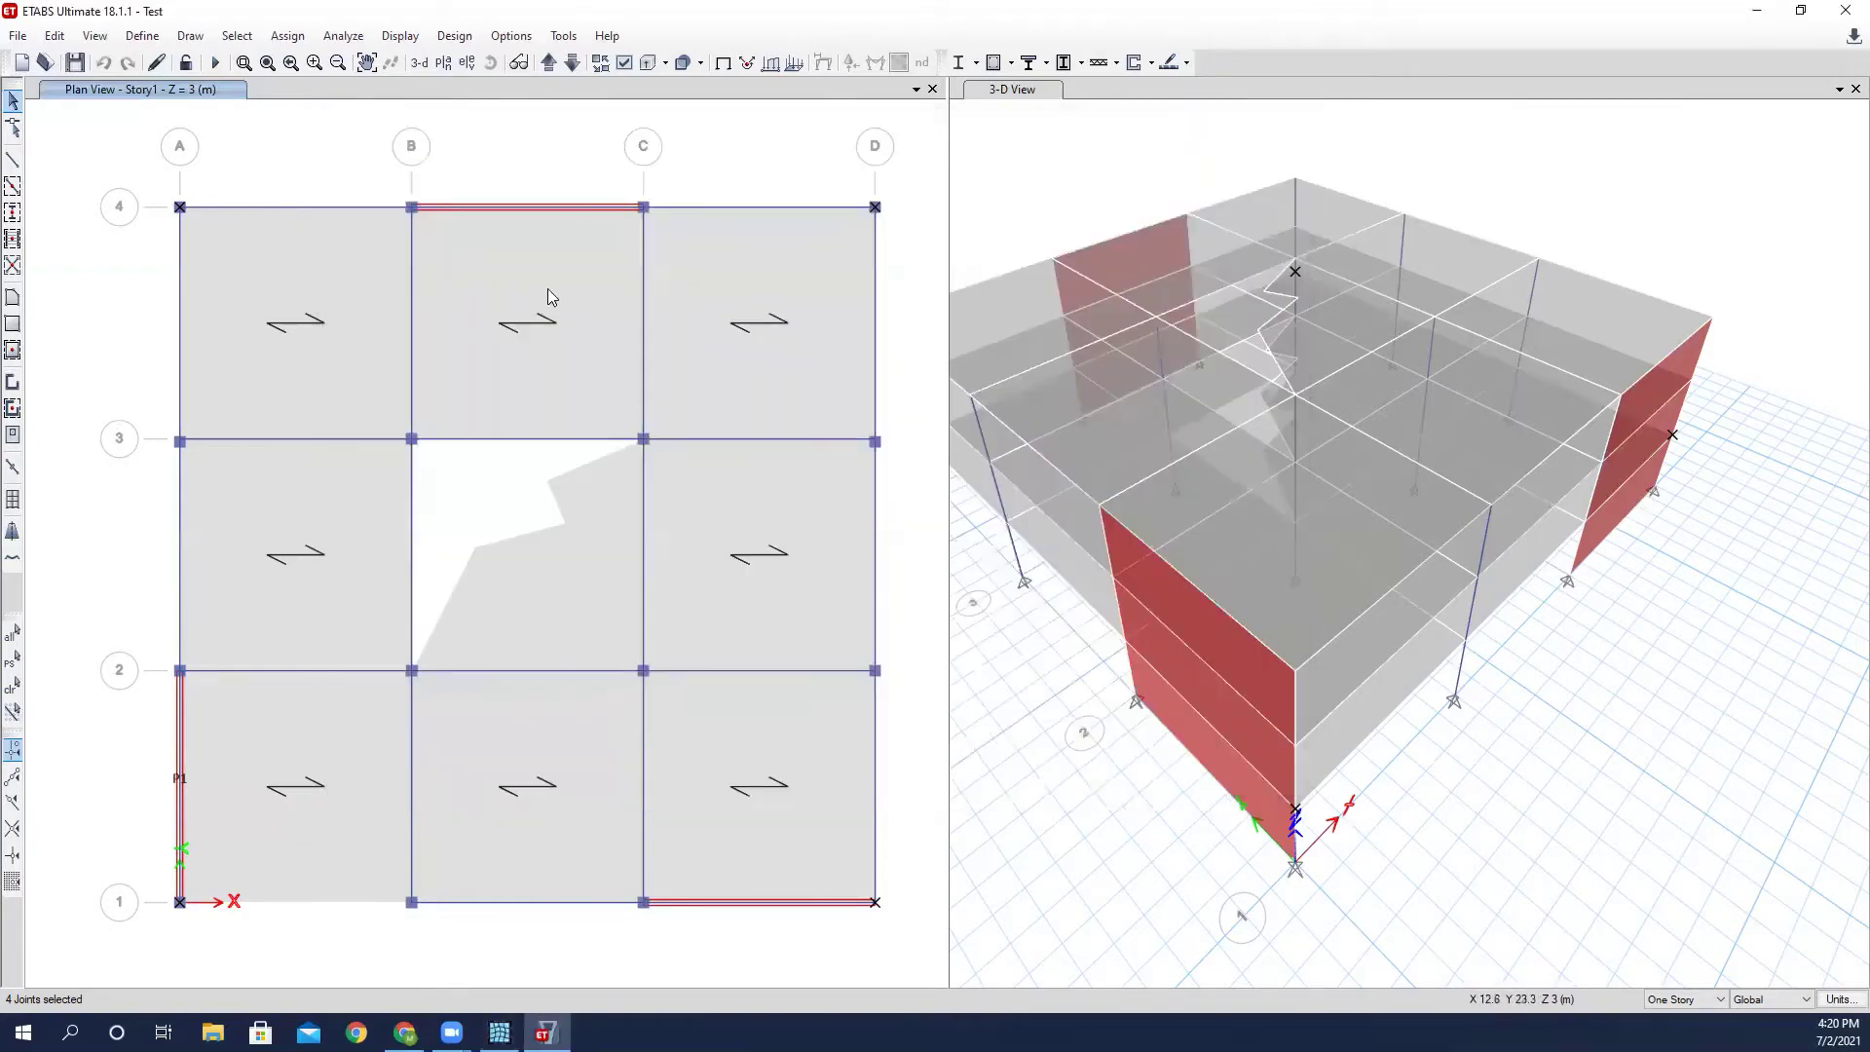
{"action": "left_click", "coordinate": [500, 1033]}
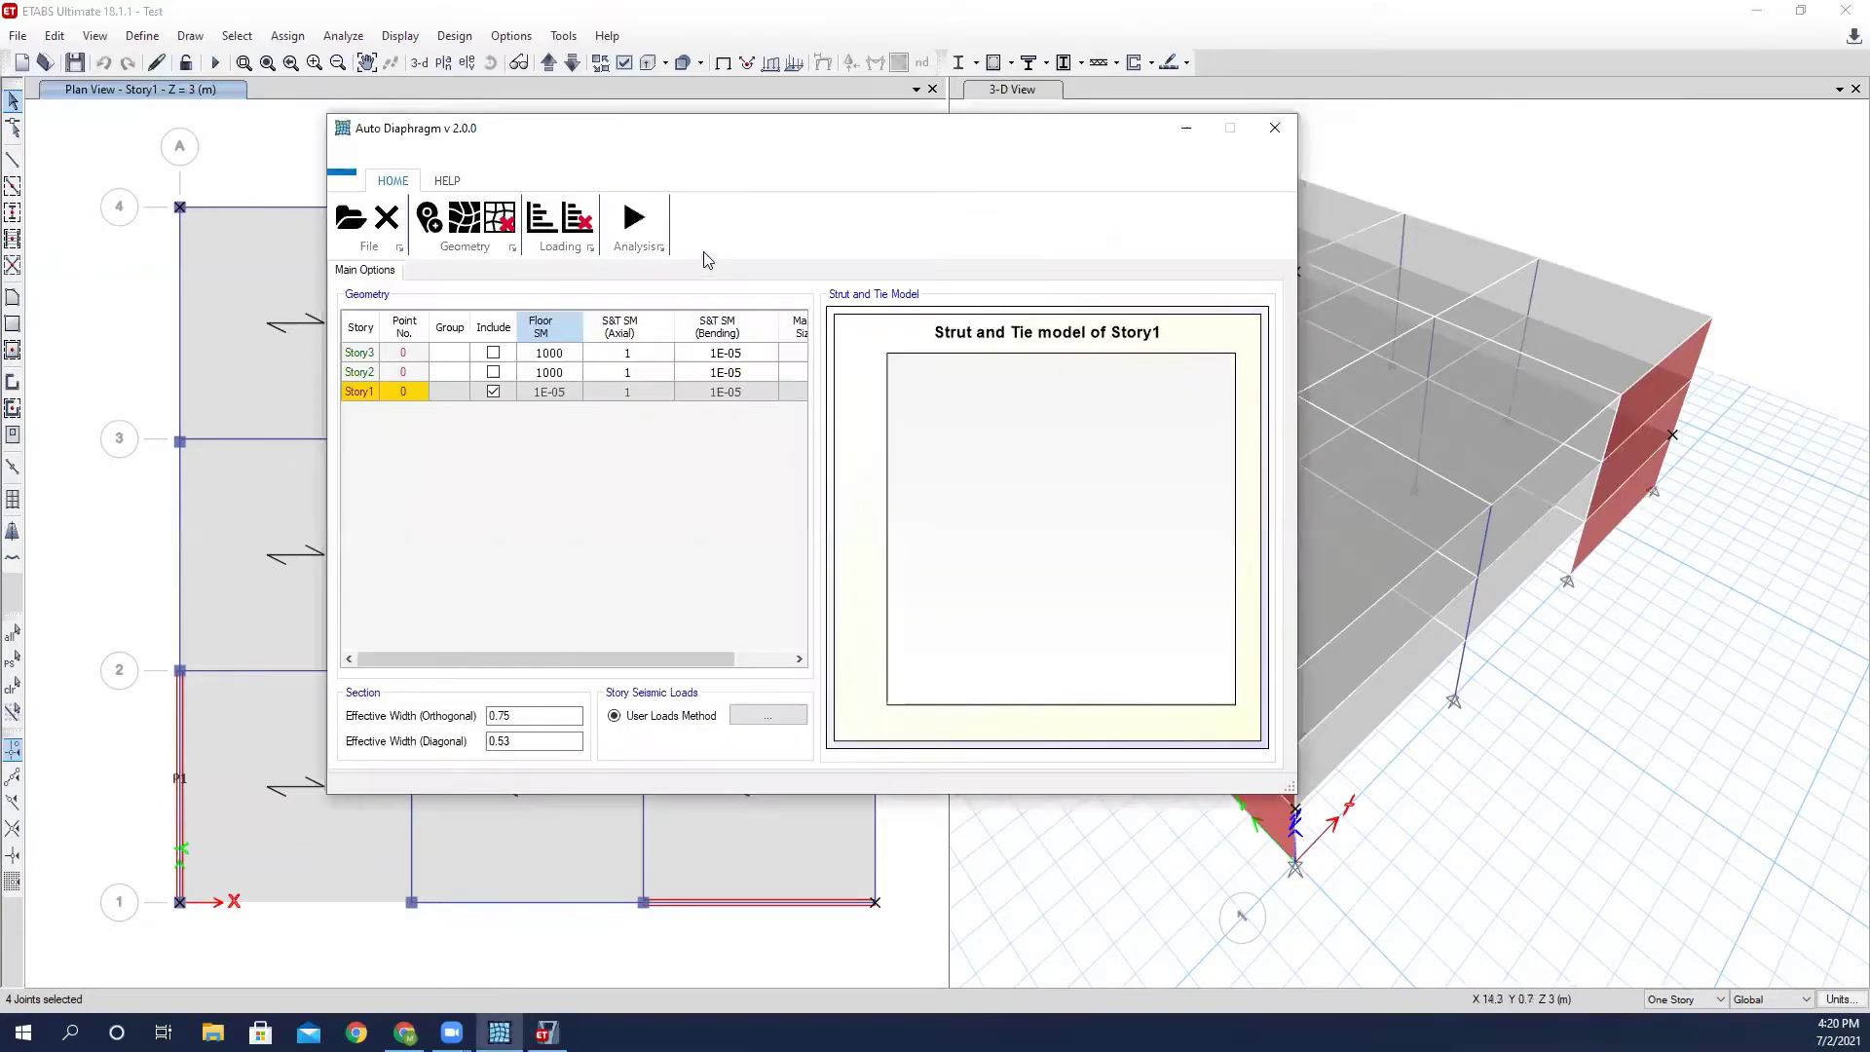
Set the strut-and-tie axial stiffness modifier (S&T SM Axial) of Story1 to 1000.
{"action": "left_click_drag", "start_coordinate": [709, 129], "coordinate": [953, 146]}
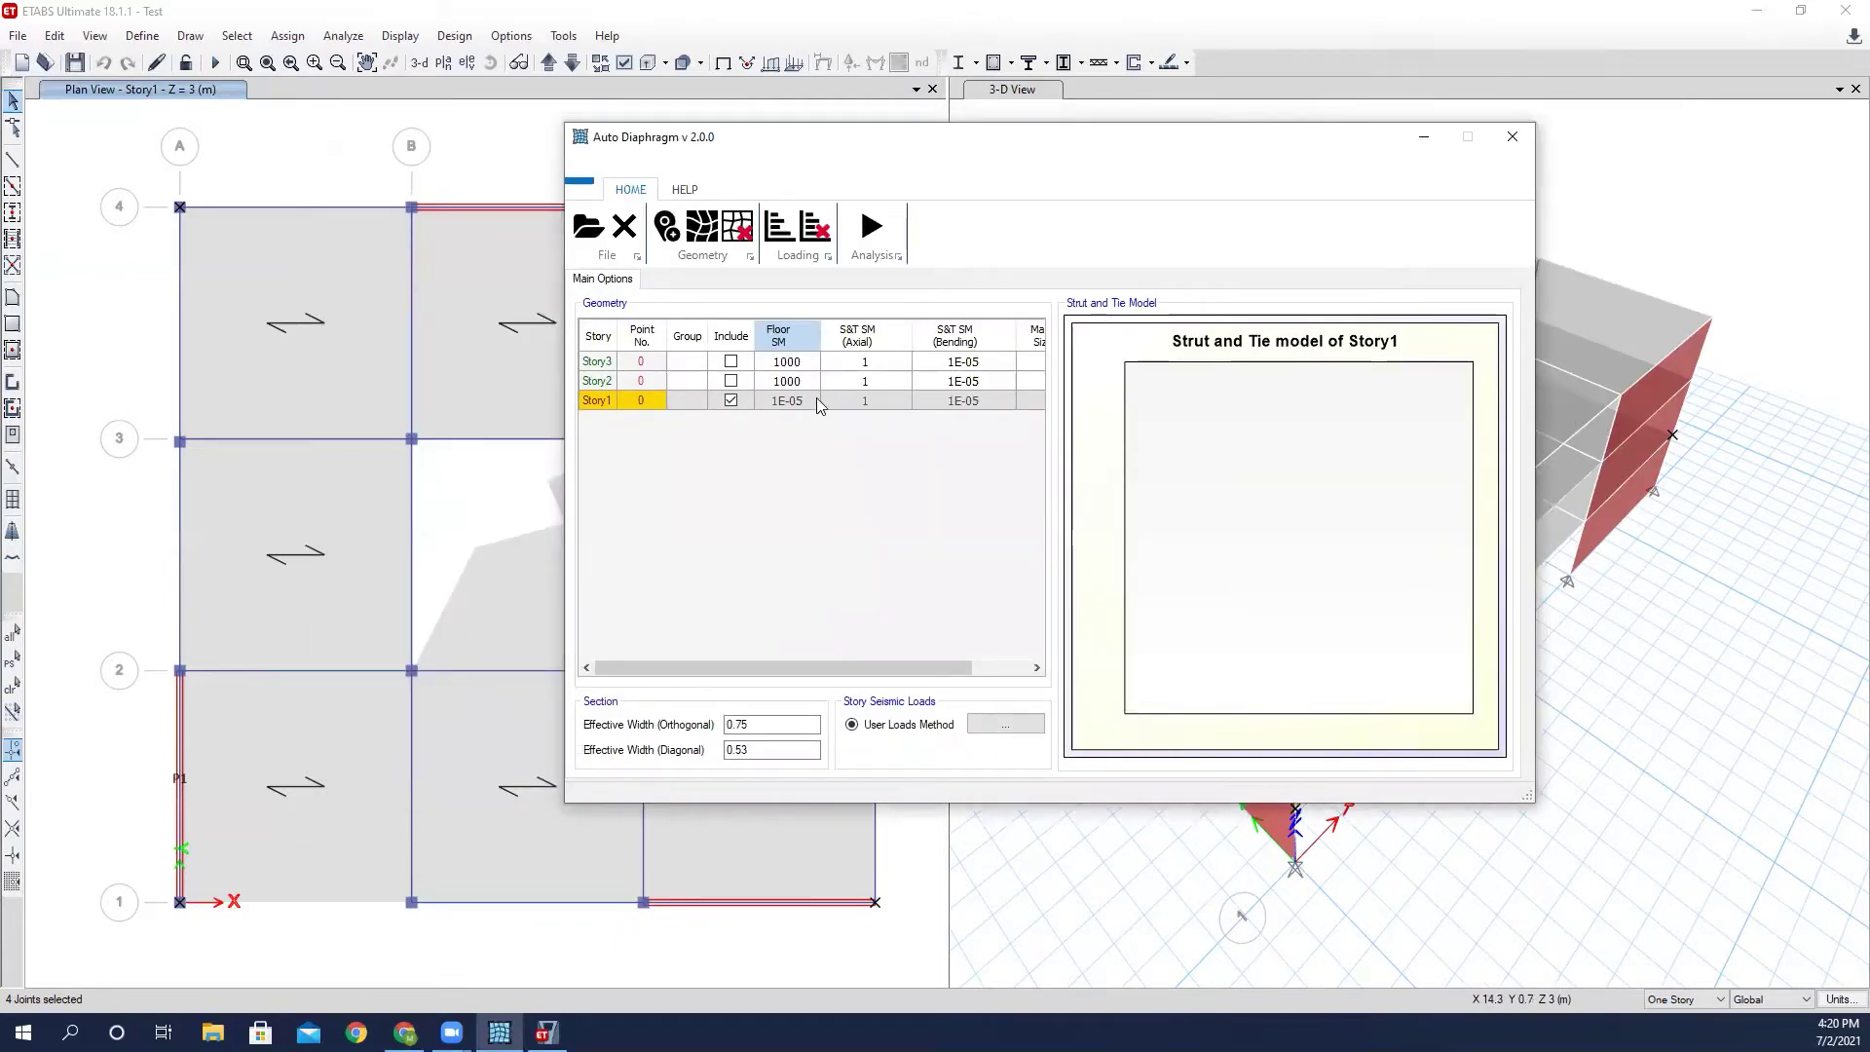
{"action": "left_click", "coordinate": [890, 403]}
{"action": "left_click", "coordinate": [890, 403]}
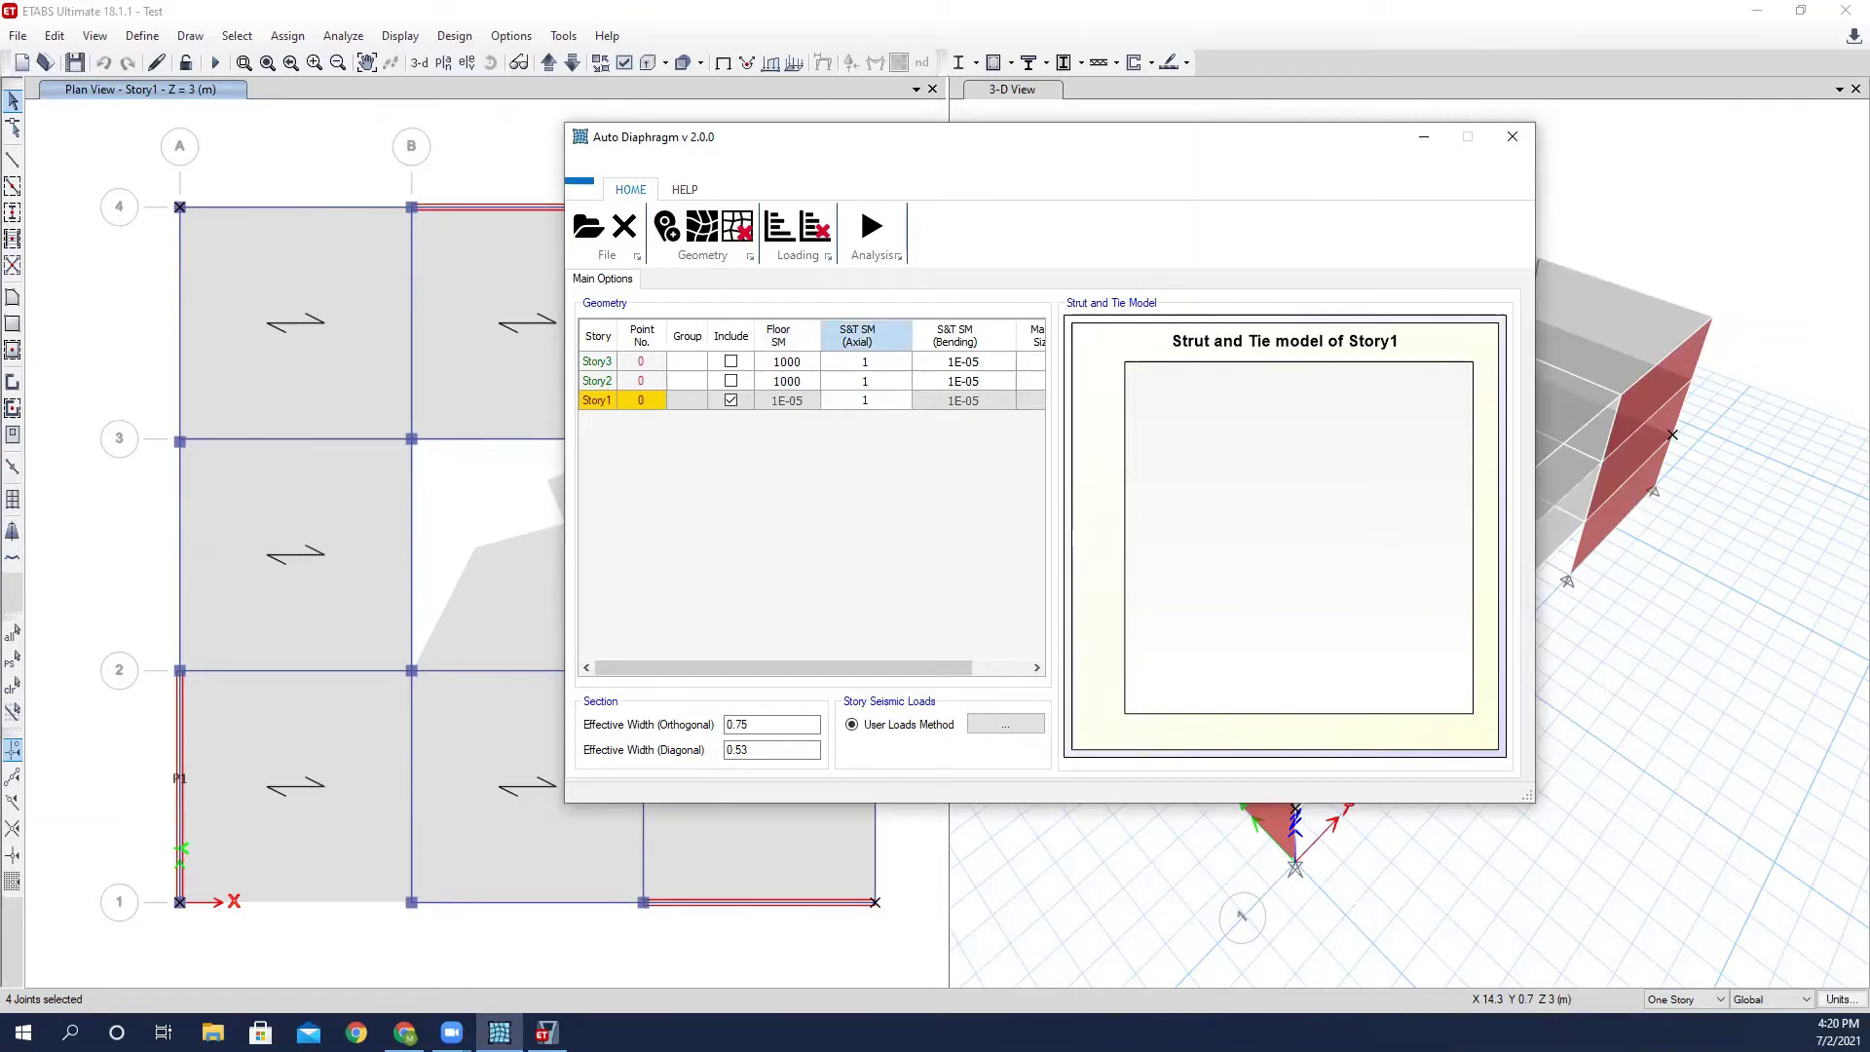
{"action": "type", "text": "1000"}
{"action": "left_click", "coordinate": [878, 379]}
{"action": "left_click_drag", "start_coordinate": [1057, 154], "coordinate": [922, 143]}
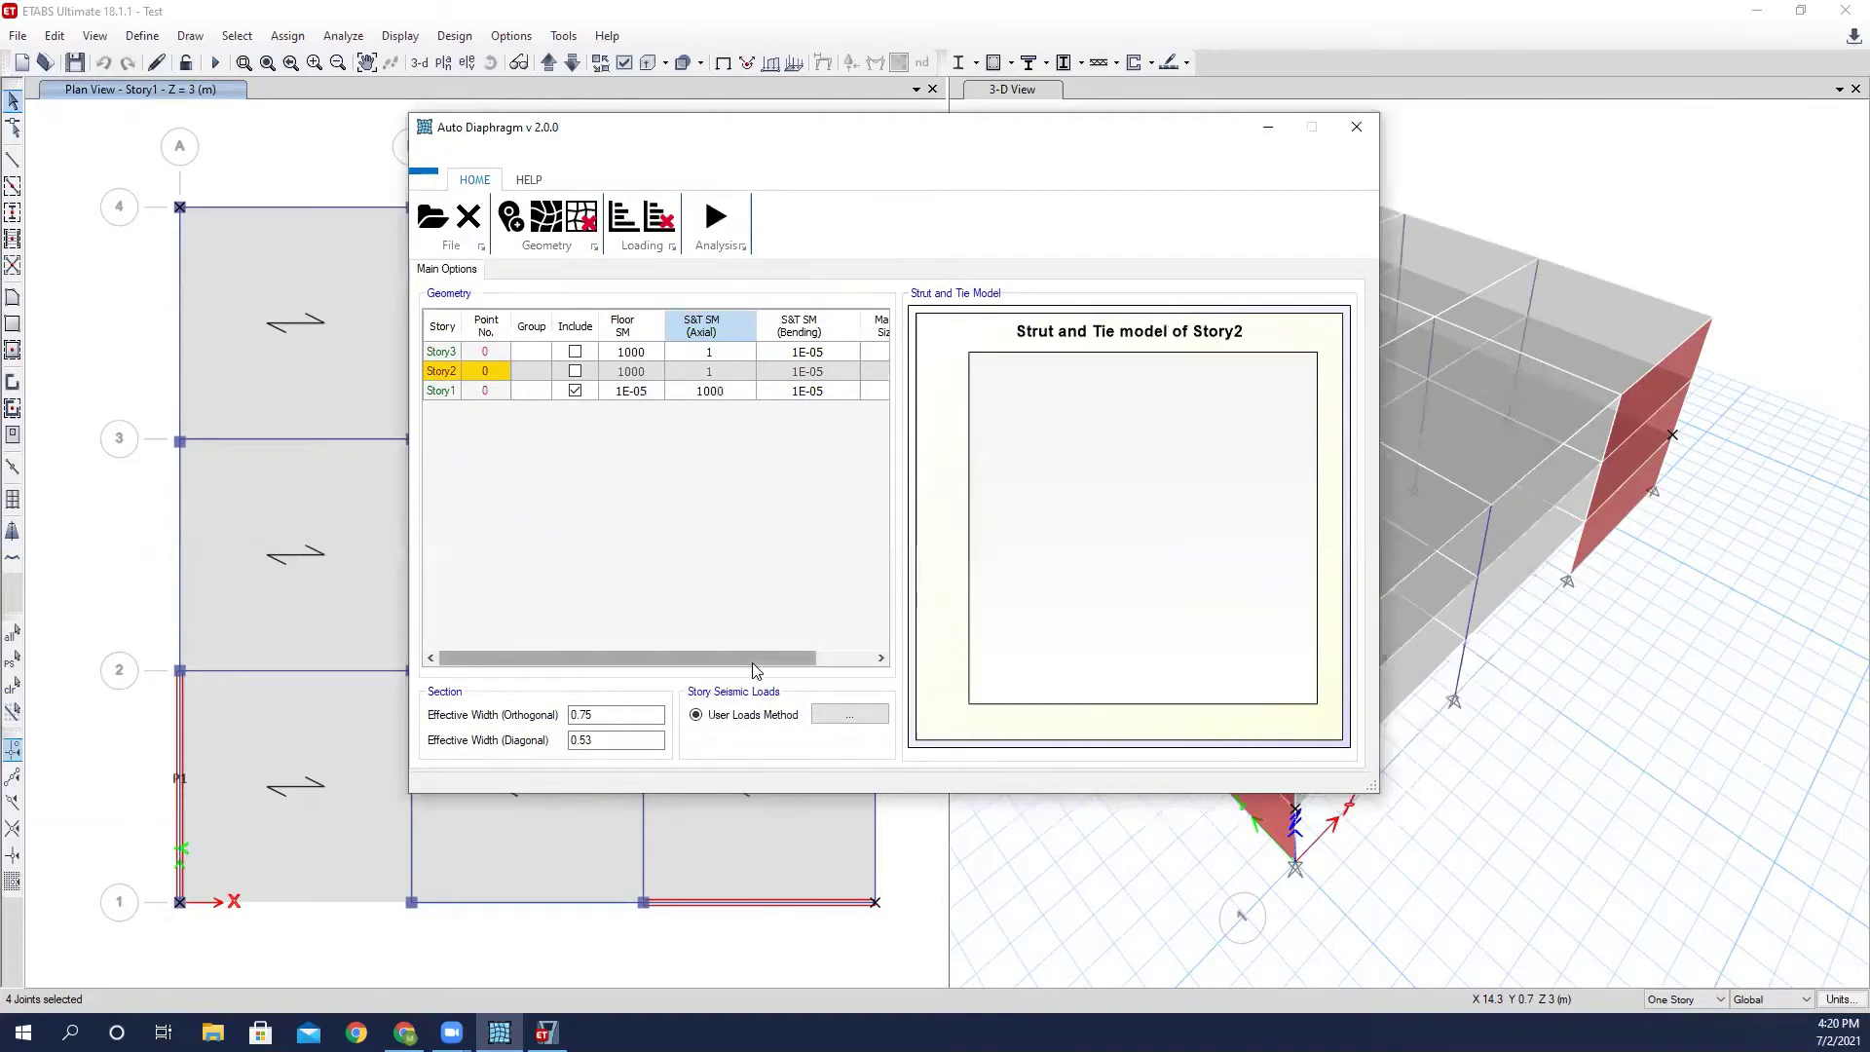
Review the bending modifiers and maximum mesh sizes of the stories, and compare them with the Story1 plan in ETABS.
{"action": "left_click_drag", "start_coordinate": [756, 660], "coordinate": [801, 668]}
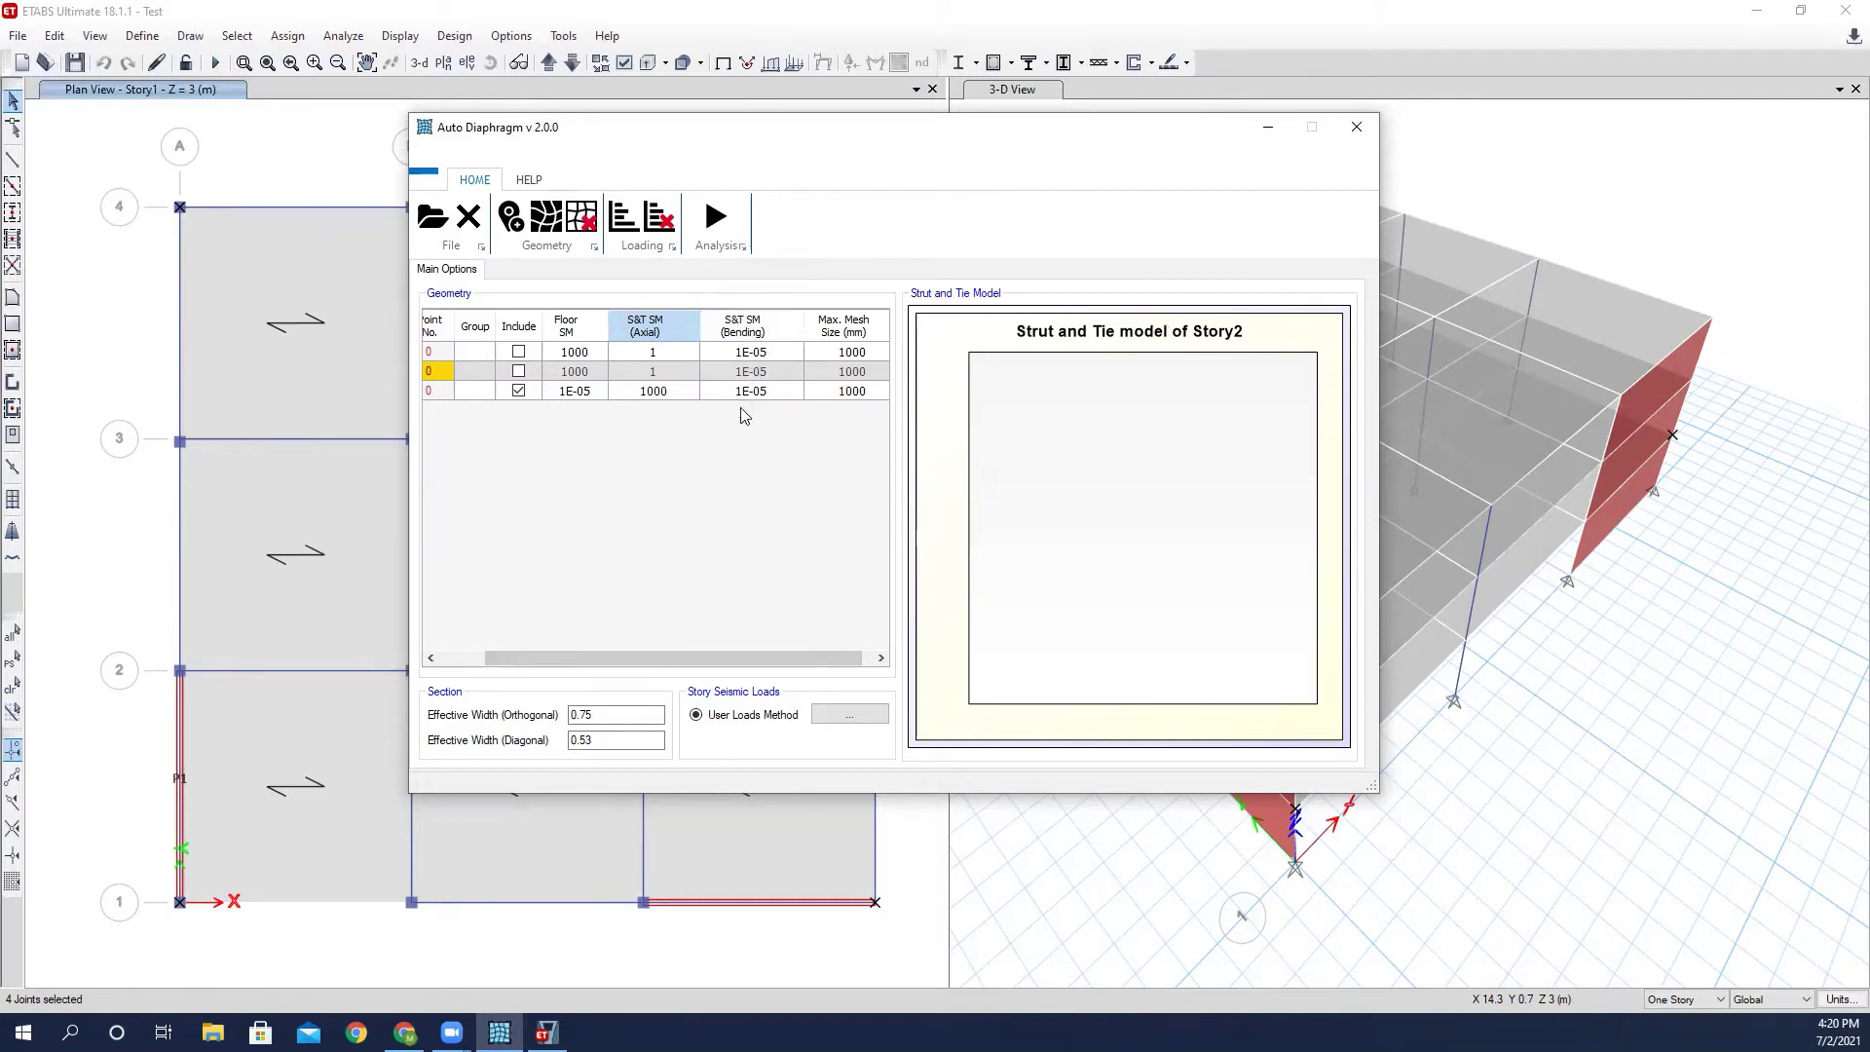
{"action": "left_click_drag", "start_coordinate": [722, 660], "coordinate": [818, 632]}
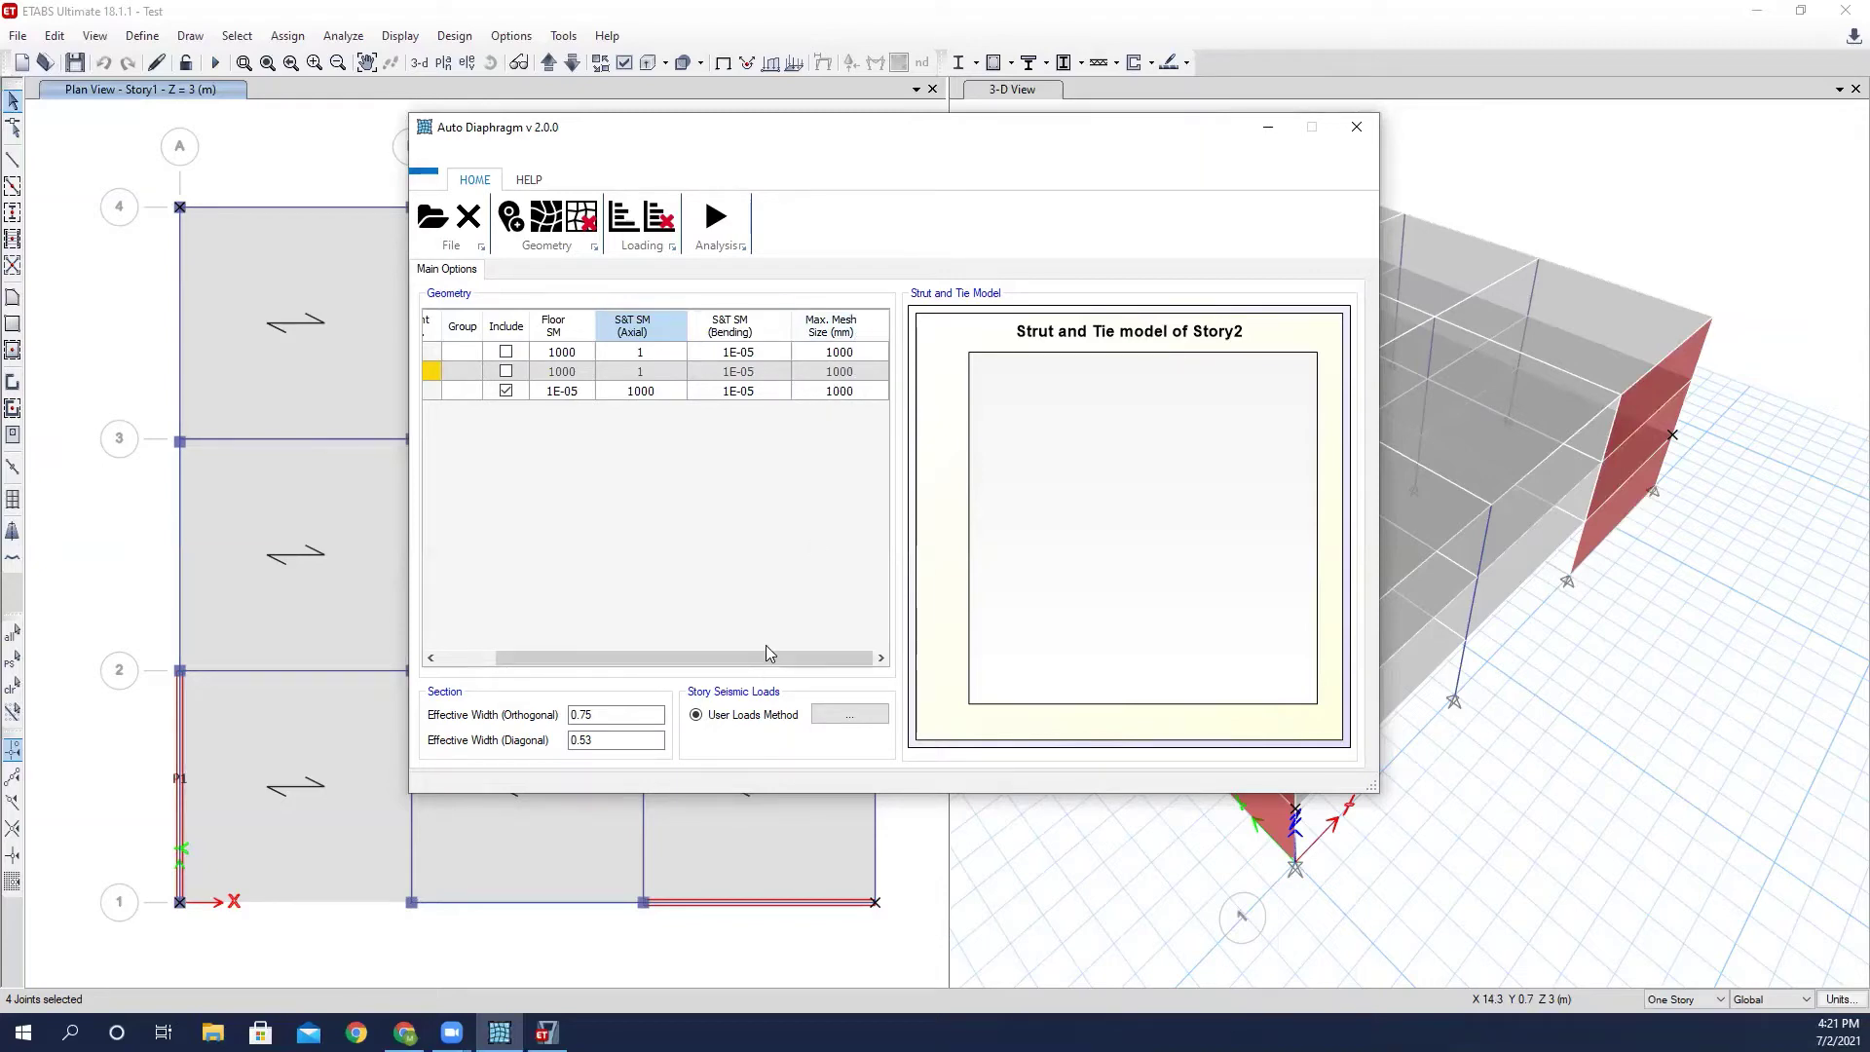
{"action": "left_click_drag", "start_coordinate": [796, 141], "coordinate": [1184, 145]}
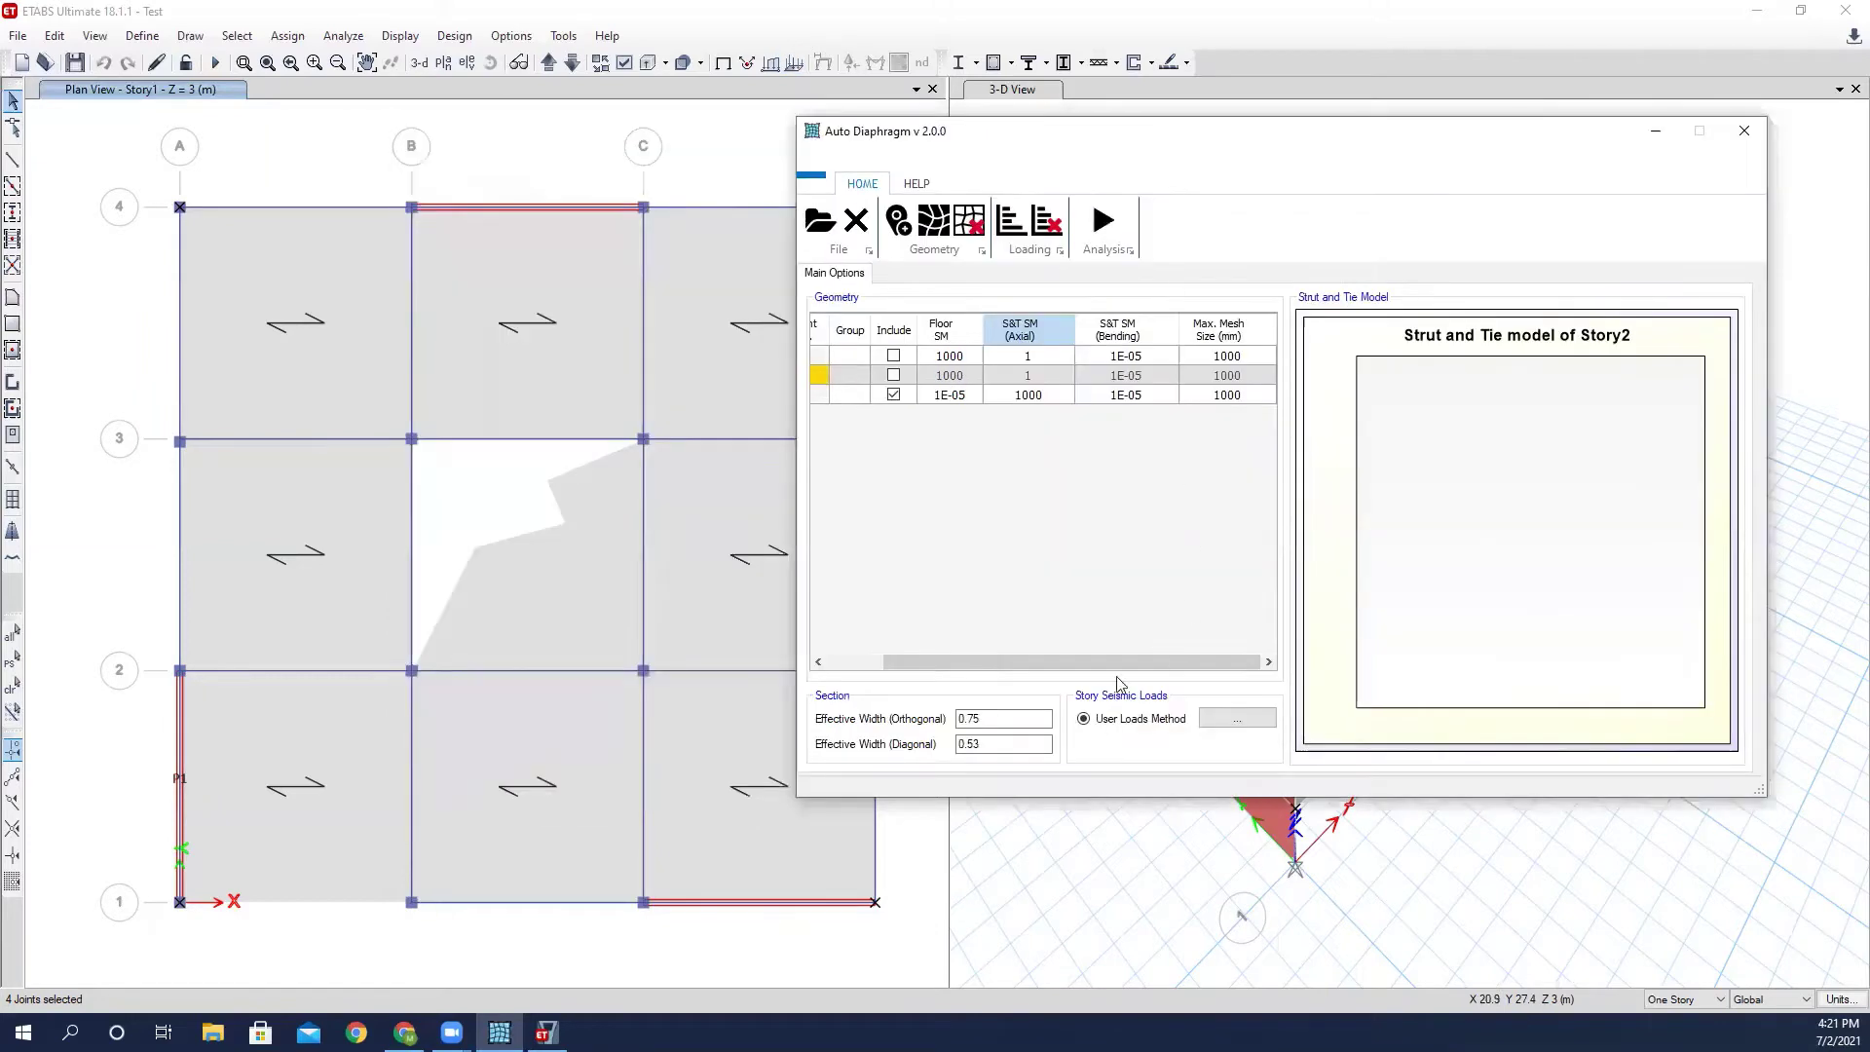
{"action": "left_click_drag", "start_coordinate": [1034, 672], "coordinate": [1228, 661]}
{"action": "left_click_drag", "start_coordinate": [1088, 662], "coordinate": [1033, 663]}
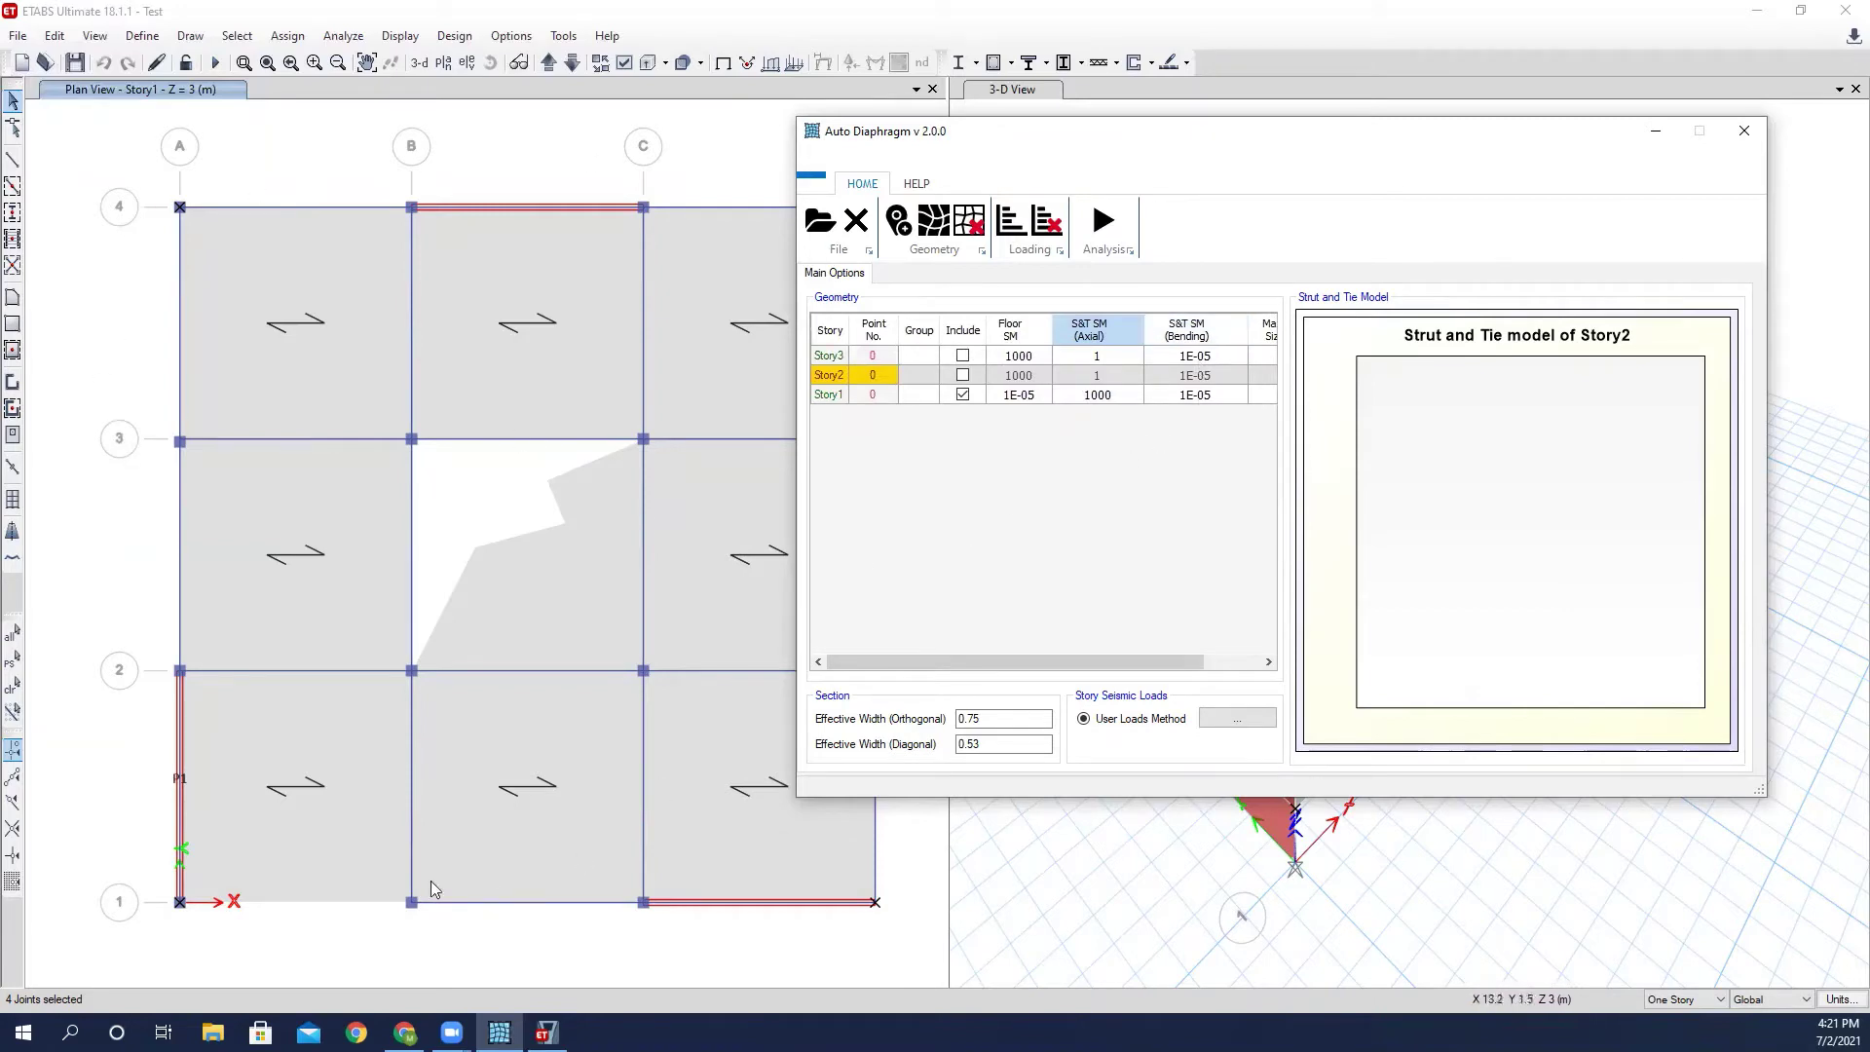
{"action": "left_click", "coordinate": [442, 146]}
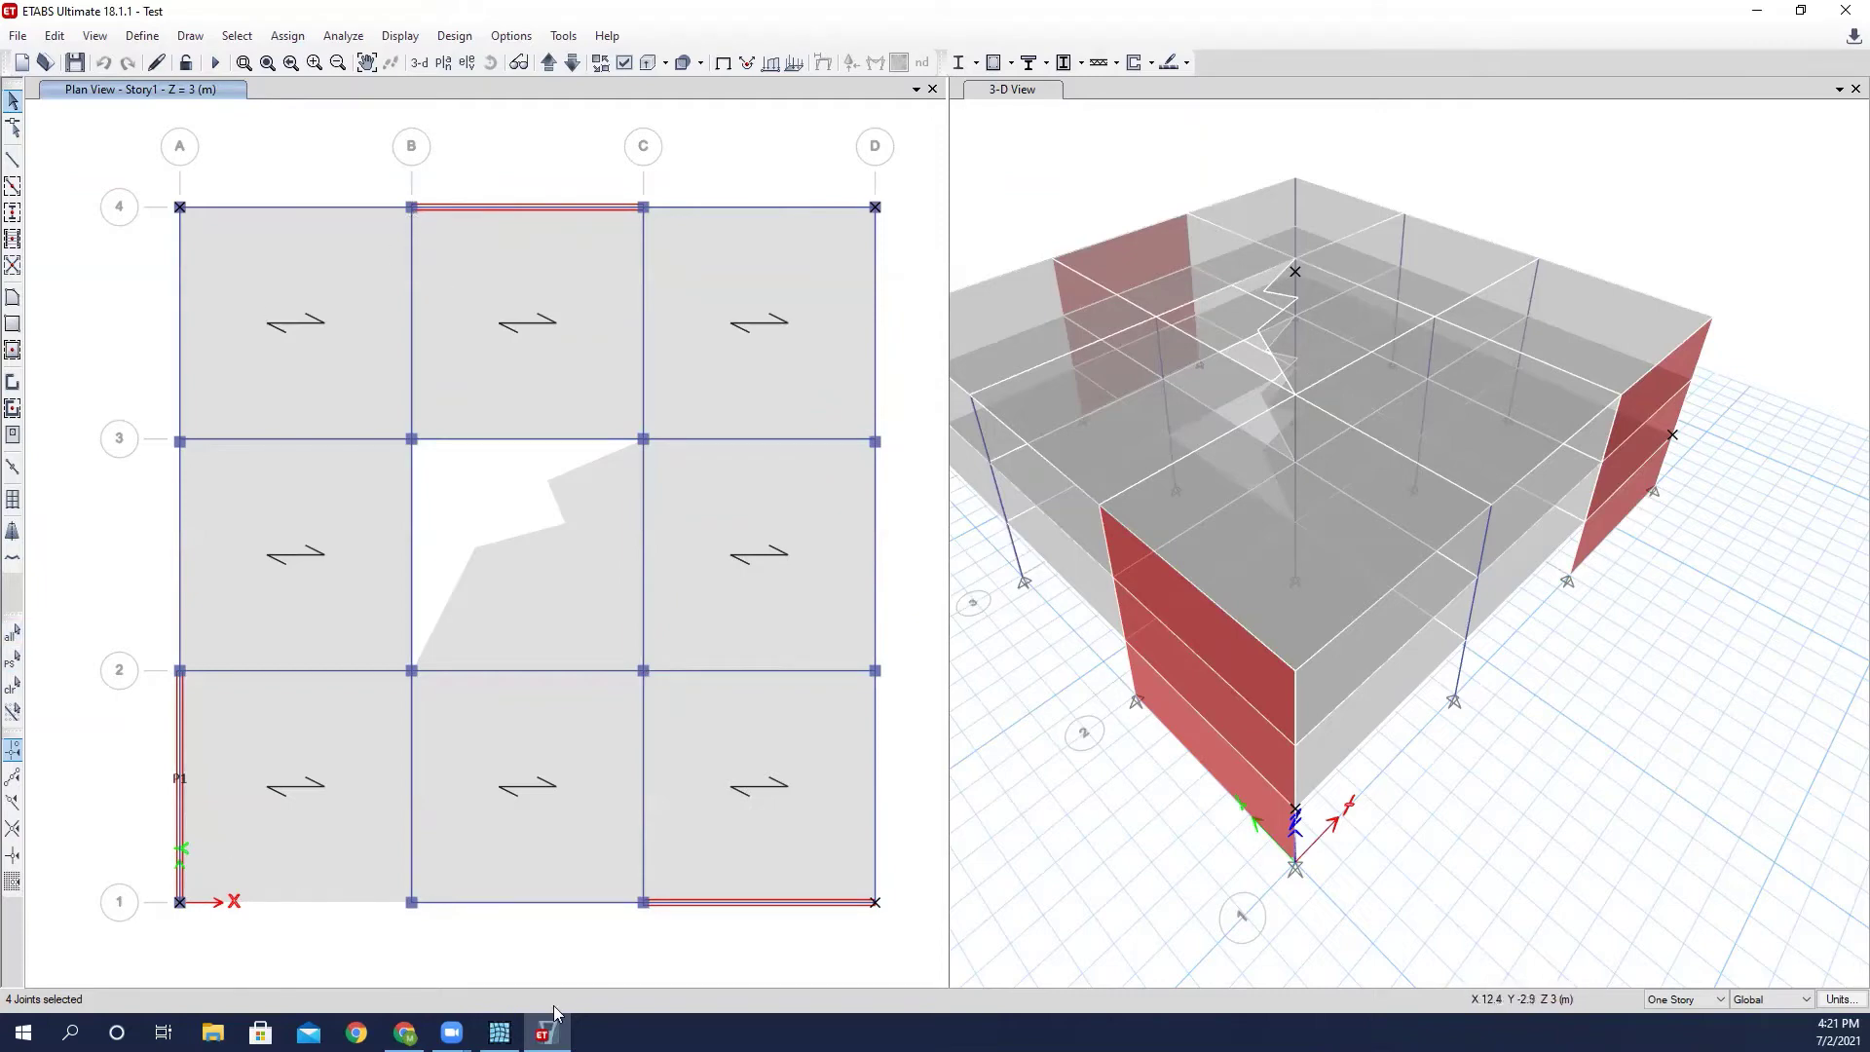
{"action": "left_click", "coordinate": [498, 1032]}
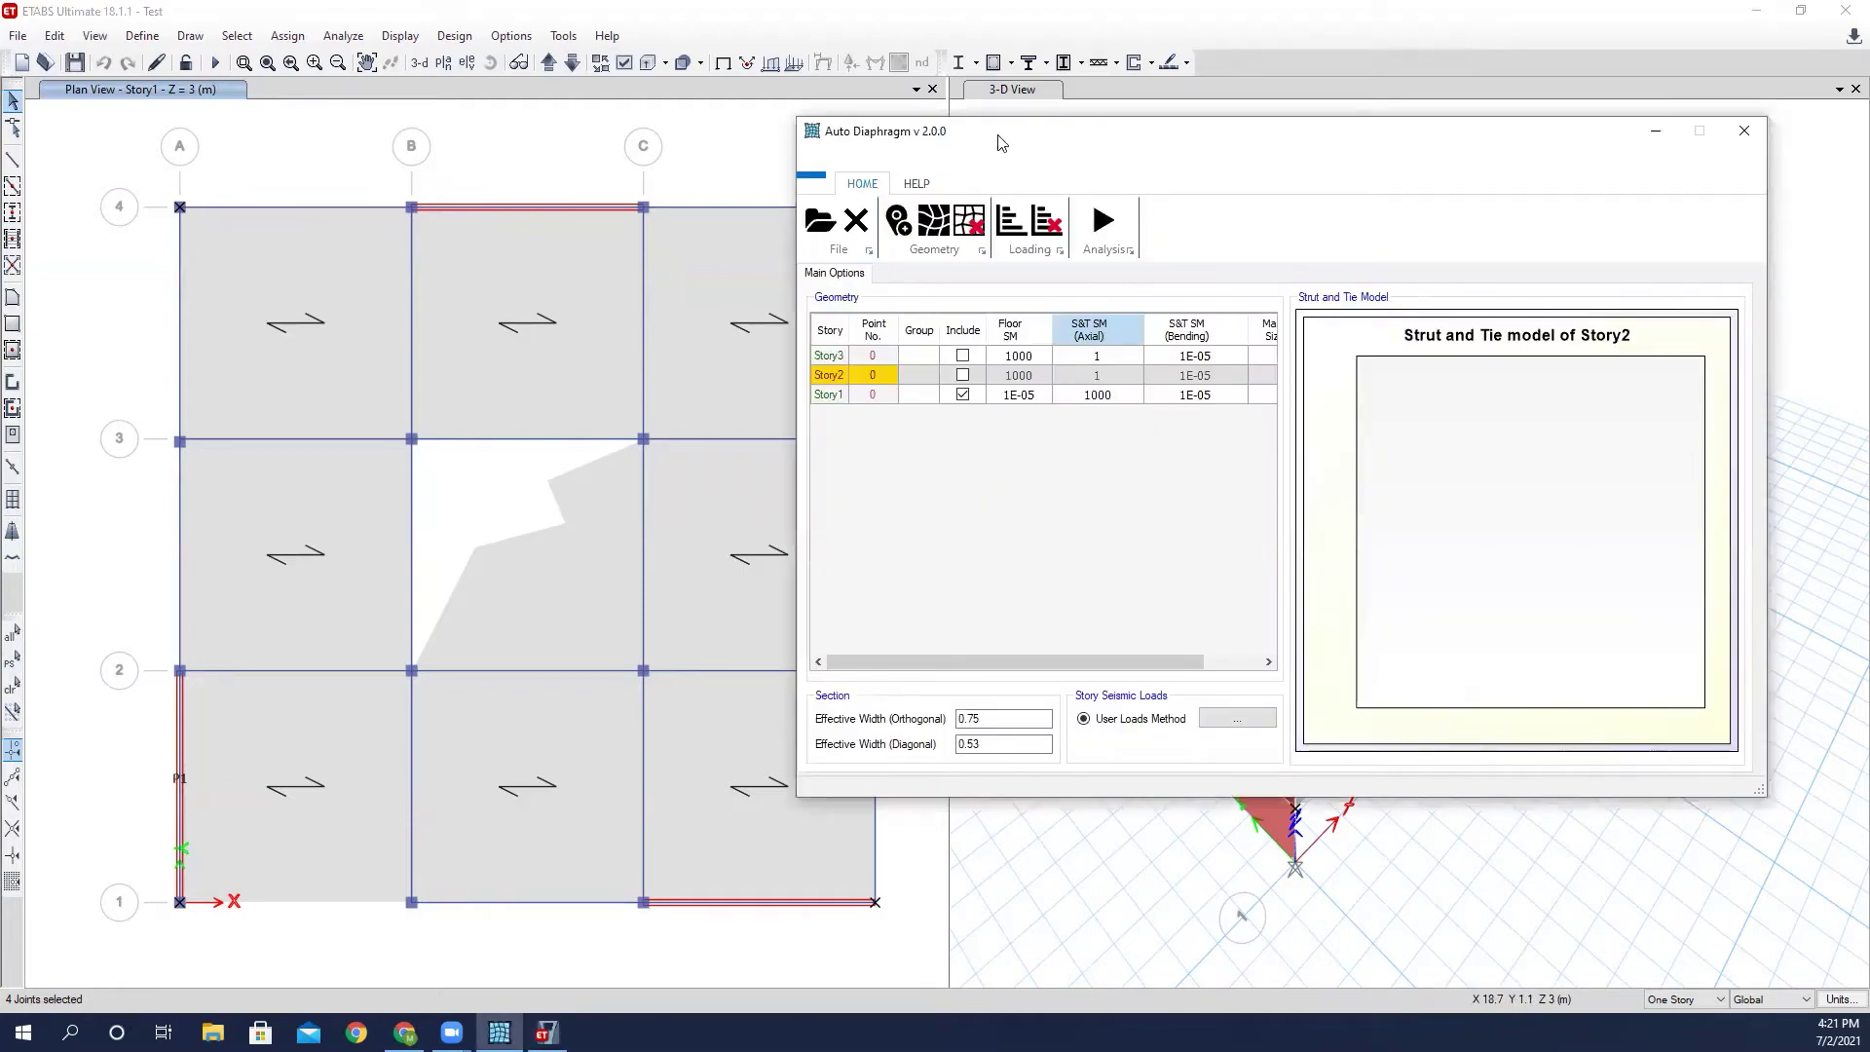
Assign the selected corner joints as base points, generating a base-point group for each story.
{"action": "left_click_drag", "start_coordinate": [1003, 144], "coordinate": [947, 118]}
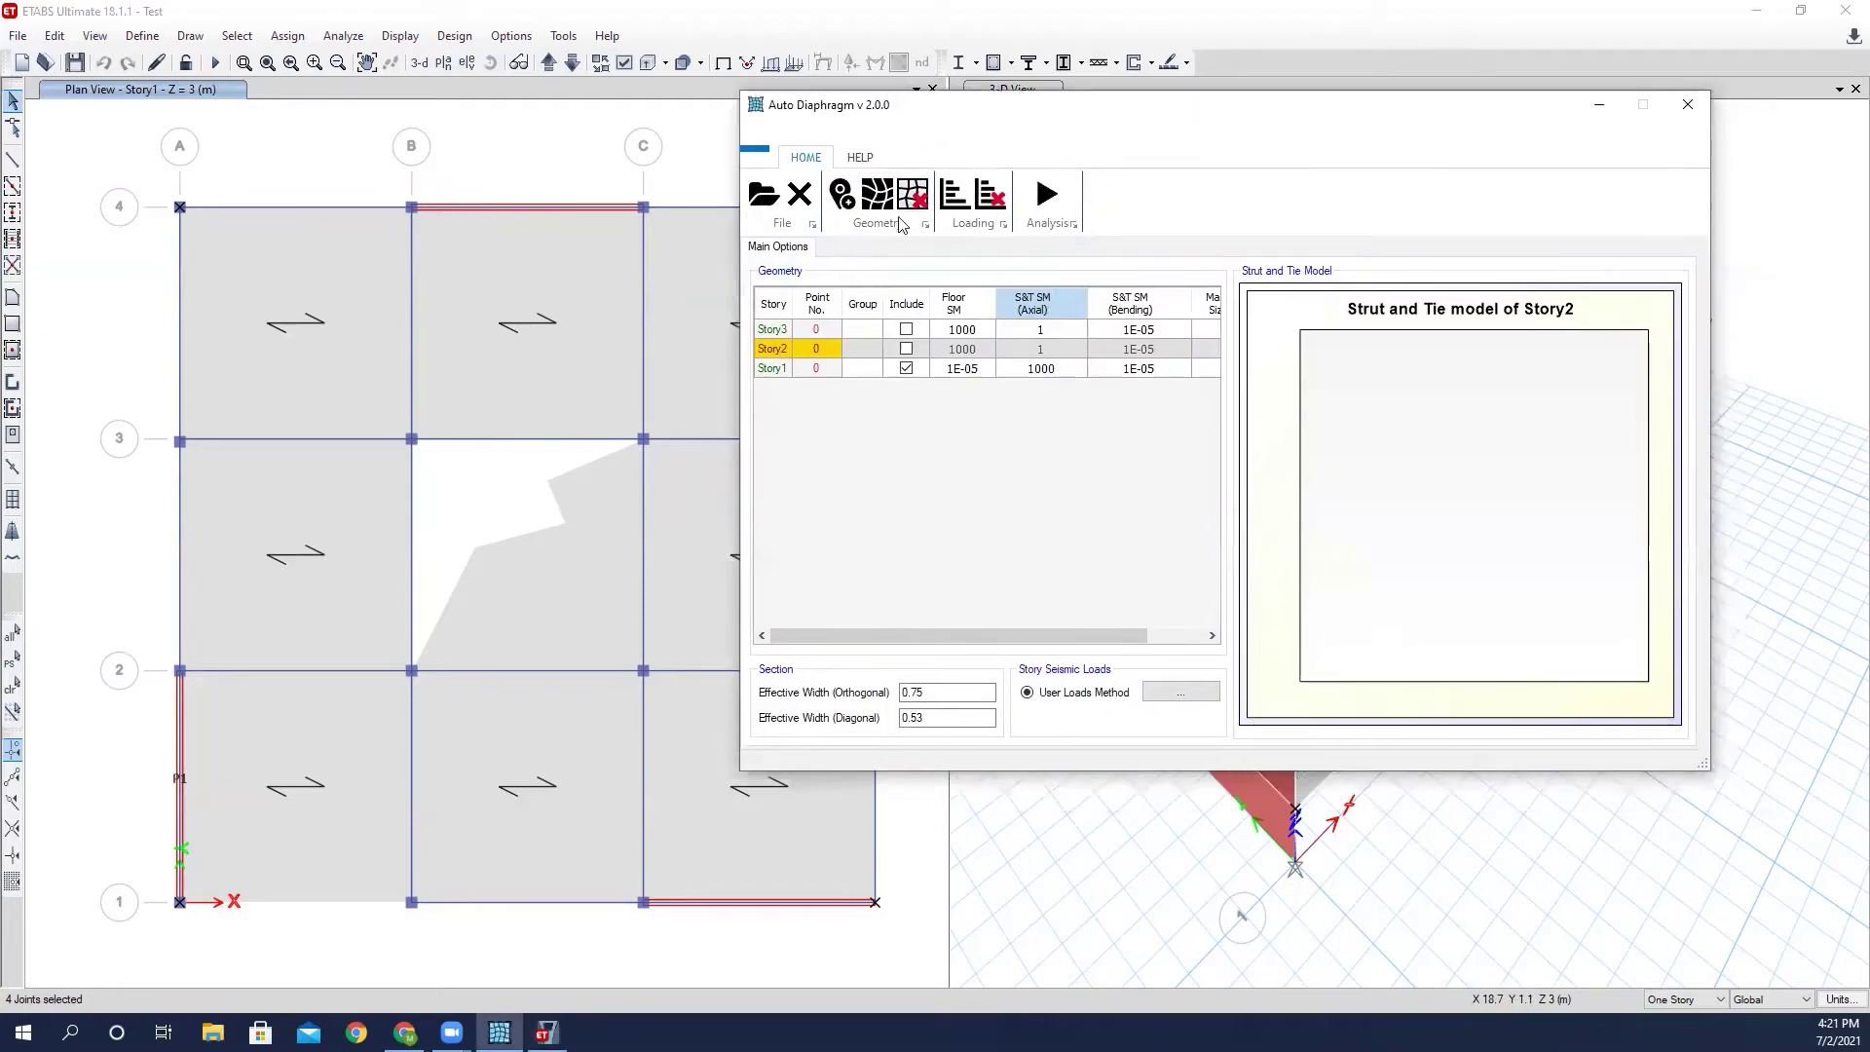
{"action": "left_click", "coordinate": [844, 204]}
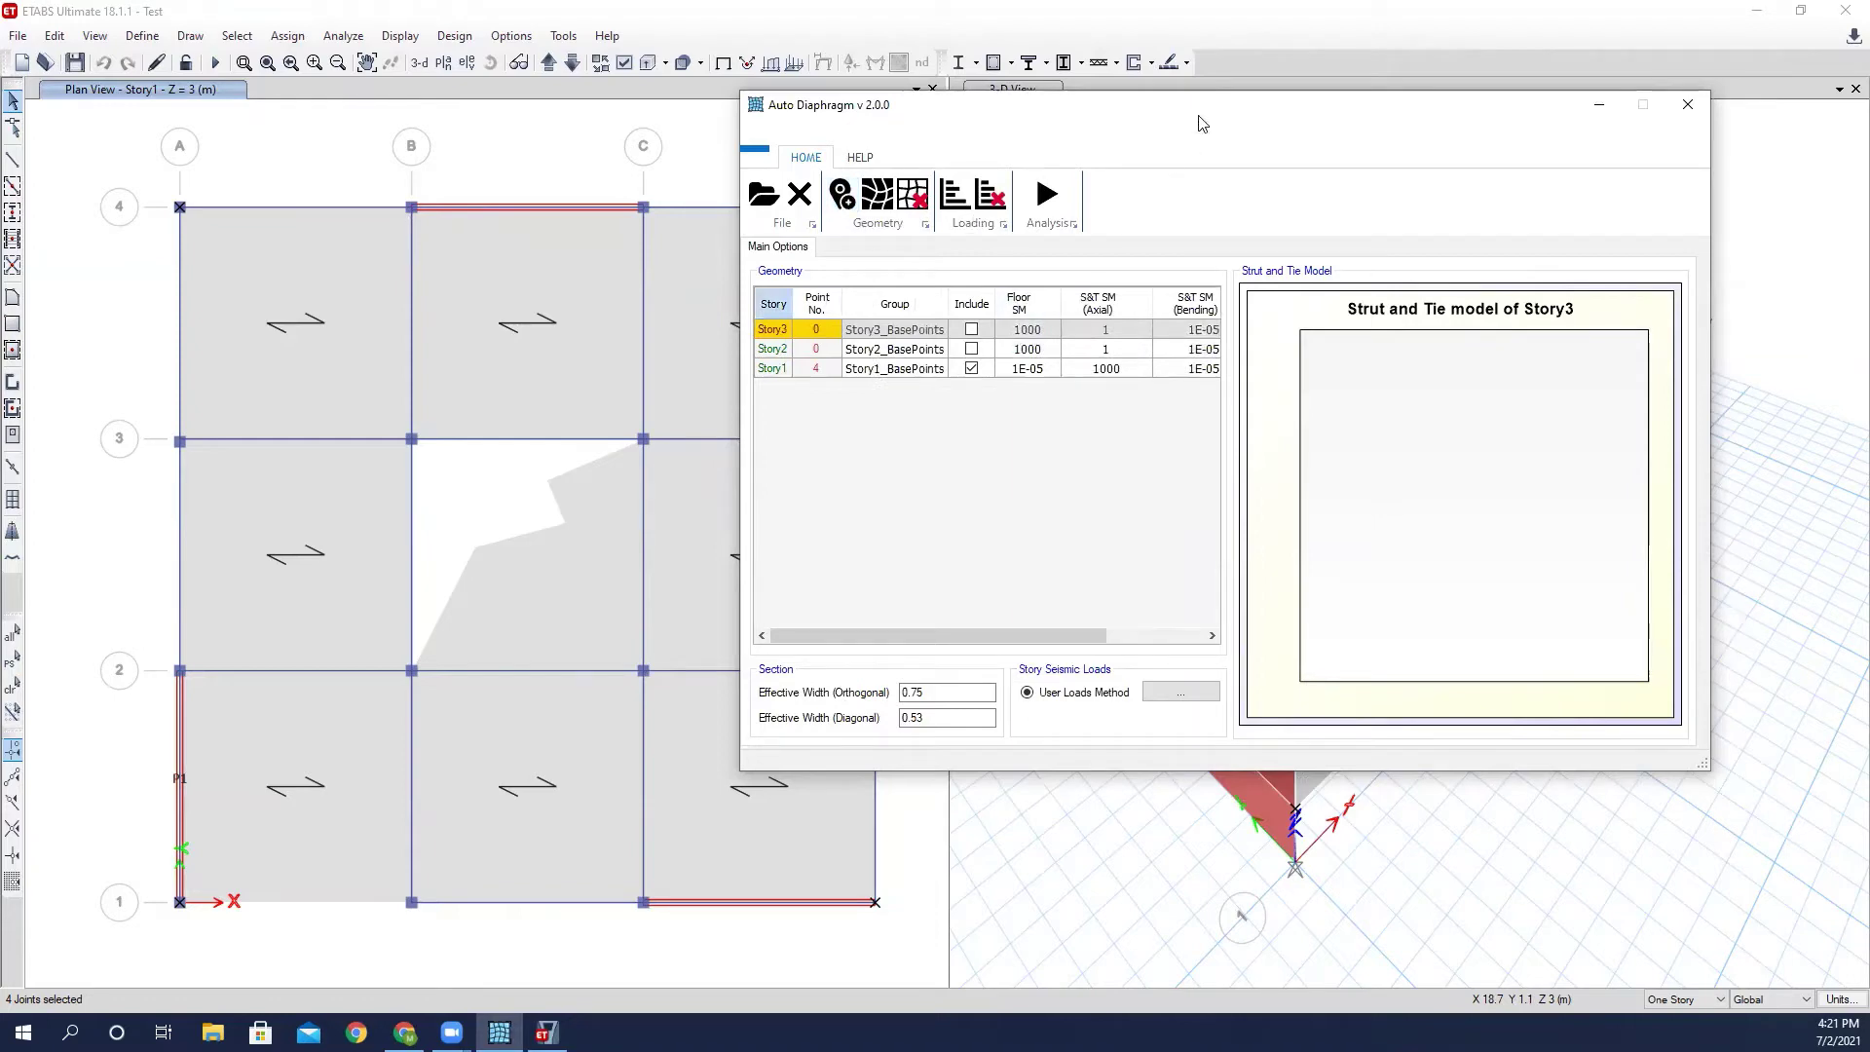
{"action": "left_click_drag", "start_coordinate": [1200, 116], "coordinate": [1127, 115]}
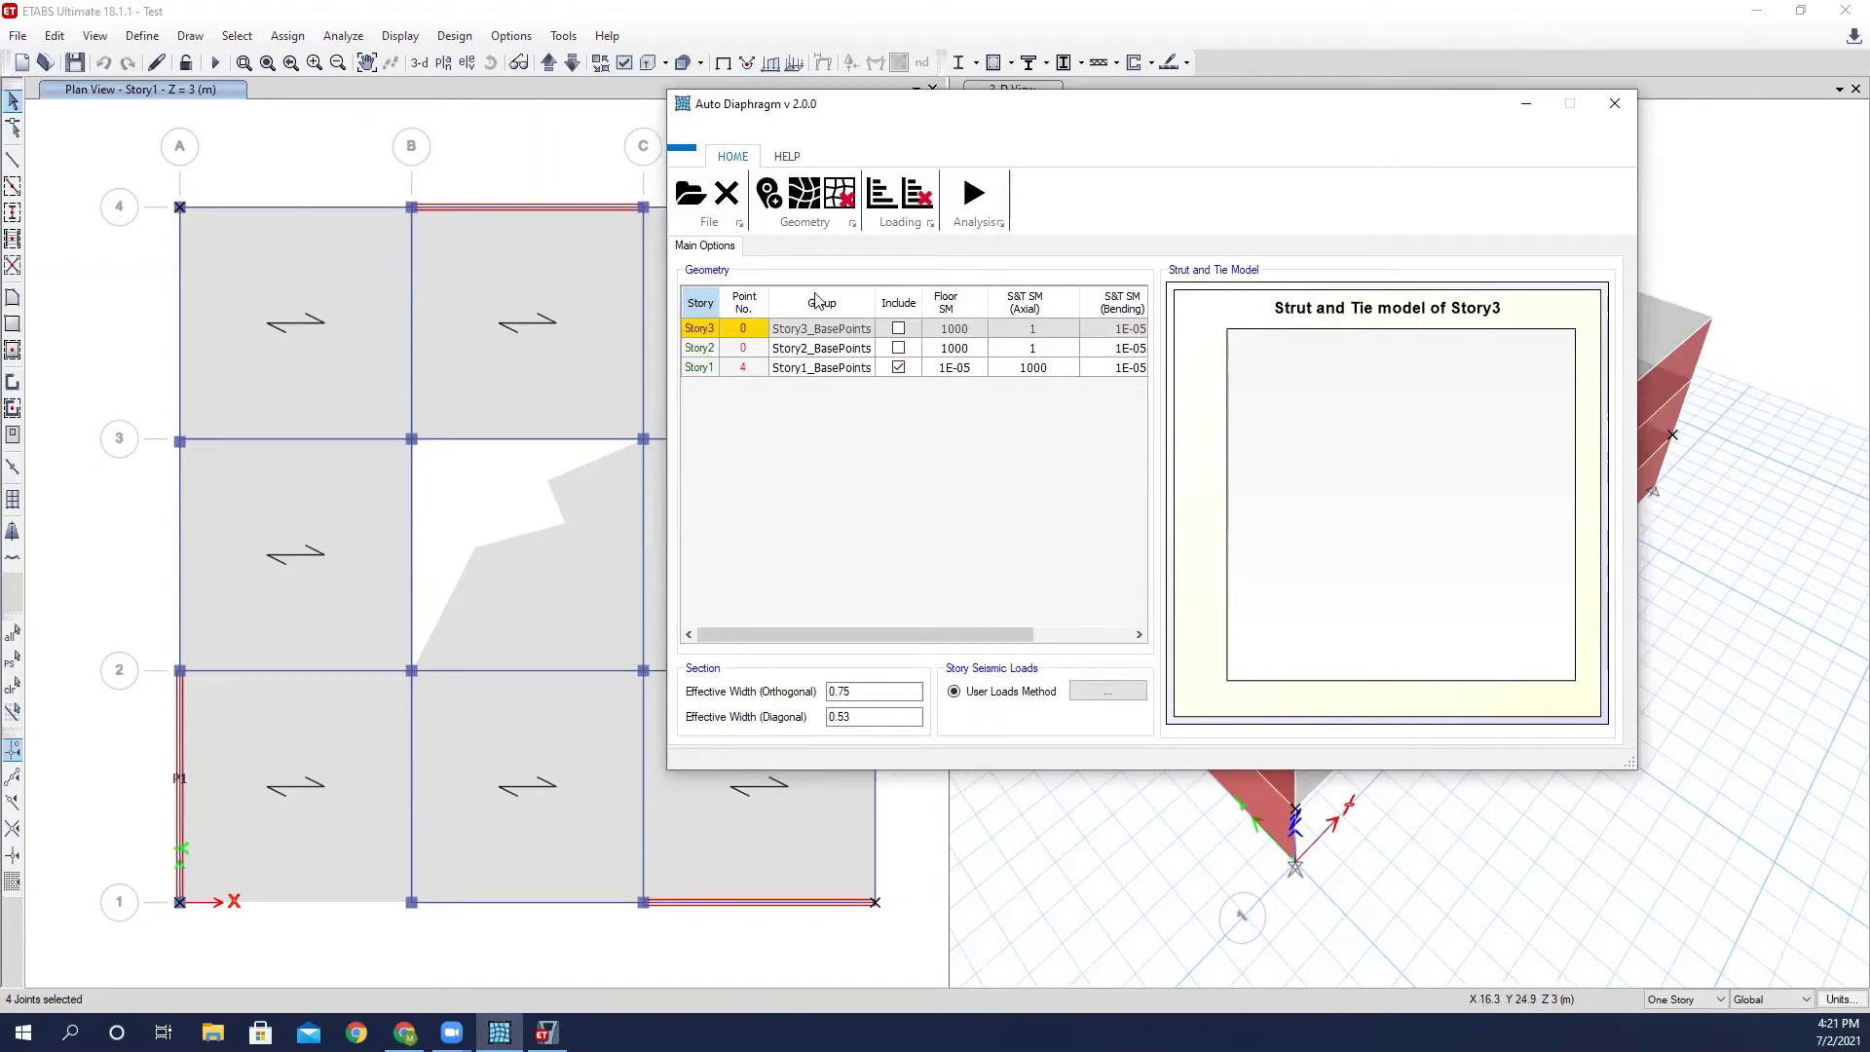
Switch to ETABS, clear the current joint selection and select the joints of the Story1_BasePoints group.
{"action": "left_click", "coordinate": [294, 146]}
{"action": "left_click", "coordinate": [240, 37]}
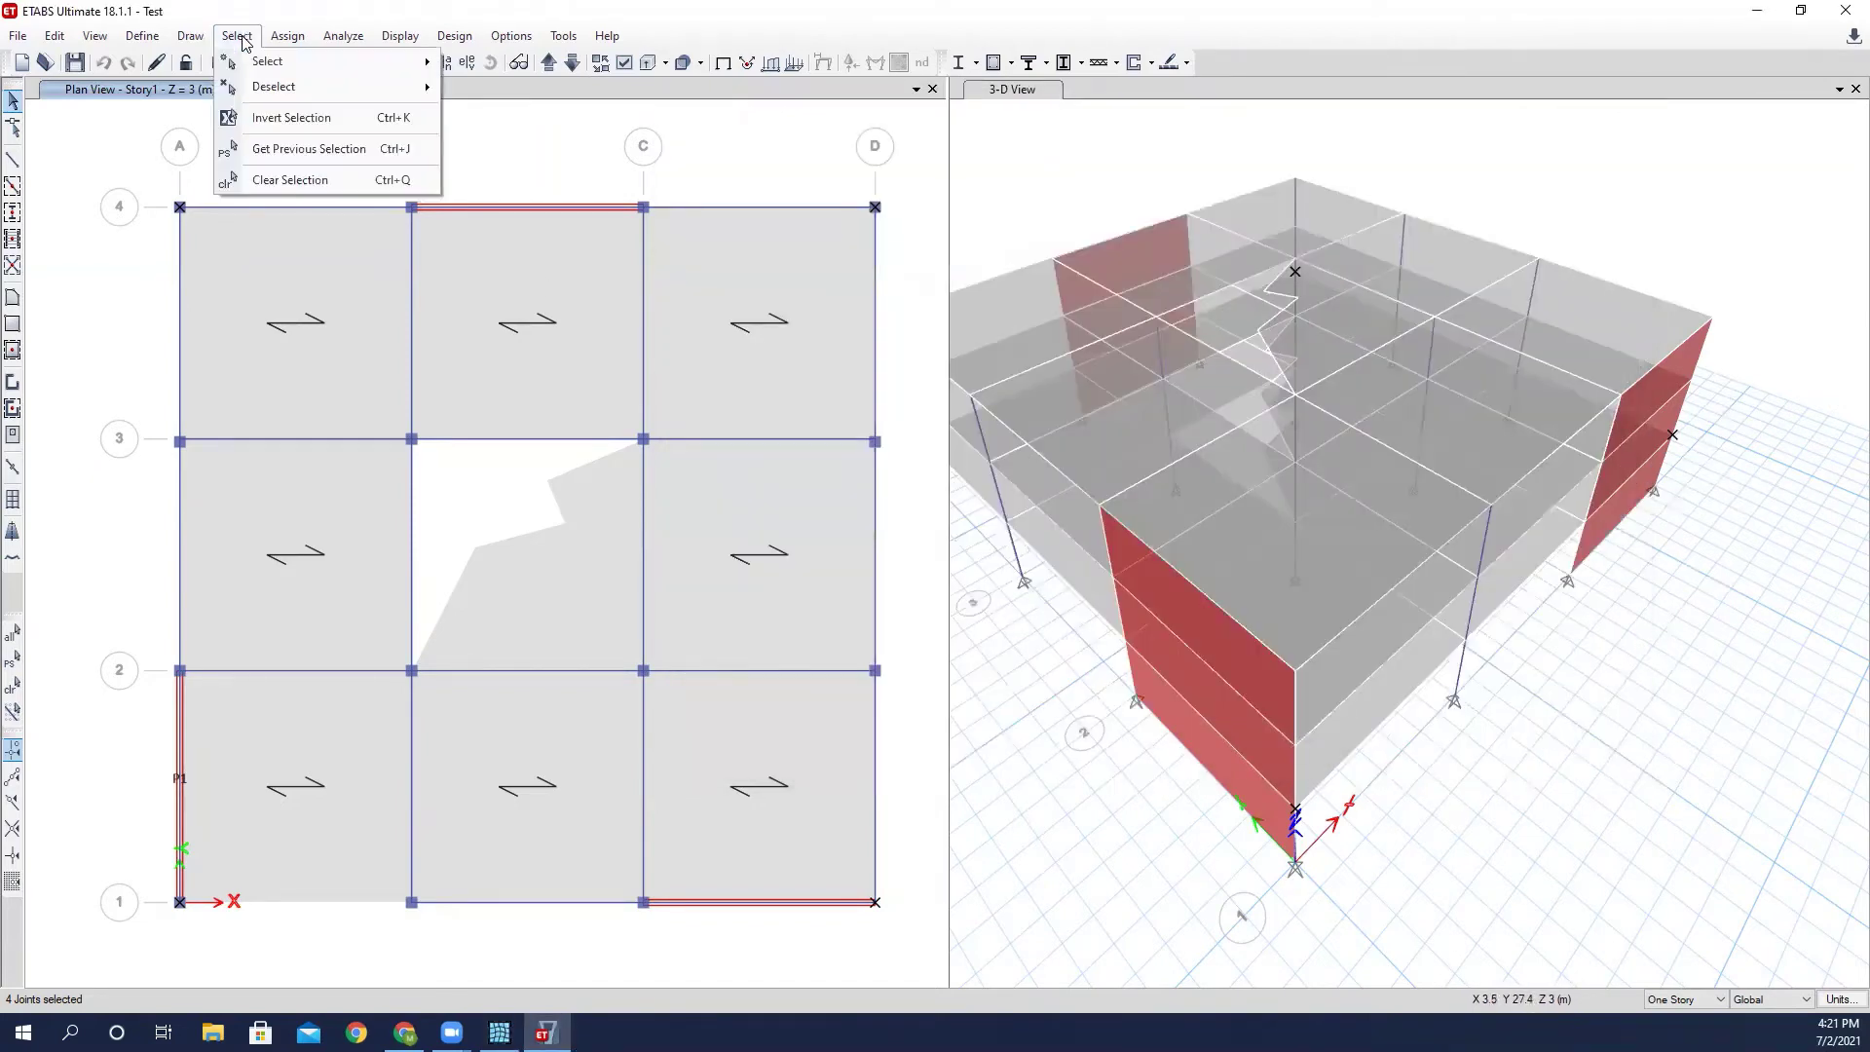
{"action": "mouse_move", "coordinate": [311, 62]}
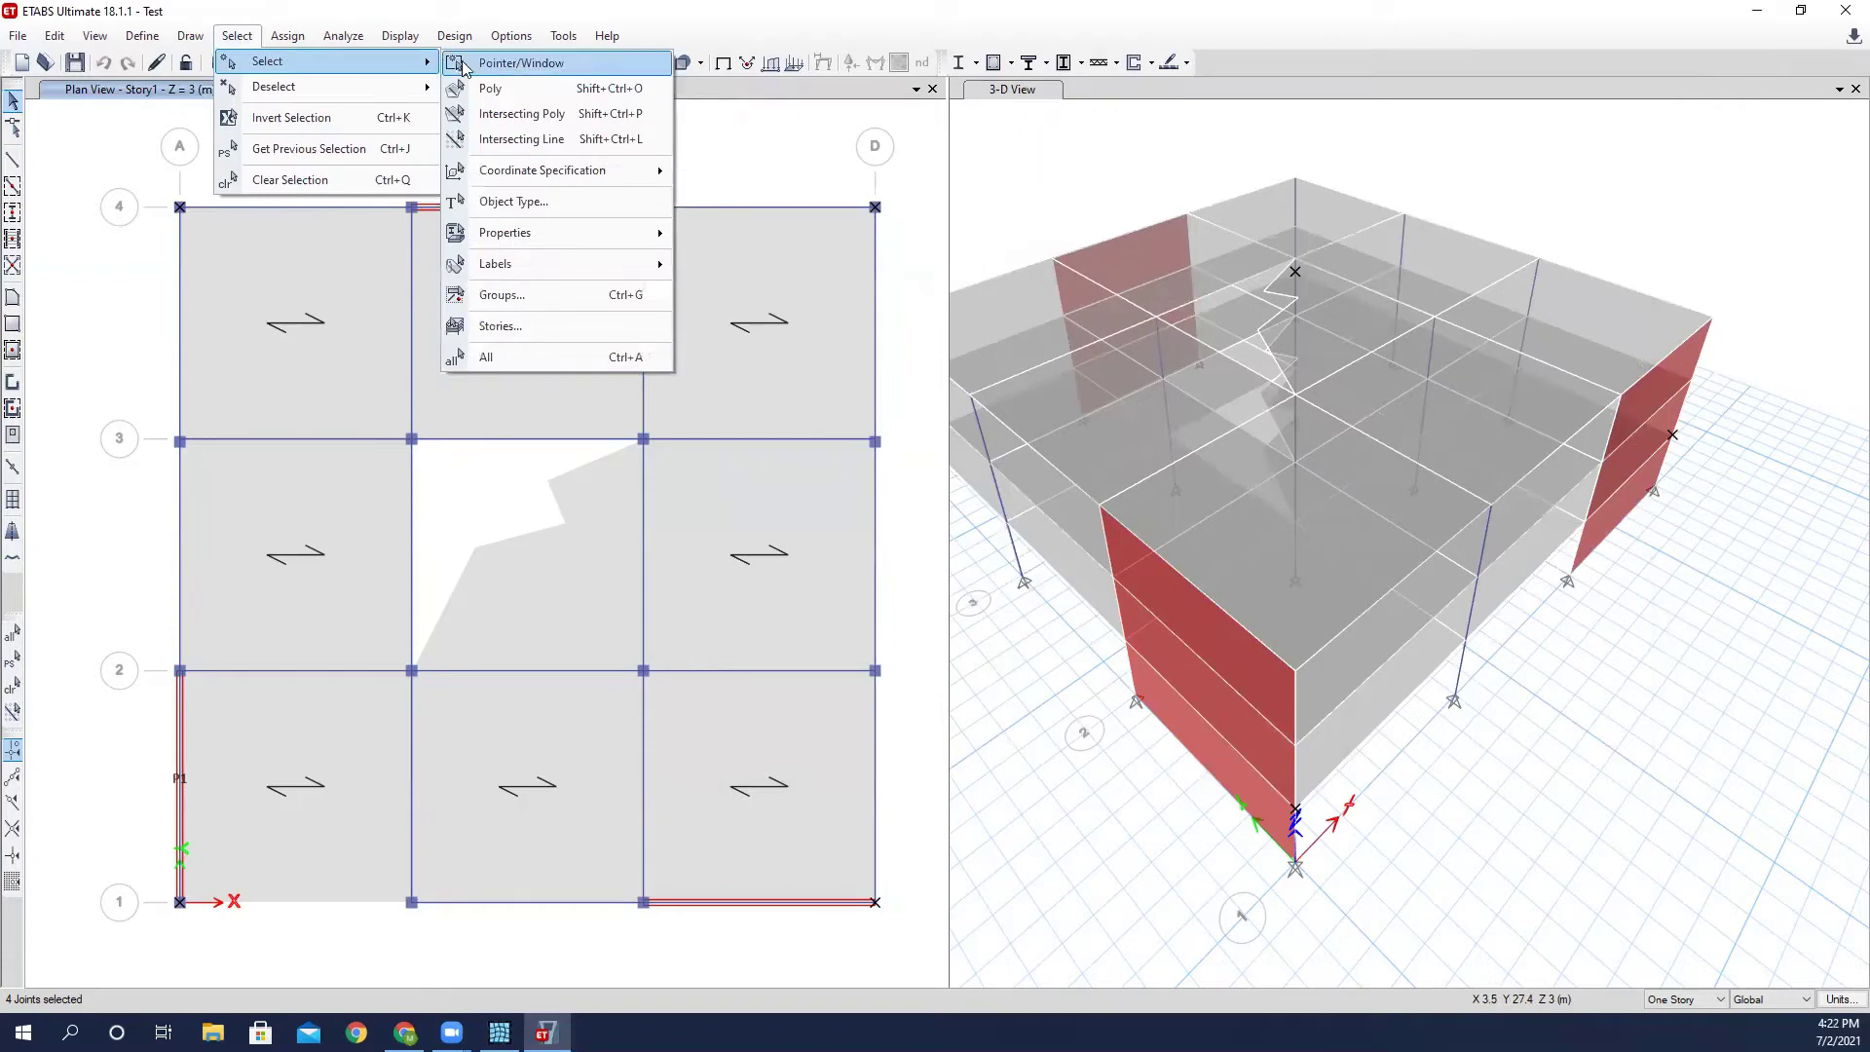
{"action": "left_click", "coordinate": [539, 294]}
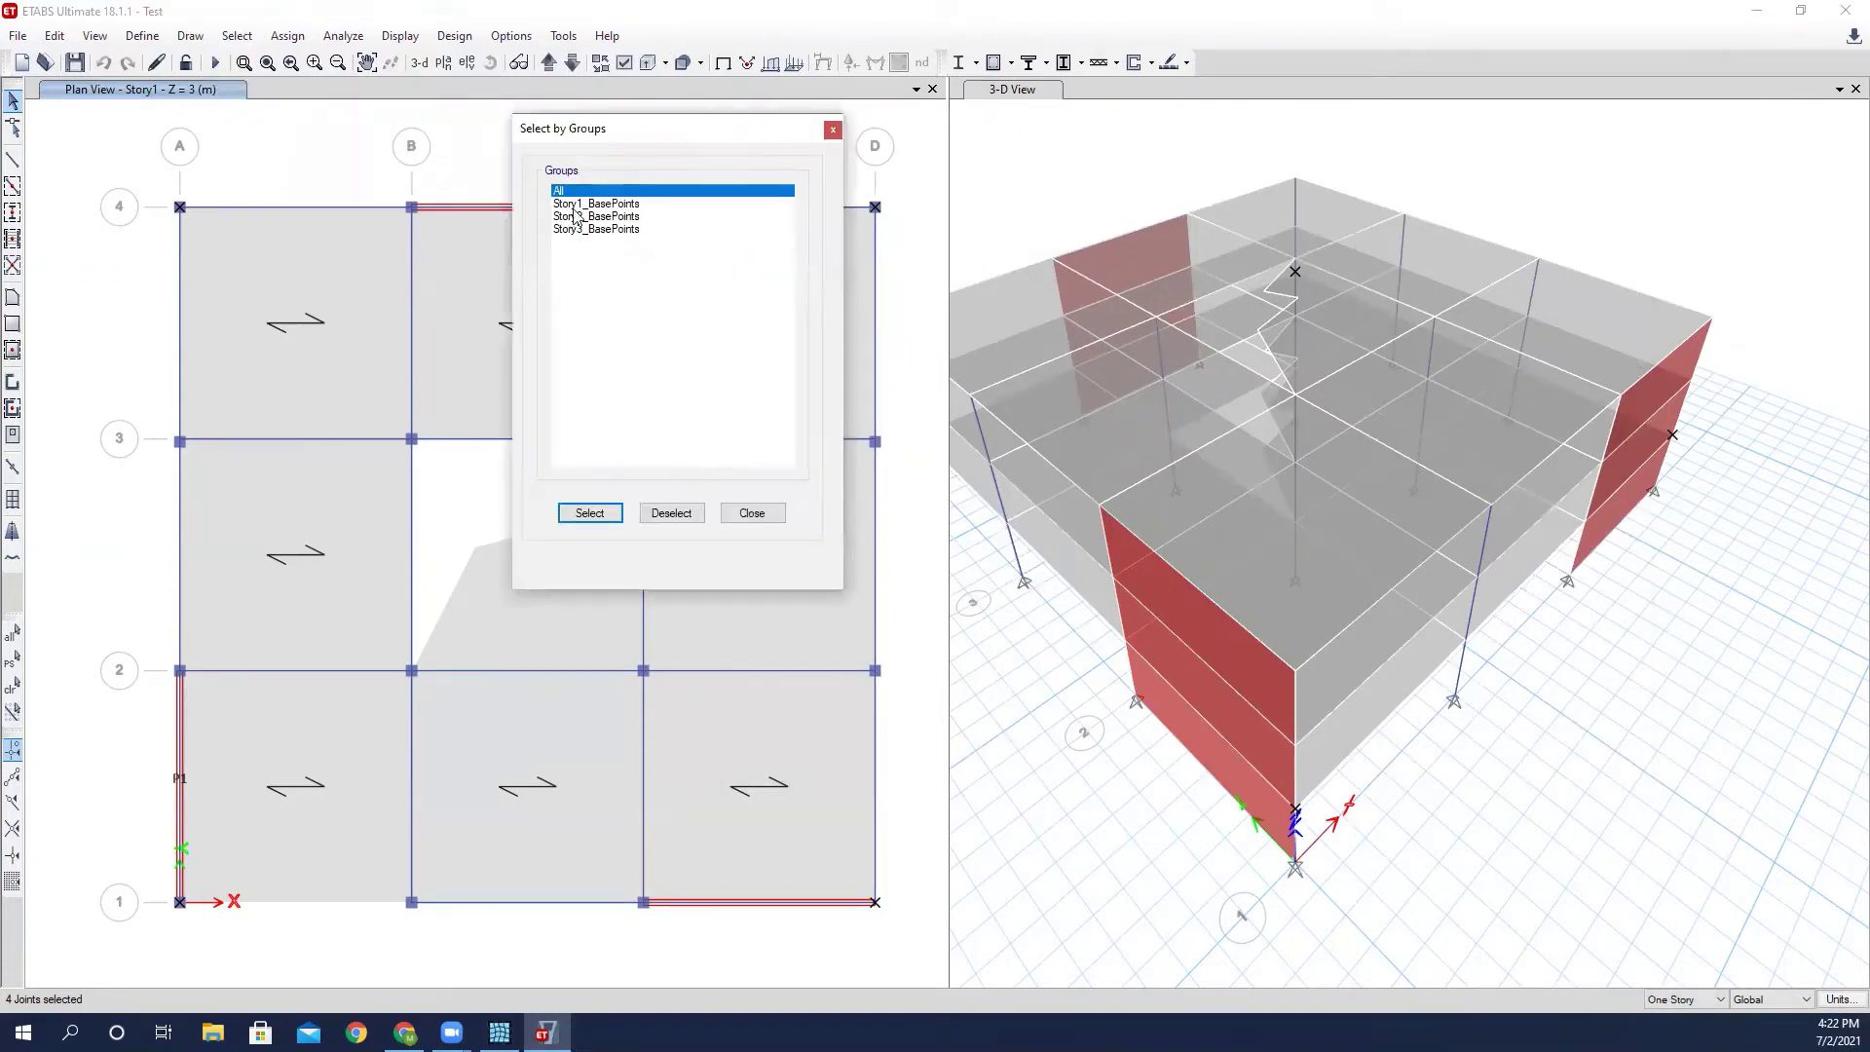
{"action": "left_click", "coordinate": [604, 207]}
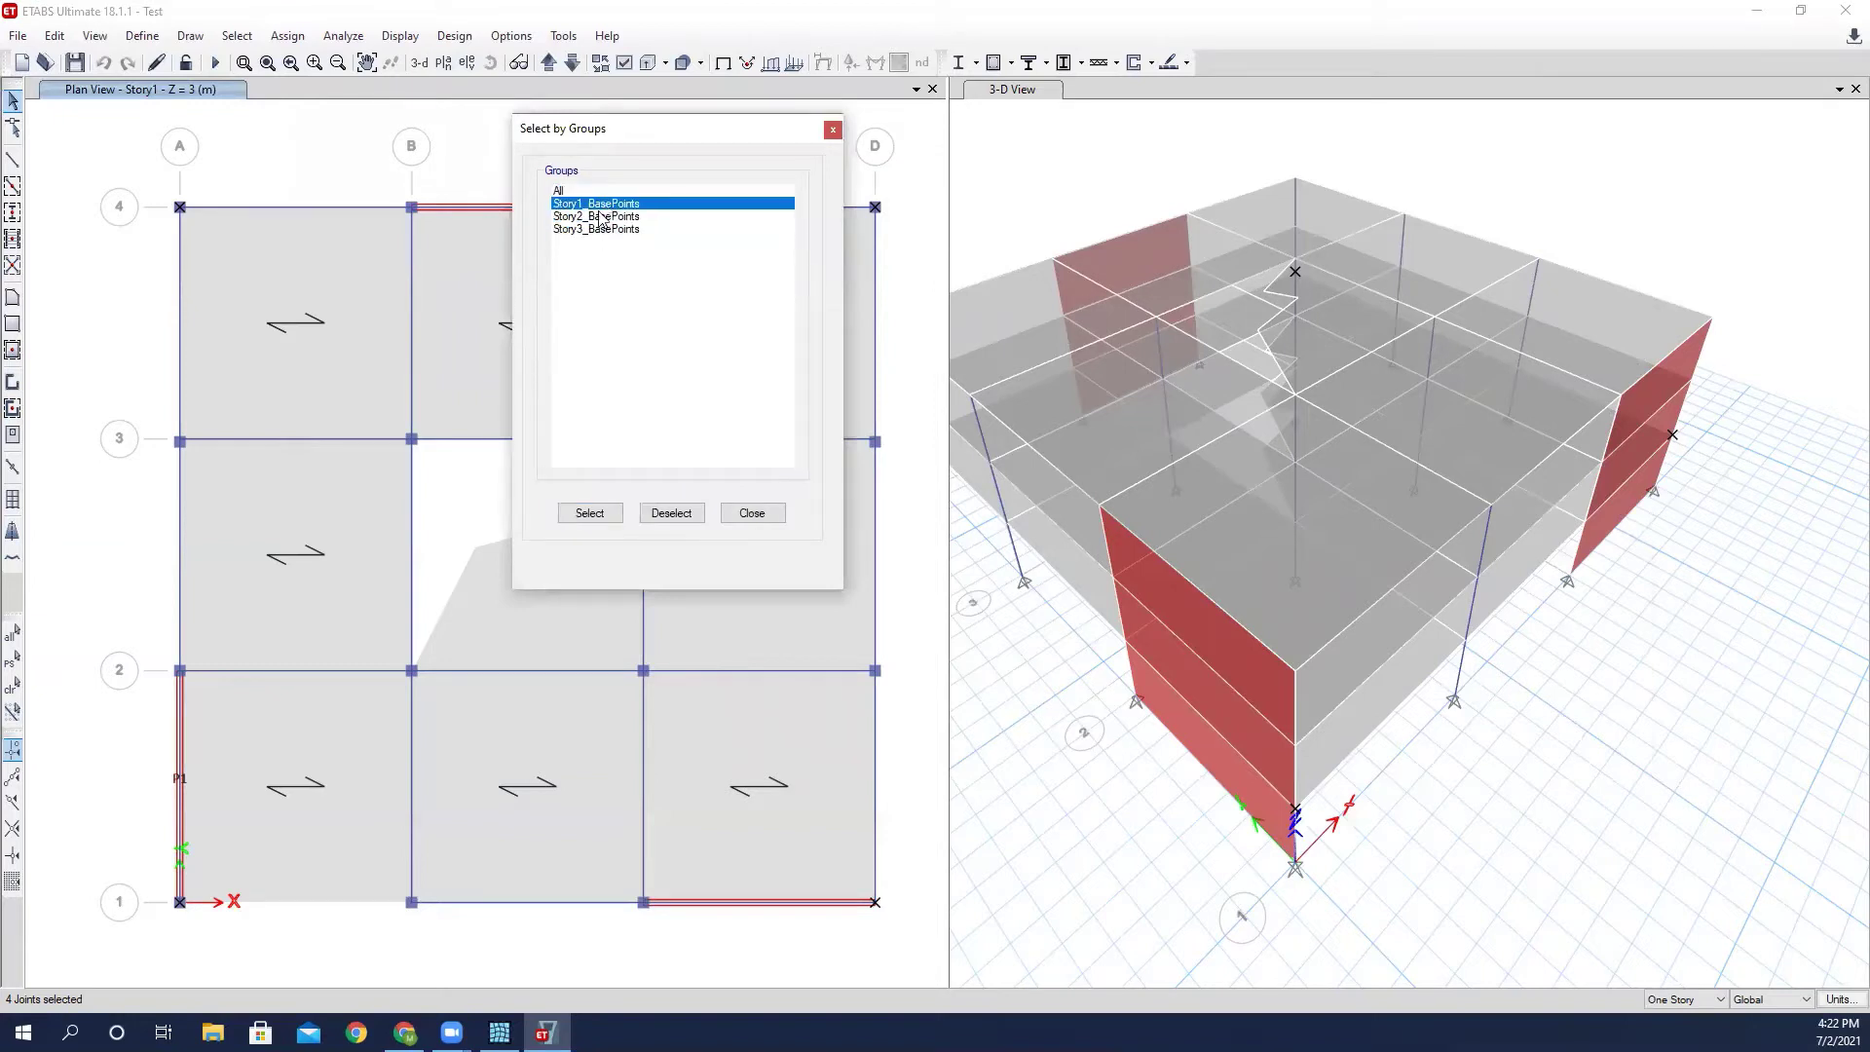
{"action": "left_click", "coordinate": [265, 160]}
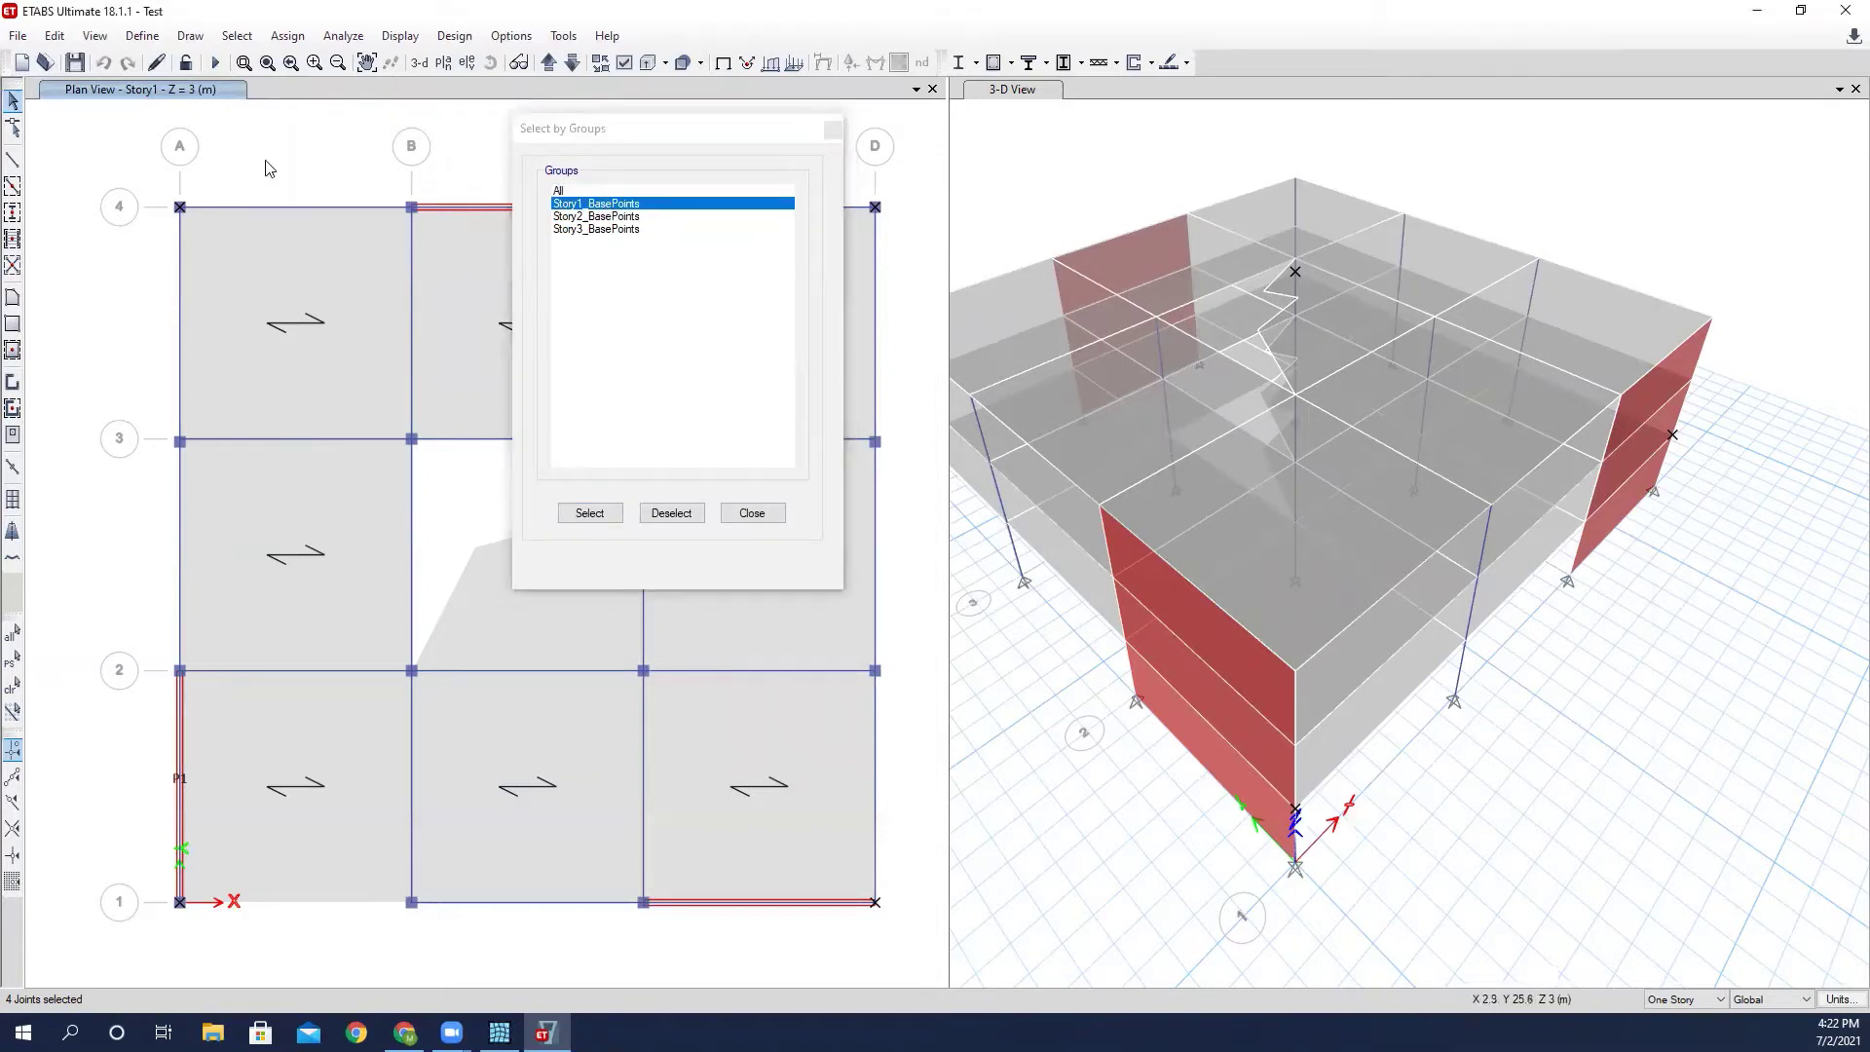
{"action": "left_click", "coordinate": [14, 687]}
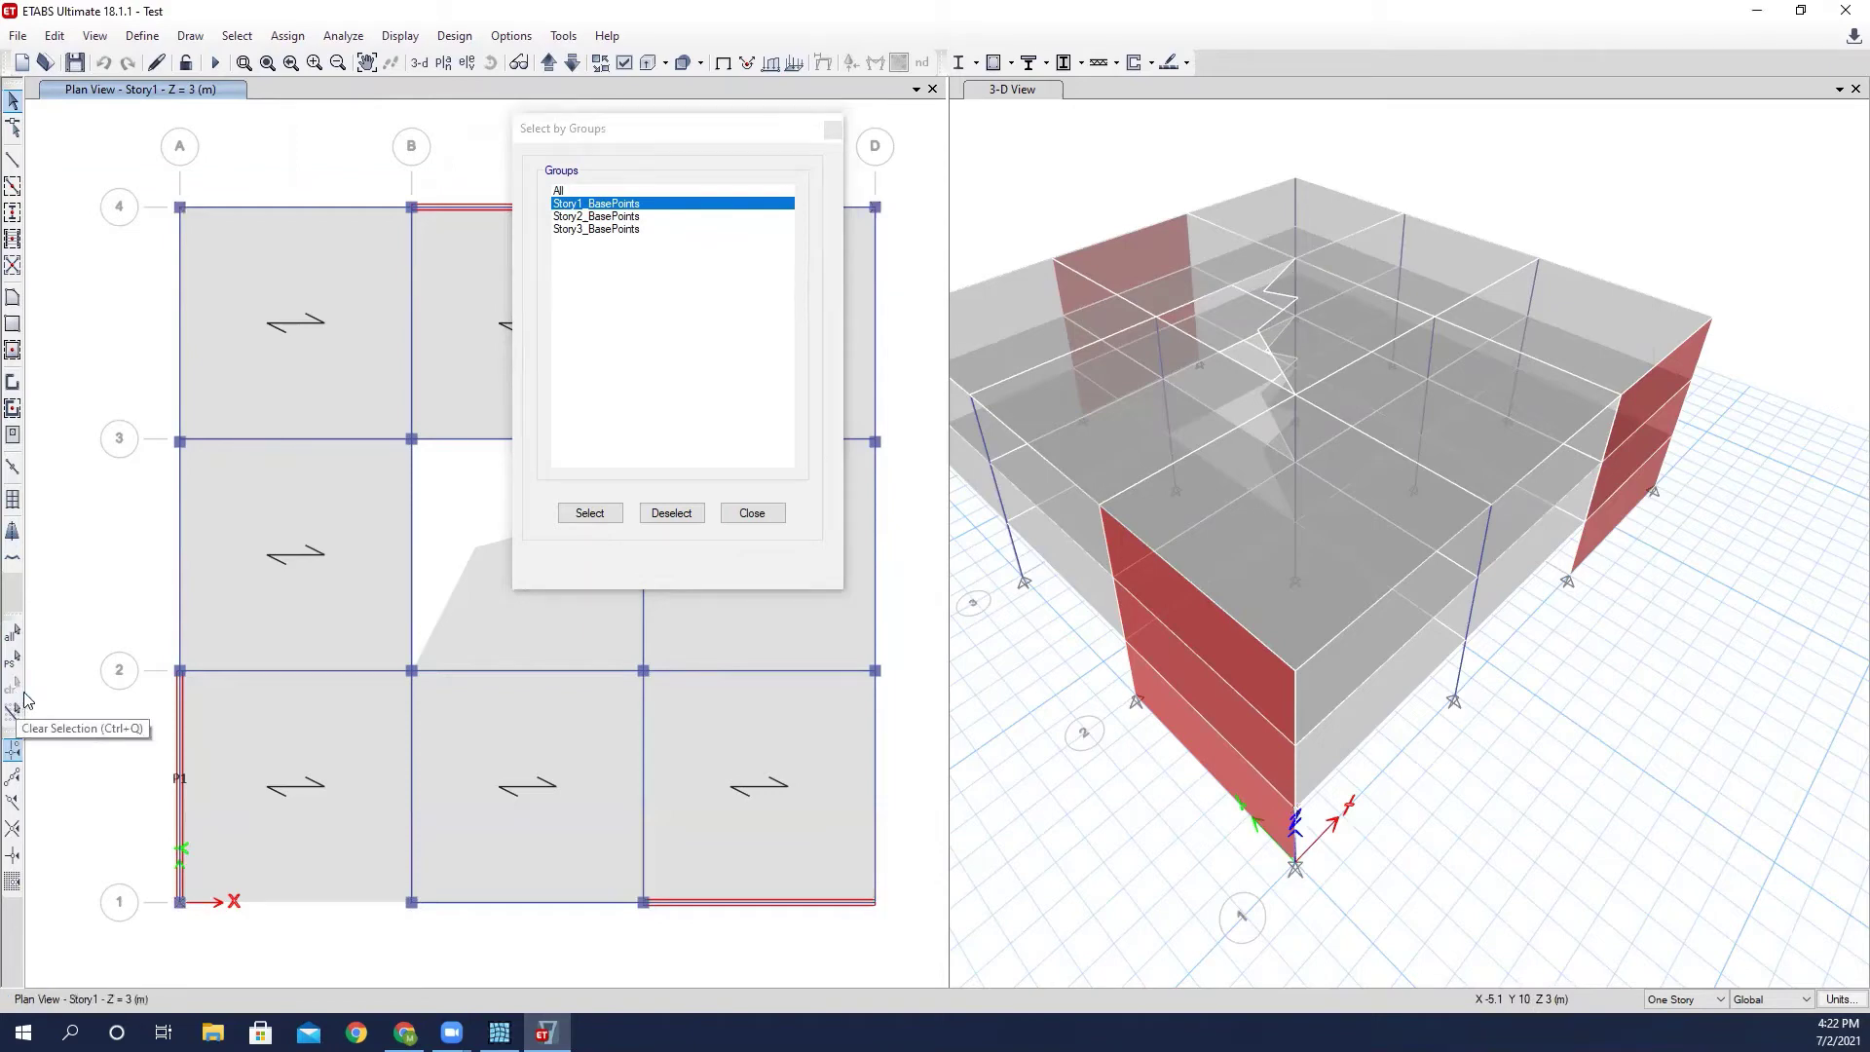
{"action": "left_click", "coordinate": [613, 205]}
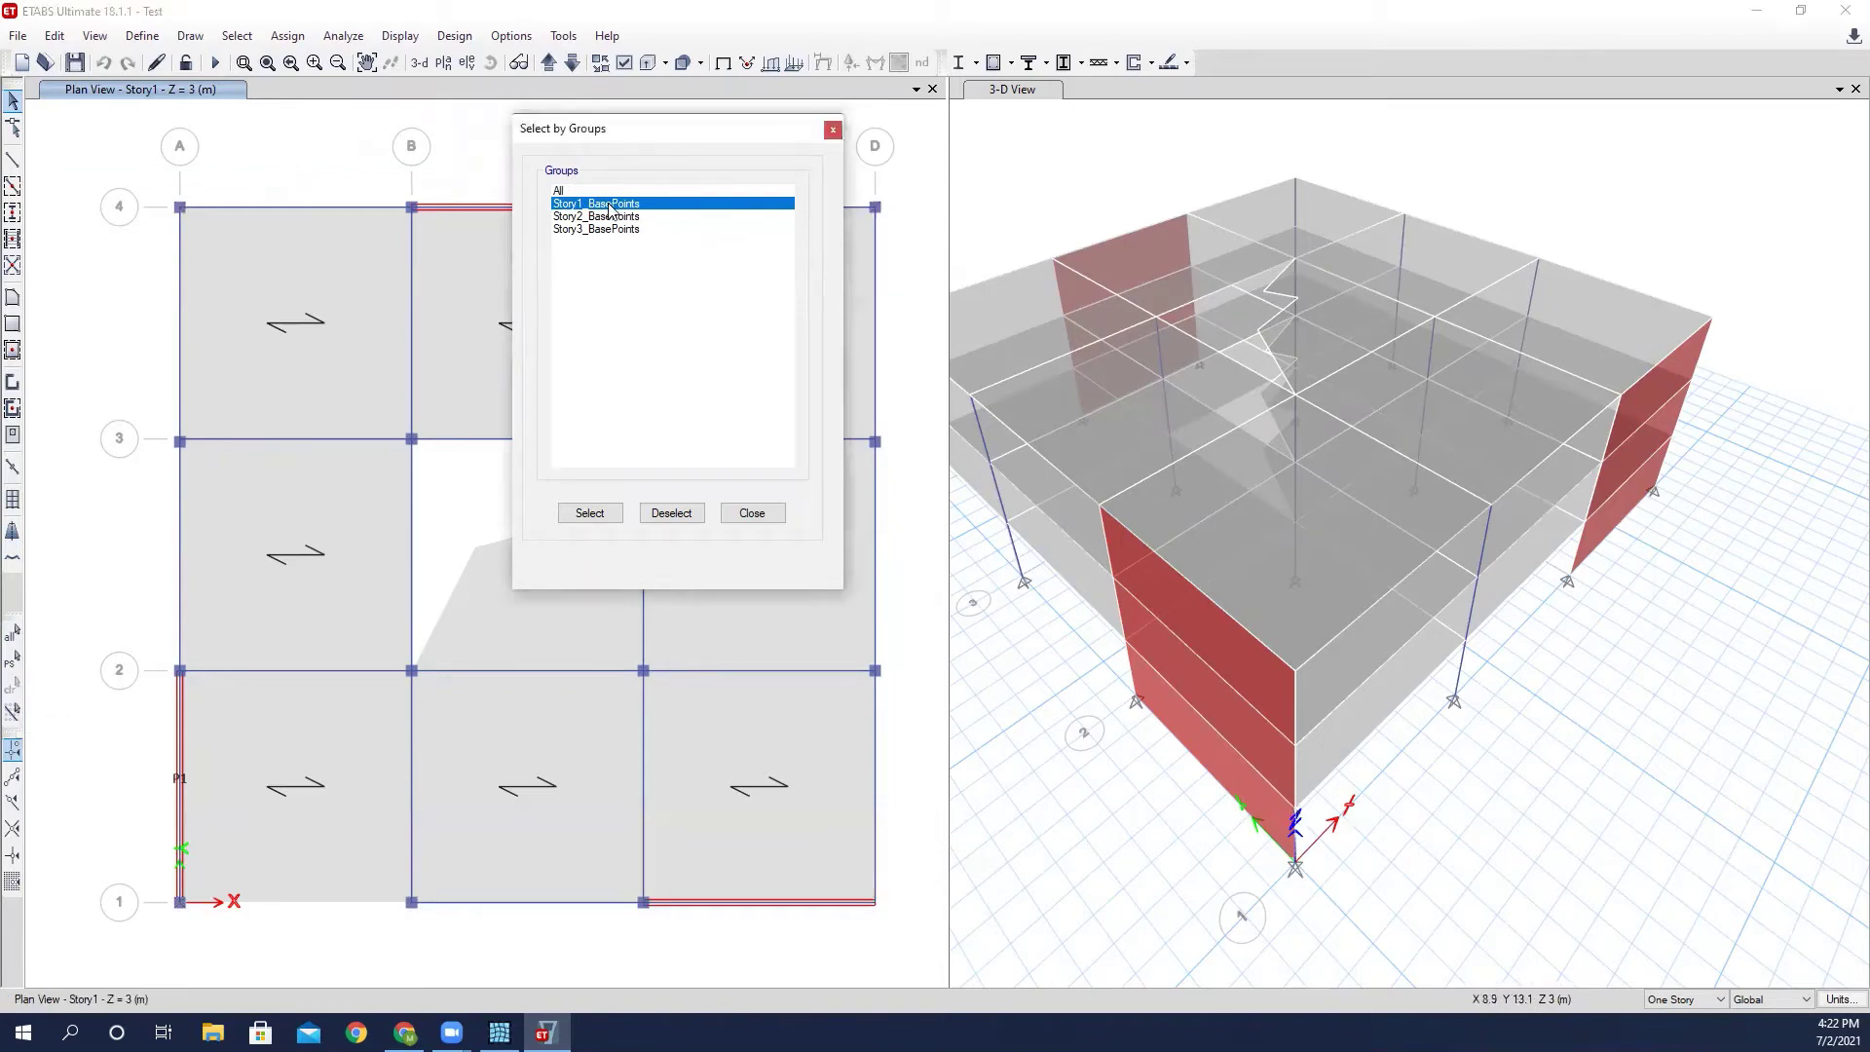
{"action": "left_click", "coordinate": [589, 513]}
{"action": "left_click", "coordinate": [752, 513]}
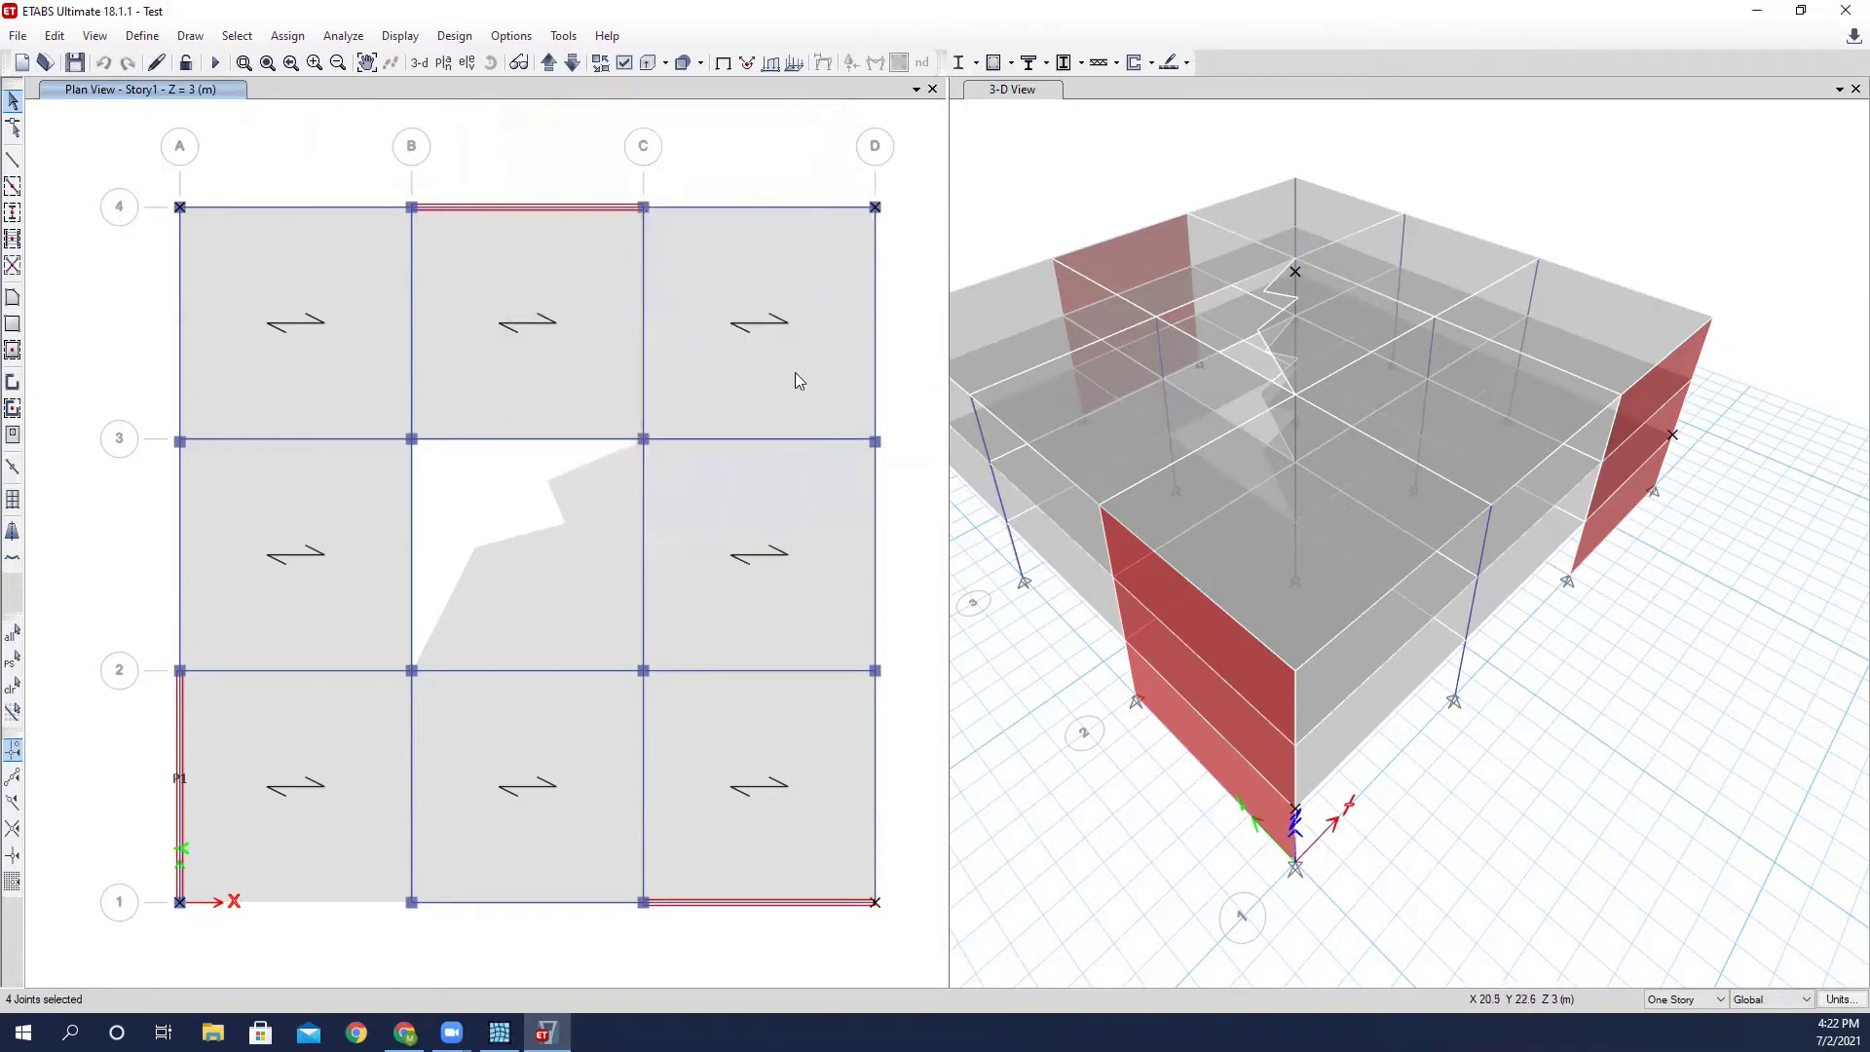
Switch back to Auto Diaphragm and generate the strut-and-tie model for Story1.
{"action": "left_click", "coordinate": [498, 1032]}
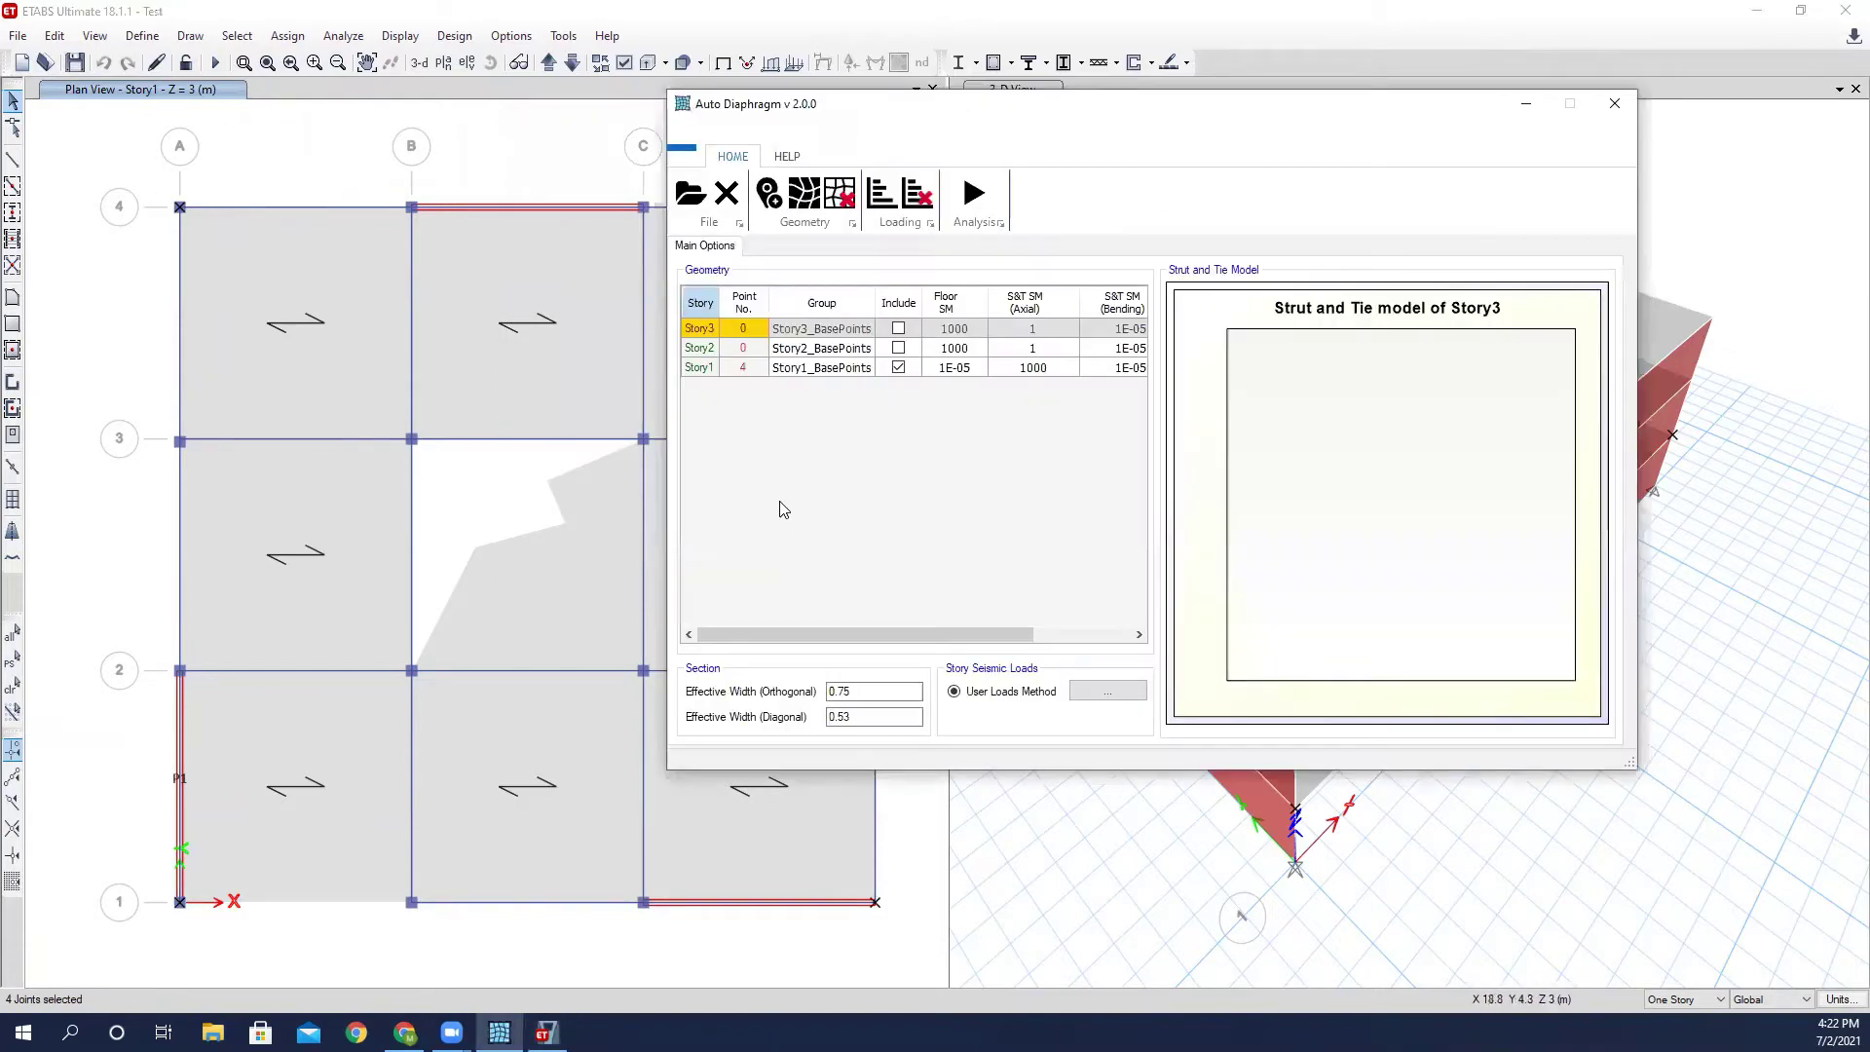
{"action": "left_click", "coordinate": [742, 366]}
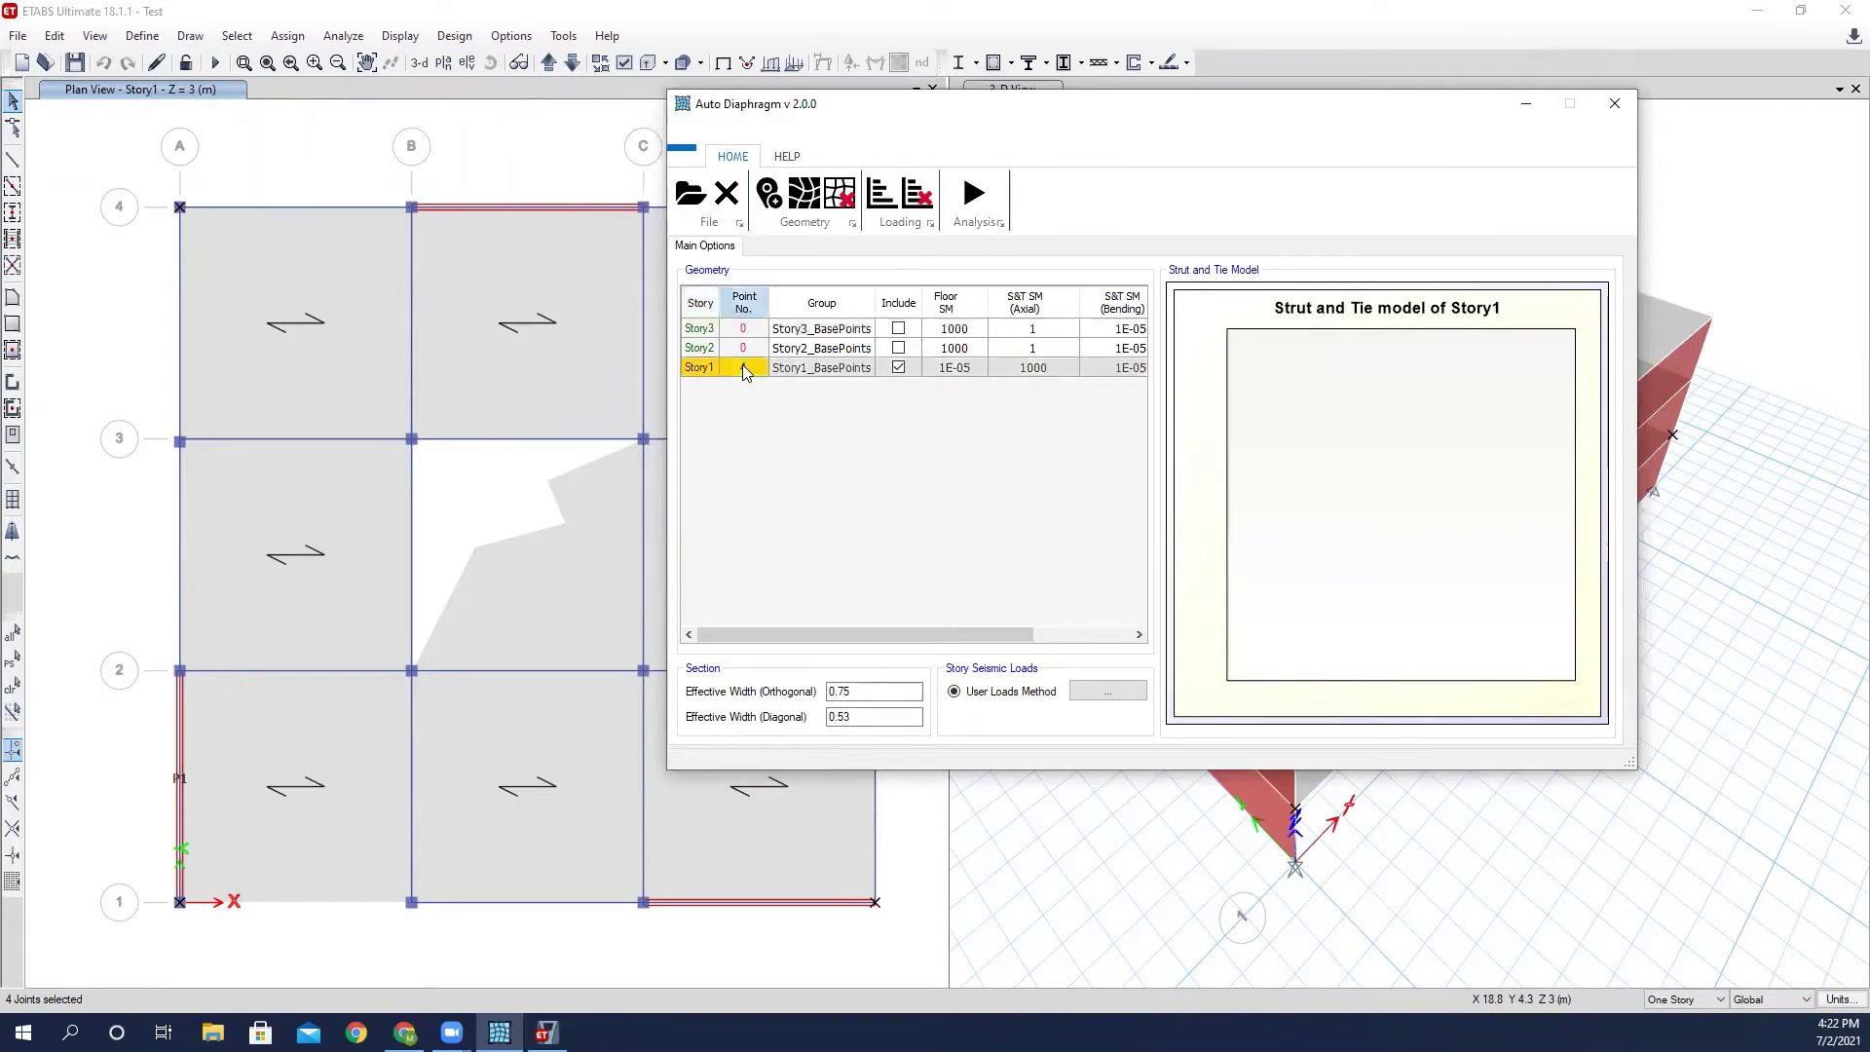
{"action": "left_click", "coordinate": [808, 199]}
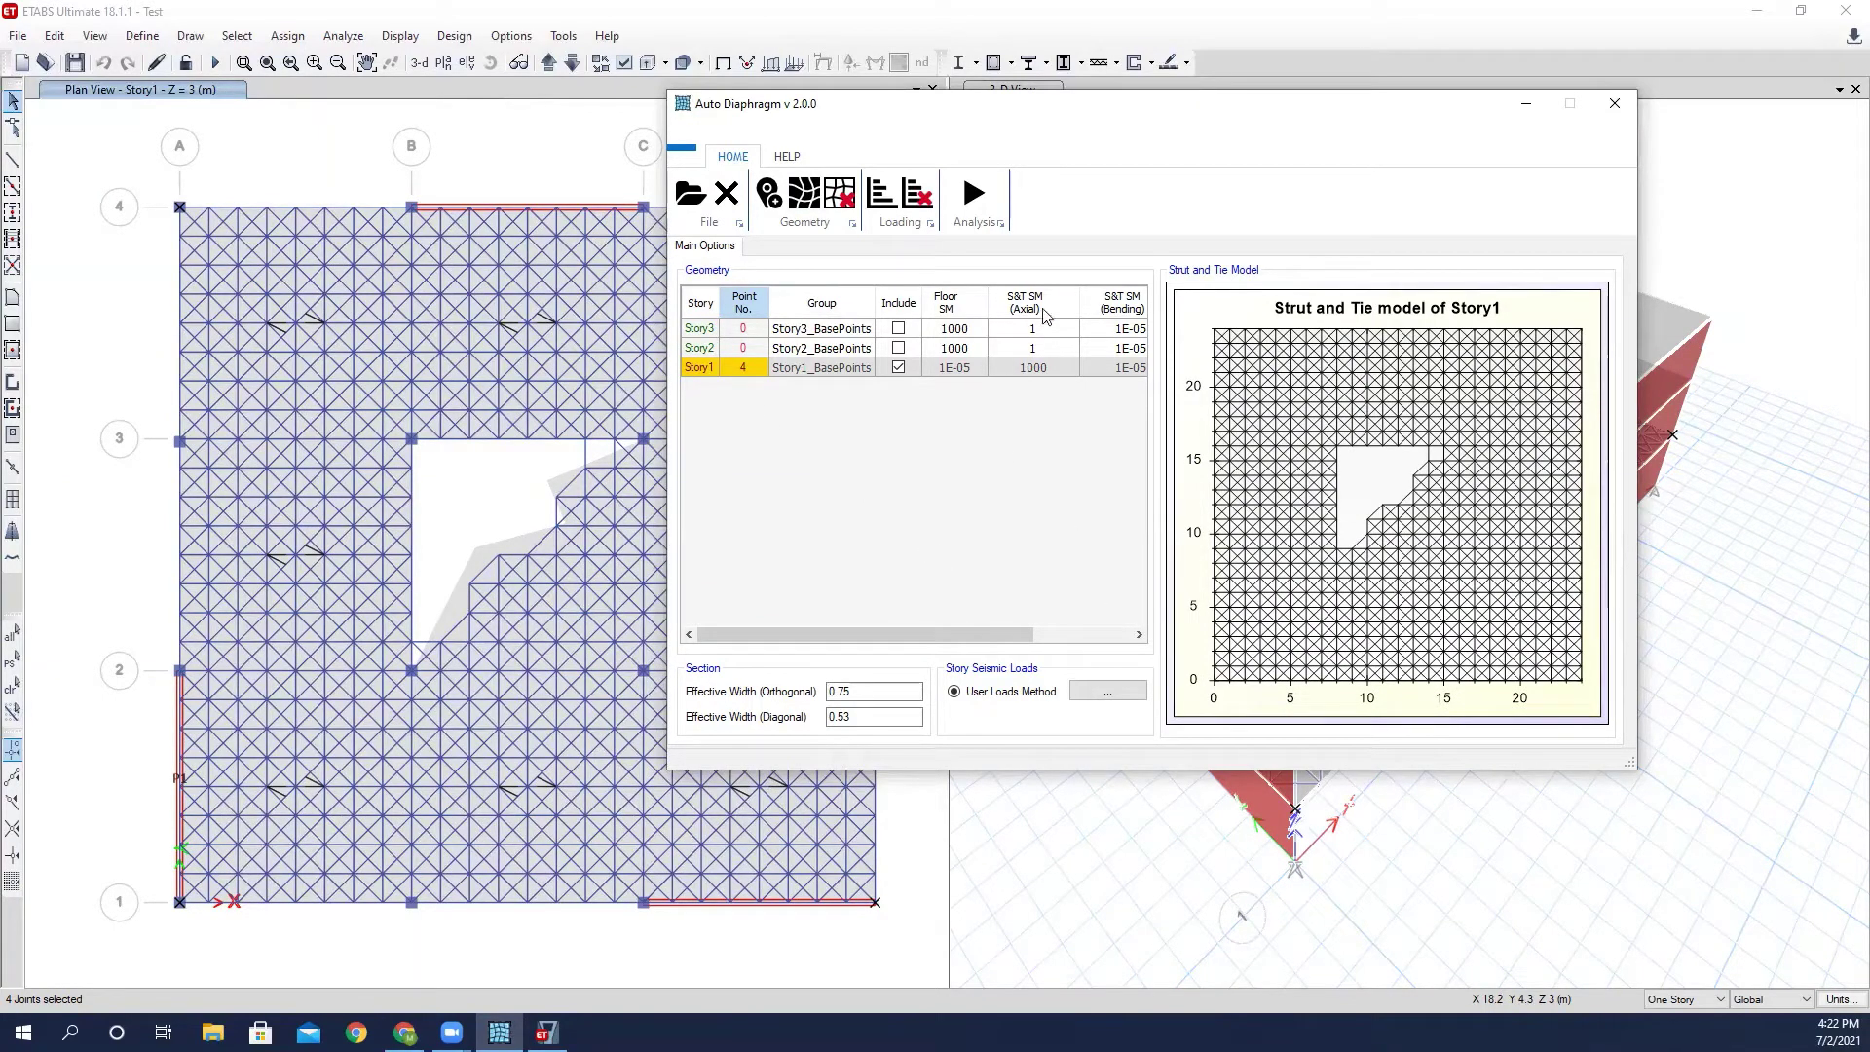
Inspect the strut-and-tie model preview of Story1, then view the preview for Story3.
{"action": "scroll", "coordinate": [1398, 444], "scroll_direction": "down", "scroll_amount": 1}
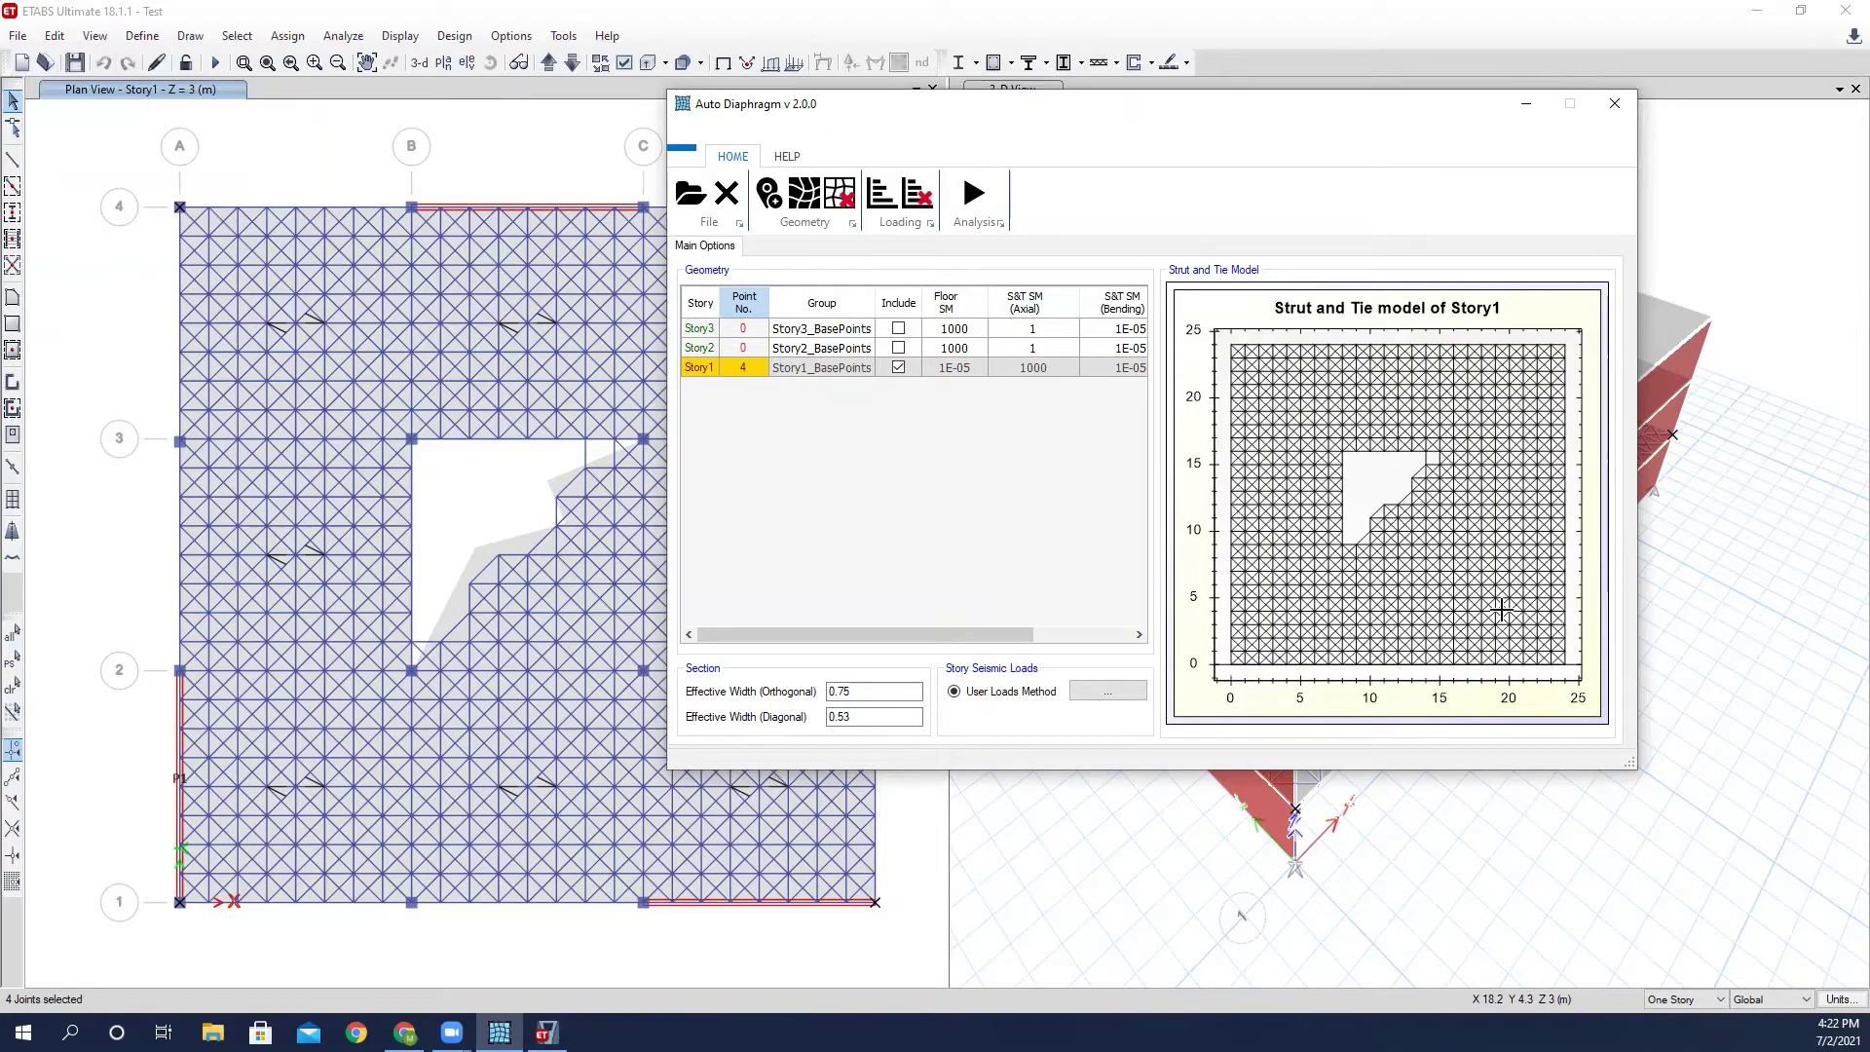
{"action": "mouse_move", "coordinate": [1420, 536]}
{"action": "middle_mouse_down"}
{"action": "mouse_move", "coordinate": [1442, 547]}
{"action": "mouse_move", "coordinate": [1413, 532]}
{"action": "middle_mouse_up"}
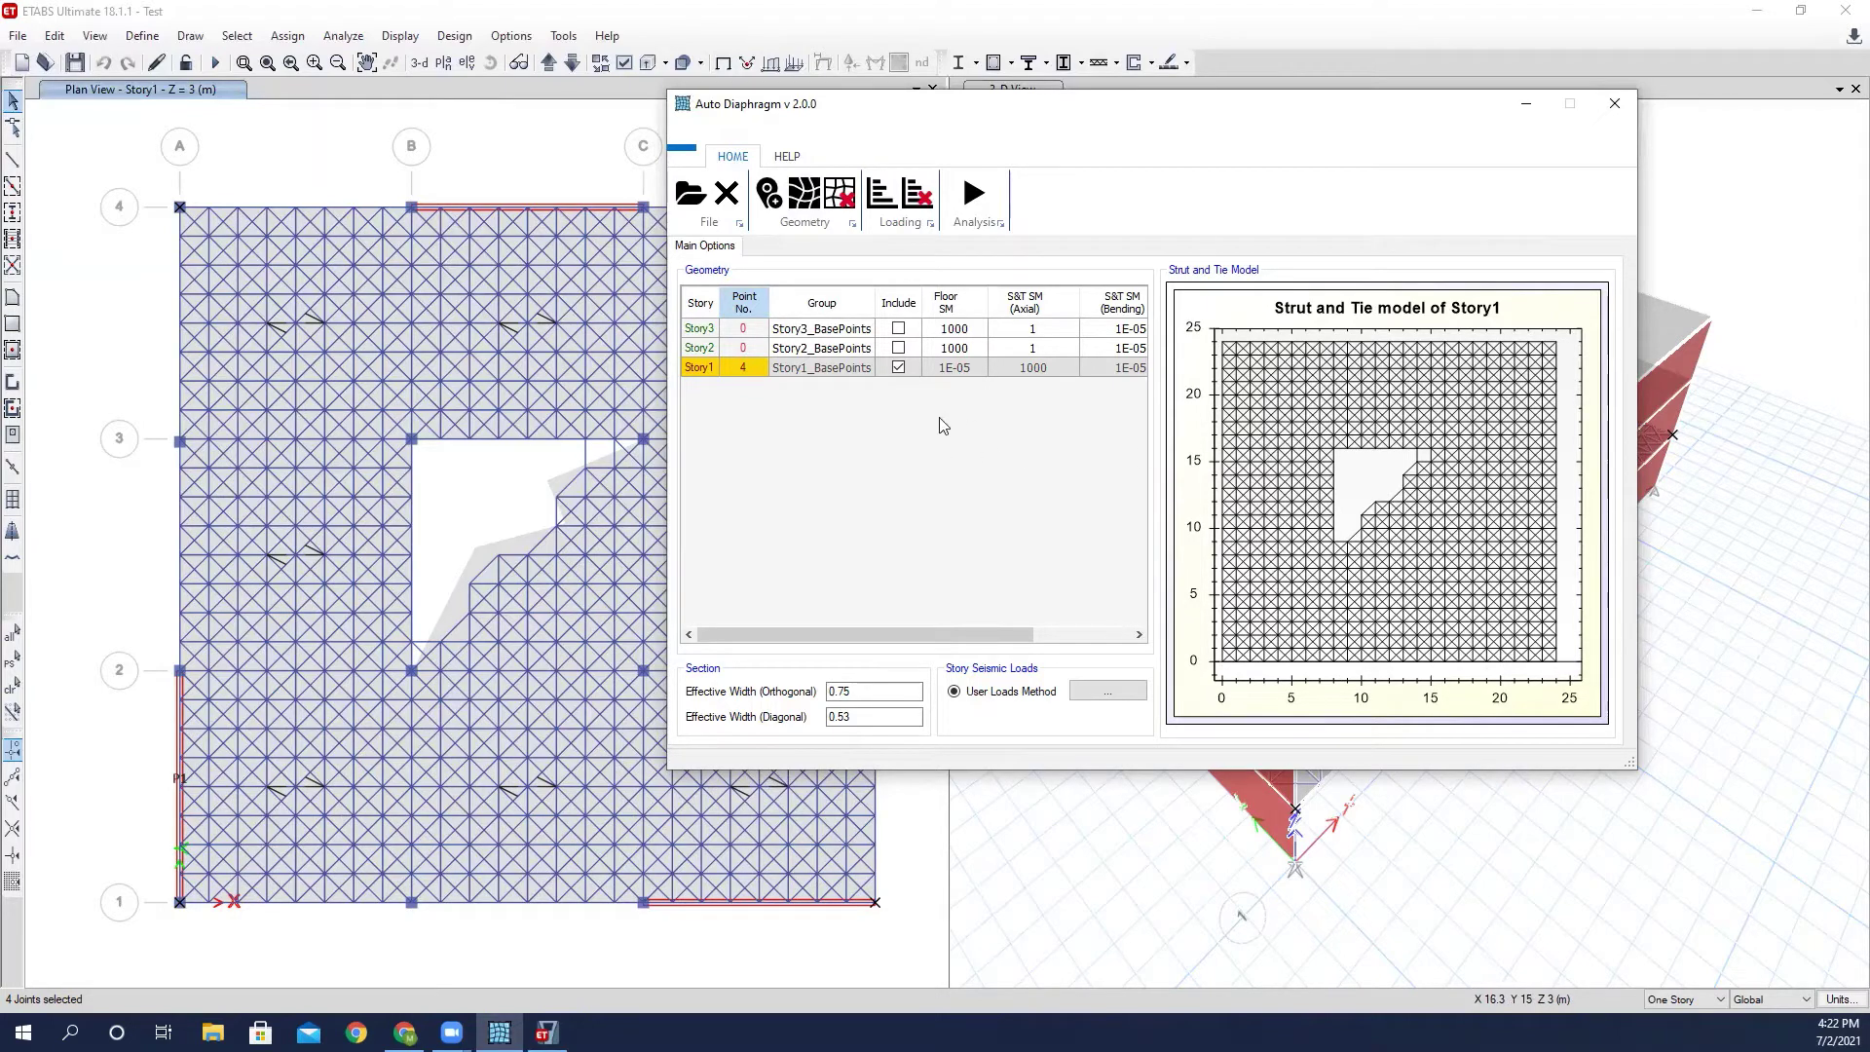
{"action": "left_click", "coordinate": [701, 329]}
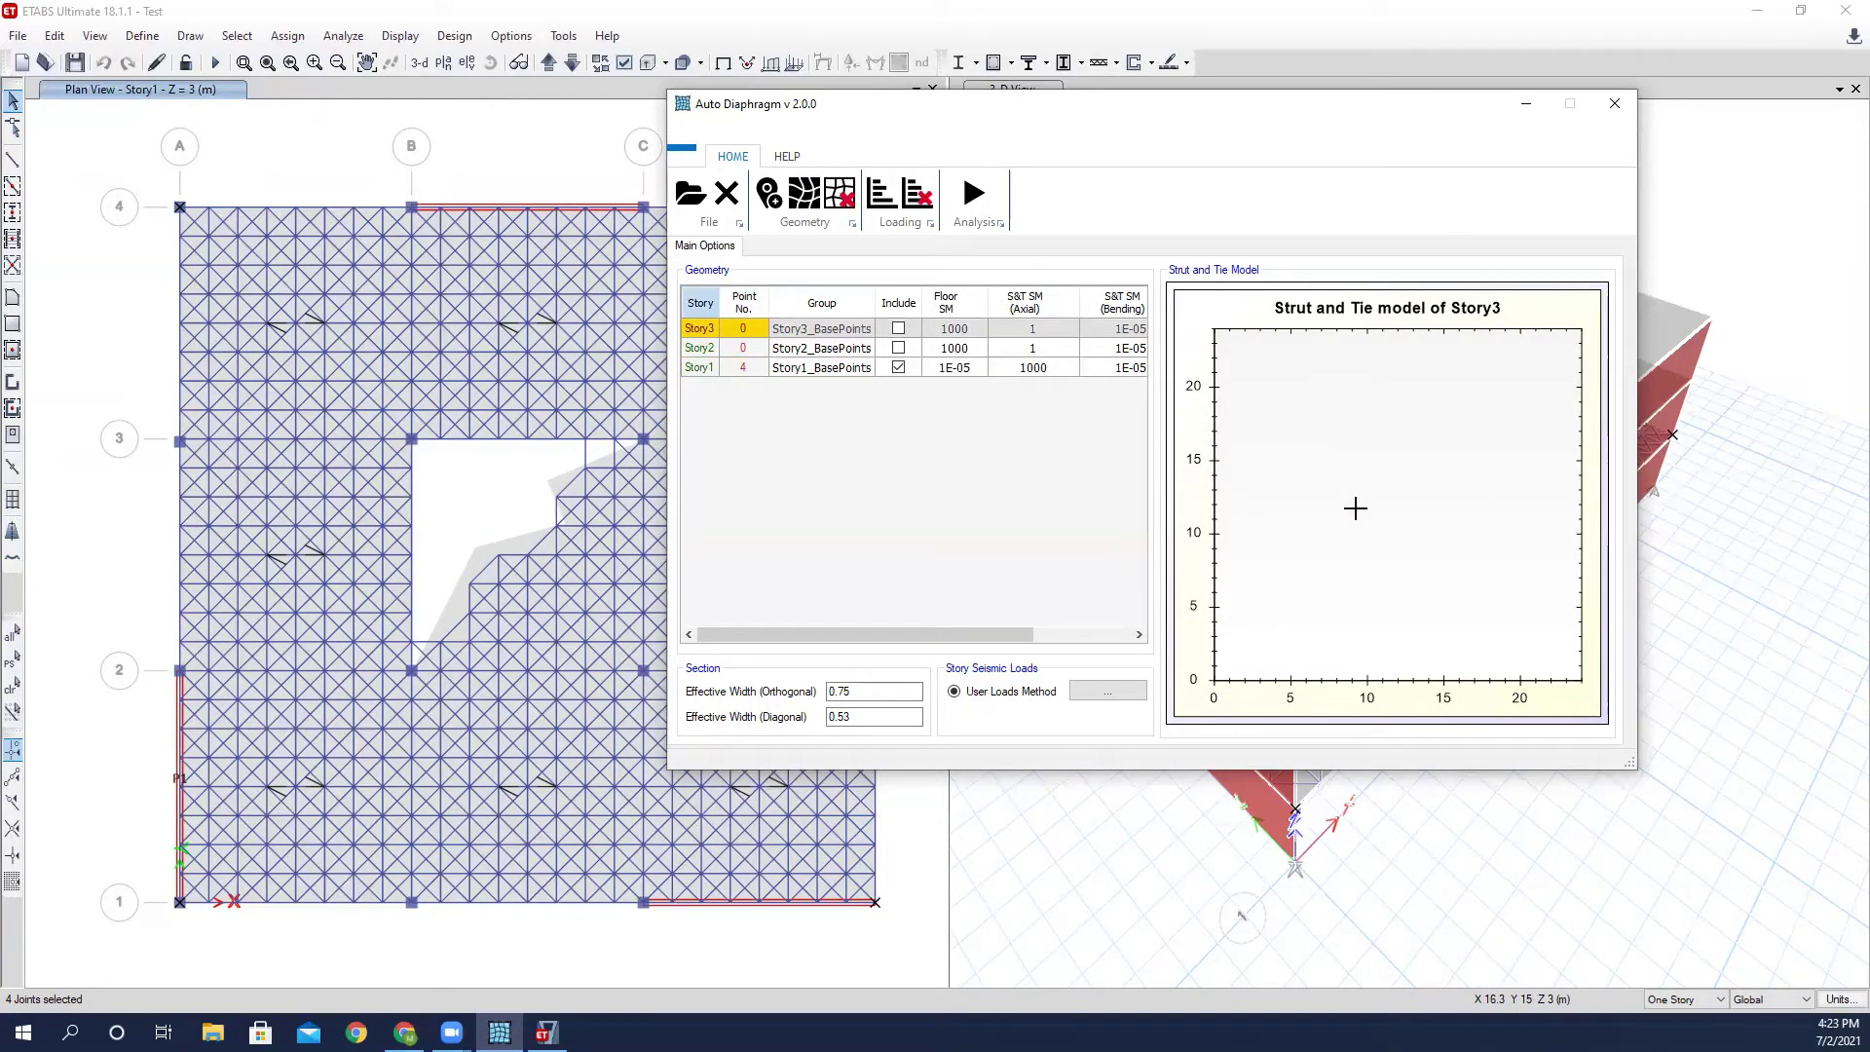
View the strut-and-tie previews of Story2 and Story1, then switch to ETABS and examine the mesh in the 3-D view.
{"action": "left_click", "coordinate": [734, 350]}
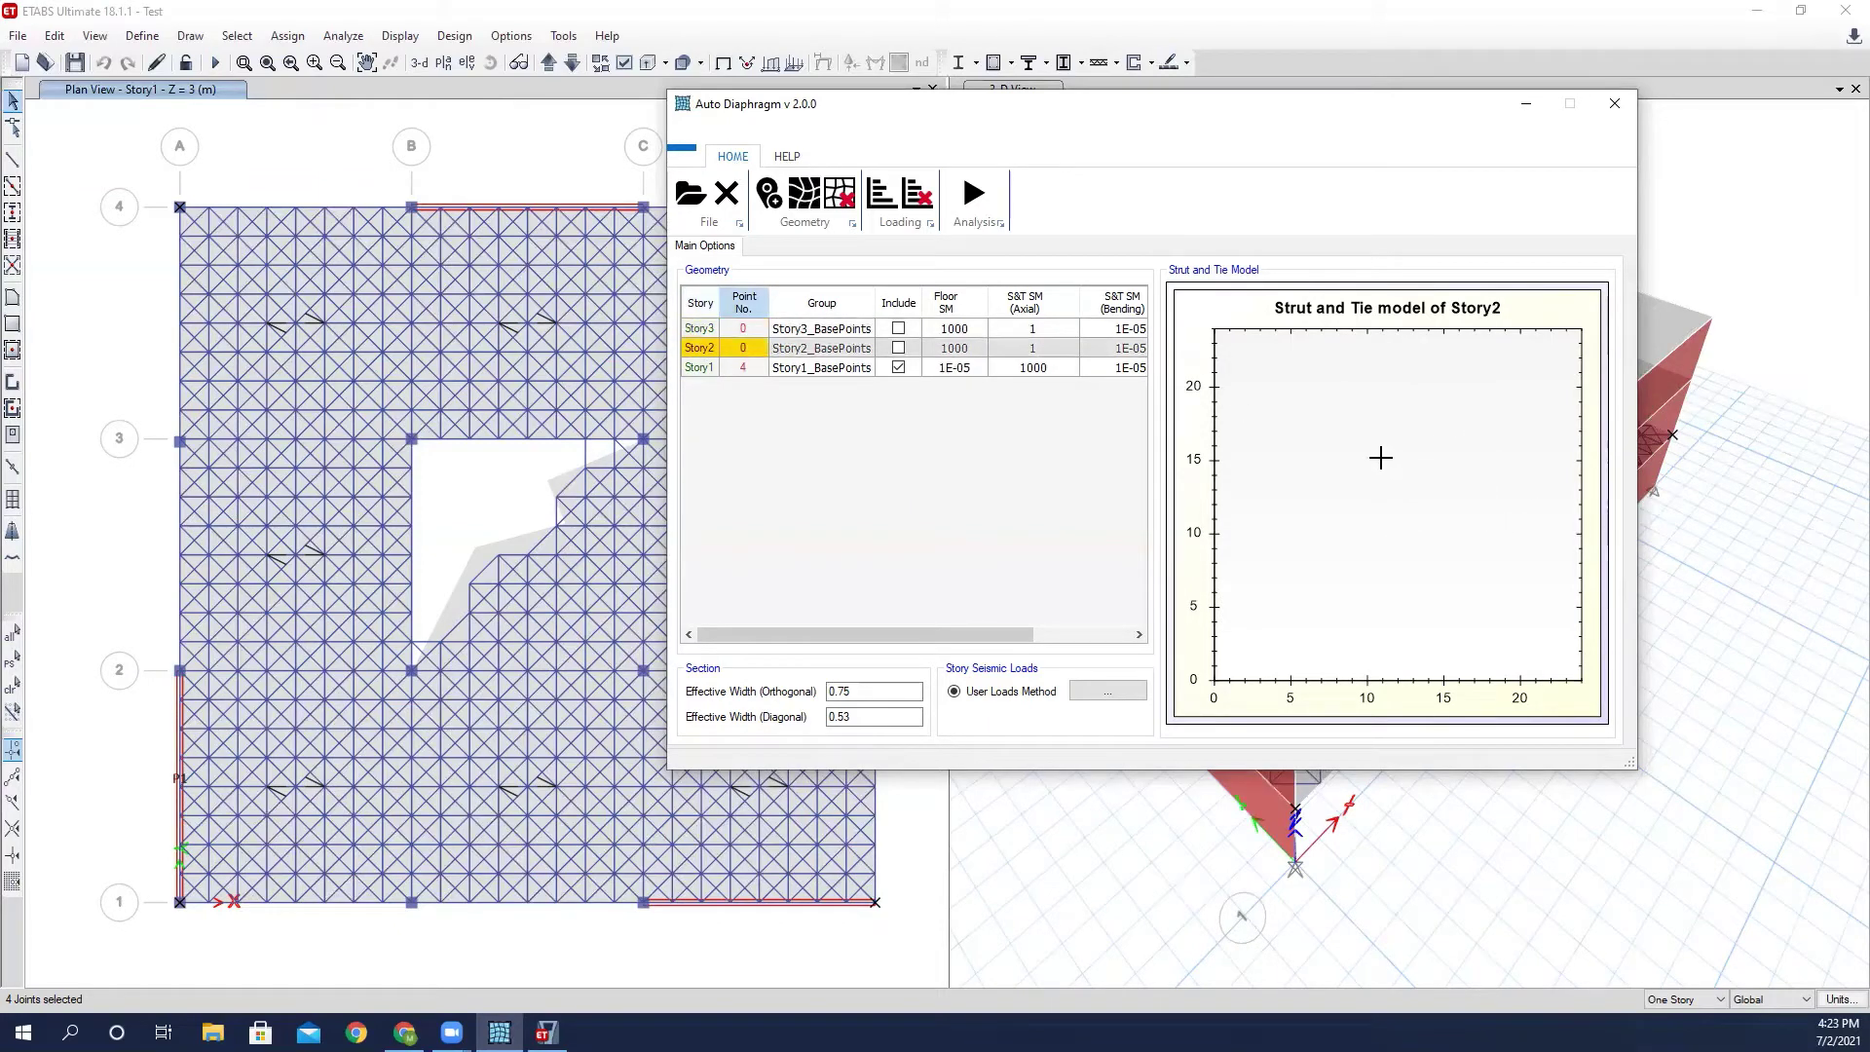
{"action": "left_click", "coordinate": [705, 370]}
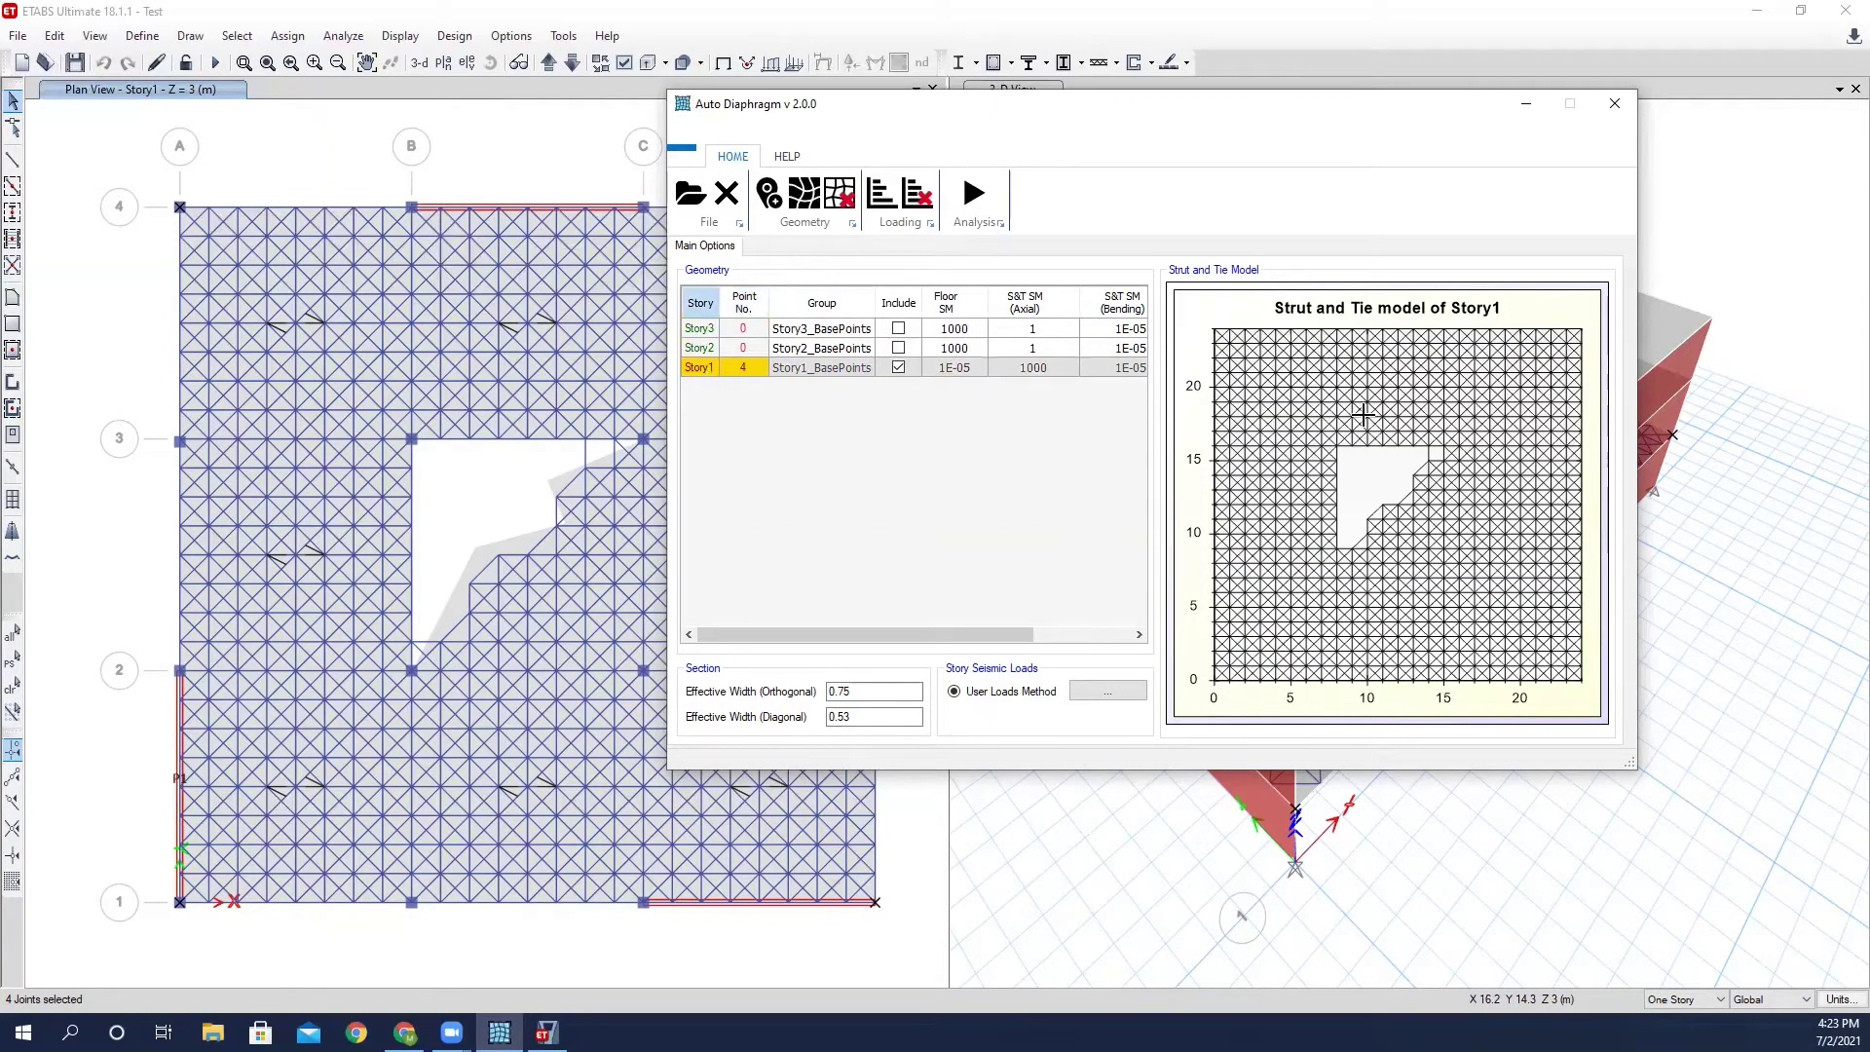
{"action": "left_click", "coordinate": [1667, 8]}
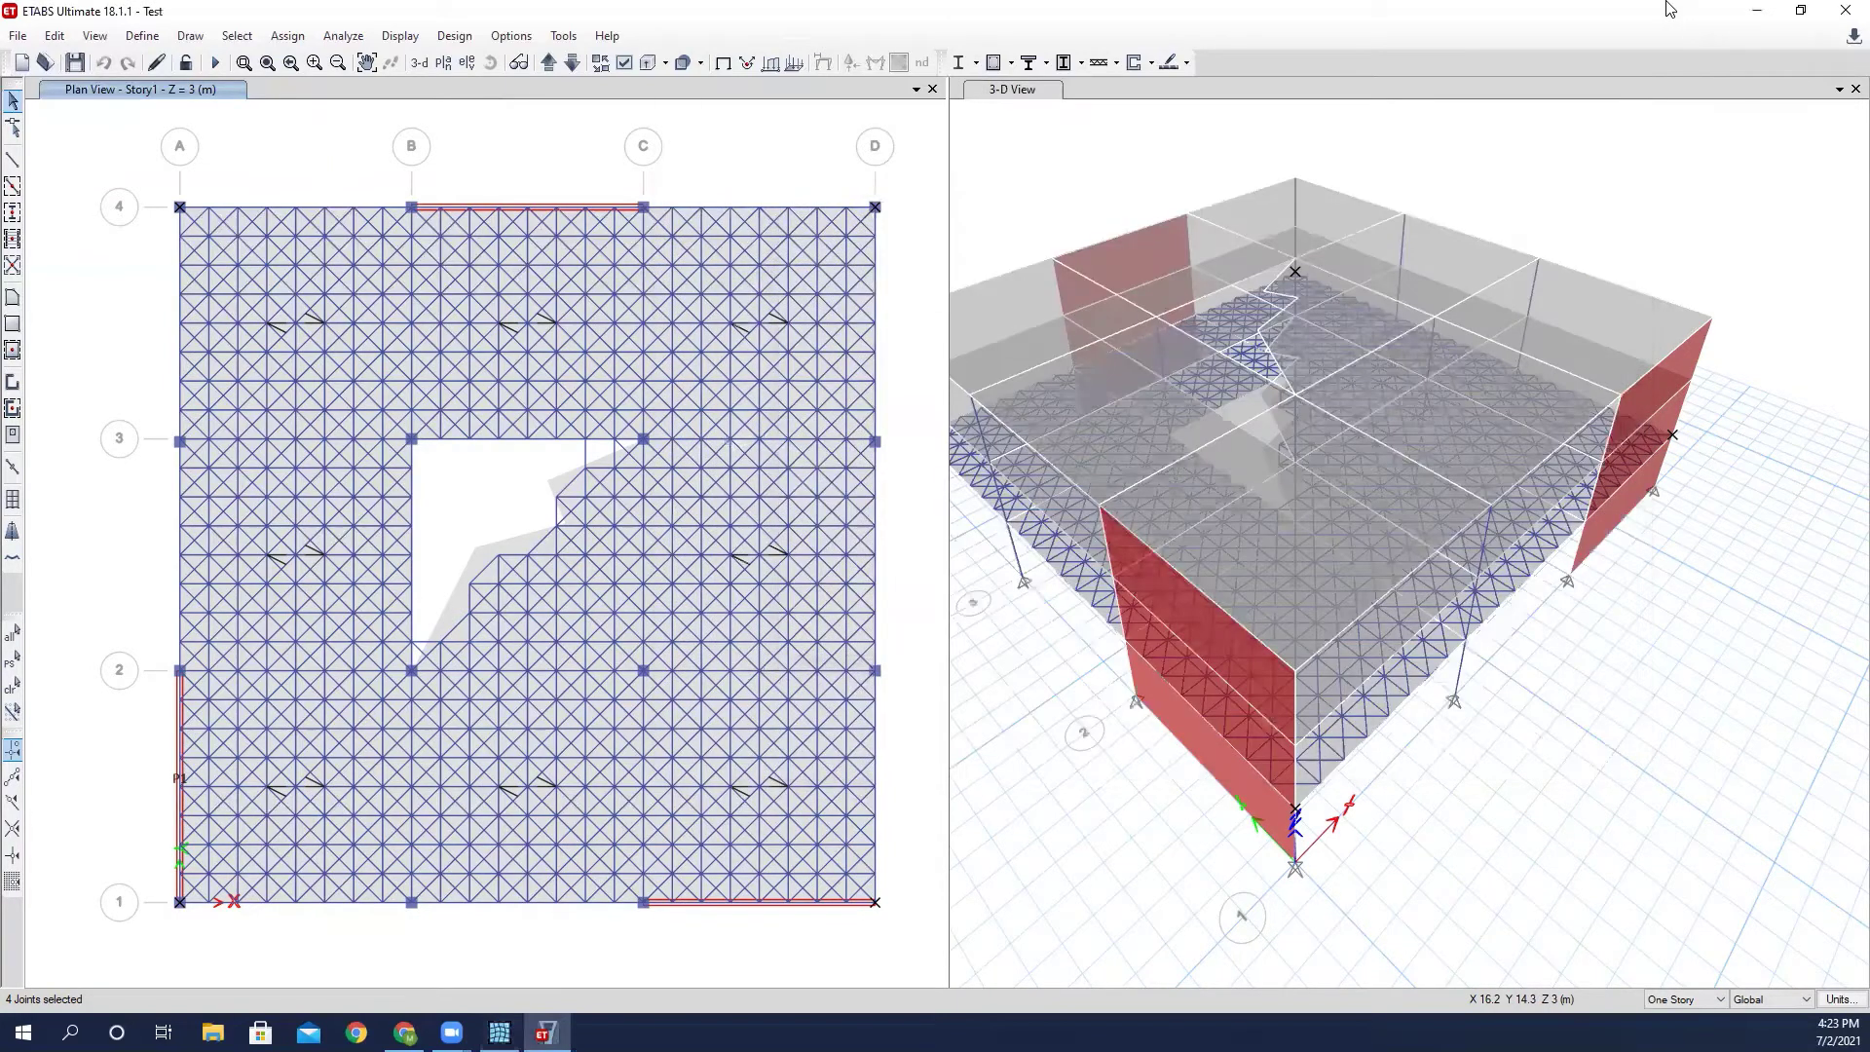
{"action": "middle_click_drag", "start_coordinate": [1514, 700], "coordinate": [1585, 692]}
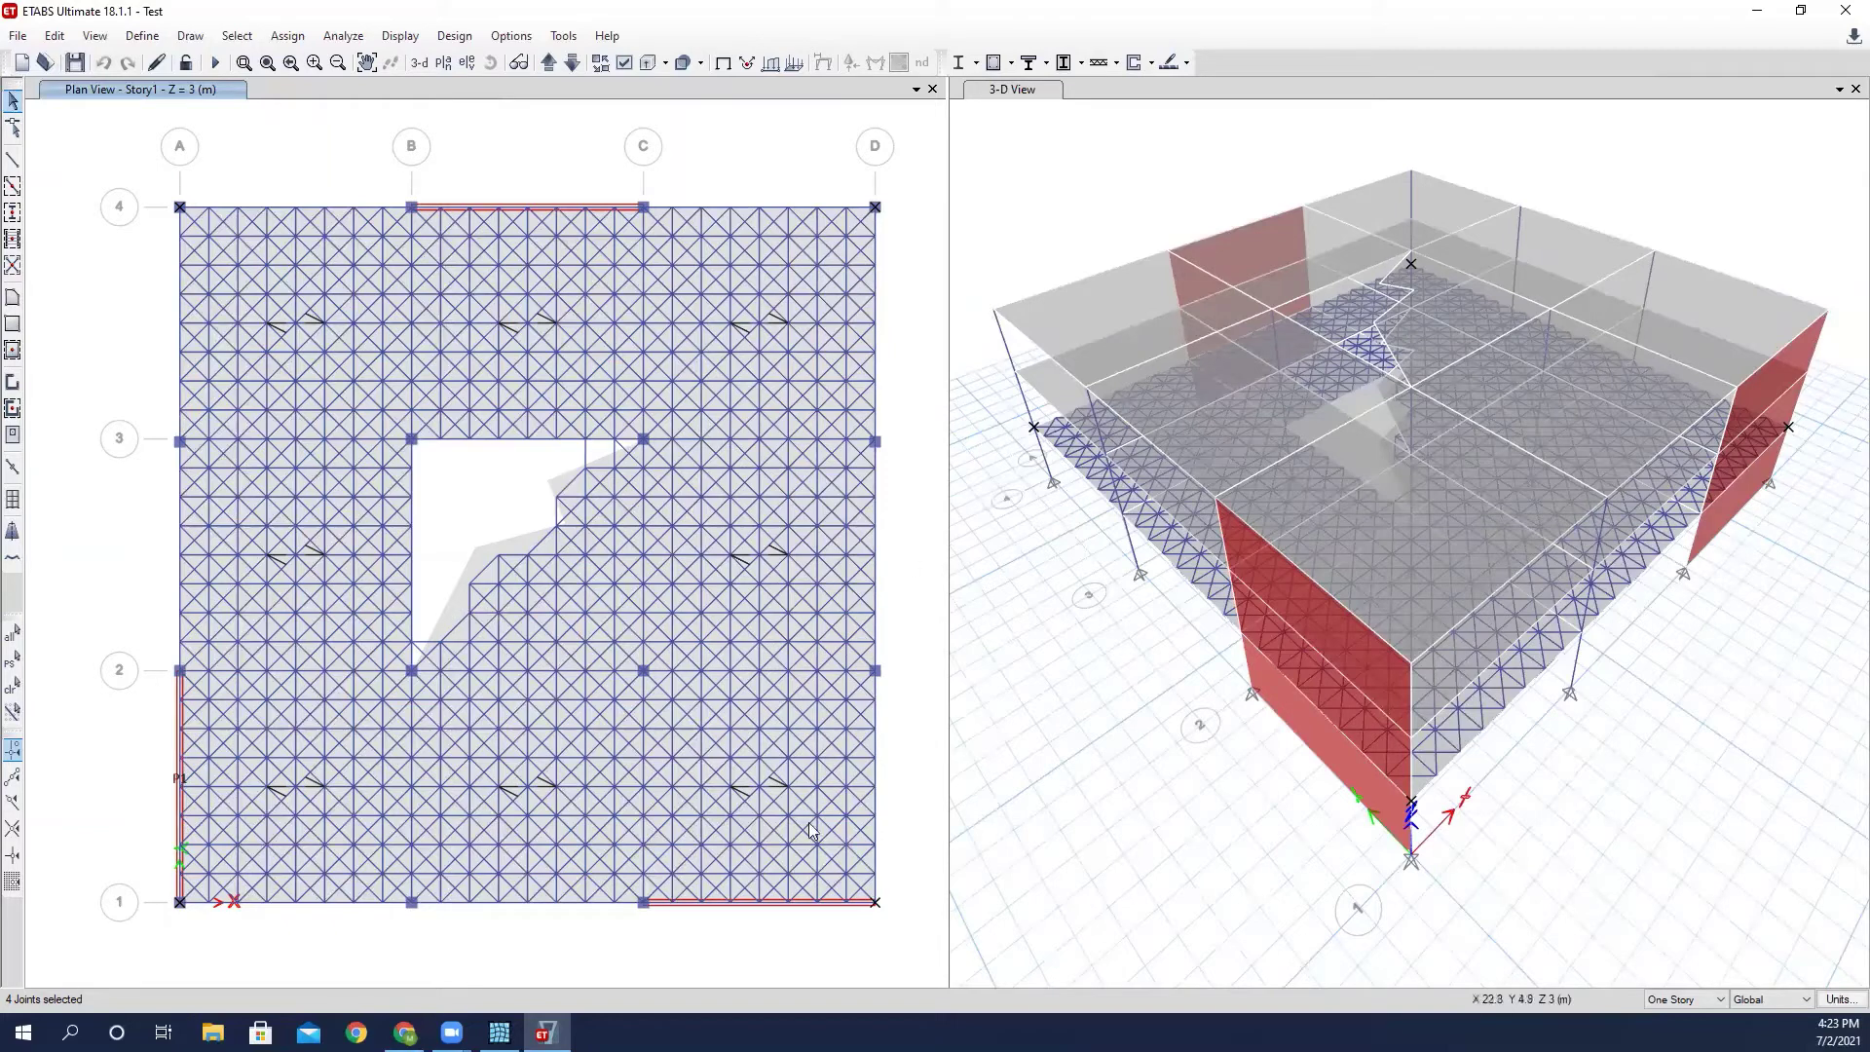
Switch back to Auto Diaphragm and check the maximum mesh size set for the stories in the geometry table.
{"action": "mouse_move", "coordinate": [499, 1032]}
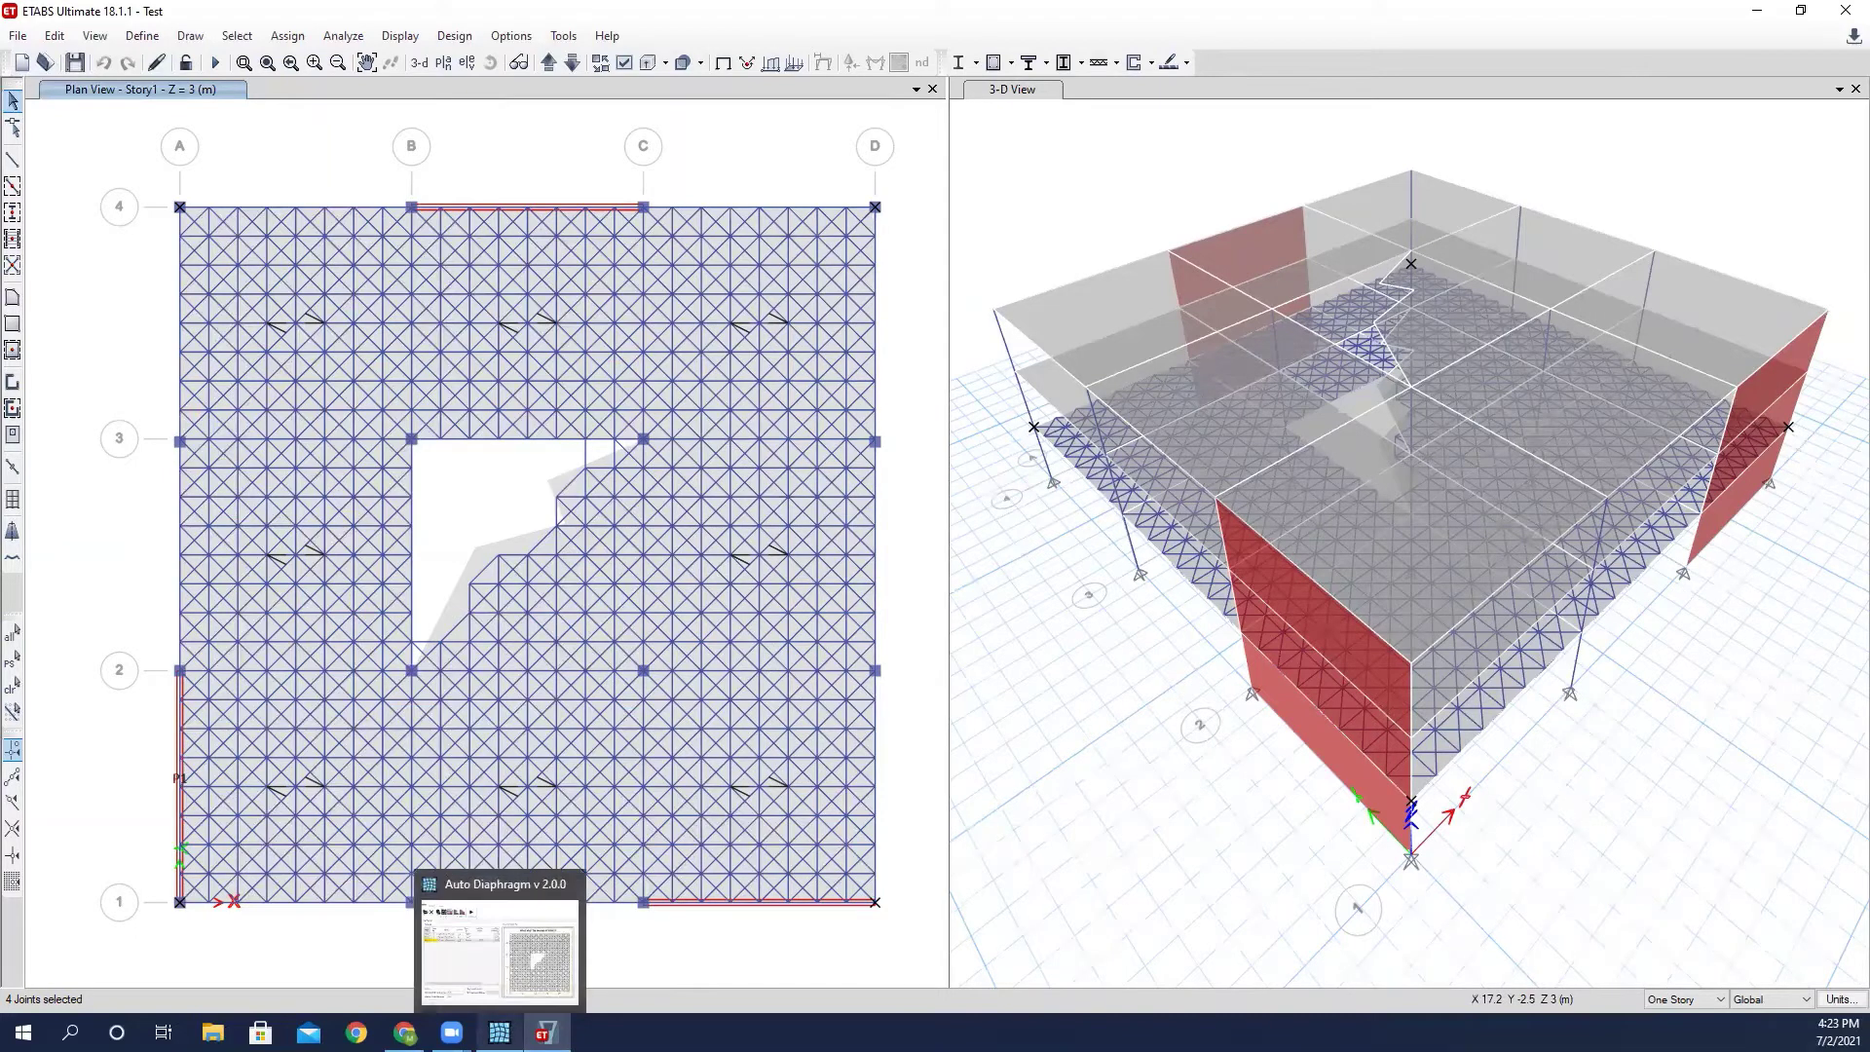
{"action": "left_click", "coordinate": [527, 958]}
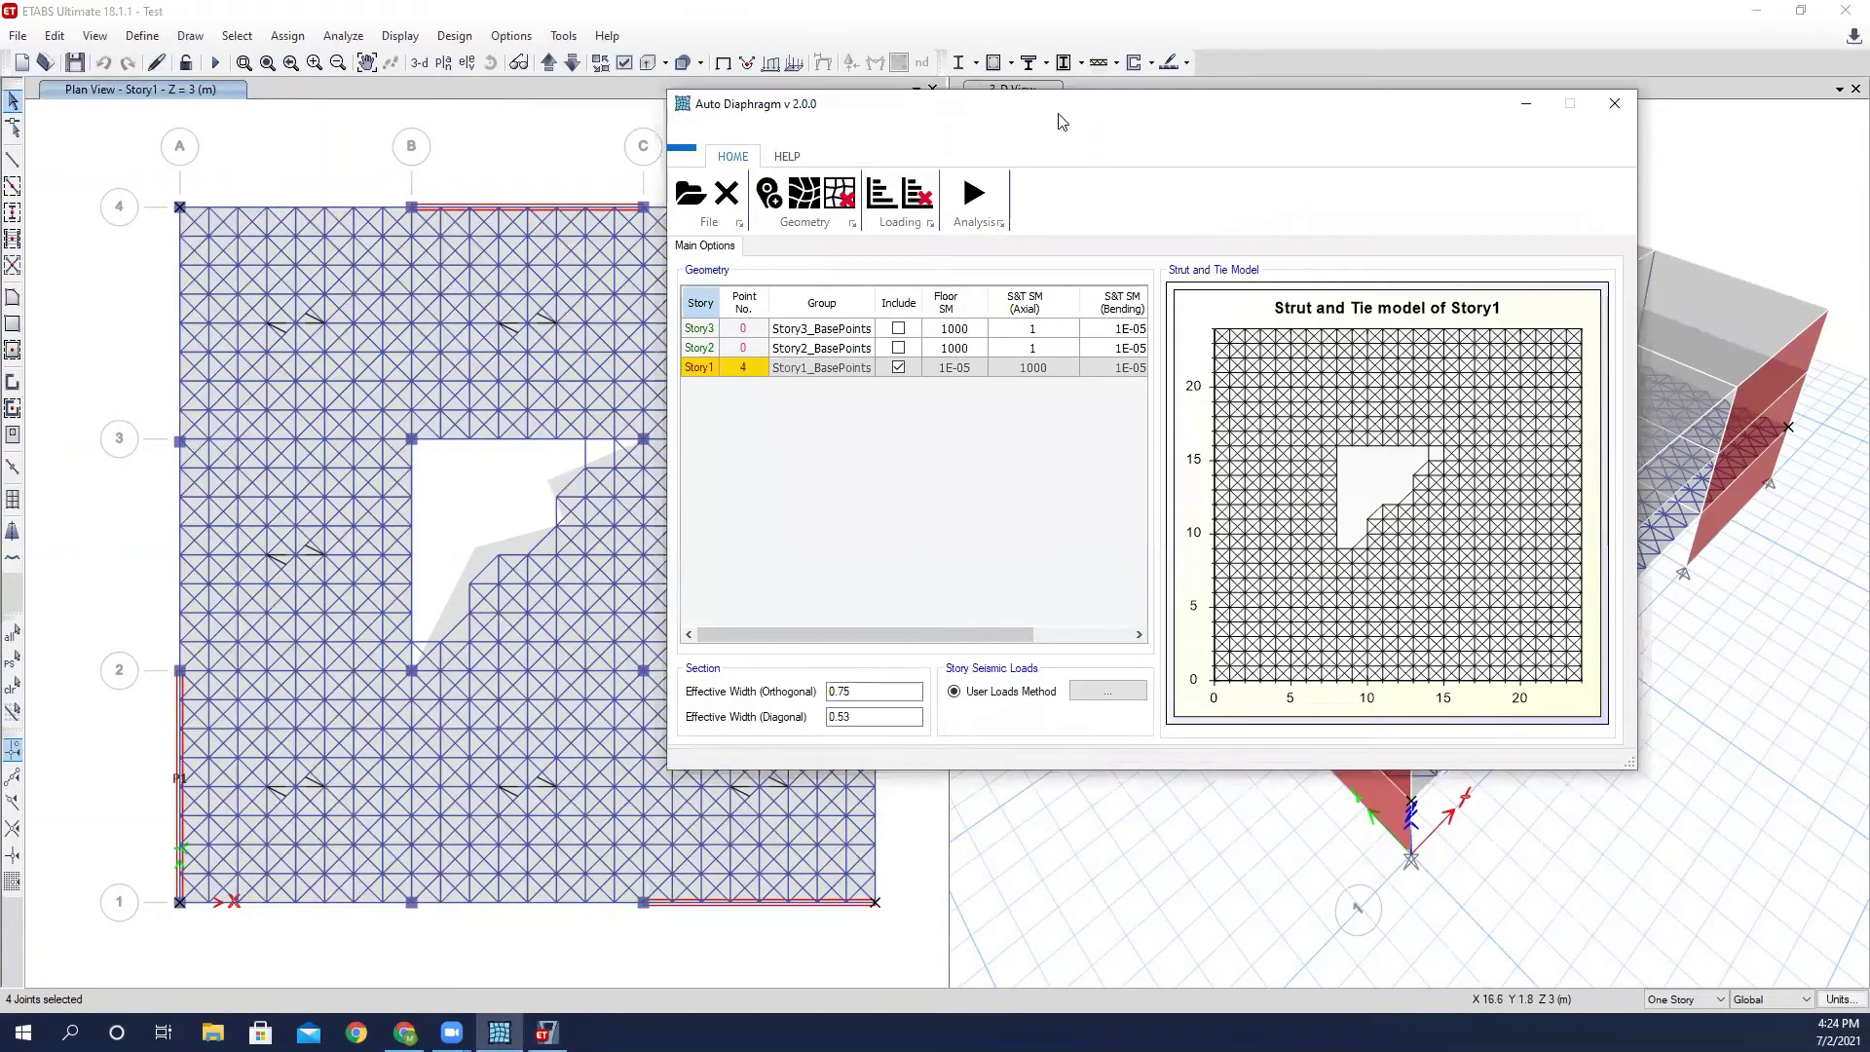
{"action": "left_click_drag", "start_coordinate": [1061, 121], "coordinate": [1040, 92]}
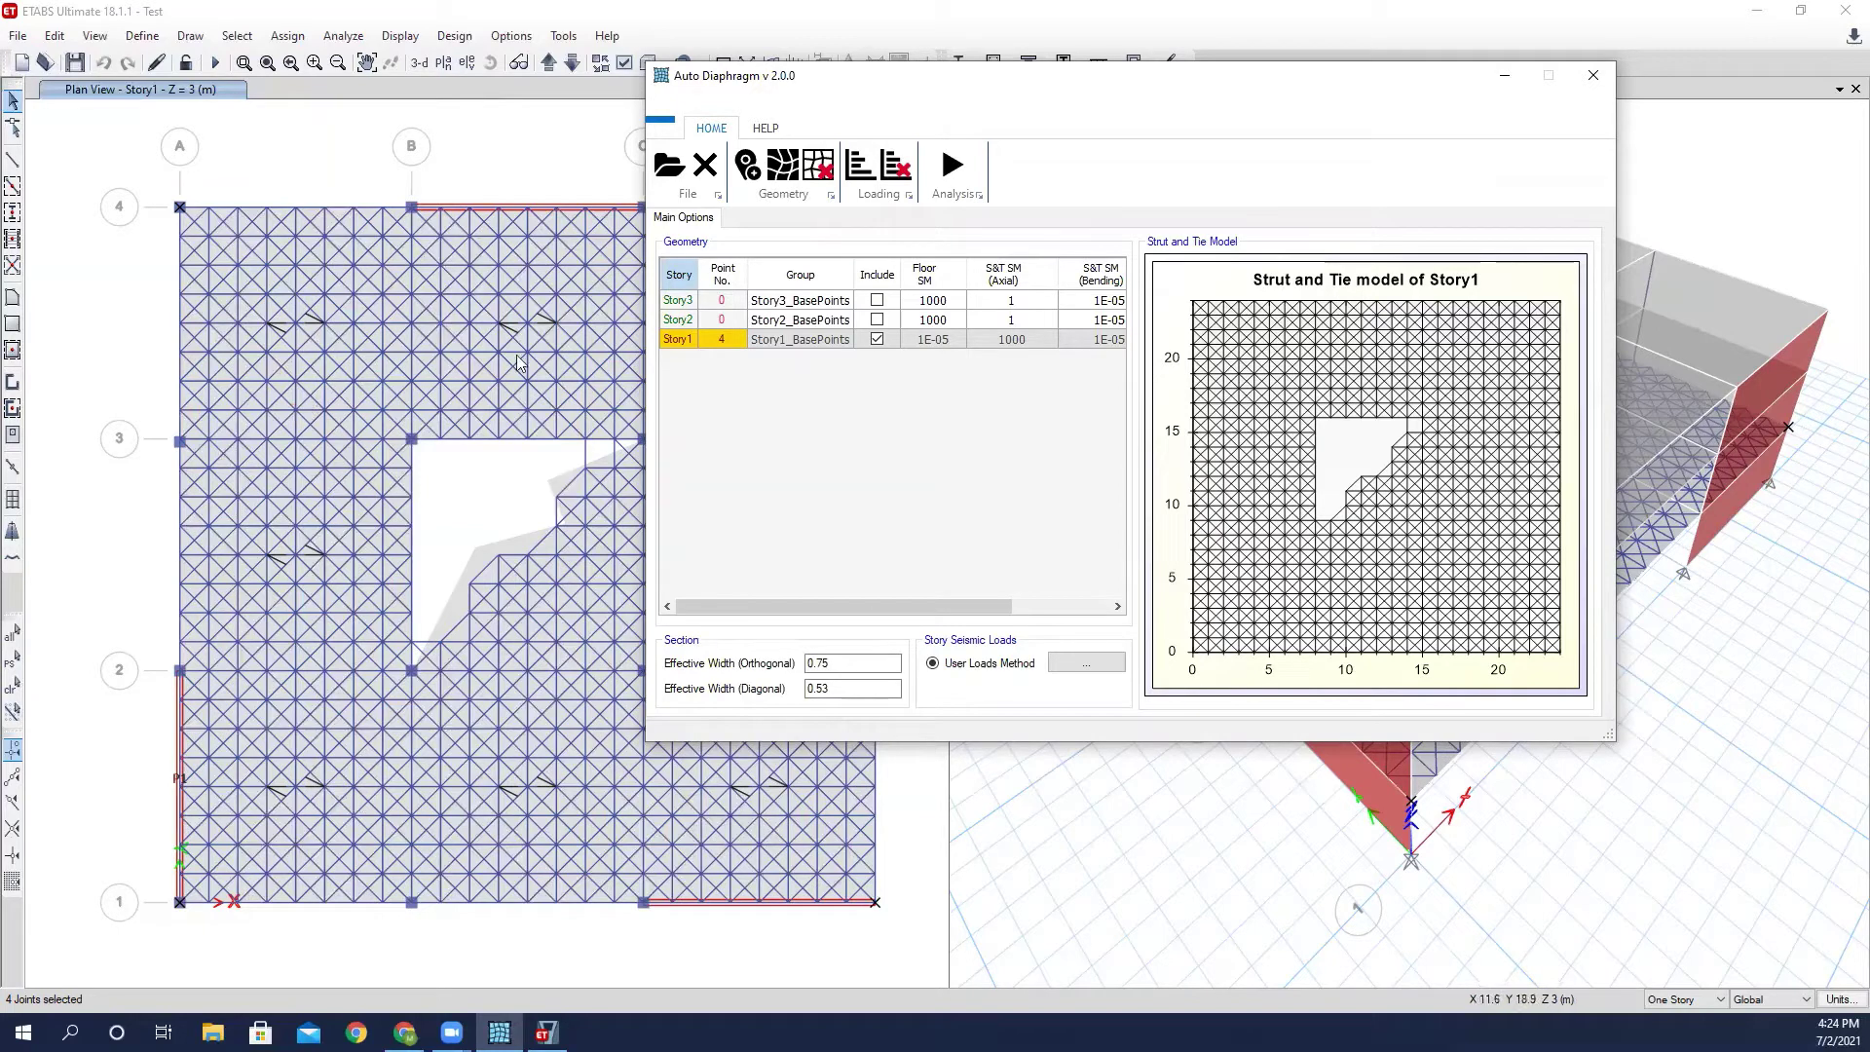
{"action": "left_click", "coordinate": [526, 481]}
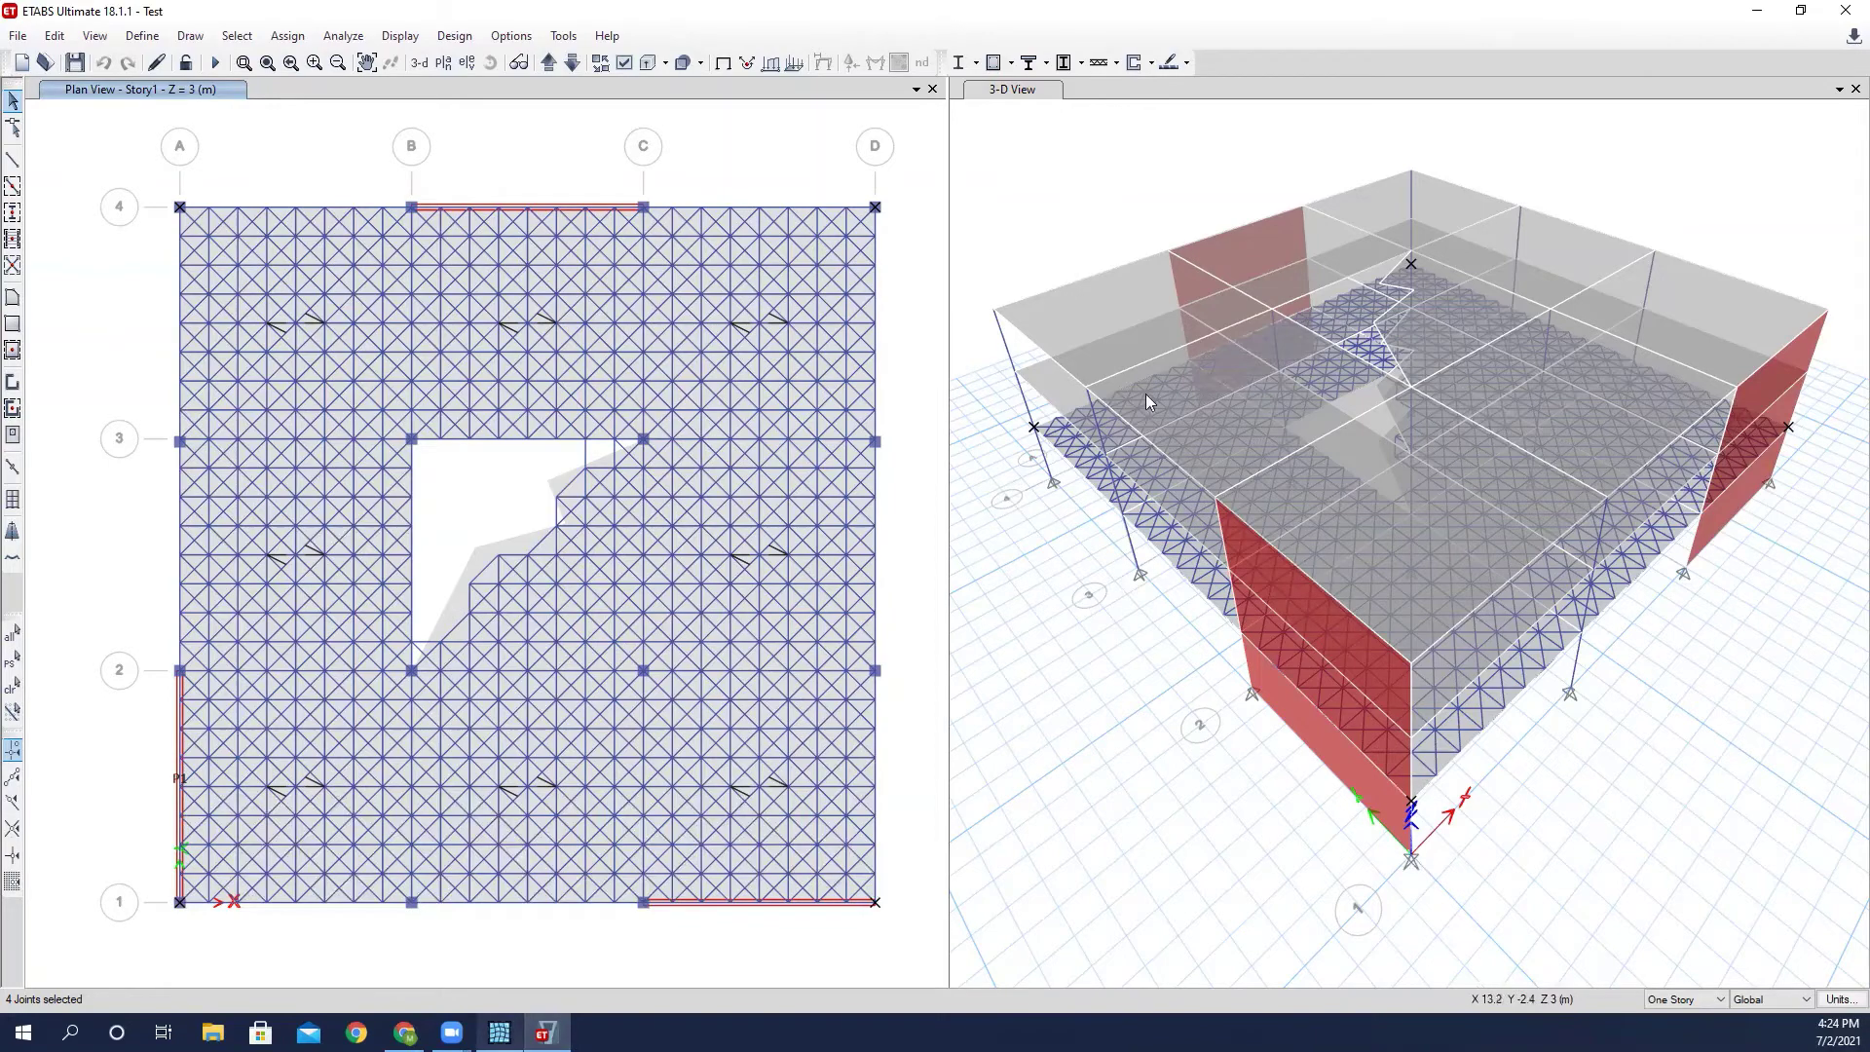
{"action": "left_click_drag", "start_coordinate": [950, 609], "coordinate": [1150, 581]}
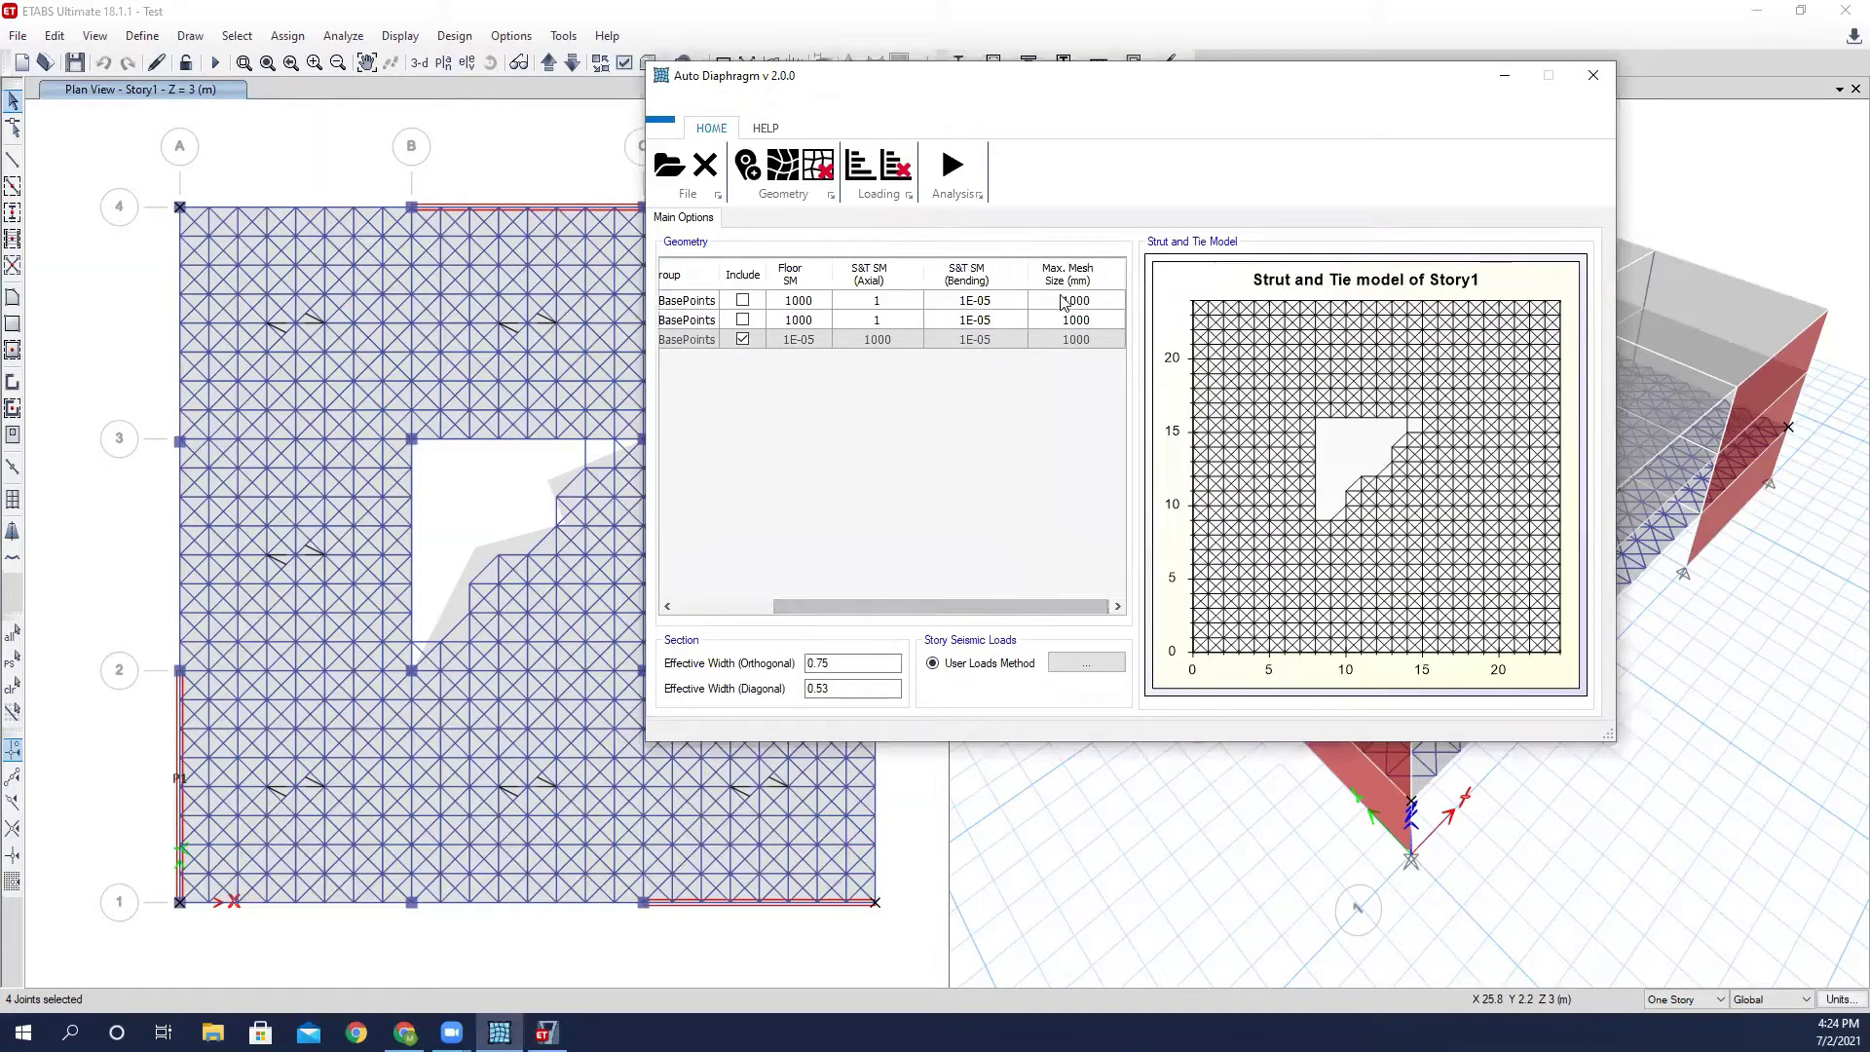
Switch to ETABS and examine how the Story1 strut-and-tie mesh follows the irregular edge of the slab opening in plan.
{"action": "left_click", "coordinate": [324, 188]}
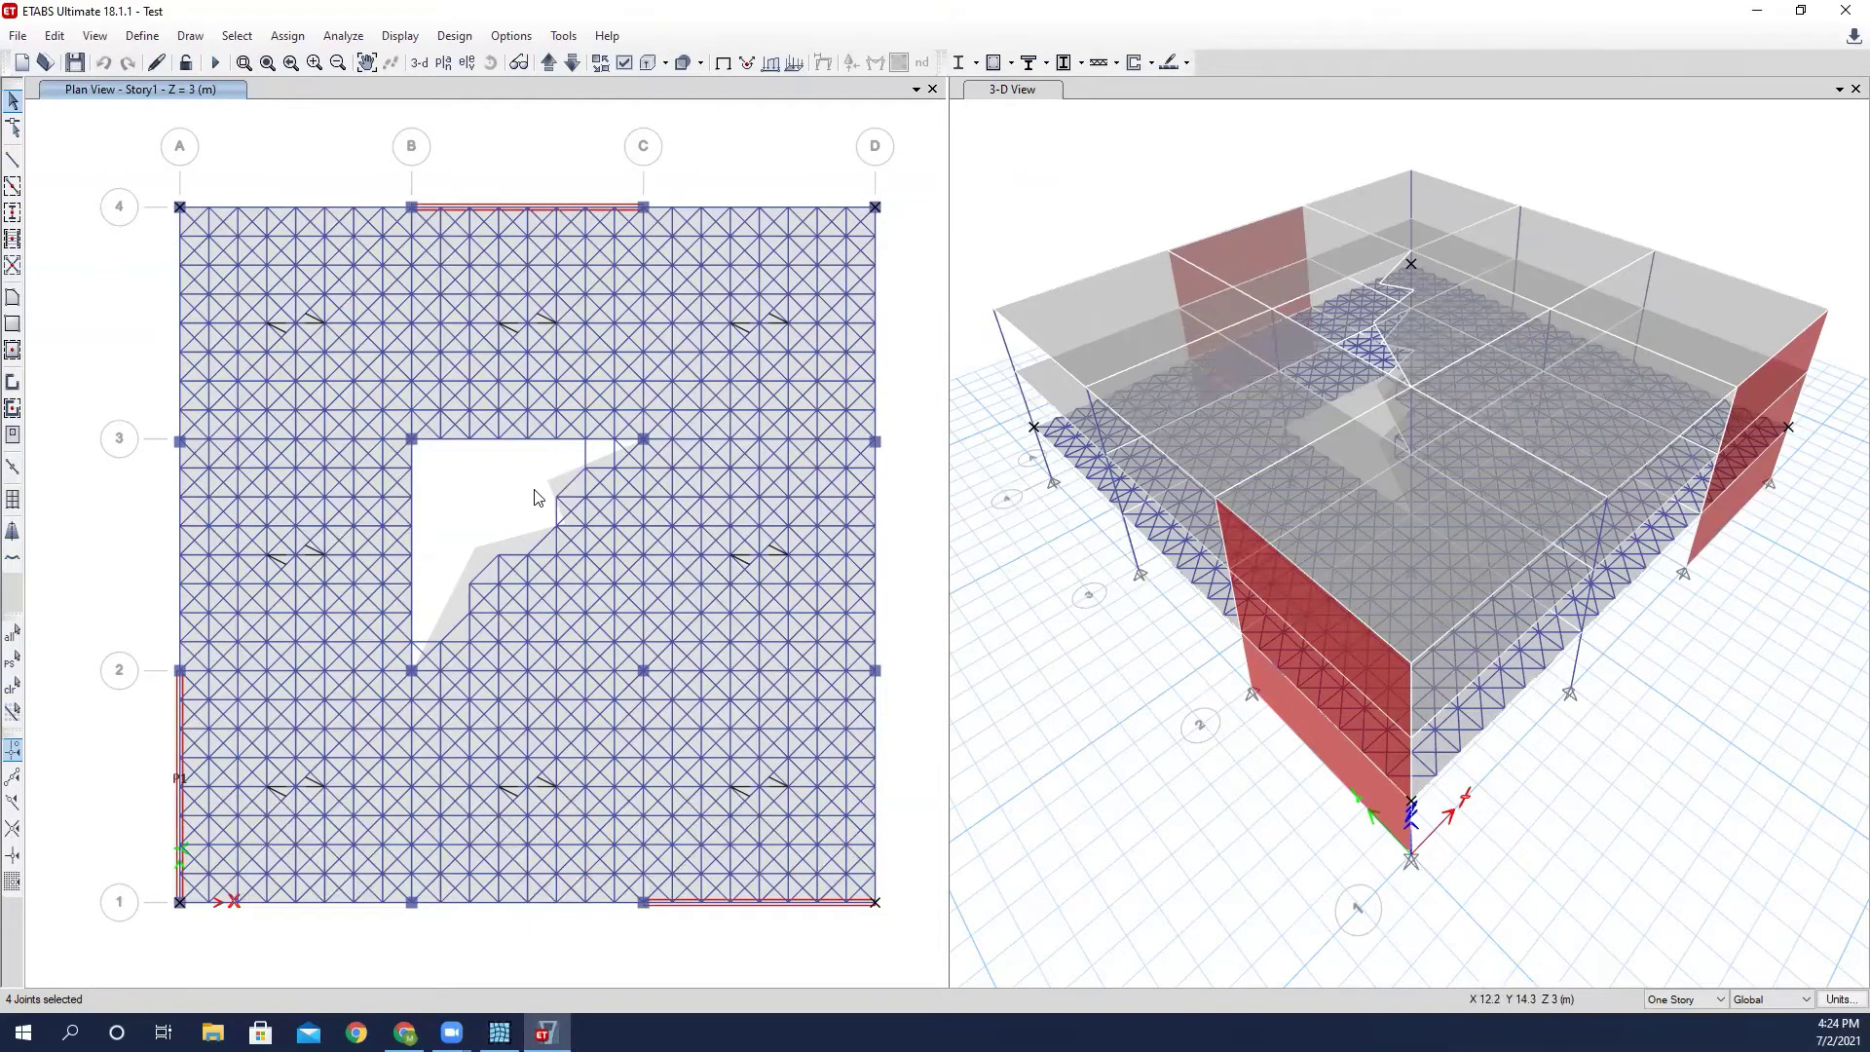
{"action": "middle_click_drag", "start_coordinate": [509, 493], "coordinate": [546, 443]}
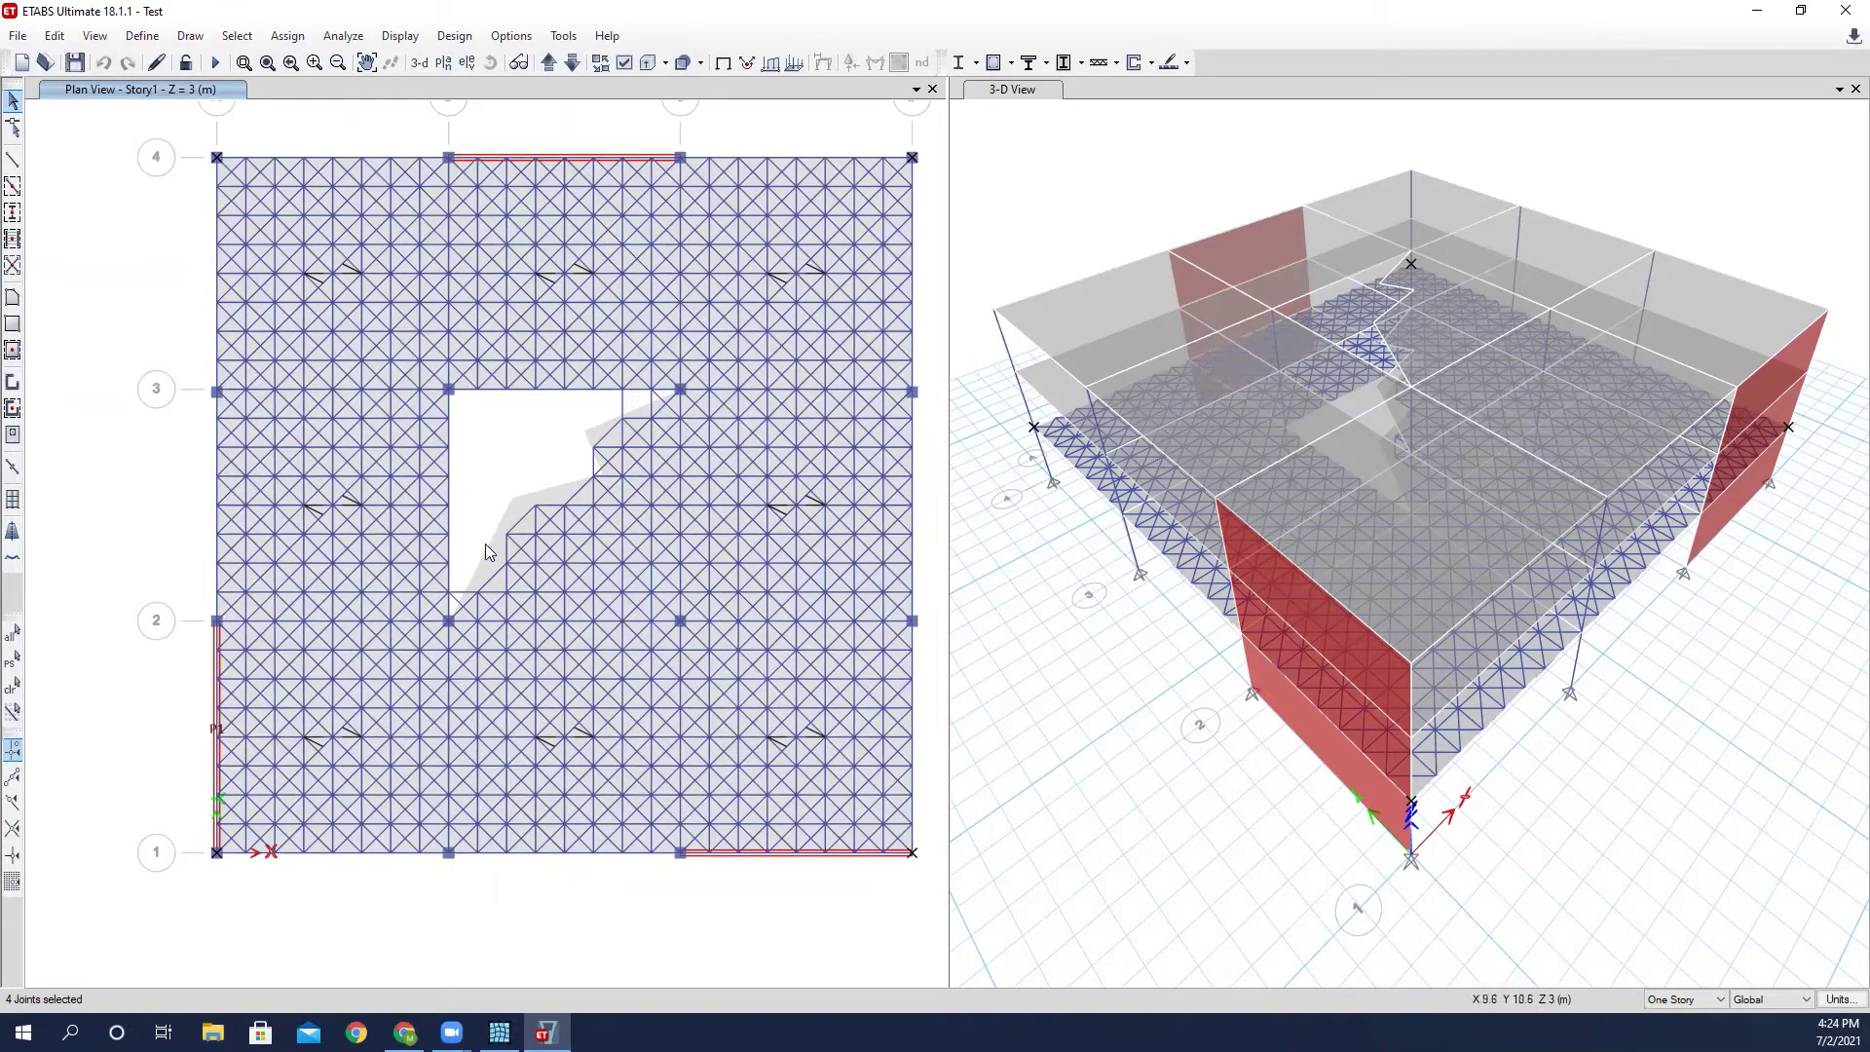
{"action": "middle_click_drag", "start_coordinate": [474, 489], "coordinate": [436, 489]}
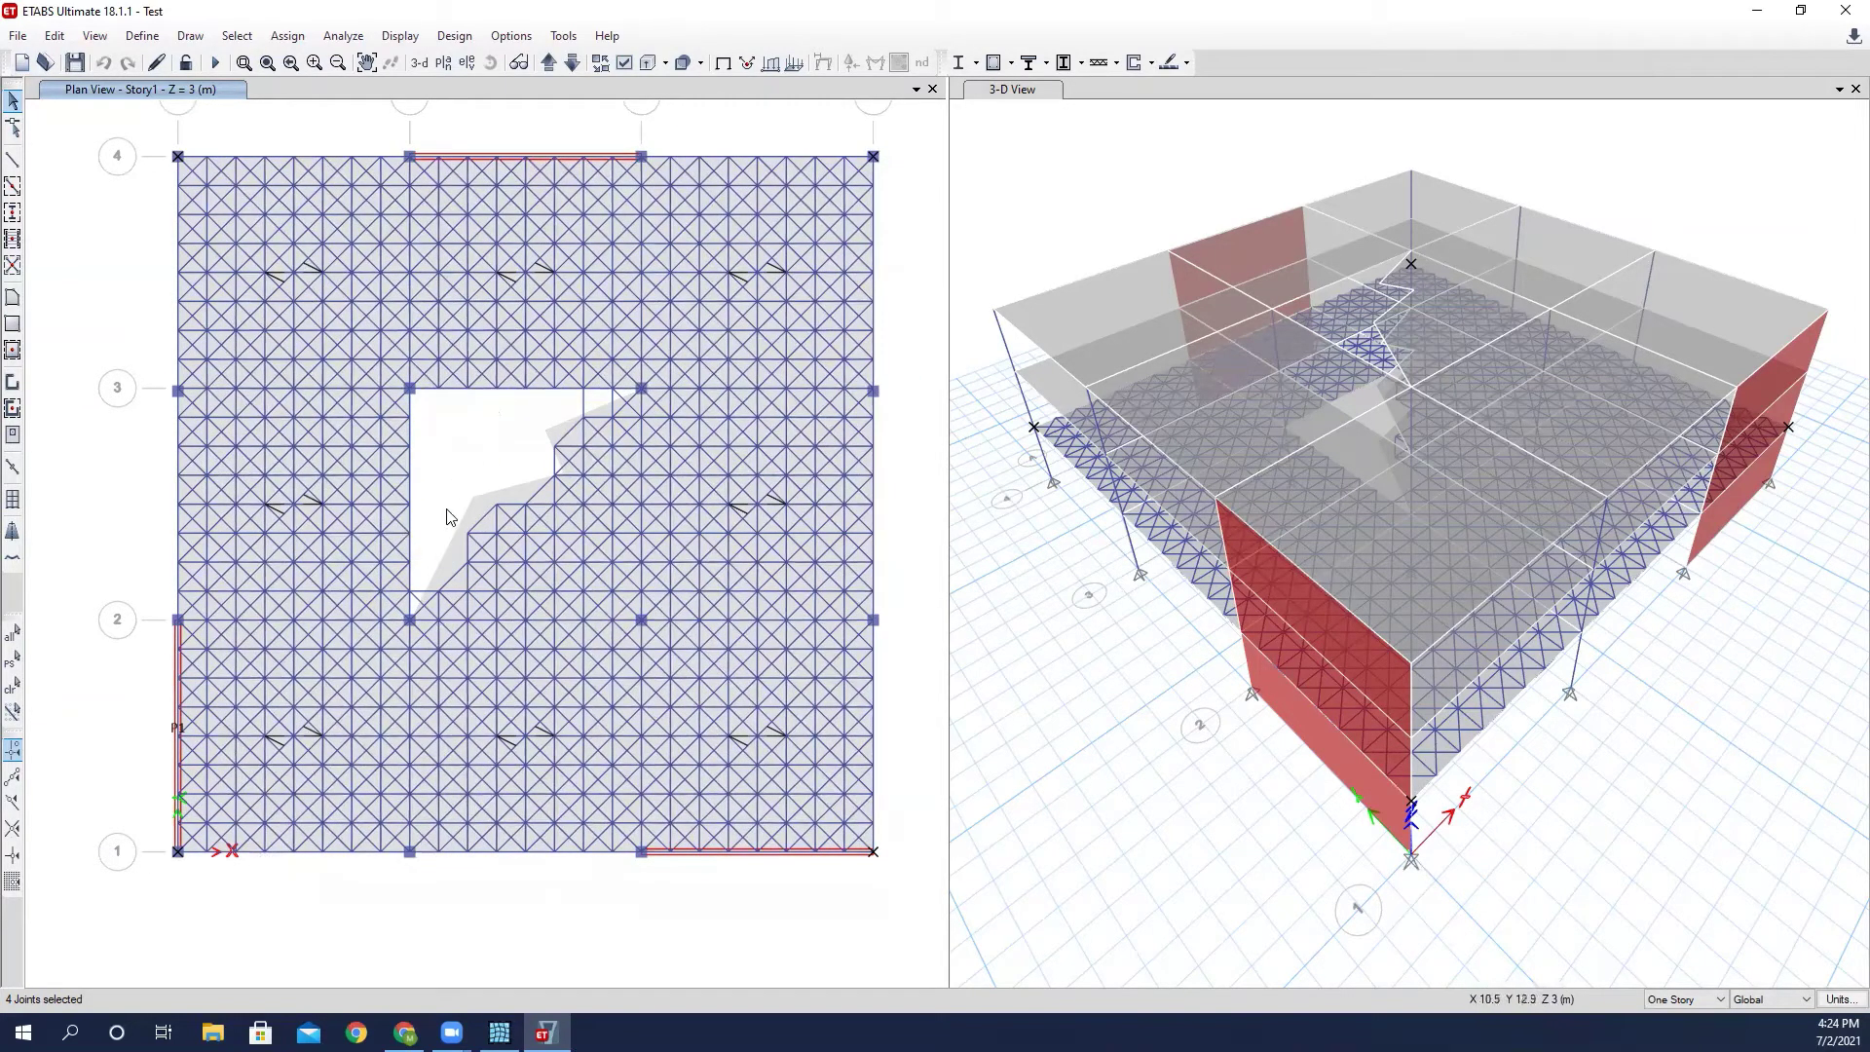
{"action": "middle_click_drag", "start_coordinate": [463, 434], "coordinate": [433, 411]}
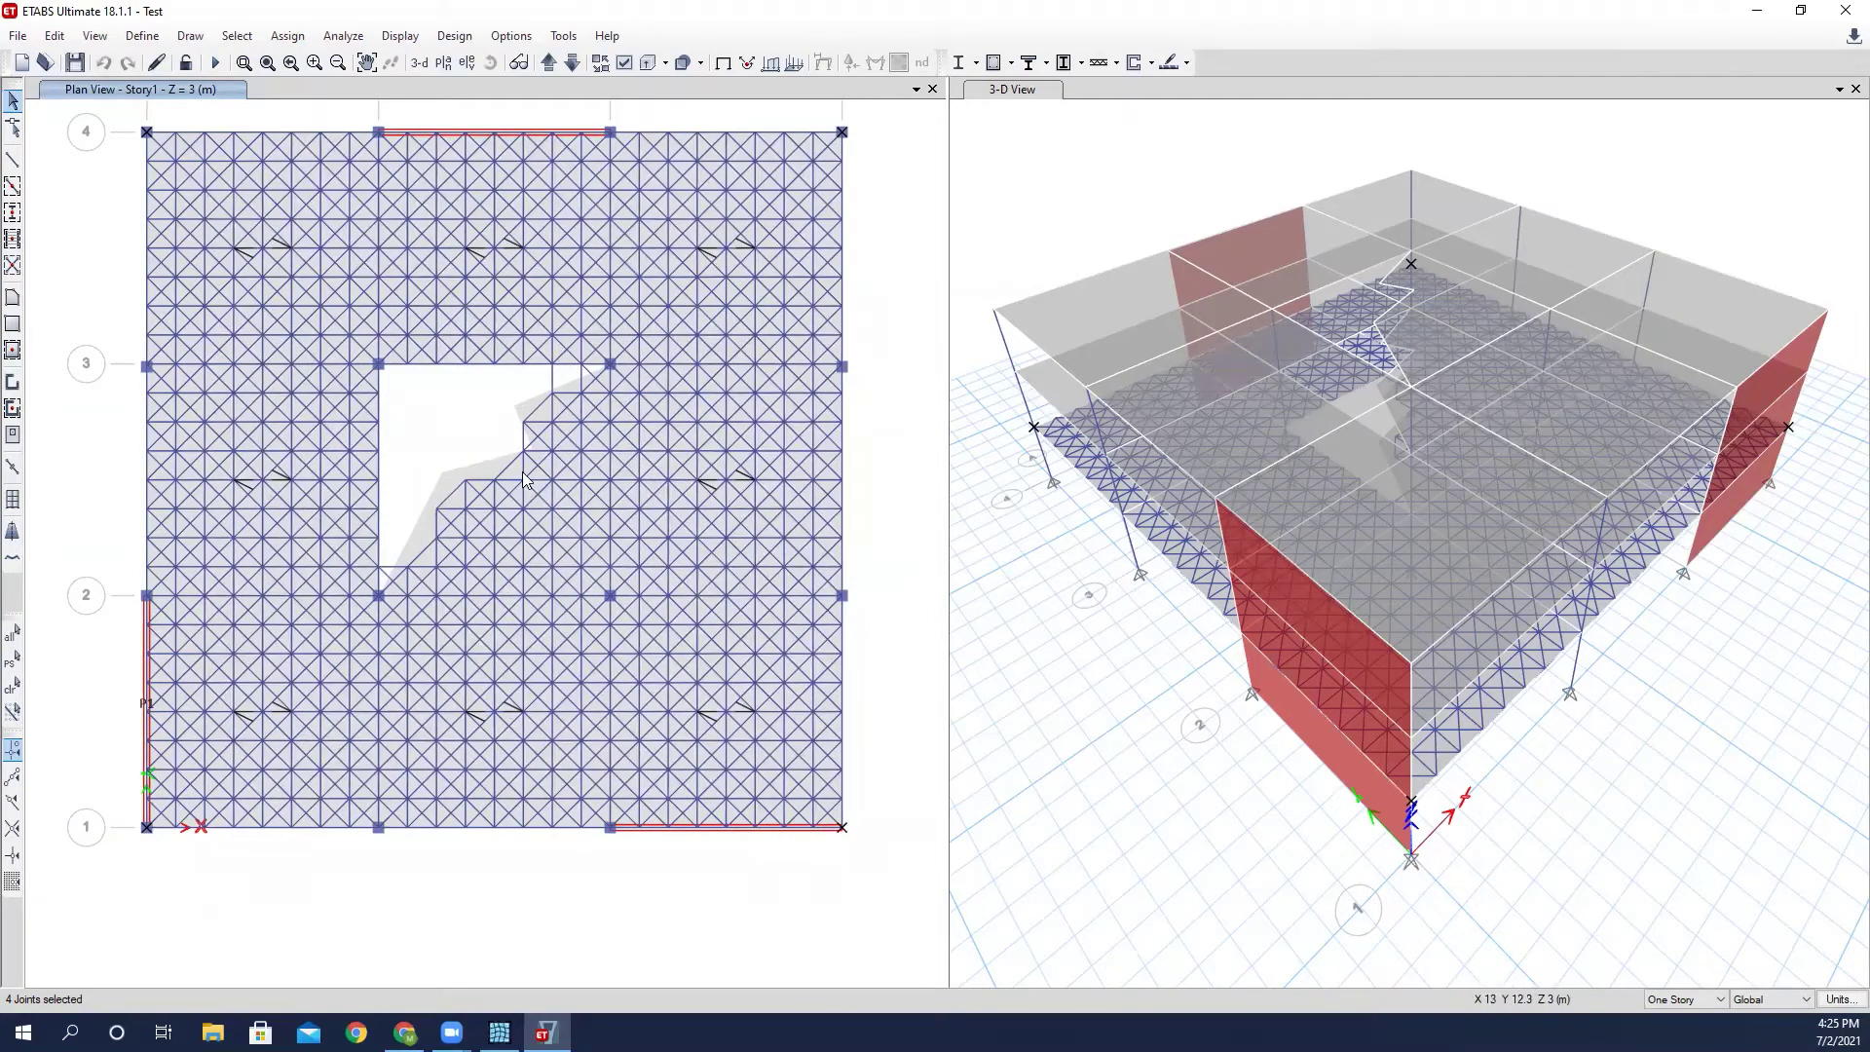
{"action": "scroll", "coordinate": [506, 419], "scroll_direction": "up", "scroll_amount": 3}
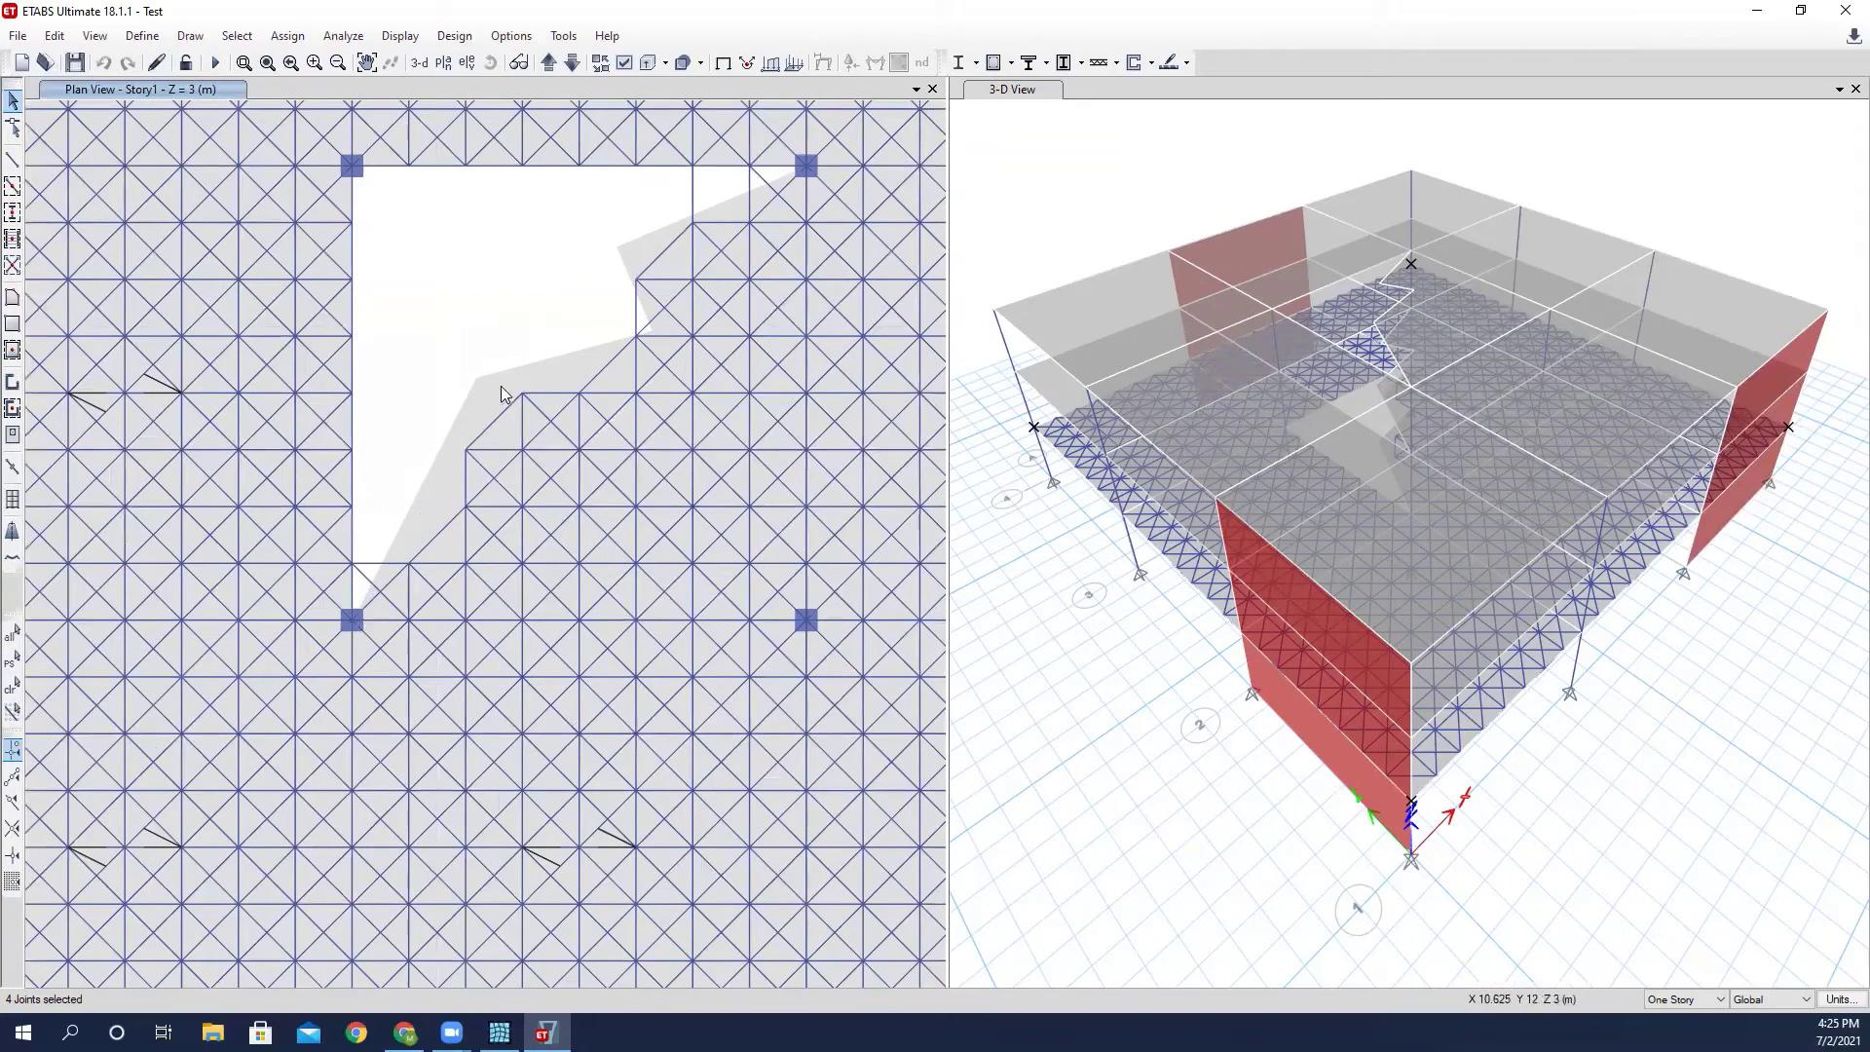
{"action": "scroll", "coordinate": [477, 391], "scroll_direction": "down", "scroll_amount": 3}
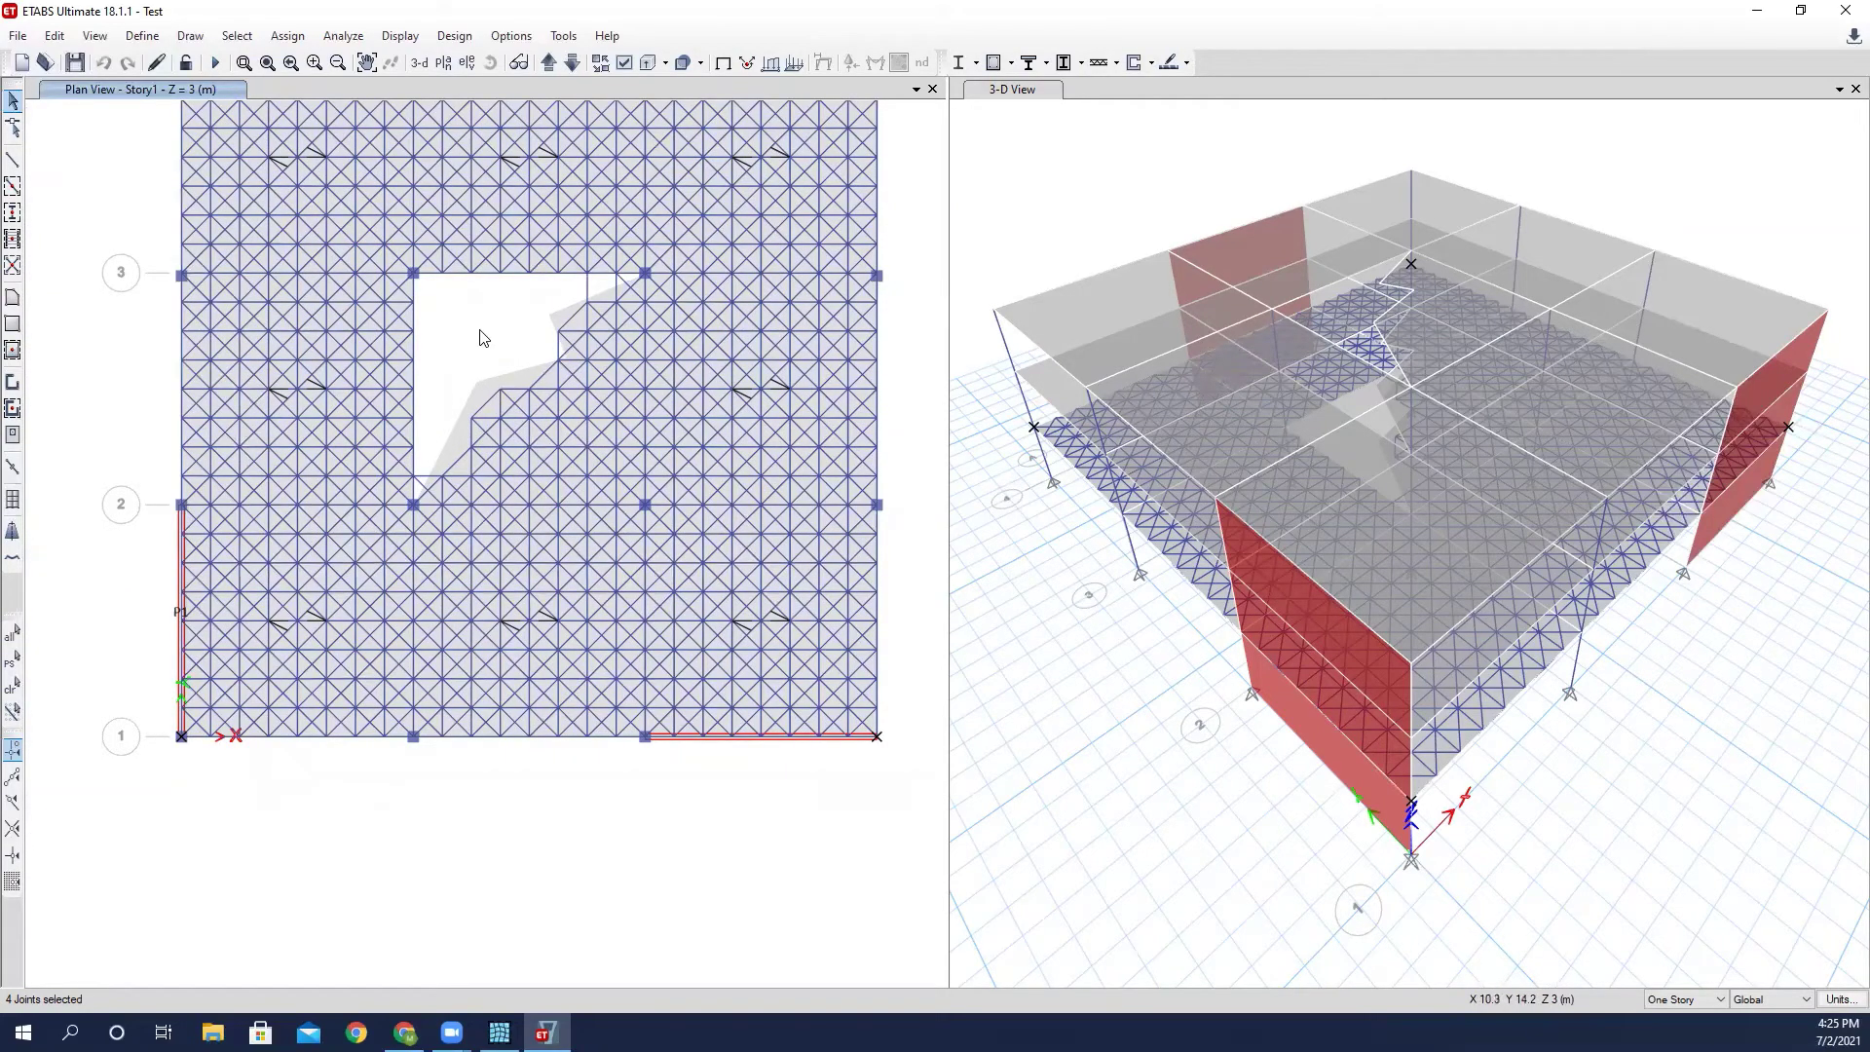
{"action": "middle_click_drag", "start_coordinate": [480, 338], "coordinate": [469, 413]}
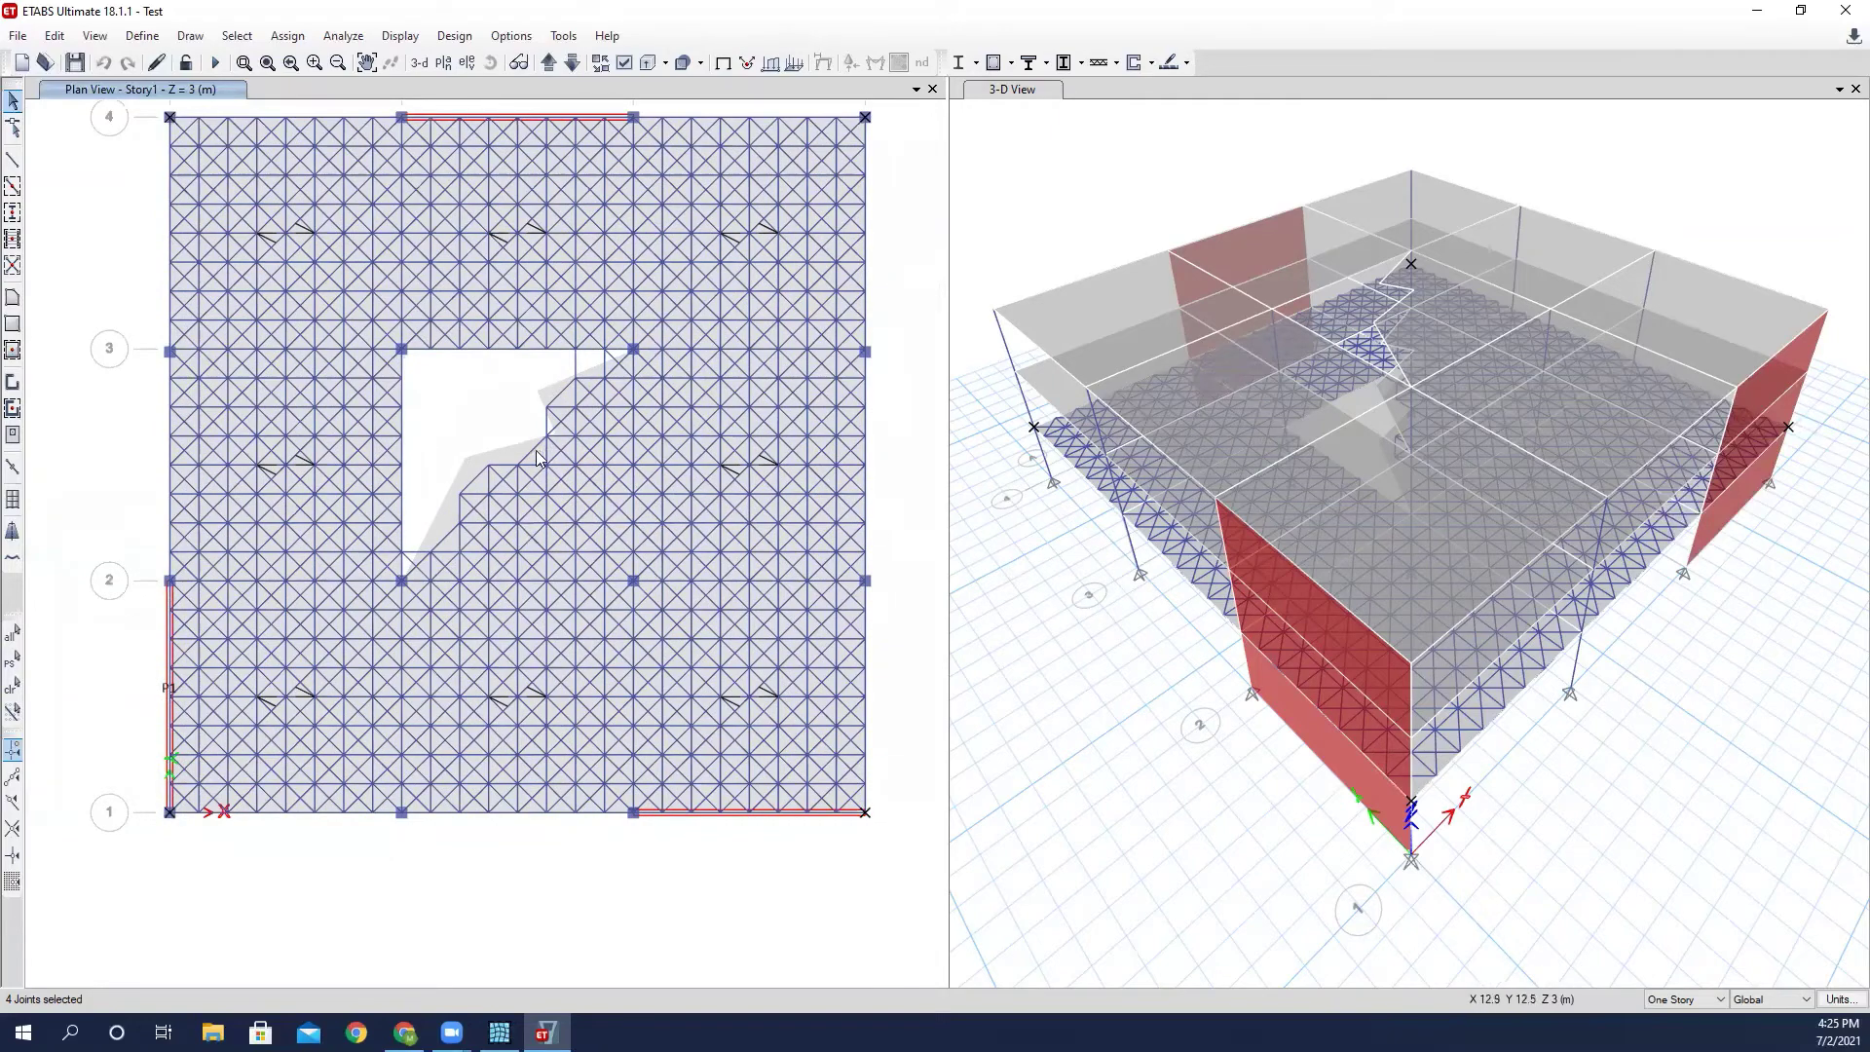
{"action": "scroll", "coordinate": [538, 458], "scroll_direction": "up", "scroll_amount": 3}
{"action": "scroll", "coordinate": [481, 531], "scroll_direction": "down", "scroll_amount": 3}
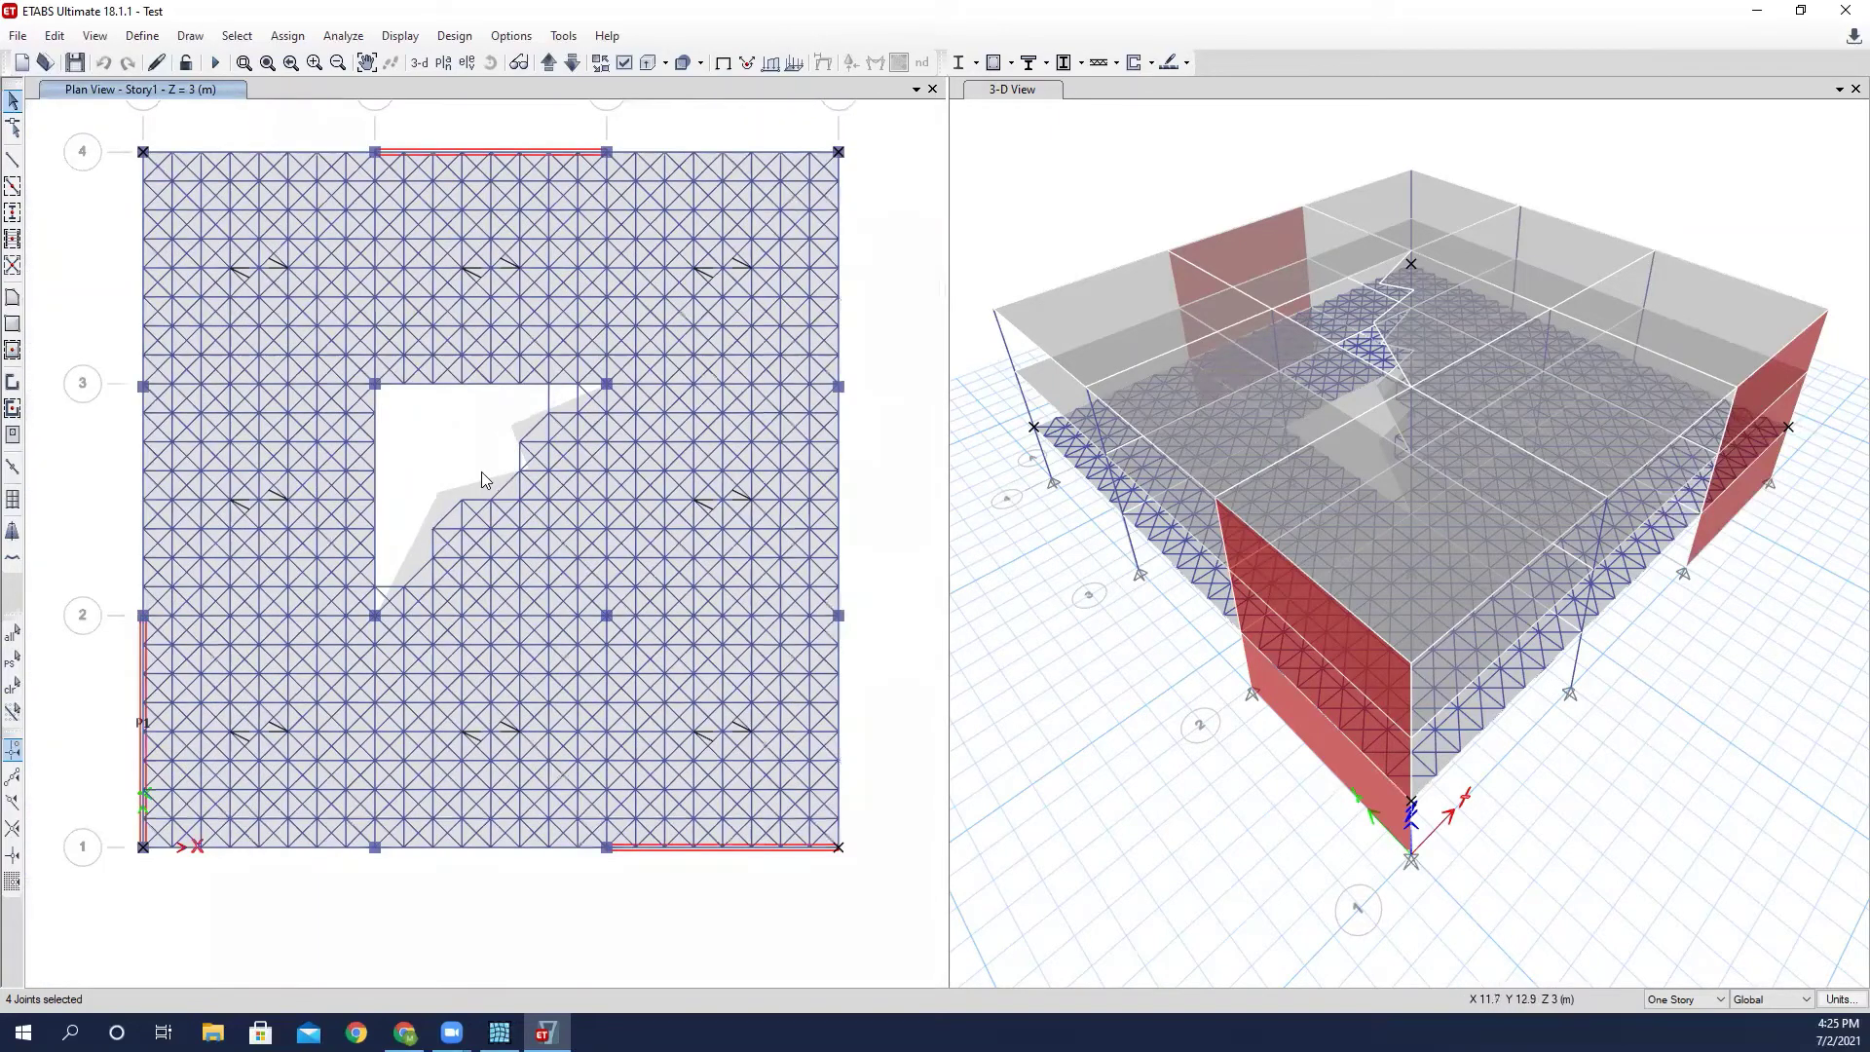
{"action": "middle_click_drag", "start_coordinate": [481, 471], "coordinate": [504, 417]}
{"action": "scroll", "coordinate": [487, 433], "scroll_direction": "up", "scroll_amount": 3}
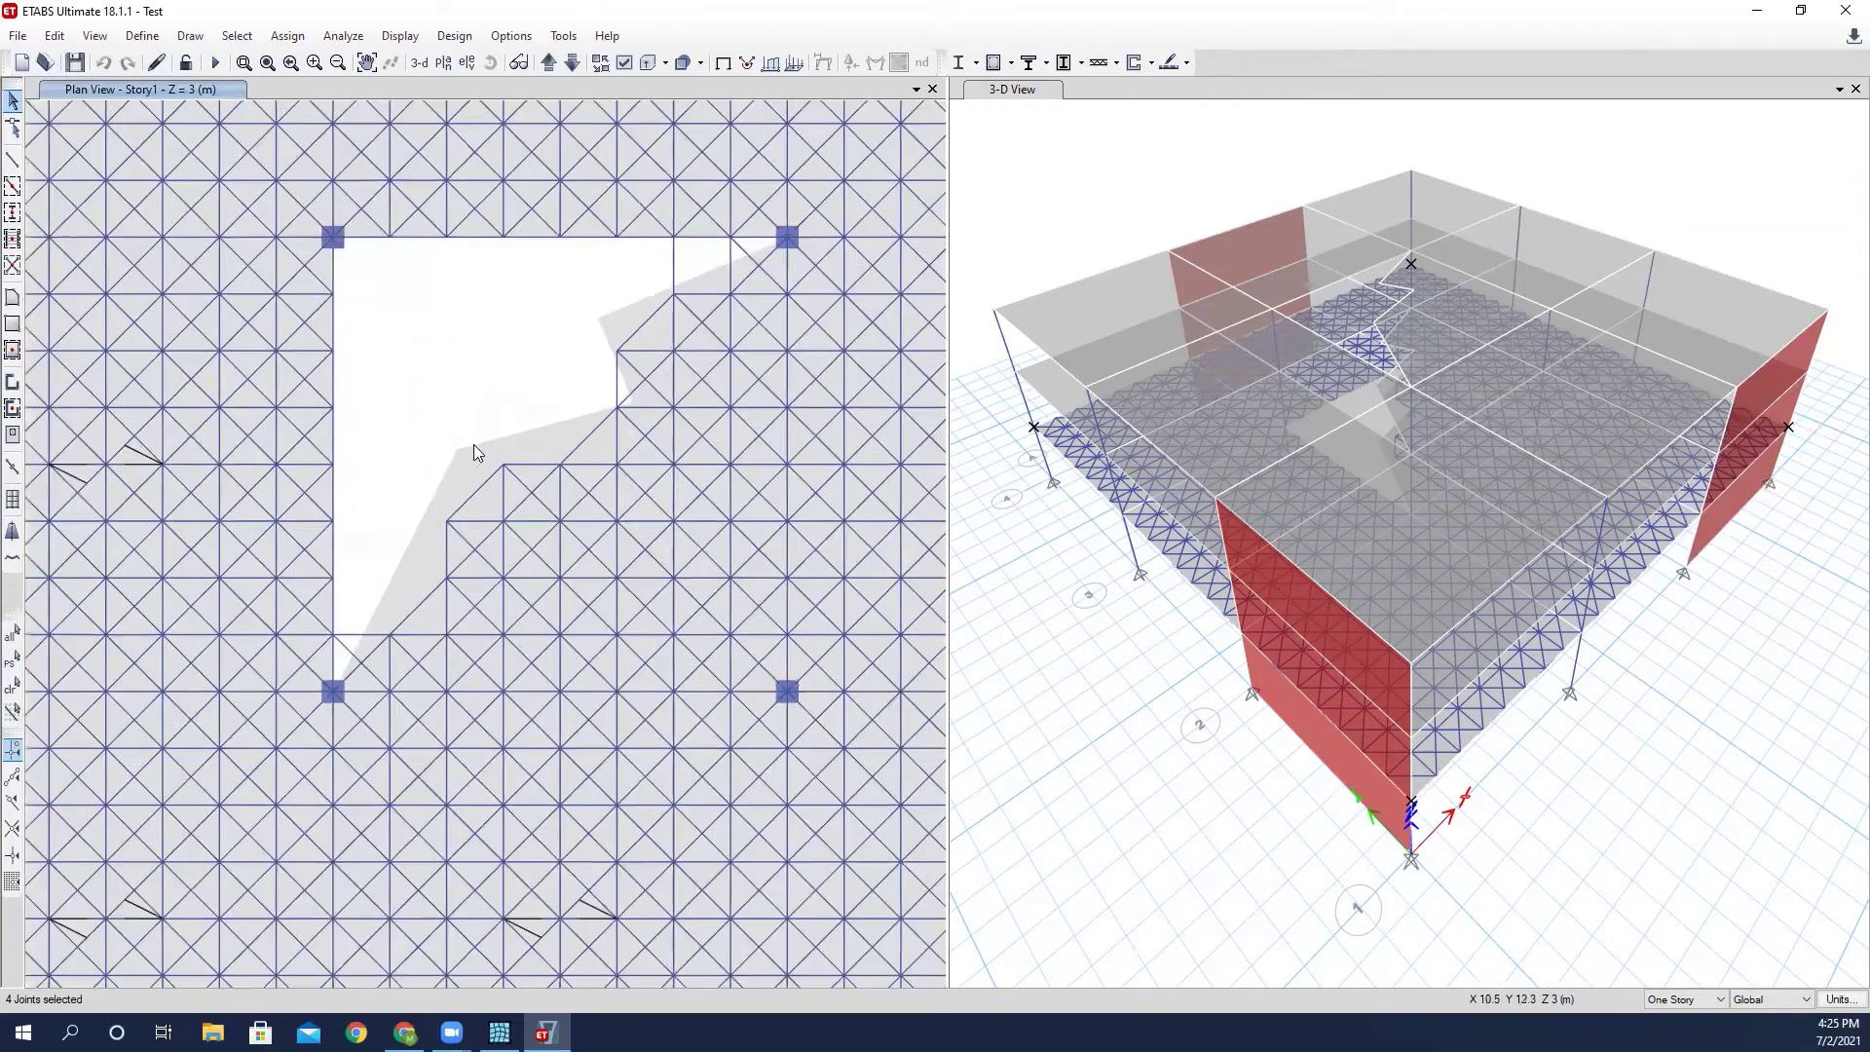
{"action": "scroll", "coordinate": [578, 411], "scroll_direction": "down", "scroll_amount": 3}
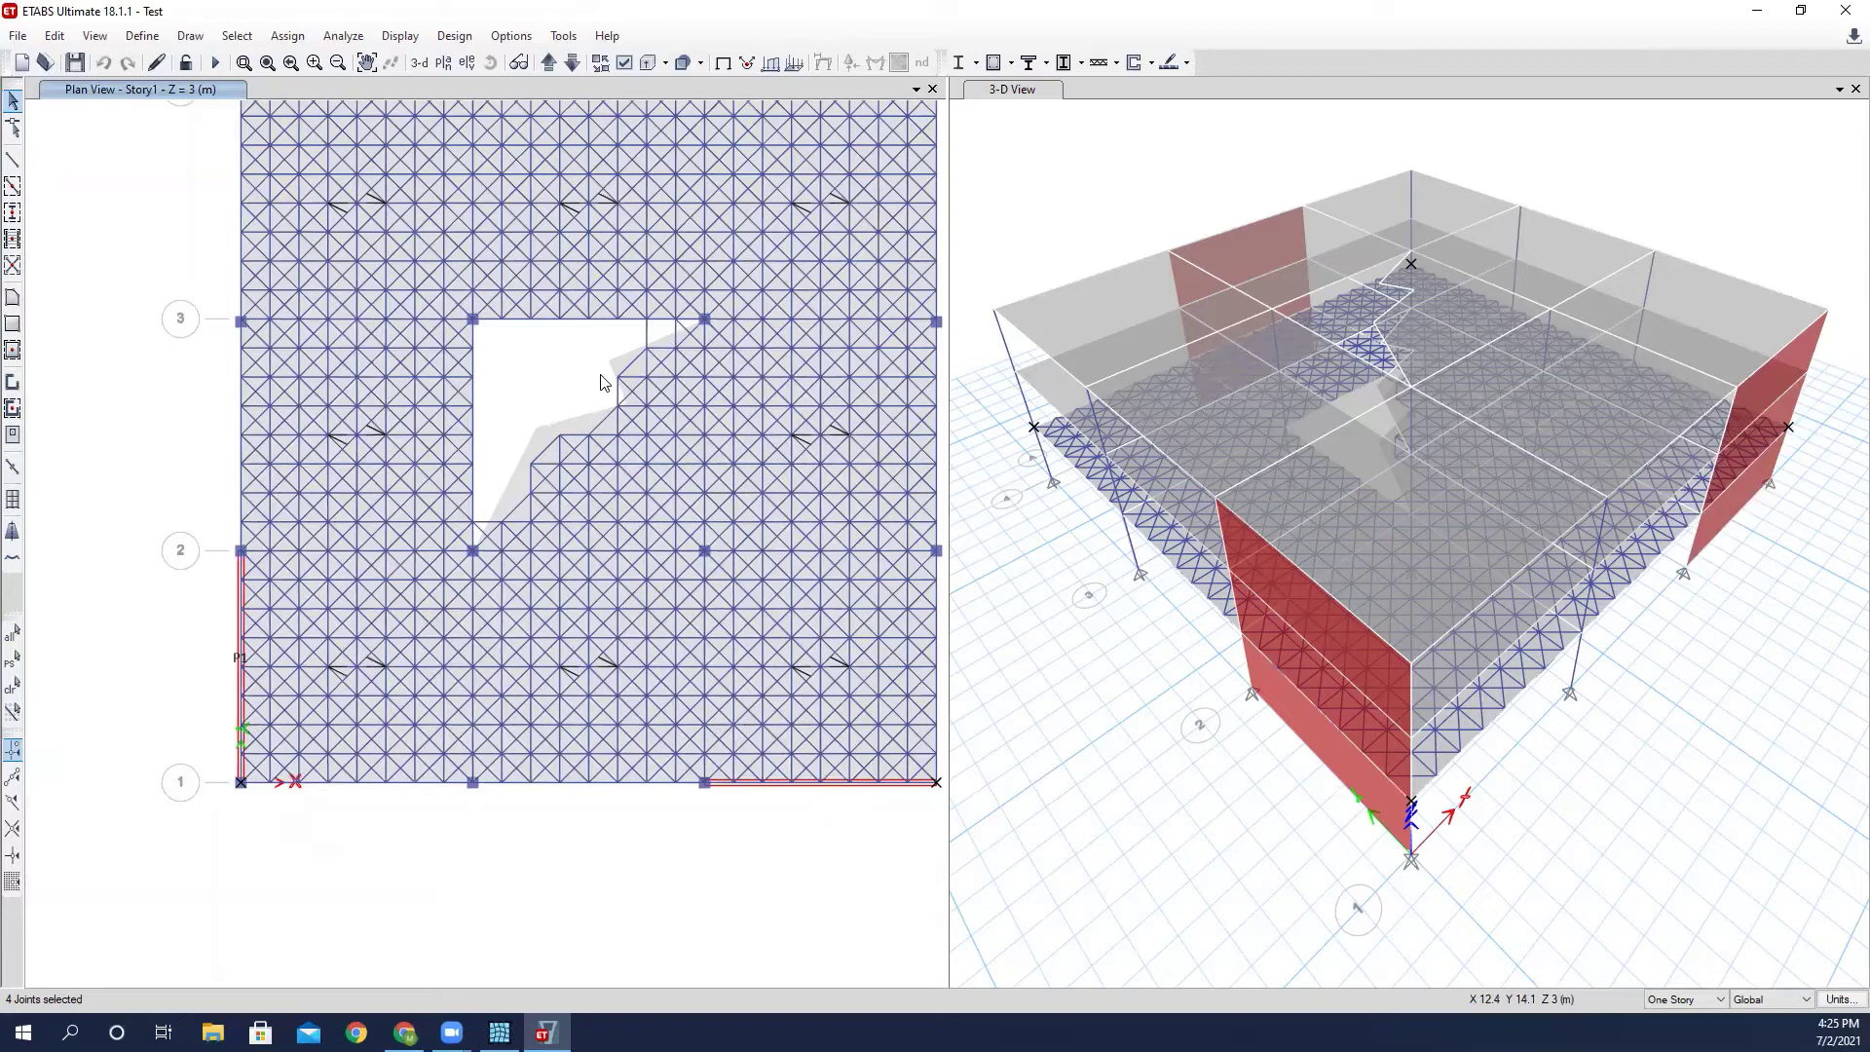
{"action": "scroll", "coordinate": [550, 420], "scroll_direction": "up", "scroll_amount": 3}
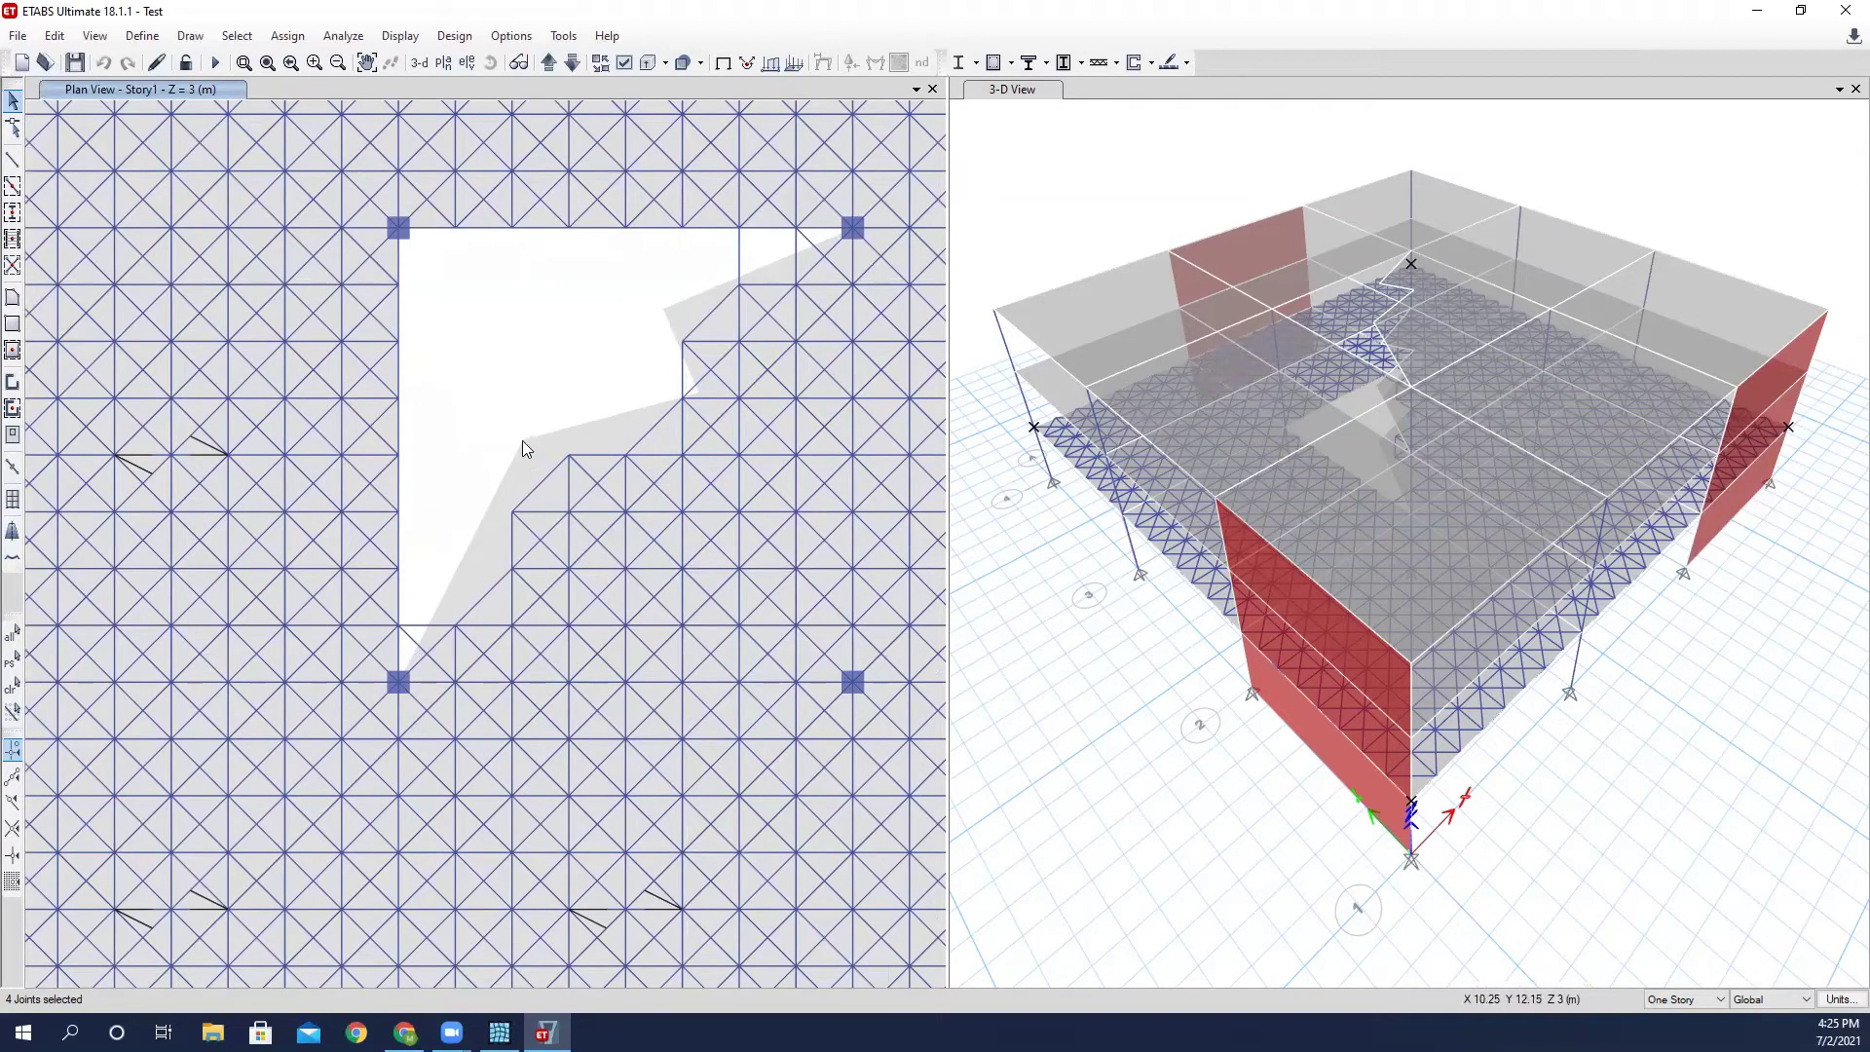
{"action": "scroll", "coordinate": [541, 290], "scroll_direction": "down", "scroll_amount": 3}
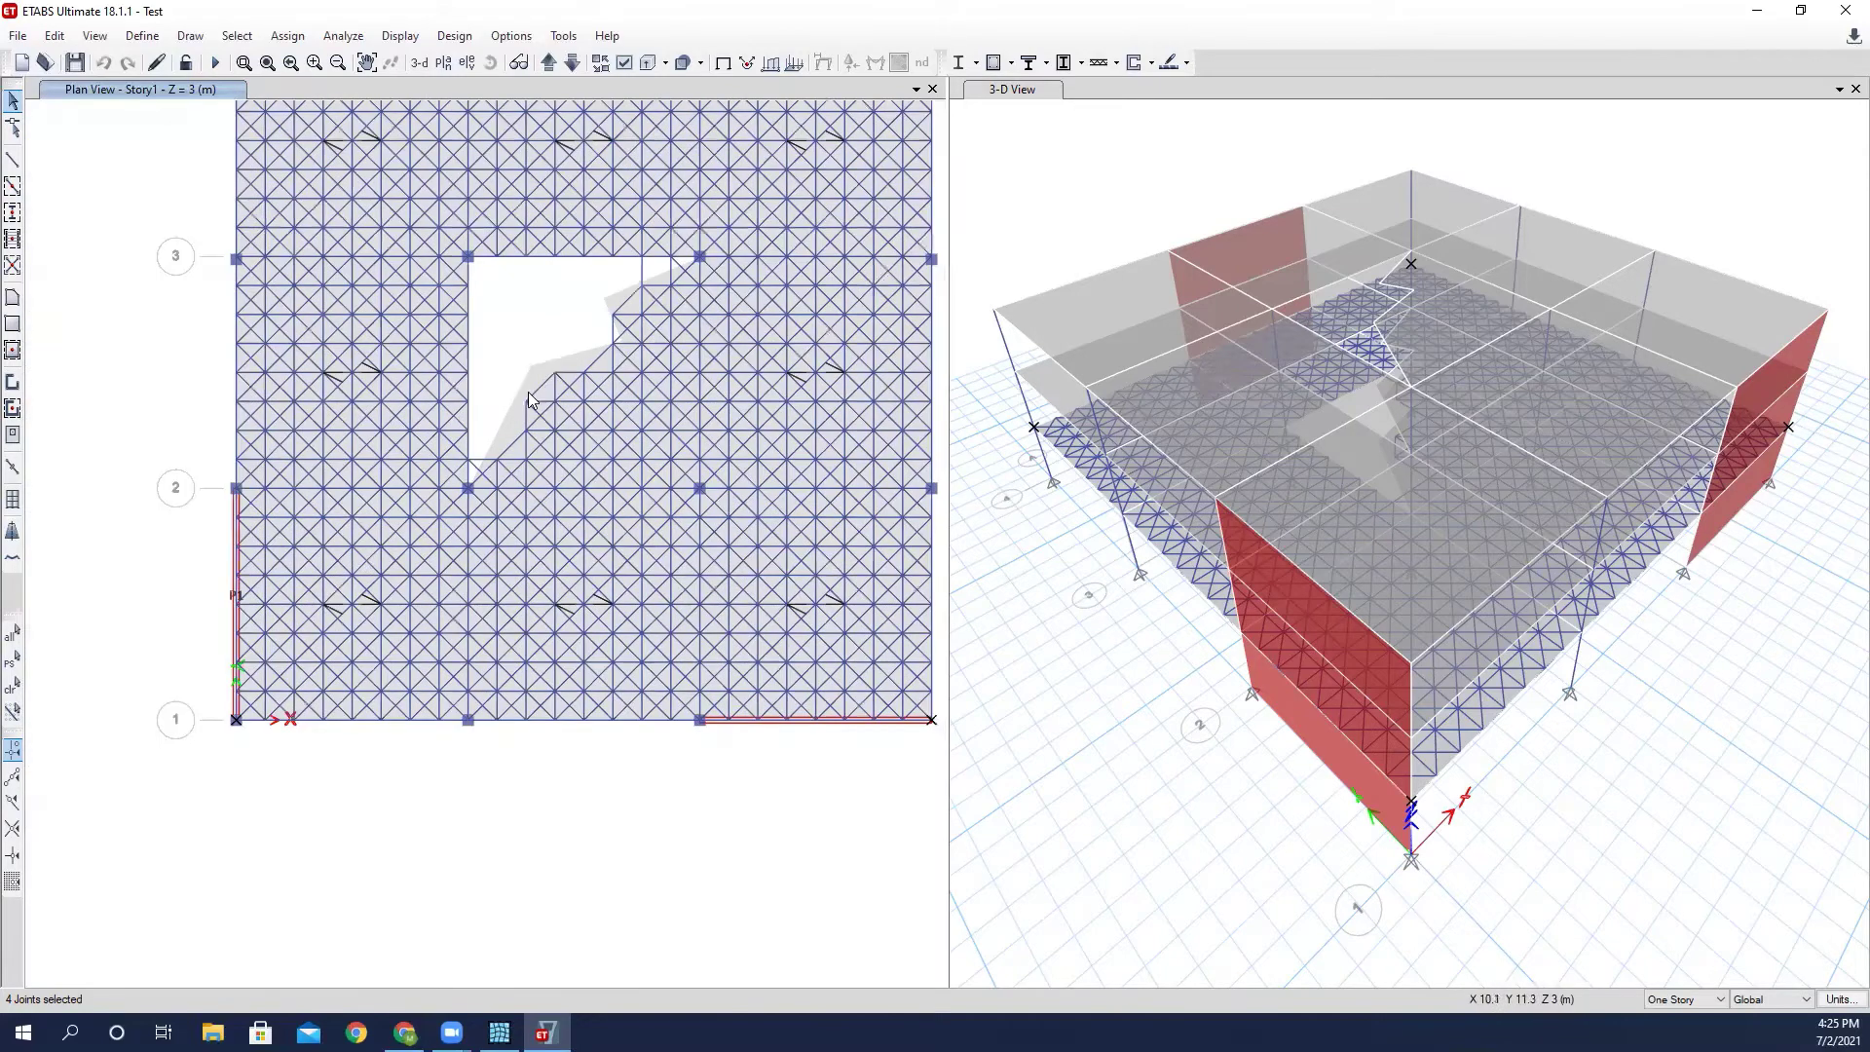
Try adding the joint at the inner corner of the opening's irregular edge to the selection, then clear the whole joint selection.
{"action": "scroll", "coordinate": [528, 386], "scroll_direction": "up", "scroll_amount": 3}
{"action": "left_click", "coordinate": [533, 349]}
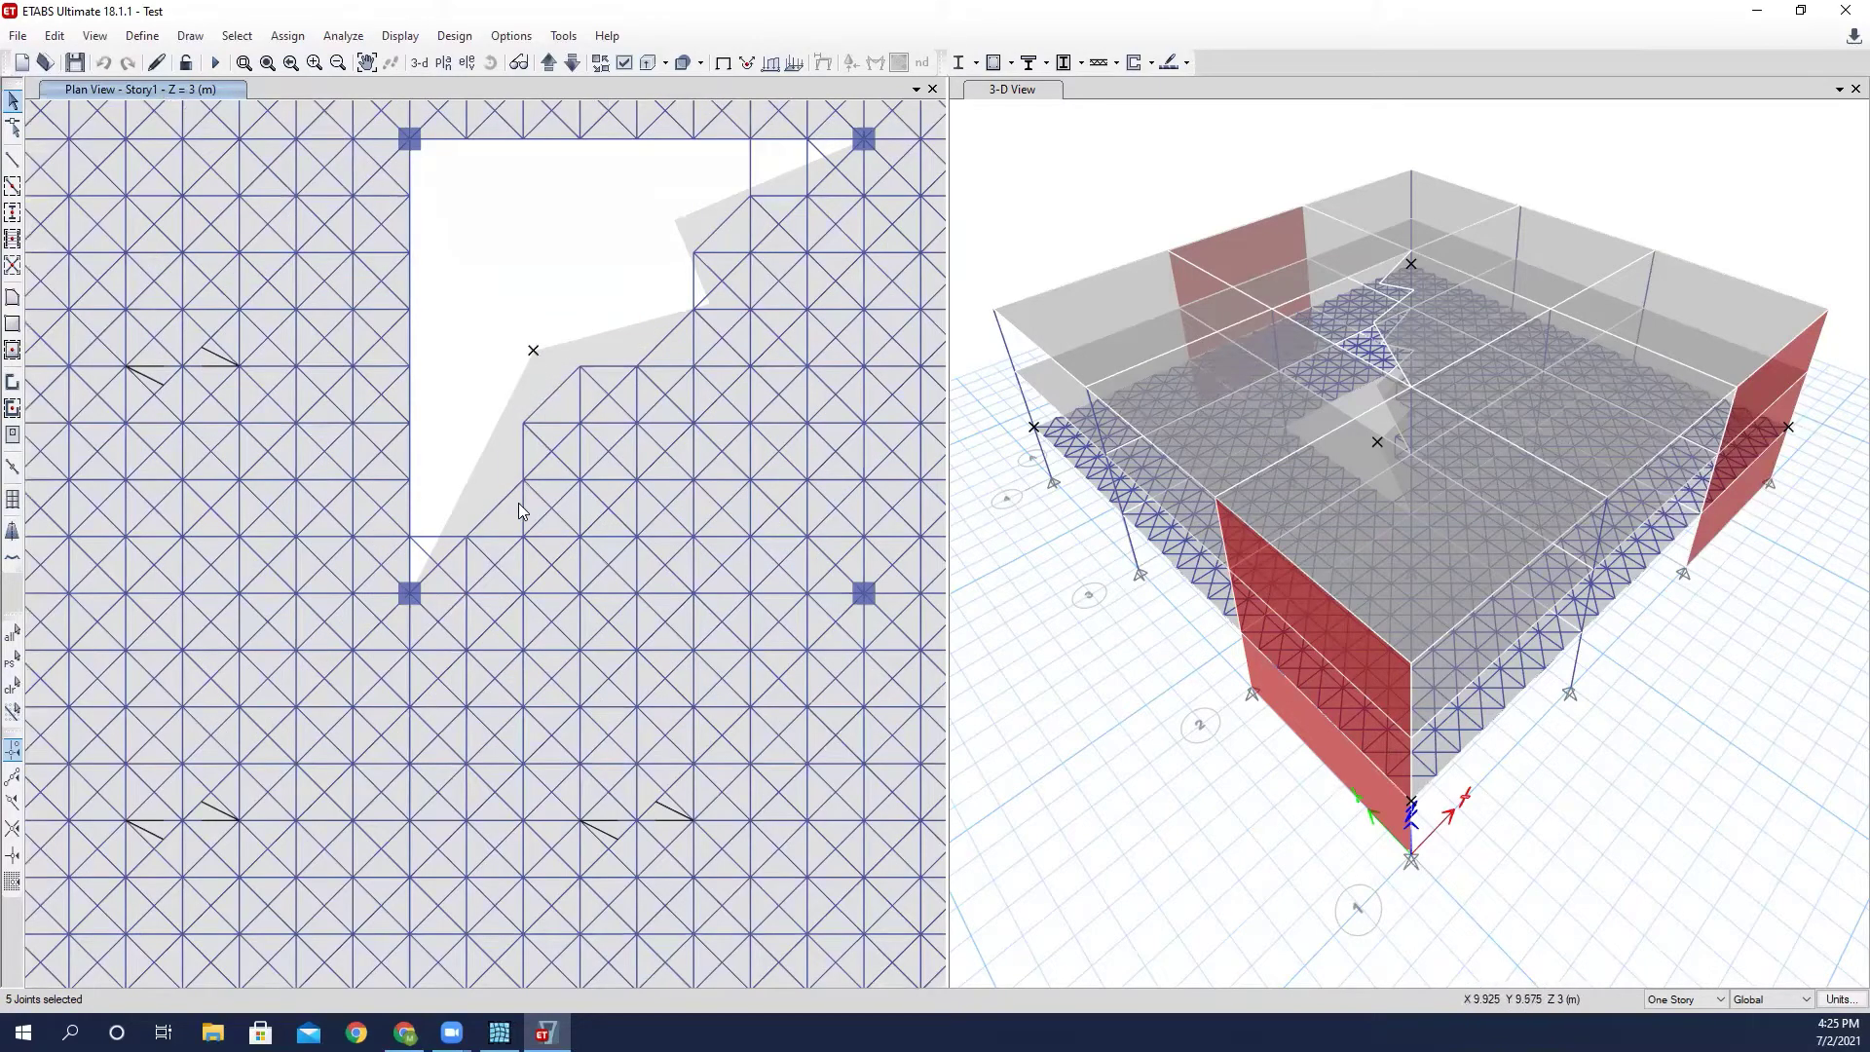
{"action": "scroll", "coordinate": [568, 363], "scroll_direction": "down", "scroll_amount": 2}
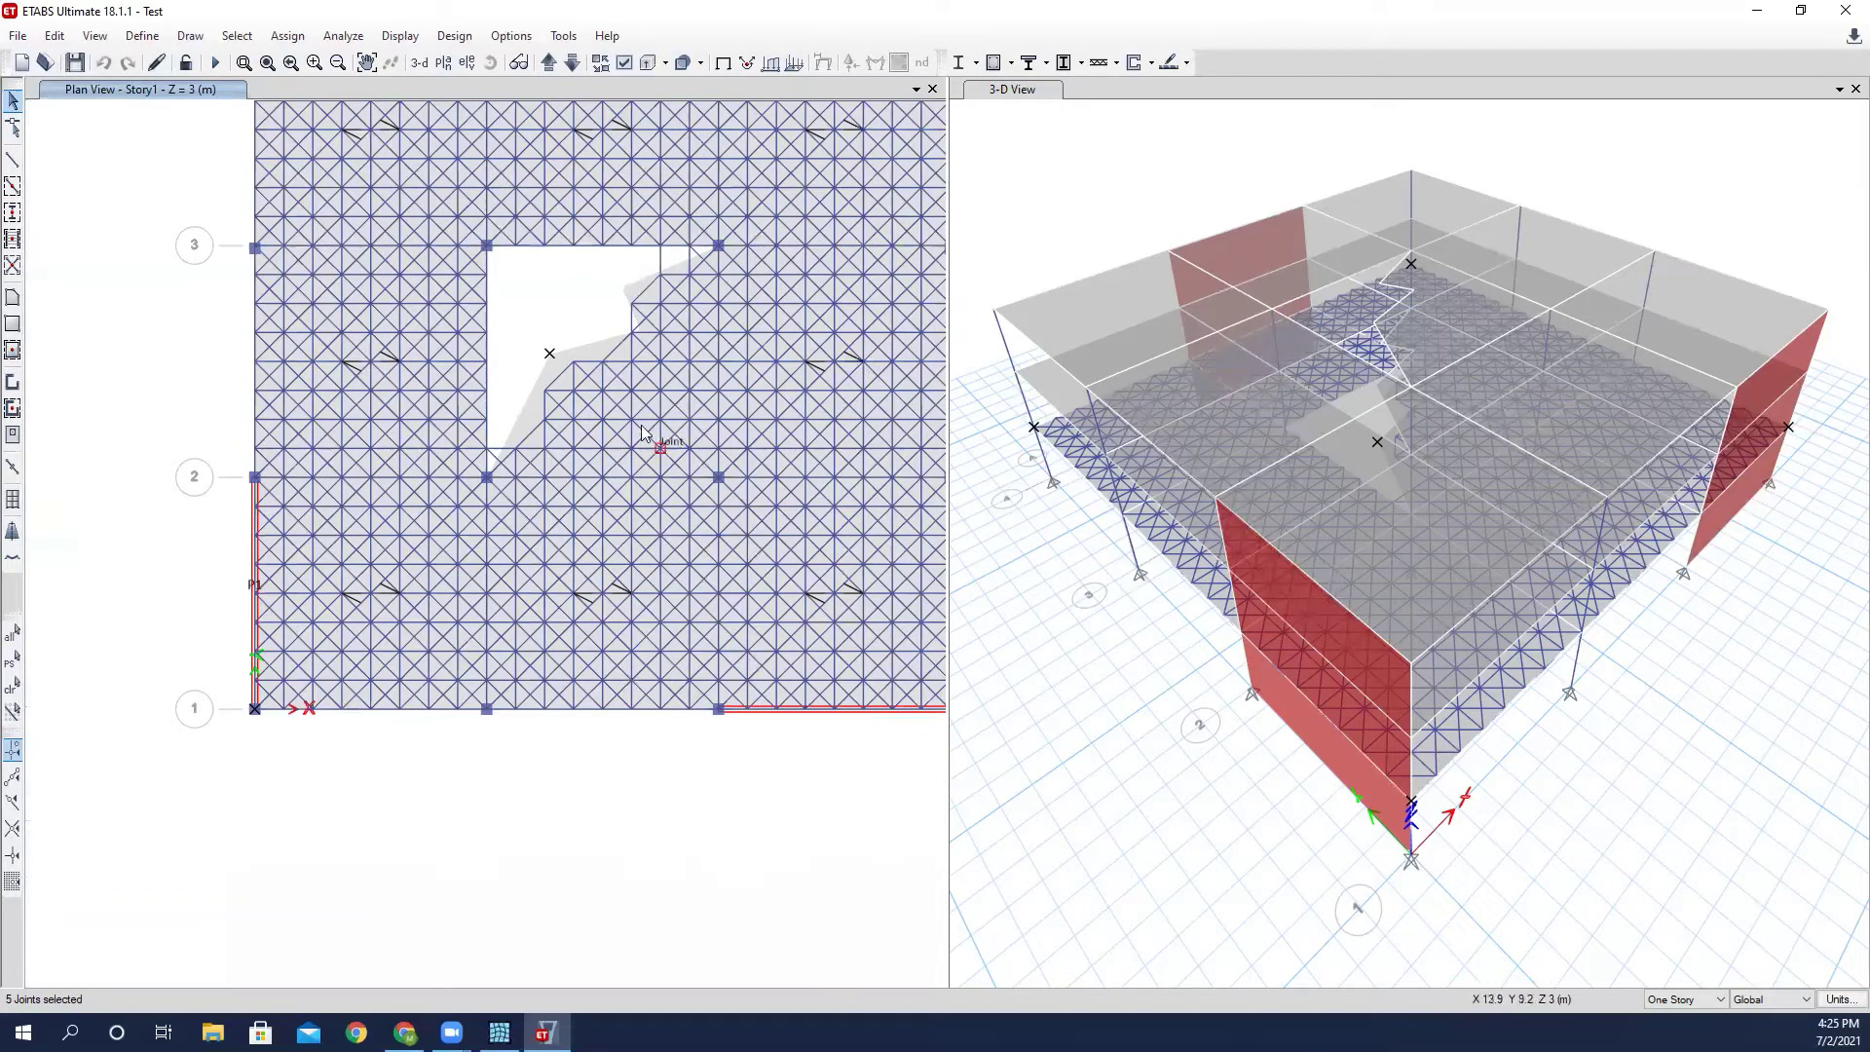
{"action": "middle_click_drag", "start_coordinate": [598, 314], "coordinate": [561, 478]}
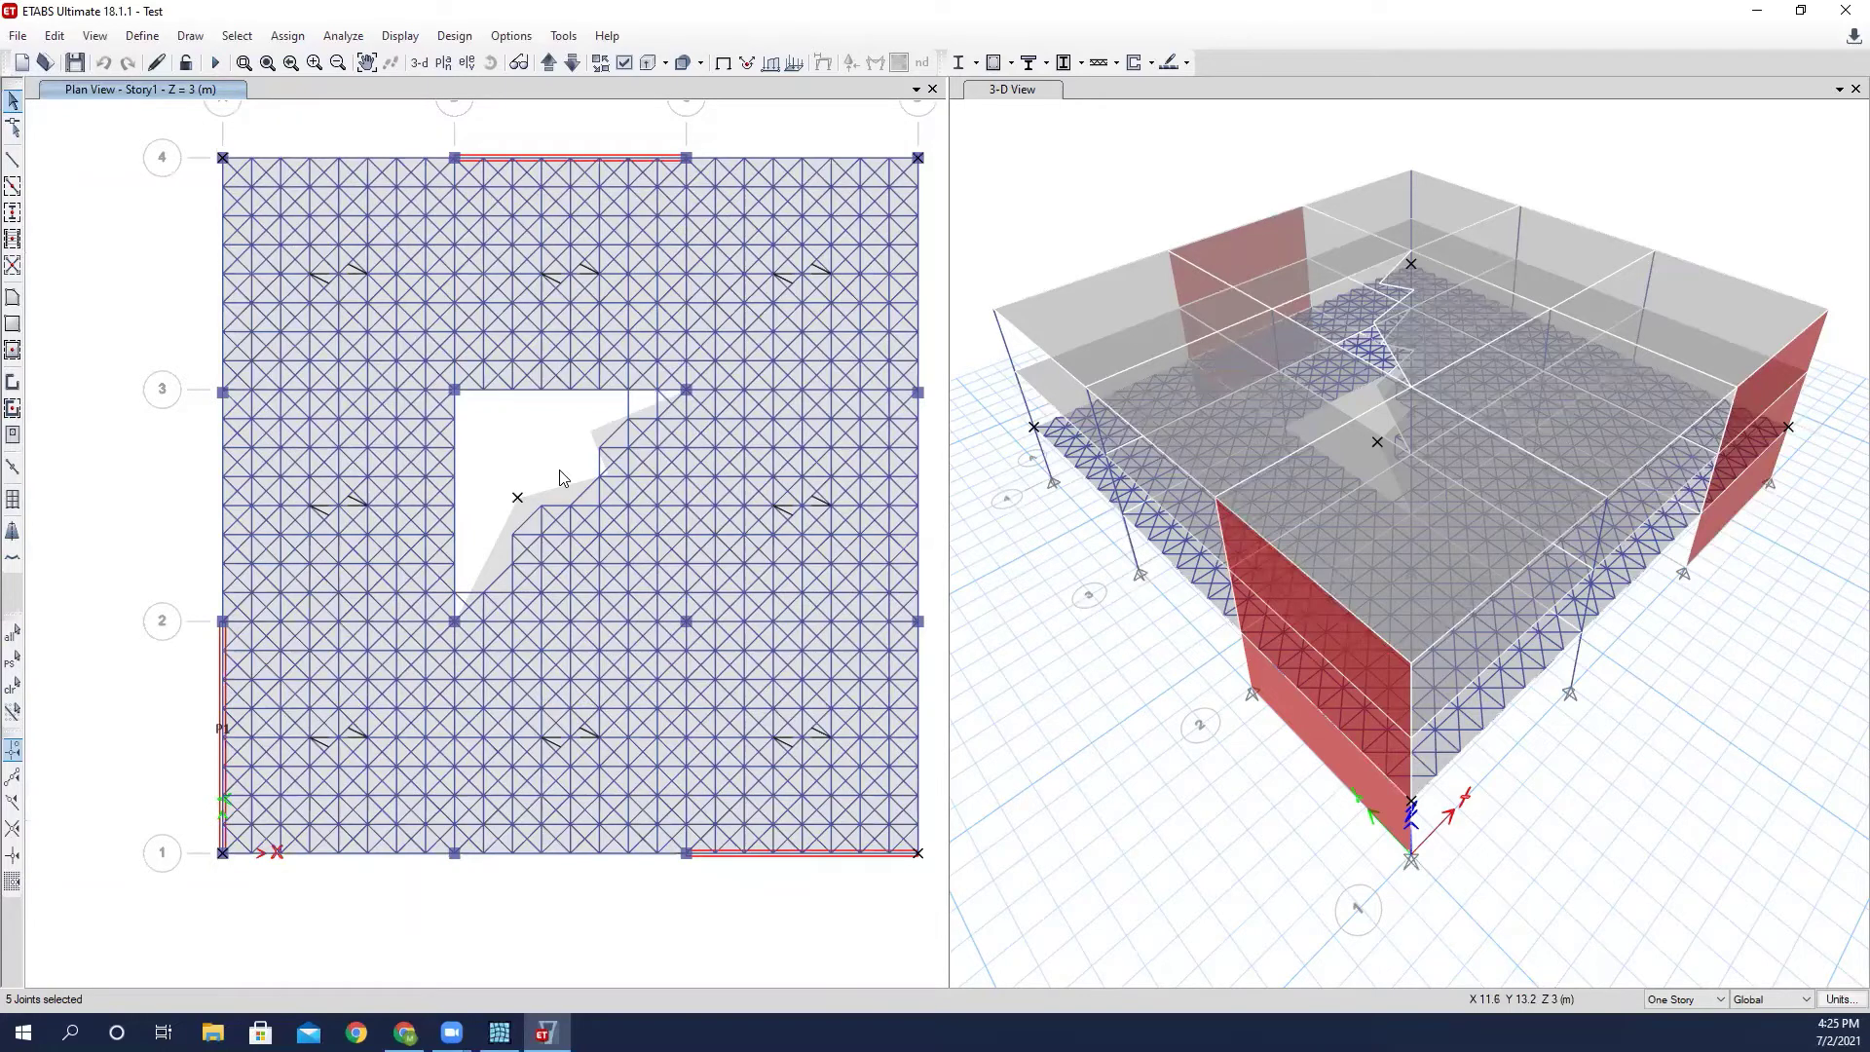
{"action": "left_click", "coordinate": [517, 498]}
{"action": "left_click", "coordinate": [13, 693]}
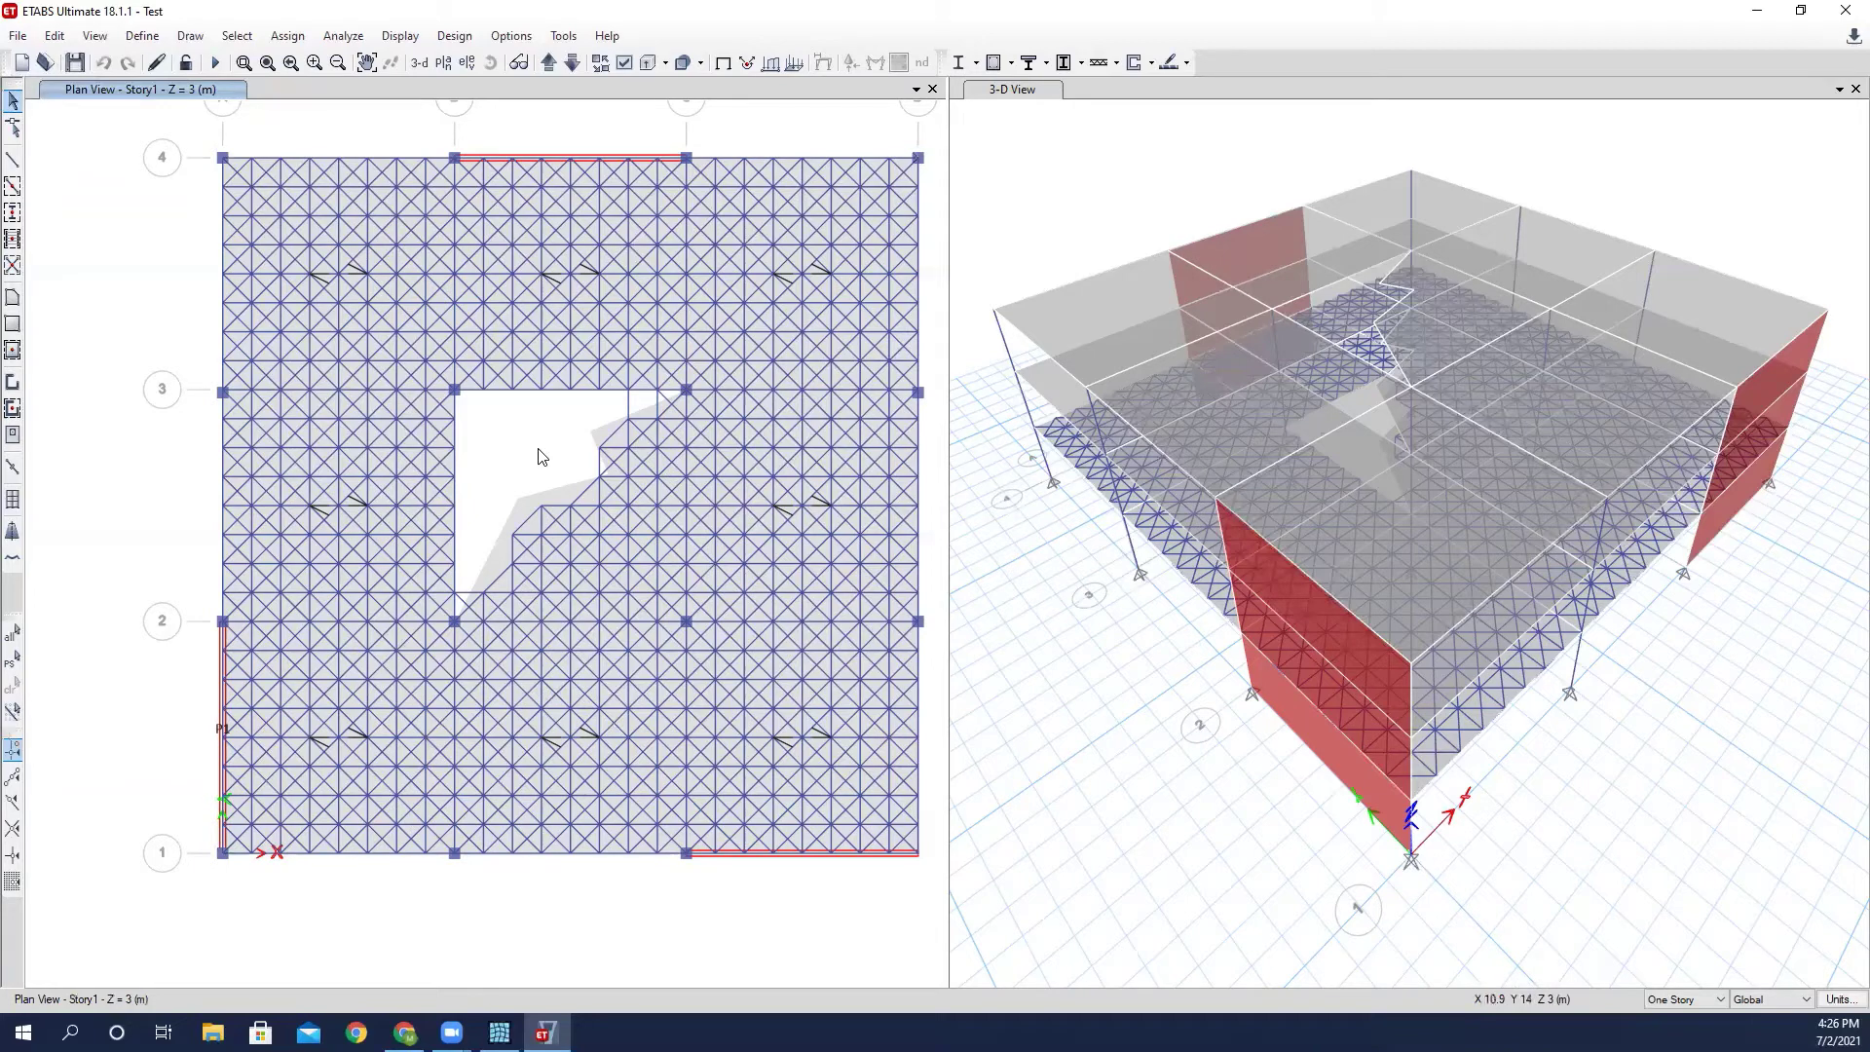
Select the joints of the Story1_BasePoints group and add the joint at the inner corner of the opening's irregular edge.
{"action": "left_click", "coordinate": [237, 35]}
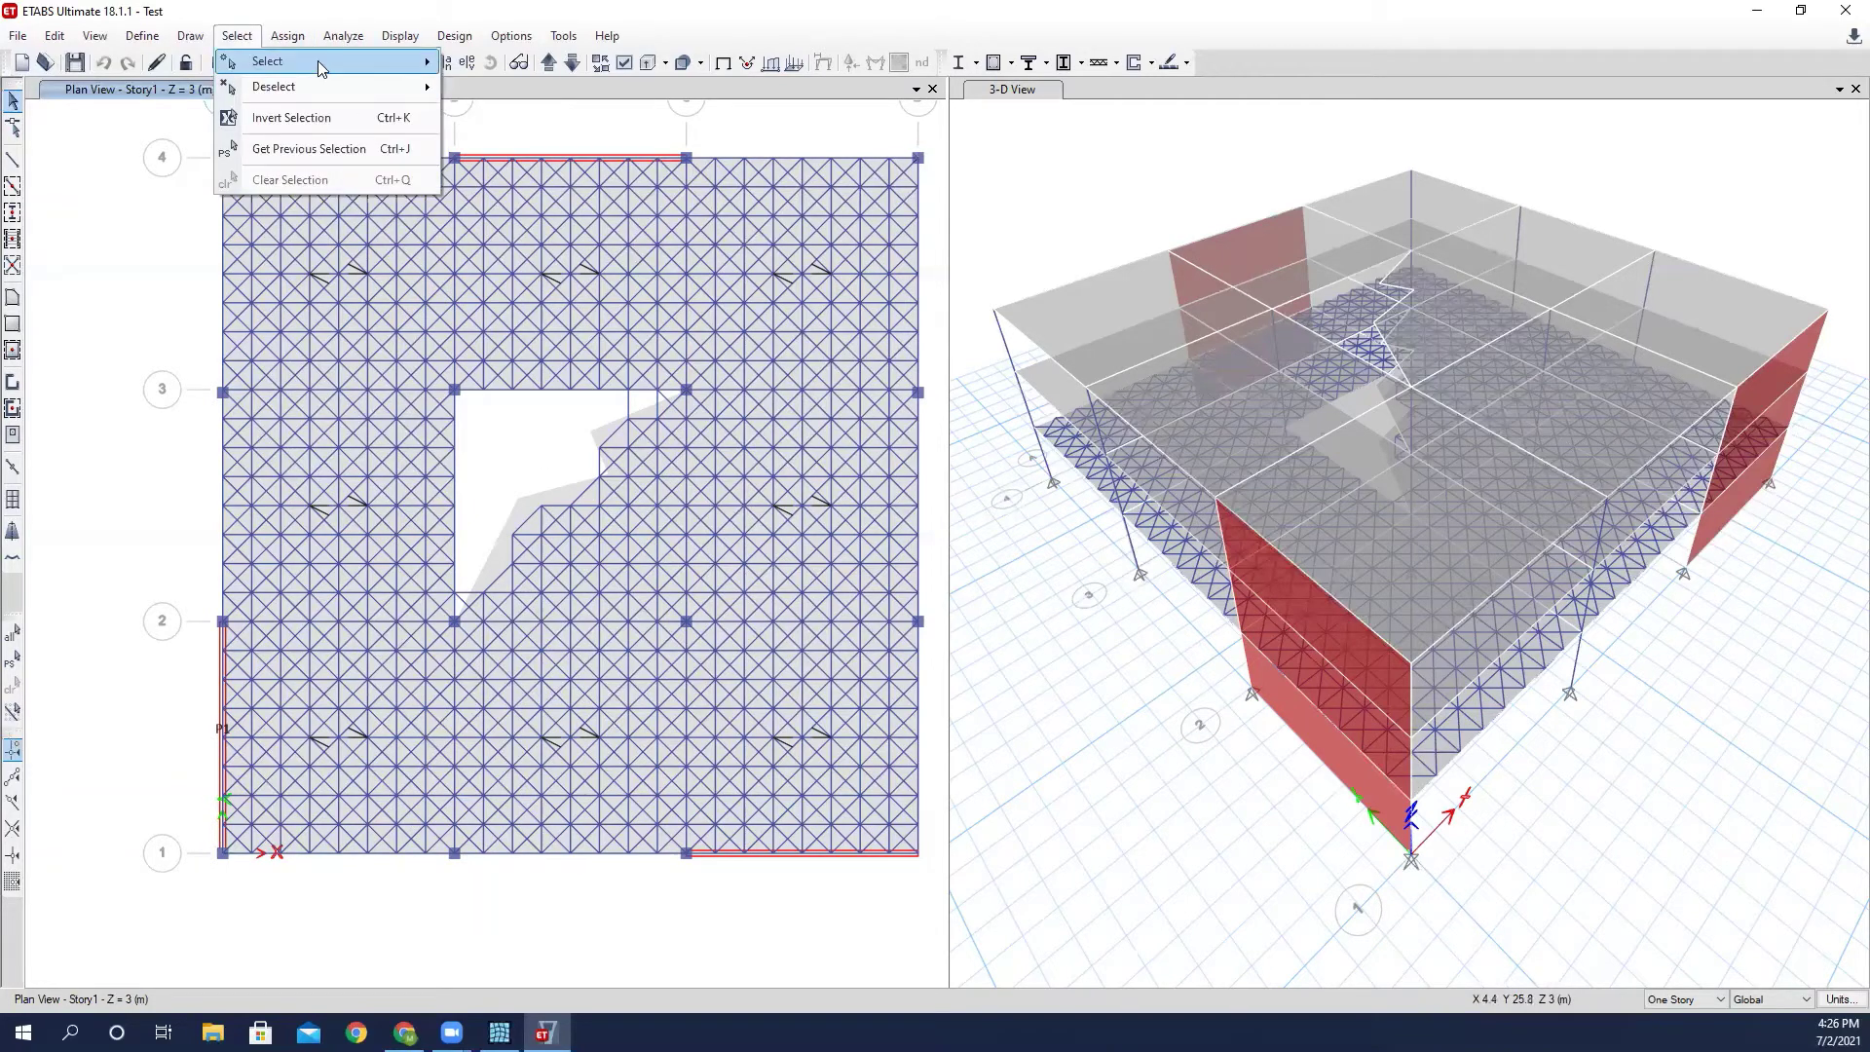
{"action": "mouse_move", "coordinate": [318, 60]}
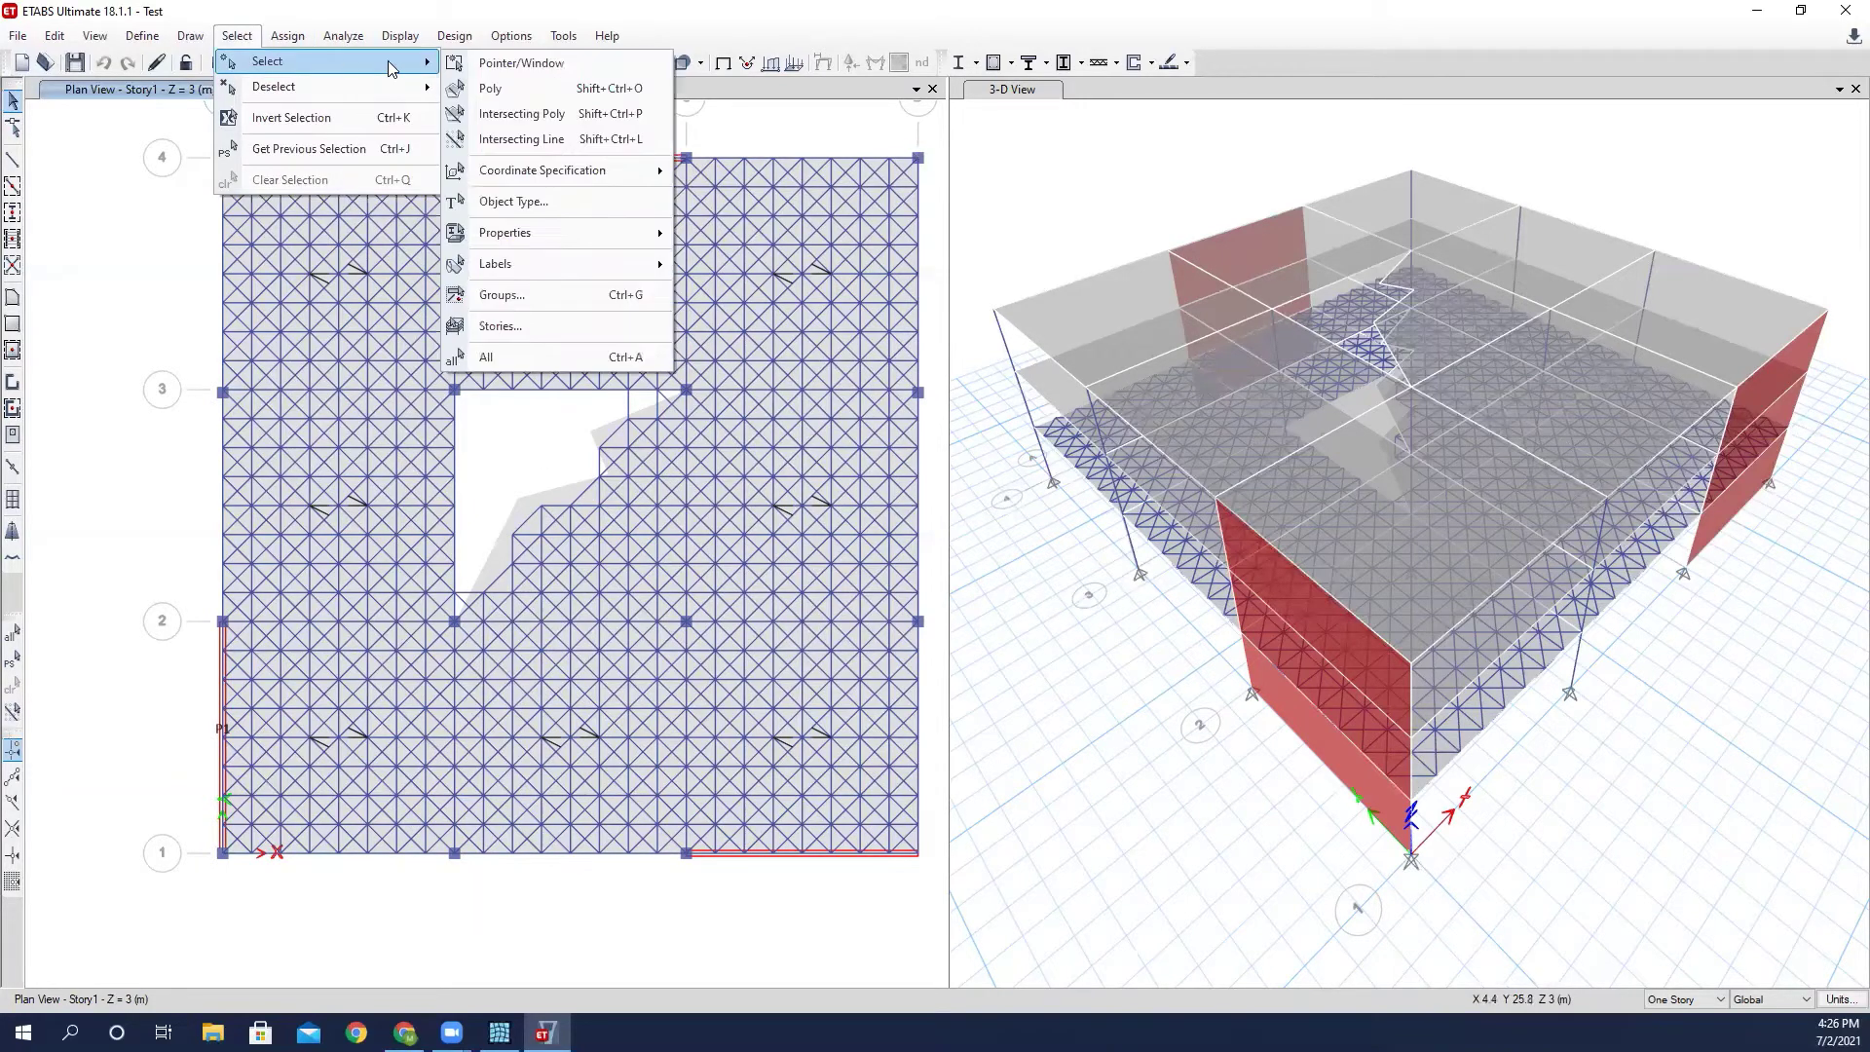
{"action": "left_click", "coordinate": [527, 300]}
{"action": "left_click", "coordinate": [611, 228]}
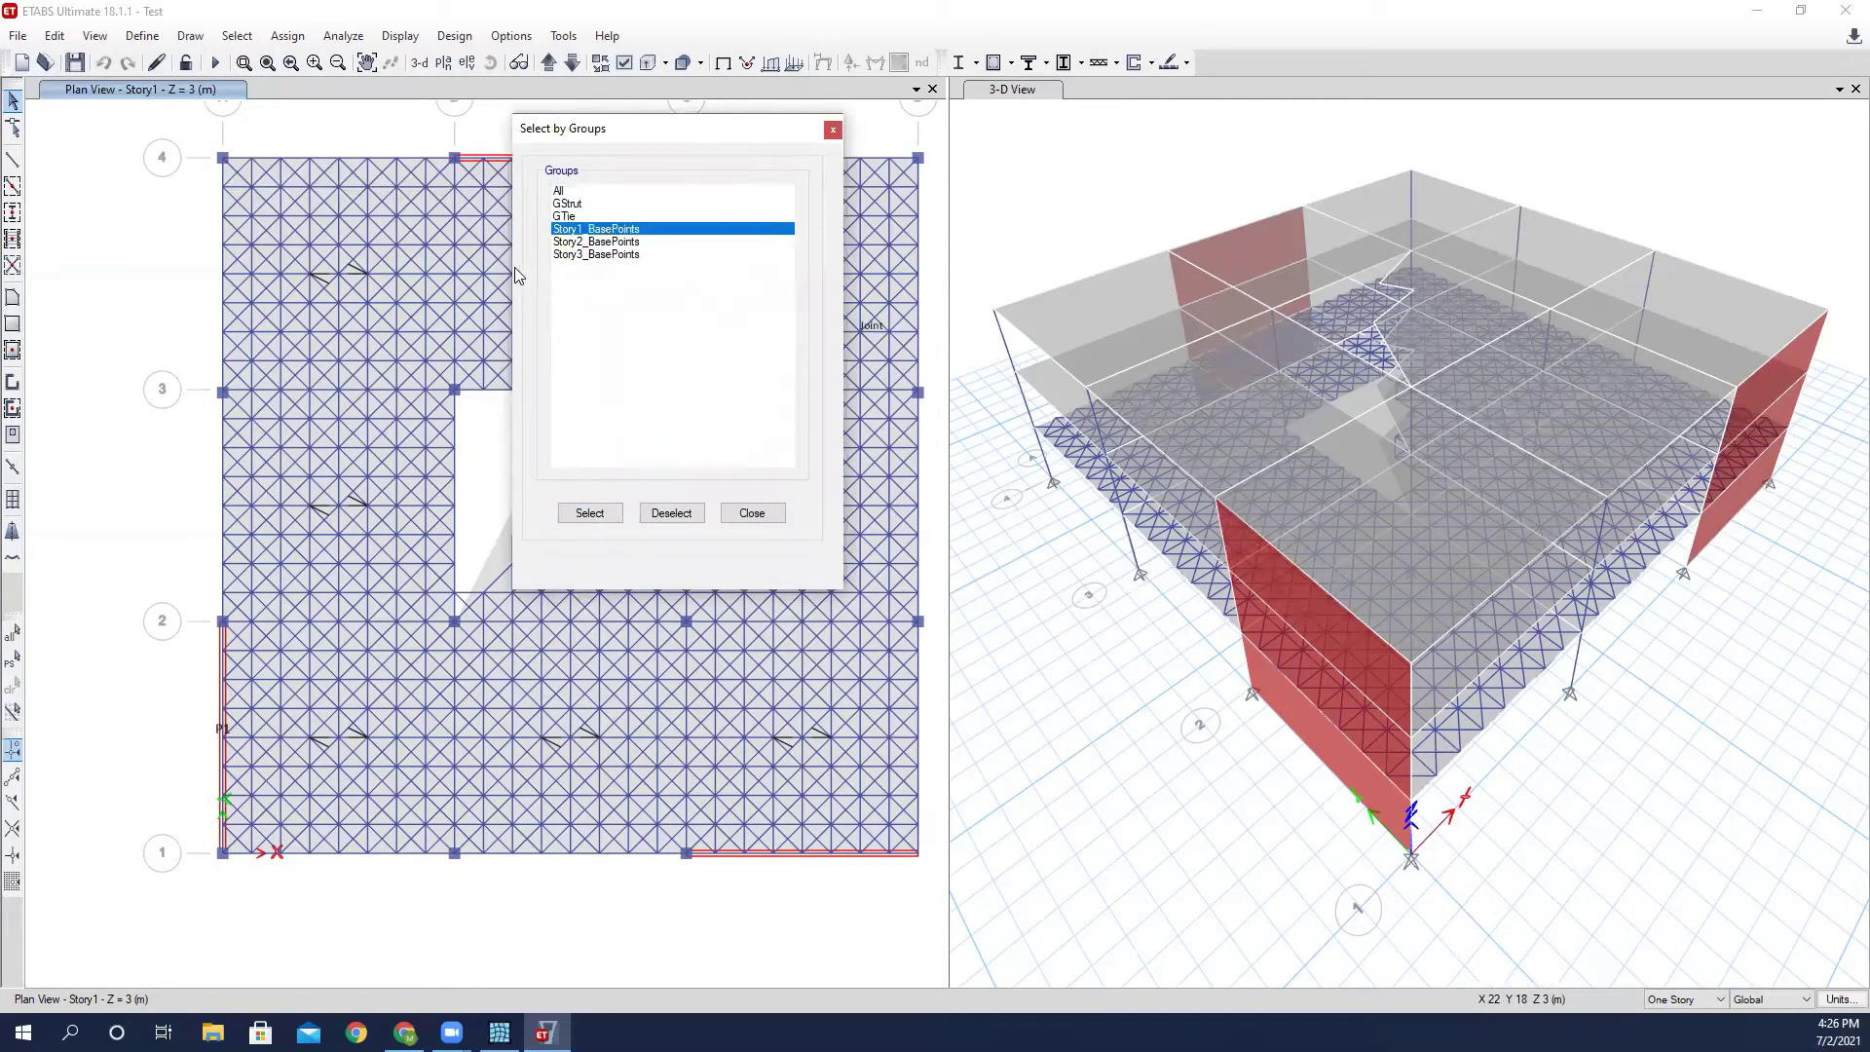
{"action": "left_click", "coordinate": [592, 514]}
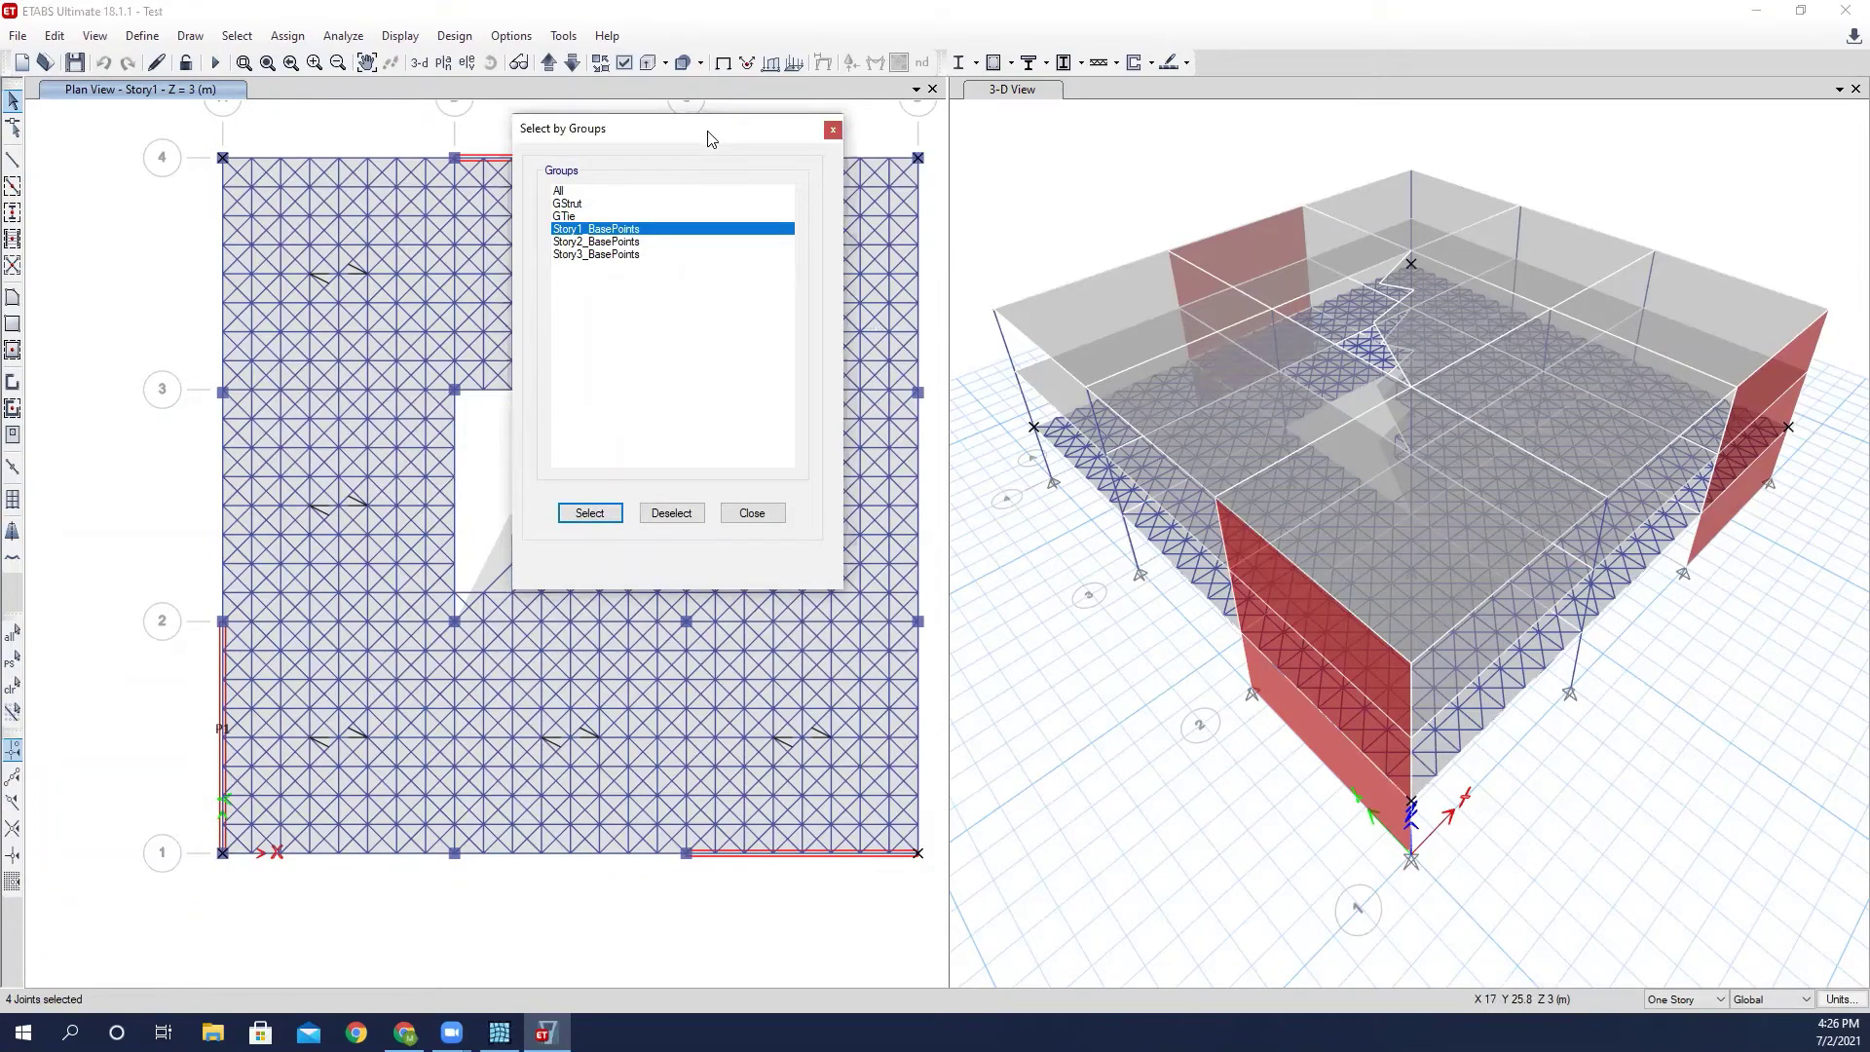
{"action": "left_click_drag", "start_coordinate": [709, 138], "coordinate": [1282, 158]}
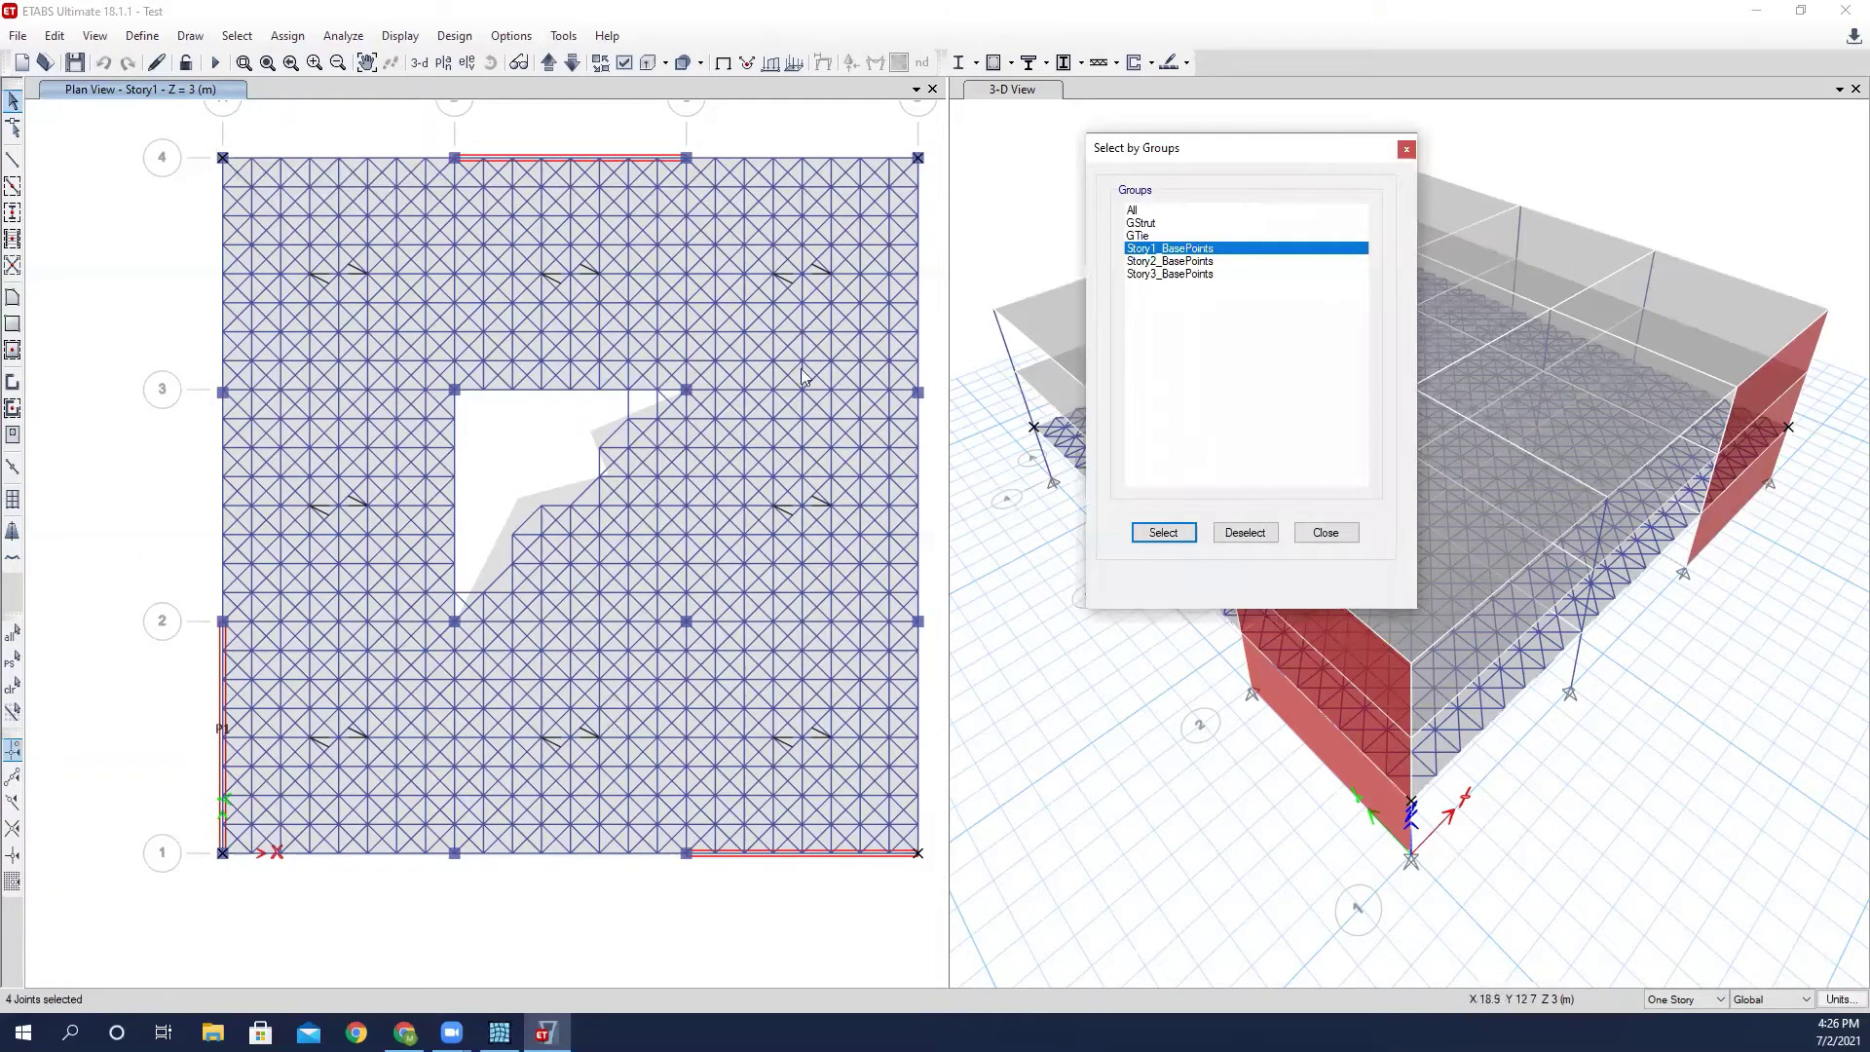
{"action": "left_click", "coordinate": [1306, 541]}
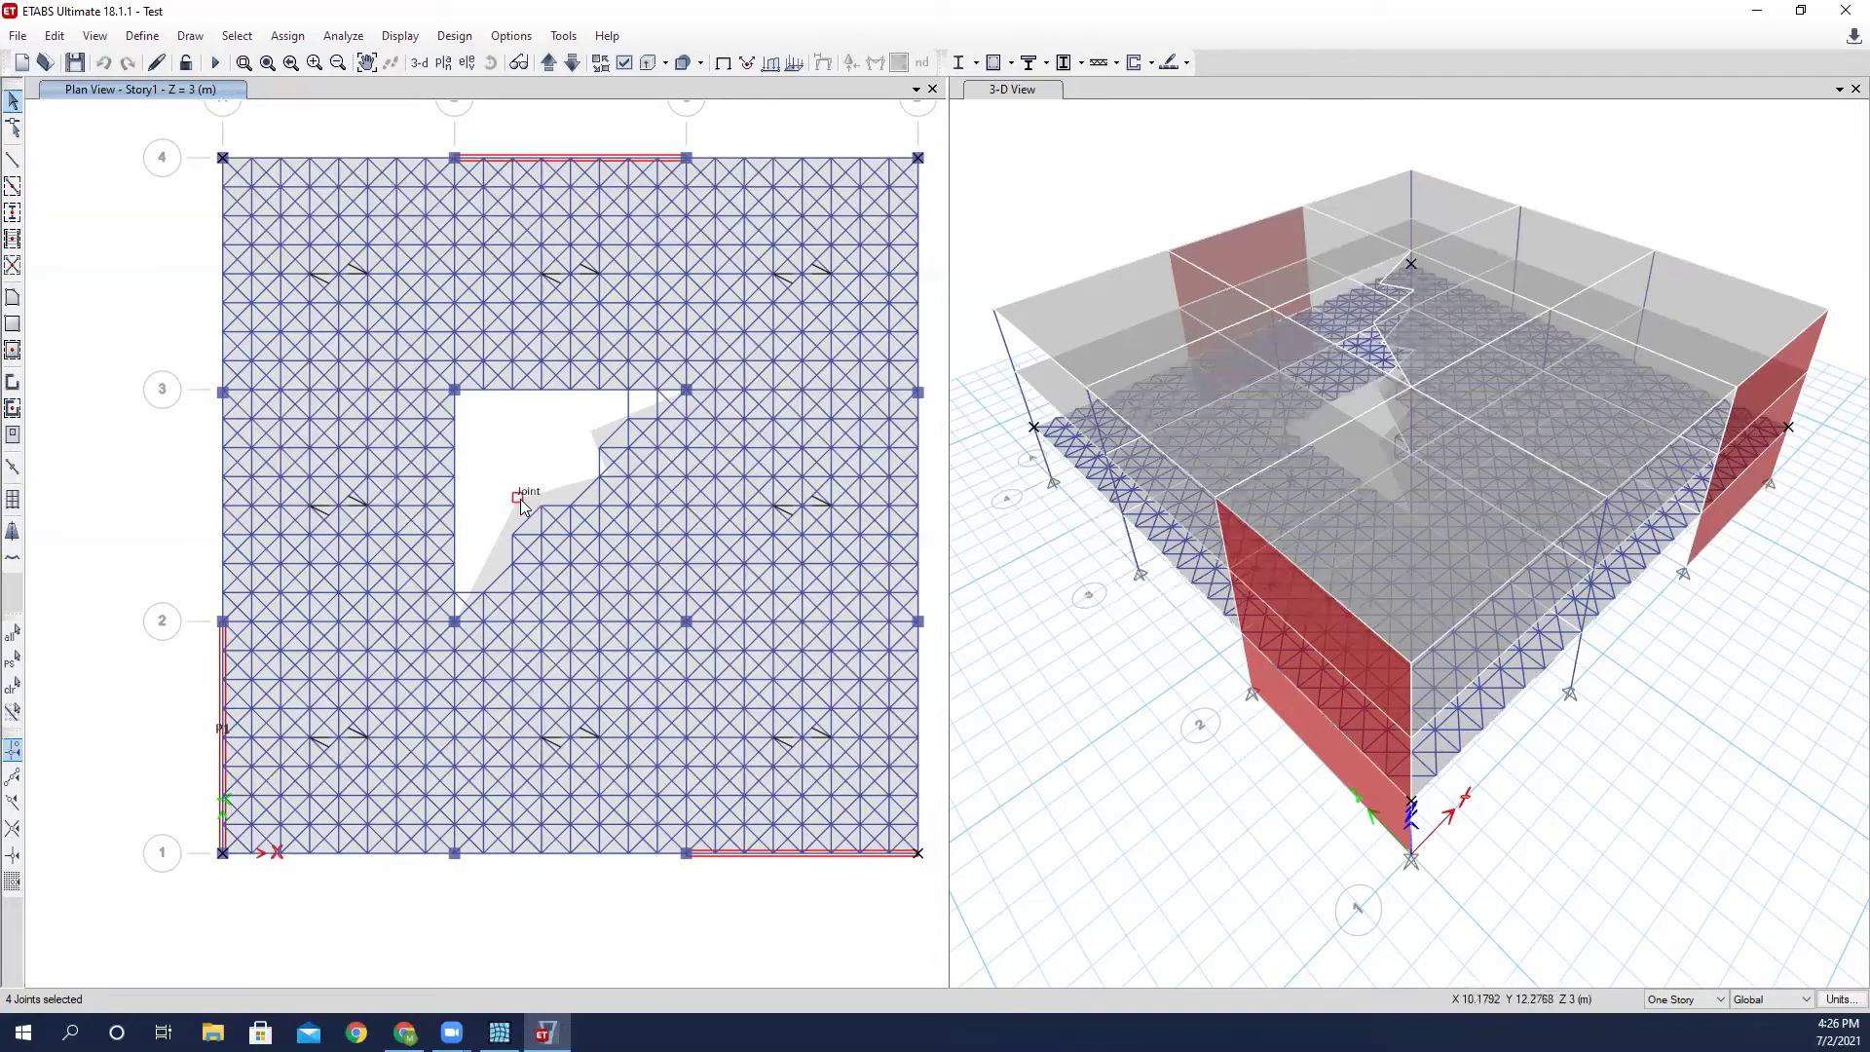
{"action": "left_click", "coordinate": [518, 497]}
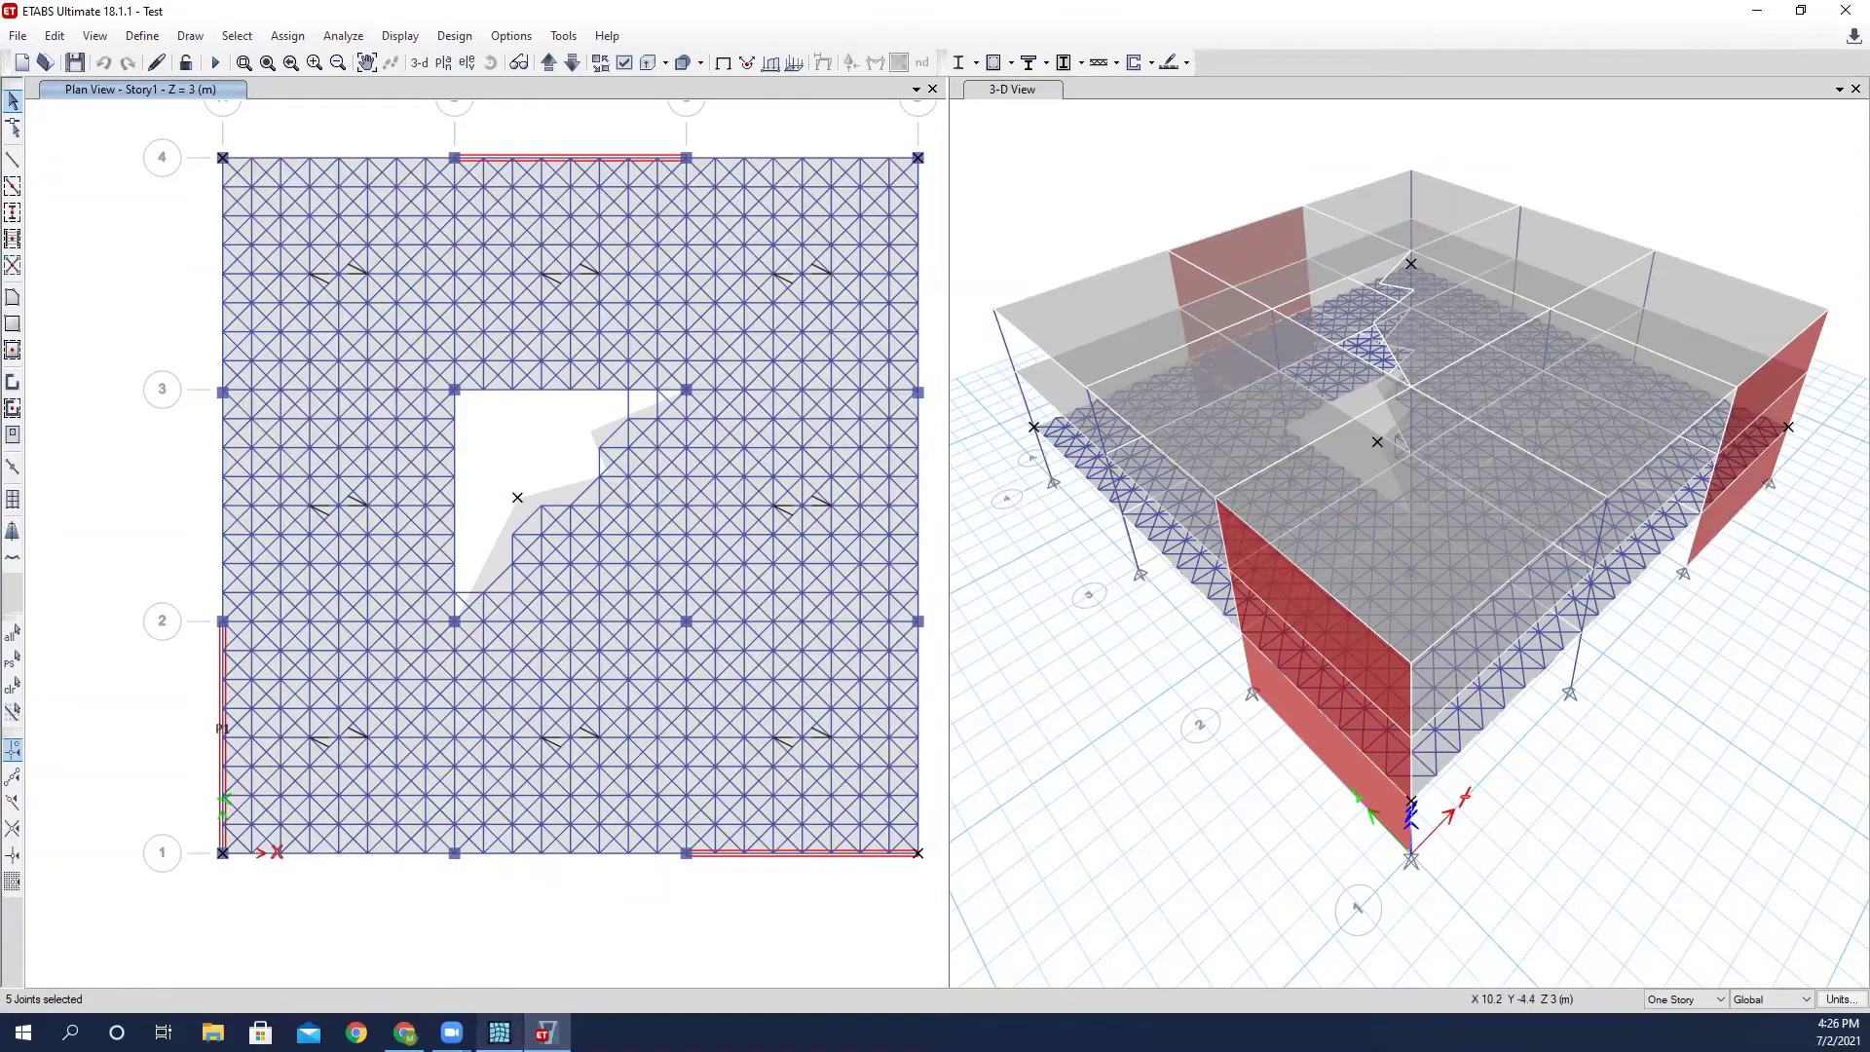
Switch to Auto Diaphragm and delete the generated strut-and-tie model, then return to ETABS.
{"action": "left_click", "coordinate": [498, 1032]}
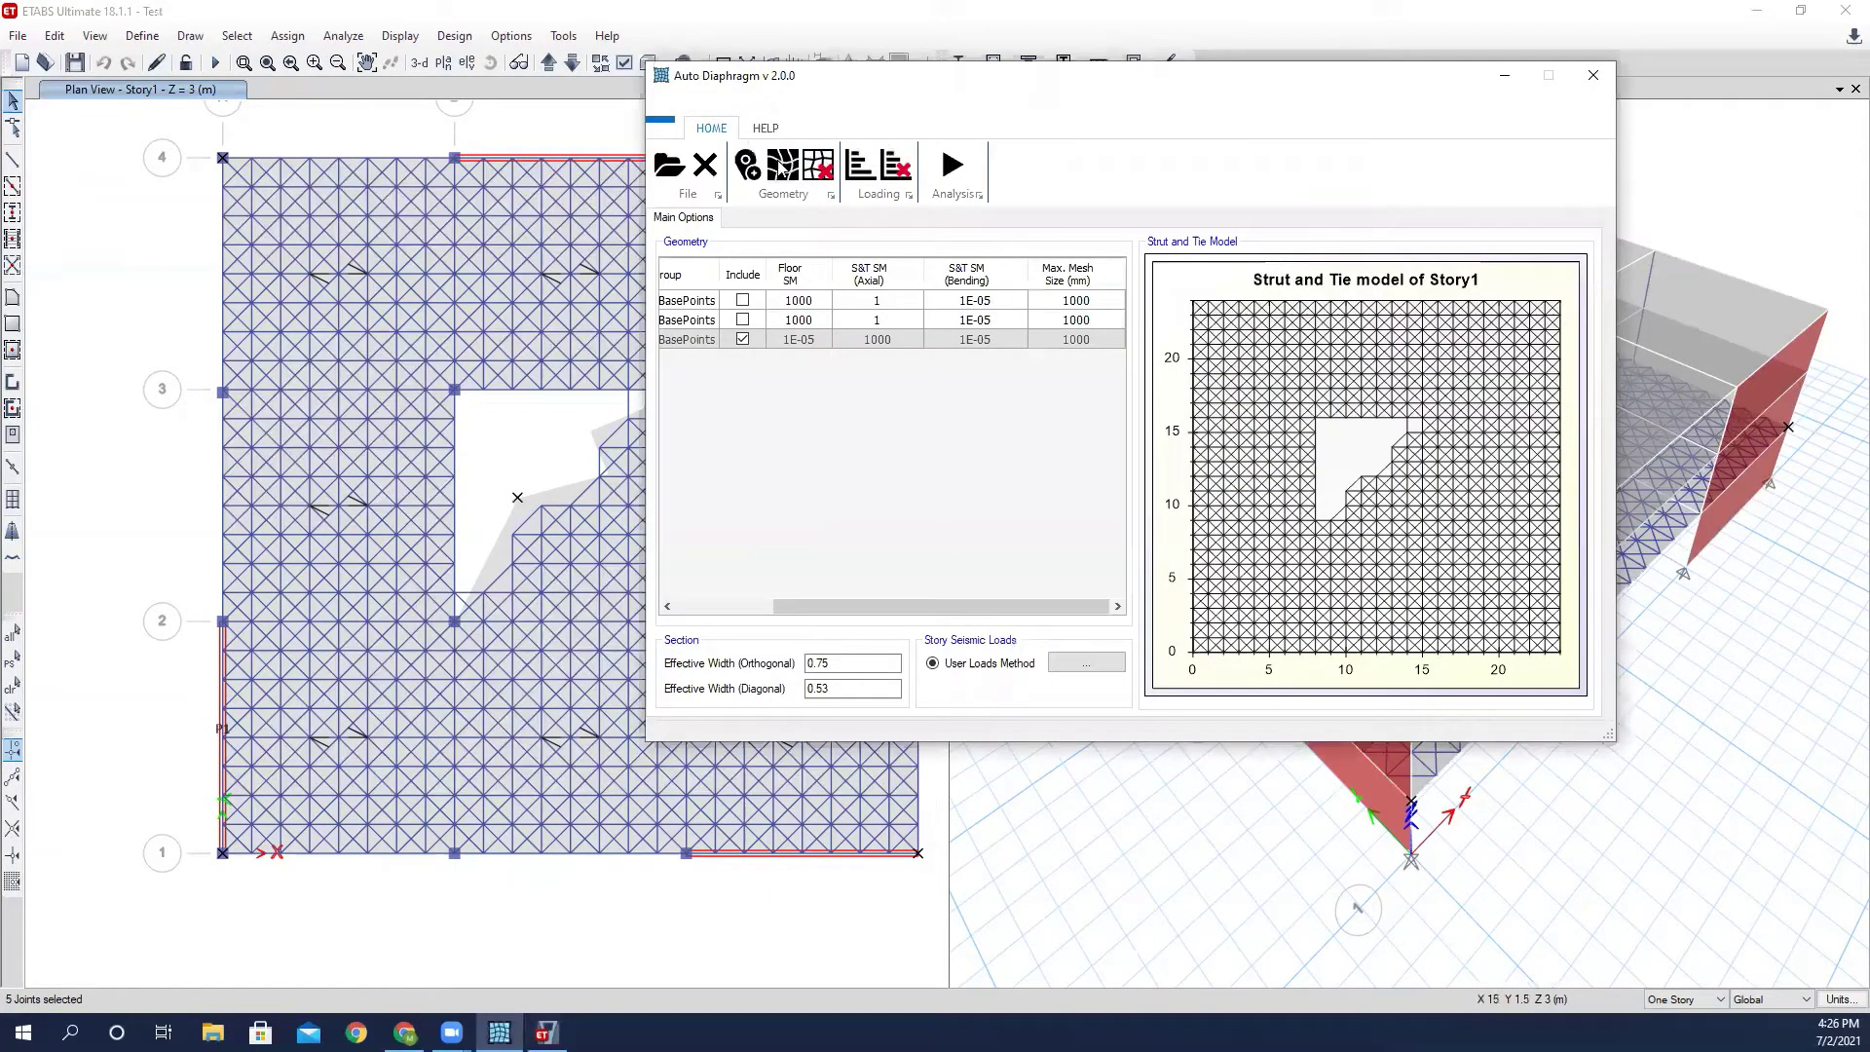
{"action": "left_click", "coordinate": [825, 171]}
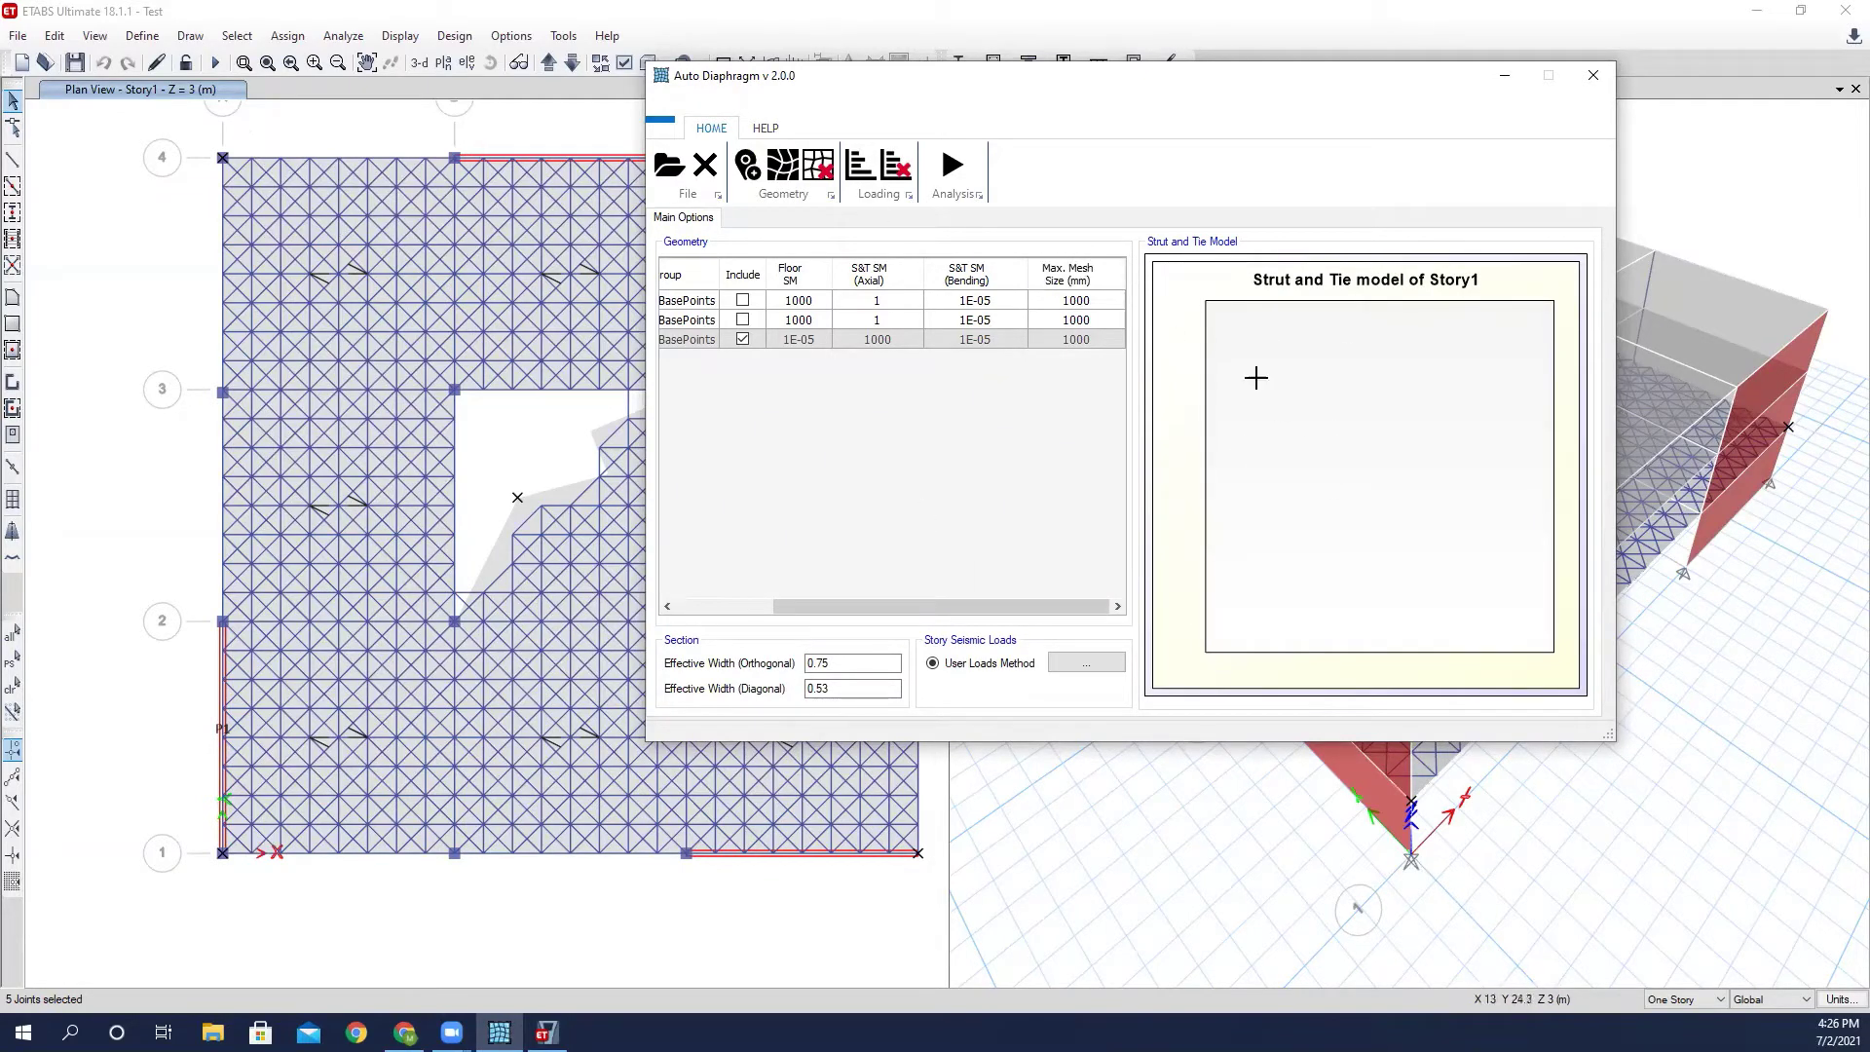
{"action": "left_click", "coordinate": [309, 125]}
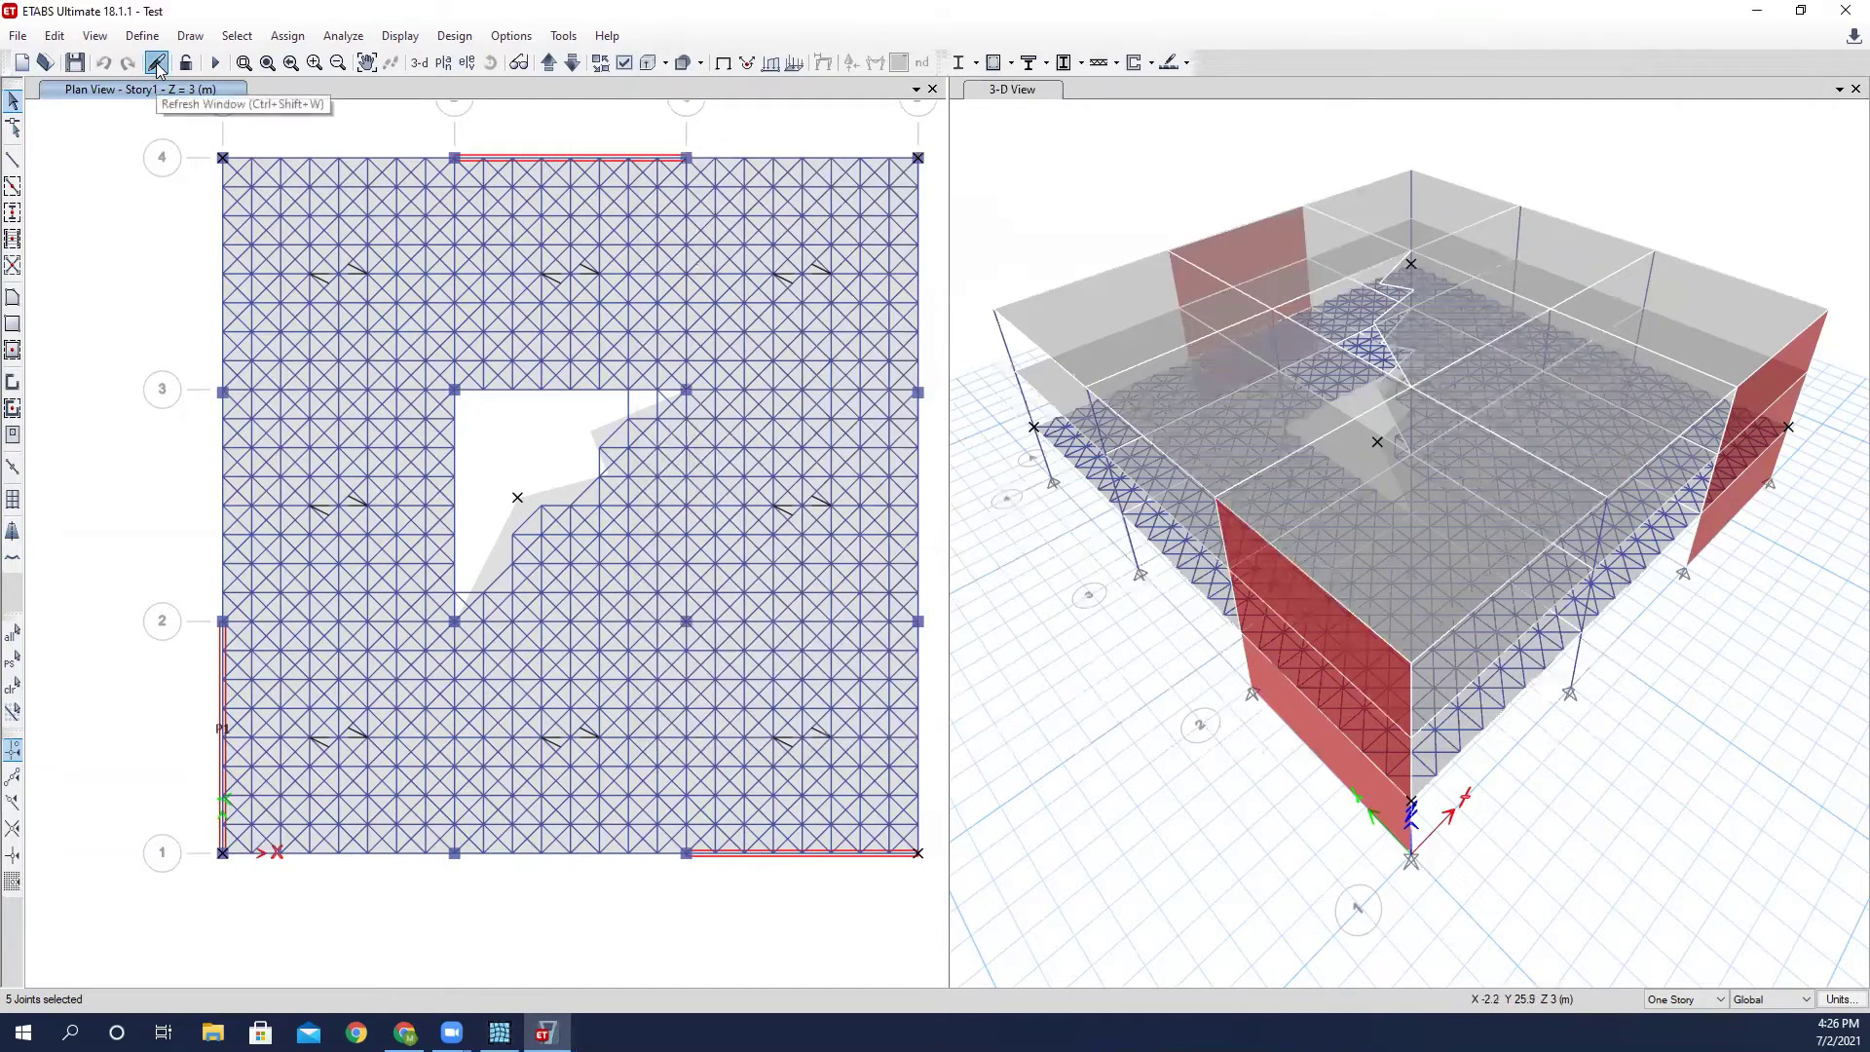
Refresh the ETABS plan view and, in Auto Diaphragm, set Story1's maximum mesh size to 800 mm.
{"action": "left_click", "coordinate": [157, 64]}
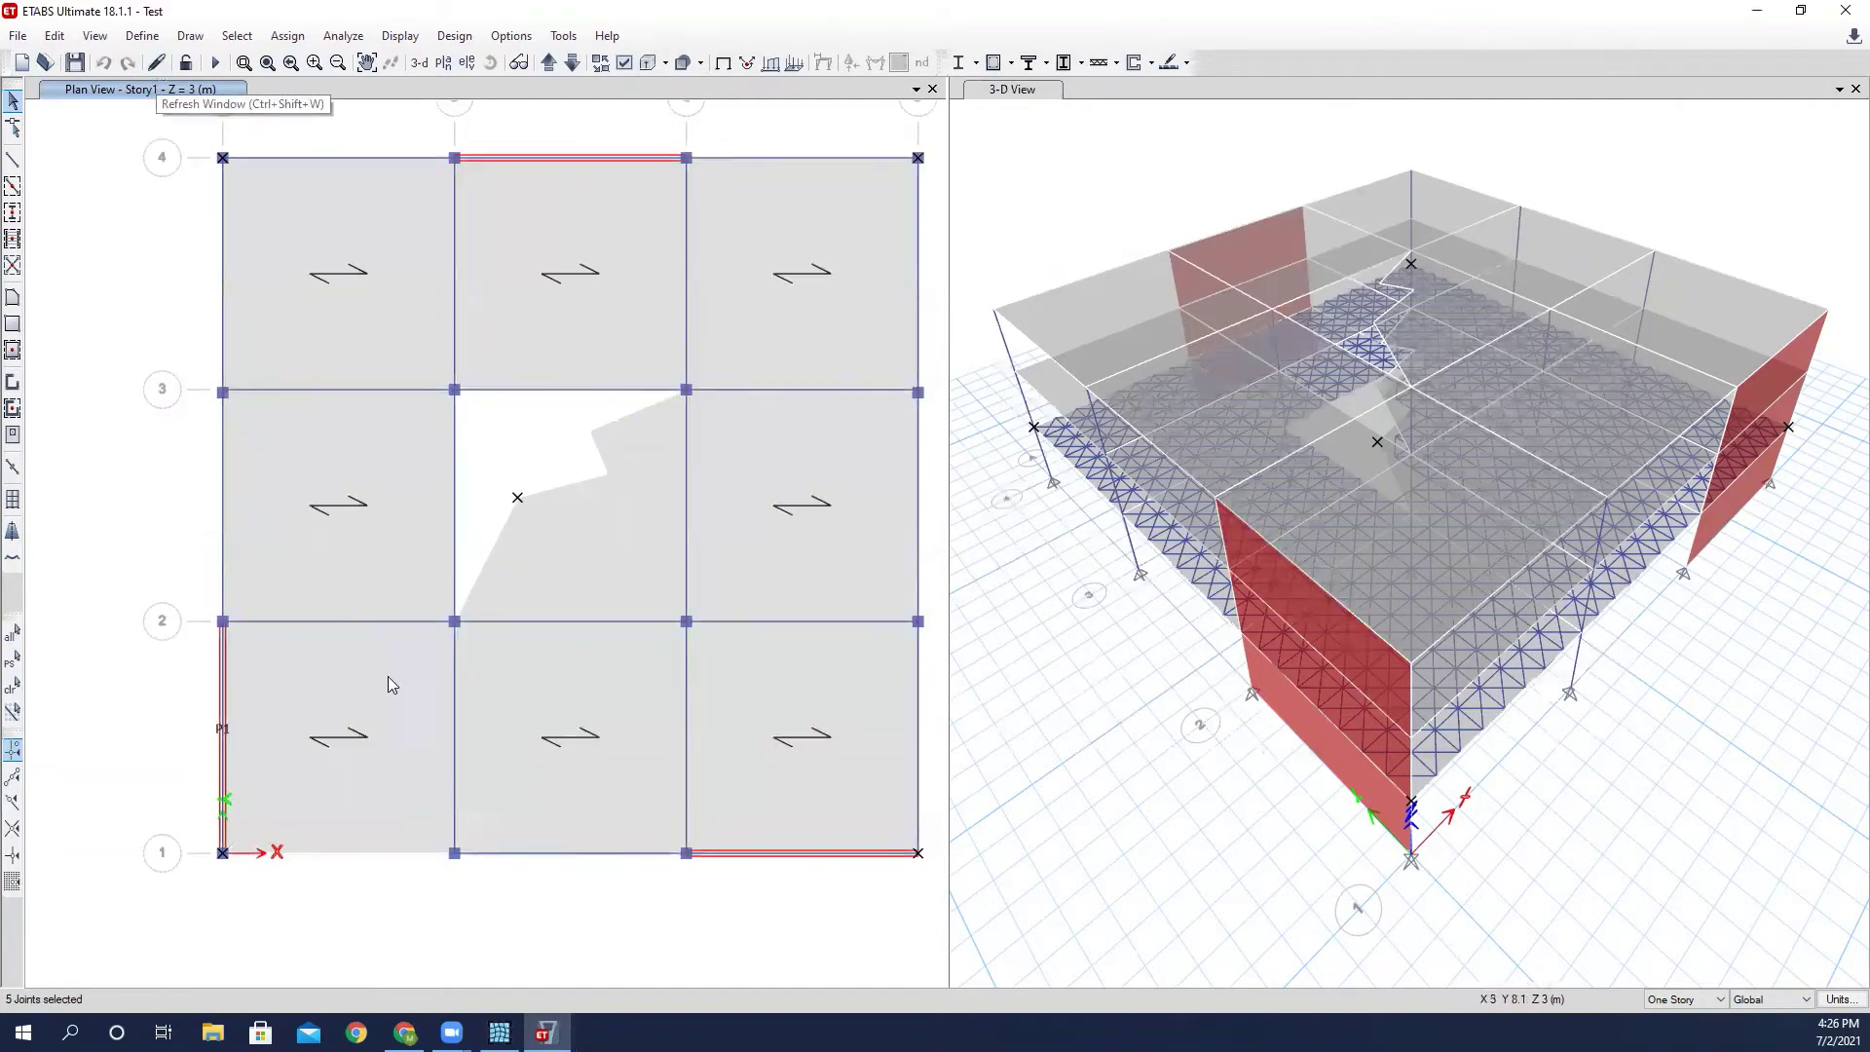
{"action": "left_click", "coordinate": [500, 1032]}
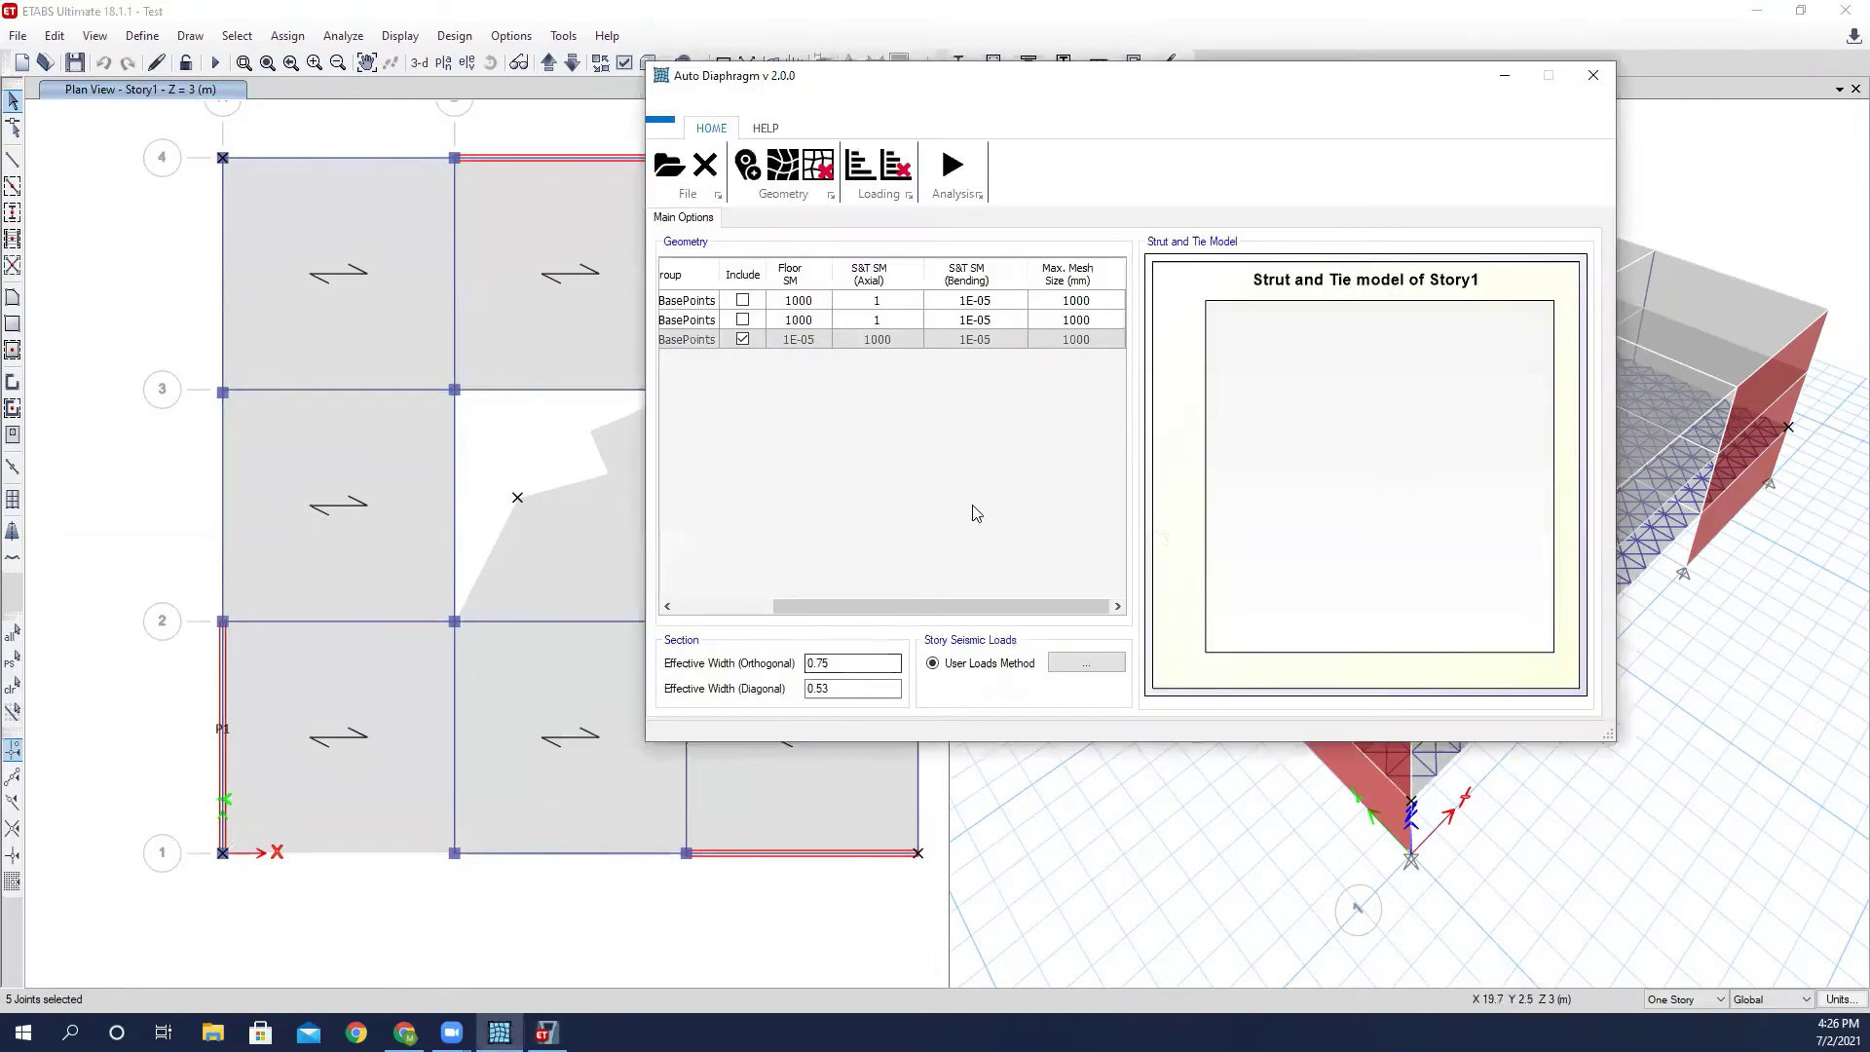
{"action": "left_click_drag", "start_coordinate": [896, 617], "coordinate": [945, 620]}
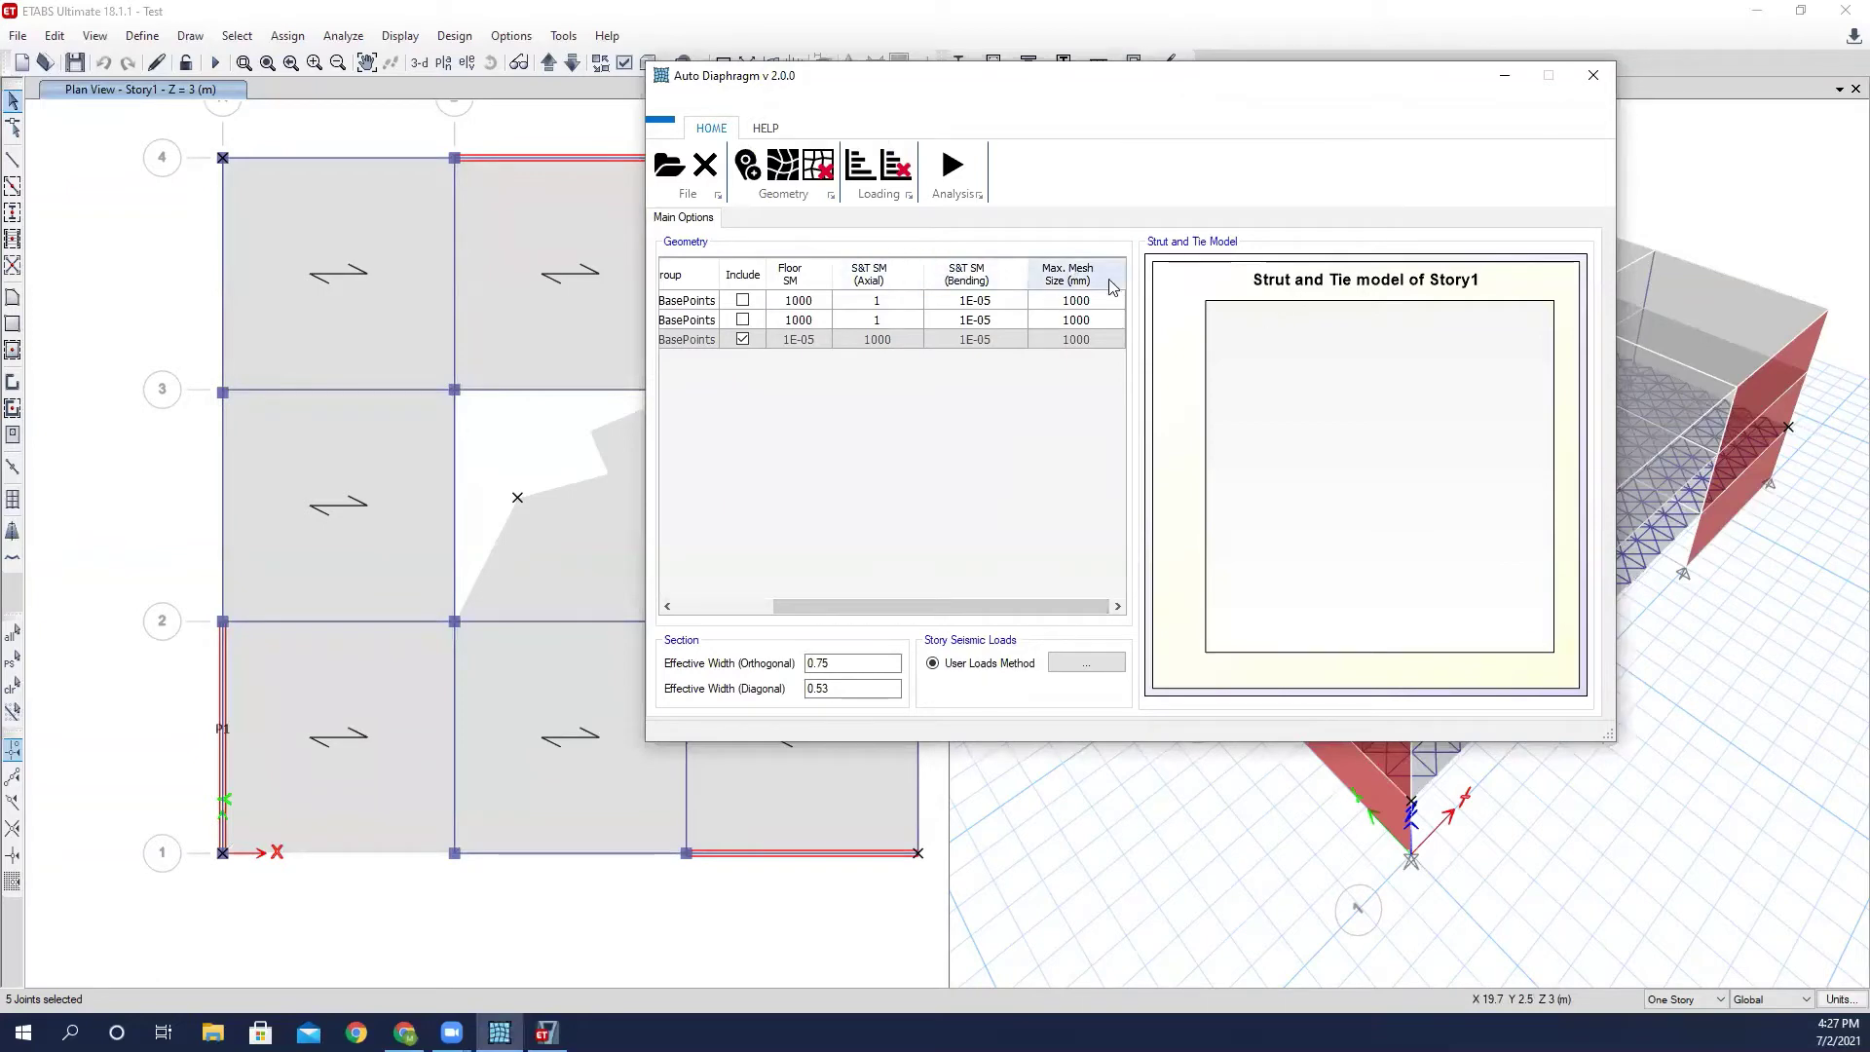
{"action": "left_click", "coordinate": [1096, 305]}
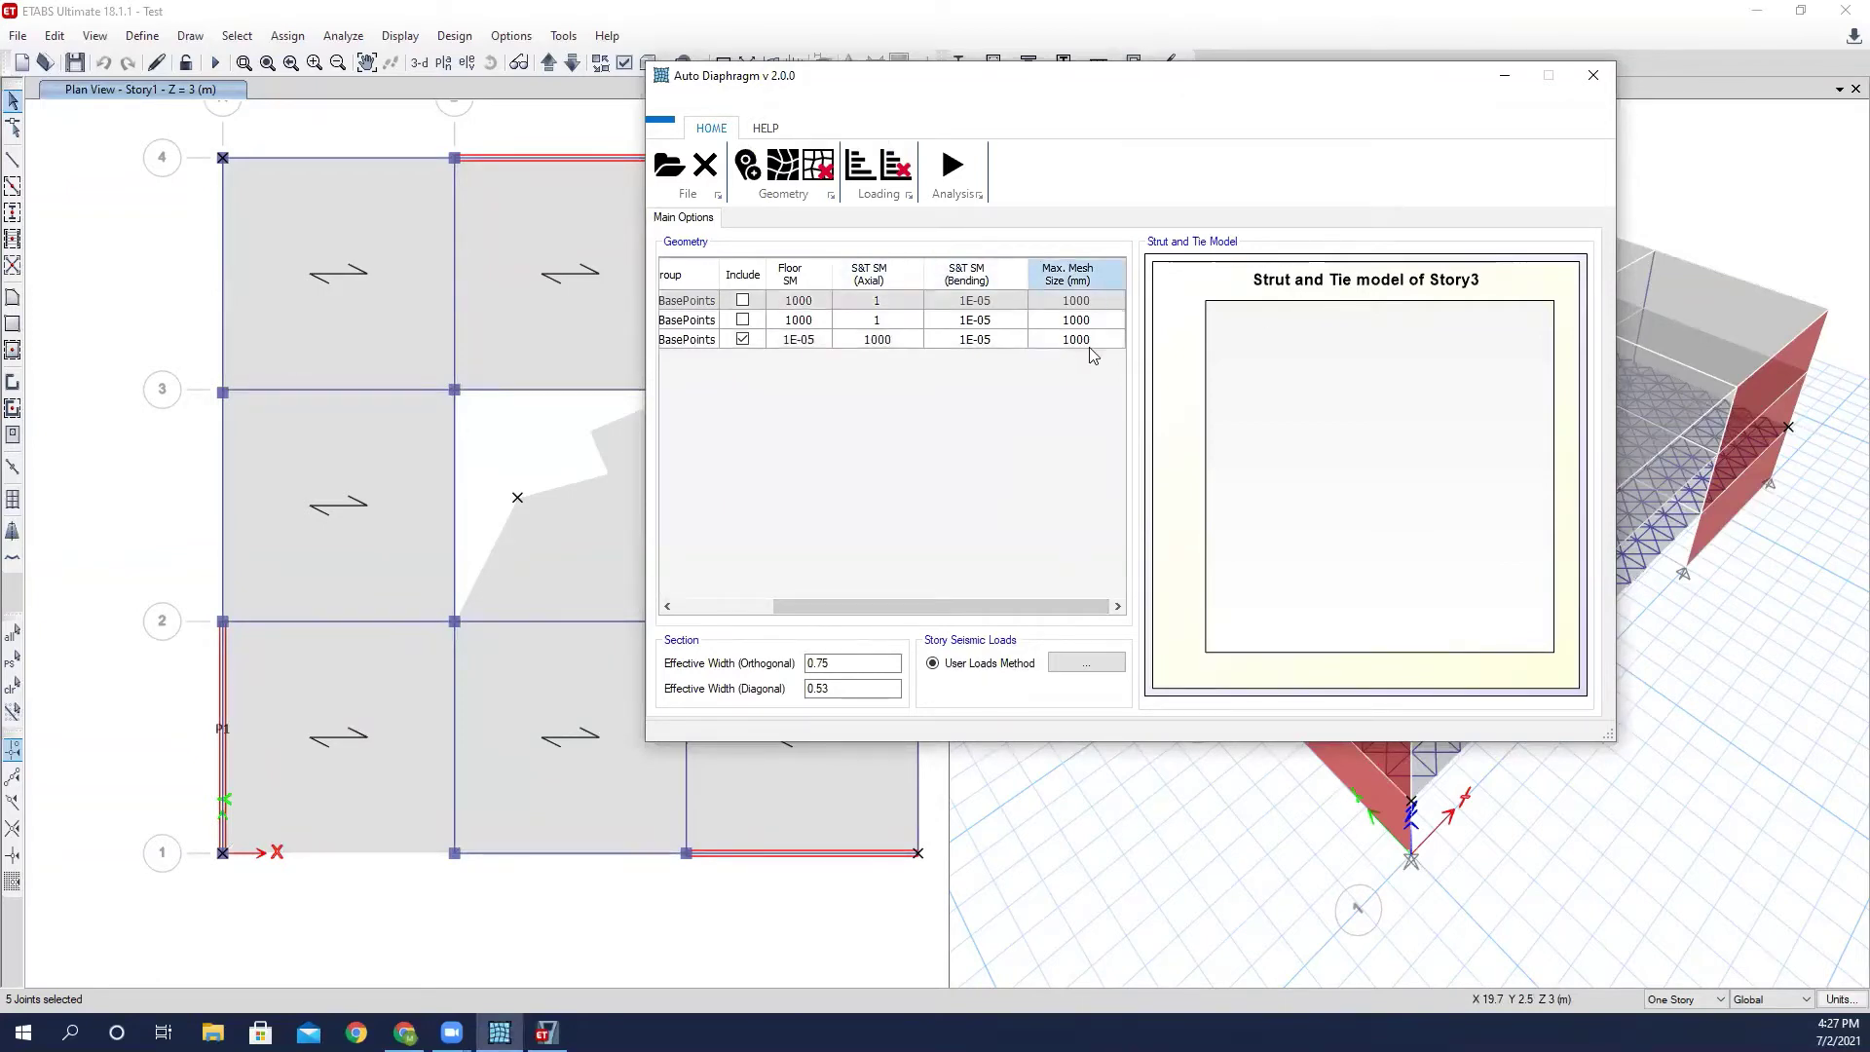
{"action": "left_click", "coordinate": [1093, 341]}
{"action": "left_click", "coordinate": [1093, 343]}
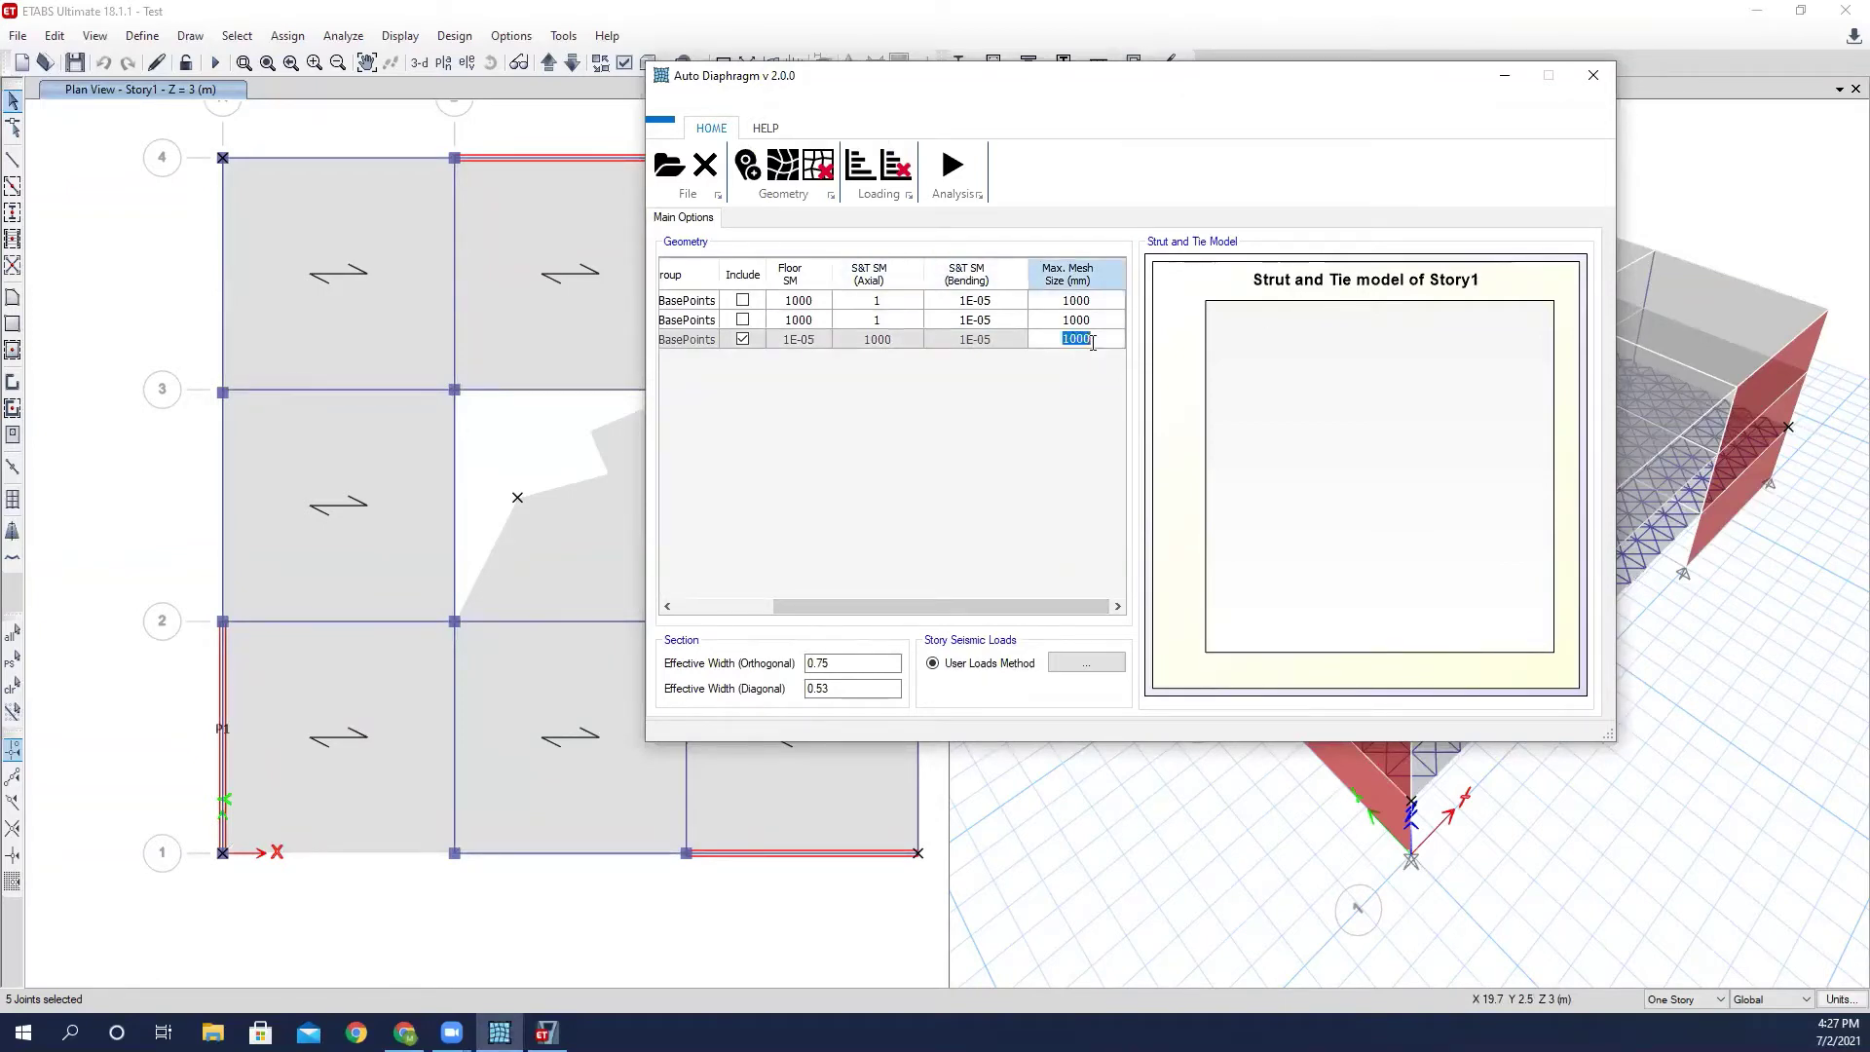
{"action": "type", "text": "8"}
{"action": "left_click", "coordinate": [1055, 328]}
{"action": "left_click_drag", "start_coordinate": [974, 606], "coordinate": [1063, 621]}
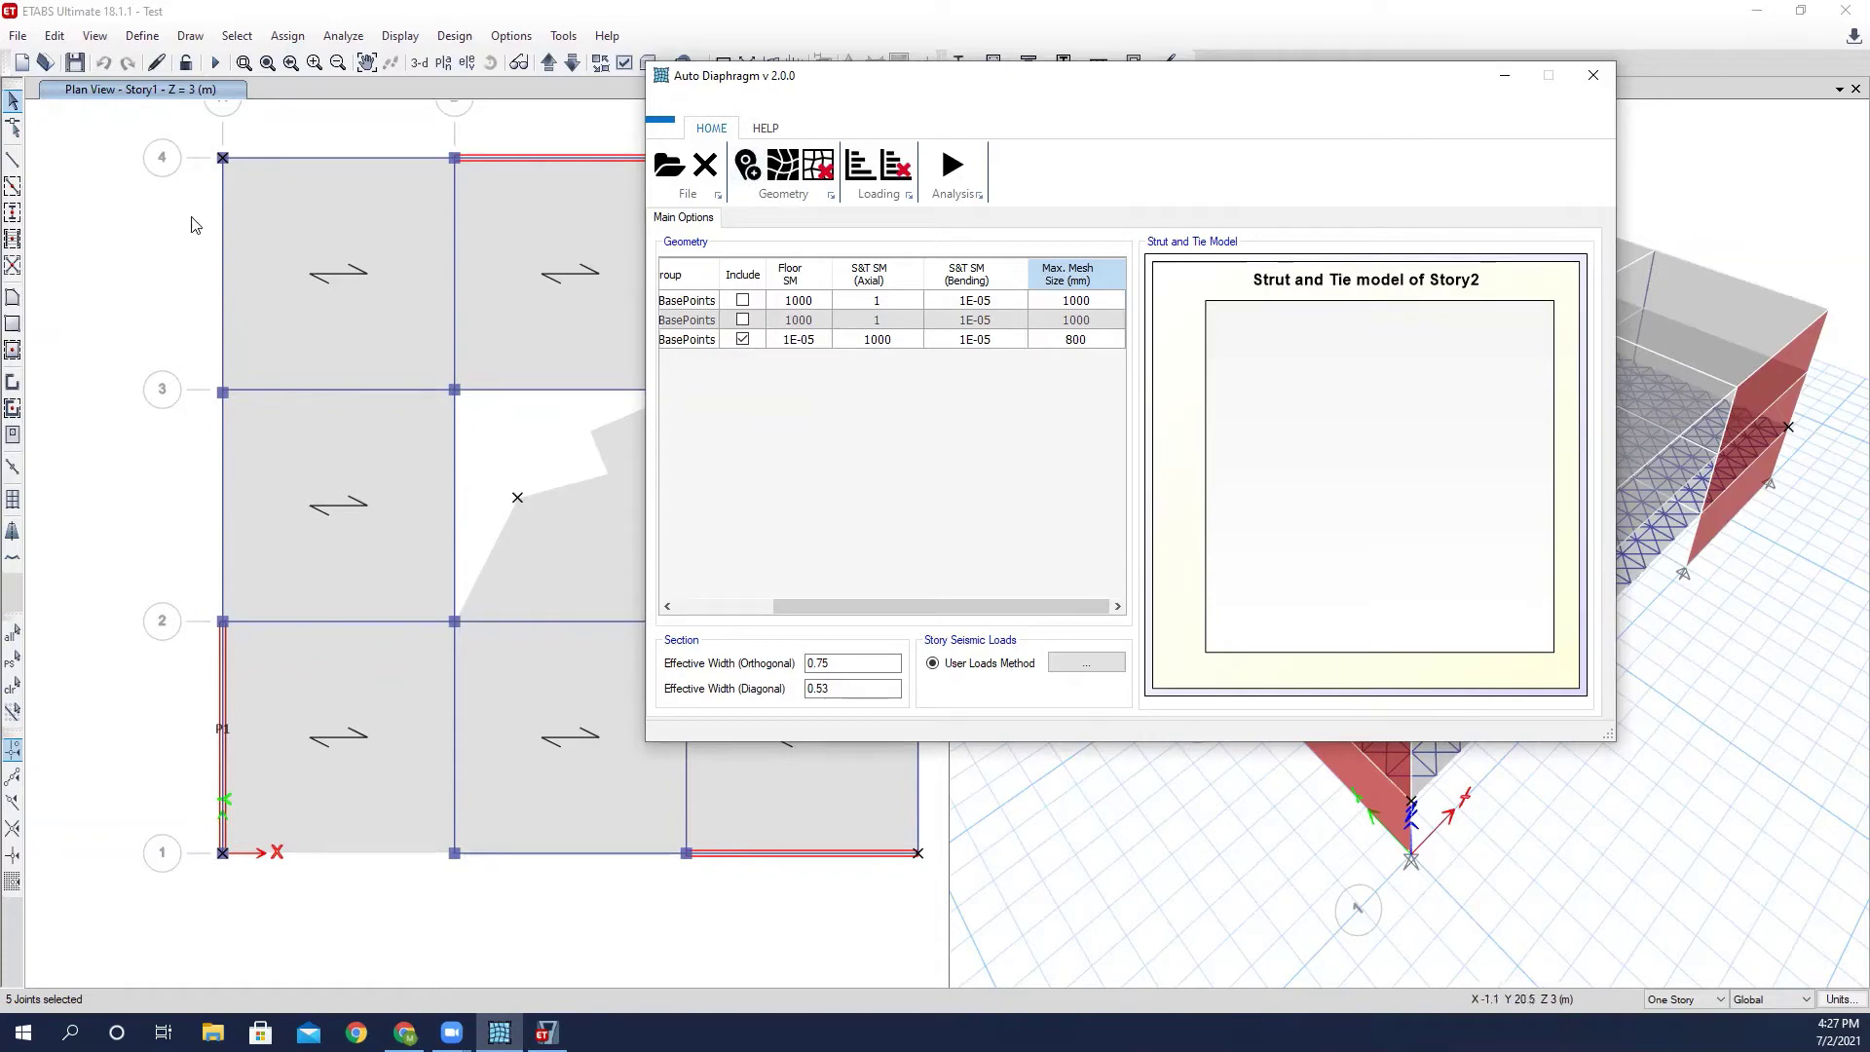
Assign the joints selected in ETABS as Story1's base points and generate the strut-and-tie model.
{"action": "left_click", "coordinate": [750, 171]}
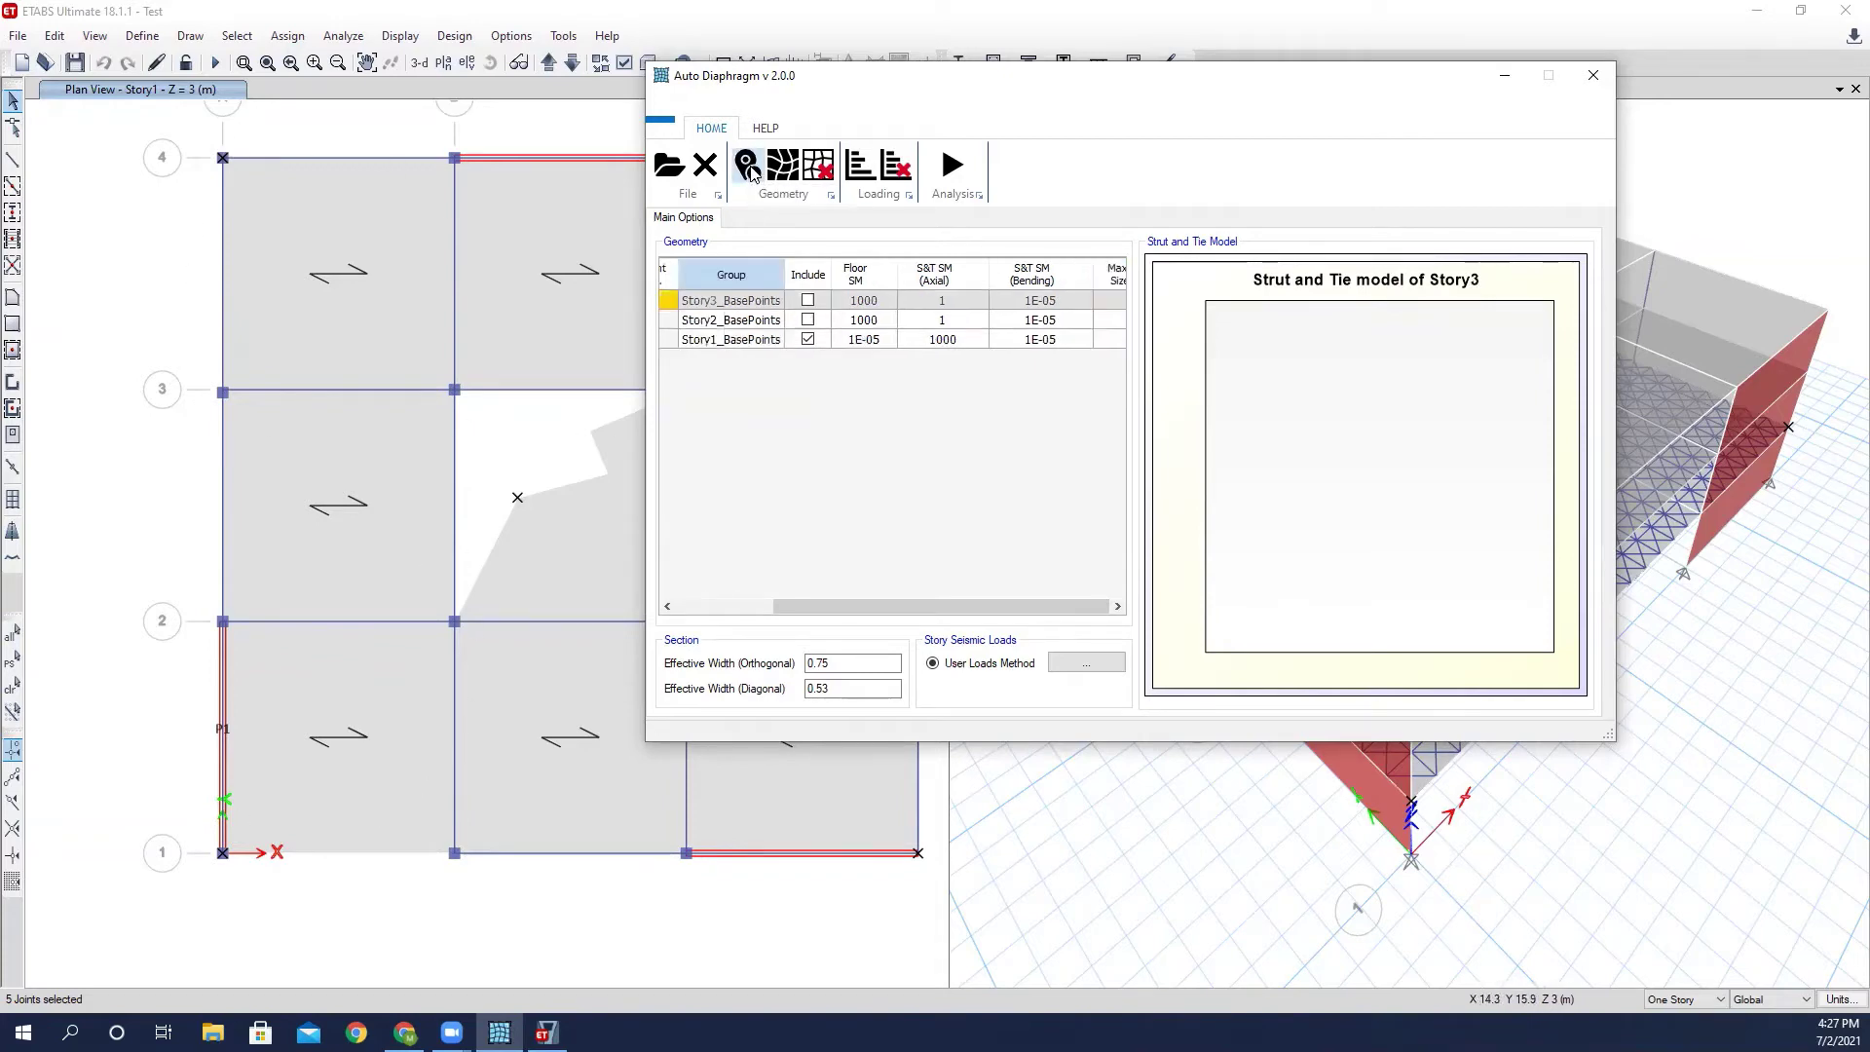
{"action": "left_click_drag", "start_coordinate": [847, 608], "coordinate": [719, 619]}
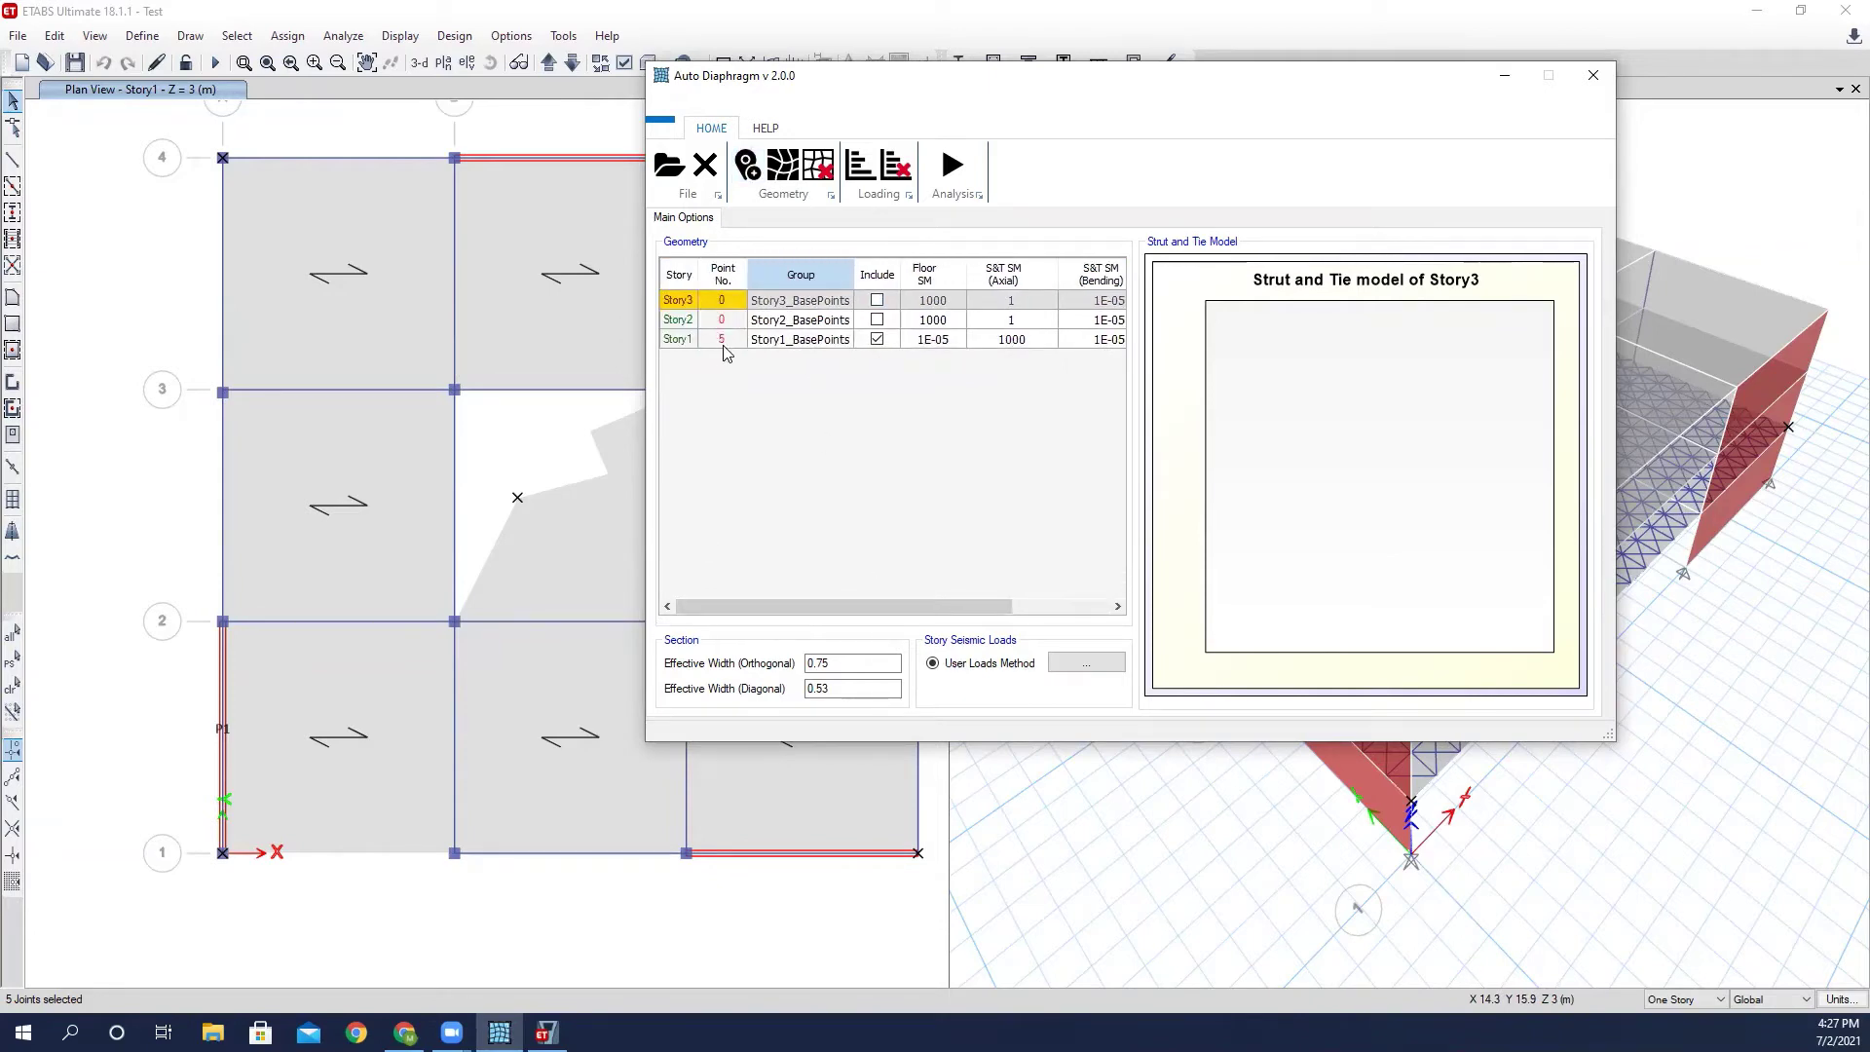
{"action": "left_click_drag", "start_coordinate": [809, 611], "coordinate": [709, 621]}
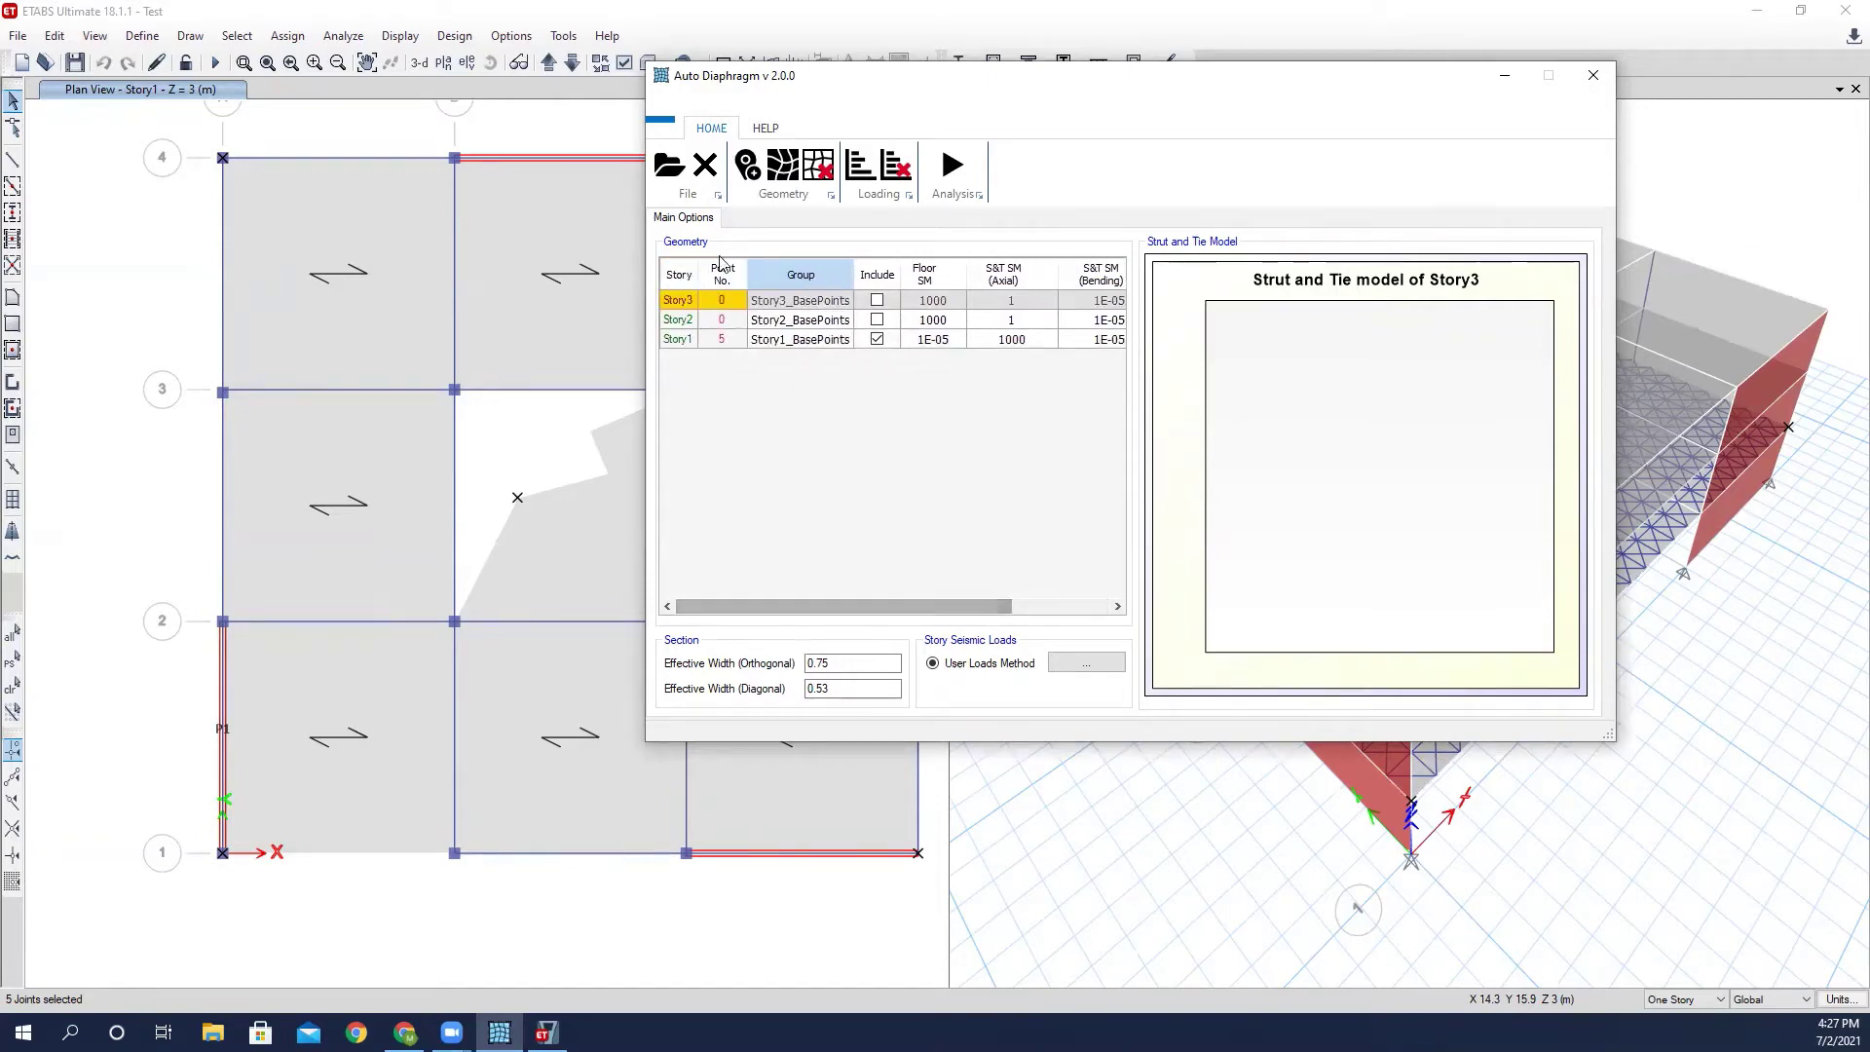
{"action": "left_click", "coordinate": [776, 168]}
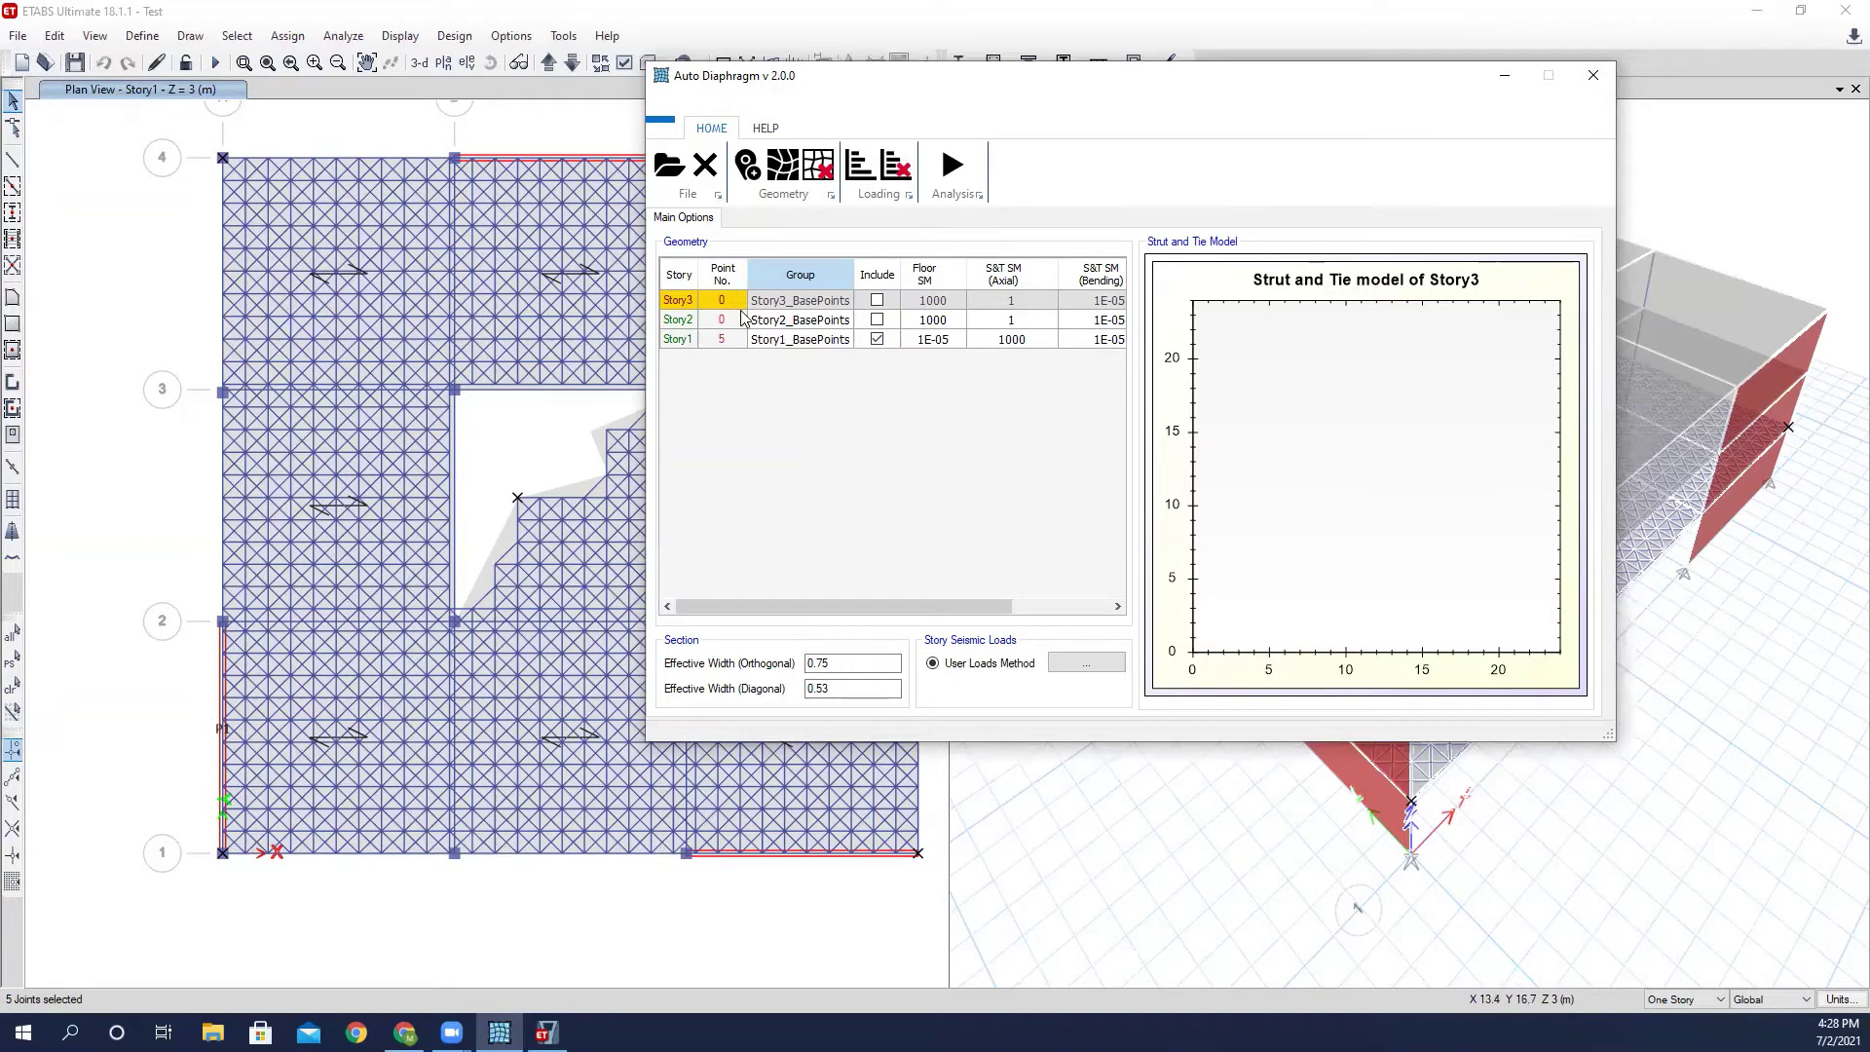
Preview Story1's strut-and-tie model and examine in the ETABS plan how the mesh follows the slab opening's edges.
{"action": "left_click", "coordinate": [813, 341]}
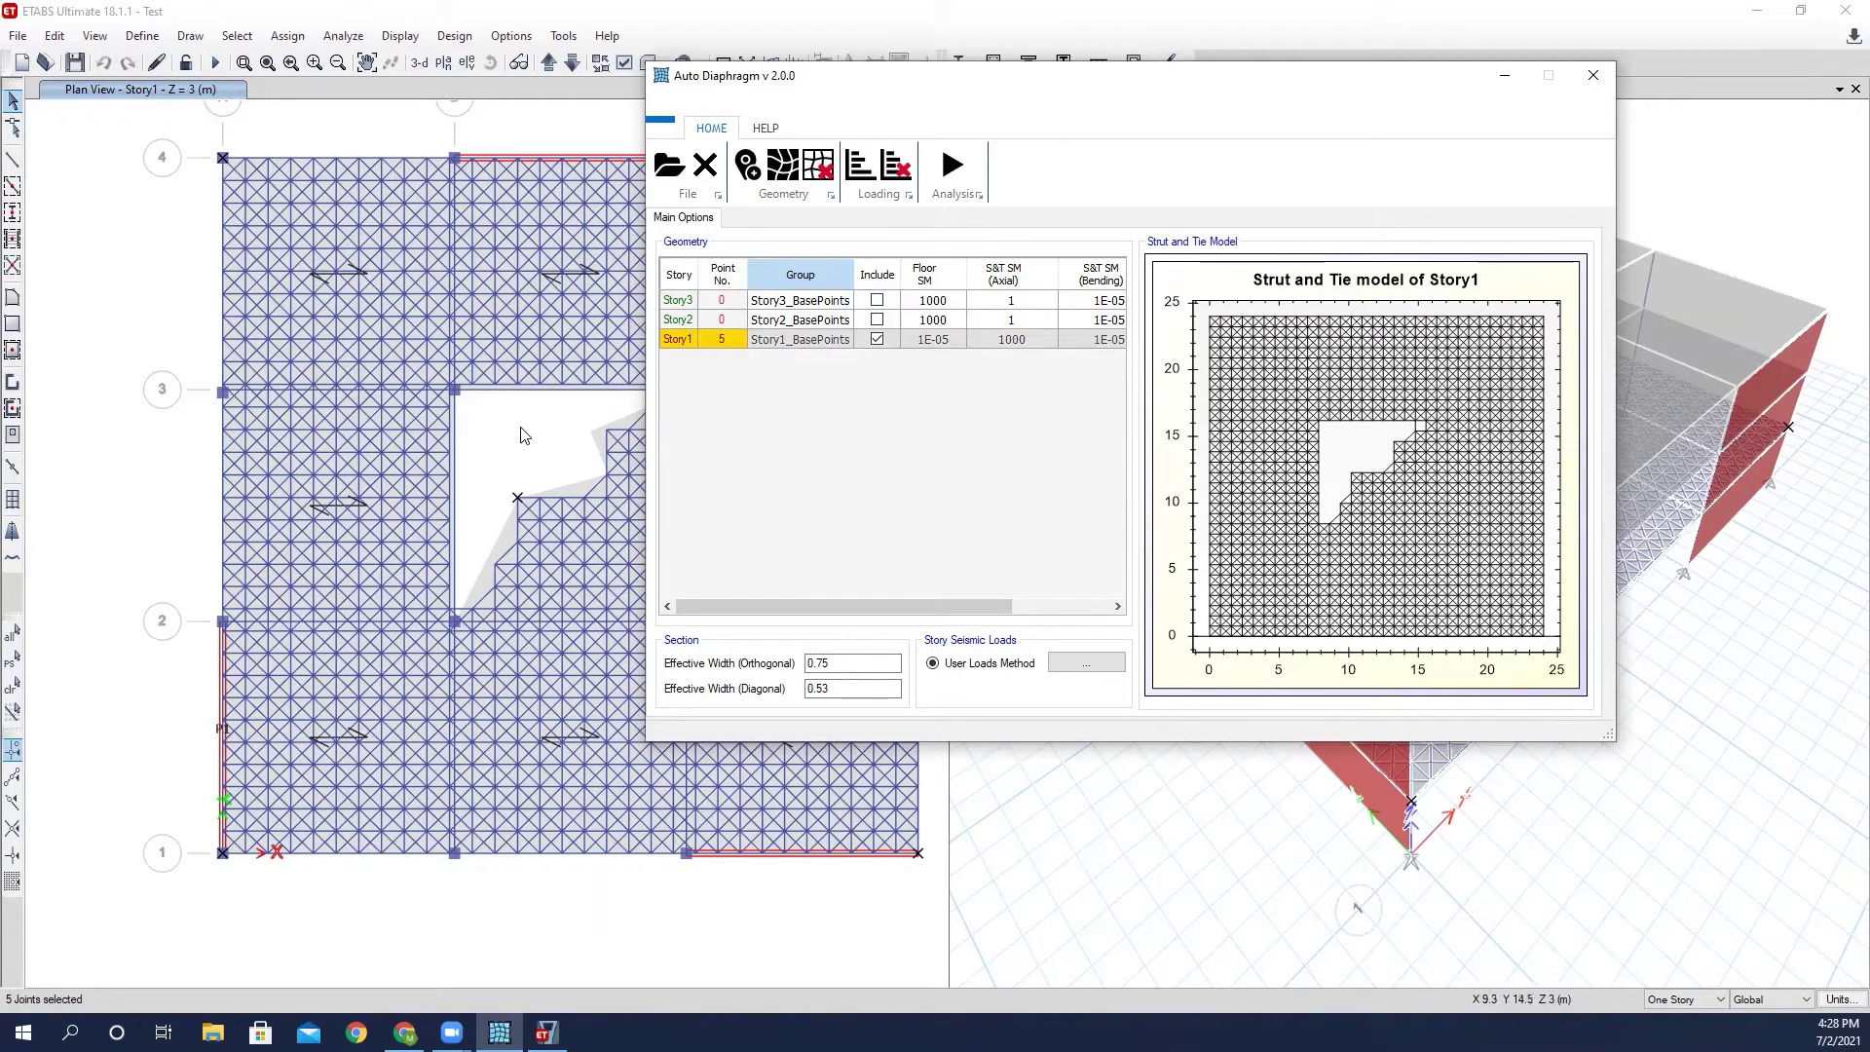
{"action": "left_click", "coordinate": [547, 438]}
{"action": "scroll", "coordinate": [529, 413], "scroll_direction": "up", "scroll_amount": 1}
{"action": "scroll", "coordinate": [517, 390], "scroll_direction": "up", "scroll_amount": 1}
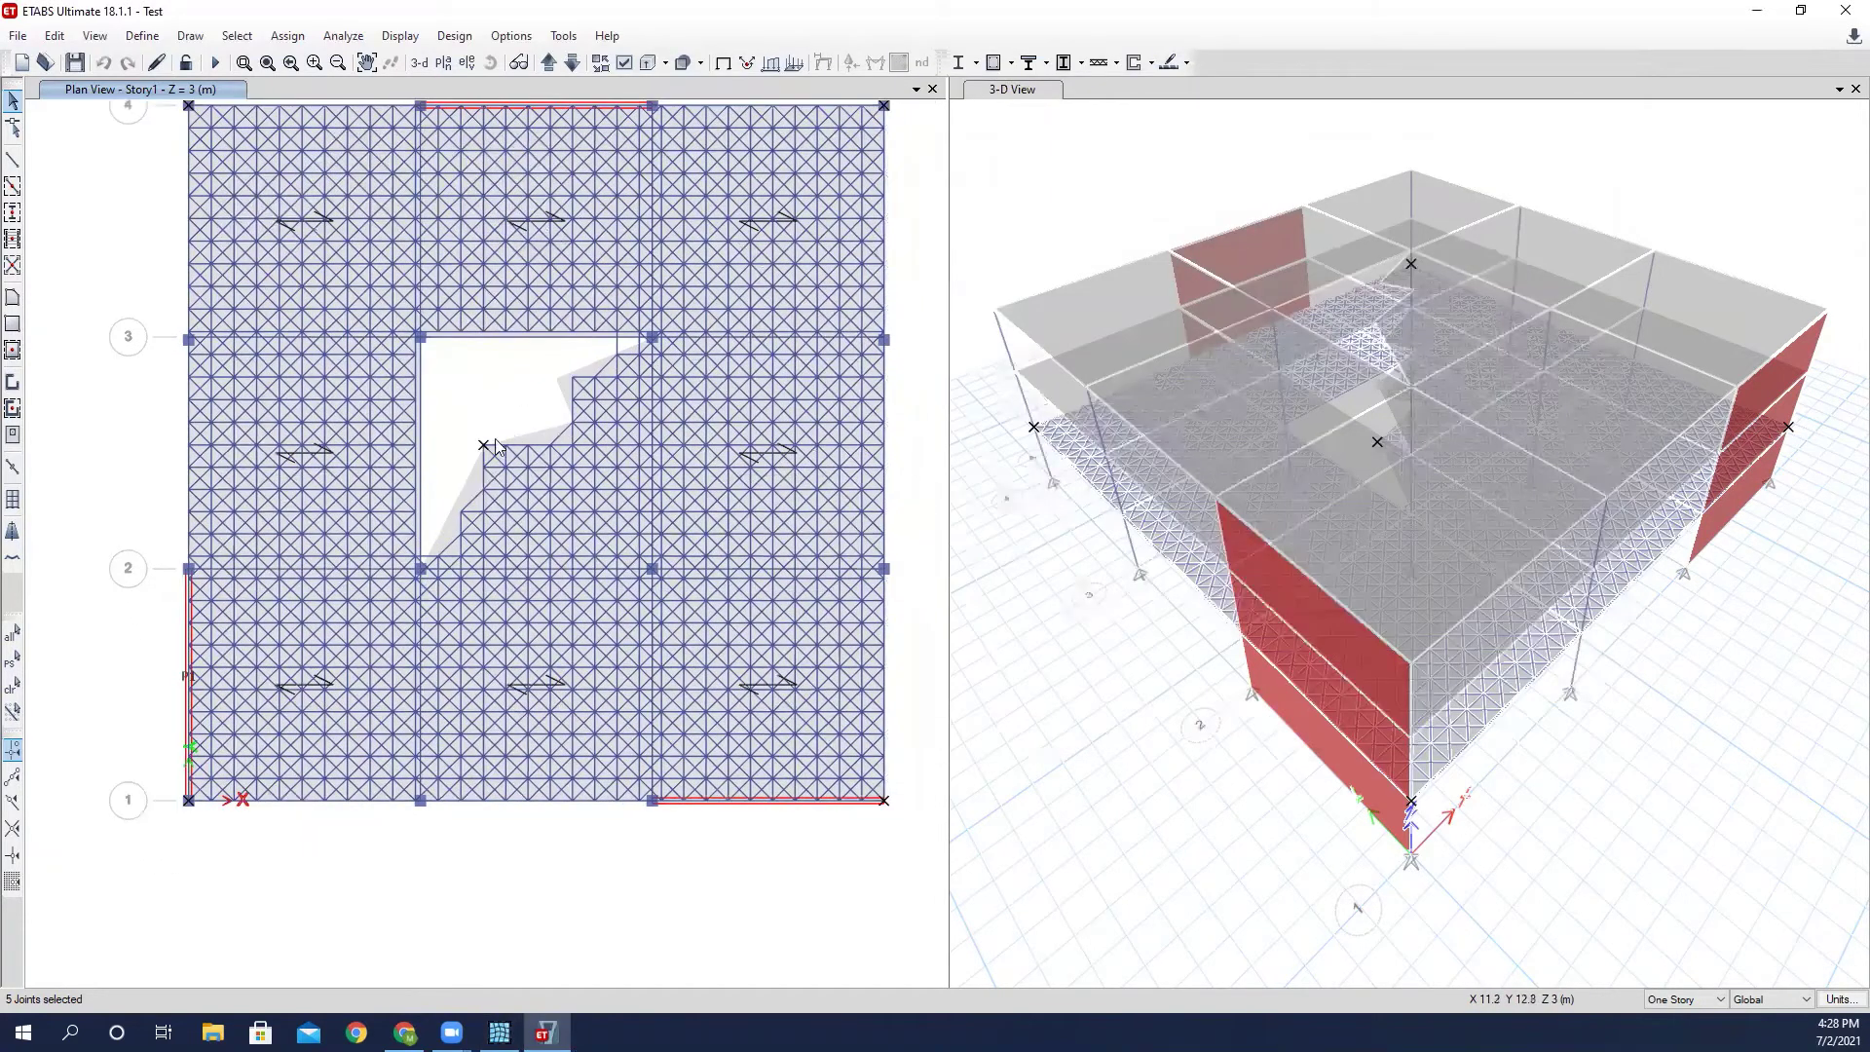
{"action": "scroll", "coordinate": [477, 450], "scroll_direction": "up", "scroll_amount": 3}
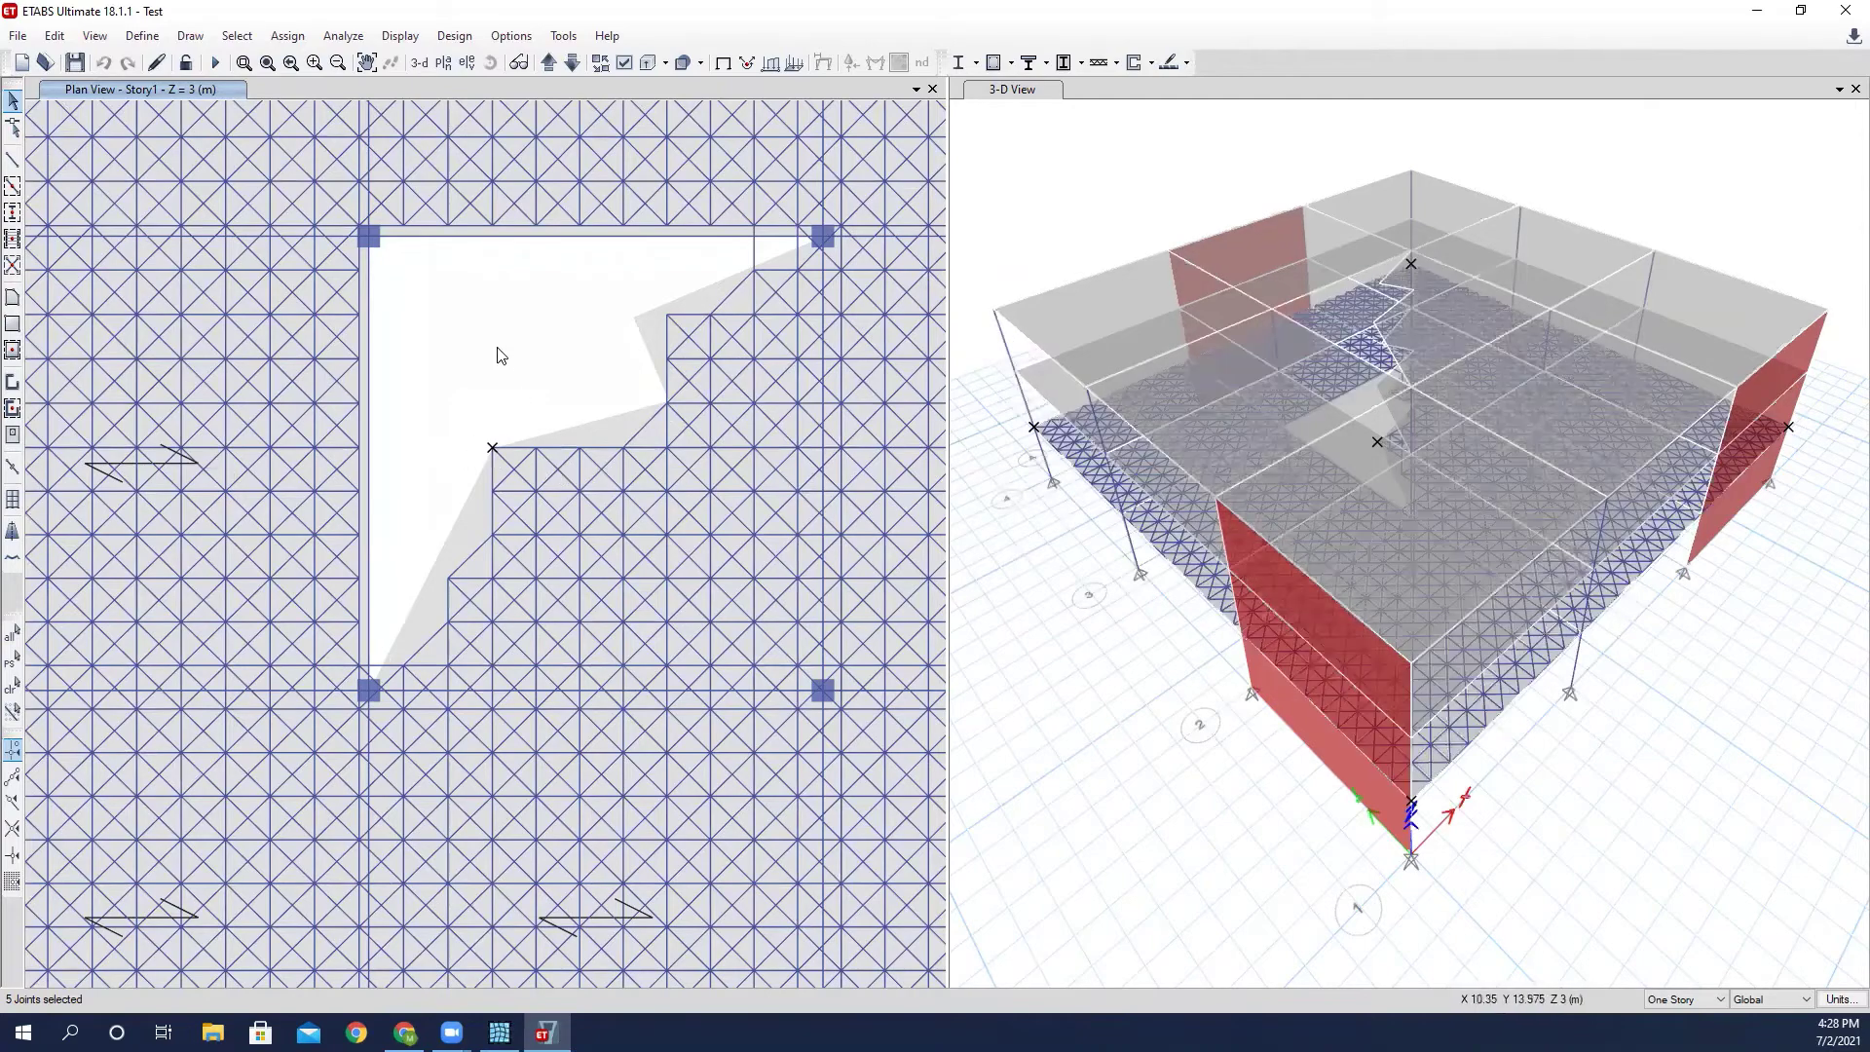
{"action": "scroll", "coordinate": [493, 403], "scroll_direction": "down", "scroll_amount": 2}
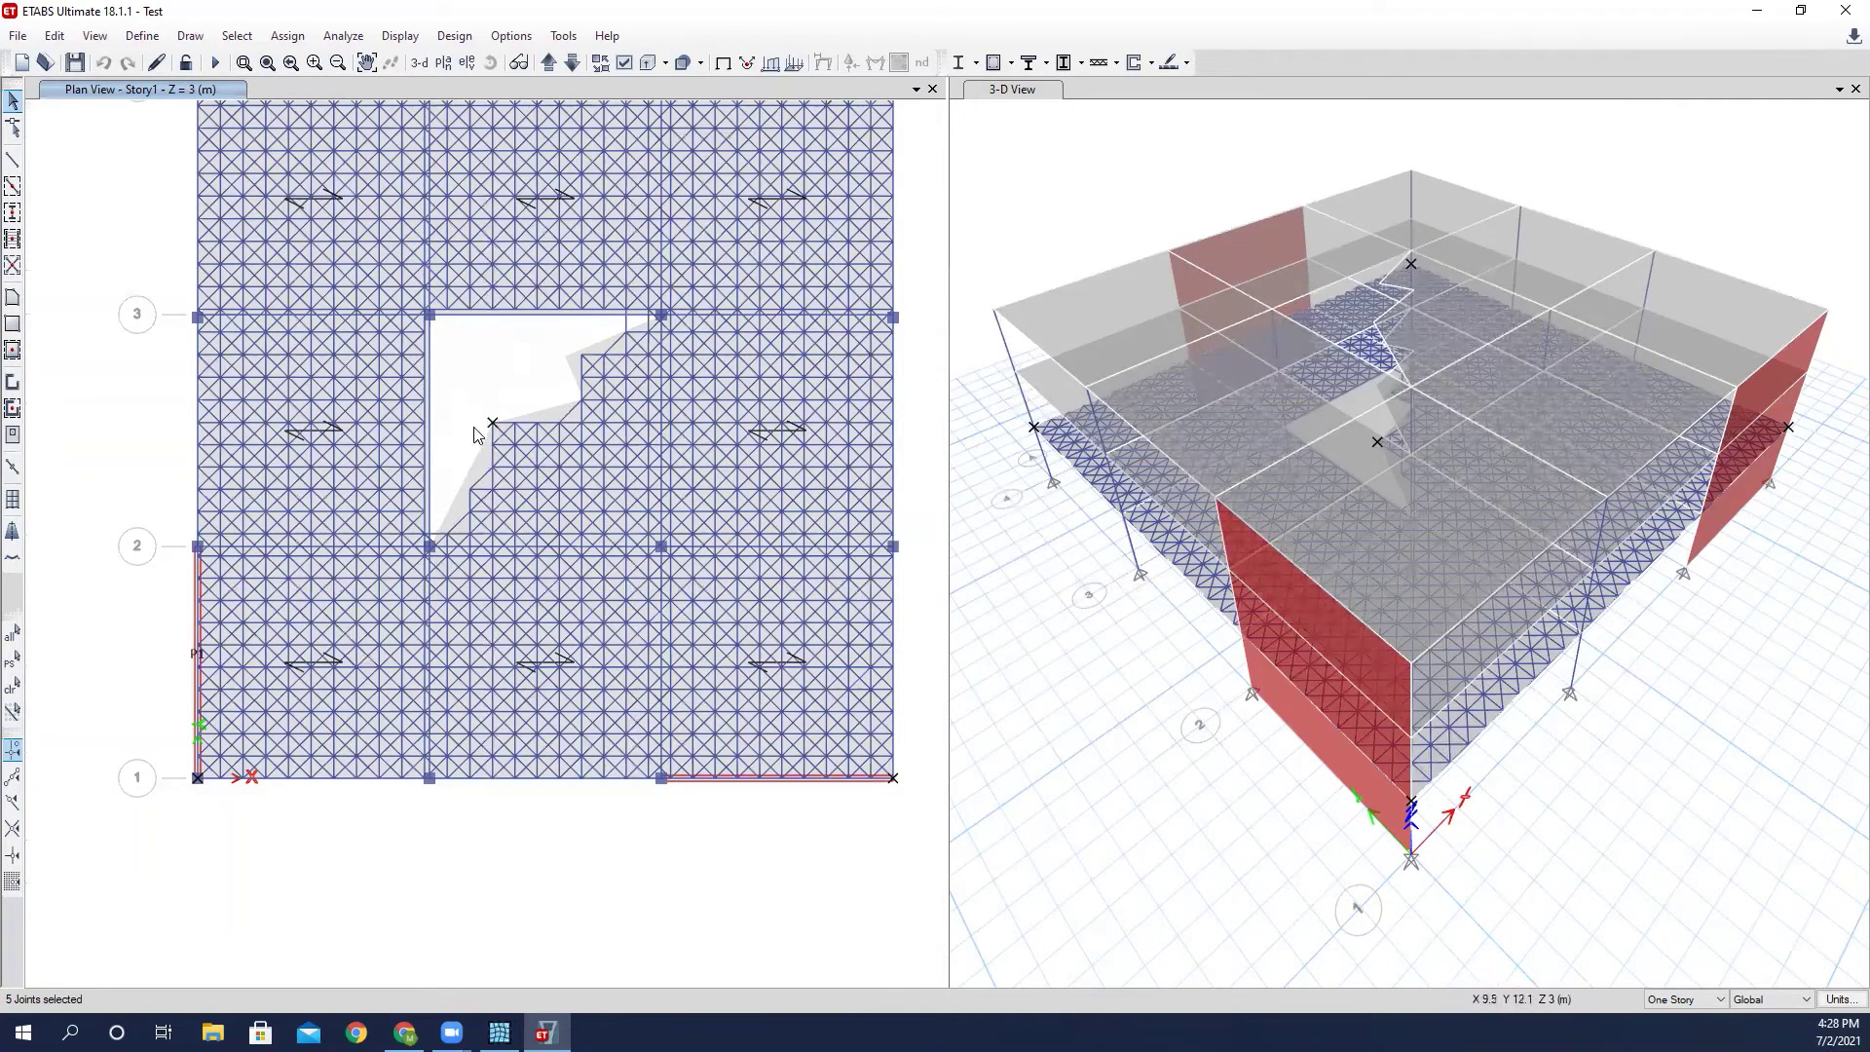
{"action": "scroll", "coordinate": [481, 388], "scroll_direction": "up", "scroll_amount": 2}
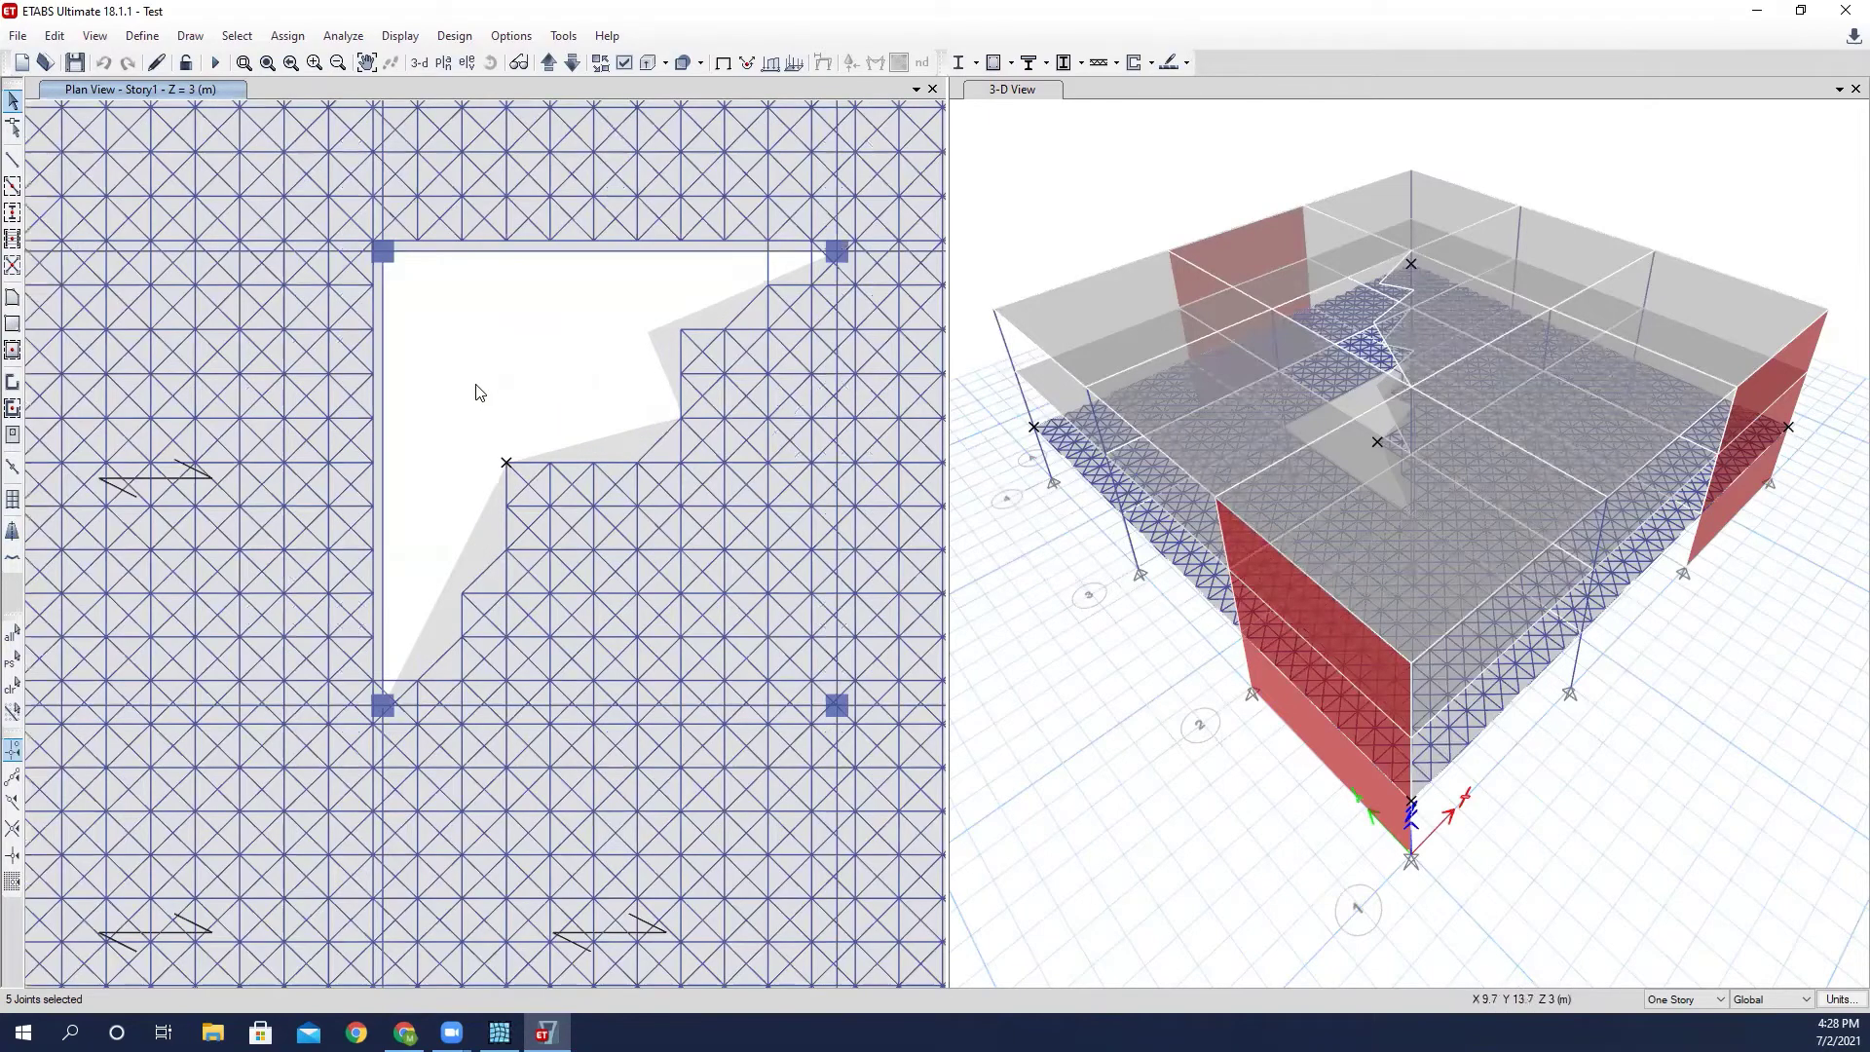
{"action": "scroll", "coordinate": [487, 443], "scroll_direction": "down", "scroll_amount": 2}
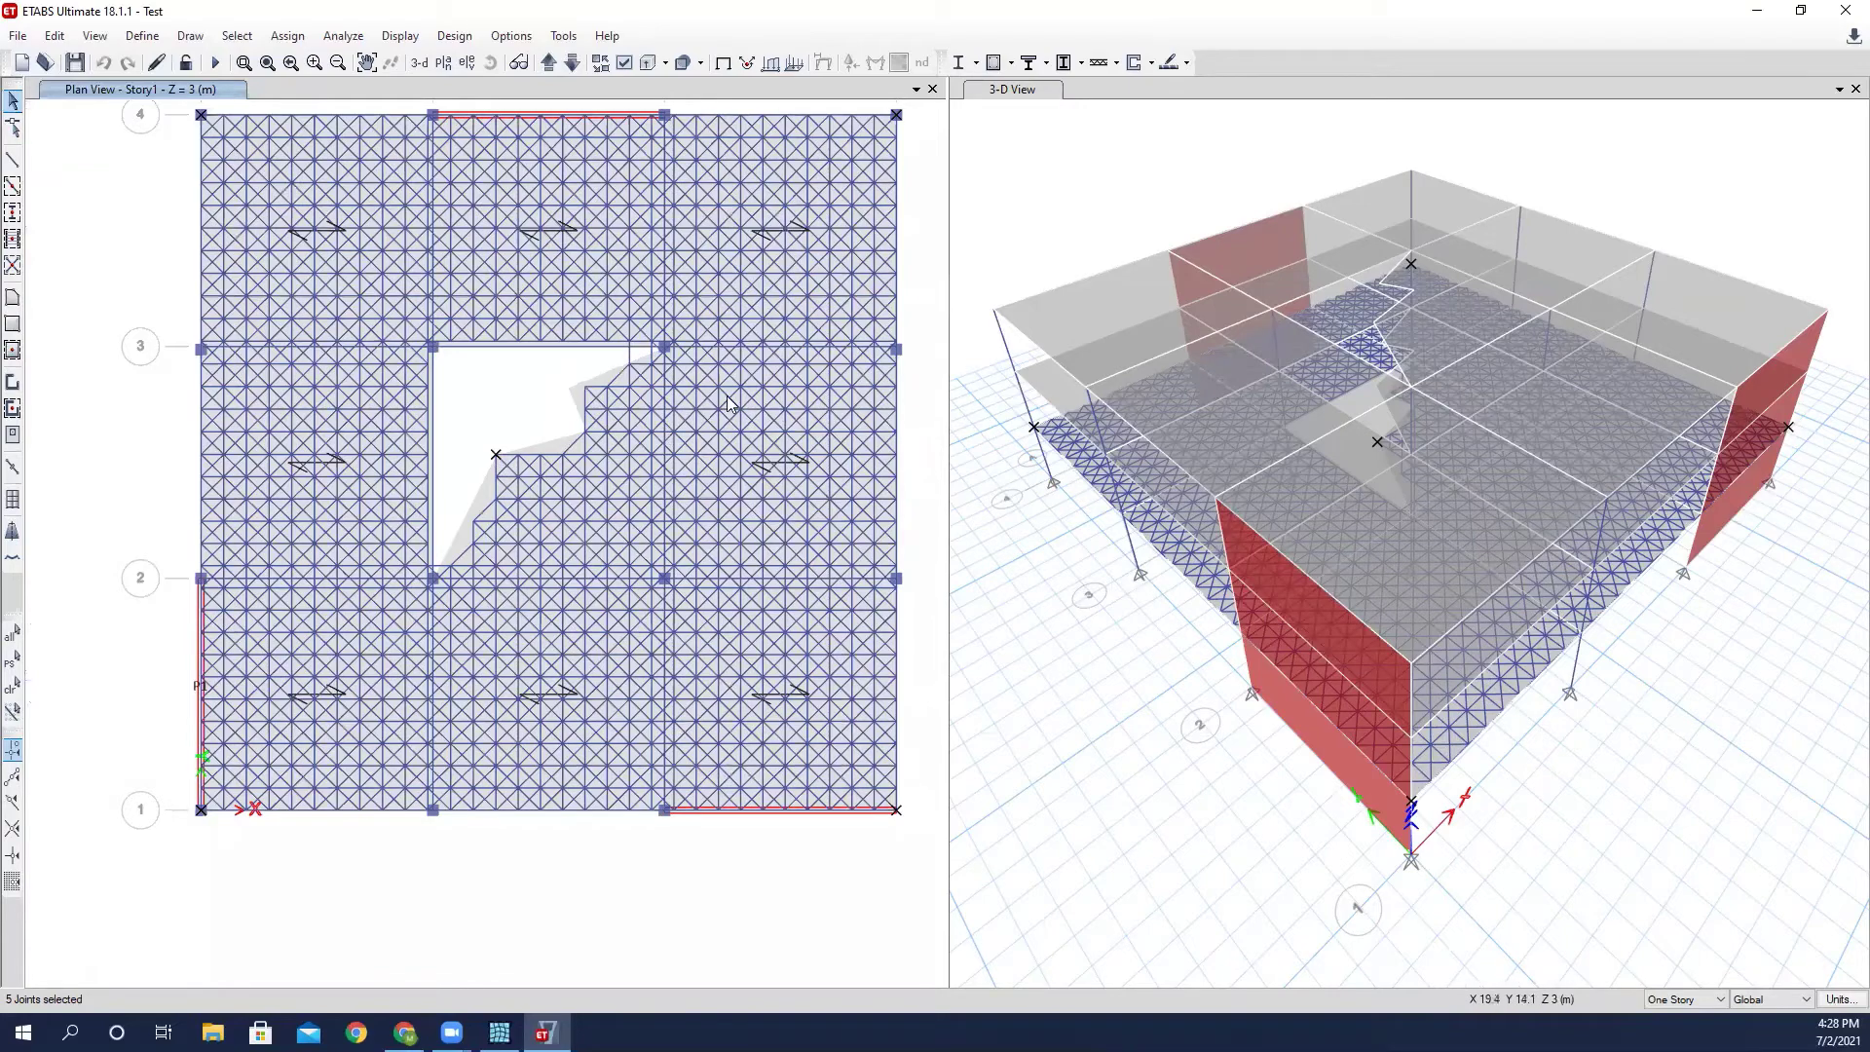
{"action": "scroll", "coordinate": [458, 389], "scroll_direction": "up", "scroll_amount": 2}
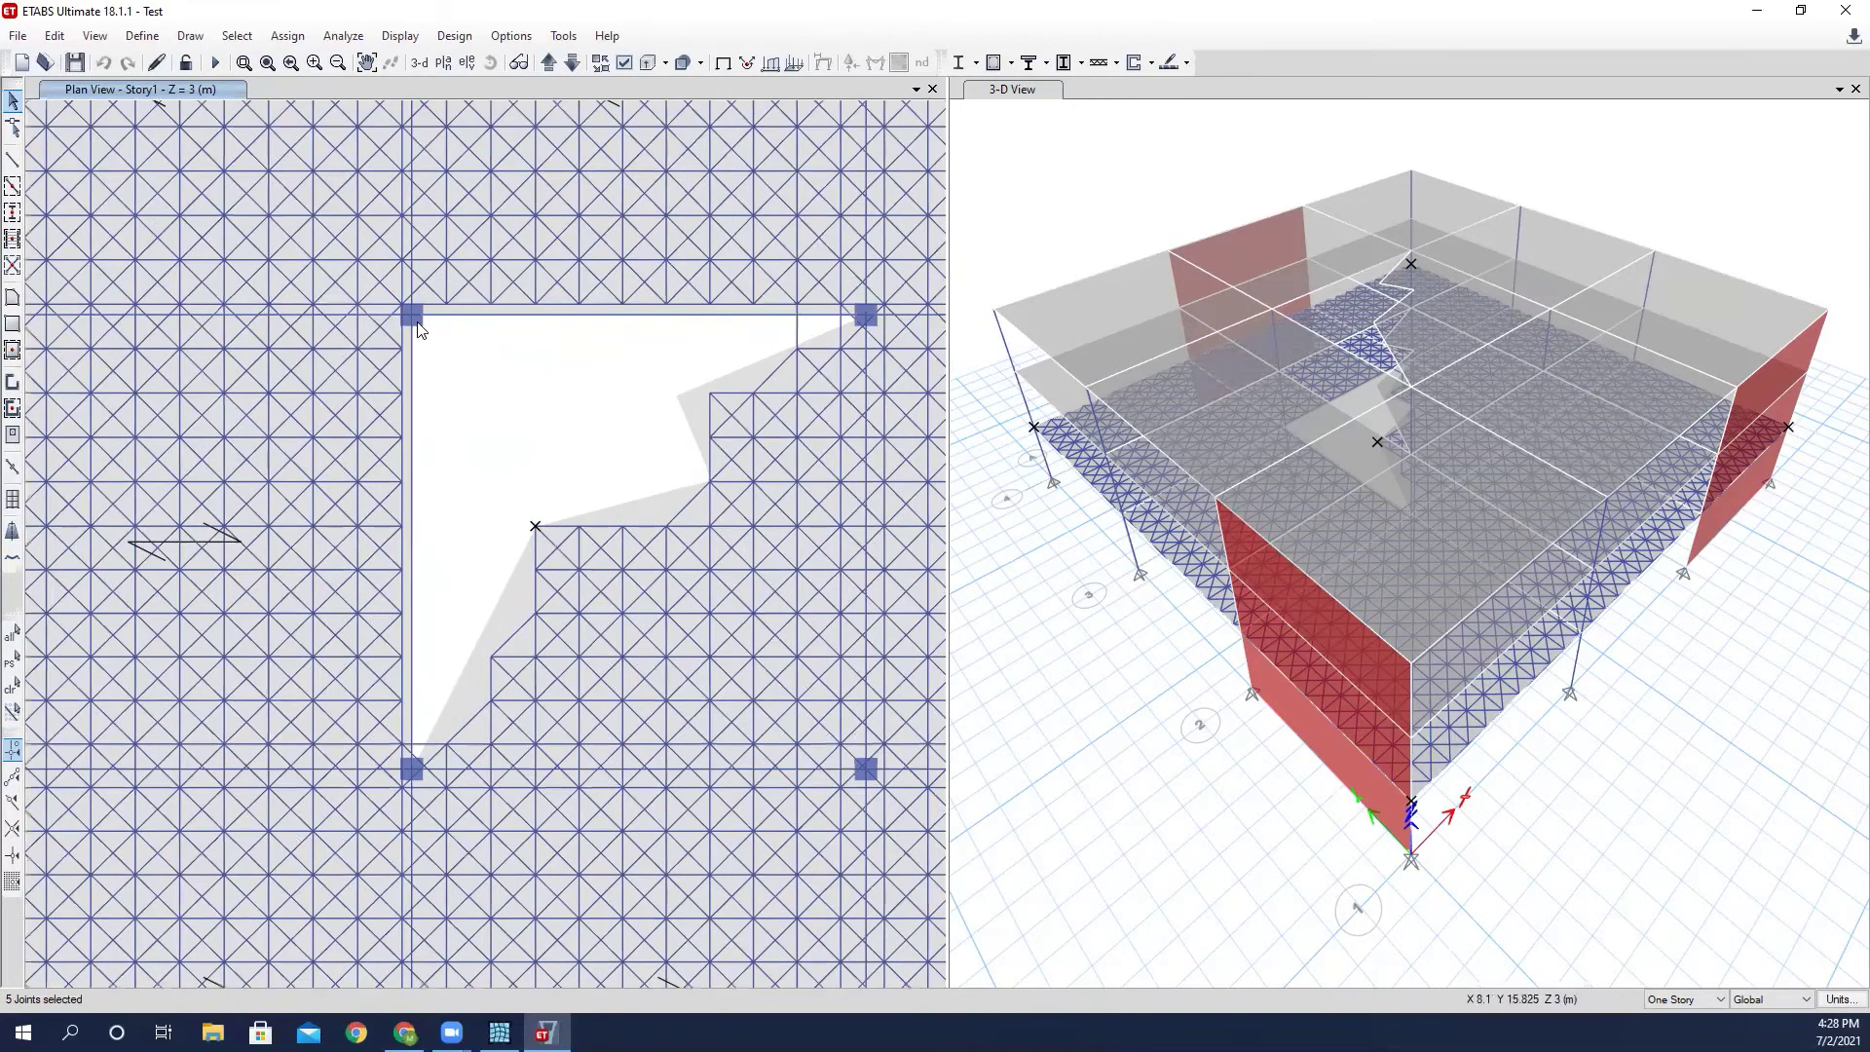
Add the opening's corner joints at grid points B-3 and B-2 to the joint selection.
{"action": "left_click", "coordinate": [411, 316]}
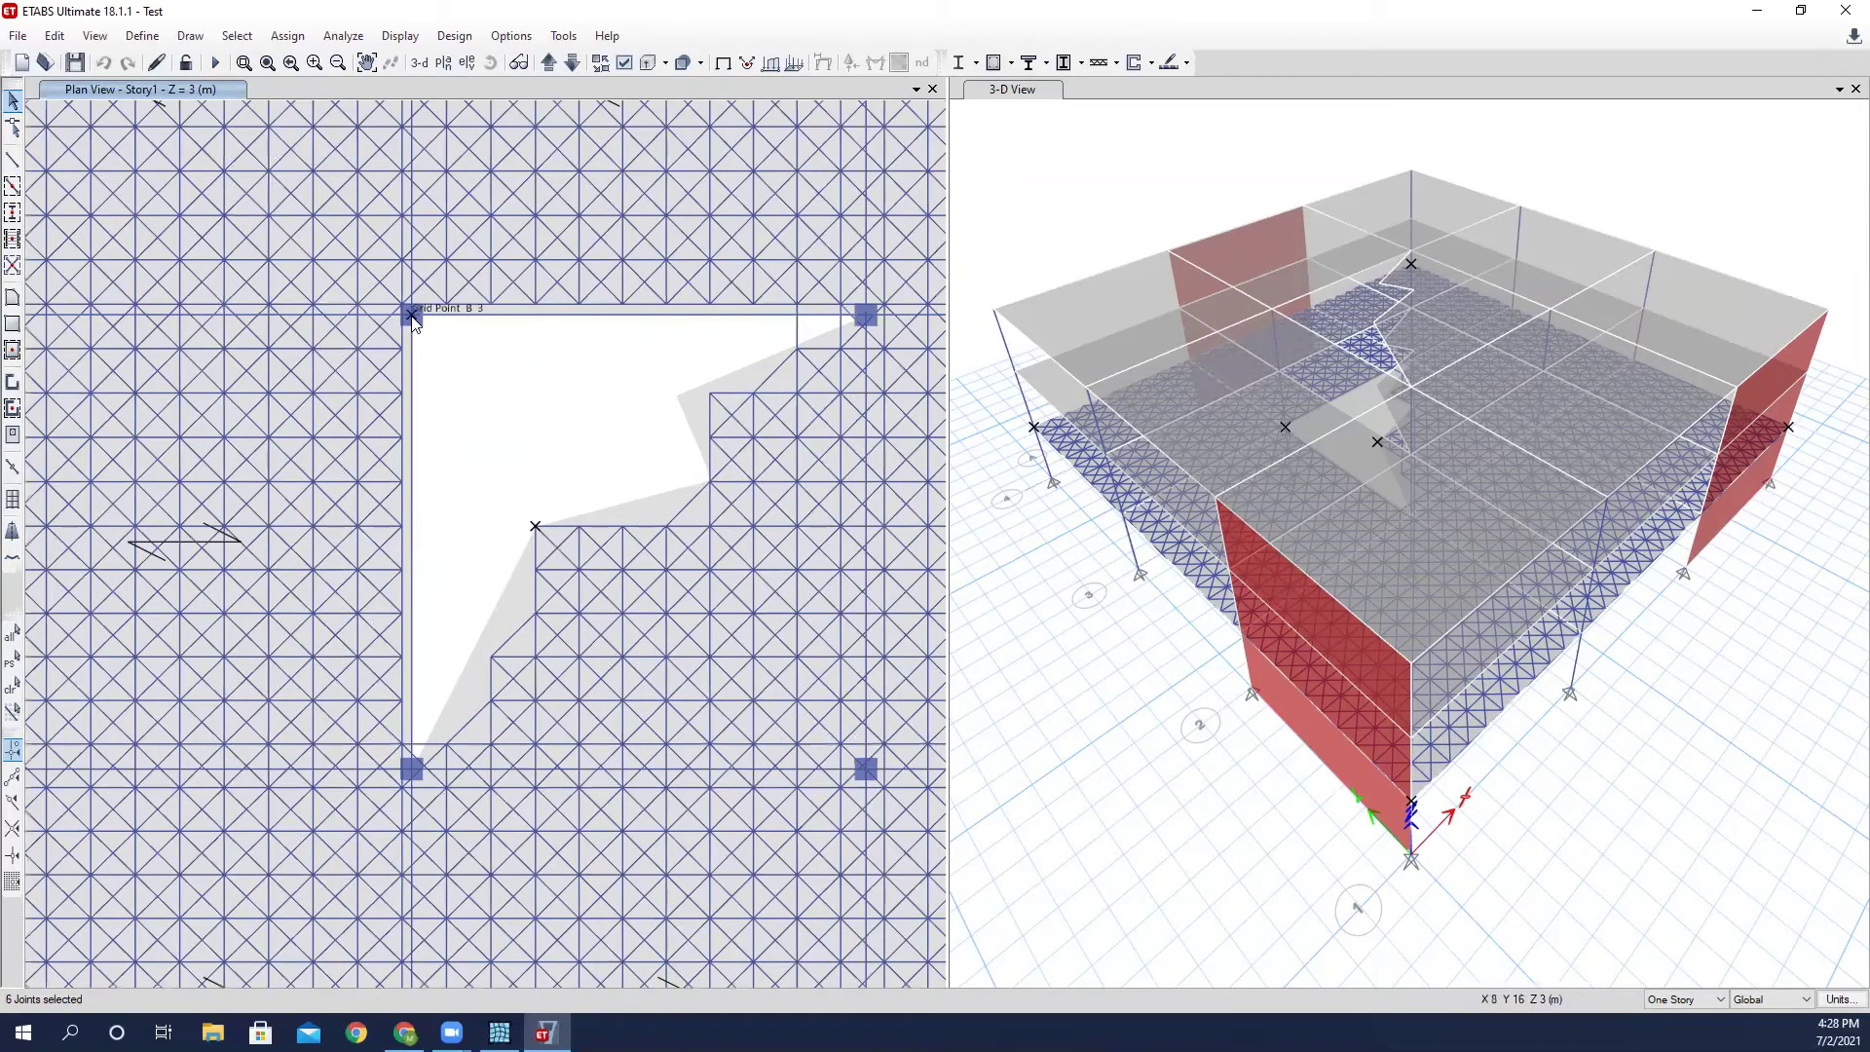
{"action": "left_click", "coordinate": [410, 769]}
{"action": "scroll", "coordinate": [526, 483], "scroll_direction": "down", "scroll_amount": 2}
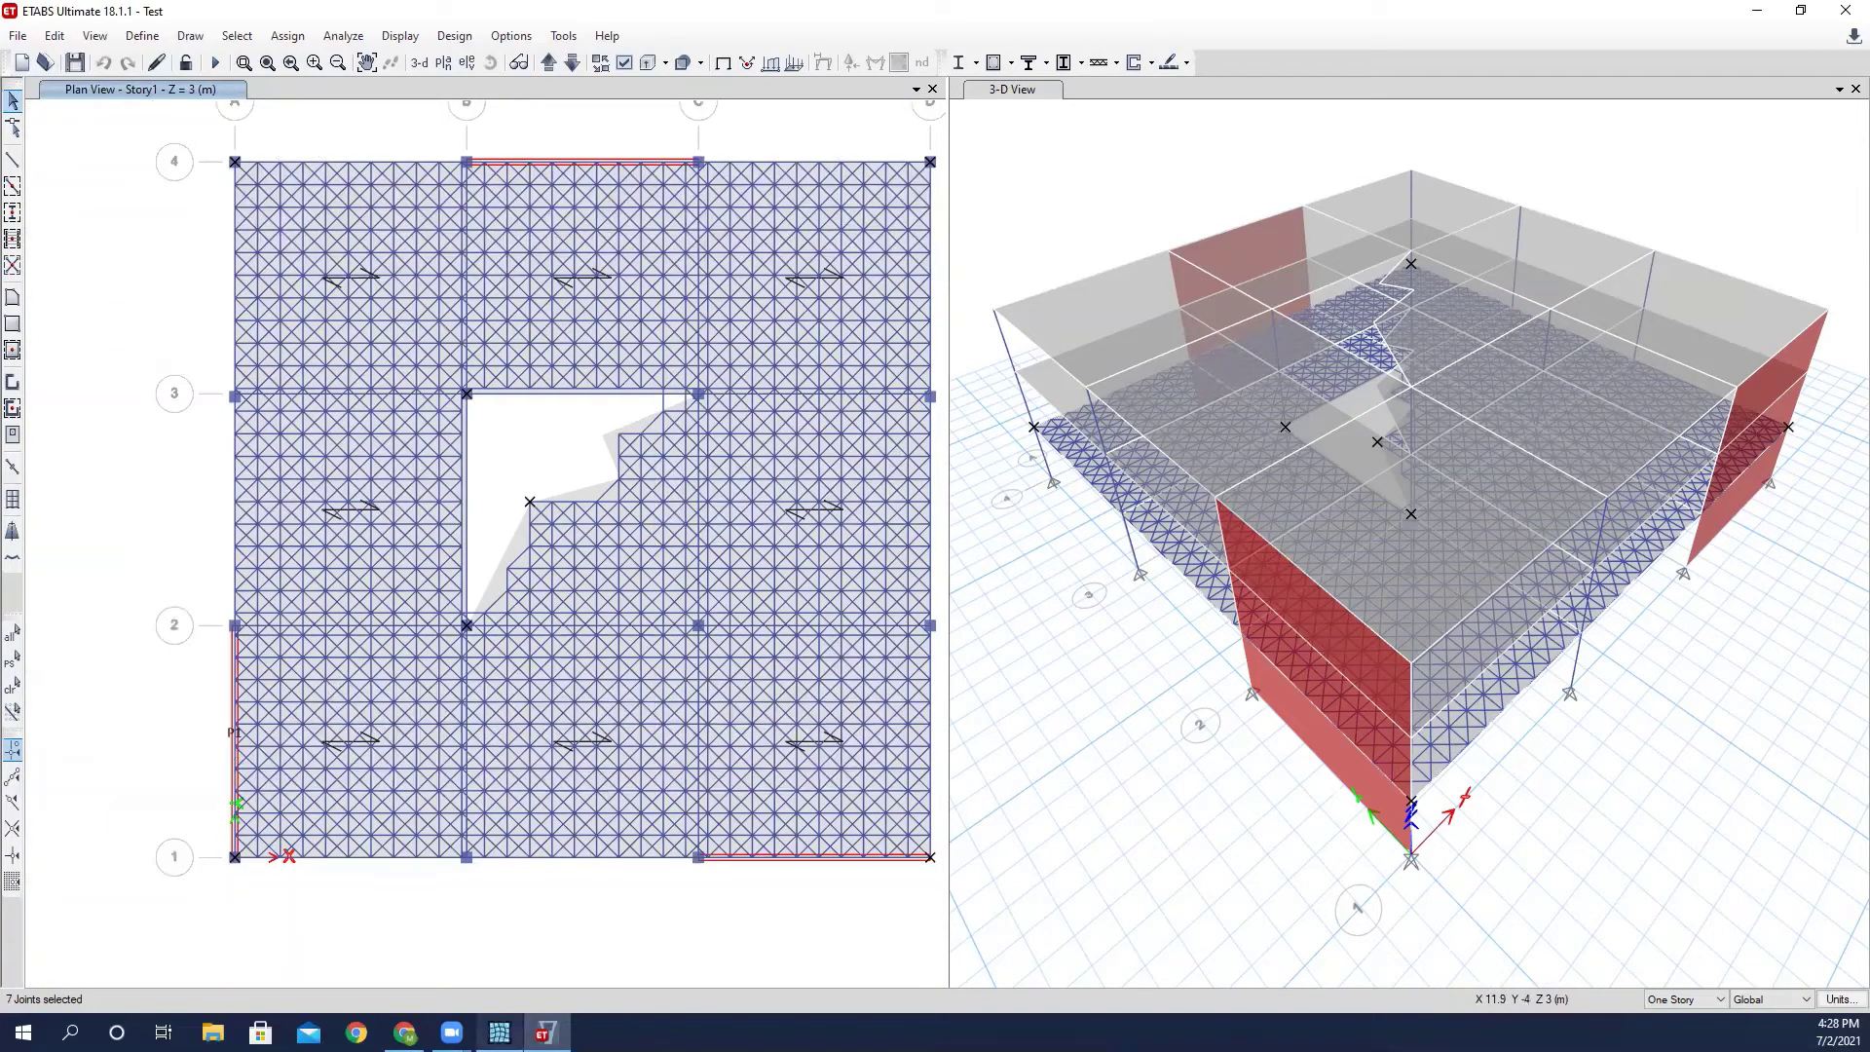
Delete the generated strut-and-tie model in Auto Diaphragm and refresh the ETABS plan view.
{"action": "mouse_move", "coordinate": [499, 1032]}
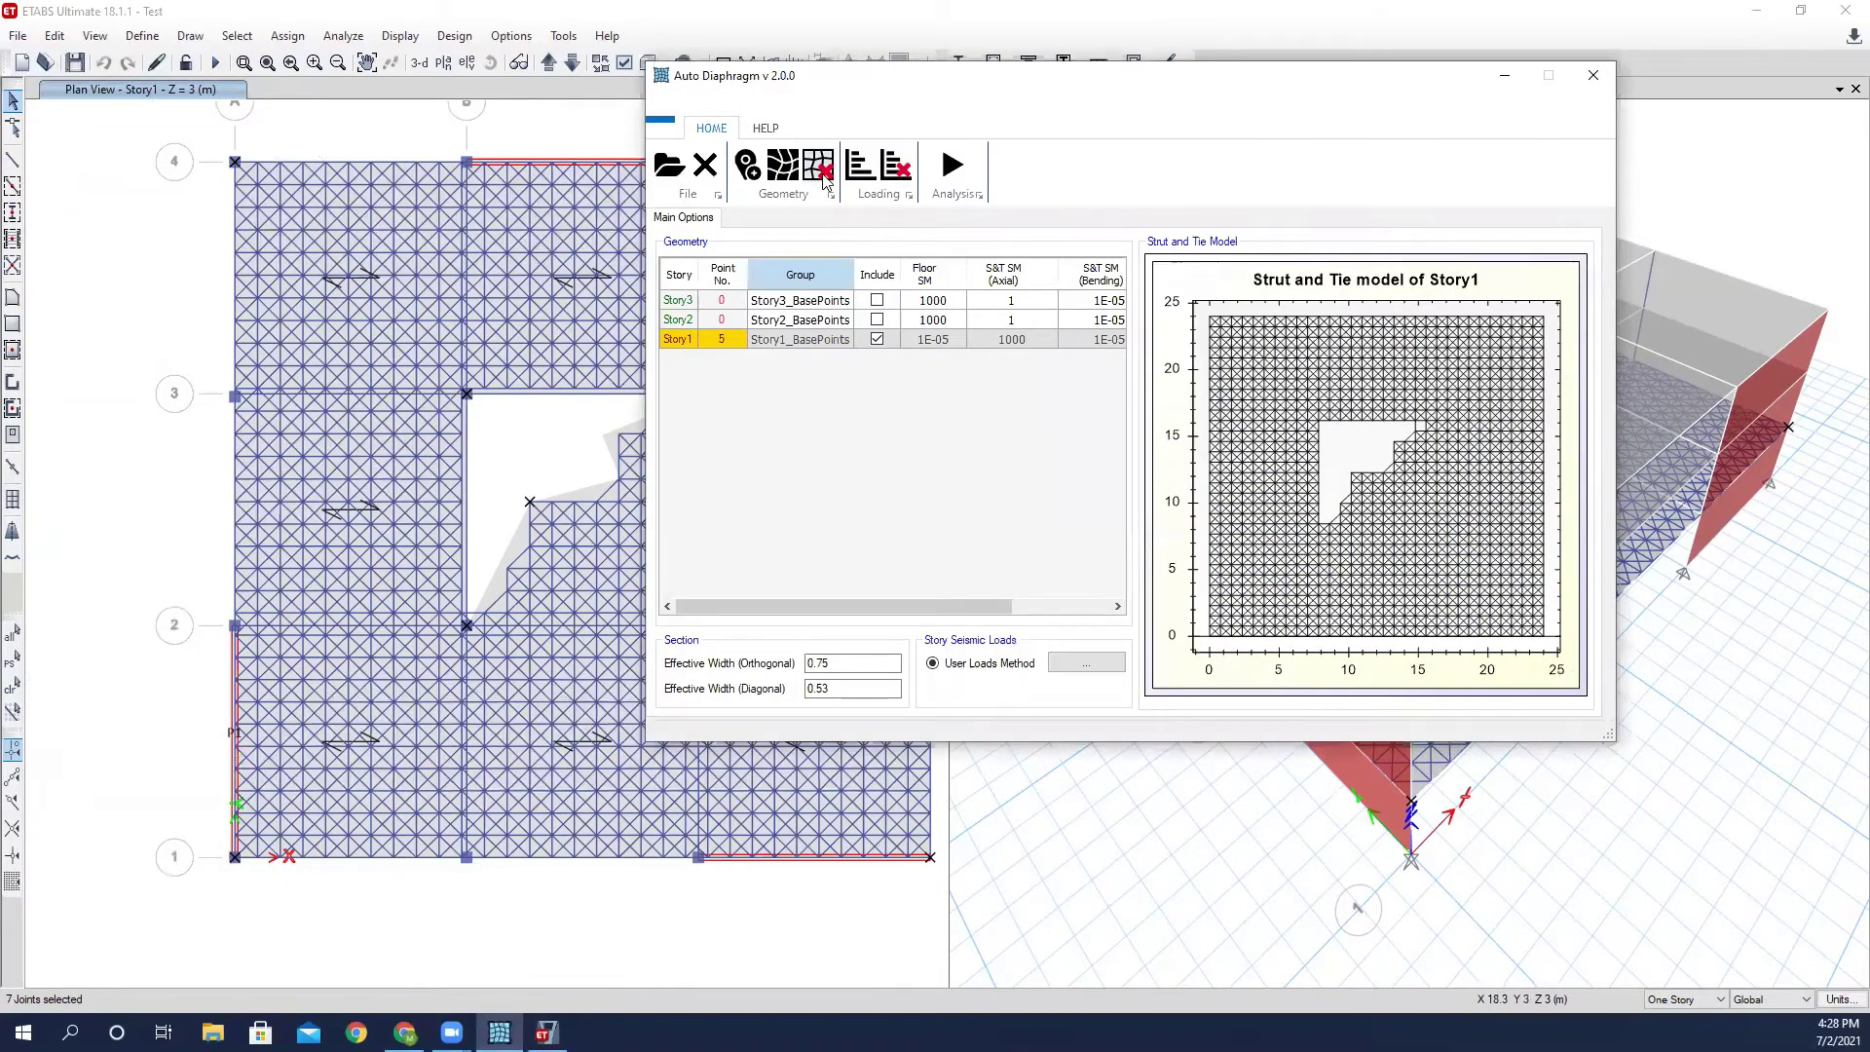
{"action": "left_click", "coordinate": [823, 171]}
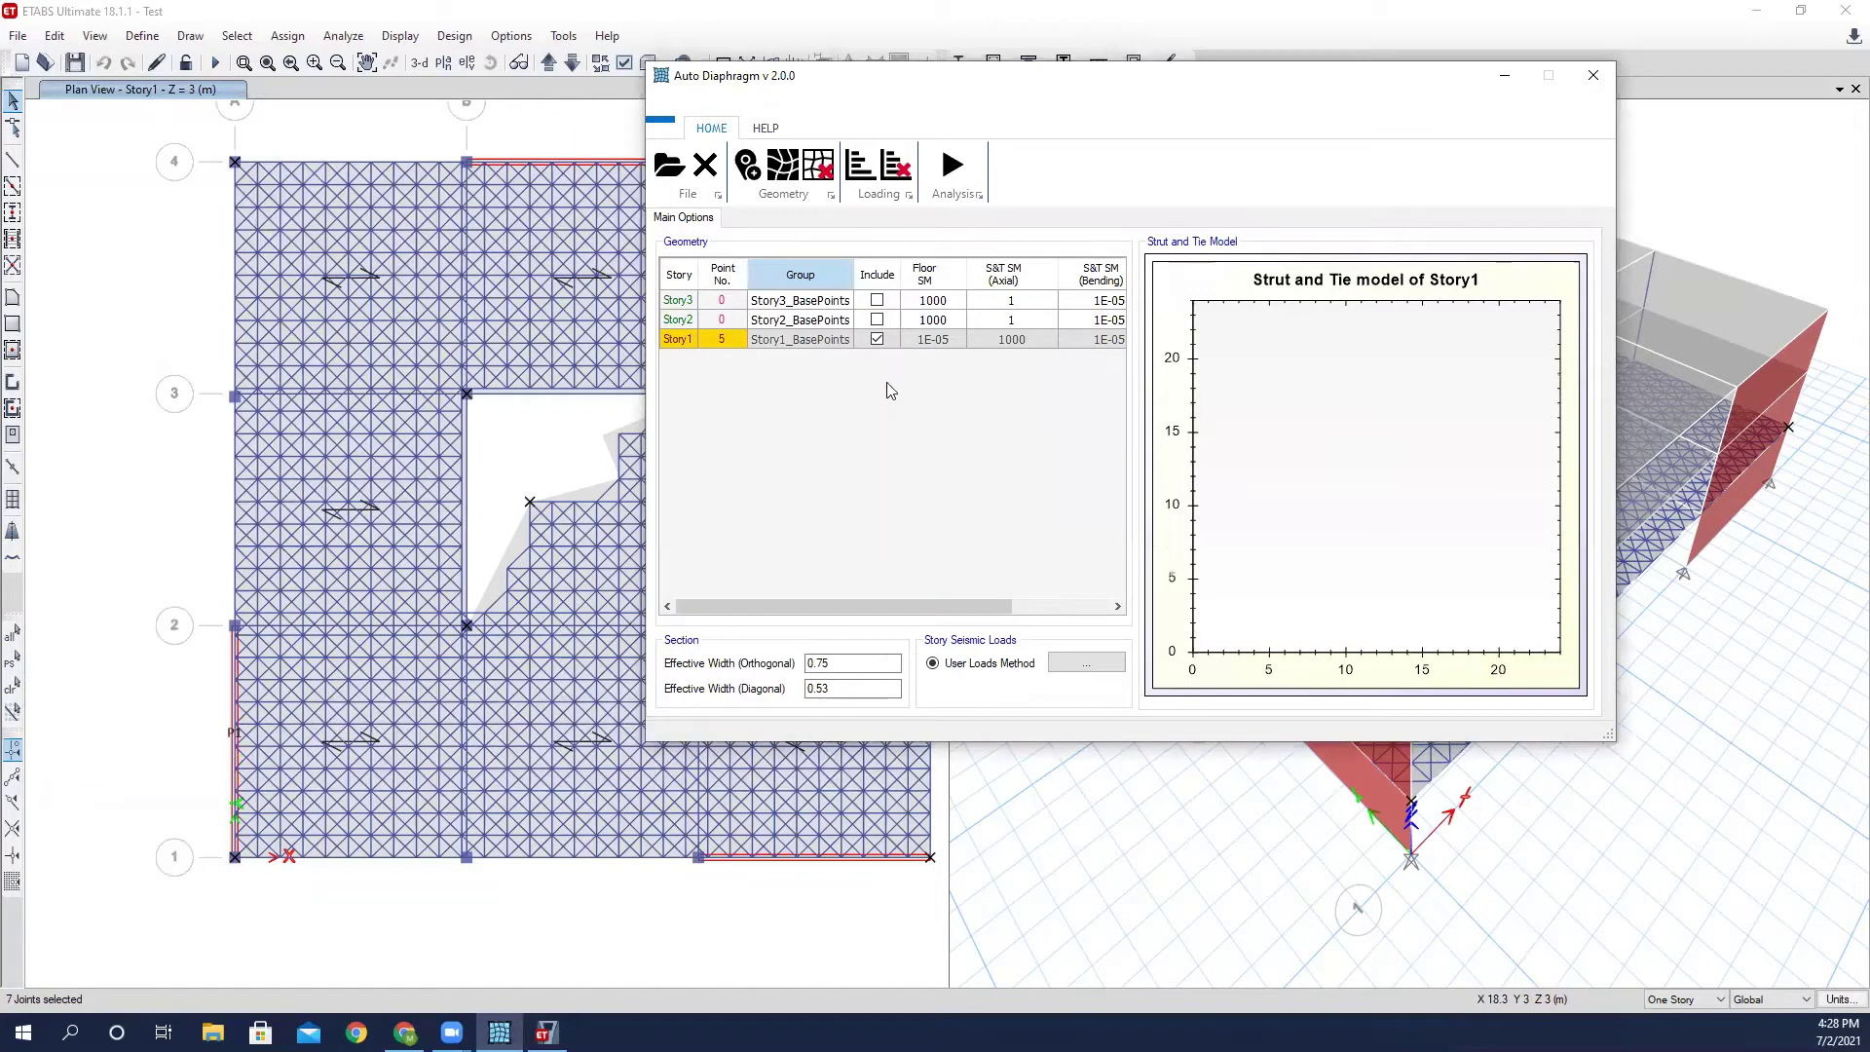
{"action": "left_click", "coordinate": [171, 75]}
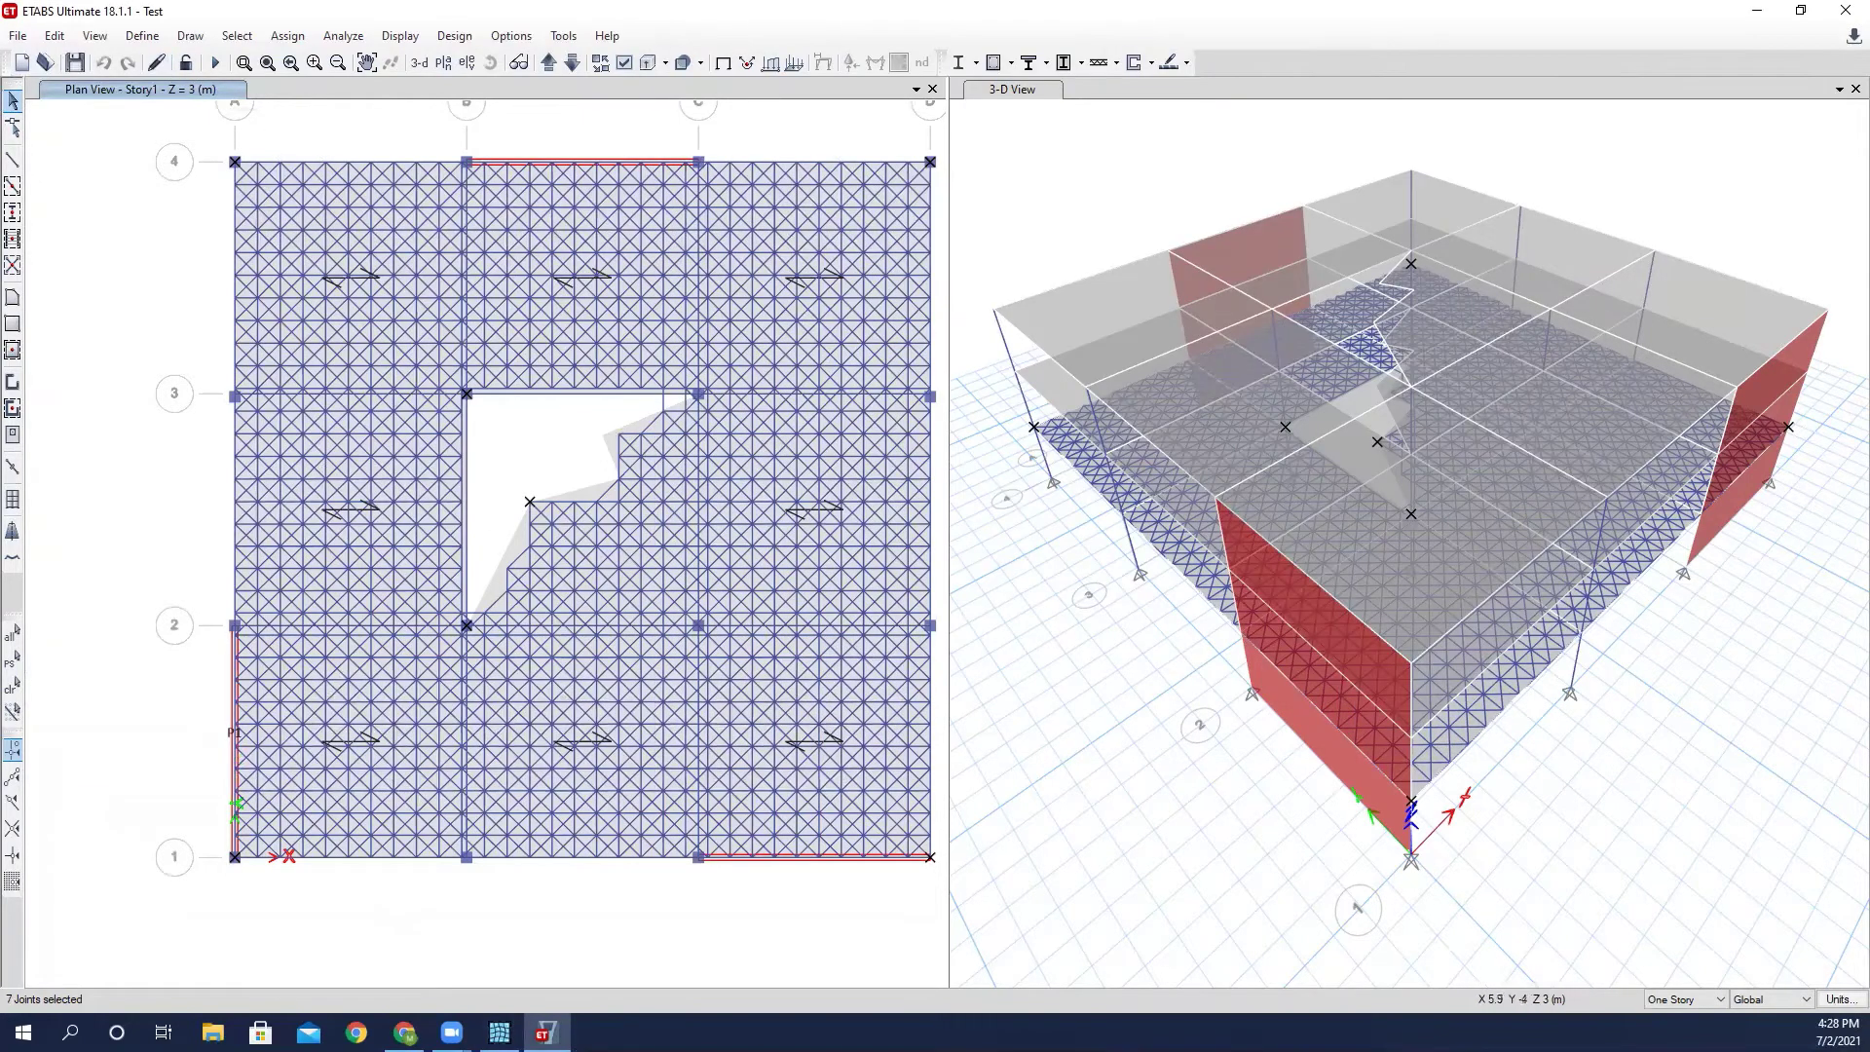
{"action": "left_click", "coordinate": [499, 1032]}
{"action": "left_click", "coordinate": [498, 1031]}
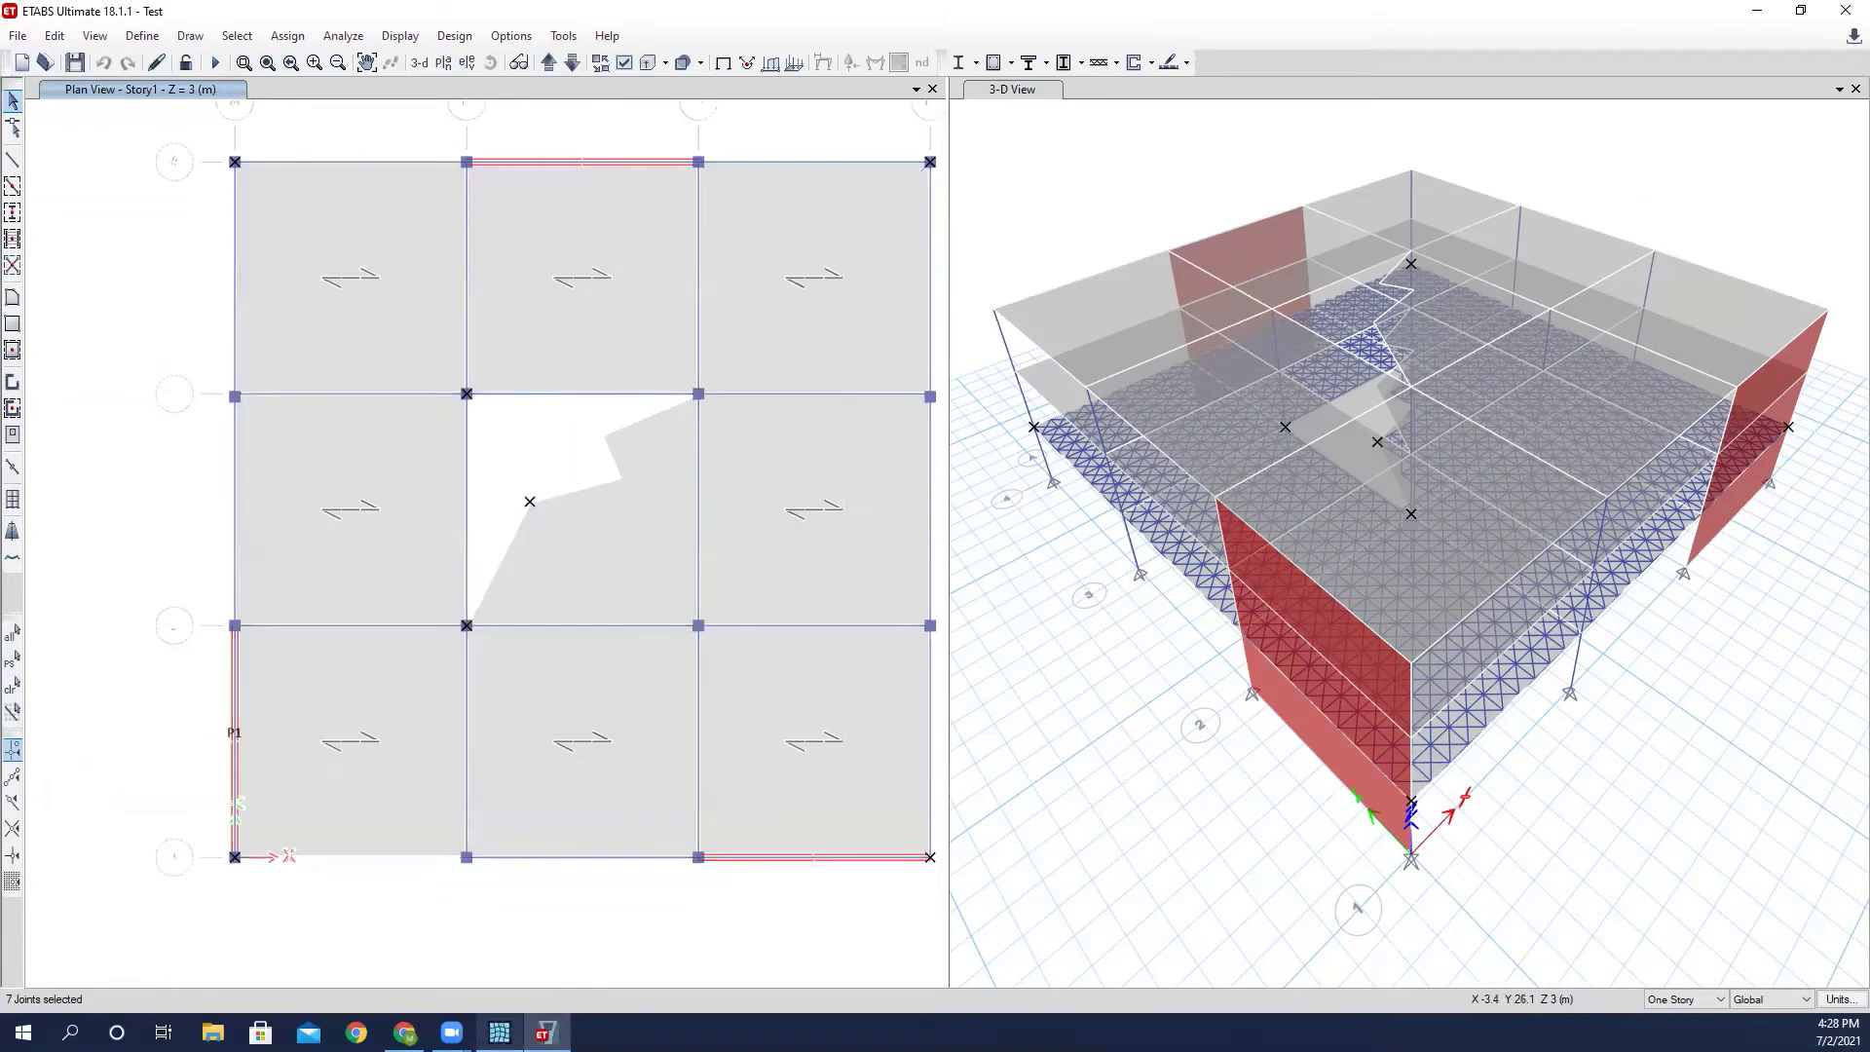
In Auto Diaphragm, reassign Story1's base points from the extended joint selection and generate the strut-and-tie model again.
{"action": "left_click", "coordinate": [499, 1031]}
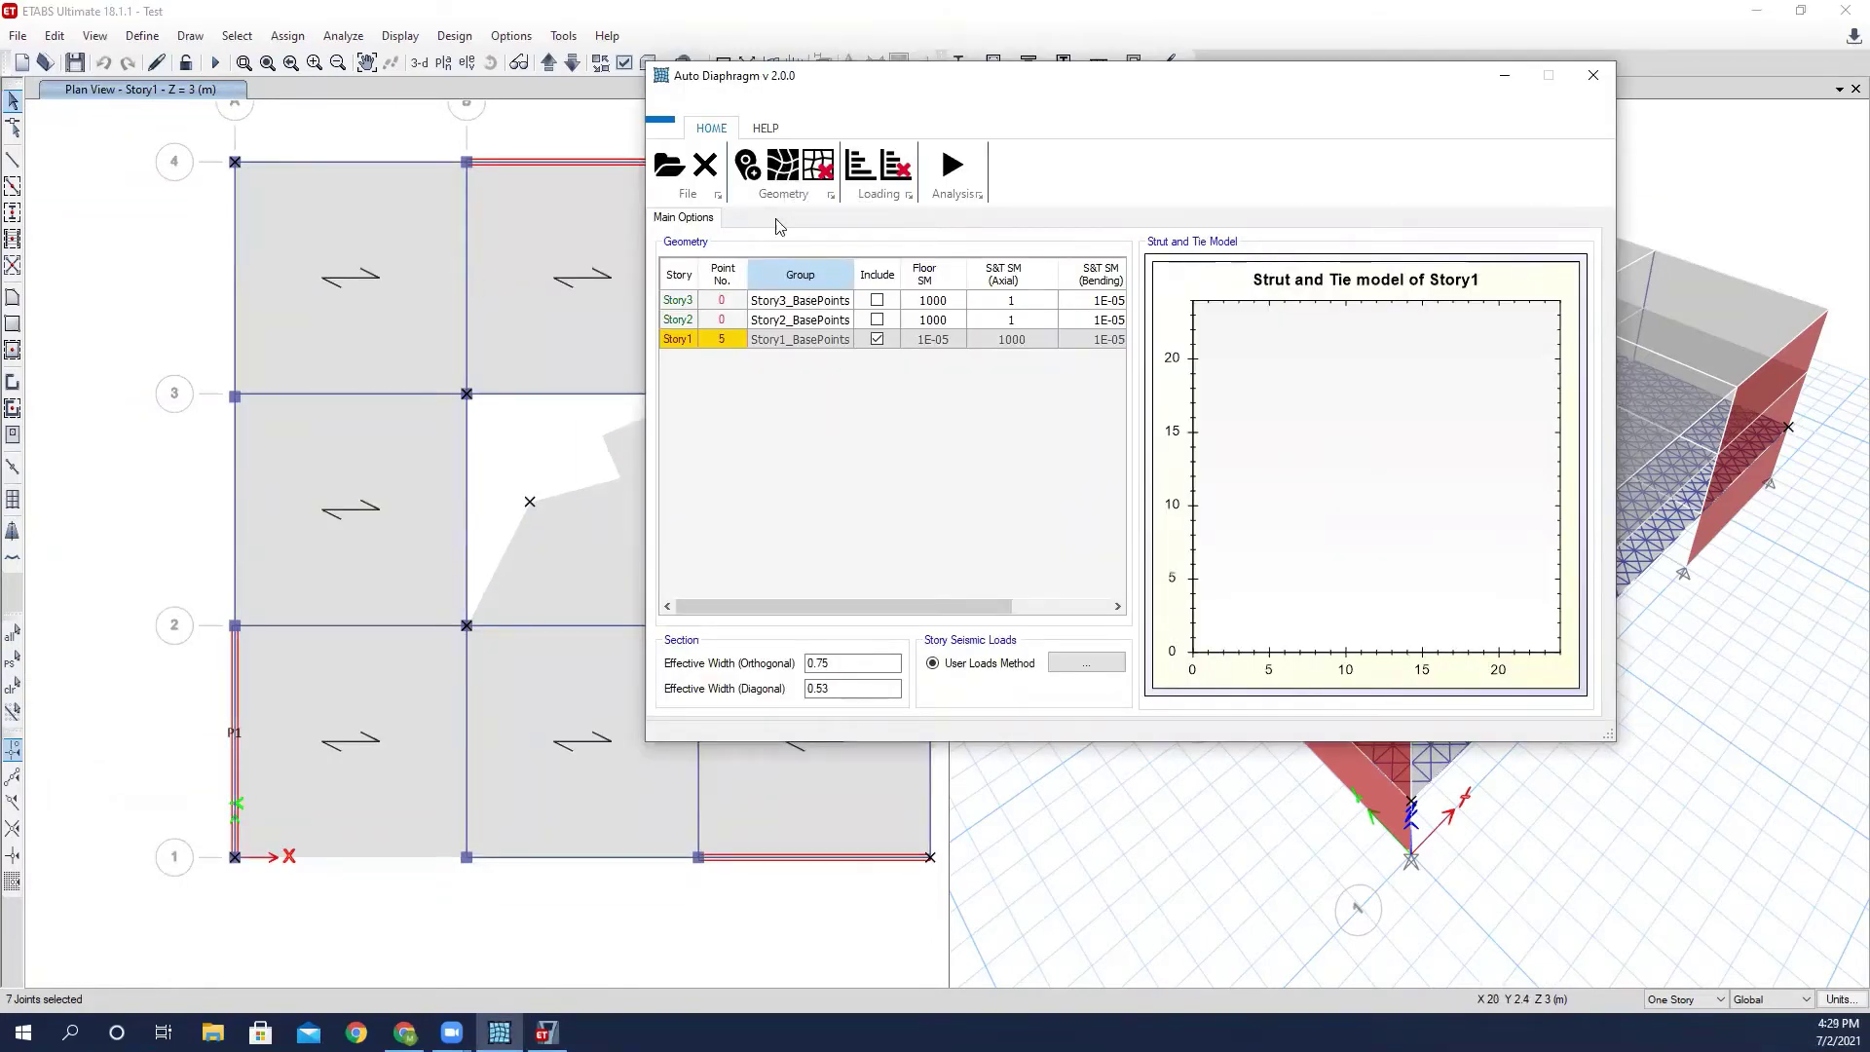
{"action": "left_click", "coordinate": [746, 165]}
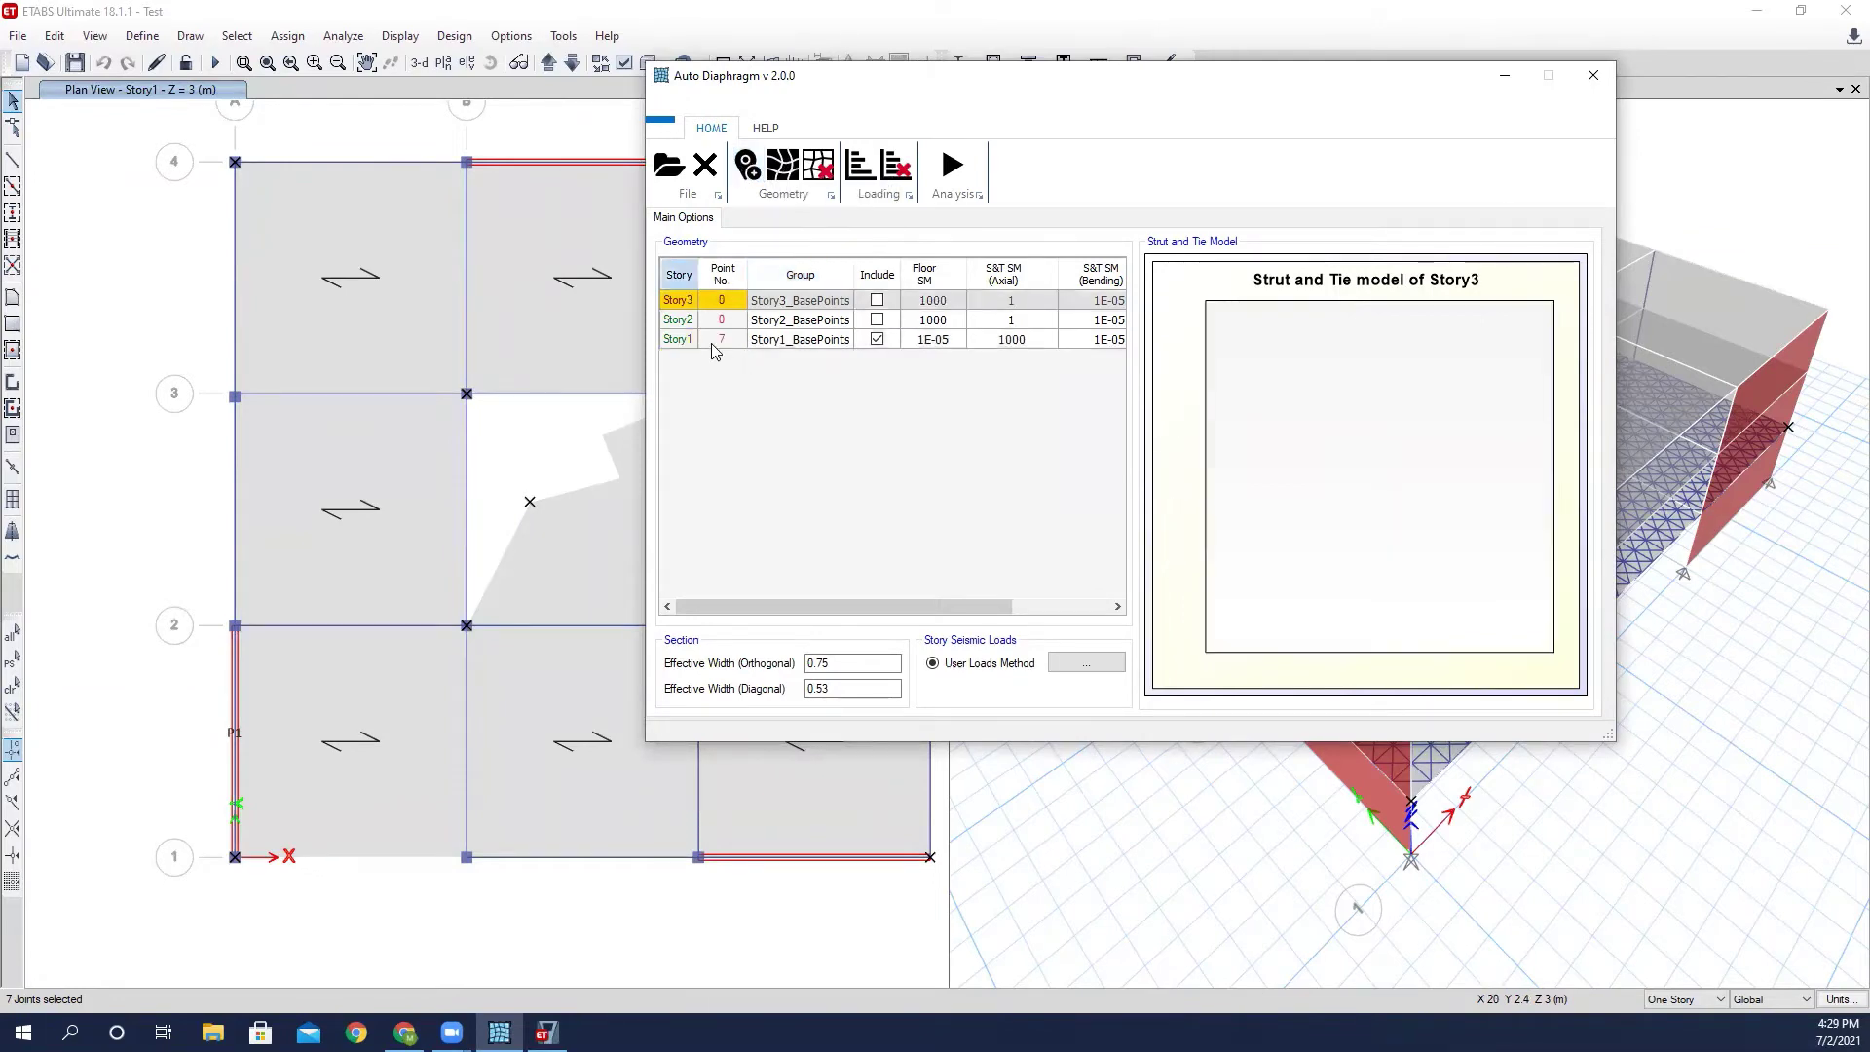
{"action": "left_click", "coordinate": [783, 168]}
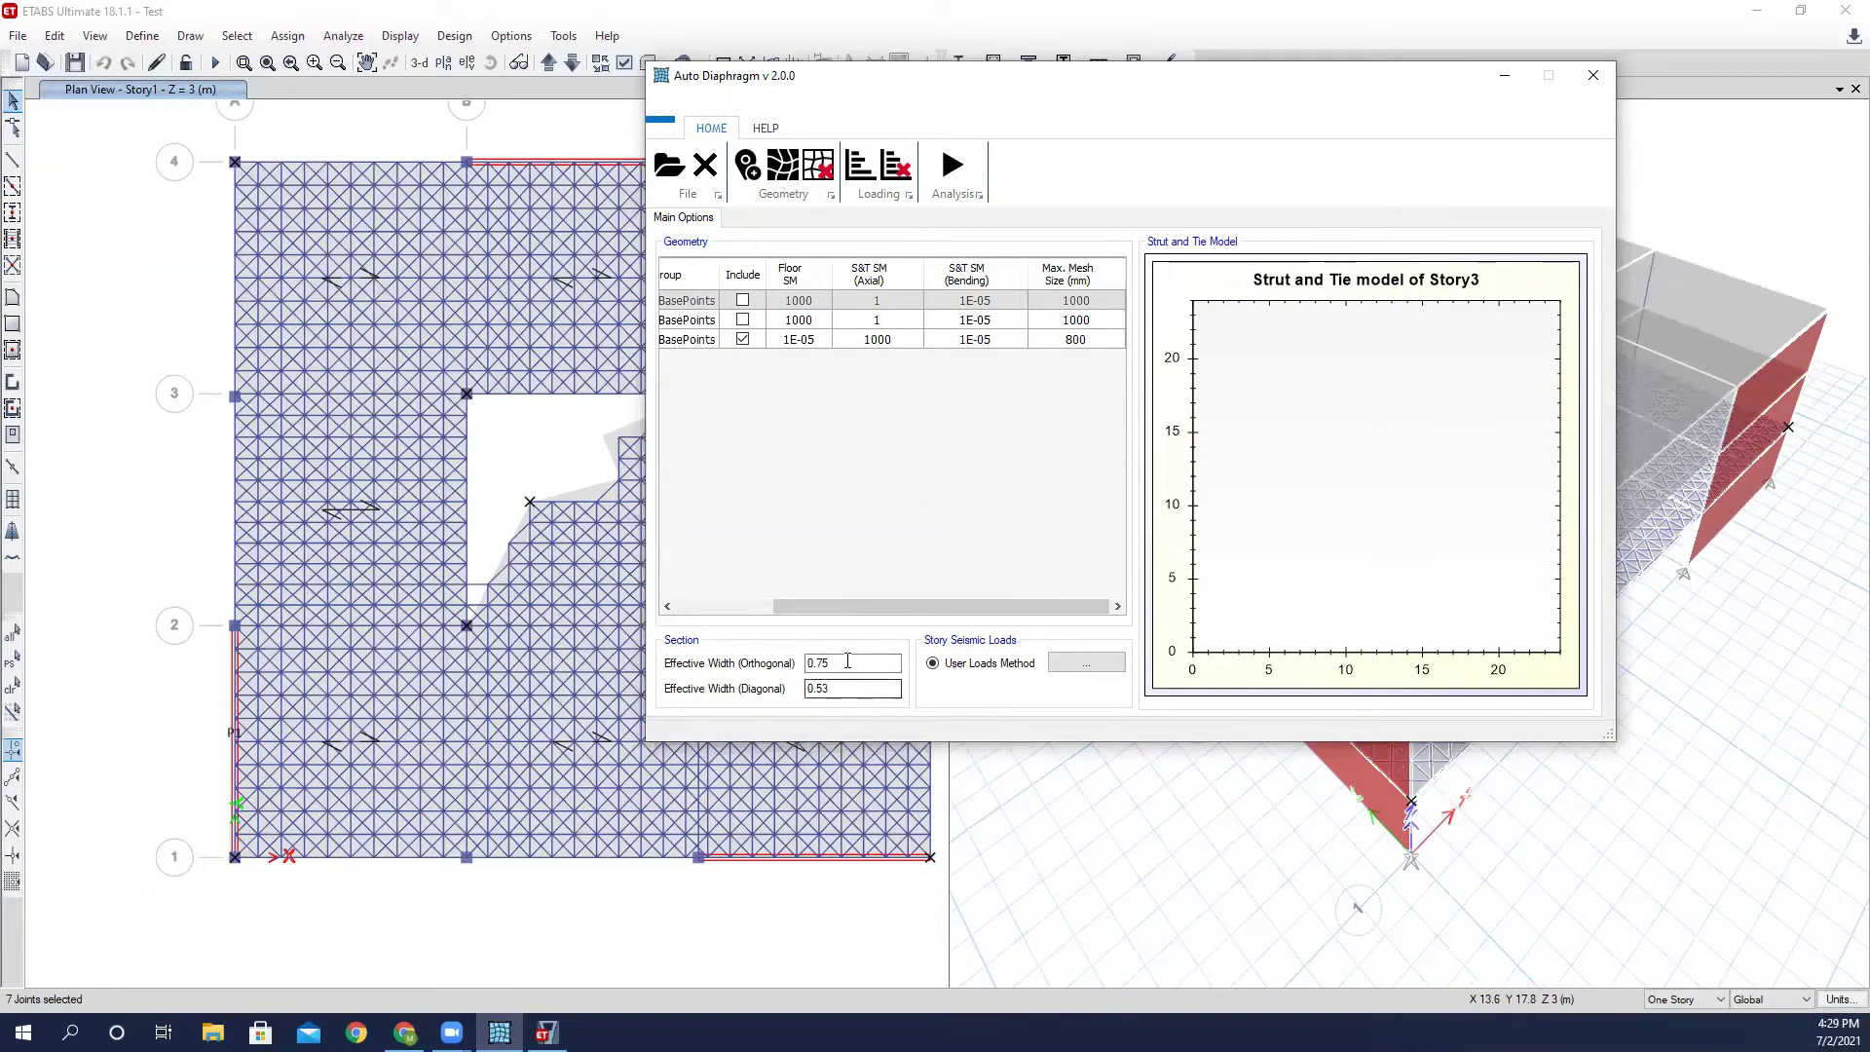
Review Story1's maximum mesh size together with the orthogonal and diagonal effective width settings.
{"action": "left_click_drag", "start_coordinate": [951, 603], "coordinate": [962, 589]}
{"action": "left_click", "coordinate": [841, 662]}
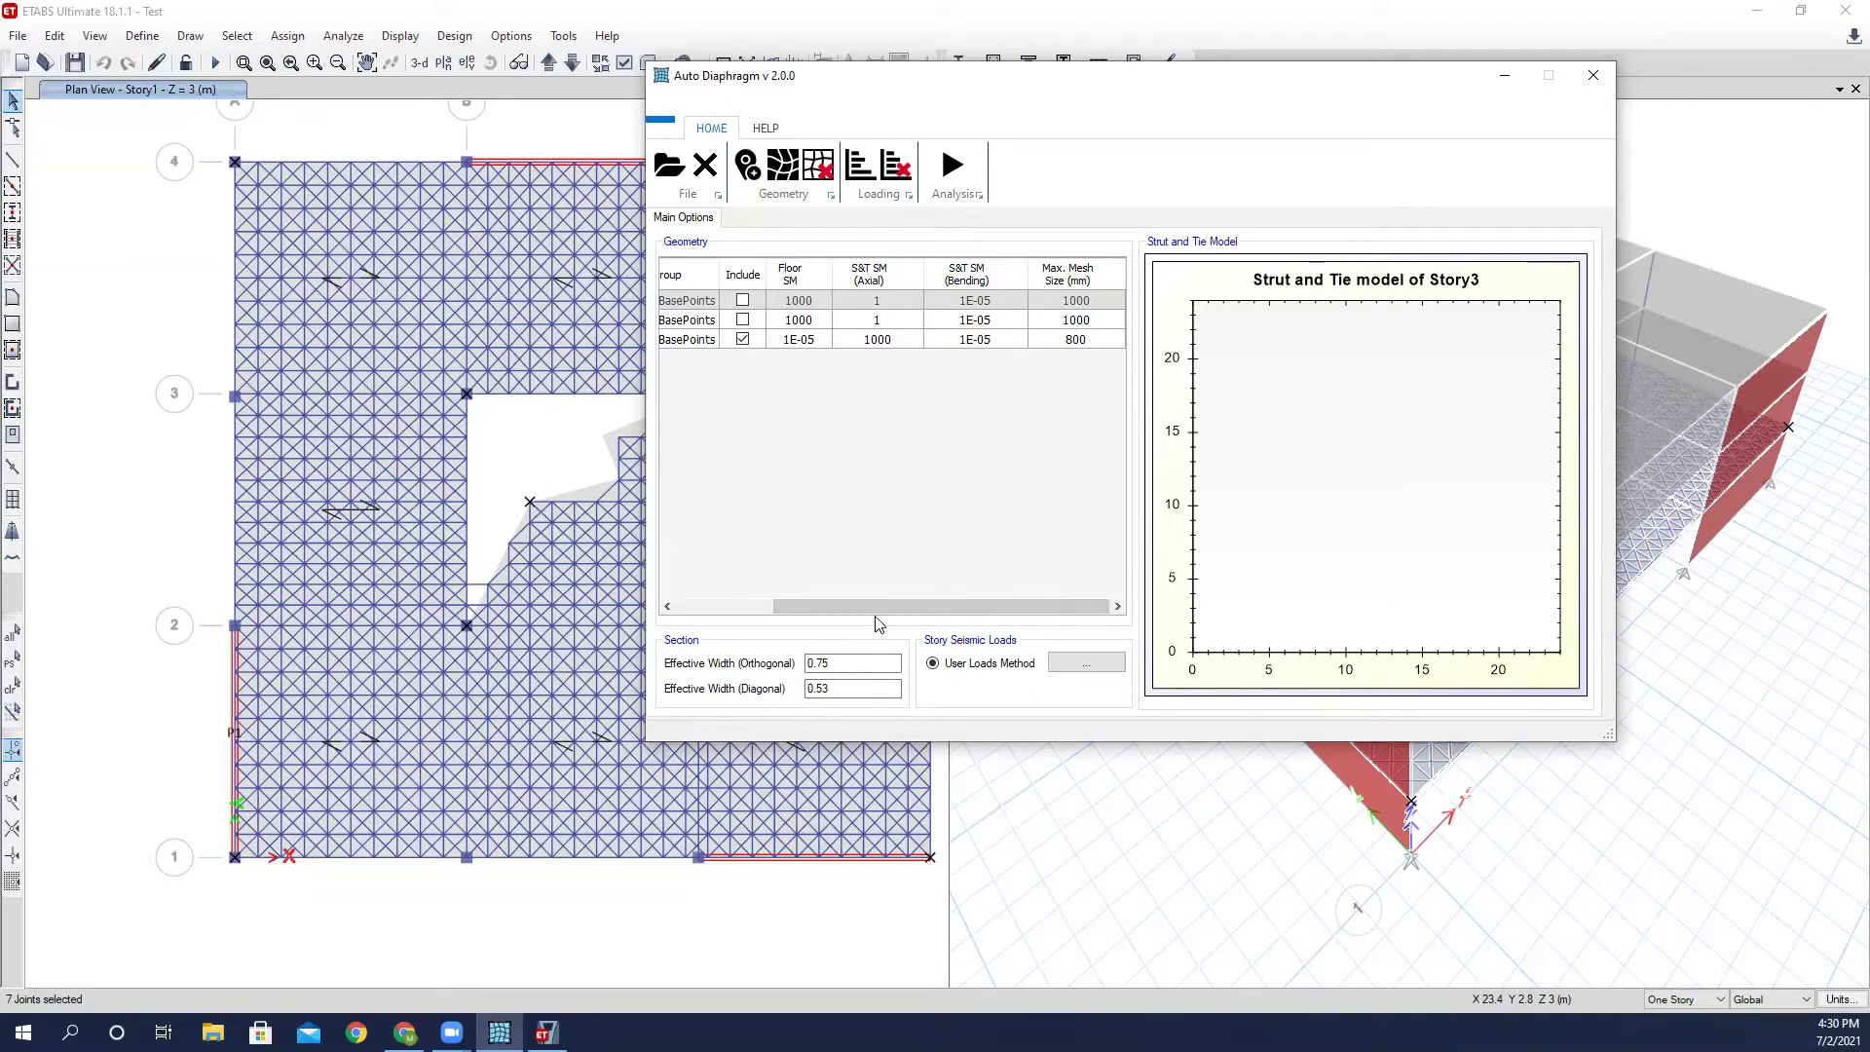
{"action": "left_click_drag", "start_coordinate": [877, 606], "coordinate": [699, 606]}
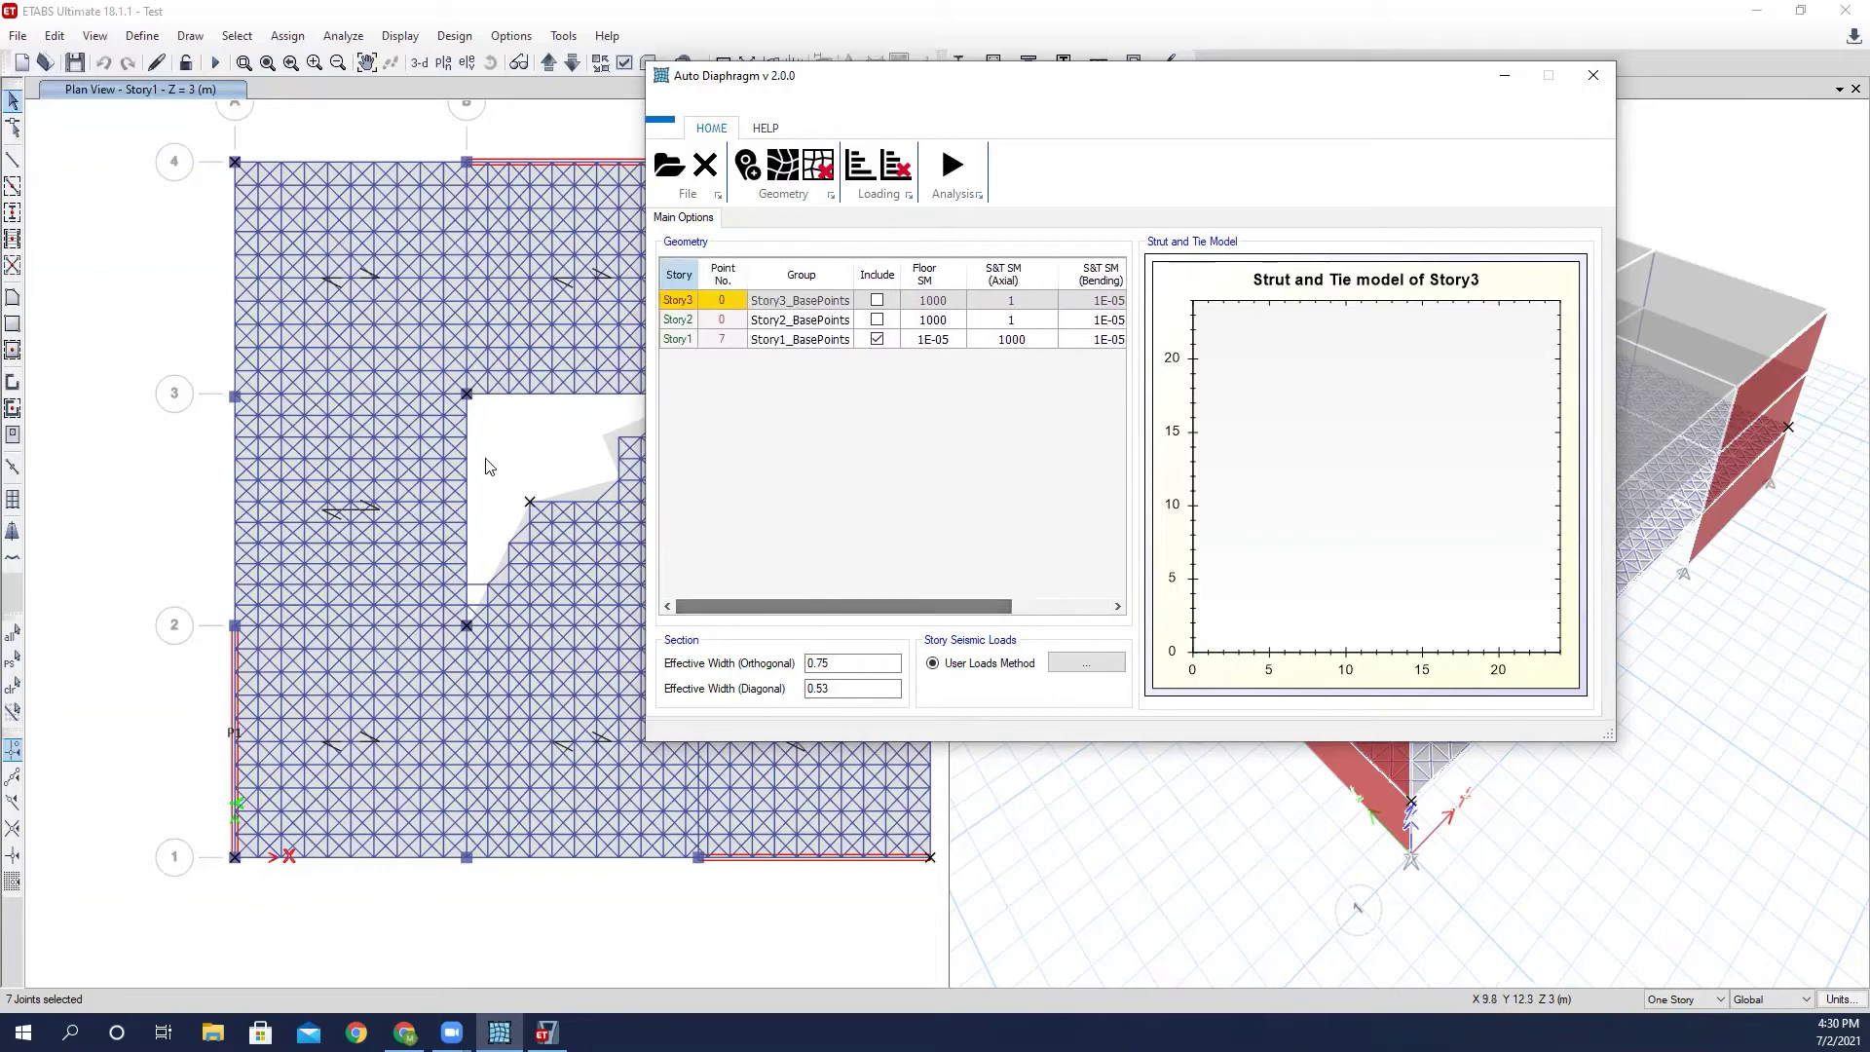
Switch to ETABS and display the frame section names on the Story1 plan around the slab opening.
{"action": "left_click", "coordinate": [488, 452]}
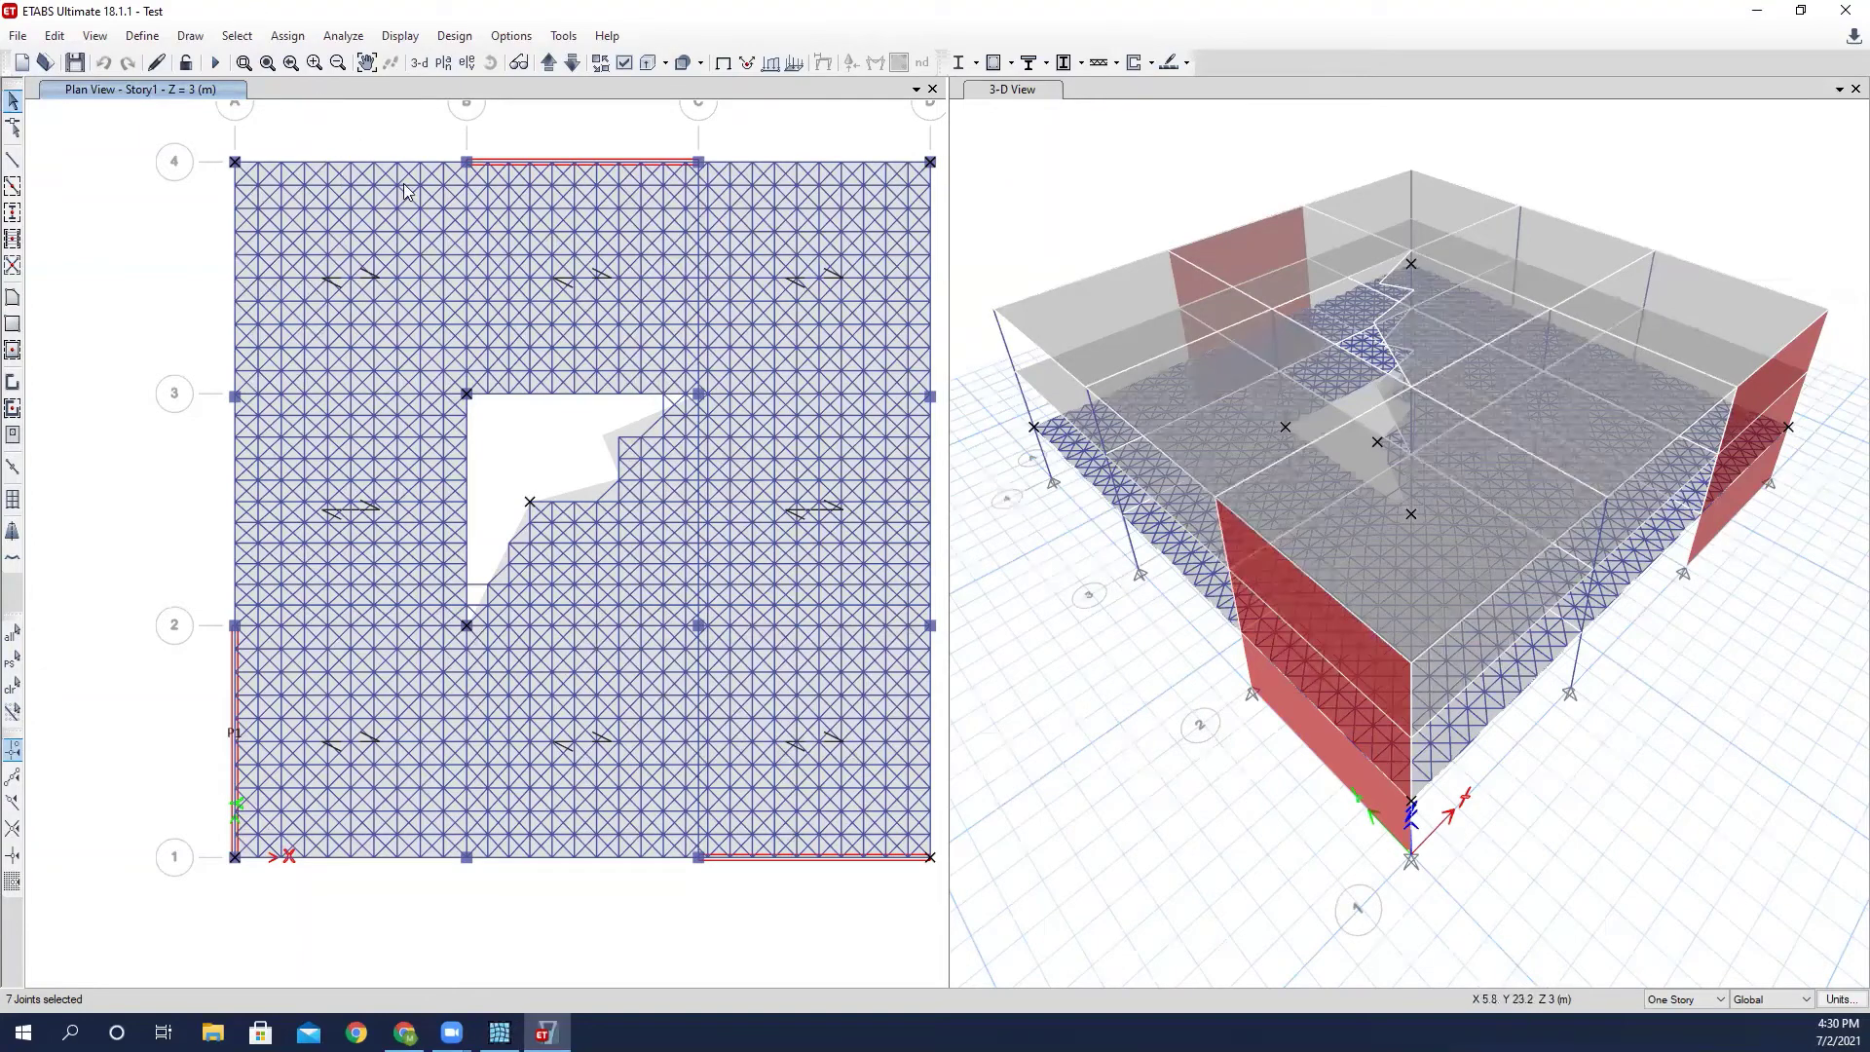
{"action": "scroll", "coordinate": [416, 182], "scroll_direction": "up", "scroll_amount": 2}
{"action": "middle_click_drag", "start_coordinate": [647, 710], "coordinate": [602, 627]}
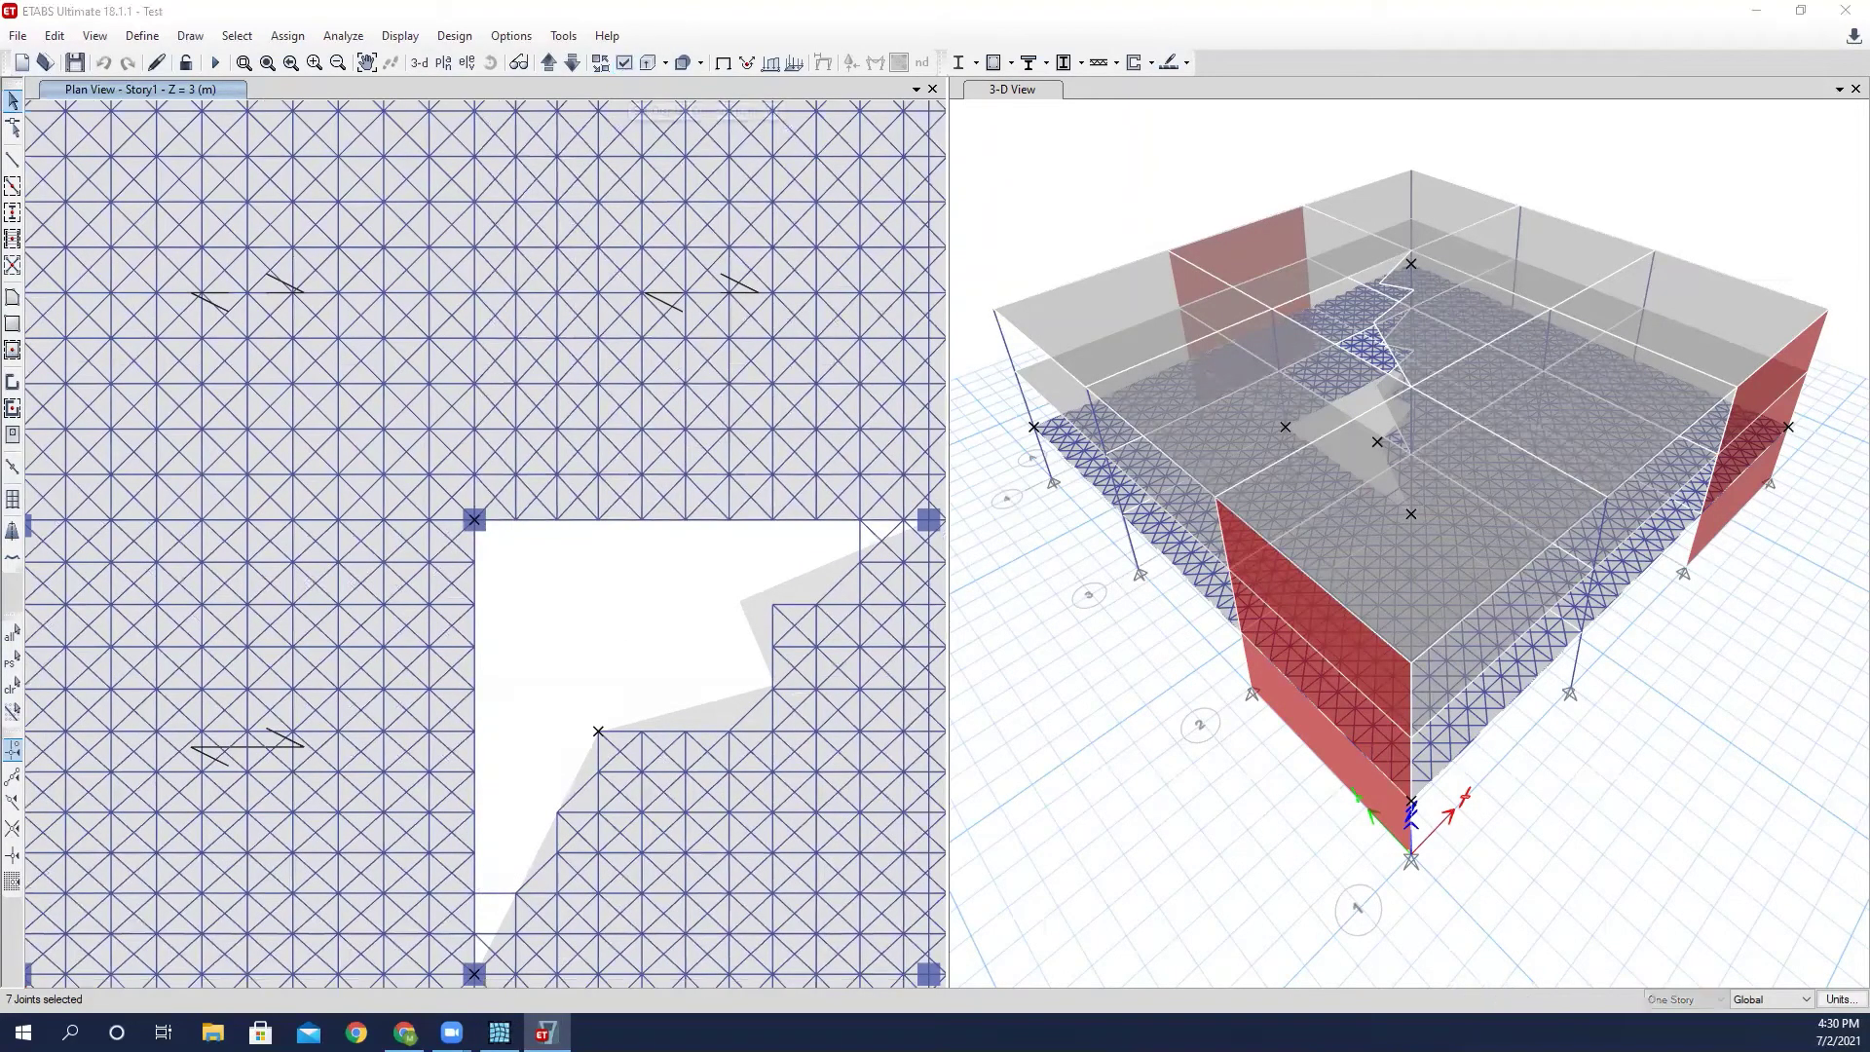
{"action": "key", "text": "ctrl+w"}
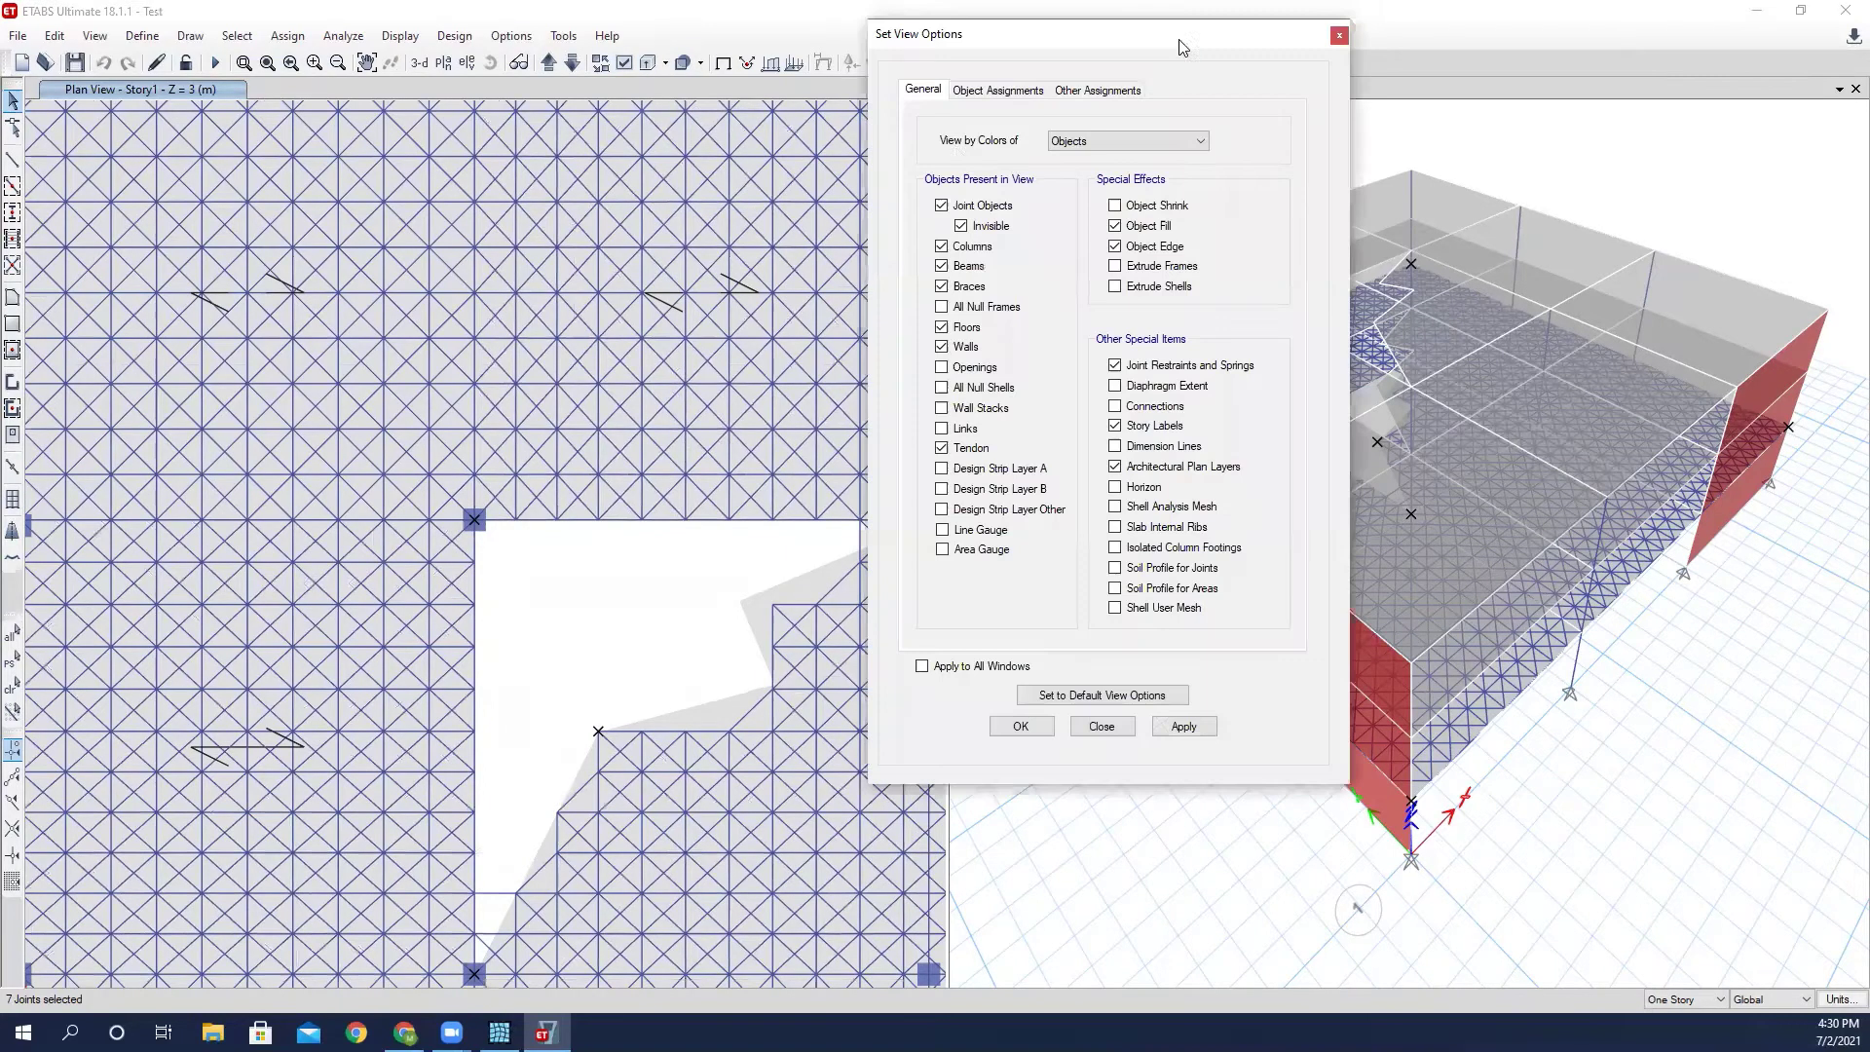
{"action": "left_click", "coordinate": [985, 90]}
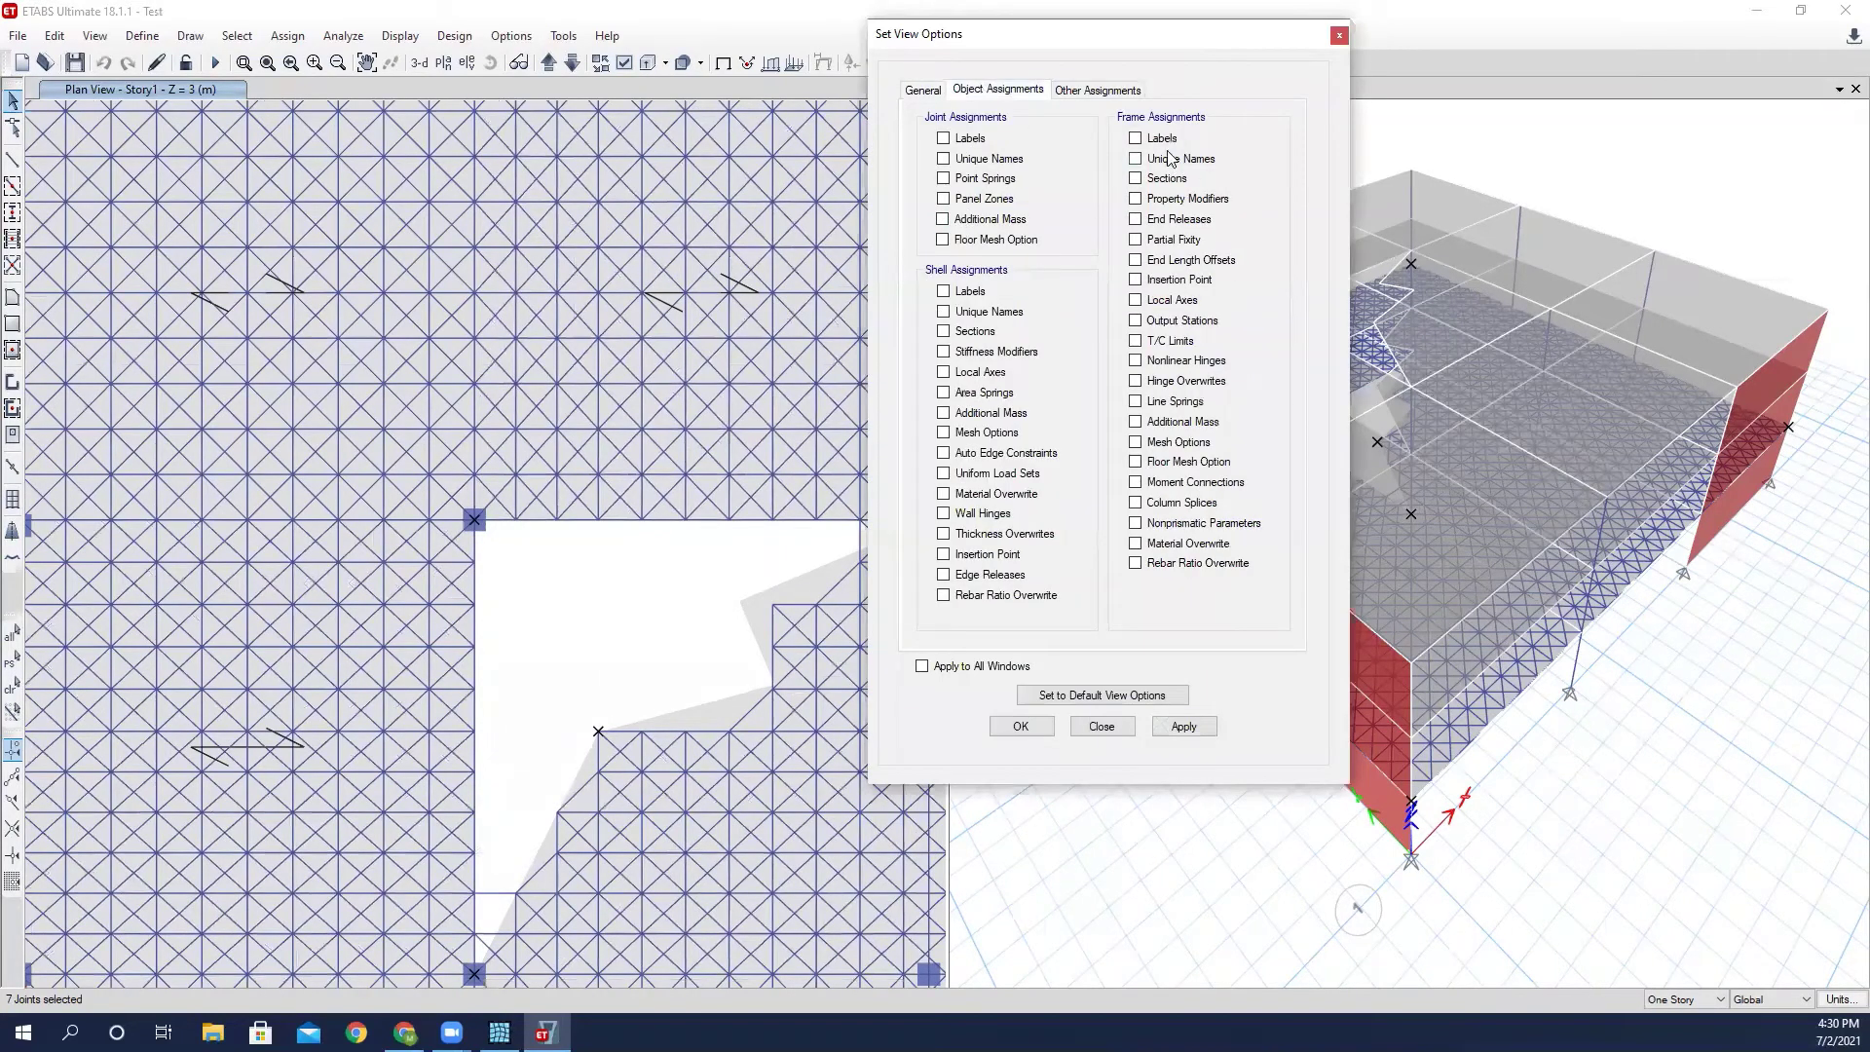
{"action": "left_click", "coordinate": [1166, 184]}
{"action": "left_click", "coordinate": [1184, 726]}
{"action": "left_click", "coordinate": [1115, 733]}
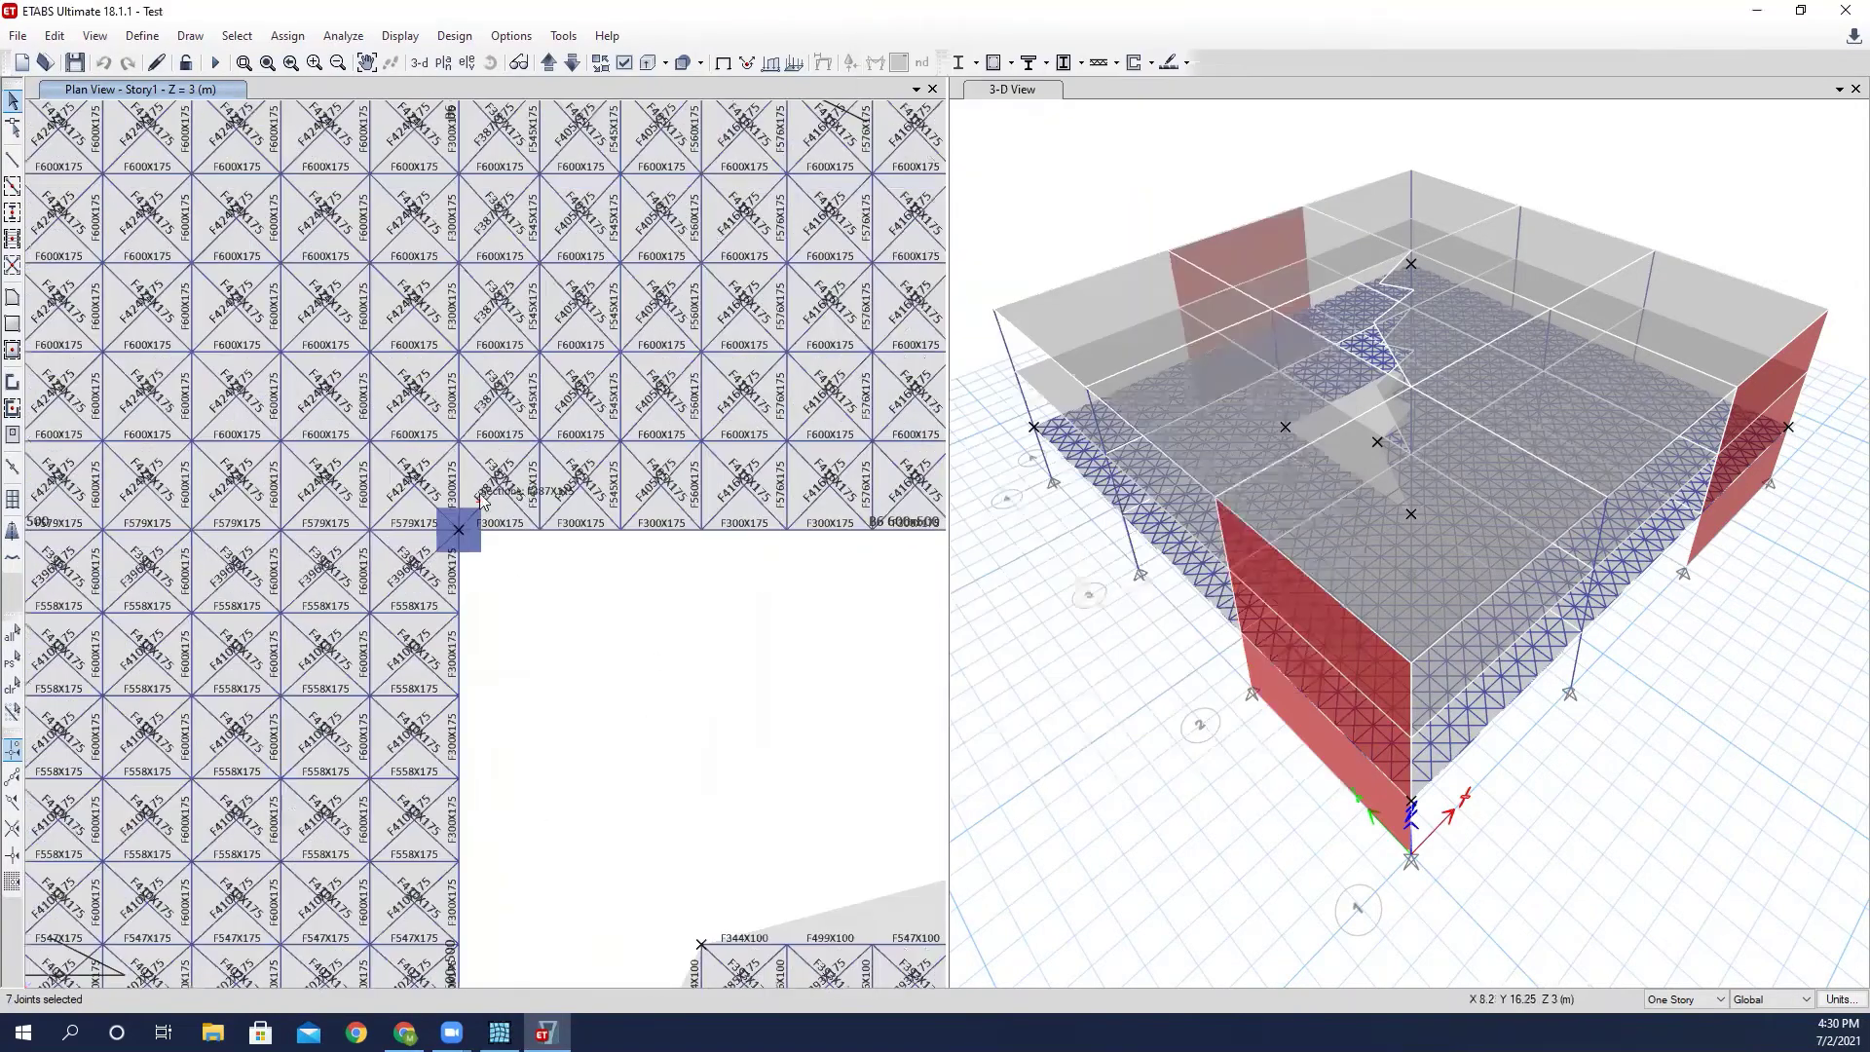
Open the frame section definitions and look through the generated strut-and-tie sections in the property list.
{"action": "left_click", "coordinate": [142, 35]}
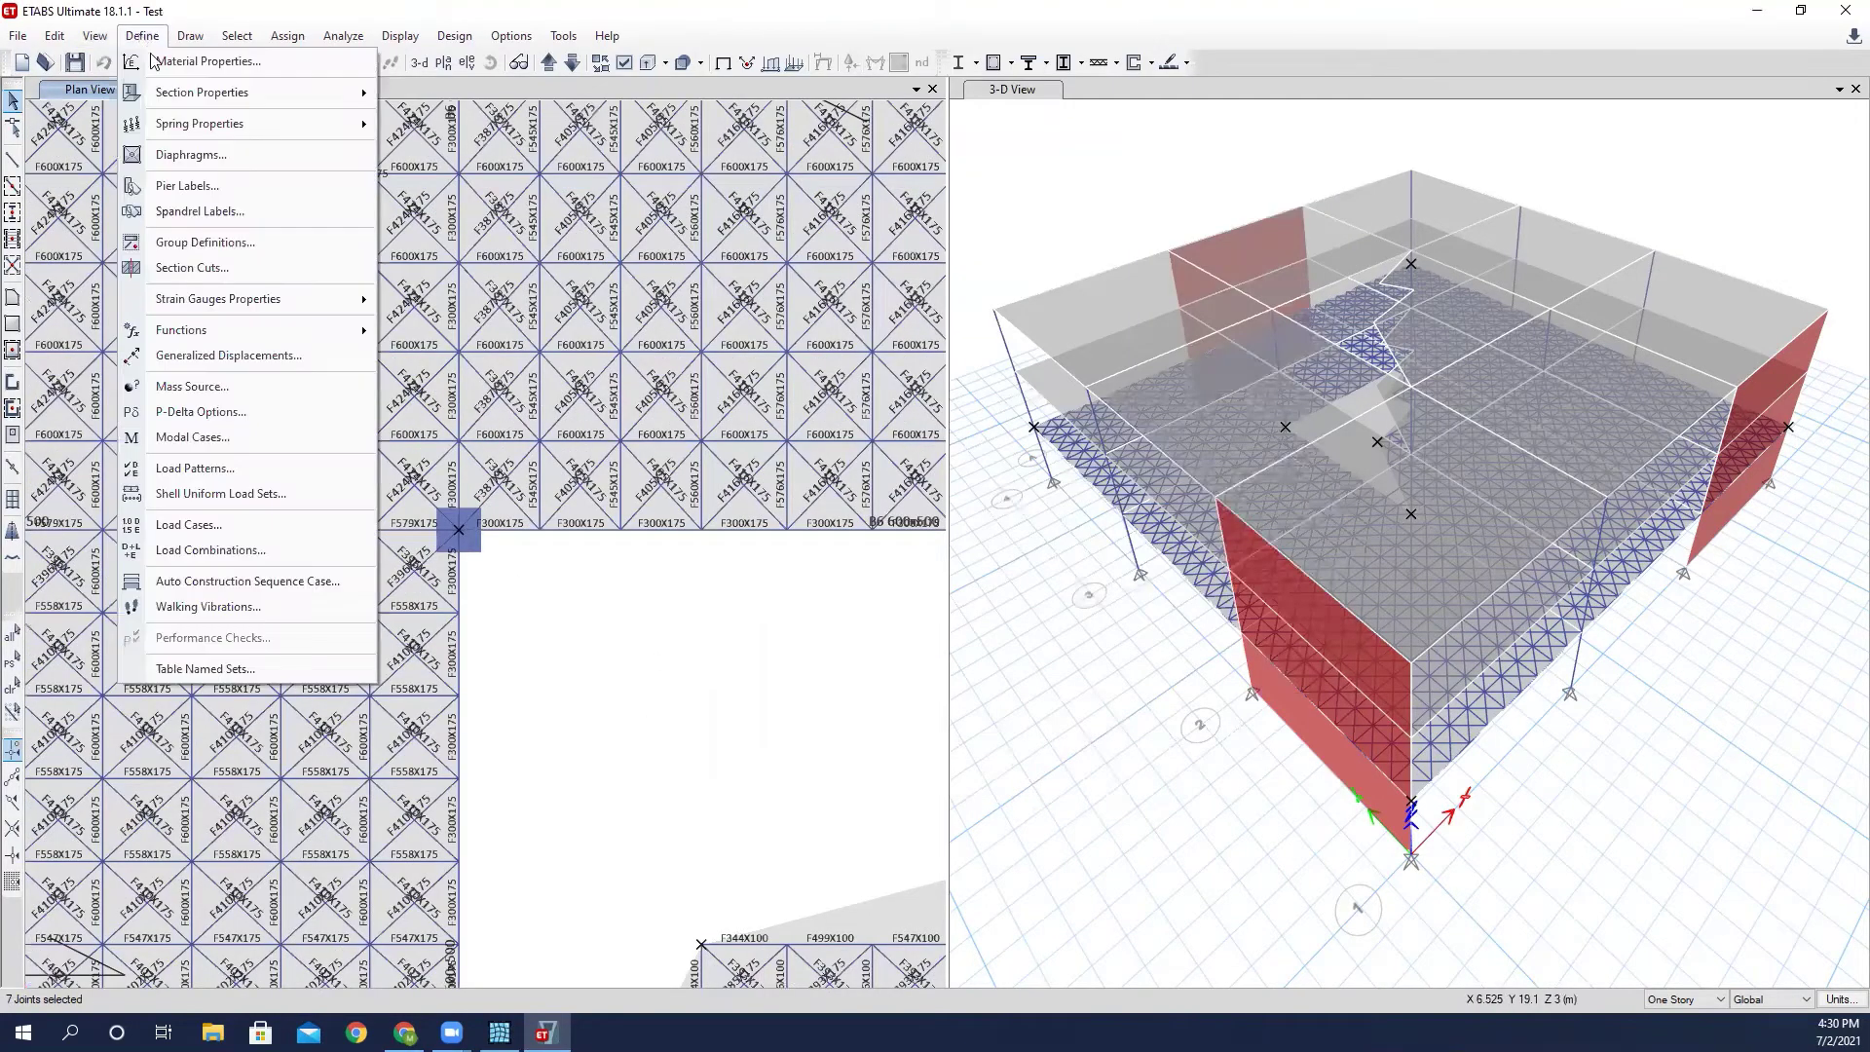
{"action": "mouse_move", "coordinate": [208, 88]}
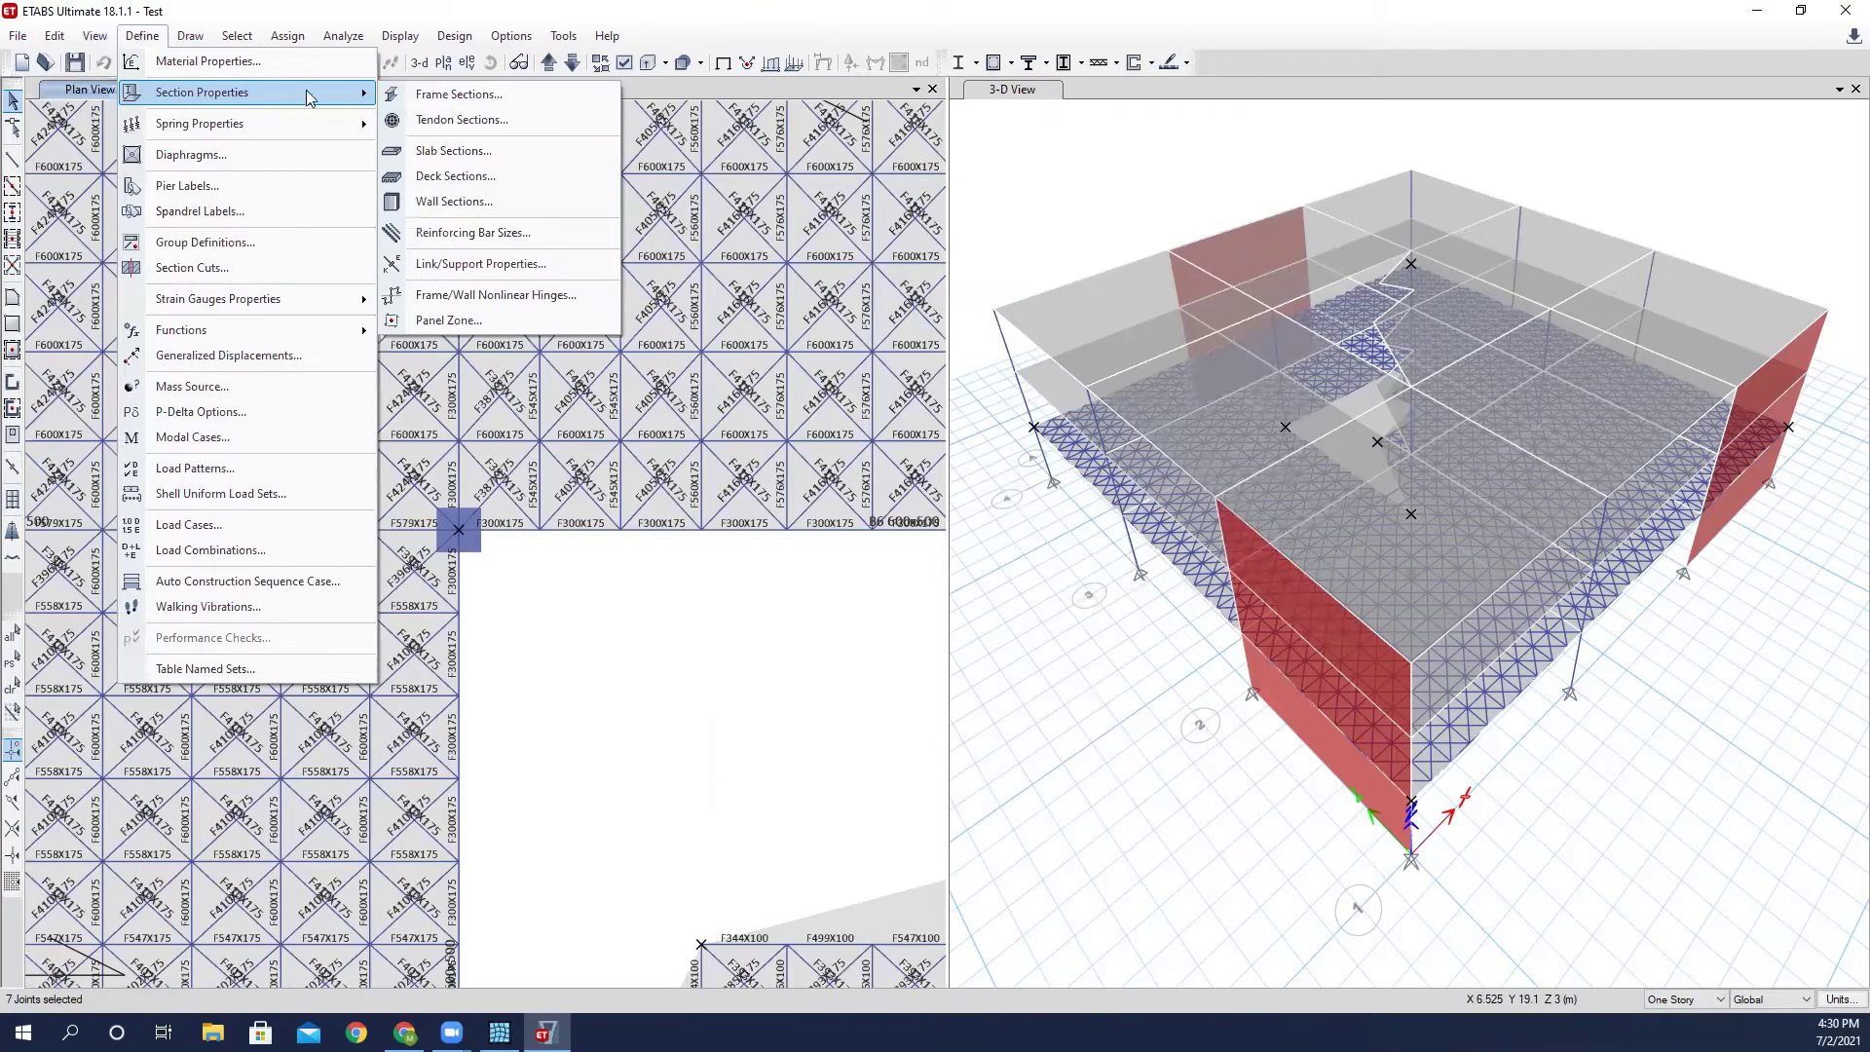
{"action": "left_click", "coordinate": [448, 94]}
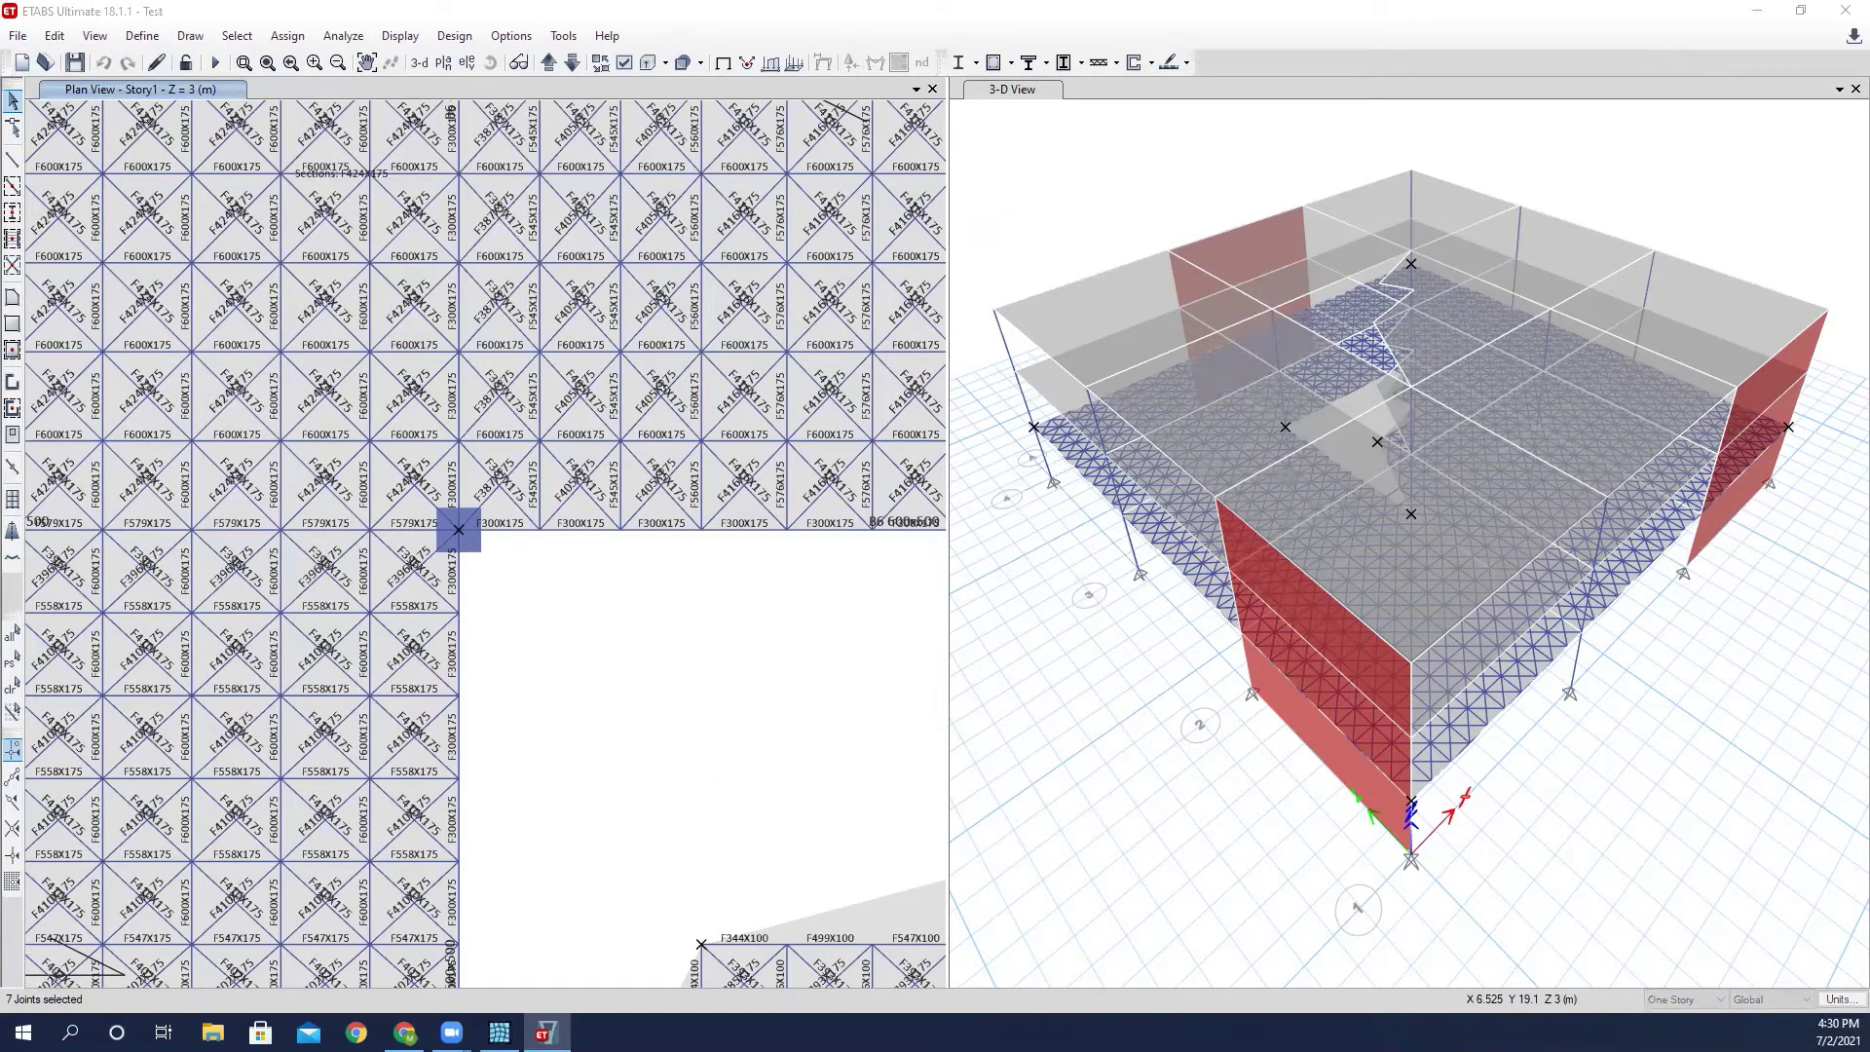
{"action": "scroll", "coordinate": [376, 286], "scroll_direction": "down", "scroll_amount": 5}
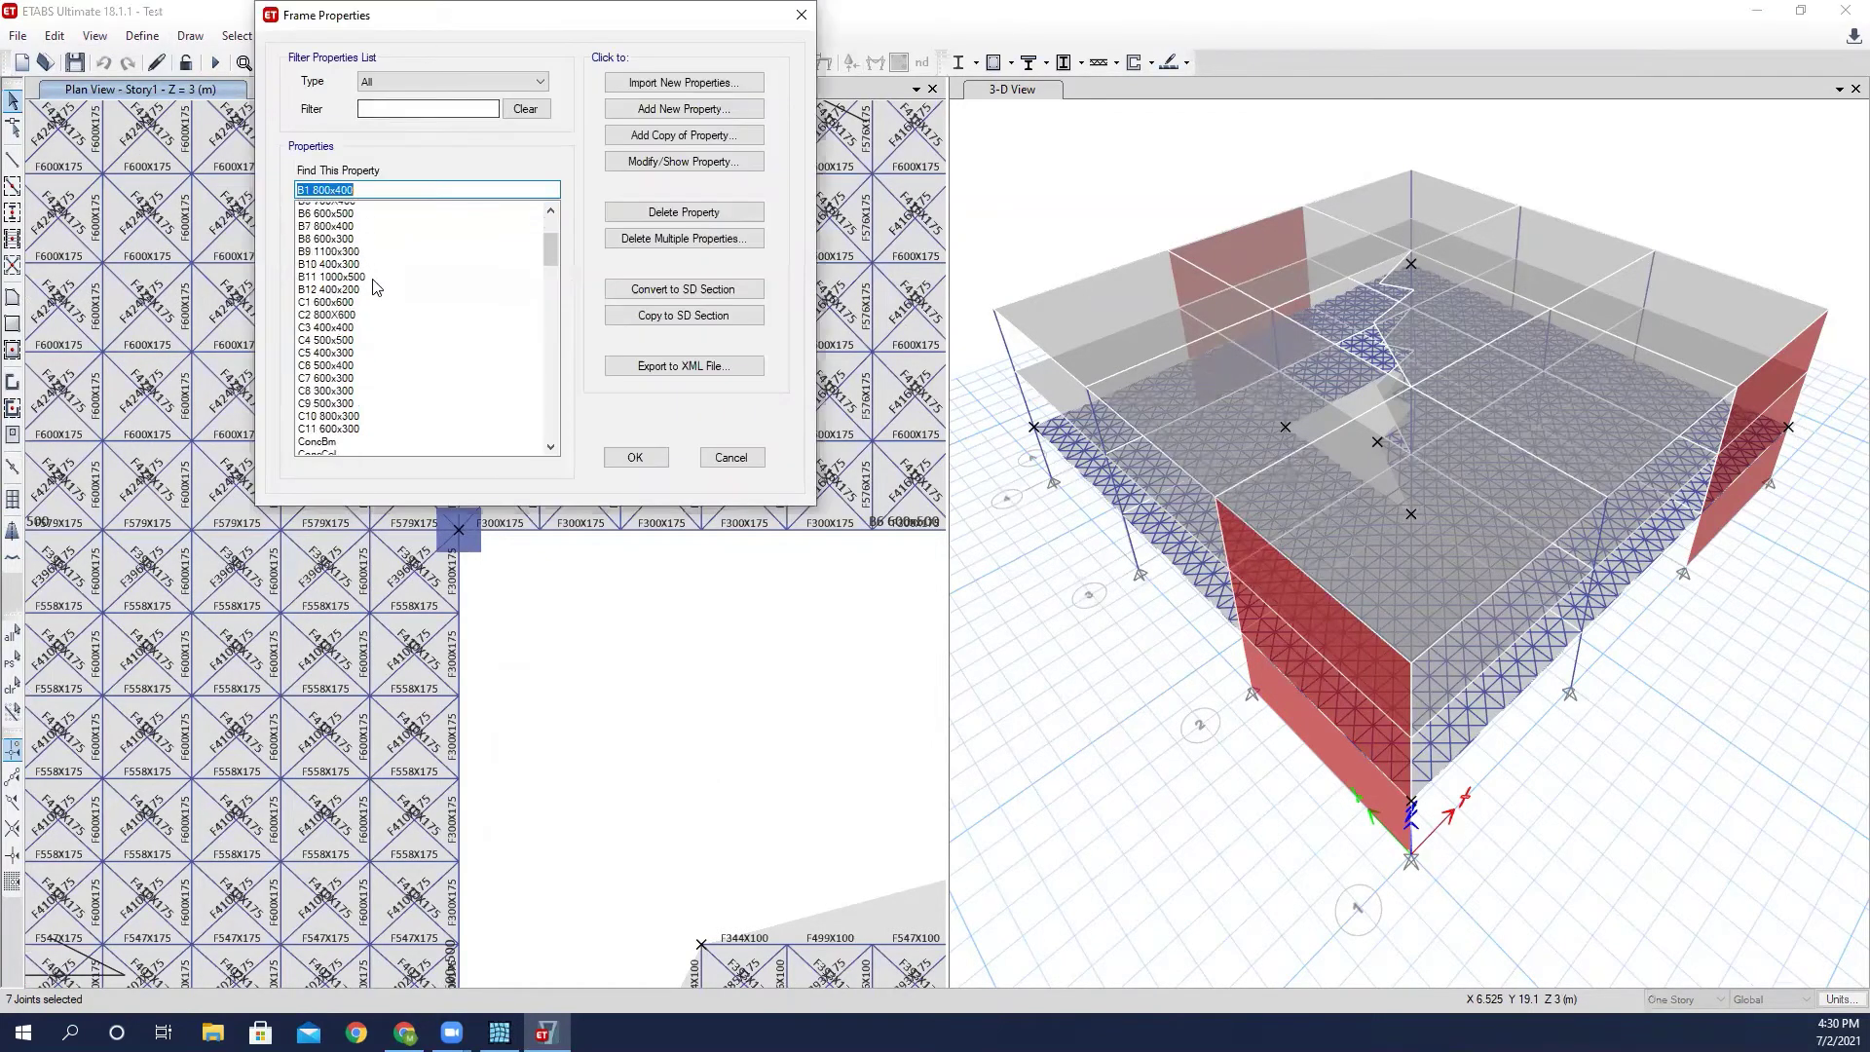
{"action": "scroll", "coordinate": [376, 287], "scroll_direction": "down", "scroll_amount": 3}
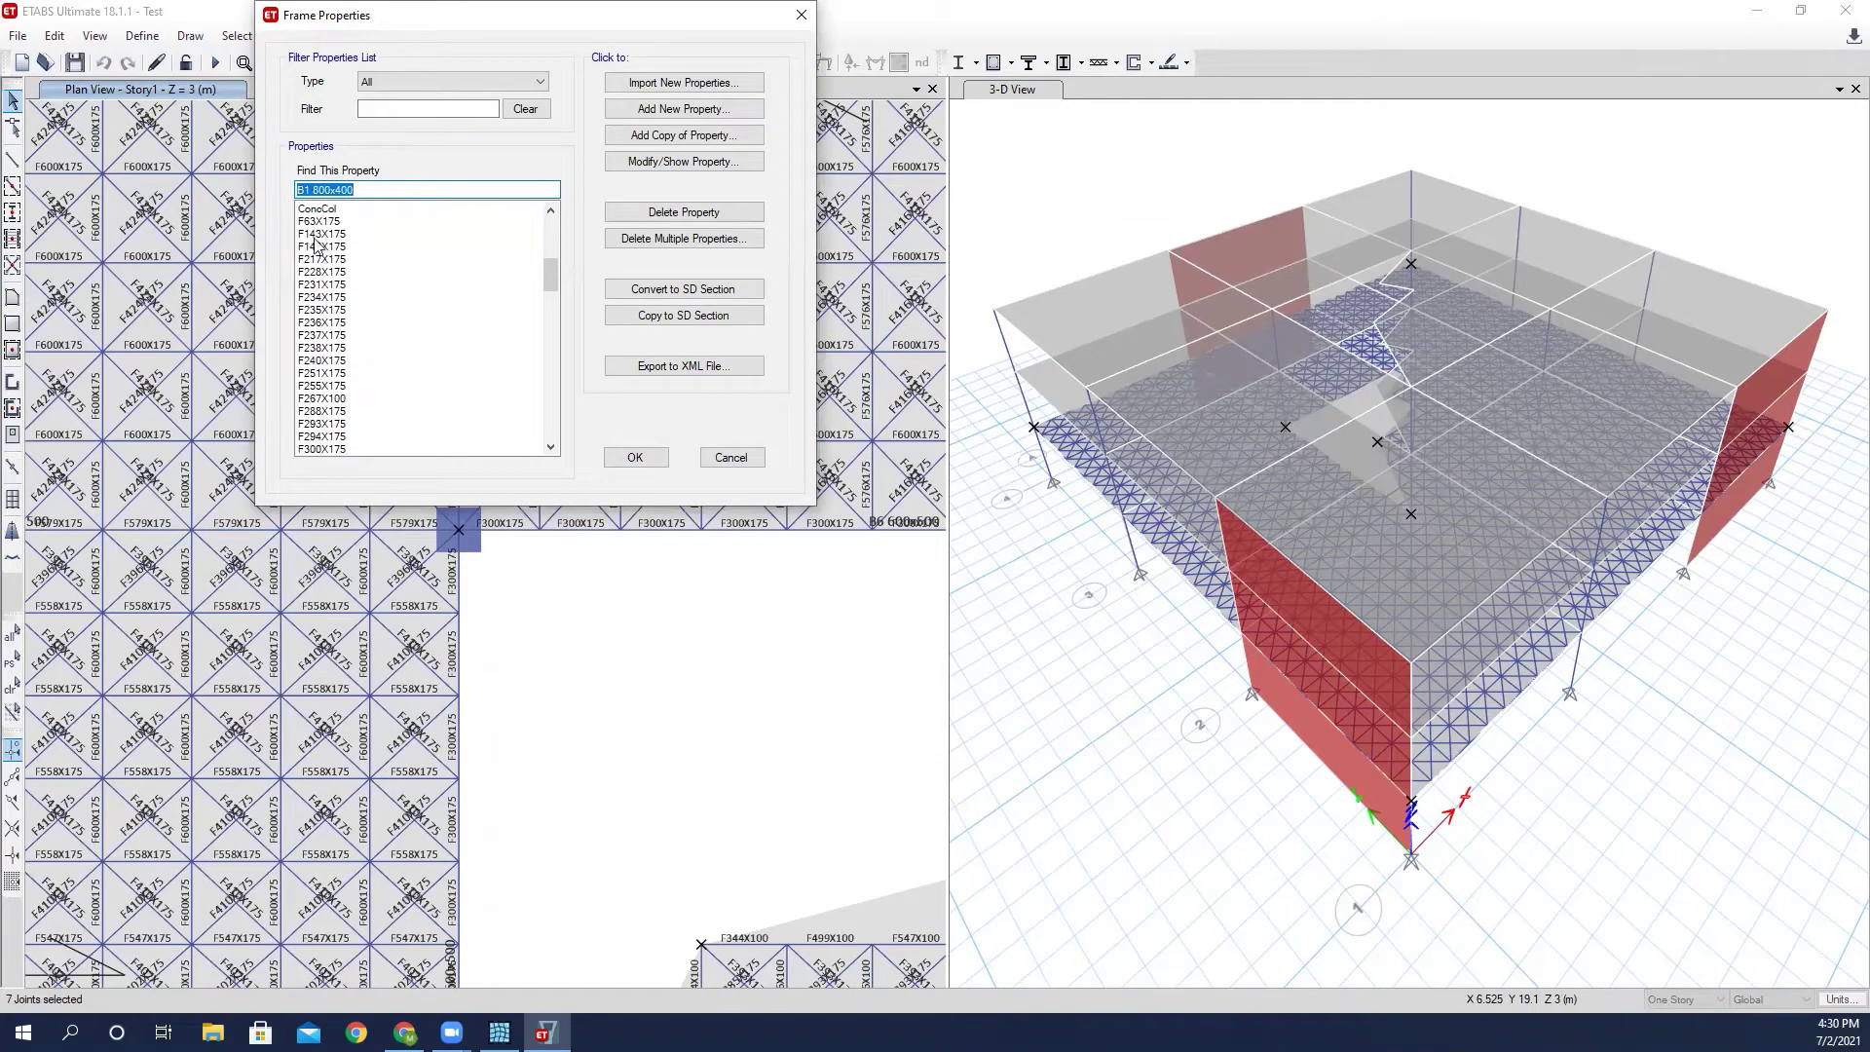
{"action": "left_click", "coordinate": [331, 223]}
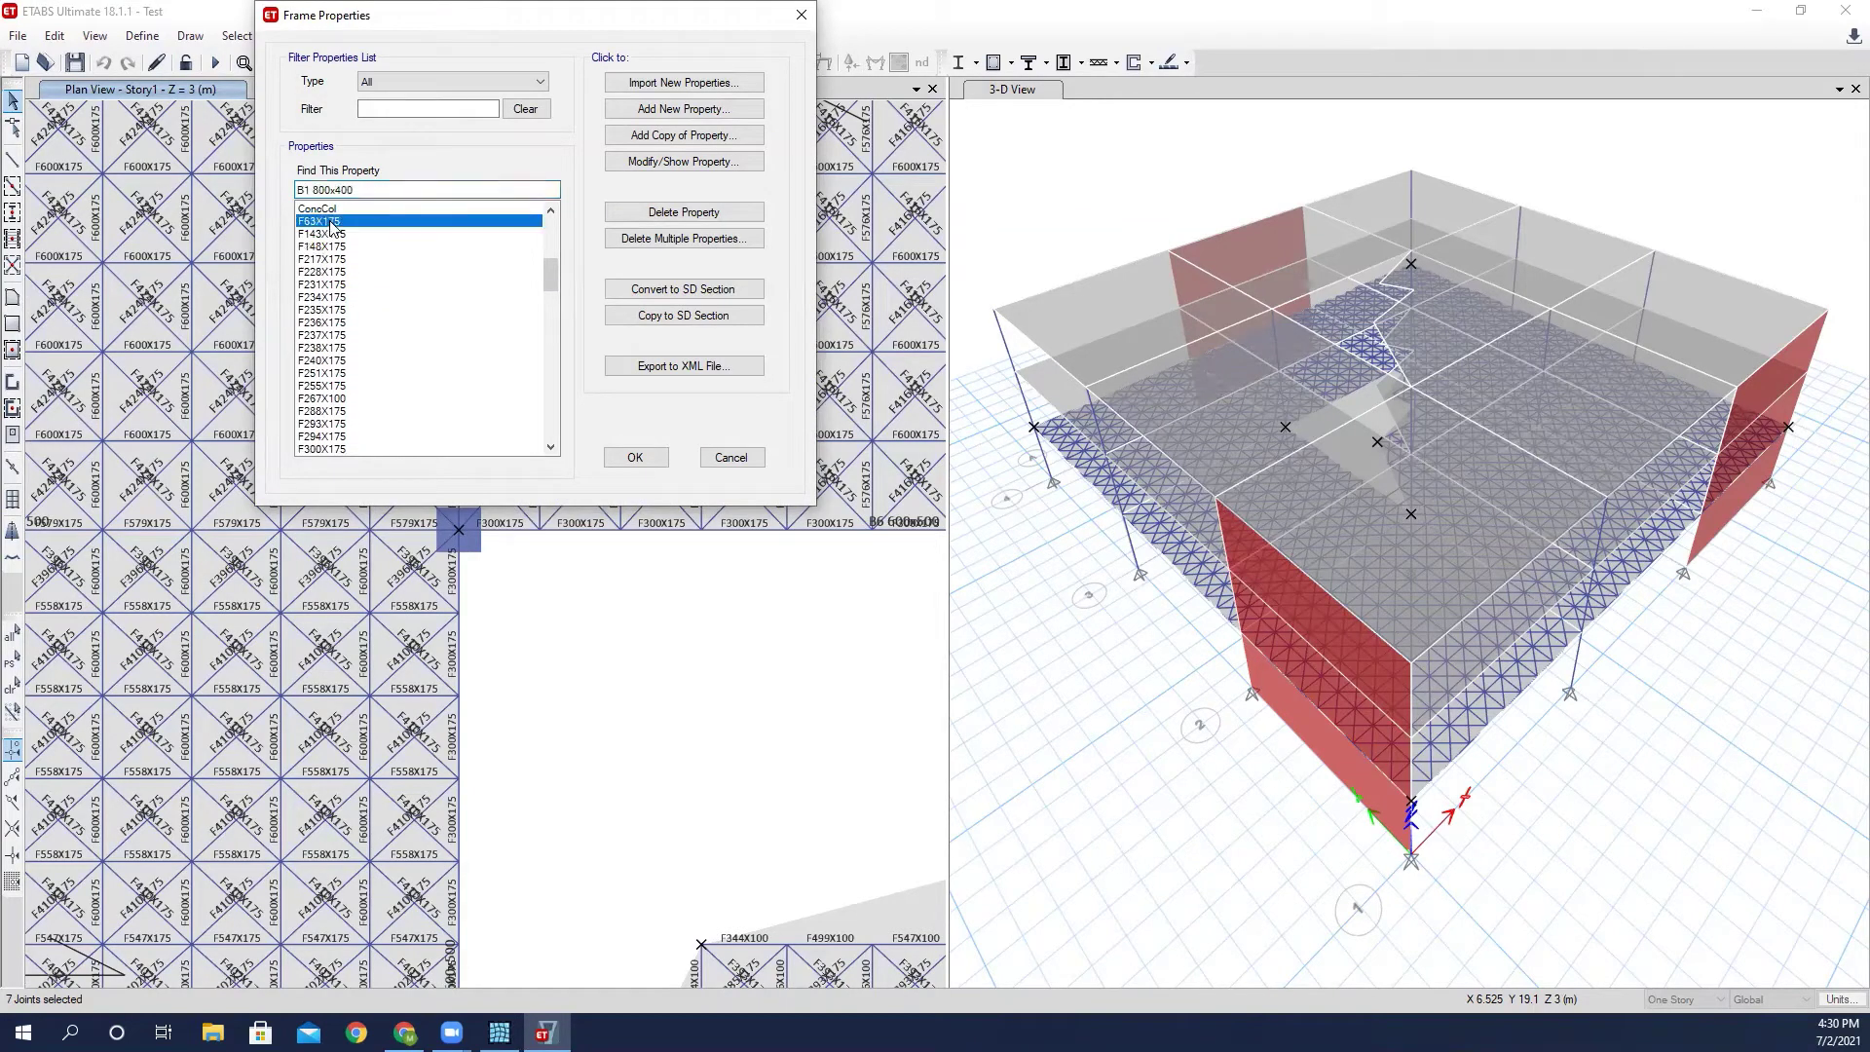
{"action": "scroll", "coordinate": [334, 248], "scroll_direction": "down", "scroll_amount": 2}
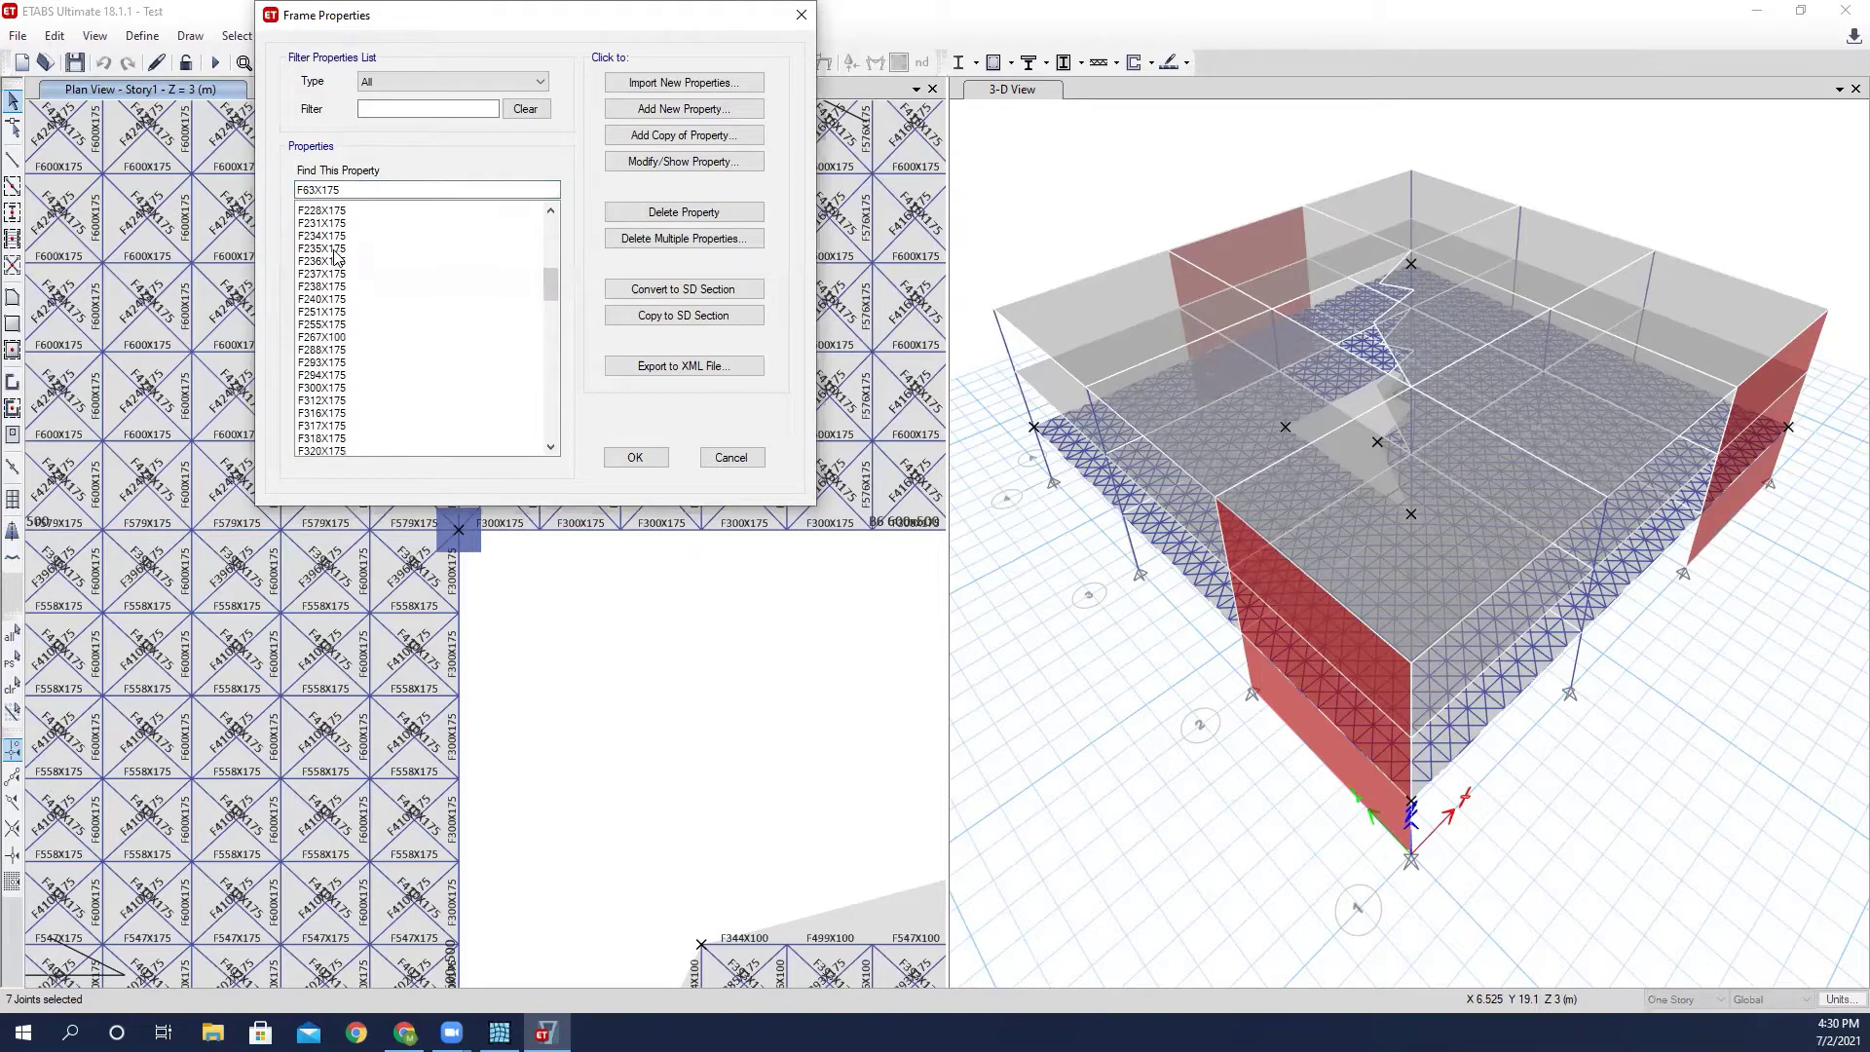
{"action": "scroll", "coordinate": [379, 319], "scroll_direction": "down", "scroll_amount": 15}
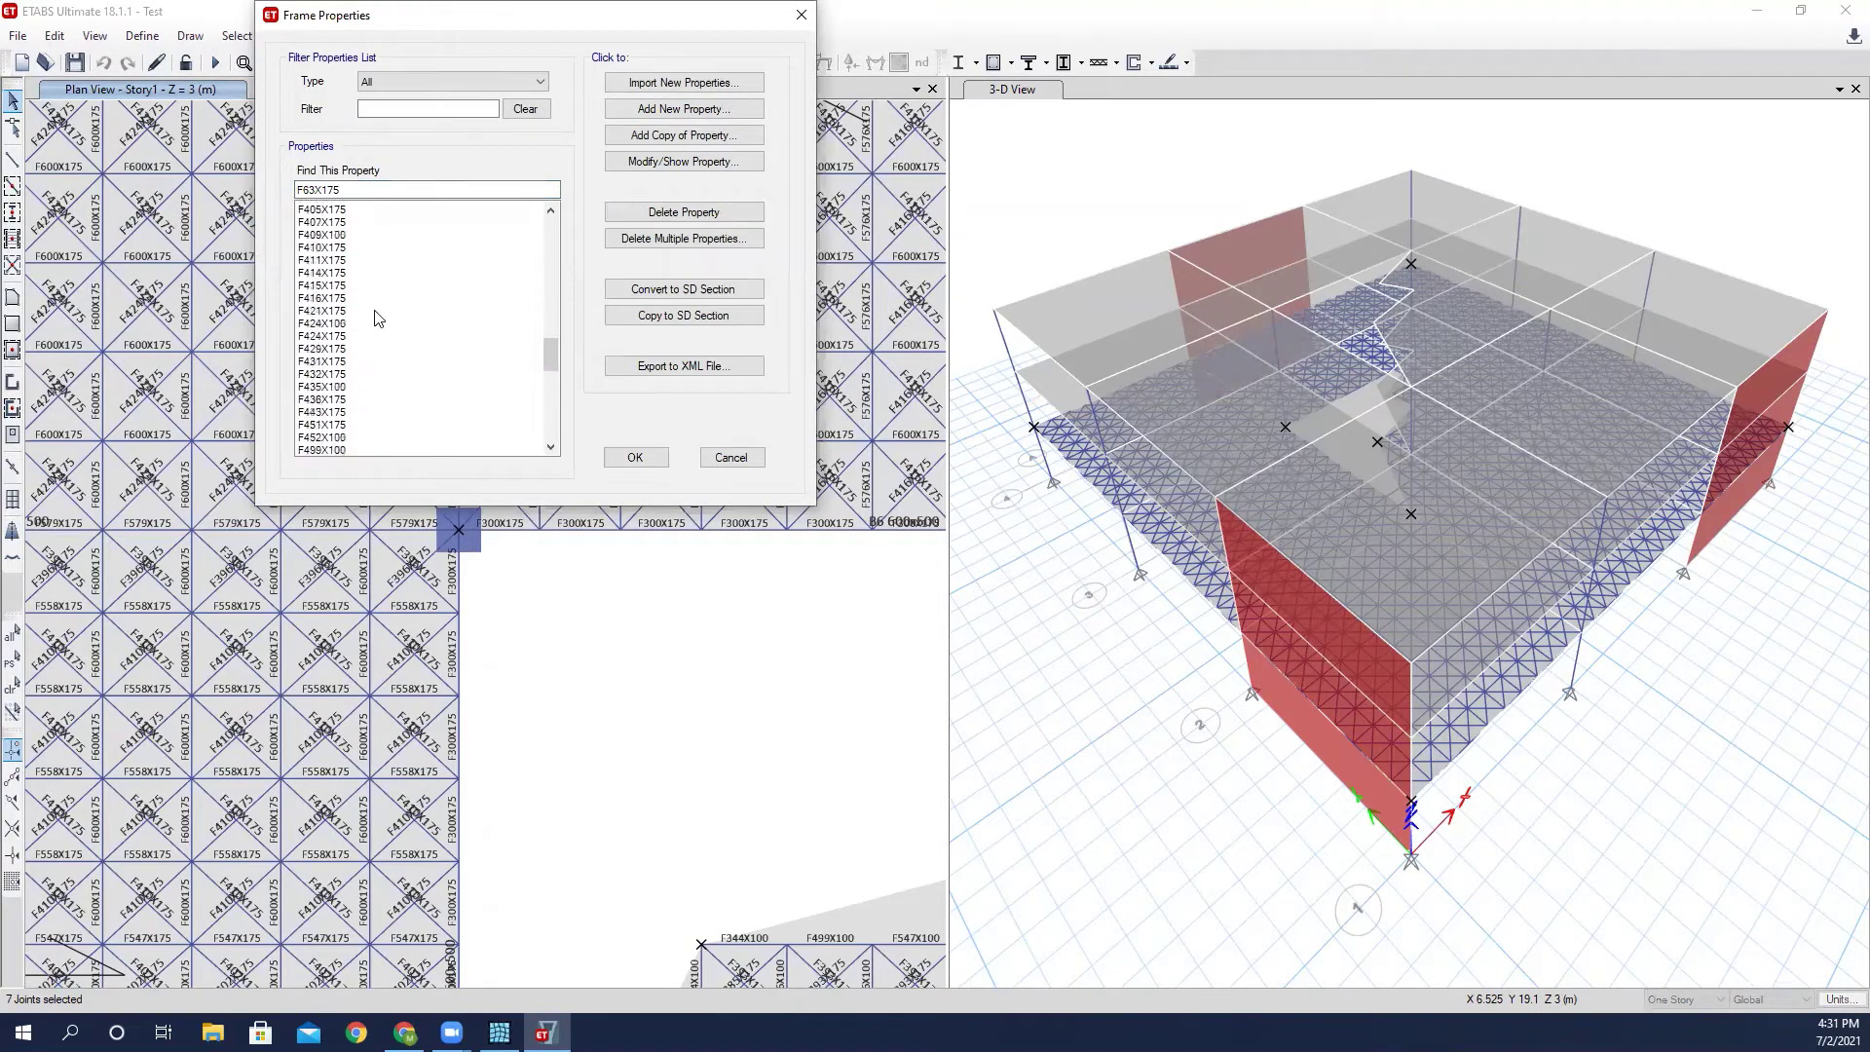
{"action": "scroll", "coordinate": [379, 319], "scroll_direction": "down", "scroll_amount": 15}
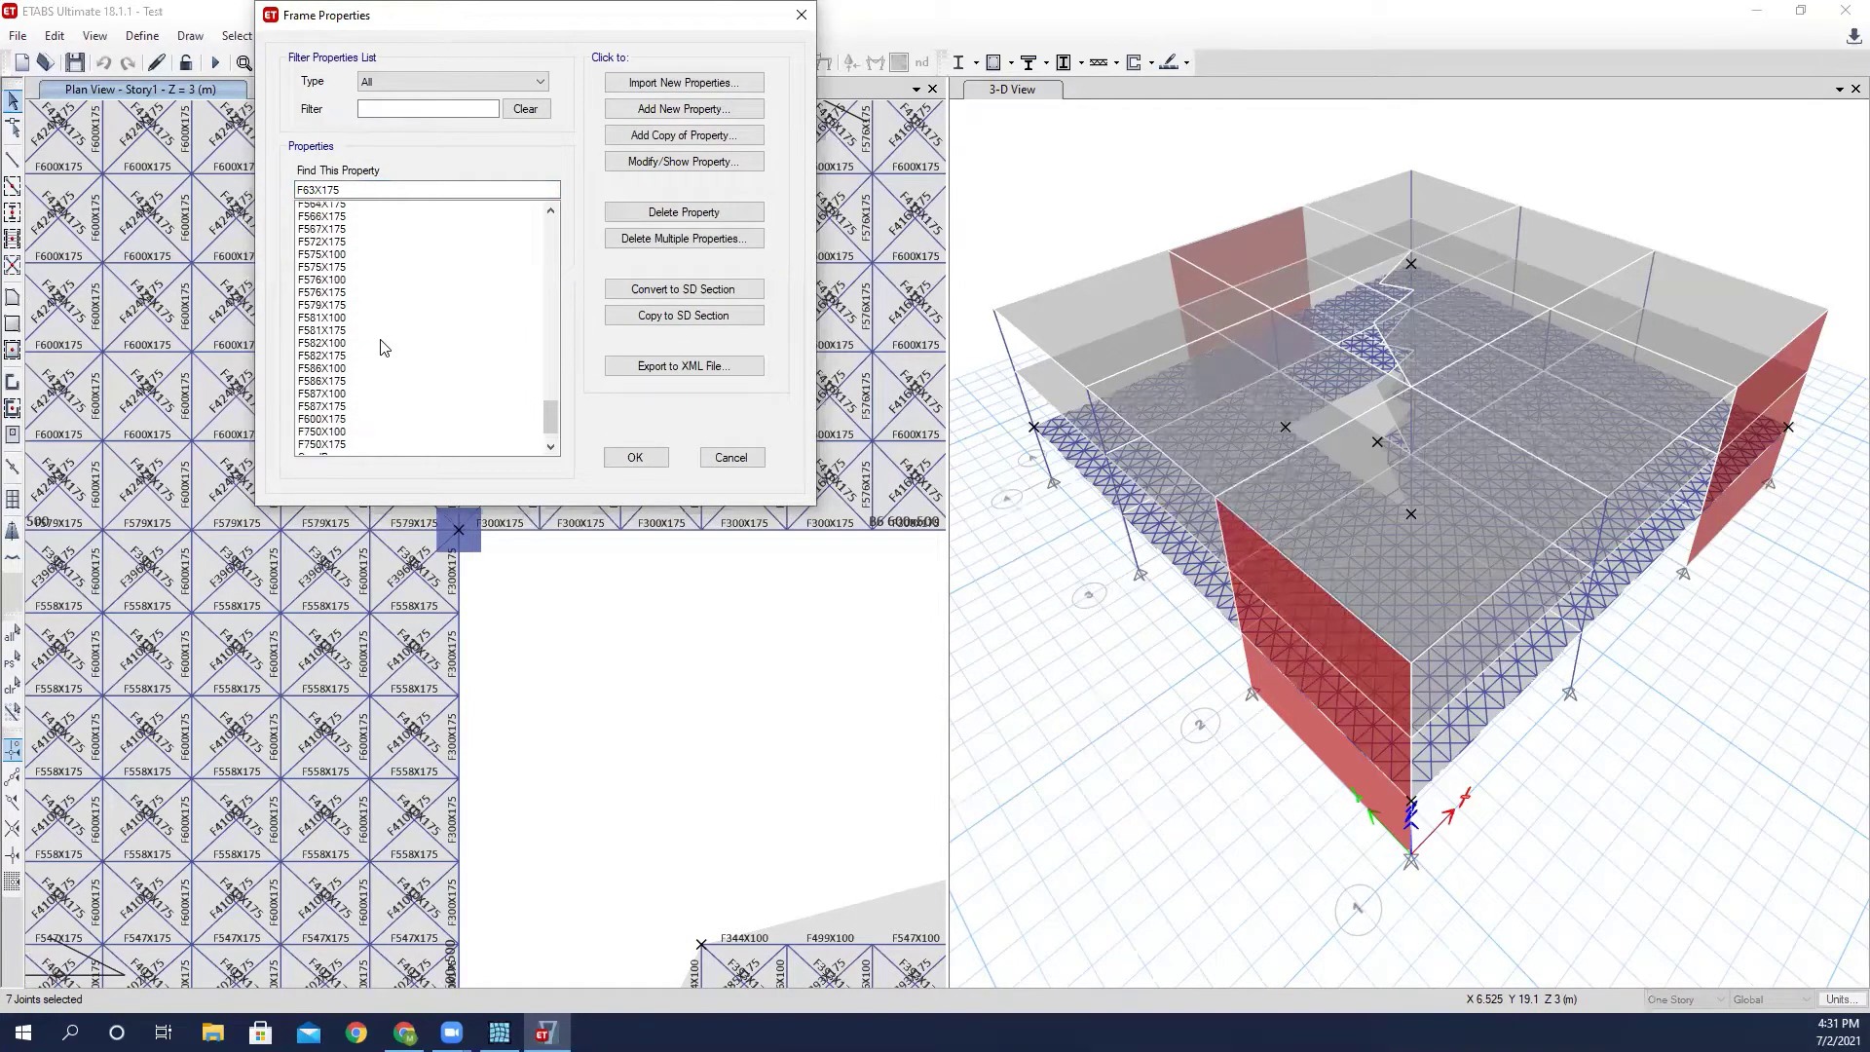
{"action": "scroll", "coordinate": [365, 310], "scroll_direction": "up", "scroll_amount": 3}
Inspect the material, depth and width of frame section F560X100, then close the section definitions without changes.
{"action": "left_click", "coordinate": [342, 272]}
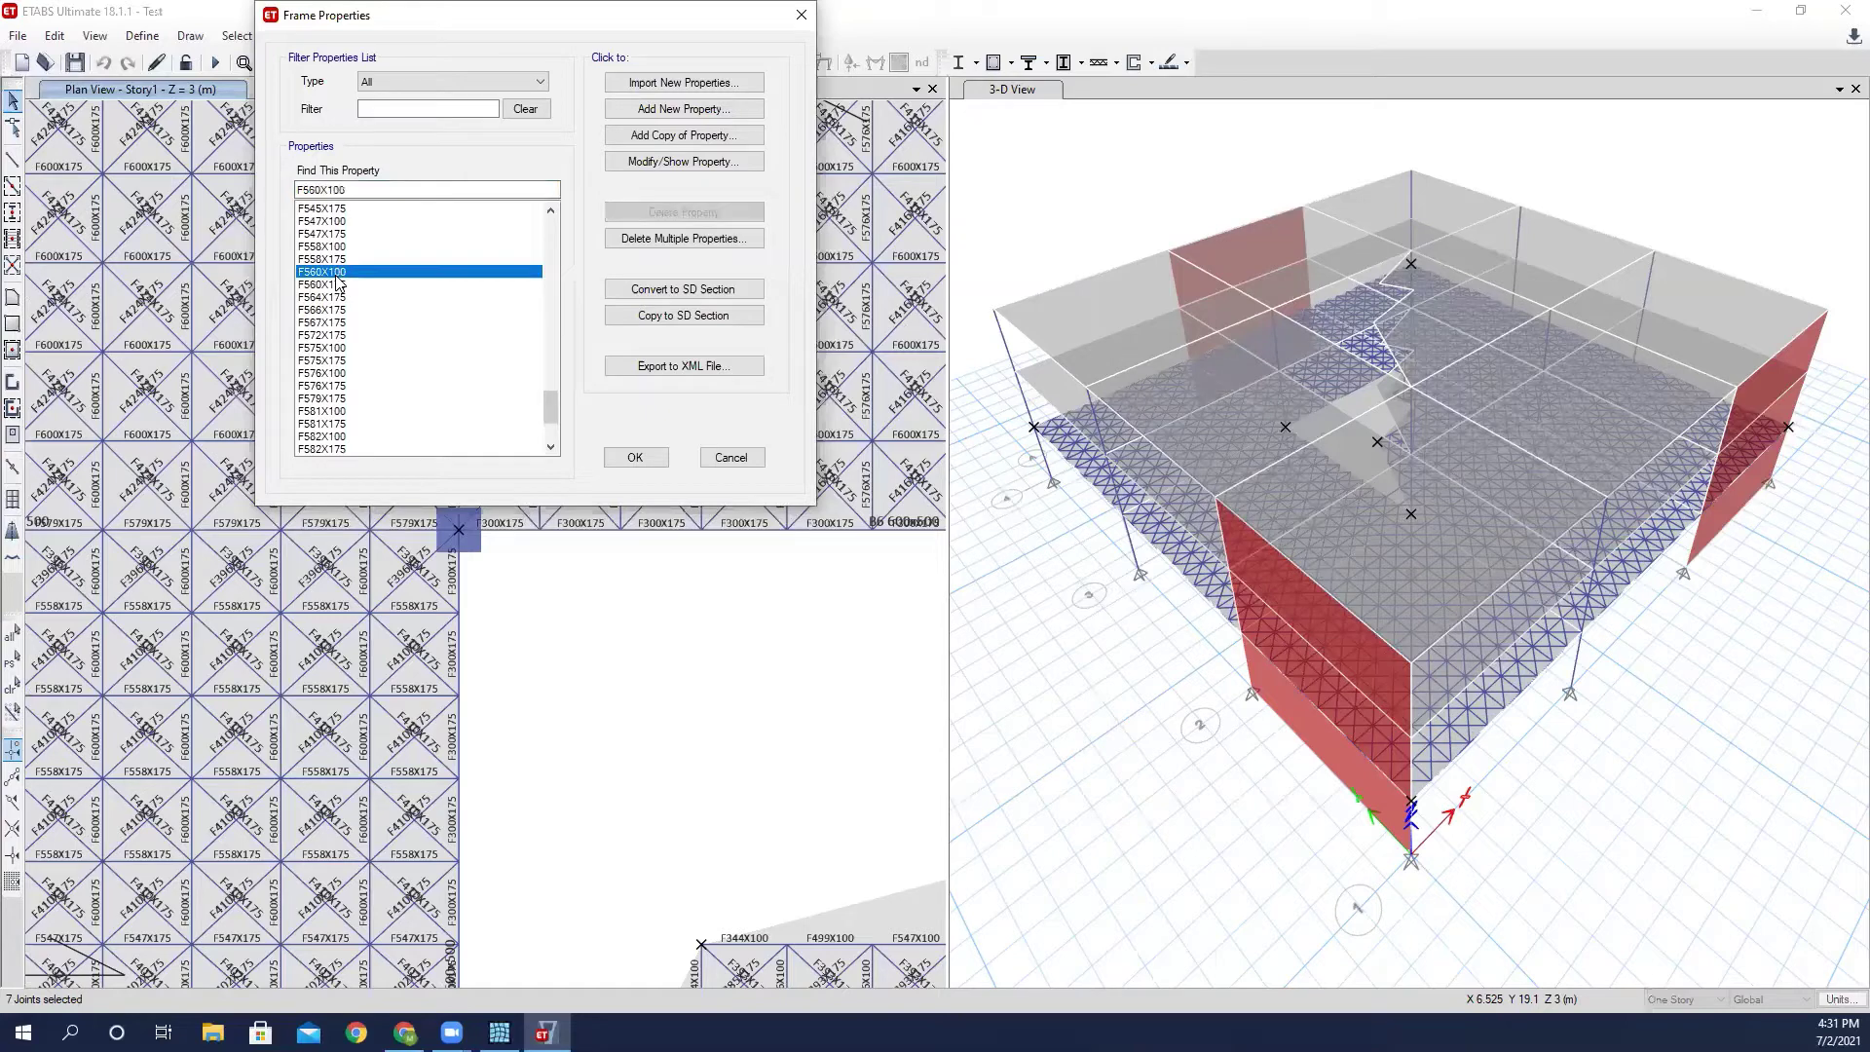
{"action": "left_click", "coordinate": [684, 162]}
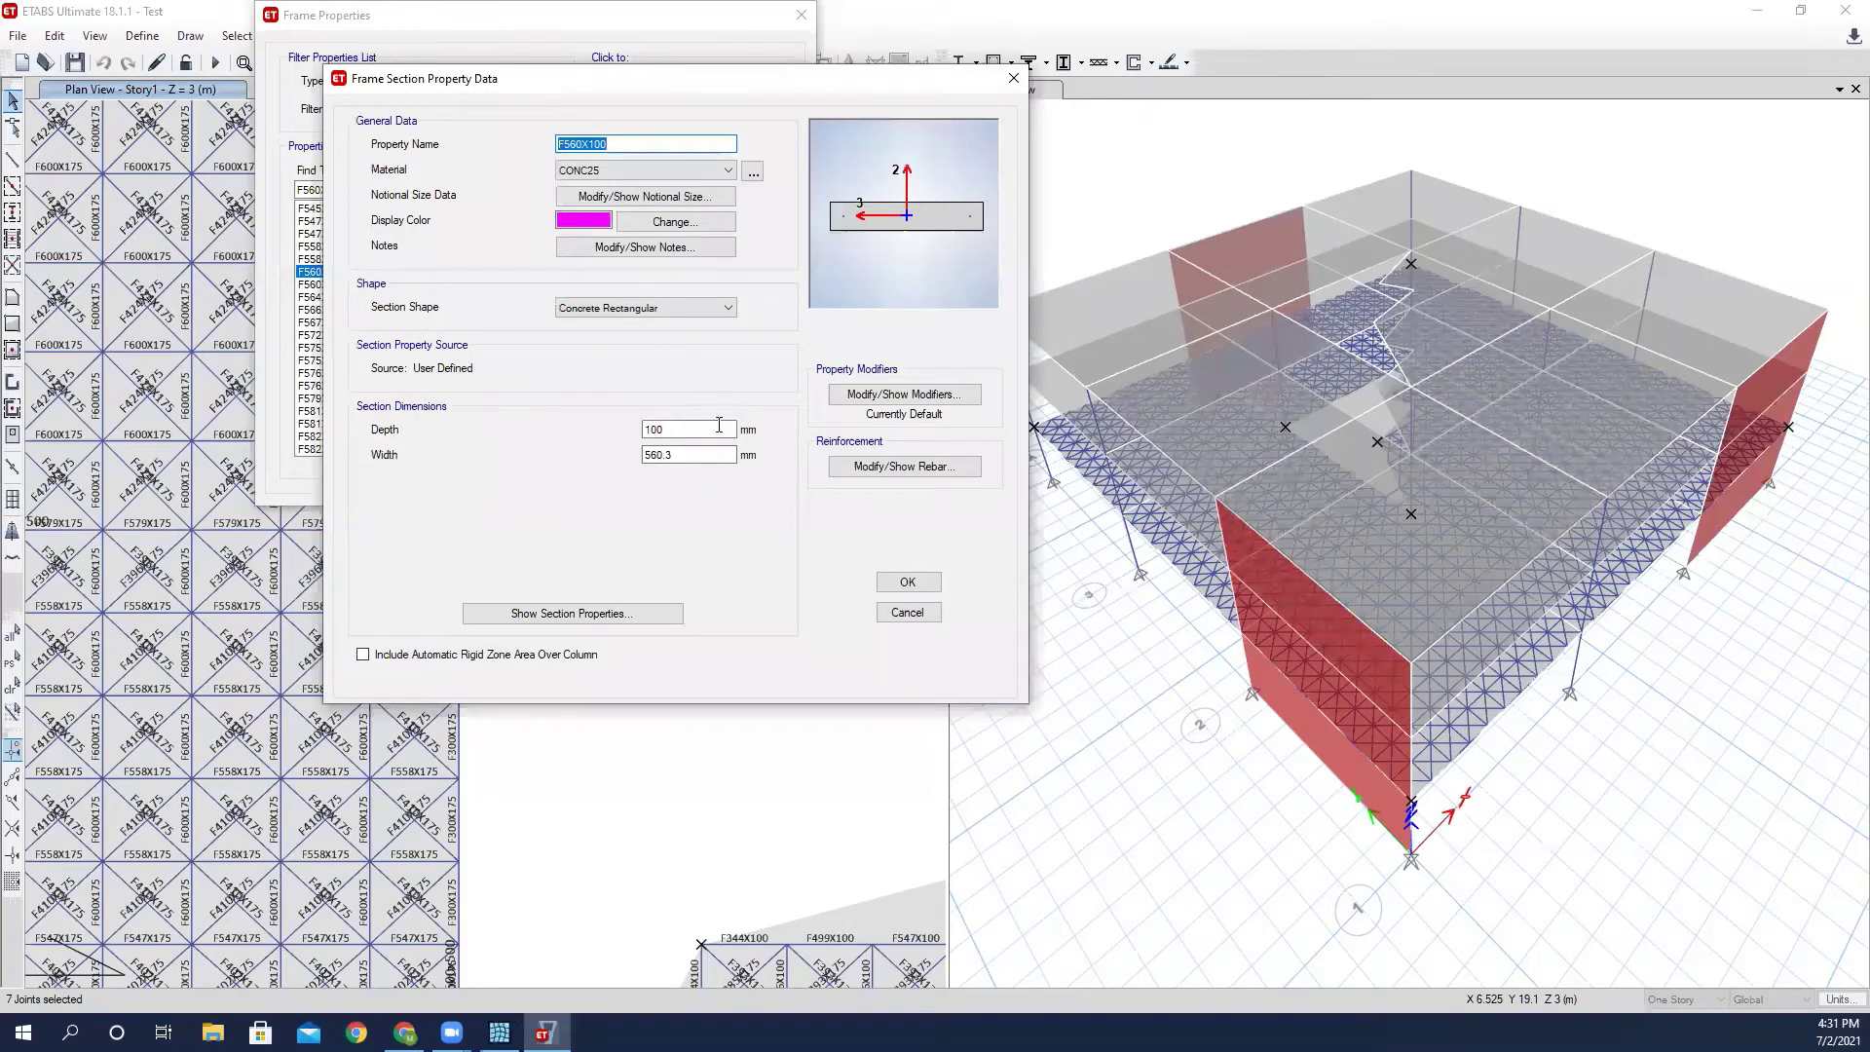
{"action": "left_click", "coordinate": [685, 430]}
{"action": "left_click", "coordinate": [911, 611]}
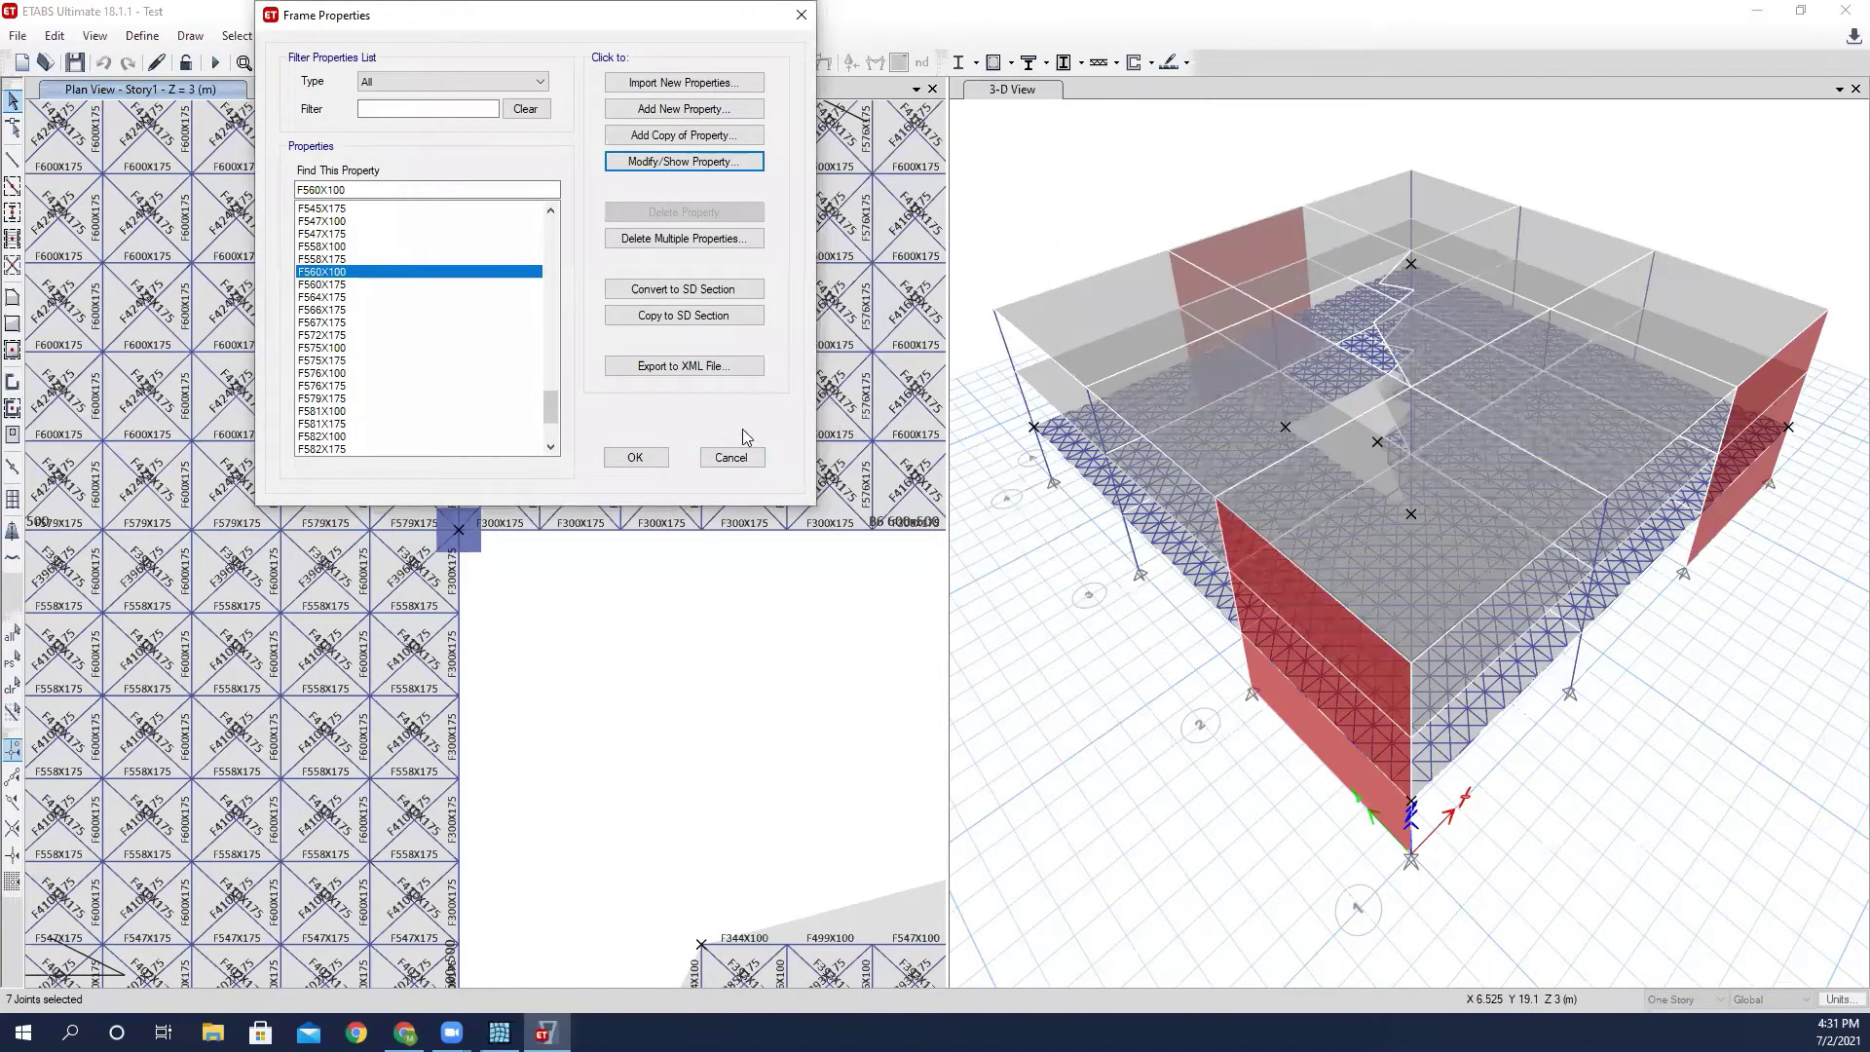
{"action": "left_click", "coordinate": [731, 458]}
Examine the frame section names along the Story1 plan's grid 4 edge against the effective widths in Auto Diaphragm.
{"action": "scroll", "coordinate": [516, 624], "scroll_direction": "down", "scroll_amount": 2}
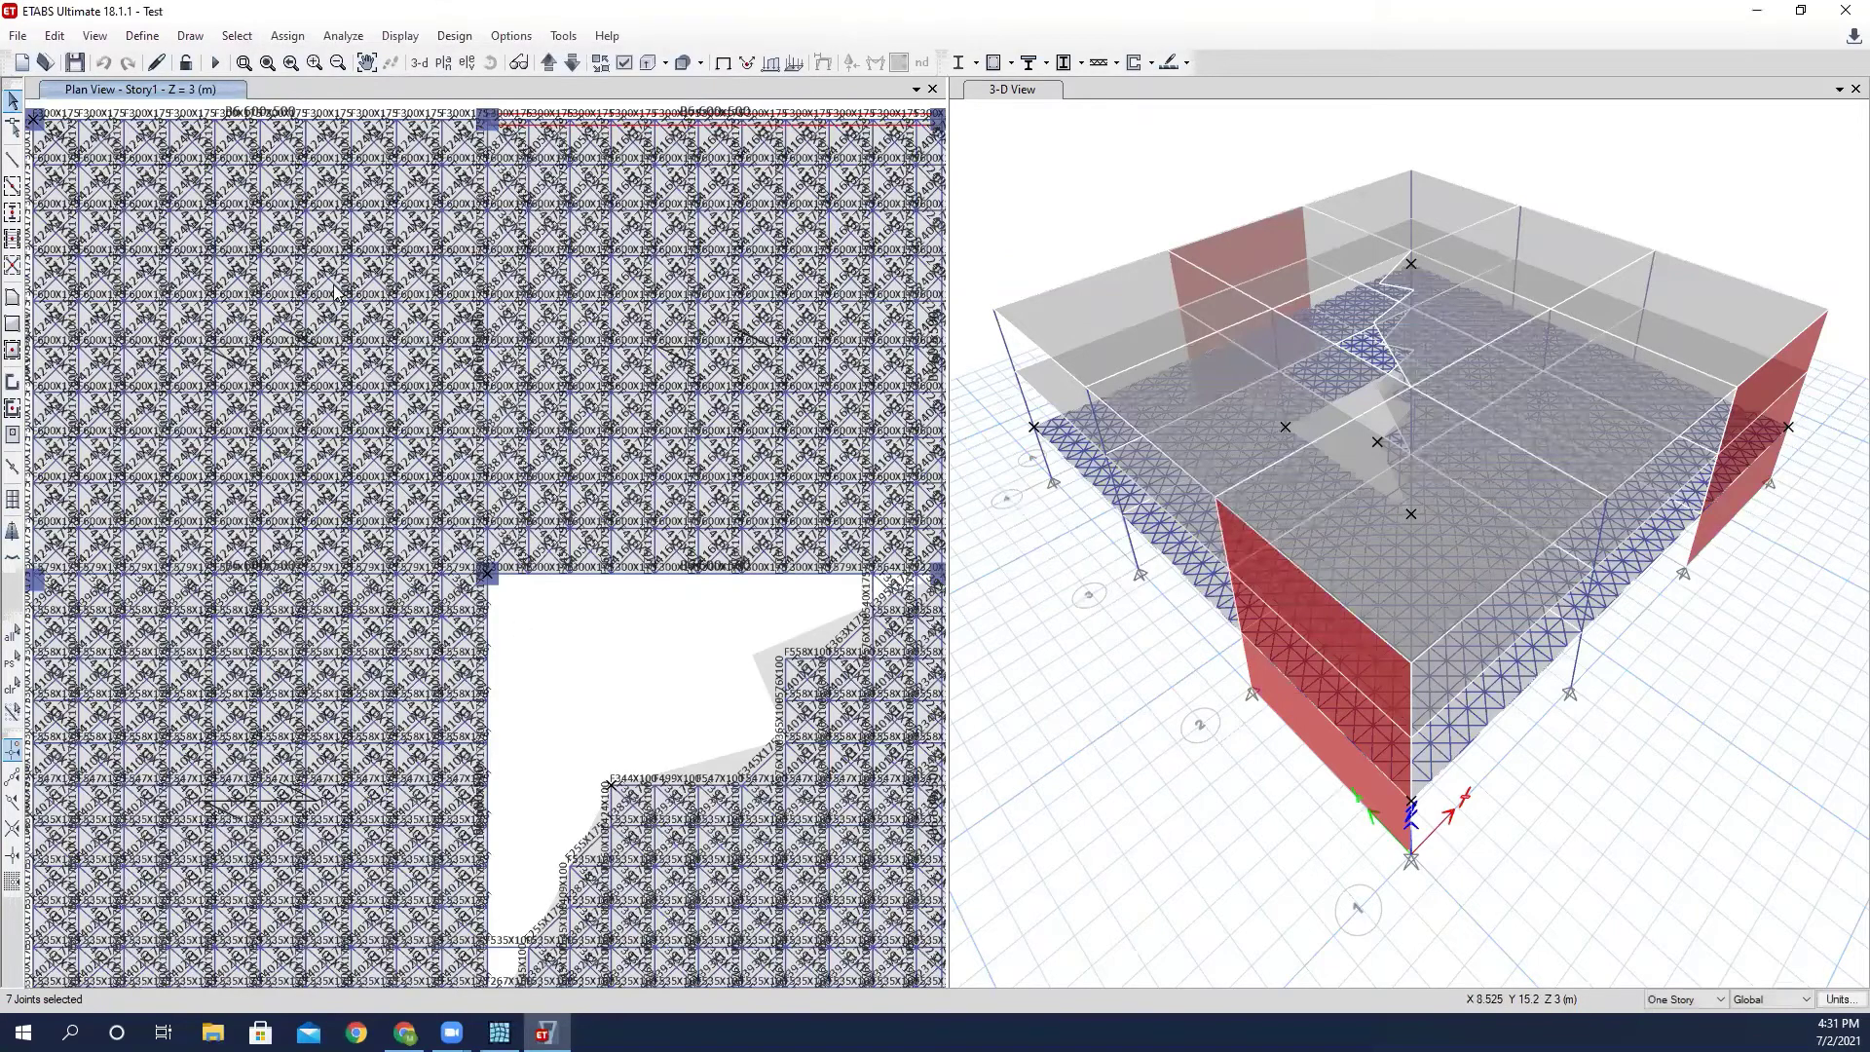
{"action": "scroll", "coordinate": [348, 413], "scroll_direction": "up", "scroll_amount": 4}
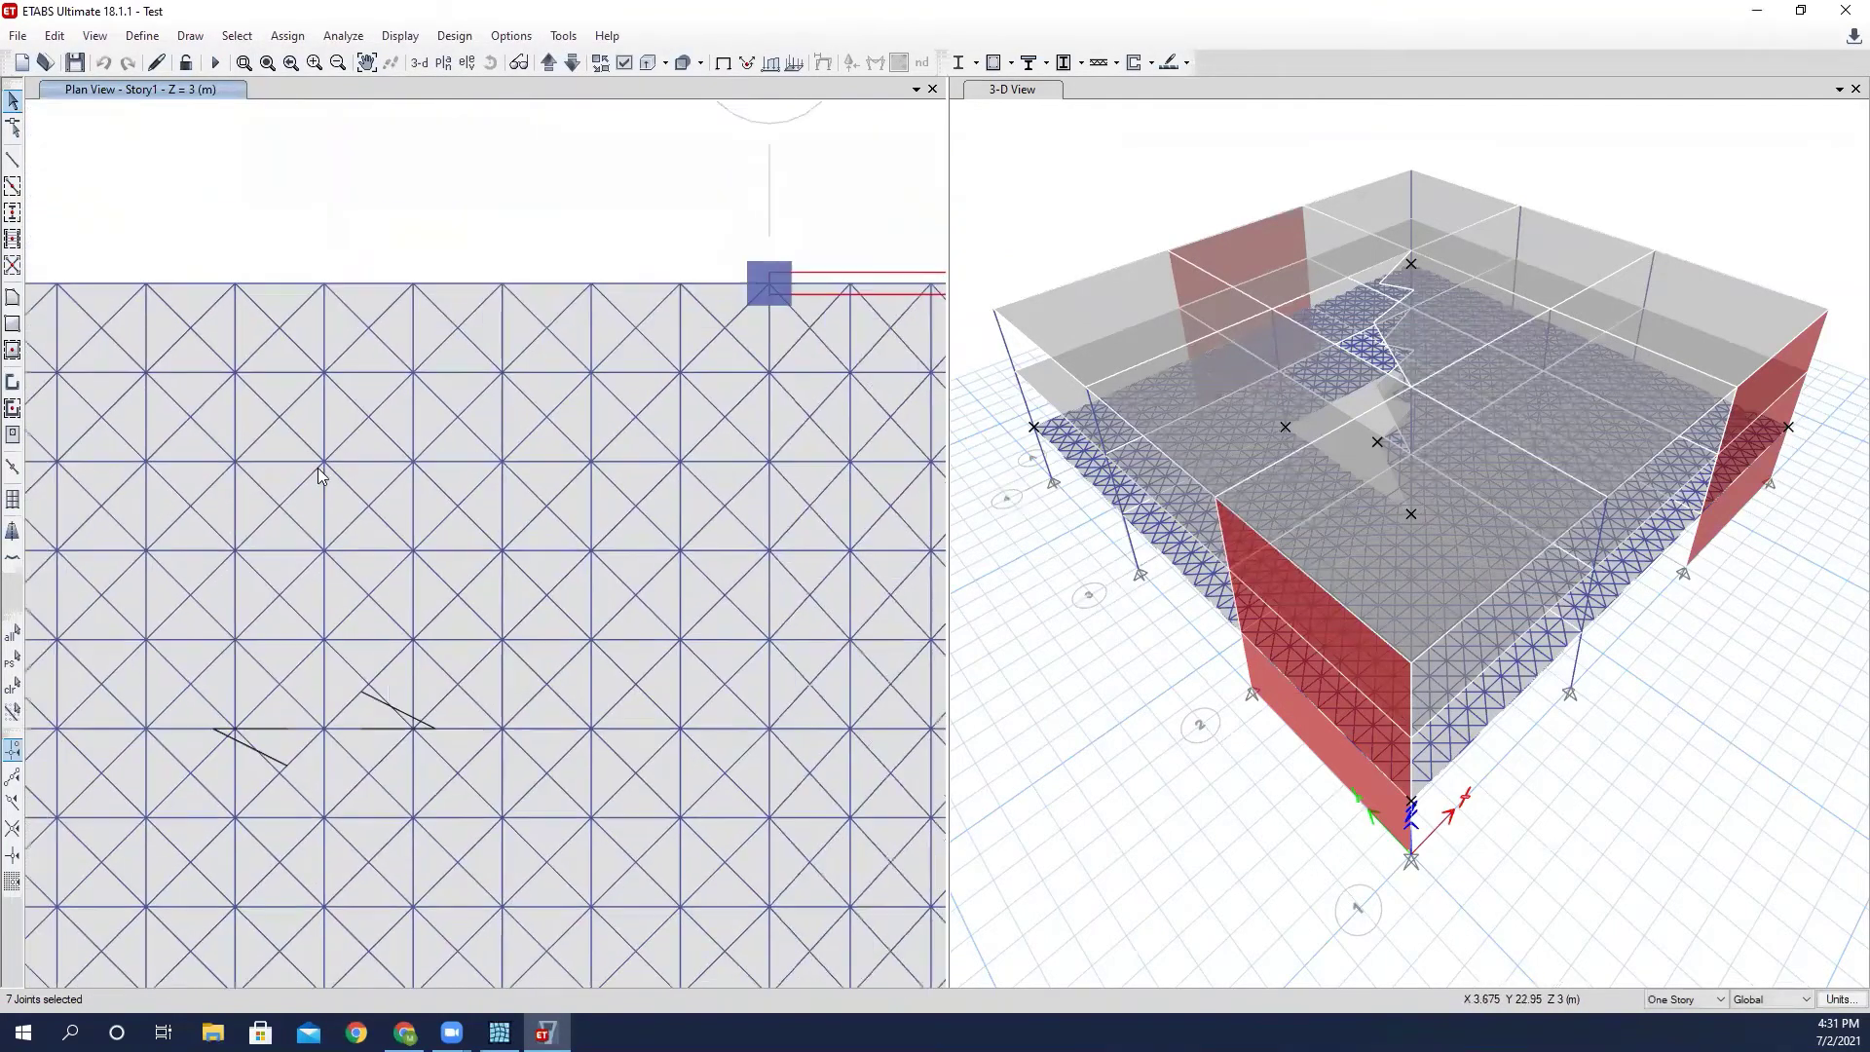
{"action": "scroll", "coordinate": [350, 407], "scroll_direction": "up", "scroll_amount": 1}
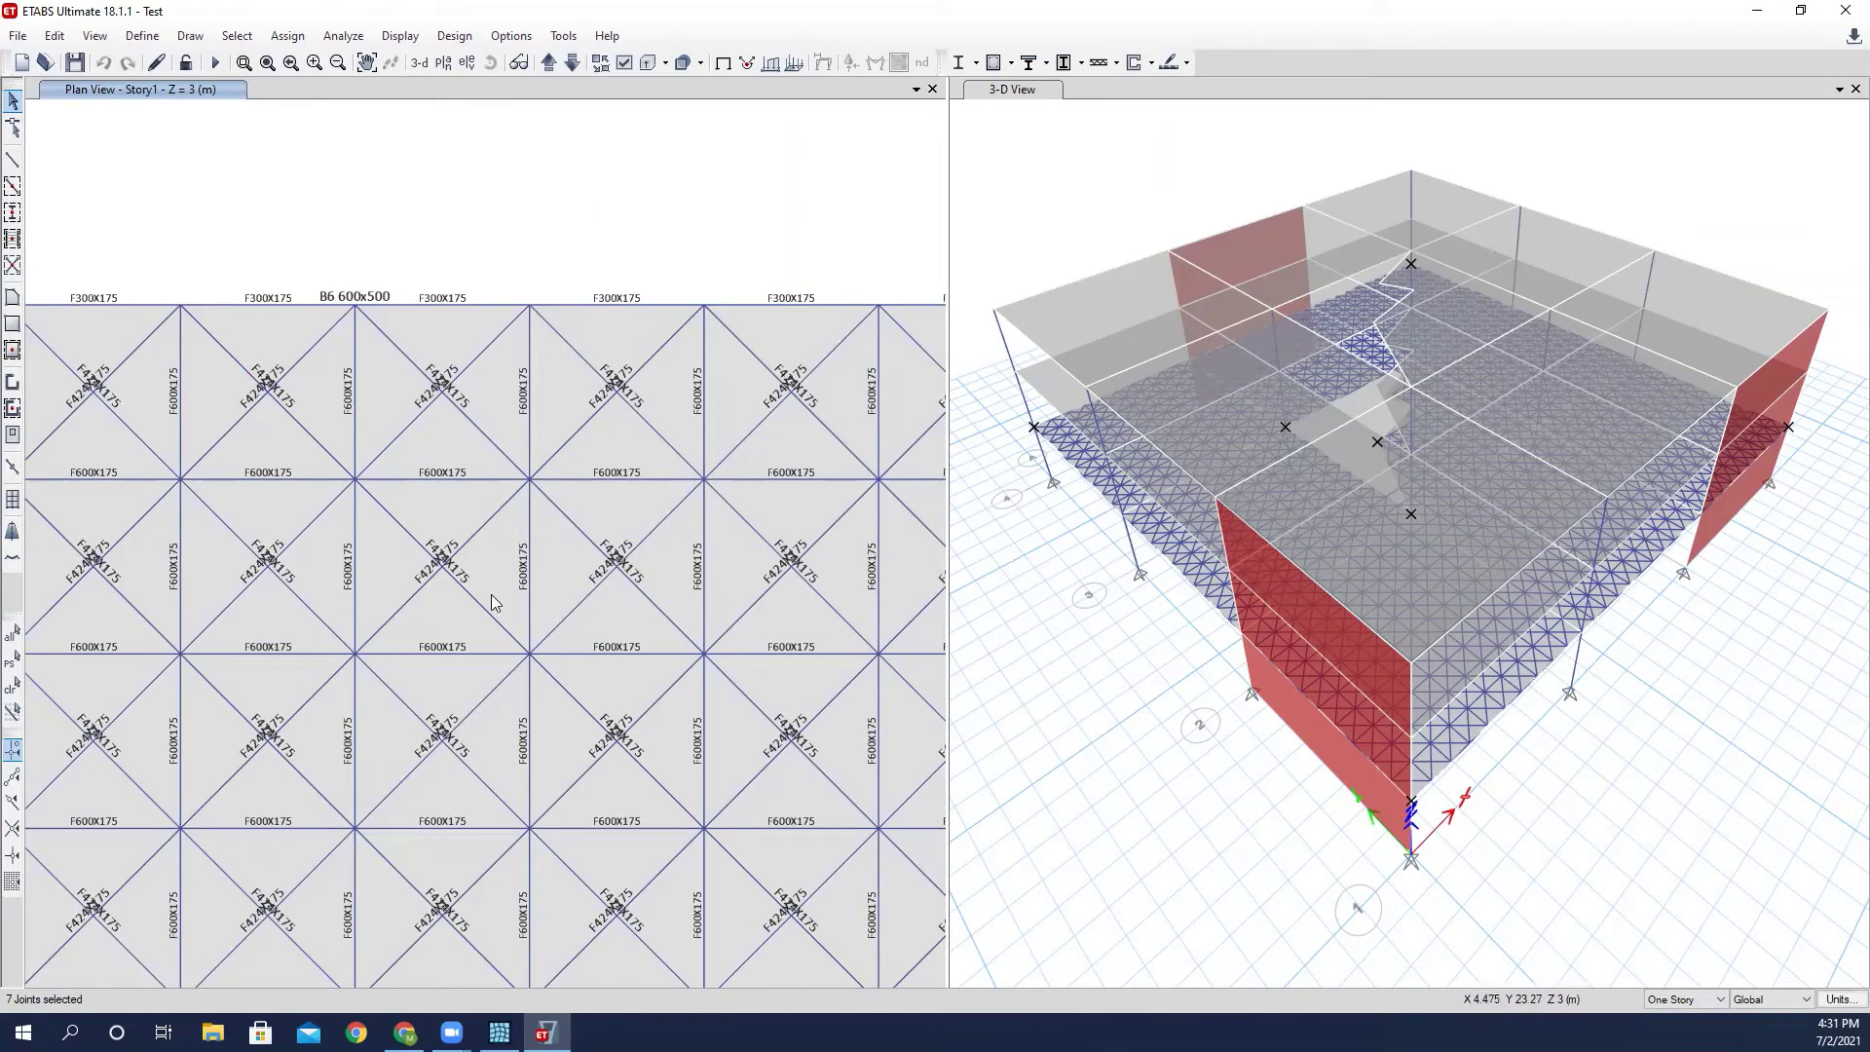
{"action": "left_click", "coordinate": [498, 1032]}
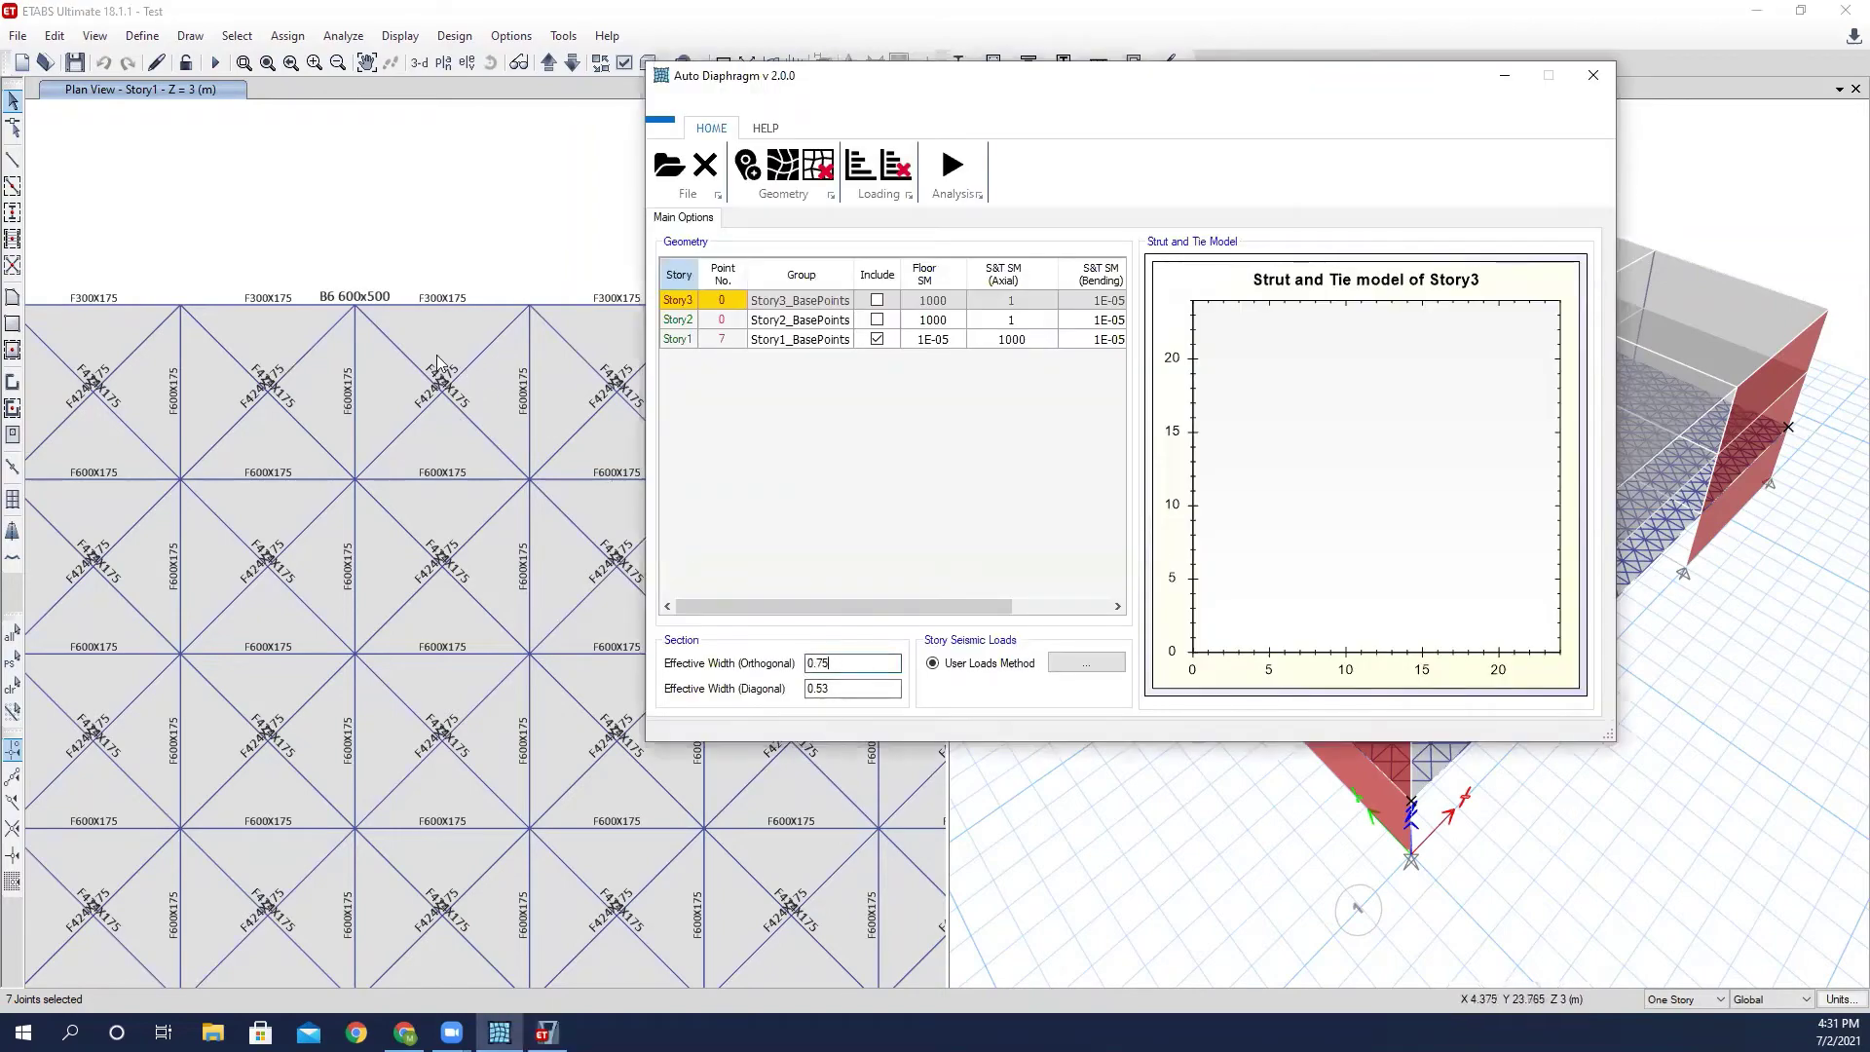
{"action": "left_click", "coordinate": [441, 240]}
{"action": "scroll", "coordinate": [429, 435], "scroll_direction": "down", "scroll_amount": 3}
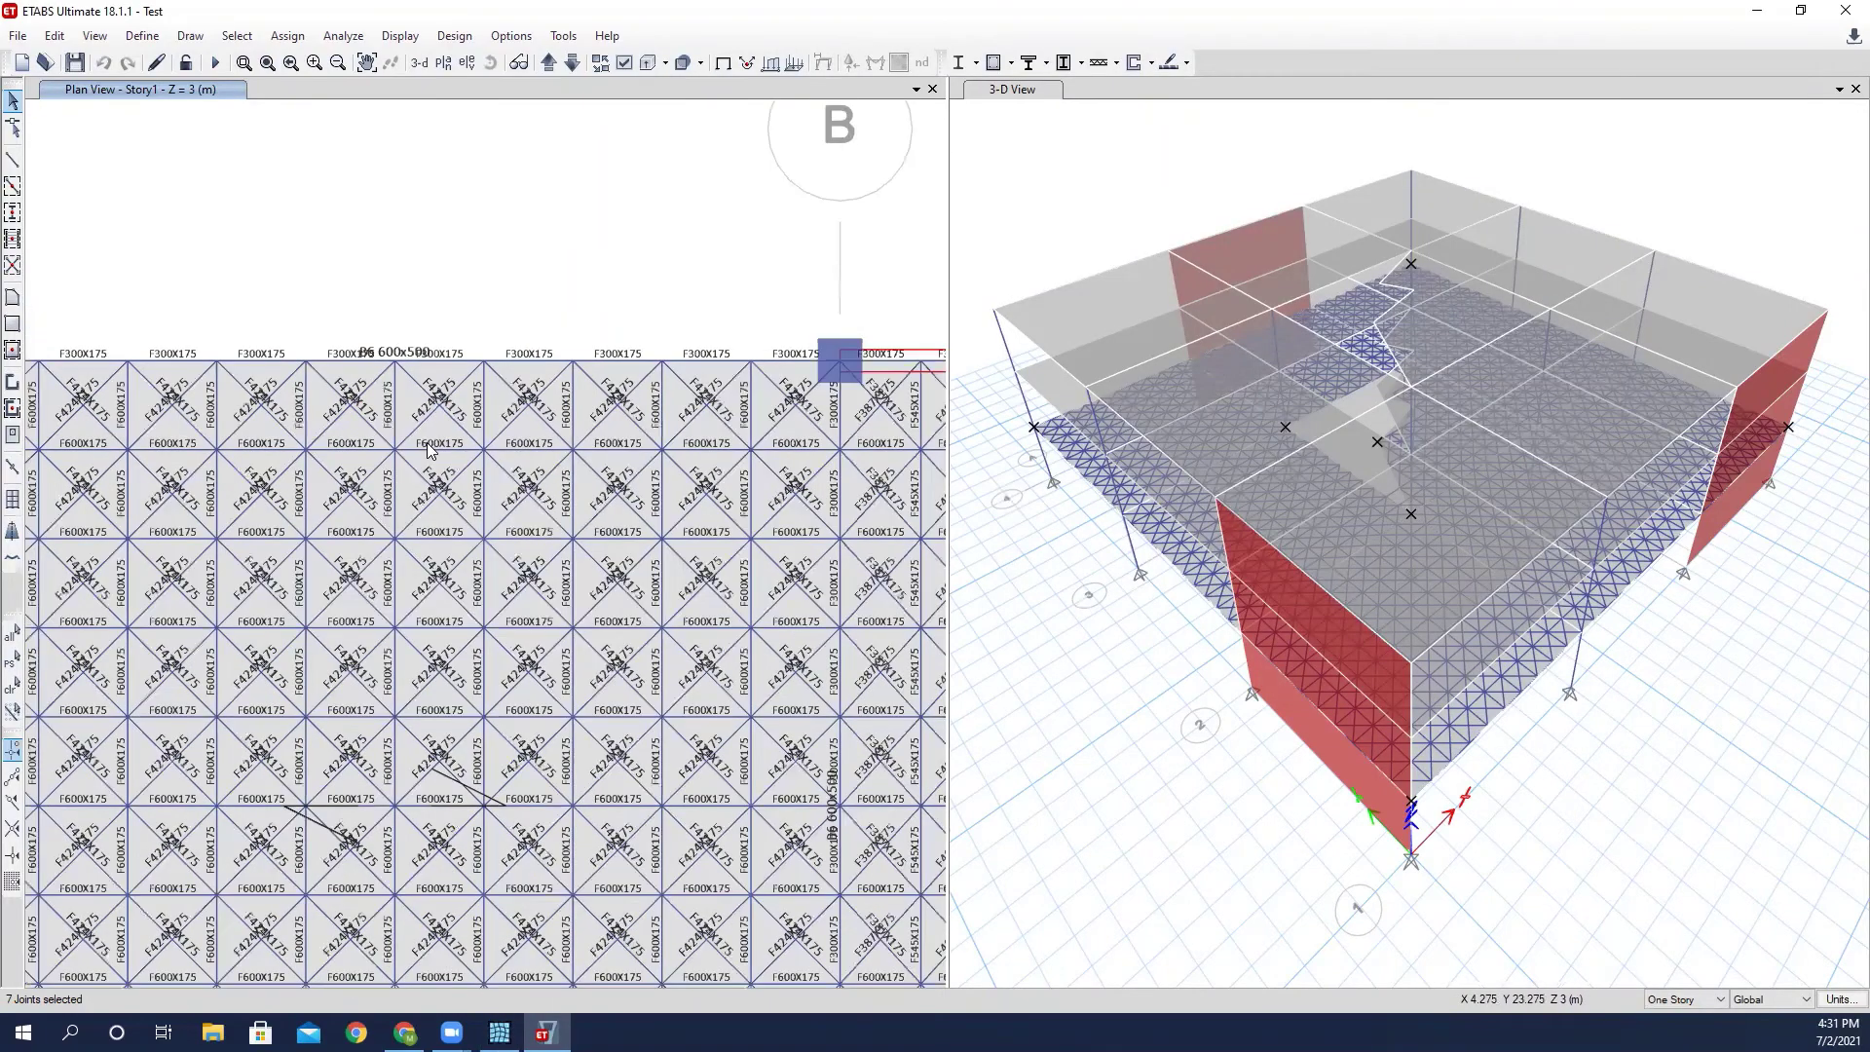
{"action": "scroll", "coordinate": [526, 329], "scroll_direction": "up", "scroll_amount": 3}
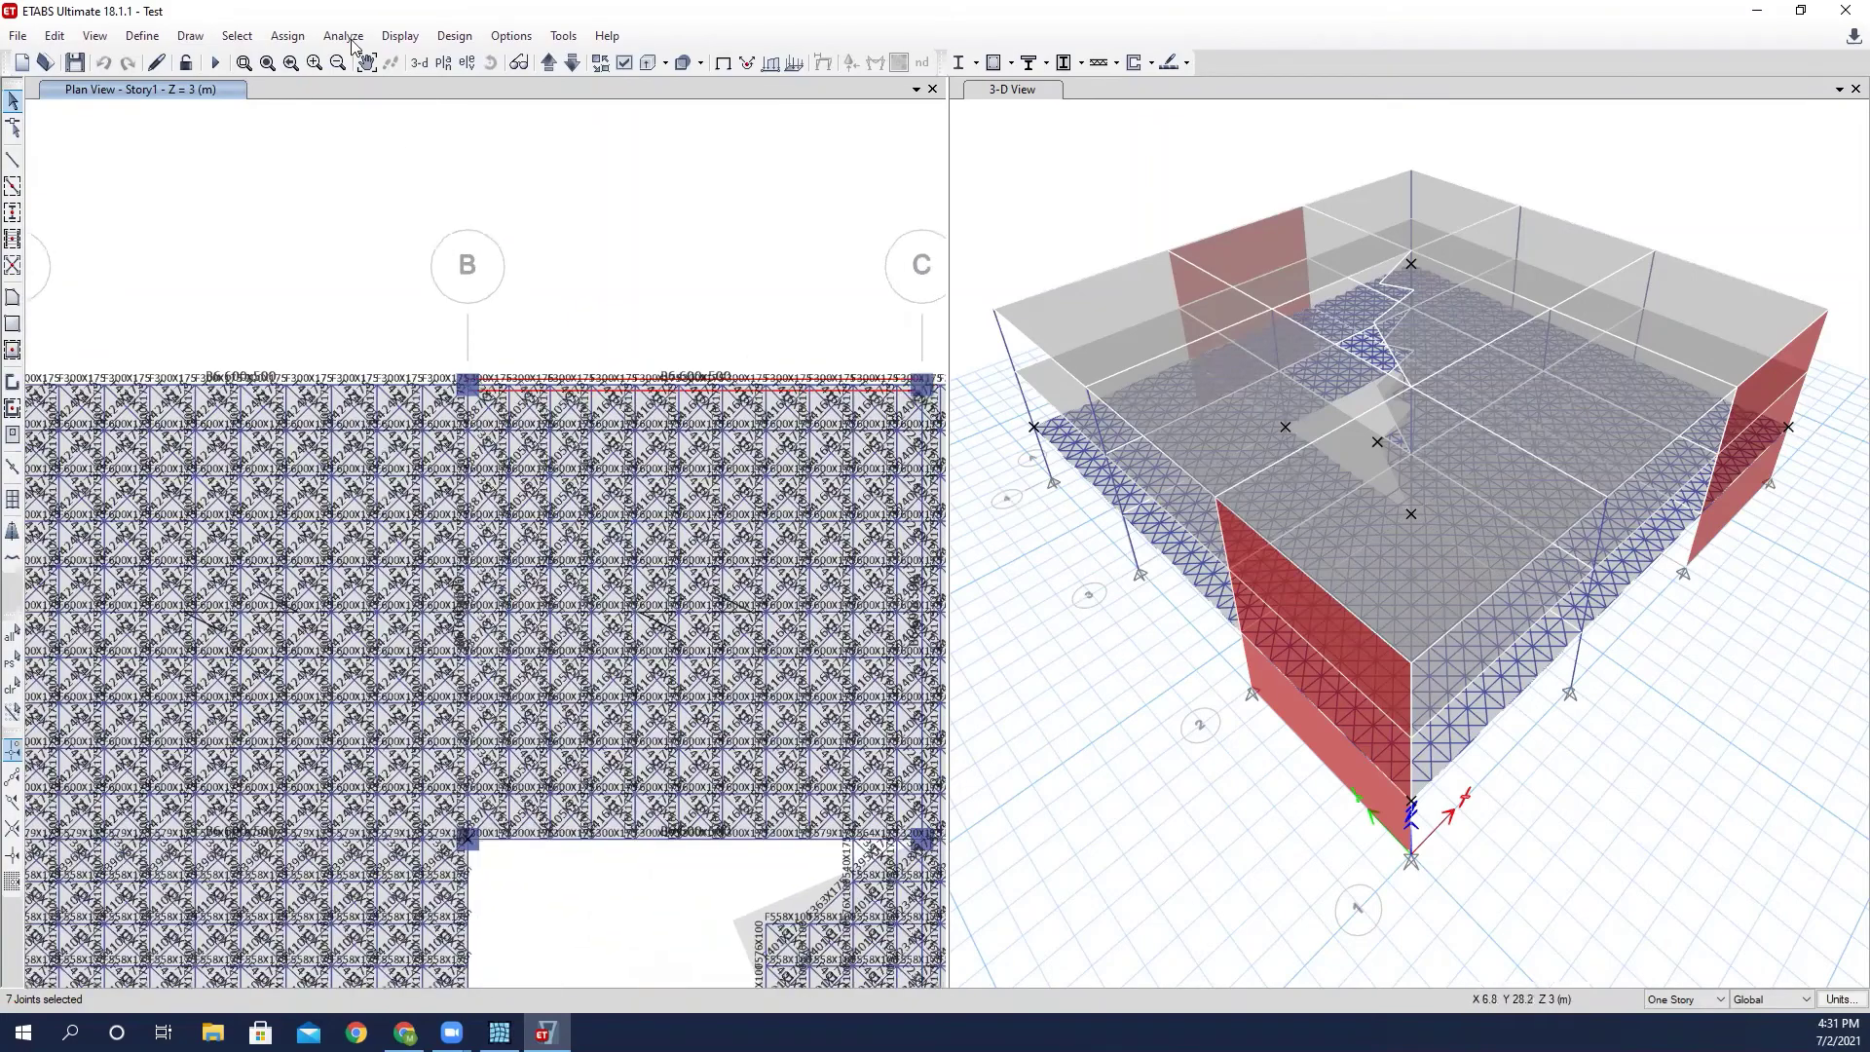
Restore the full Story1 plan view and turn off the frame section names.
{"action": "left_click", "coordinate": [268, 65]}
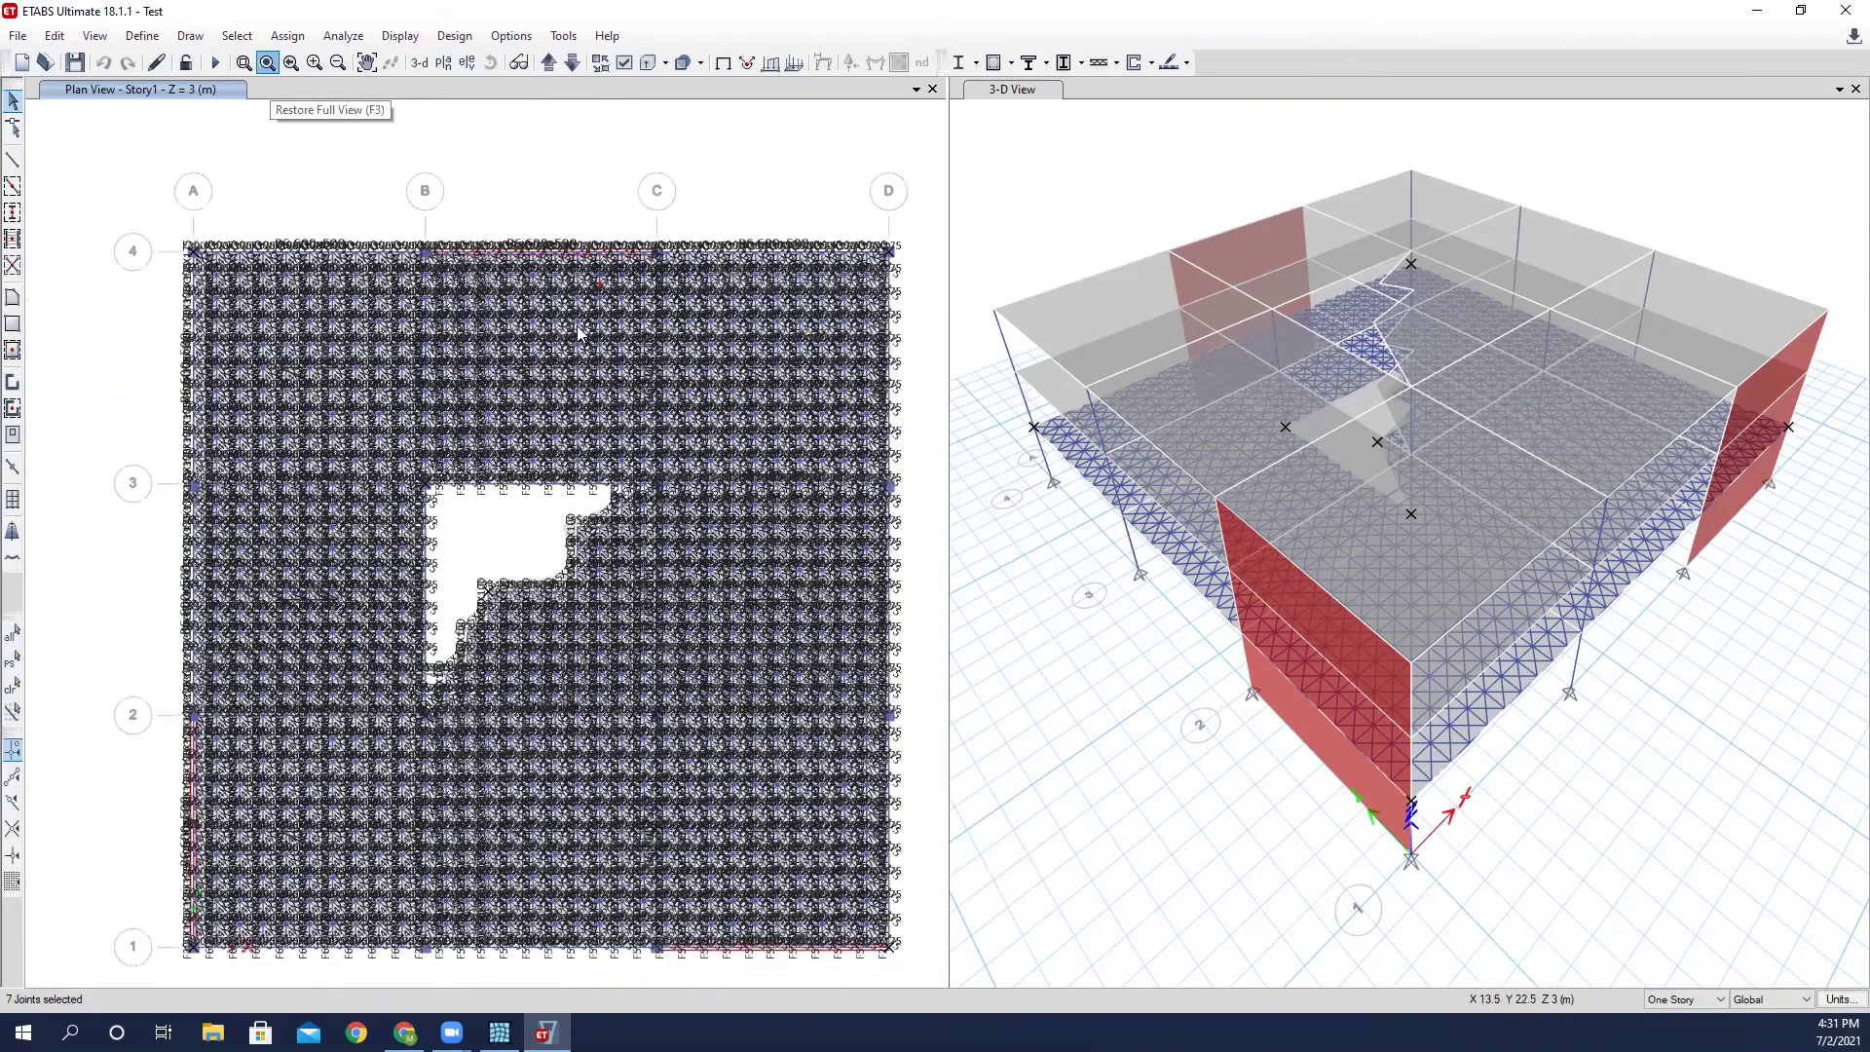
{"action": "left_click", "coordinate": [624, 62]}
{"action": "left_click", "coordinate": [1008, 91]}
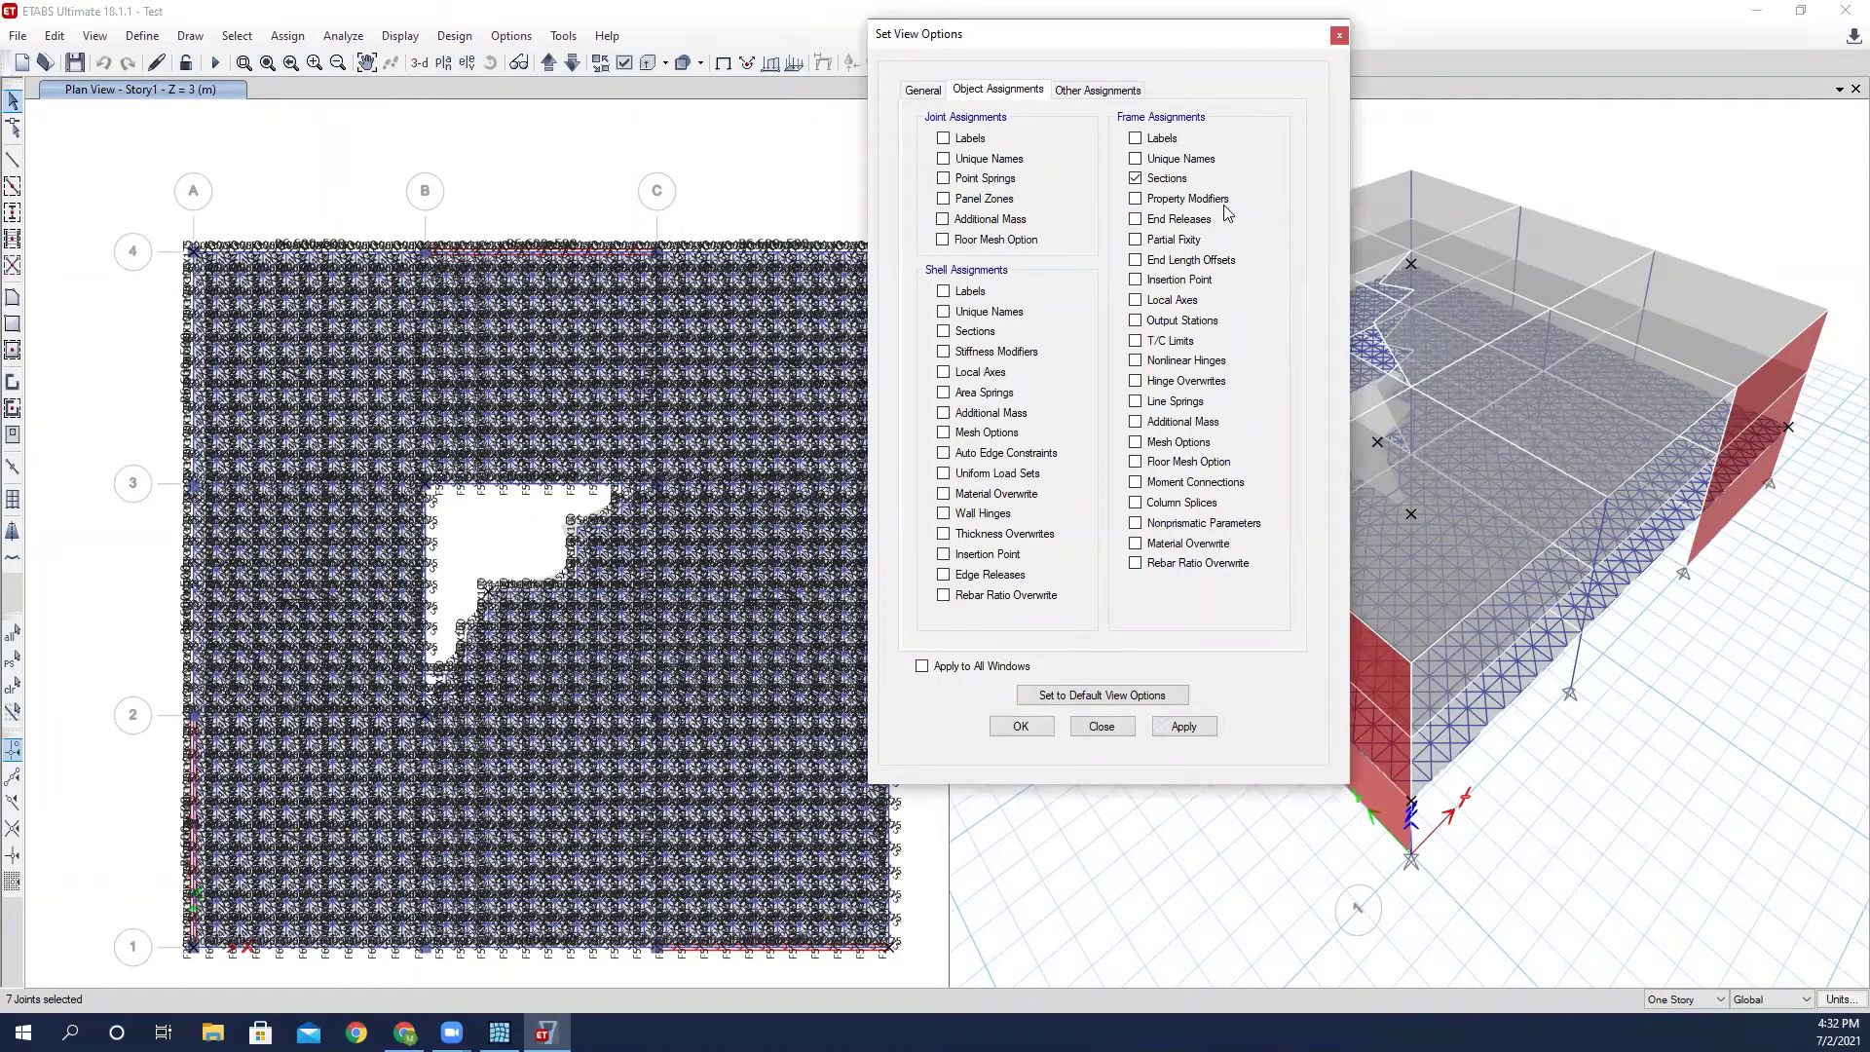
{"action": "left_click", "coordinate": [1135, 179]}
{"action": "left_click", "coordinate": [1183, 728]}
{"action": "left_click", "coordinate": [1105, 730]}
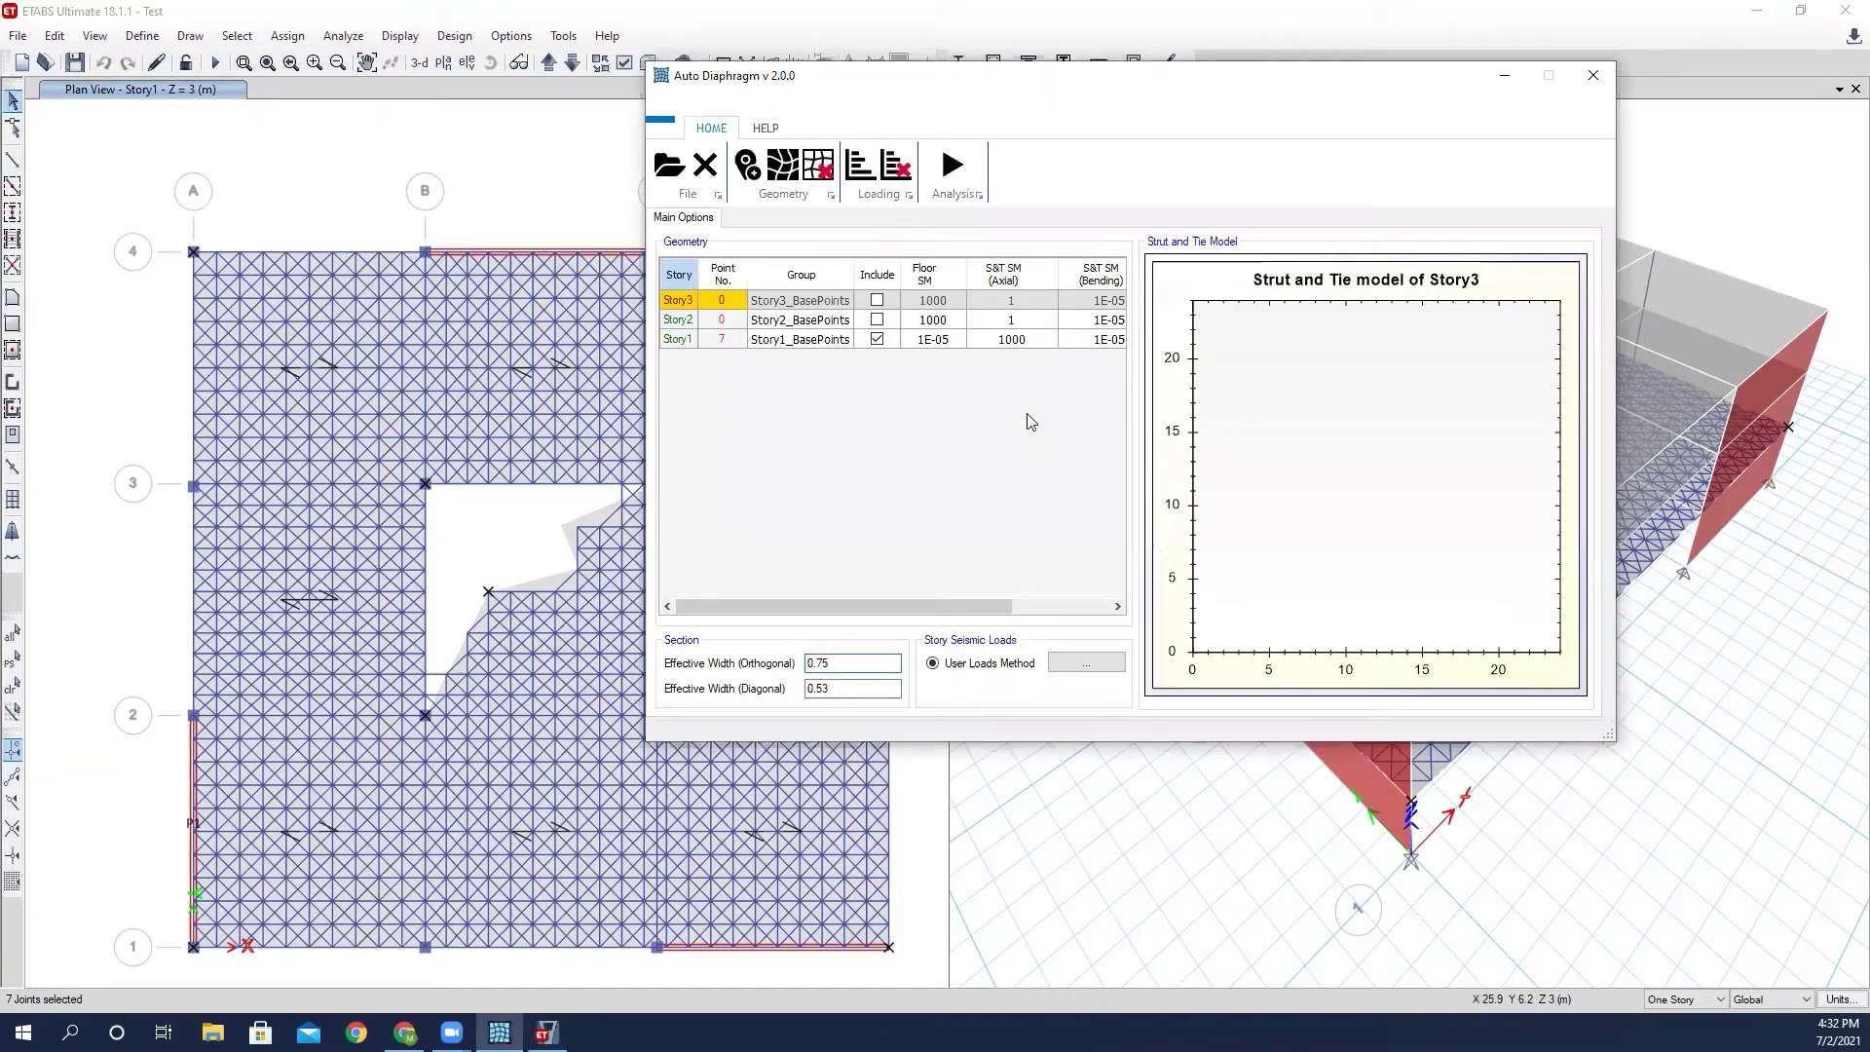
Display Story1's strut-and-tie model in Auto Diaphragm, then examine the mesh around the slab opening in the ETABS plan.
{"action": "left_click", "coordinate": [752, 348]}
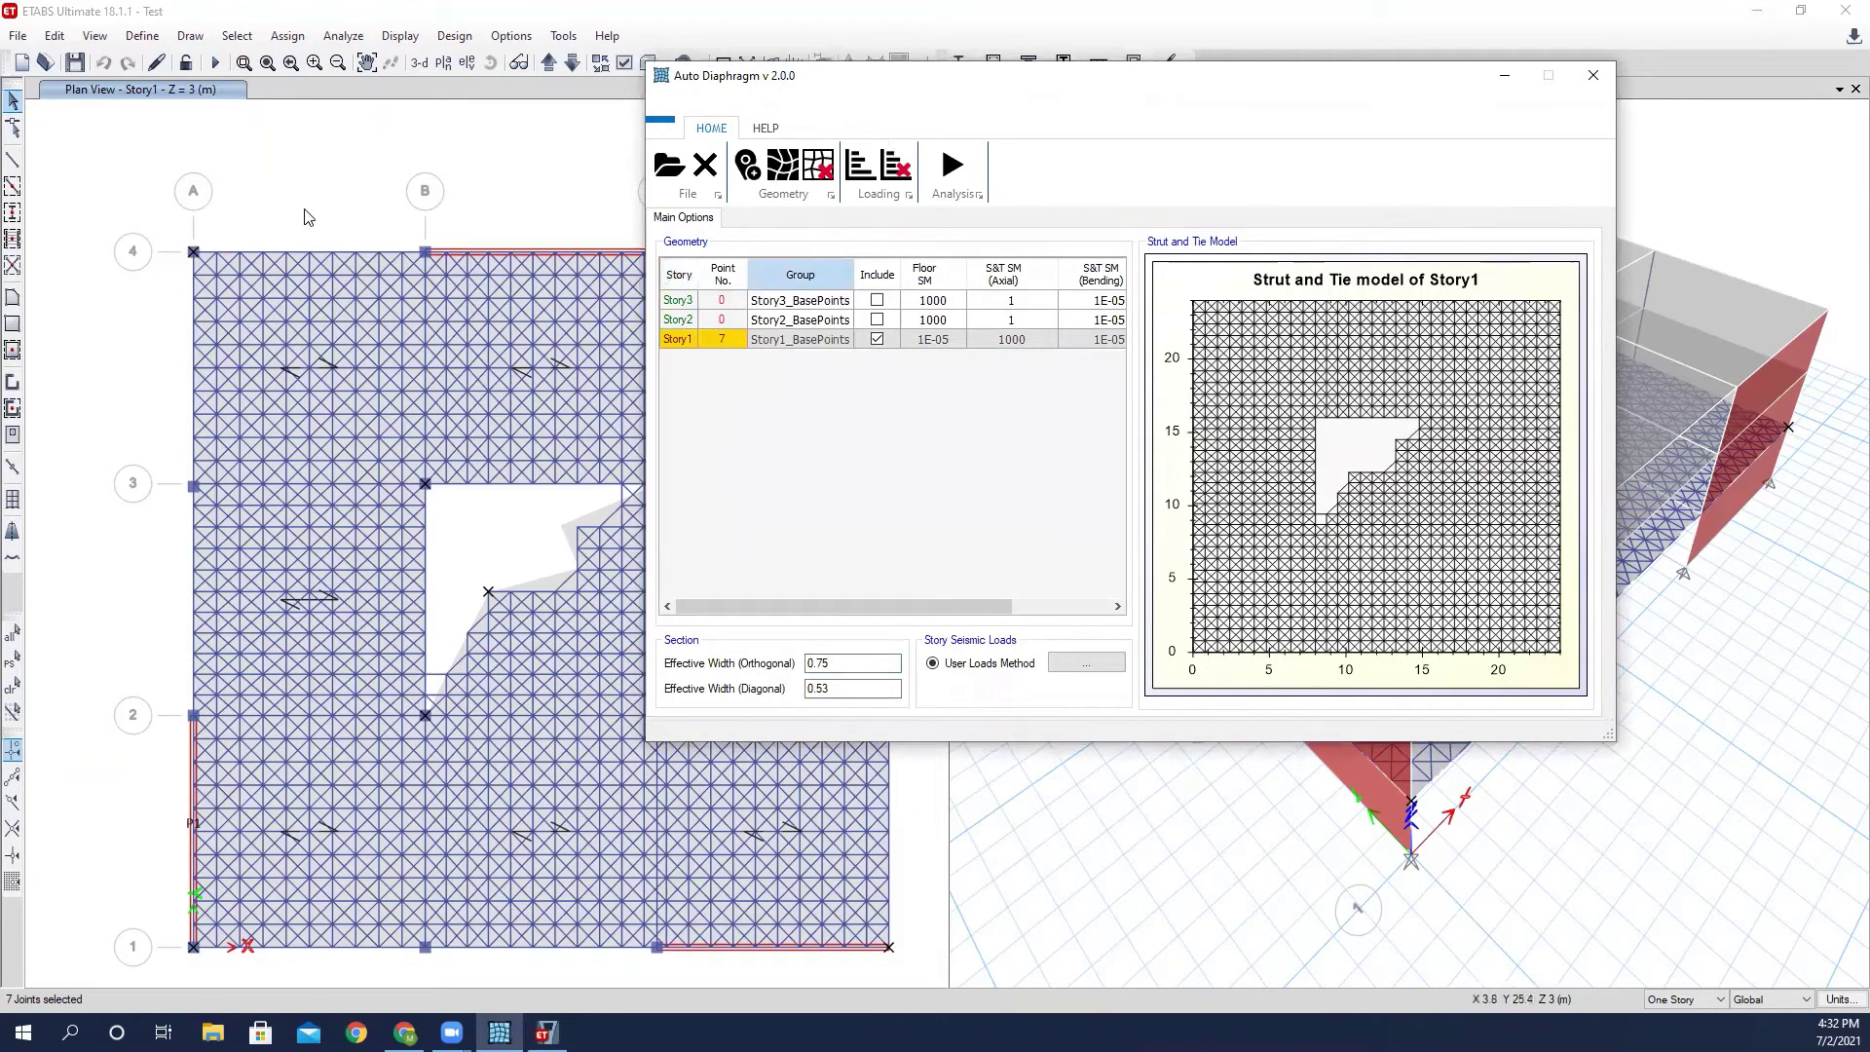
{"action": "middle_click_drag", "start_coordinate": [461, 556], "coordinate": [417, 506]}
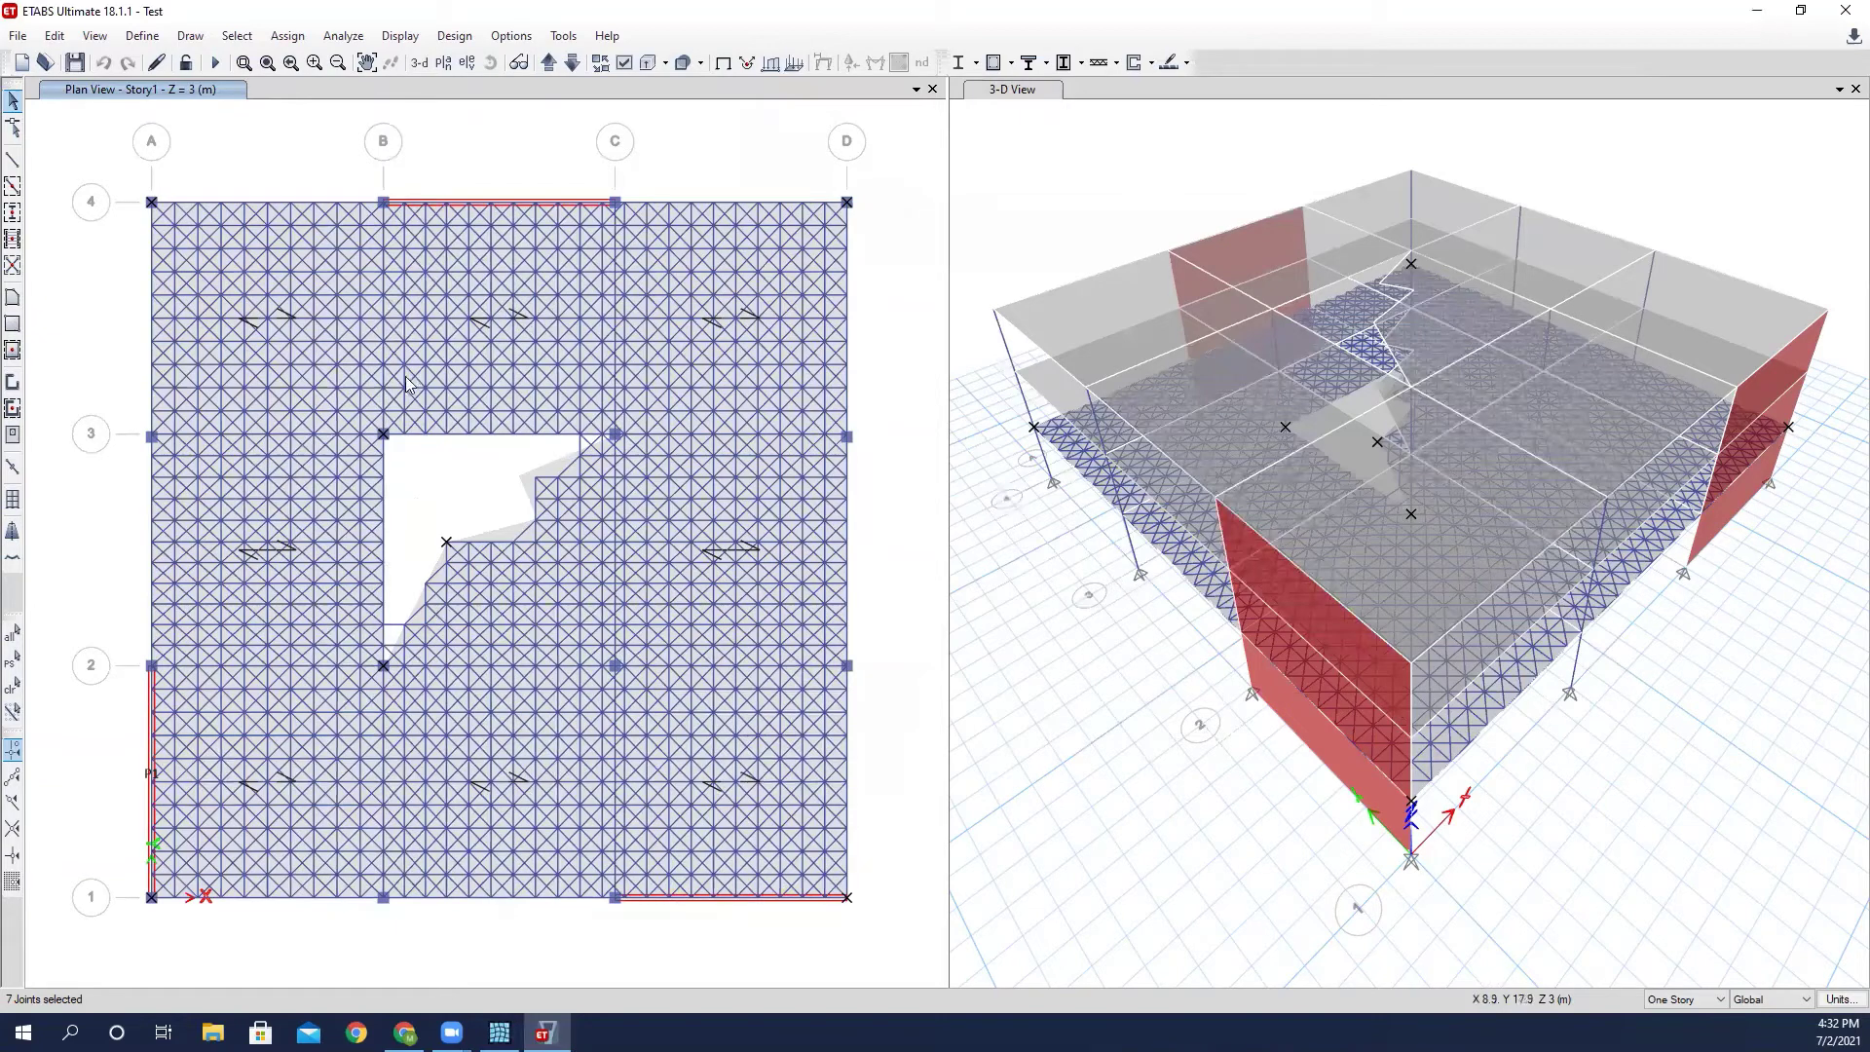
{"action": "scroll", "coordinate": [407, 385], "scroll_direction": "up", "scroll_amount": 2}
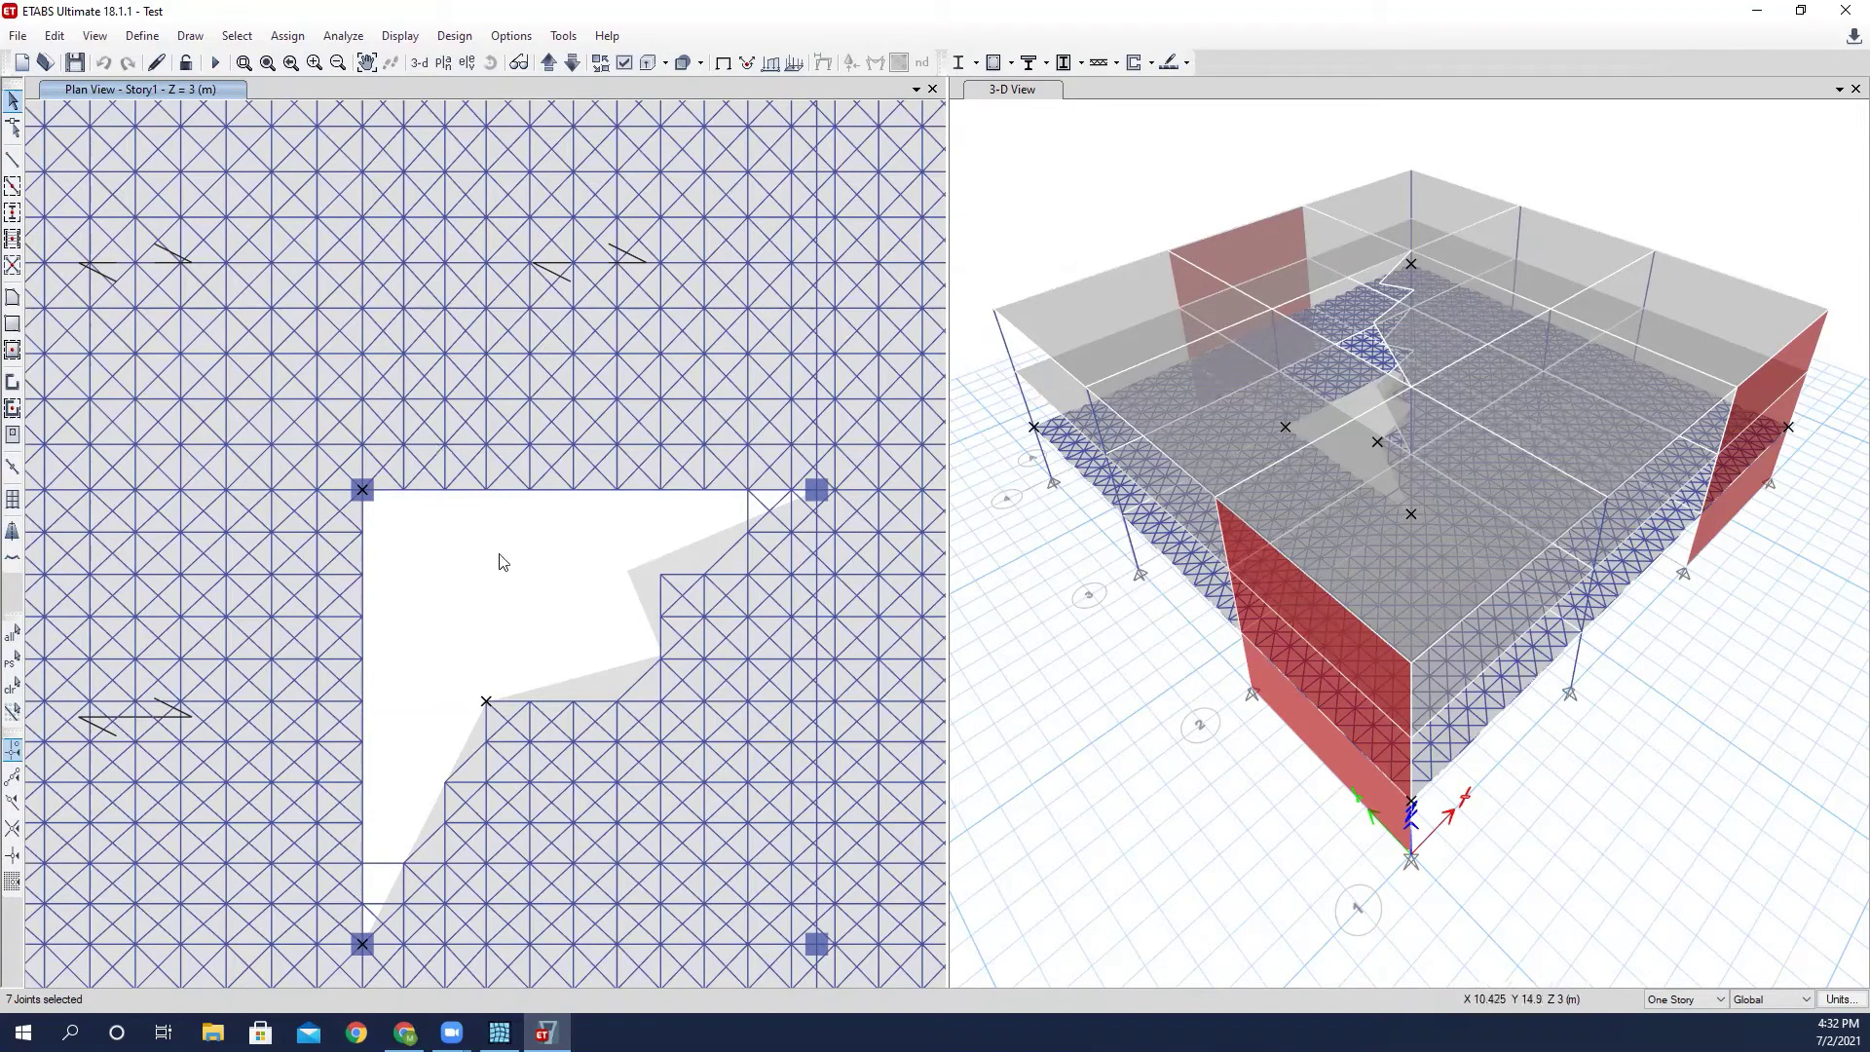
{"action": "scroll", "coordinate": [506, 555], "scroll_direction": "up", "scroll_amount": 3}
{"action": "middle_click_drag", "start_coordinate": [509, 555], "coordinate": [597, 535]}
{"action": "scroll", "coordinate": [638, 500], "scroll_direction": "down", "scroll_amount": 3}
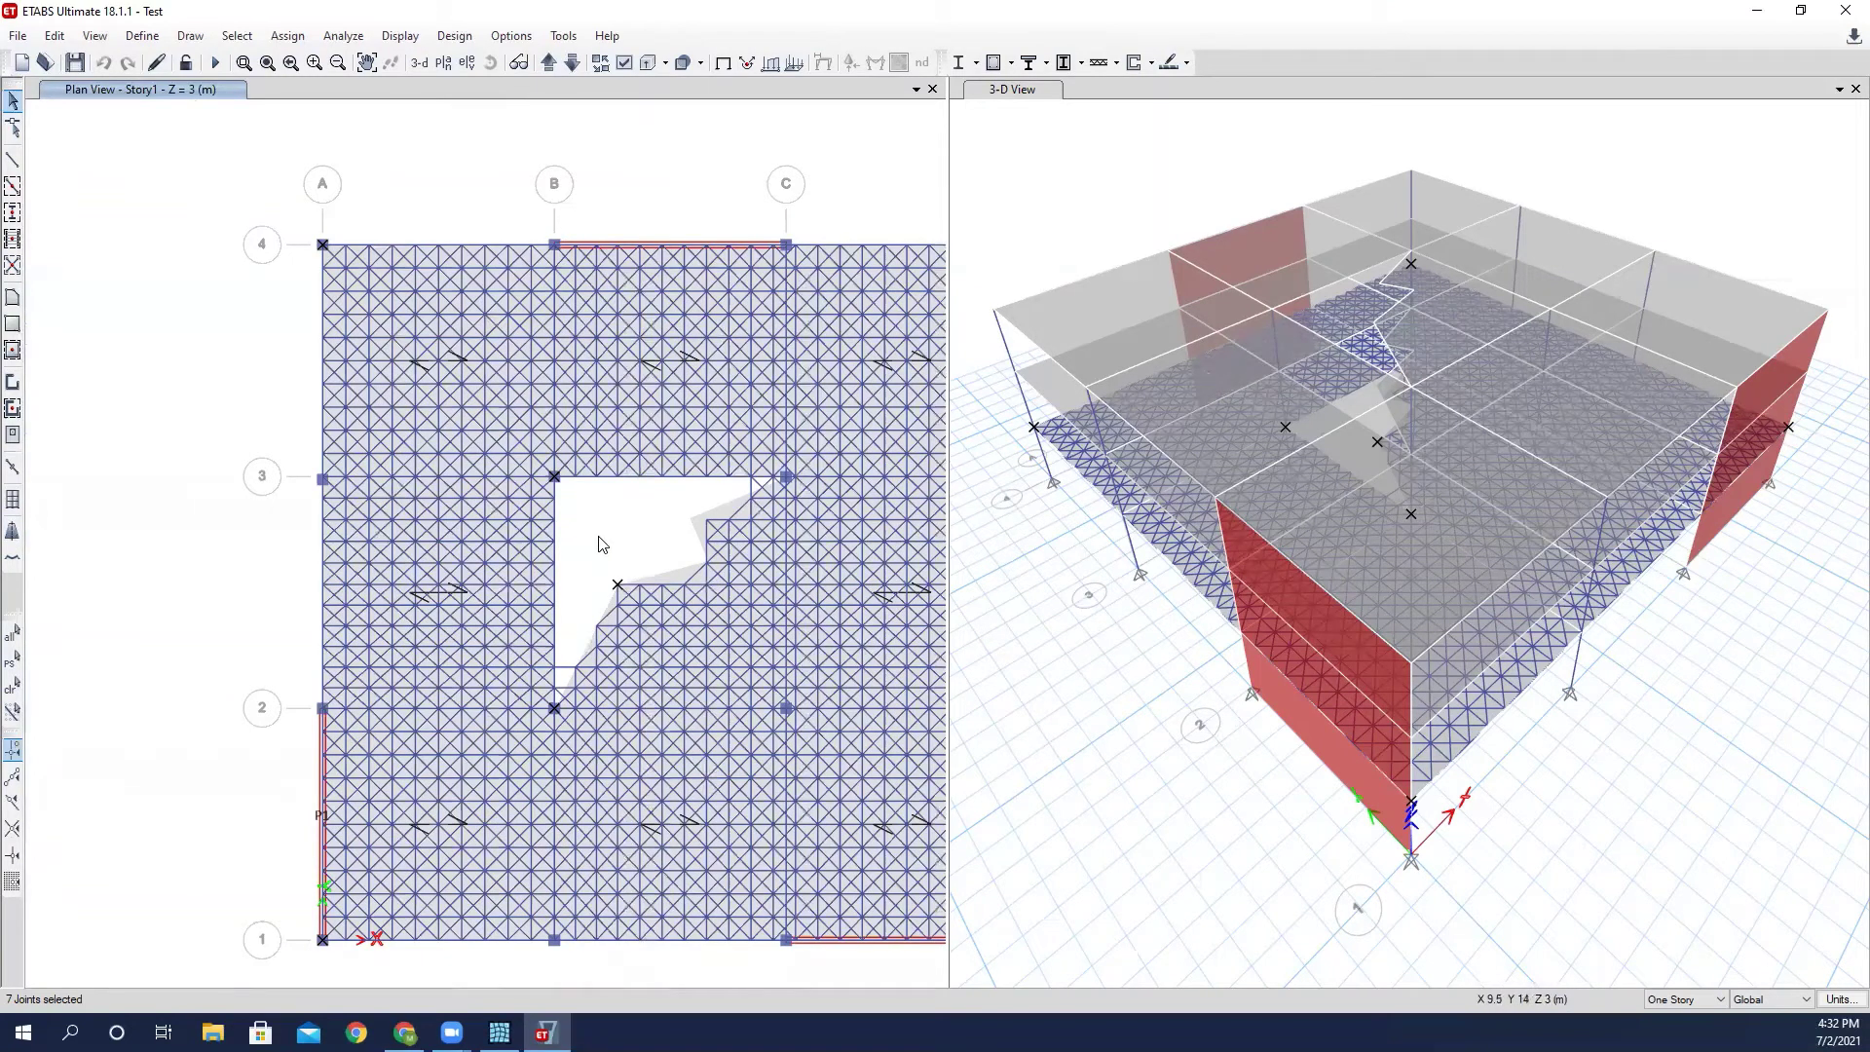
{"action": "middle_click_drag", "start_coordinate": [639, 513], "coordinate": [505, 392]}
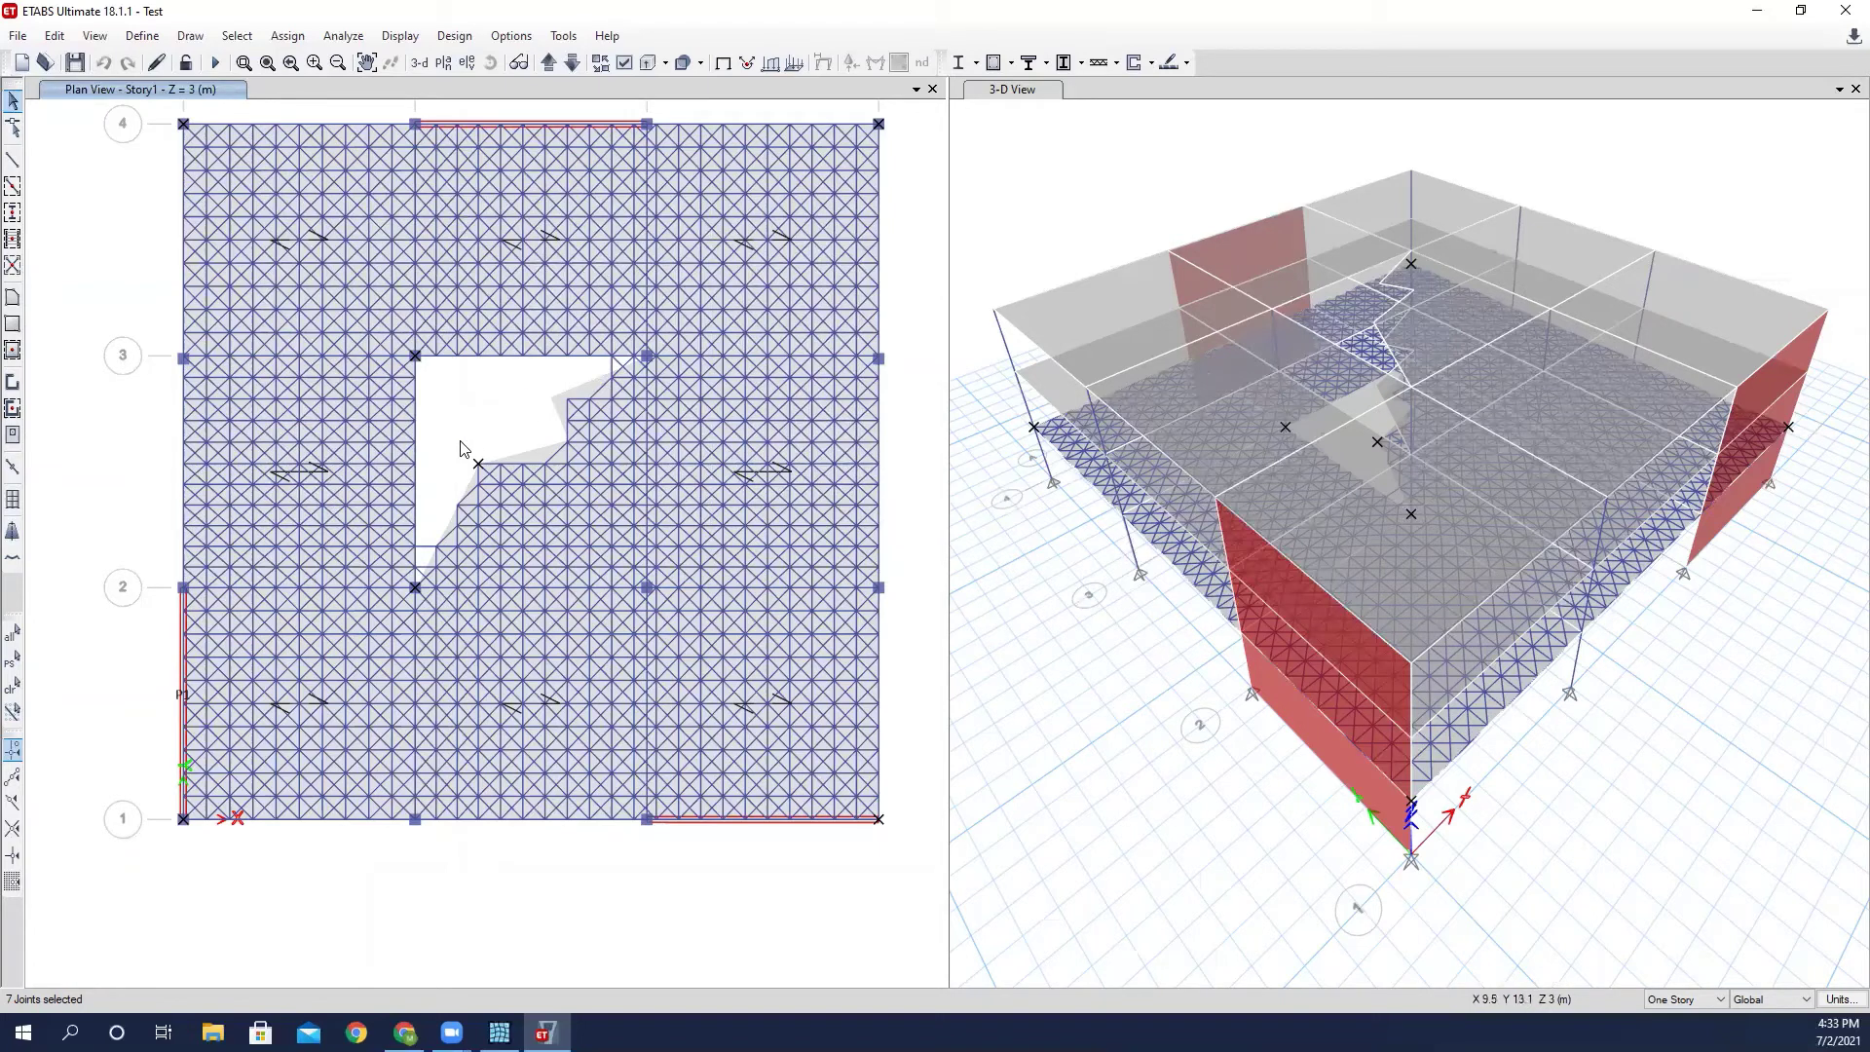
Delete the strut-and-tie objects in Auto Diaphragm, then switch to ETABS and refresh the Story1 plan view.
{"action": "mouse_move", "coordinate": [498, 1032]}
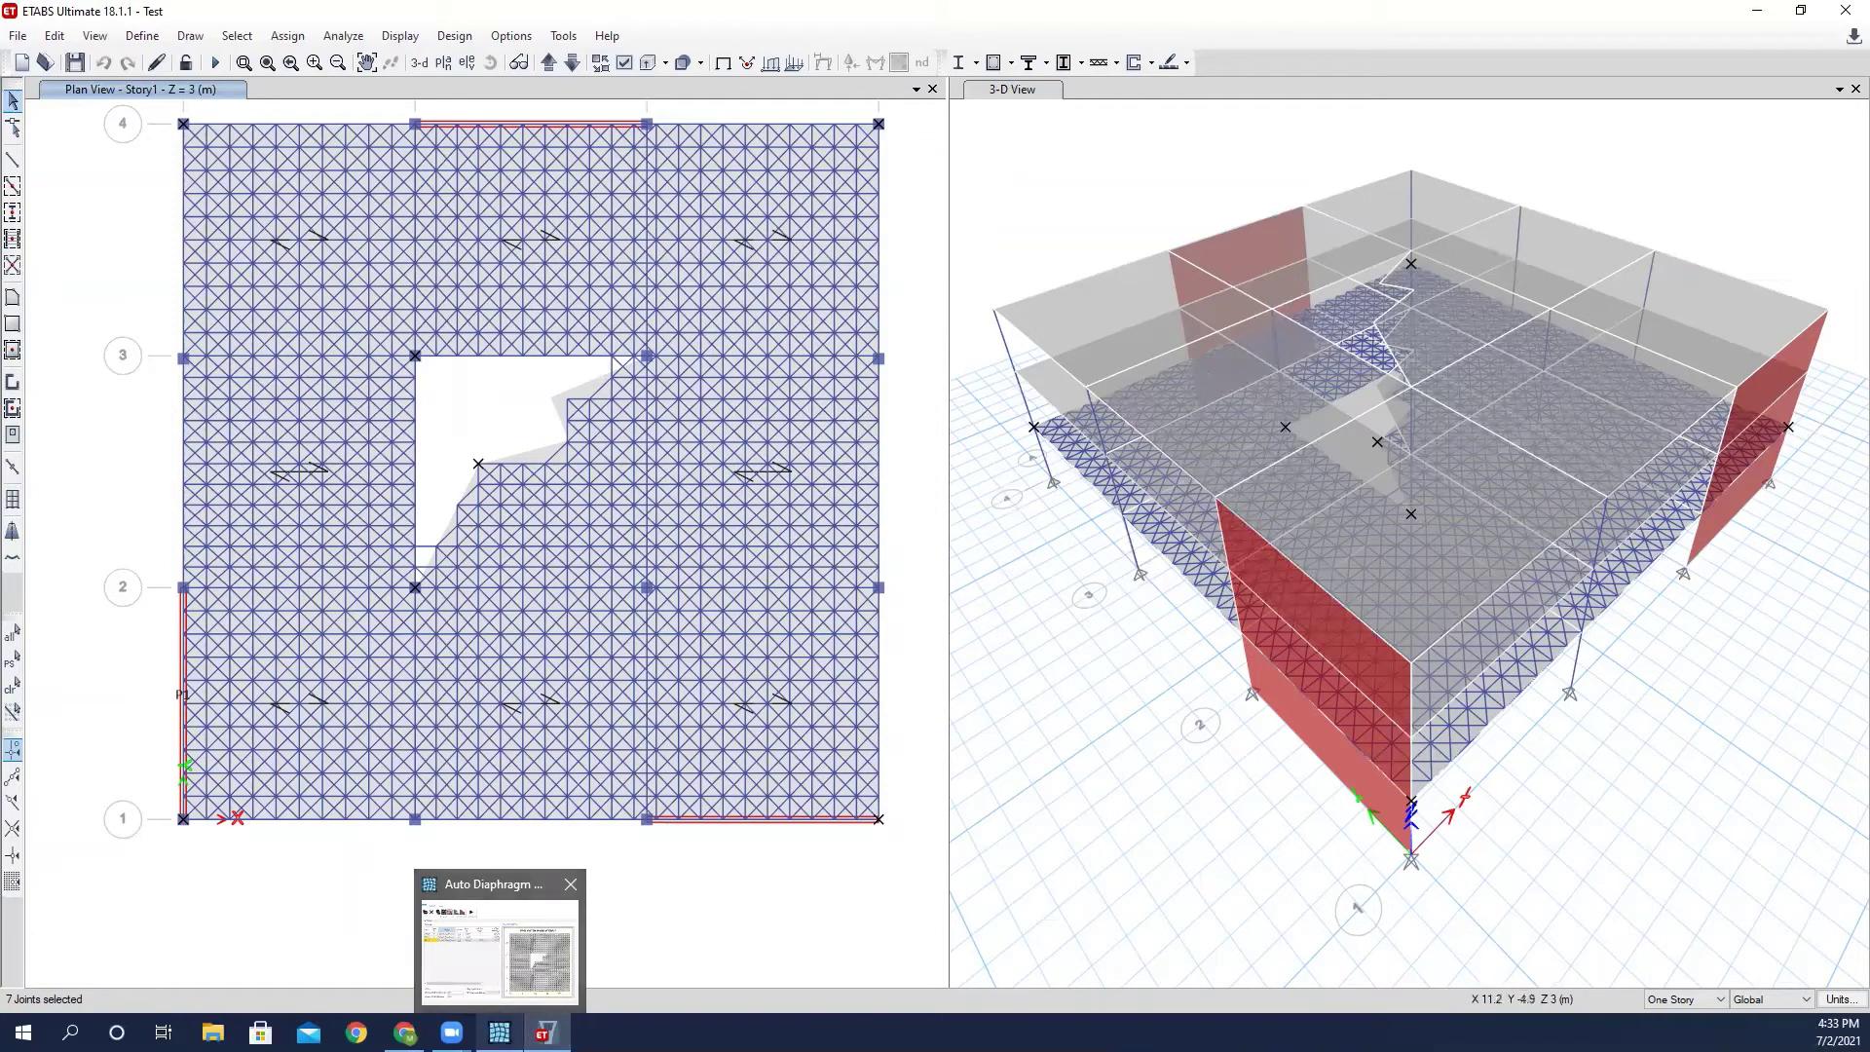
{"action": "left_click", "coordinate": [498, 944]}
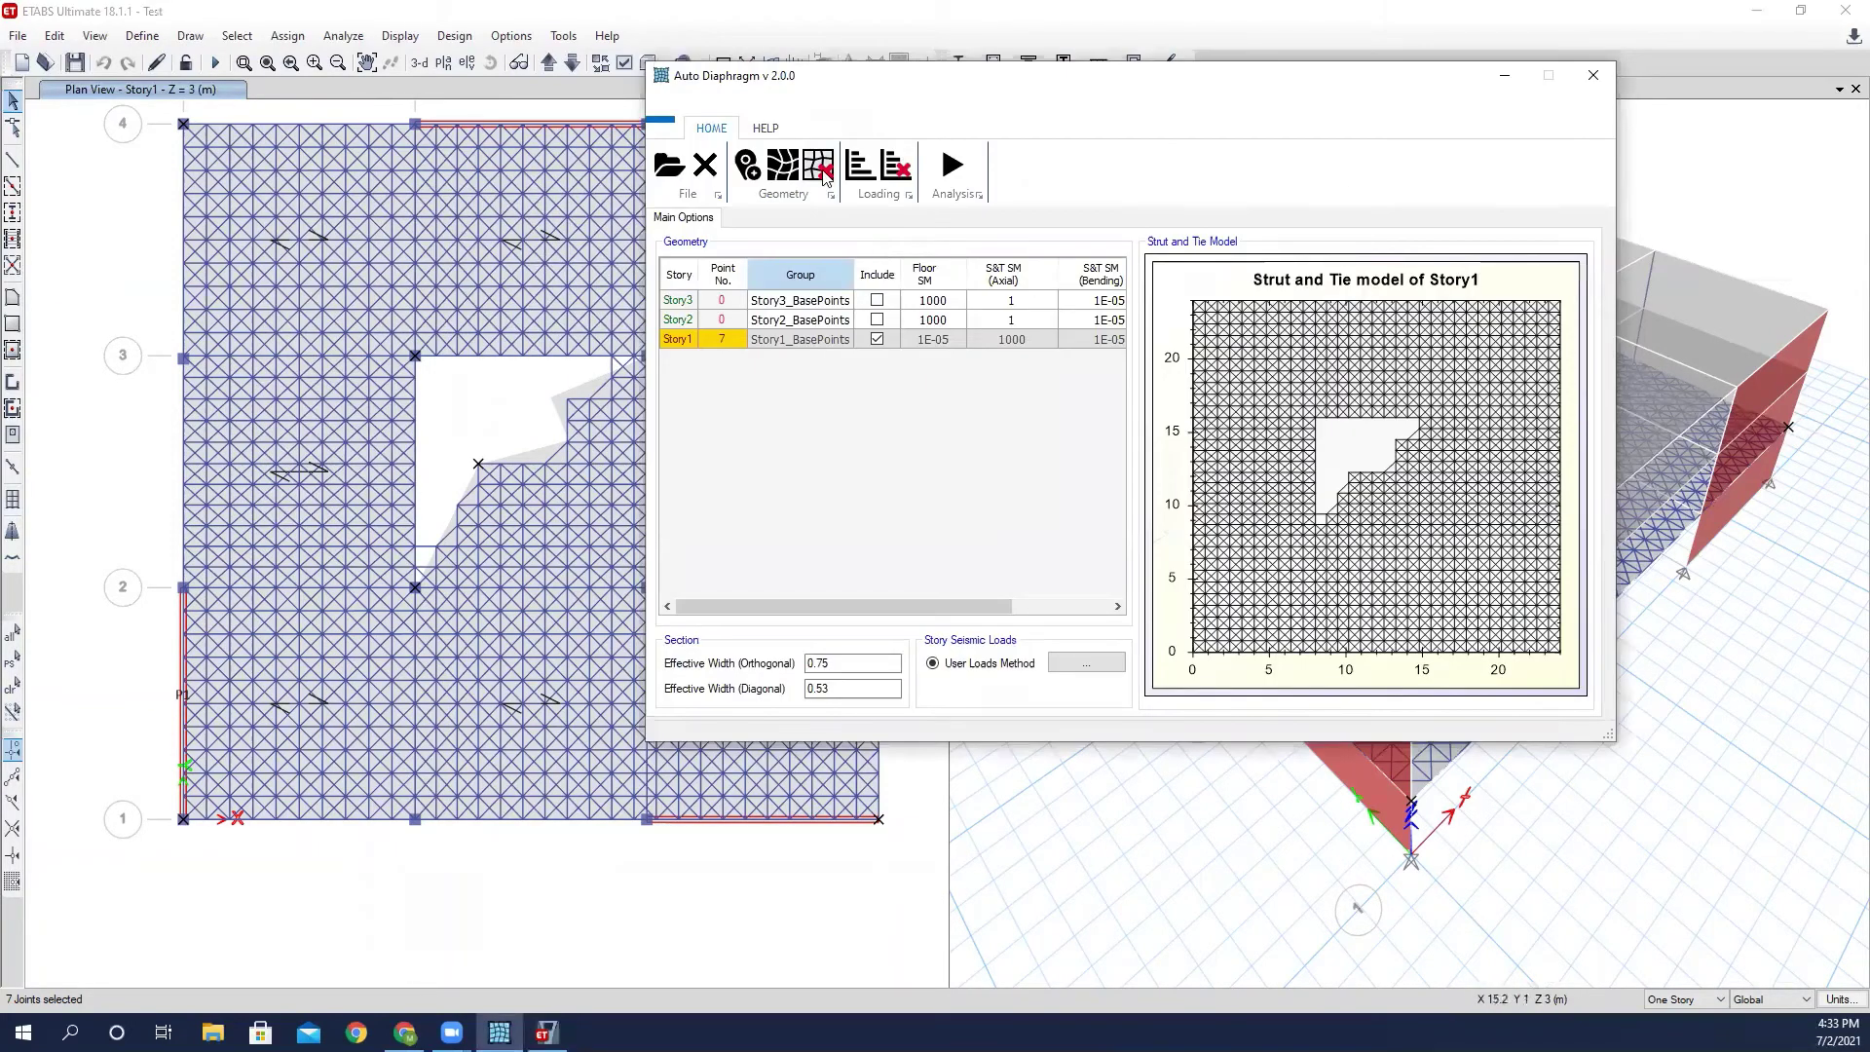
{"action": "left_click", "coordinate": [823, 174]}
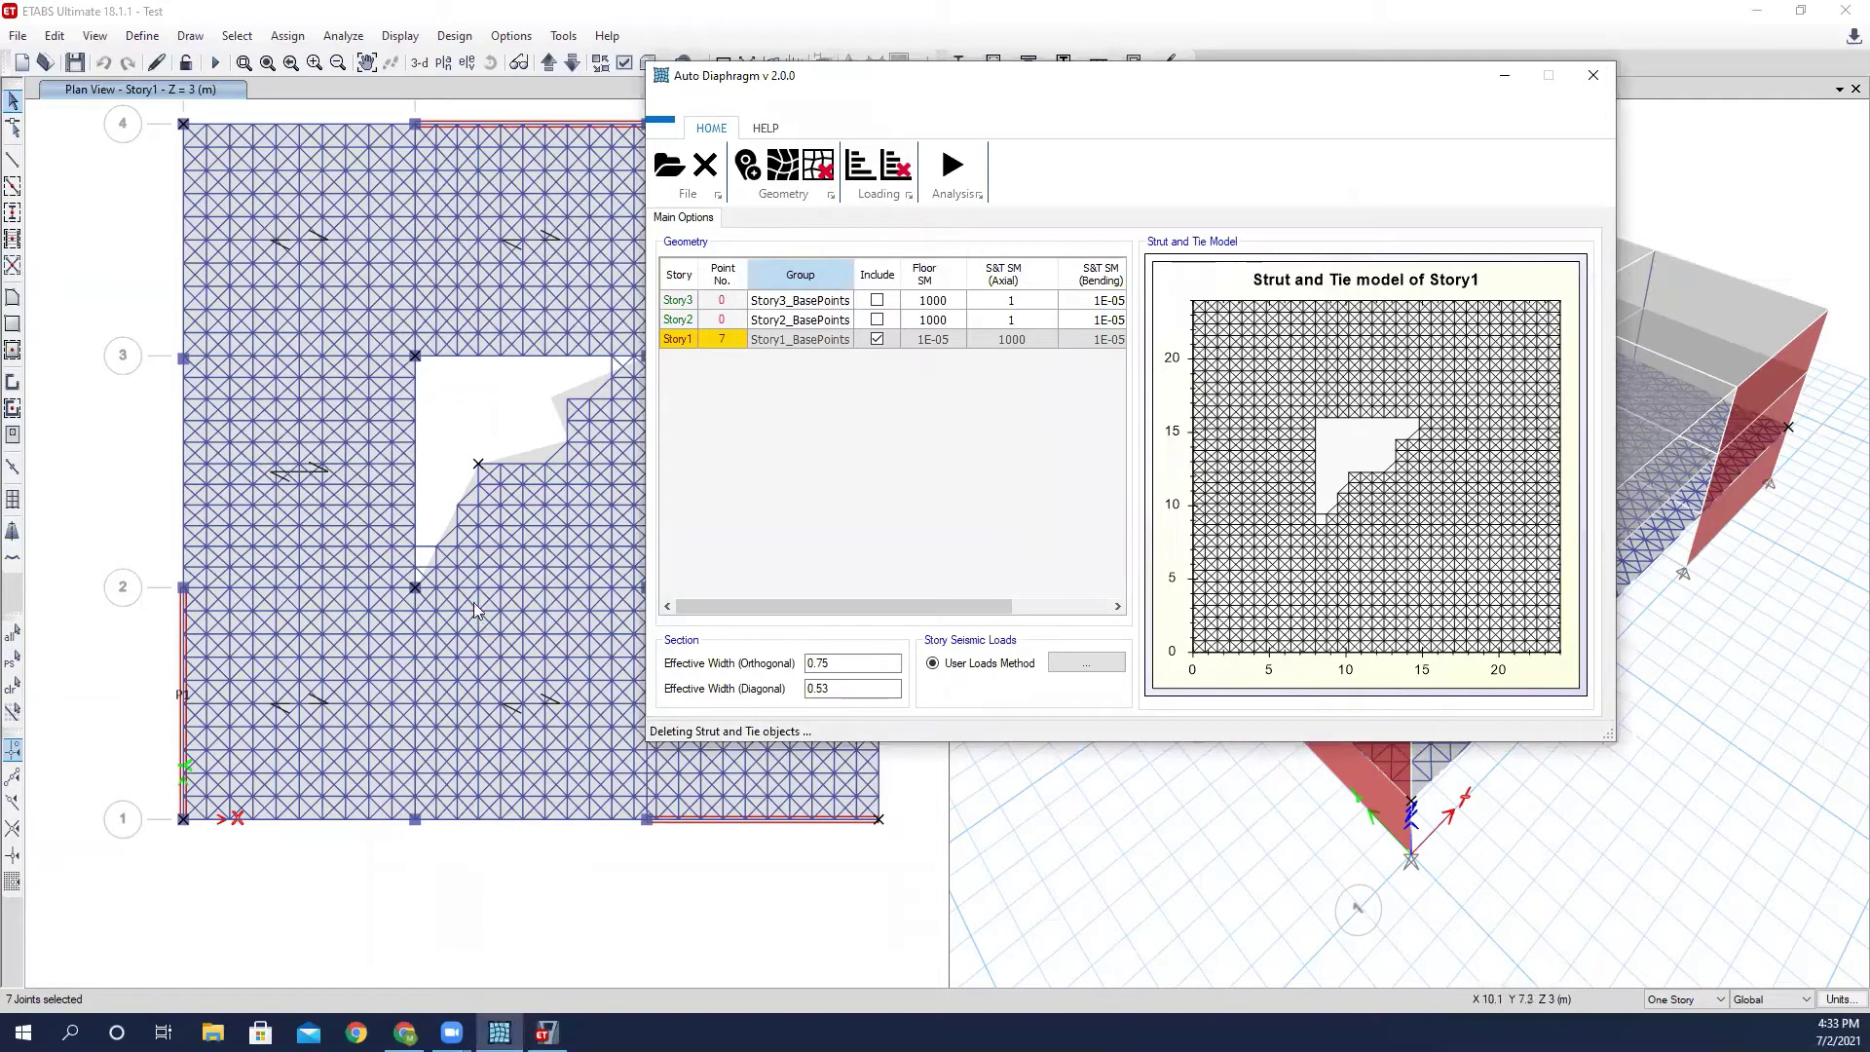
{"action": "left_click", "coordinate": [488, 407]}
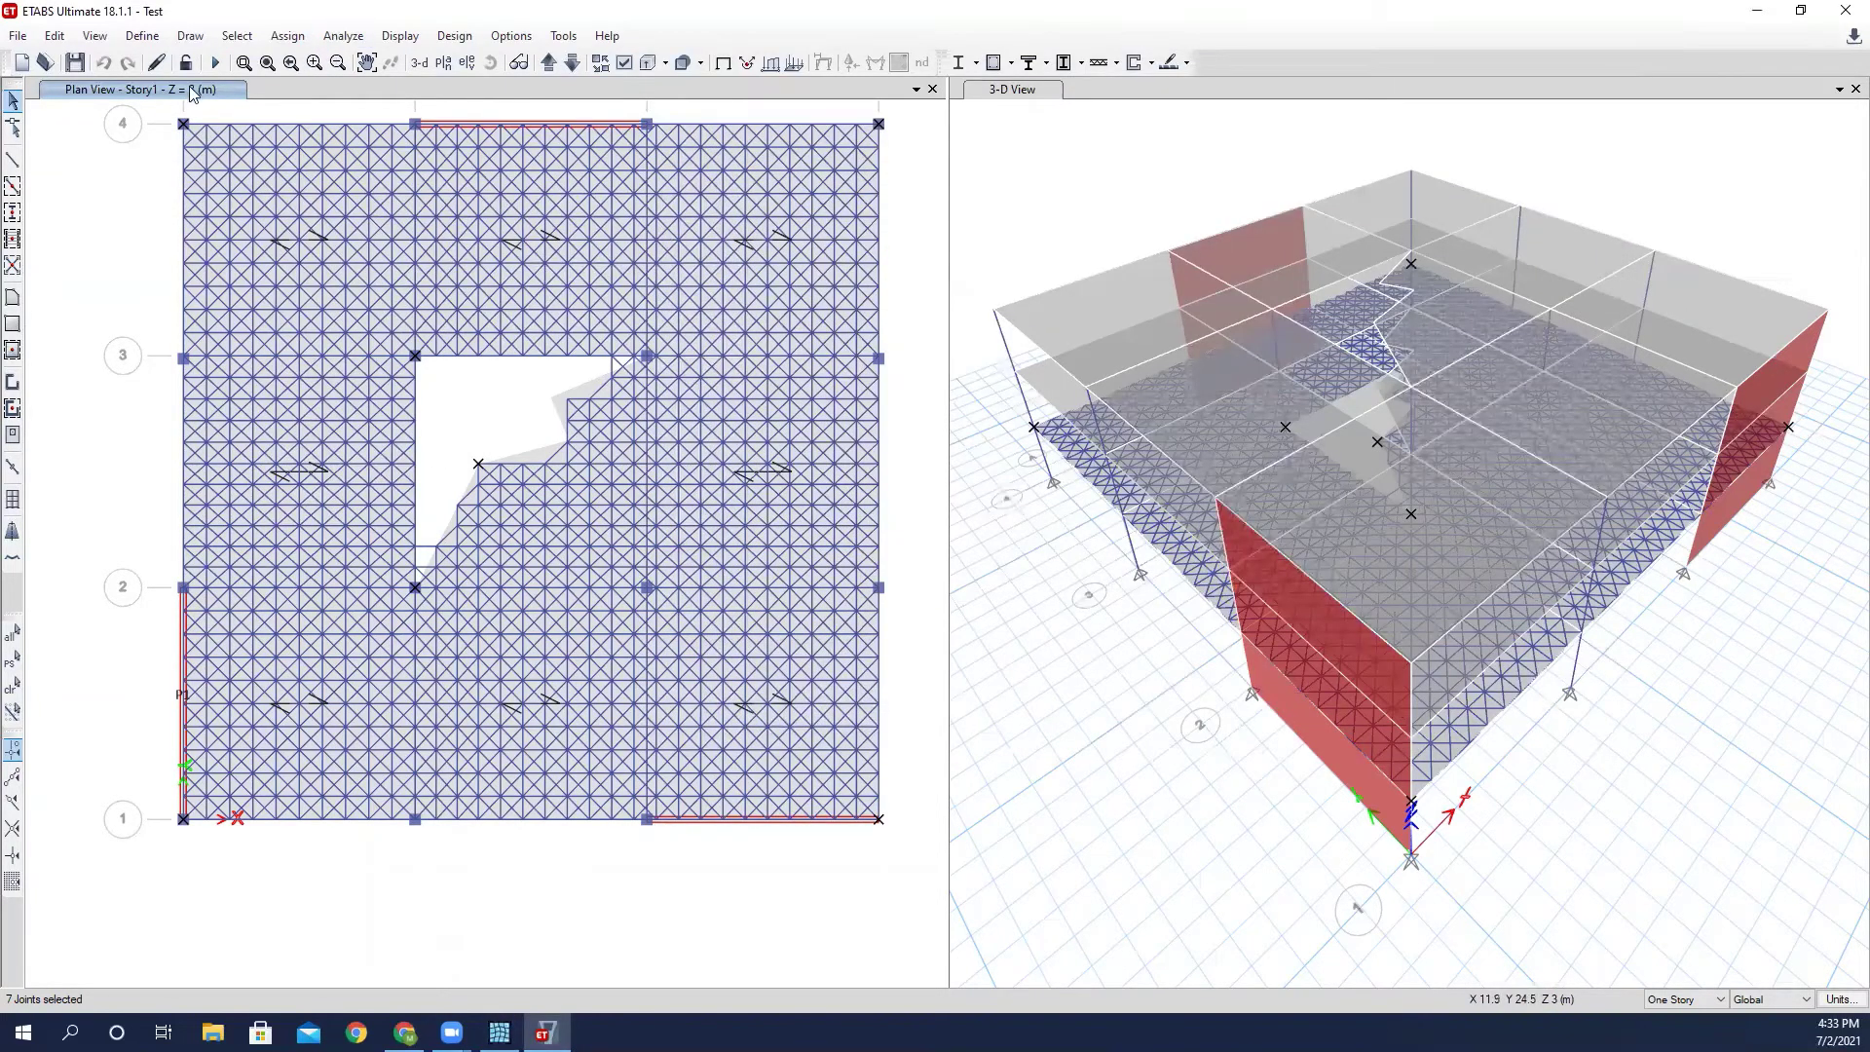
{"action": "left_click", "coordinate": [157, 63]}
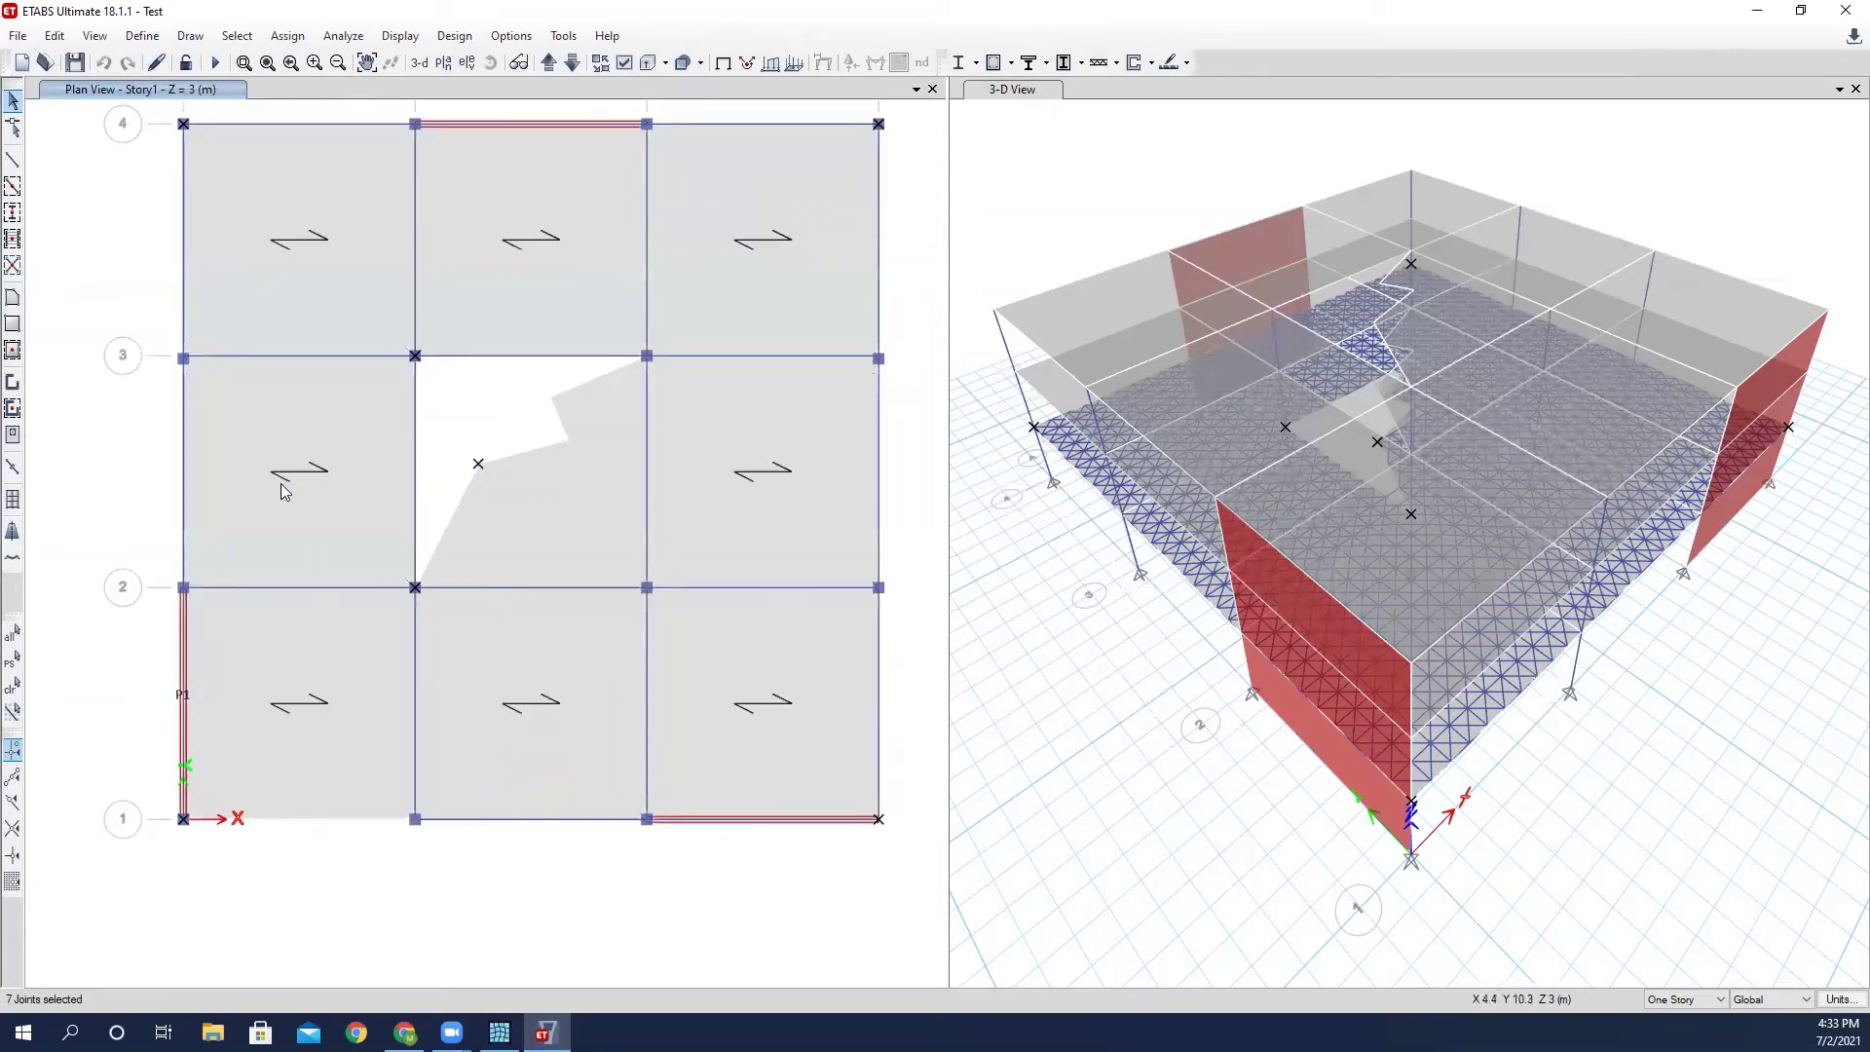
Refresh the 3-D view, then make the Story1 plan view active.
{"action": "left_click", "coordinate": [1107, 185]}
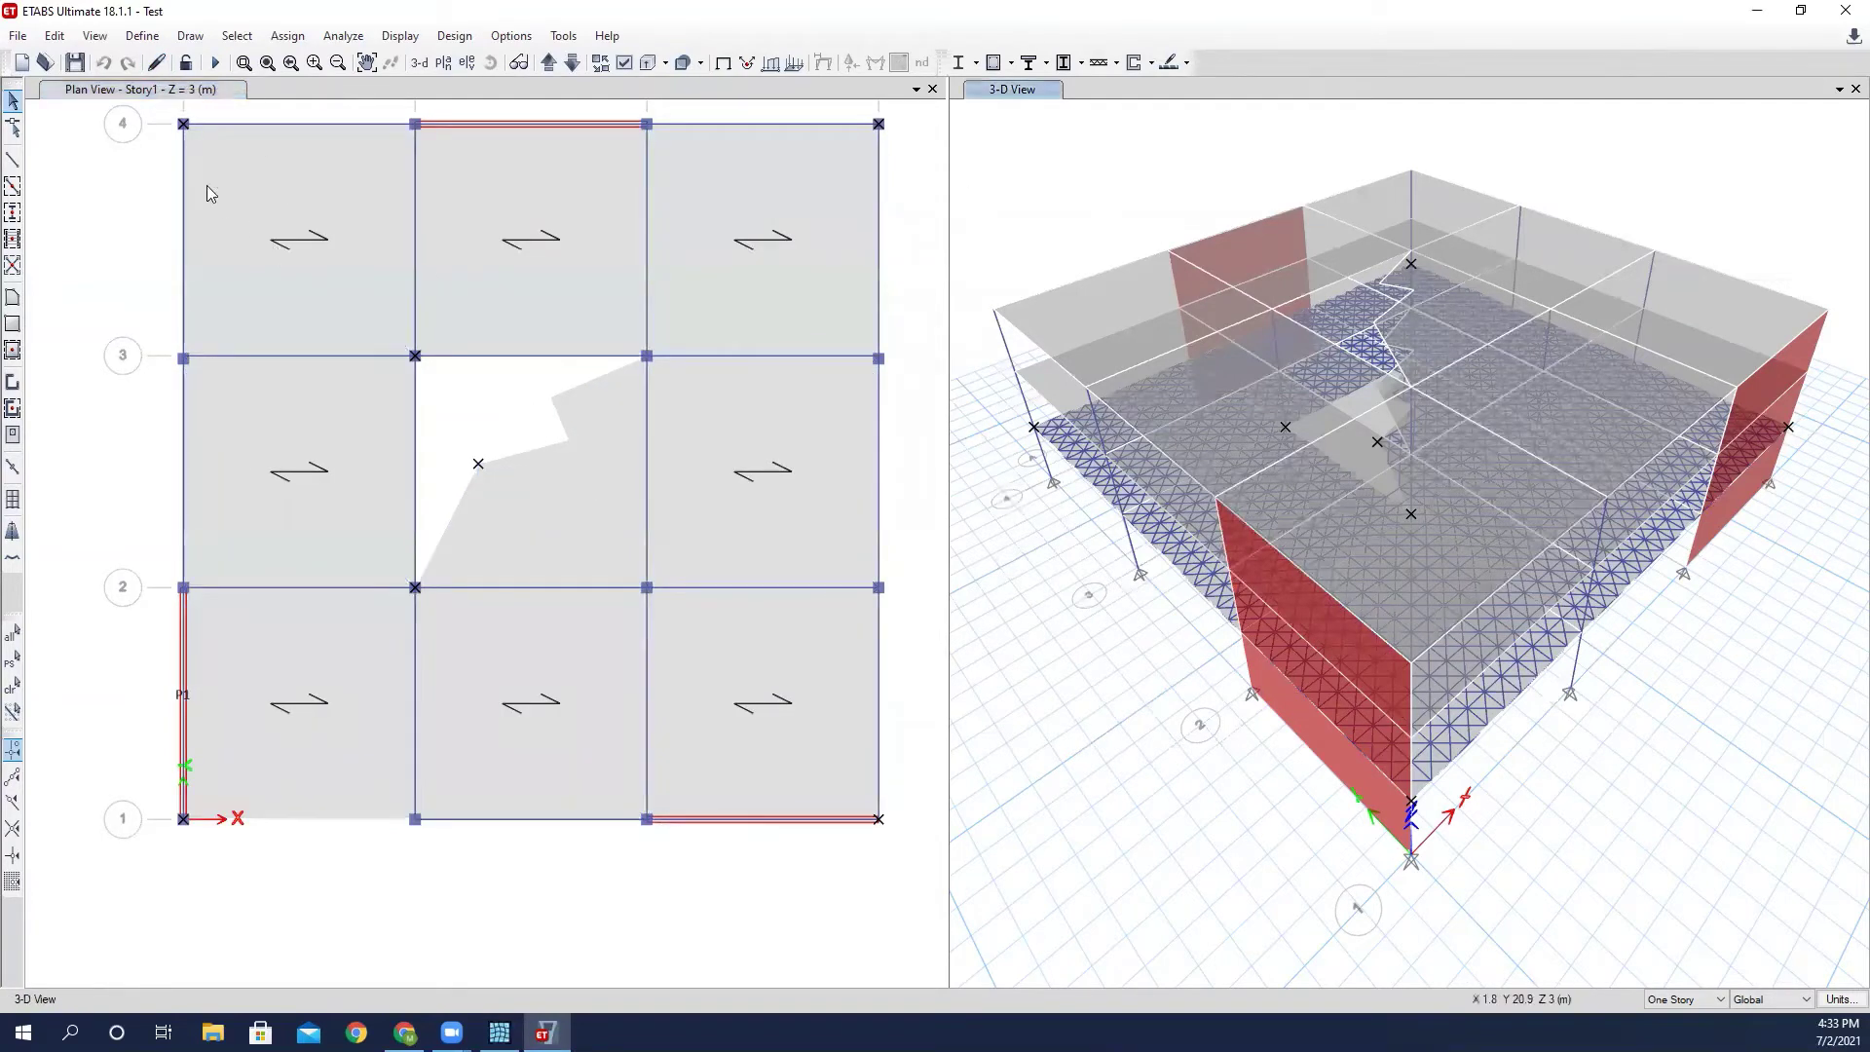
{"action": "left_click", "coordinate": [156, 63]}
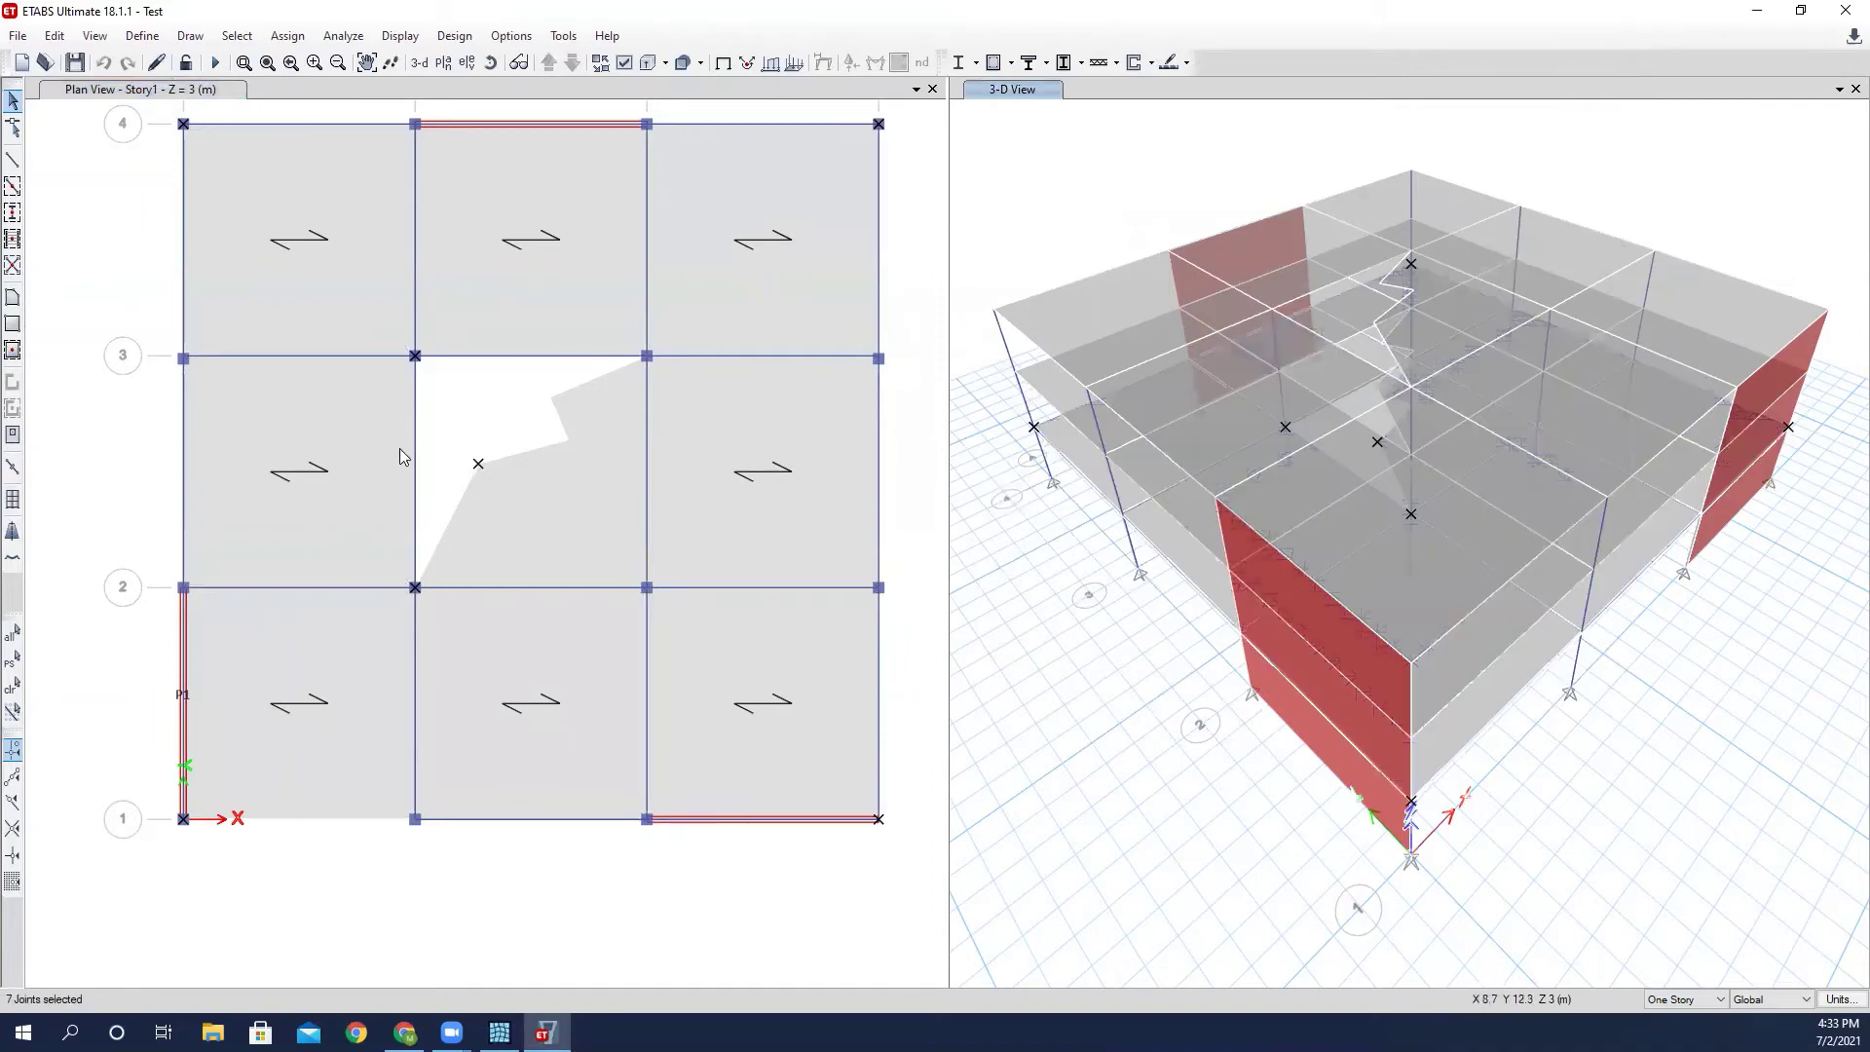
{"action": "left_click", "coordinate": [440, 430]}
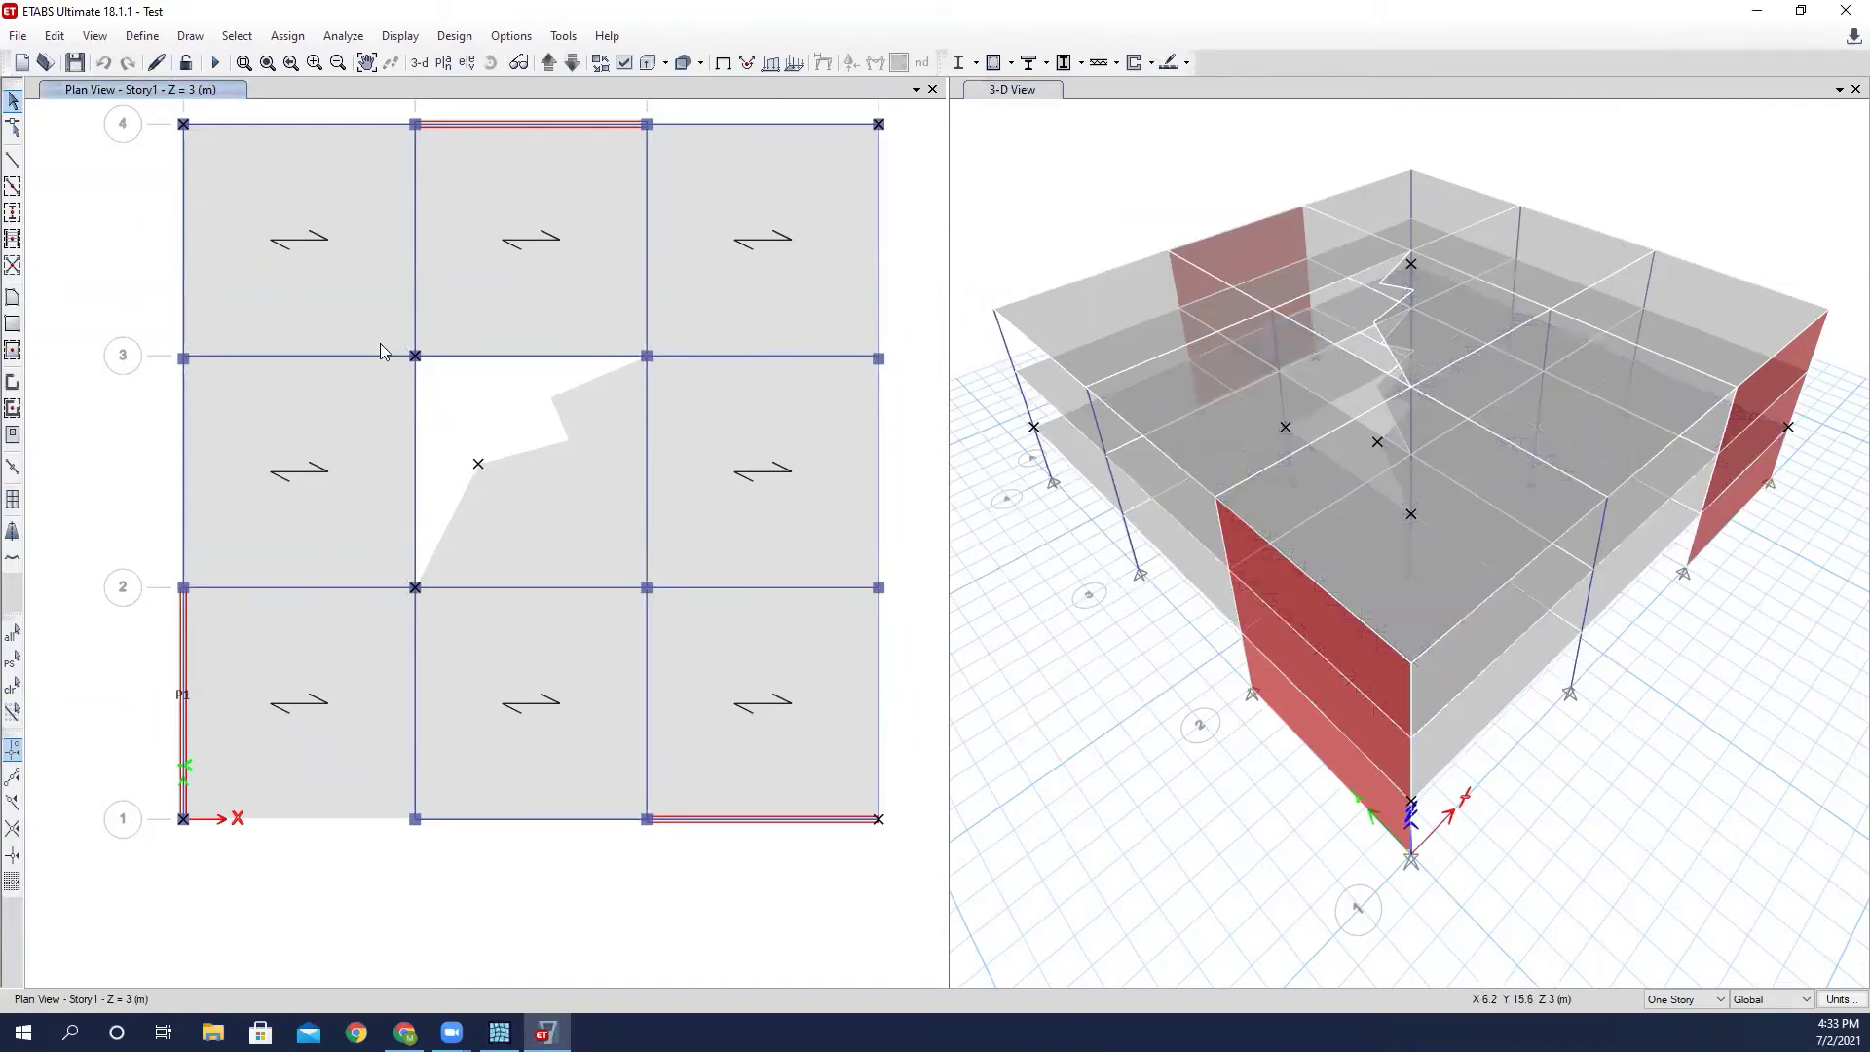
Add the joint at the intersection of grid lines A and 3 to the current selection in the Story1 plan.
{"action": "scroll", "coordinate": [179, 331], "scroll_direction": "up", "scroll_amount": 2}
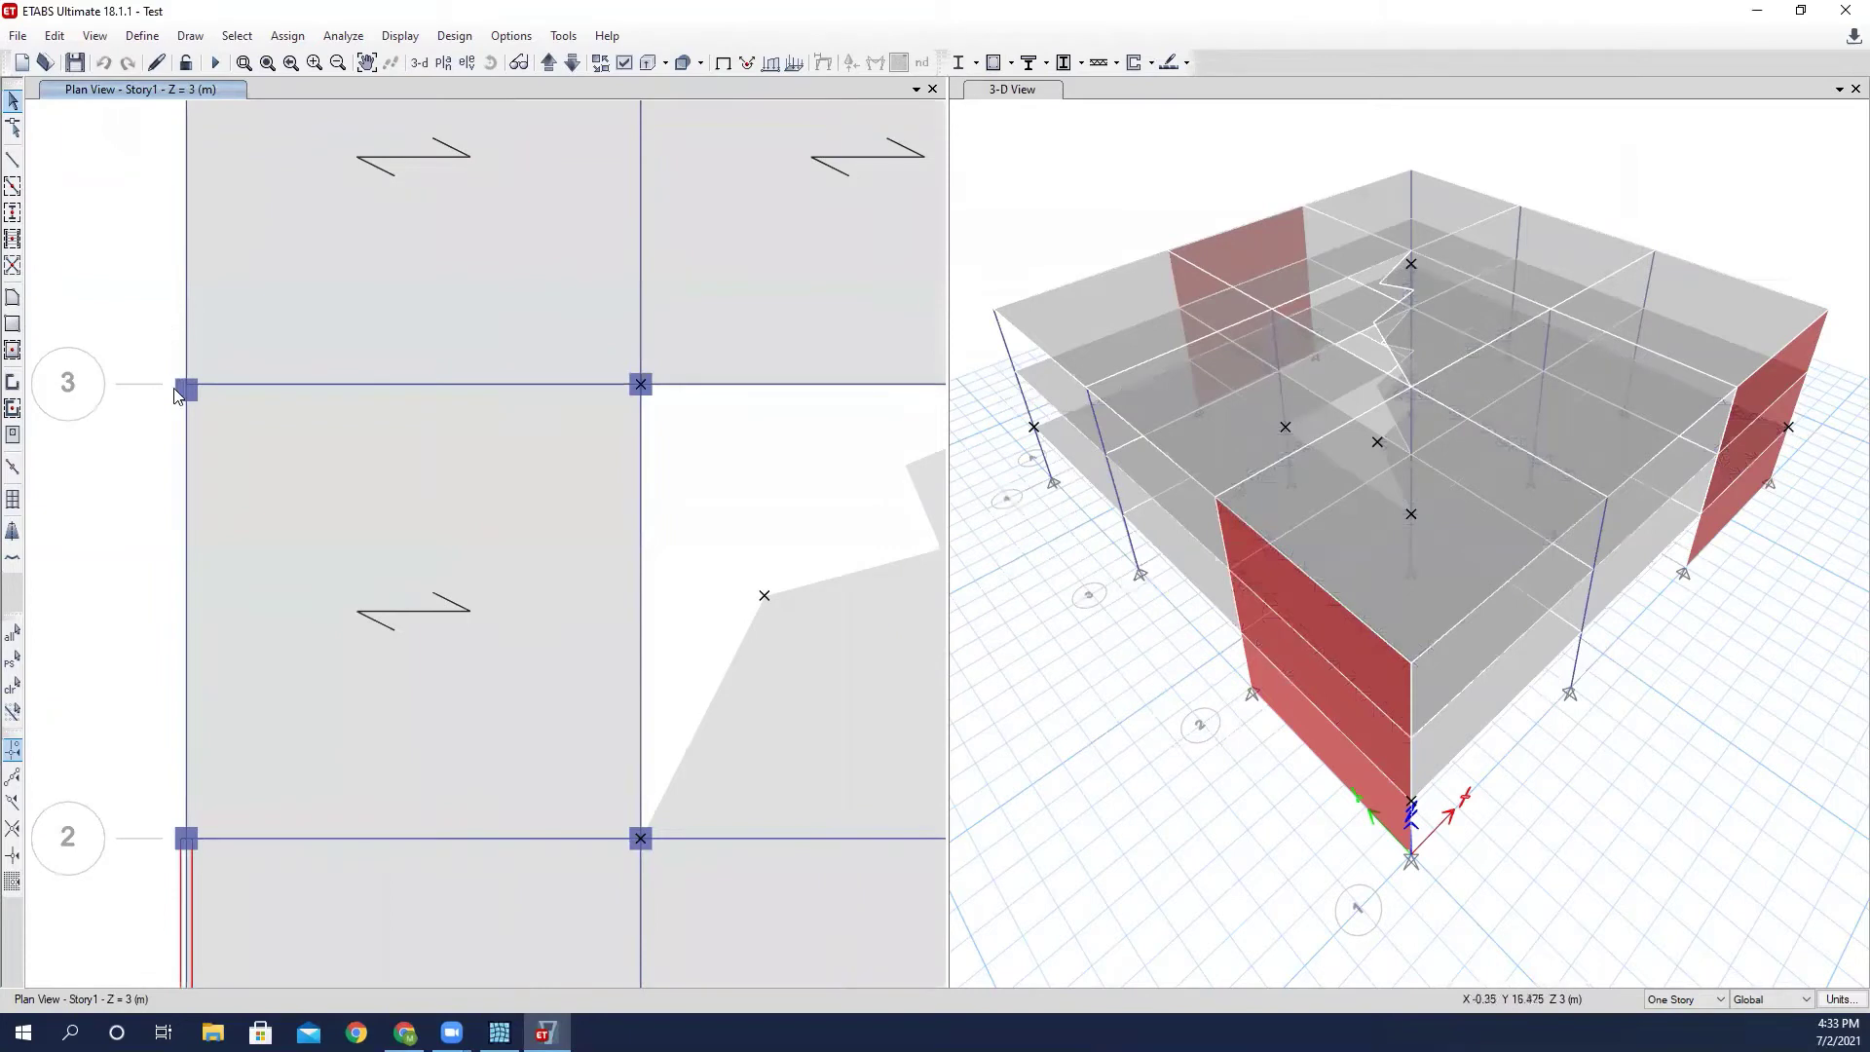
{"action": "middle_click_drag", "start_coordinate": [167, 469], "coordinate": [148, 511]}
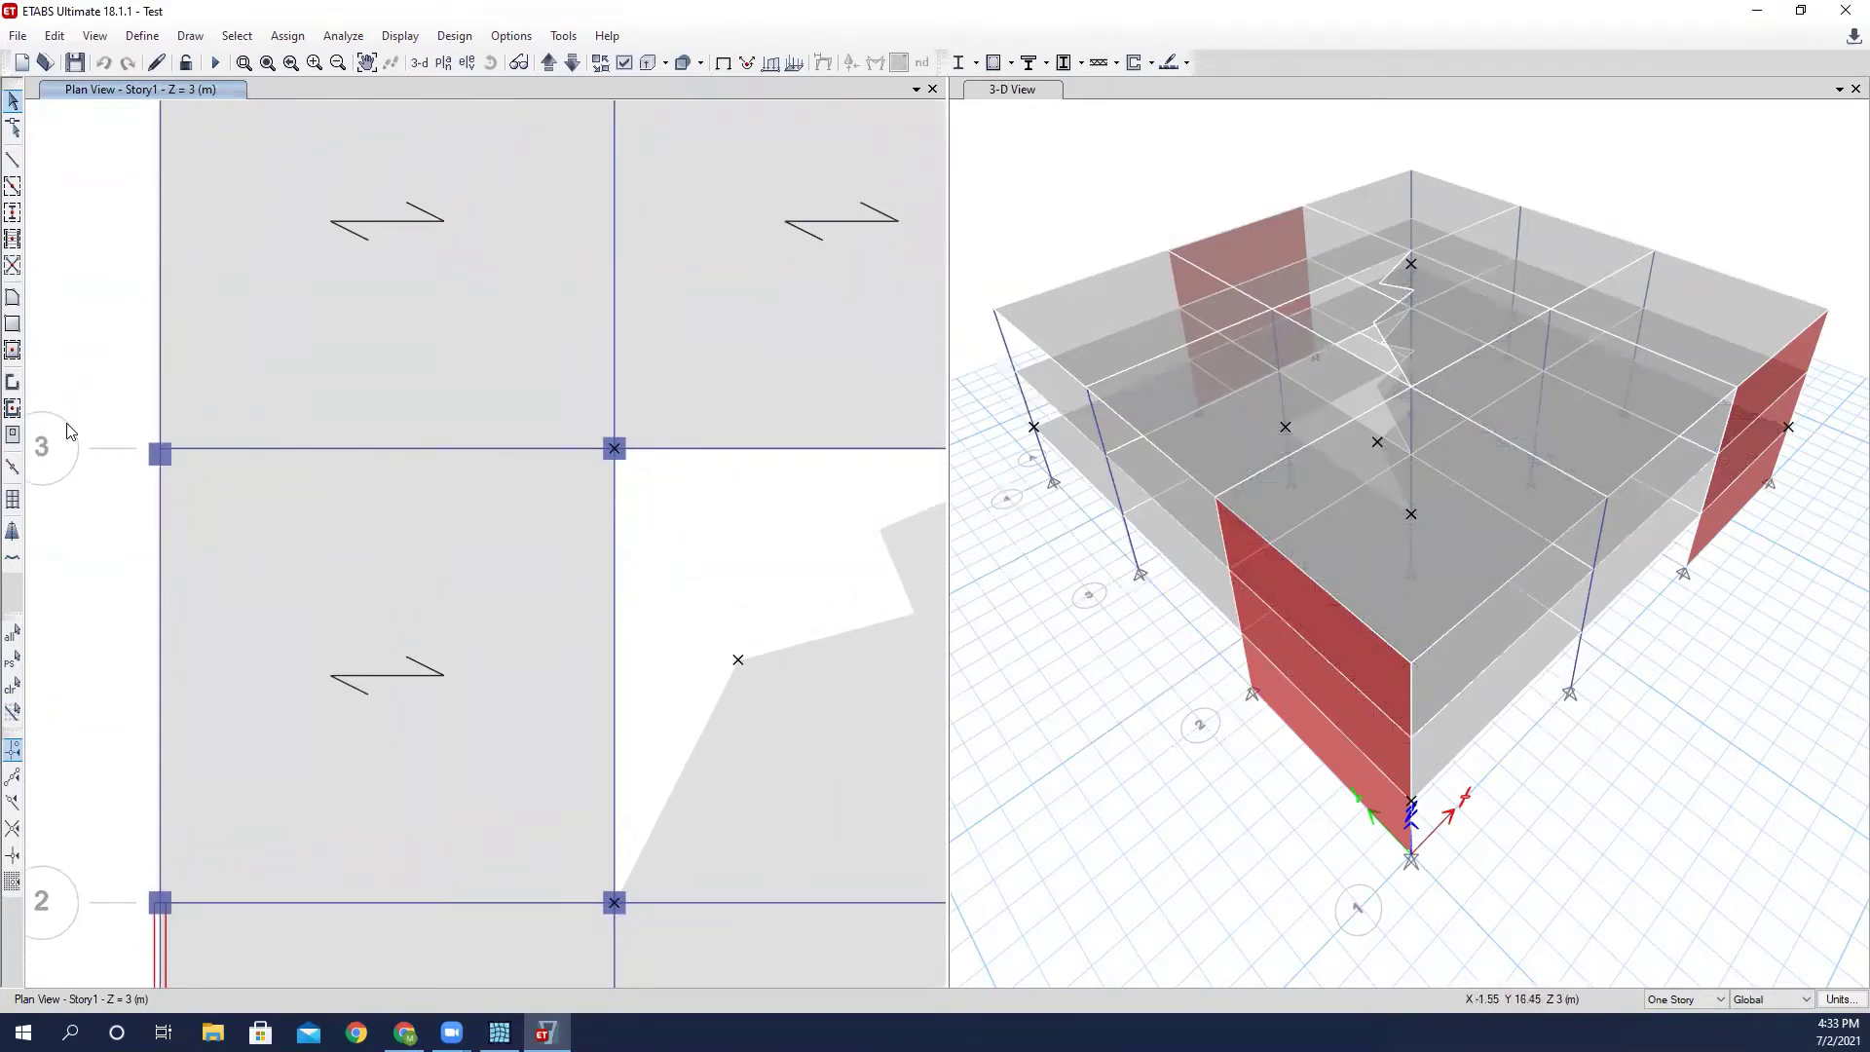
{"action": "scroll", "coordinate": [608, 436], "scroll_direction": "down", "scroll_amount": 2}
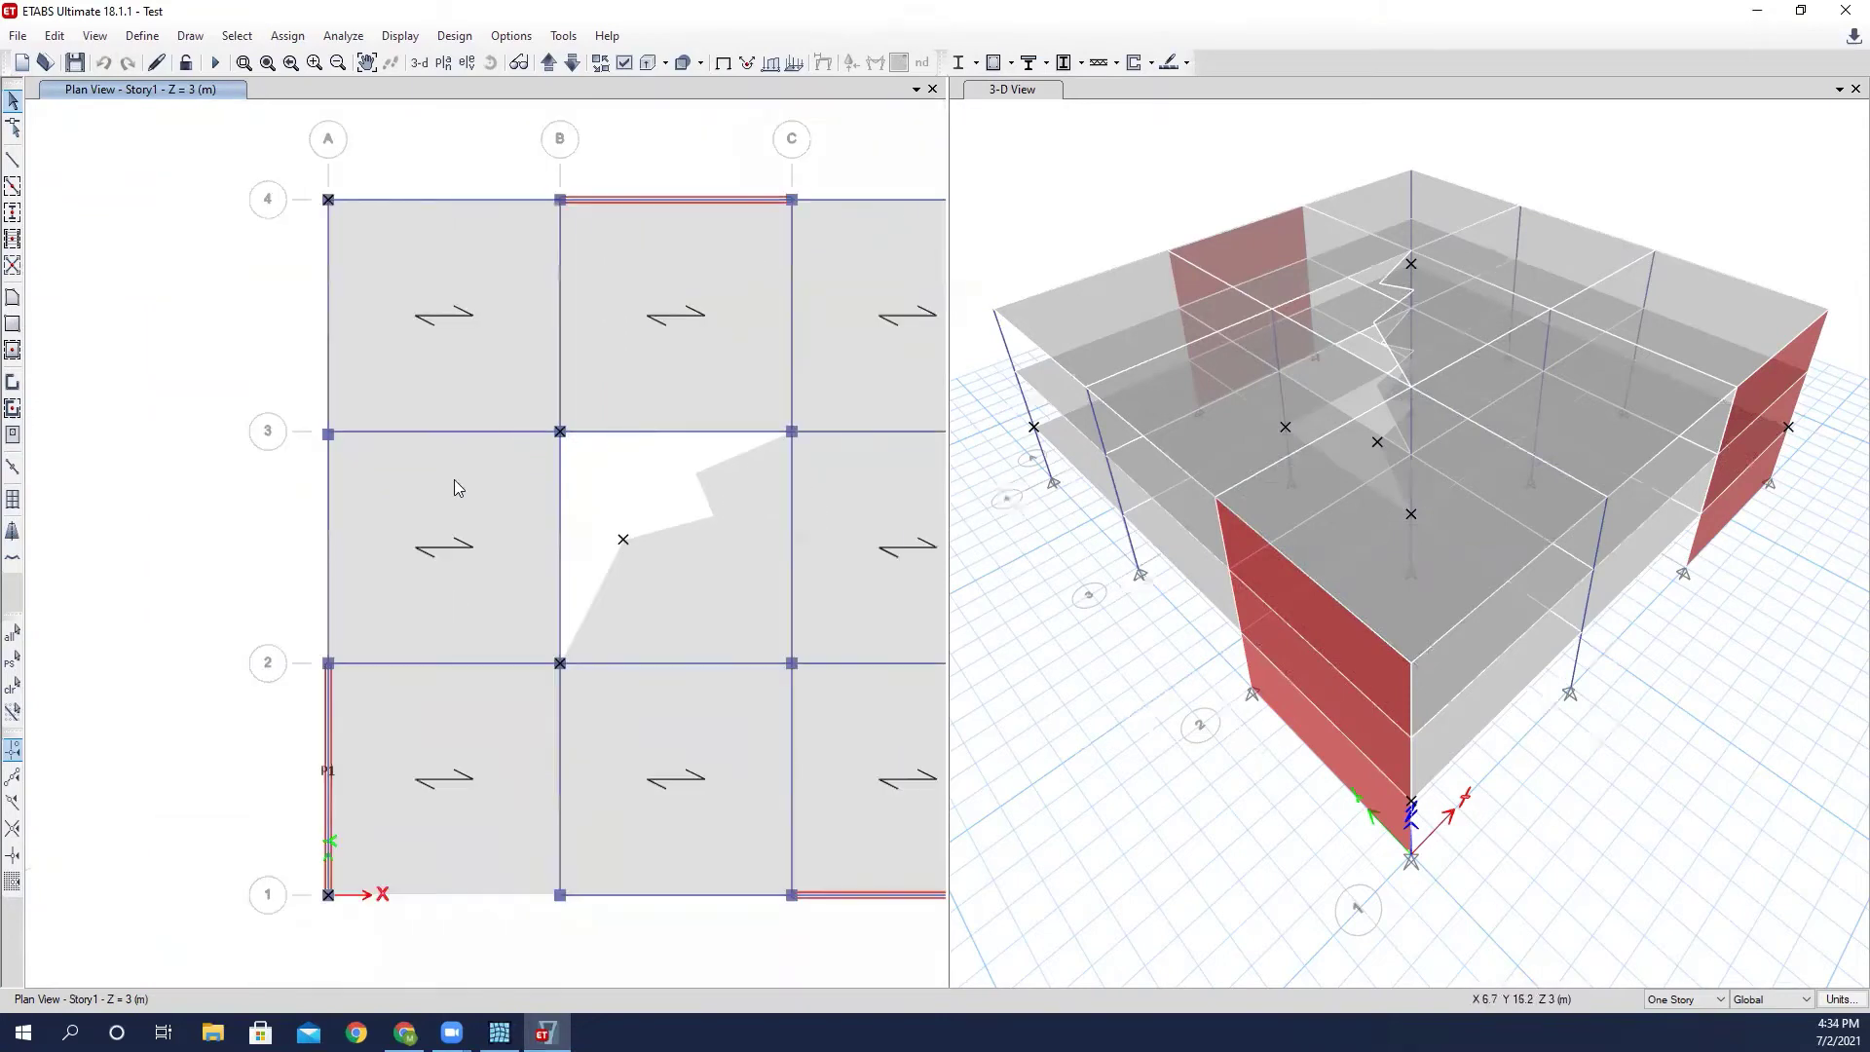
{"action": "scroll", "coordinate": [222, 500], "scroll_direction": "up", "scroll_amount": 2}
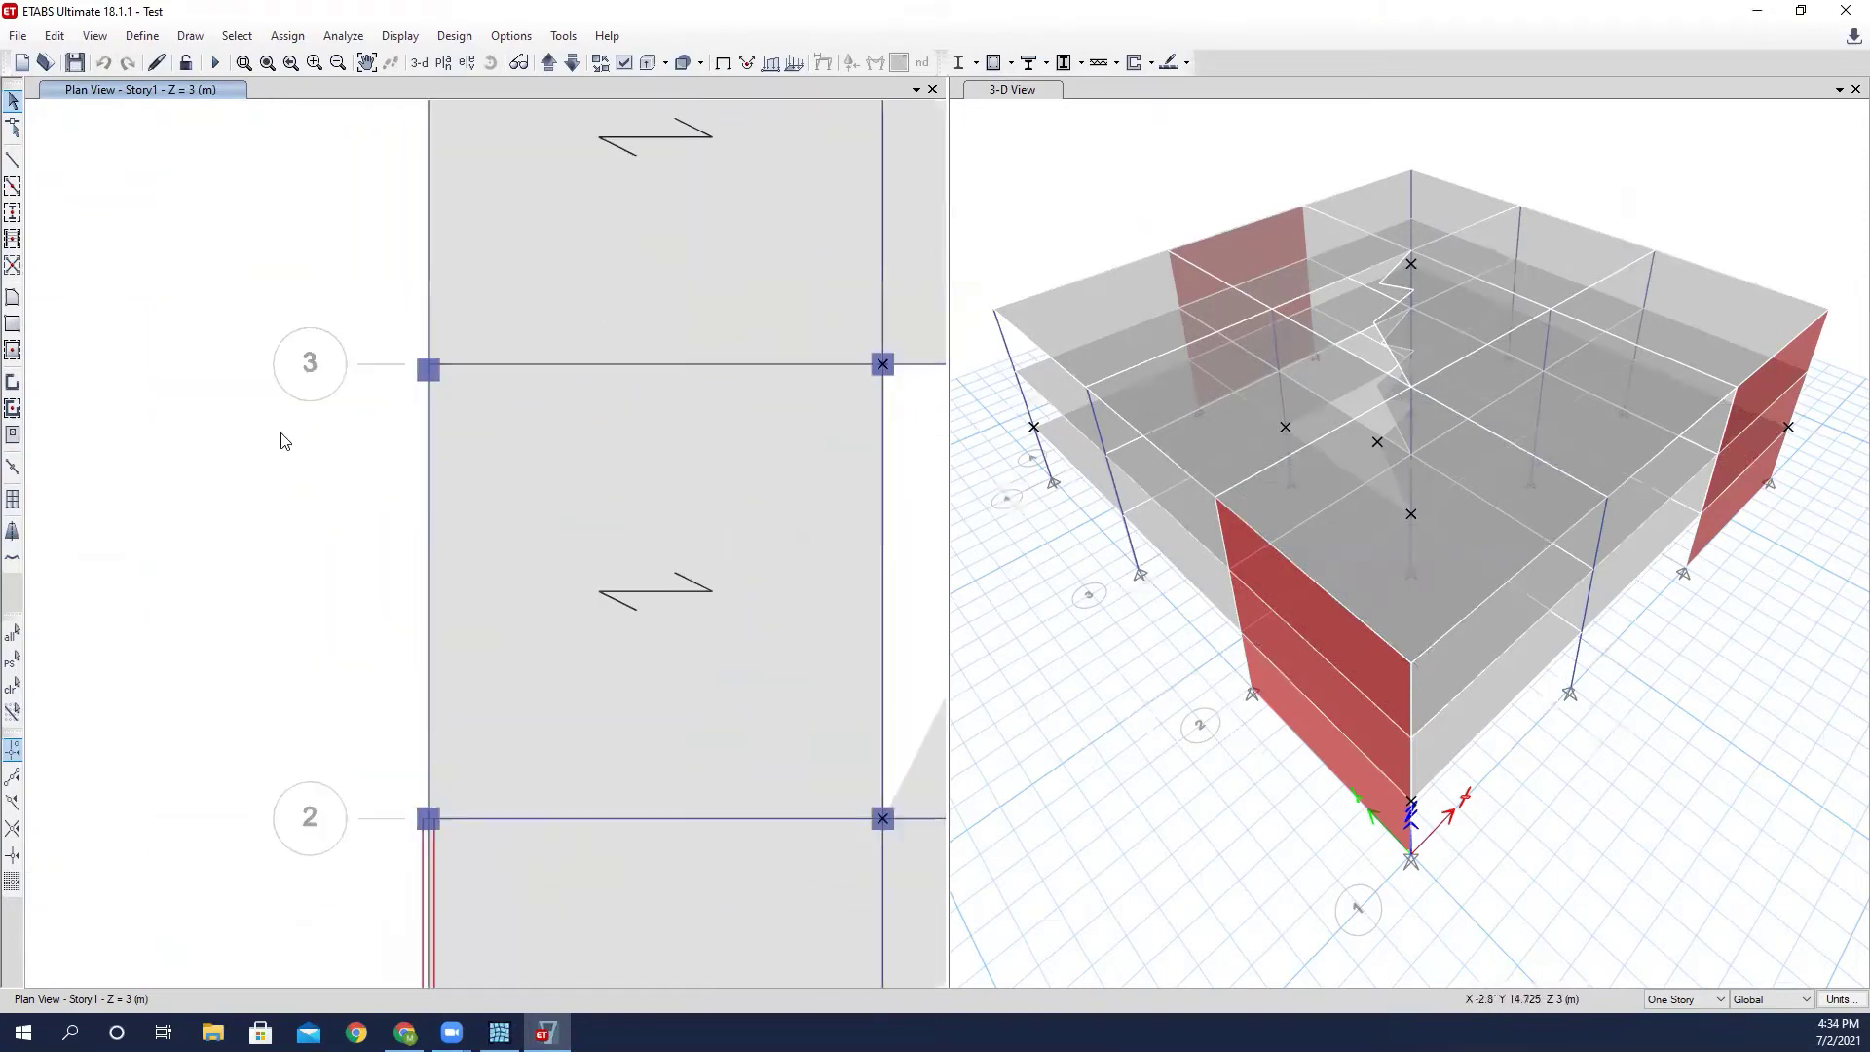
{"action": "left_click", "coordinate": [428, 372]}
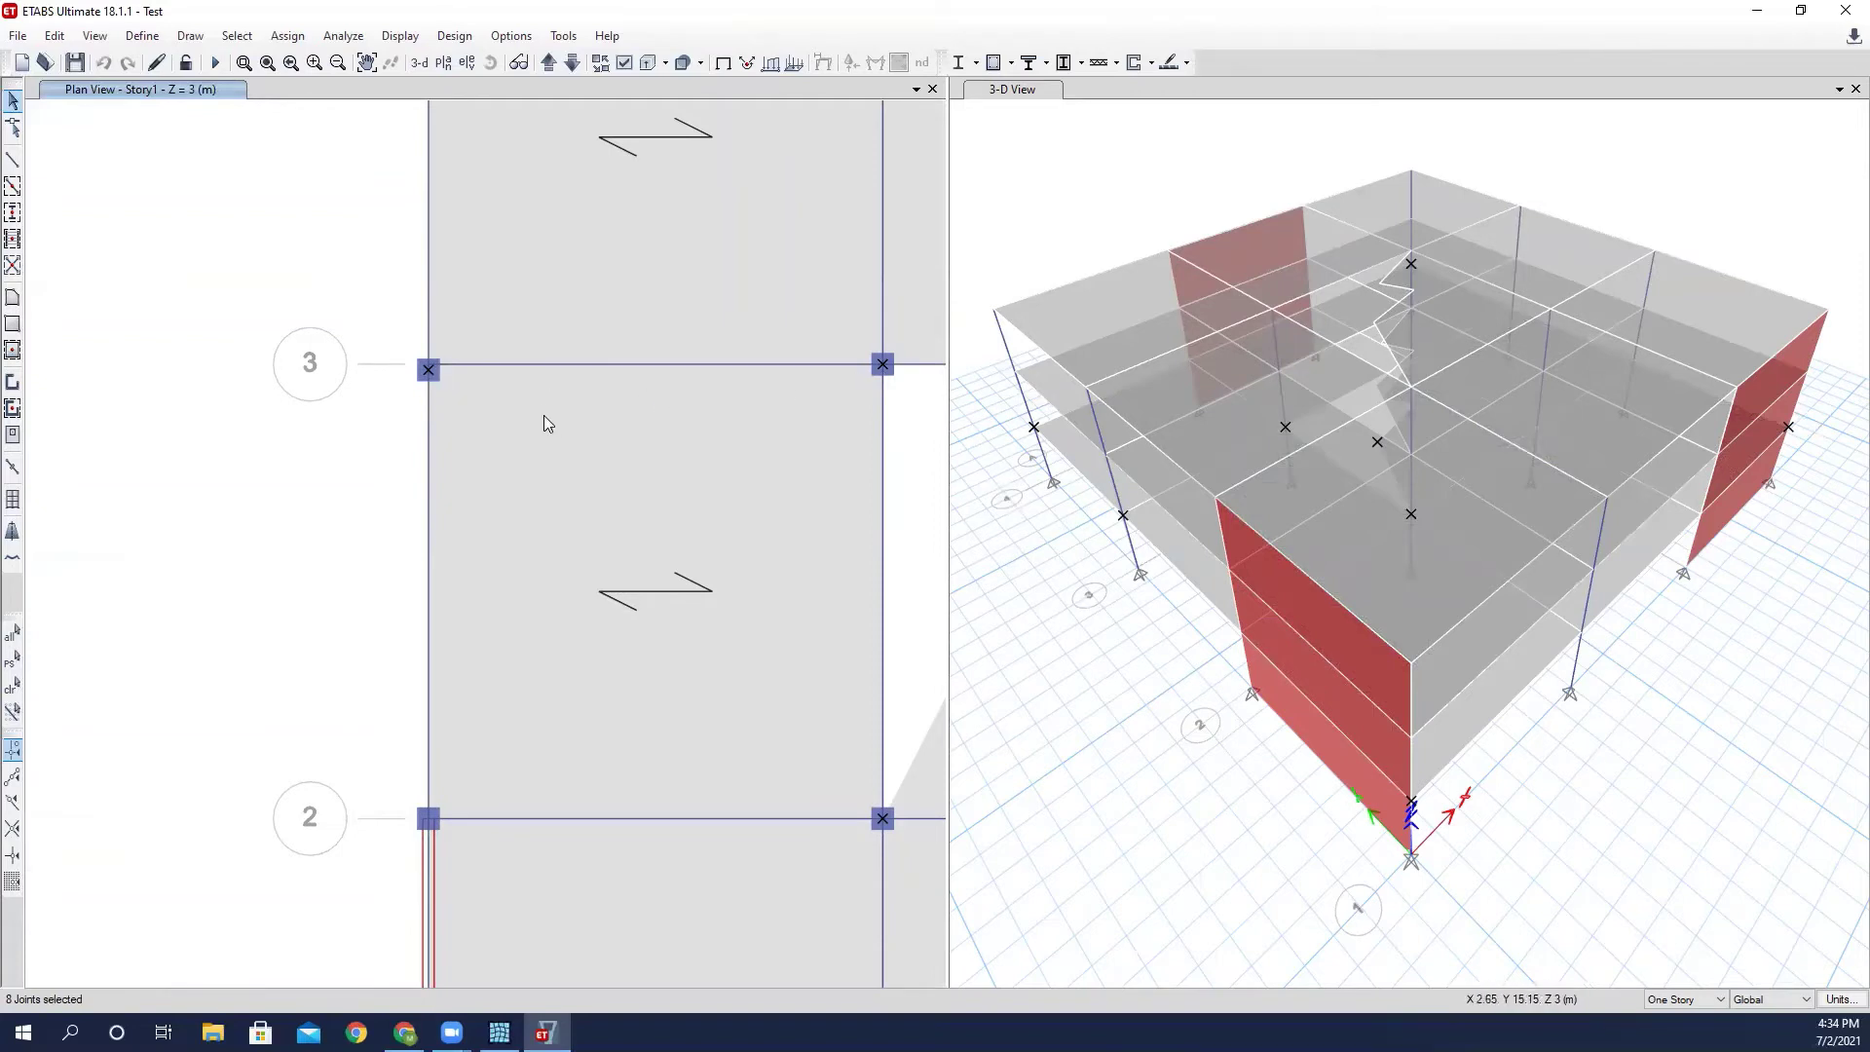
Switch to Auto Diaphragm and update Story1's base points with the joints selected in the plan.
{"action": "middle_click_drag", "start_coordinate": [406, 435], "coordinate": [266, 450]}
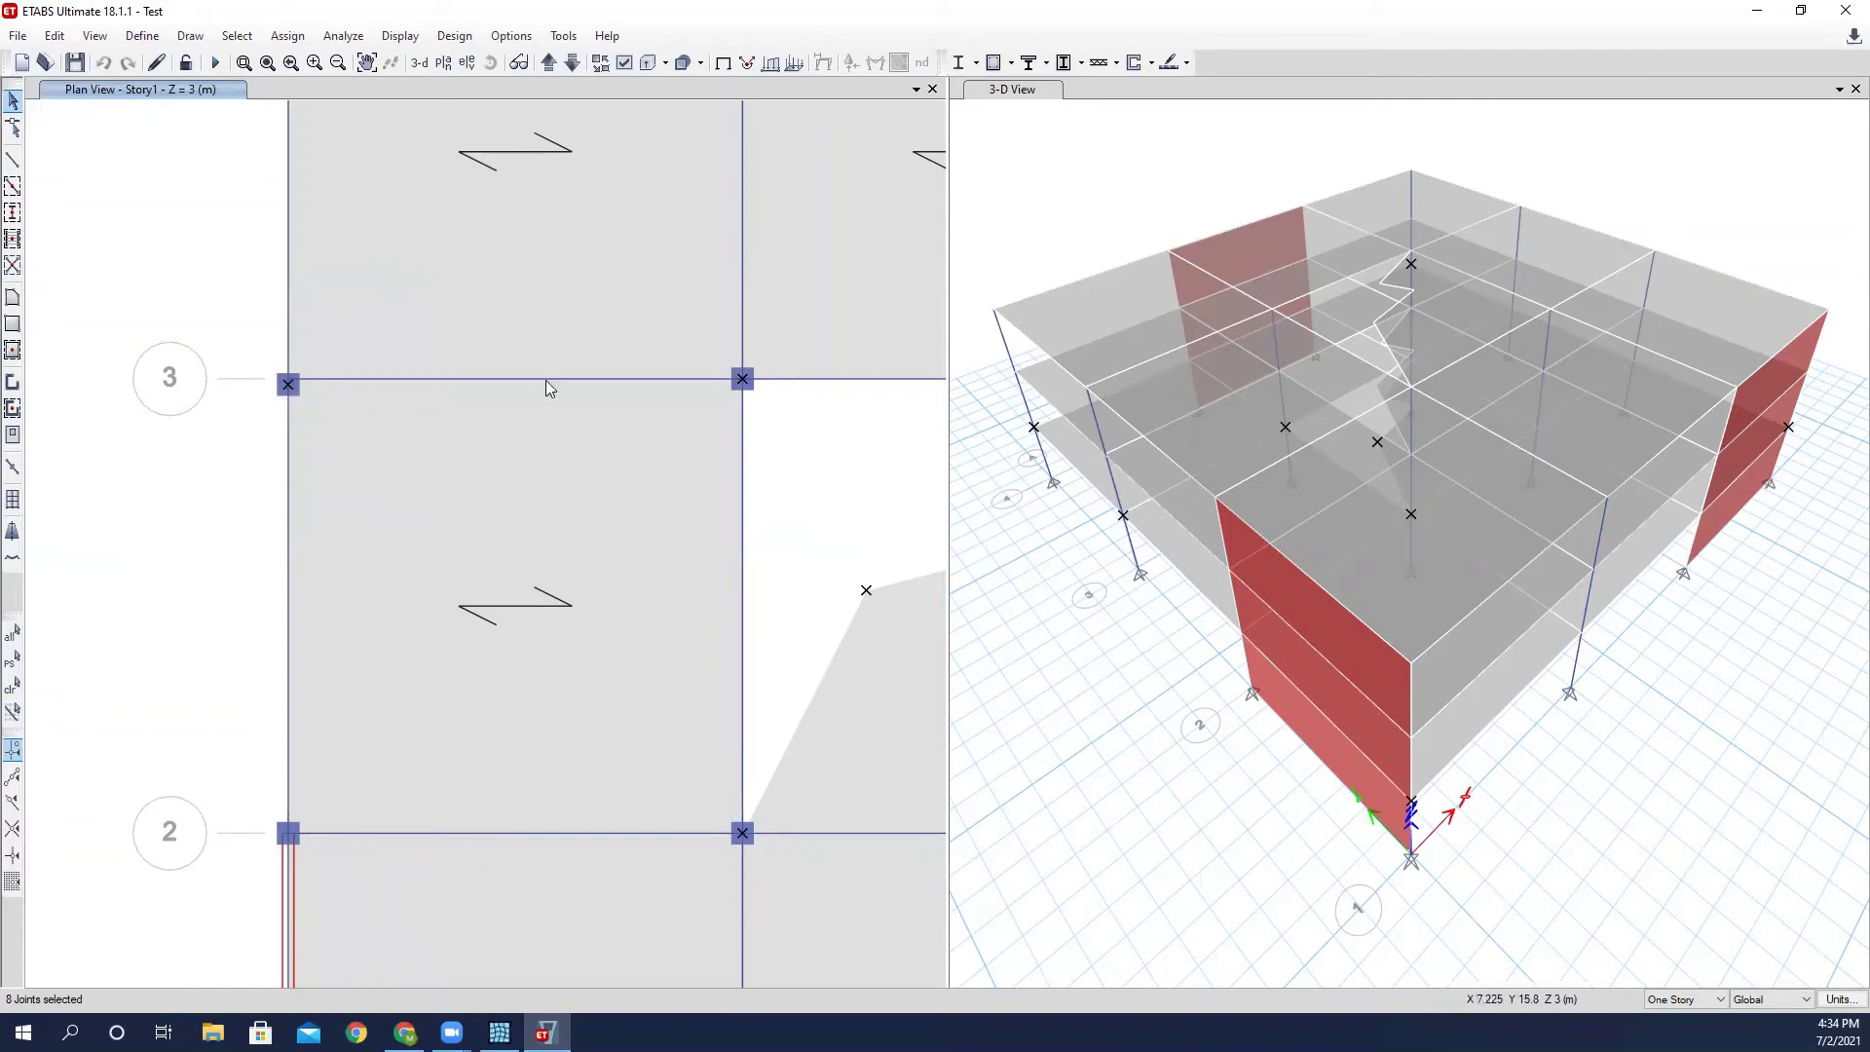
{"action": "scroll", "coordinate": [542, 380], "scroll_direction": "down", "scroll_amount": 4}
{"action": "scroll", "coordinate": [286, 383], "scroll_direction": "up", "scroll_amount": 2}
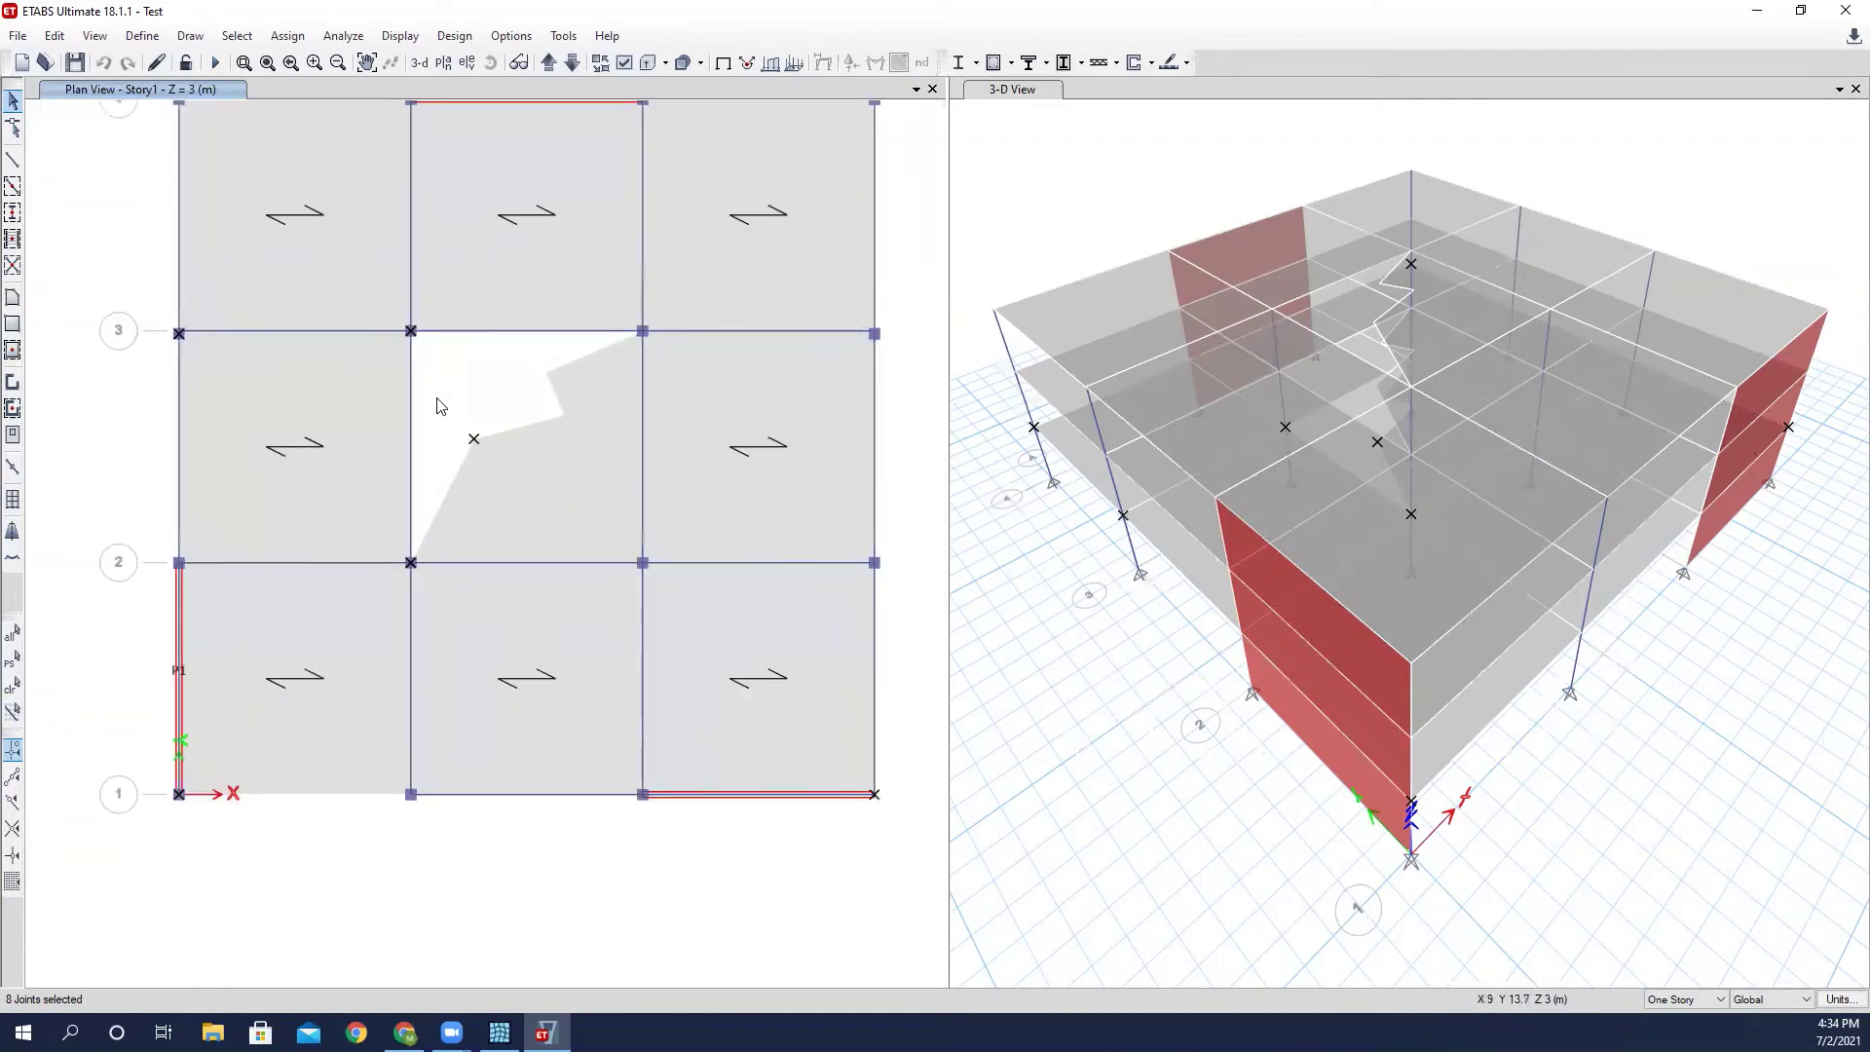
{"action": "middle_click_drag", "start_coordinate": [439, 391], "coordinate": [454, 394]}
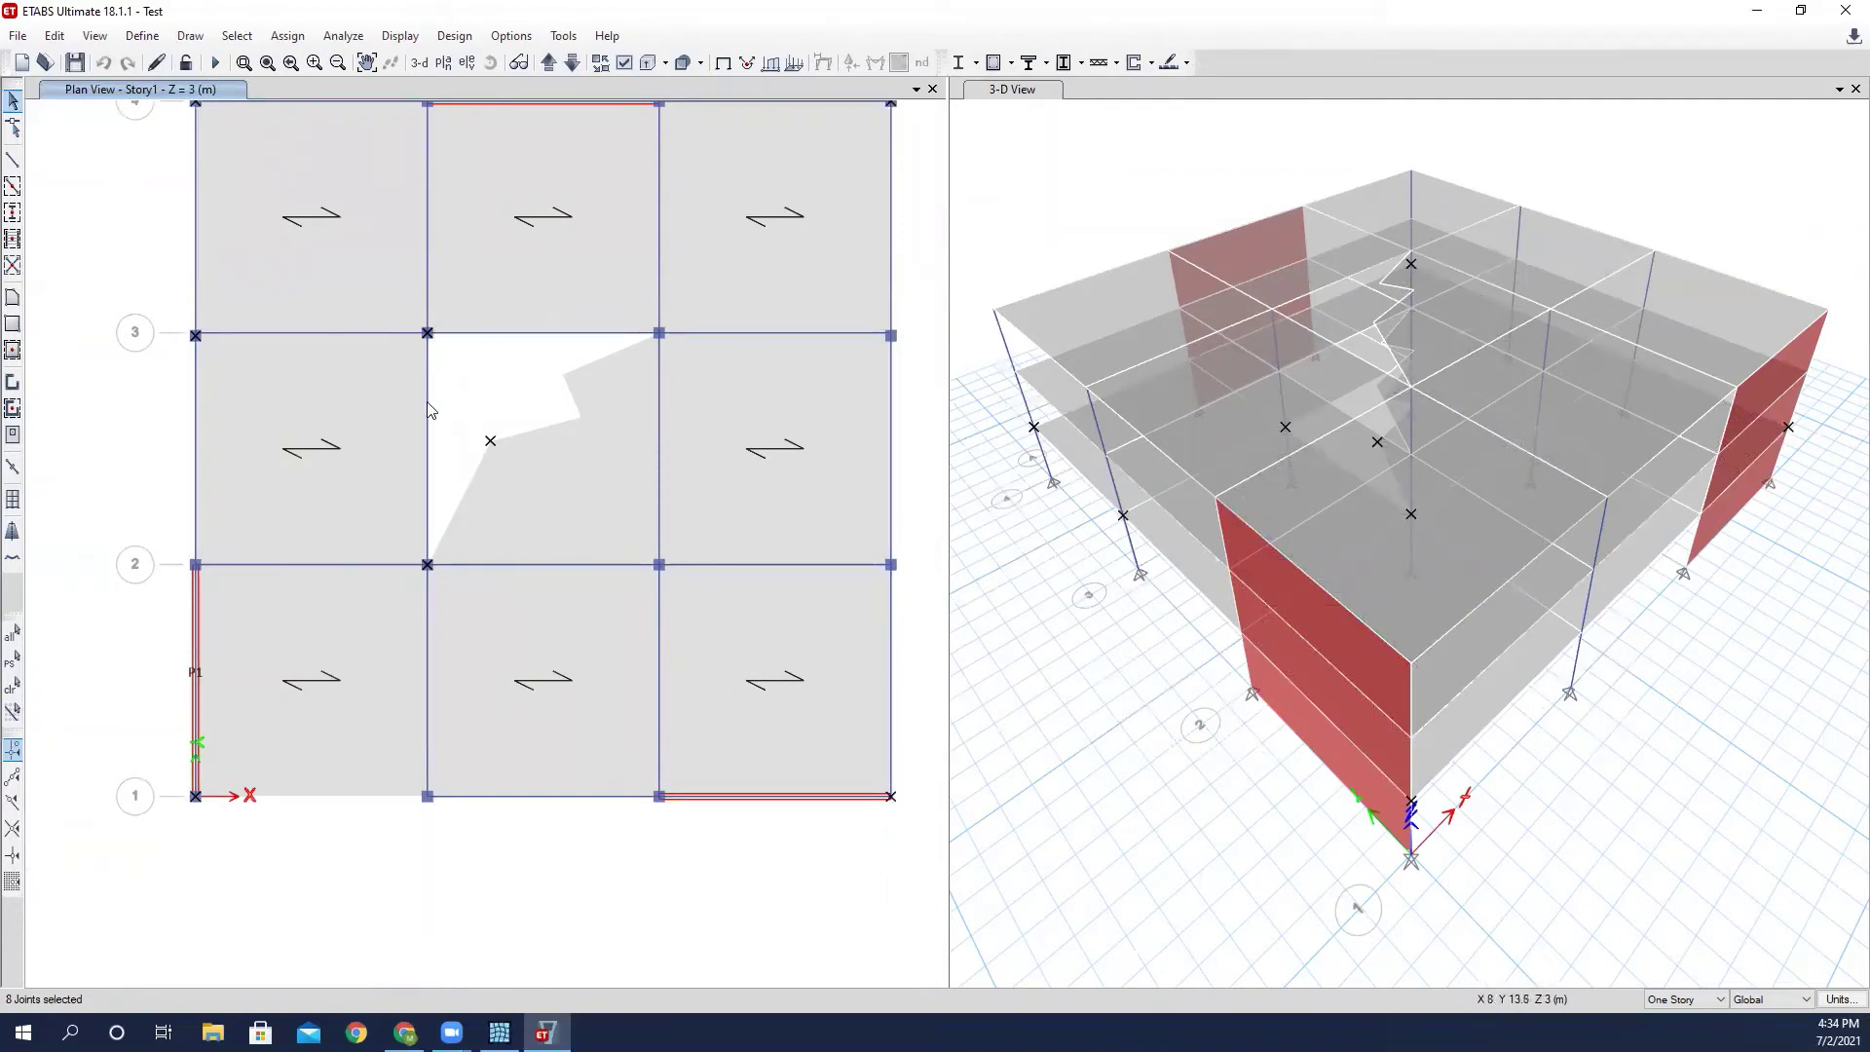
{"action": "scroll", "coordinate": [237, 367], "scroll_direction": "up", "scroll_amount": 2}
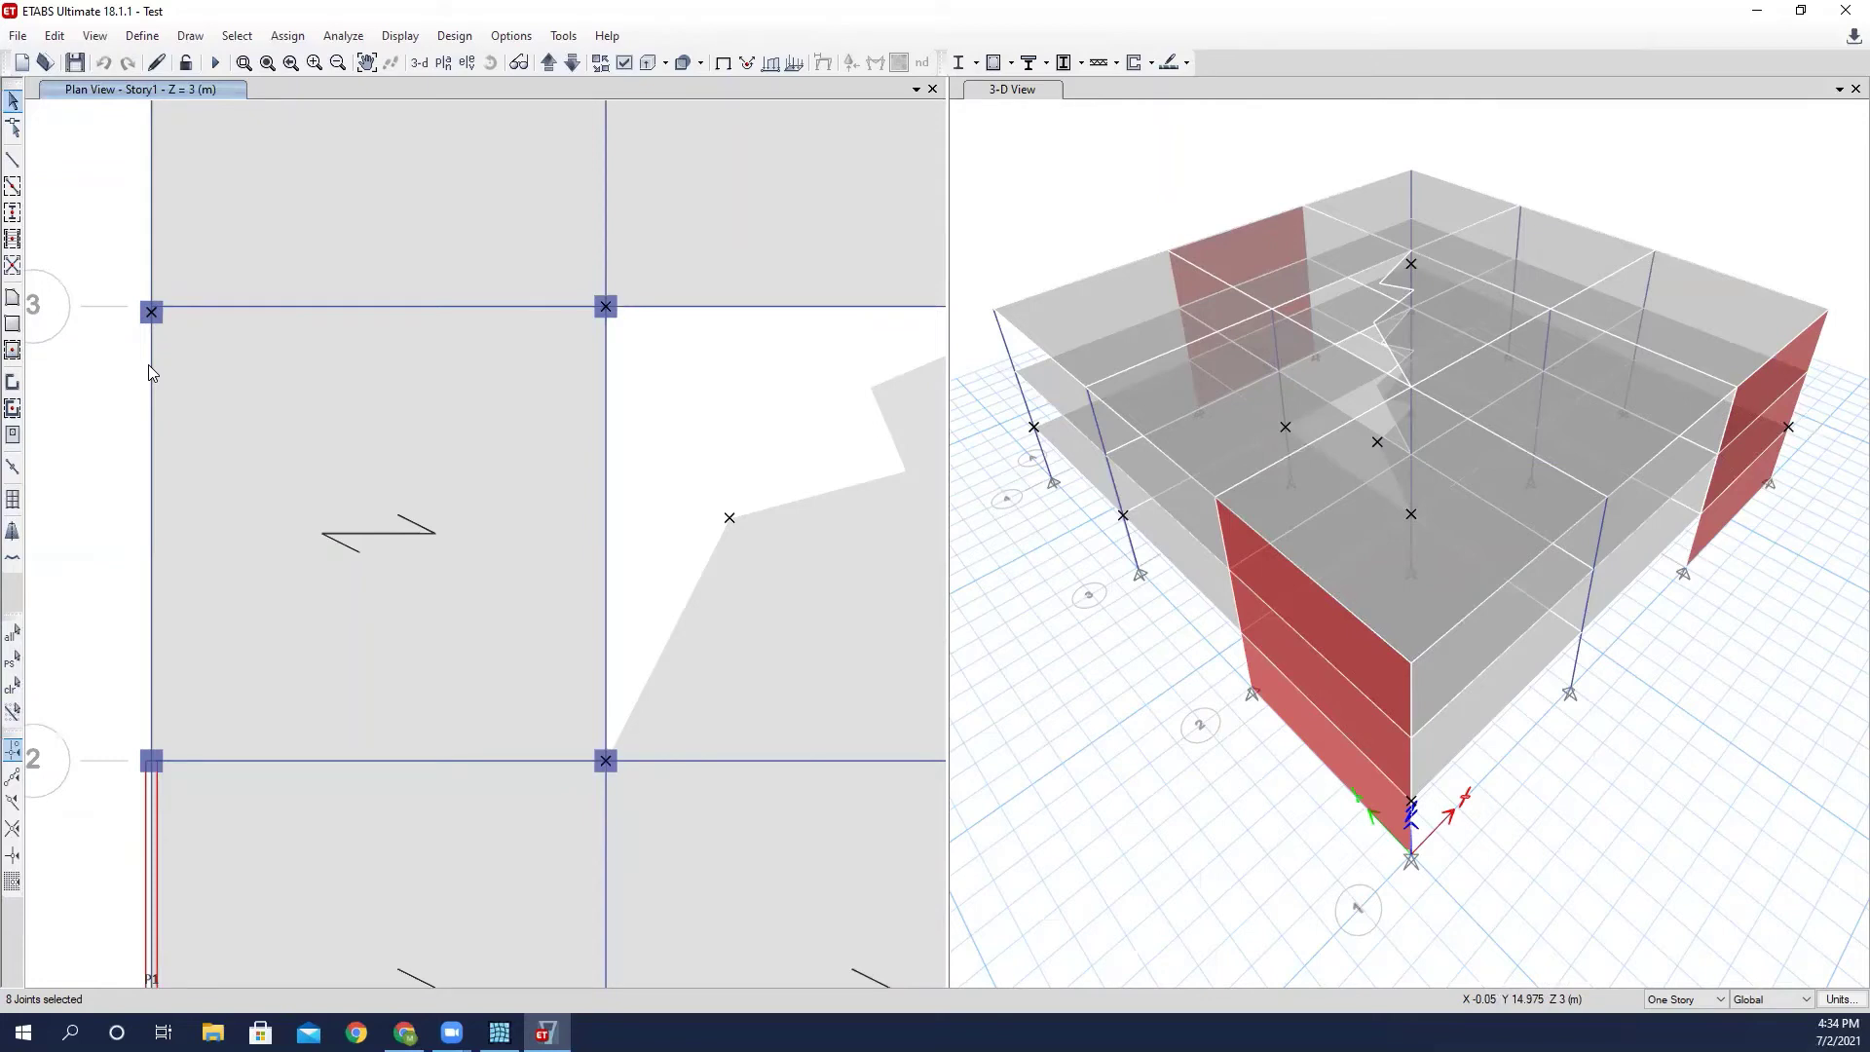
{"action": "scroll", "coordinate": [151, 373], "scroll_direction": "down", "scroll_amount": 2}
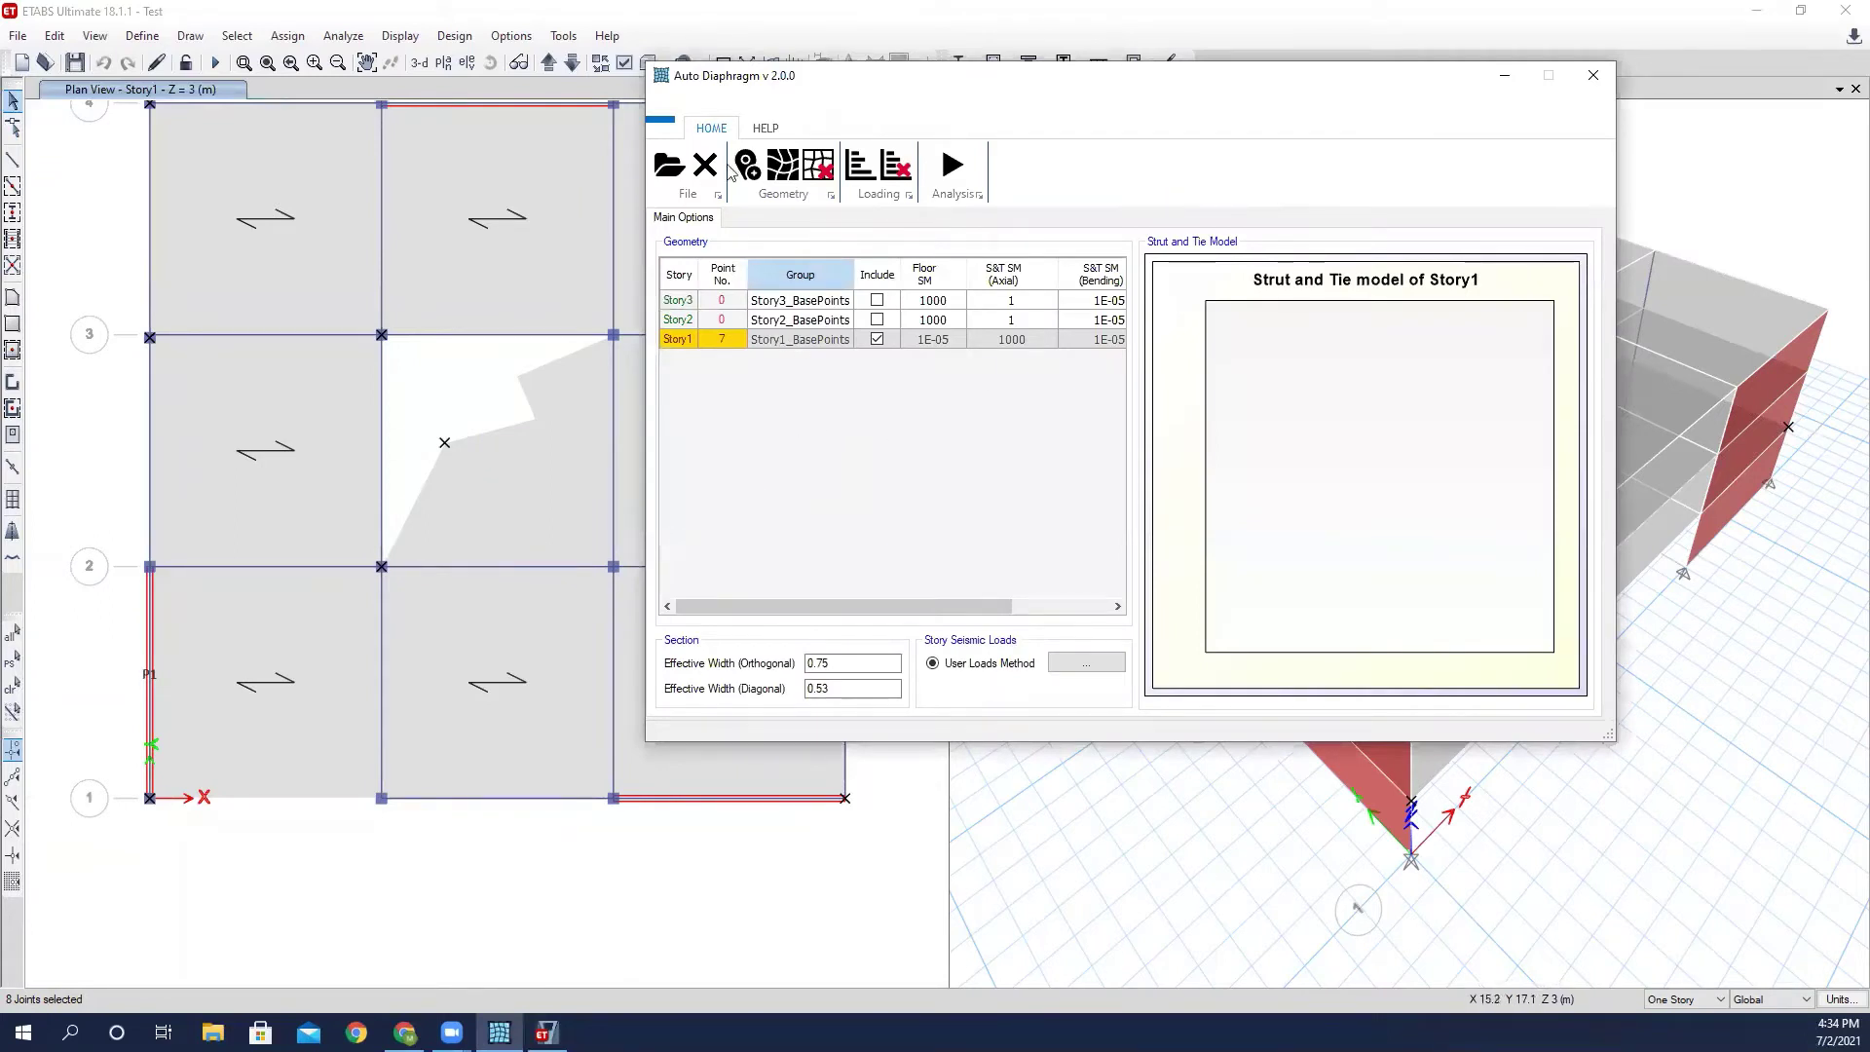
{"action": "left_click", "coordinate": [757, 176]}
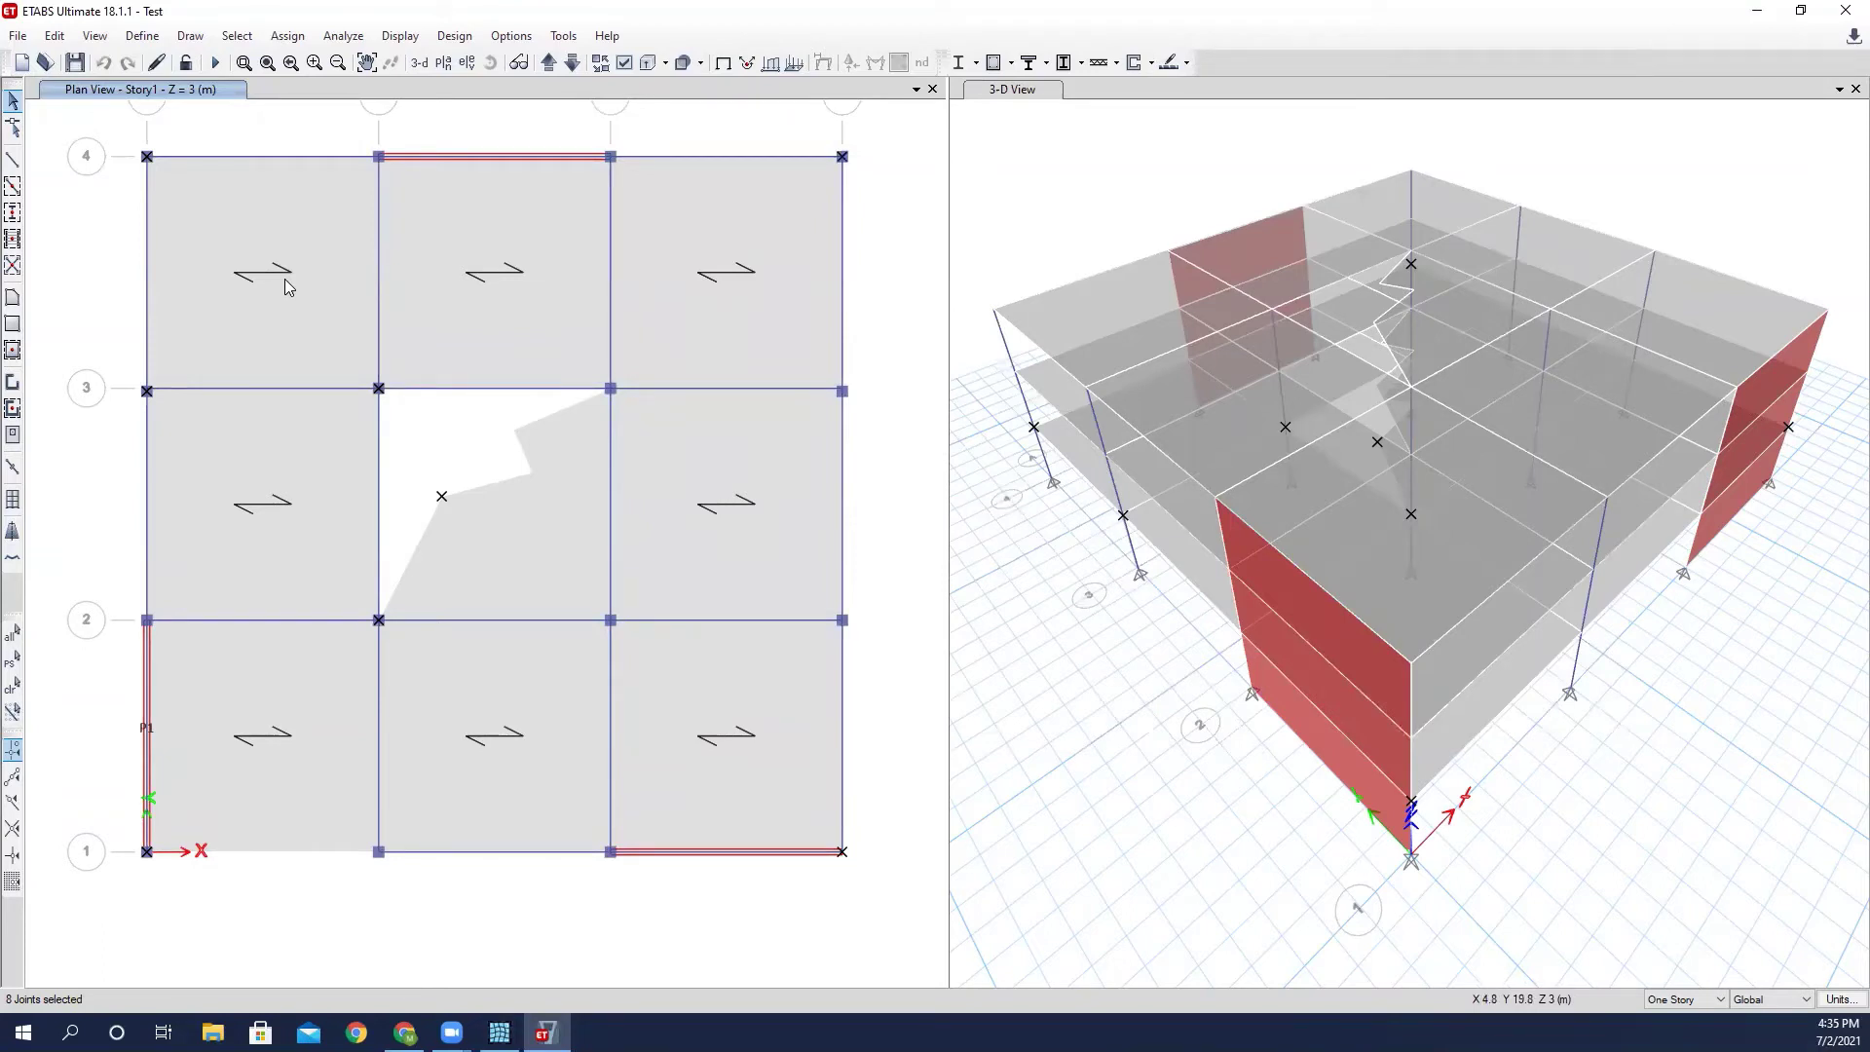
Check the assignments of the slab between grid lines A-B and 3-4, and inspect the thickness in the S175 slab property definition.
{"action": "left_click", "coordinate": [285, 283]}
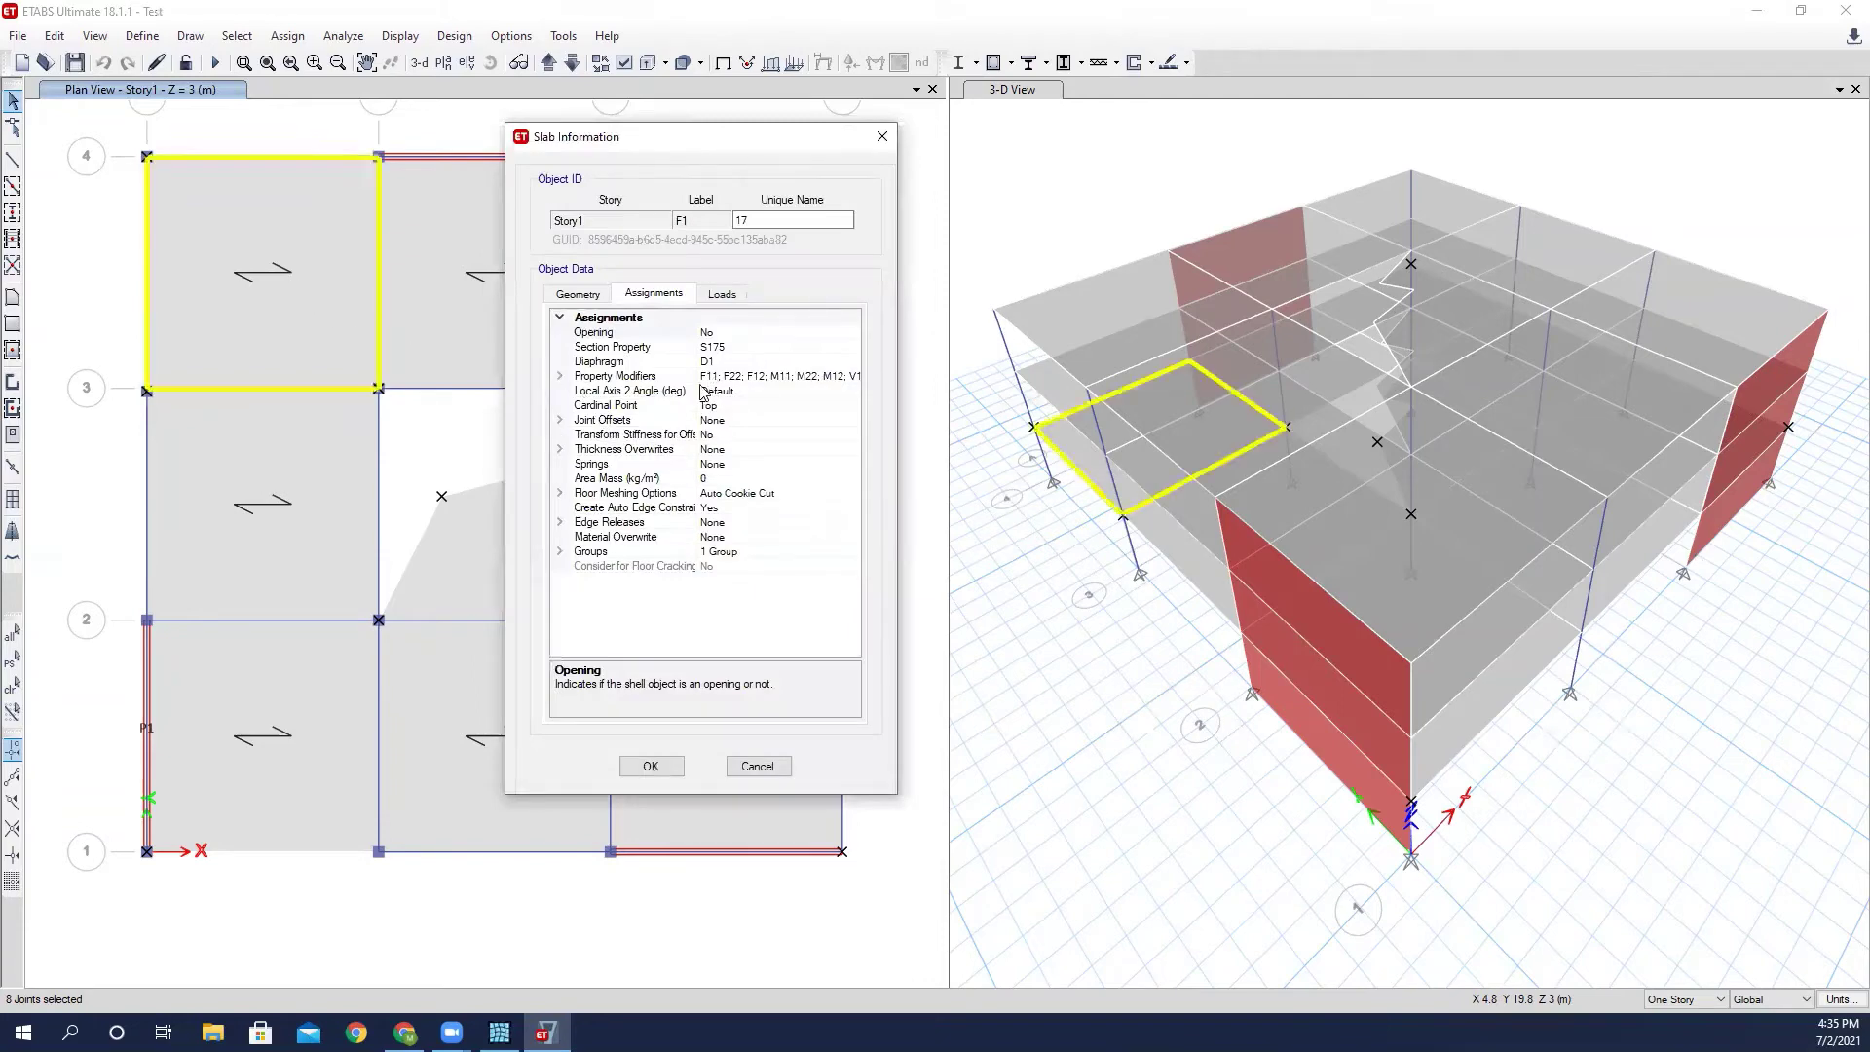
{"action": "left_click", "coordinate": [882, 136]}
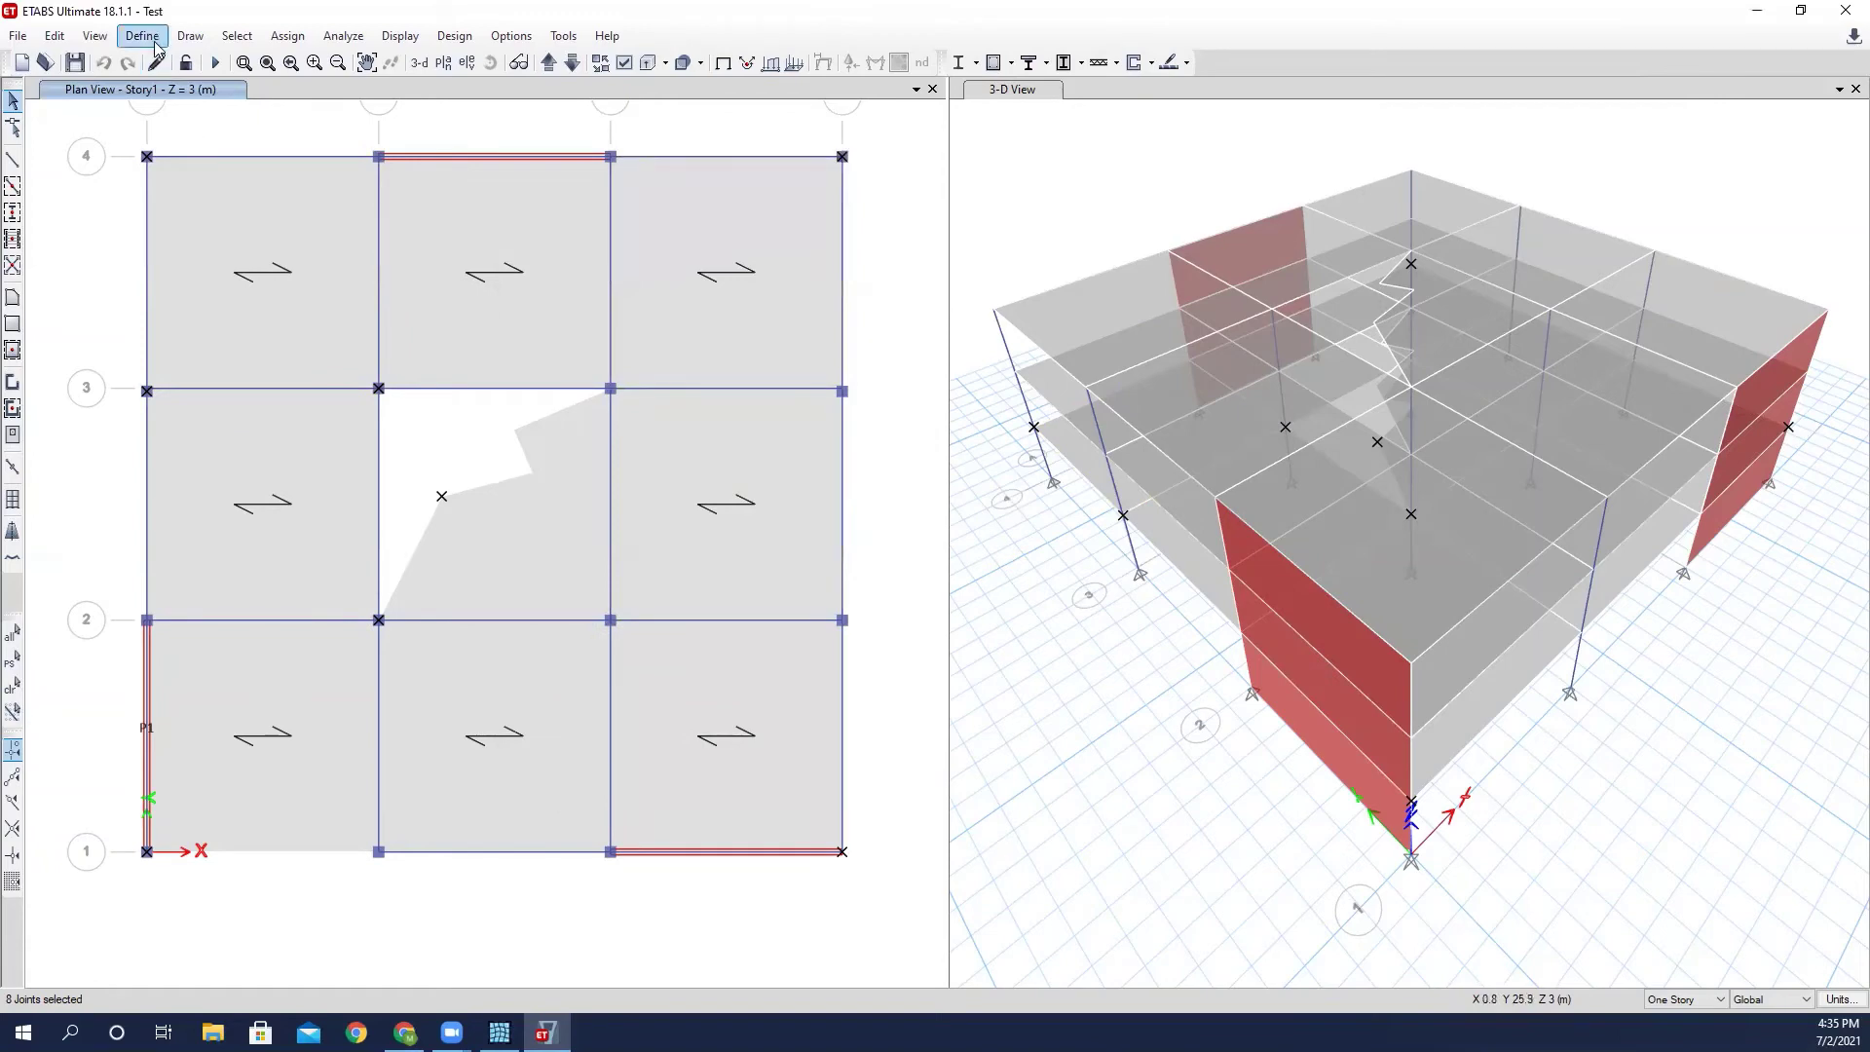
{"action": "left_click", "coordinate": [154, 43]}
{"action": "mouse_move", "coordinate": [215, 93]}
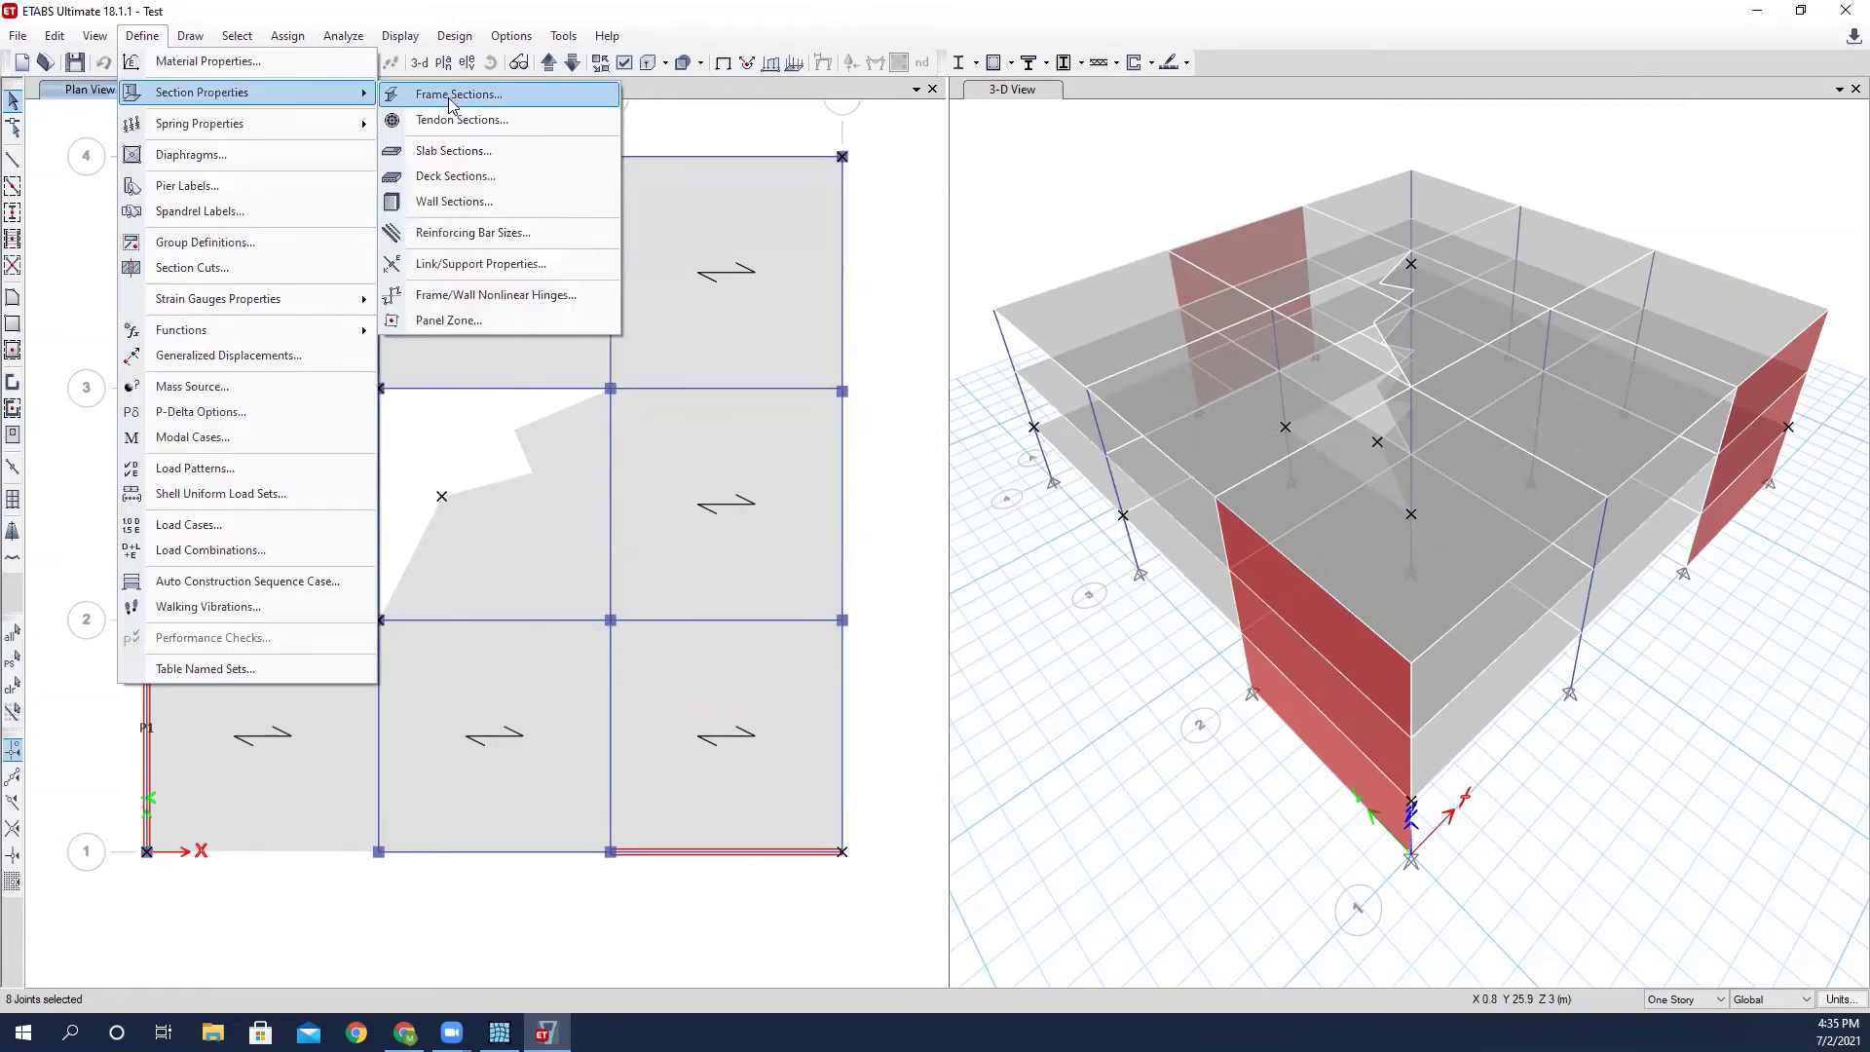
{"action": "left_click", "coordinate": [453, 151]}
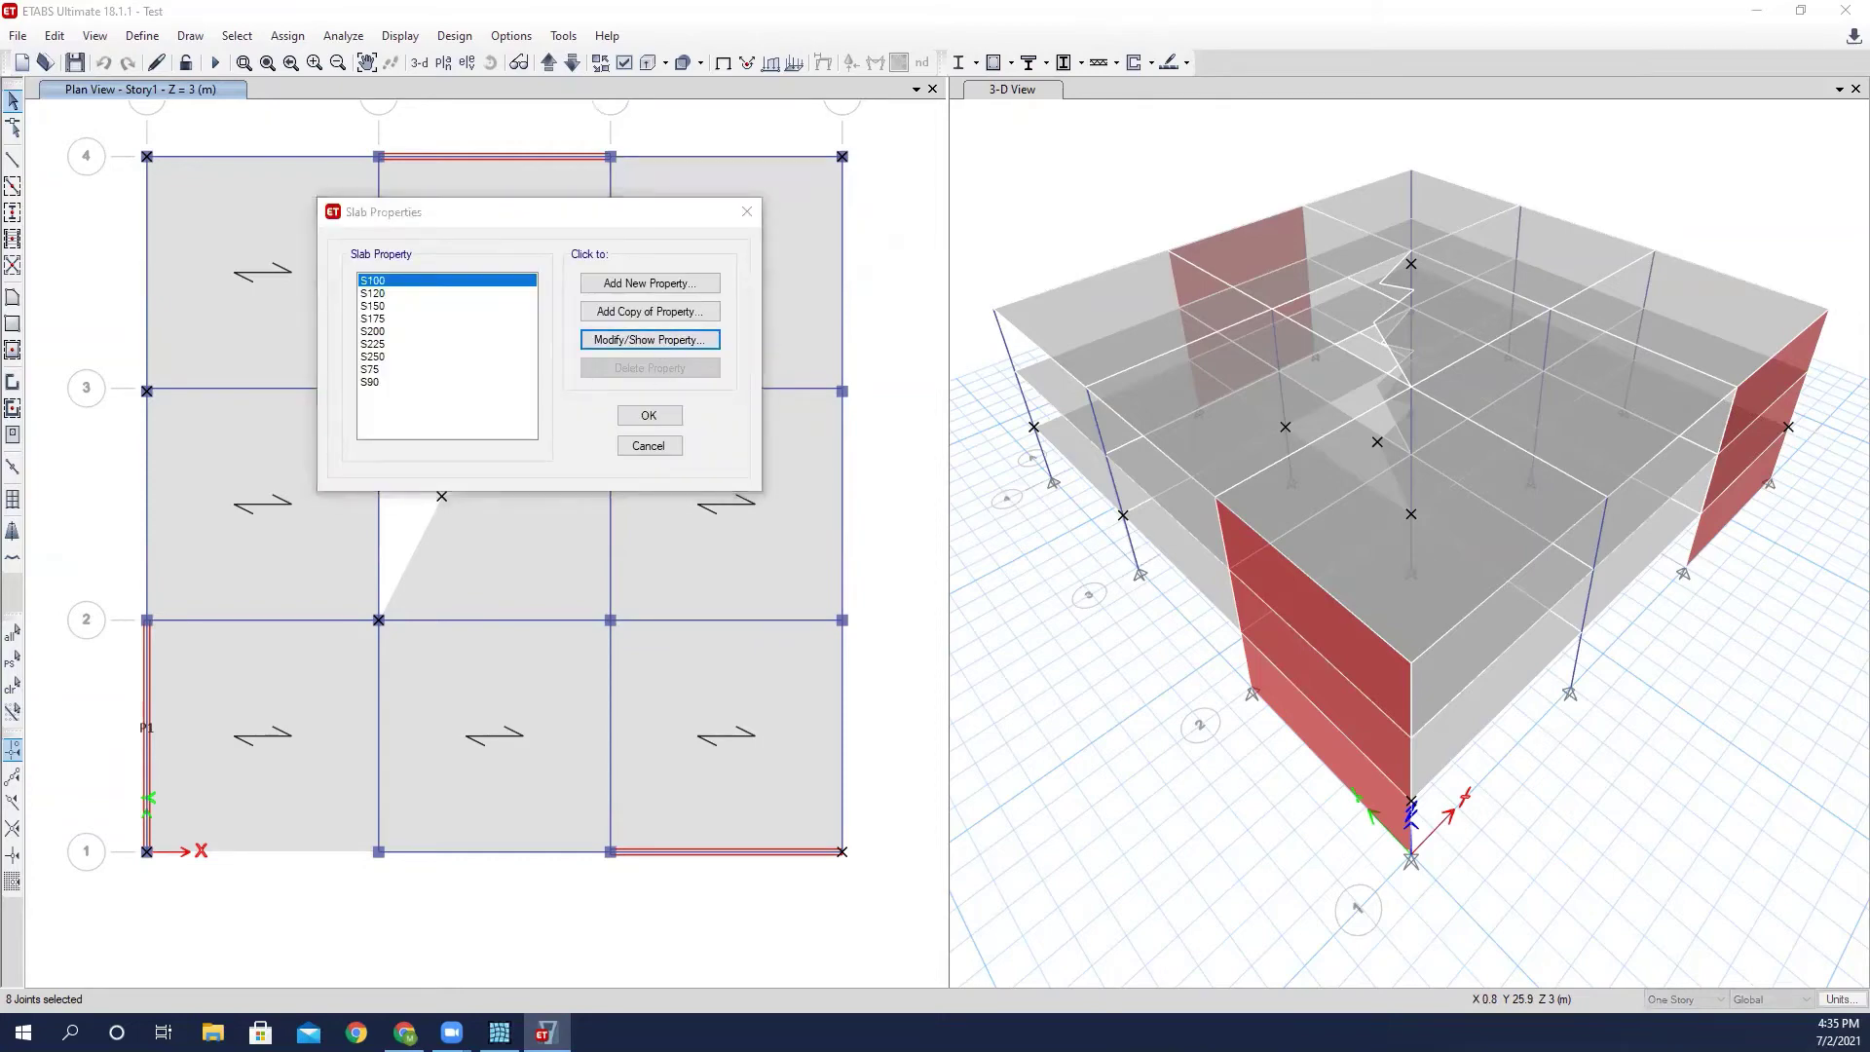
{"action": "left_click", "coordinate": [649, 339]}
{"action": "left_click", "coordinate": [1295, 207]}
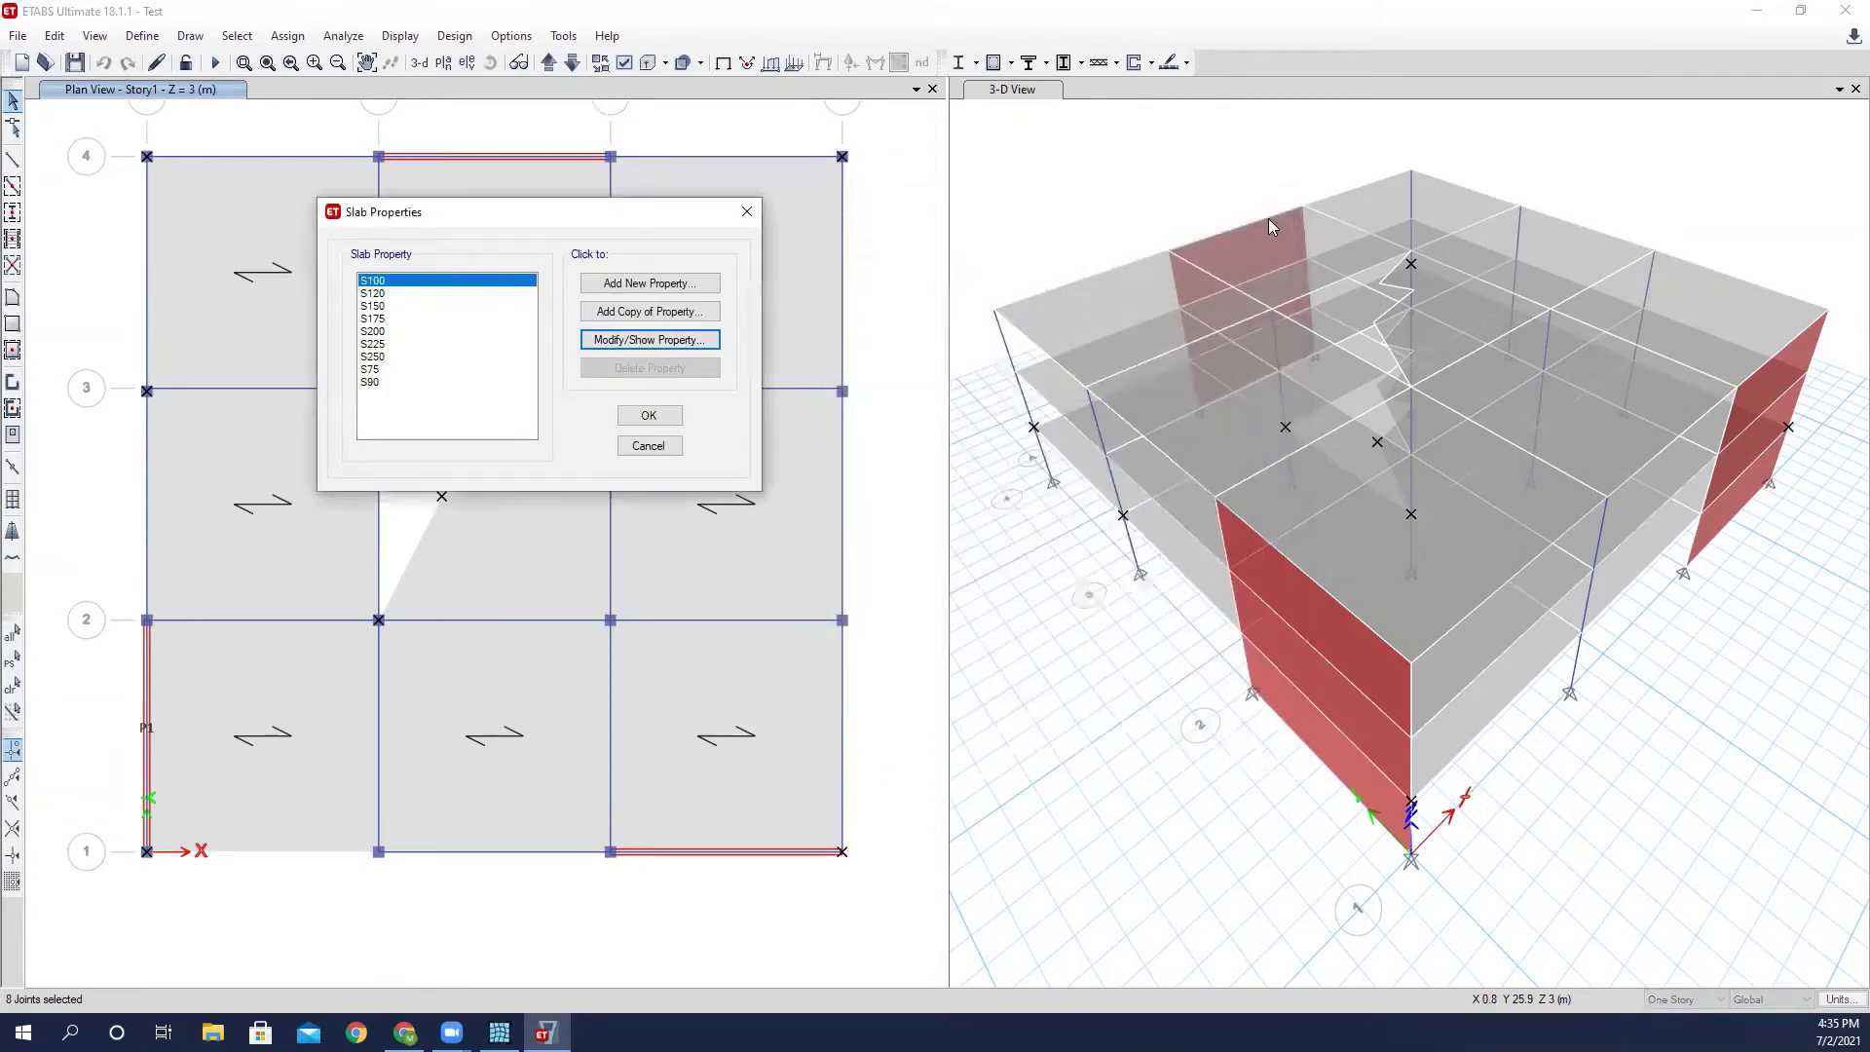
{"action": "left_click", "coordinate": [397, 319]}
{"action": "left_click", "coordinate": [650, 338]}
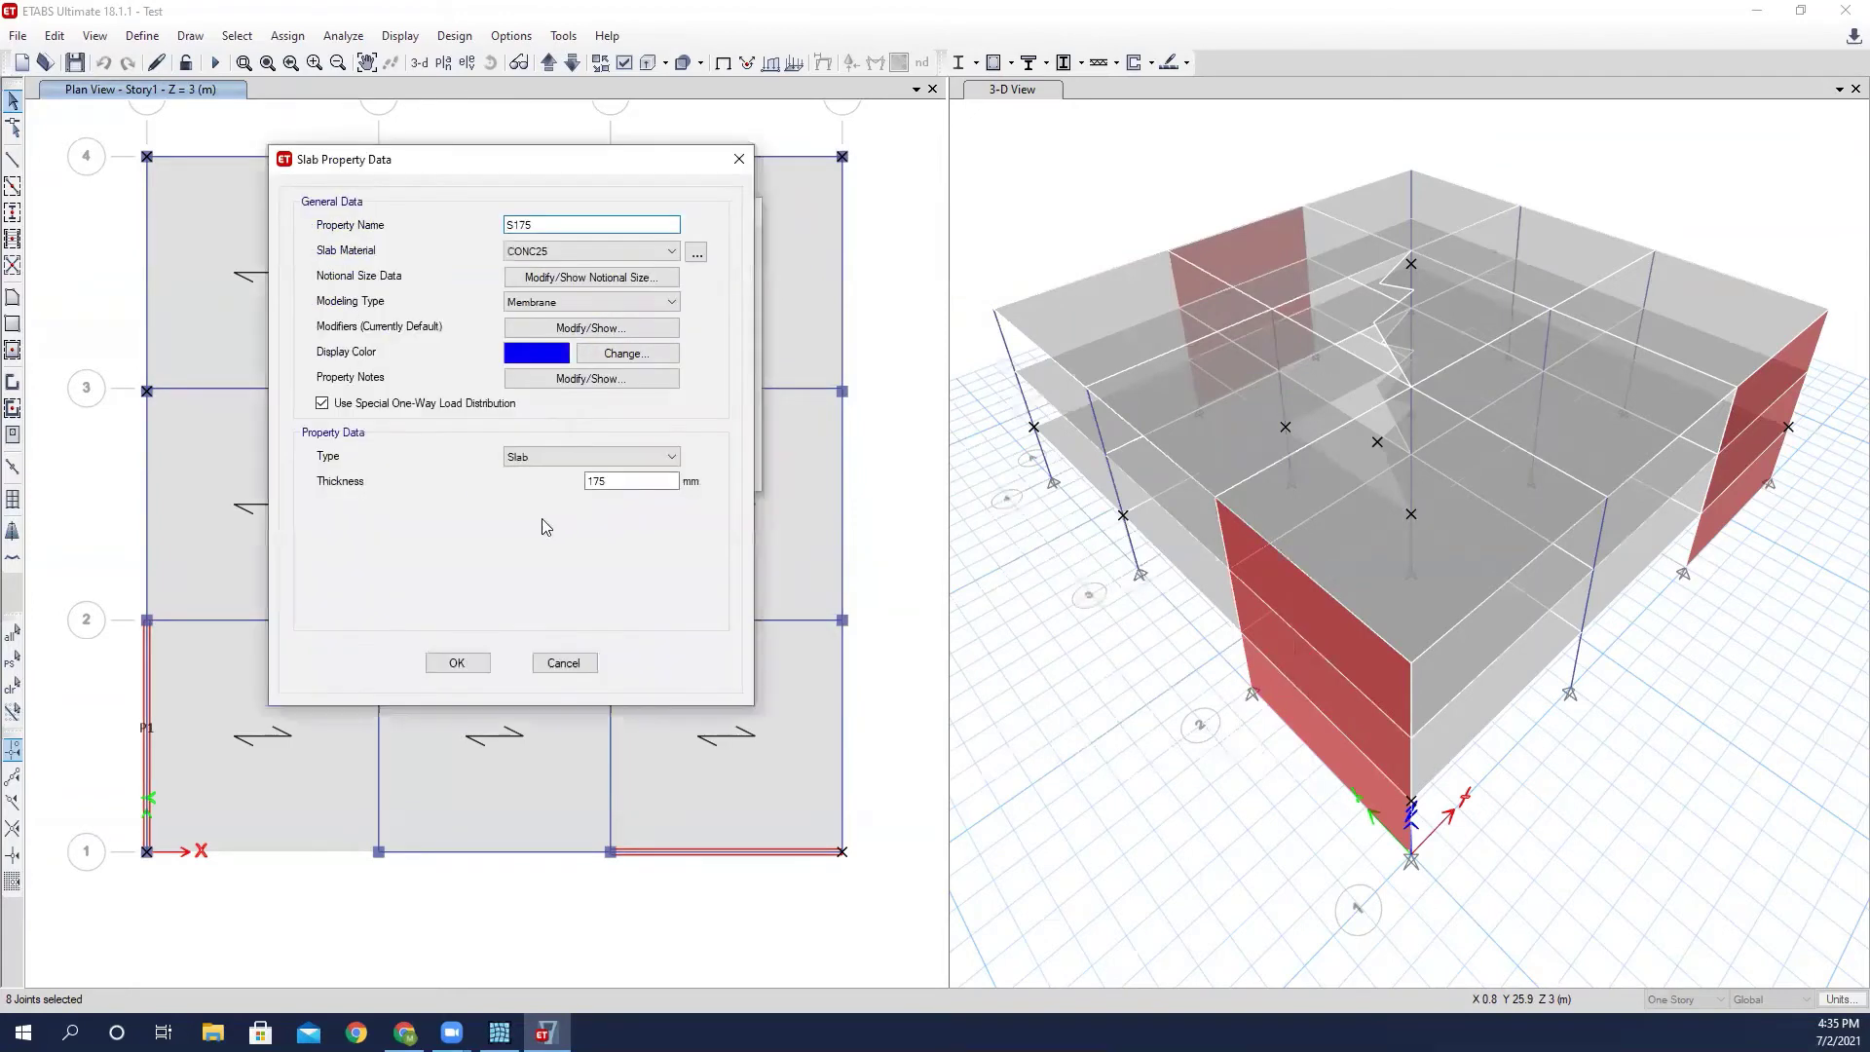
{"action": "double_click", "coordinate": [596, 481]}
{"action": "left_click", "coordinate": [633, 482]}
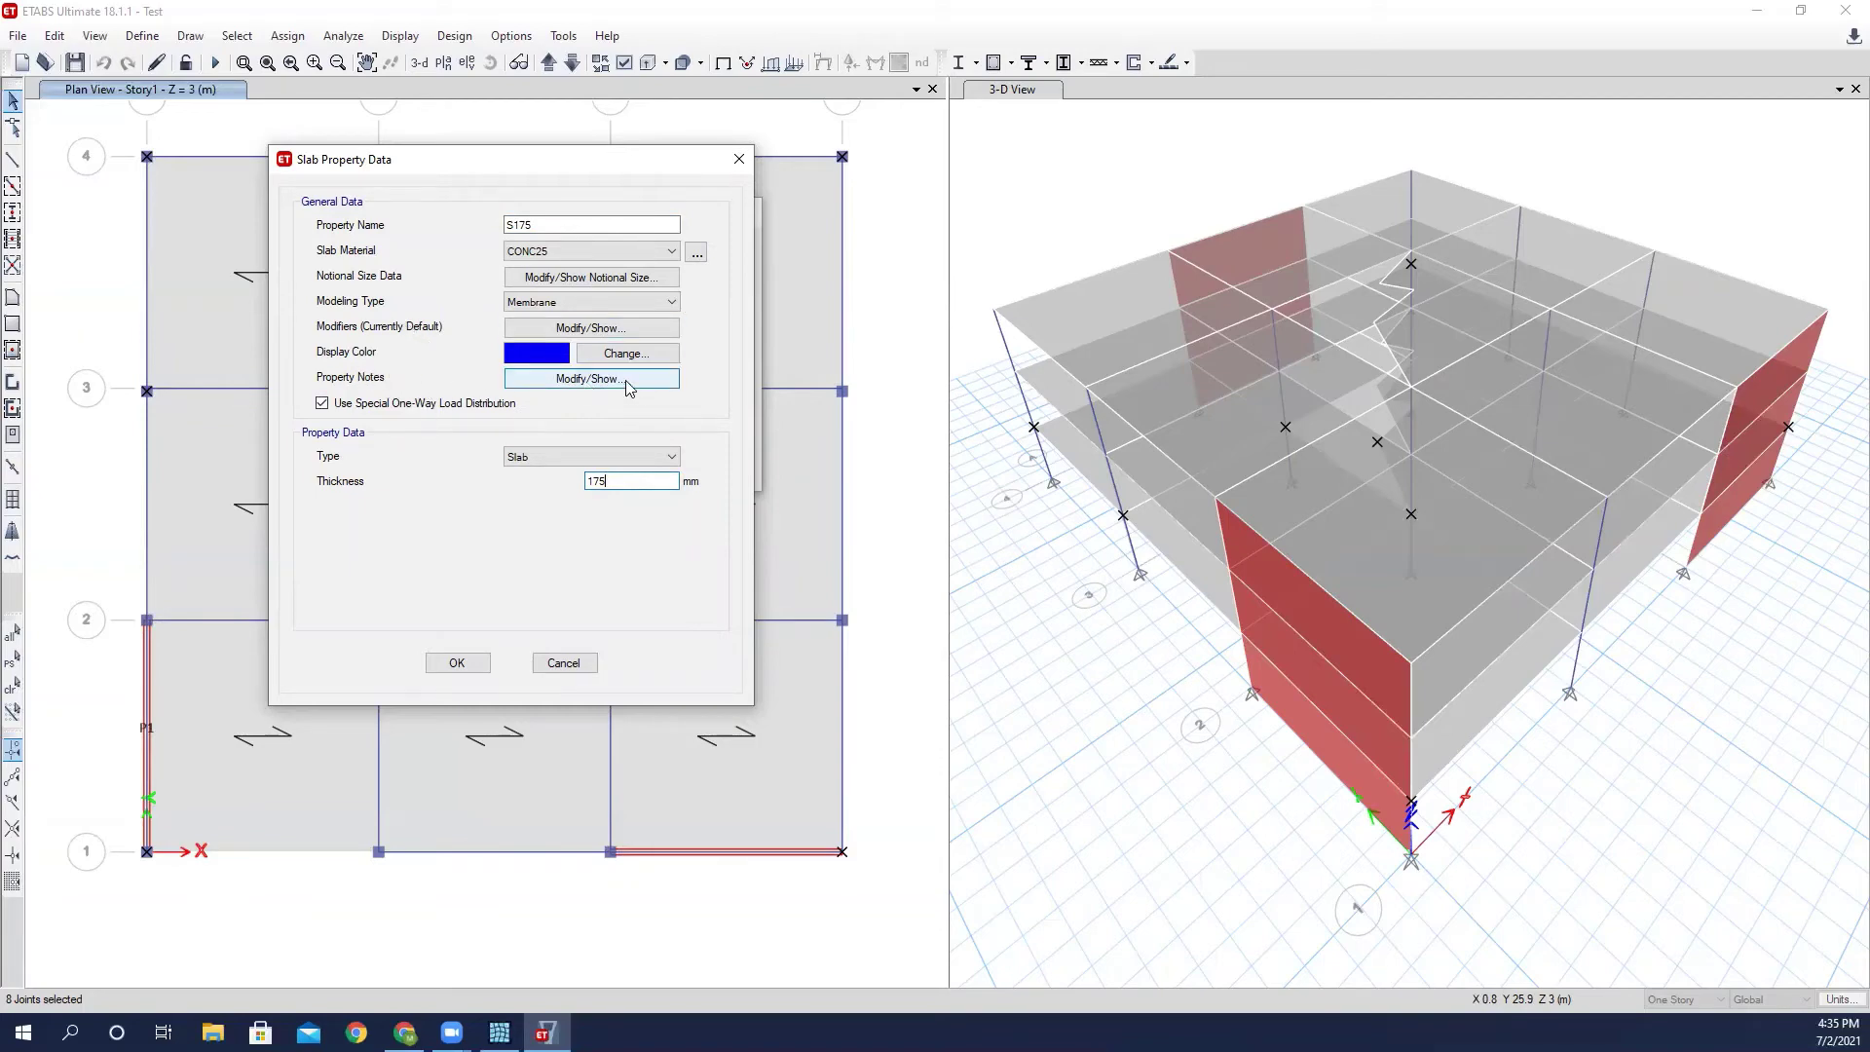
Enter 100 and 150 120 in the property notes of slab S175 and accept the slab properties.
{"action": "left_click", "coordinate": [589, 382]}
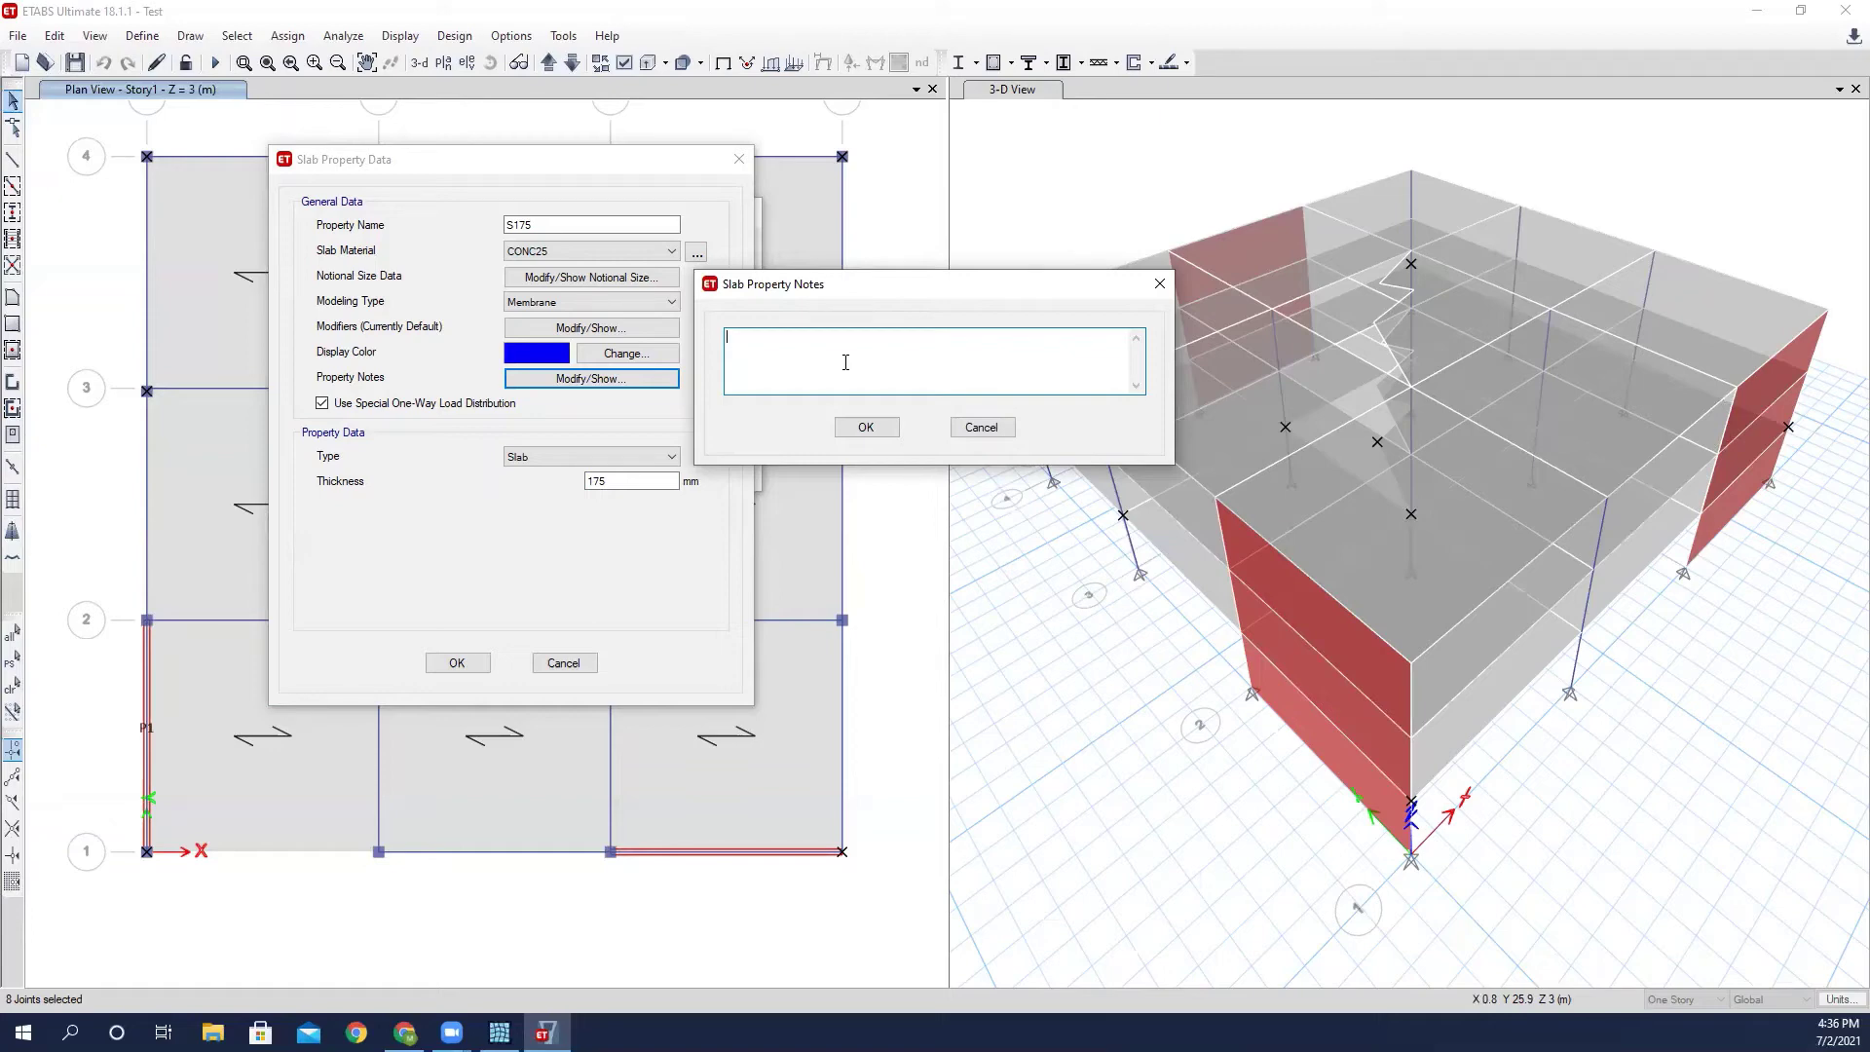
{"action": "type", "text": "100"}
{"action": "type", "text": "150 120"}
{"action": "left_click", "coordinate": [865, 426]}
{"action": "left_click", "coordinate": [474, 668]}
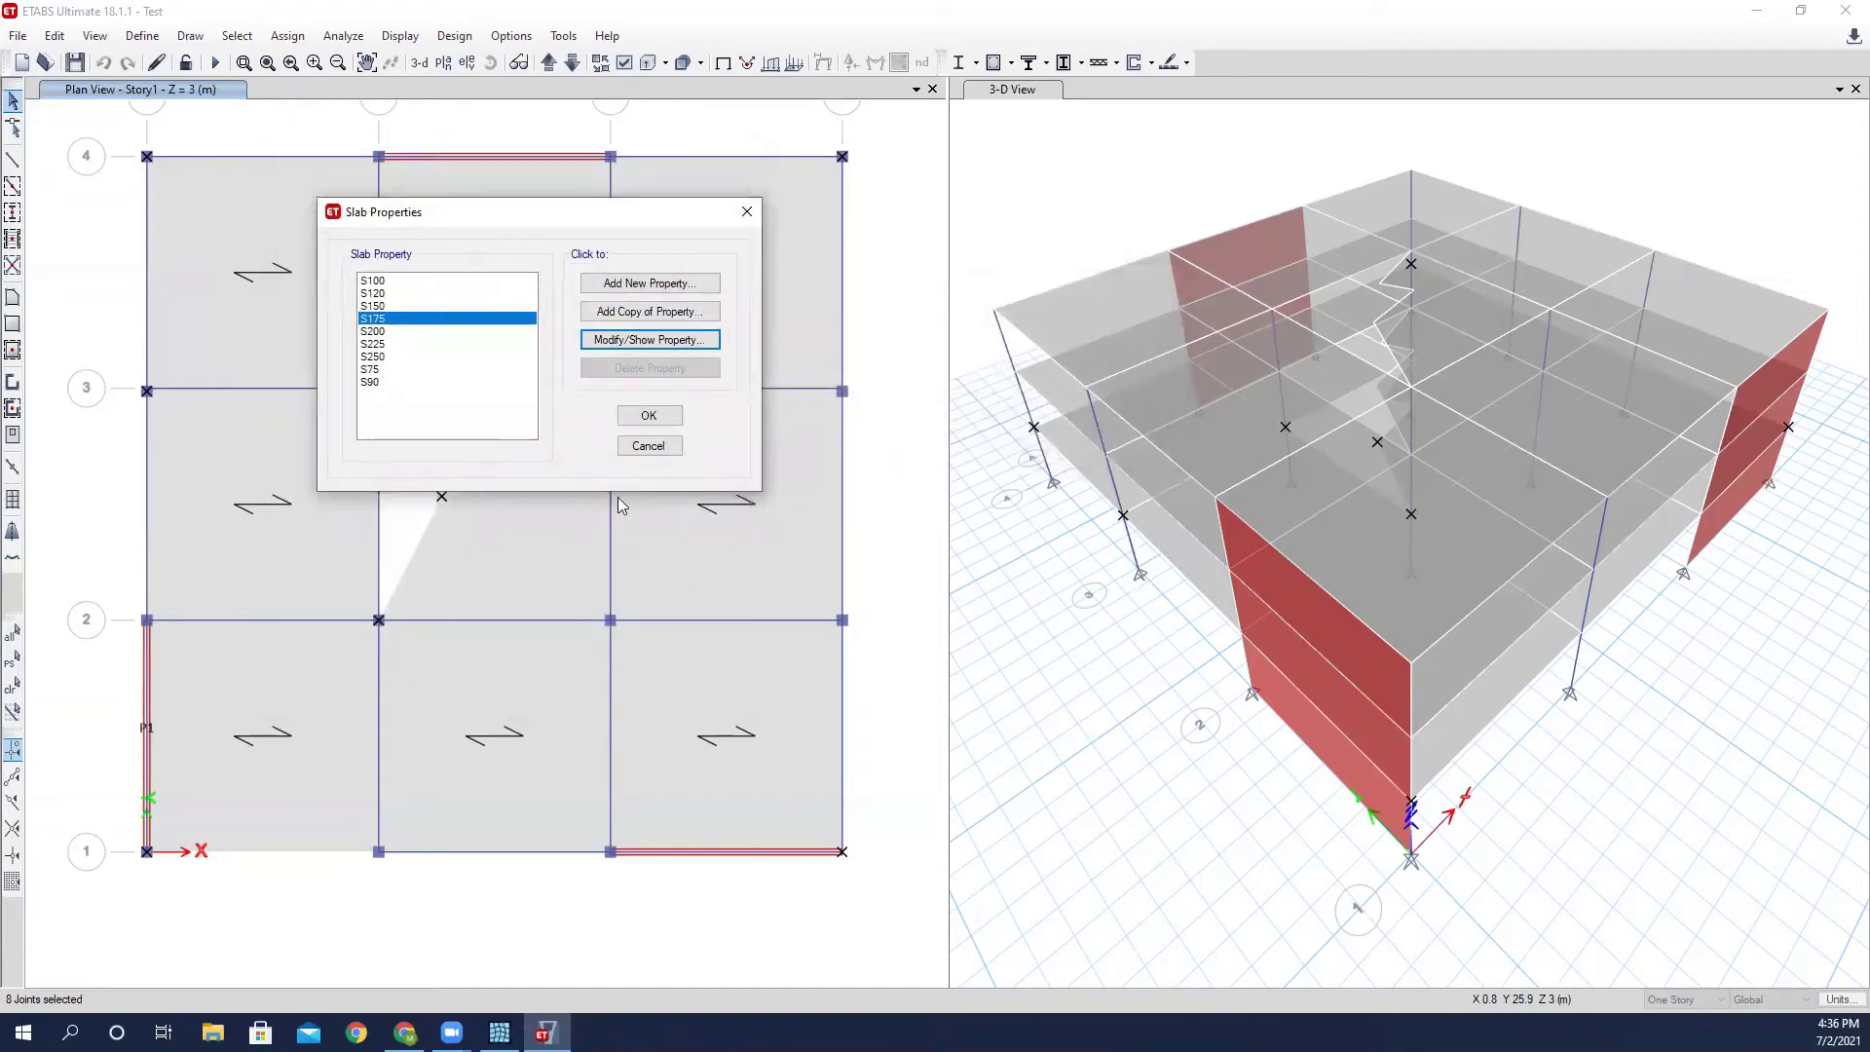
{"action": "left_click", "coordinate": [649, 415]}
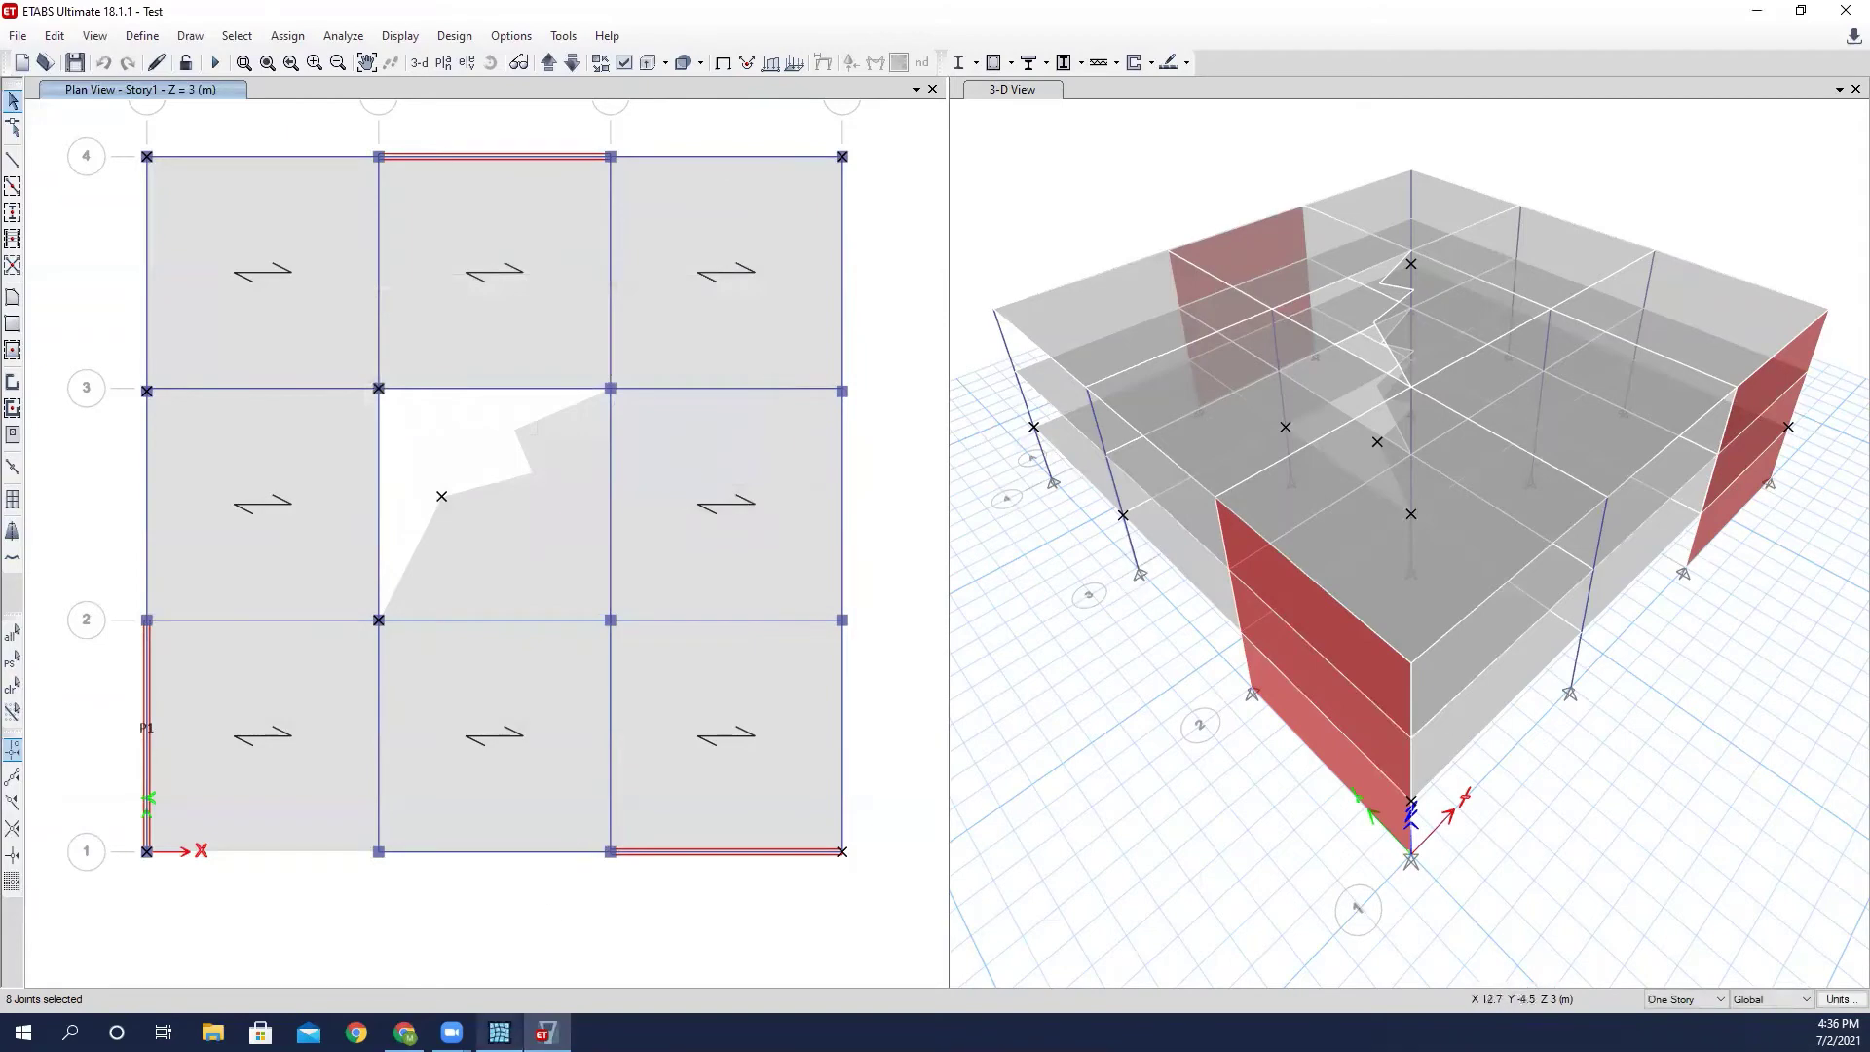
Generate the strut-and-tie geometry for Story1 in Auto Diaphragm and display that story's model.
{"action": "left_click", "coordinate": [499, 1032]}
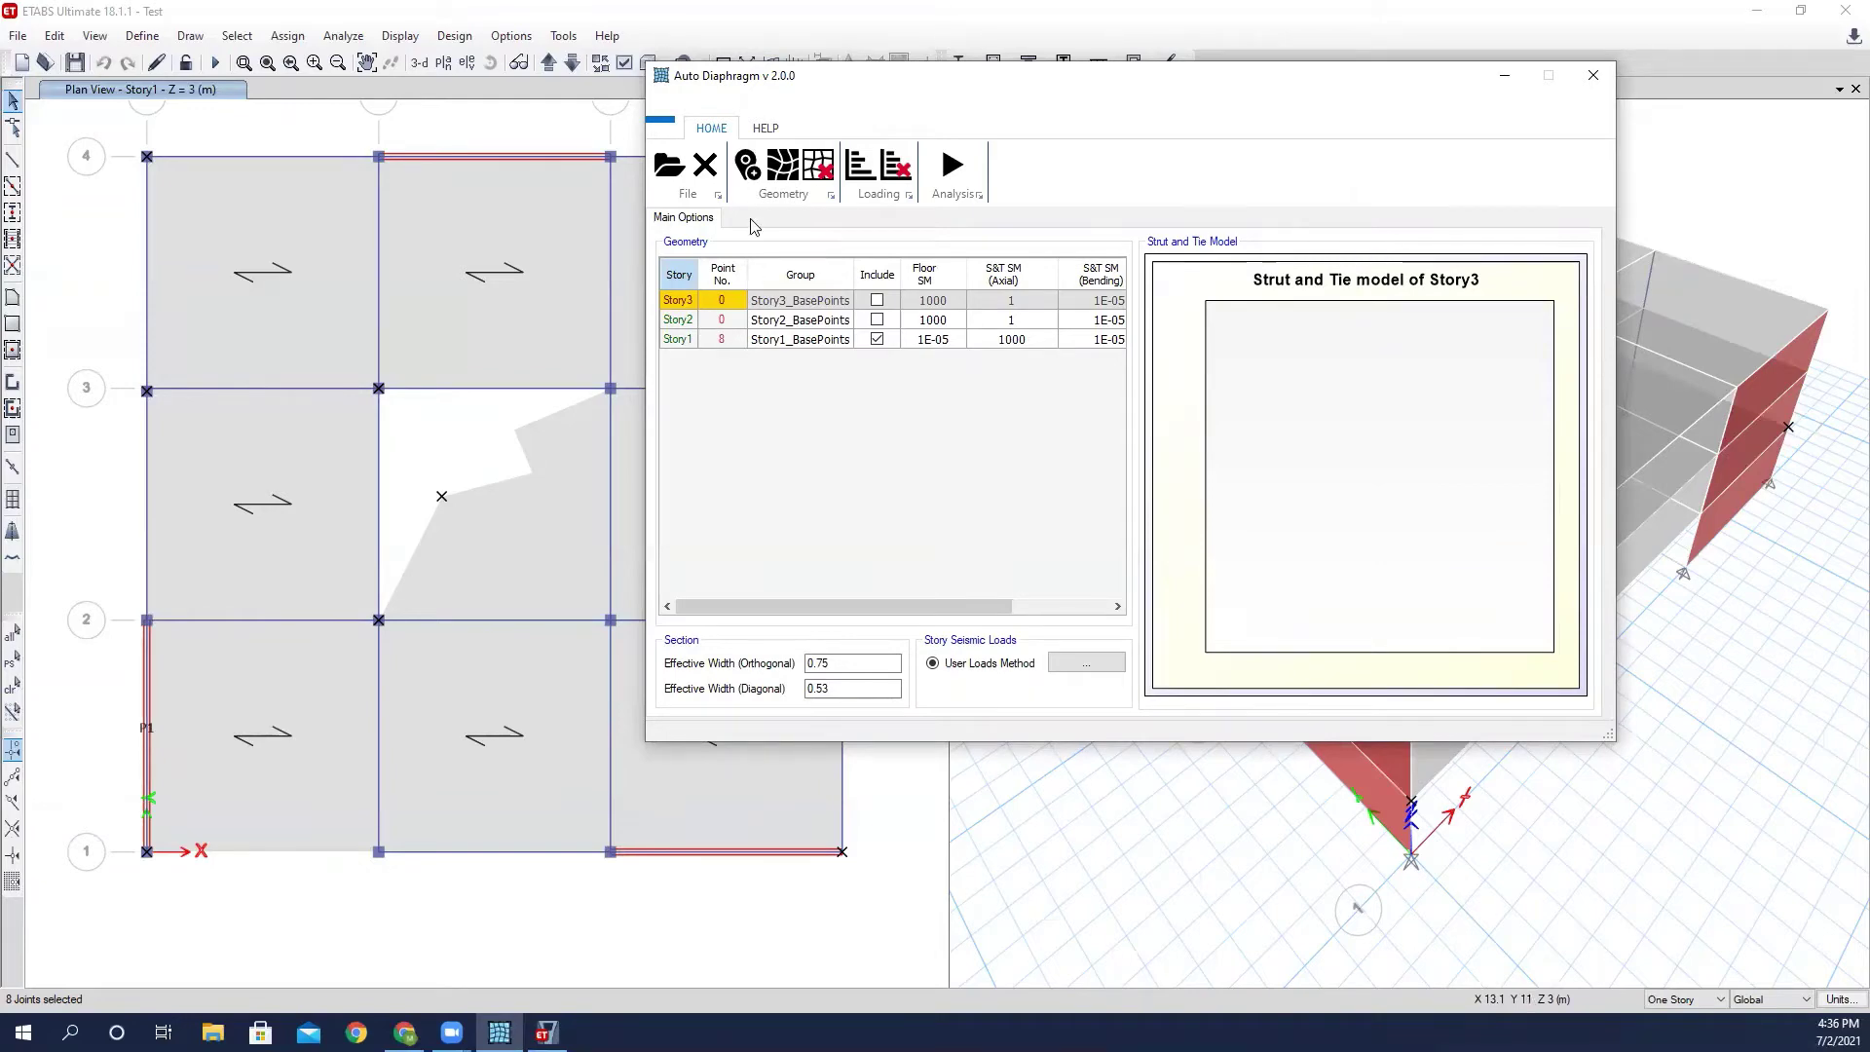
{"action": "left_click", "coordinate": [785, 179]}
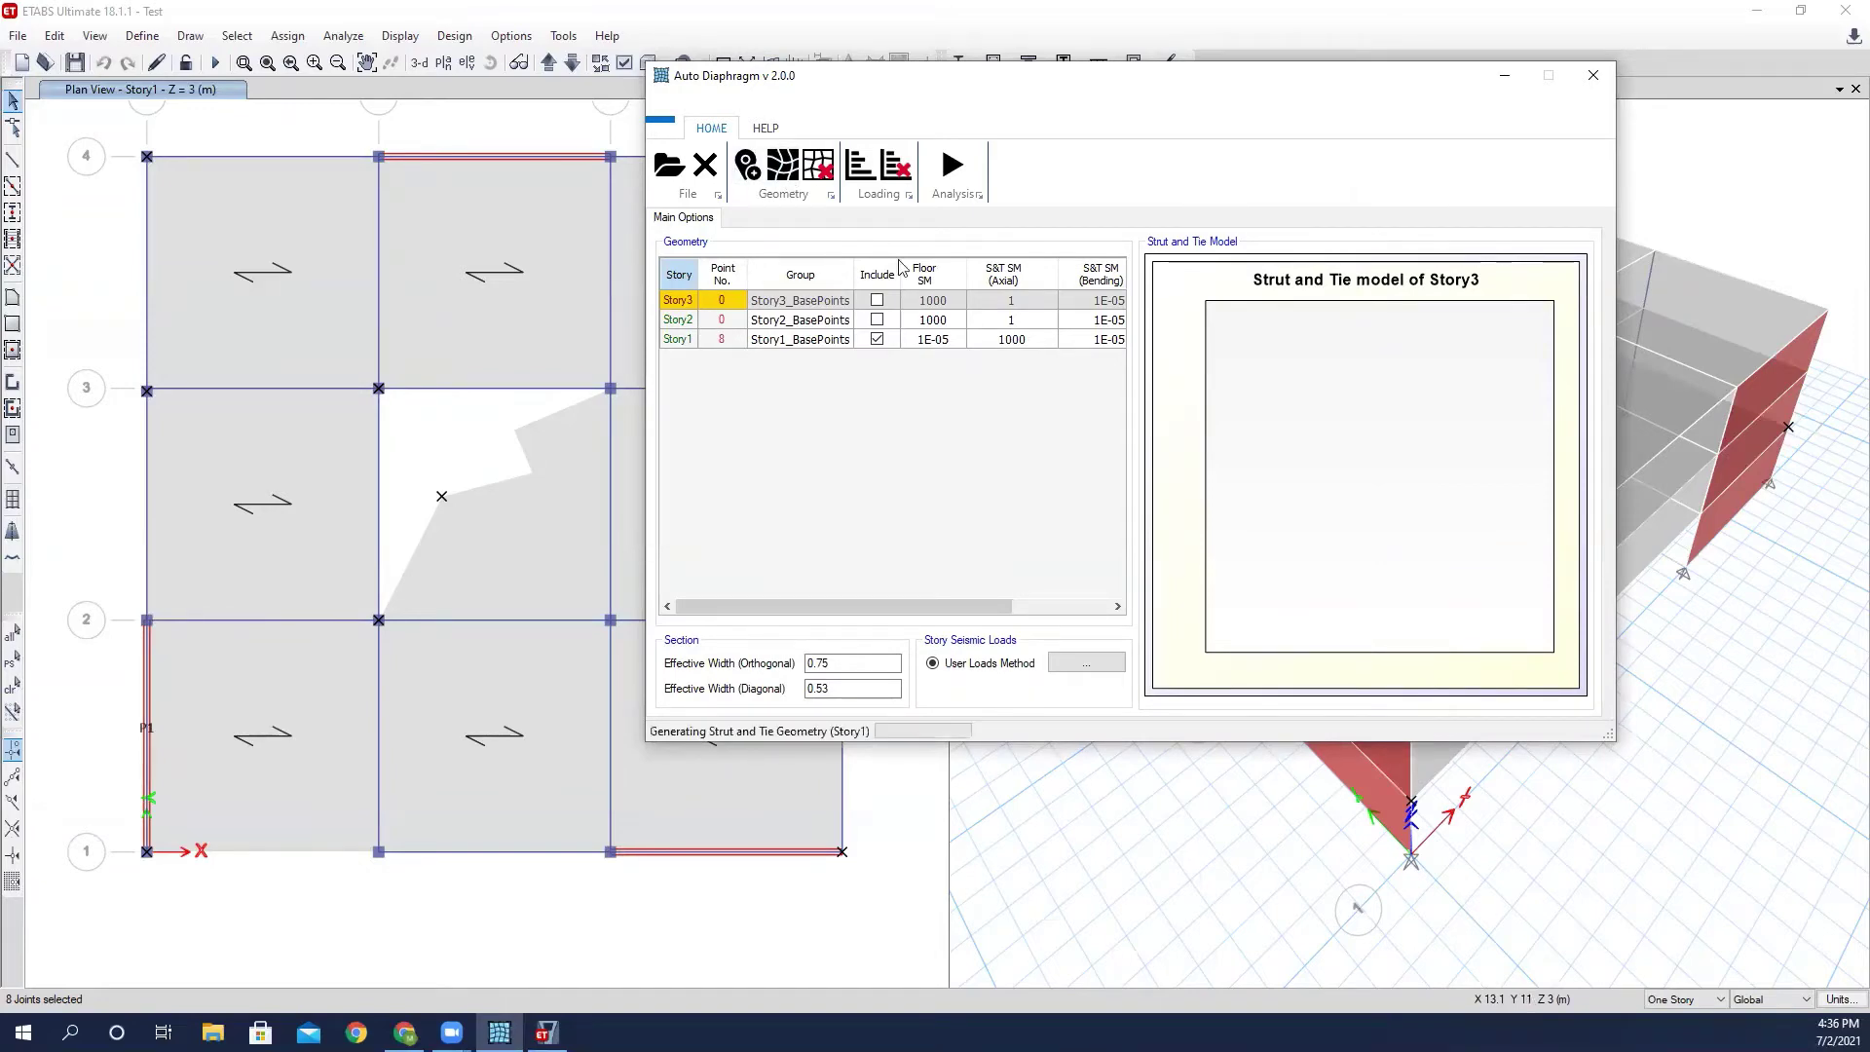
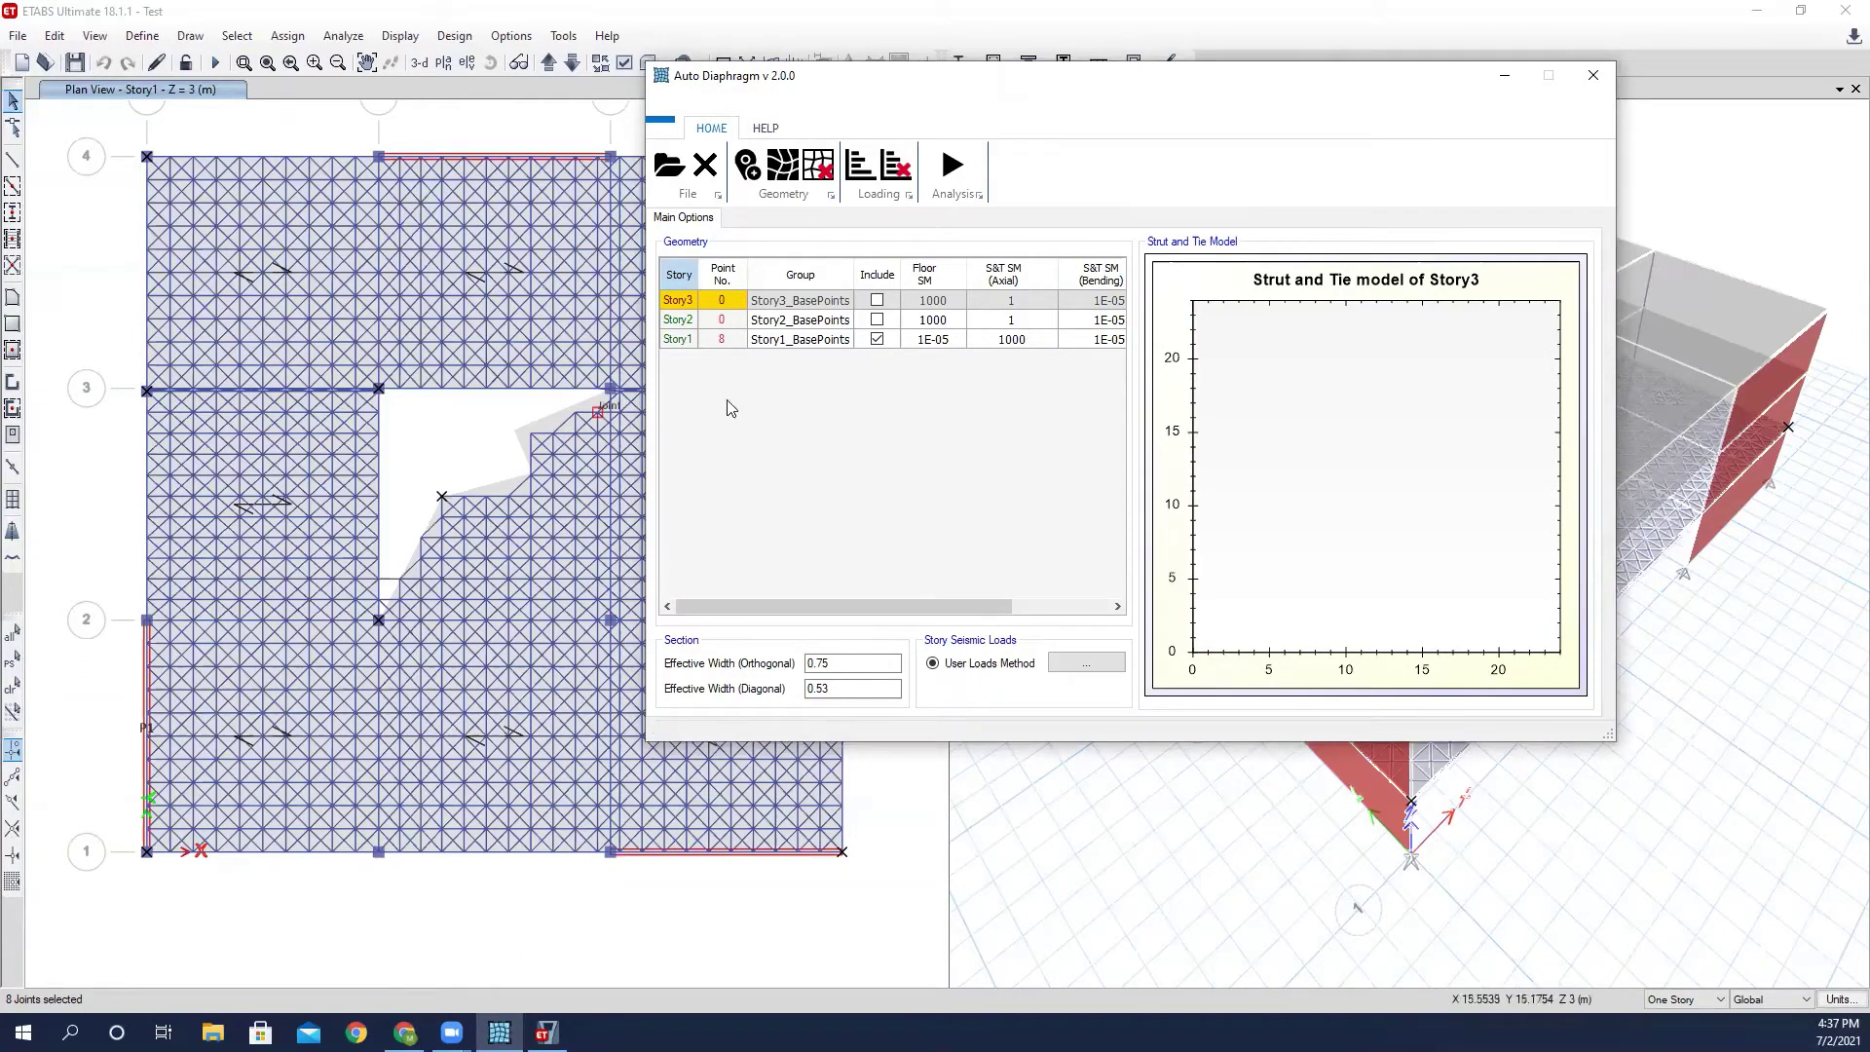
{"action": "left_click", "coordinate": [796, 340]}
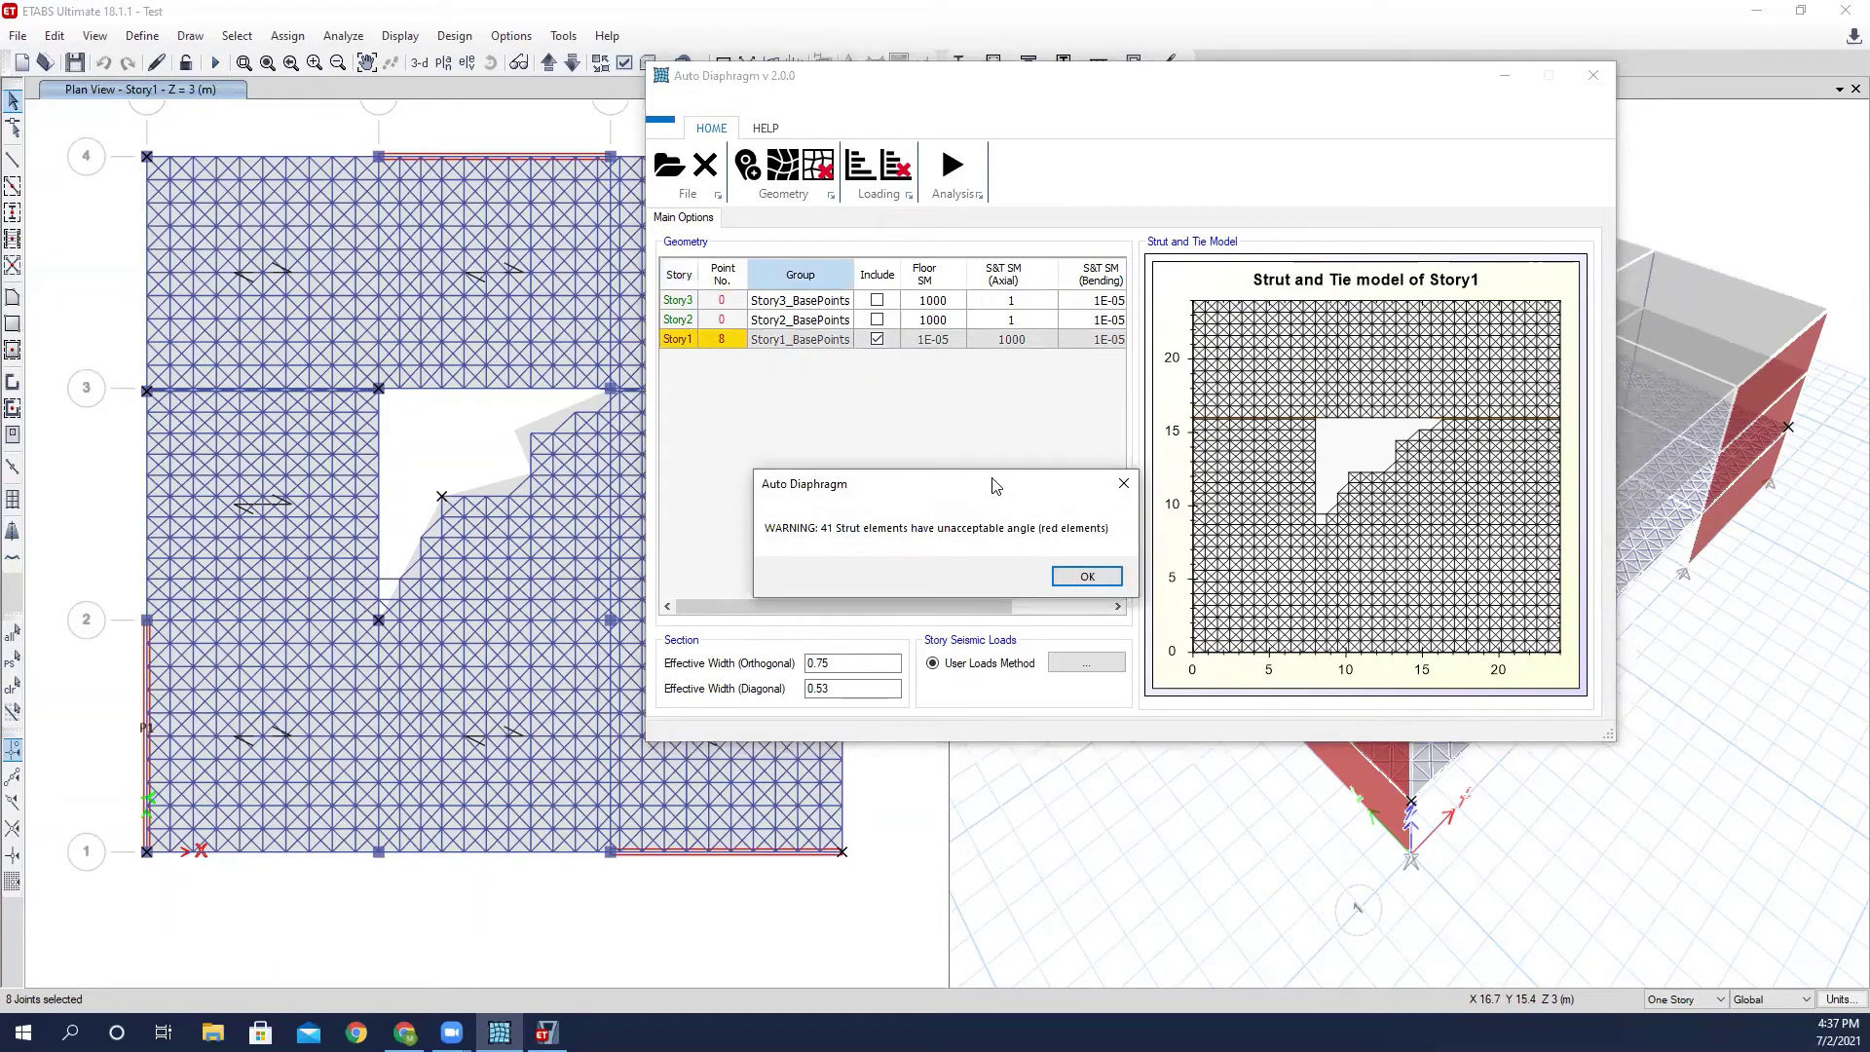
{"action": "left_click_drag", "start_coordinate": [993, 484], "coordinate": [1081, 283]}
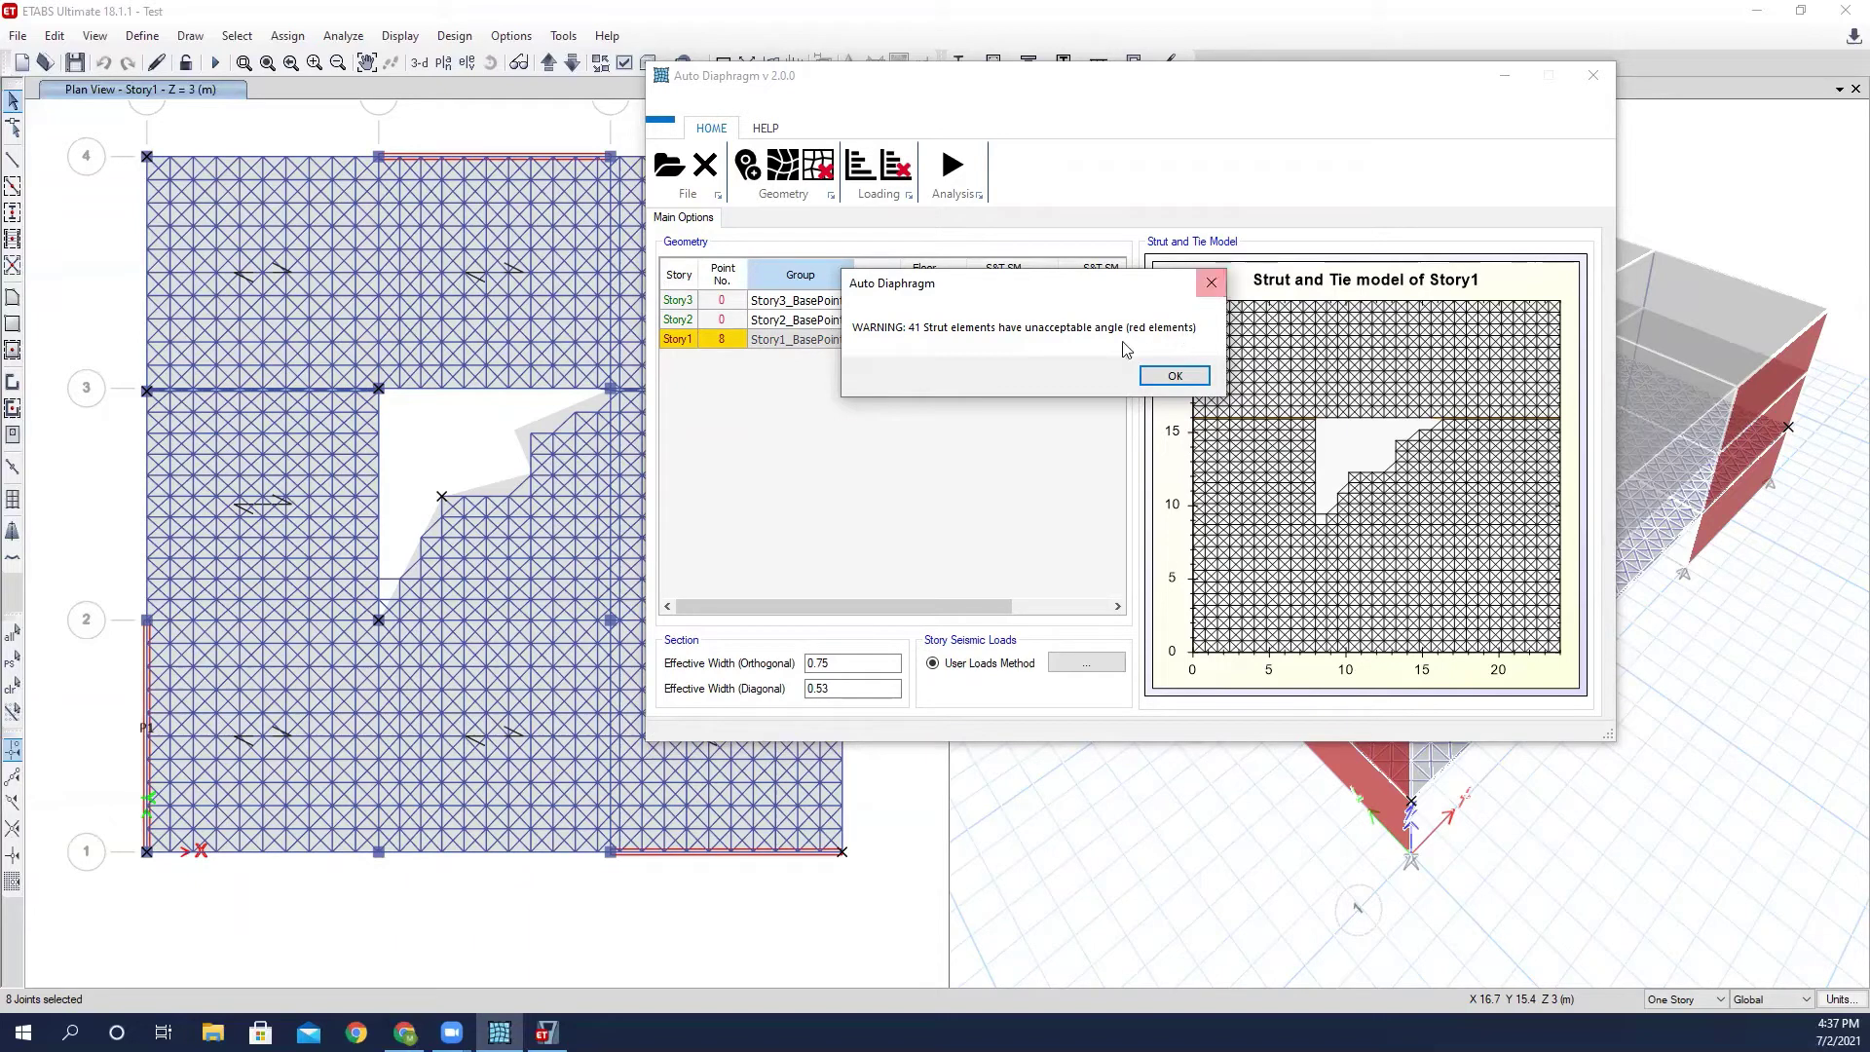
{"action": "left_click", "coordinate": [1177, 376]}
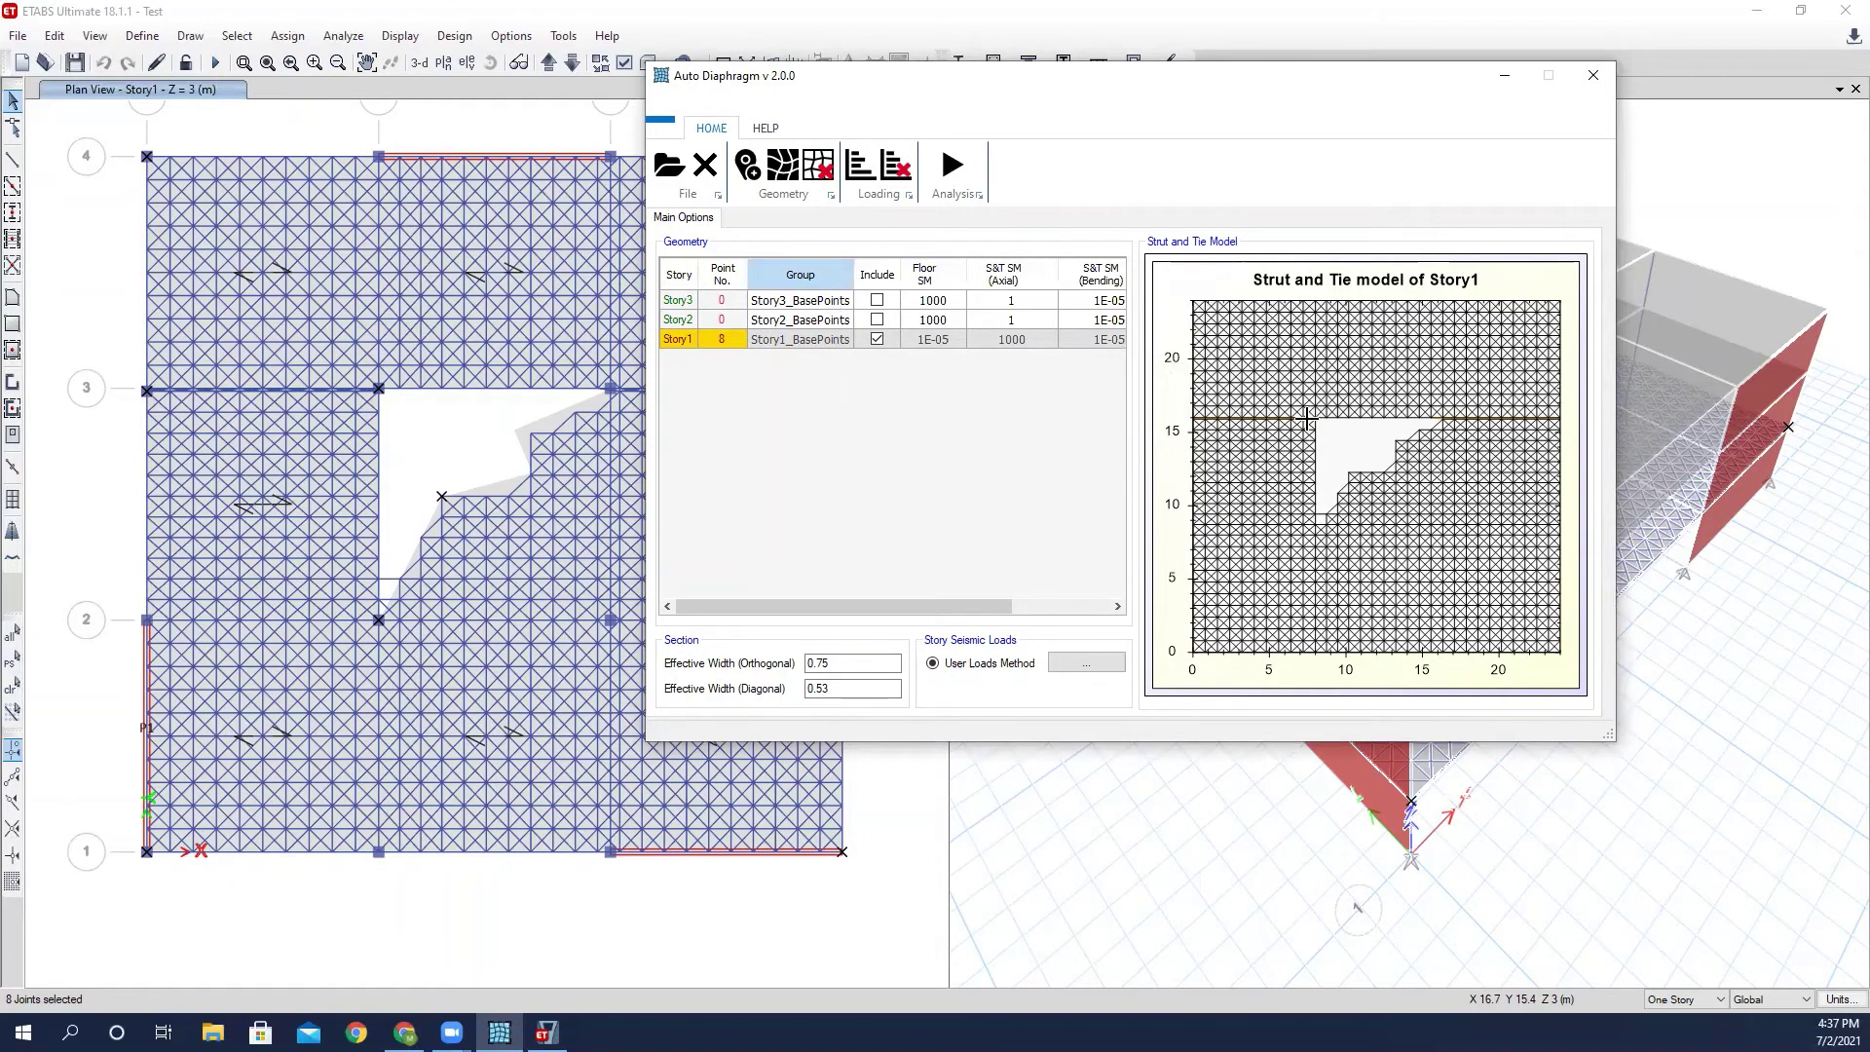
Examine the shallow-angle strut elements along grid line 3 beside the opening in the Story1 strut-and-tie model.
{"action": "scroll", "coordinate": [1307, 418], "scroll_direction": "up", "scroll_amount": 5}
{"action": "scroll", "coordinate": [1246, 368], "scroll_direction": "up", "scroll_amount": 5}
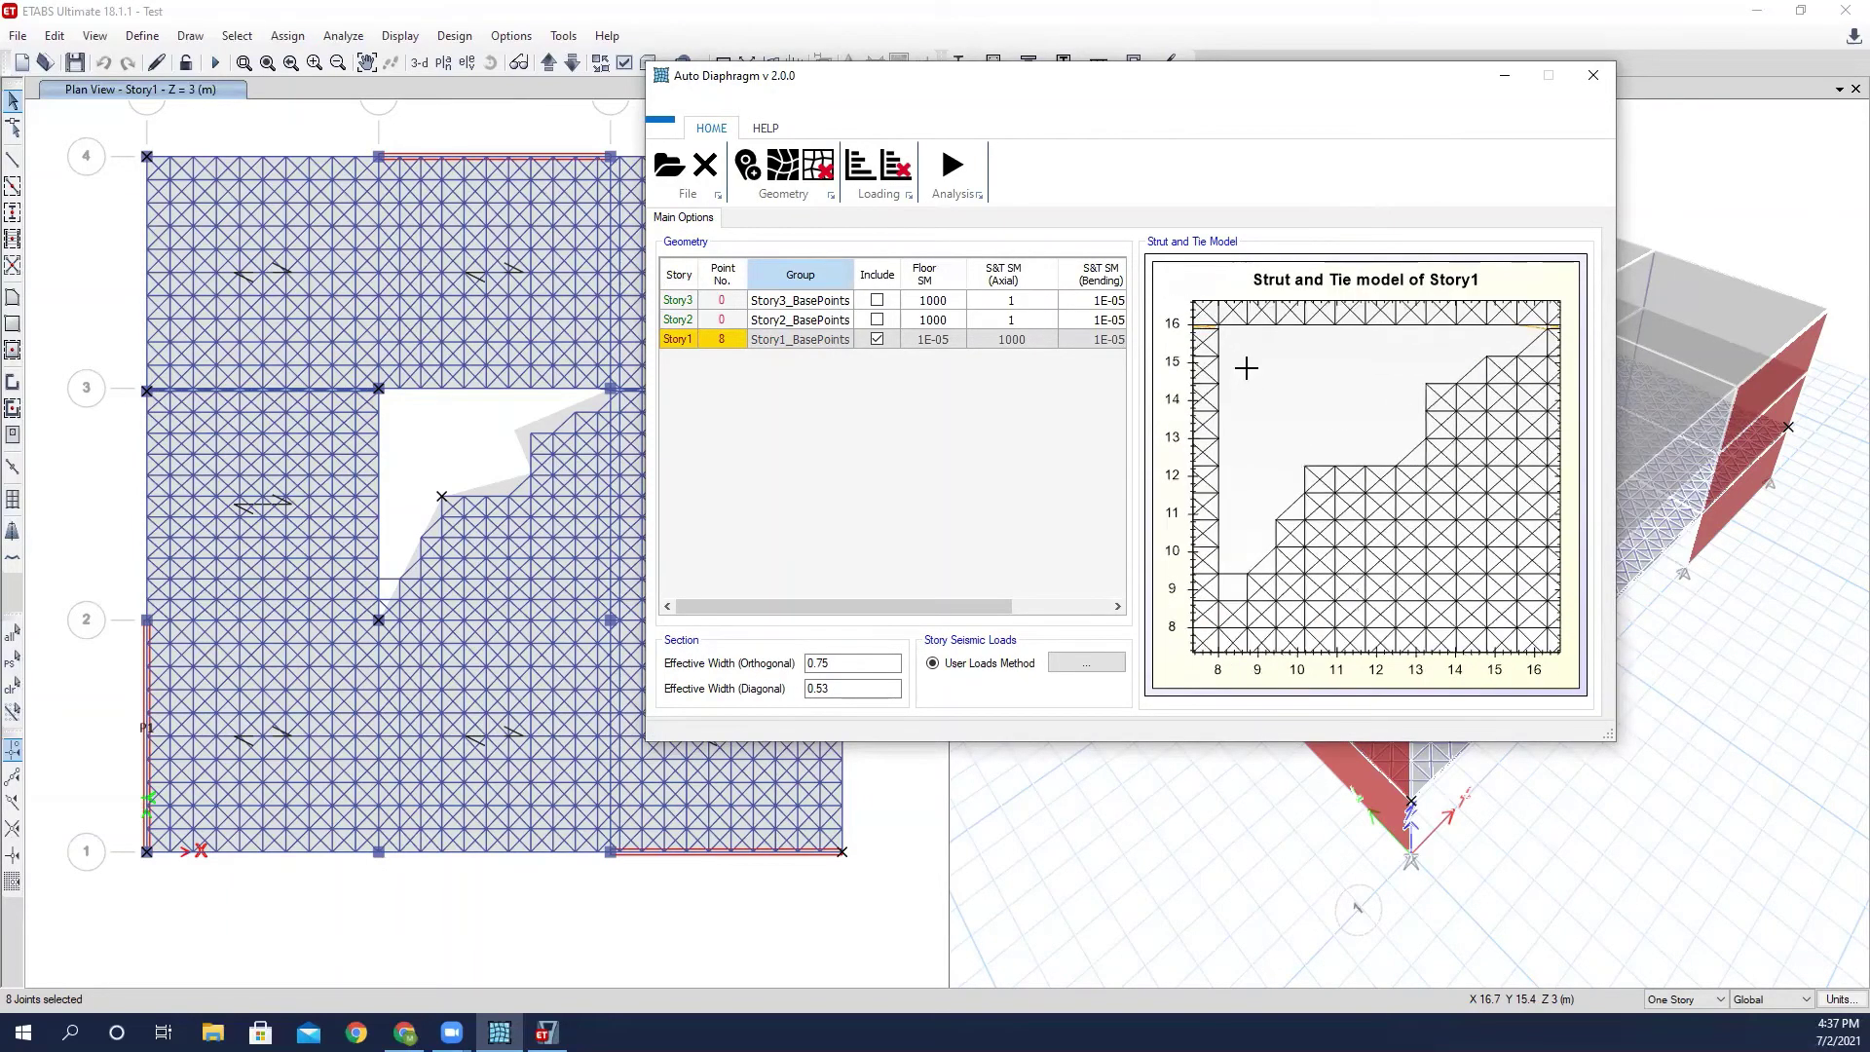
{"action": "scroll", "coordinate": [1383, 402], "scroll_direction": "up", "scroll_amount": 5}
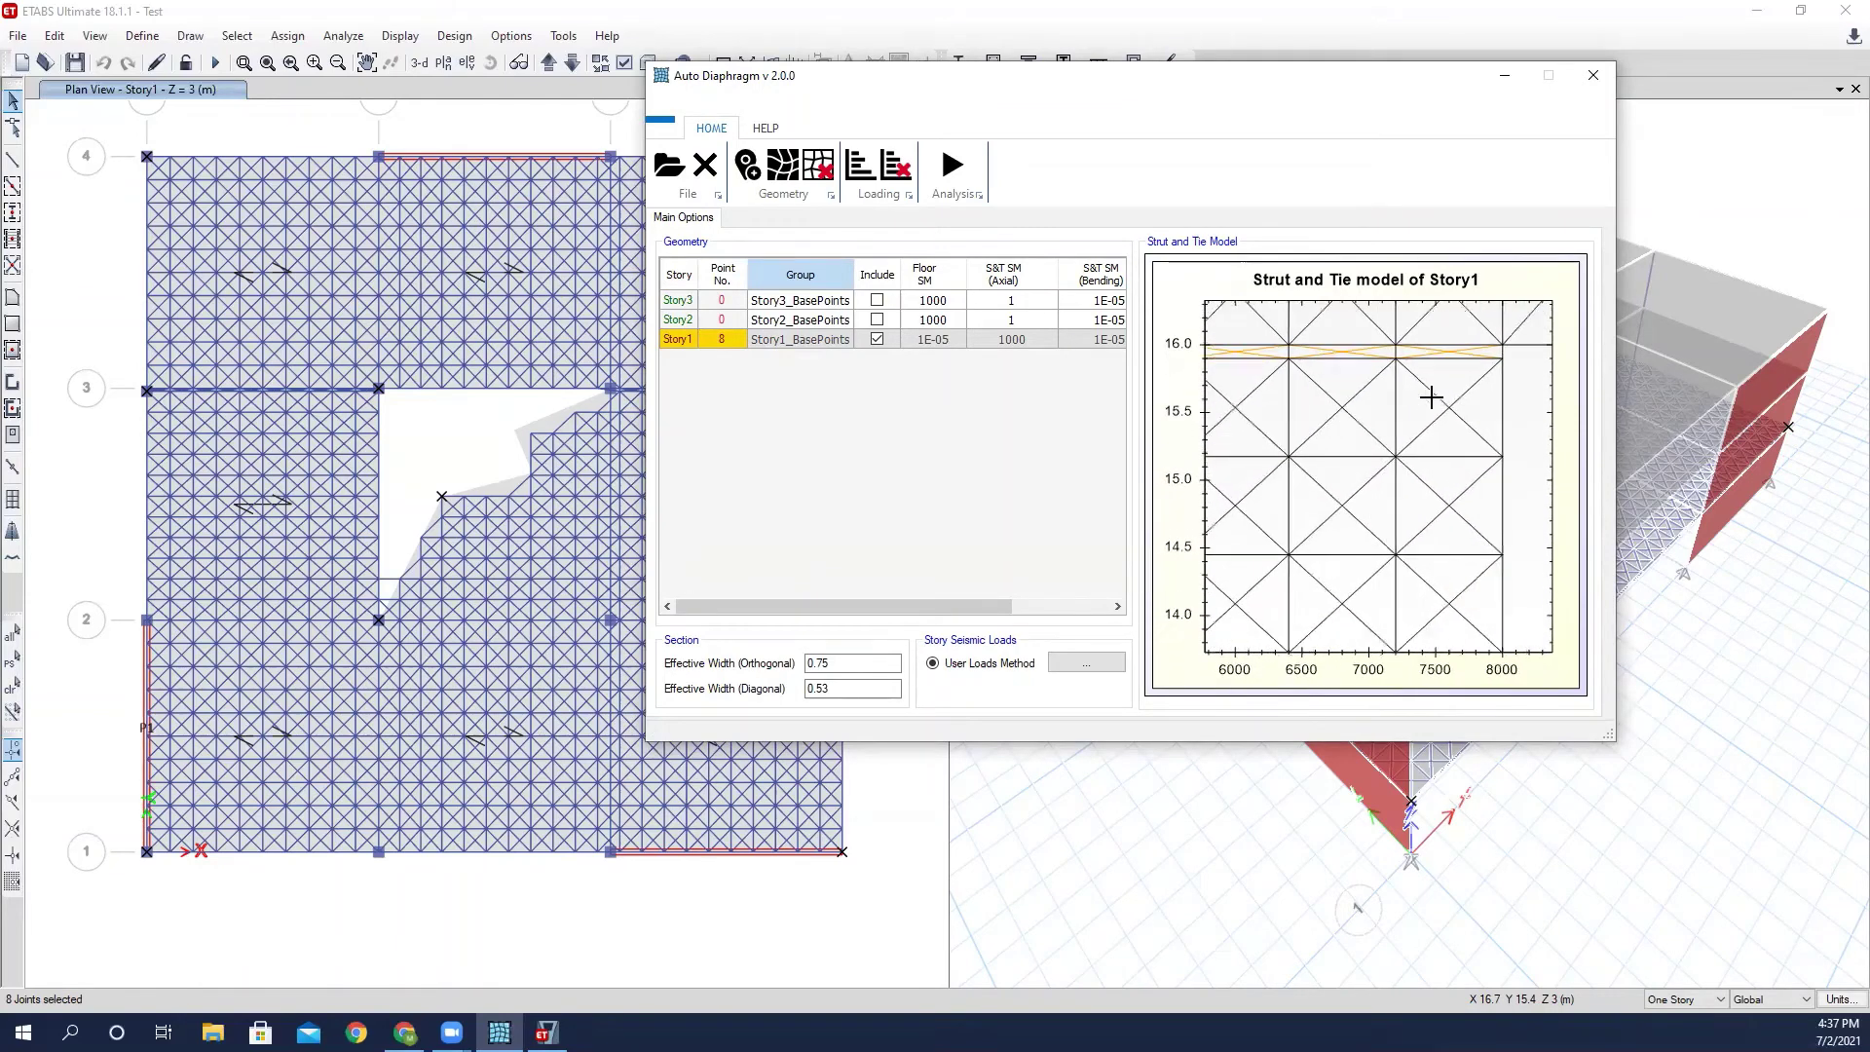
{"action": "scroll", "coordinate": [1421, 397], "scroll_direction": "up", "scroll_amount": 3}
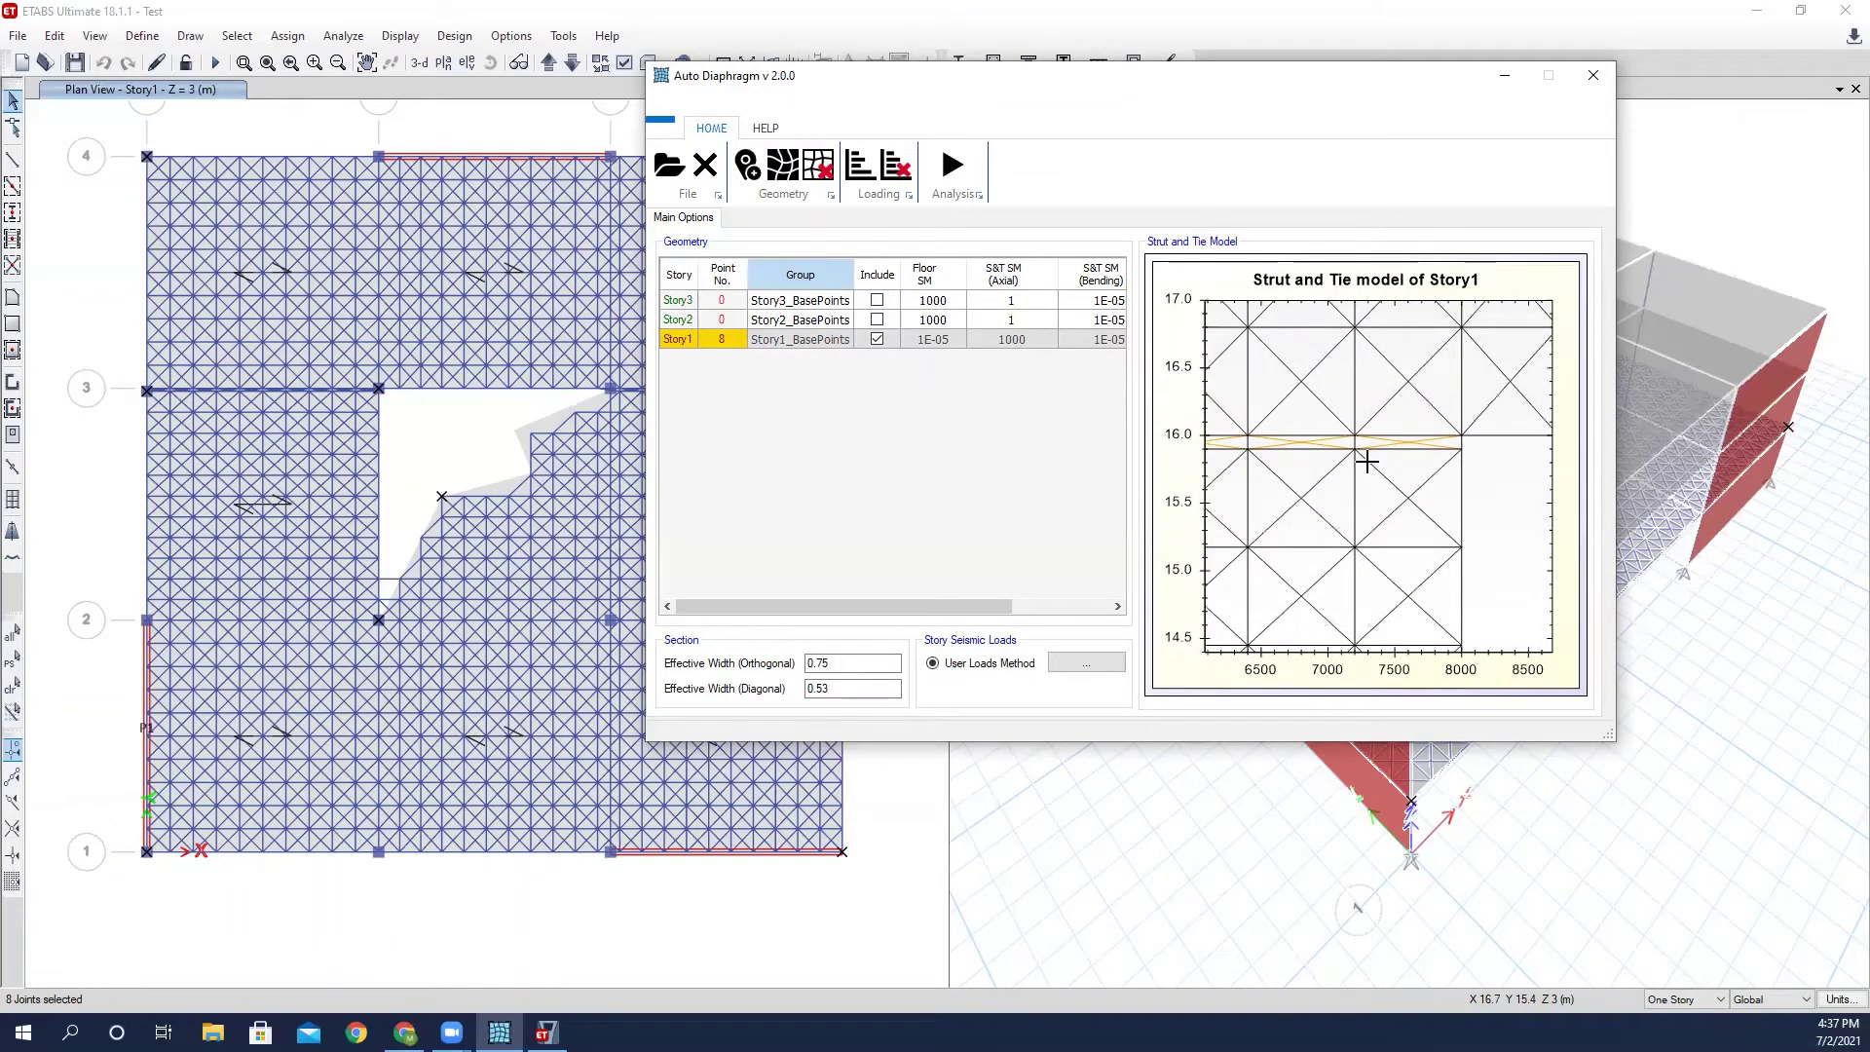
{"action": "scroll", "coordinate": [1417, 435], "scroll_direction": "up", "scroll_amount": 3}
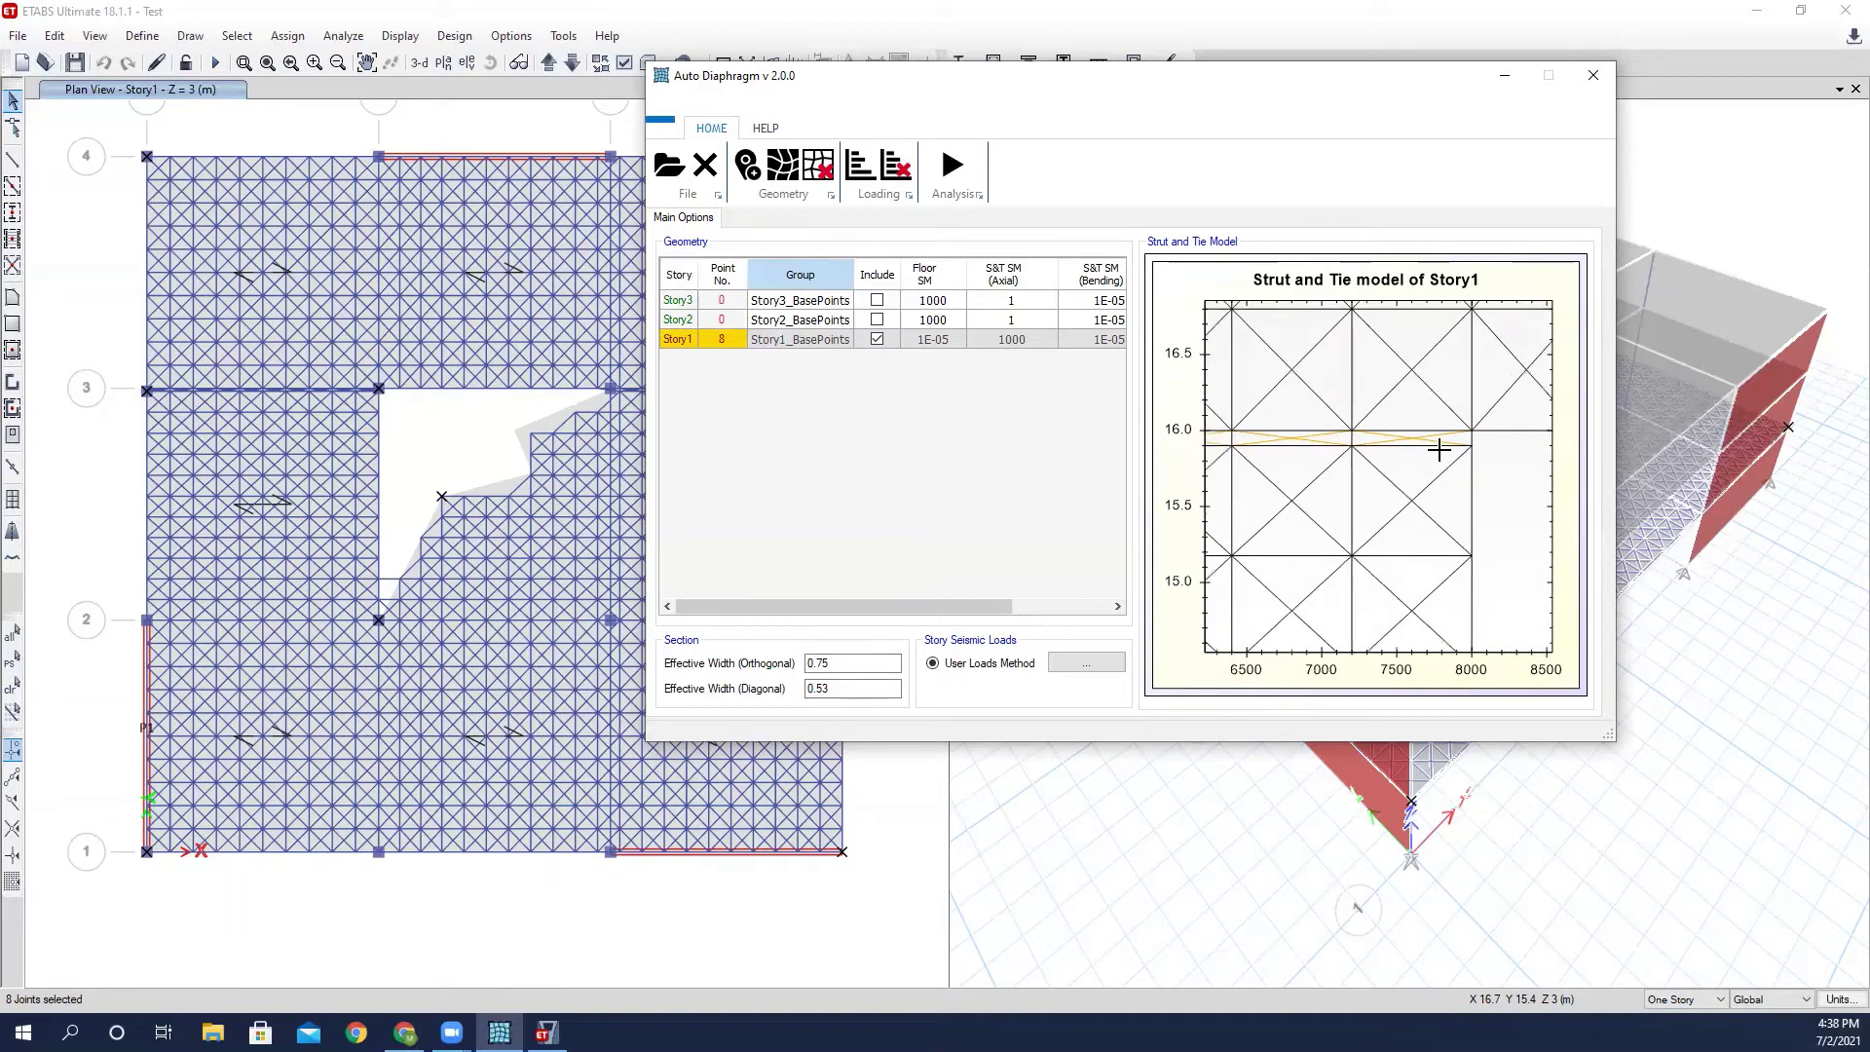
{"action": "scroll", "coordinate": [1431, 446], "scroll_direction": "down", "scroll_amount": 2}
{"action": "scroll", "coordinate": [1402, 439], "scroll_direction": "down", "scroll_amount": 4}
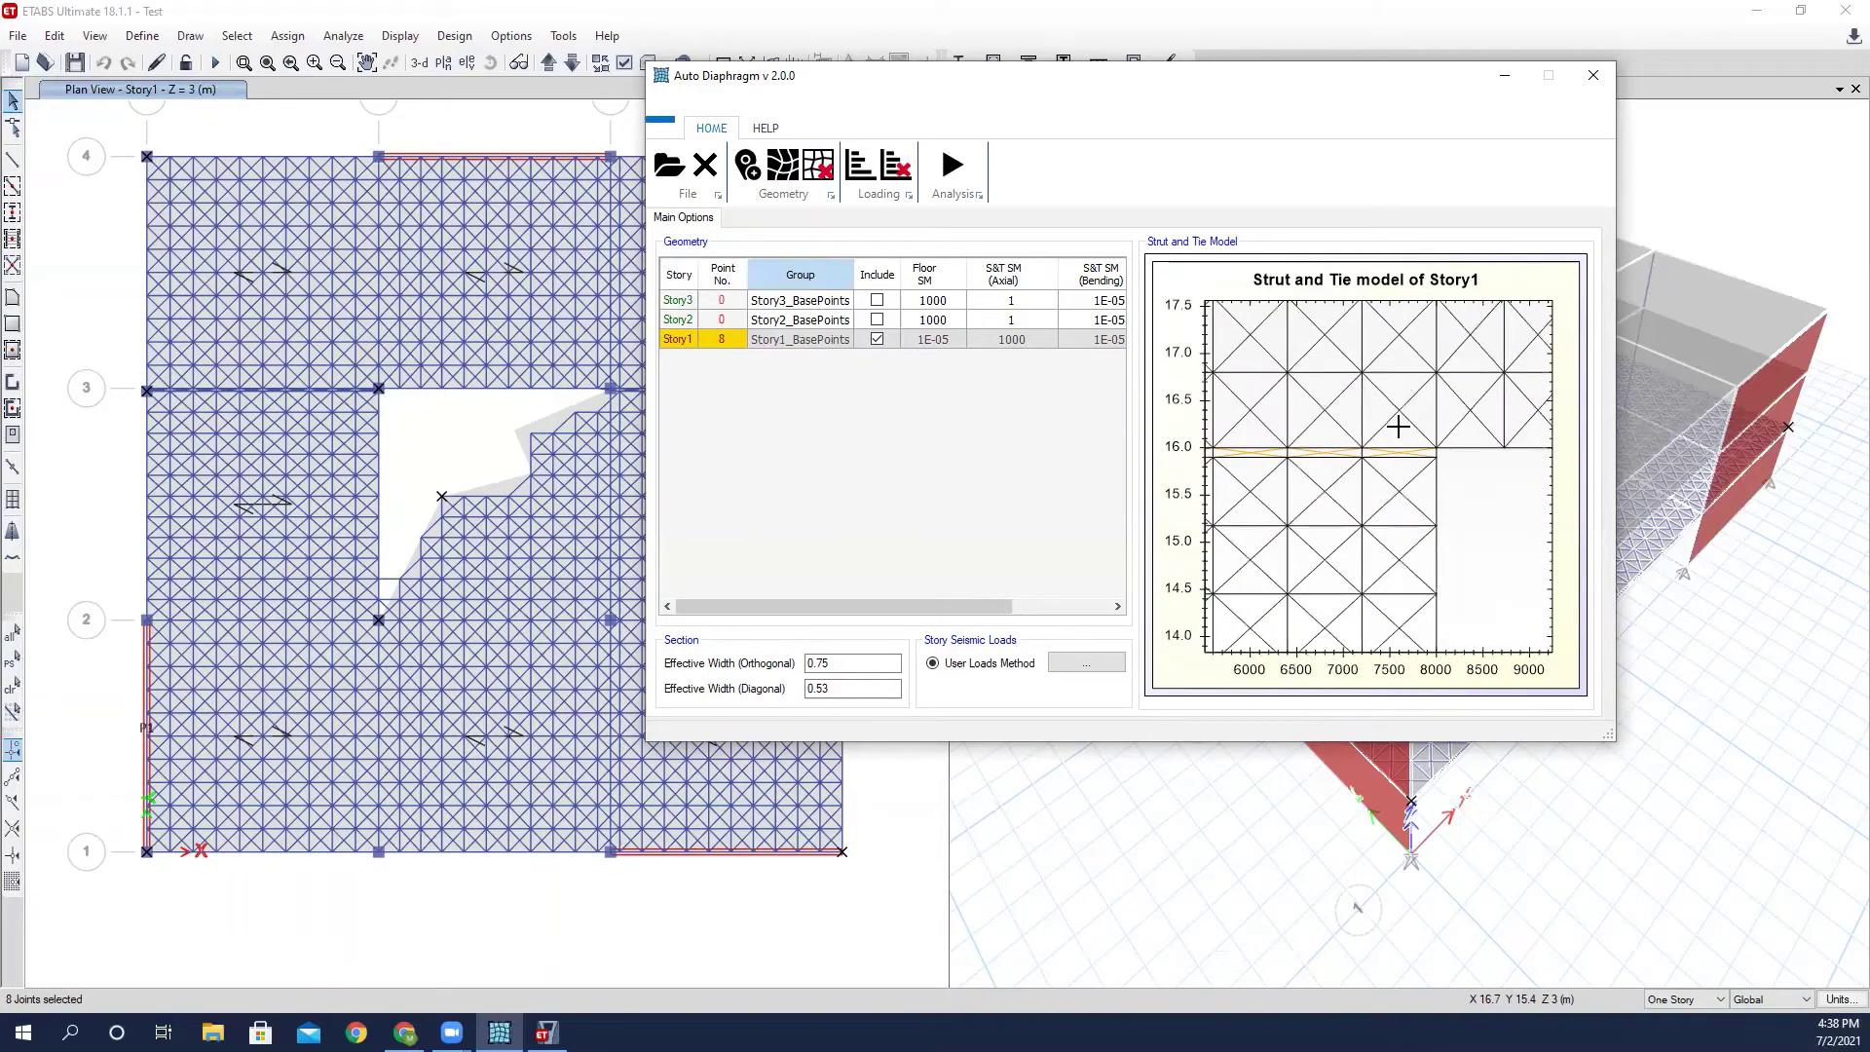
Delete the Story1 strut-and-tie geometry and deselect the base point at the intersection of grid lines A and 3 in the ETABS plan.
{"action": "scroll", "coordinate": [1399, 480], "scroll_direction": "down", "scroll_amount": 6}
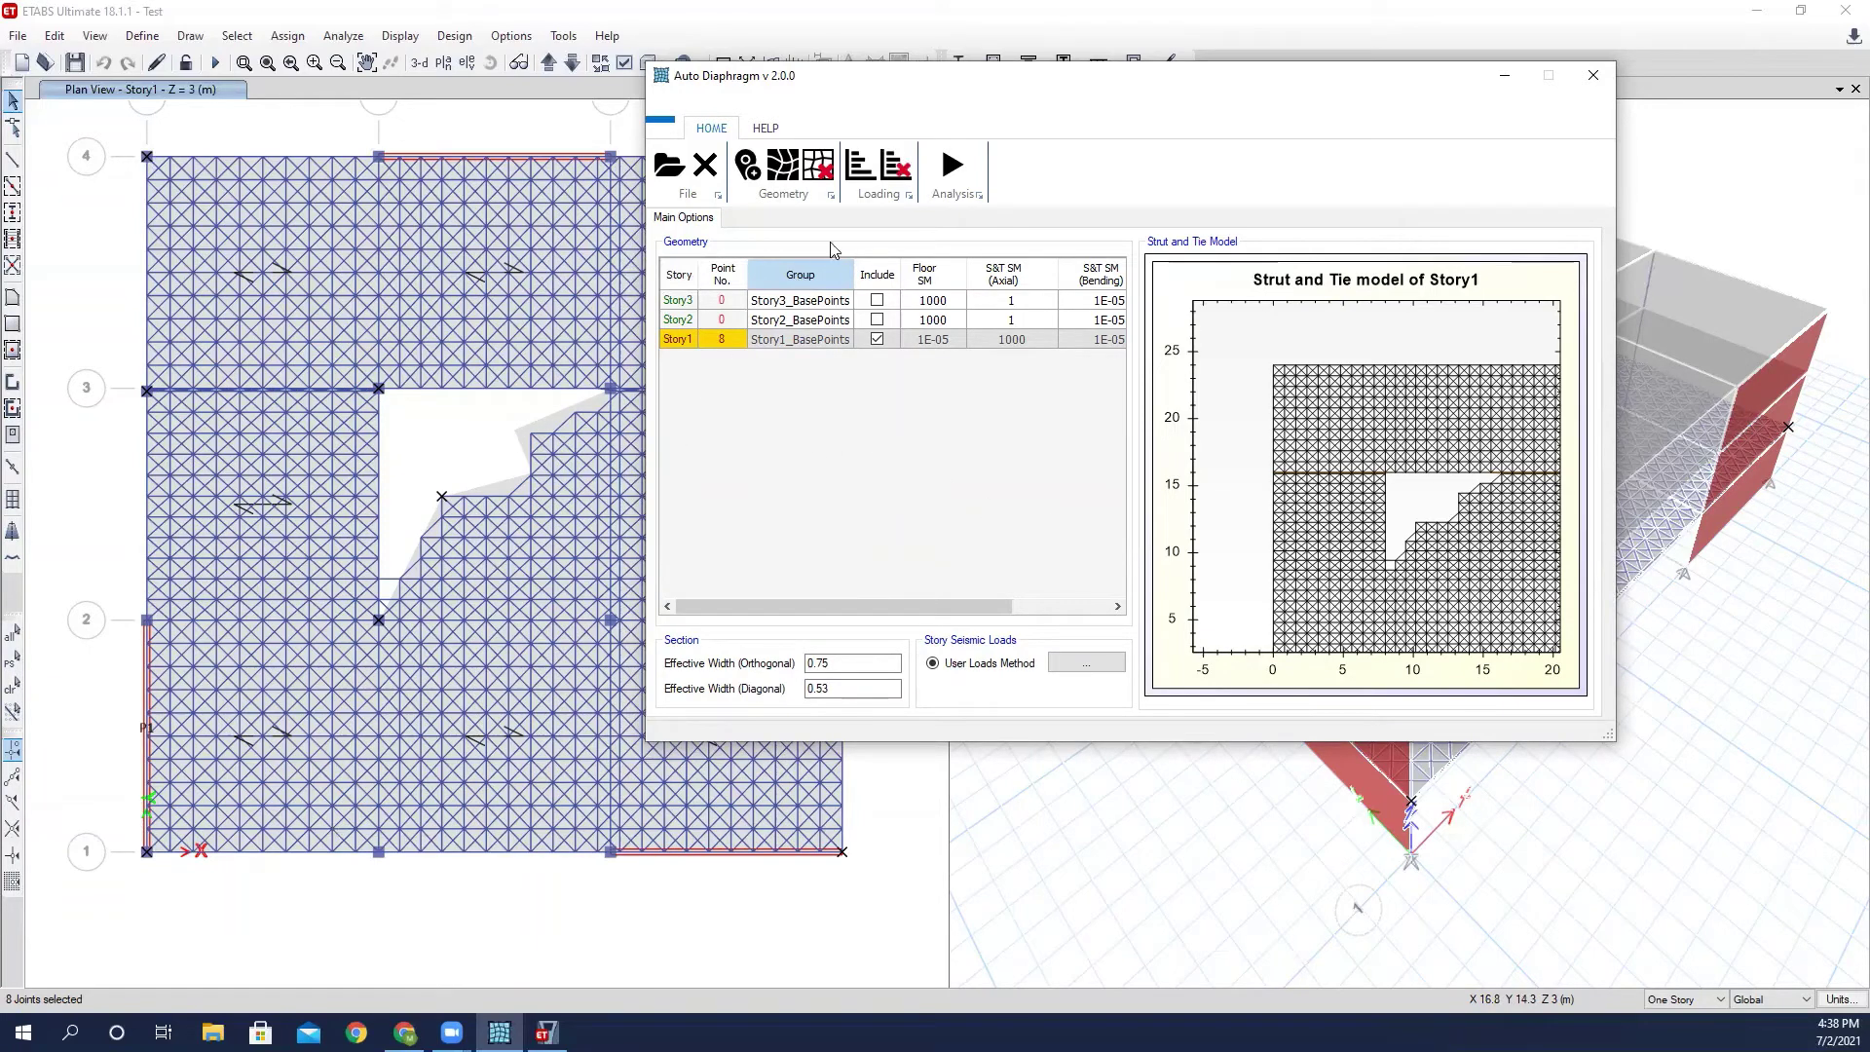
{"action": "left_click", "coordinate": [828, 181]}
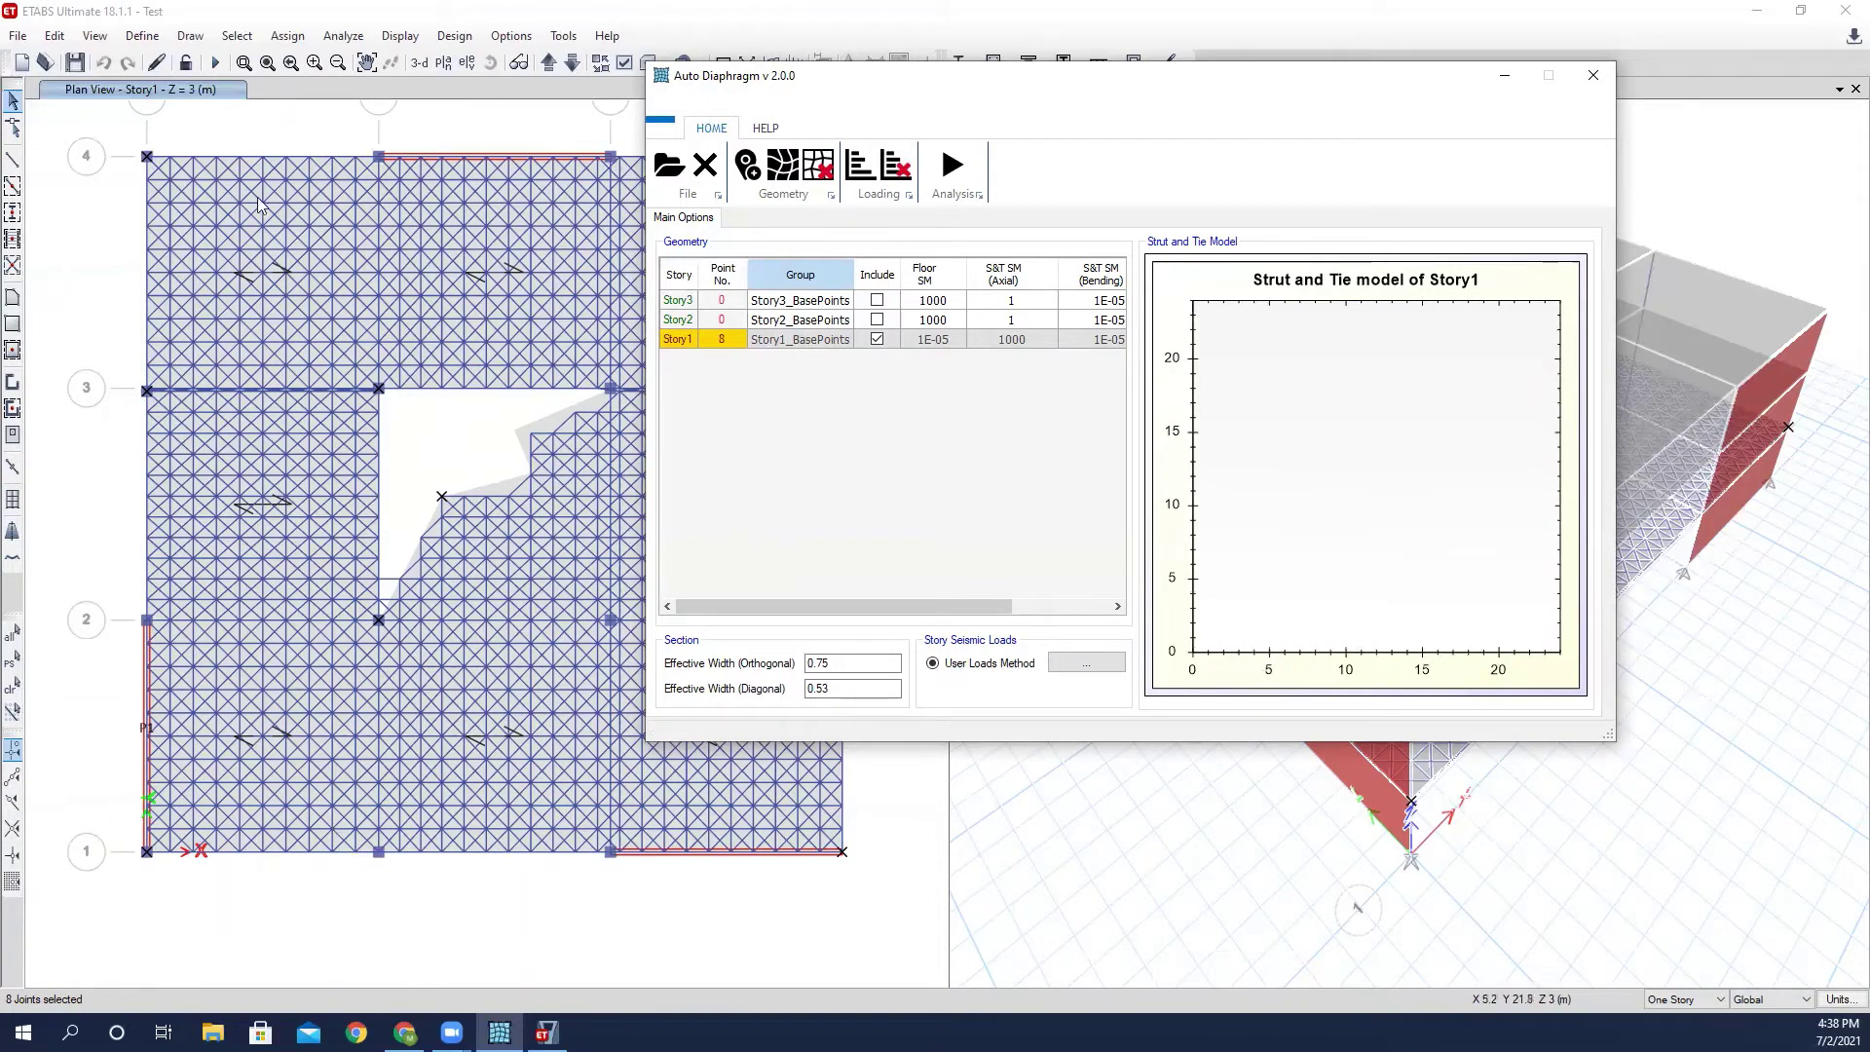
{"action": "left_click", "coordinate": [149, 67]}
{"action": "left_click", "coordinate": [158, 58]}
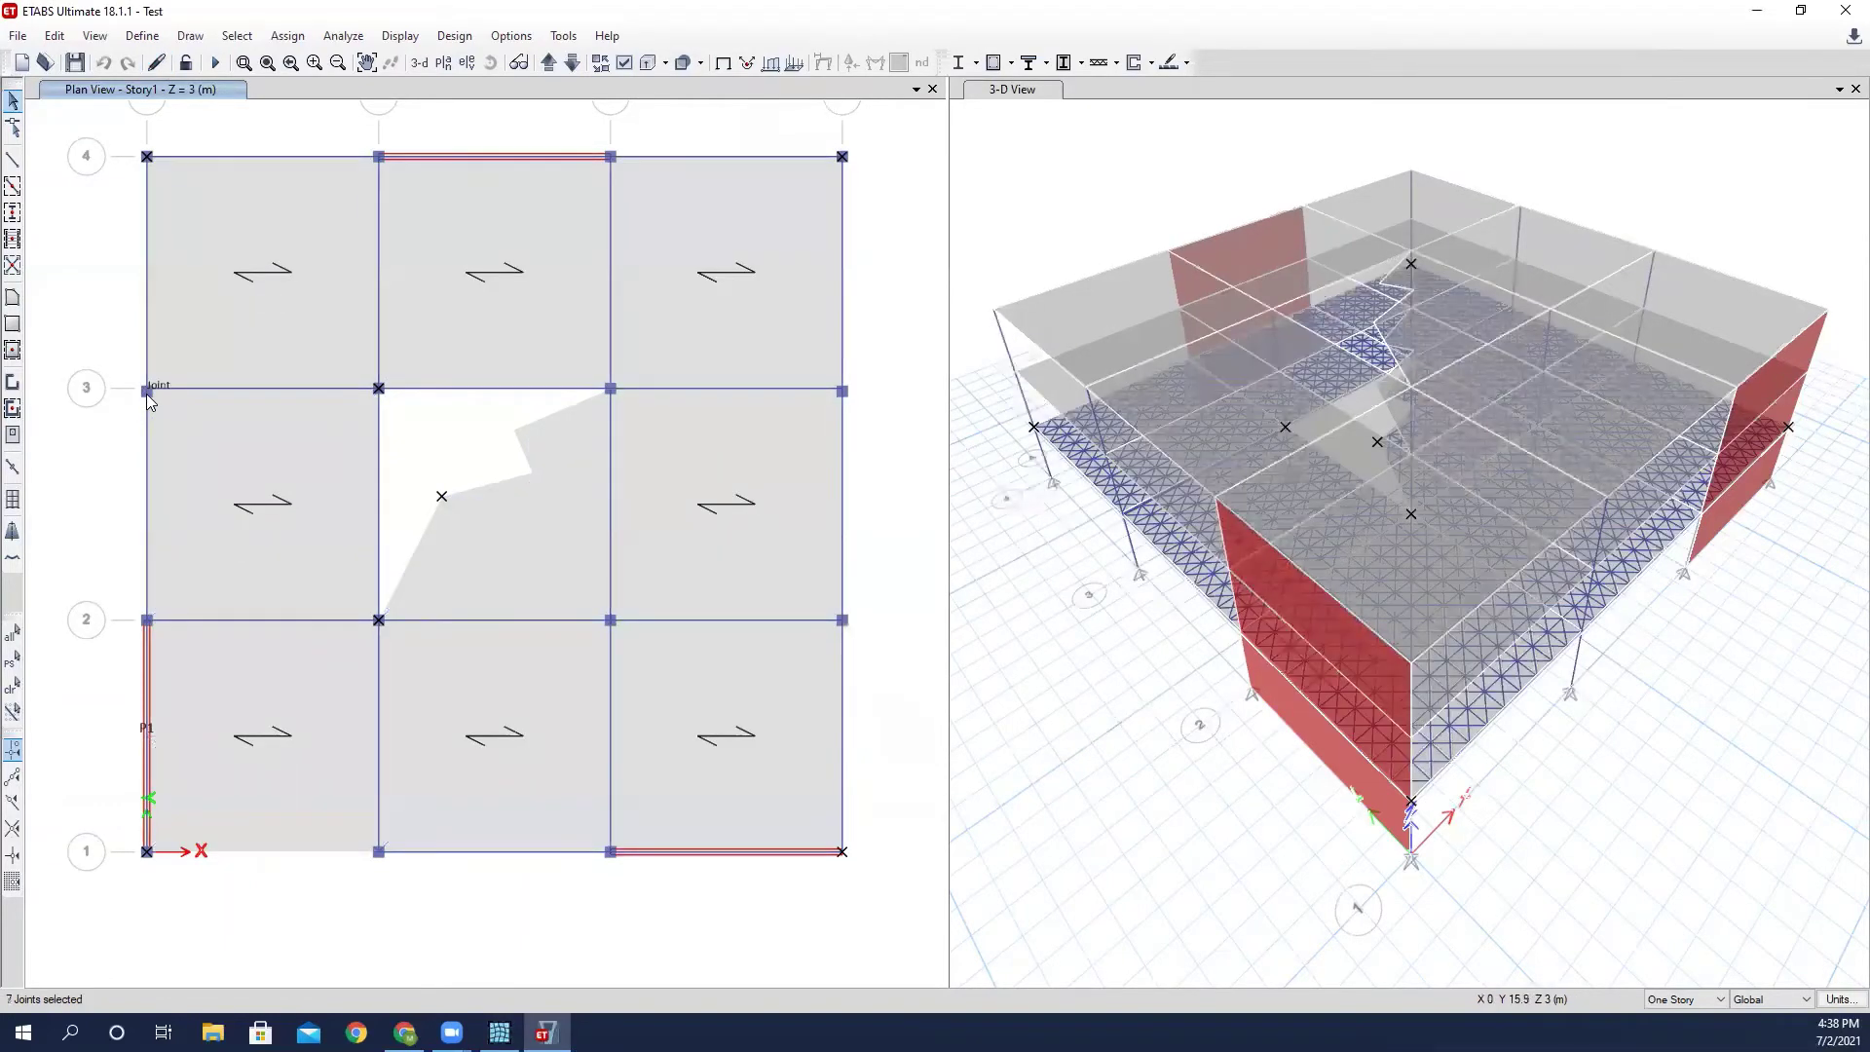
Reload the base points in Auto Diaphragm, regenerate the Story1 strut-and-tie geometry, and display that story's model.
{"action": "left_click", "coordinate": [499, 1032]}
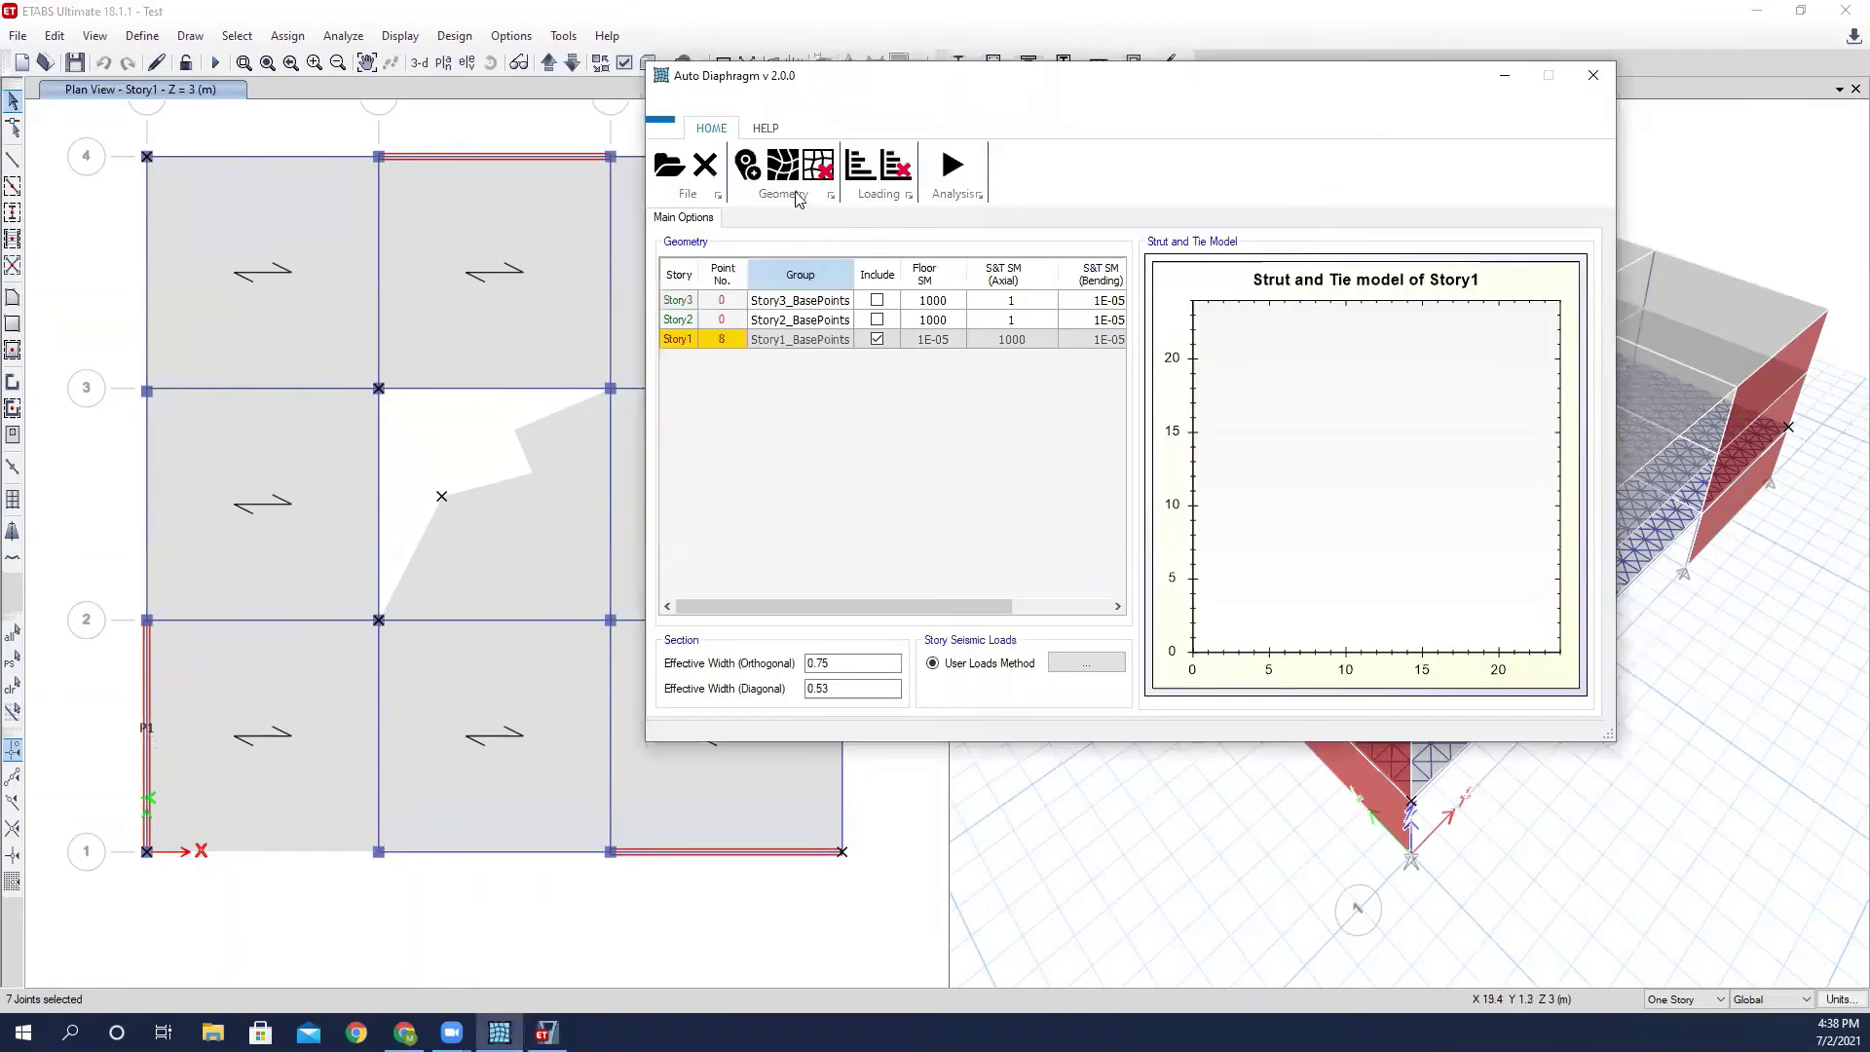
{"action": "left_click", "coordinate": [748, 165]}
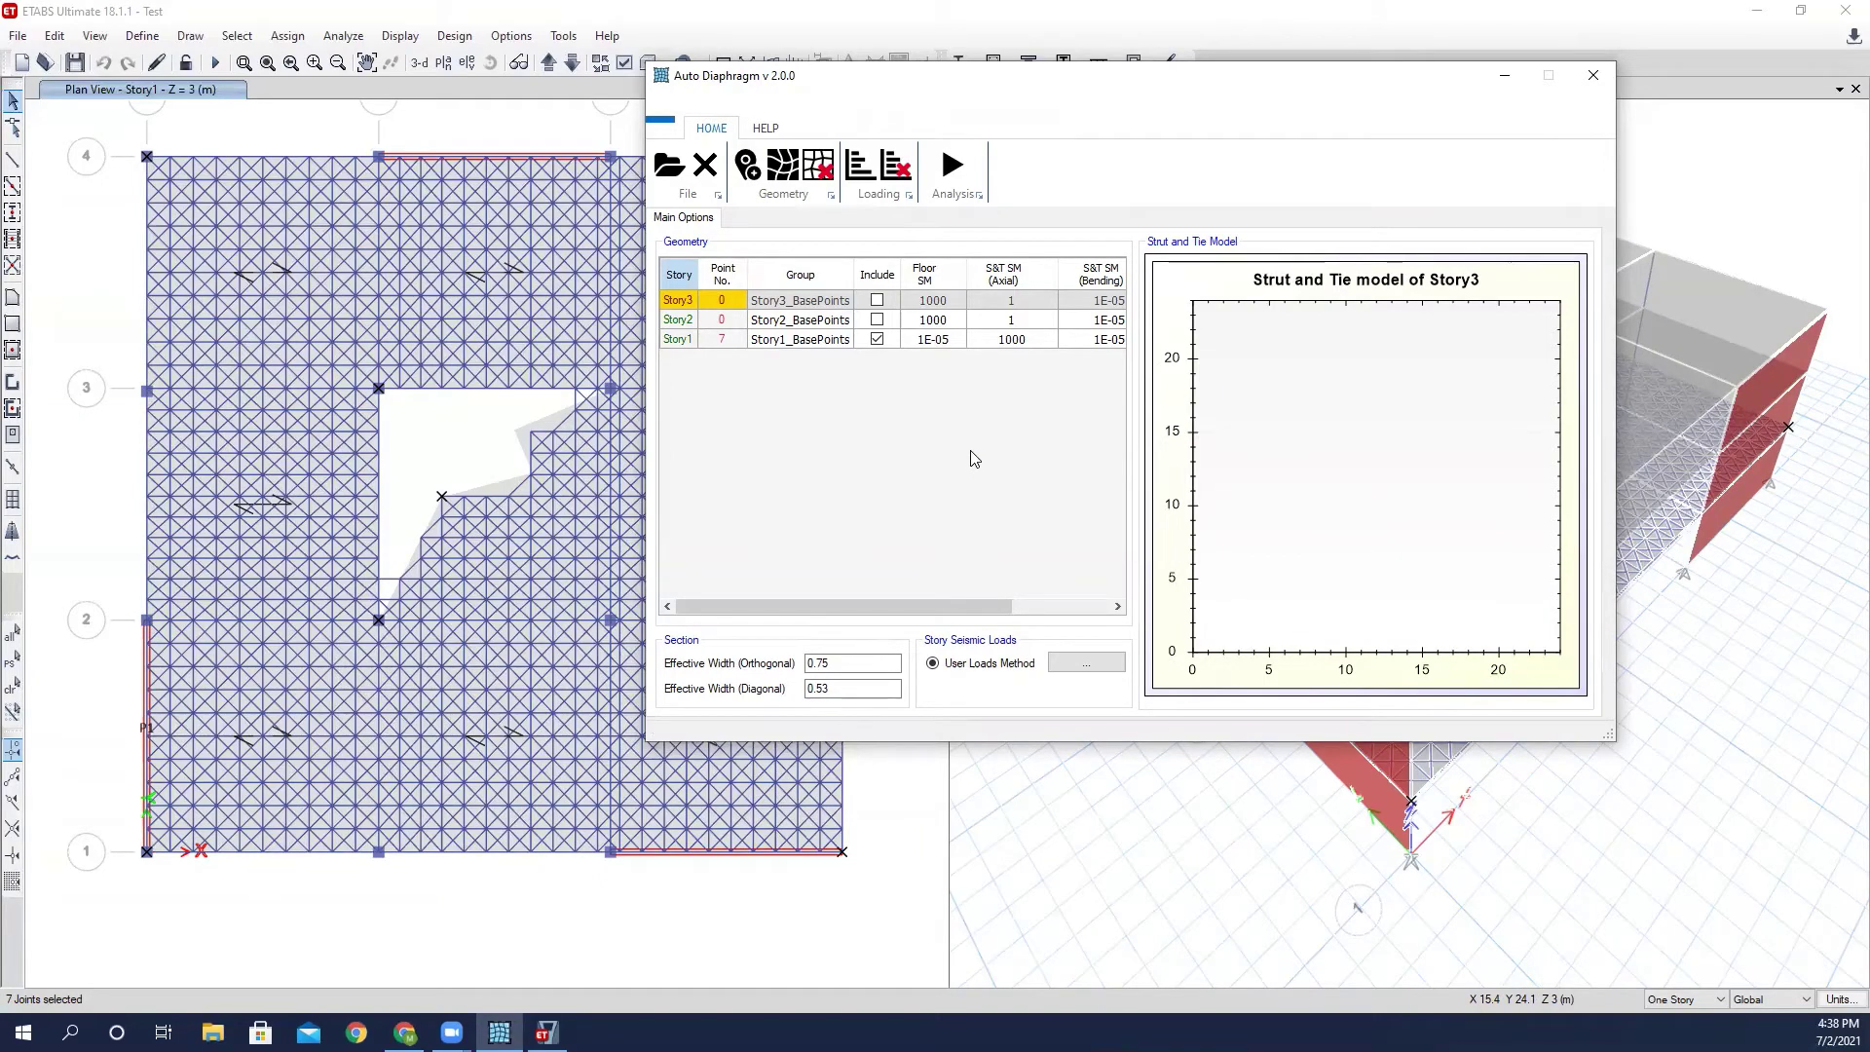
{"action": "left_click", "coordinate": [454, 446]}
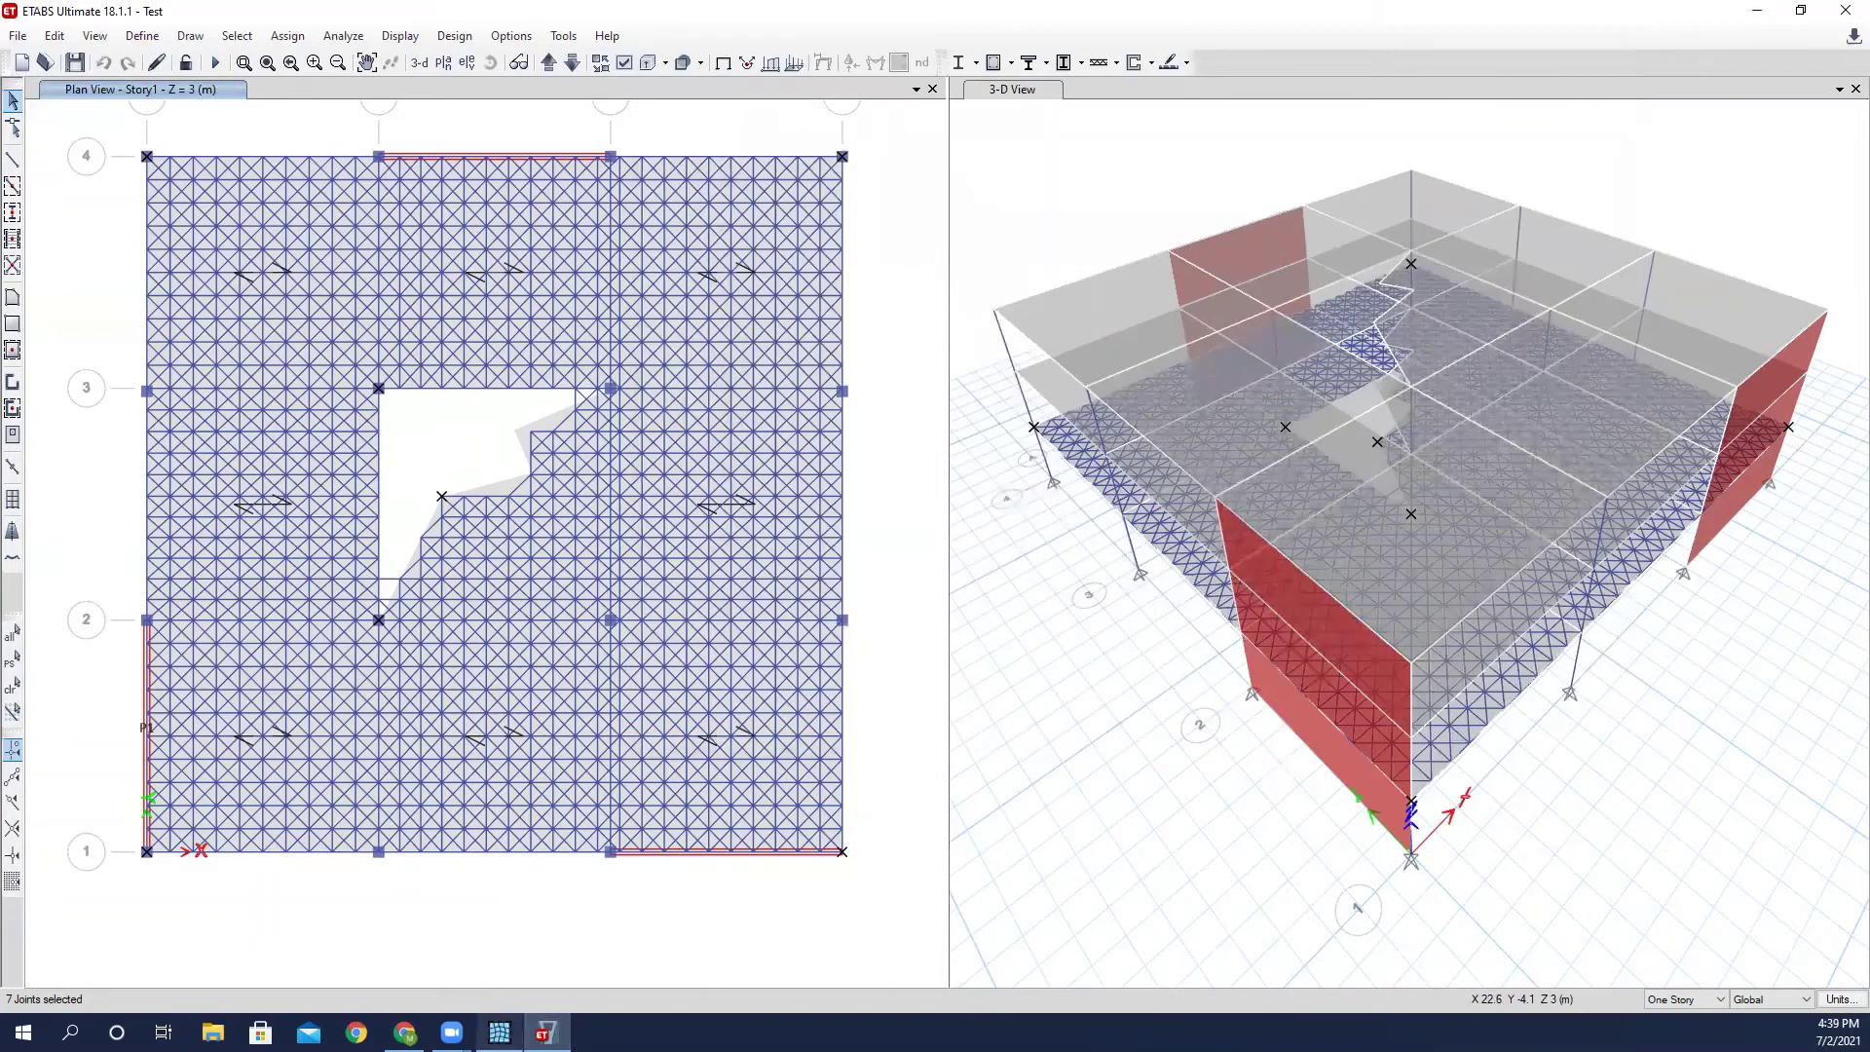
{"action": "key", "text": "alt+Tab"}
{"action": "left_click", "coordinate": [722, 339]}
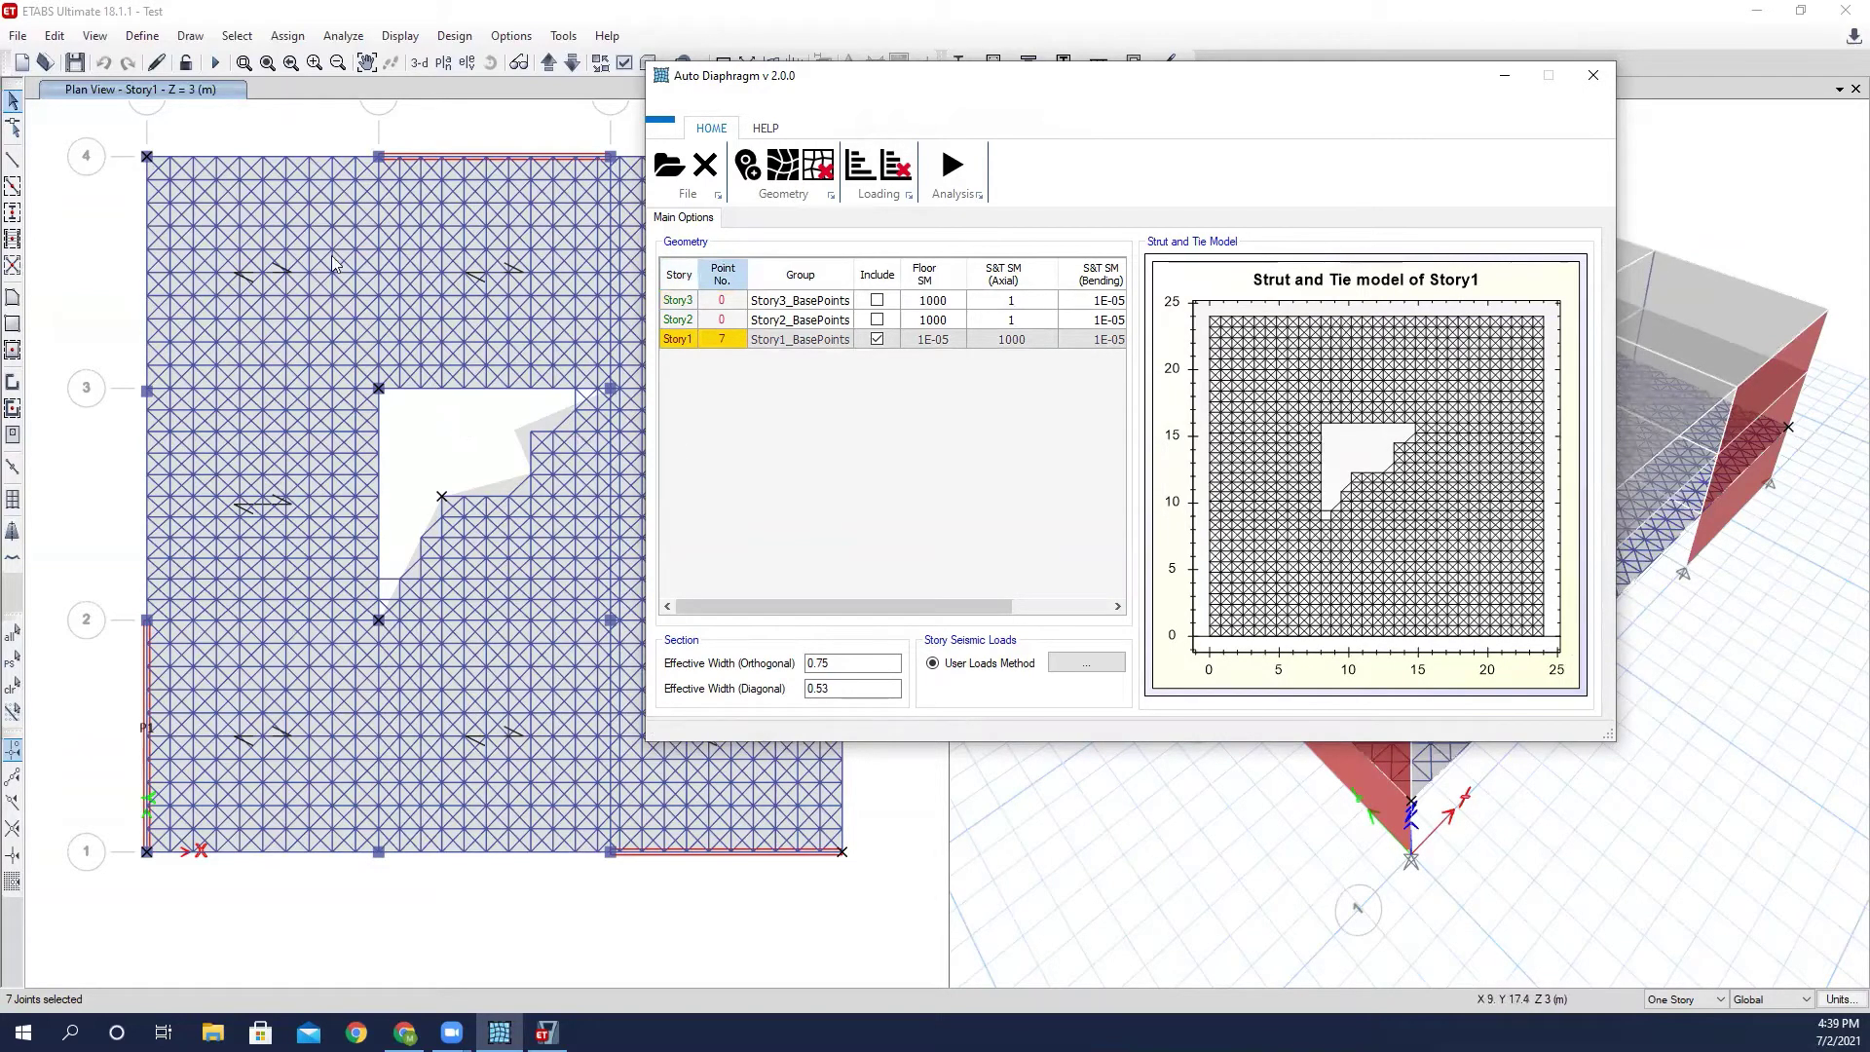
Check the assignments of the Story1 slab between grid lines A-B and 3-4 in ETABS, and close its information without changes.
{"action": "left_click", "coordinate": [439, 115]}
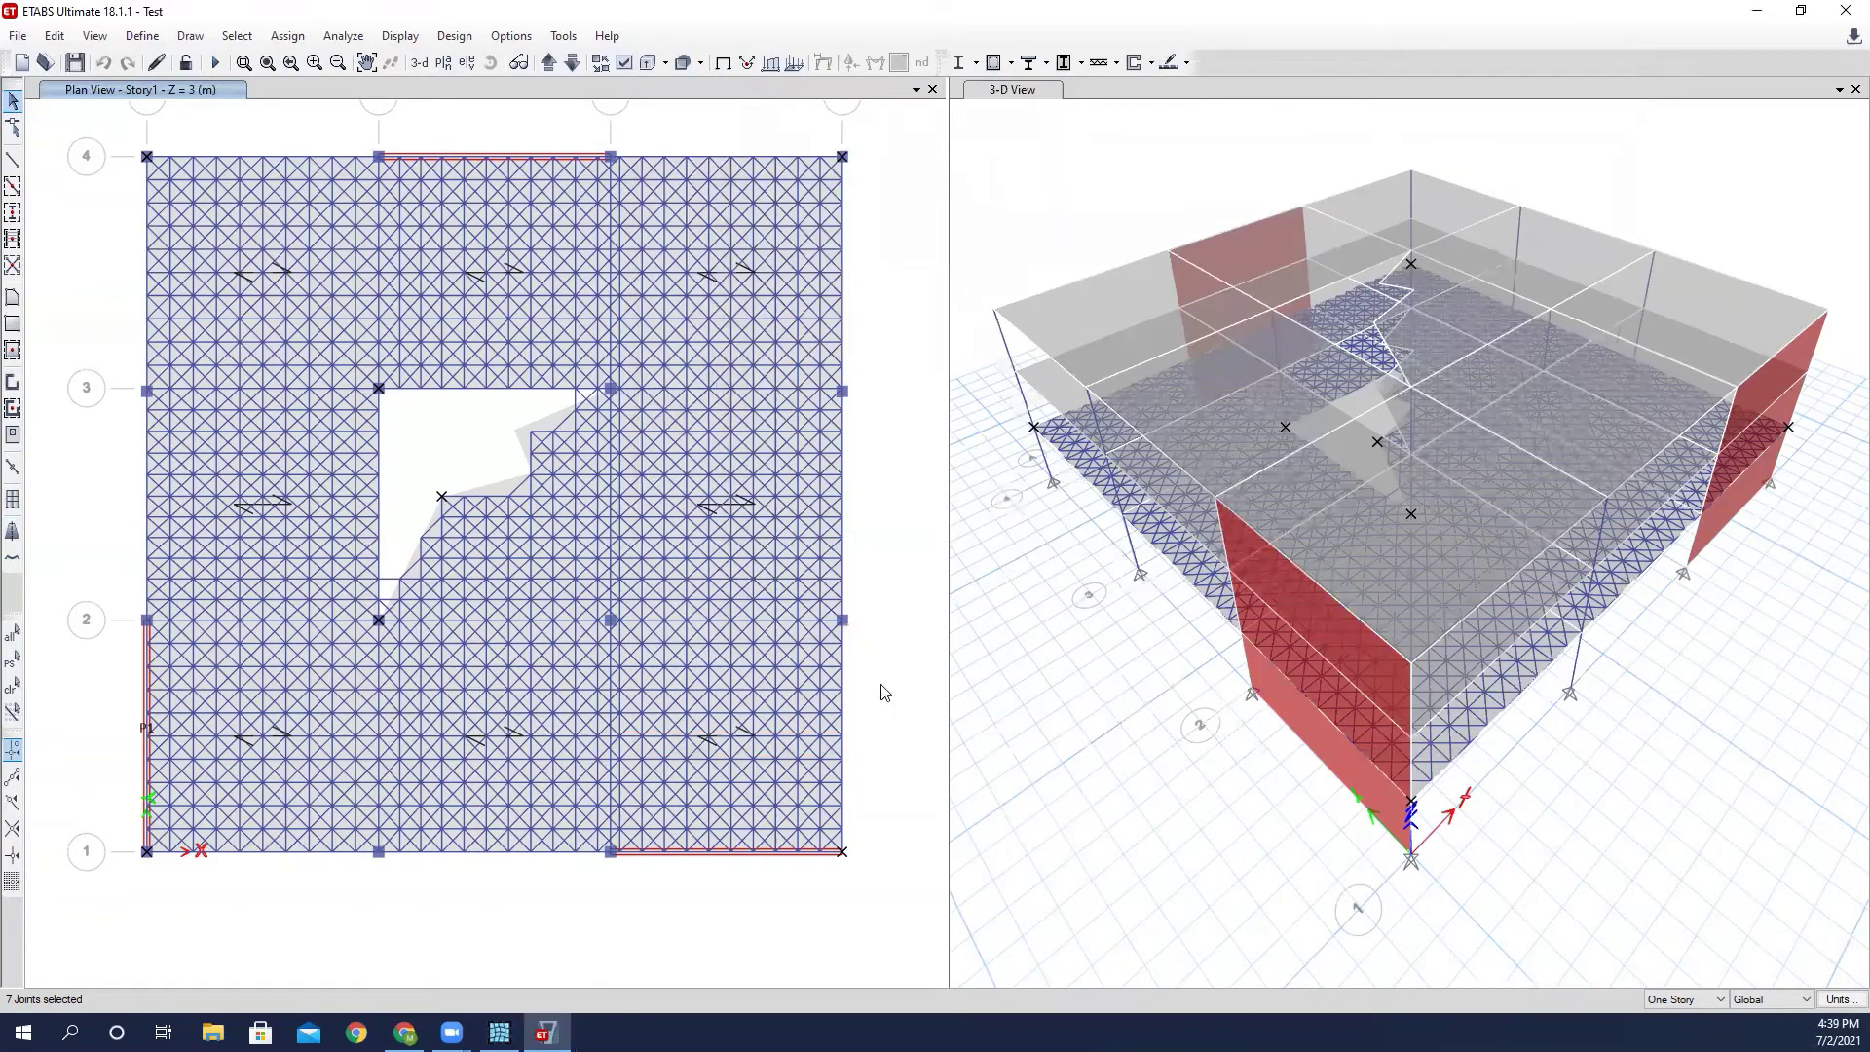
{"action": "scroll", "coordinate": [137, 302], "scroll_direction": "up", "scroll_amount": 2}
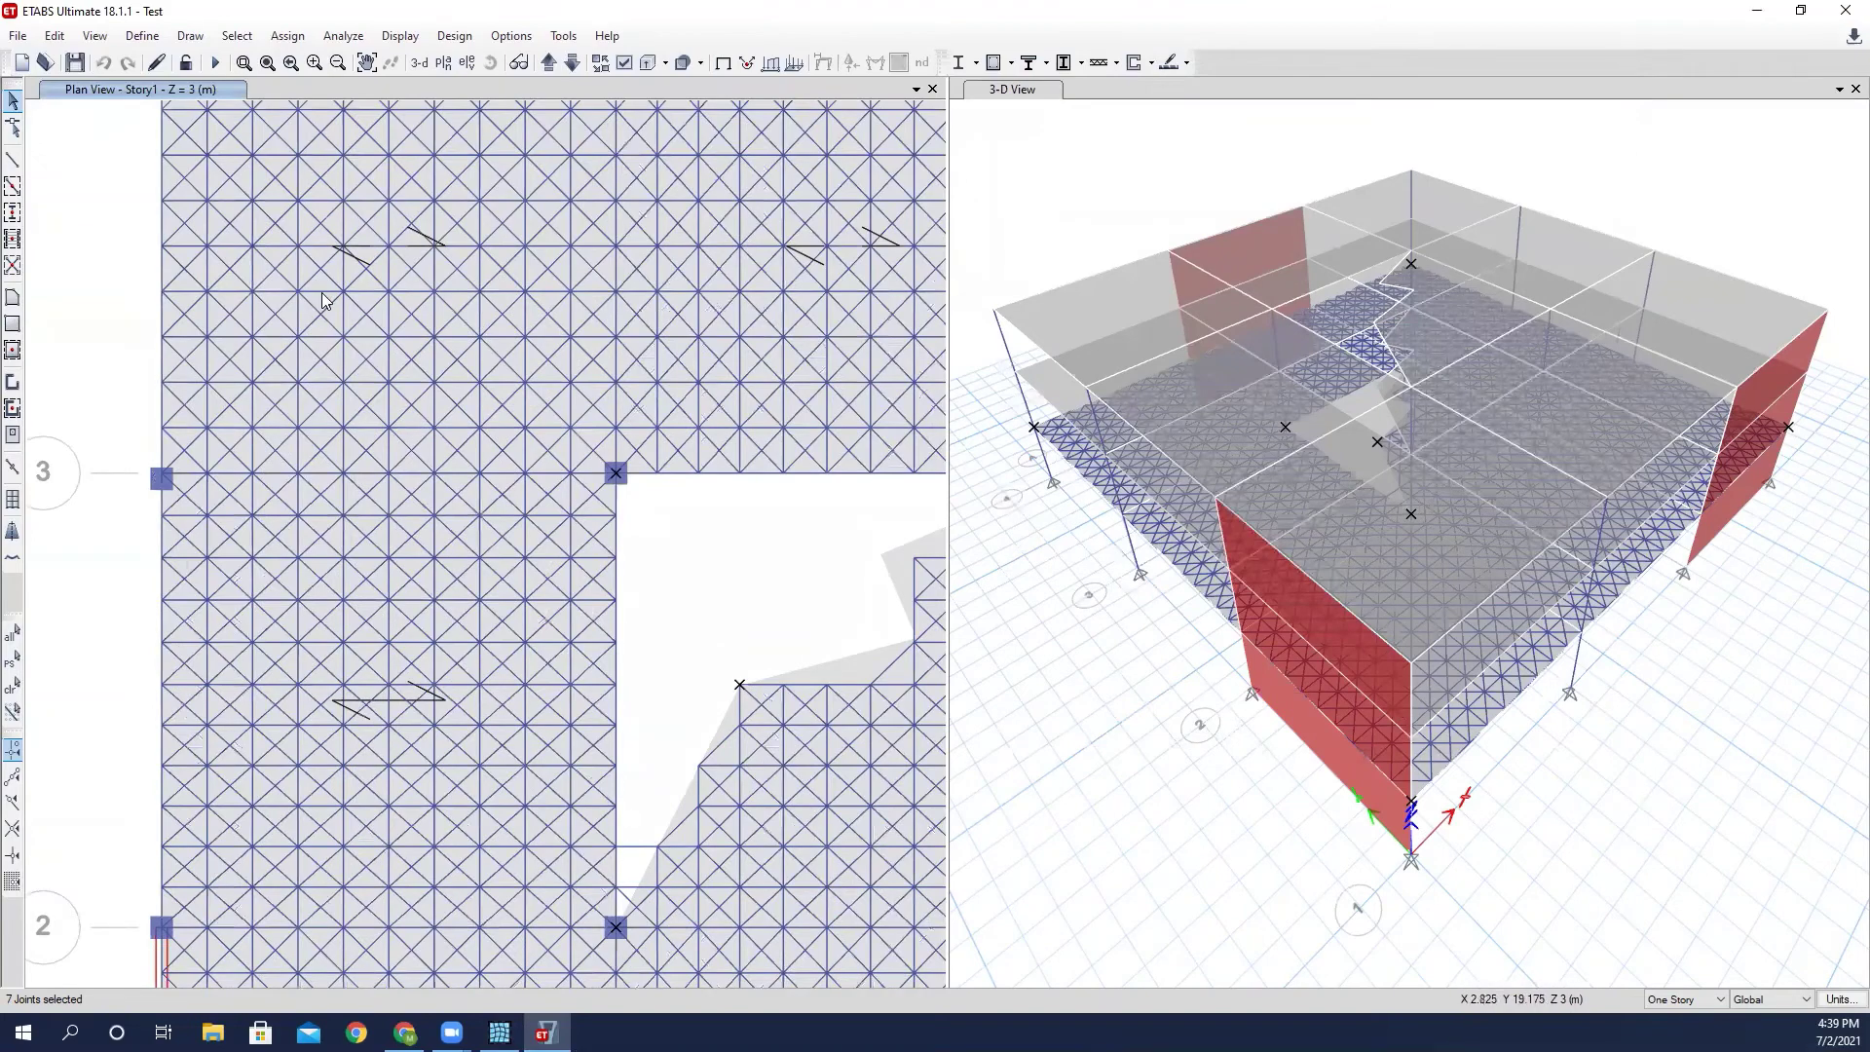
{"action": "scroll", "coordinate": [325, 300], "scroll_direction": "up", "scroll_amount": 2}
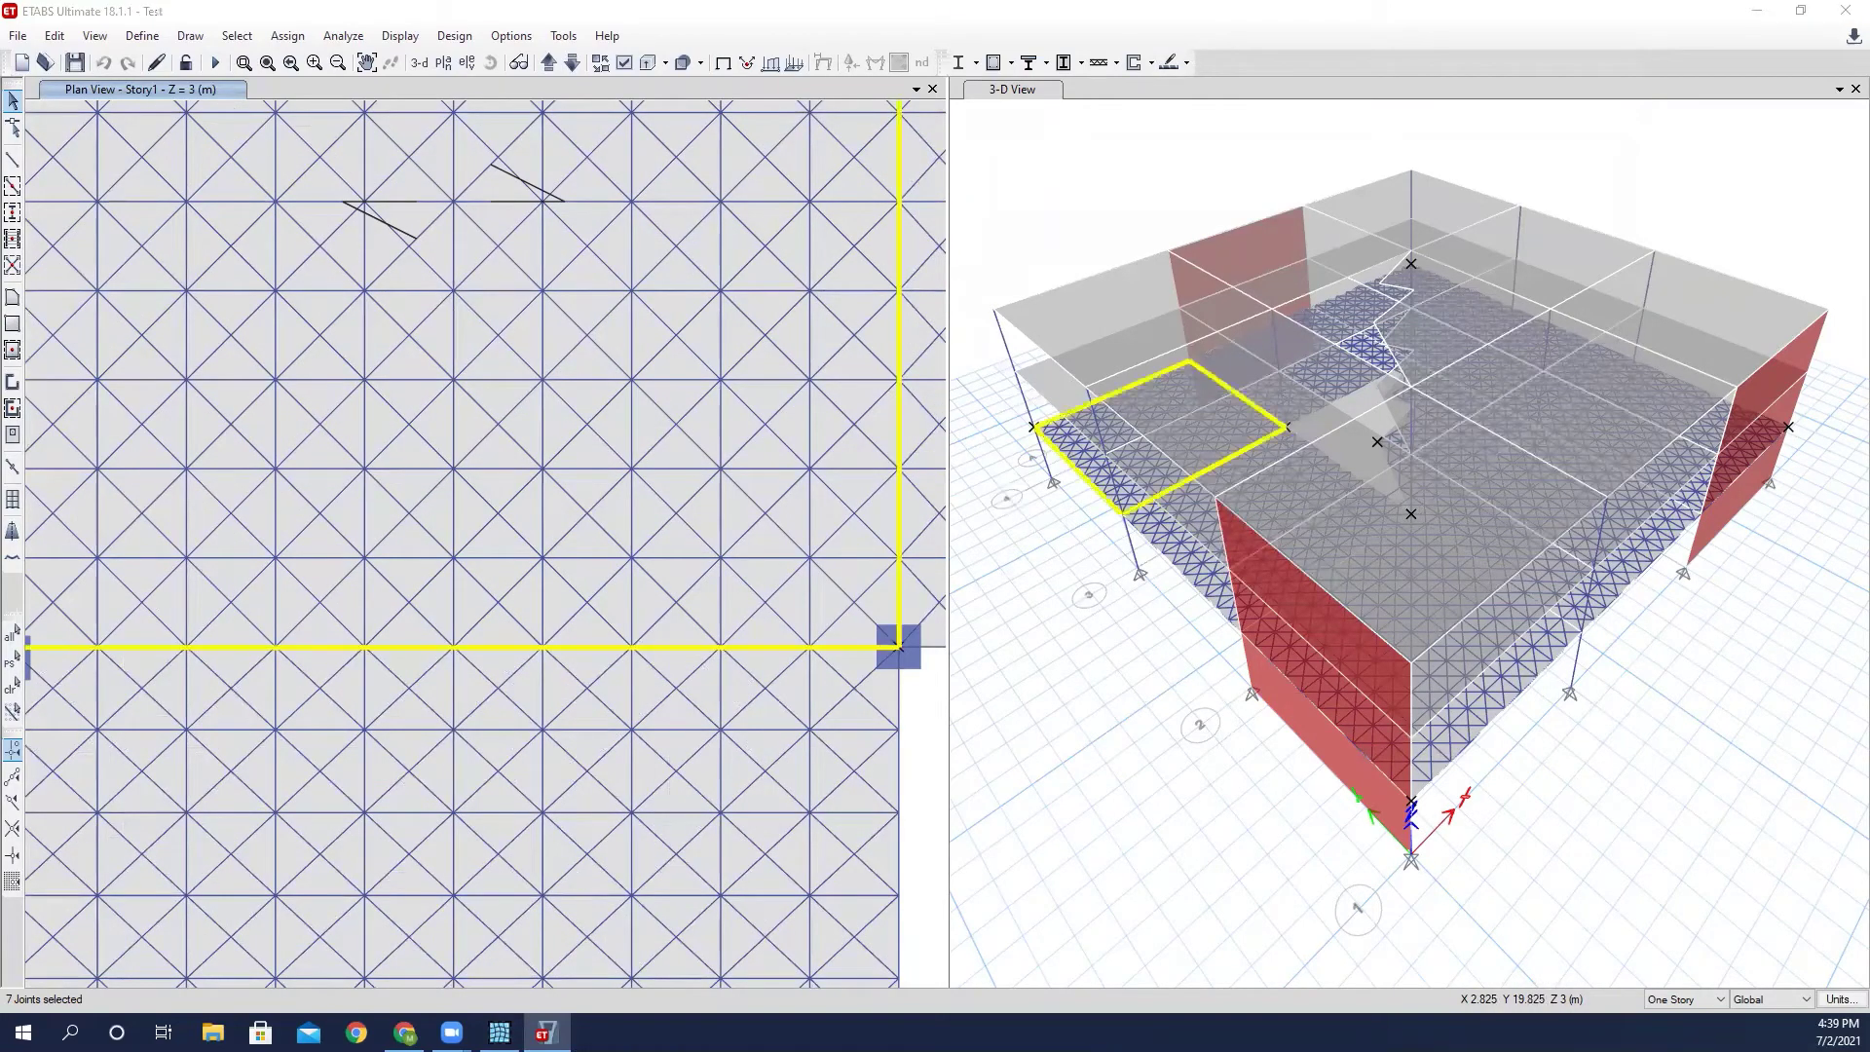
{"action": "right_click", "coordinate": [814, 379]}
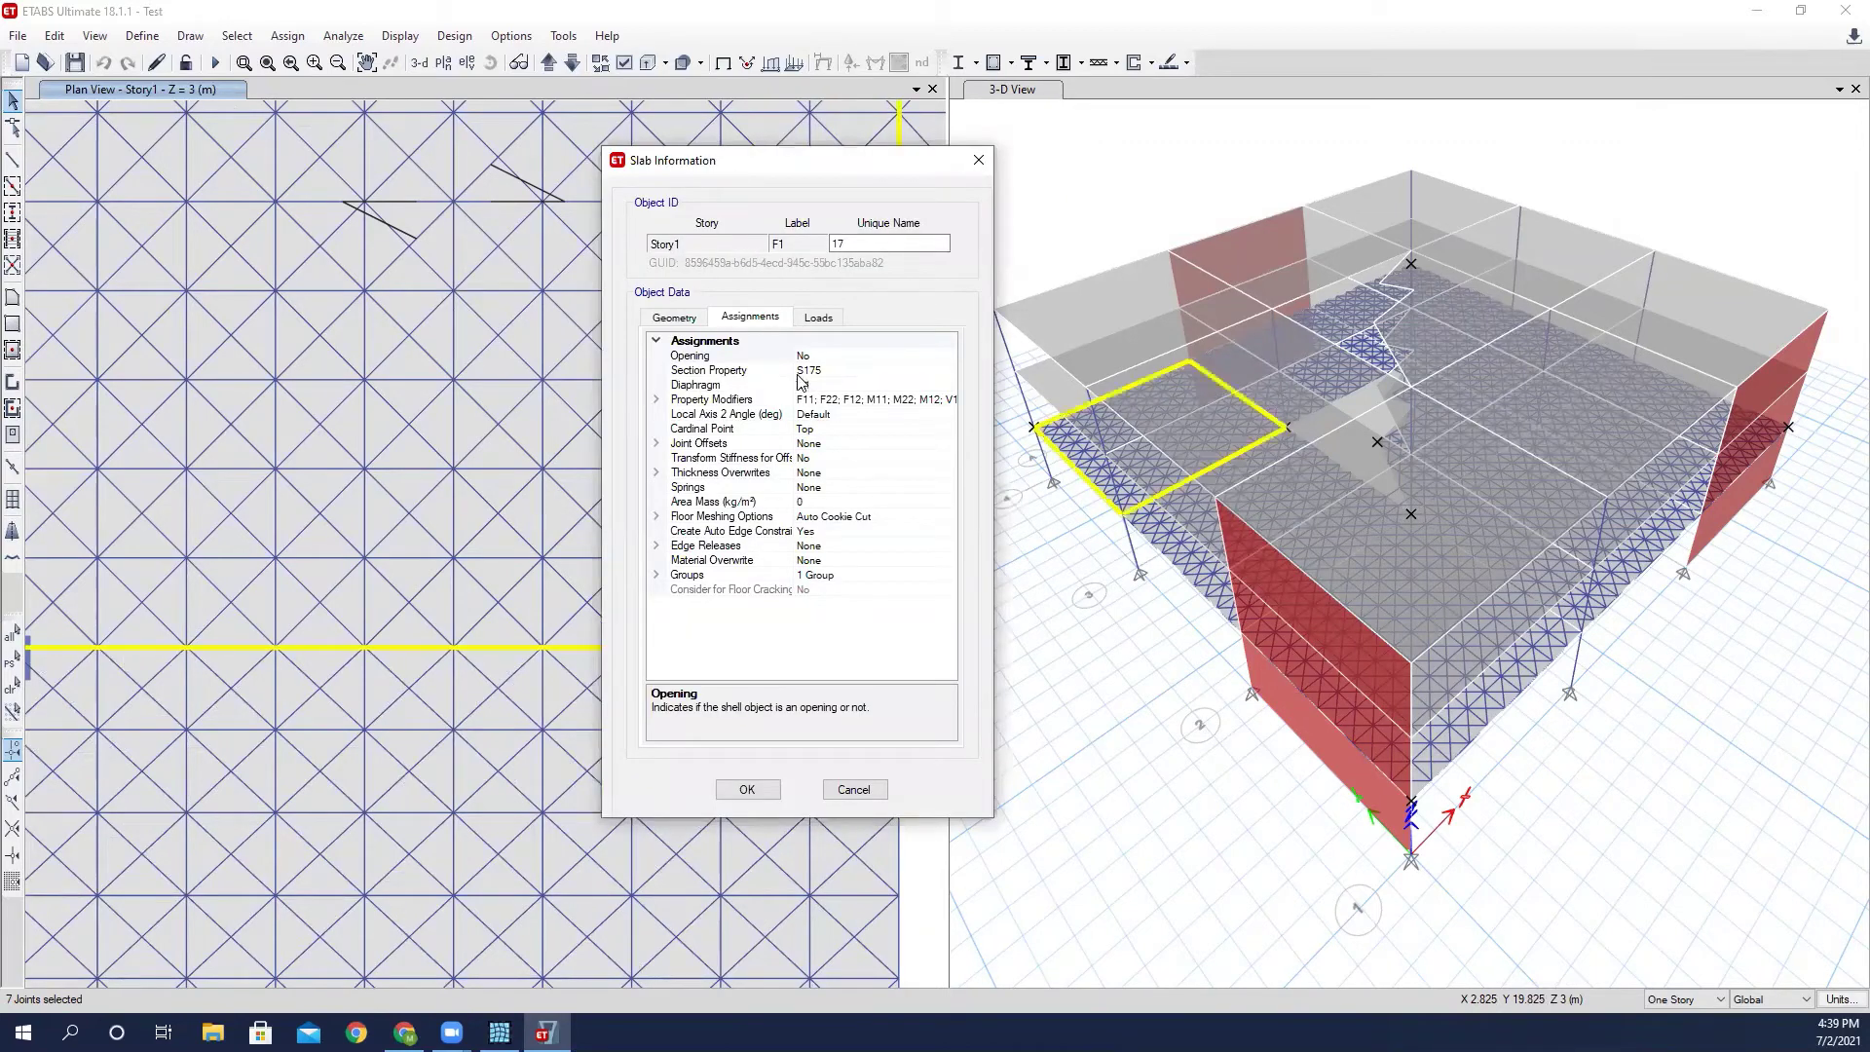
{"action": "left_click", "coordinate": [854, 790]}
{"action": "scroll", "coordinate": [585, 543], "scroll_direction": "down", "scroll_amount": 2}
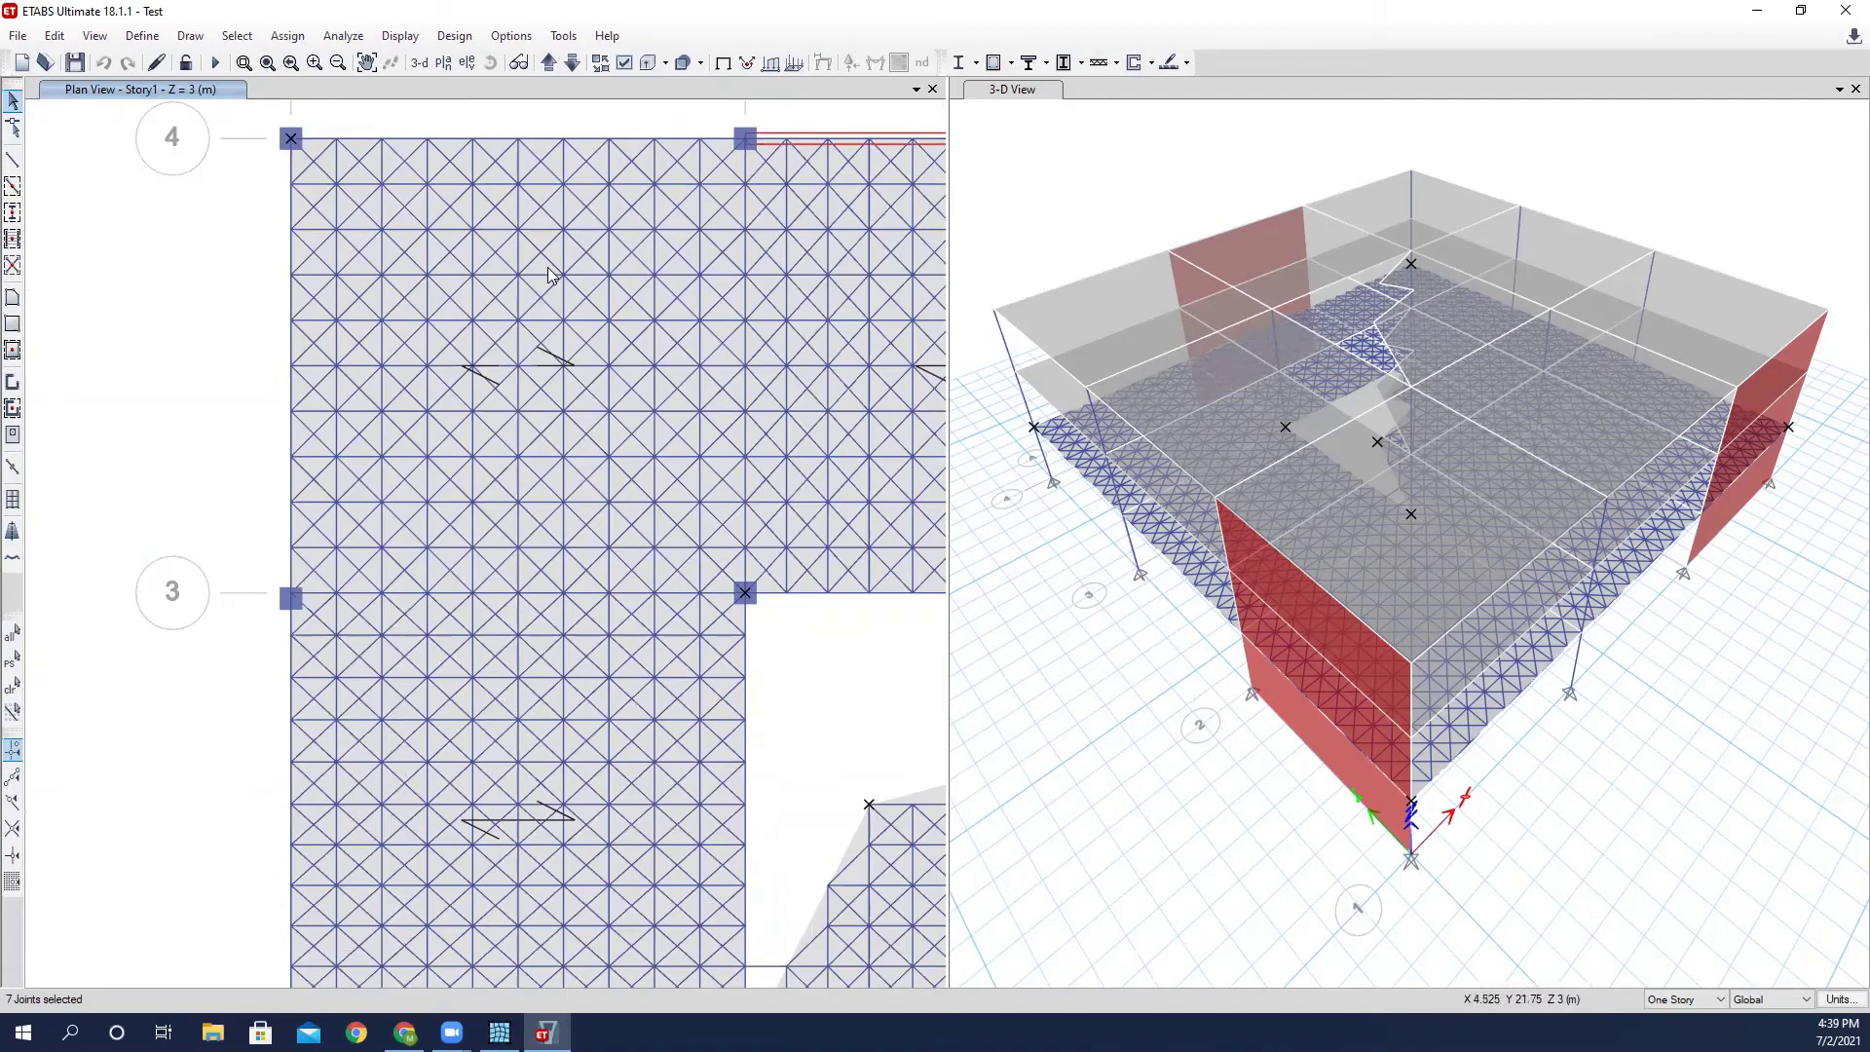
Inspect the section and property modifiers assigned to a horizontal strut-and-tie beam between grid lines A-B and 3-4.
{"action": "scroll", "coordinate": [547, 267], "scroll_direction": "up", "scroll_amount": 1}
{"action": "scroll", "coordinate": [548, 266], "scroll_direction": "down", "scroll_amount": 1}
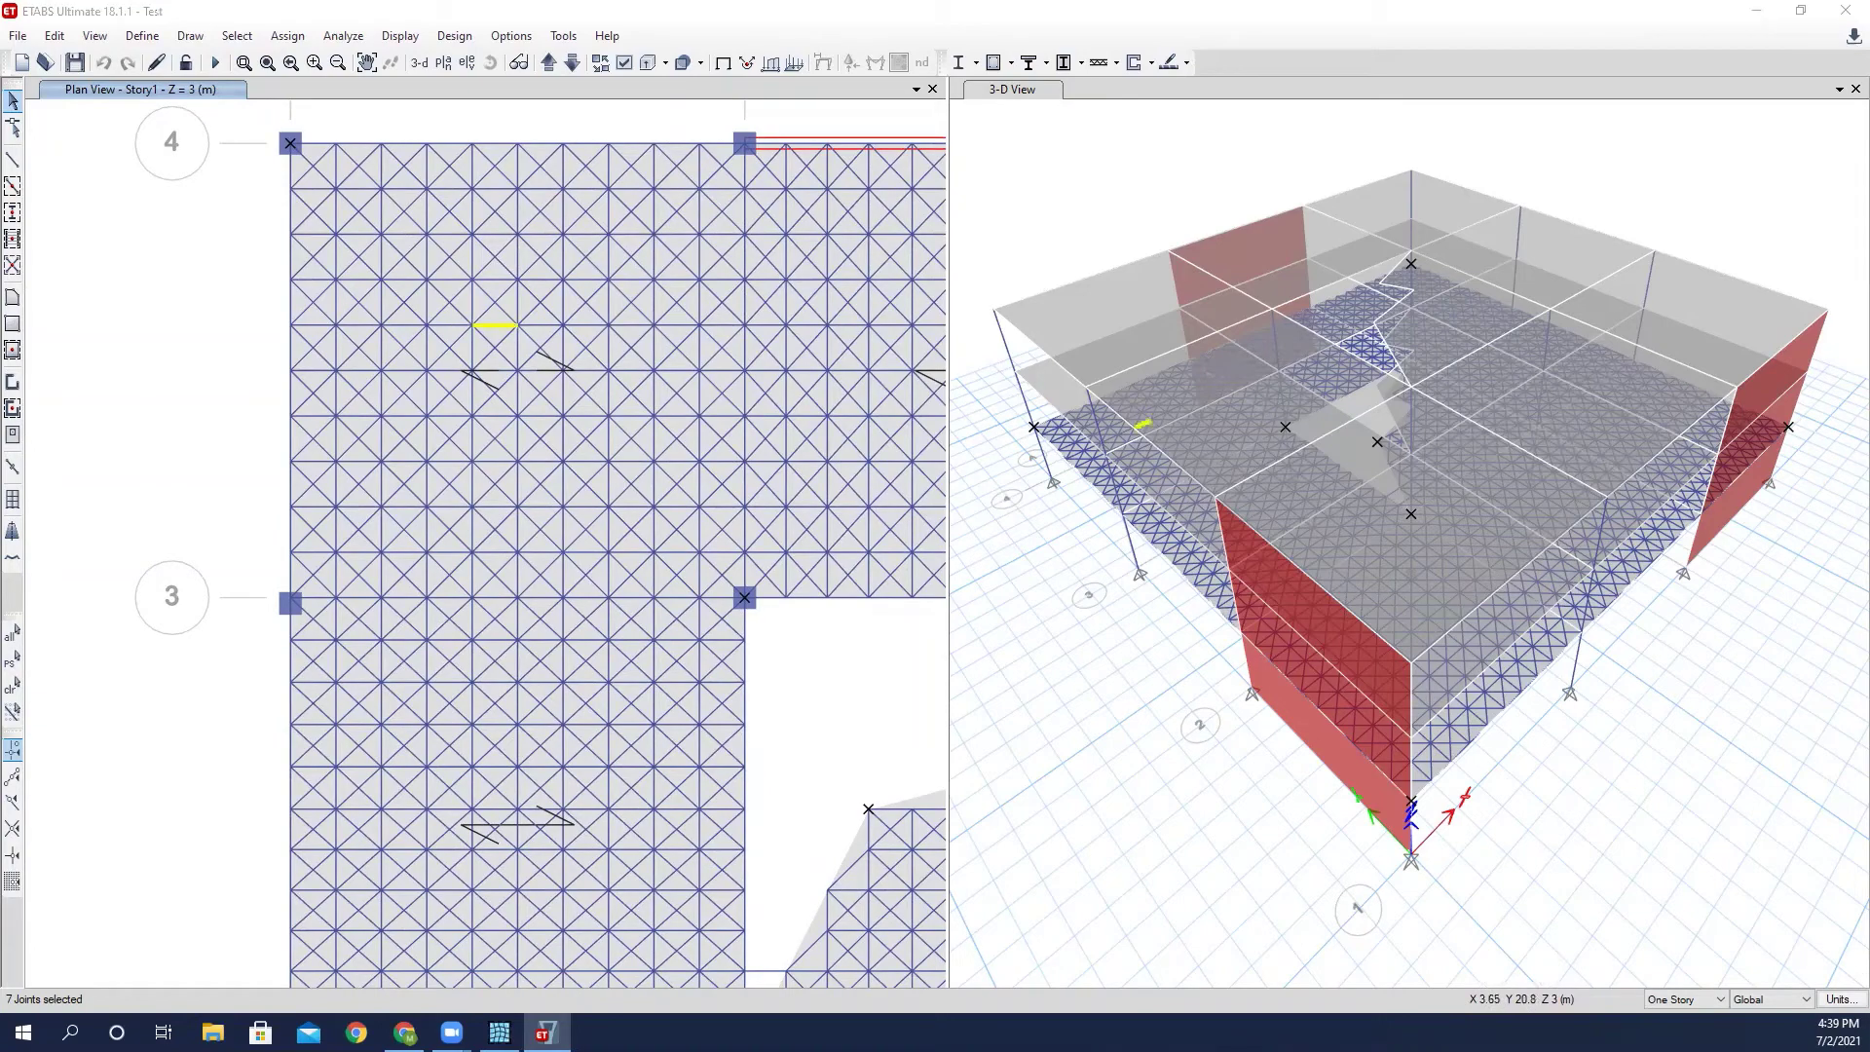
{"action": "left_click_drag", "start_coordinate": [1868, 210], "coordinate": [883, 211]}
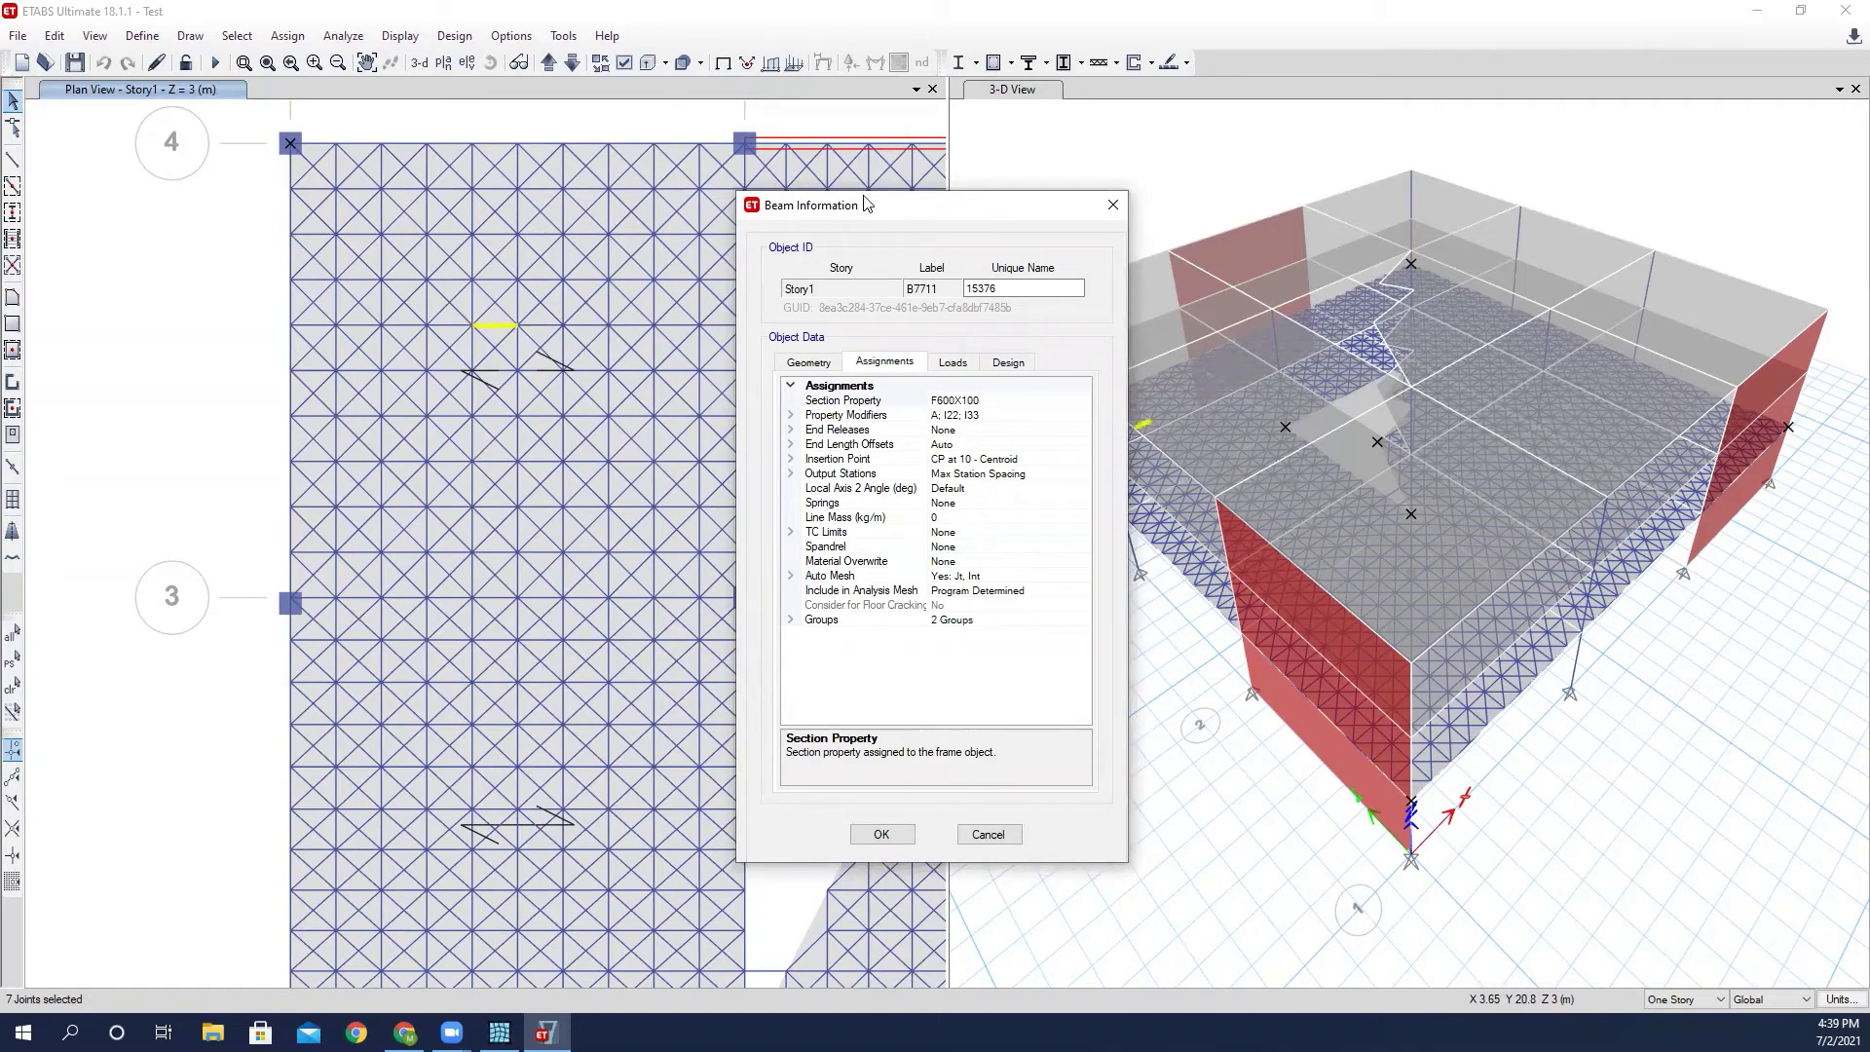
{"action": "left_click_drag", "start_coordinate": [871, 208], "coordinate": [779, 109]}
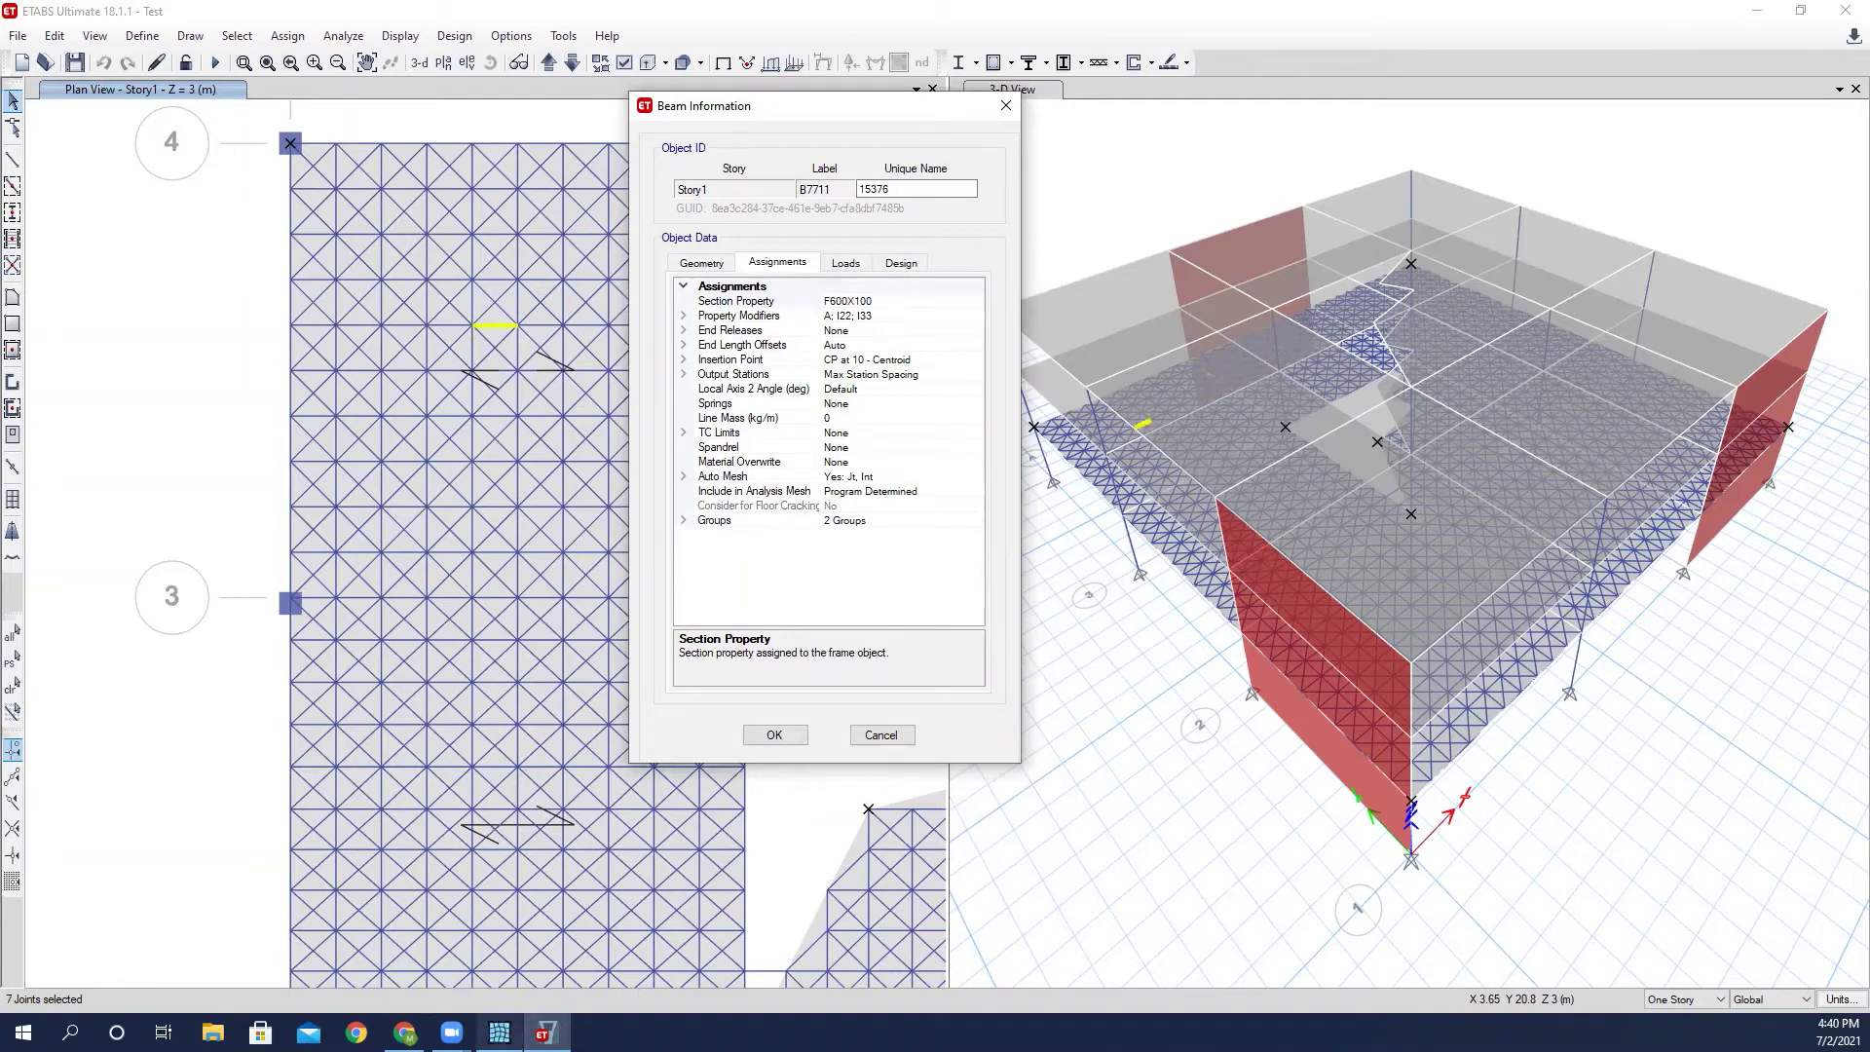
{"action": "left_click", "coordinate": [500, 1032]}
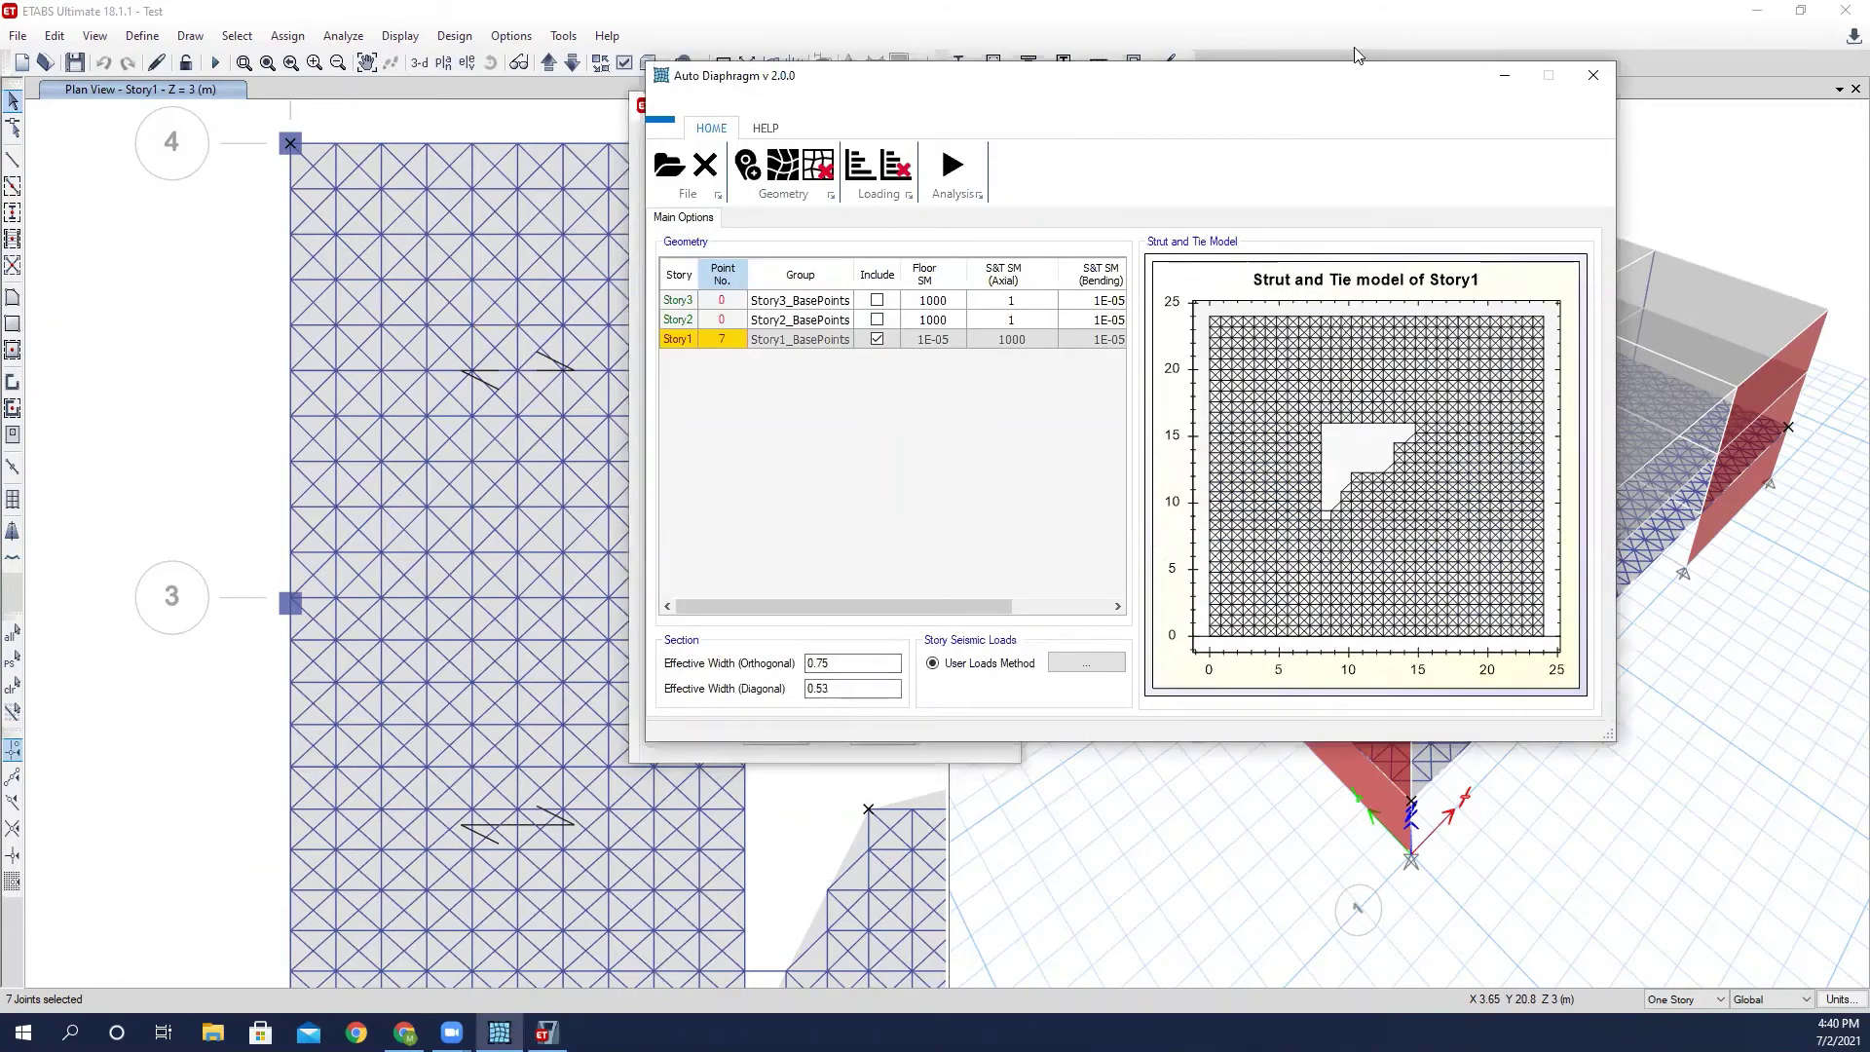
{"action": "left_click", "coordinate": [649, 752]}
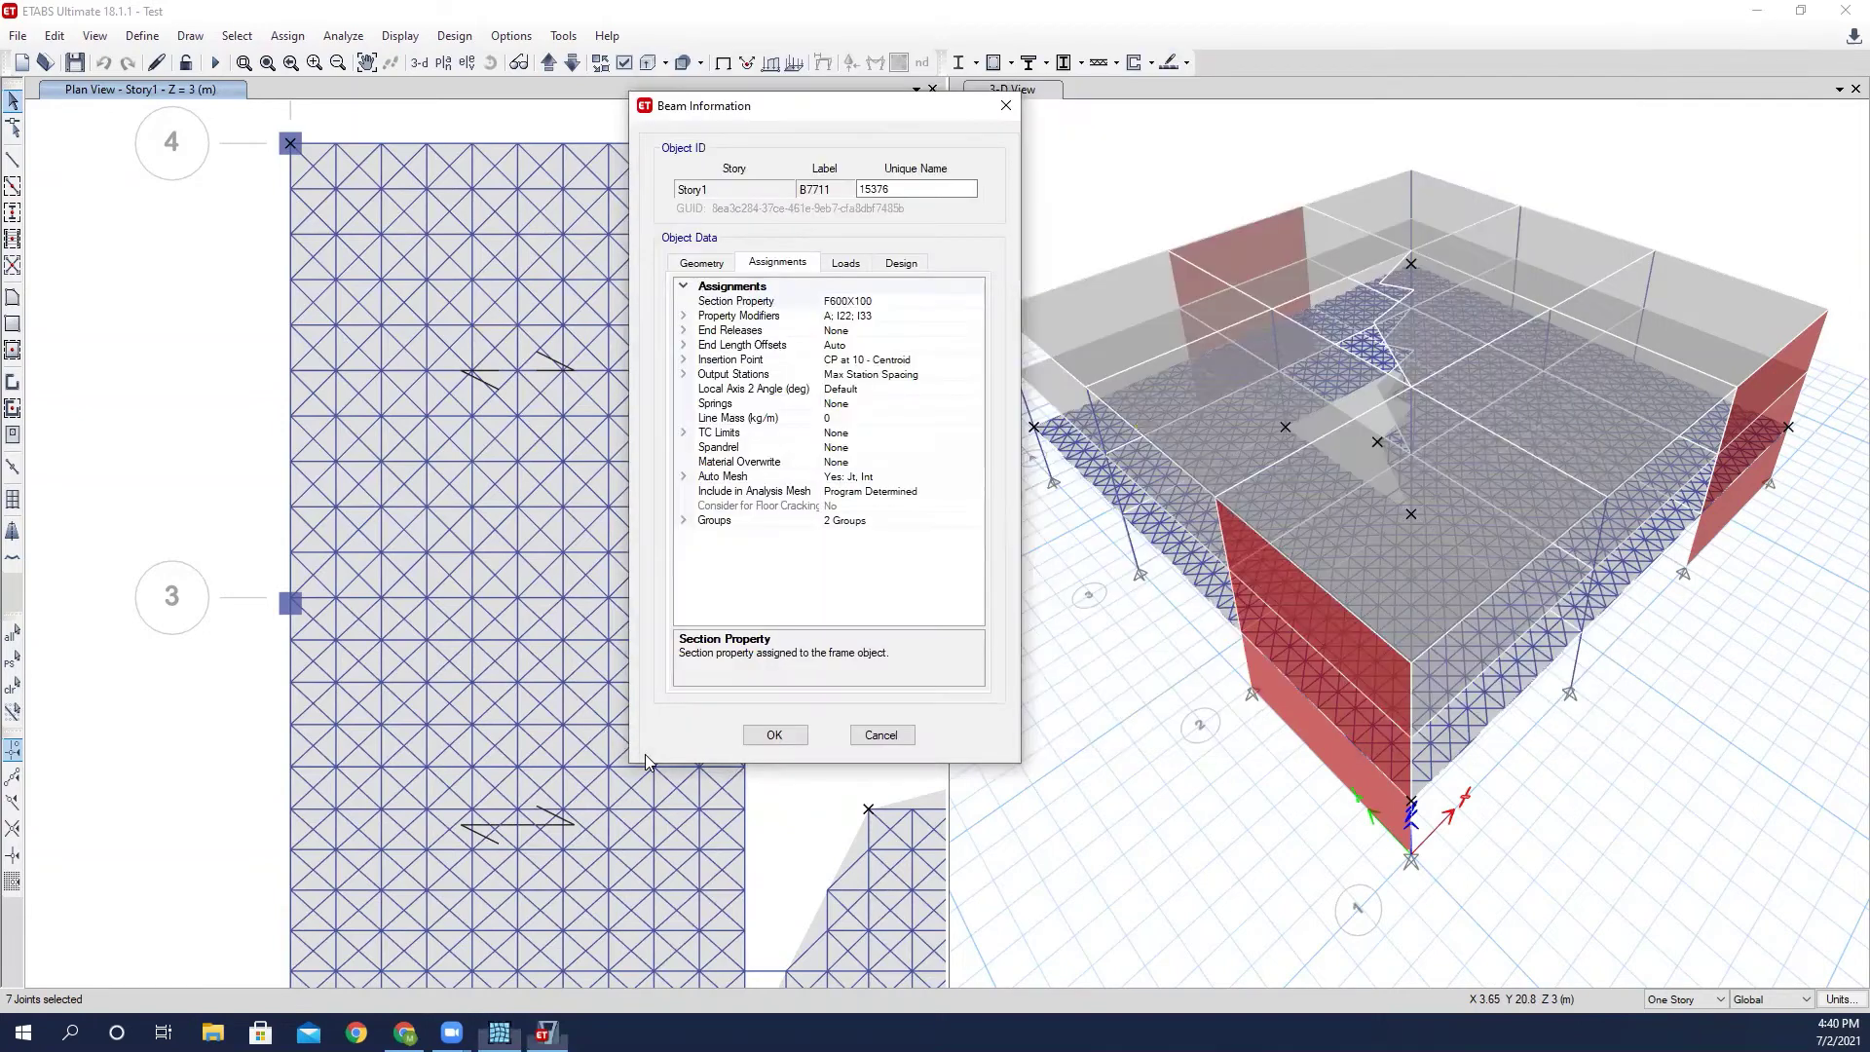
{"action": "left_click", "coordinate": [683, 316]}
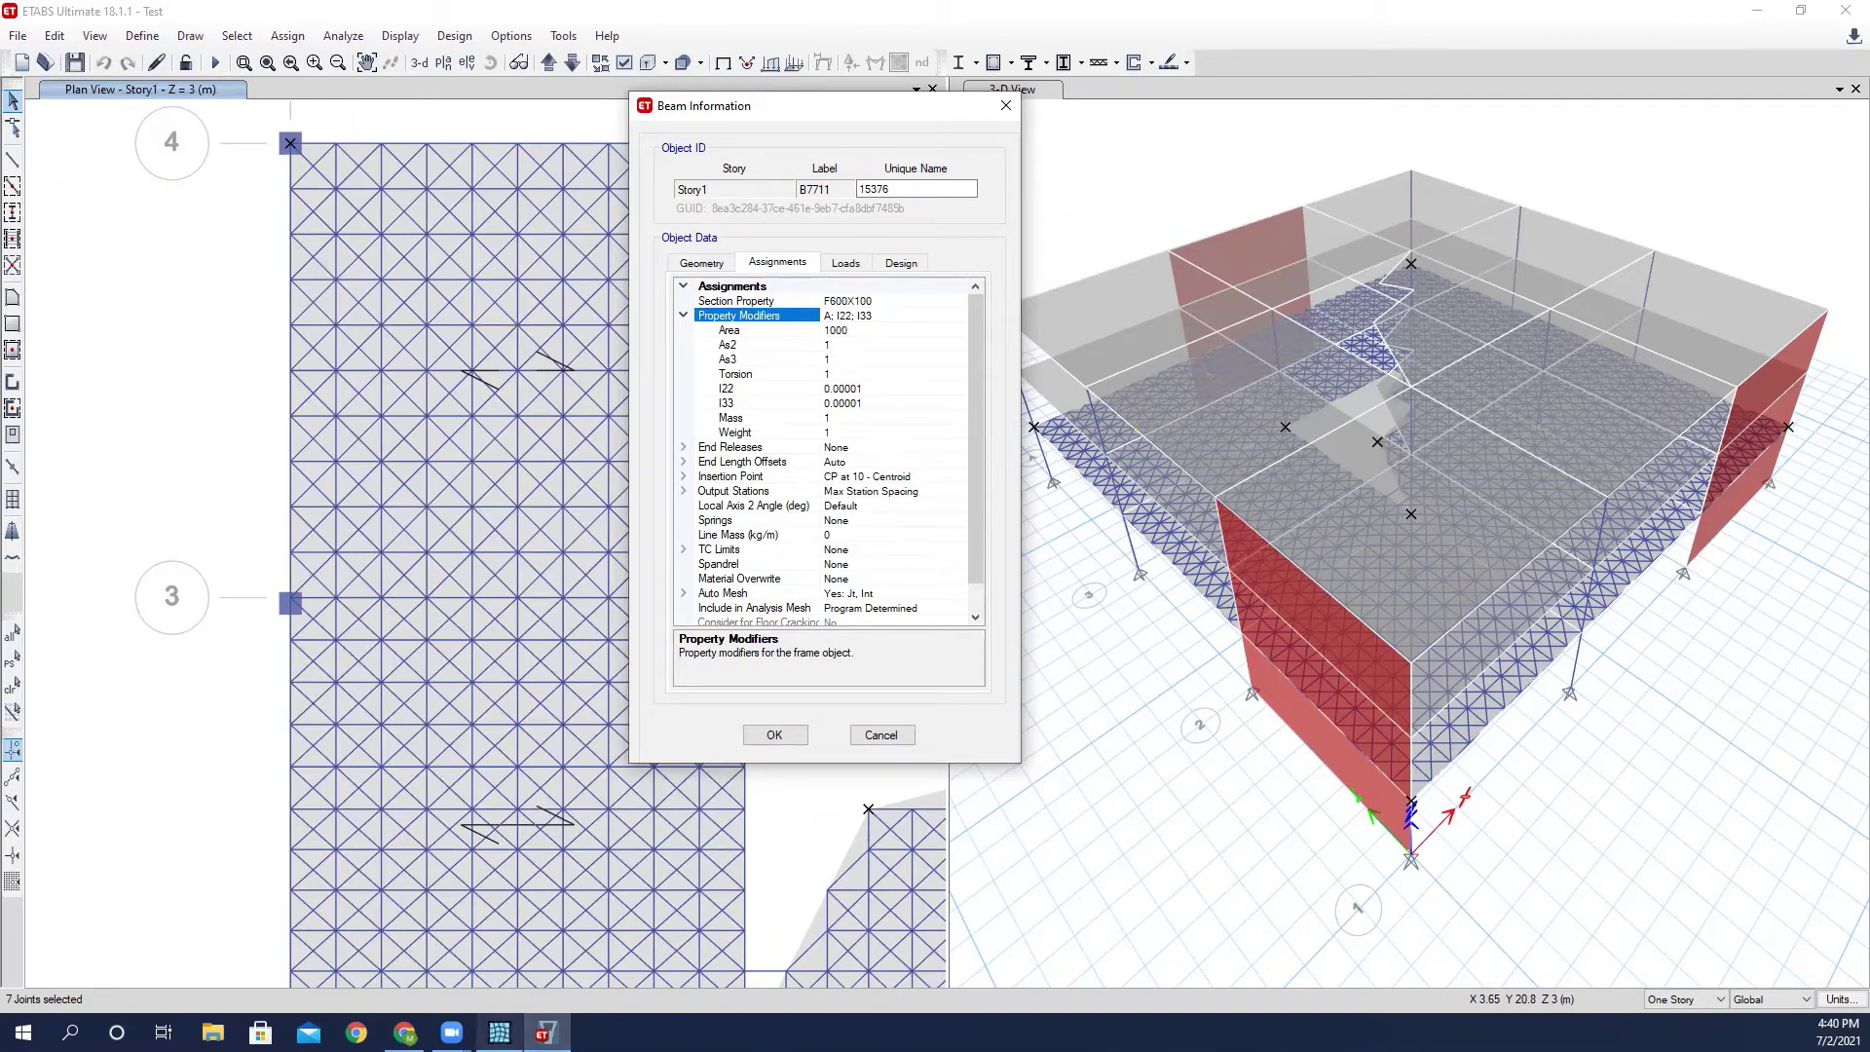
Compare the beam's modifiers with Story1's axial and bending S&T stiffness modifiers in Auto Diaphragm, and close the beam information without changes.
{"action": "left_click", "coordinate": [499, 1032]}
{"action": "left_click_drag", "start_coordinate": [1122, 90], "coordinate": [1430, 74]}
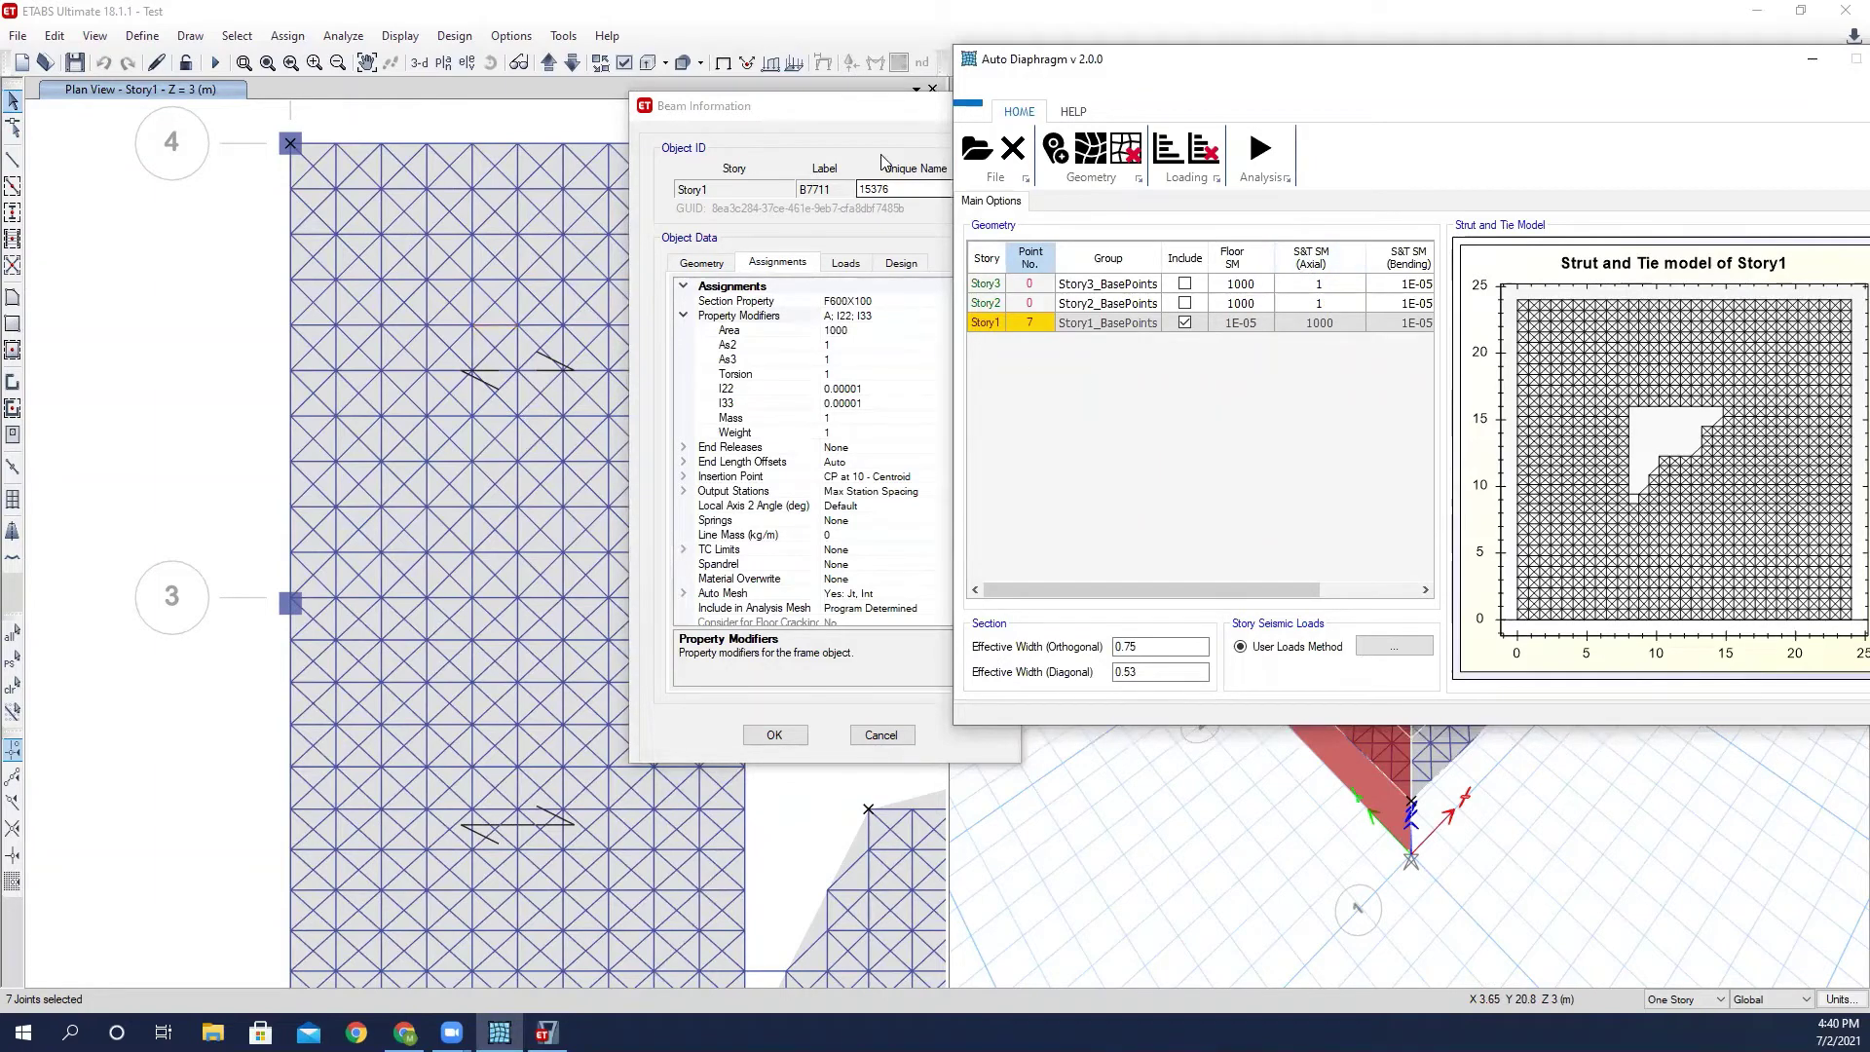
{"action": "left_click", "coordinate": [872, 110]}
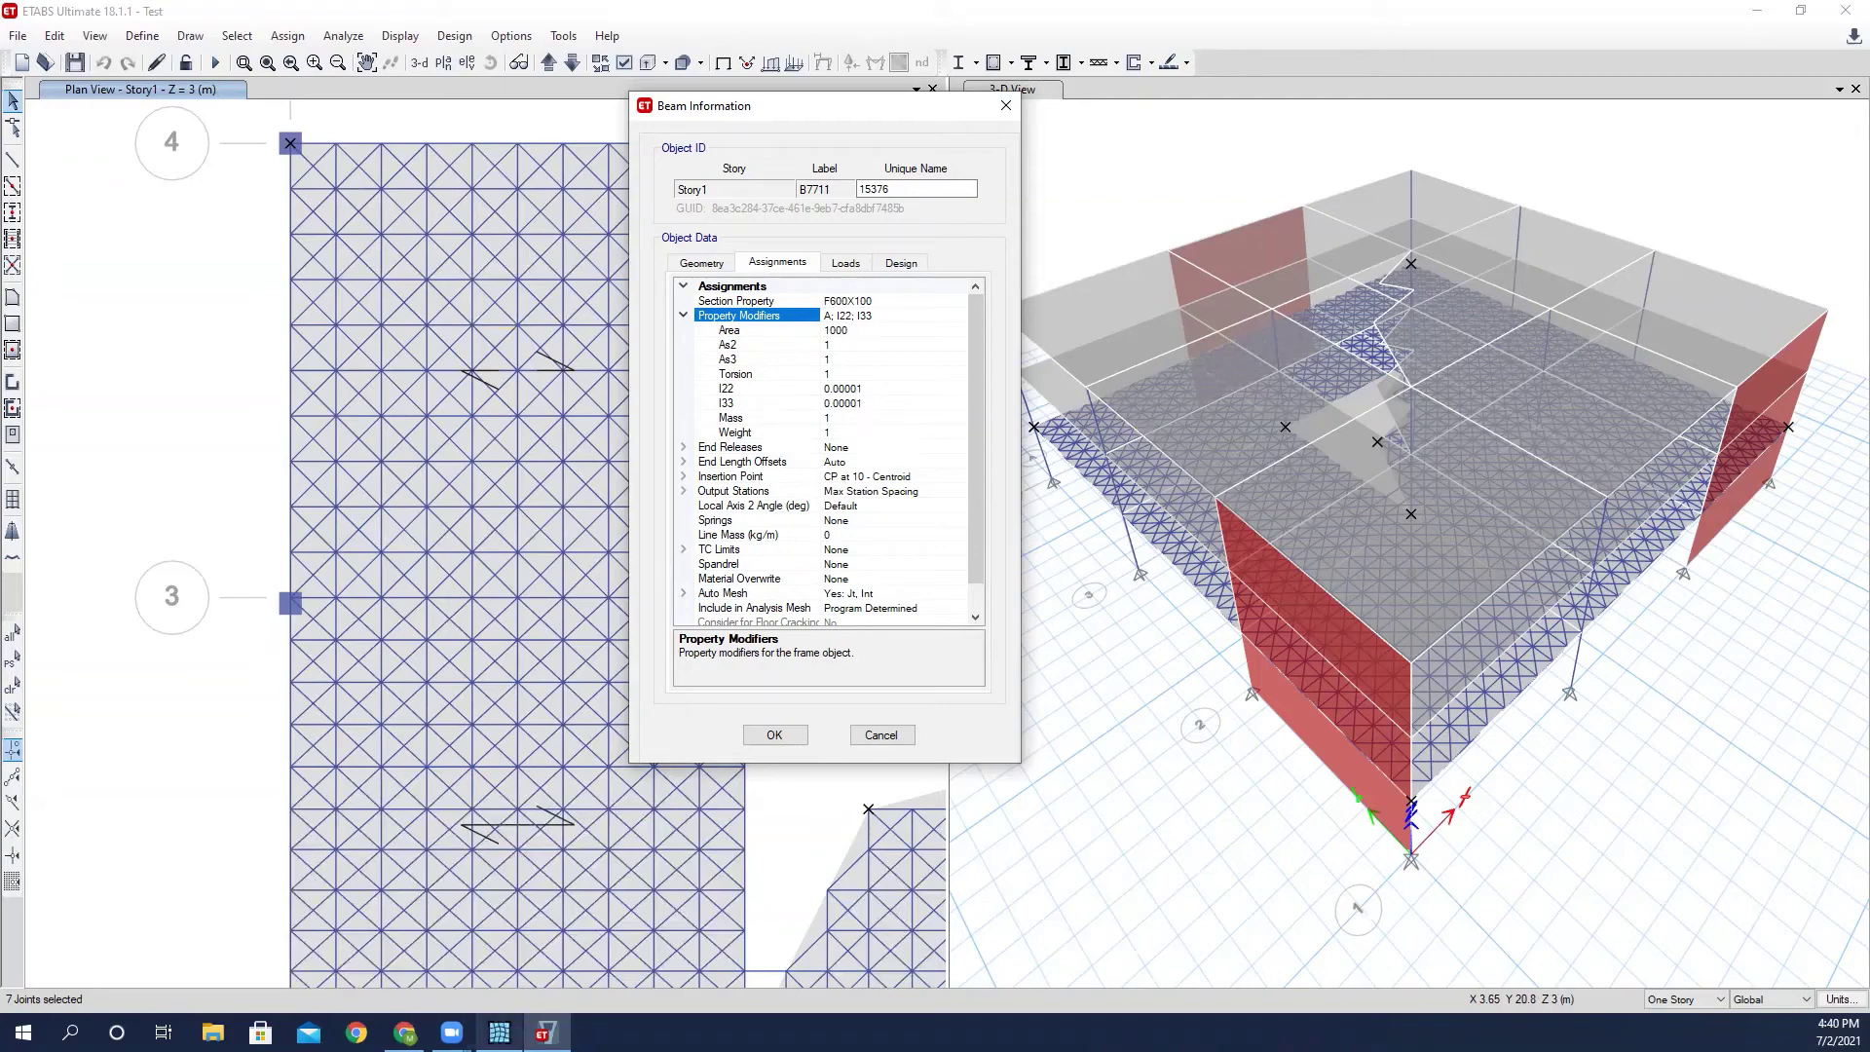
{"action": "left_click", "coordinate": [500, 1032]}
{"action": "left_click_drag", "start_coordinate": [1180, 593], "coordinate": [1293, 594]}
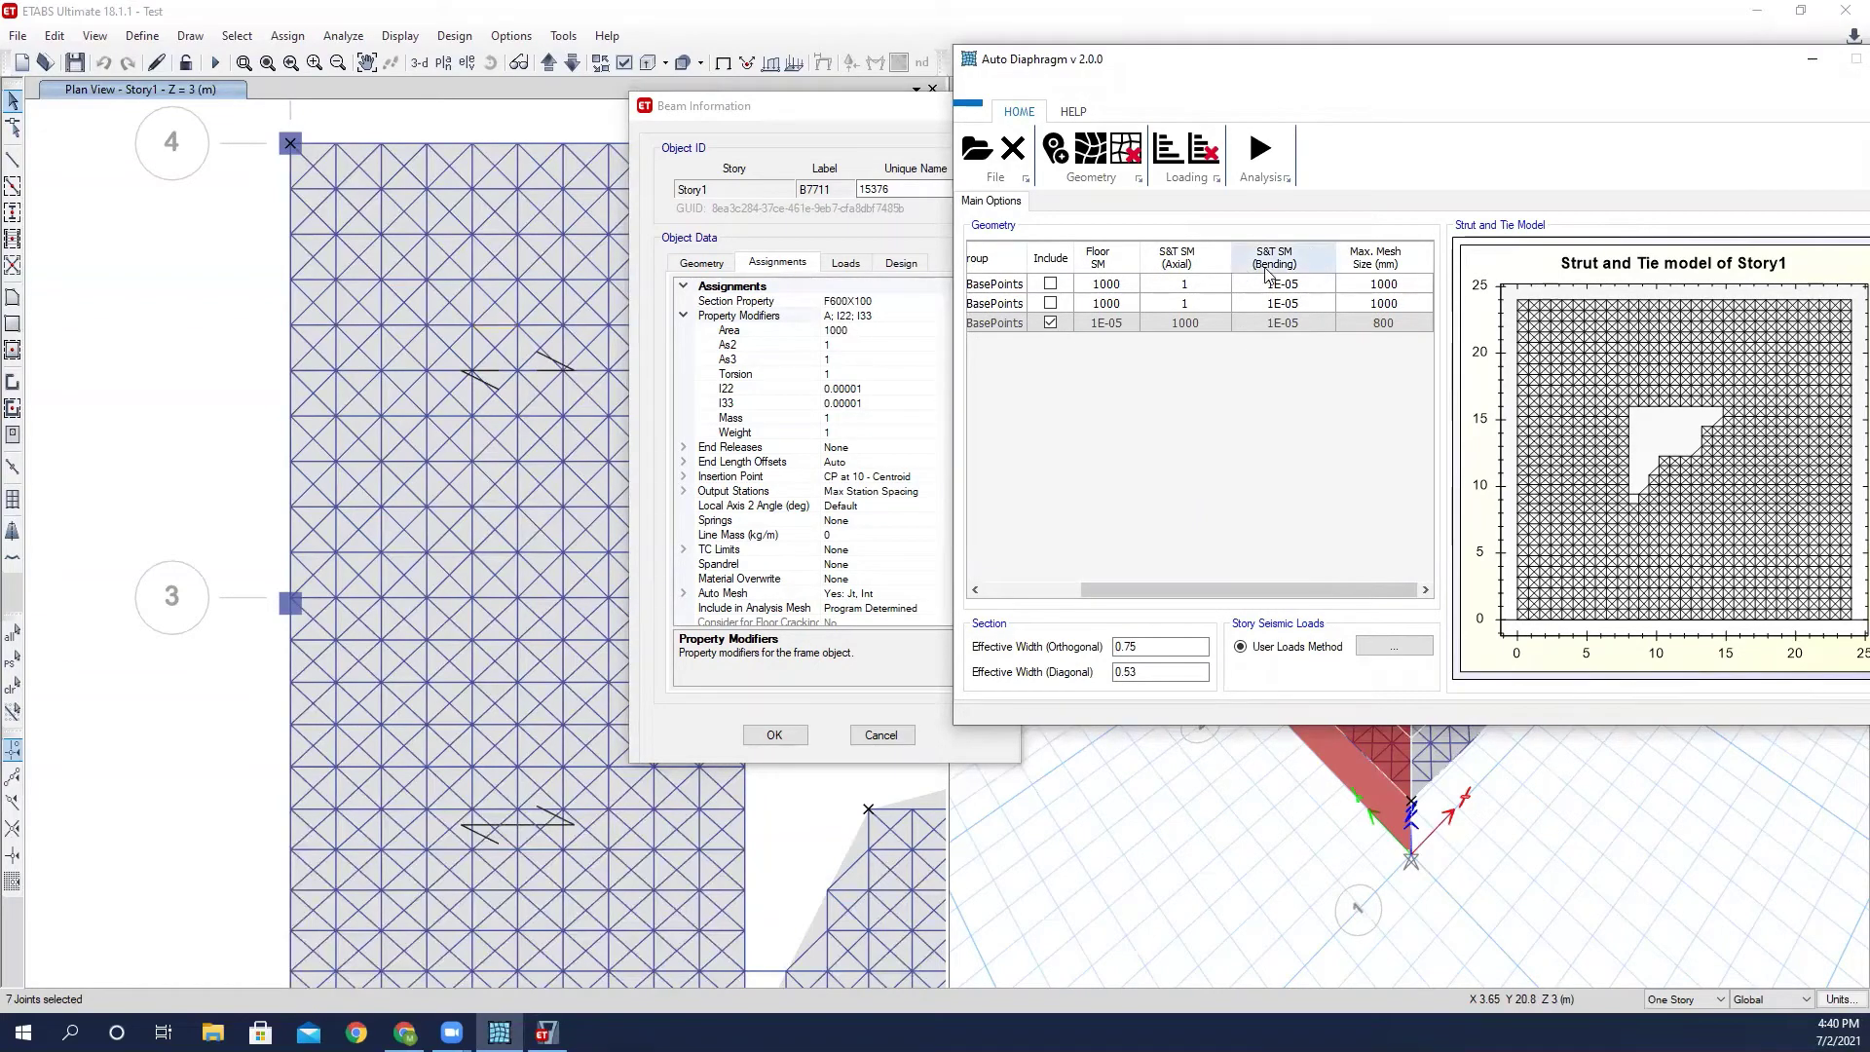
{"action": "left_click", "coordinate": [886, 670]}
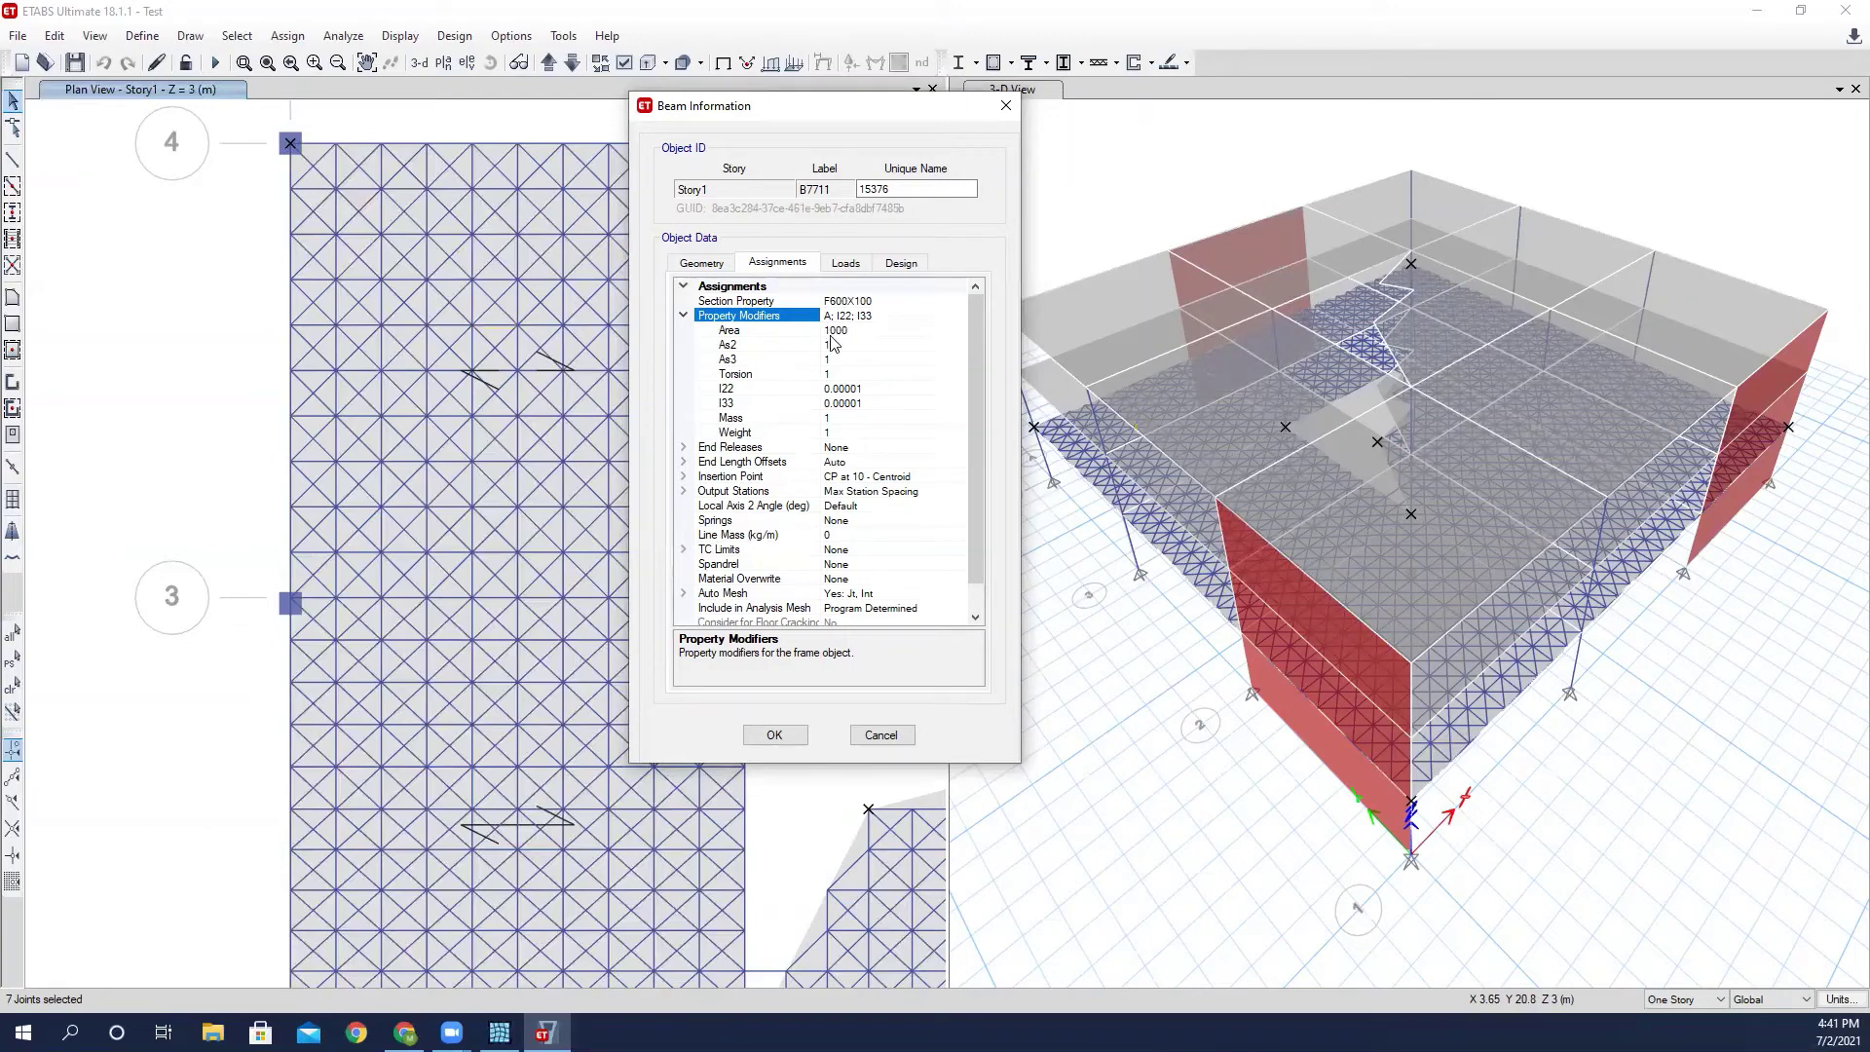
{"action": "left_click", "coordinate": [881, 735]}
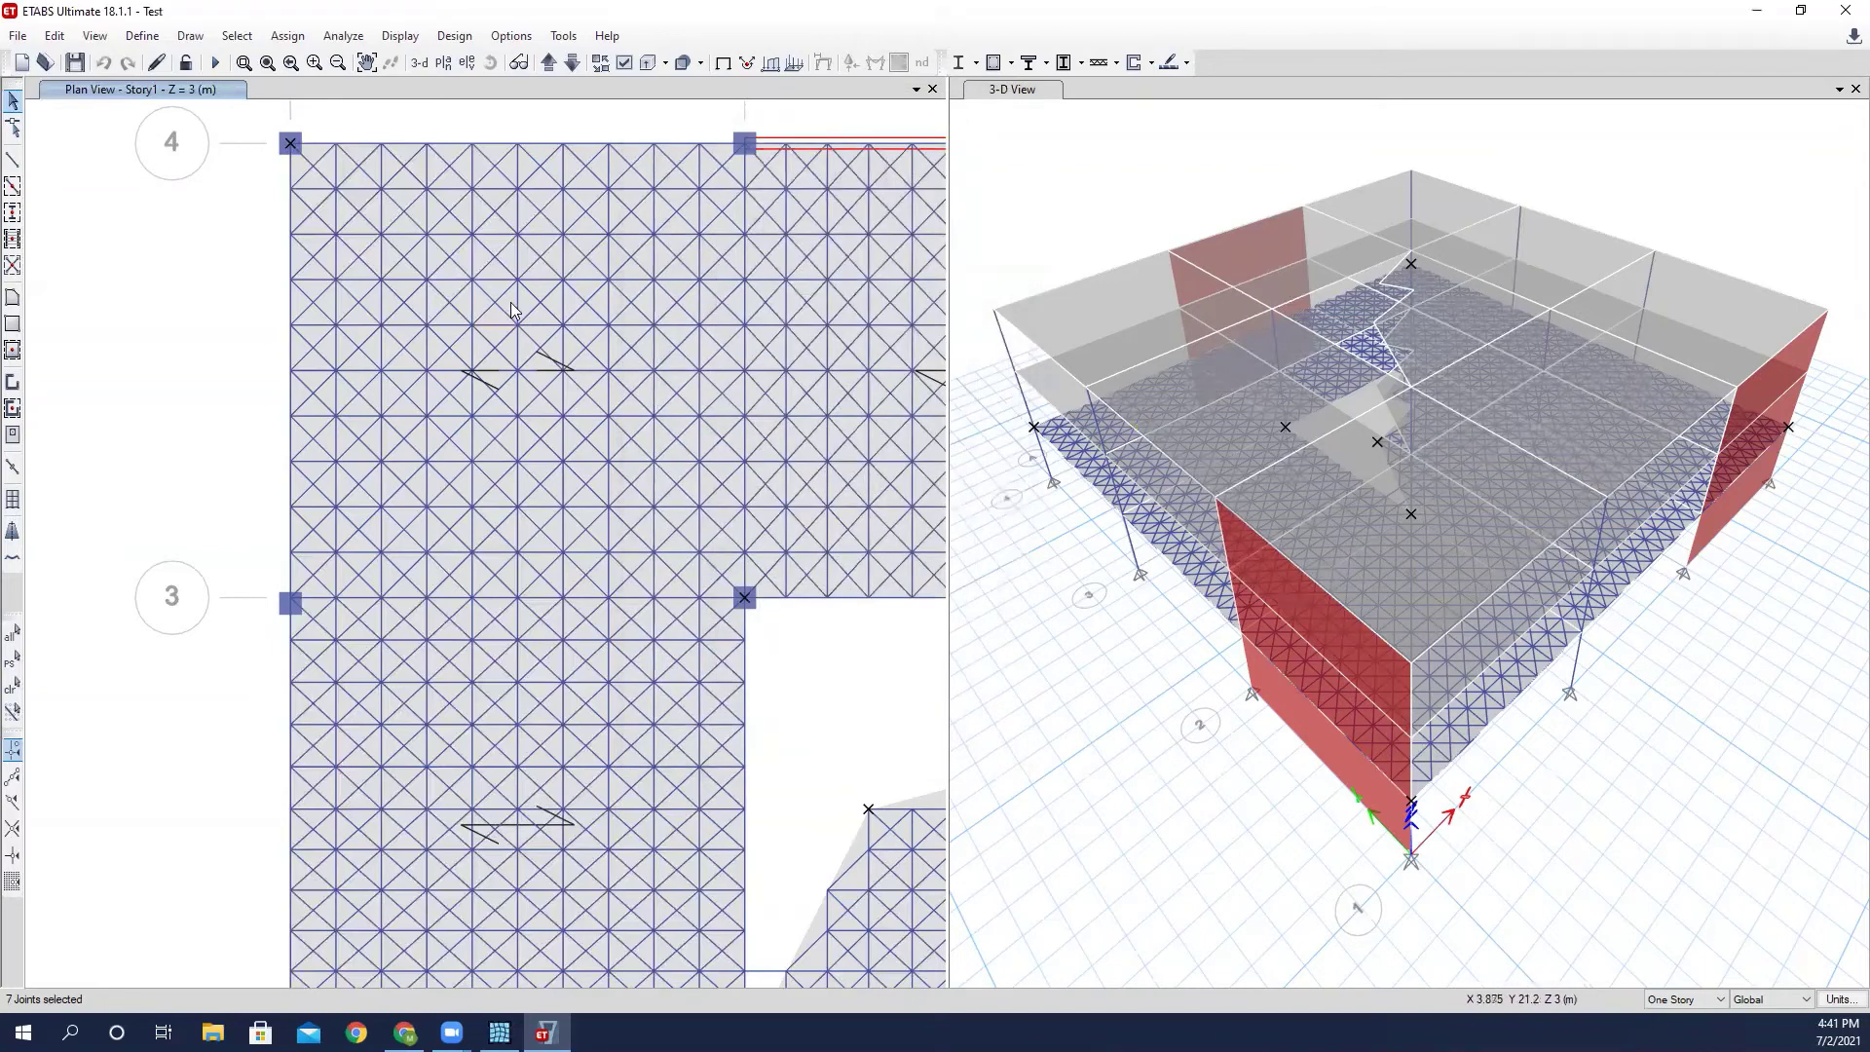
Compare the property modifiers of the Story1 slab between grid lines A-B and 3-4 with the Floor SM value in Auto Diaphragm.
{"action": "right_click", "coordinate": [508, 300]}
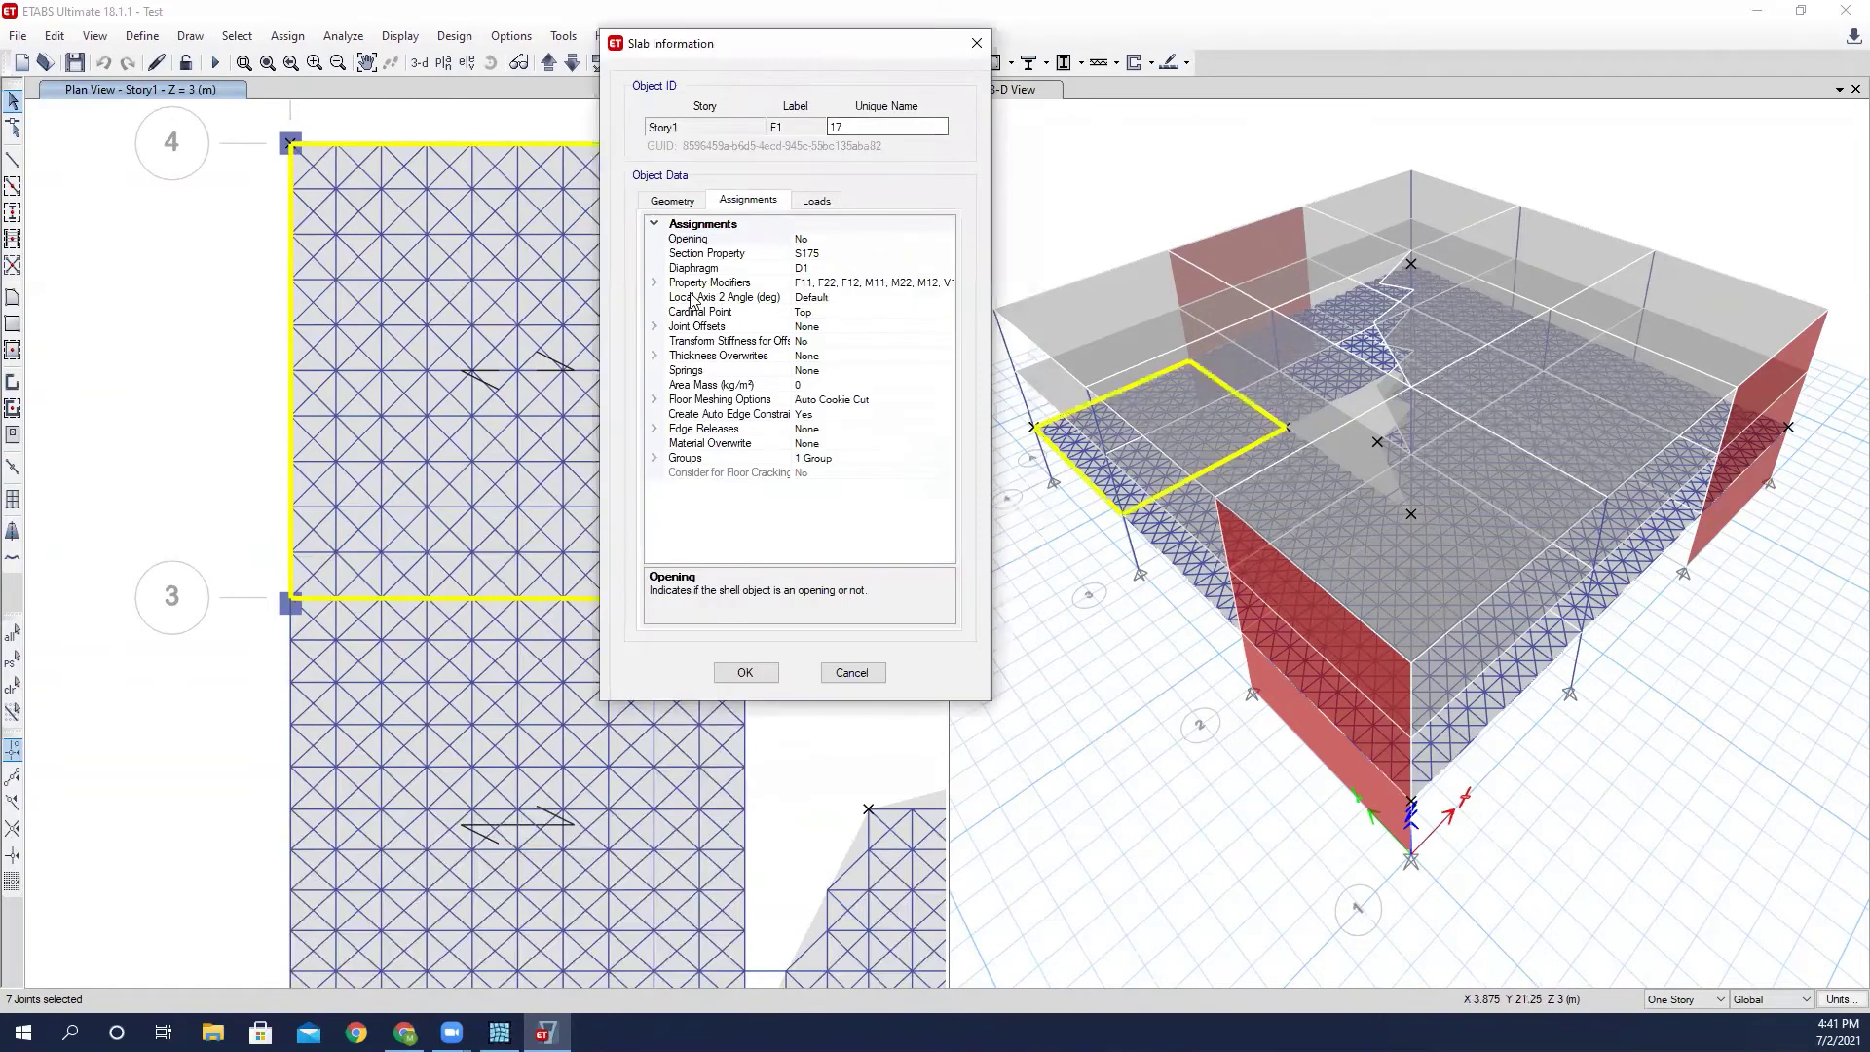
{"action": "left_click", "coordinate": [654, 283]}
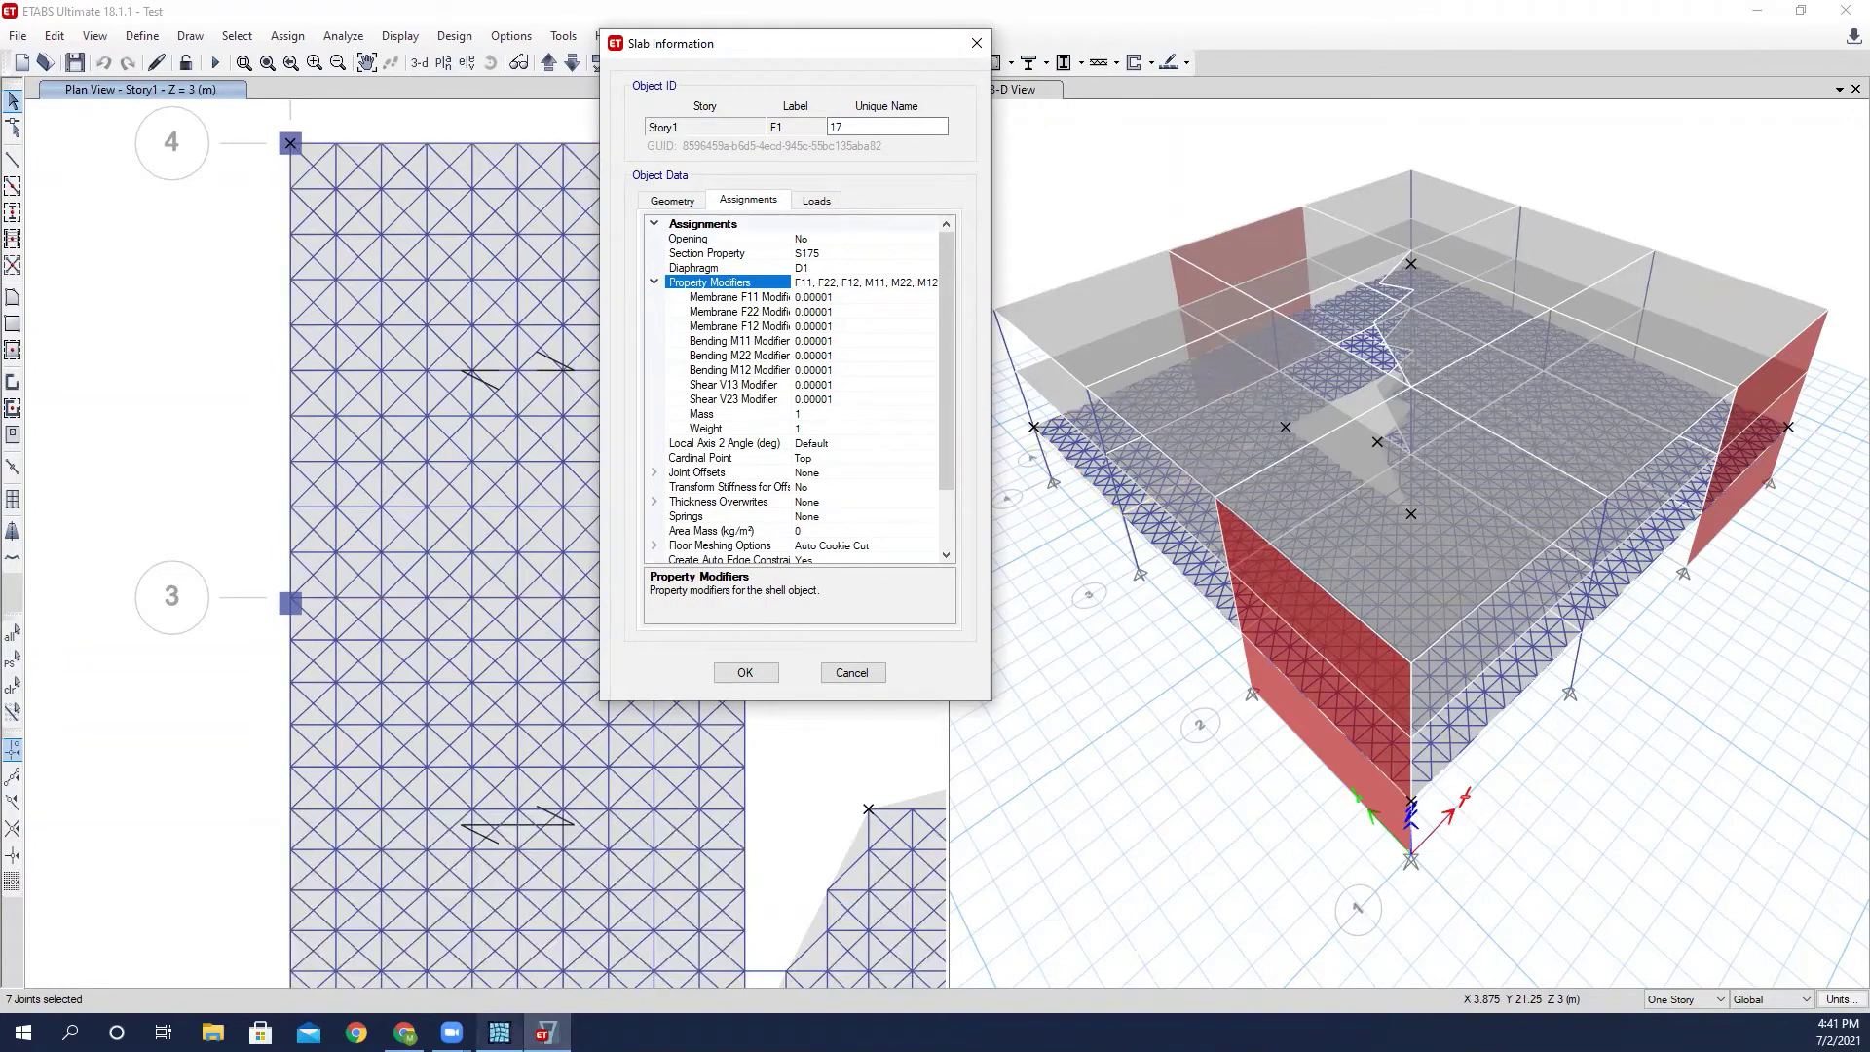
{"action": "key", "text": "alt+Tab"}
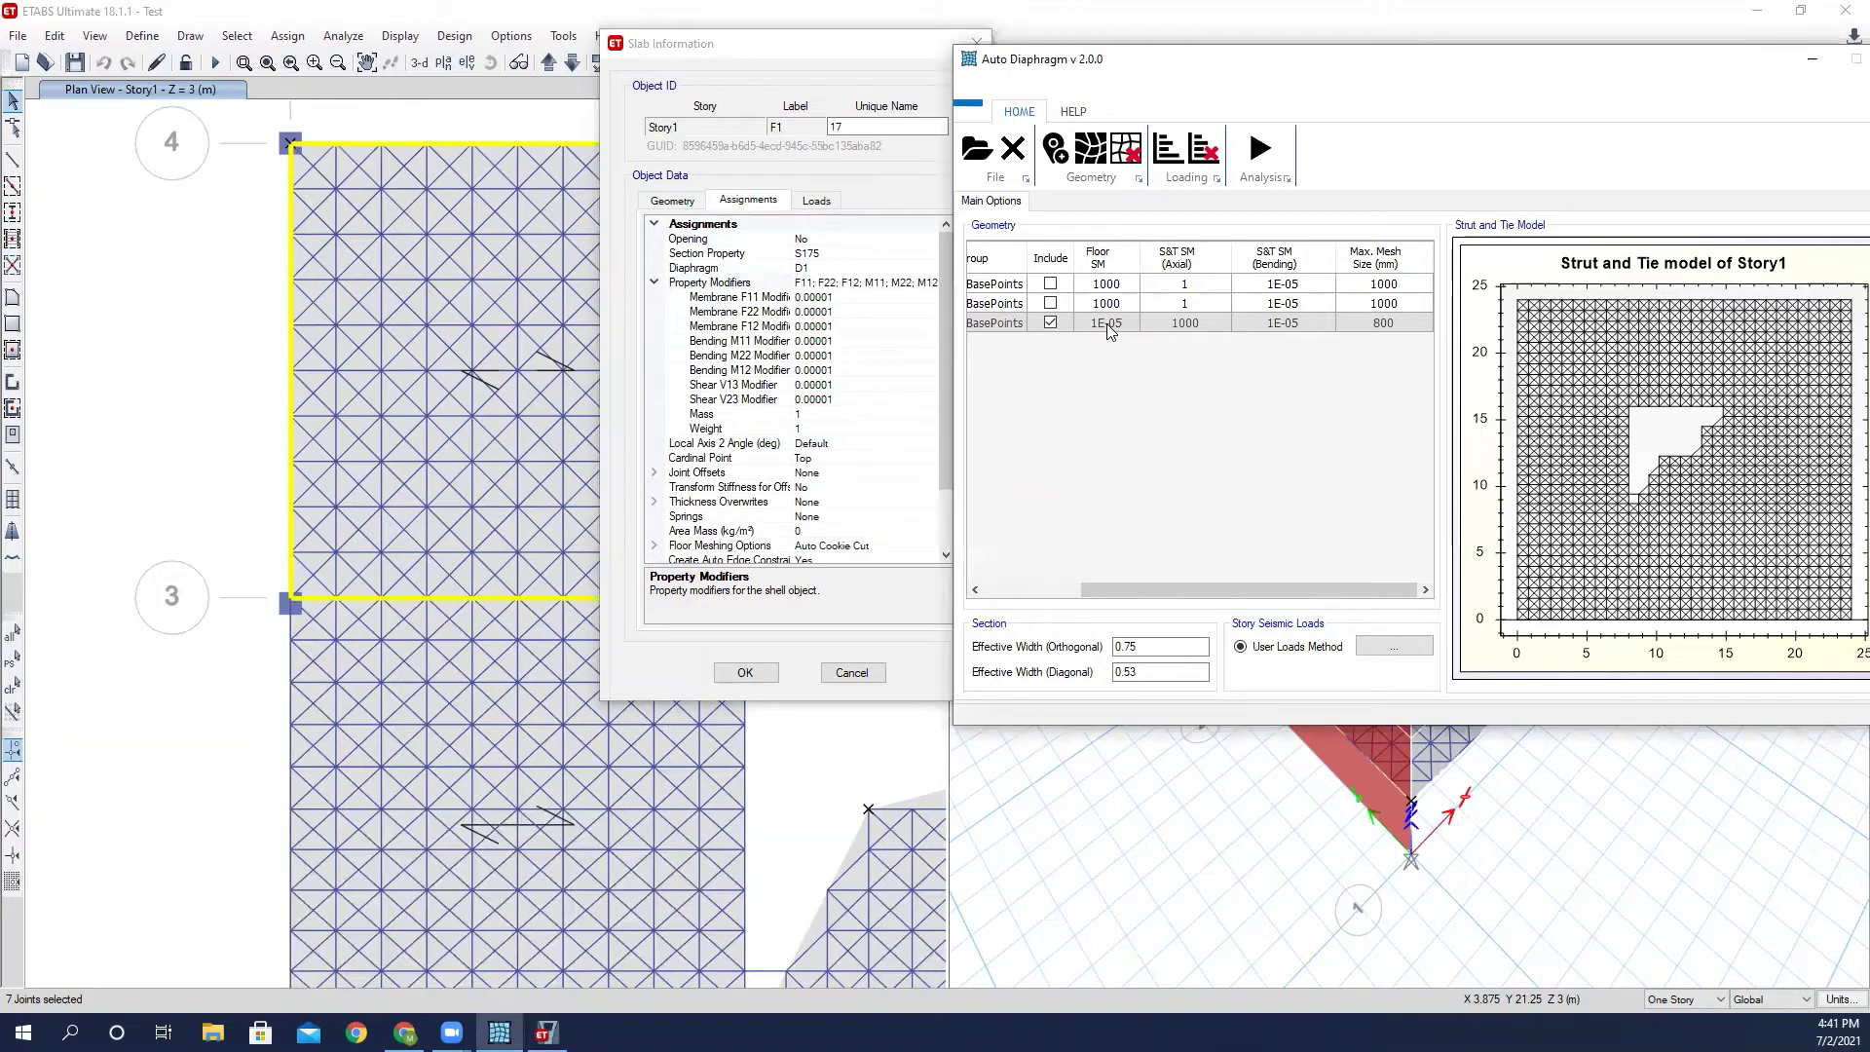
{"action": "left_click_drag", "start_coordinate": [1178, 589], "coordinate": [1033, 590]}
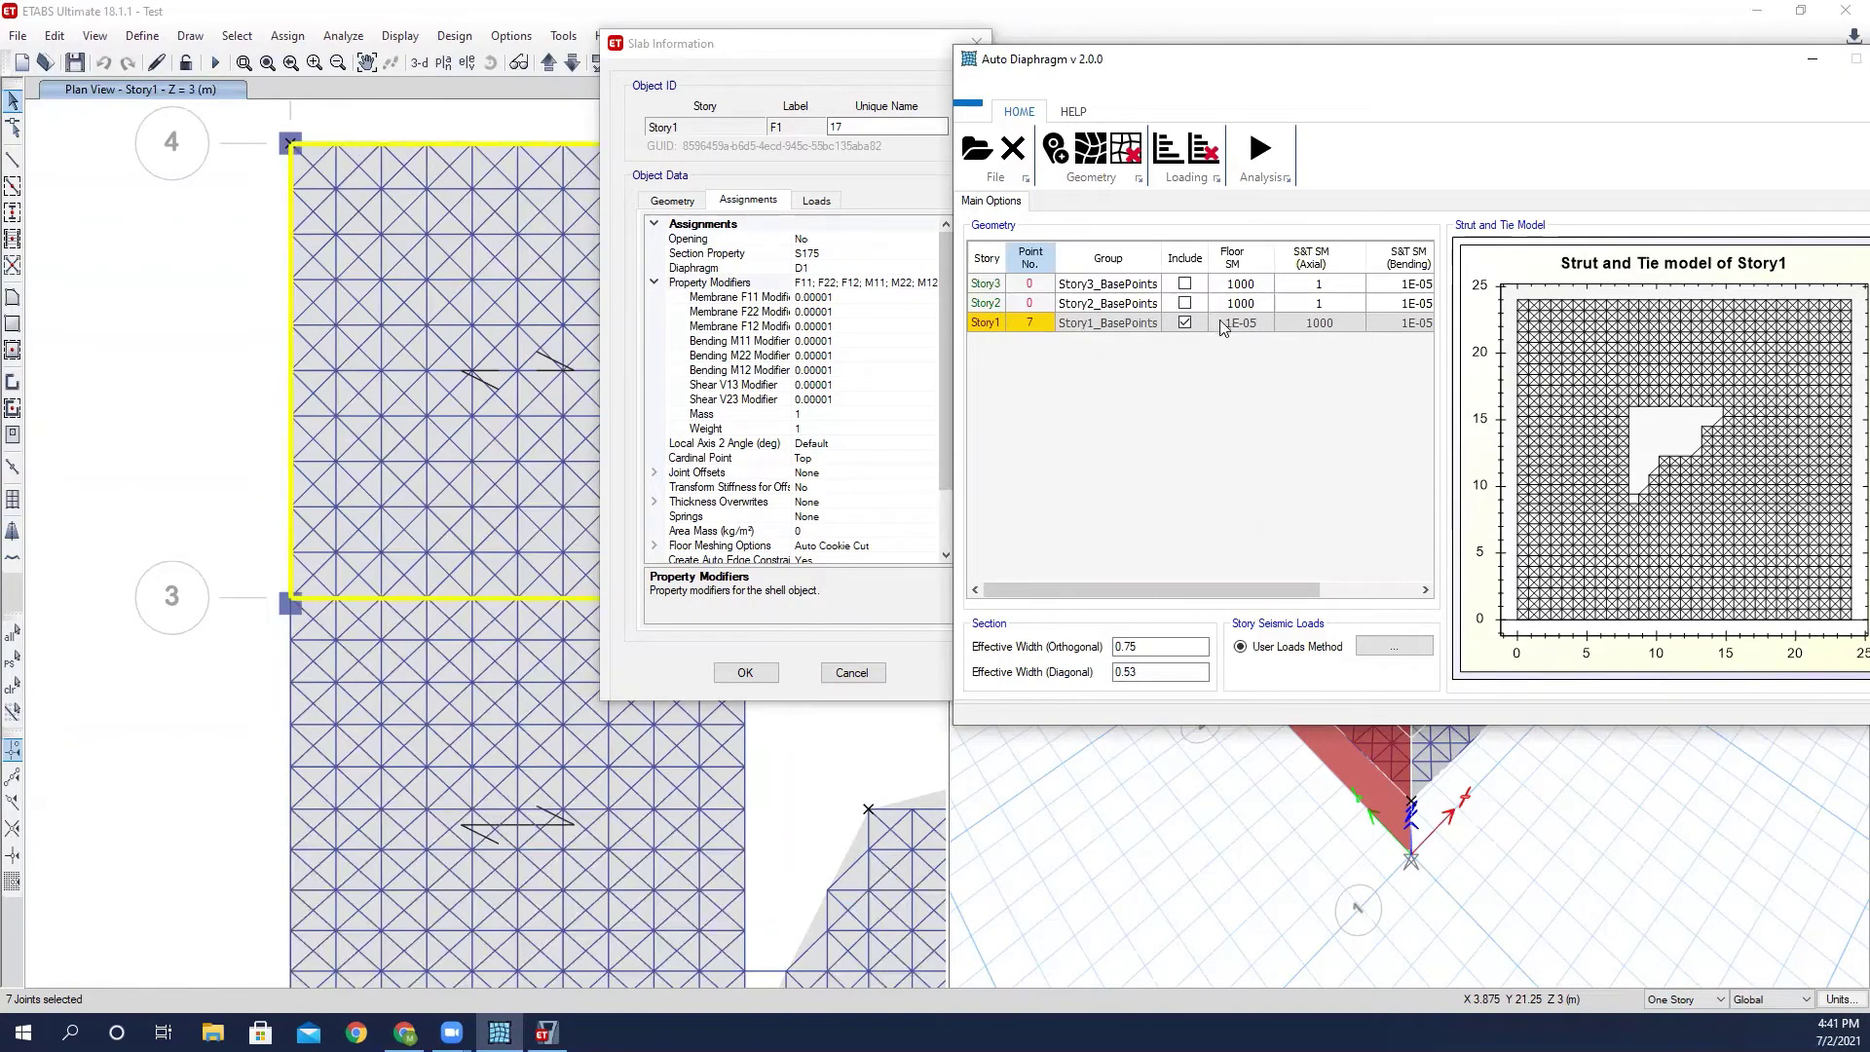
{"action": "left_click", "coordinate": [851, 672]}
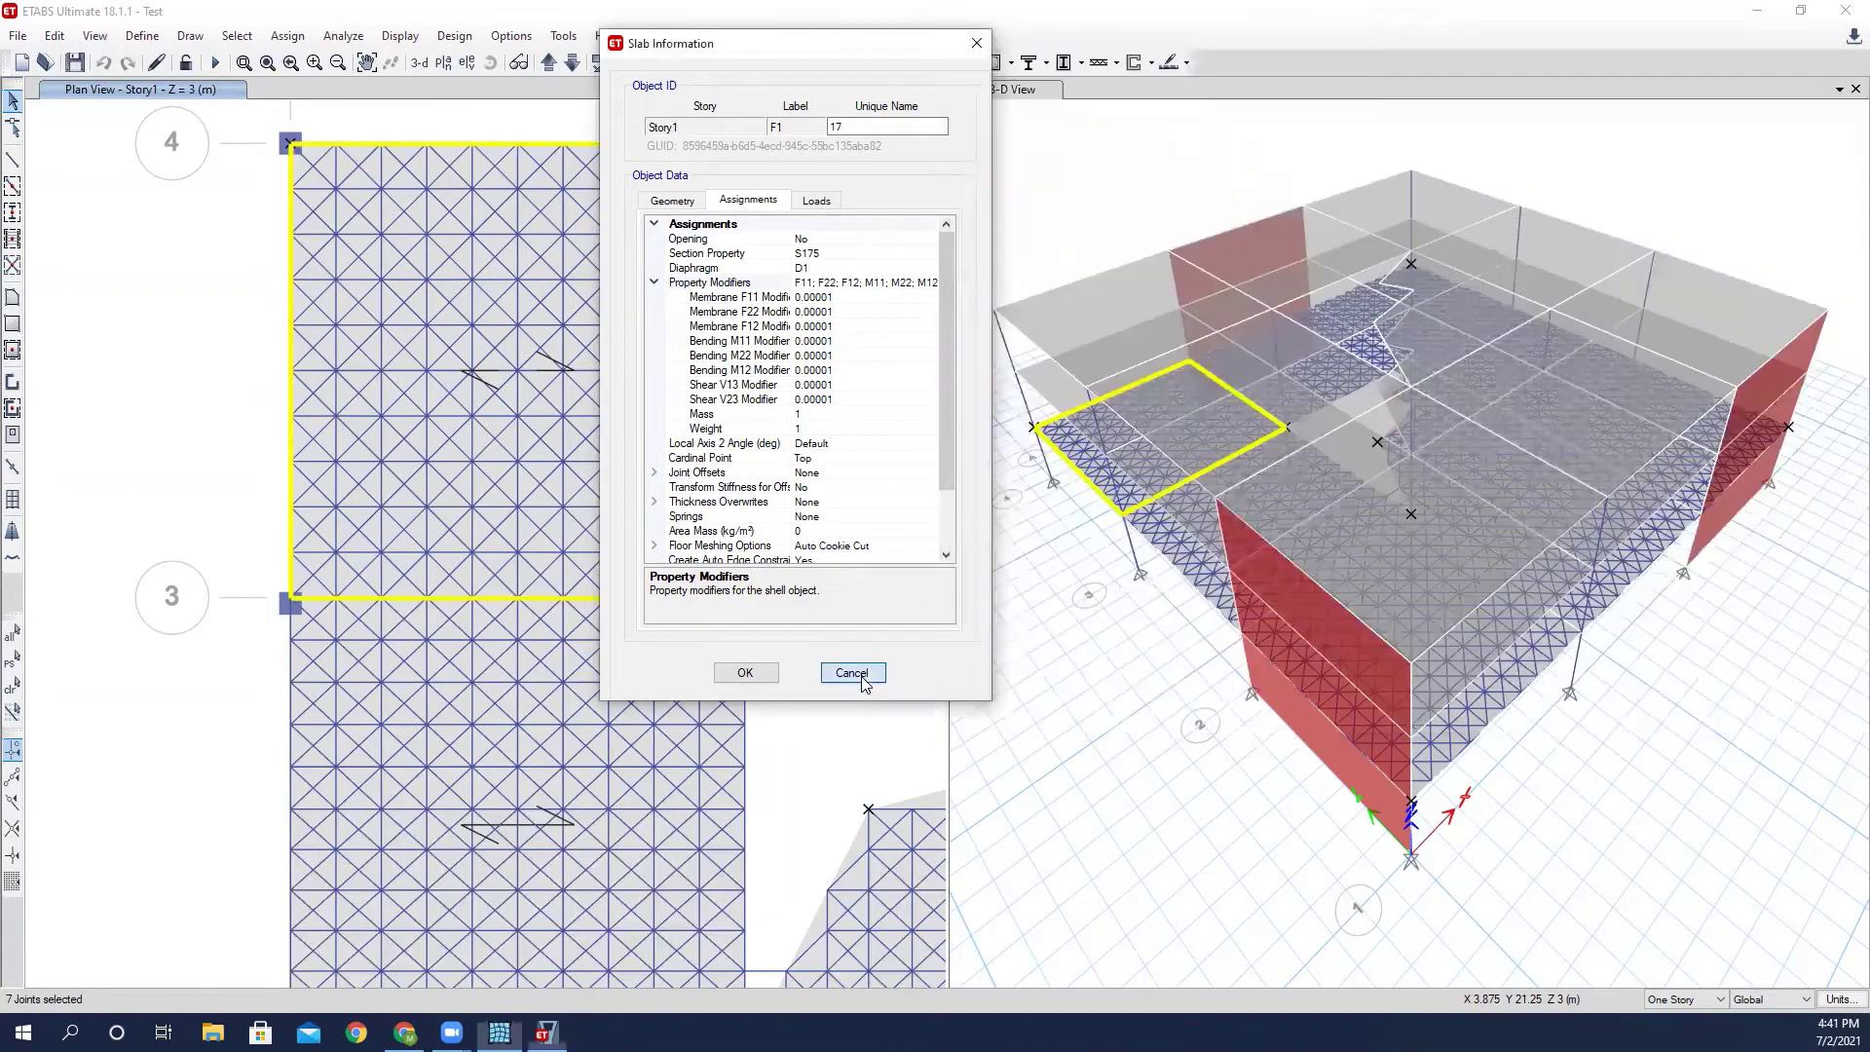
Show the Story2 plan and compare the property modifiers of its slab between grid lines A-B and 3-4 with Story2's Floor SM value.
{"action": "left_click", "coordinate": [549, 62]}
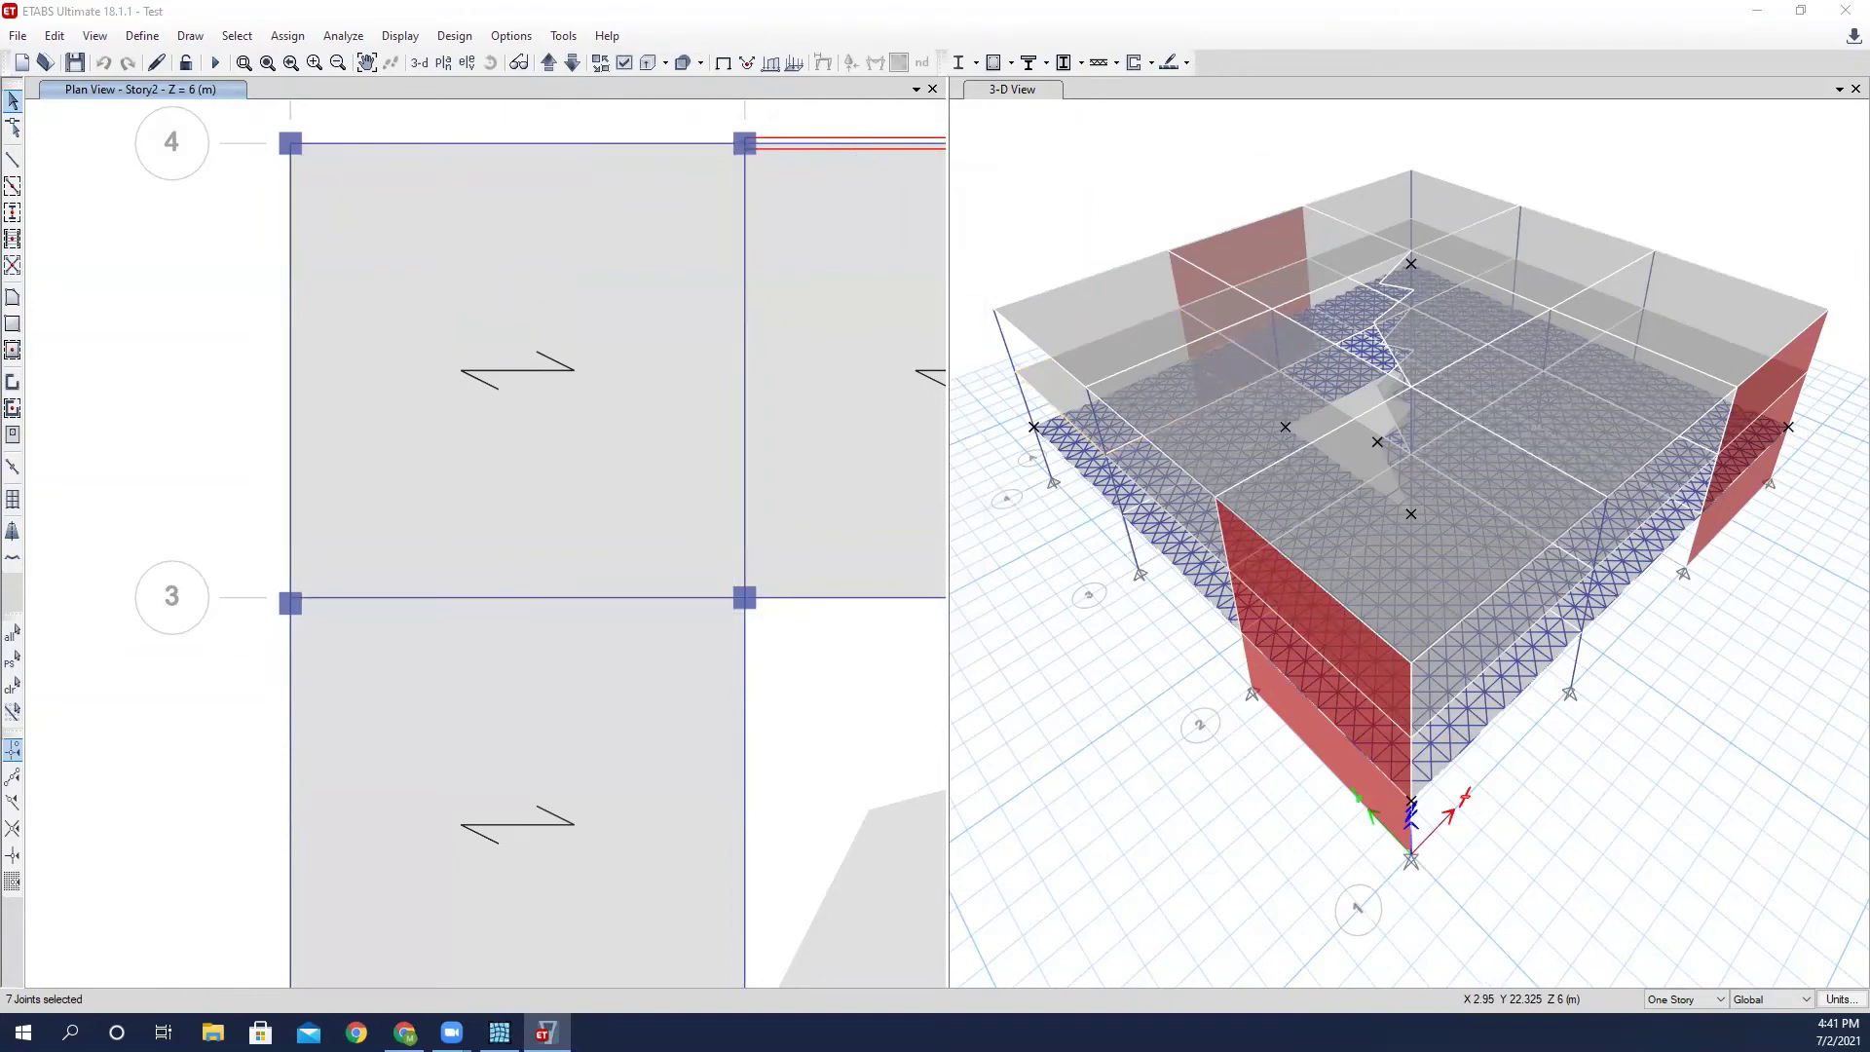
{"action": "right_click", "coordinate": [746, 389]}
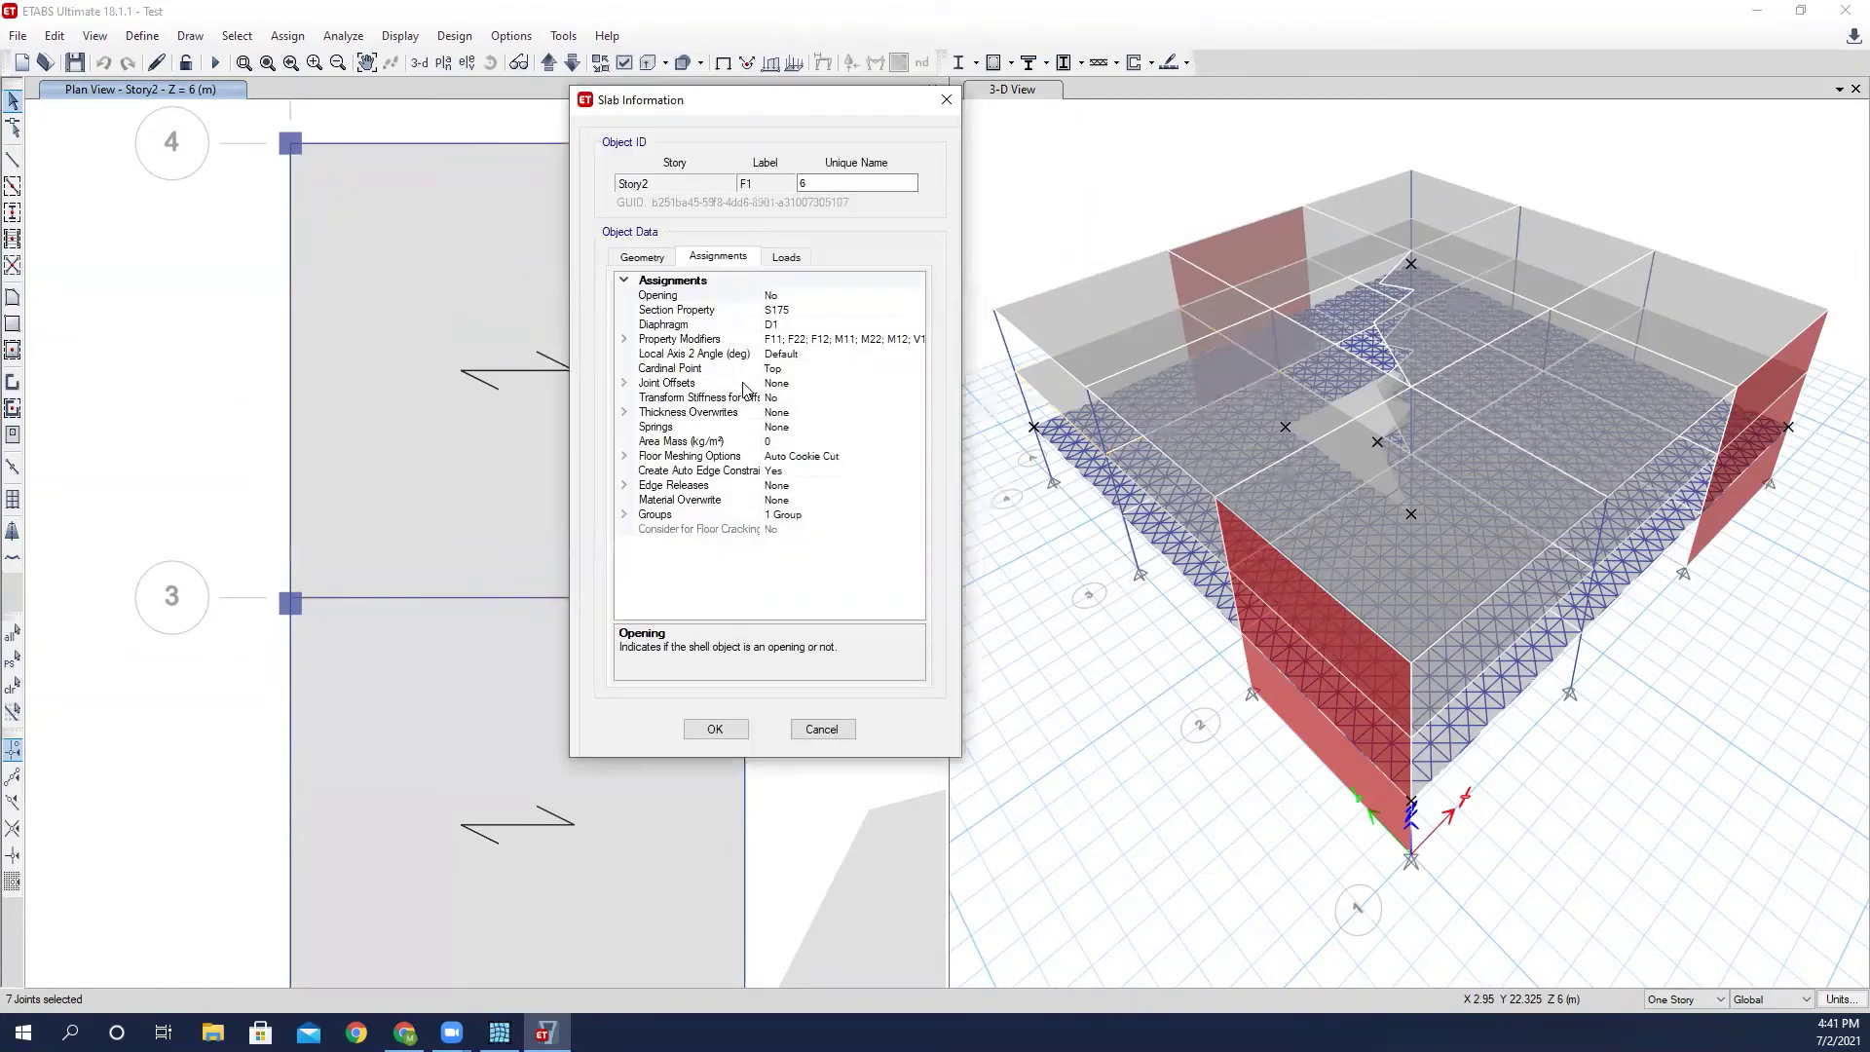
{"action": "left_click", "coordinate": [624, 339]}
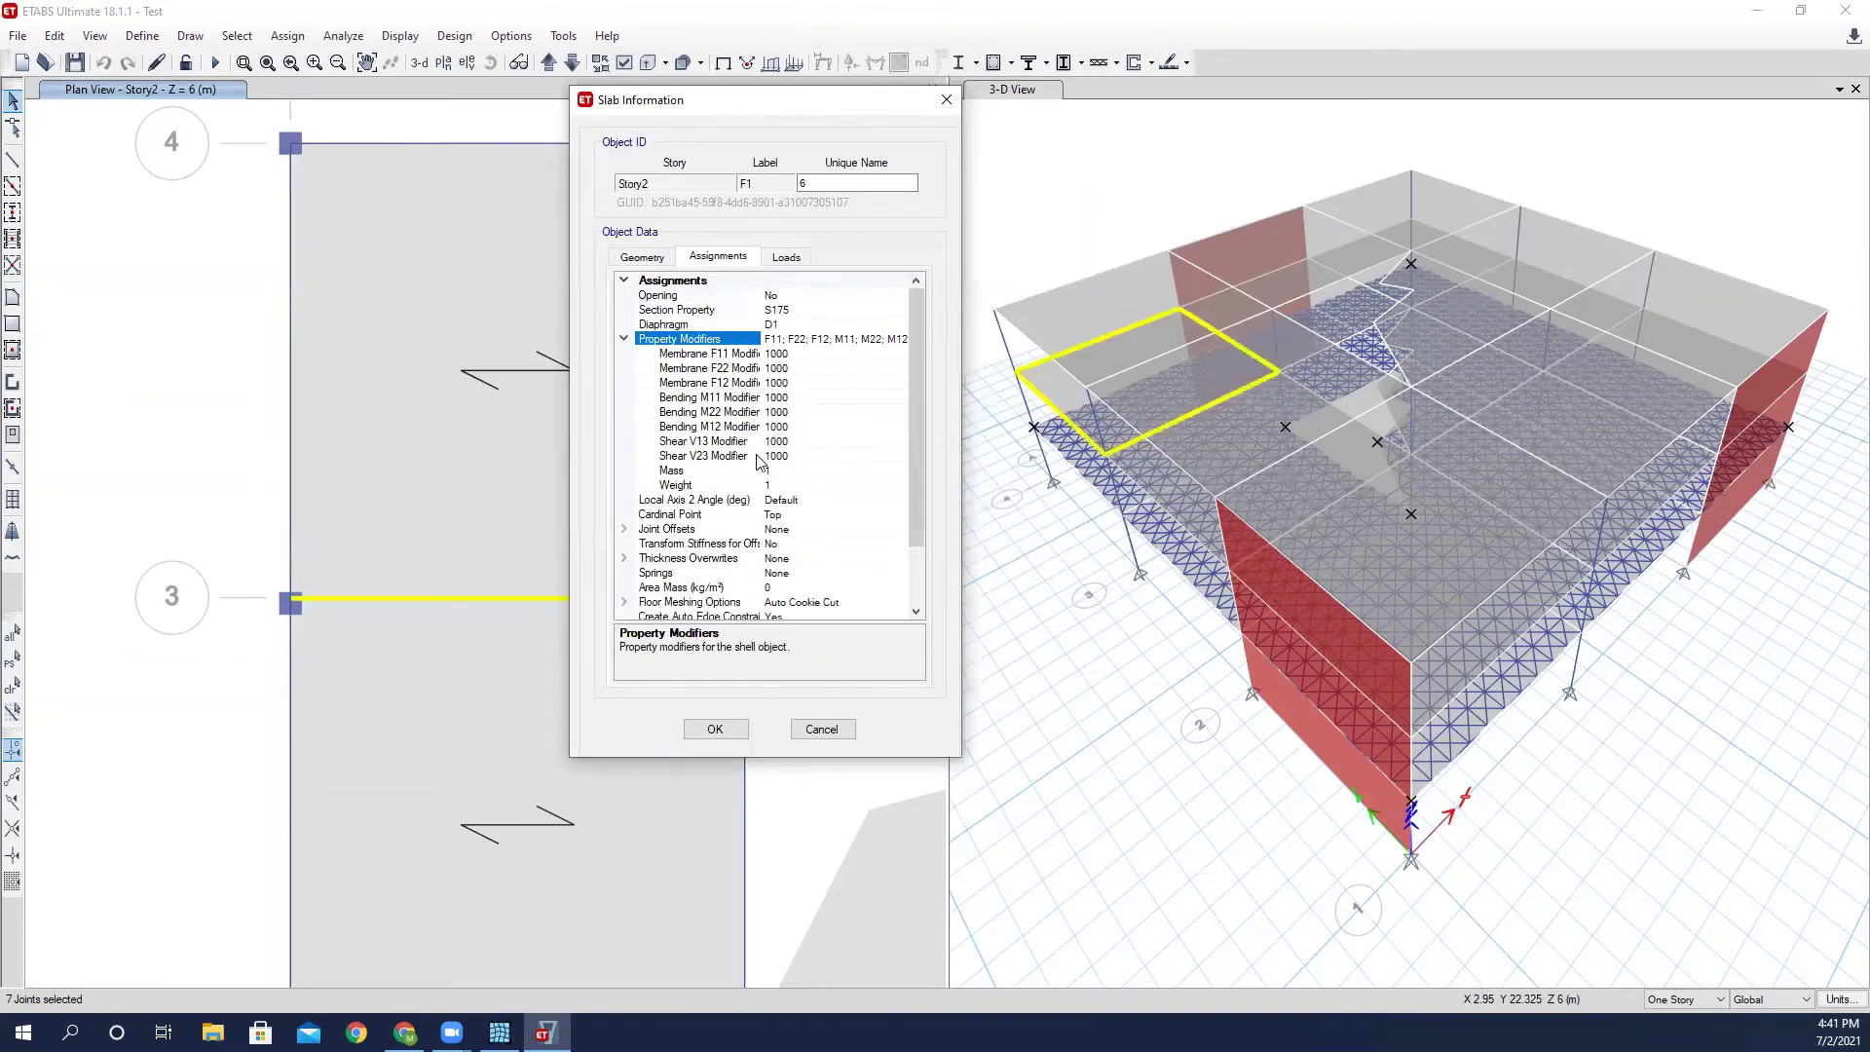
{"action": "left_click", "coordinate": [498, 1032]}
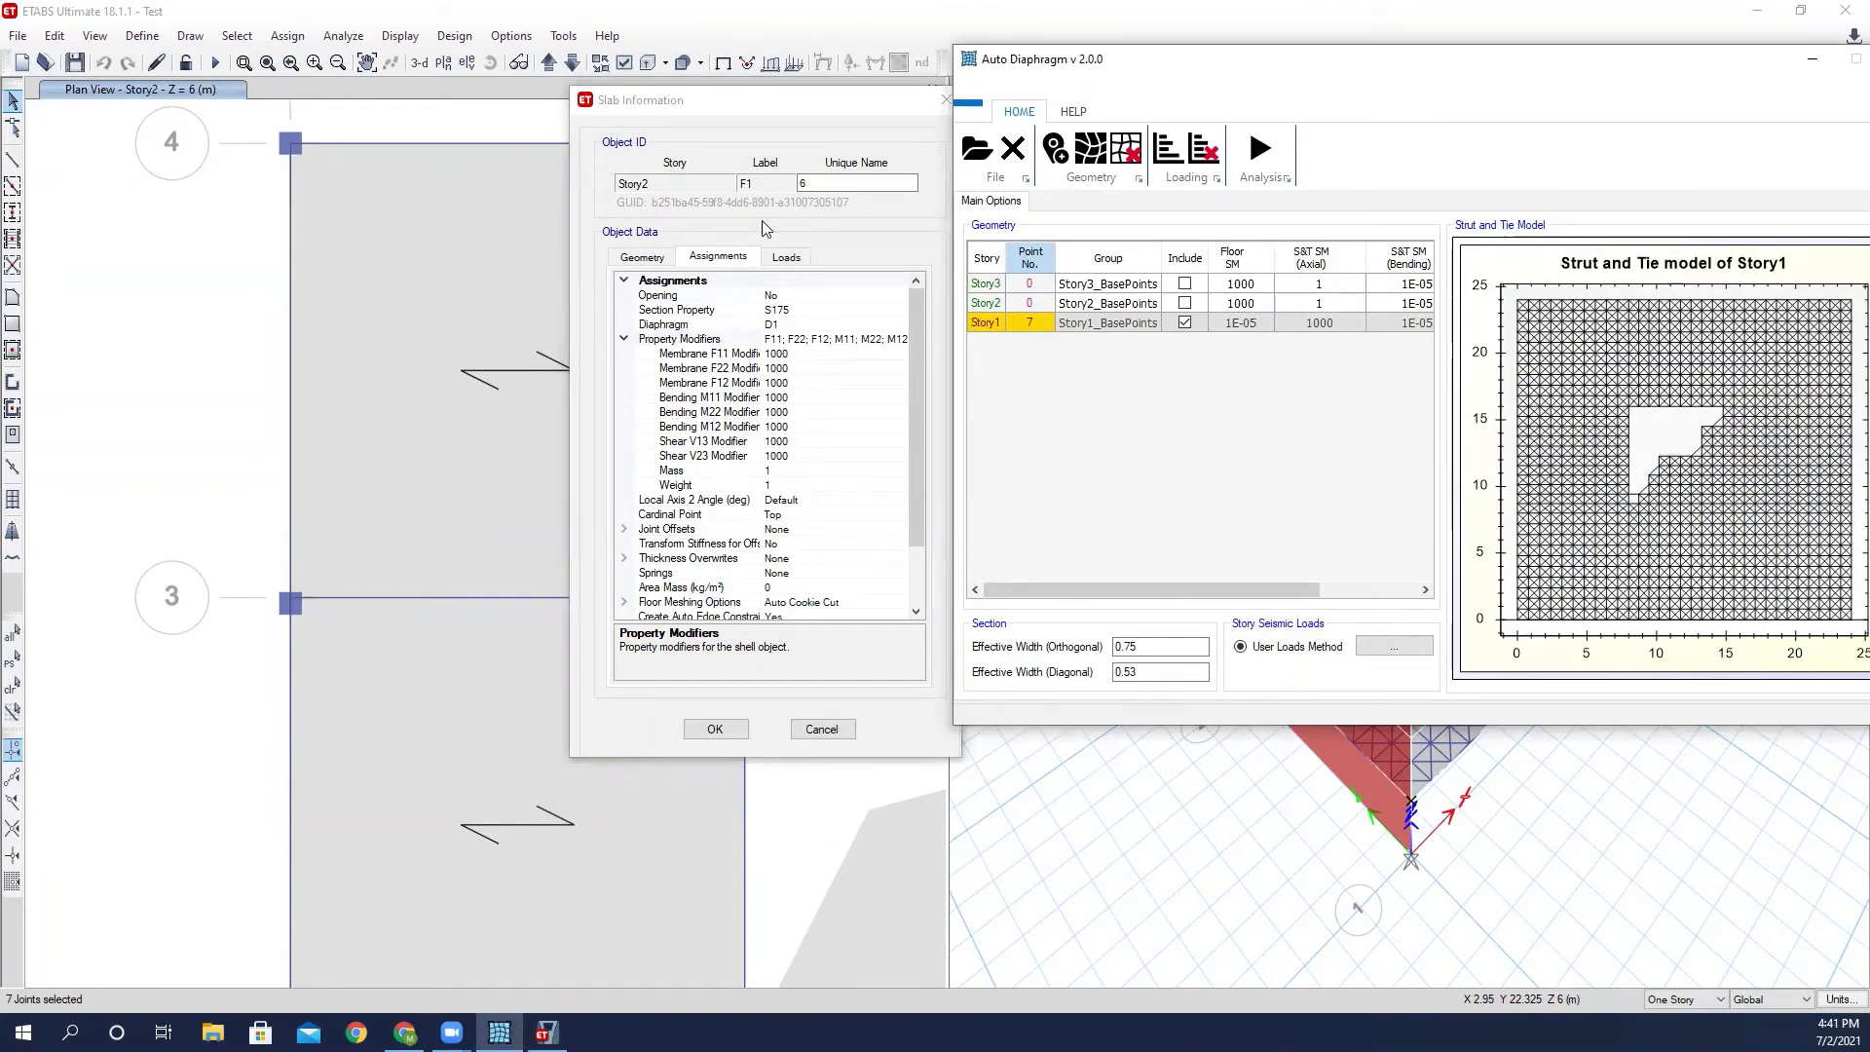
{"action": "left_click", "coordinate": [881, 98]}
{"action": "left_click", "coordinate": [945, 99]}
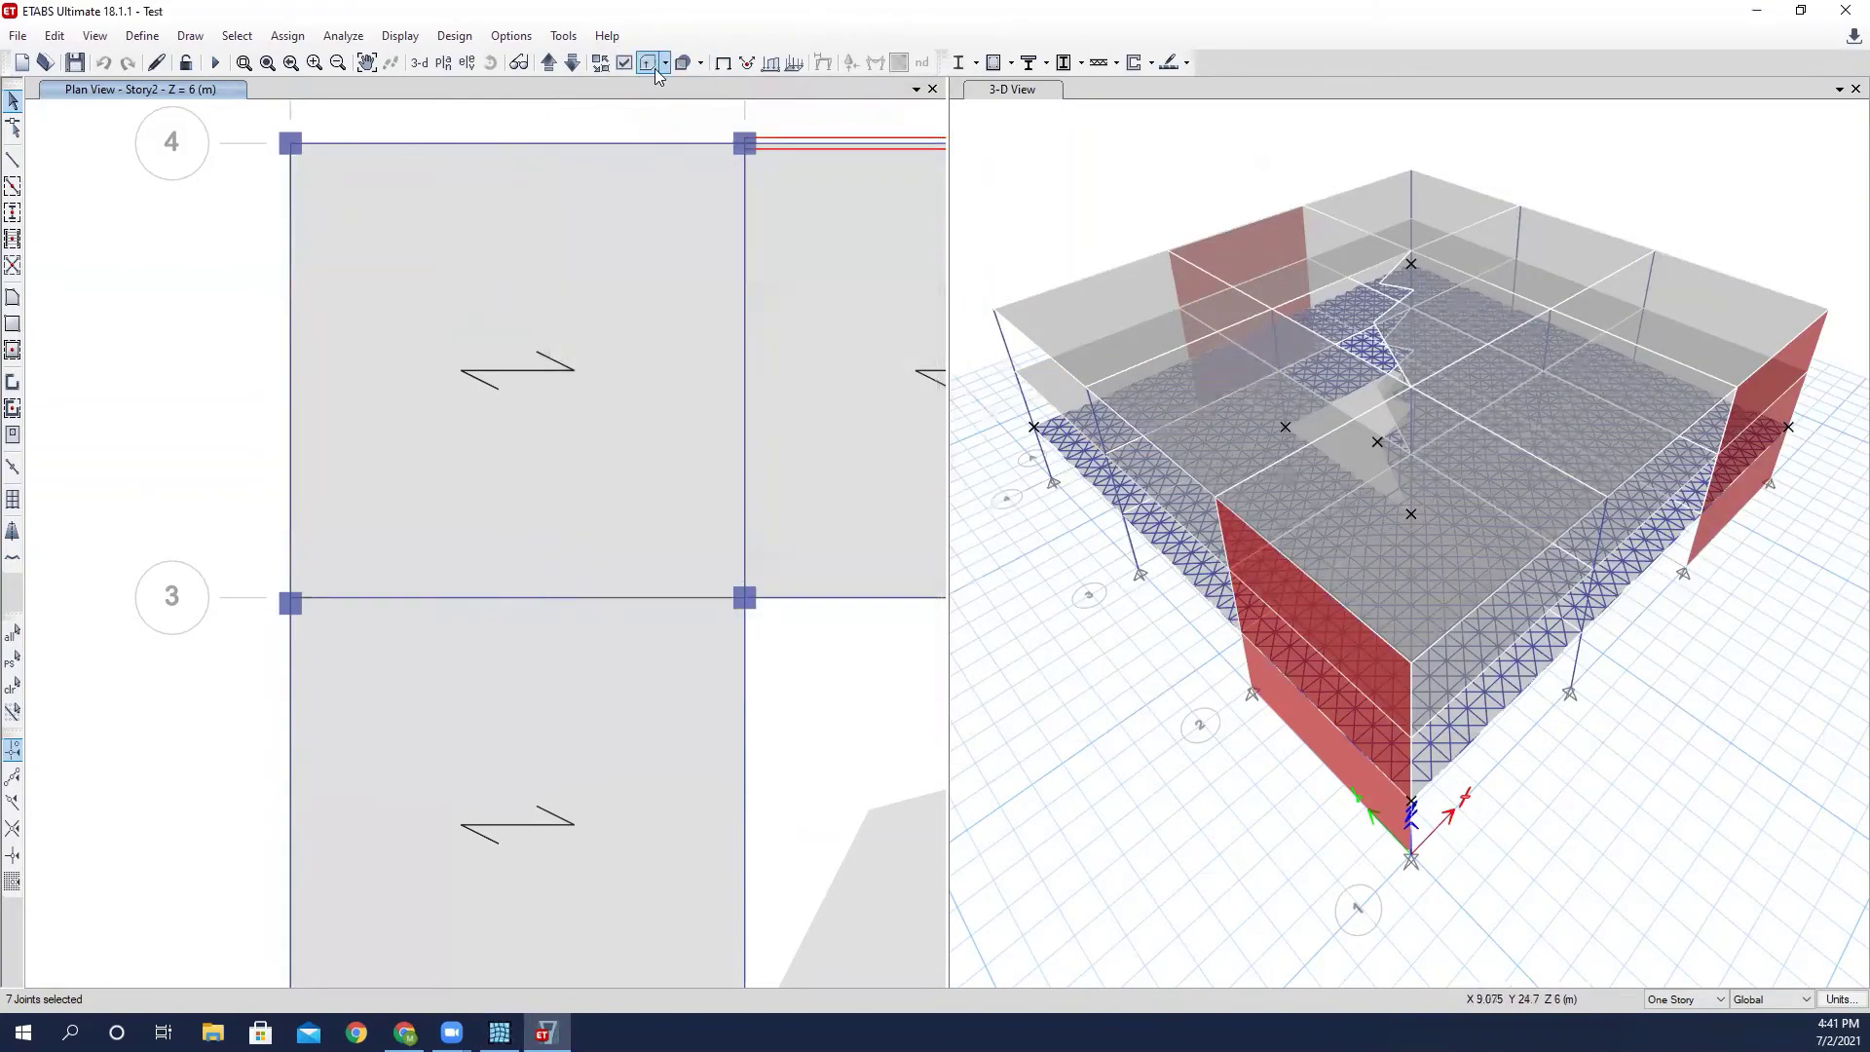
Restore the full plan view, check the story settings in Auto Diaphragm, and show the Story1 plan in ETABS.
{"action": "left_click", "coordinate": [541, 68]}
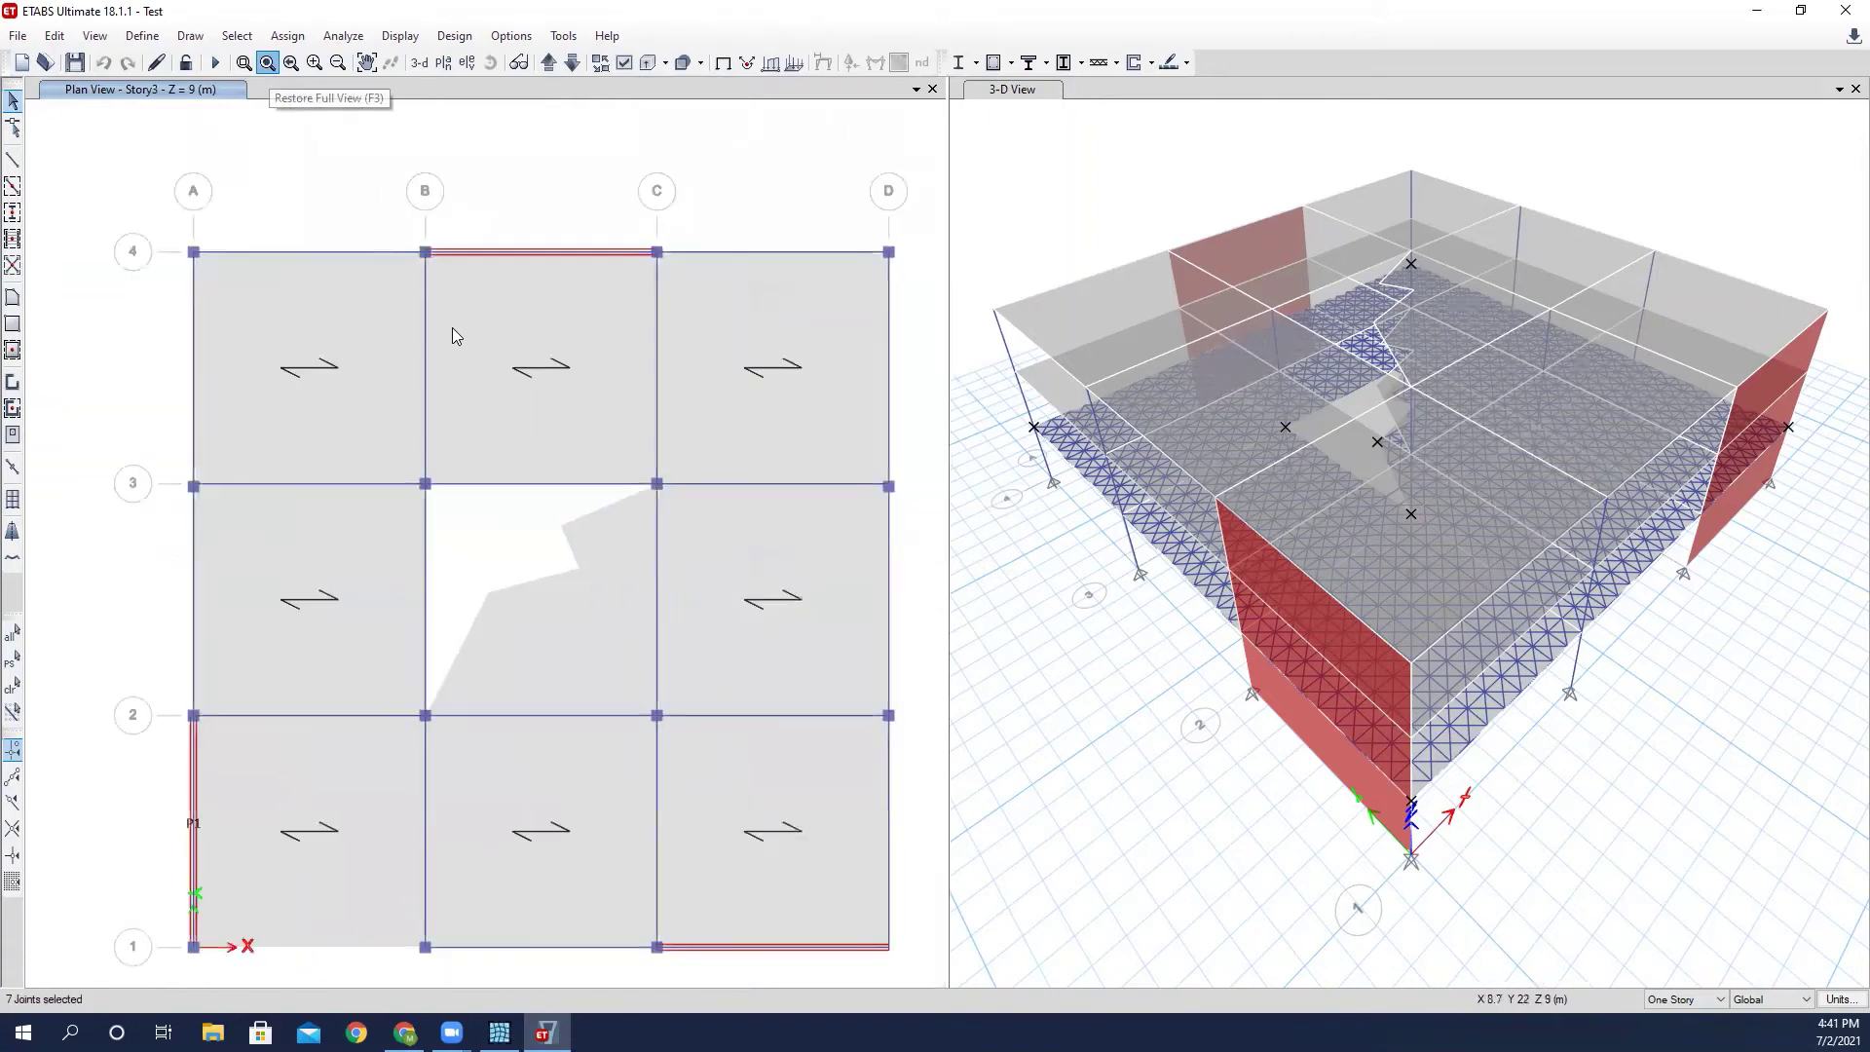
{"action": "left_click", "coordinate": [500, 1032]}
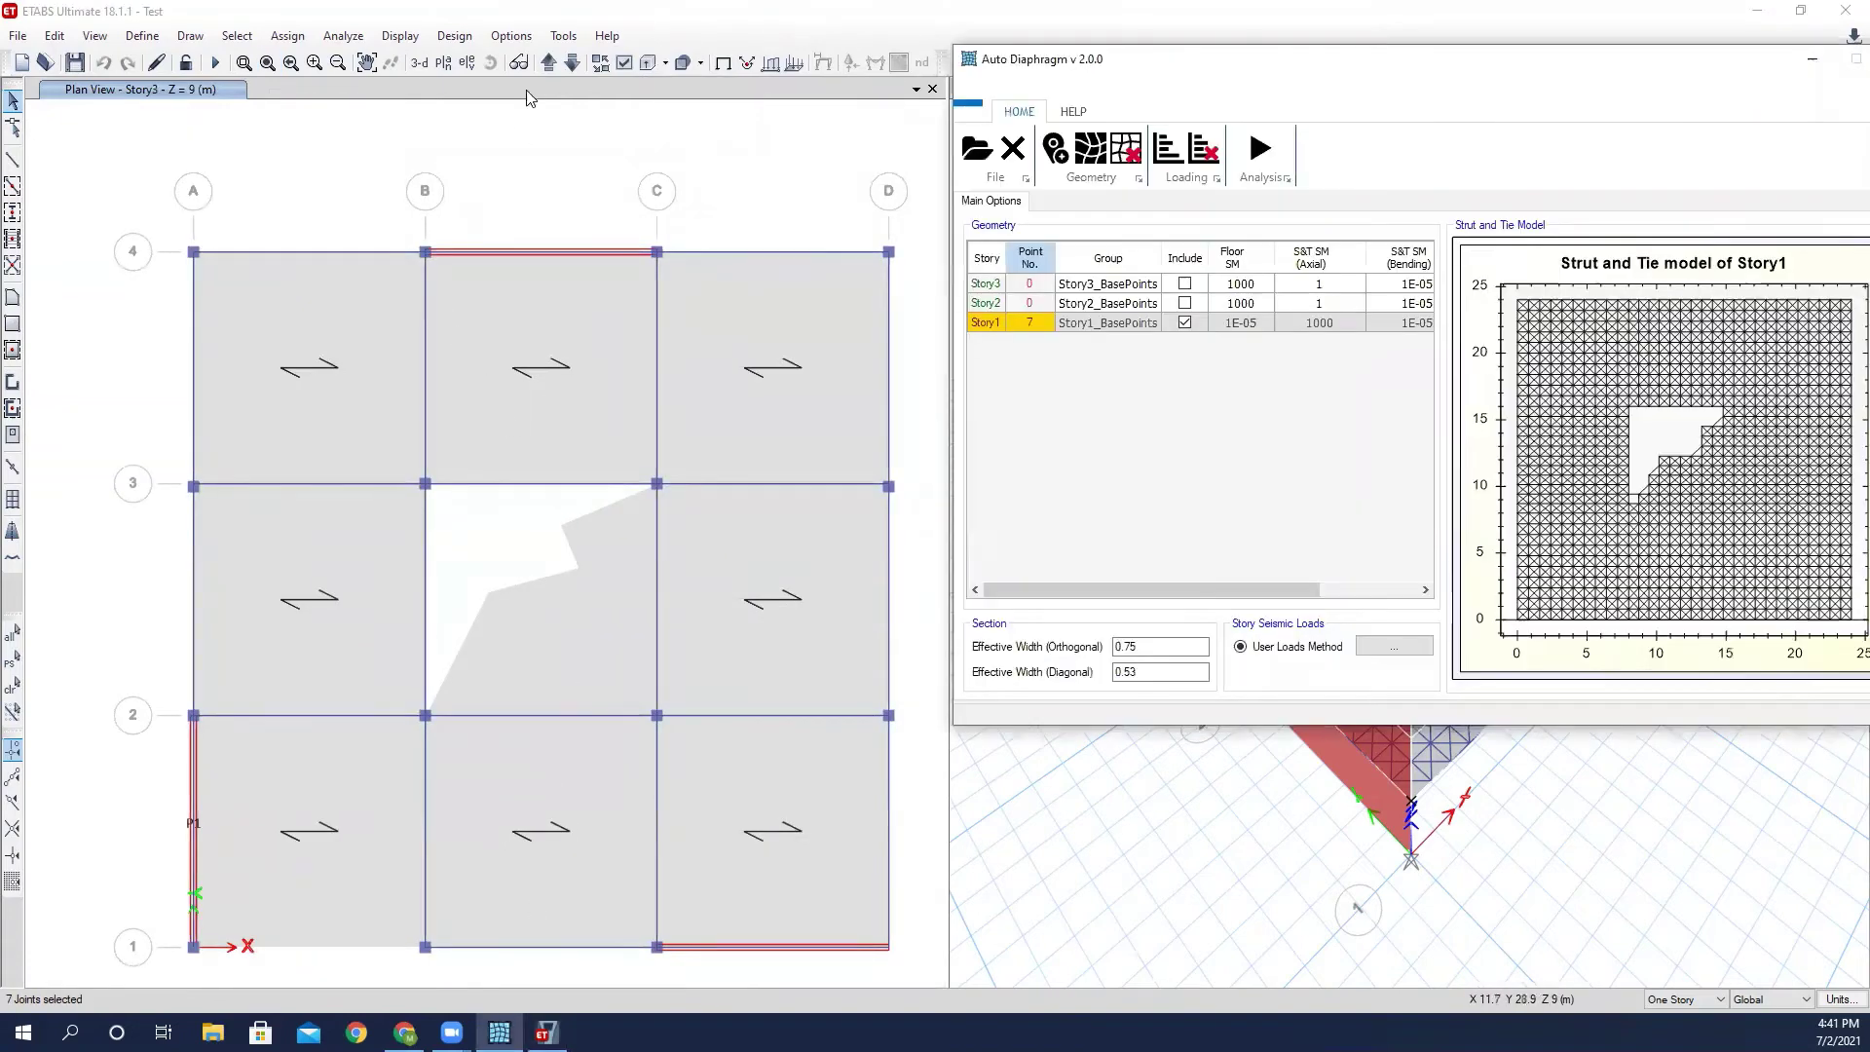
{"action": "left_click", "coordinate": [517, 125]}
{"action": "left_click", "coordinate": [576, 54]}
{"action": "left_click", "coordinate": [575, 62]}
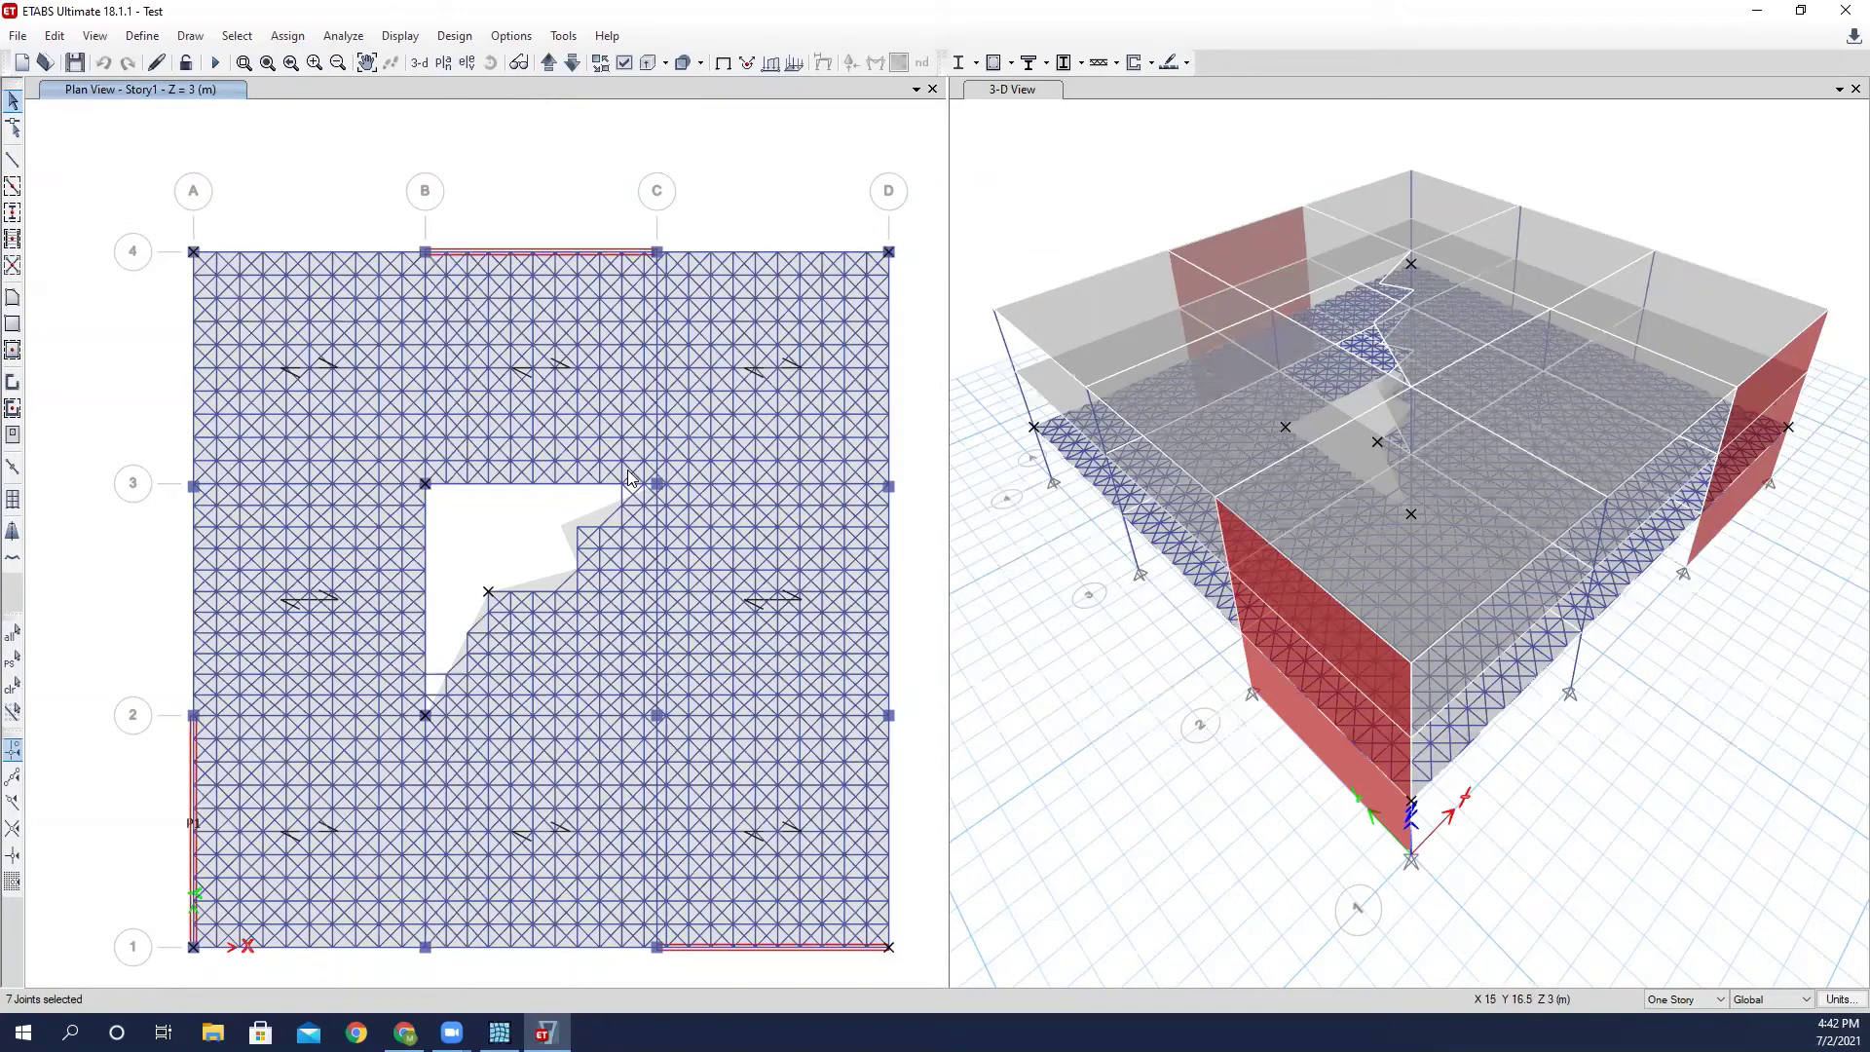
Compare the section property of the vertical beam on the opening's grid B edge with that of the adjacent interior beam.
{"action": "scroll", "coordinate": [588, 409], "scroll_direction": "down", "scroll_amount": 3}
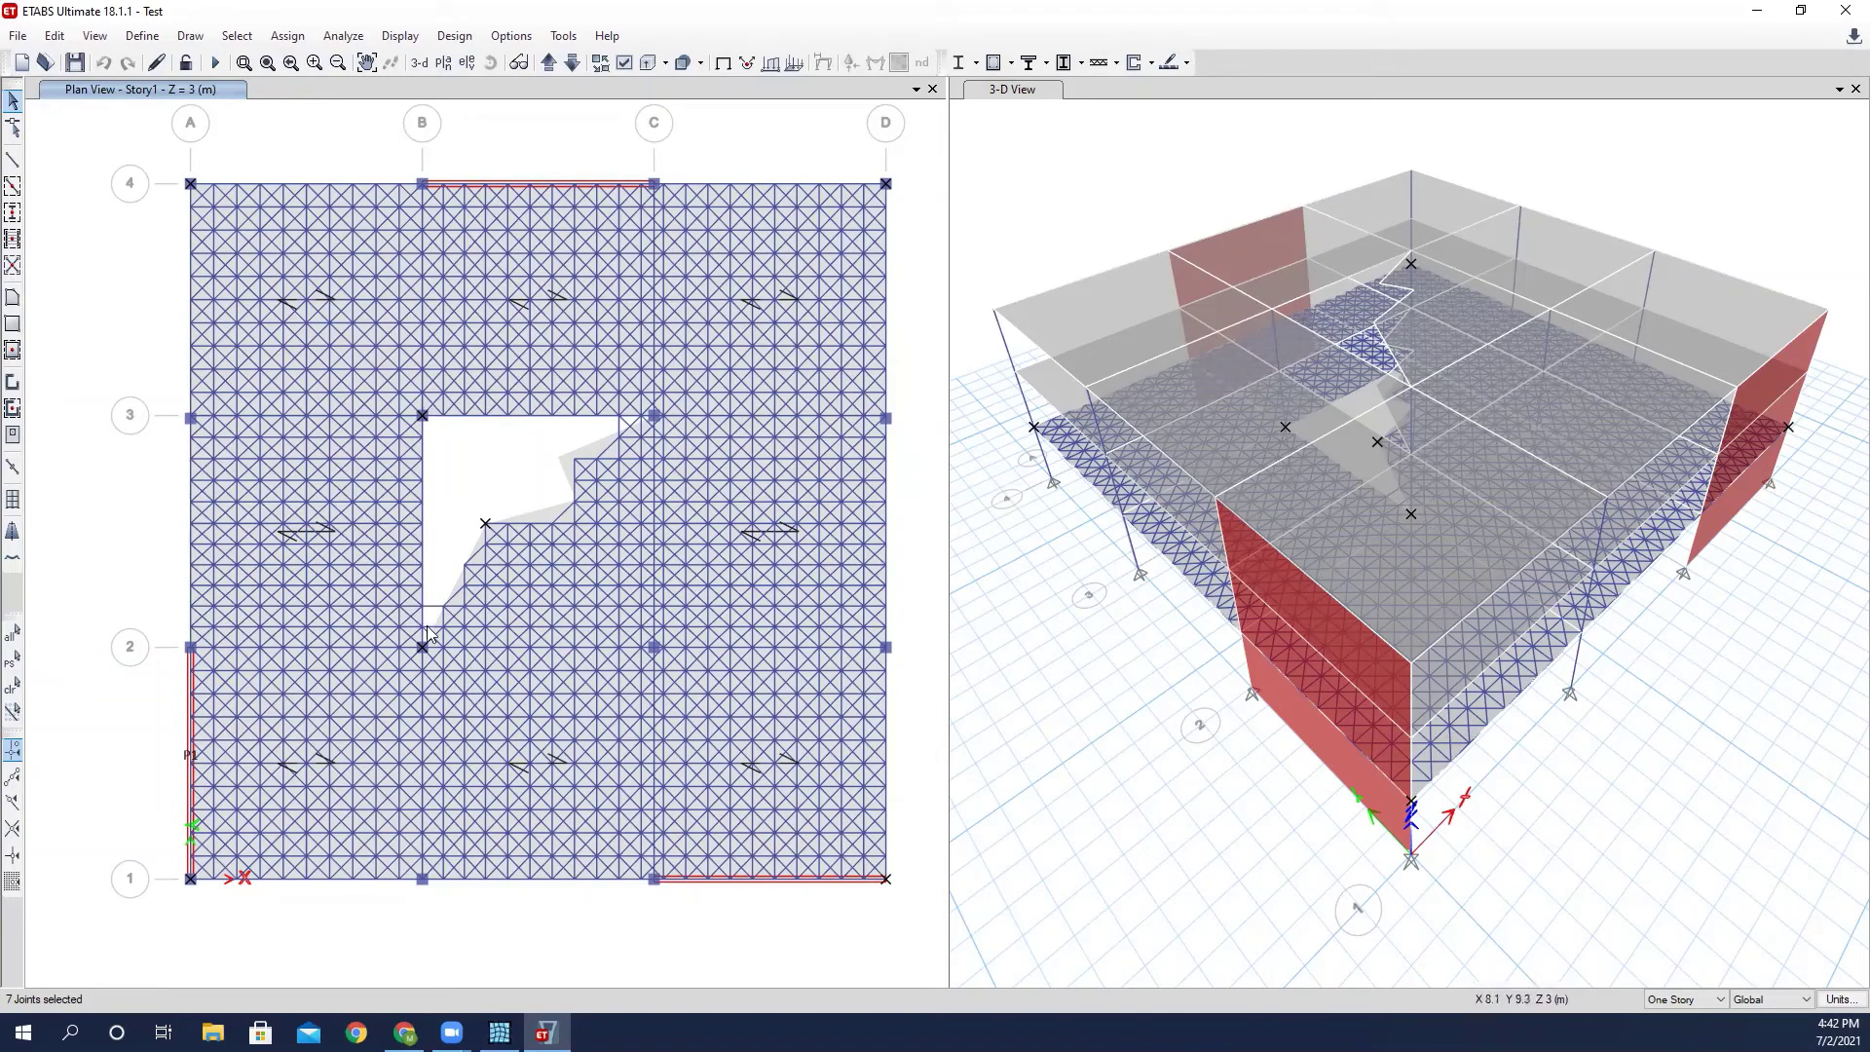
{"action": "scroll", "coordinate": [445, 493], "scroll_direction": "up", "scroll_amount": 2}
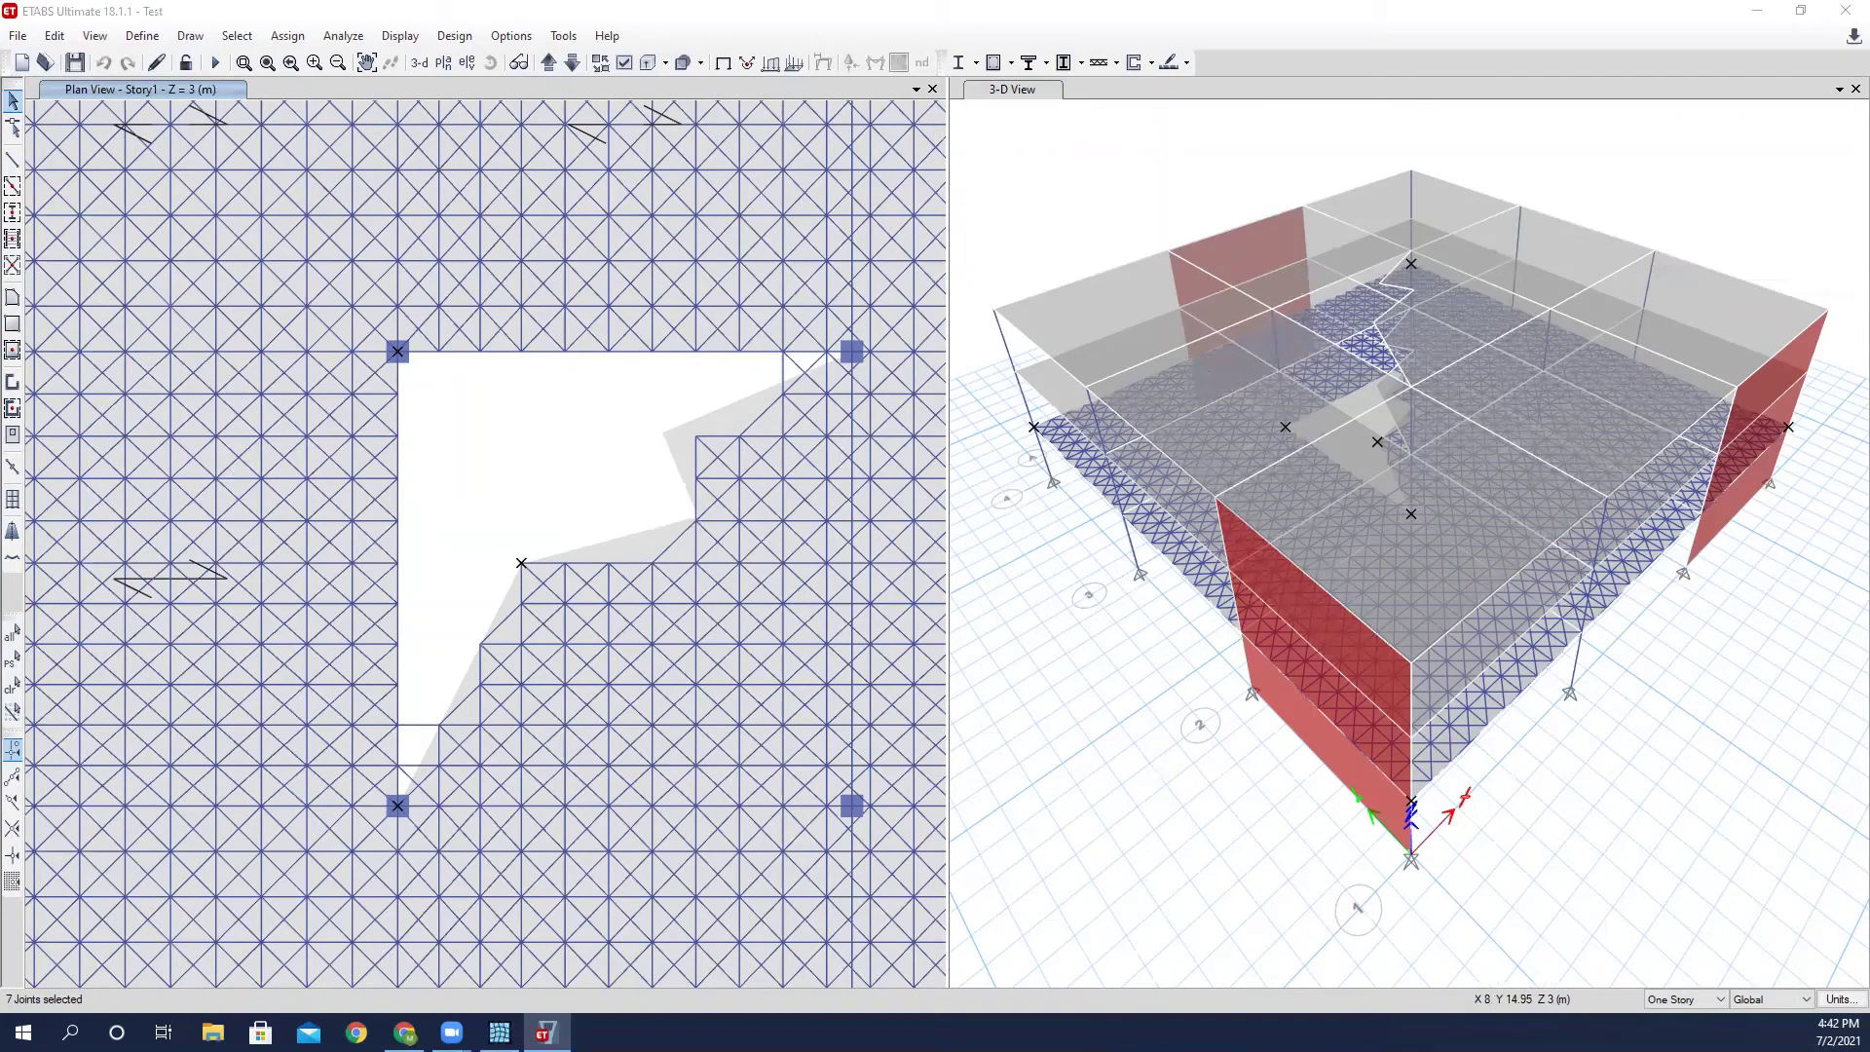
{"action": "right_click", "coordinate": [397, 416]}
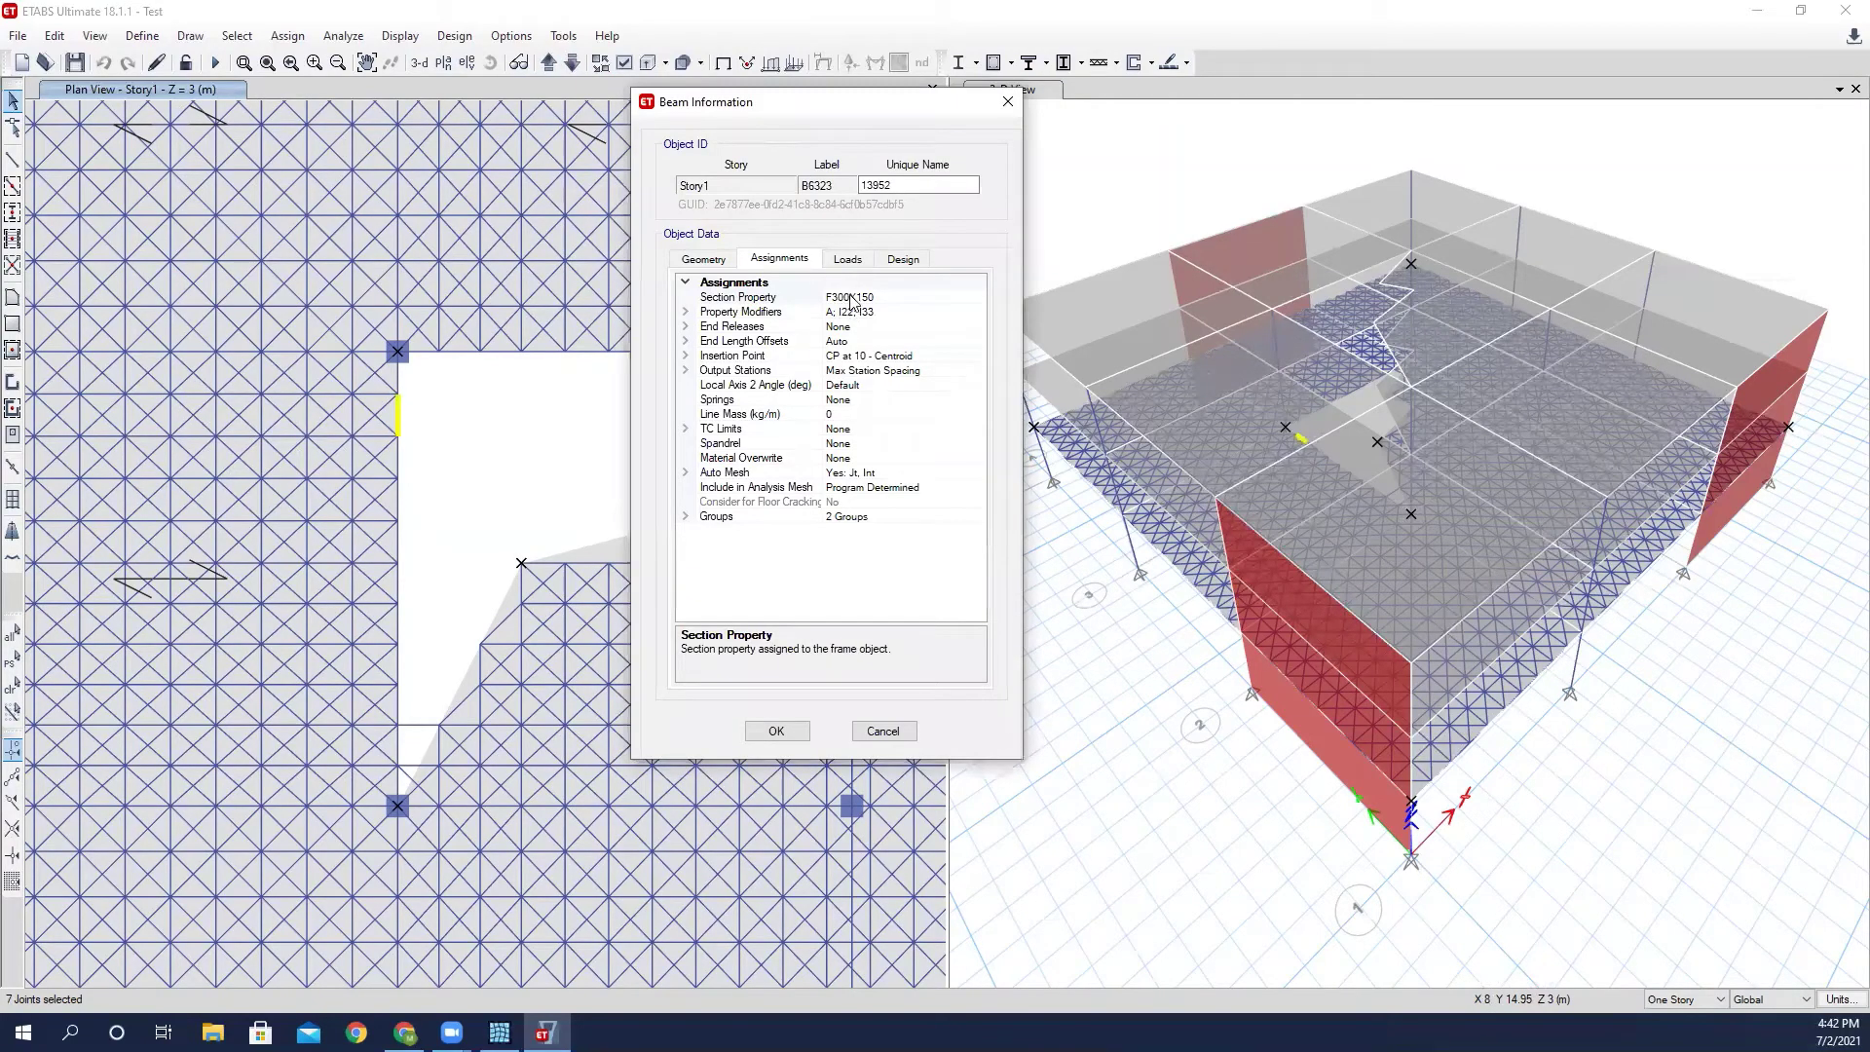
{"action": "left_click", "coordinate": [1008, 102]}
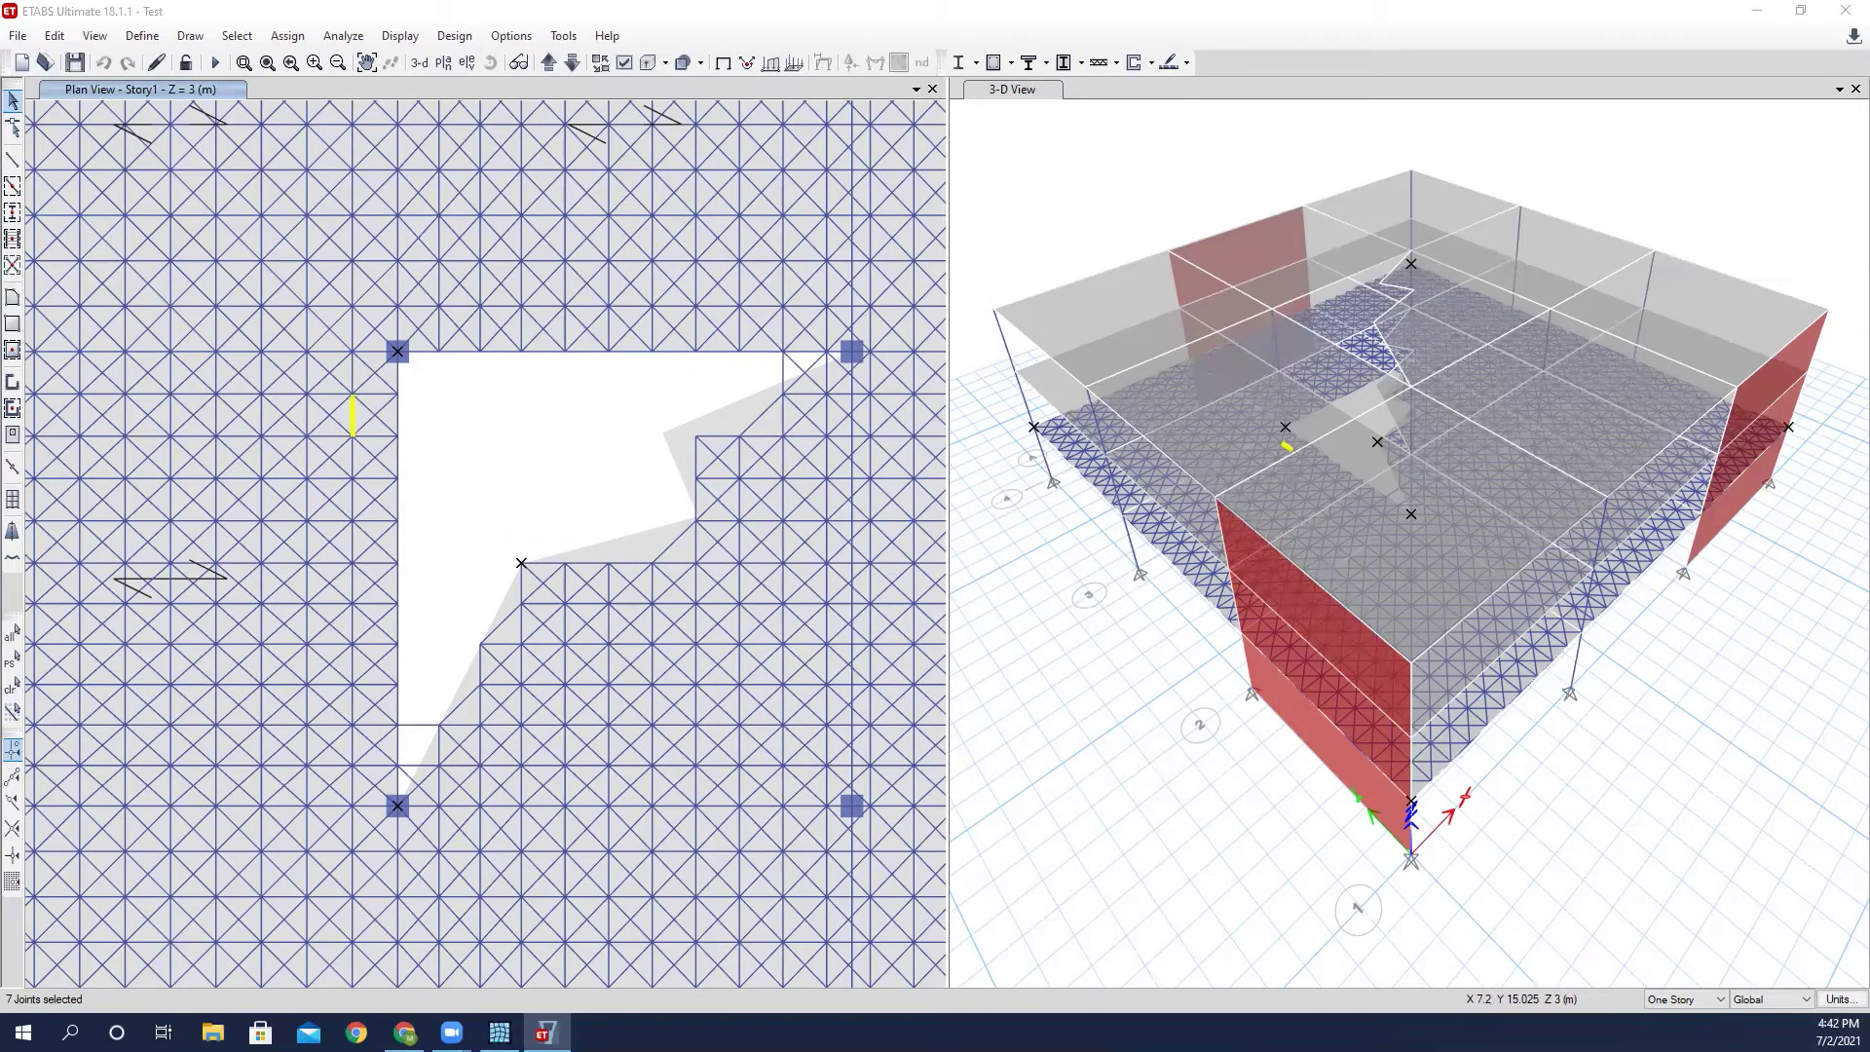
{"action": "right_click", "coordinate": [353, 416]}
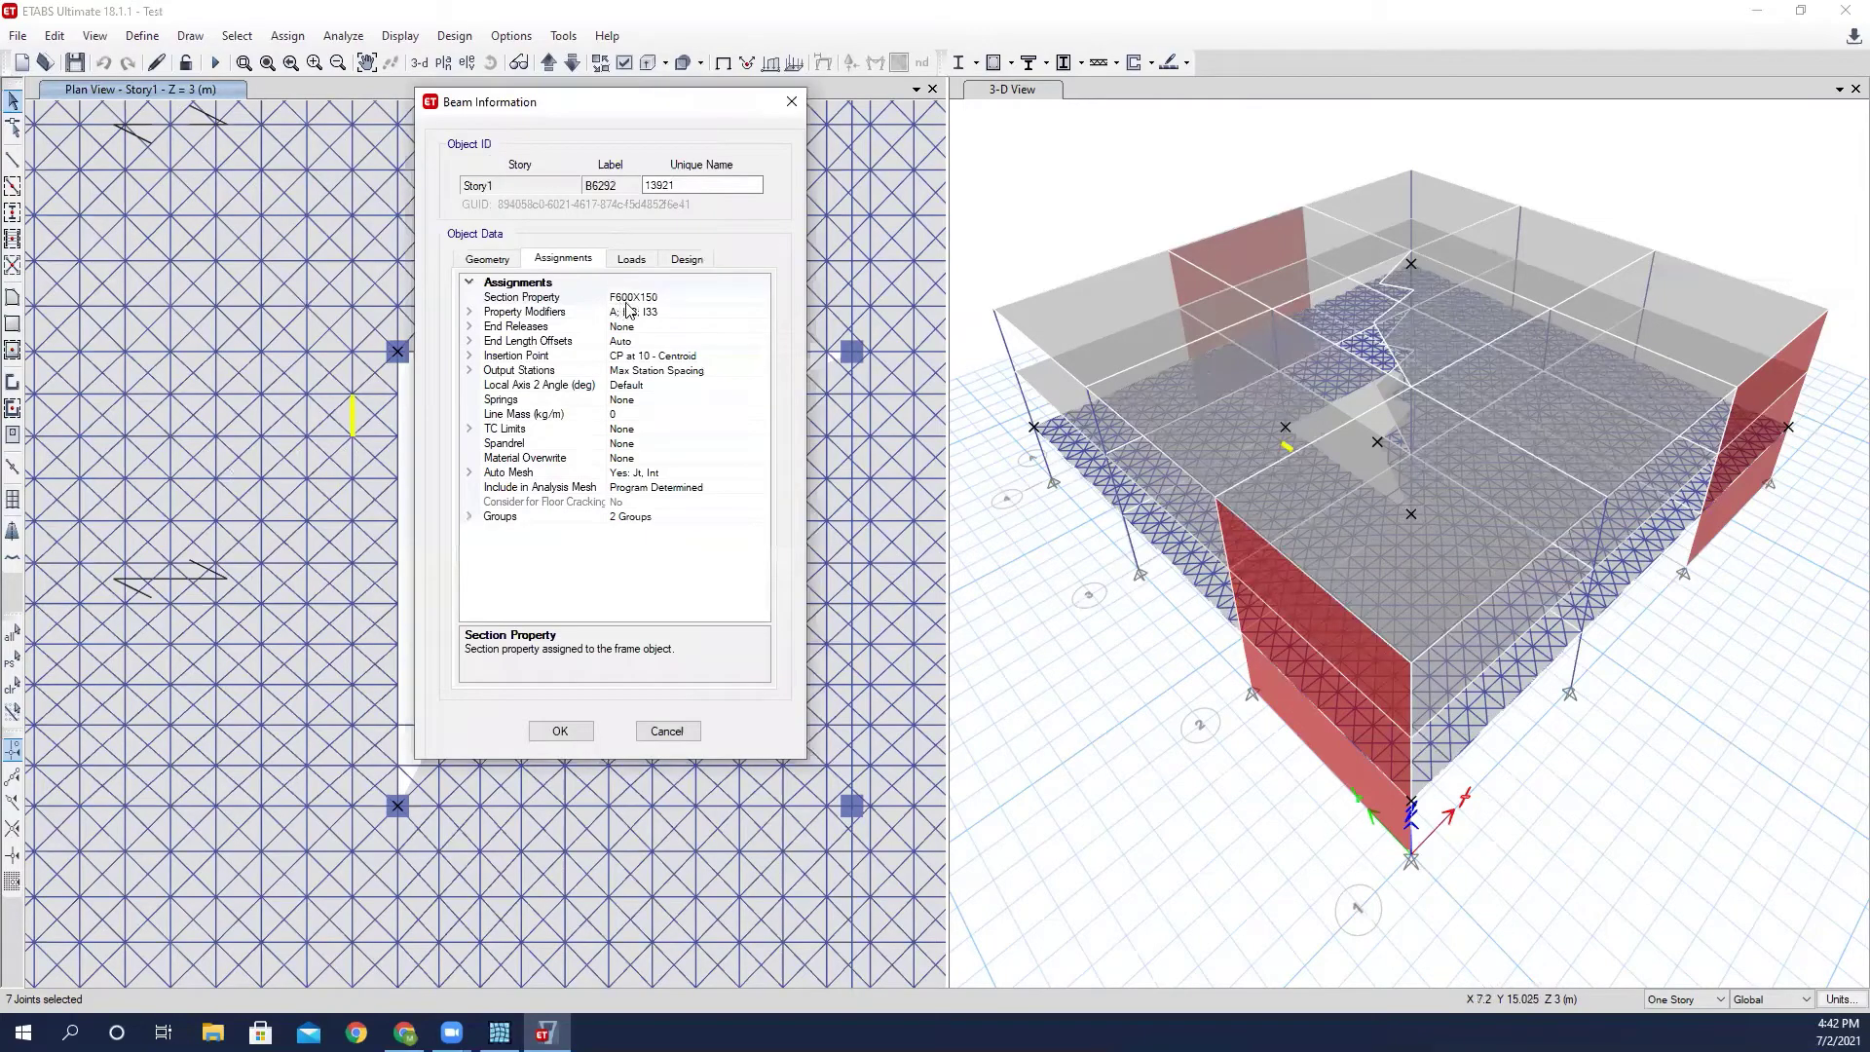
{"action": "left_click", "coordinate": [790, 101]}
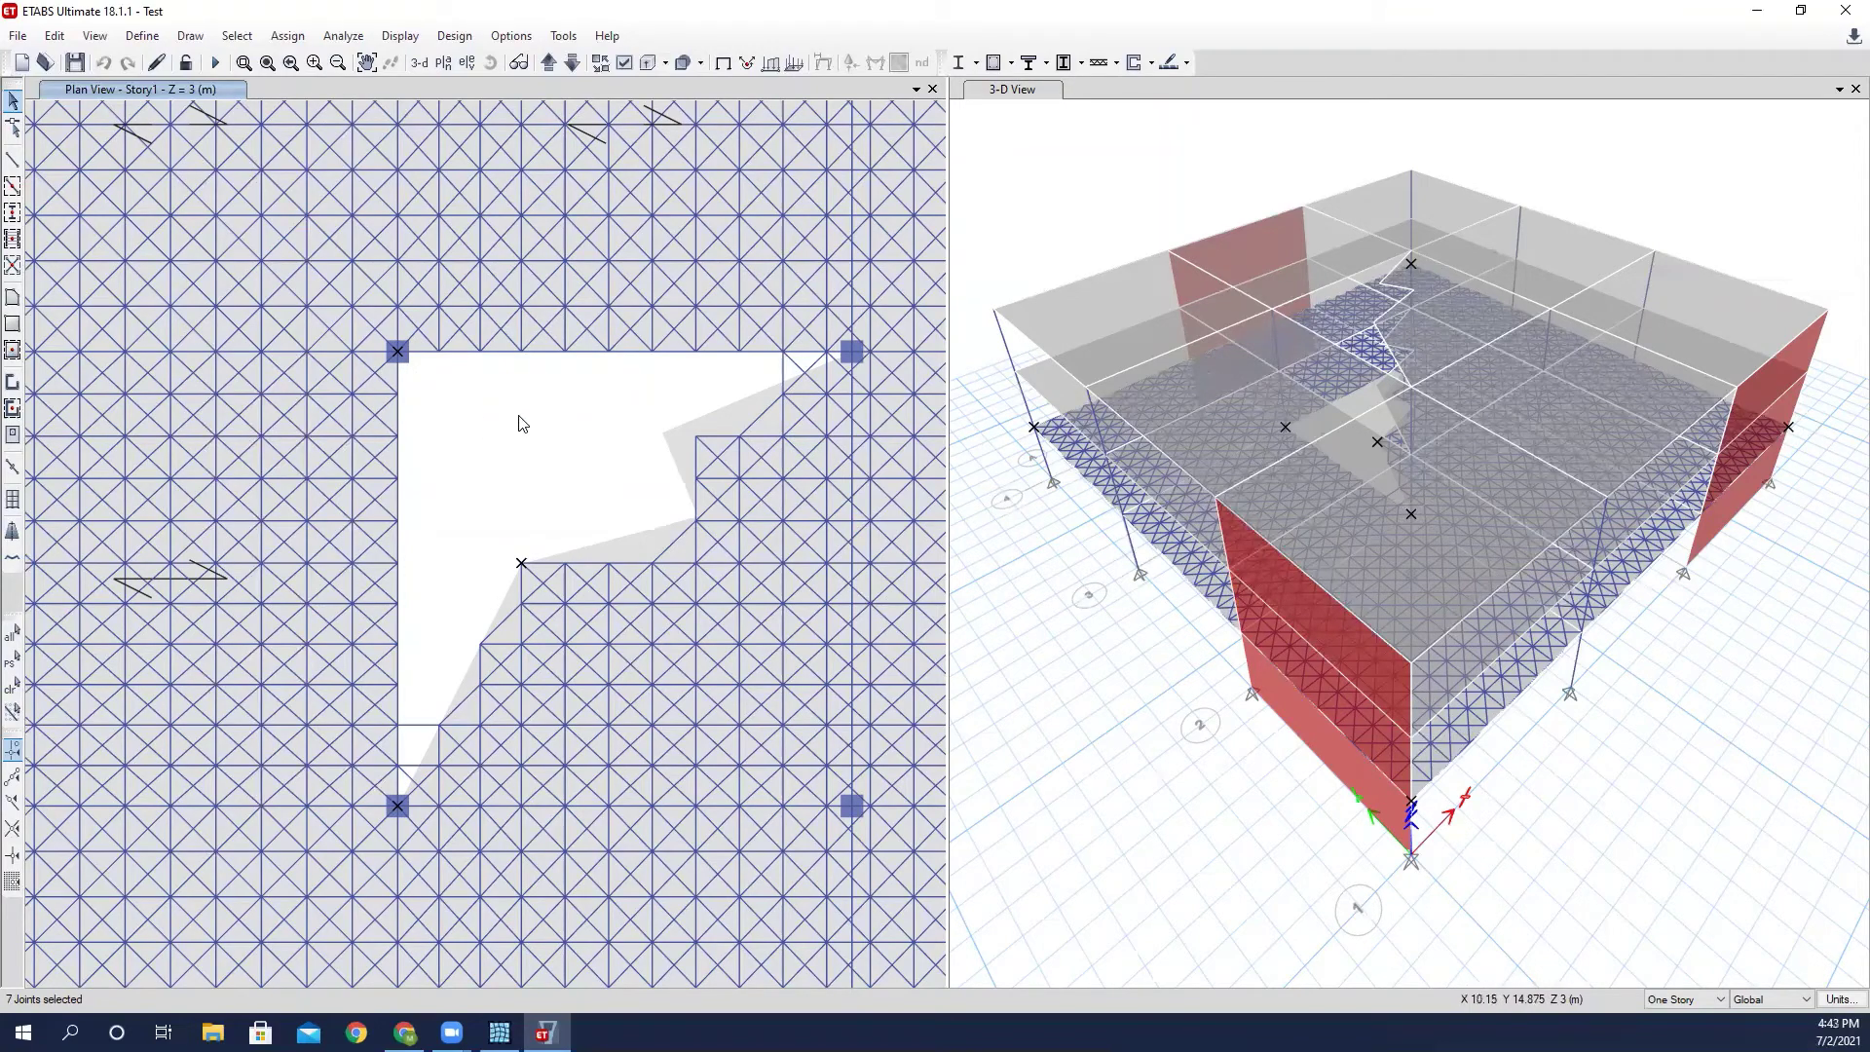
Examine how the strut-and-tie elements fit the slab edge at the opening's corner near grid intersection C-3.
{"action": "scroll", "coordinate": [550, 448], "scroll_direction": "up", "scroll_amount": 2}
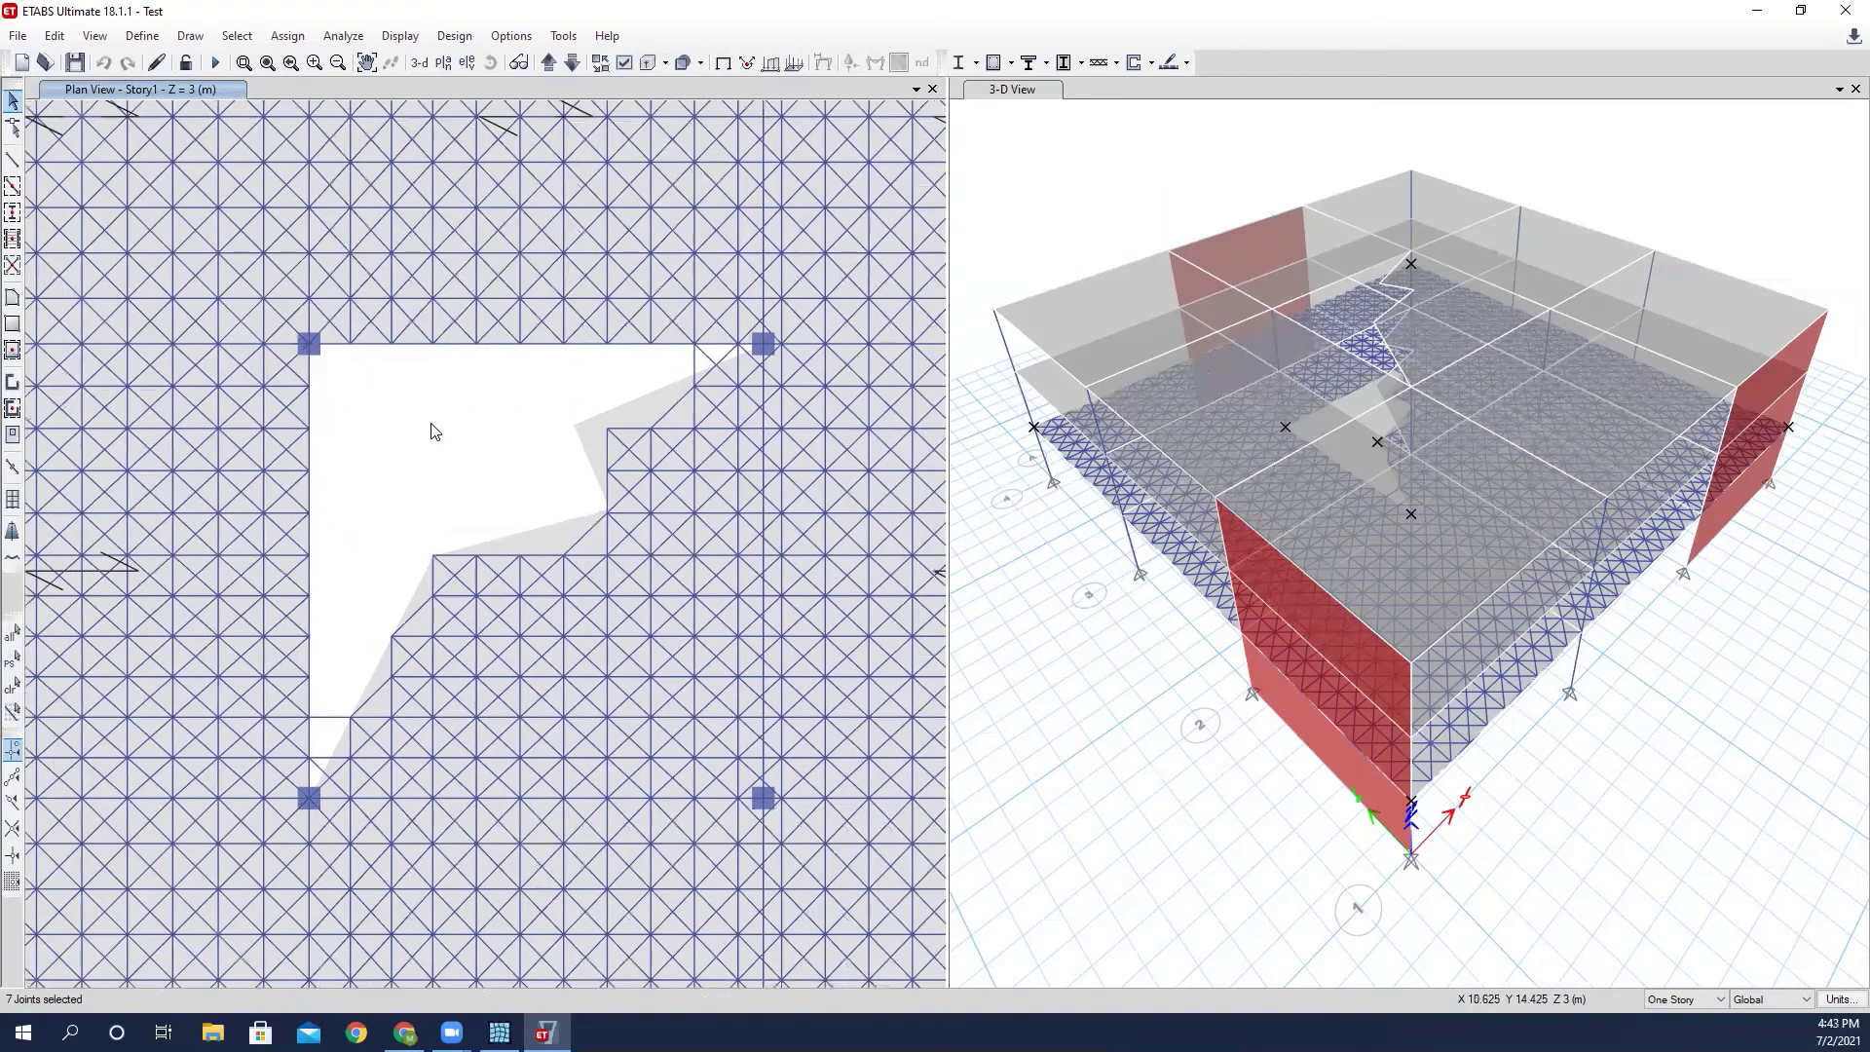
{"action": "scroll", "coordinate": [653, 359], "scroll_direction": "up", "scroll_amount": 1}
{"action": "scroll", "coordinate": [654, 356], "scroll_direction": "down", "scroll_amount": 1}
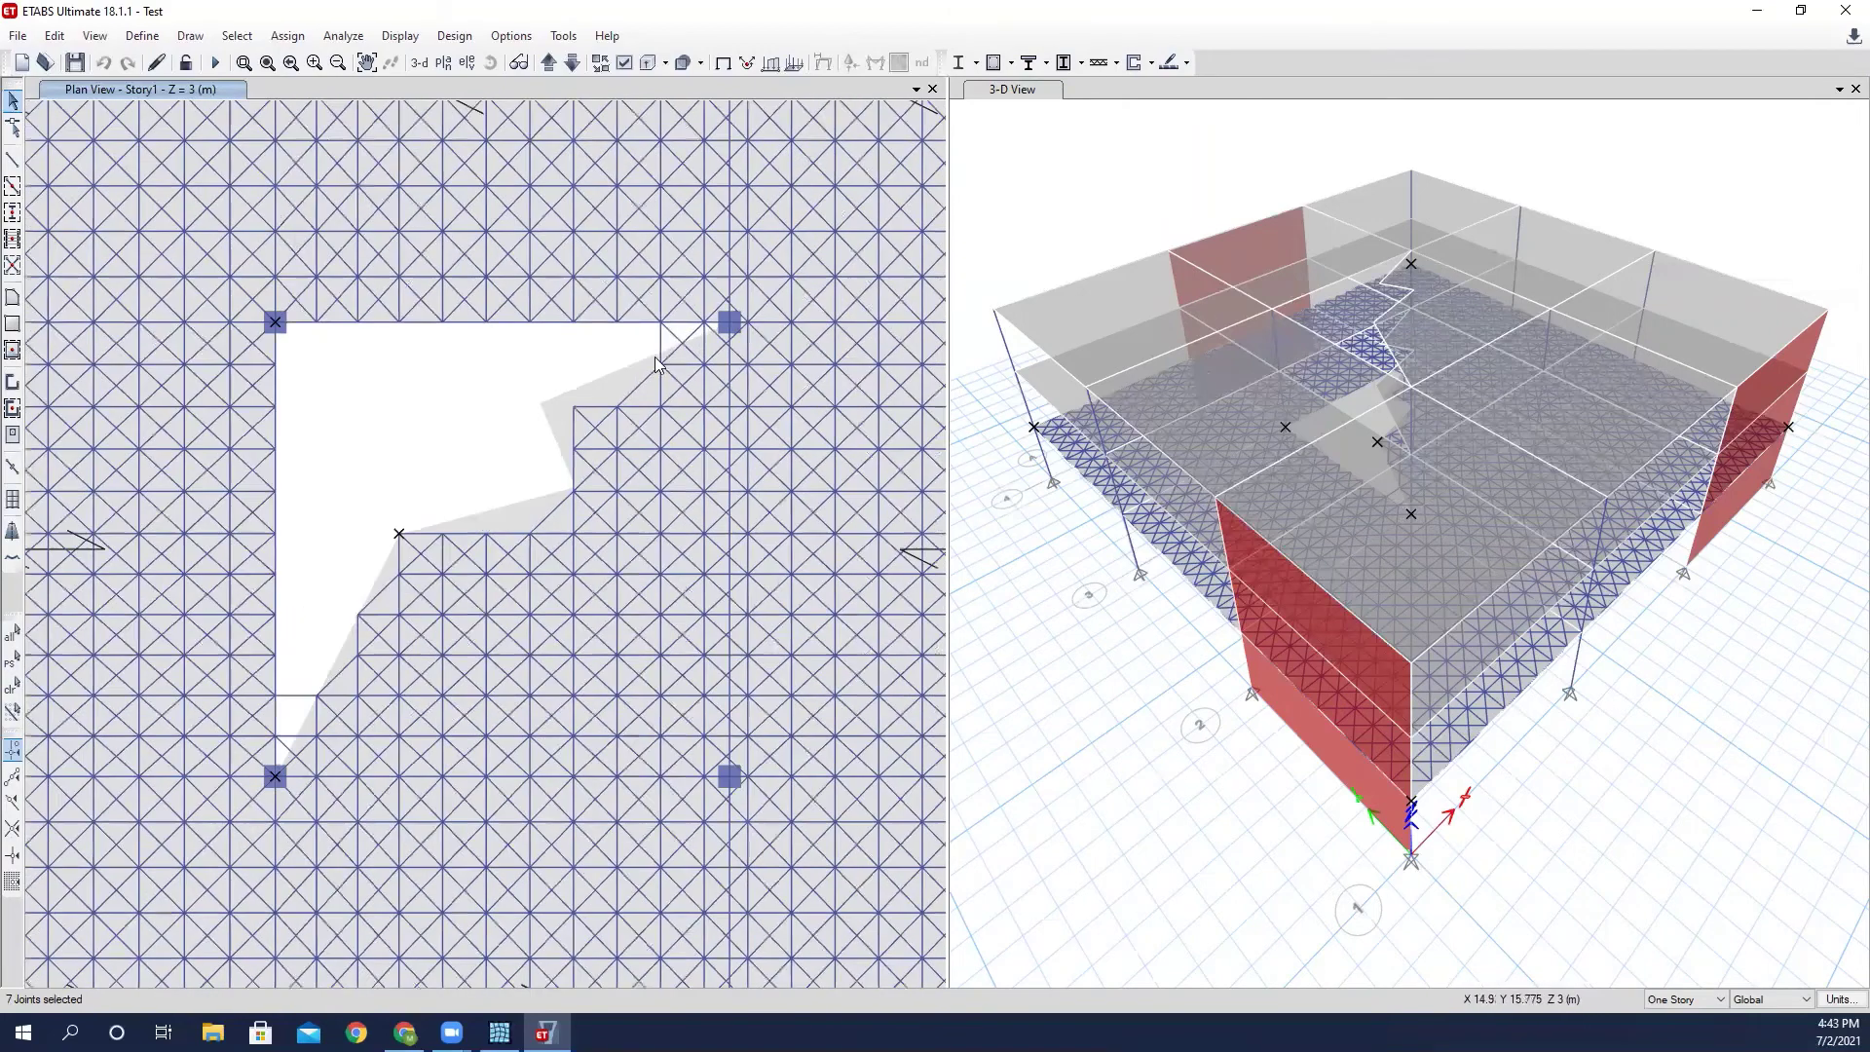
{"action": "scroll", "coordinate": [656, 346], "scroll_direction": "up", "scroll_amount": 1}
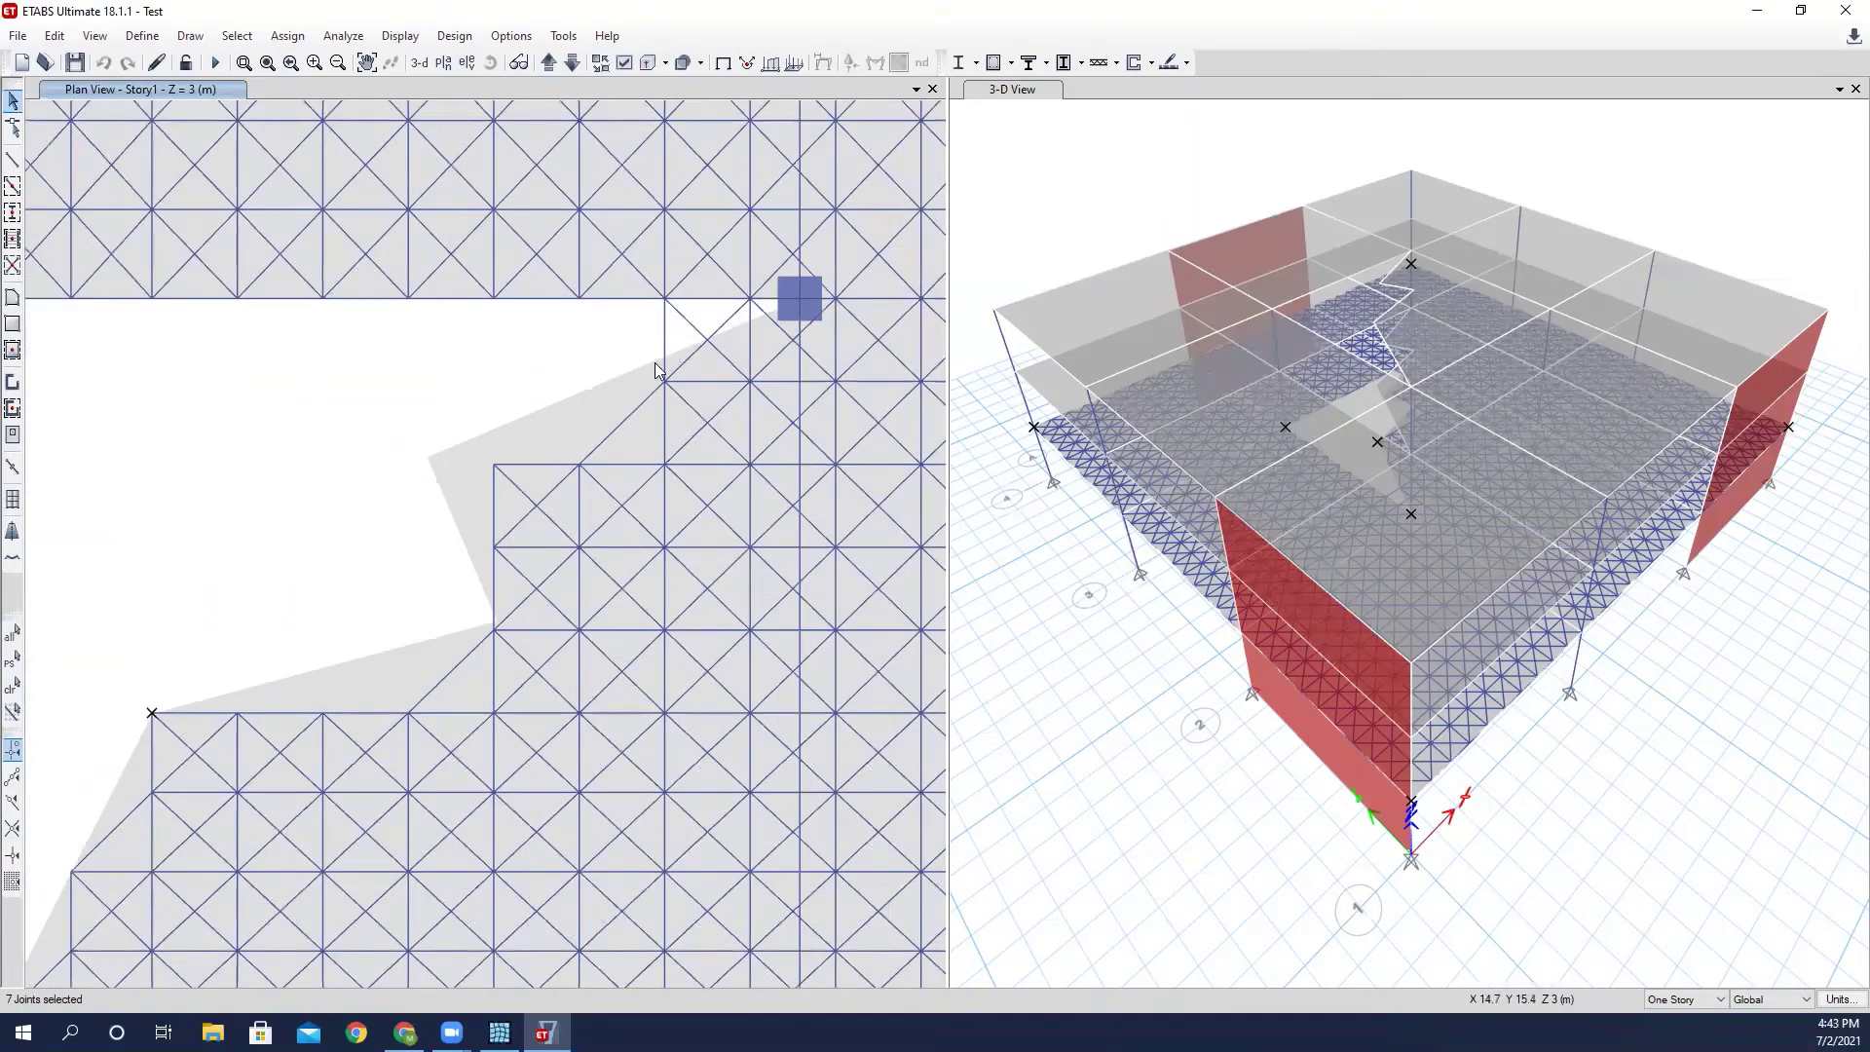
{"action": "scroll", "coordinate": [654, 362], "scroll_direction": "down", "scroll_amount": 1}
{"action": "middle_click_drag", "start_coordinate": [564, 368], "coordinate": [610, 413]}
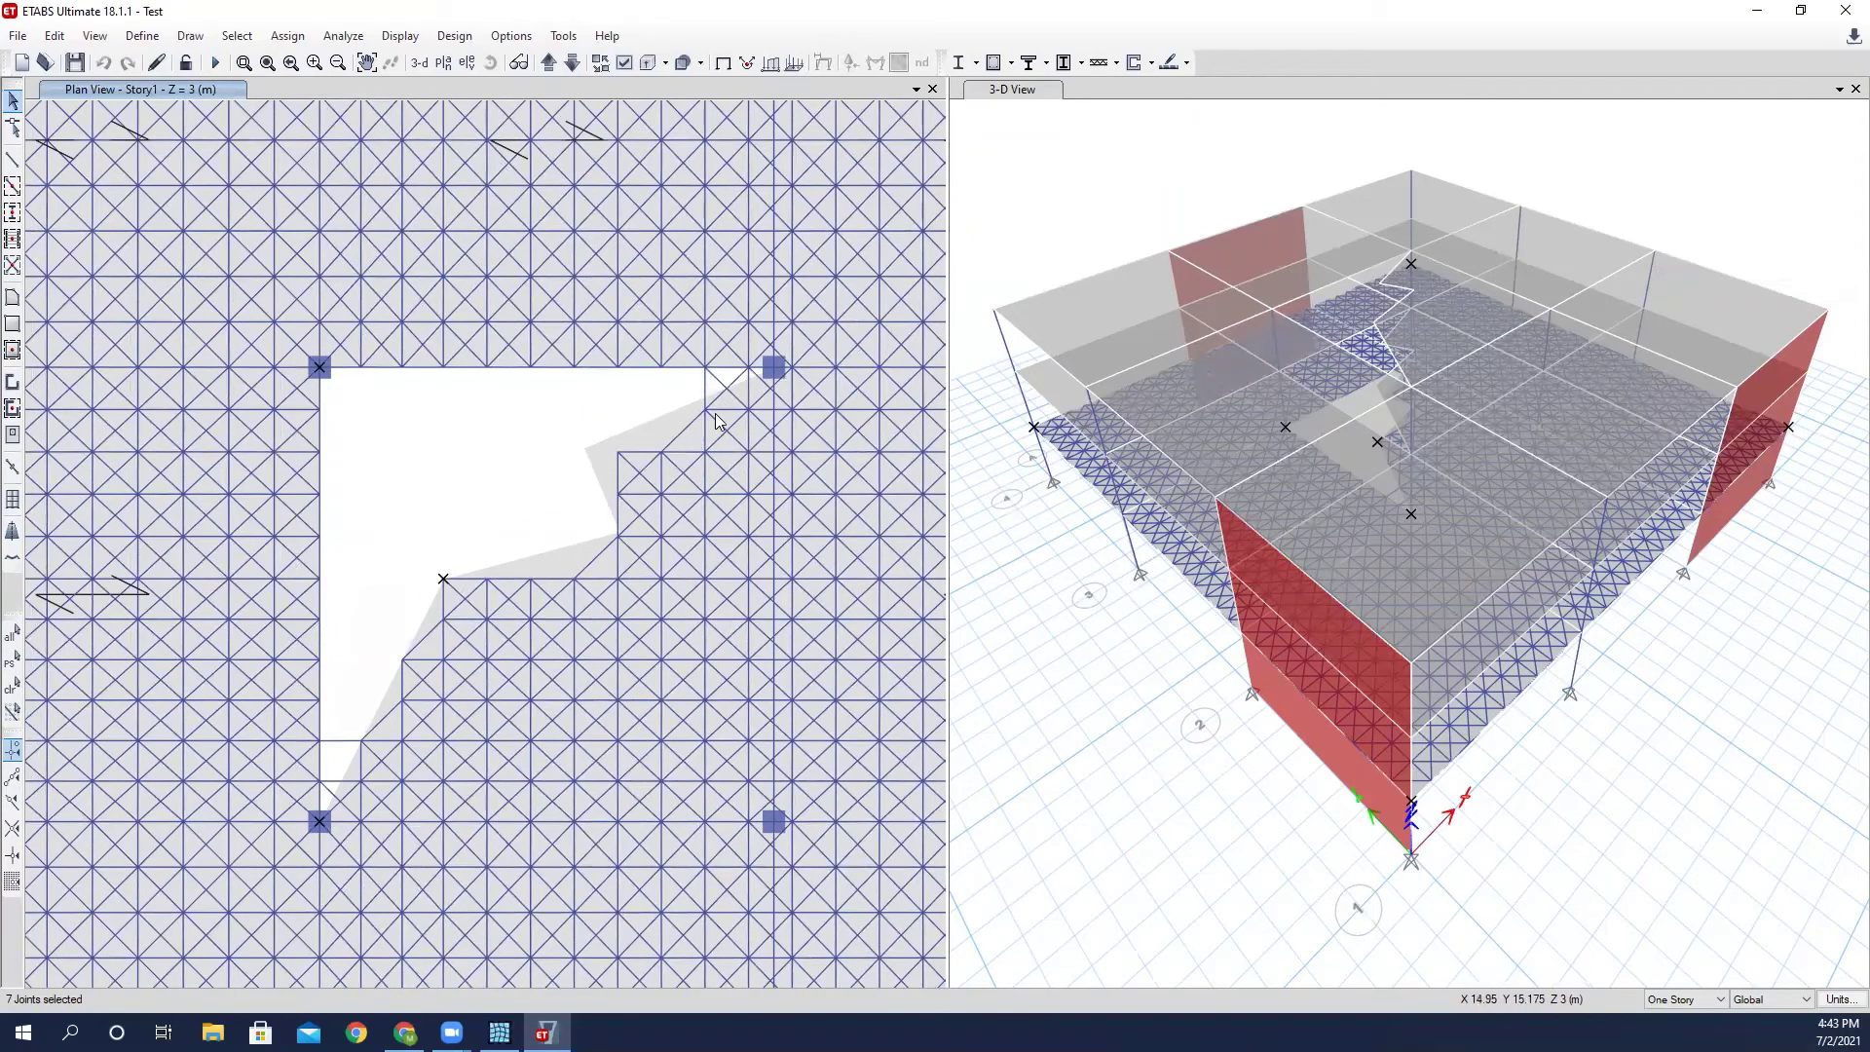
{"action": "scroll", "coordinate": [672, 392], "scroll_direction": "up", "scroll_amount": 1}
{"action": "scroll", "coordinate": [676, 390], "scroll_direction": "down", "scroll_amount": 1}
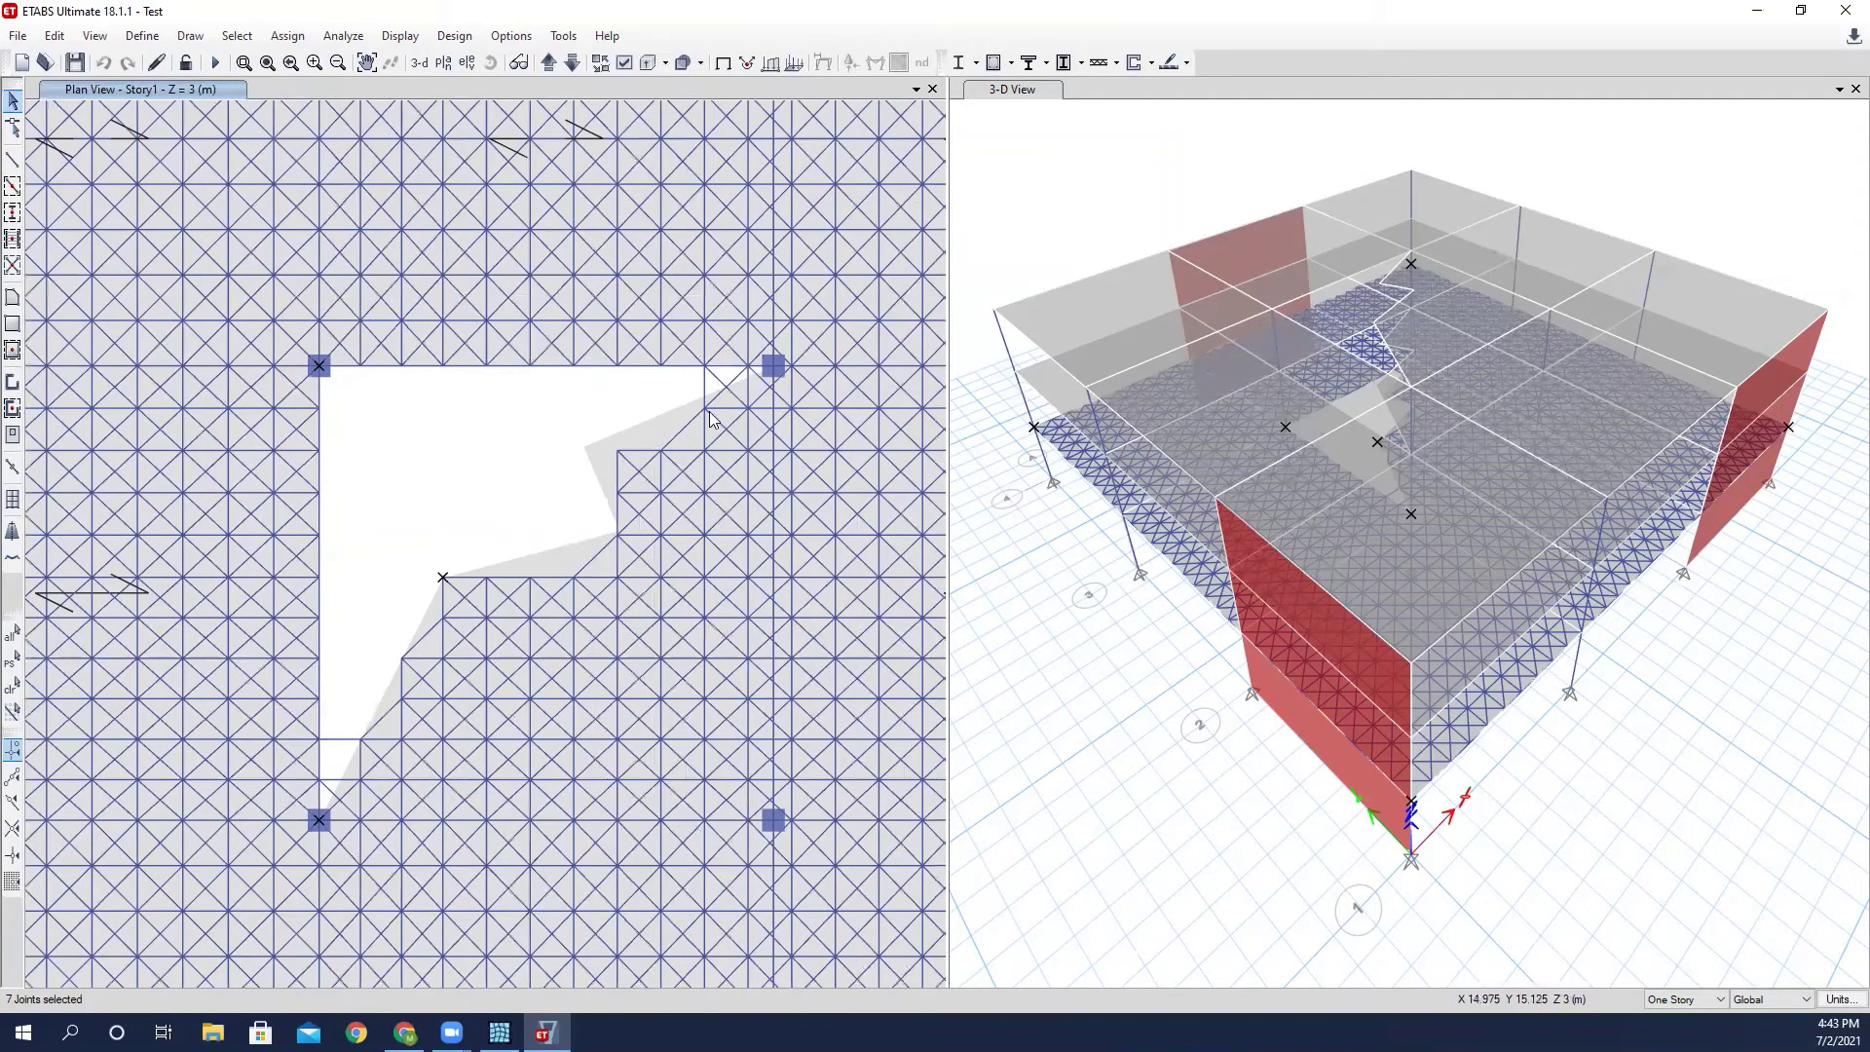
{"action": "scroll", "coordinate": [685, 388], "scroll_direction": "up", "scroll_amount": 2}
{"action": "middle_click_drag", "start_coordinate": [665, 403], "coordinate": [610, 397]}
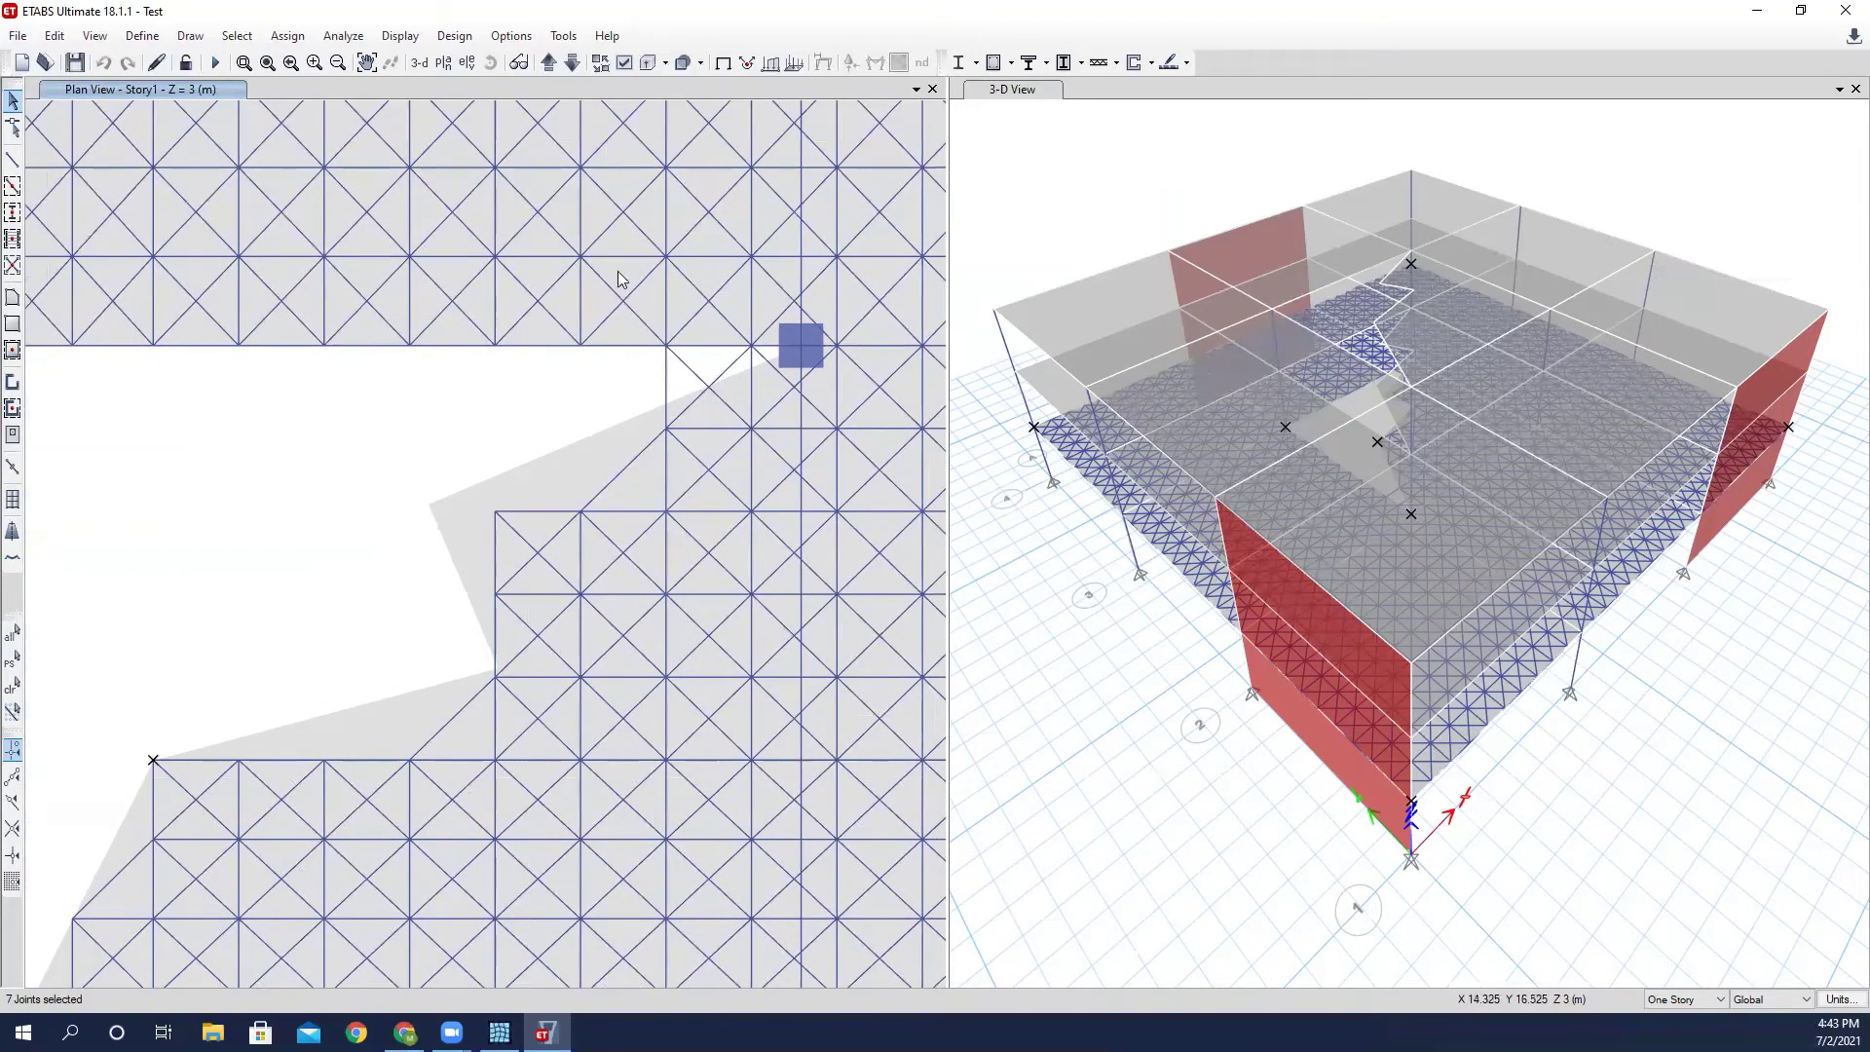
{"action": "scroll", "coordinate": [623, 316], "scroll_direction": "down", "scroll_amount": 2}
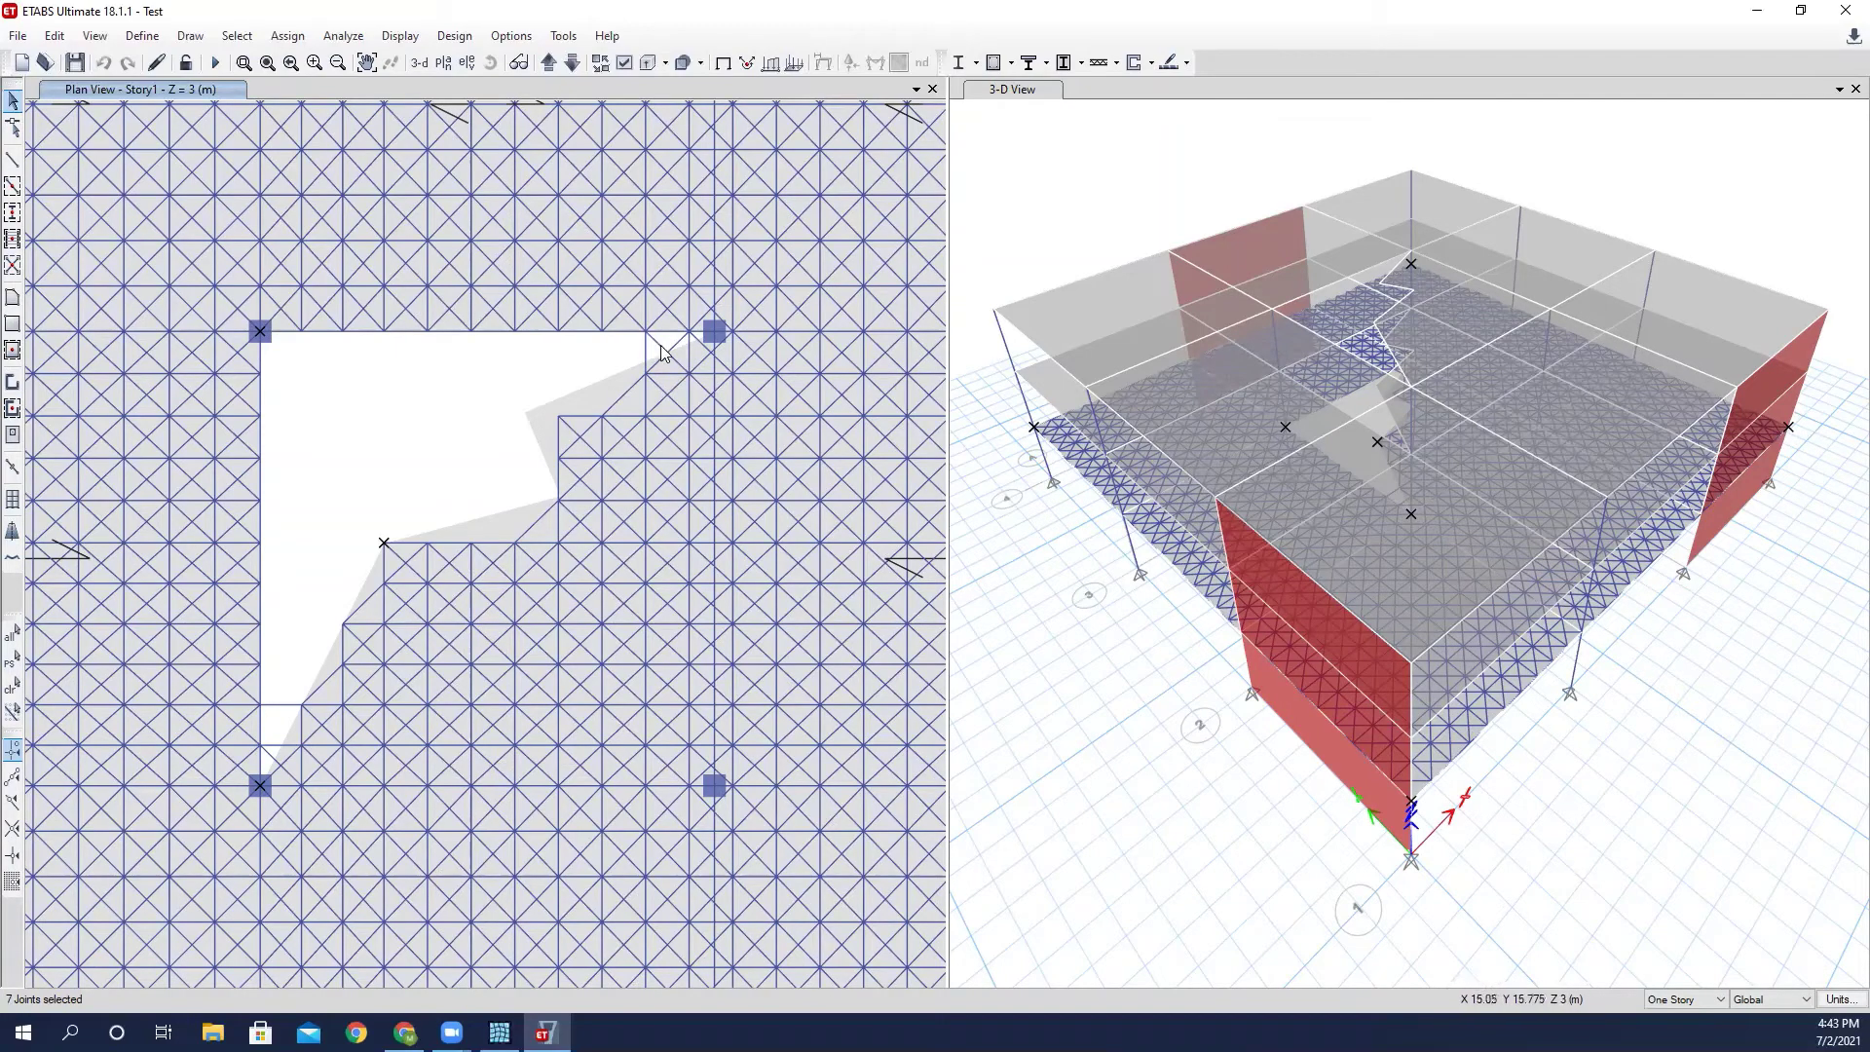
Delete the strut-and-tie elements that extend into the opening near grid intersection C-3.
{"action": "scroll", "coordinate": [660, 344], "scroll_direction": "up", "scroll_amount": 4}
{"action": "left_click_drag", "start_coordinate": [680, 337], "coordinate": [581, 361]}
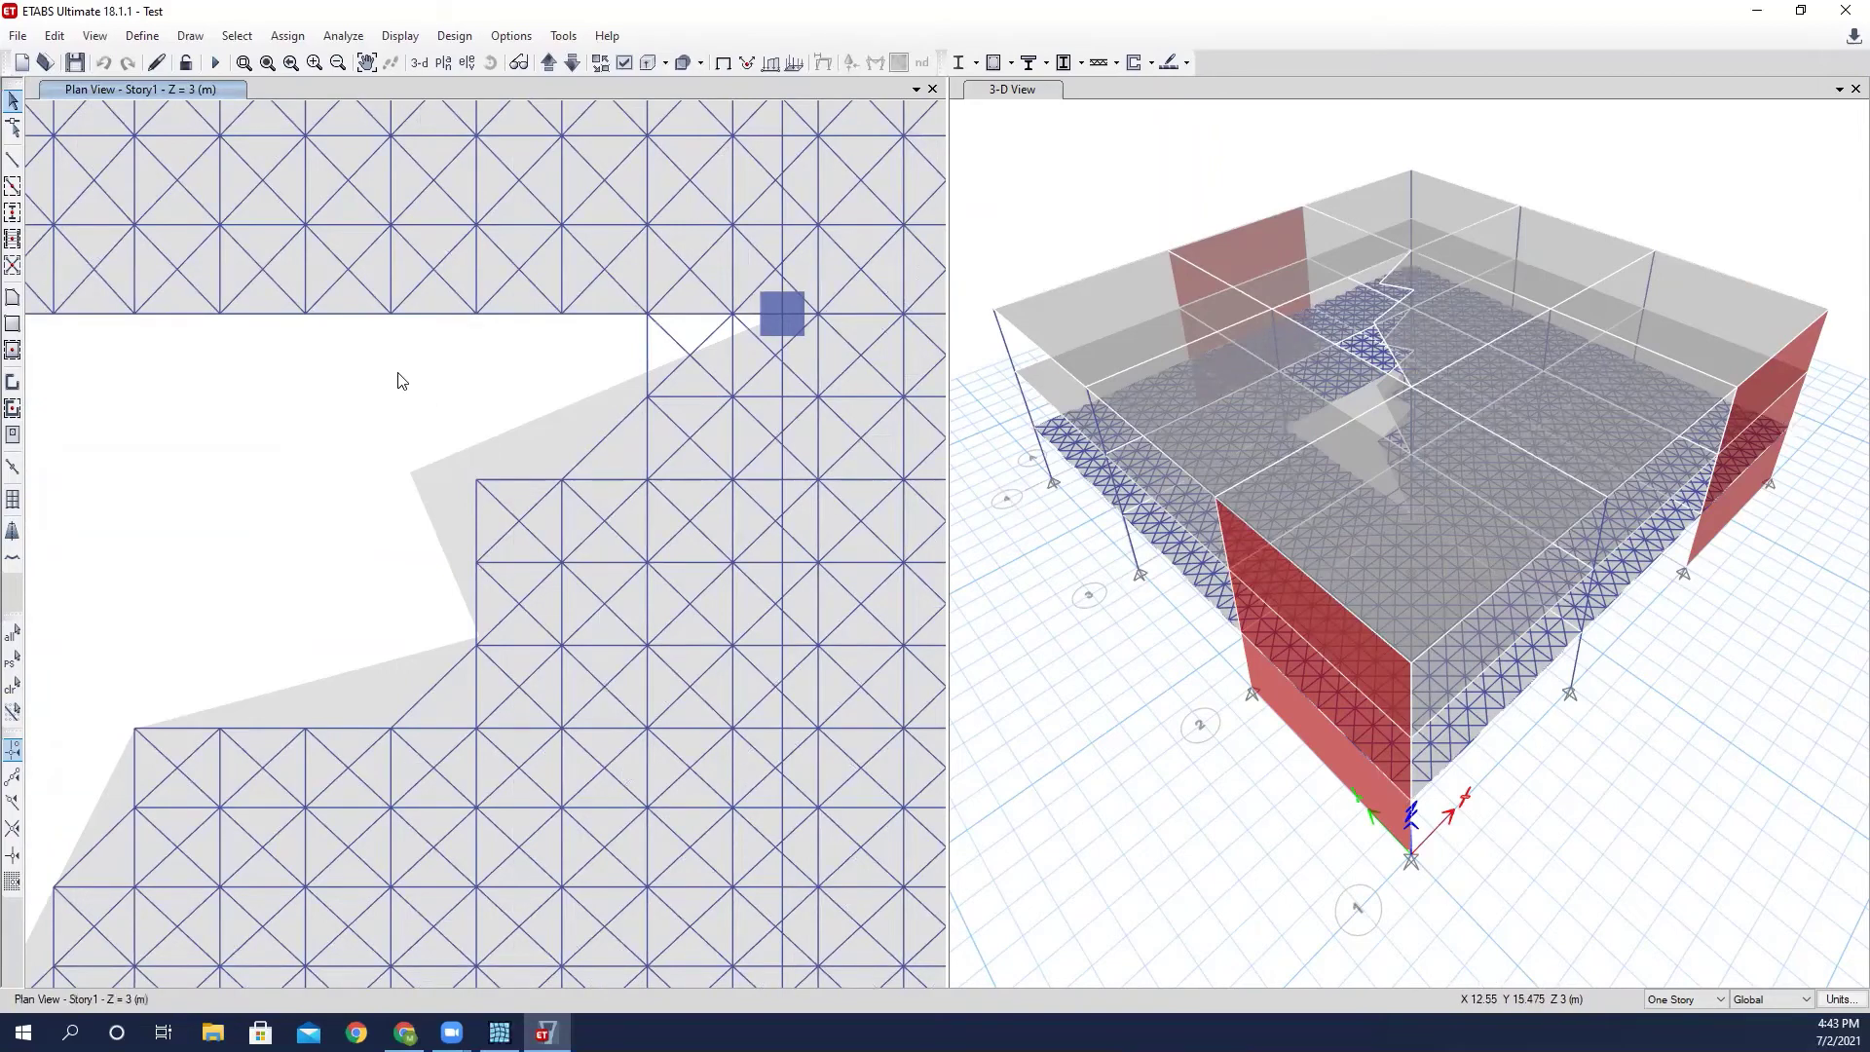
{"action": "key", "text": "Delete"}
{"action": "scroll", "coordinate": [684, 281], "scroll_direction": "down", "scroll_amount": 2}
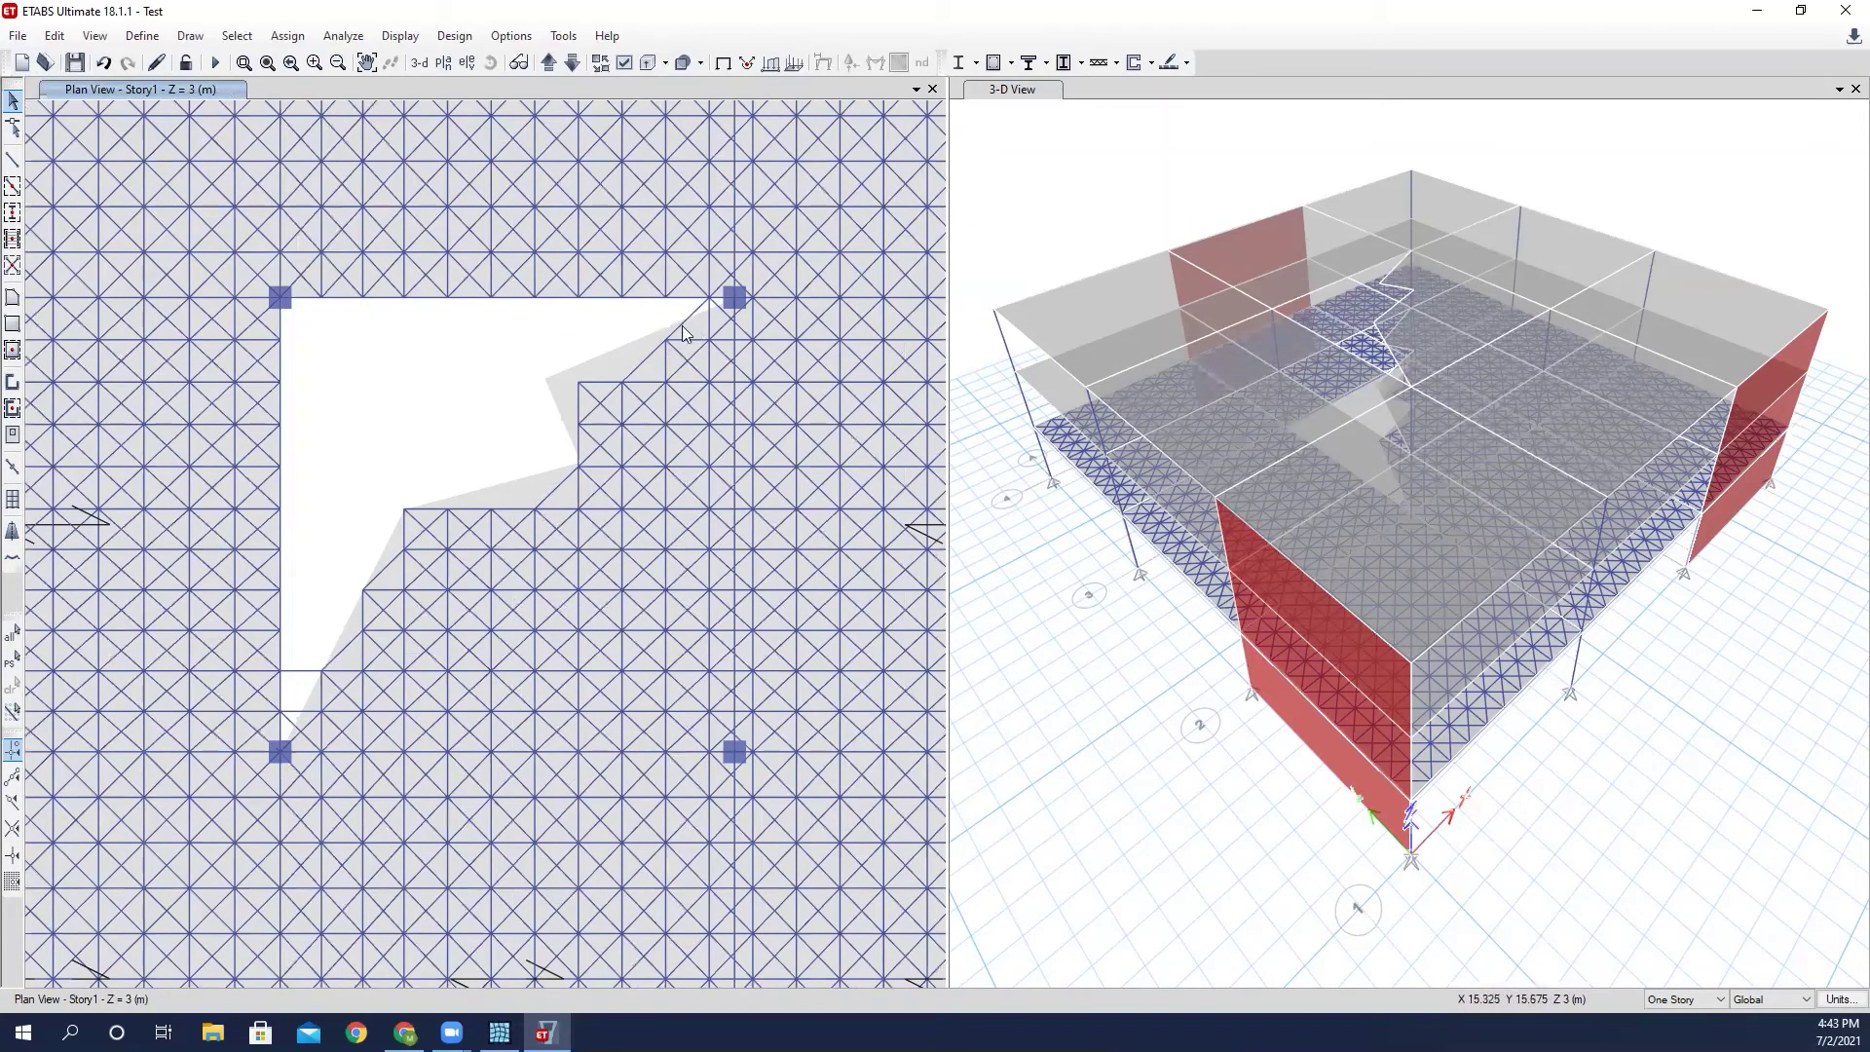
Delete the horizontal strut-and-tie element spanning the opening's narrow end near grid intersection B-2.
{"action": "middle_click_drag", "start_coordinate": [516, 432], "coordinate": [613, 352]}
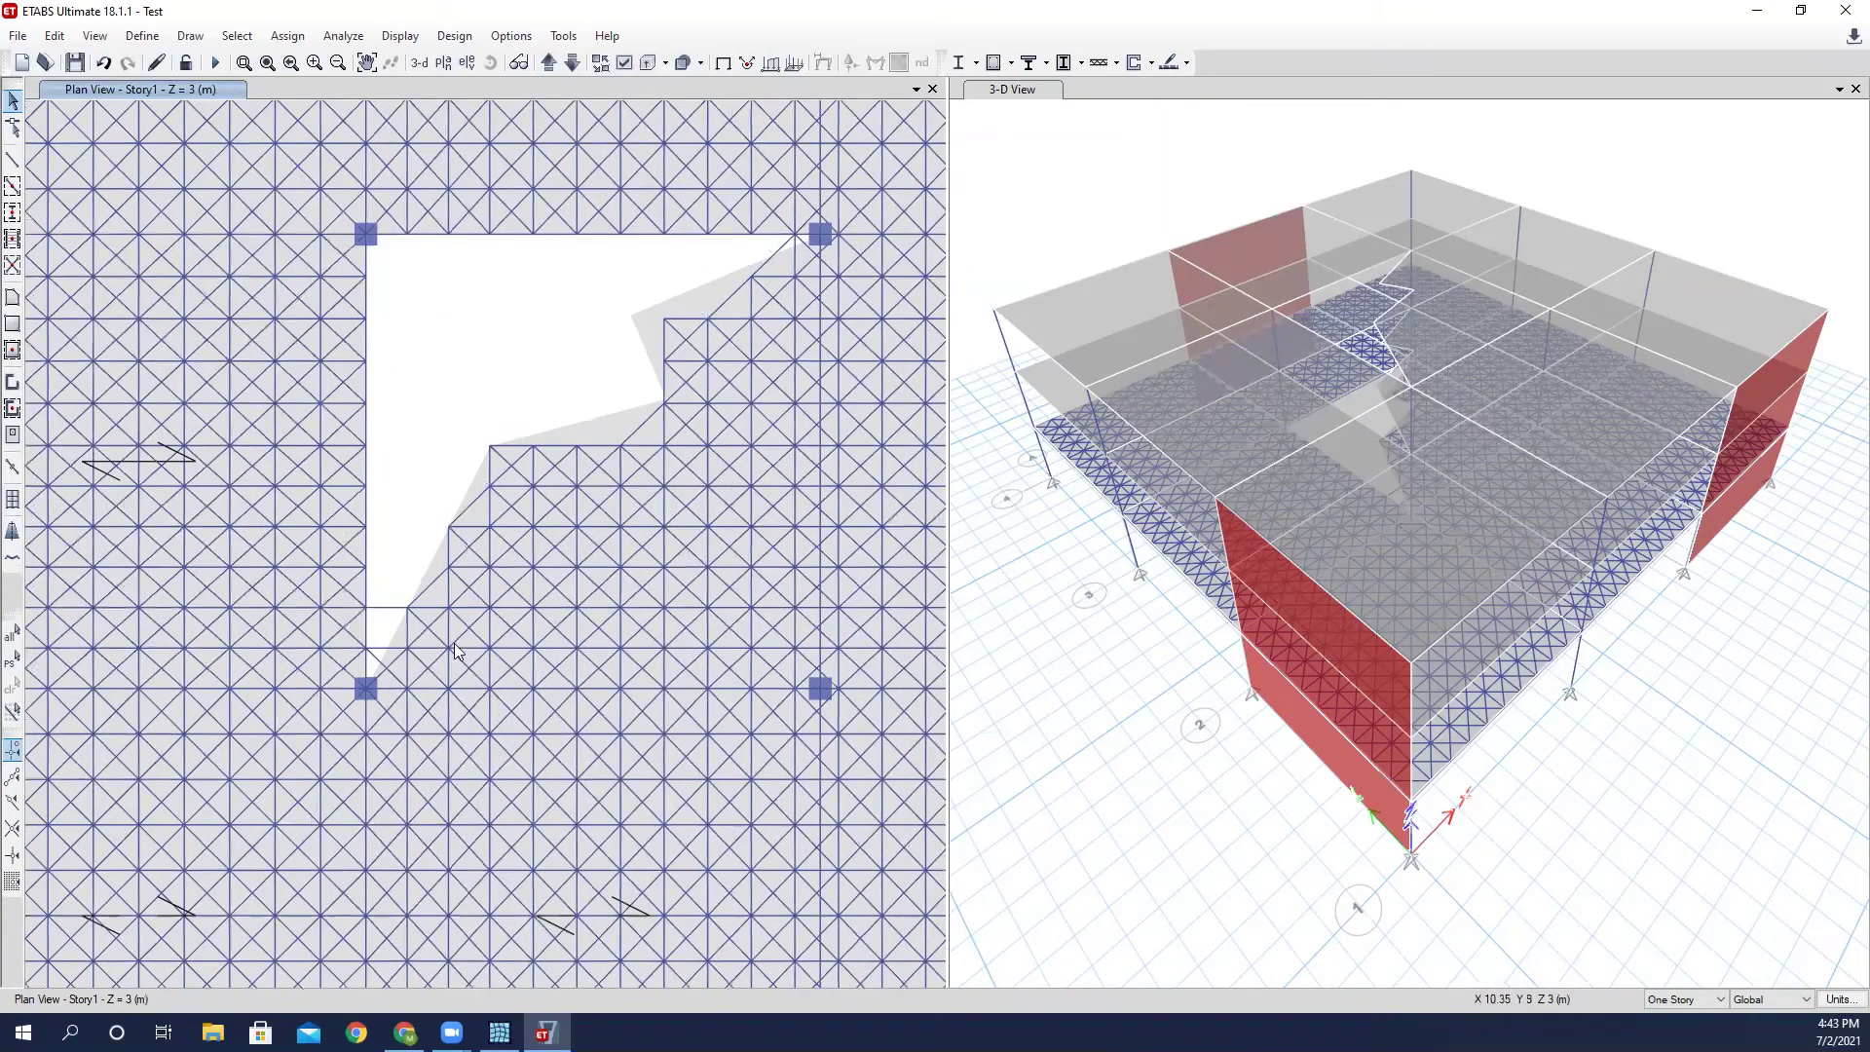
{"action": "scroll", "coordinate": [373, 672], "scroll_direction": "up", "scroll_amount": 3}
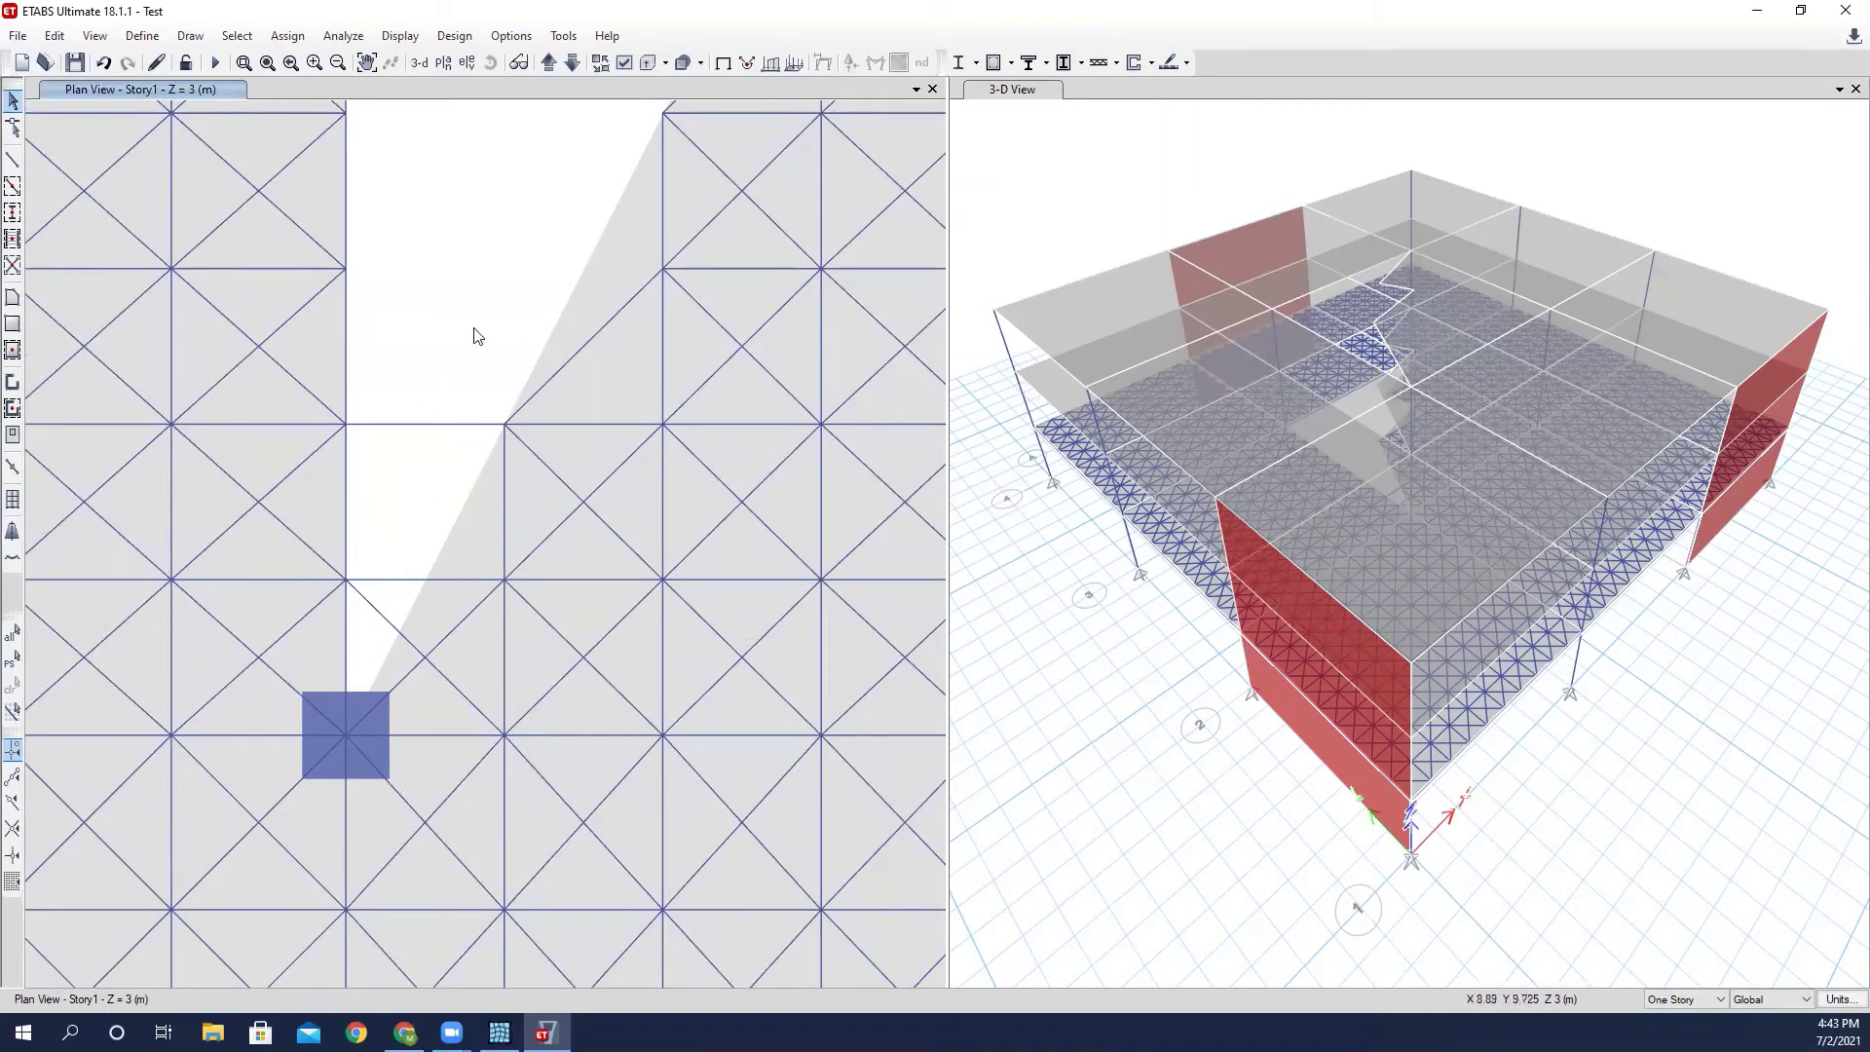
{"action": "left_click", "coordinate": [414, 477]}
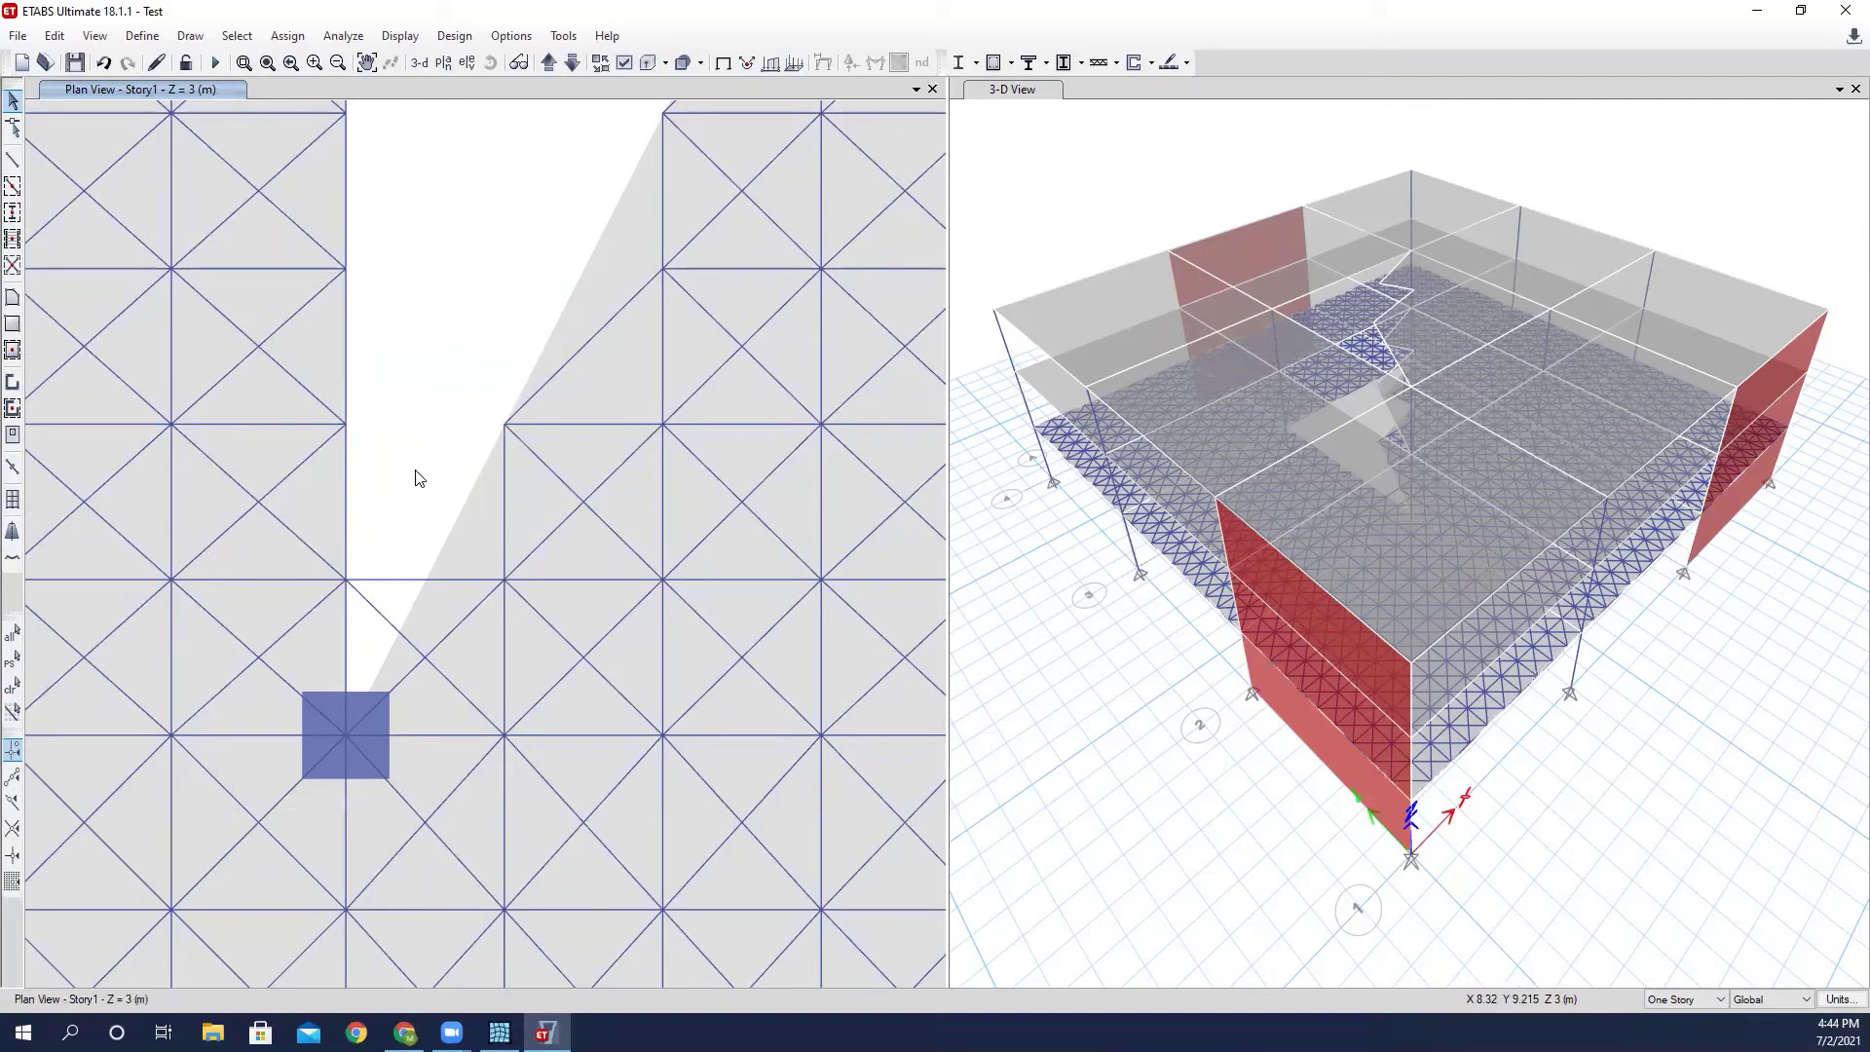
{"action": "scroll", "coordinate": [371, 549], "scroll_direction": "down", "scroll_amount": 2}
{"action": "scroll", "coordinate": [371, 548], "scroll_direction": "down", "scroll_amount": 3}
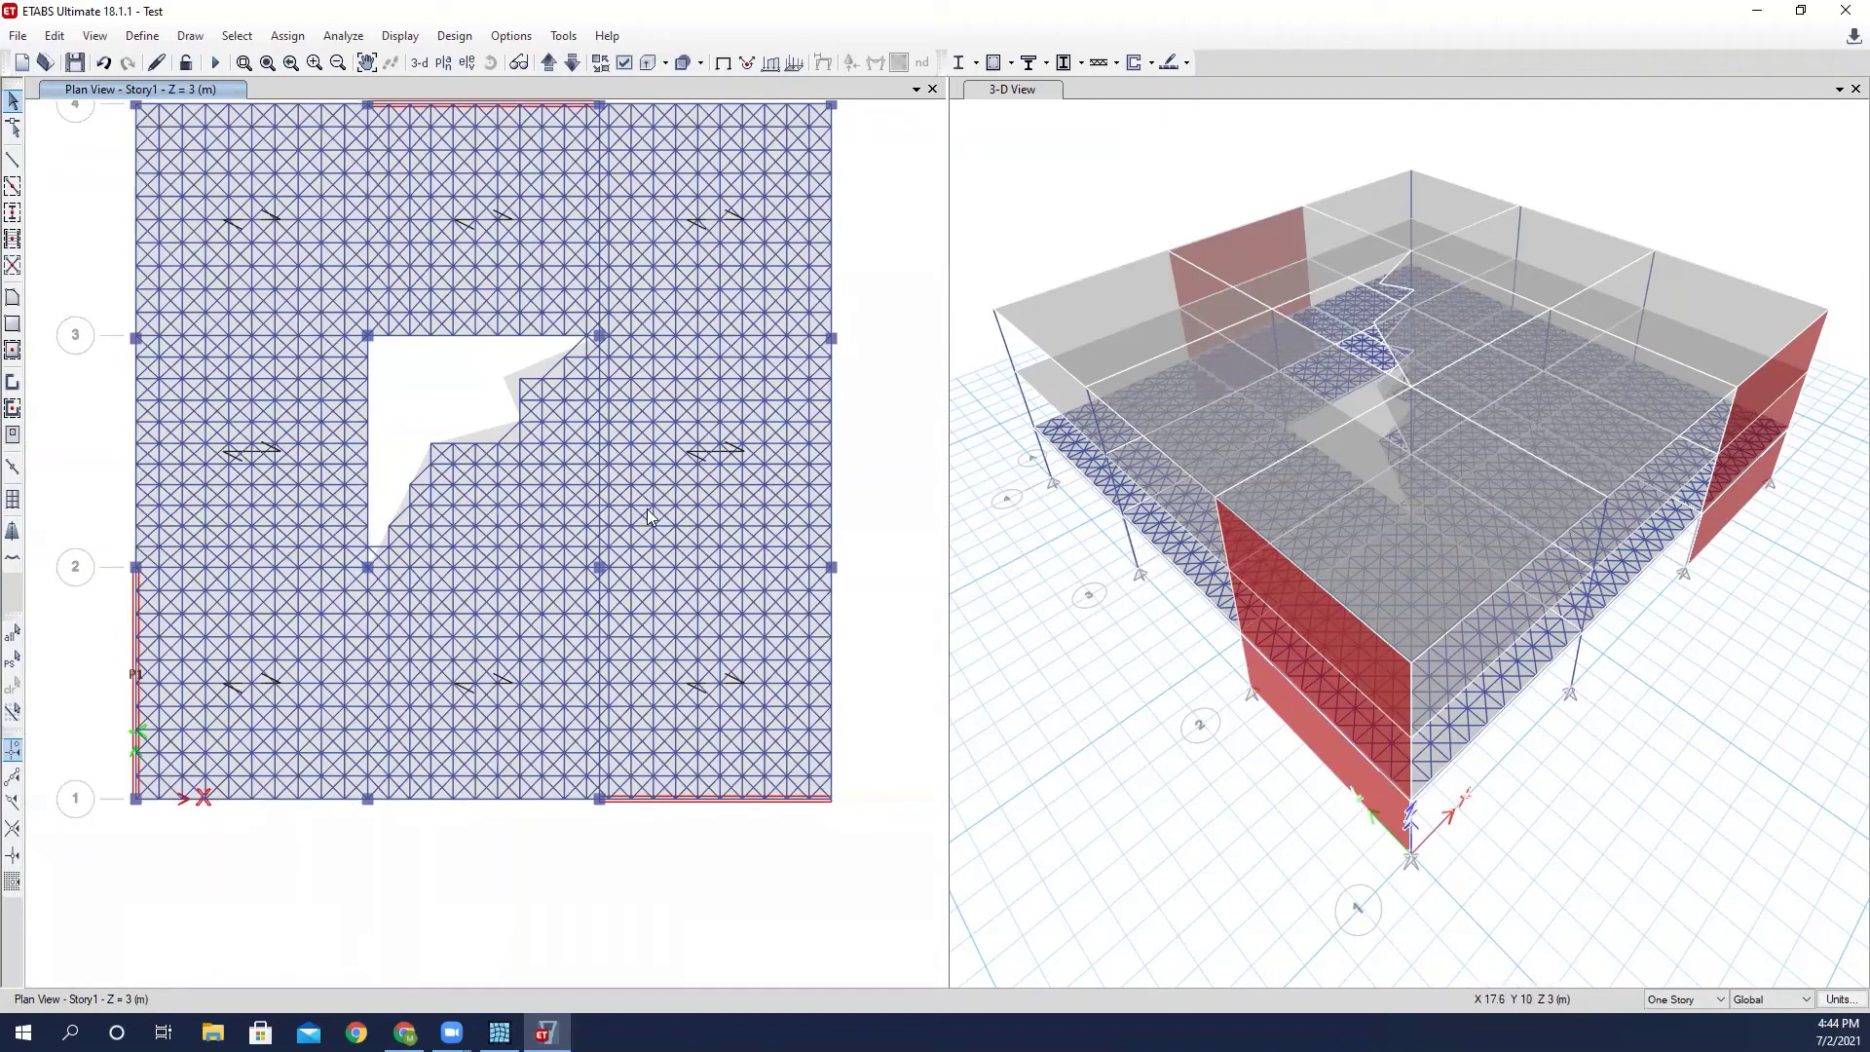
{"action": "middle_click_drag", "start_coordinate": [500, 376], "coordinate": [584, 480]}
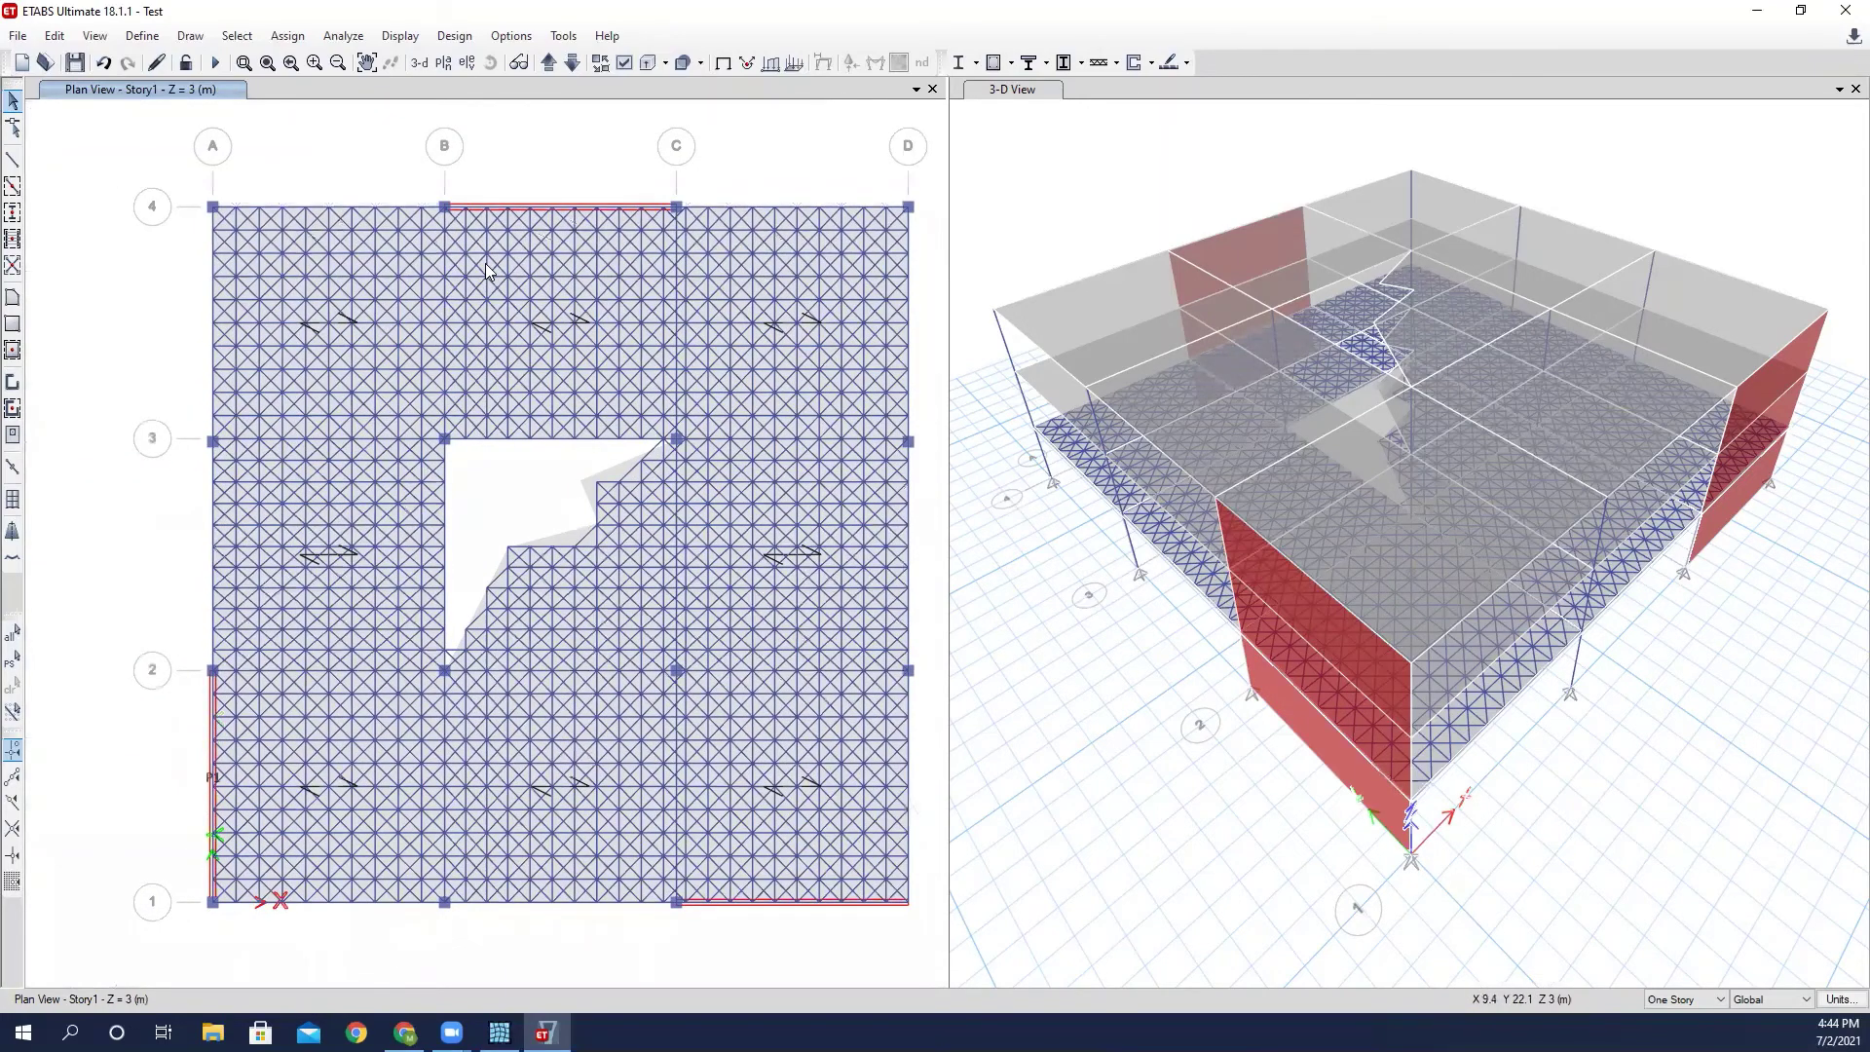
{"action": "scroll", "coordinate": [542, 429], "scroll_direction": "up", "scroll_amount": 2}
{"action": "scroll", "coordinate": [545, 435], "scroll_direction": "down", "scroll_amount": 2}
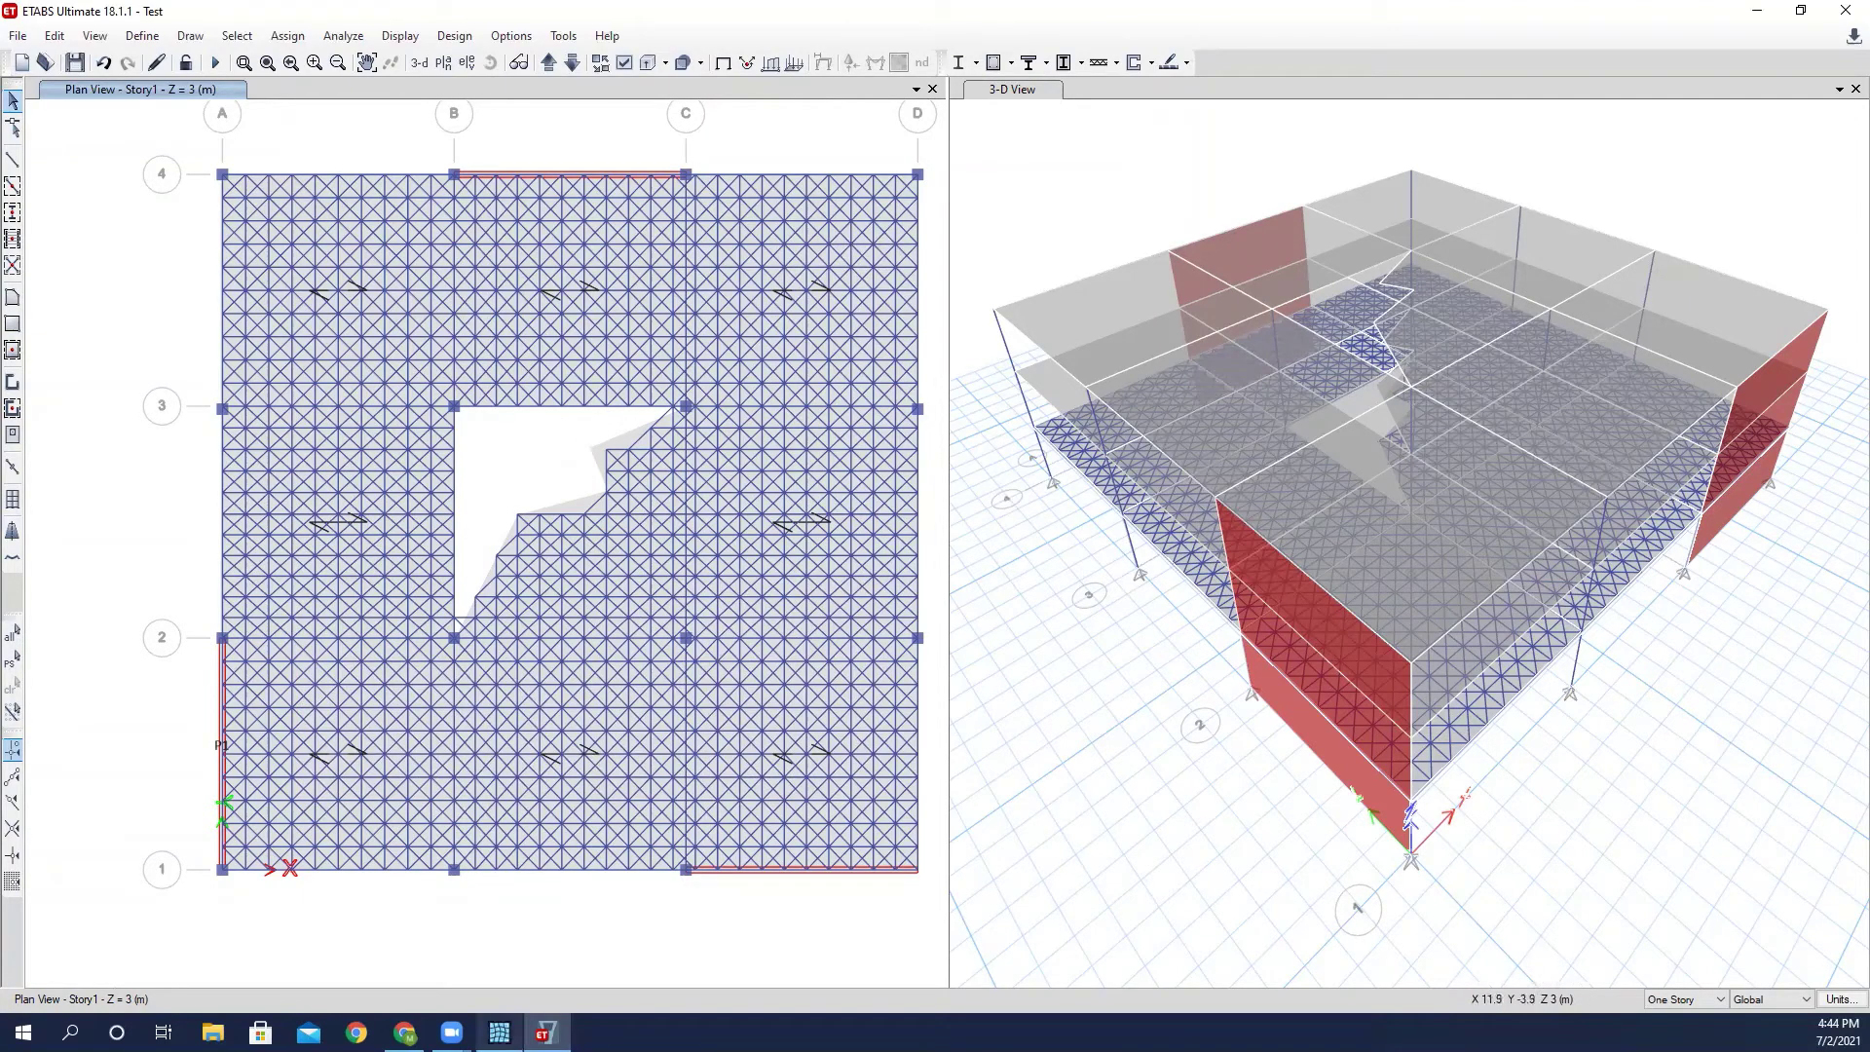
Switch to Auto Diaphragm, open the story seismic loads for the User Loads Method, and move the window clear of the plan.
{"action": "left_click", "coordinate": [498, 1032]}
{"action": "left_click_drag", "start_coordinate": [1402, 64], "coordinate": [935, 129]}
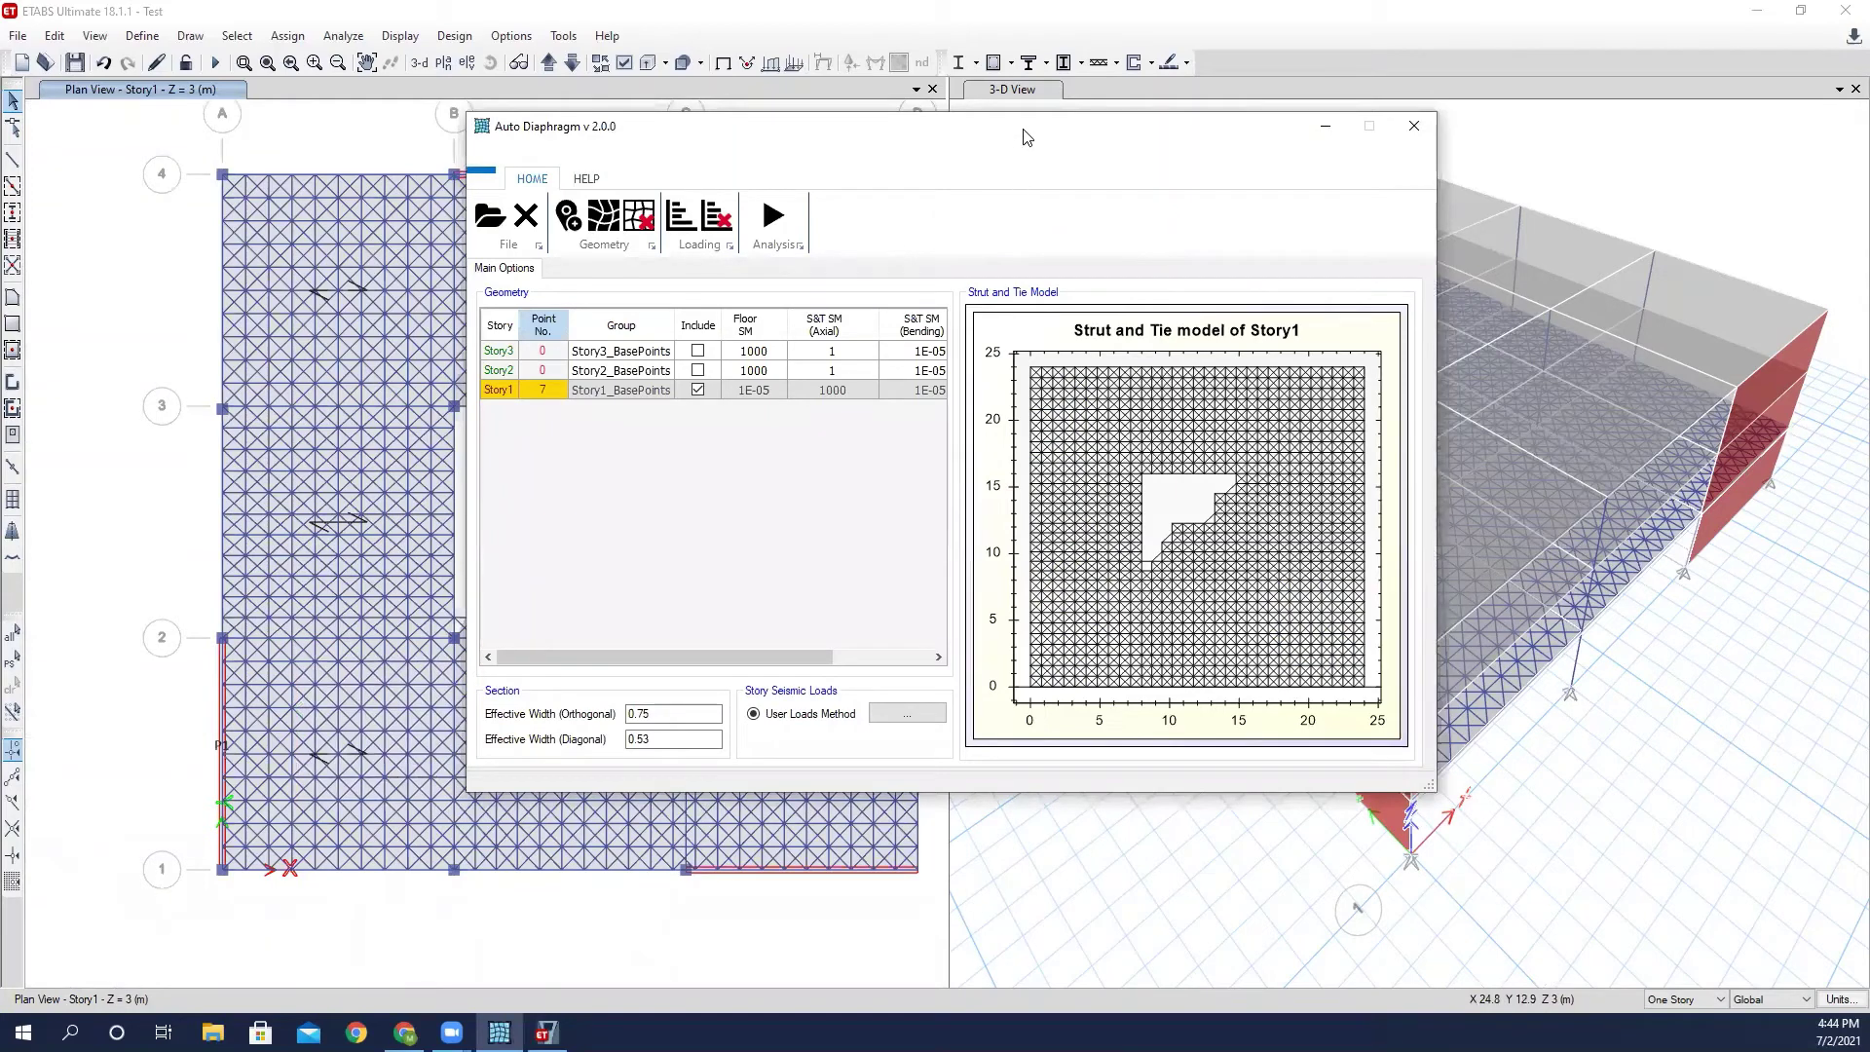
{"action": "left_click_drag", "start_coordinate": [1036, 139], "coordinate": [1238, 128]}
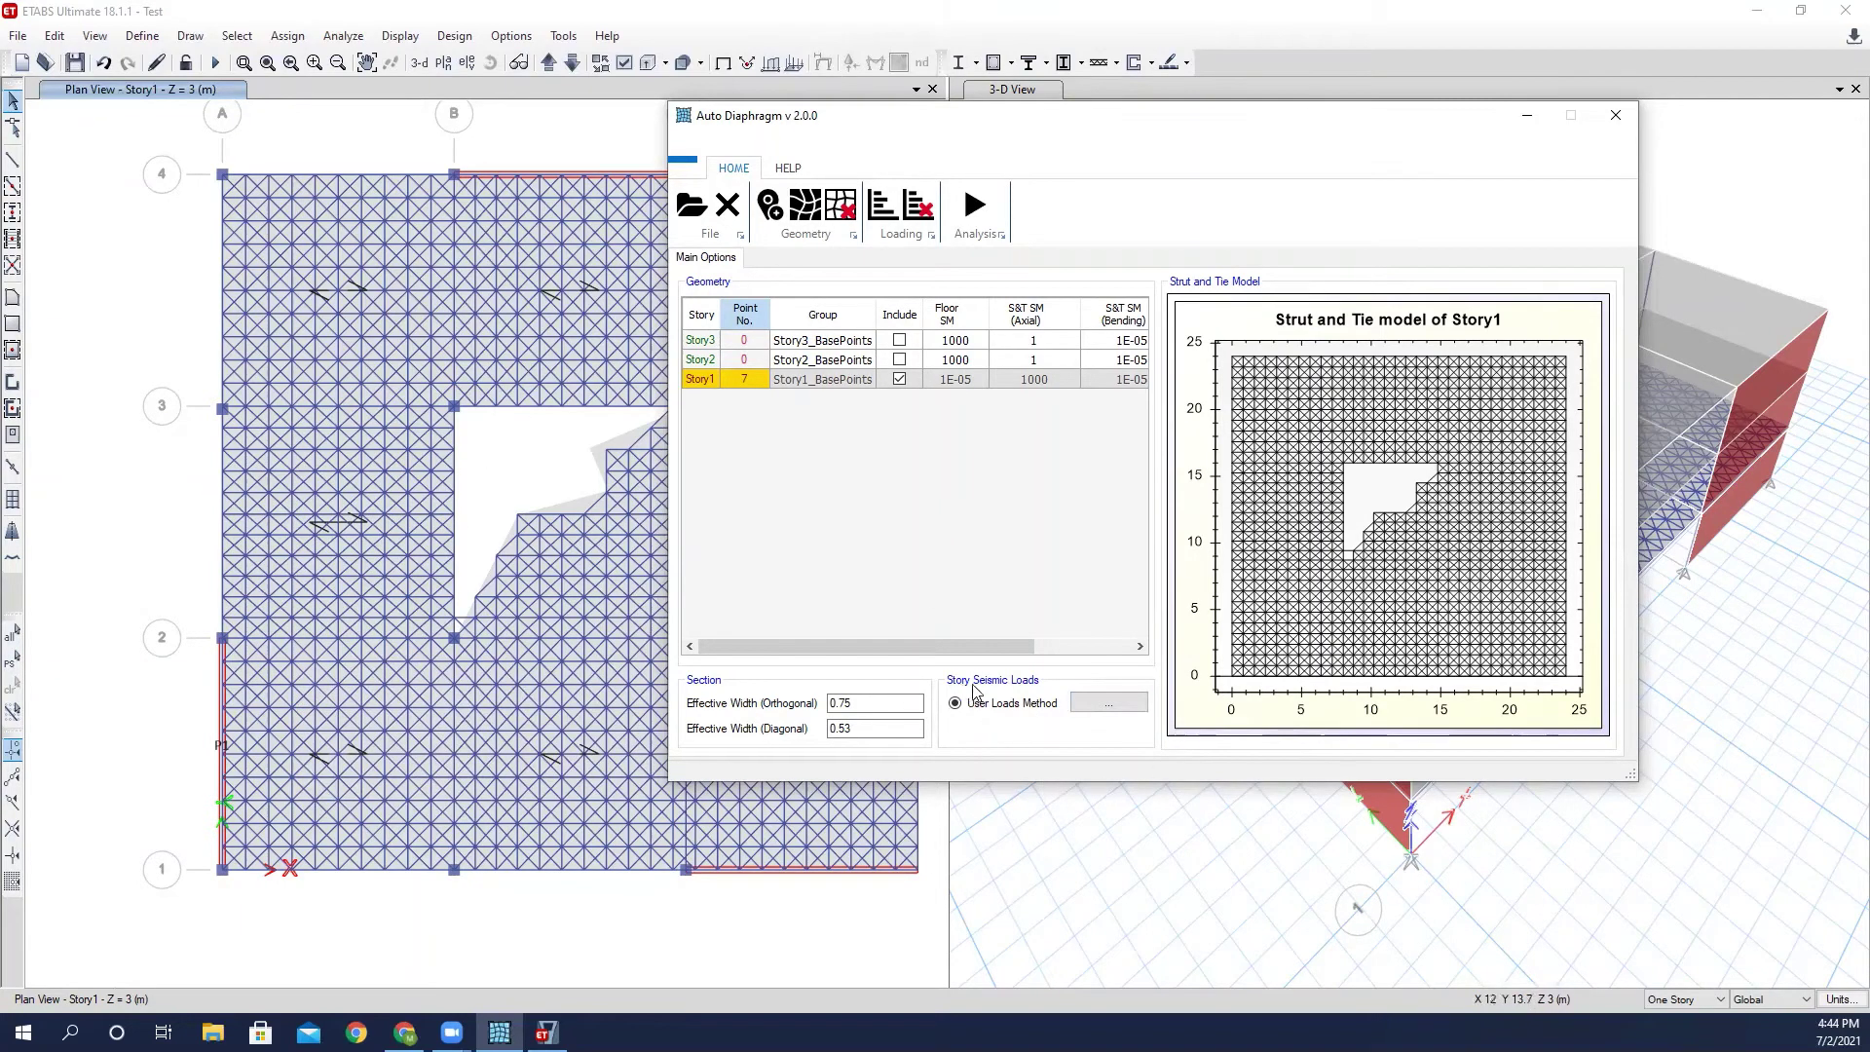
{"action": "left_click", "coordinate": [1088, 707]}
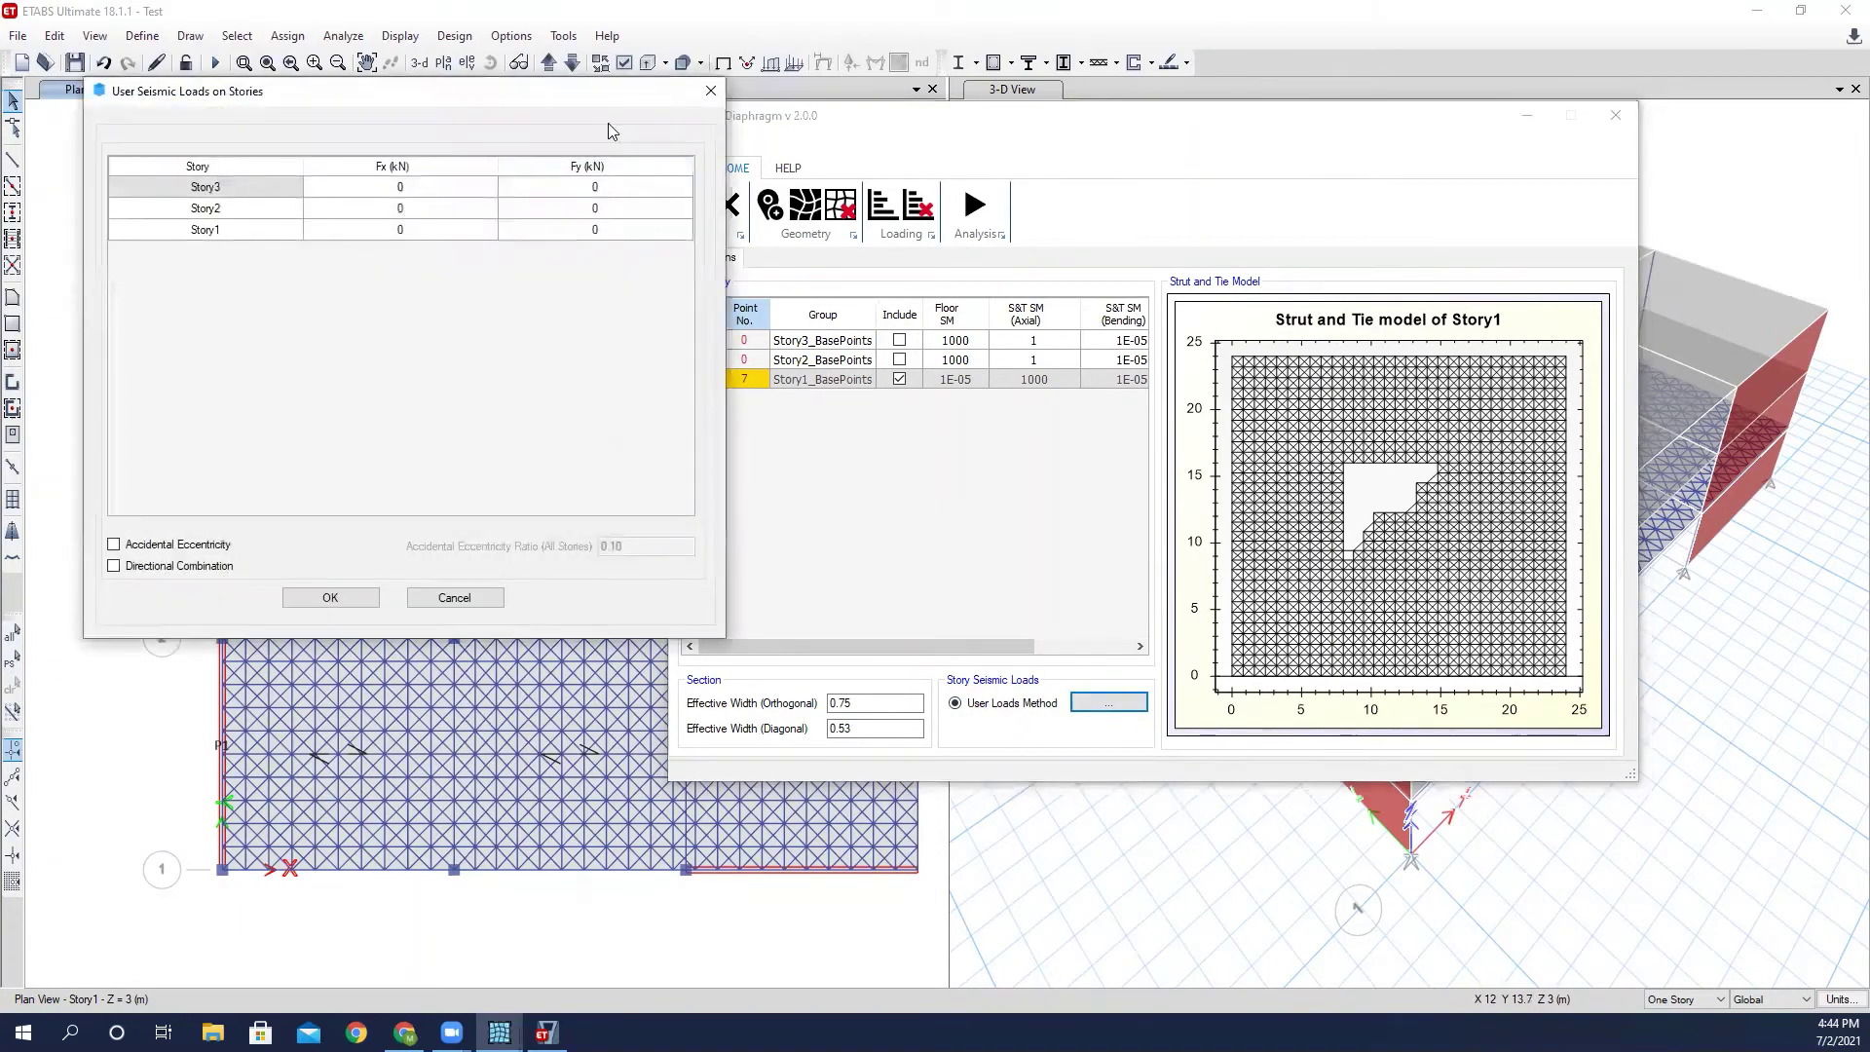
{"action": "left_click_drag", "start_coordinate": [578, 95], "coordinate": [1512, 226]}
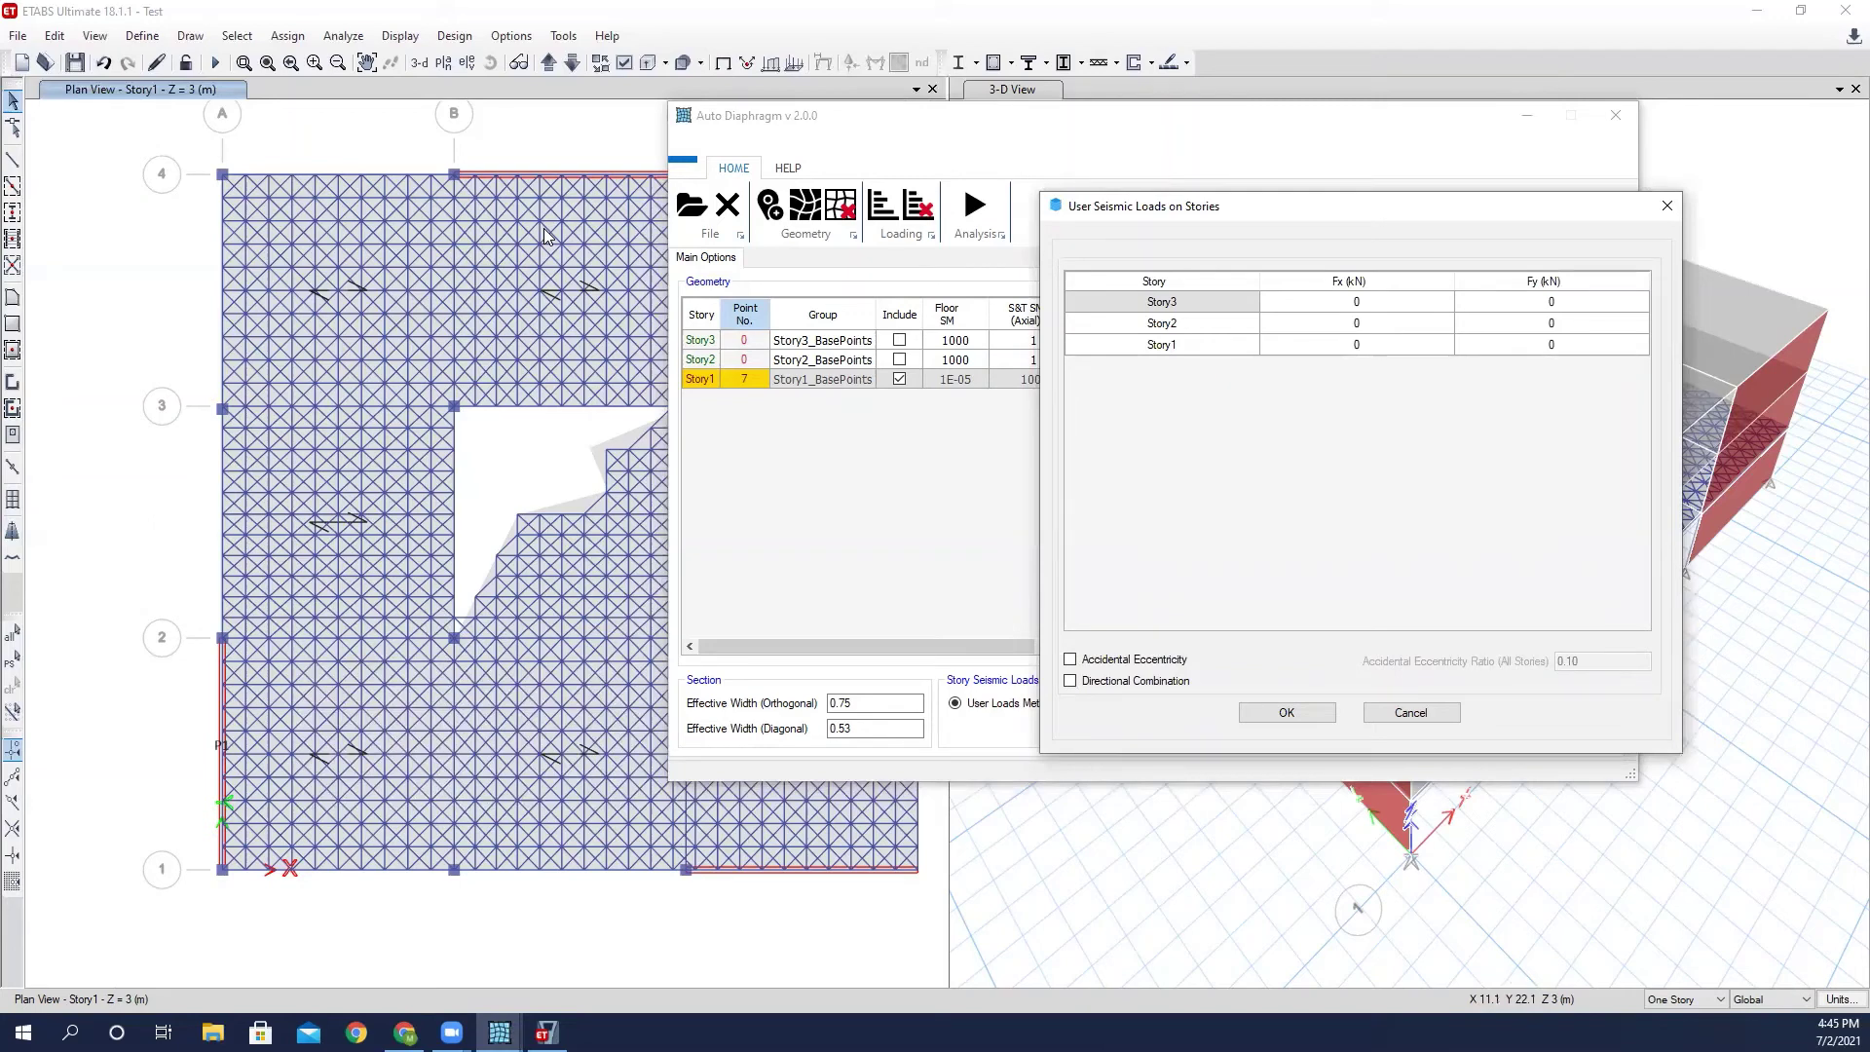
Set the Fx seismic load to 1000 kN for Story3, Story2 and Story1.
{"action": "left_click", "coordinate": [1412, 305]}
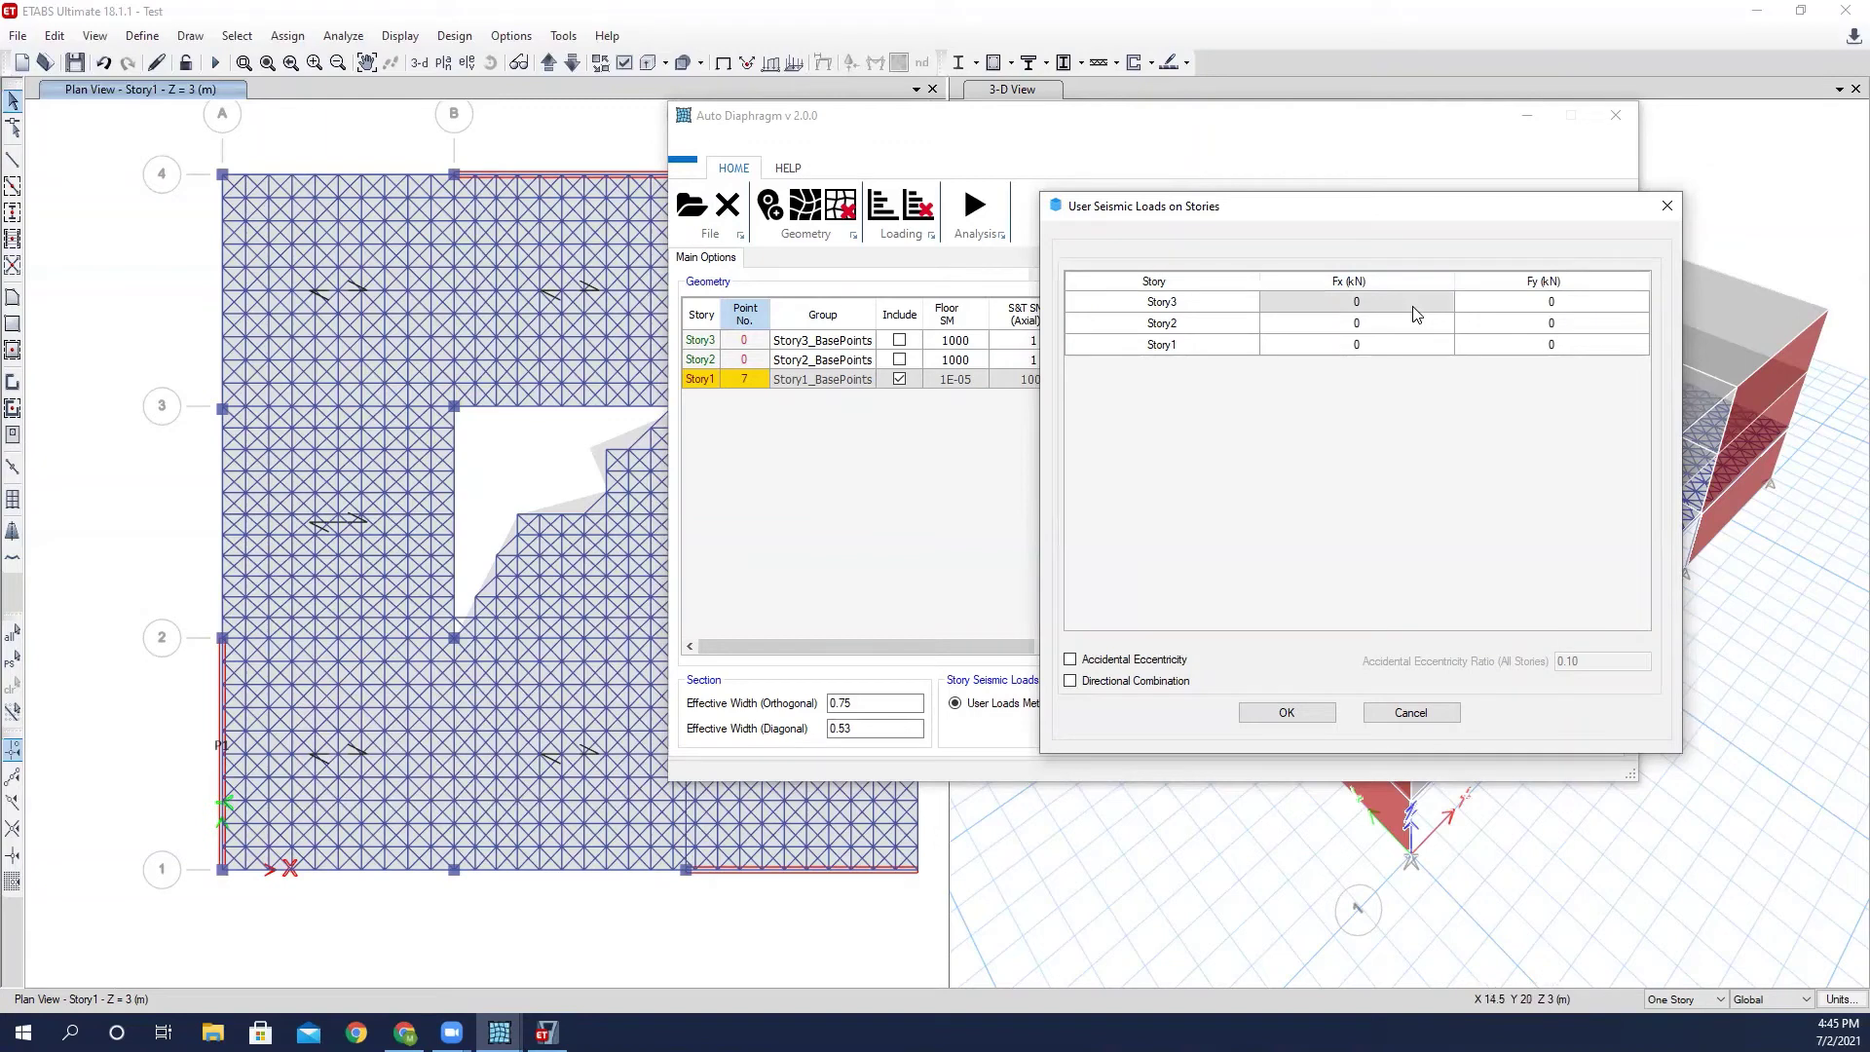
{"action": "left_click", "coordinate": [1414, 306]}
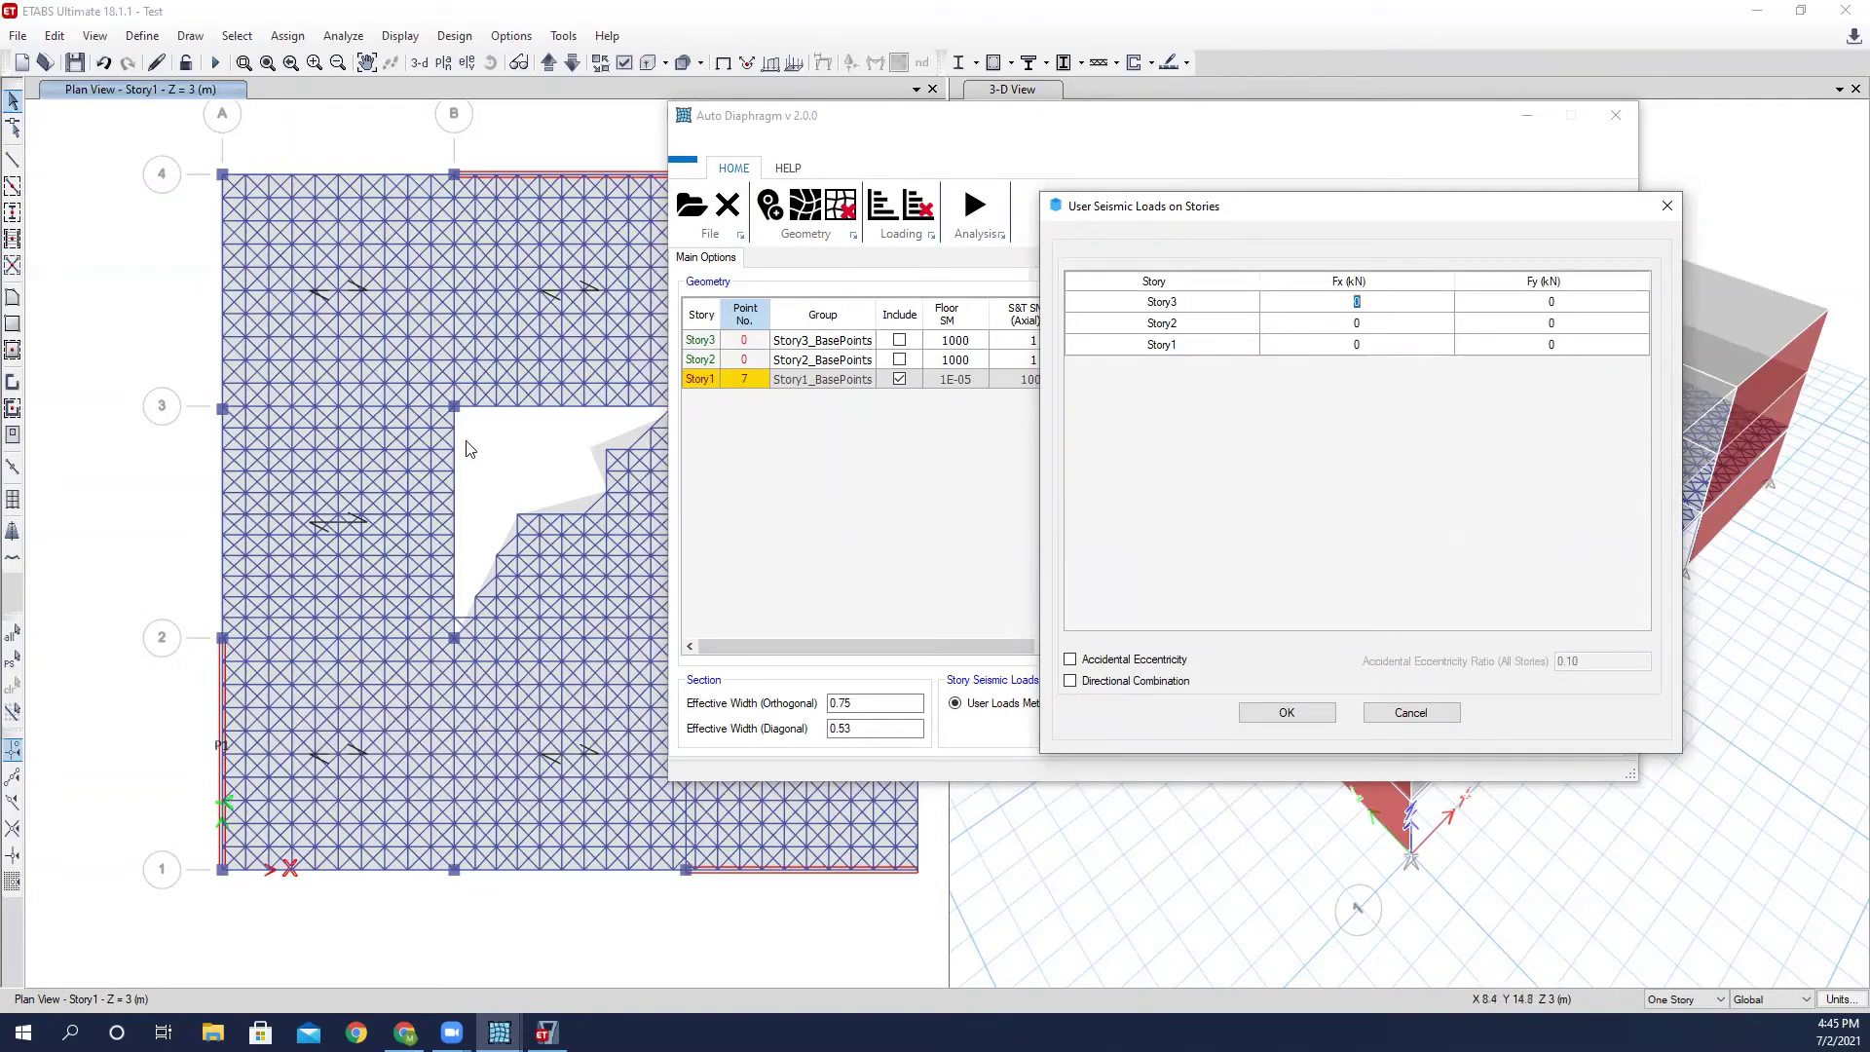
{"action": "left_click", "coordinate": [546, 1032]}
{"action": "left_click", "coordinate": [499, 1032]}
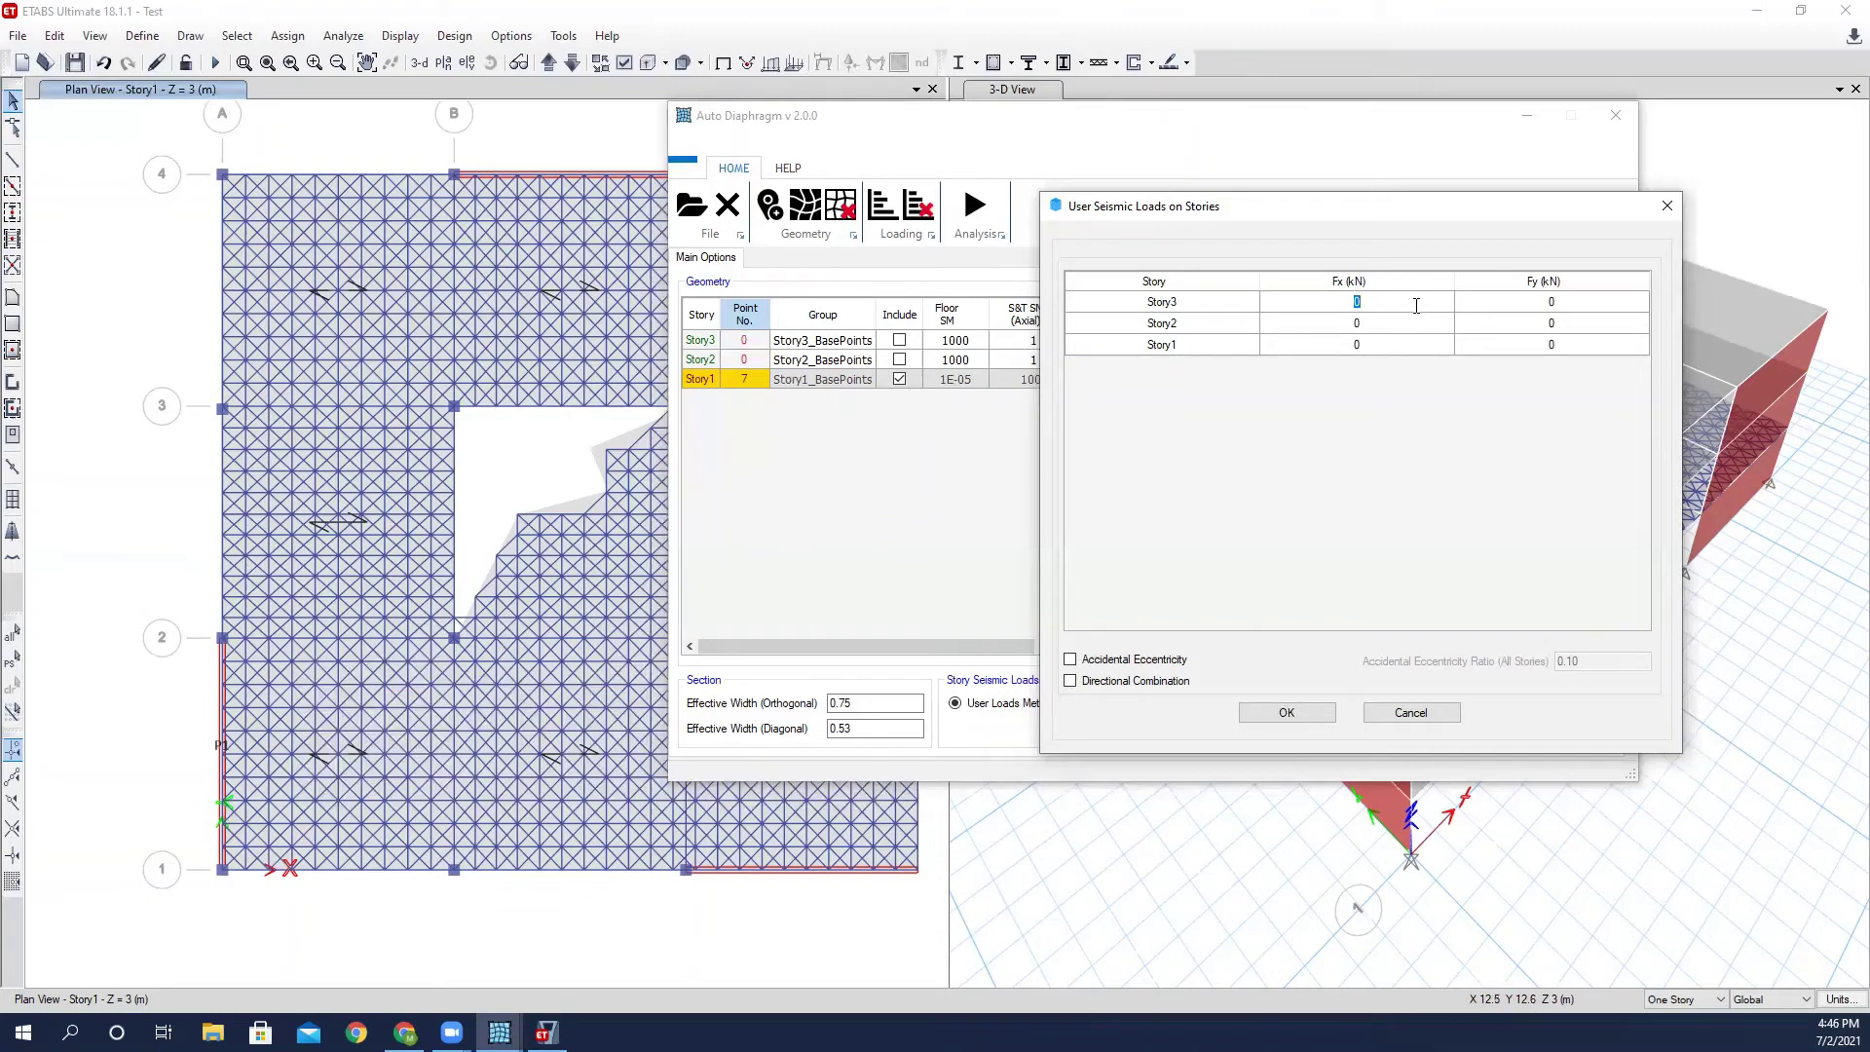
{"action": "type", "text": "1000"}
{"action": "left_click", "coordinate": [1380, 329]}
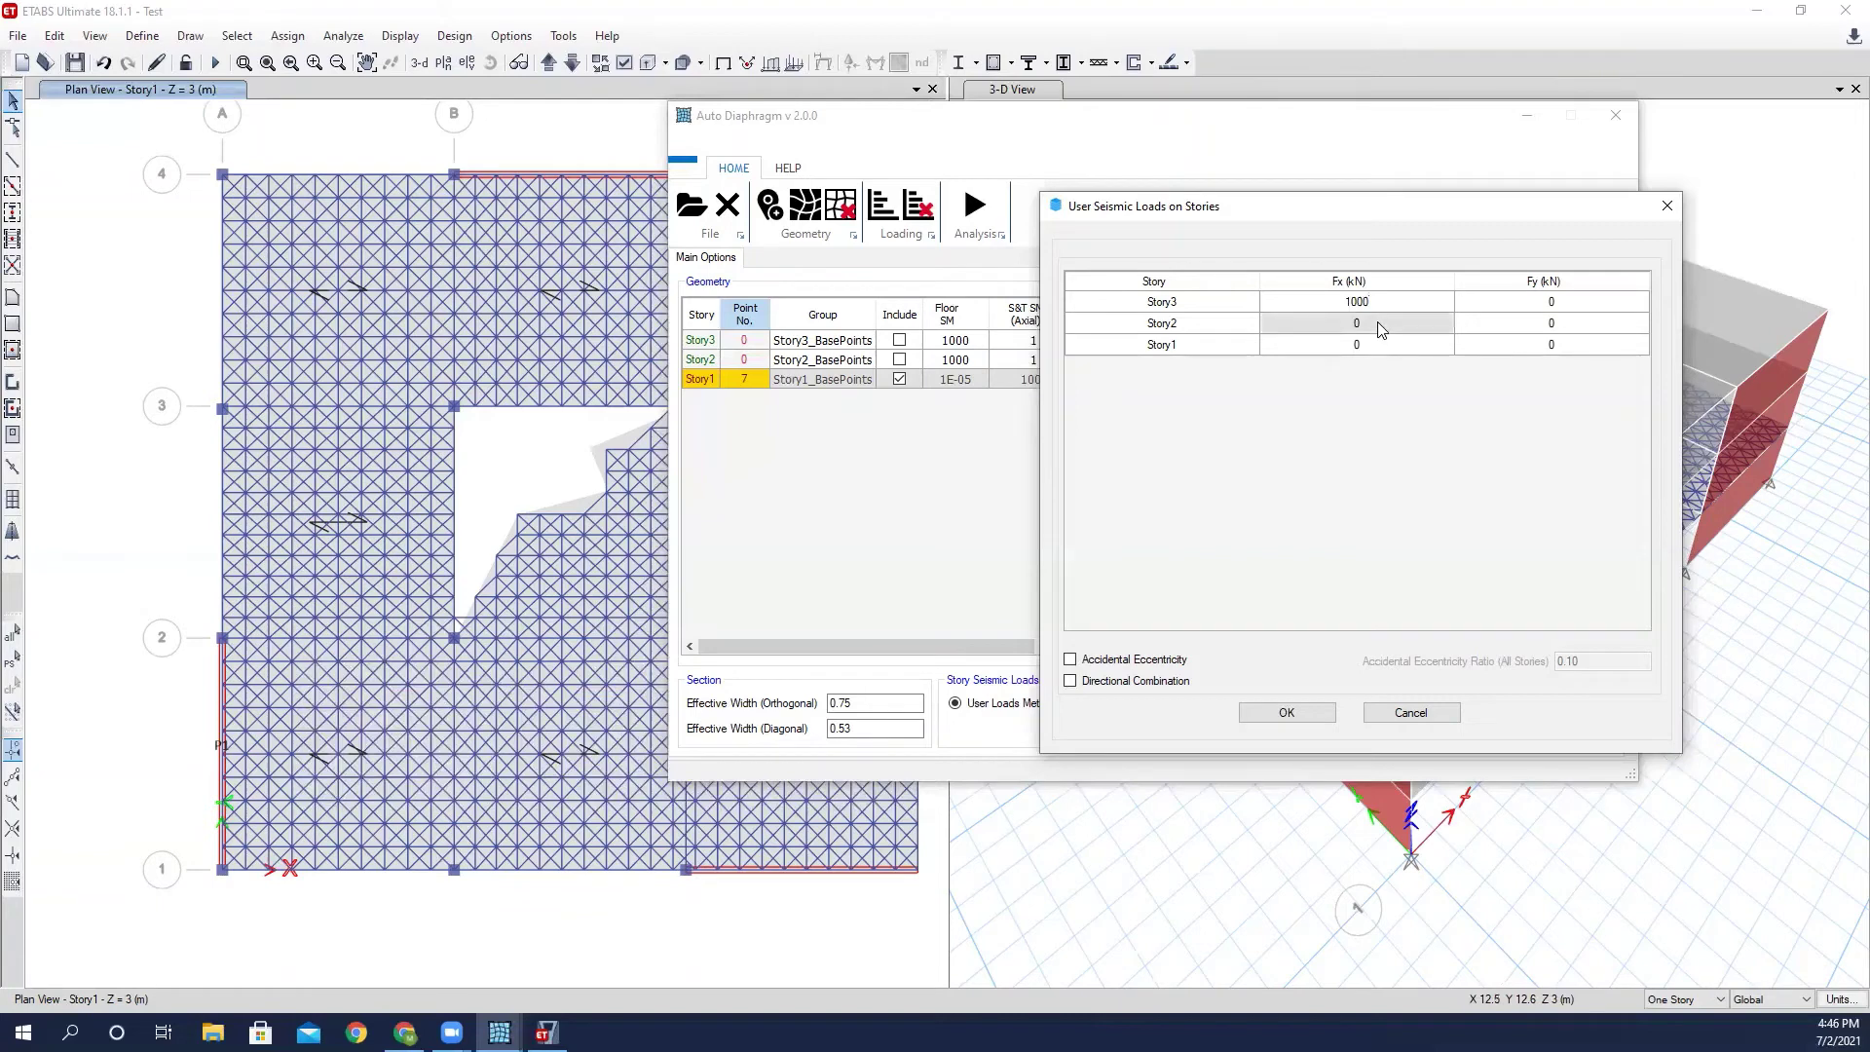
{"action": "type", "text": "1000"}
{"action": "left_click", "coordinate": [1375, 349]}
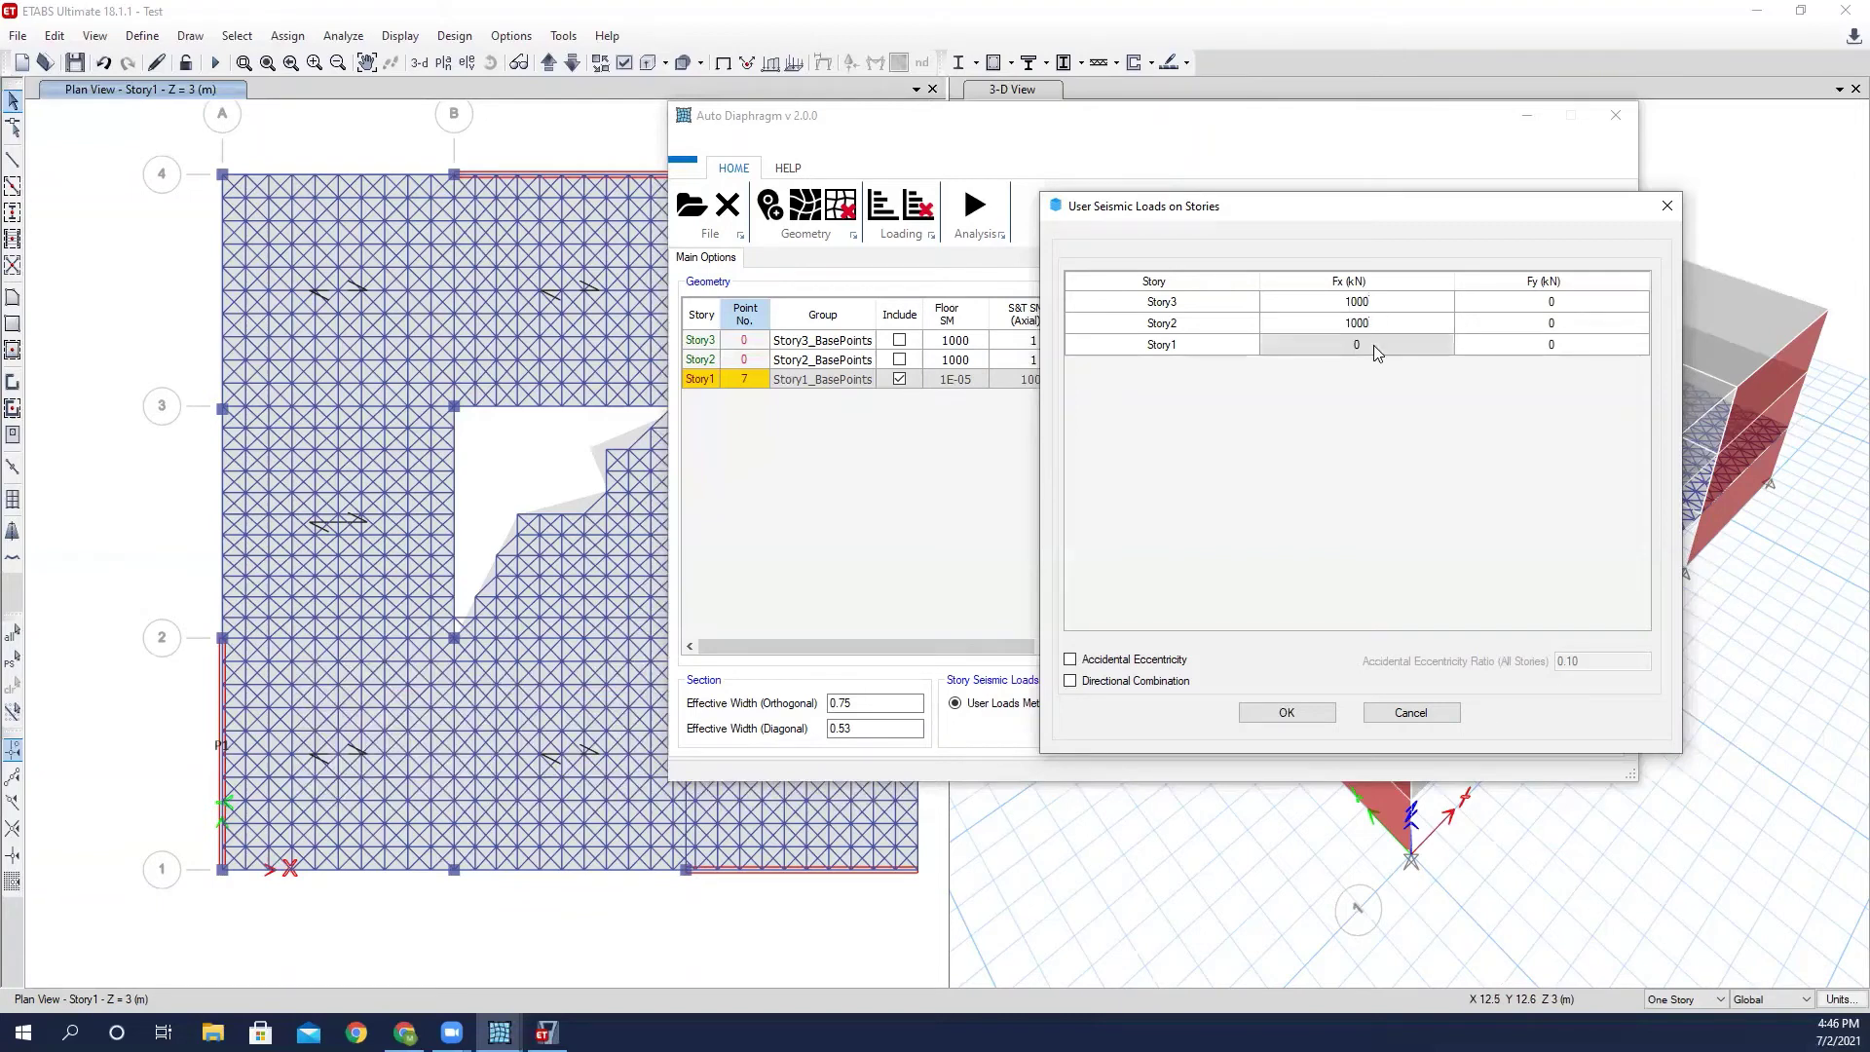
{"action": "type", "text": "1000"}
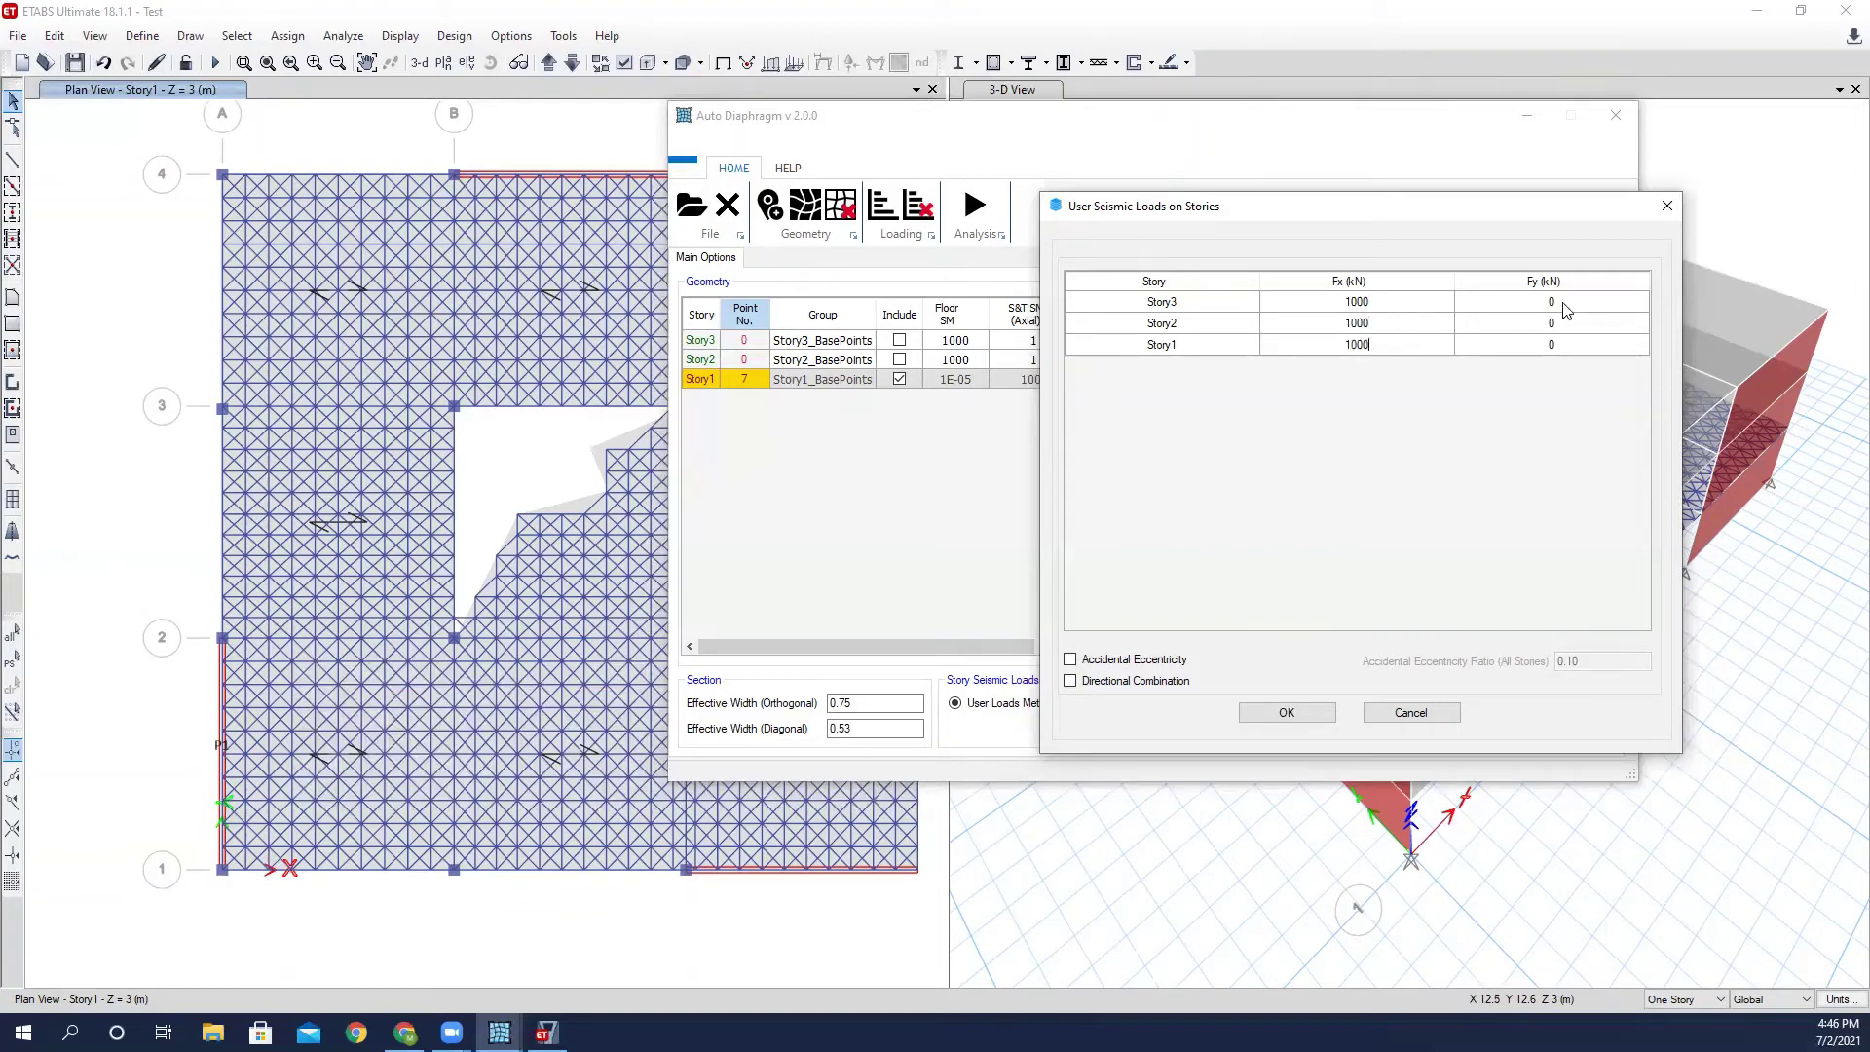
Set the Fy seismic load to 1000 kN for Story3, Story2 and Story1, accept the loads, and generate the diaphragm loading.
{"action": "left_click", "coordinate": [1589, 290]}
{"action": "left_click", "coordinate": [1579, 306]}
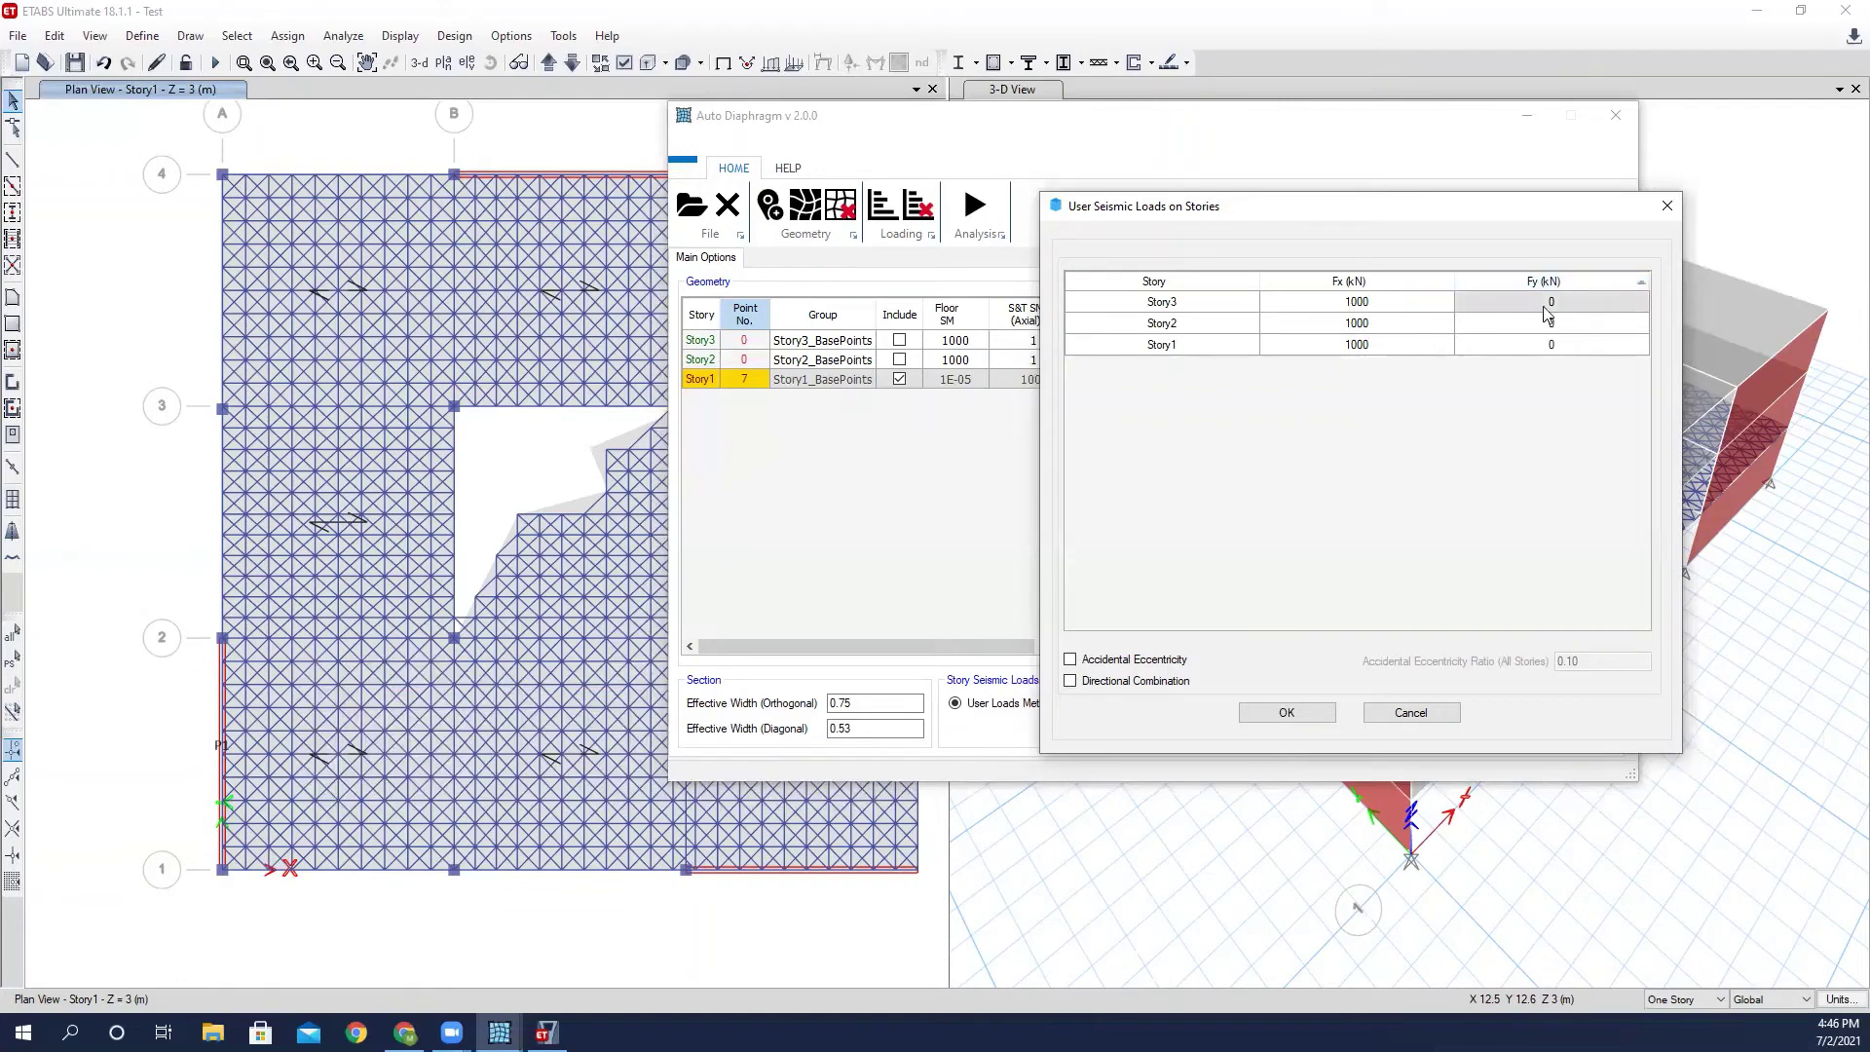
{"action": "type", "text": "1000"}
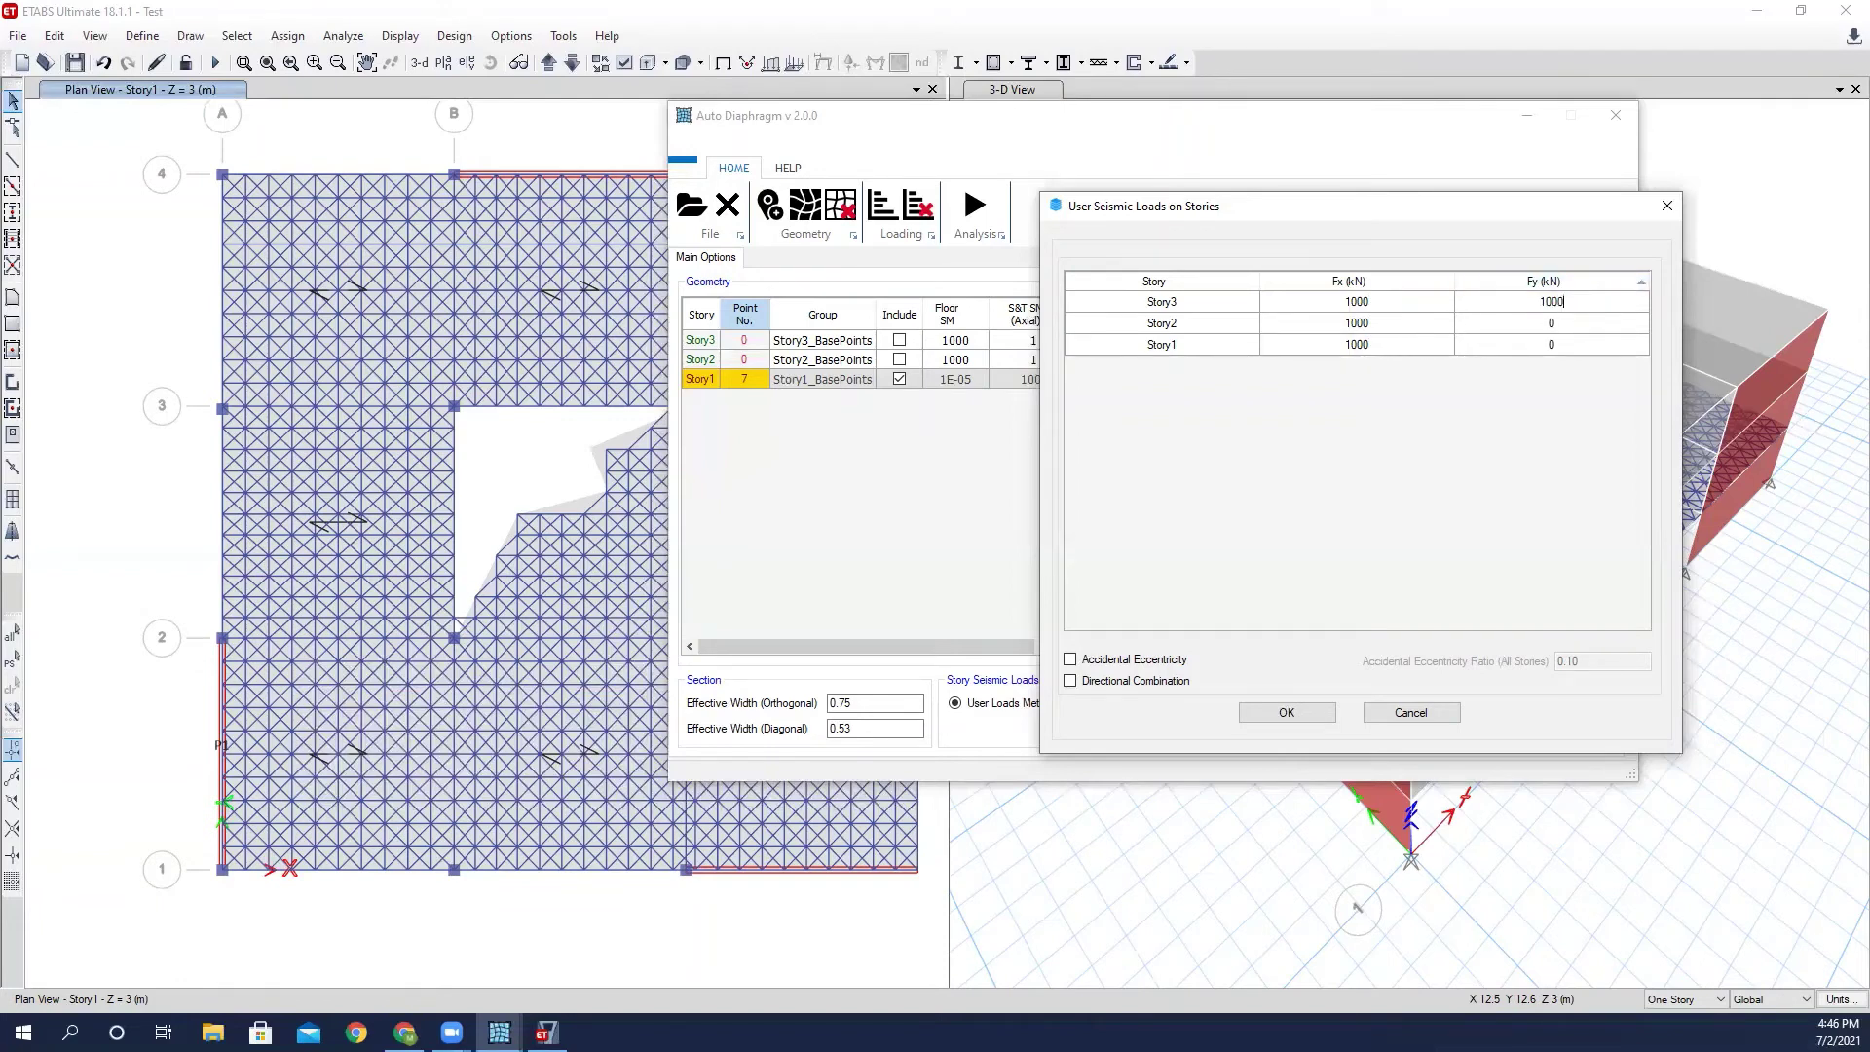
{"action": "left_click", "coordinate": [1587, 322]}
{"action": "type", "text": "1000"}
{"action": "left_click", "coordinate": [1575, 345]}
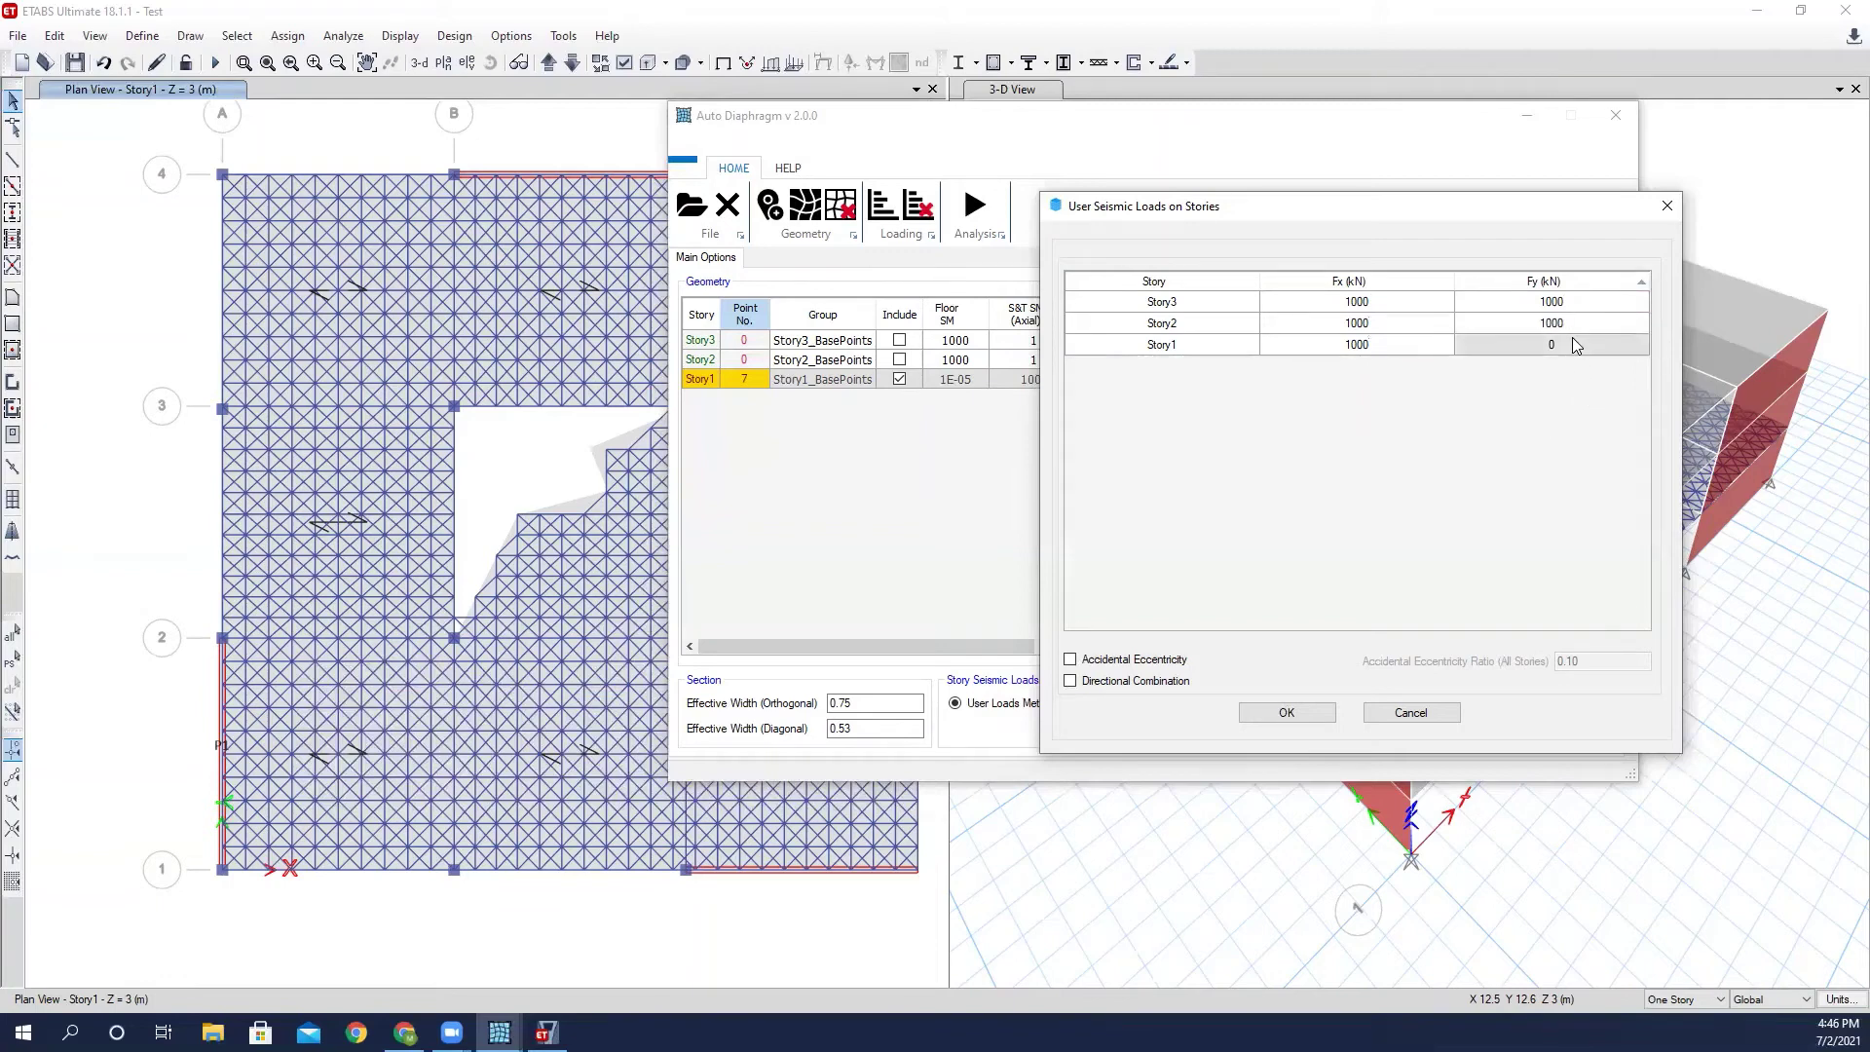
{"action": "type", "text": "1000"}
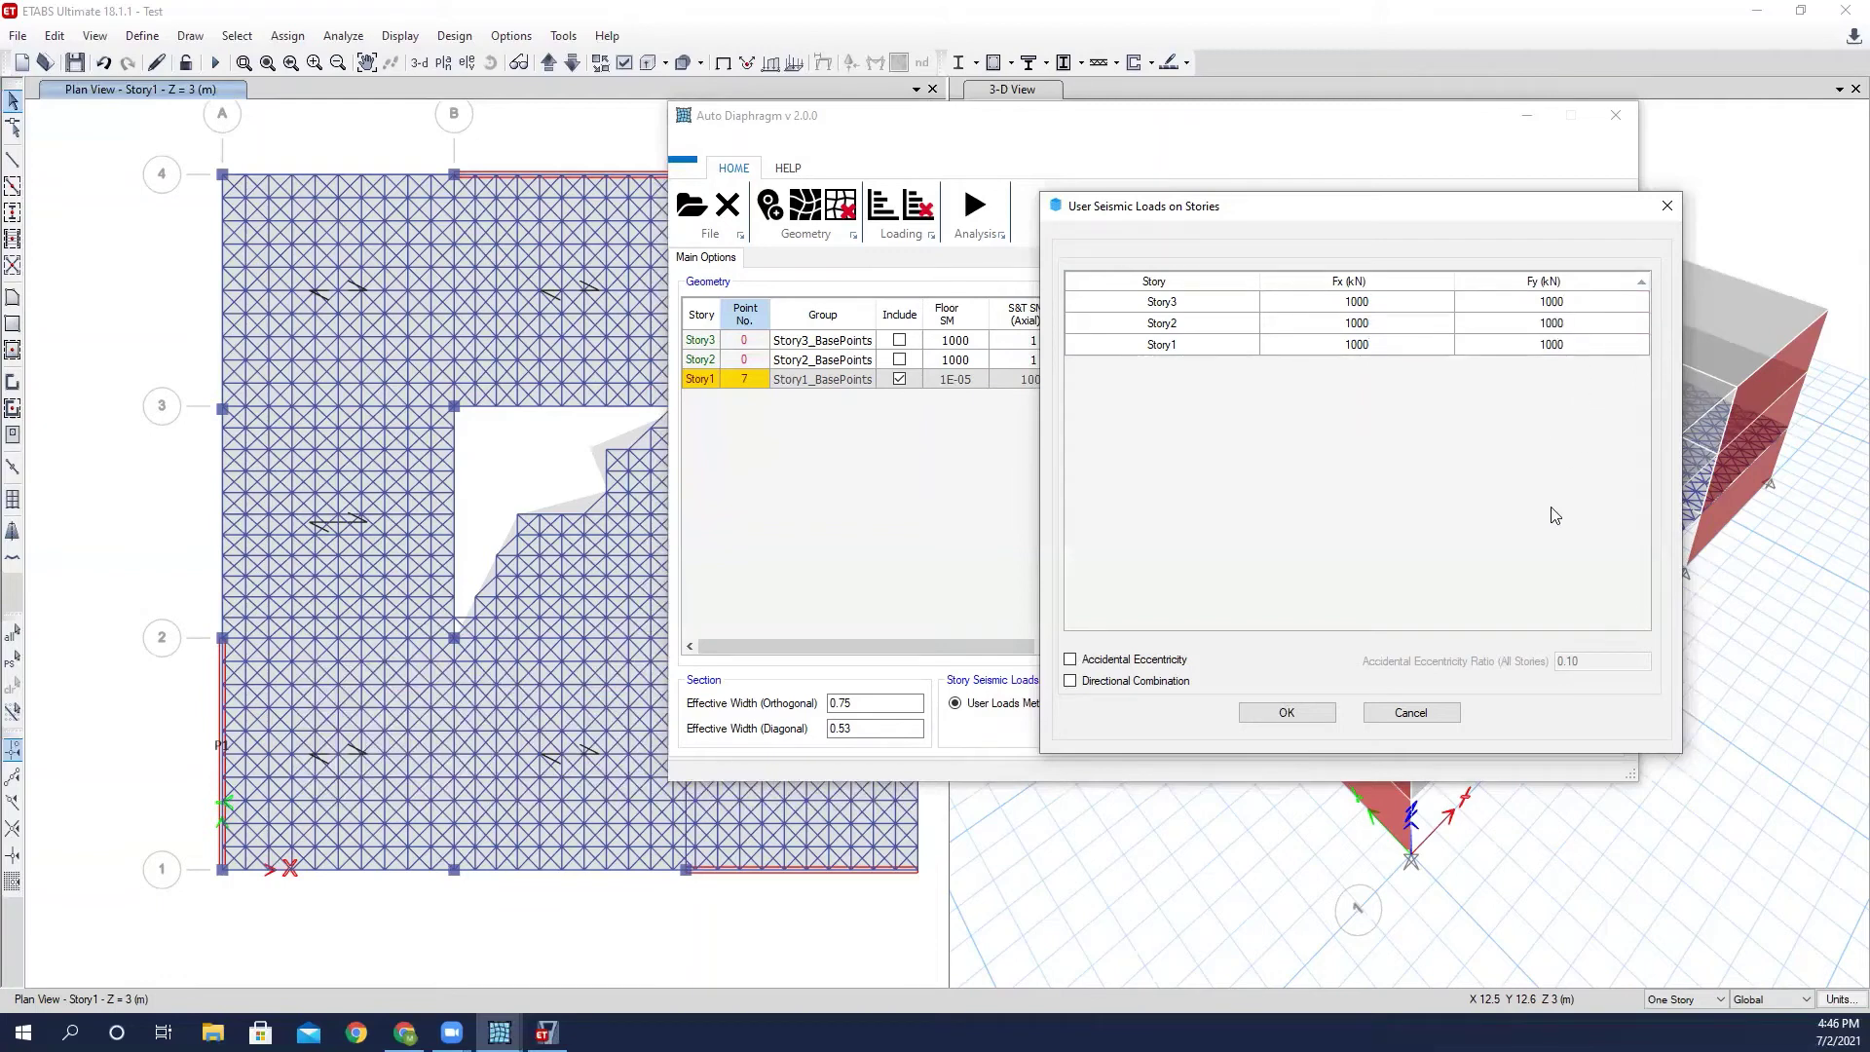
{"action": "left_click_drag", "start_coordinate": [1247, 206], "coordinate": [1236, 174]}
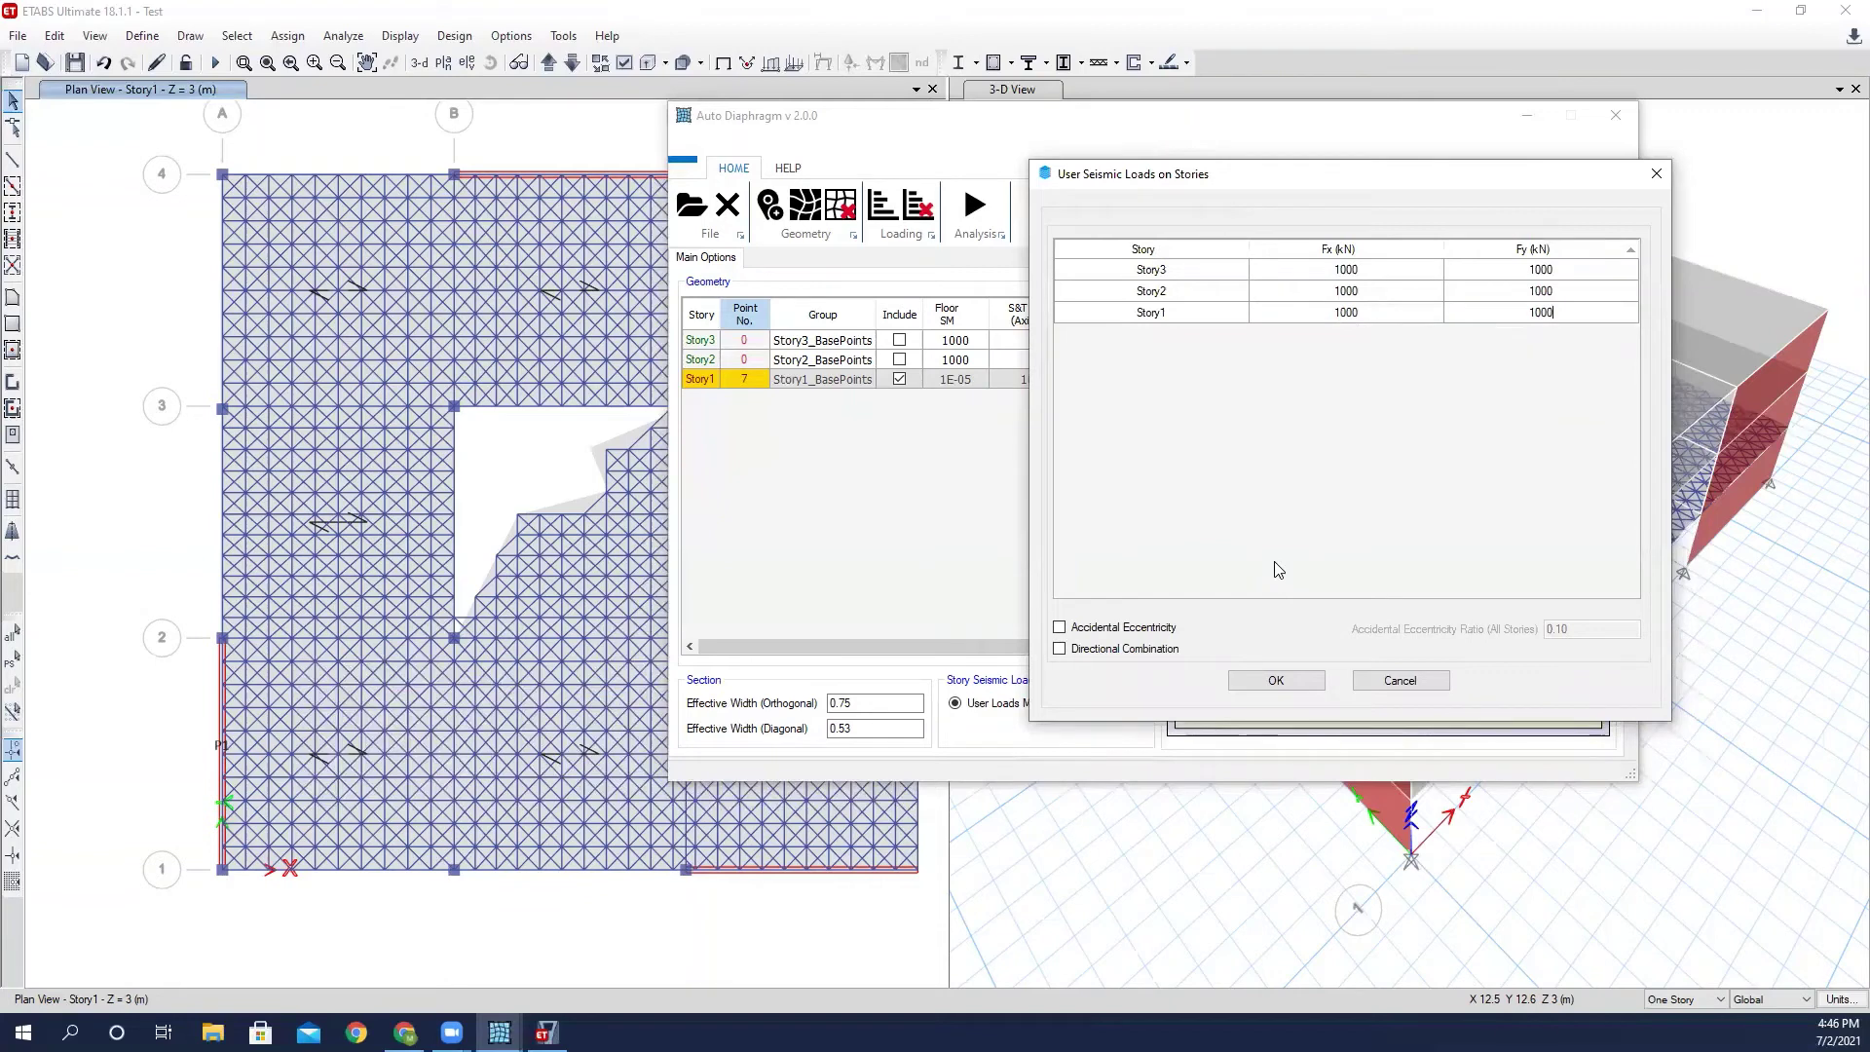
{"action": "left_click", "coordinate": [1289, 682]}
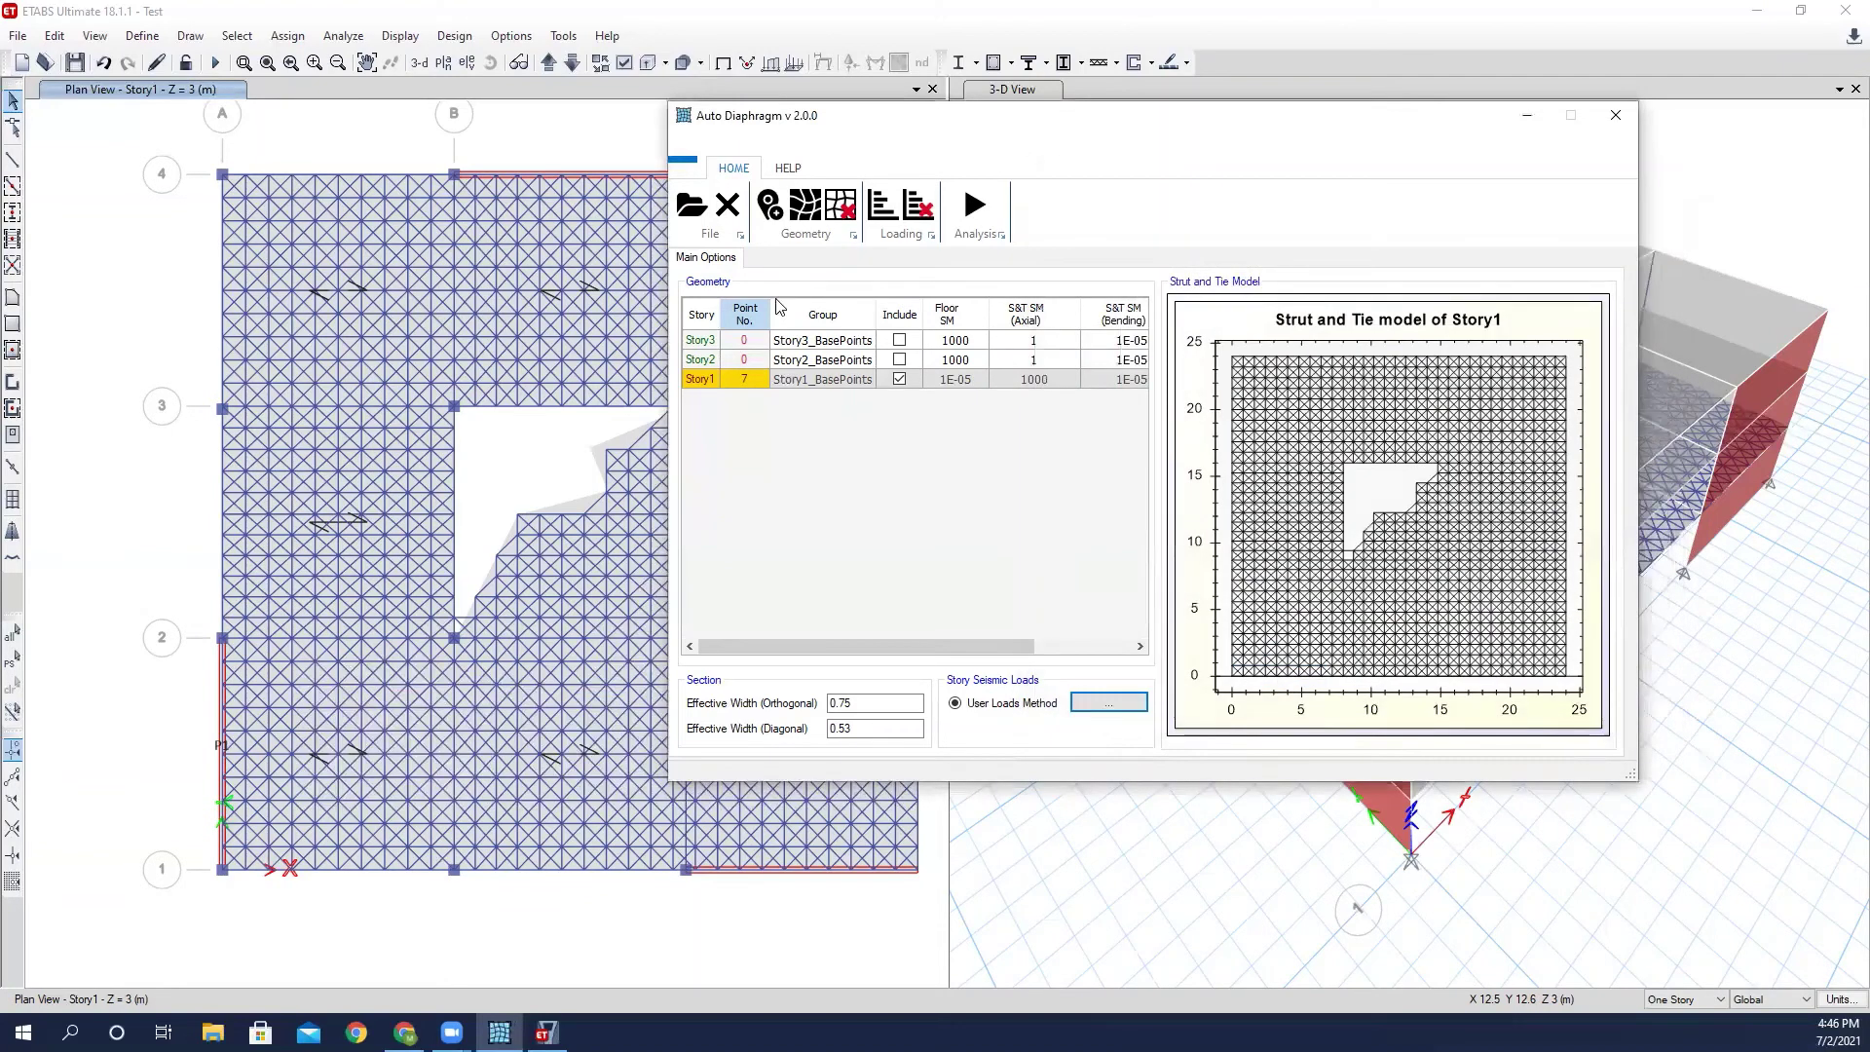
{"action": "left_click", "coordinate": [885, 222]}
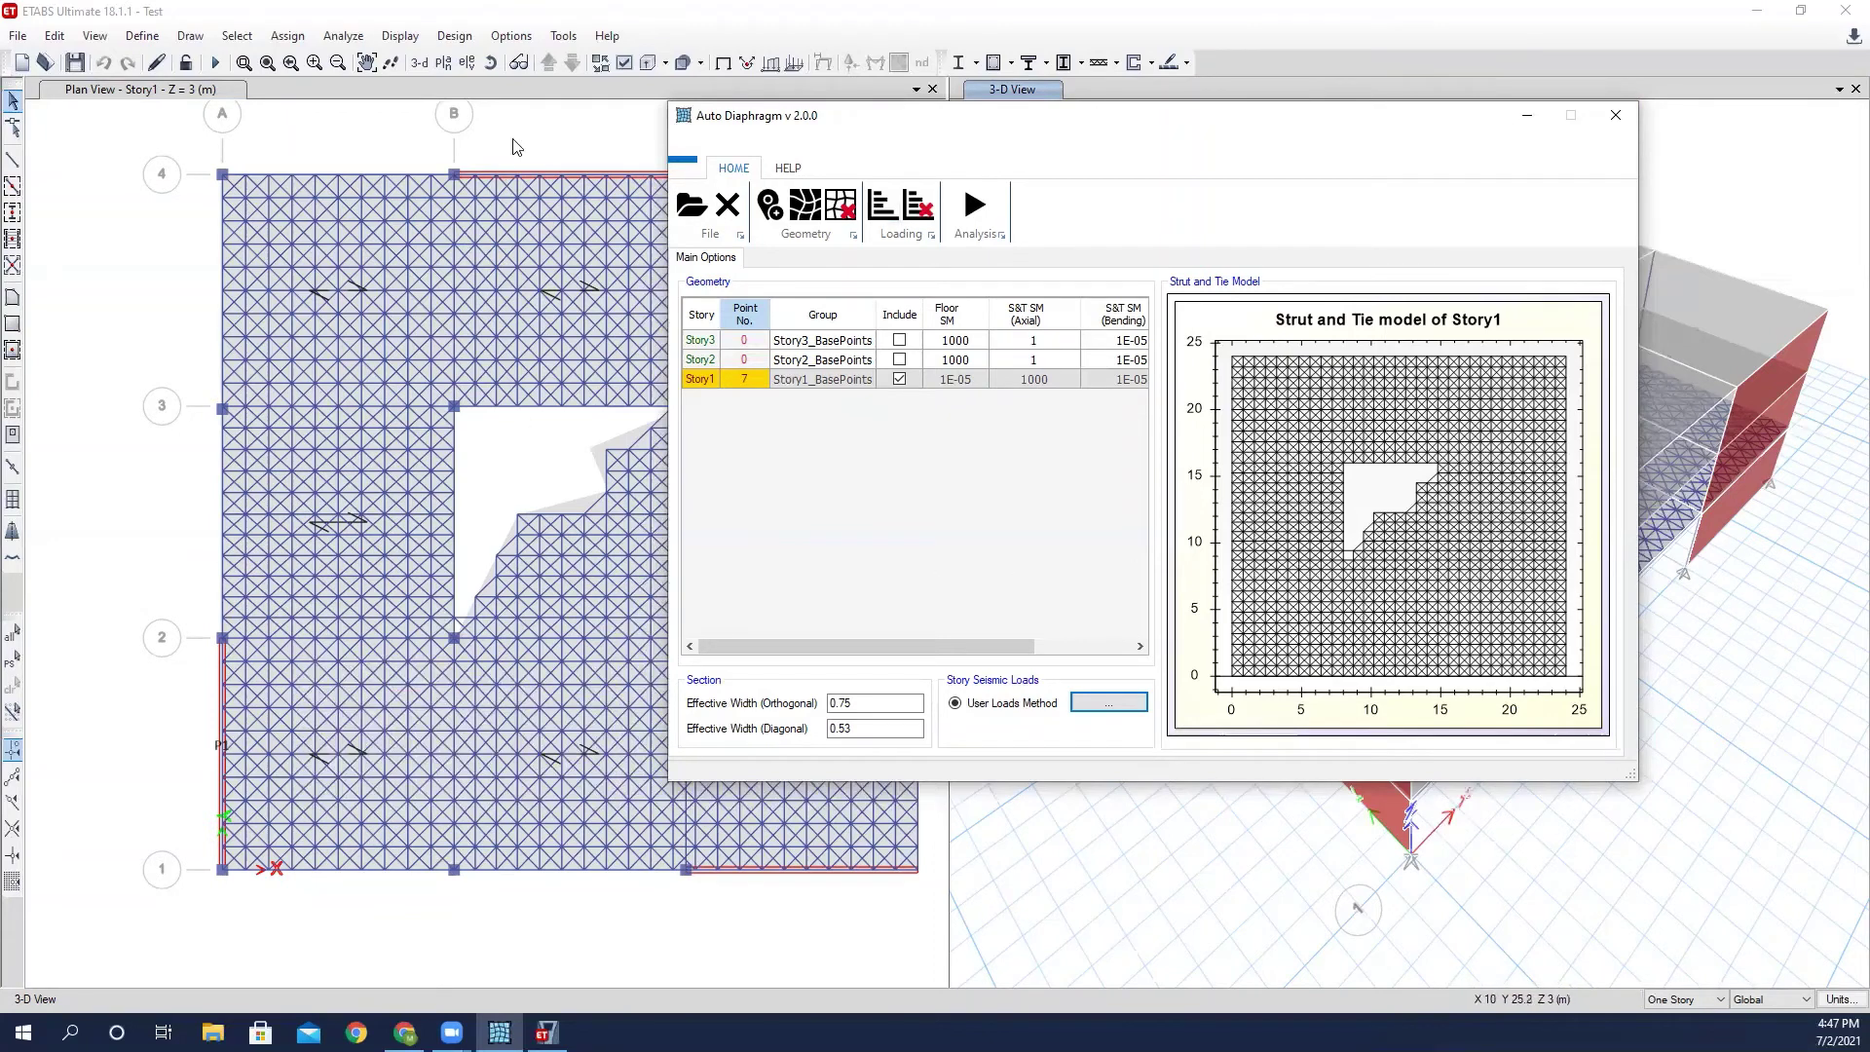
Switch to ETABS, look through the available load patterns in the joint load display, and close it without applying.
{"action": "left_click", "coordinate": [498, 166]}
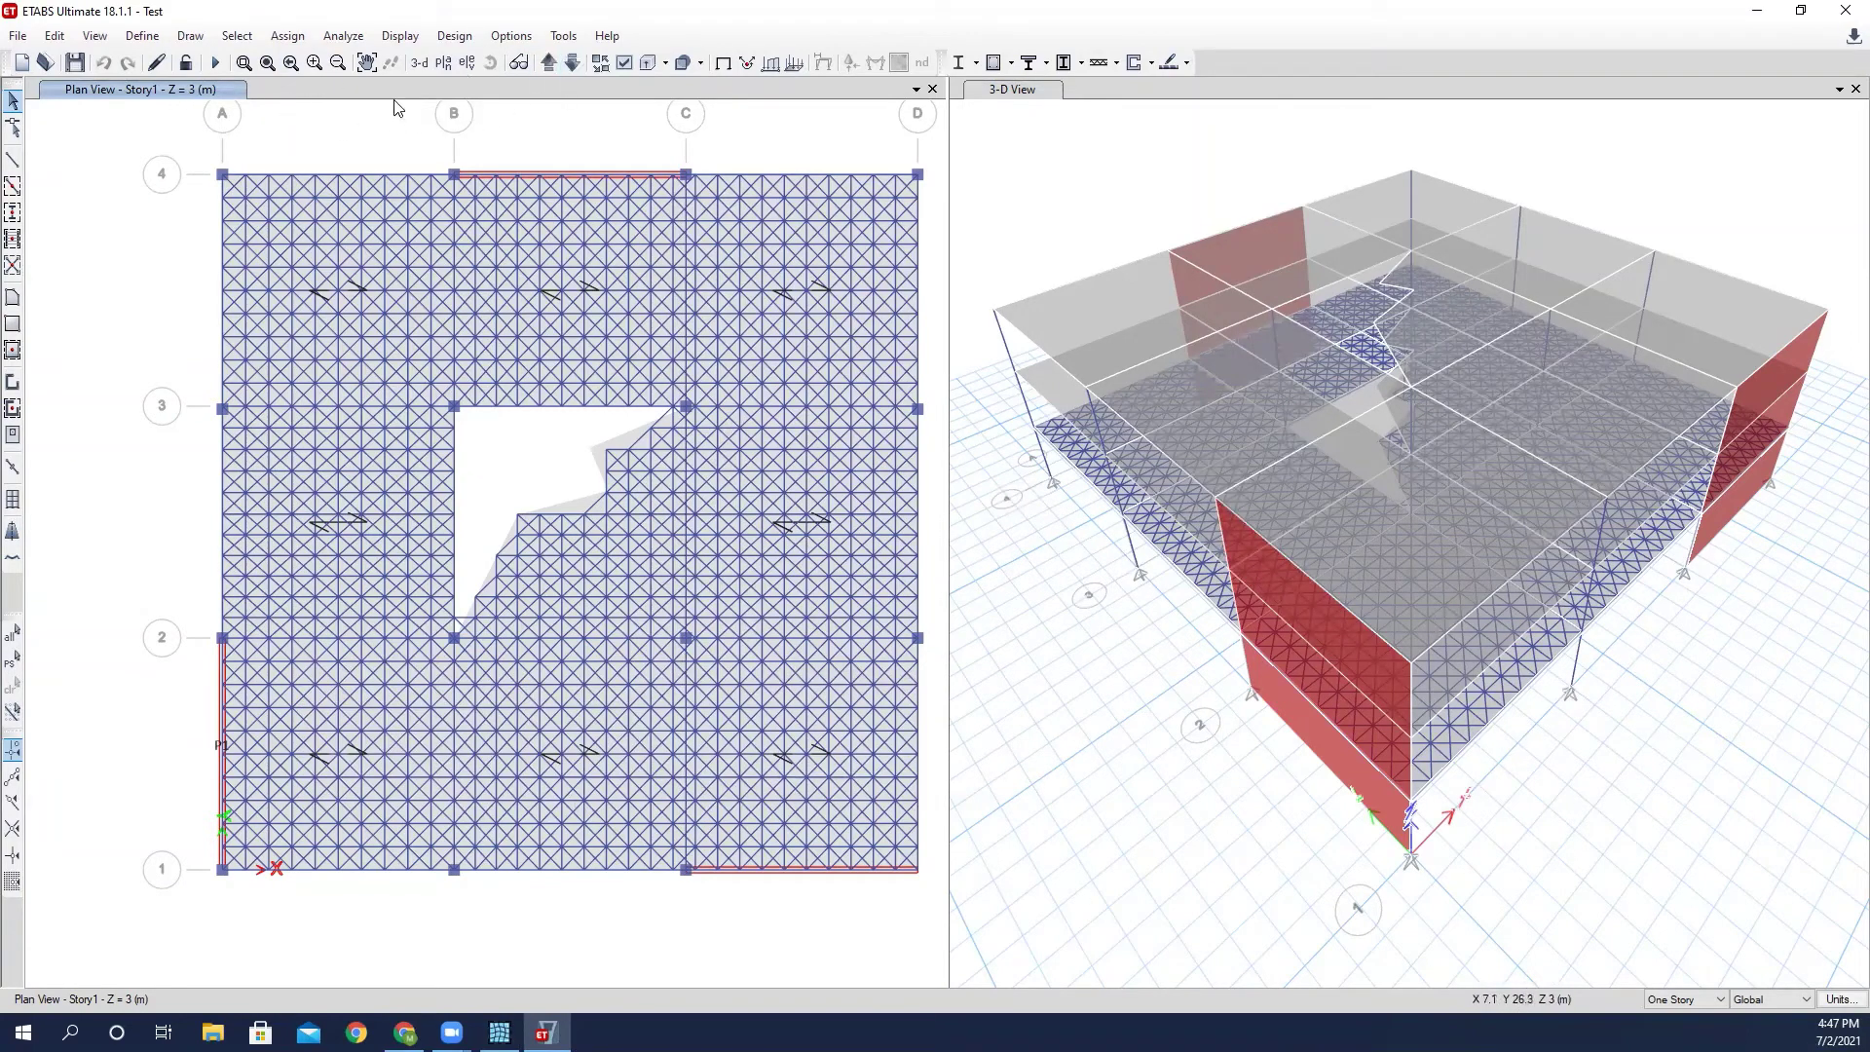
{"action": "left_click", "coordinate": [399, 36]}
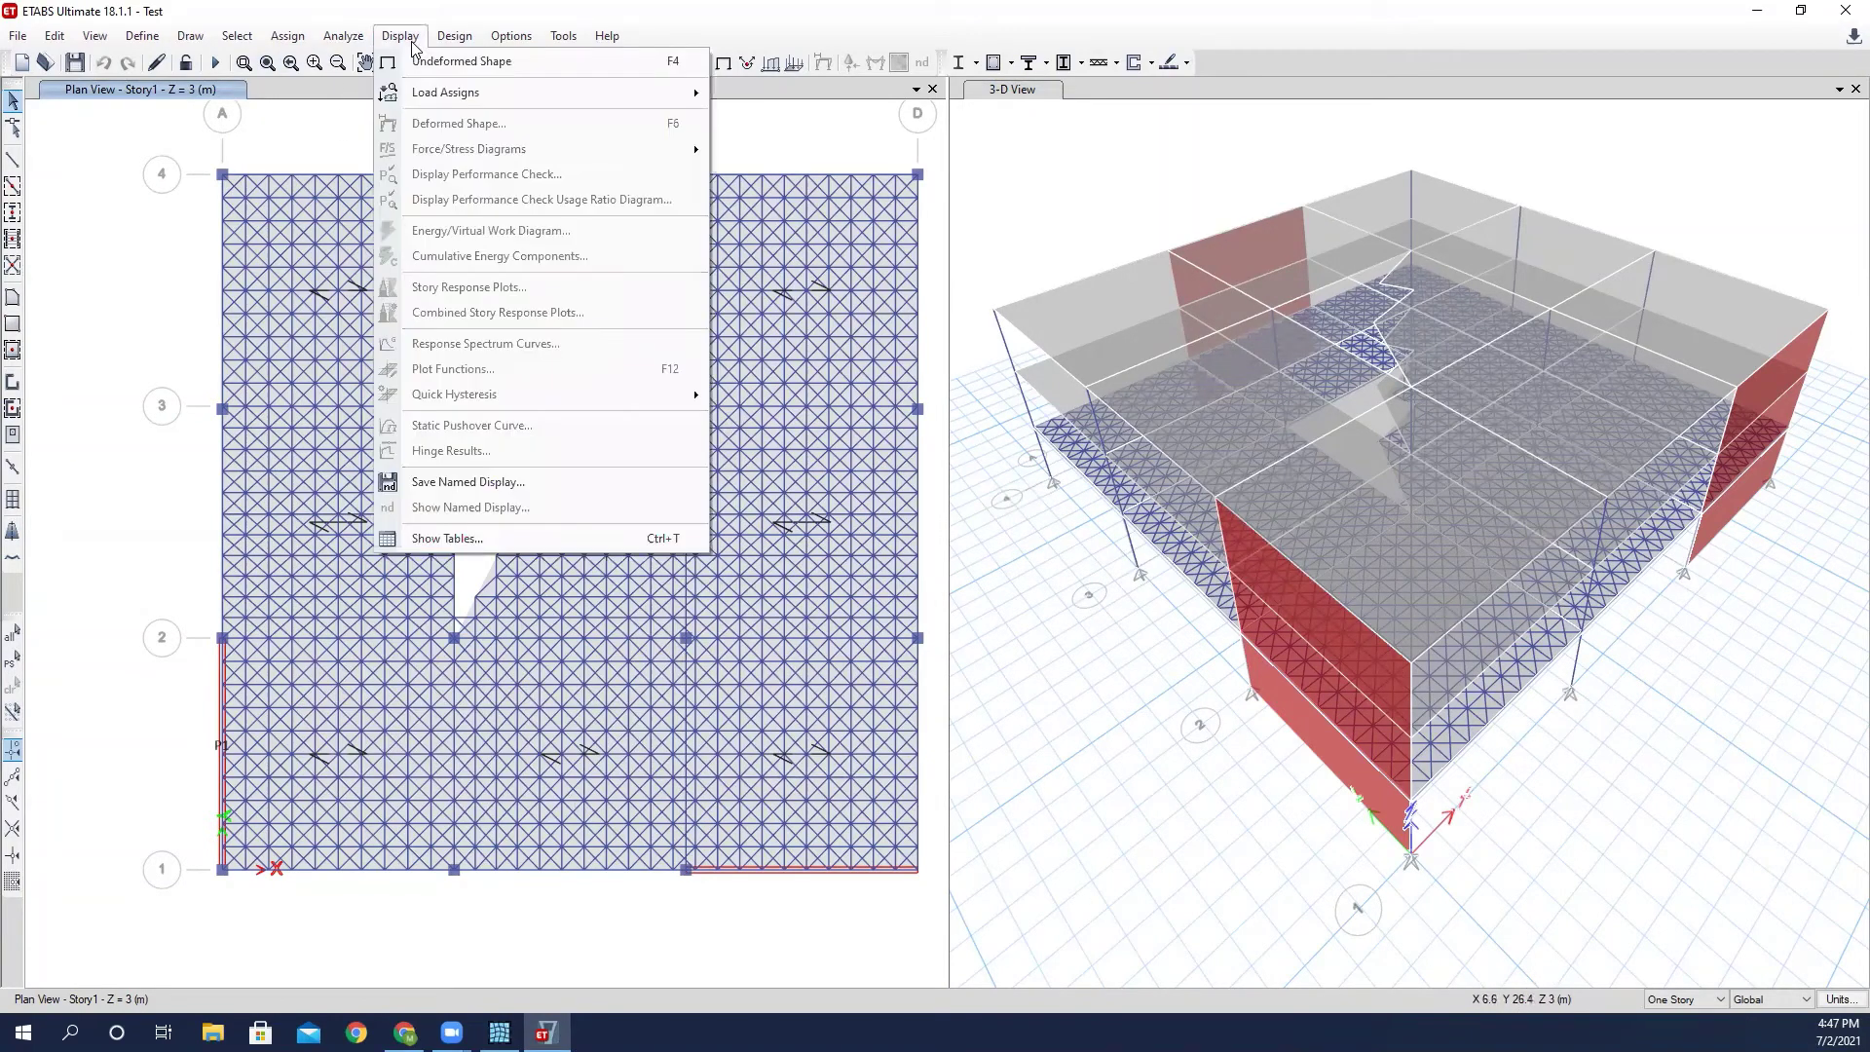
{"action": "mouse_move", "coordinate": [477, 94]}
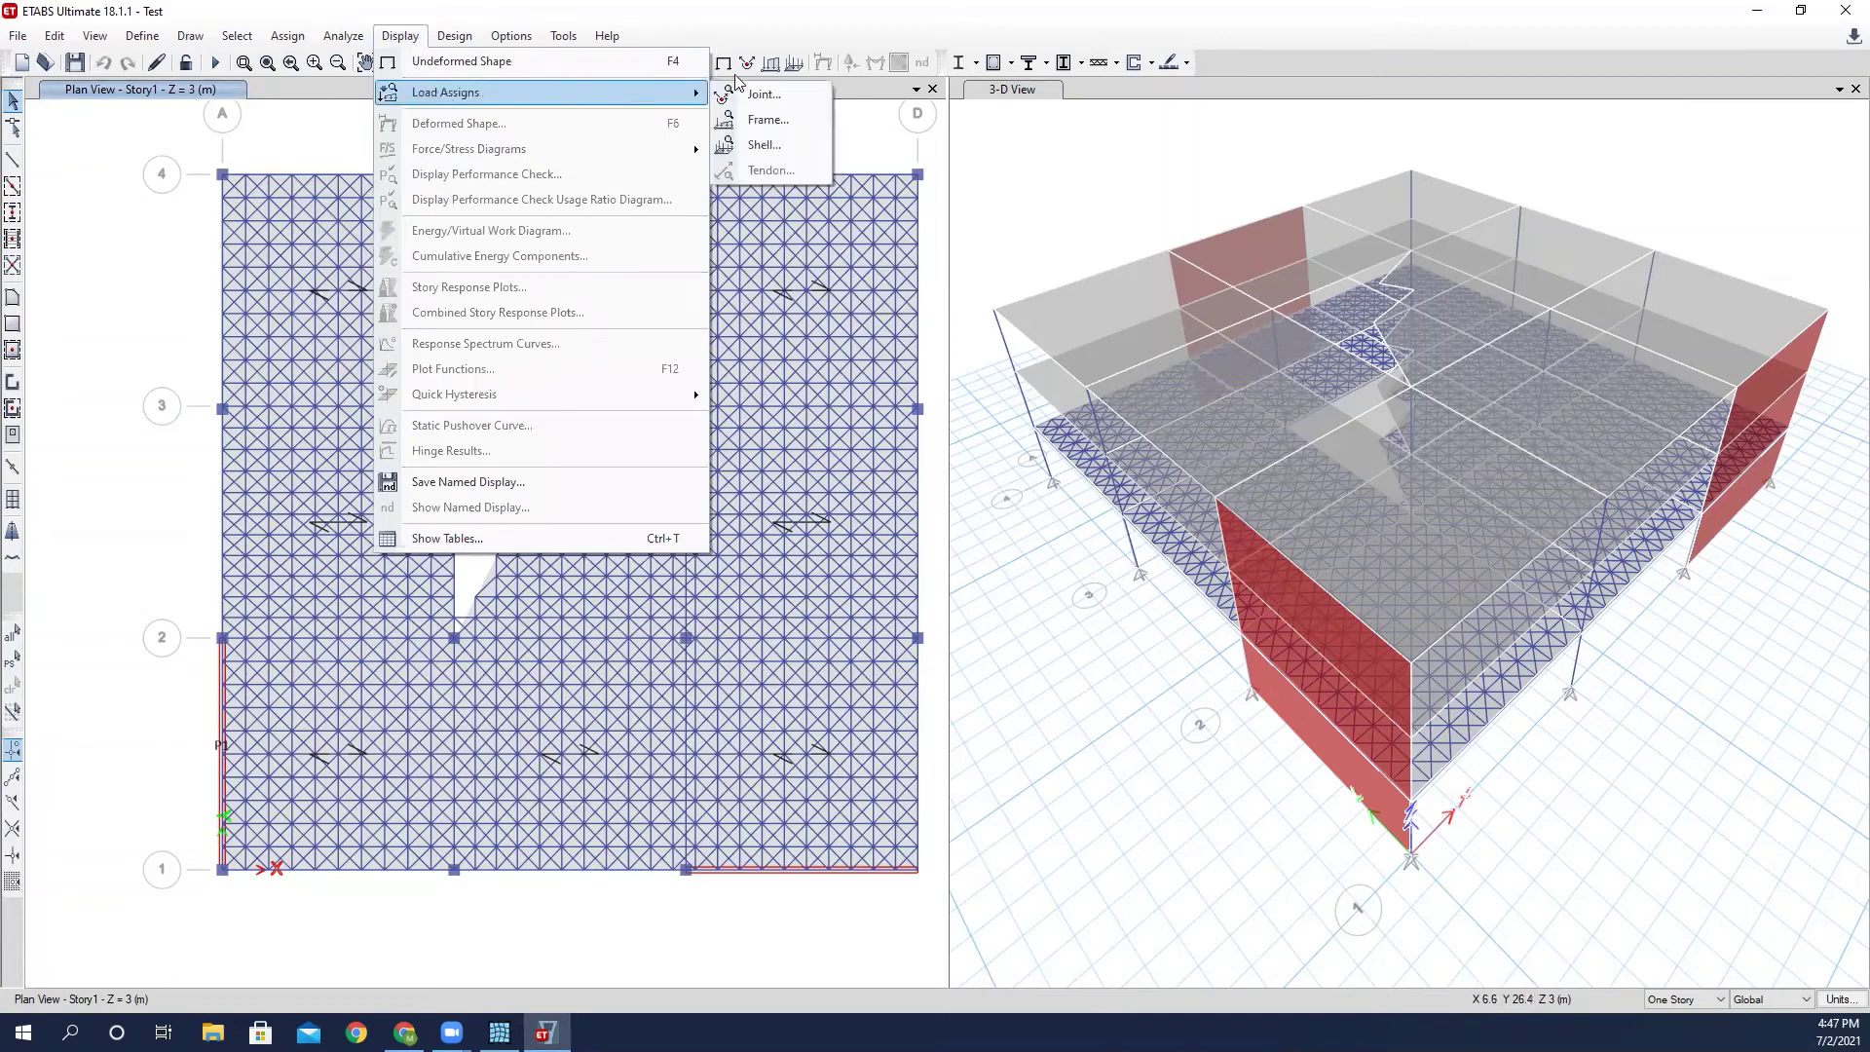
{"action": "left_click", "coordinate": [785, 90]}
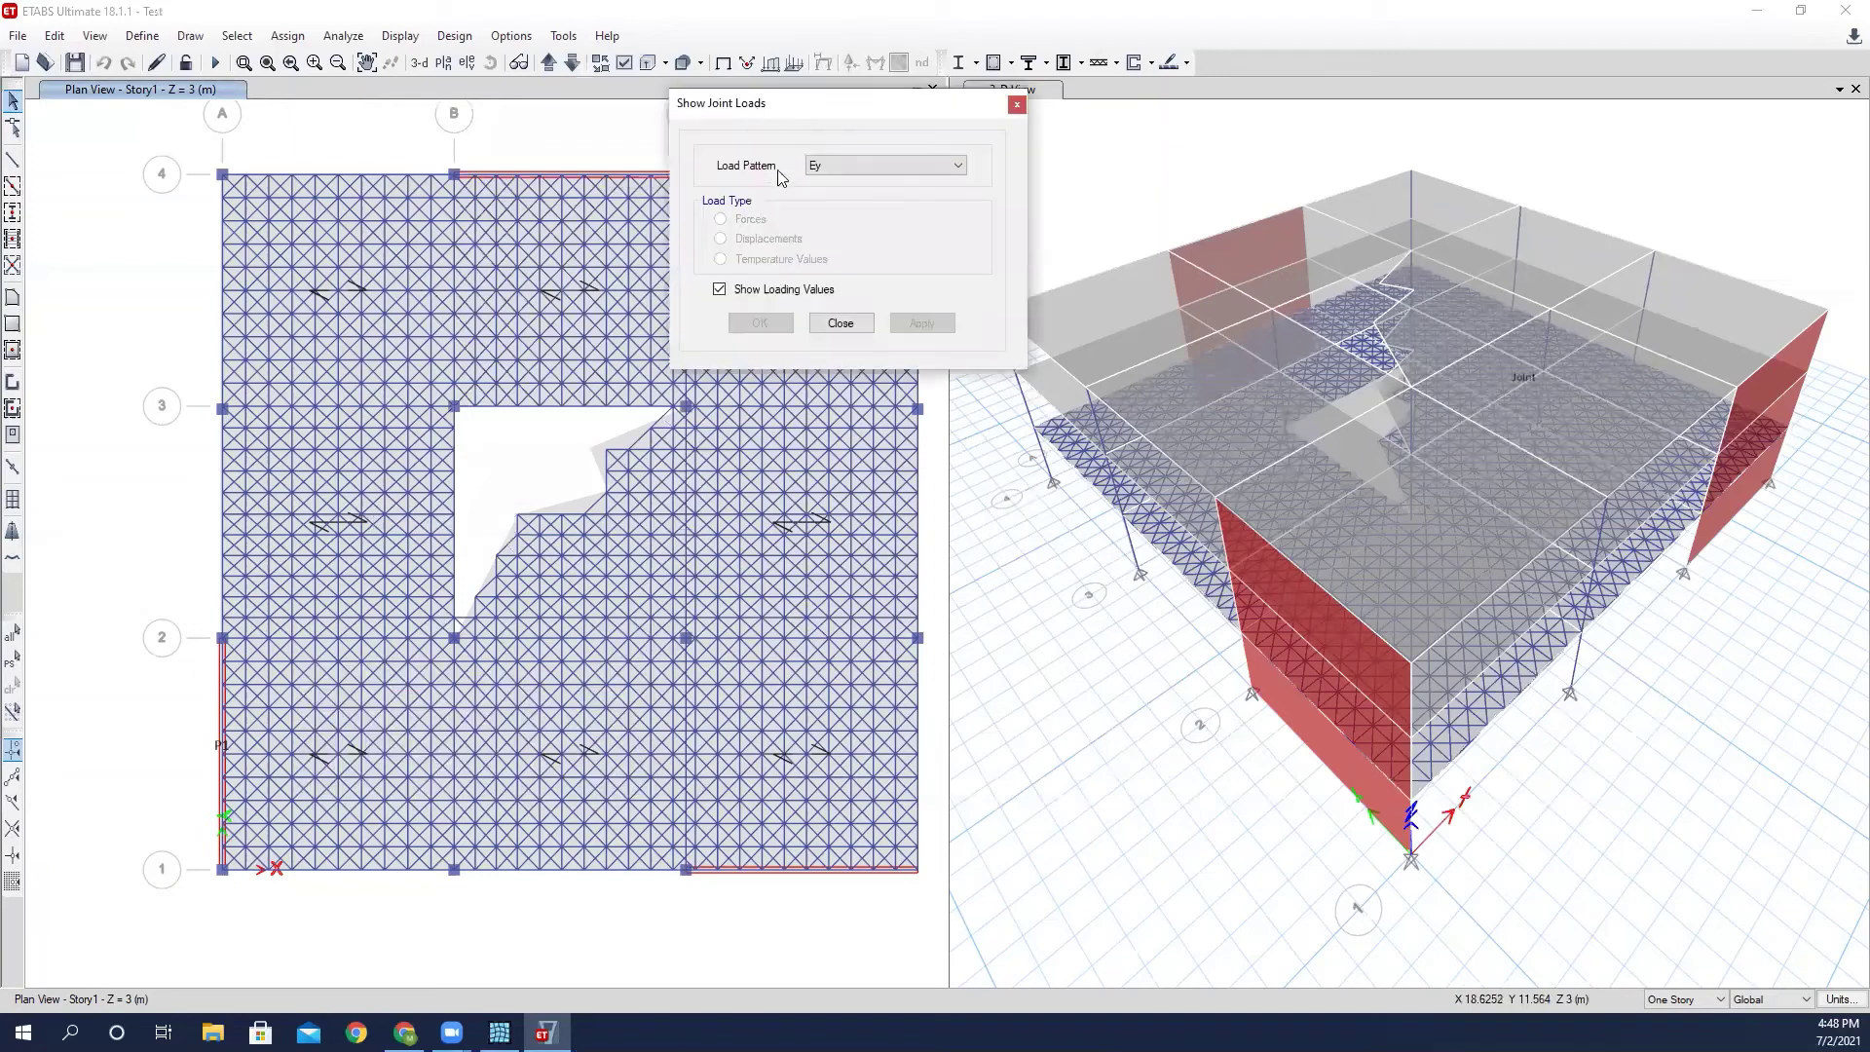
{"action": "left_click", "coordinate": [821, 167]}
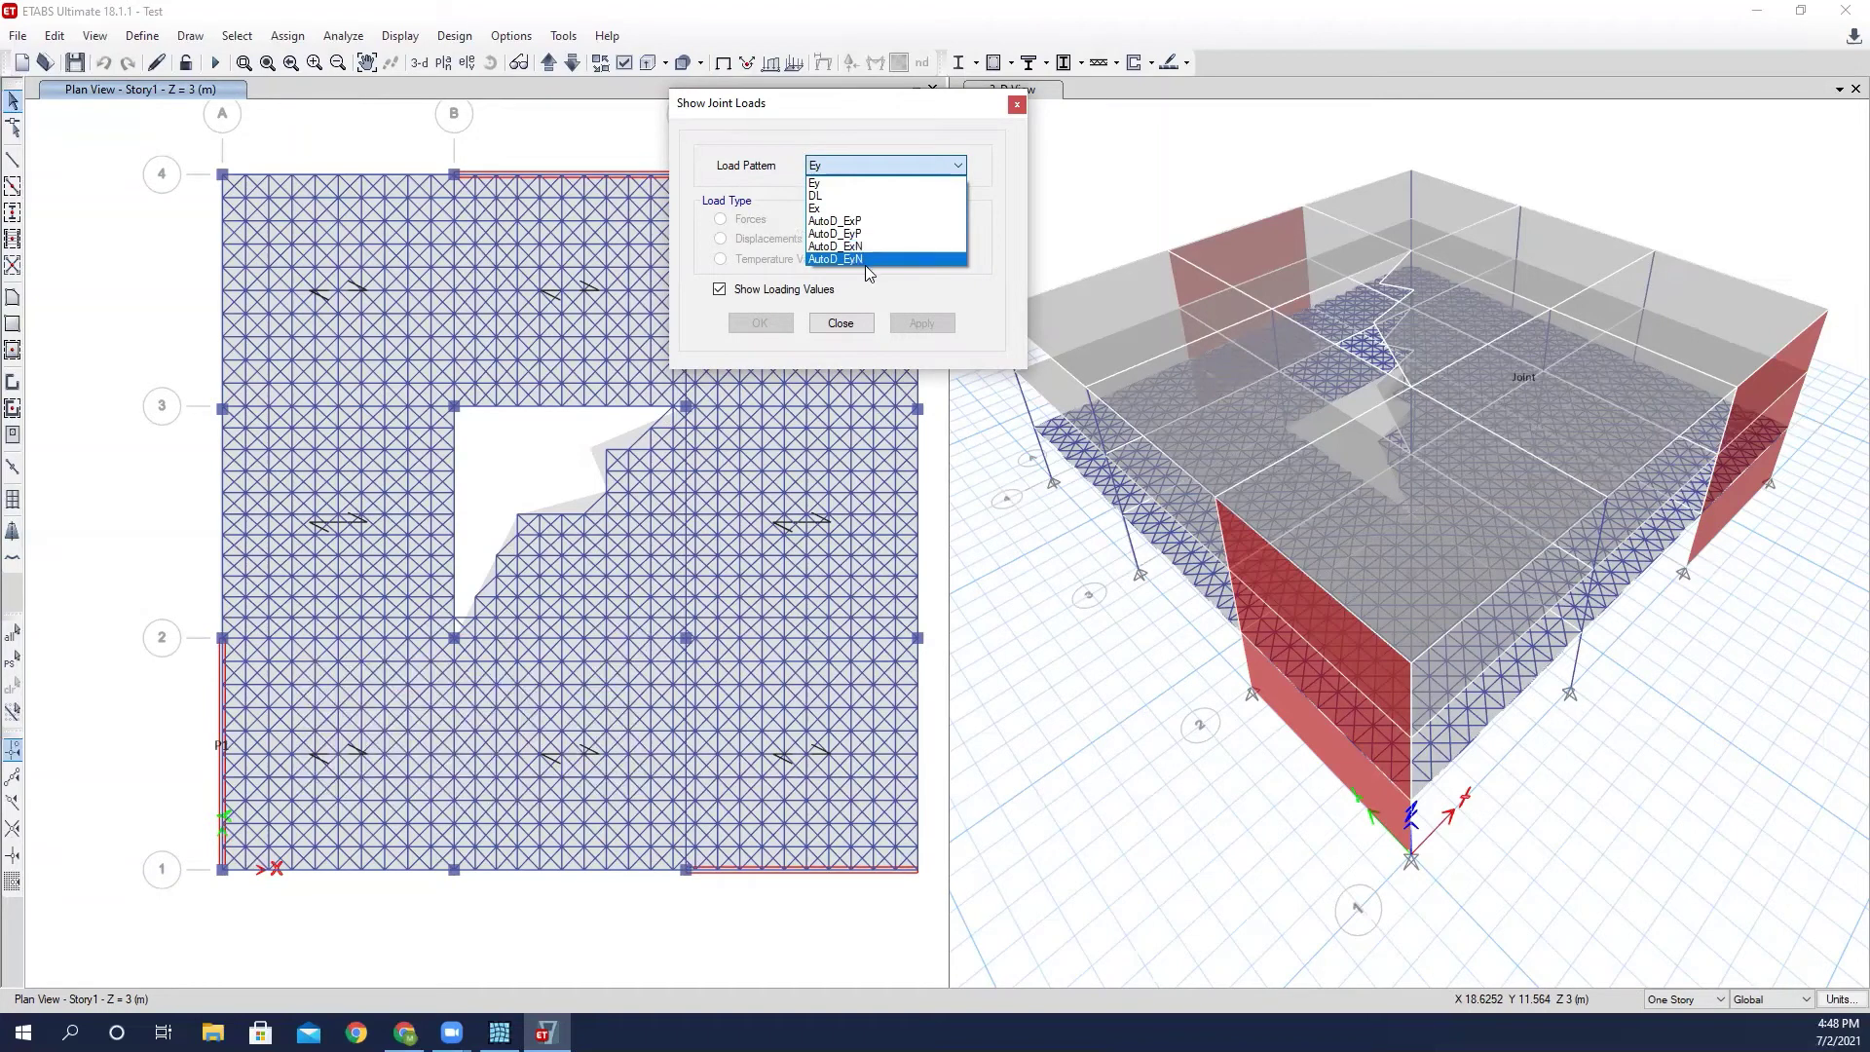
{"action": "left_click", "coordinate": [855, 326]}
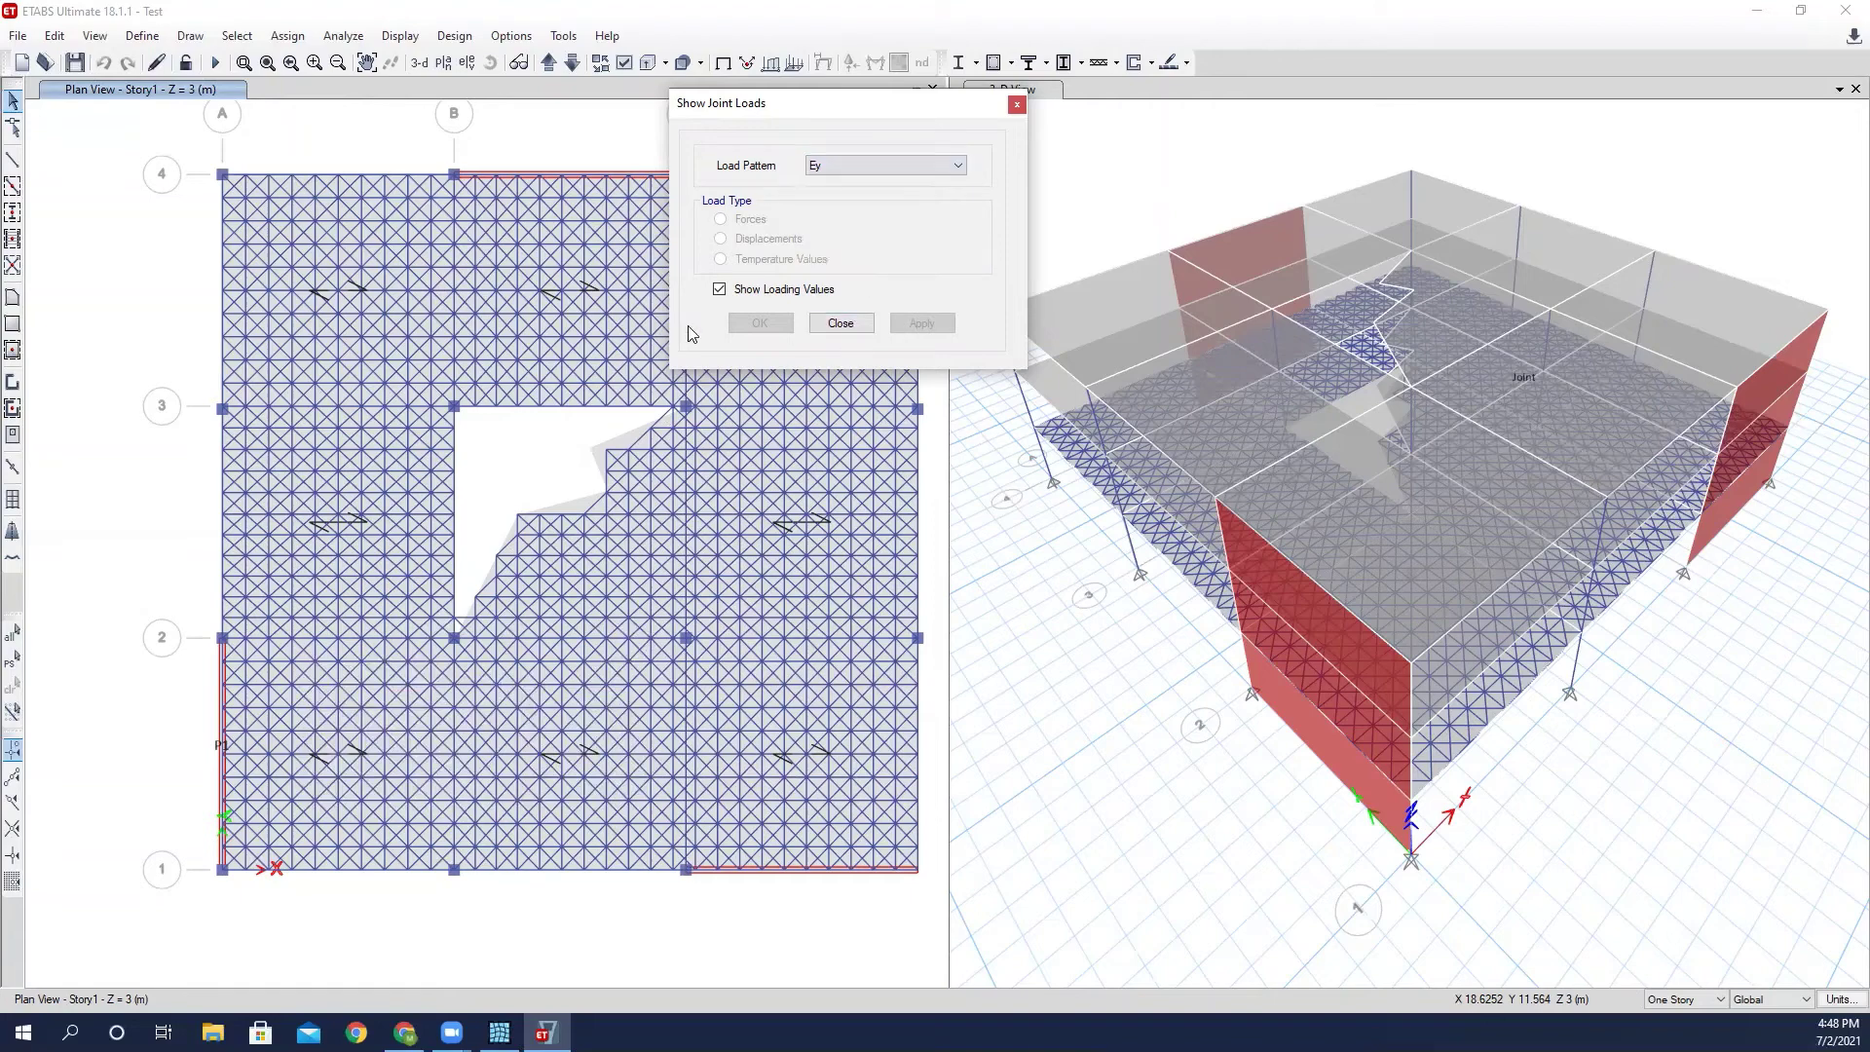
{"action": "left_click", "coordinate": [843, 324]}
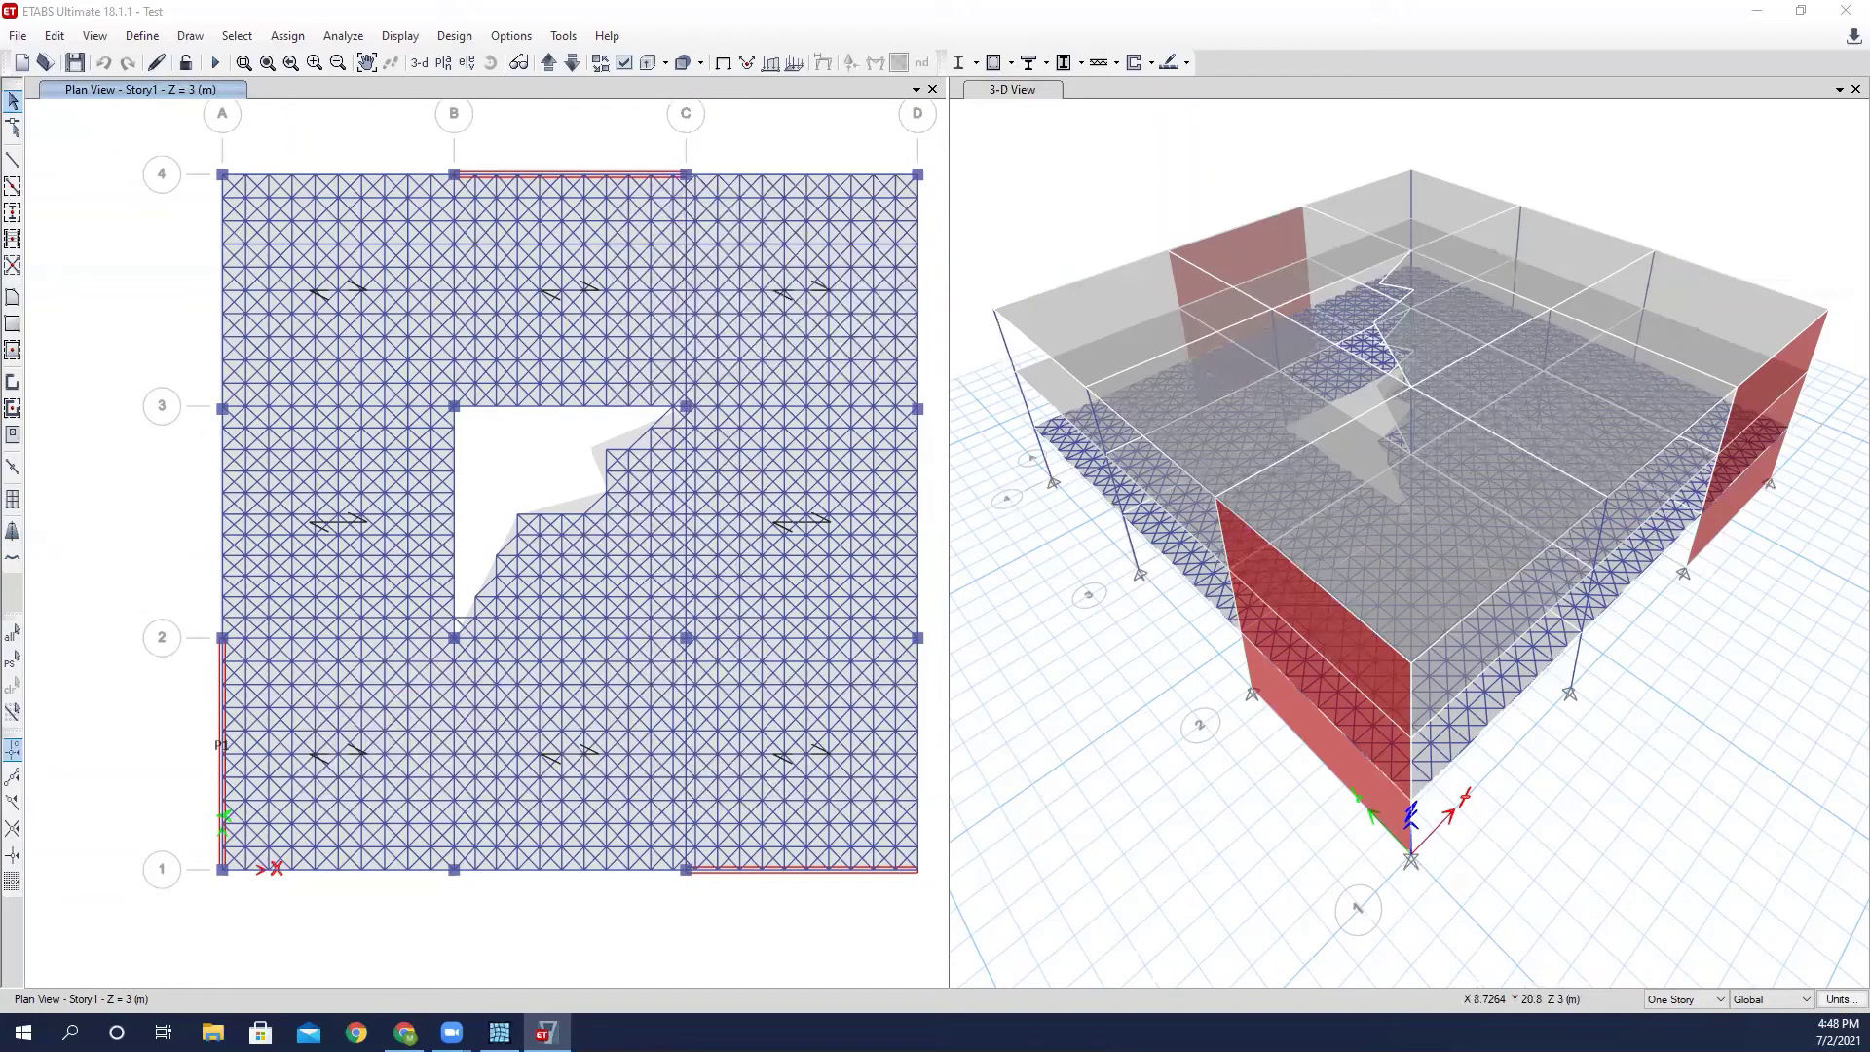
Inspect the assignments and restraints of a Story1 strut-and-tie joint between grids B and C, near grid 4.
{"action": "left_click", "coordinate": [1277, 252]}
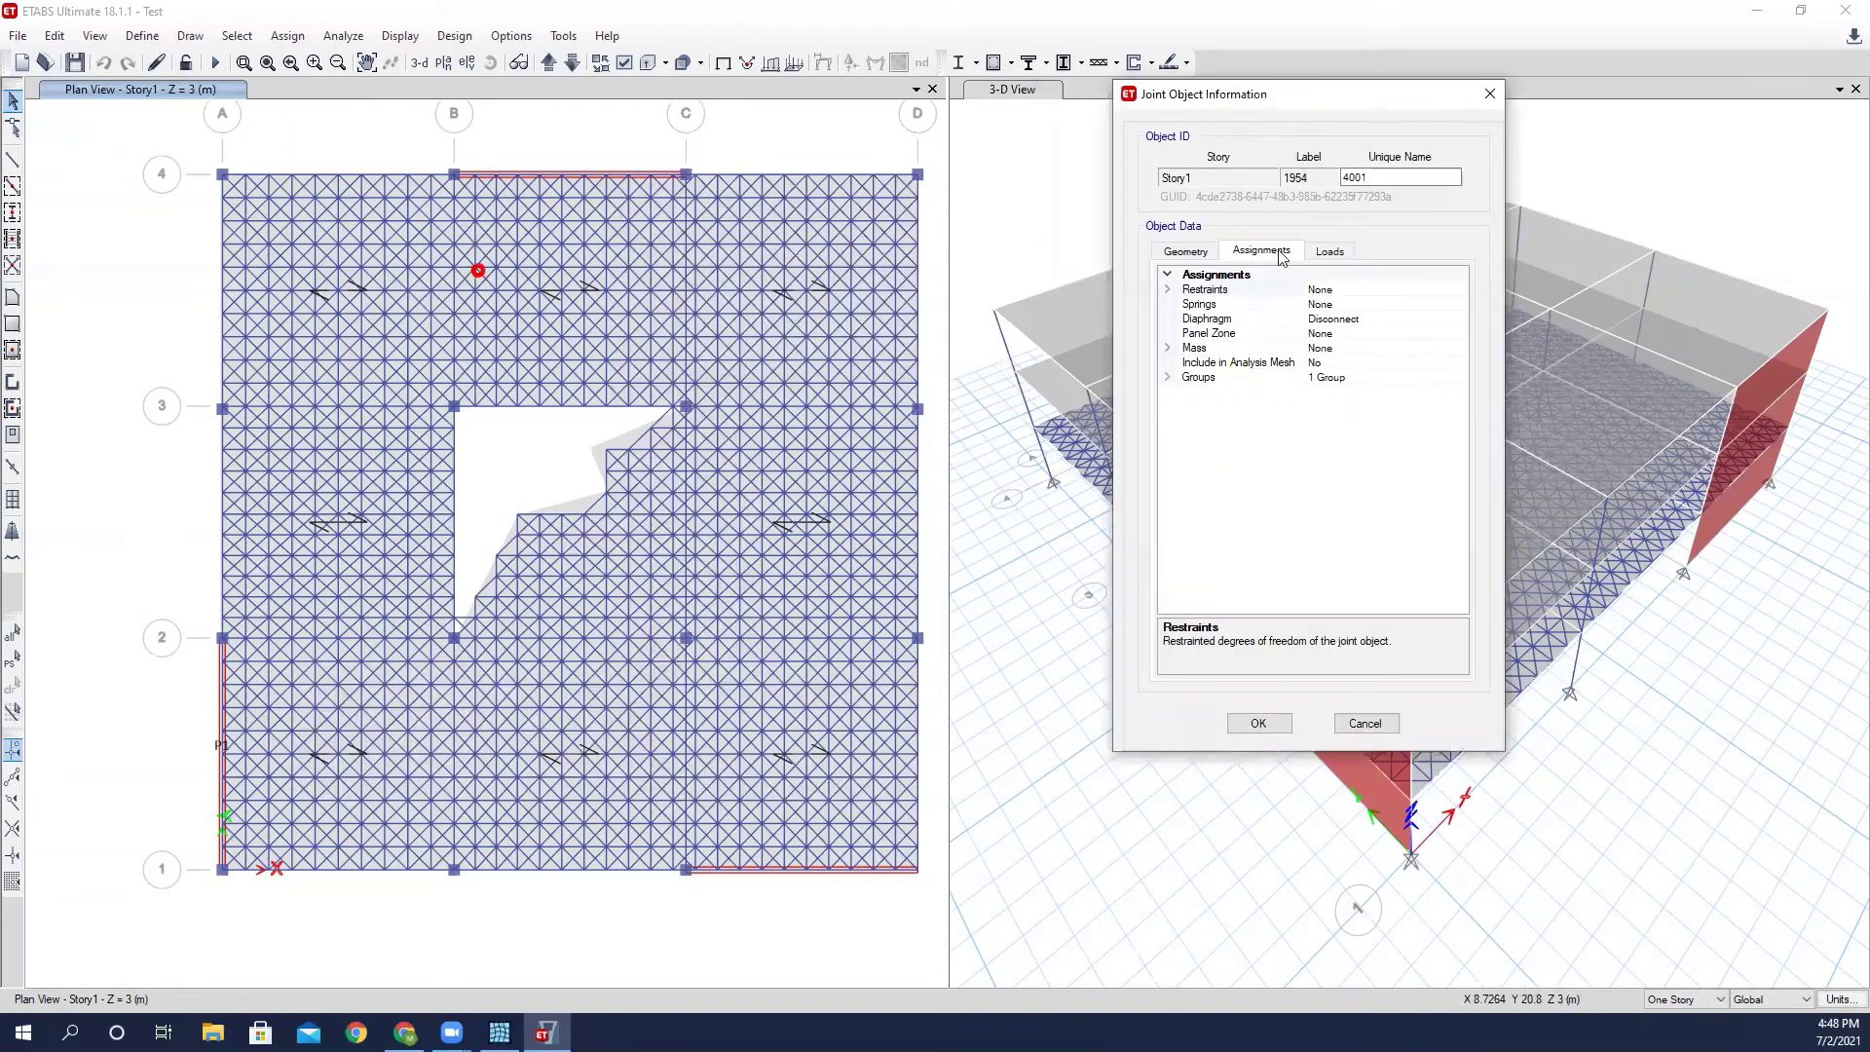
{"action": "left_click", "coordinate": [1168, 289]}
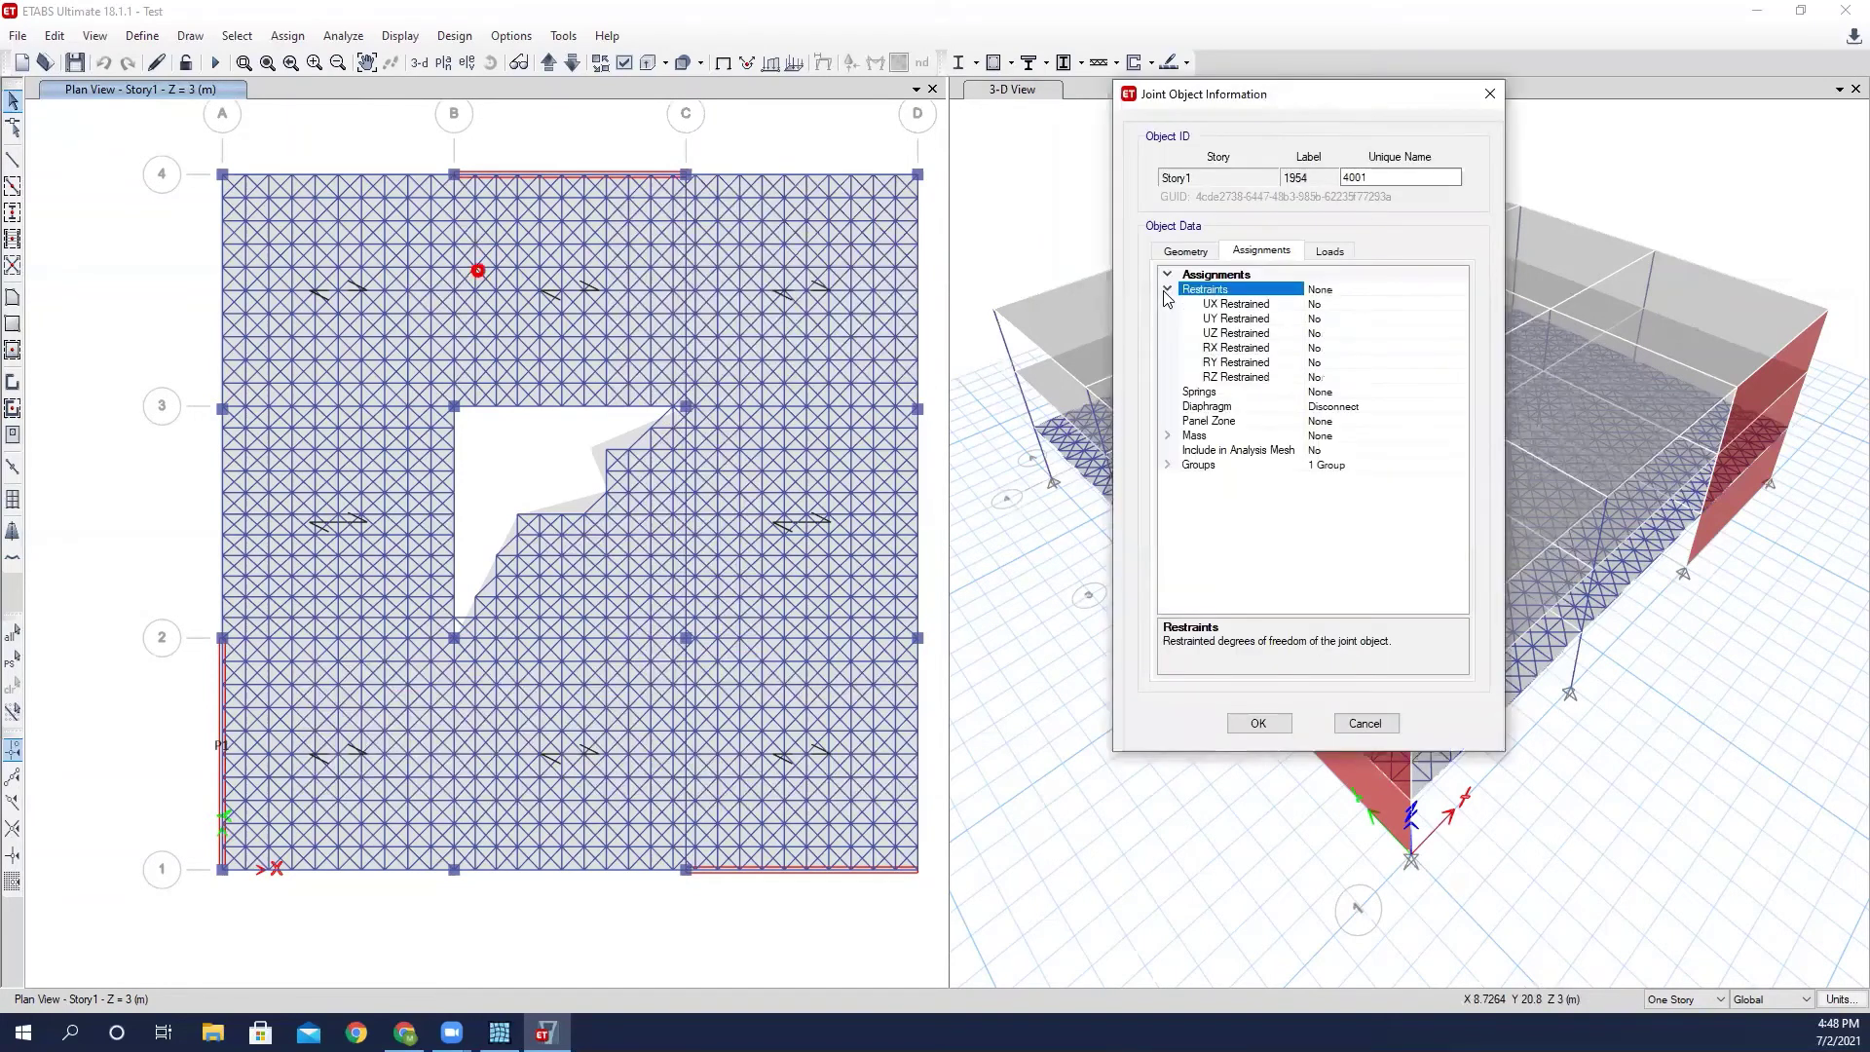
{"action": "left_click", "coordinate": [1489, 94]}
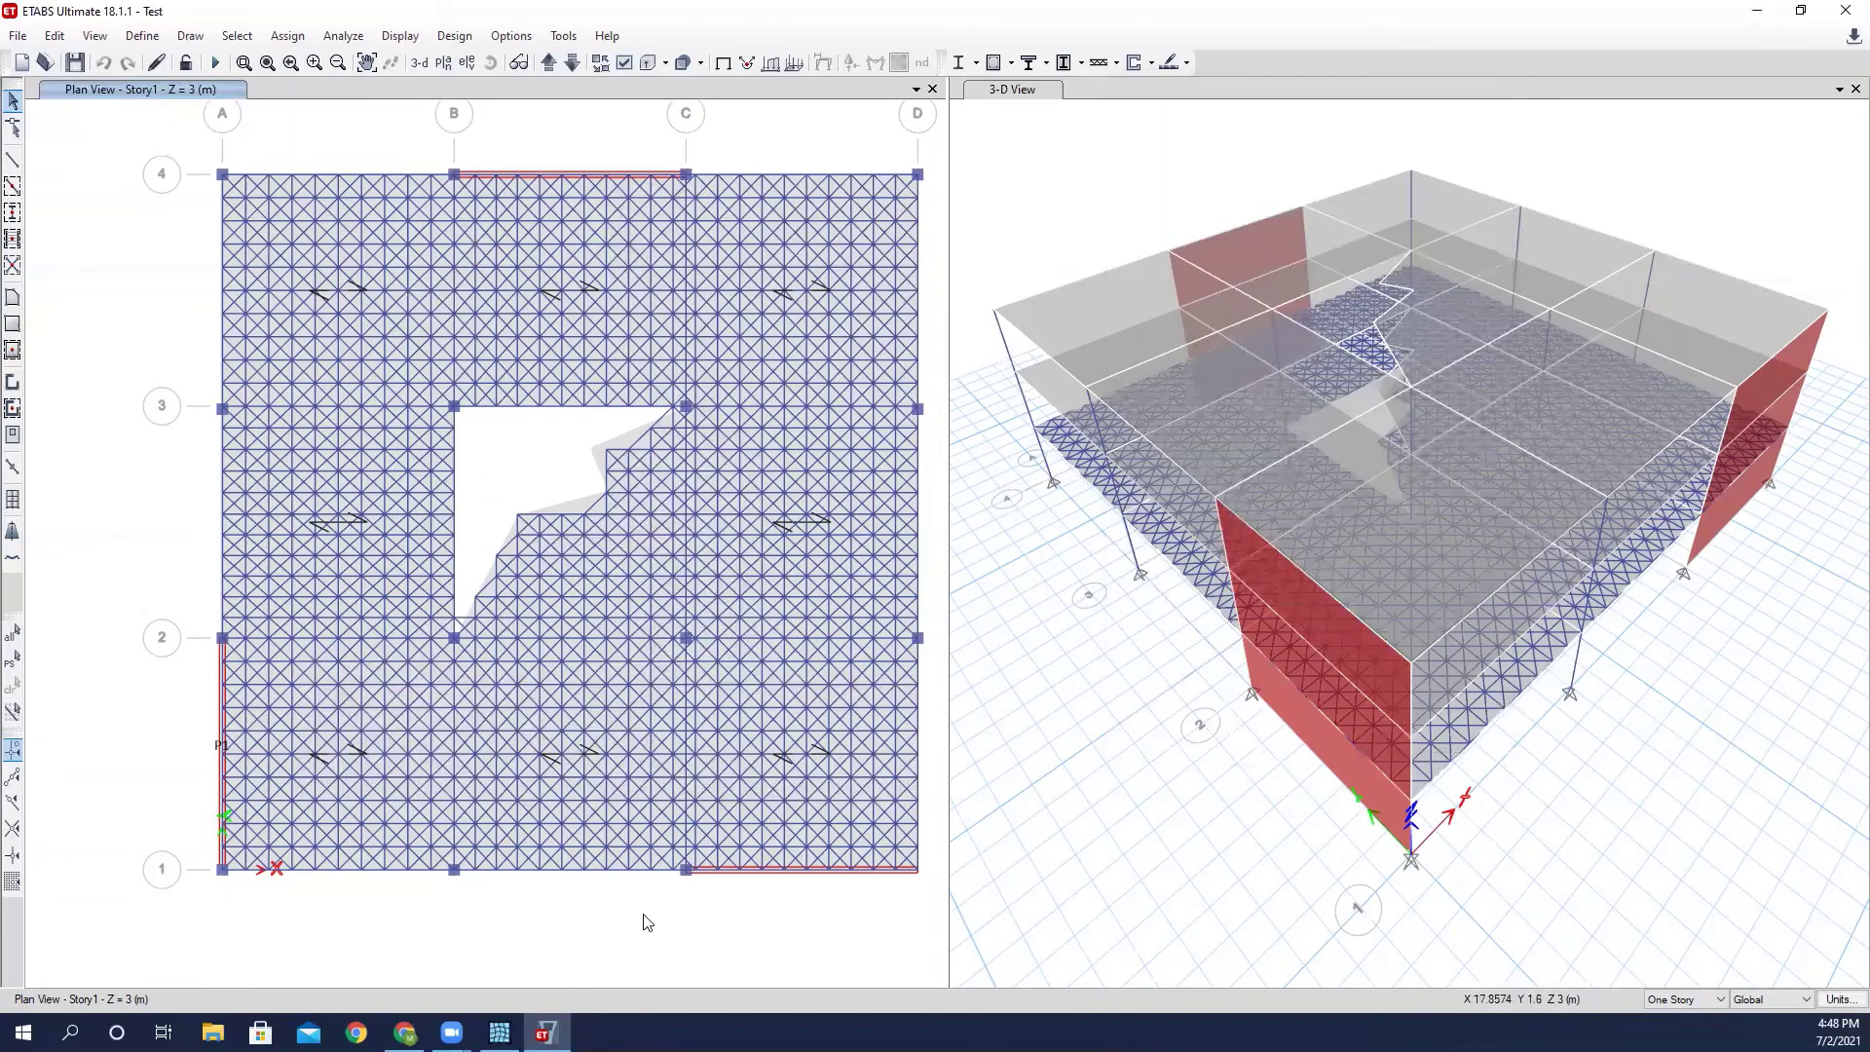
Glance at the story table in Auto Diaphragm, return to ETABS, and review the load cases set to run without changing them.
{"action": "left_click", "coordinate": [498, 1032]}
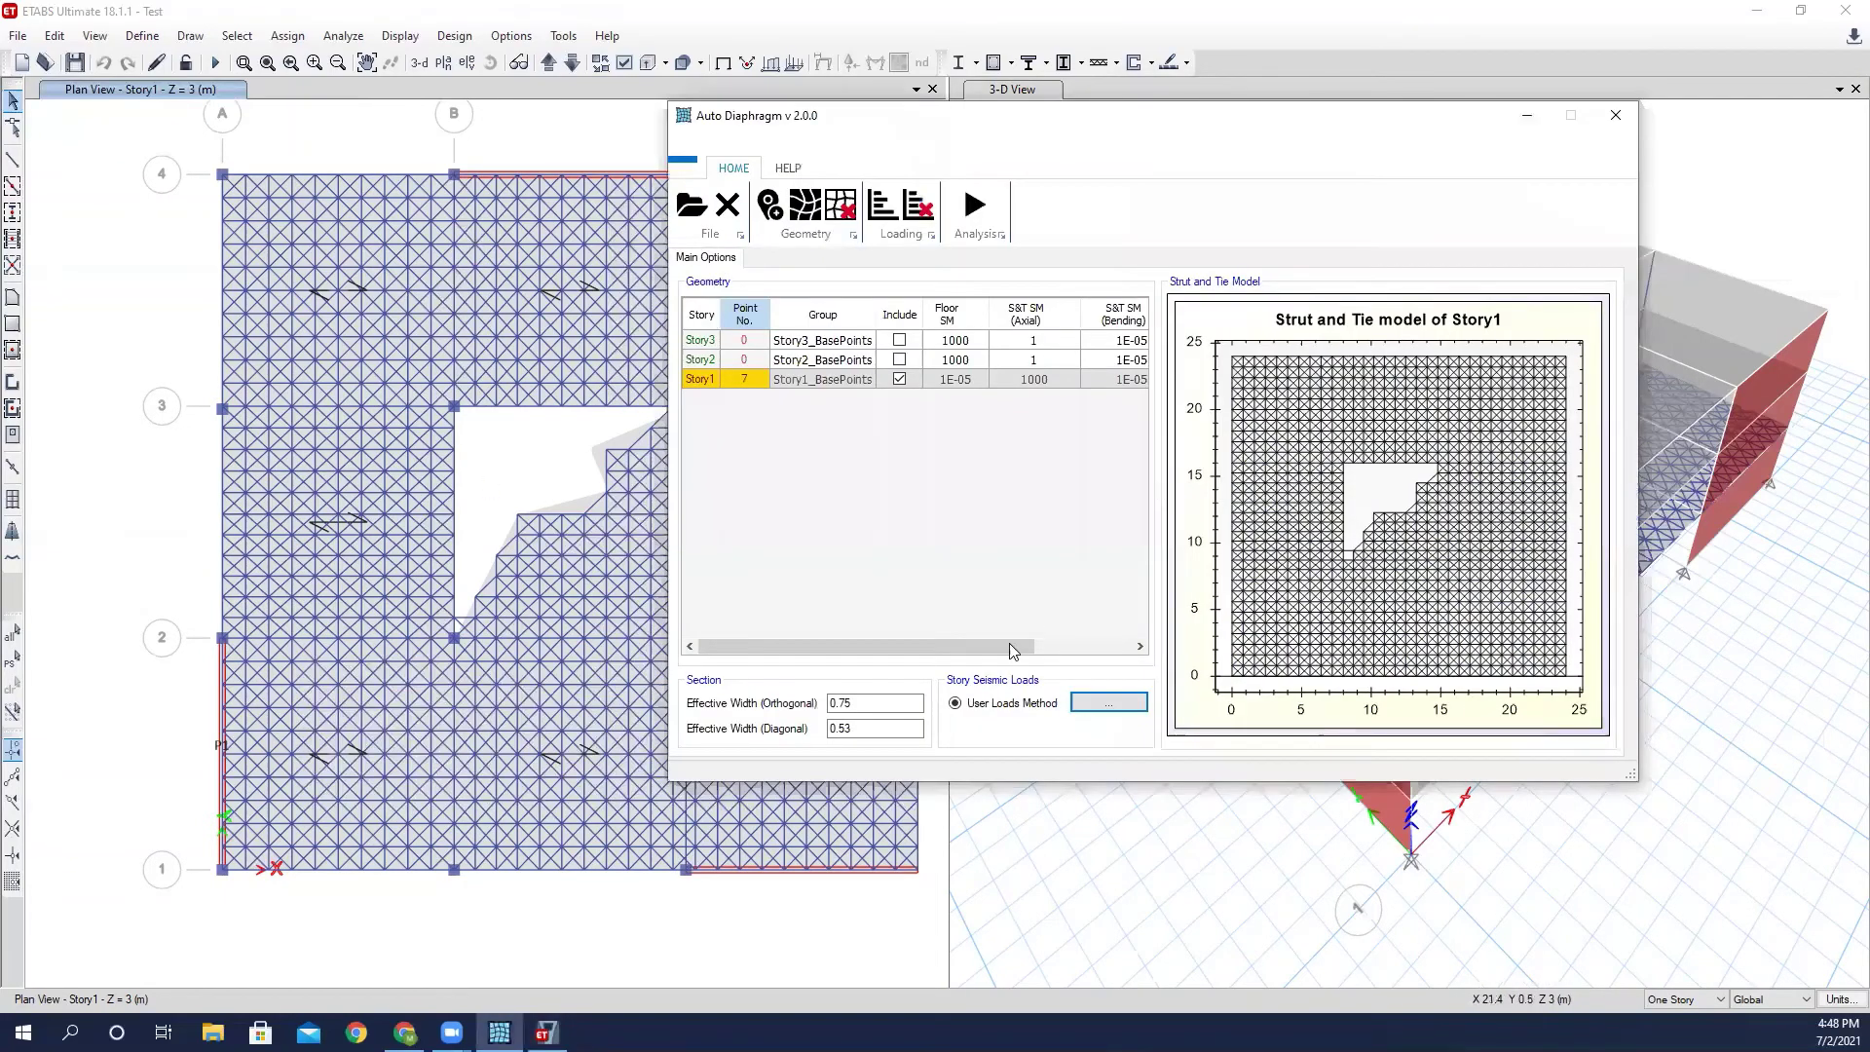
{"action": "mouse_move", "coordinate": [985, 646]}
{"action": "left_mouse_down"}
{"action": "mouse_move", "coordinate": [1086, 646]}
{"action": "mouse_move", "coordinate": [1005, 647]}
{"action": "left_mouse_up"}
{"action": "left_click", "coordinate": [437, 135]}
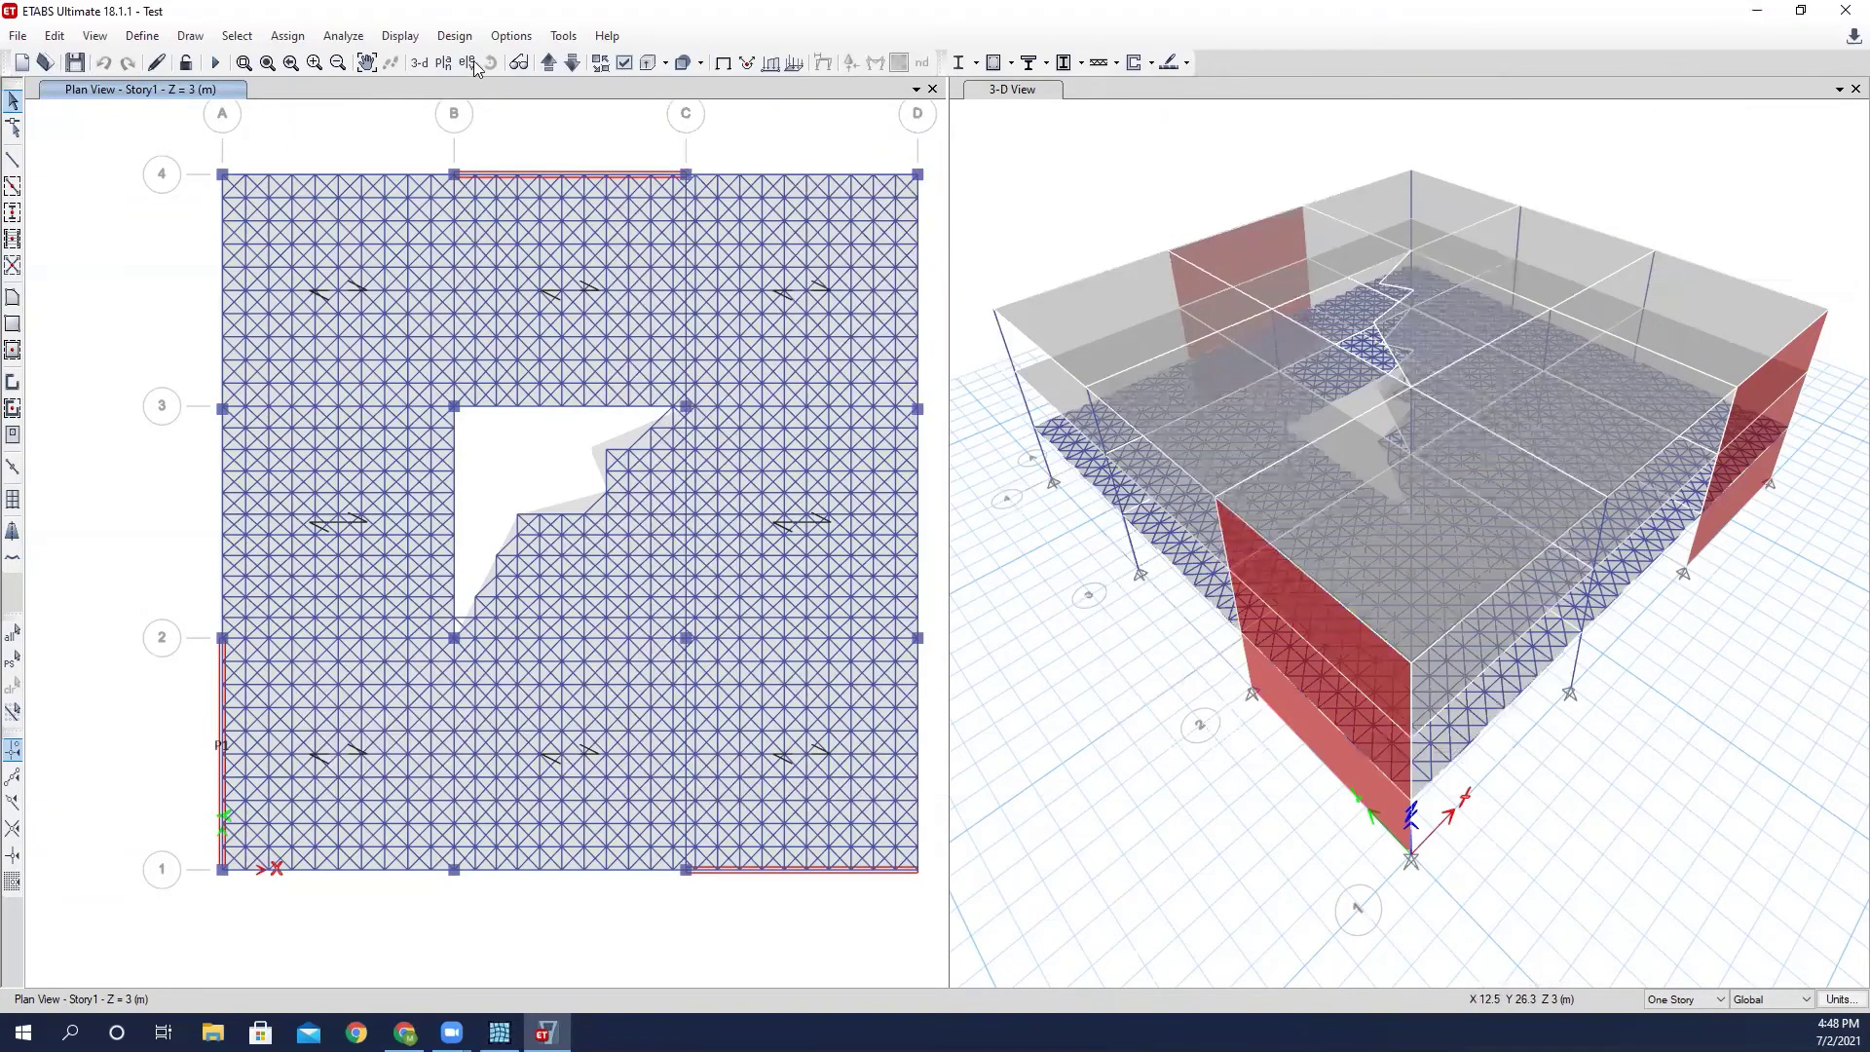
{"action": "left_click", "coordinate": [342, 36]}
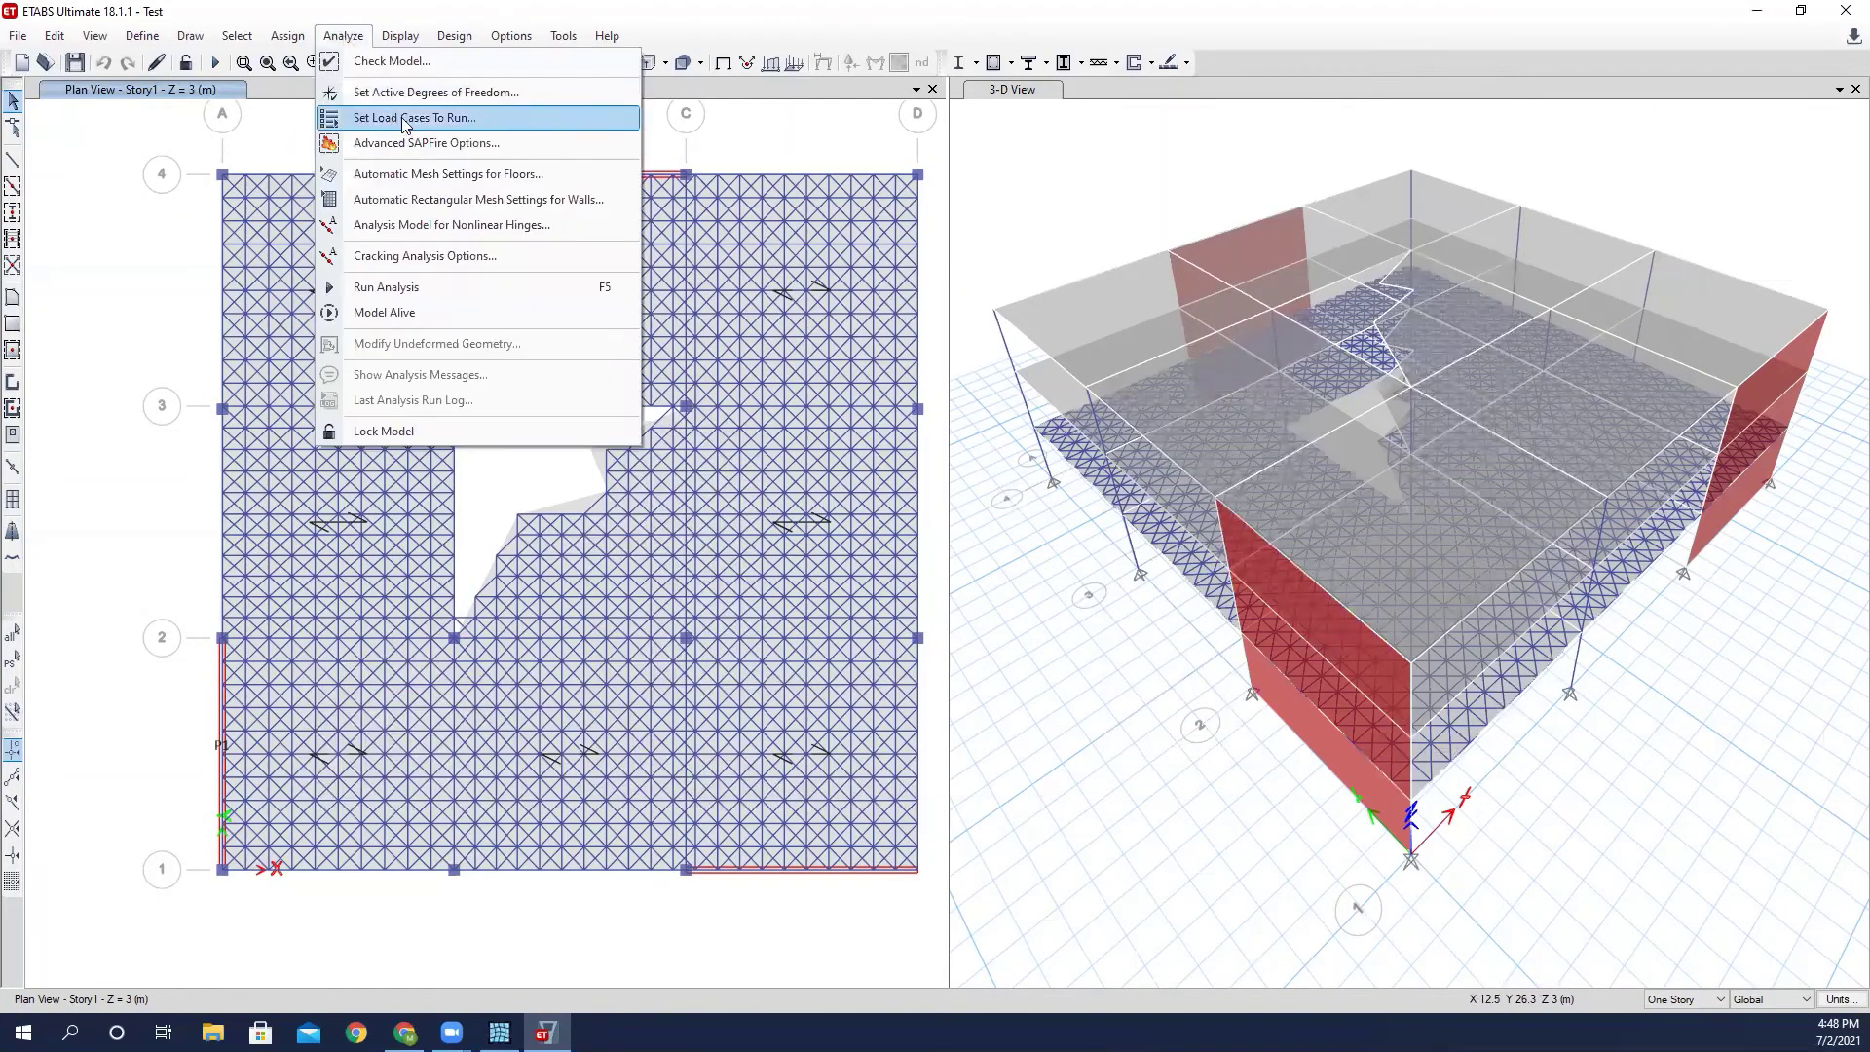
{"action": "left_click", "coordinate": [401, 120]}
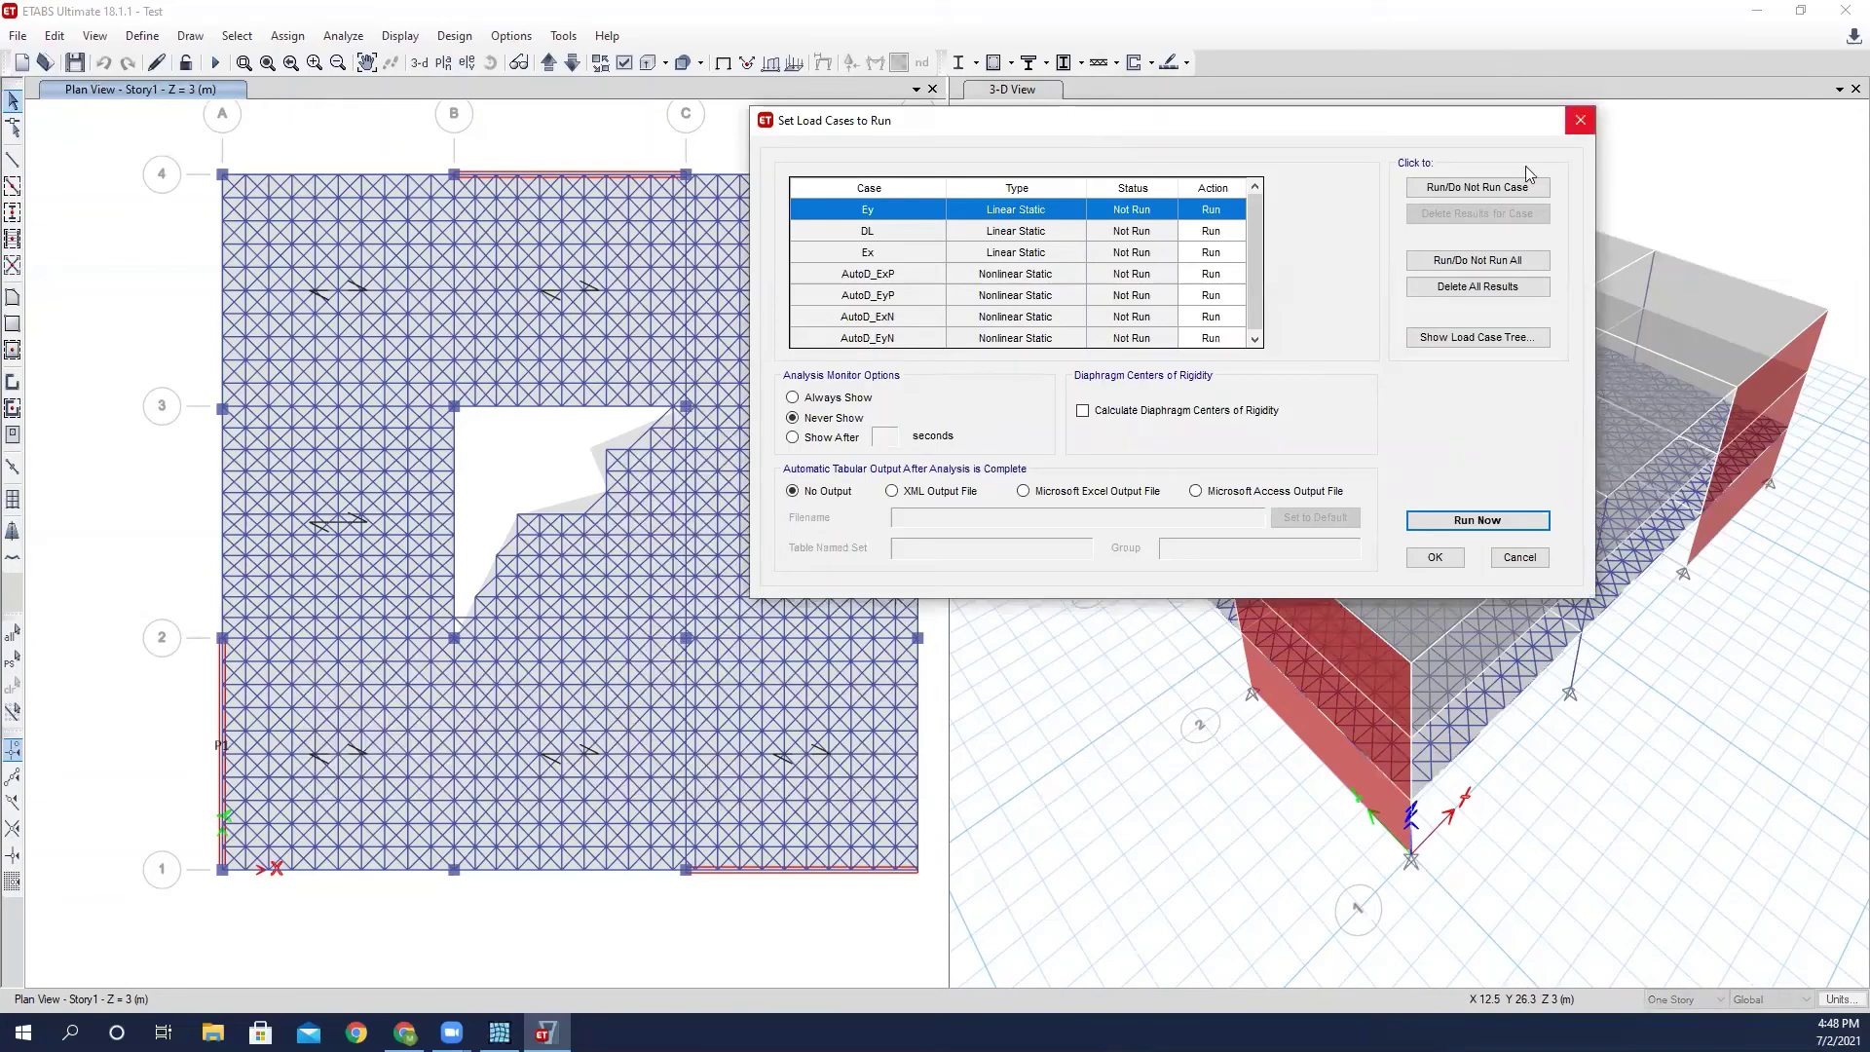
{"action": "left_click", "coordinate": [1591, 119]}
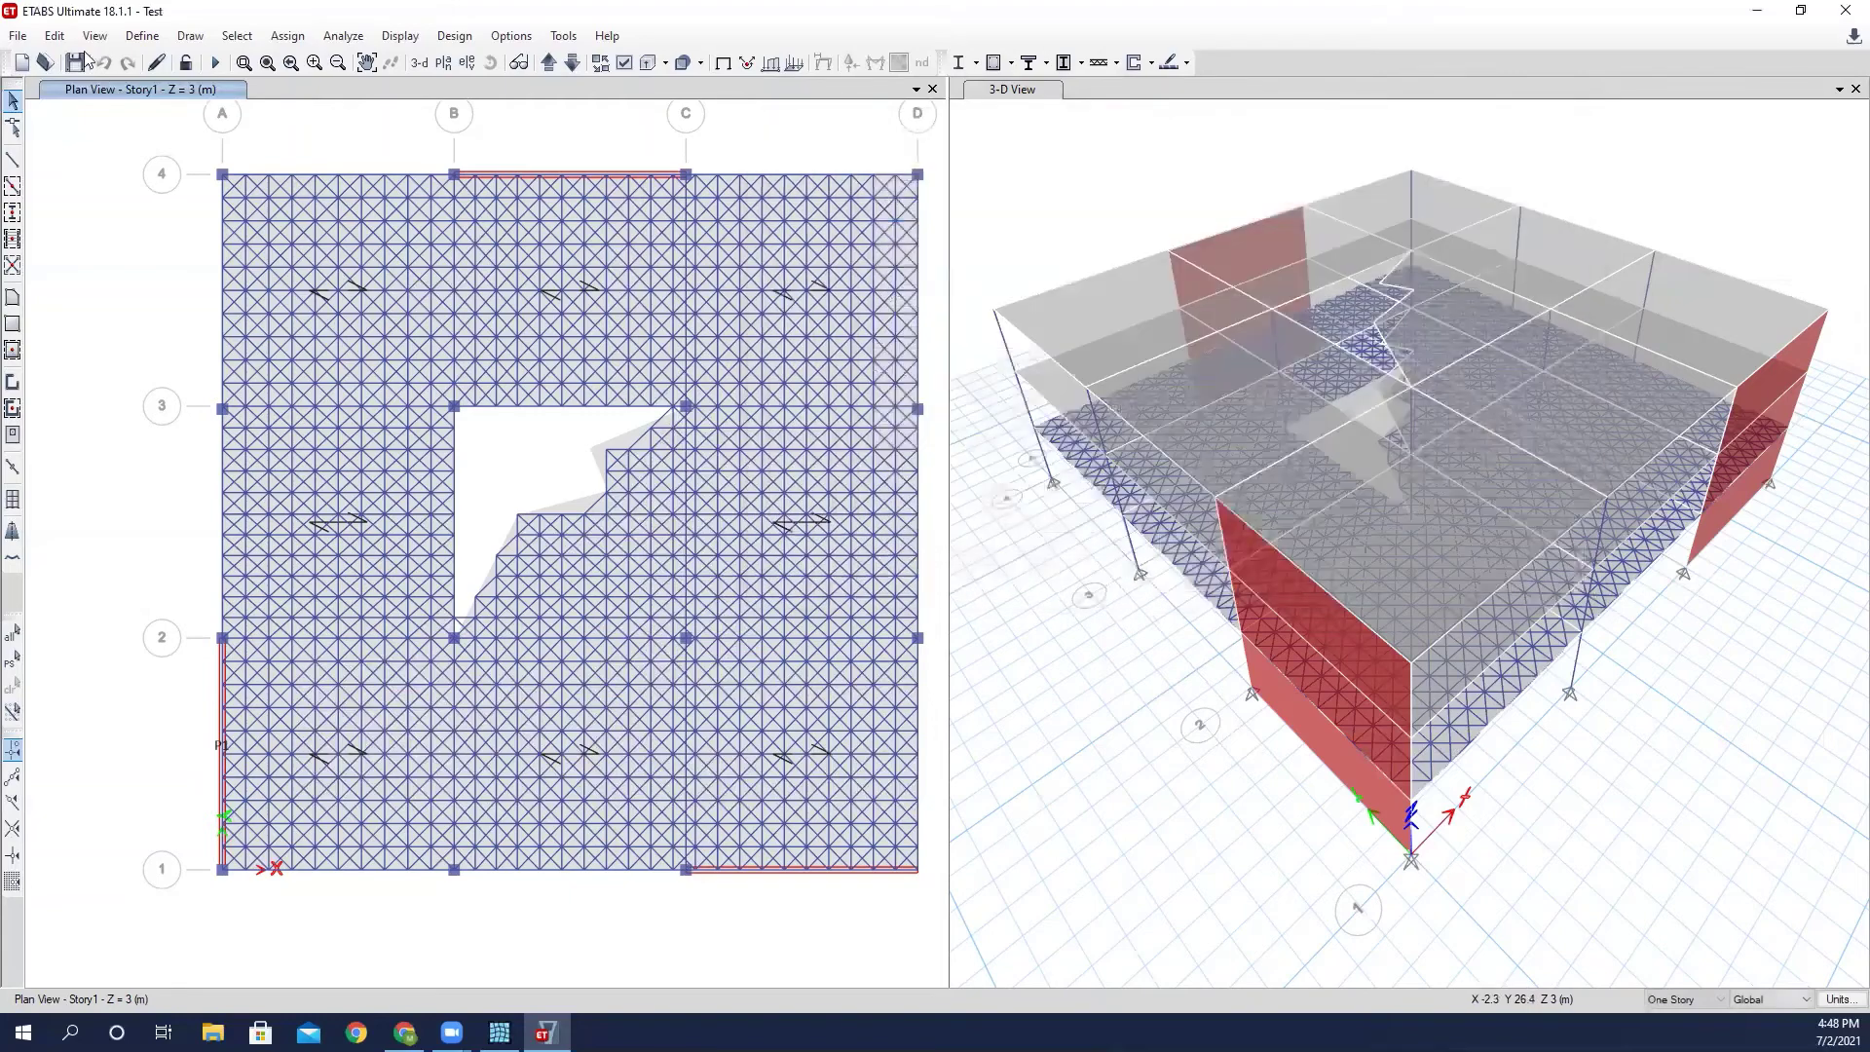
Review the definition of mass source MsSrc1 and cancel out without changes.
{"action": "left_click", "coordinate": [142, 36]}
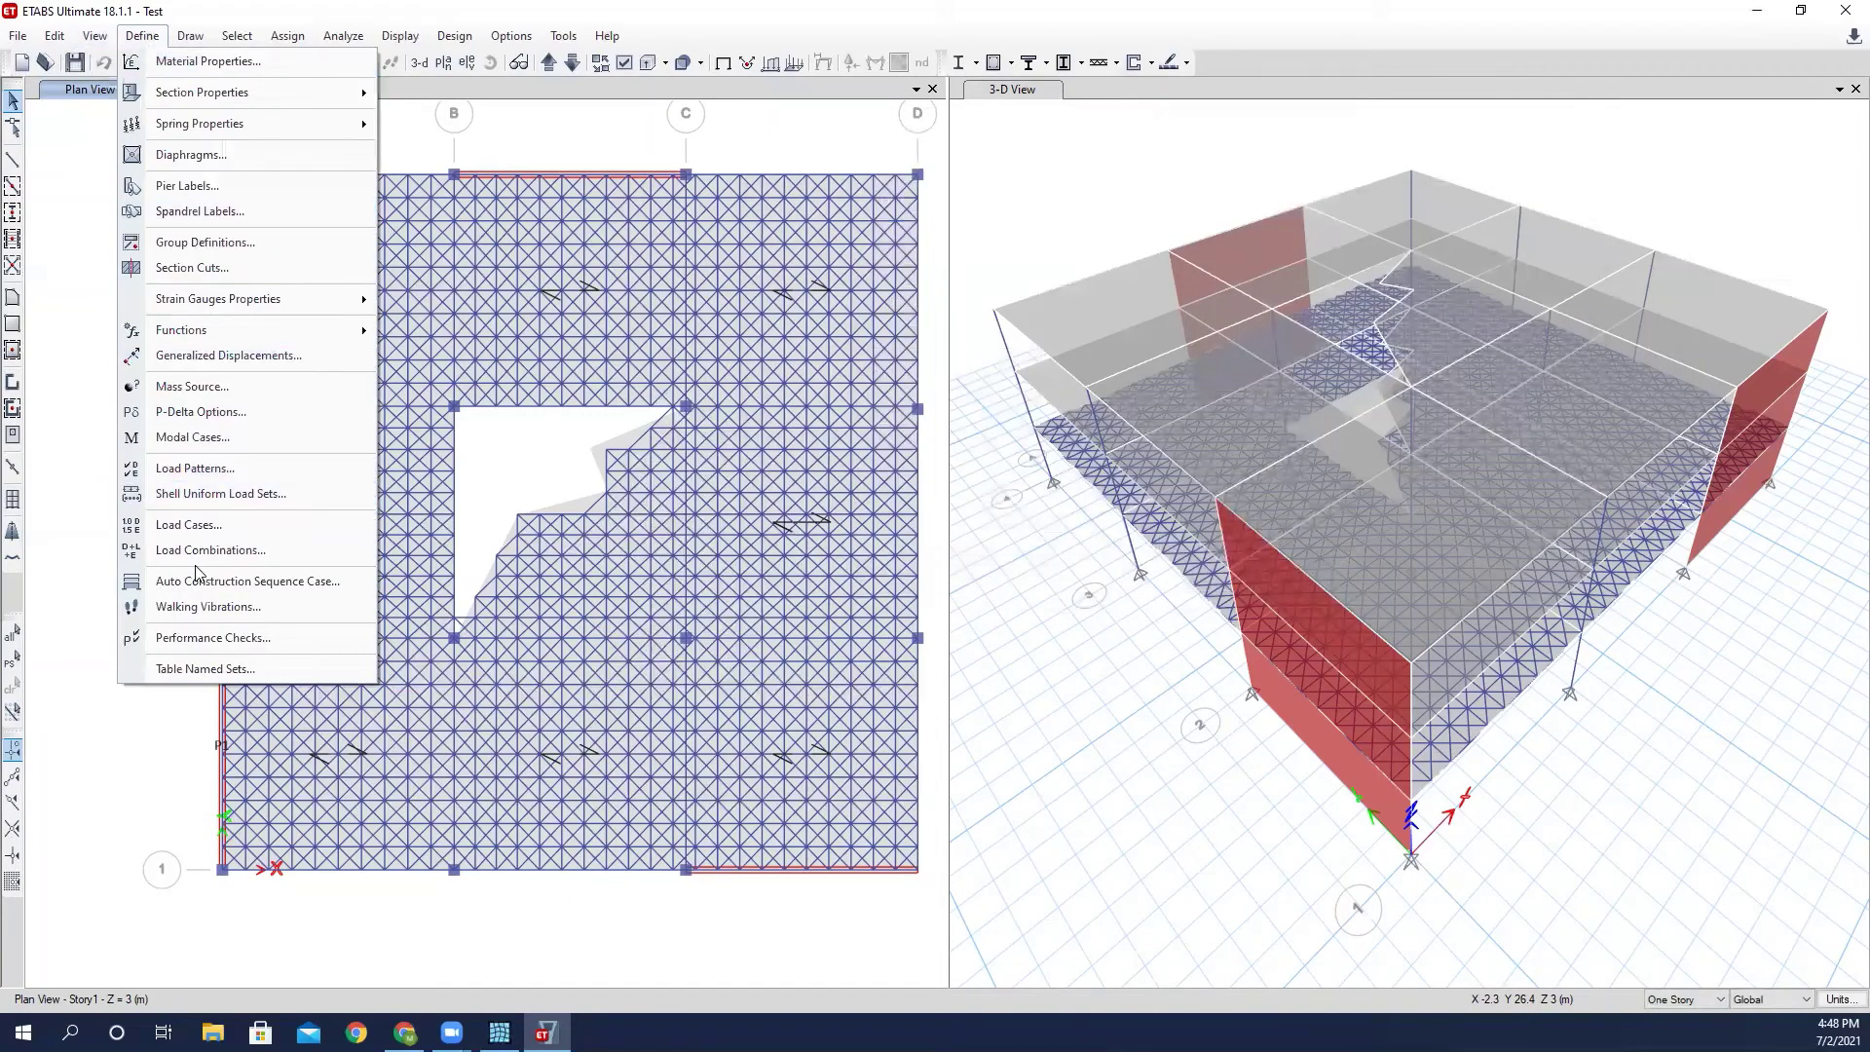
{"action": "left_click", "coordinate": [200, 387]}
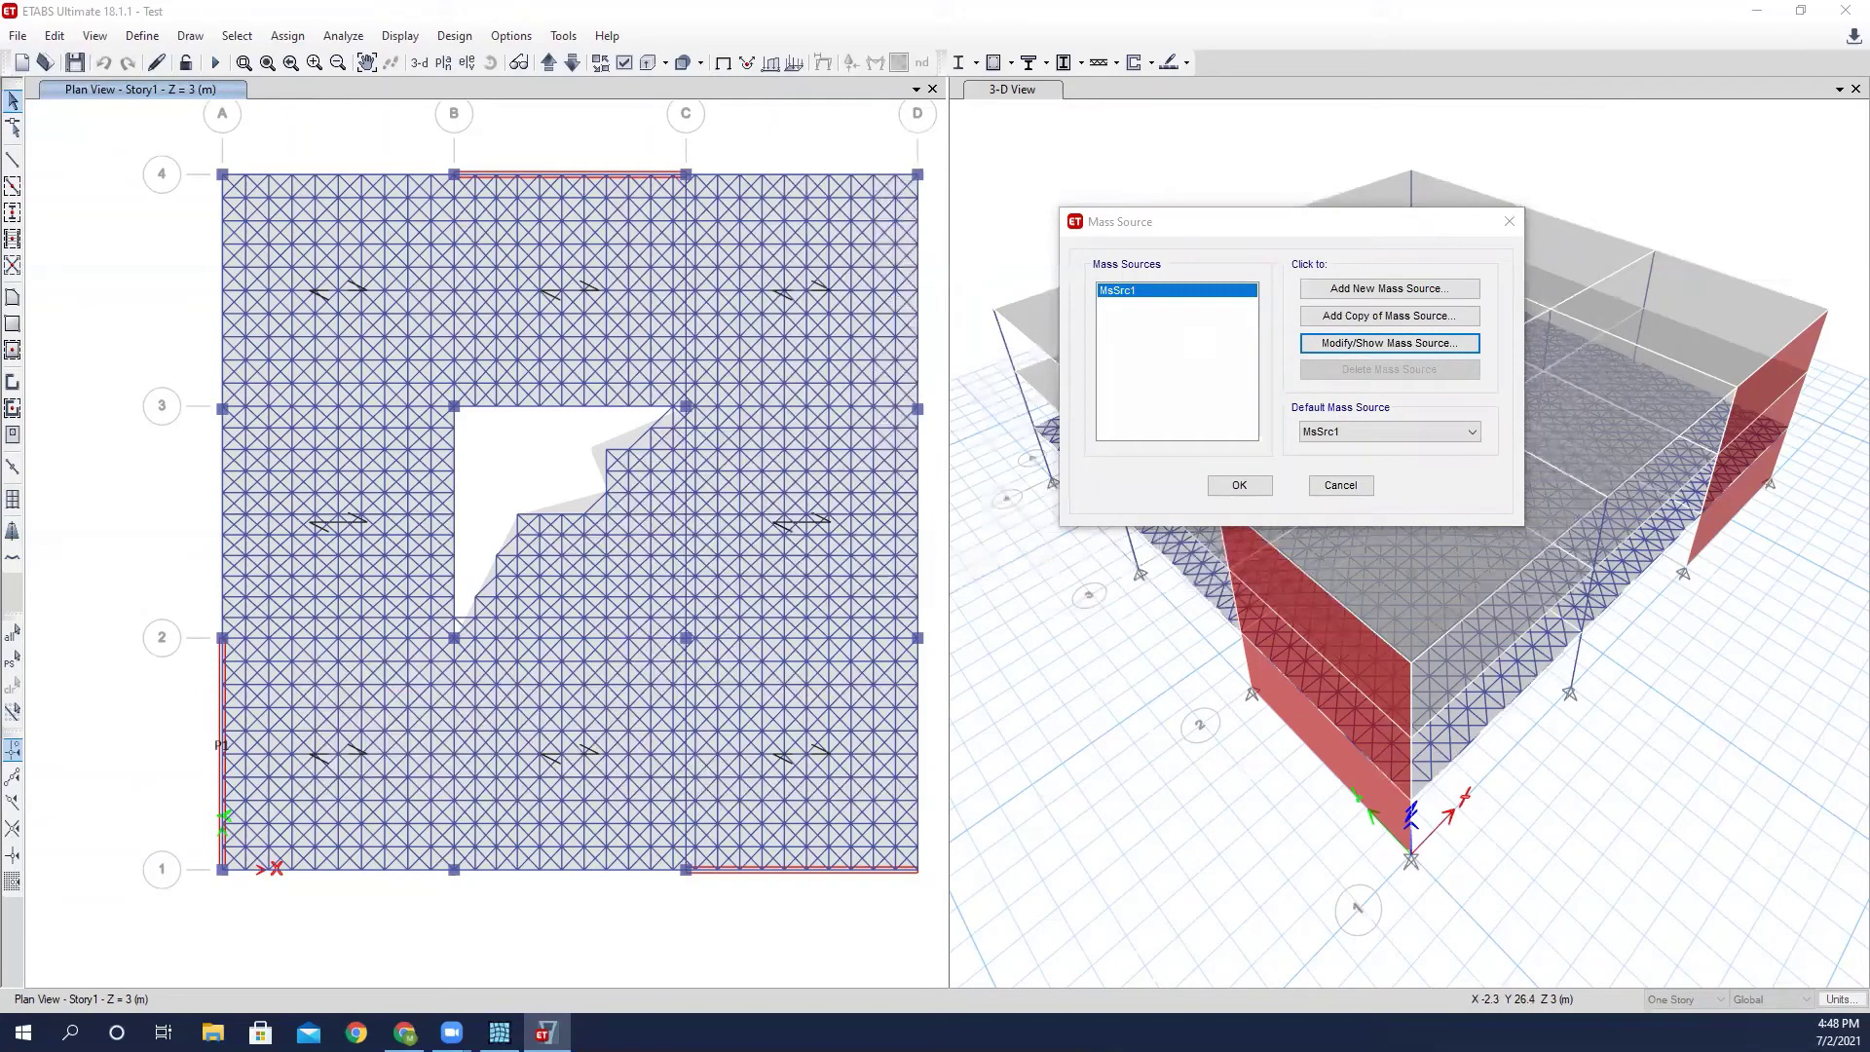
{"action": "left_click", "coordinate": [1390, 343]}
{"action": "left_click", "coordinate": [1284, 496]}
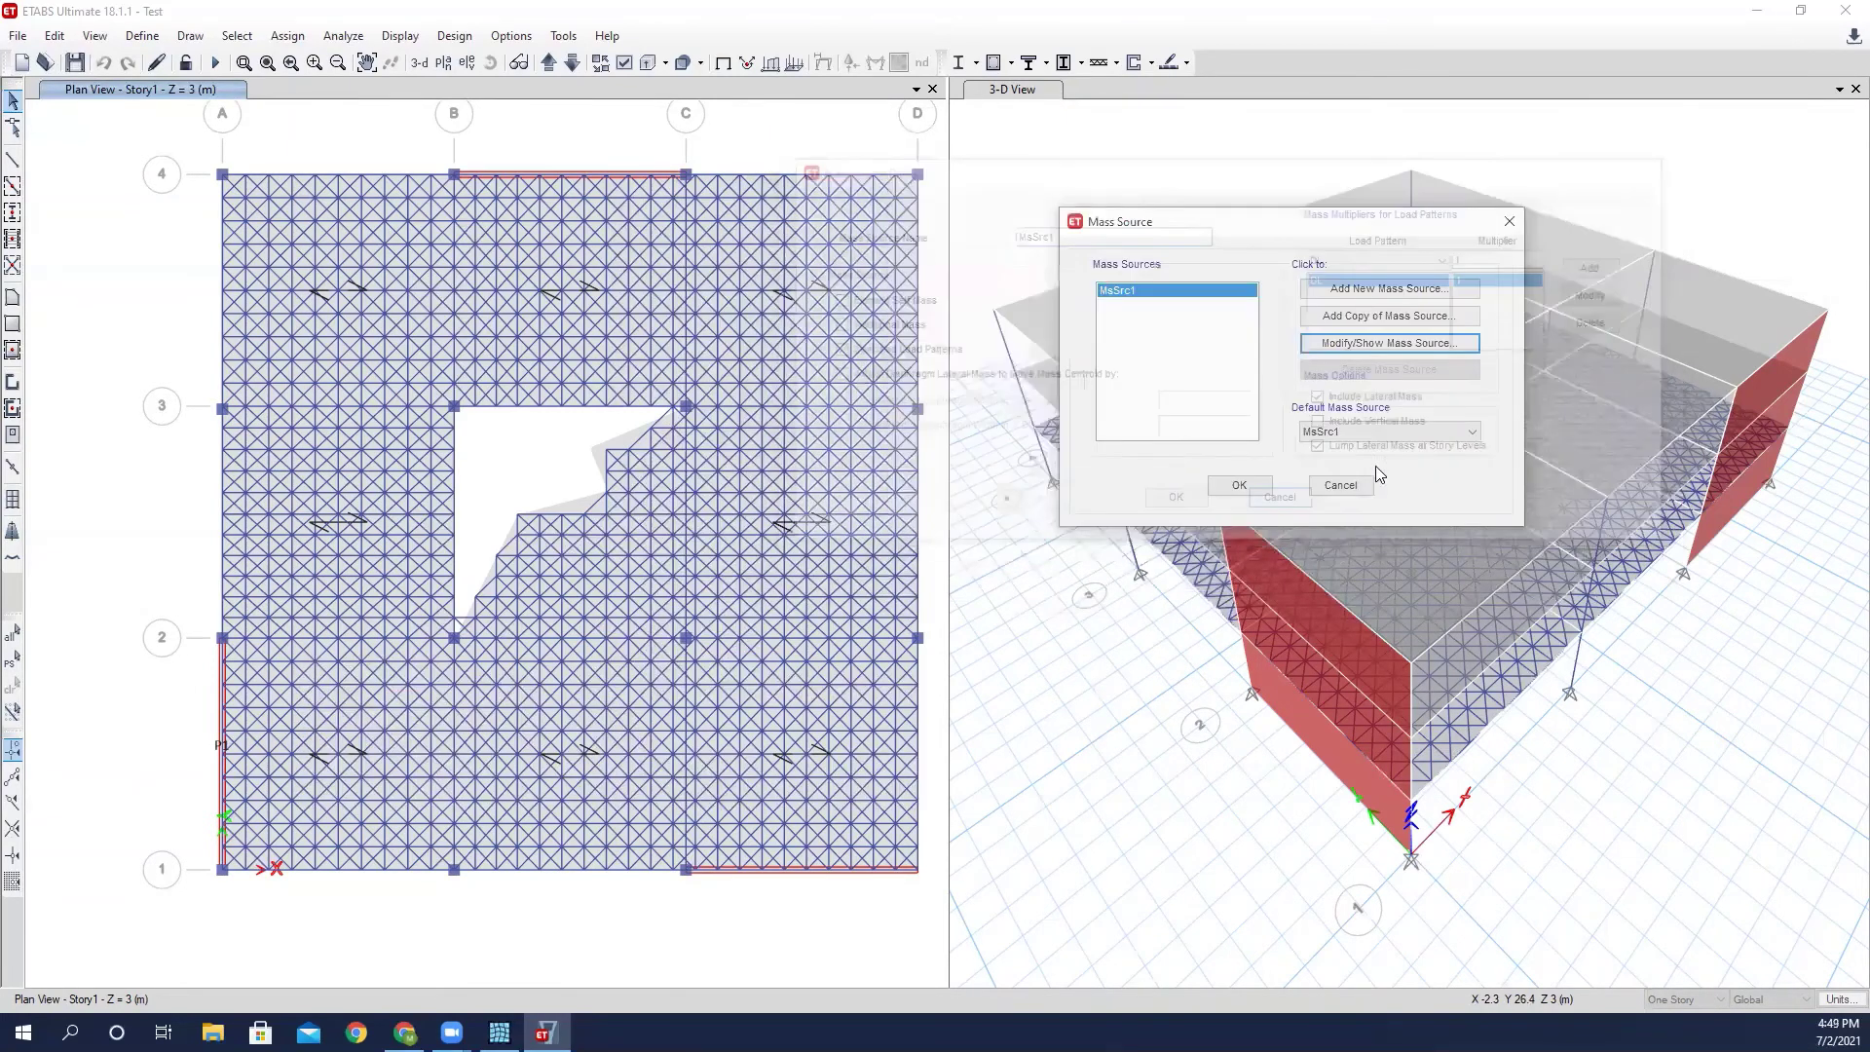
{"action": "left_click", "coordinate": [1340, 485]}
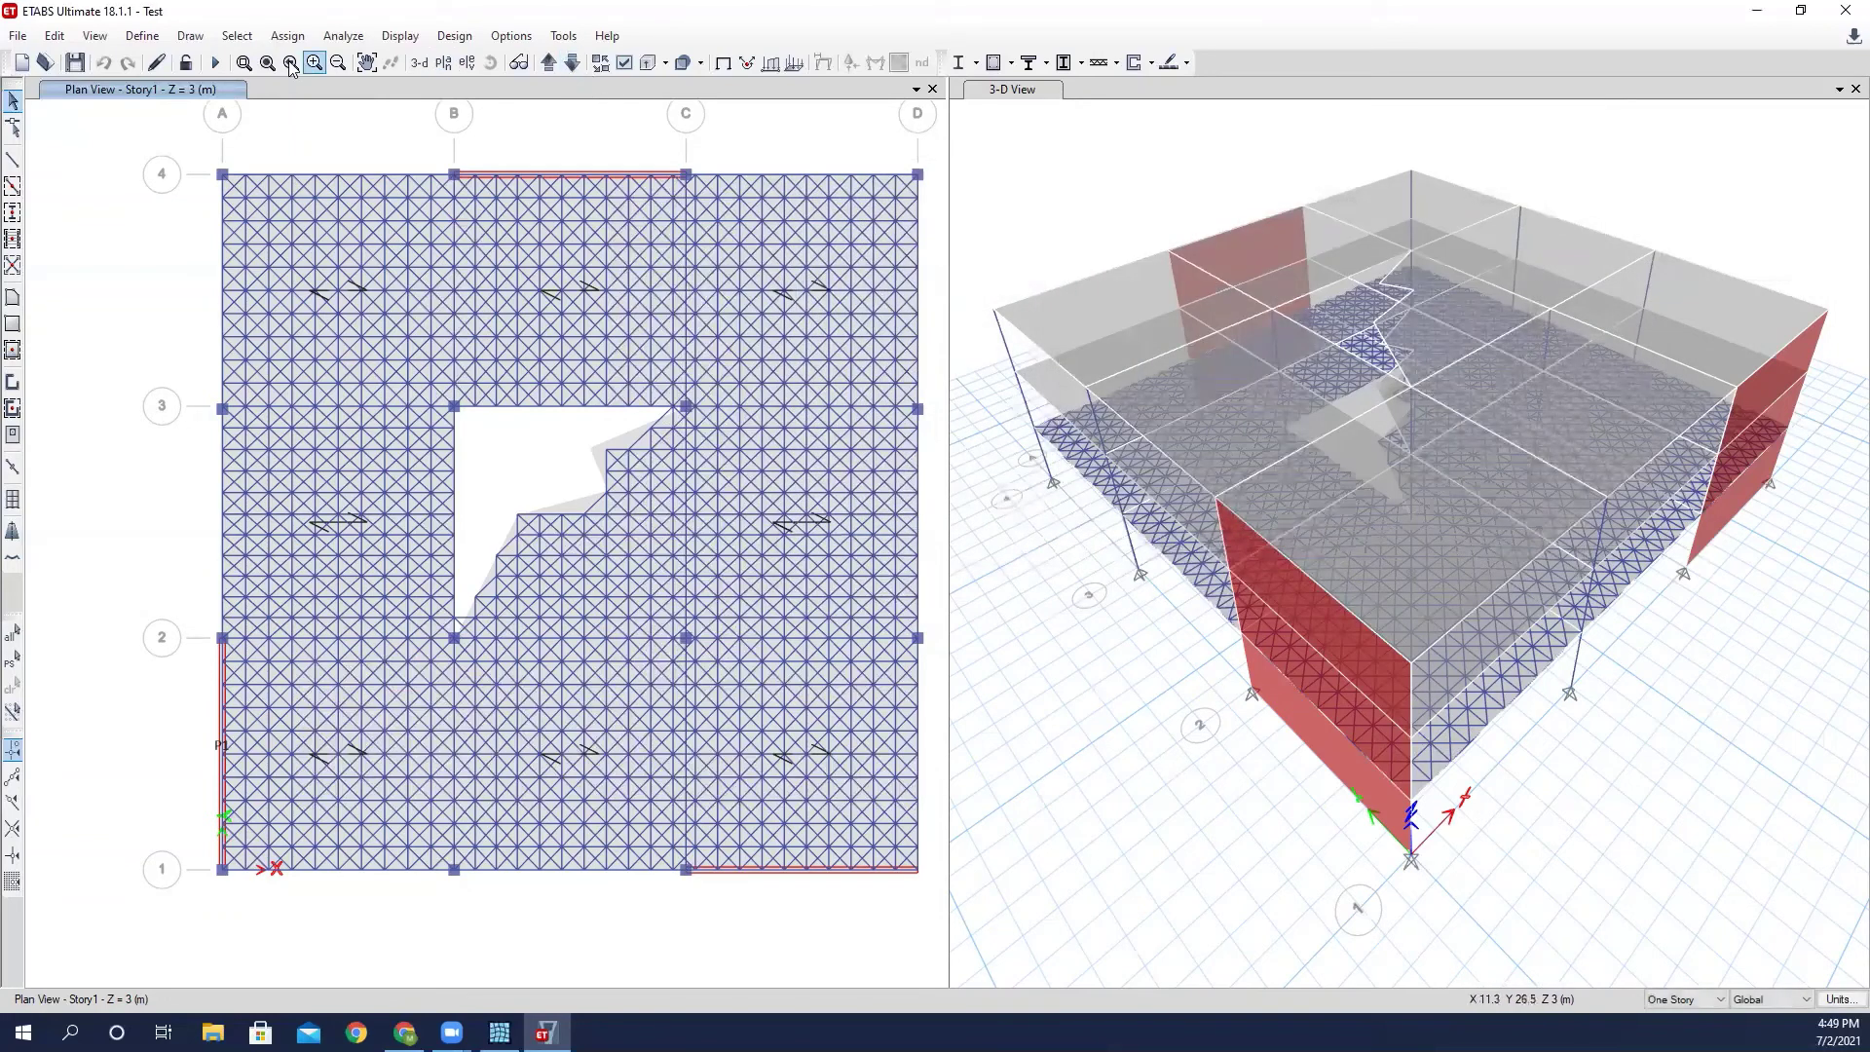
Inspect the loads assigned to the Story1 slab near grid intersection C-4.
{"action": "left_click", "coordinate": [243, 64]}
{"action": "left_click_drag", "start_coordinate": [715, 146], "coordinate": [506, 386]}
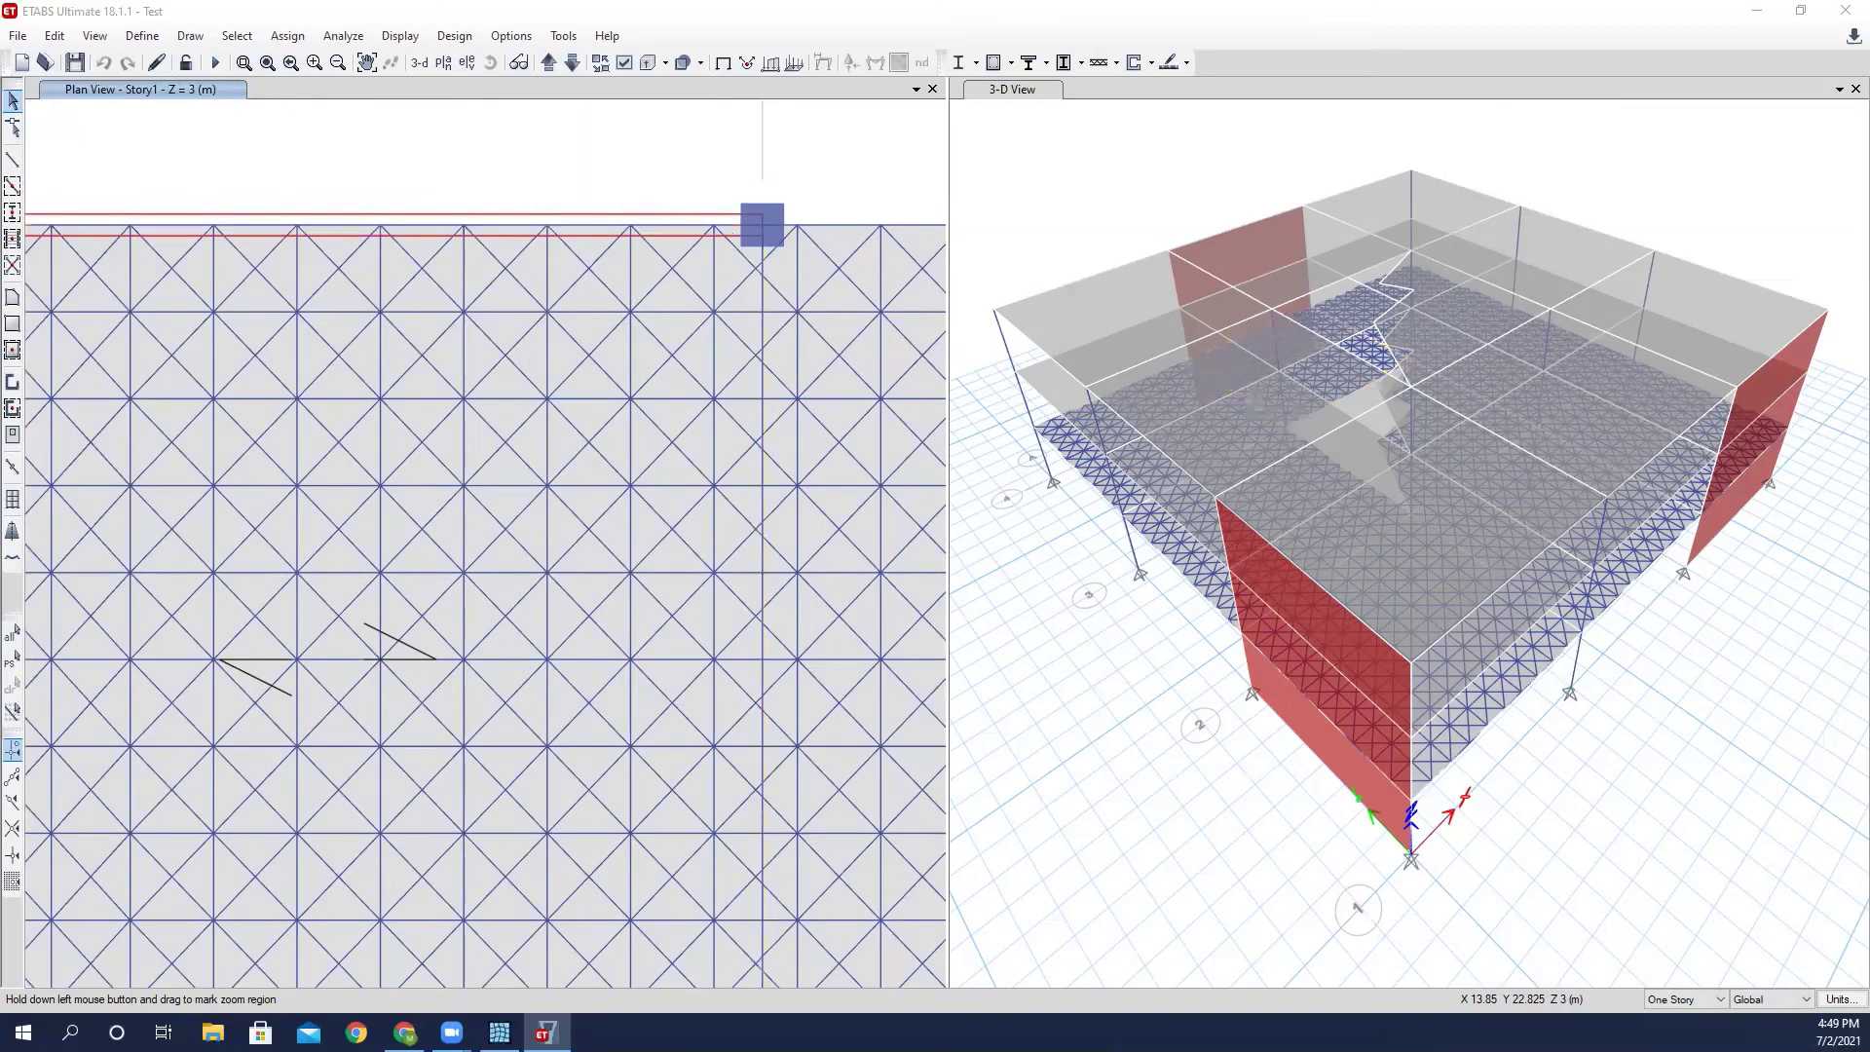
{"action": "left_click", "coordinate": [874, 229]}
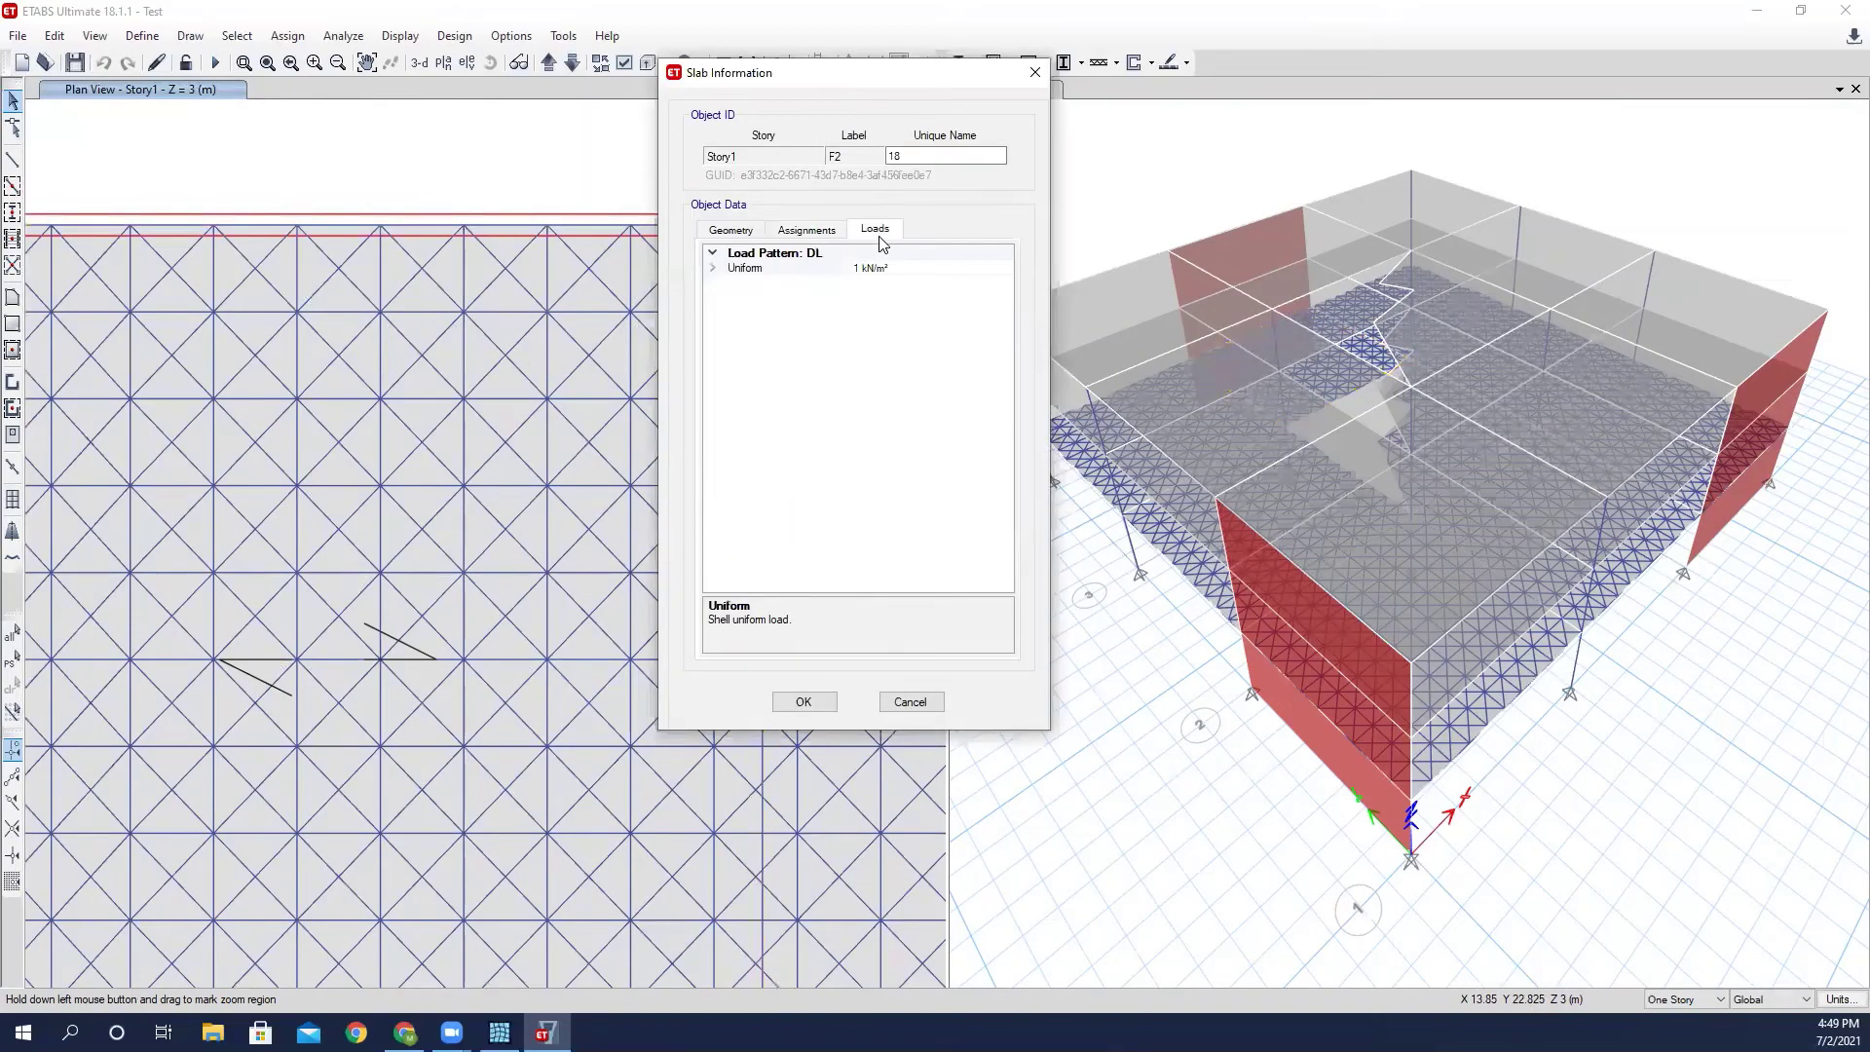
{"action": "left_click", "coordinate": [910, 701]}
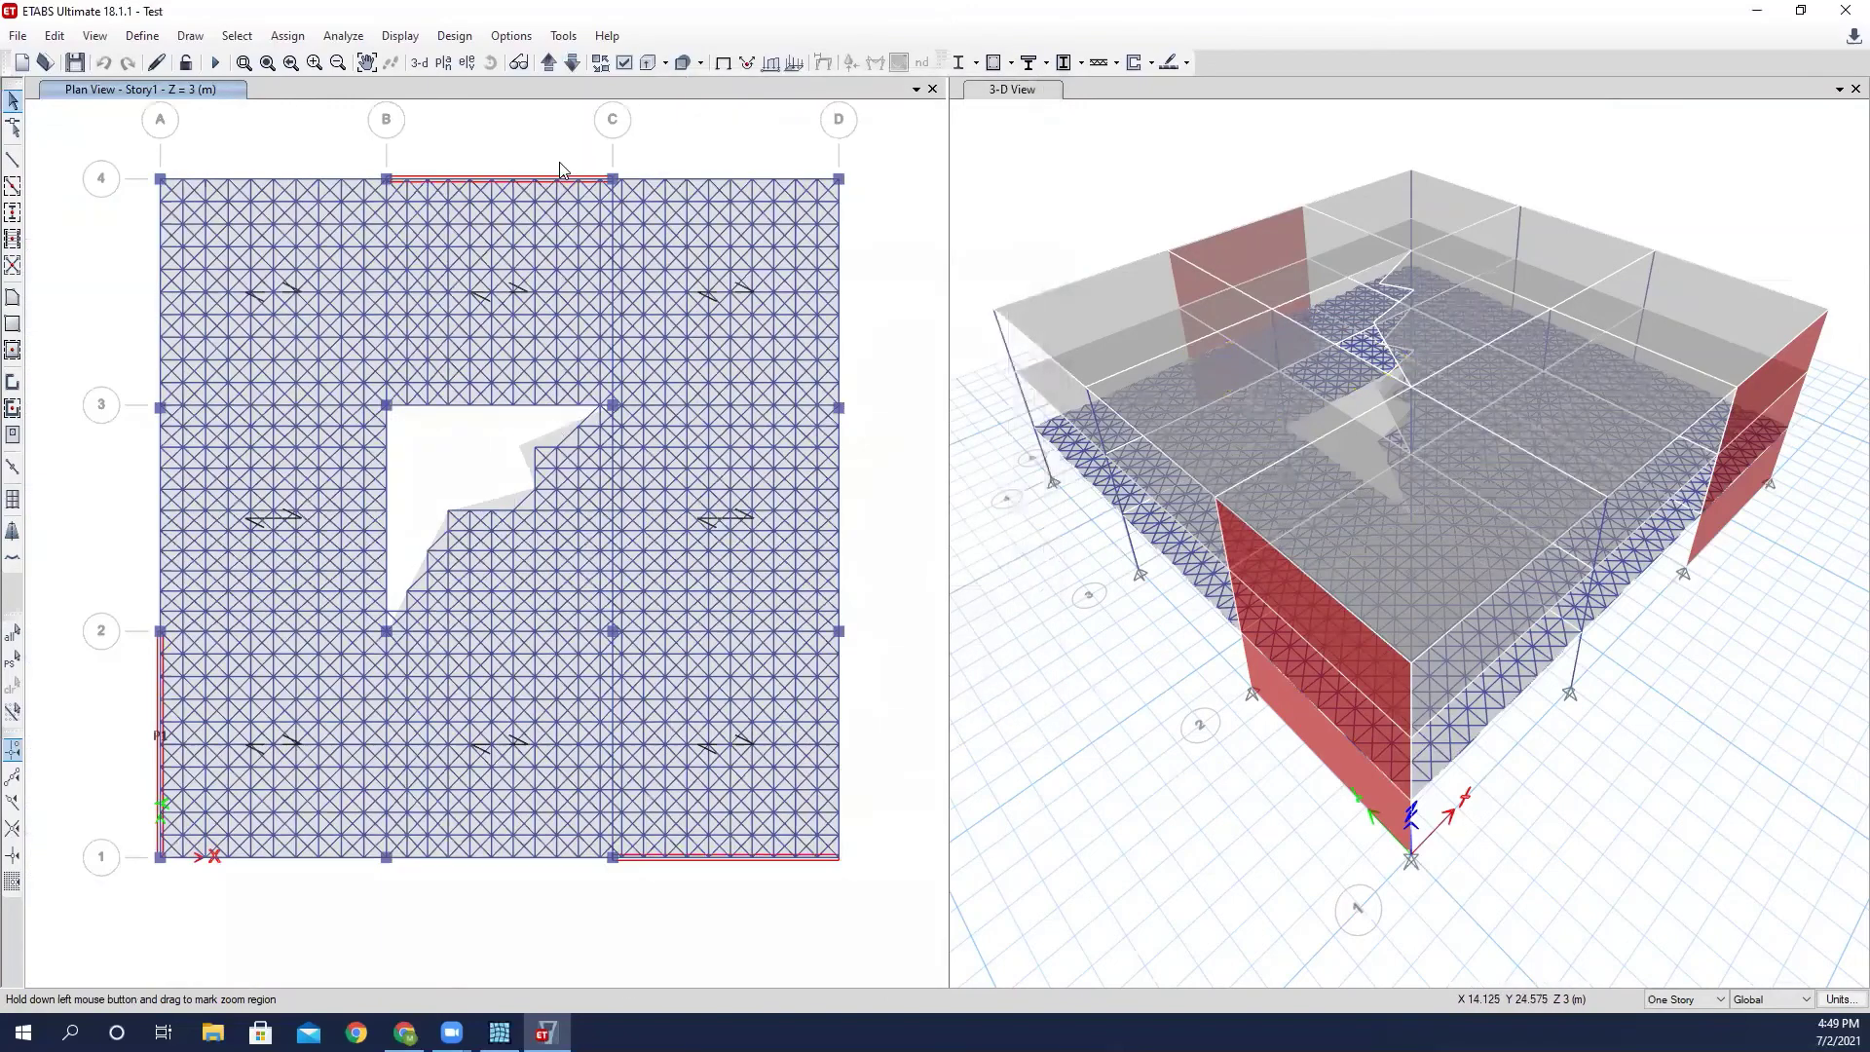
Switch to Auto Diaphragm, recheck and accept the user seismic loads on stories, and generate the diaphragm loading again.
{"action": "left_click", "coordinate": [498, 1032]}
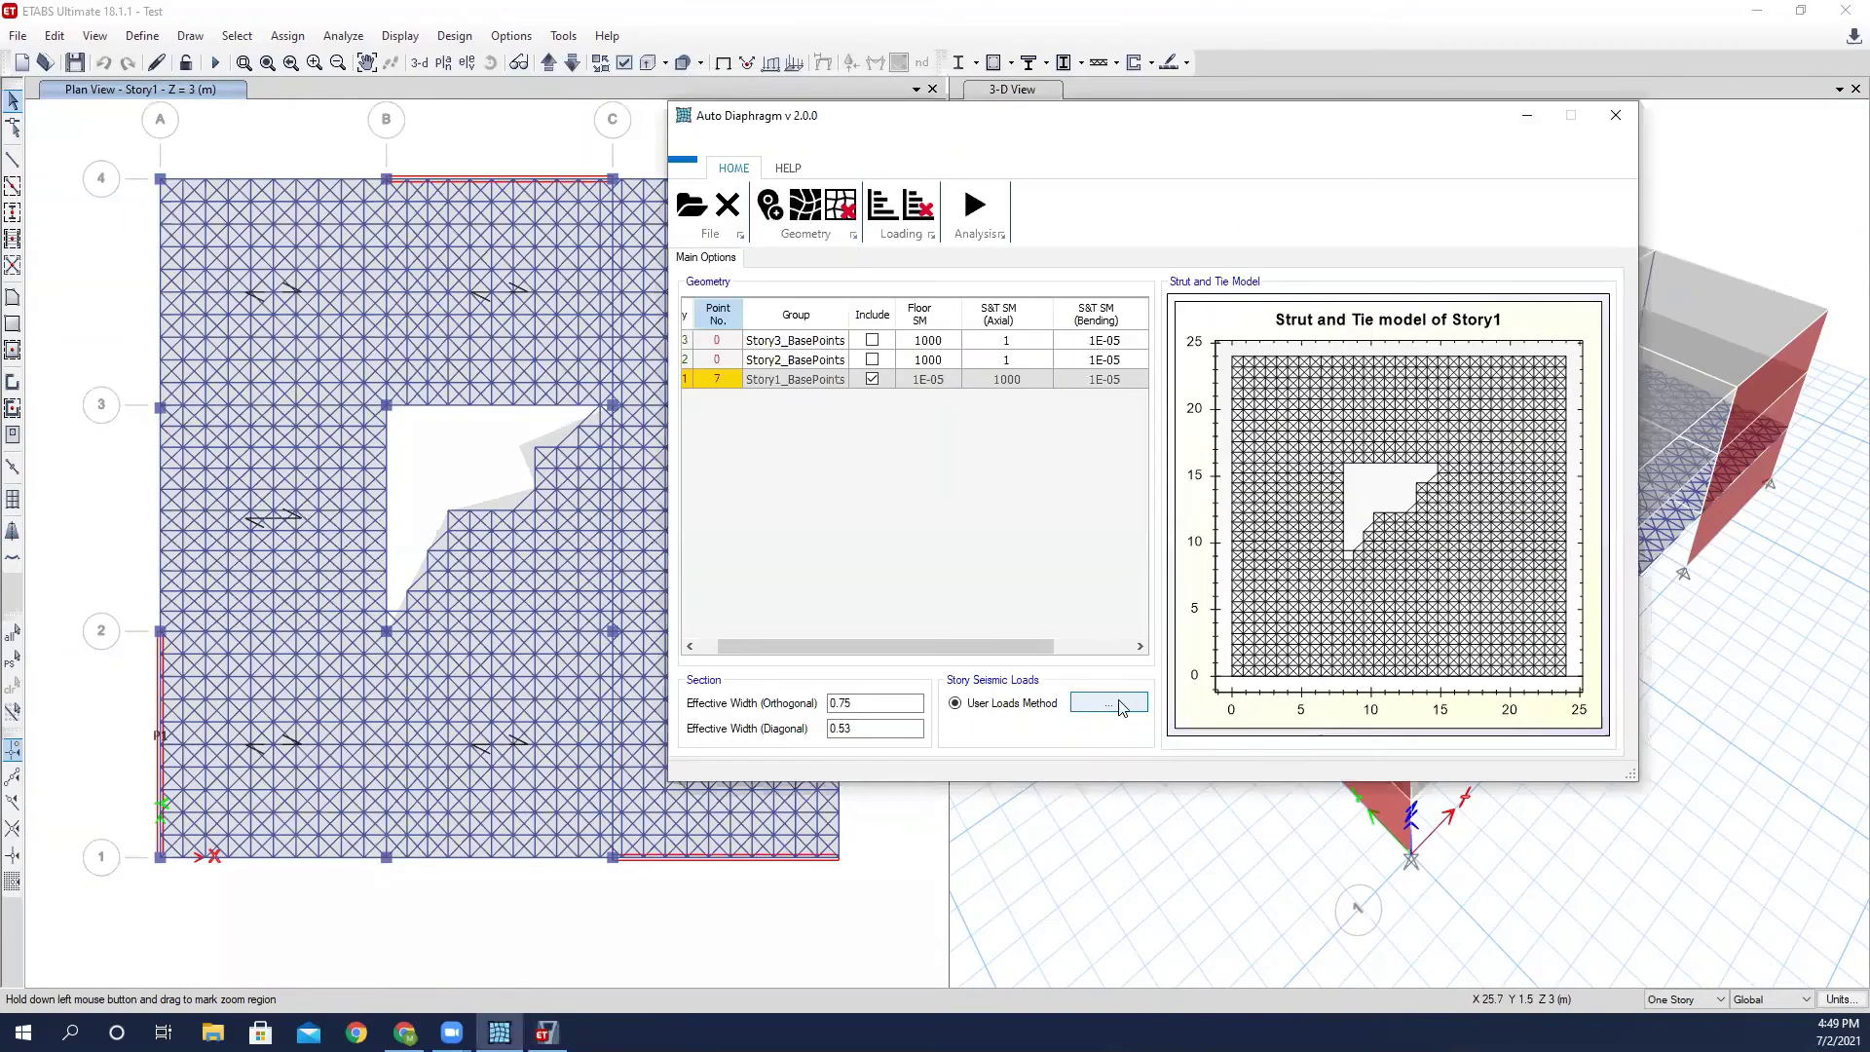
{"action": "left_click", "coordinate": [1108, 701]}
{"action": "left_click_drag", "start_coordinate": [679, 130], "coordinate": [927, 136]}
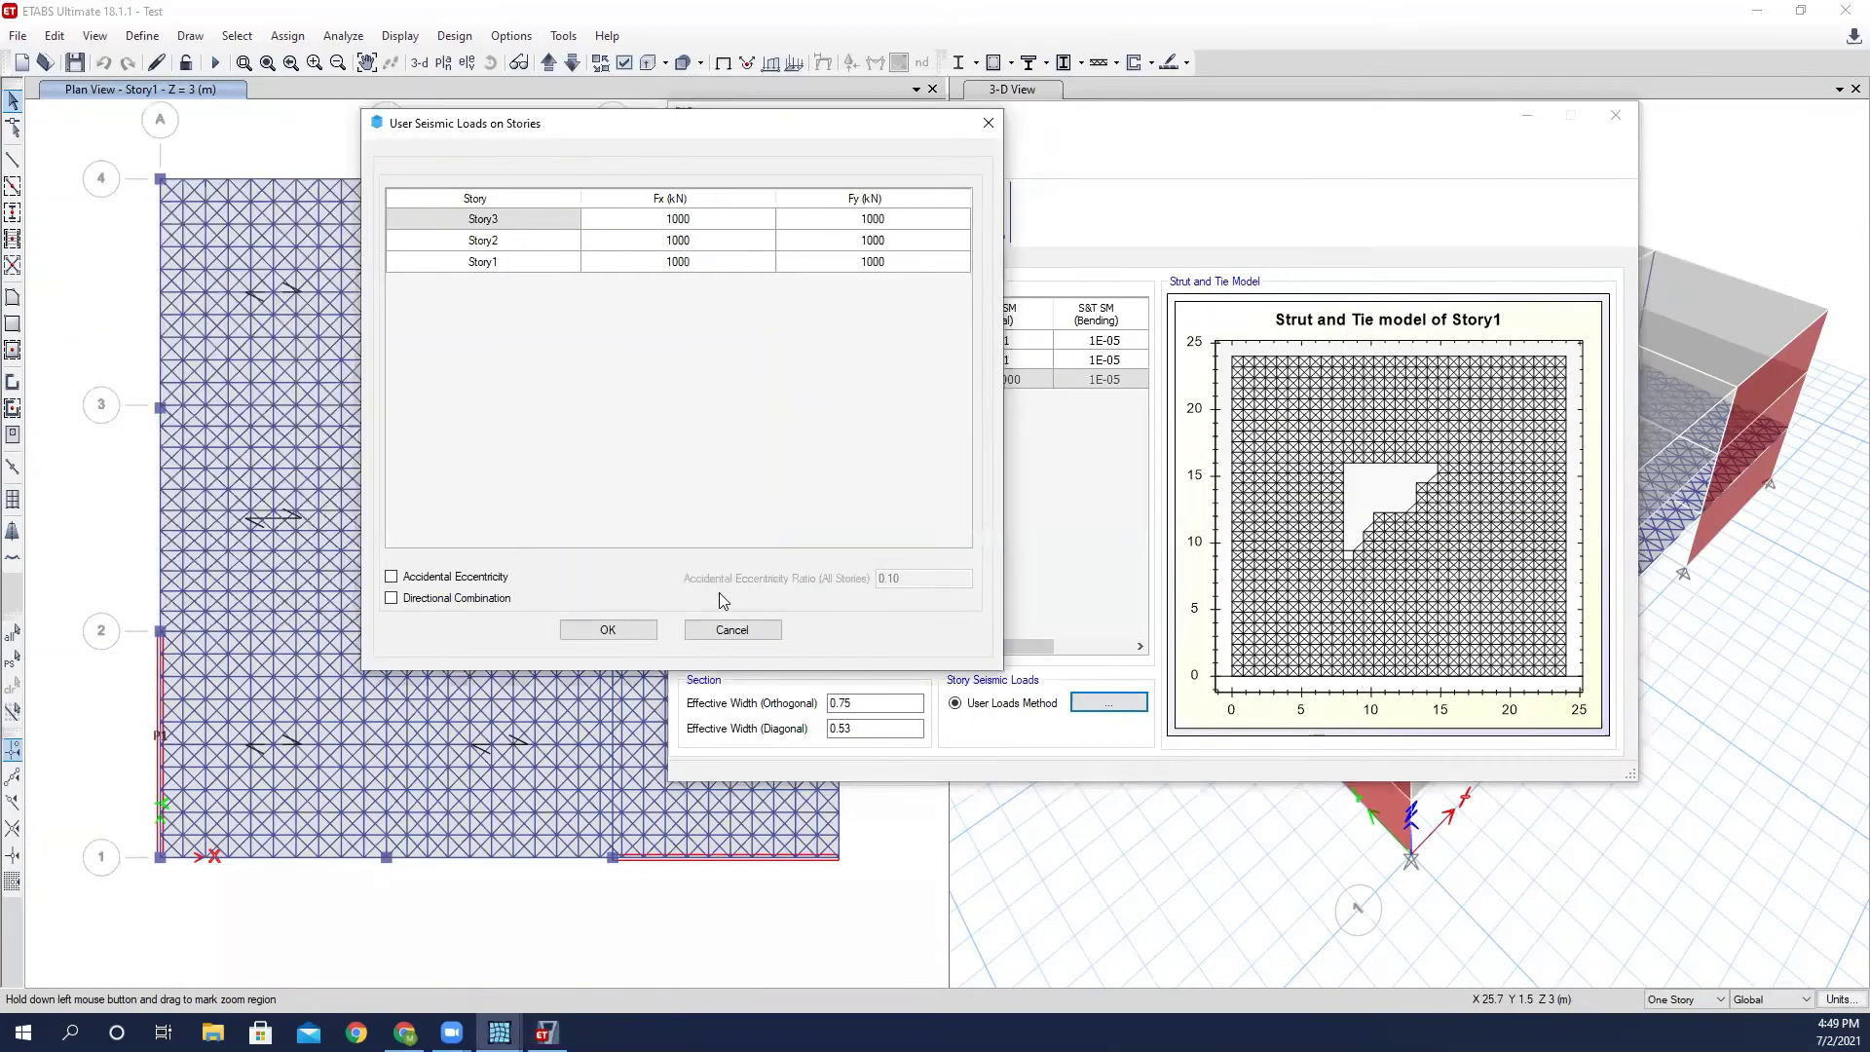
{"action": "left_click", "coordinate": [606, 624]}
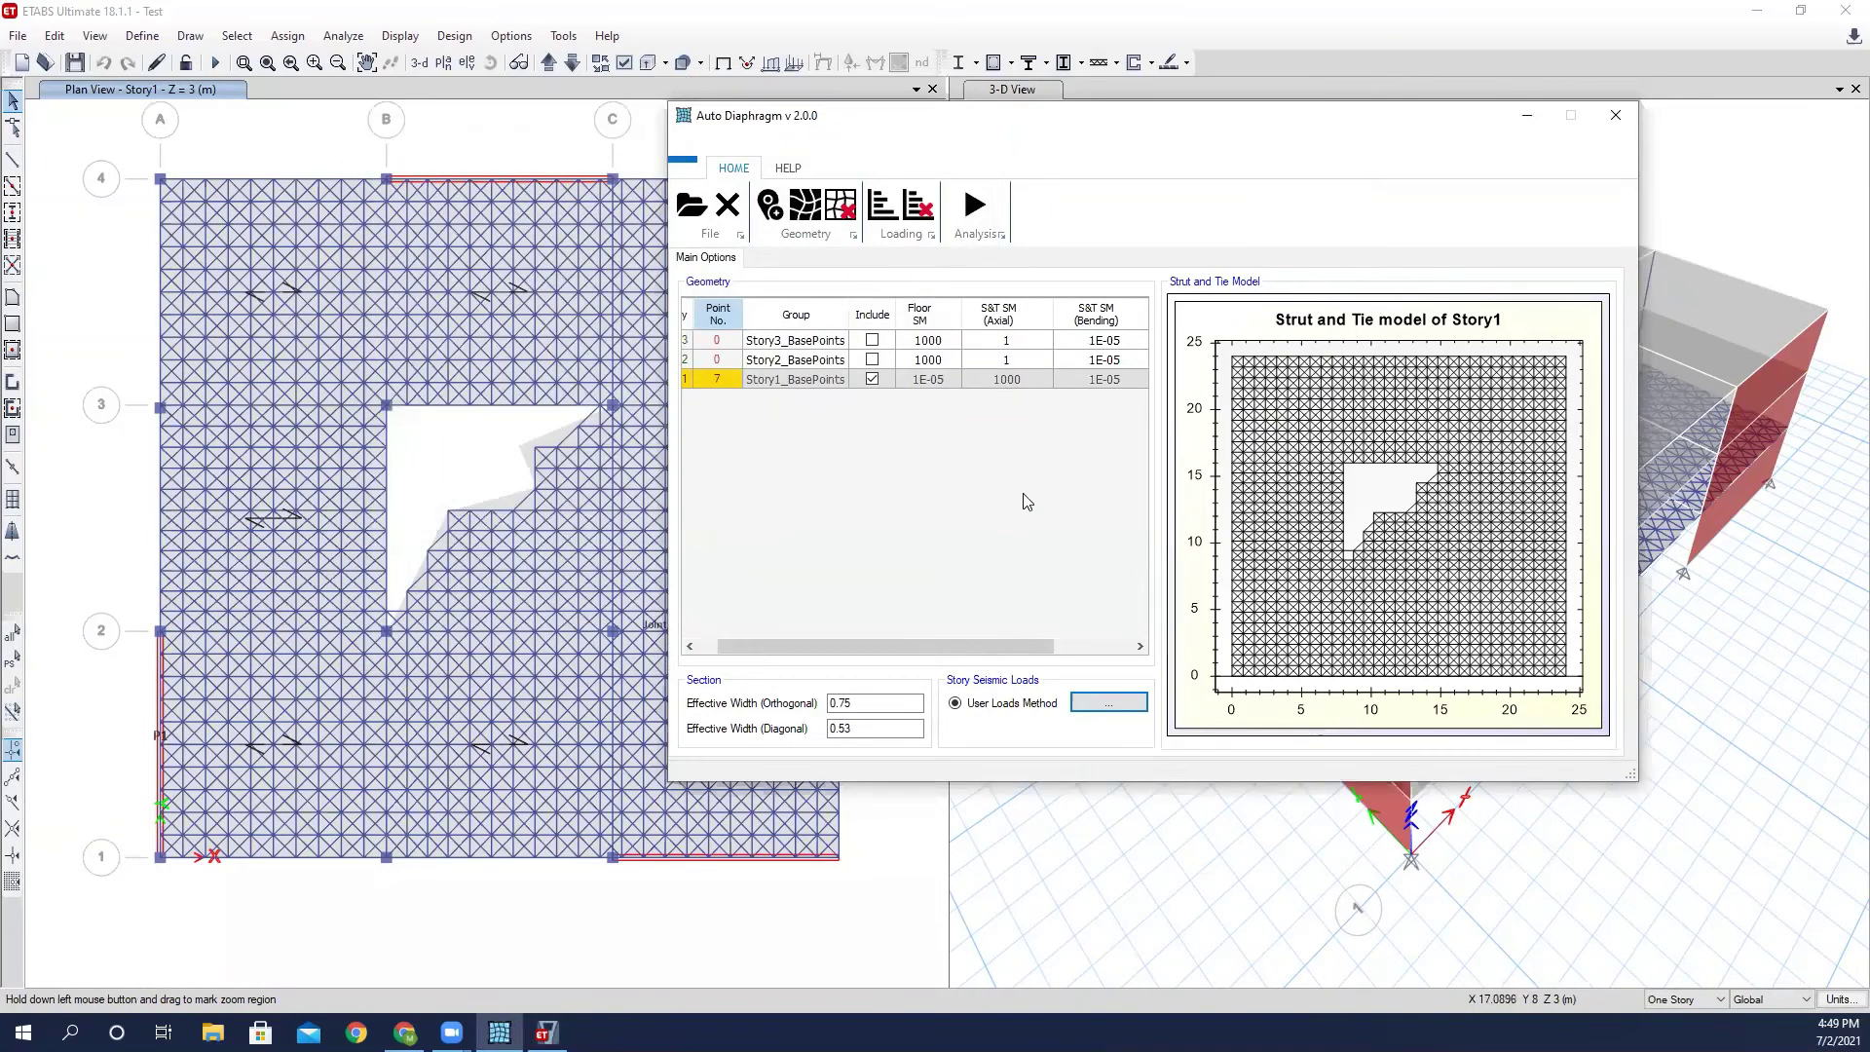
{"action": "left_click", "coordinate": [880, 208]}
Review the ETABS load cases set to run, including the AutoD cases, and accept the list.
{"action": "left_click", "coordinate": [343, 36]}
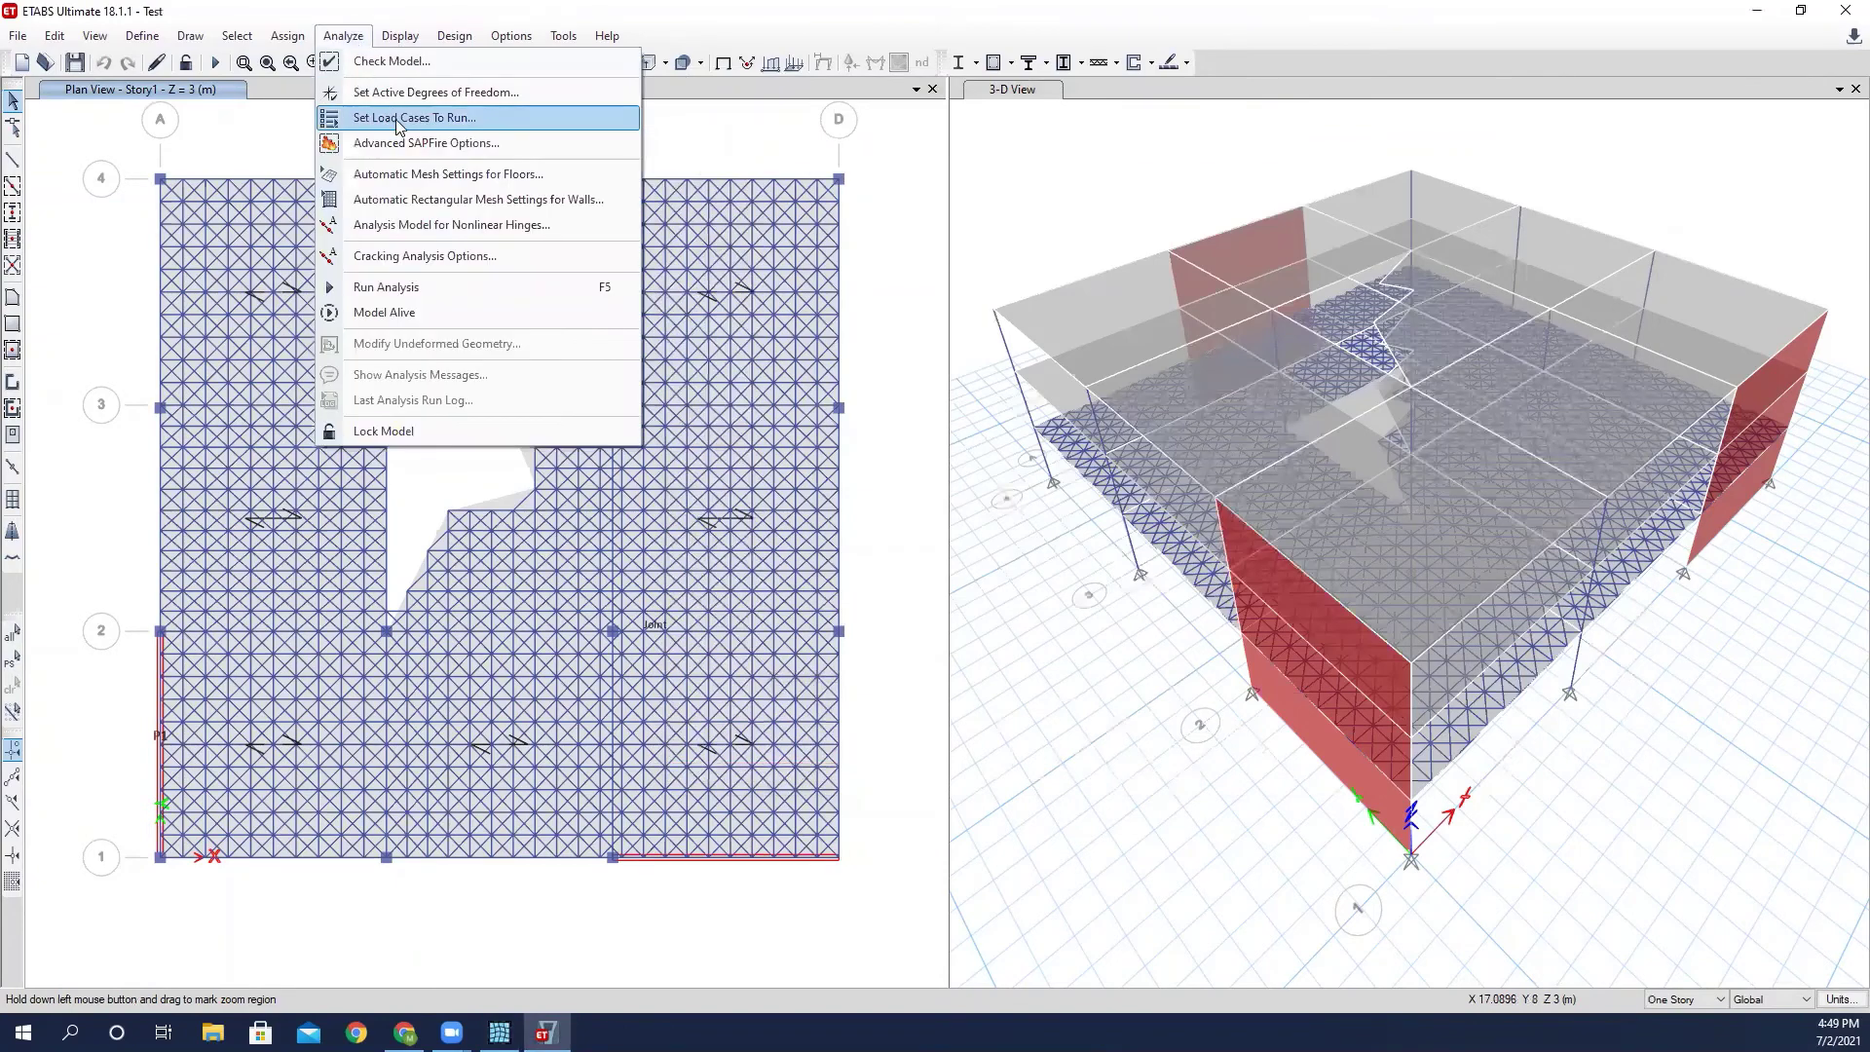
{"action": "left_click", "coordinate": [402, 121]}
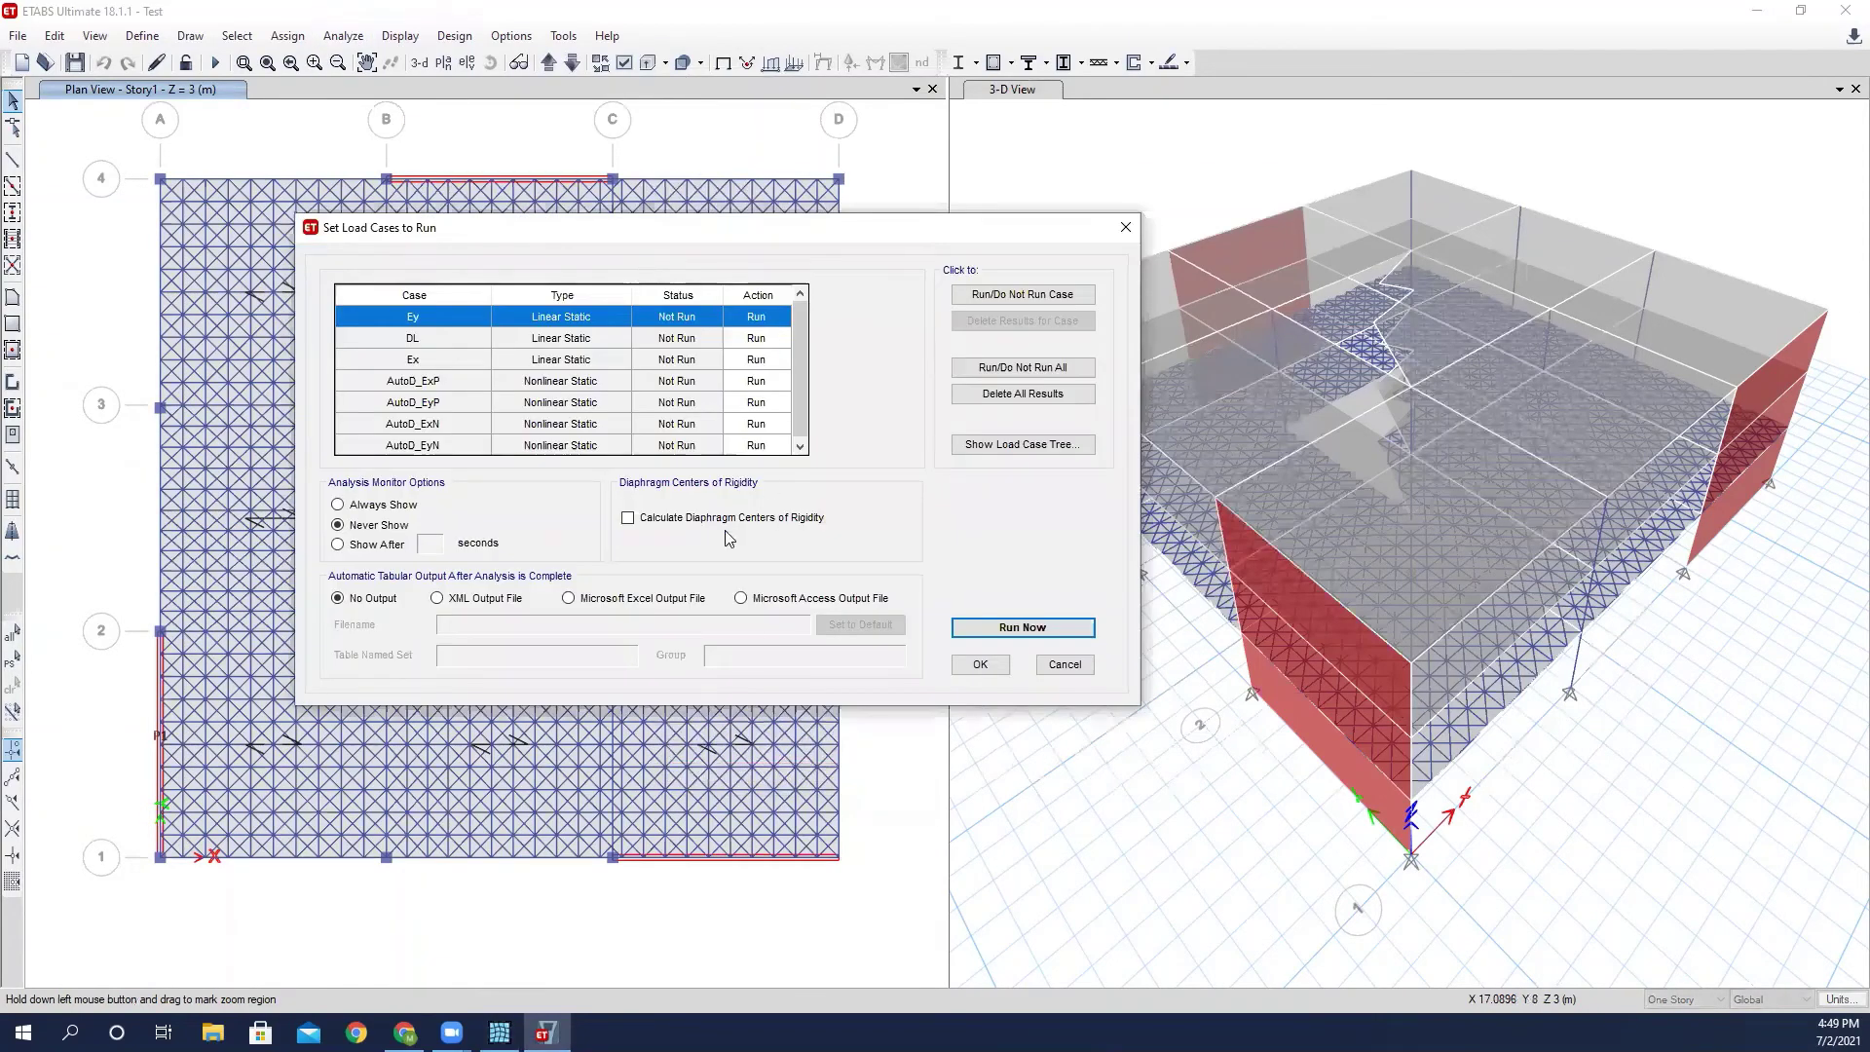
{"action": "left_click", "coordinate": [982, 666]}
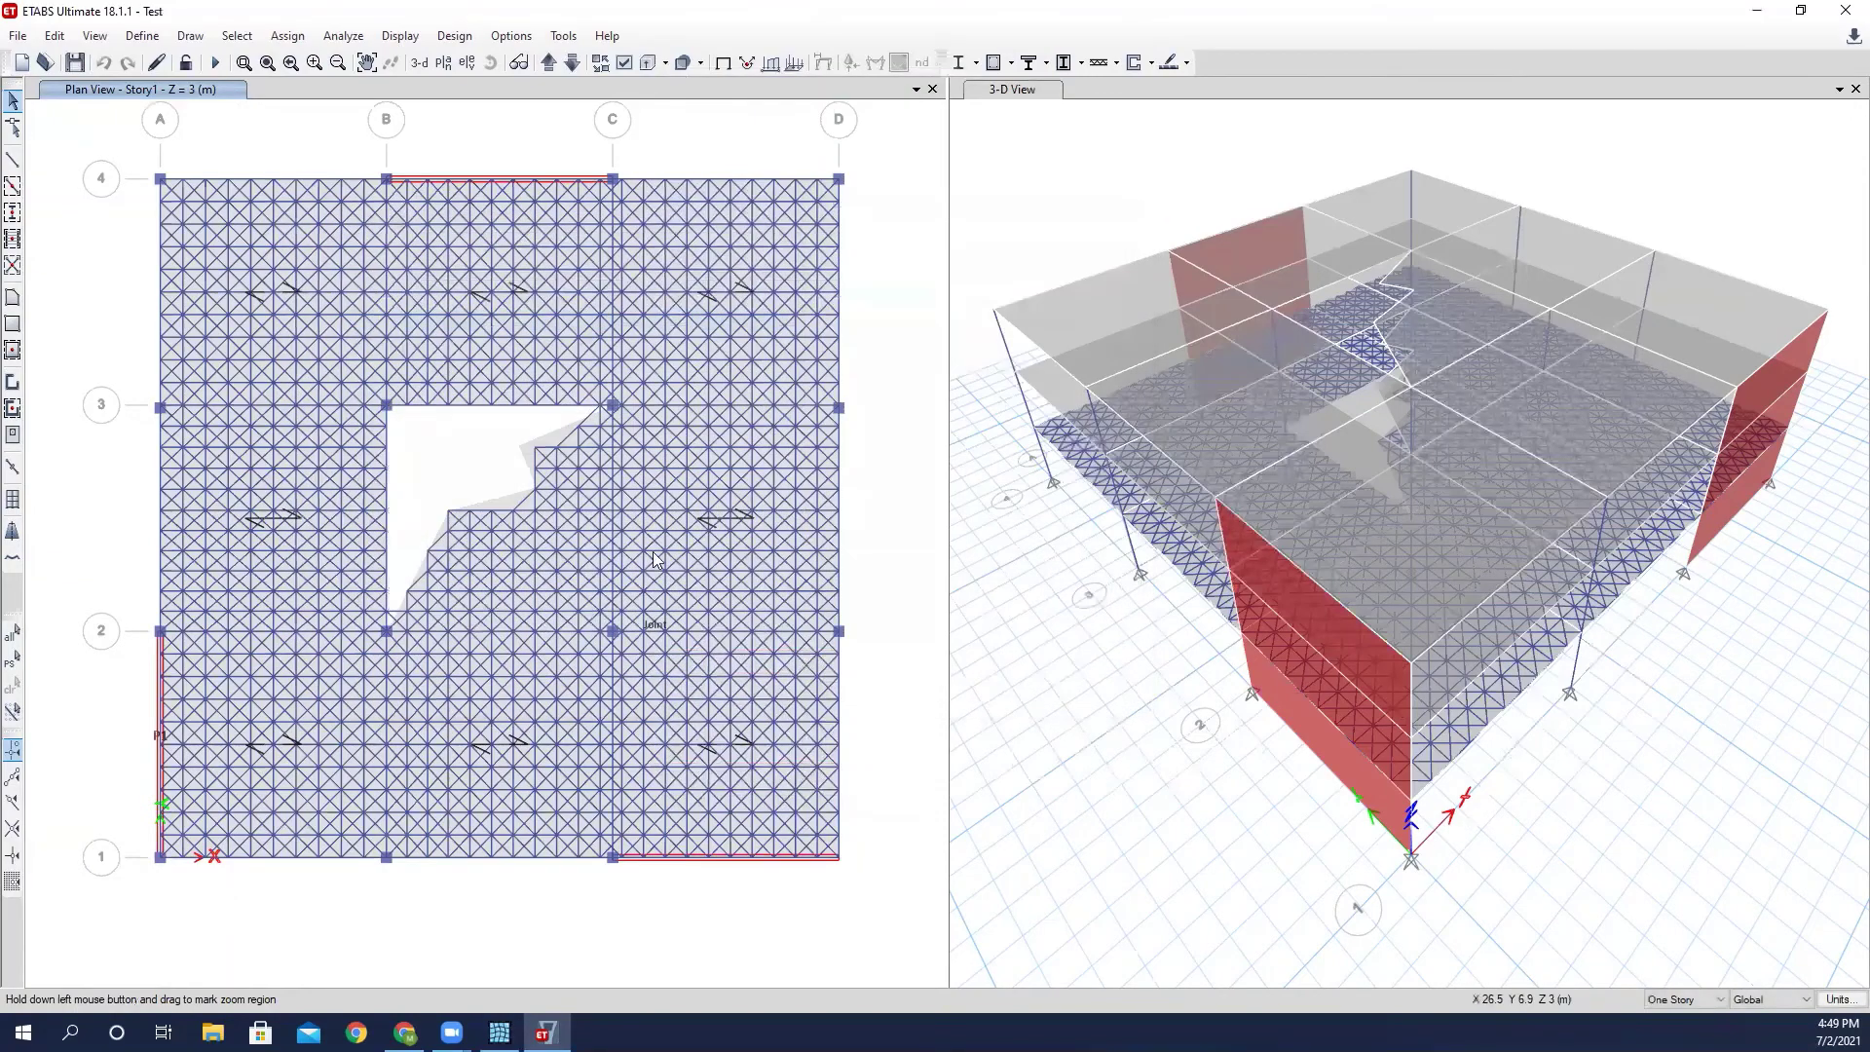
Glance at the Auto Diaphragm window, return to ETABS, and inspect the AutoD_ExN, AutoD_ExP and AutoD_EyP forces on a Story1 joint near grid B-3.
{"action": "left_click", "coordinate": [499, 1032]}
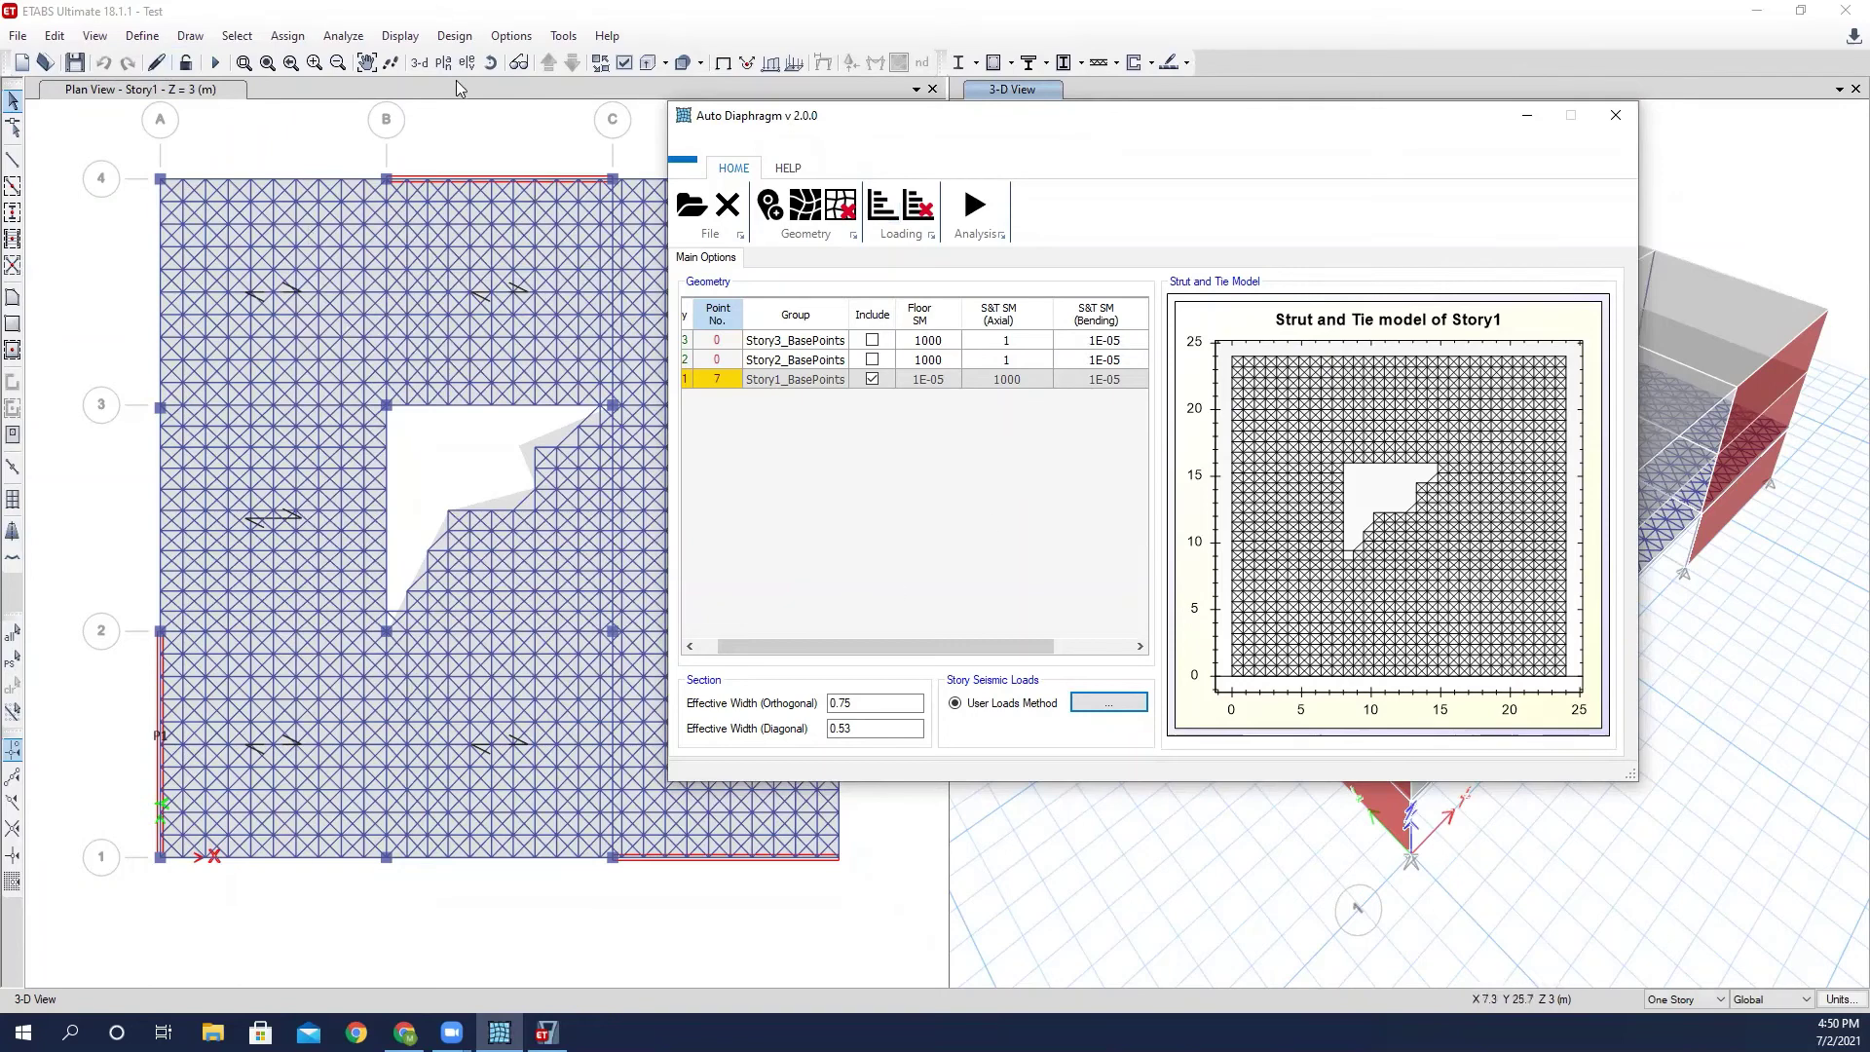
{"action": "left_click", "coordinate": [448, 142]}
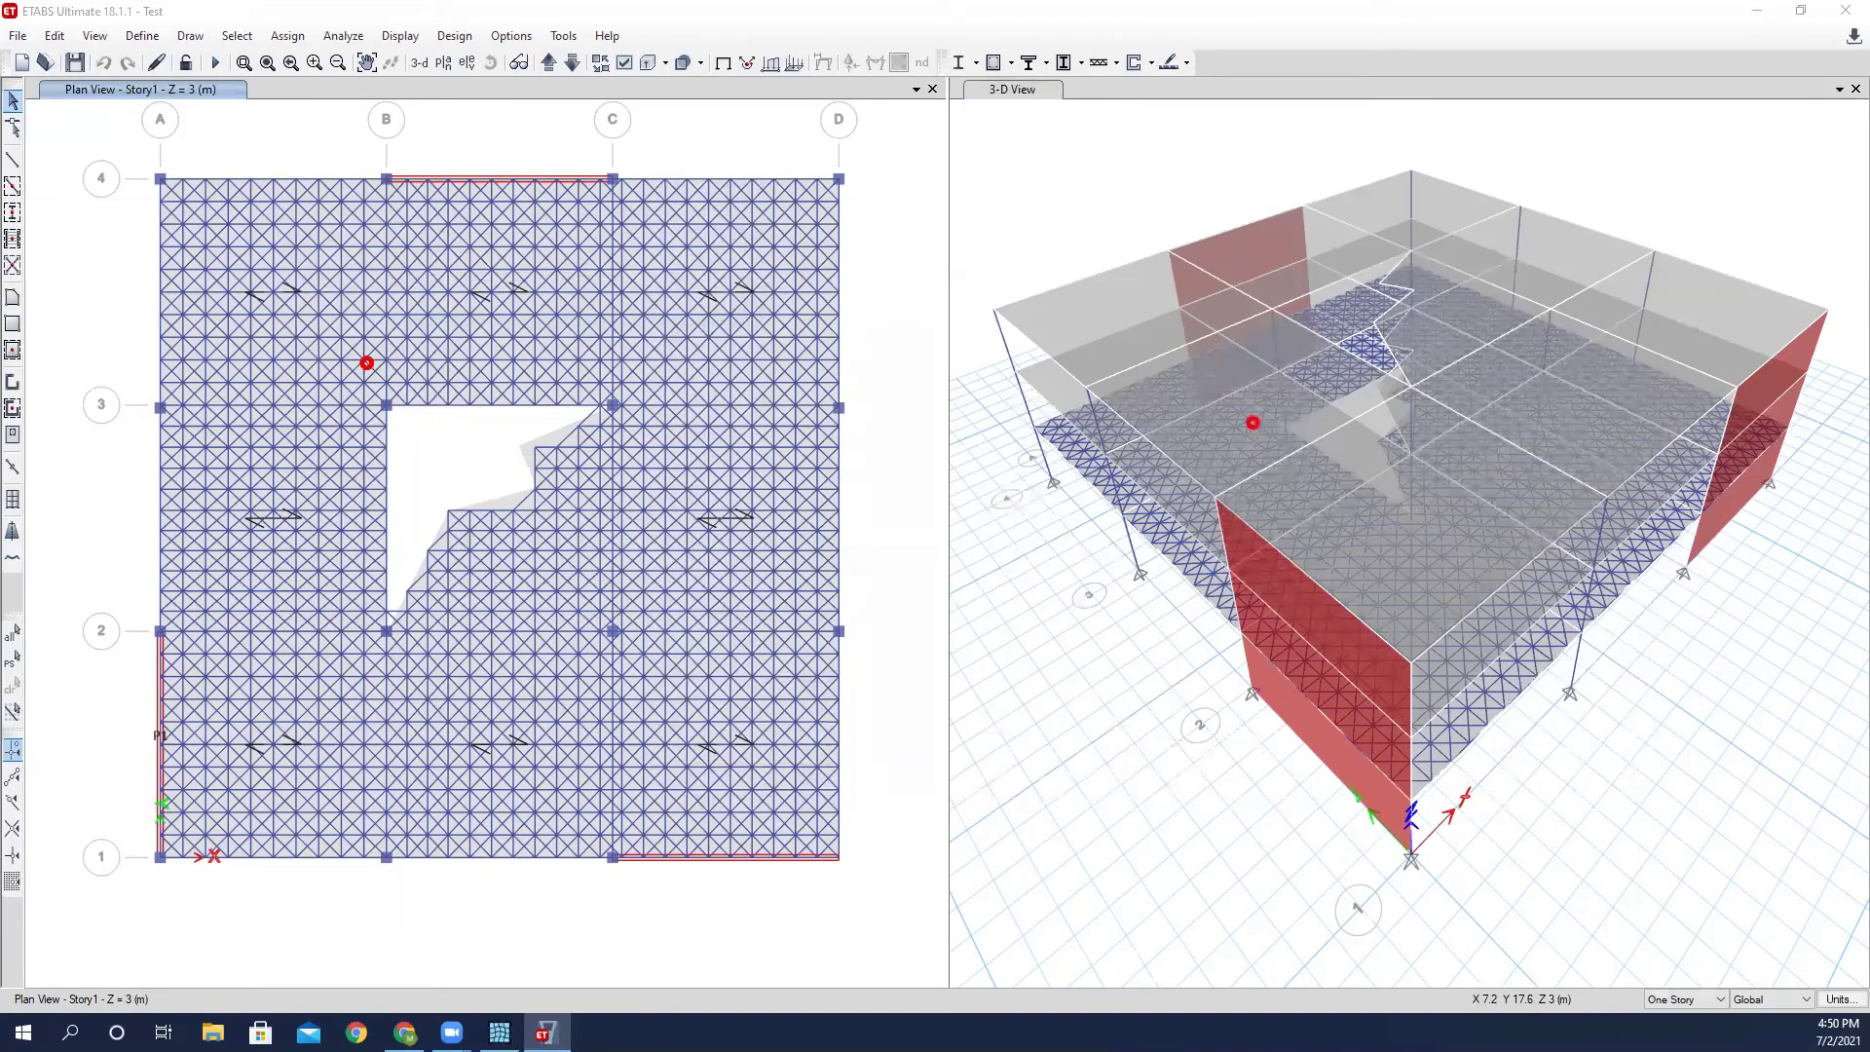
{"action": "right_click", "coordinate": [366, 363]}
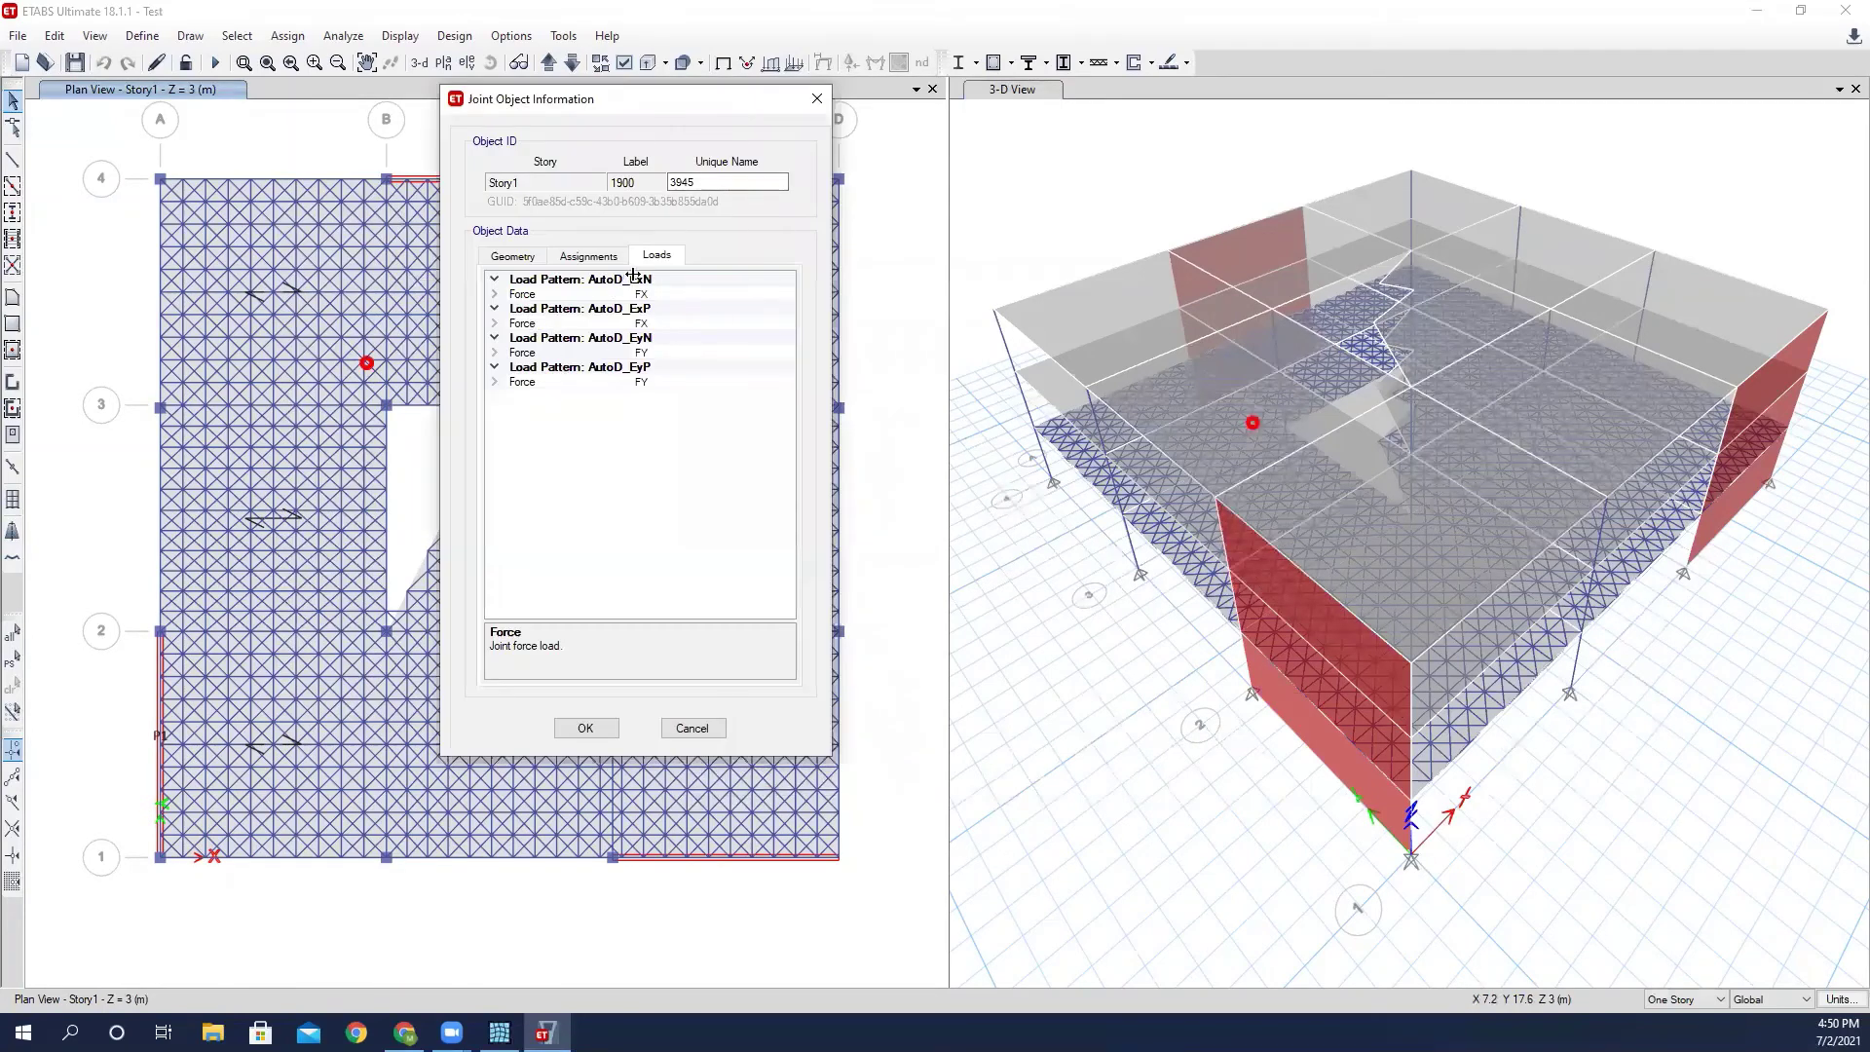
{"action": "left_click", "coordinate": [495, 294]}
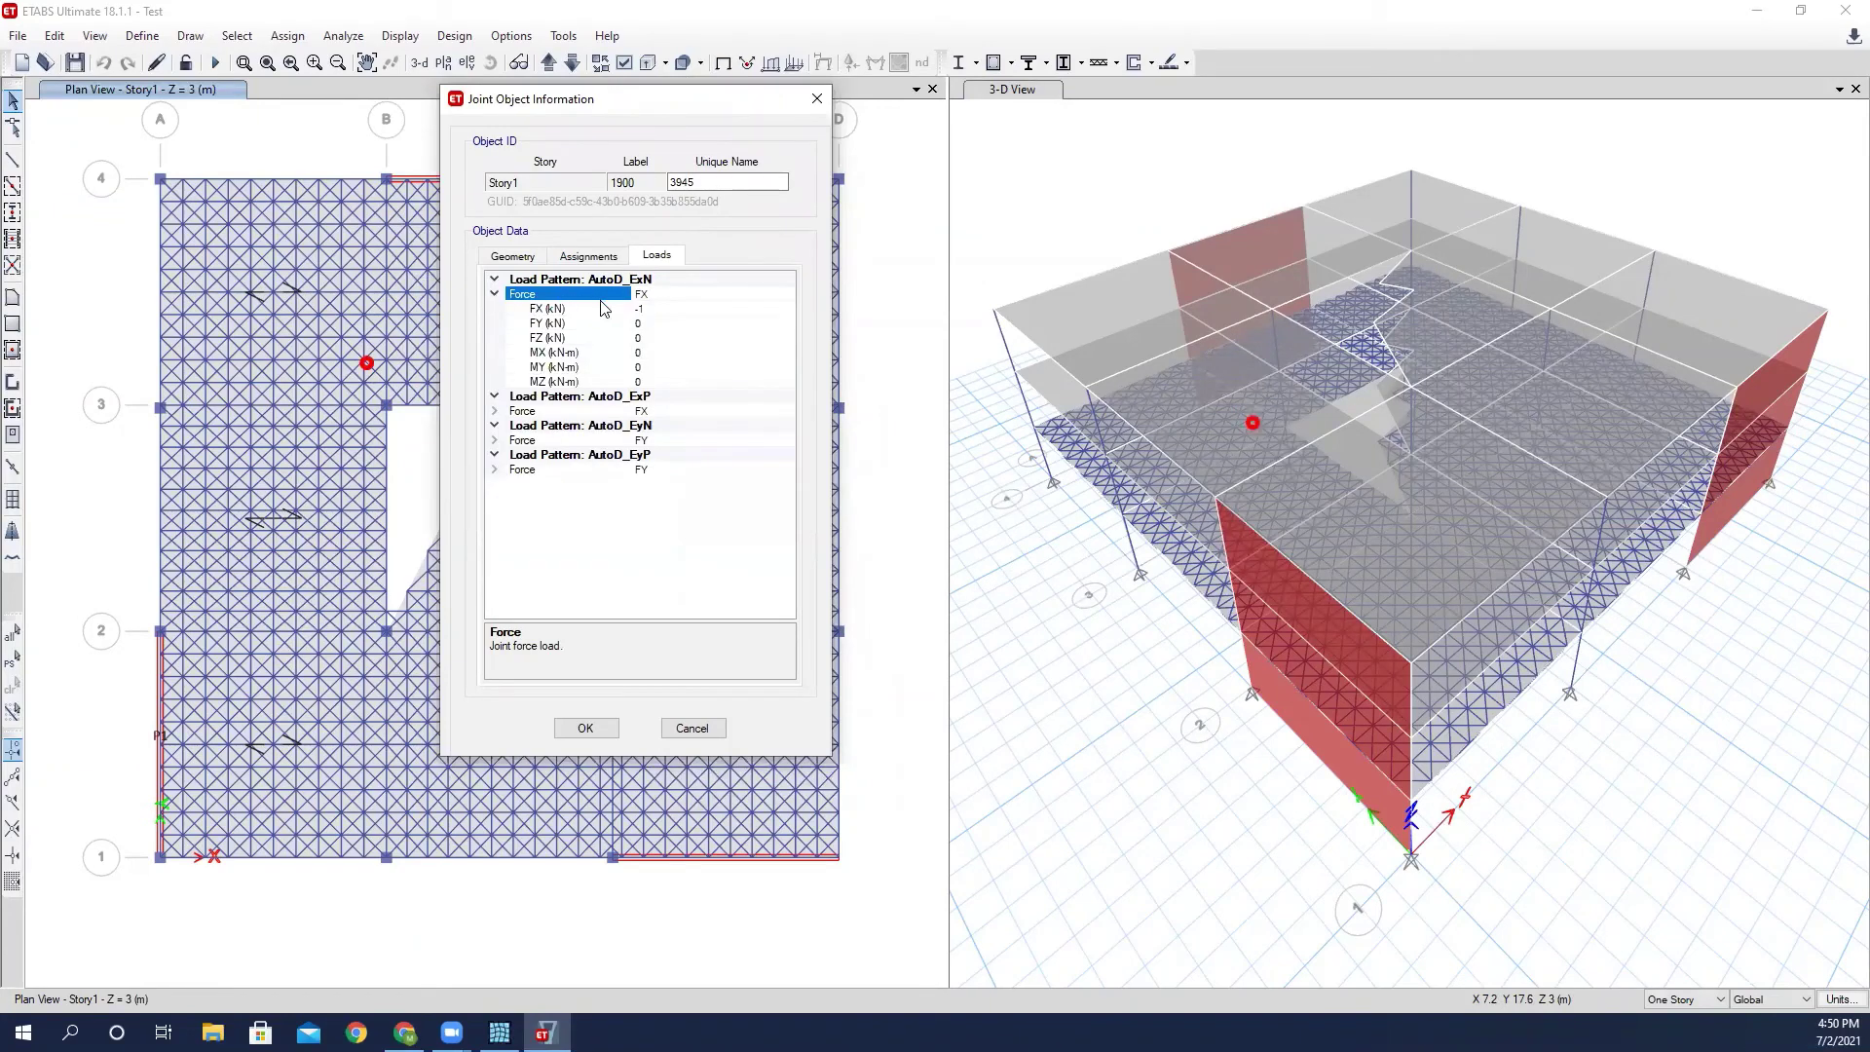
{"action": "left_click", "coordinate": [495, 410]}
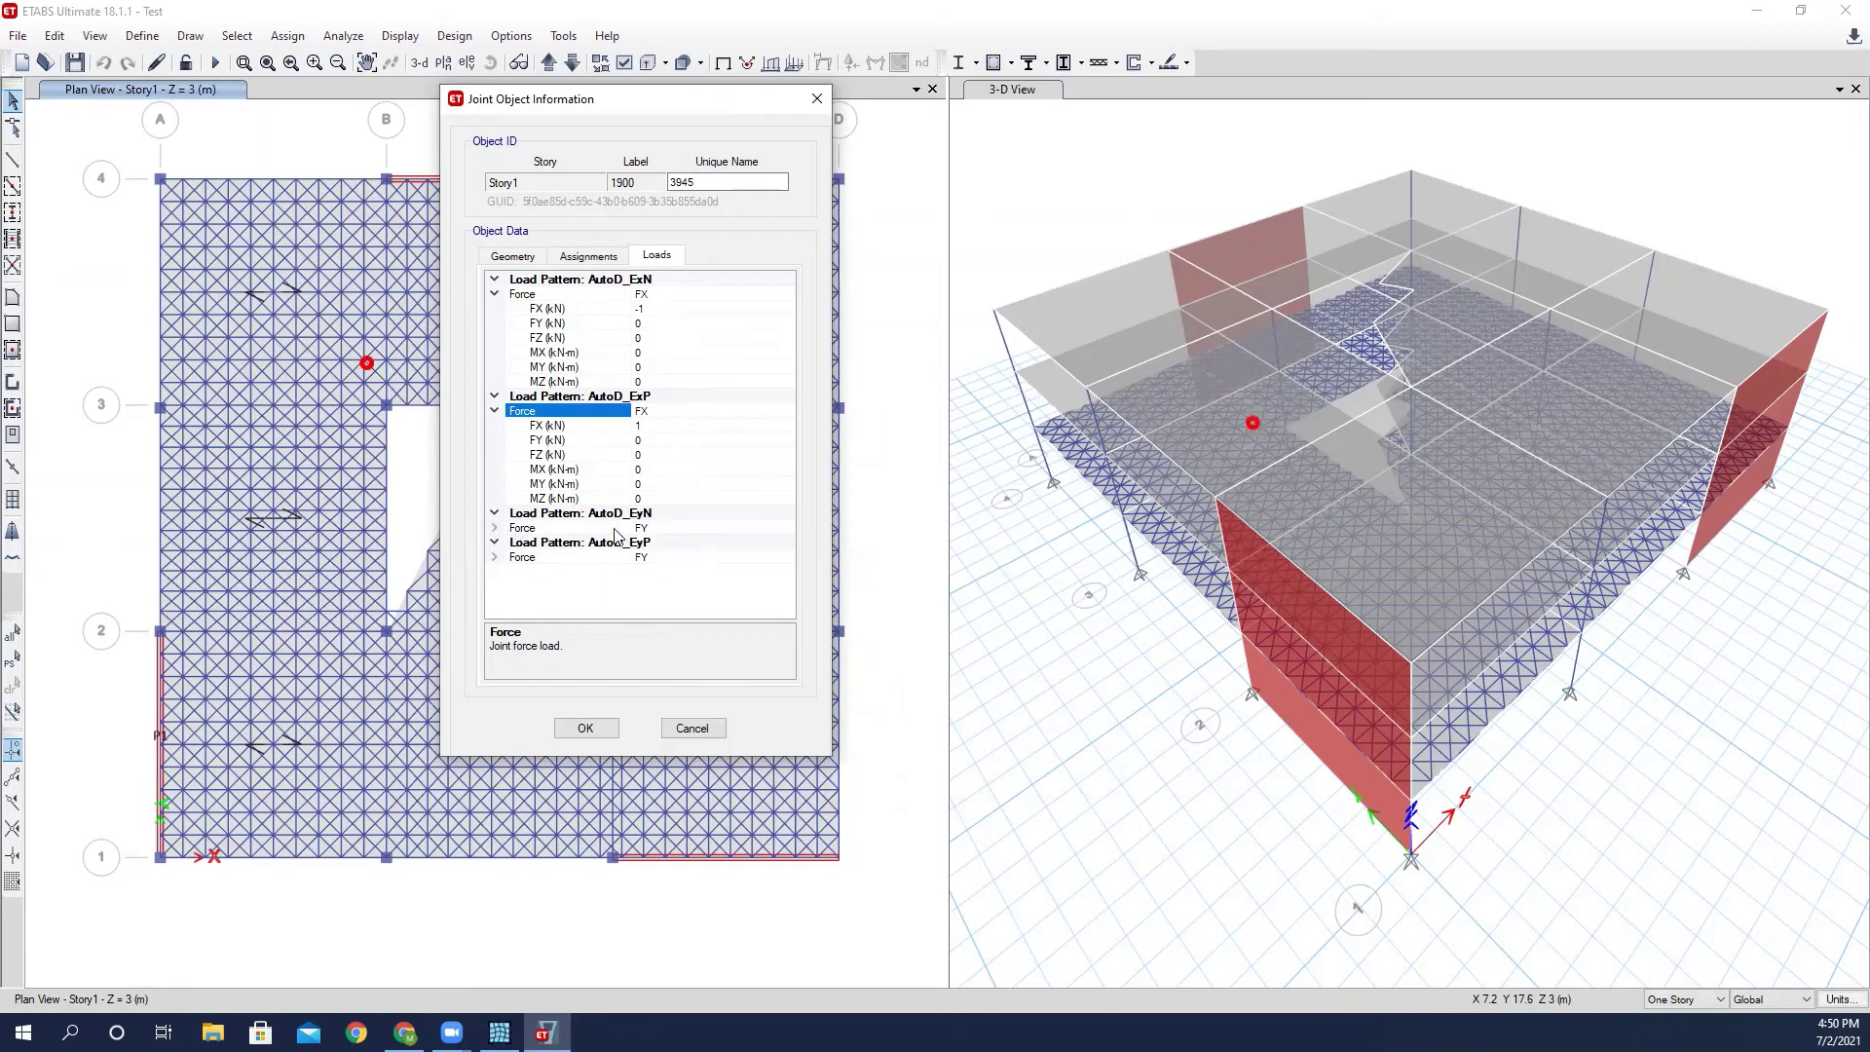
{"action": "left_click", "coordinate": [494, 556]}
{"action": "scroll", "coordinate": [661, 493], "scroll_direction": "up", "scroll_amount": 1}
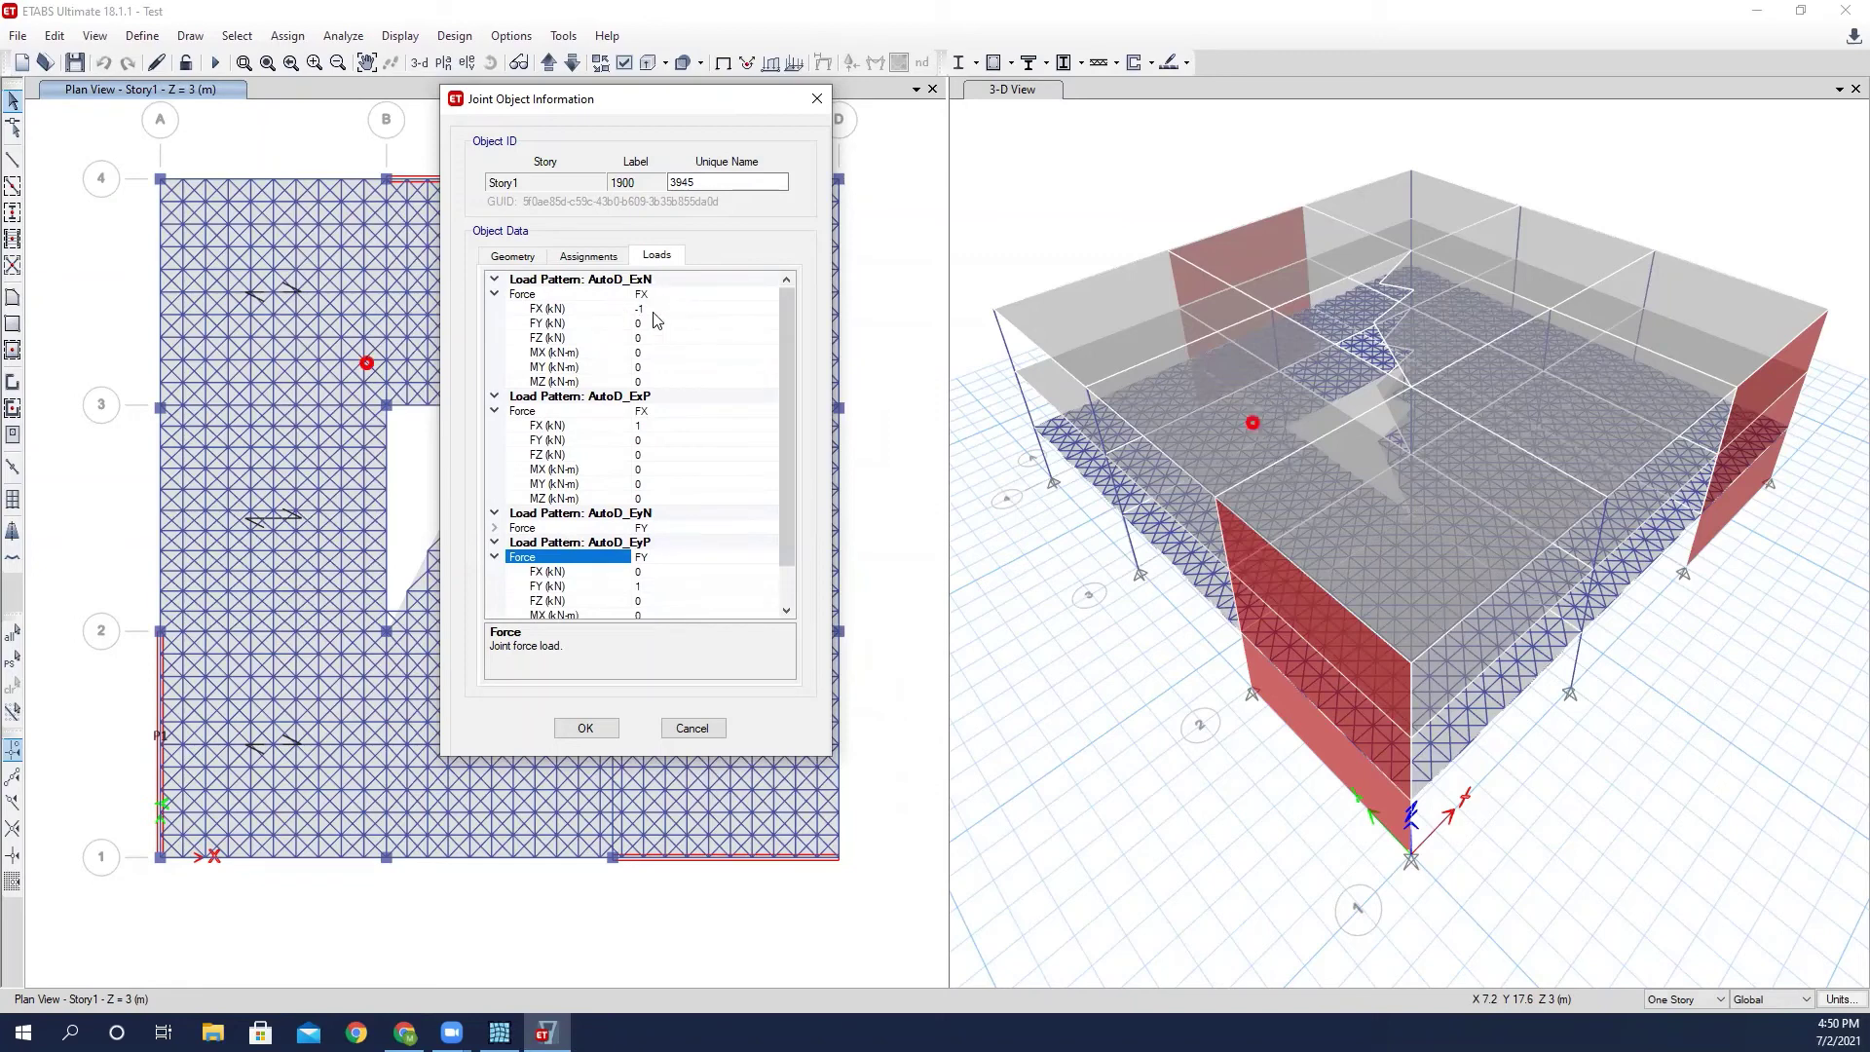
{"action": "left_click", "coordinate": [816, 99]}
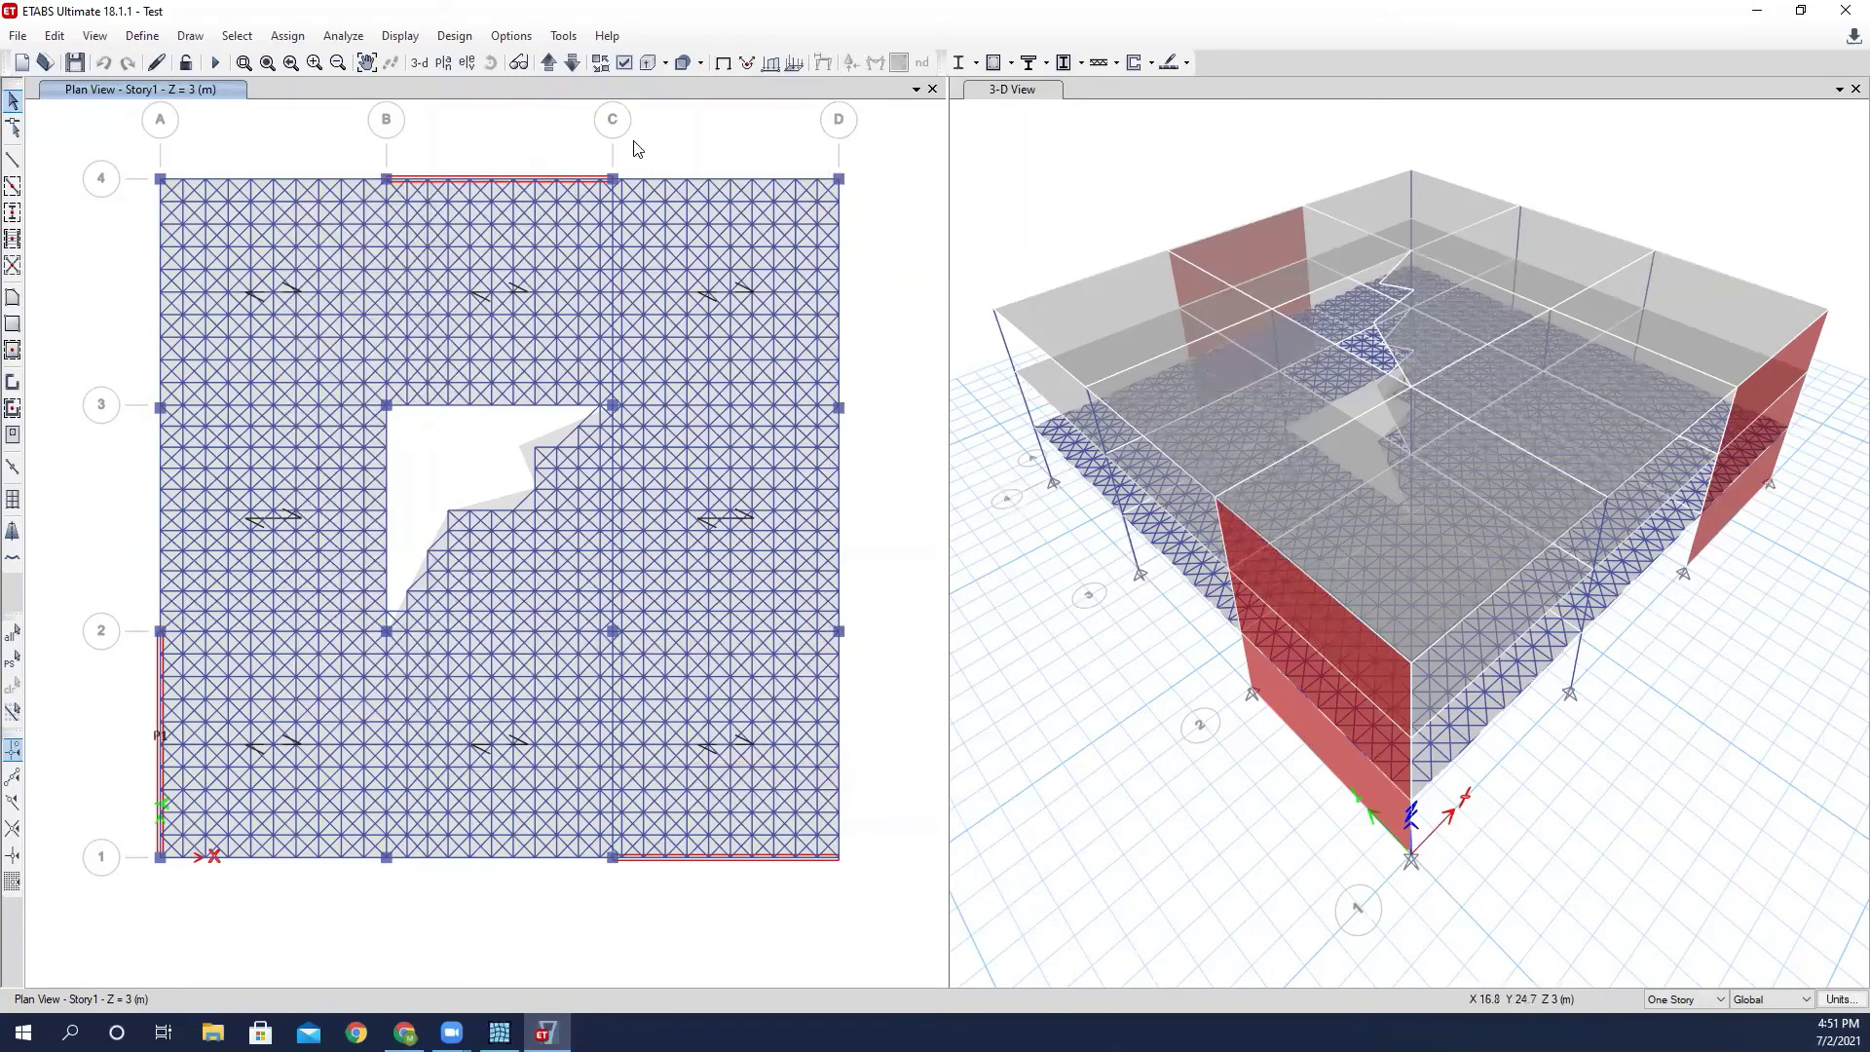
Display the joint forces of load pattern AutoD_ExP with their values on the Story1 plan.
{"action": "left_click", "coordinate": [399, 36]}
{"action": "mouse_move", "coordinate": [467, 91]}
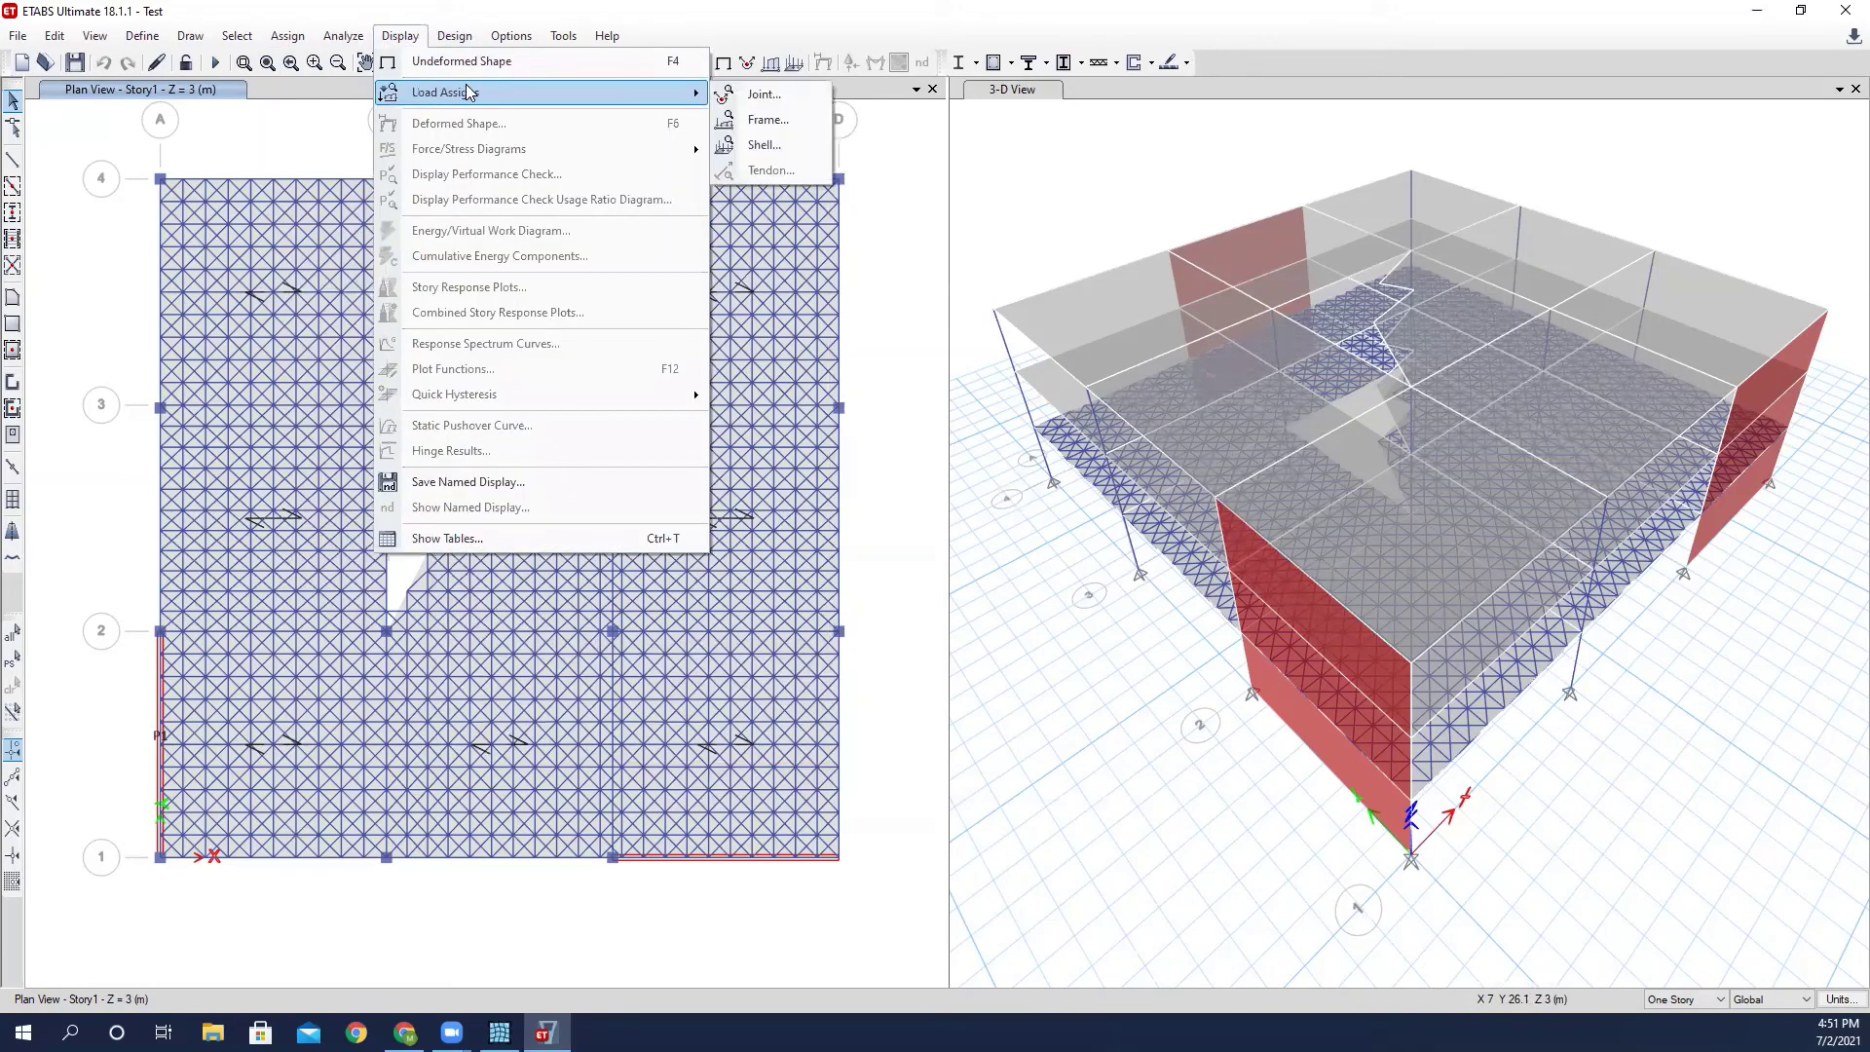
{"action": "left_click", "coordinate": [745, 93]}
{"action": "left_click", "coordinate": [840, 164]}
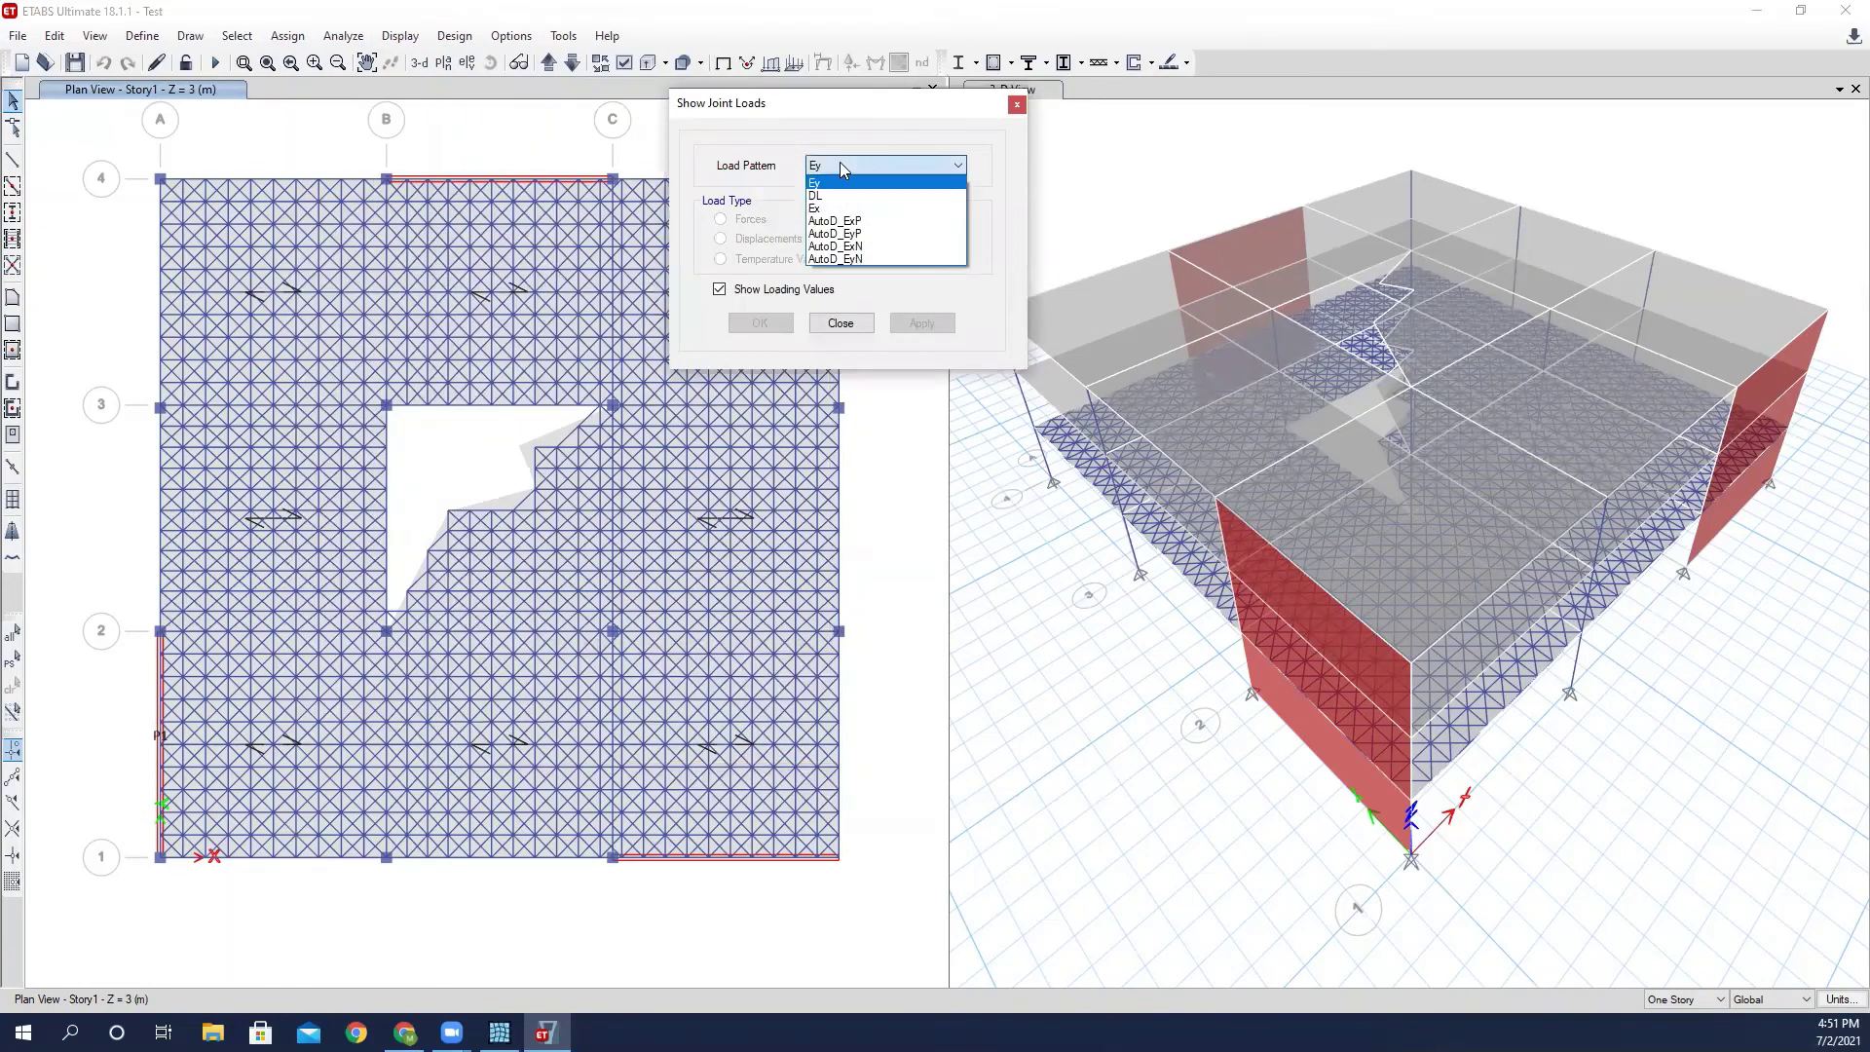
{"action": "left_click", "coordinate": [866, 221]}
{"action": "left_click", "coordinate": [893, 328]}
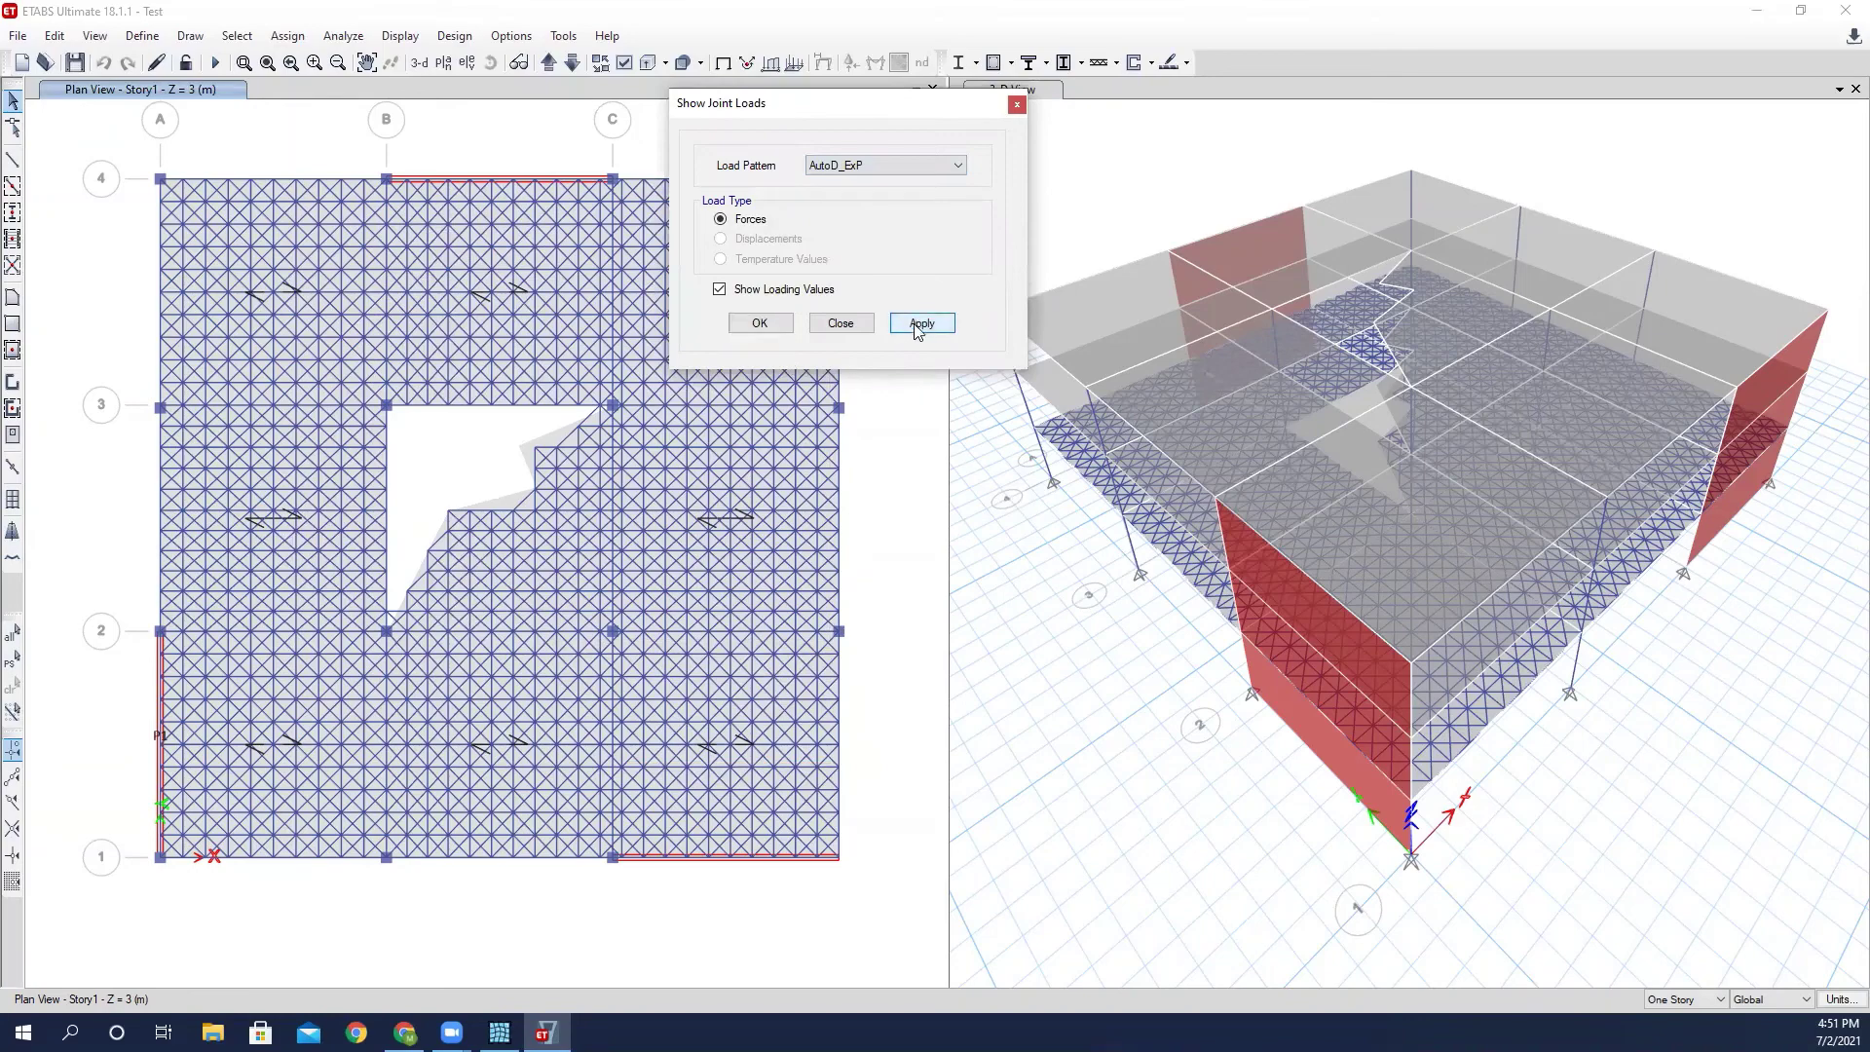
{"action": "left_click", "coordinate": [843, 324]}
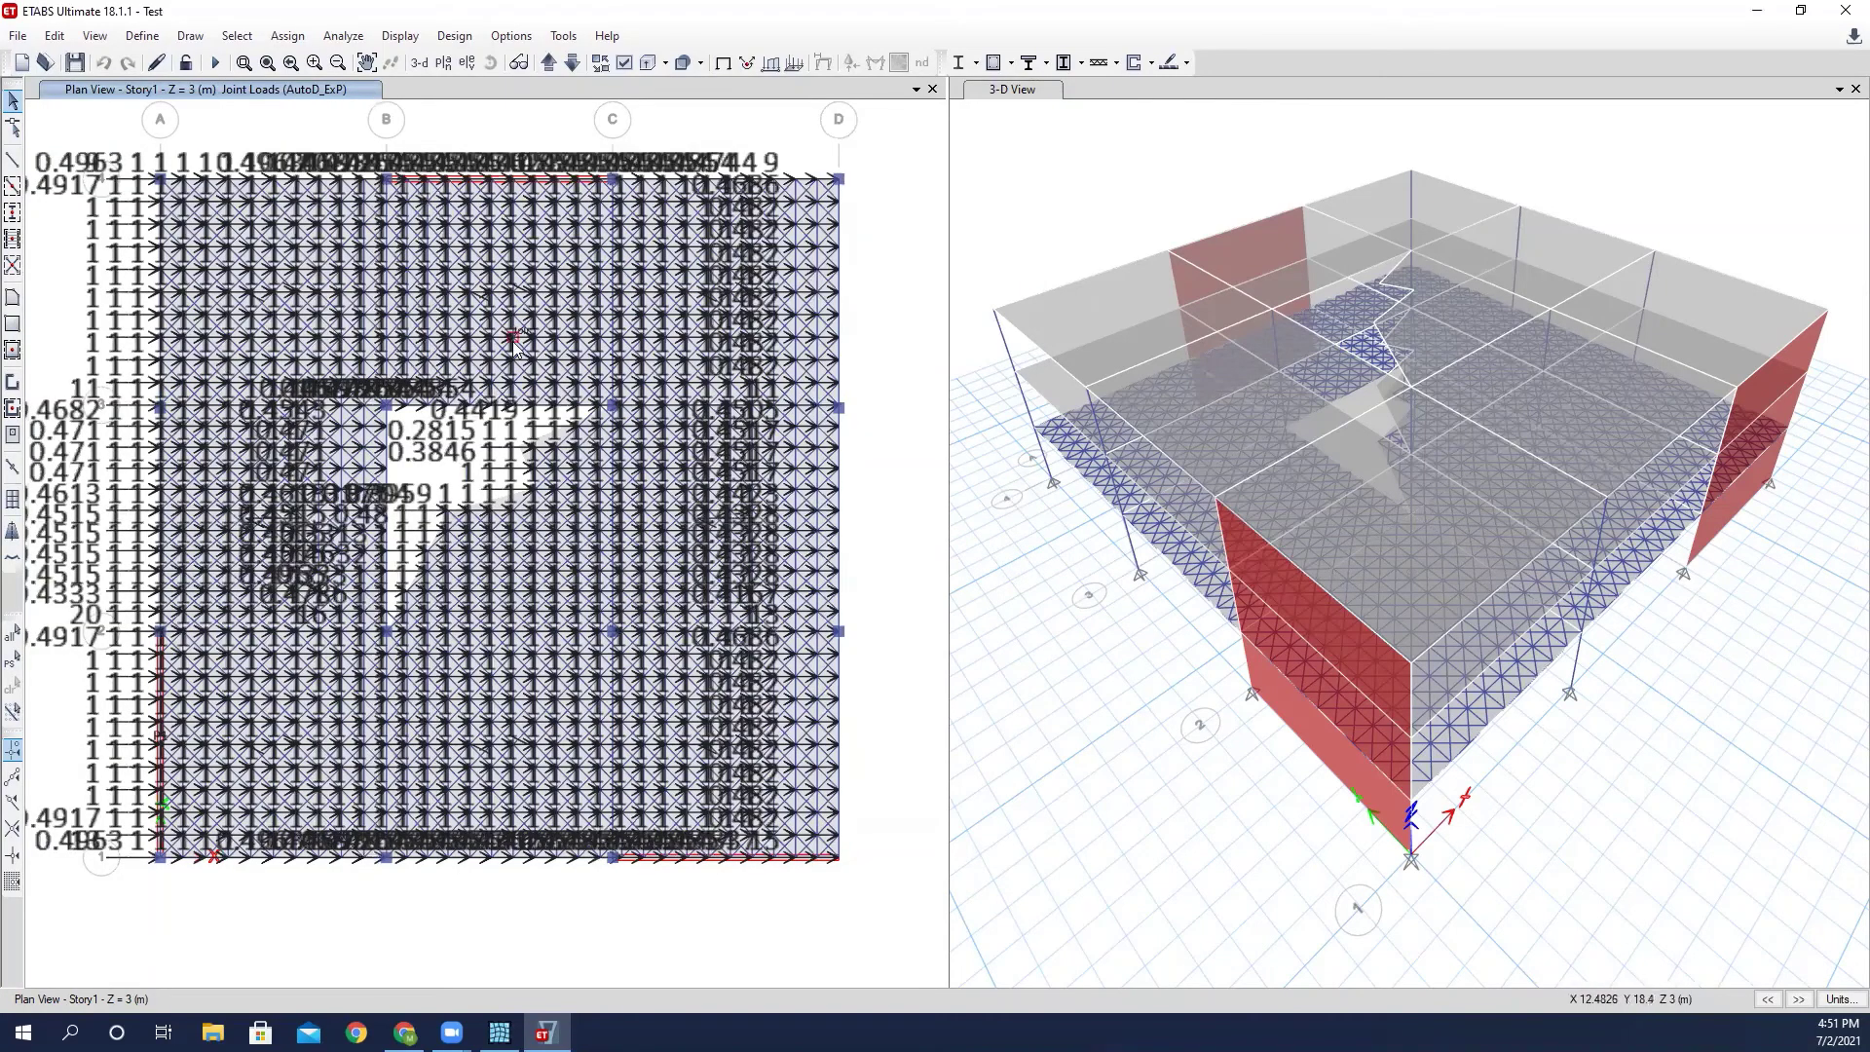
Examine the AutoD_ExP joint force values at the slab opening's corner at grid B-3 and along the adjacent opening edges.
{"action": "scroll", "coordinate": [478, 457], "scroll_direction": "up", "scroll_amount": 5}
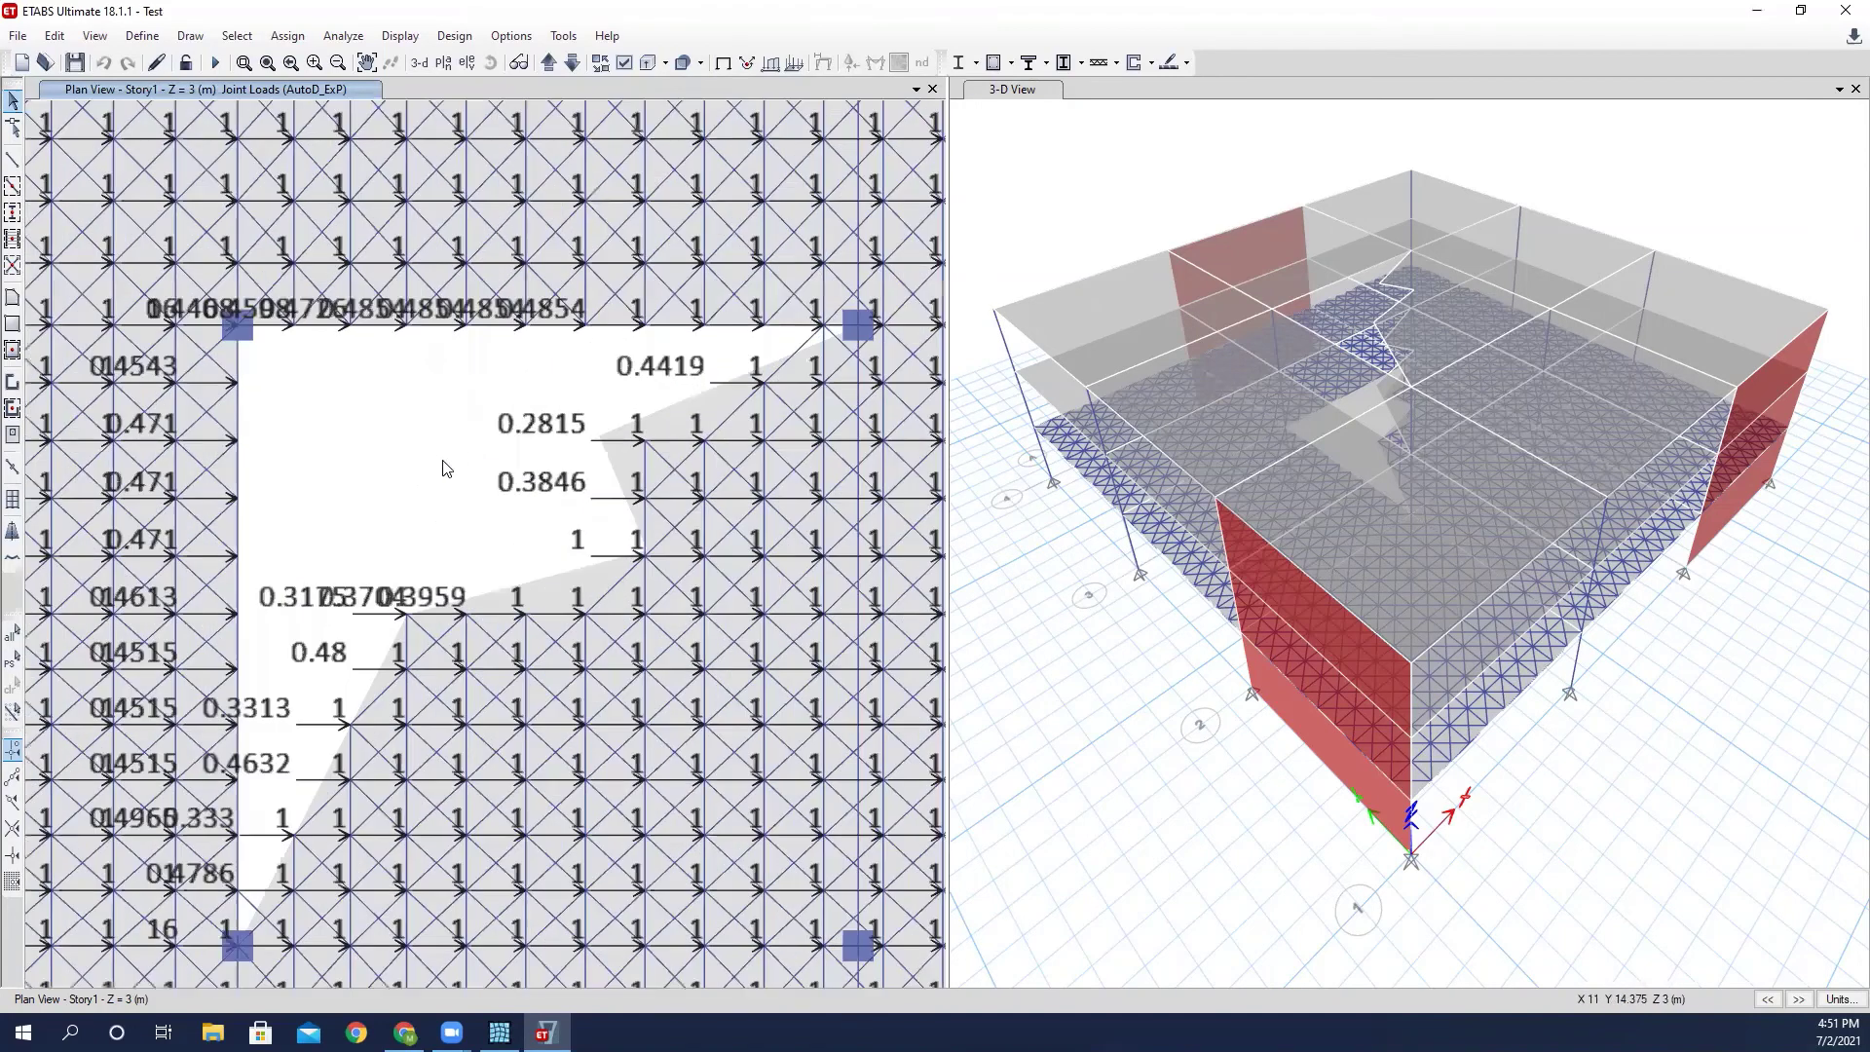
{"action": "scroll", "coordinate": [333, 319], "scroll_direction": "up", "scroll_amount": 4}
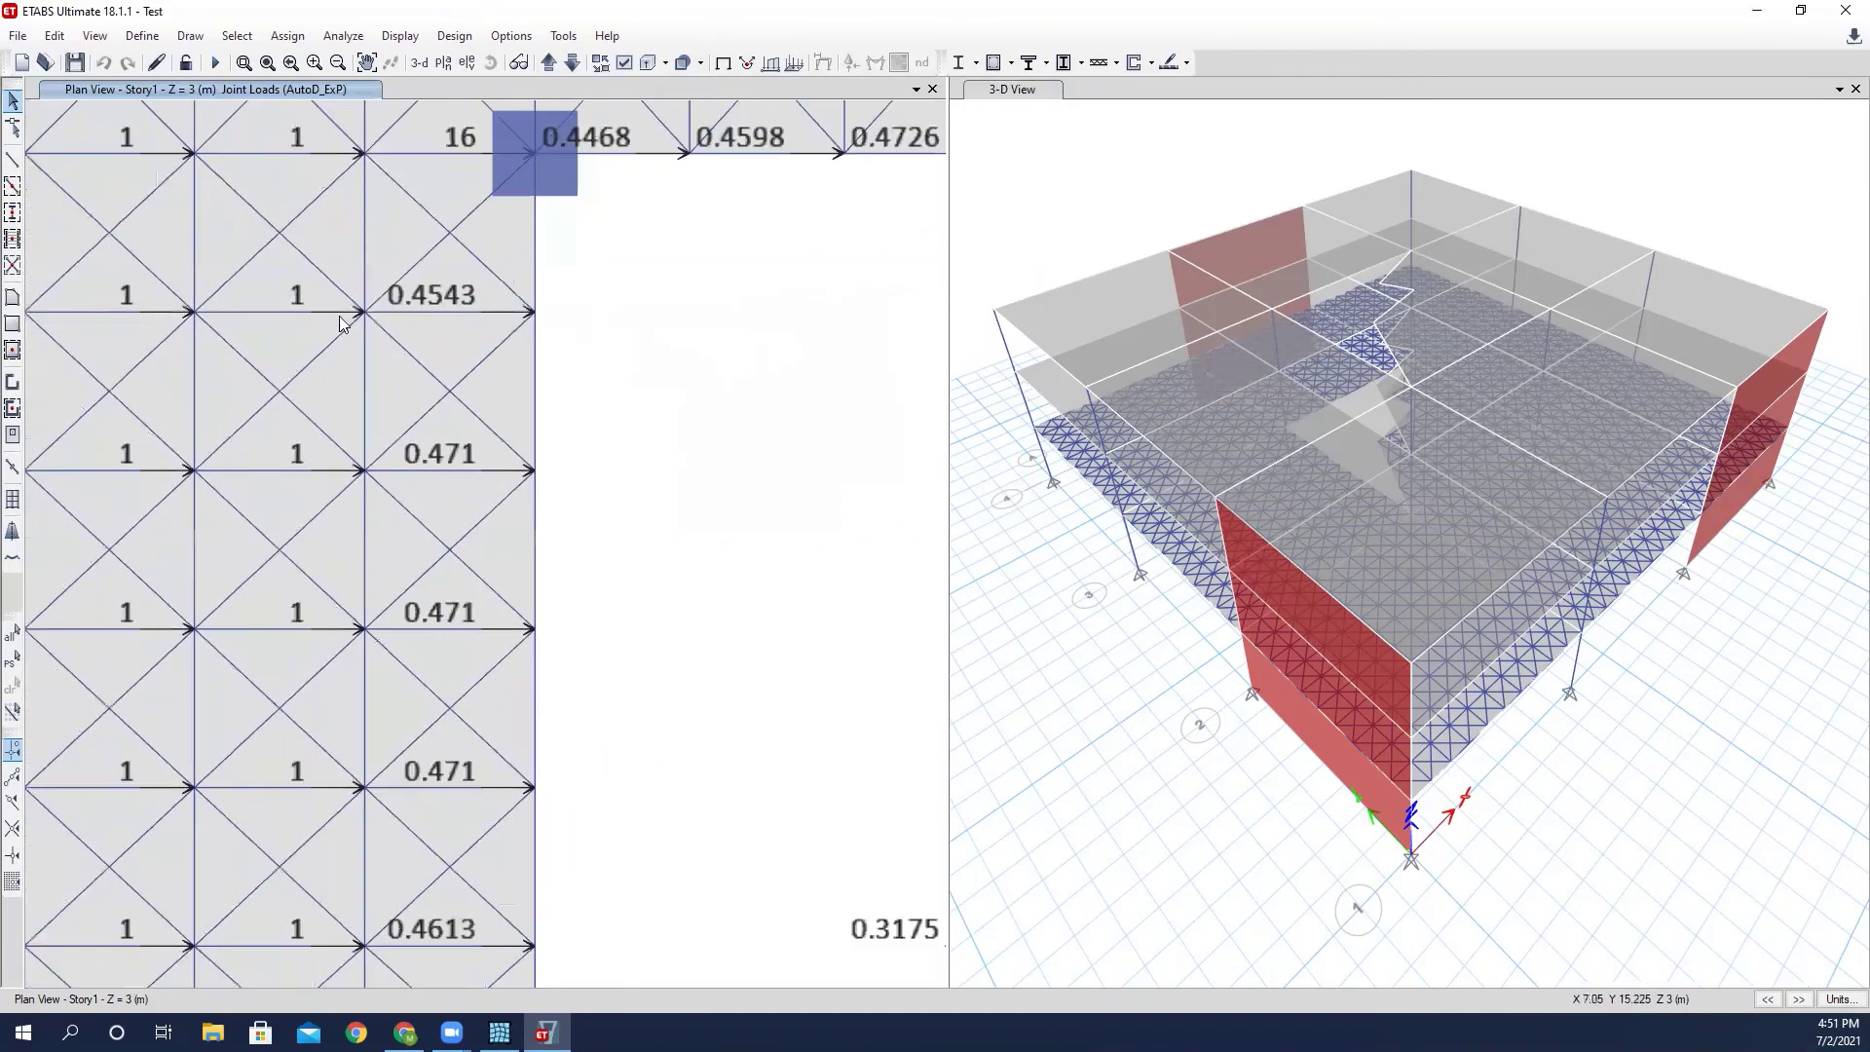
{"action": "scroll", "coordinate": [483, 314], "scroll_direction": "down", "scroll_amount": 2}
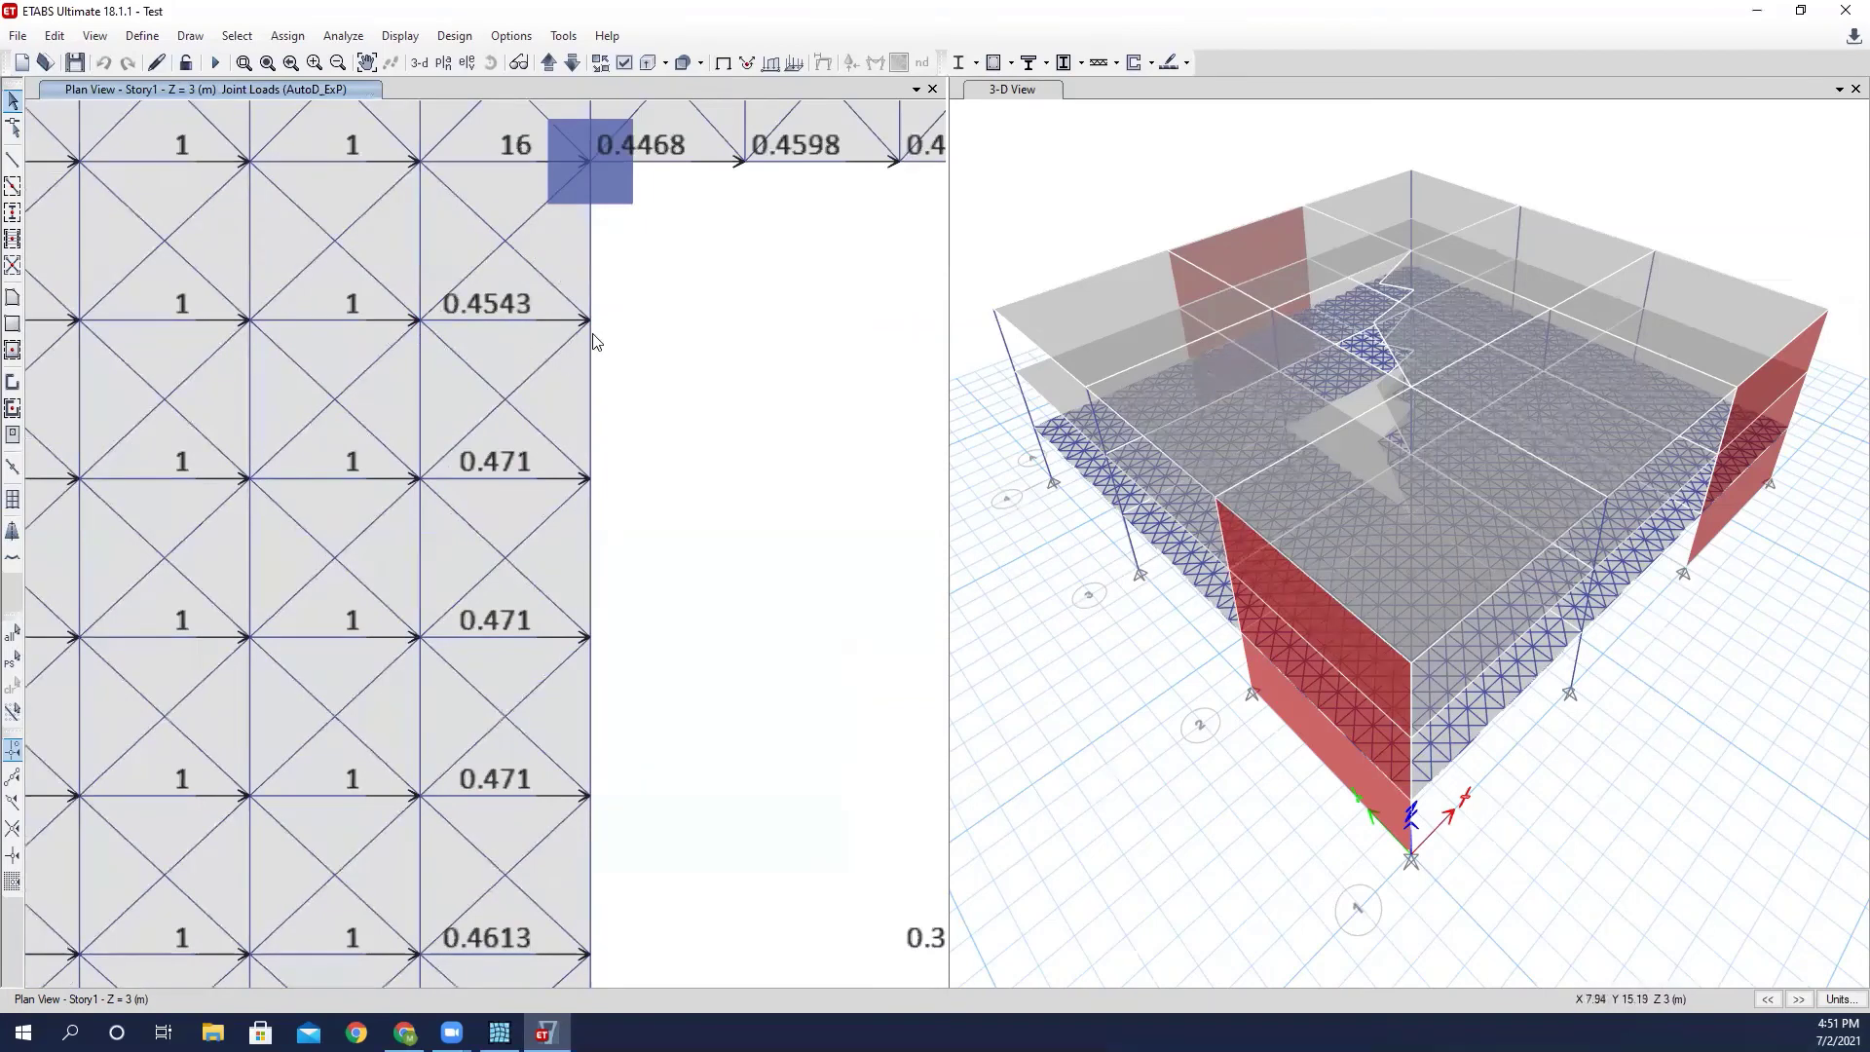
{"action": "middle_click_drag", "start_coordinate": [584, 340], "coordinate": [562, 347]}
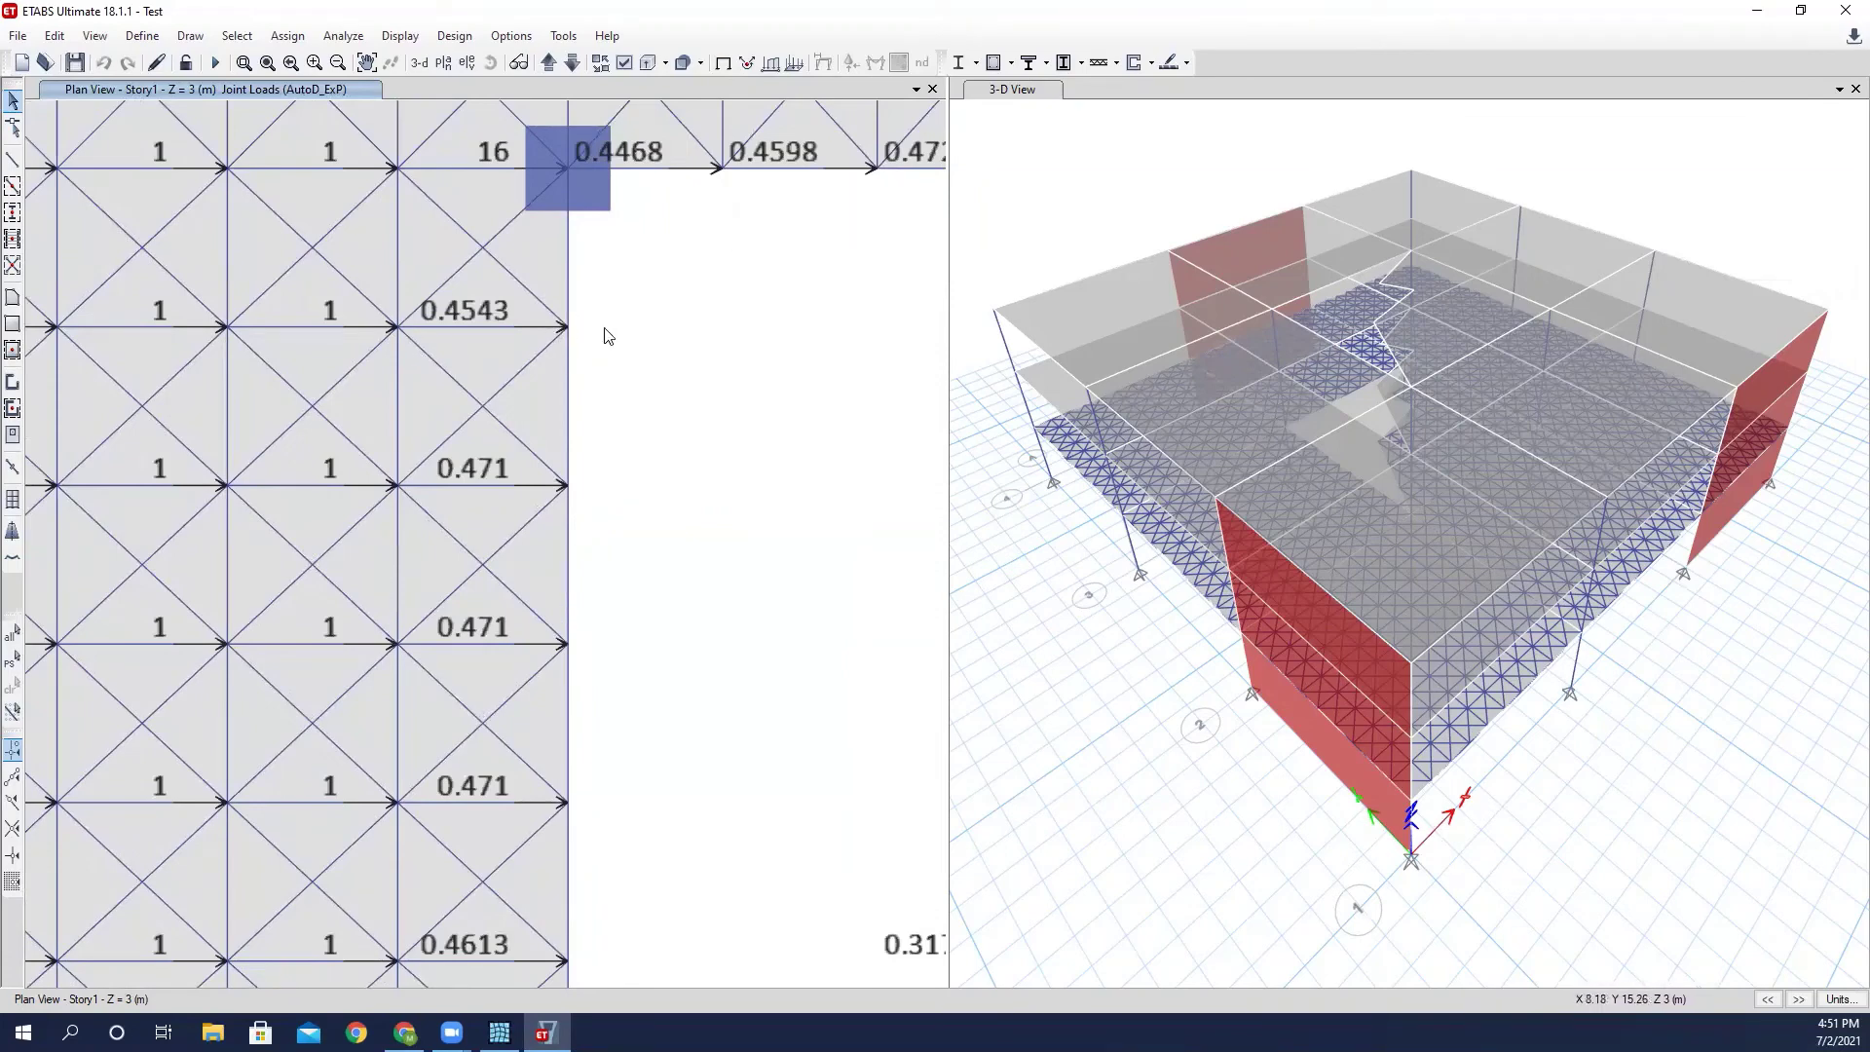
{"action": "middle_click_drag", "start_coordinate": [601, 348], "coordinate": [589, 502]}
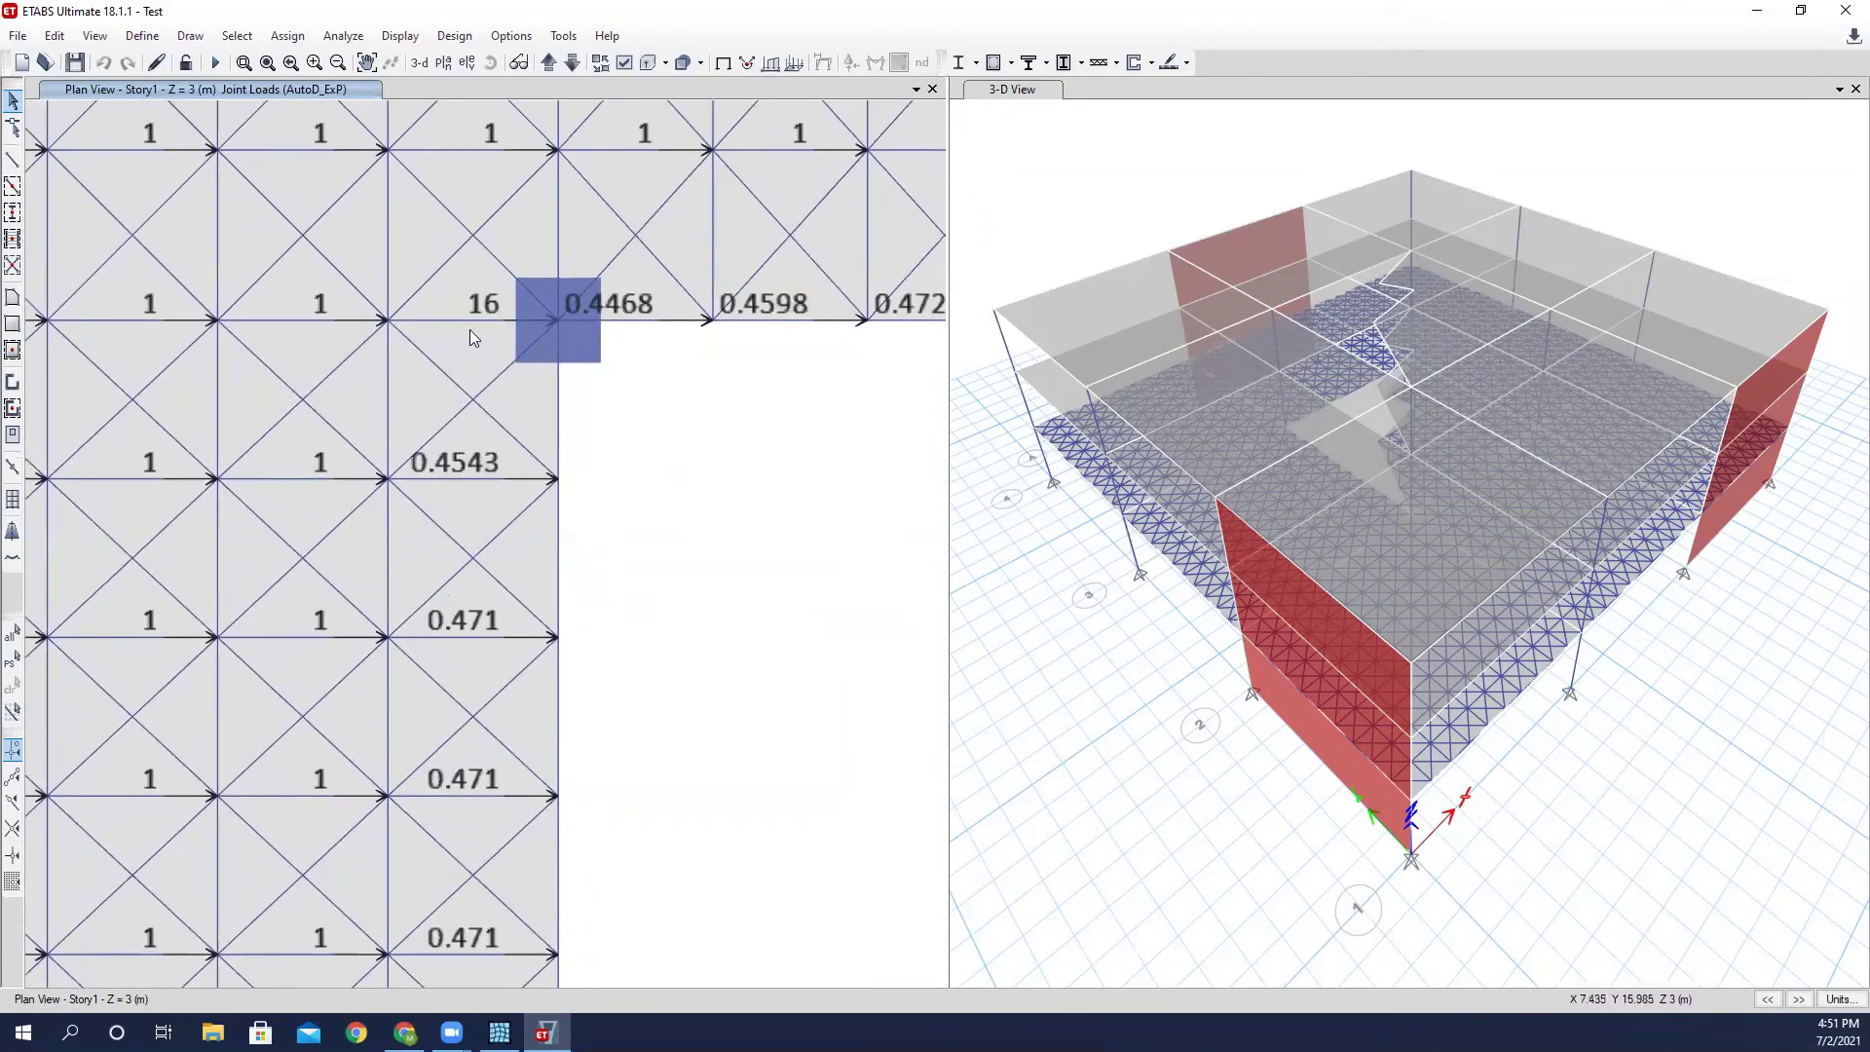
{"action": "middle_click_drag", "start_coordinate": [582, 373], "coordinate": [543, 360]}
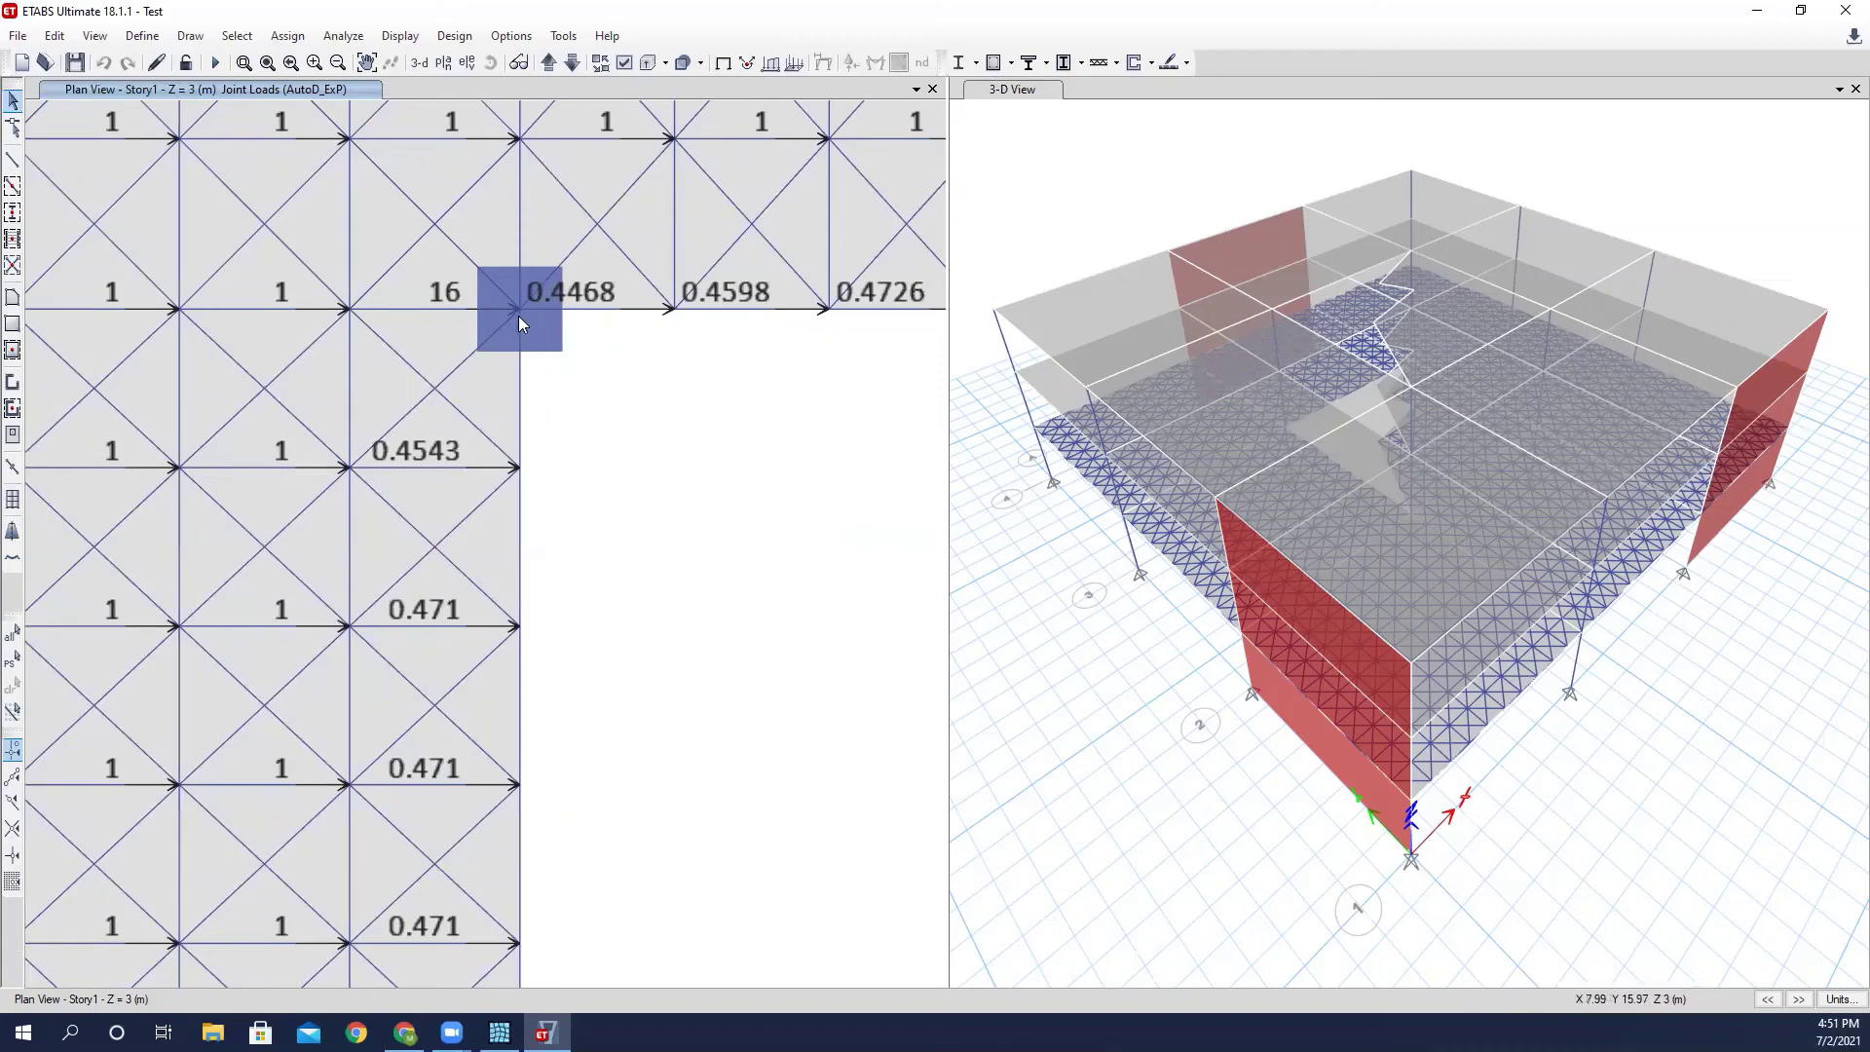
{"action": "scroll", "coordinate": [548, 351], "scroll_direction": "down", "scroll_amount": 3}
{"action": "scroll", "coordinate": [547, 351], "scroll_direction": "up", "scroll_amount": 3}
{"action": "middle_click_drag", "start_coordinate": [583, 409], "coordinate": [592, 529]}
{"action": "scroll", "coordinate": [517, 450], "scroll_direction": "down", "scroll_amount": 3}
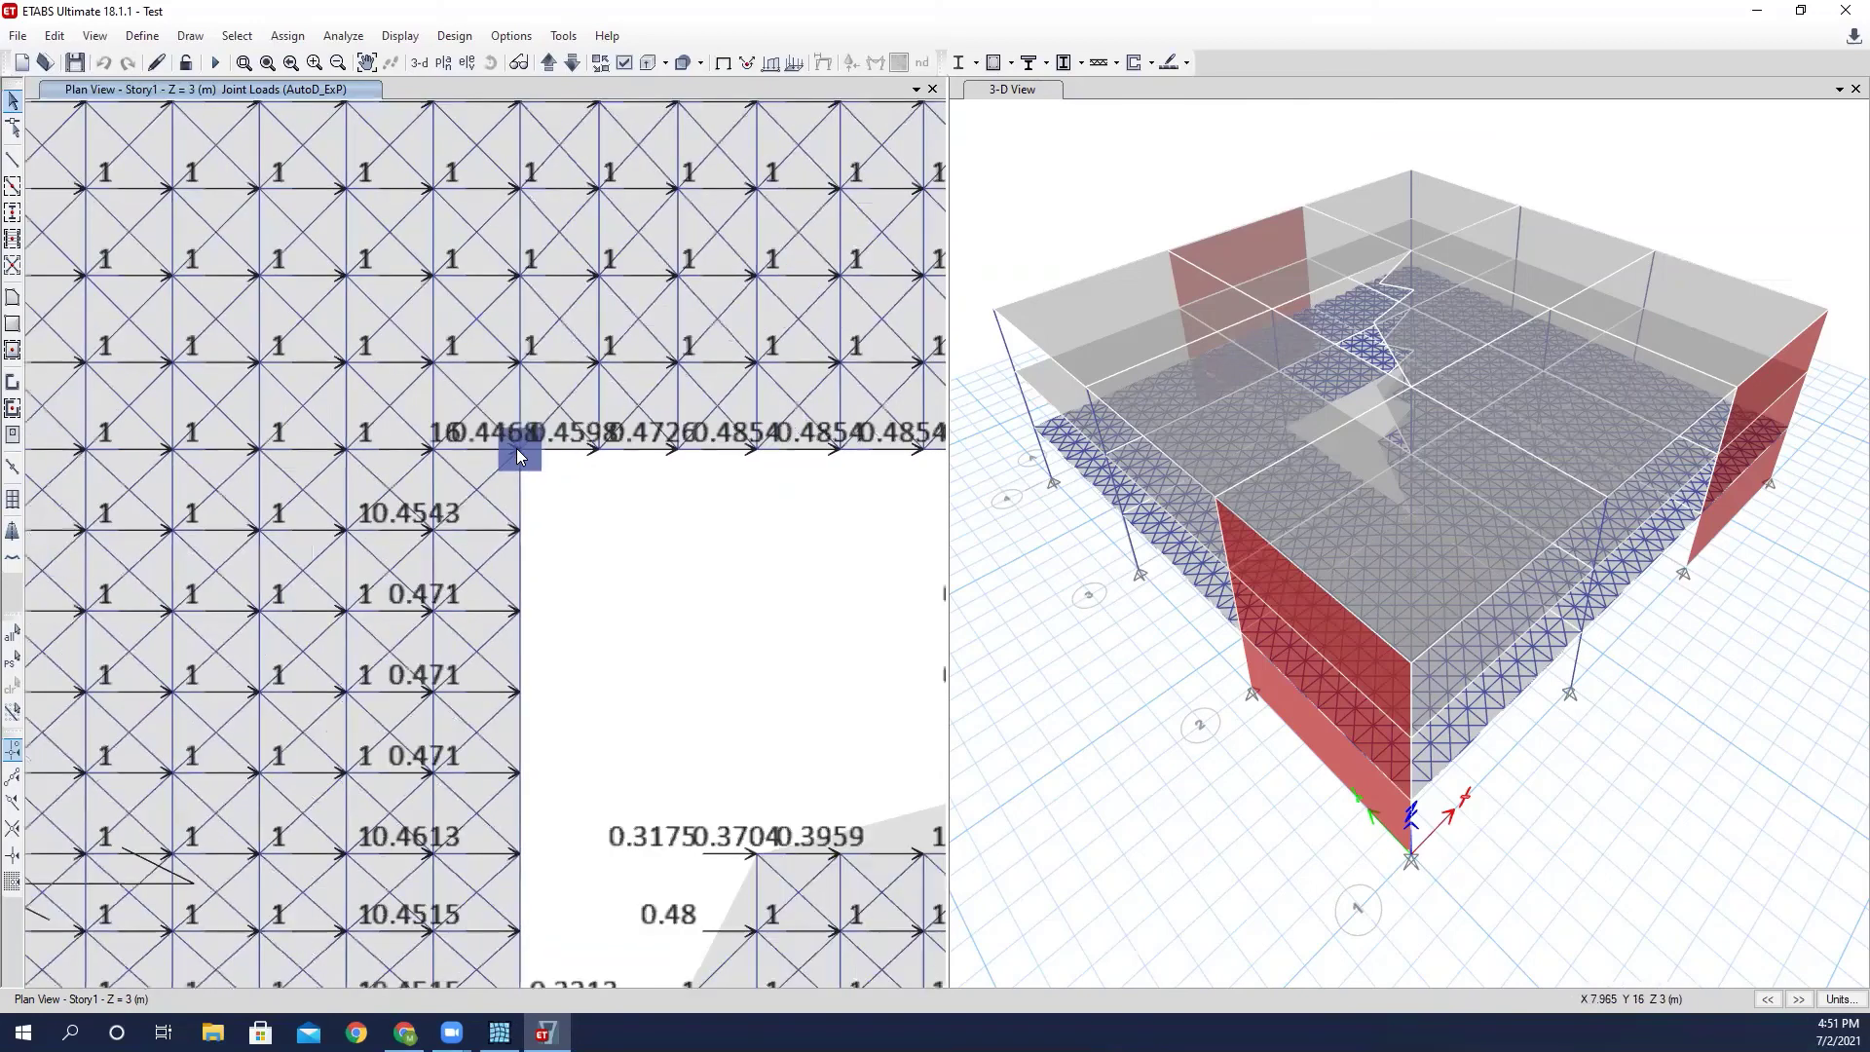
{"action": "scroll", "coordinate": [521, 453], "scroll_direction": "up", "scroll_amount": 5}
{"action": "middle_click_drag", "start_coordinate": [451, 388], "coordinate": [609, 480]}
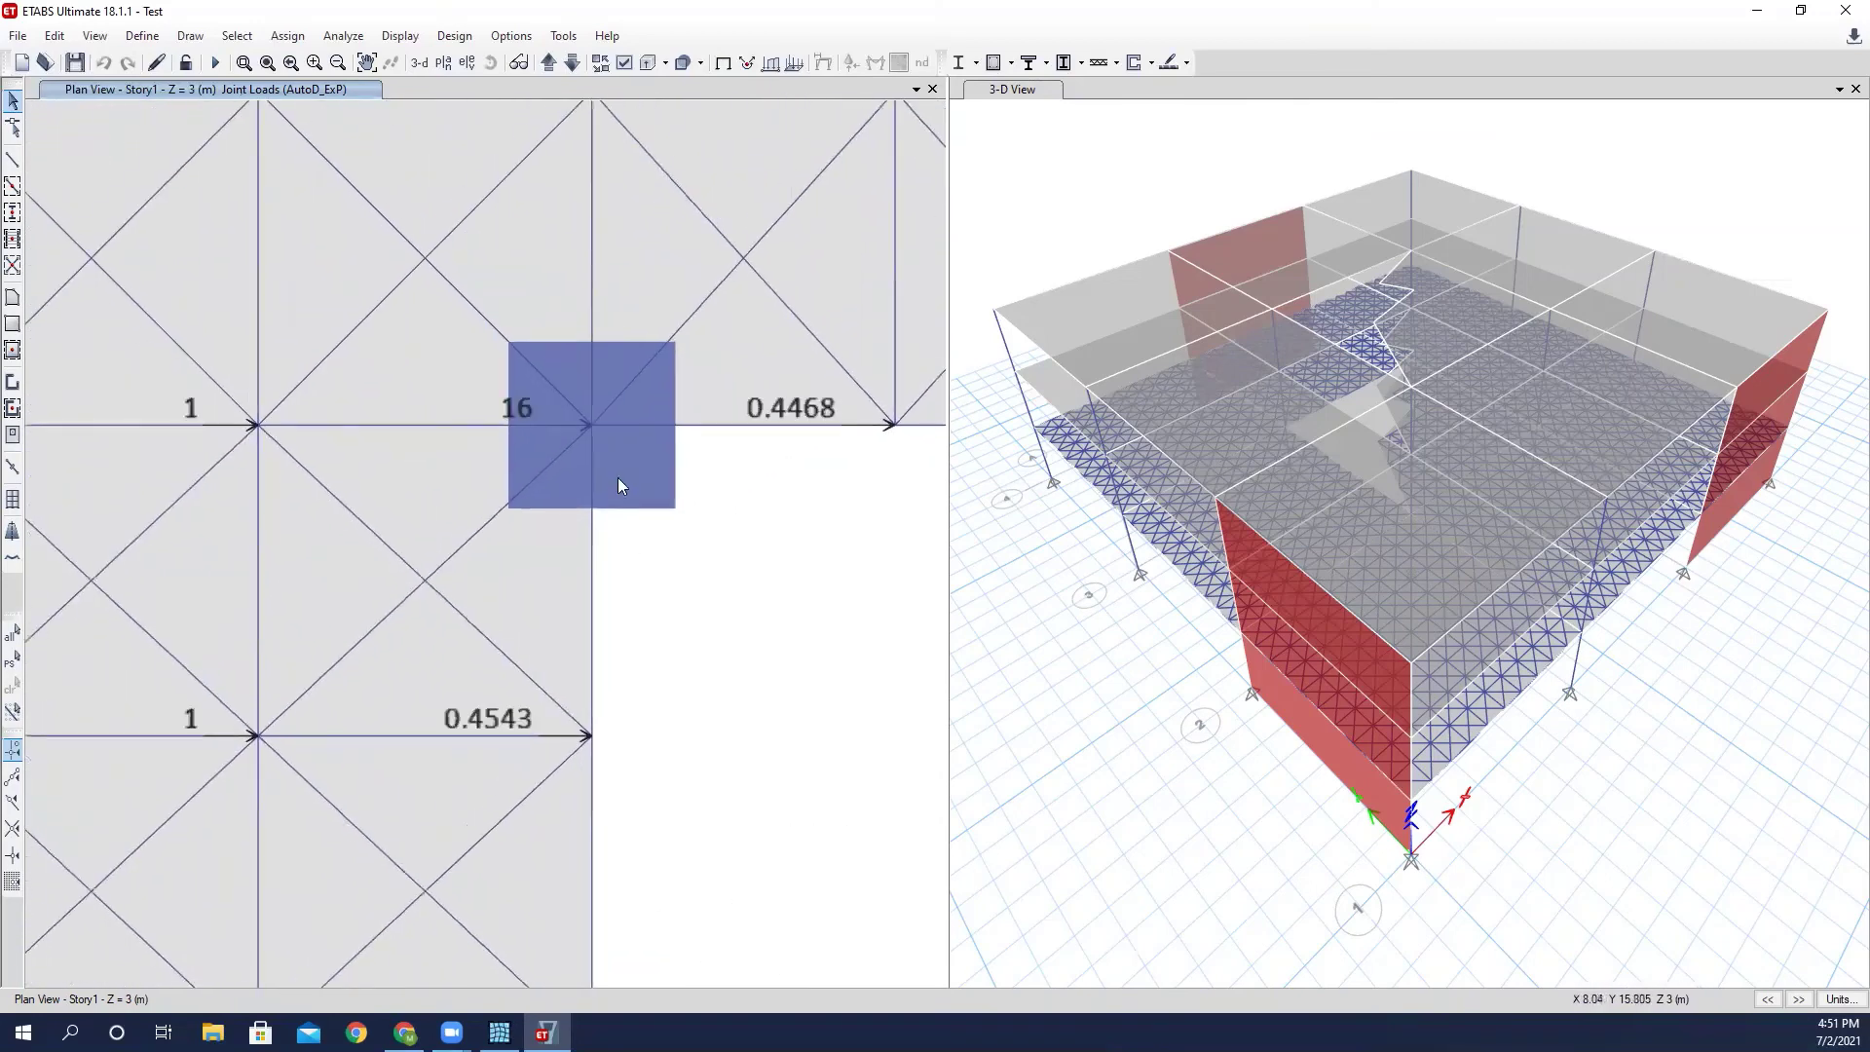
{"action": "scroll", "coordinate": [584, 428], "scroll_direction": "down", "scroll_amount": 2}
{"action": "scroll", "coordinate": [592, 432], "scroll_direction": "up", "scroll_amount": 2}
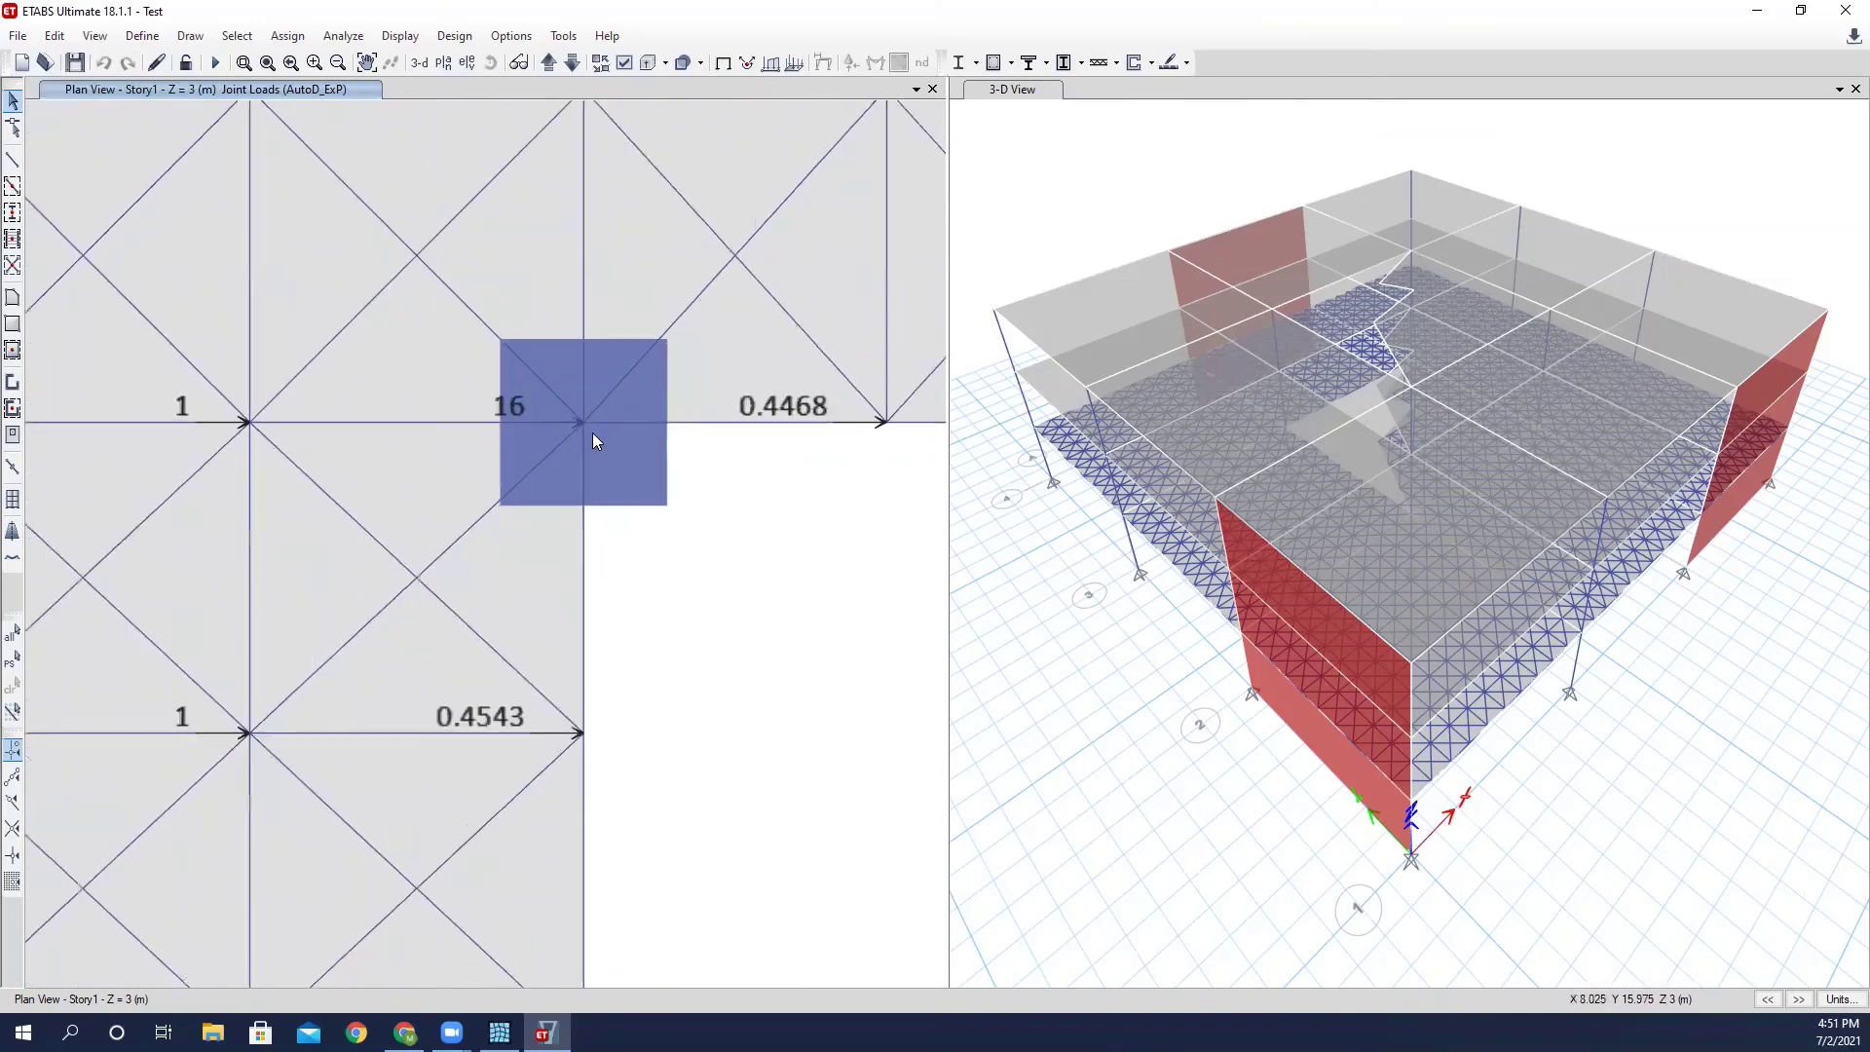
{"action": "scroll", "coordinate": [592, 432], "scroll_direction": "down", "scroll_amount": 2}
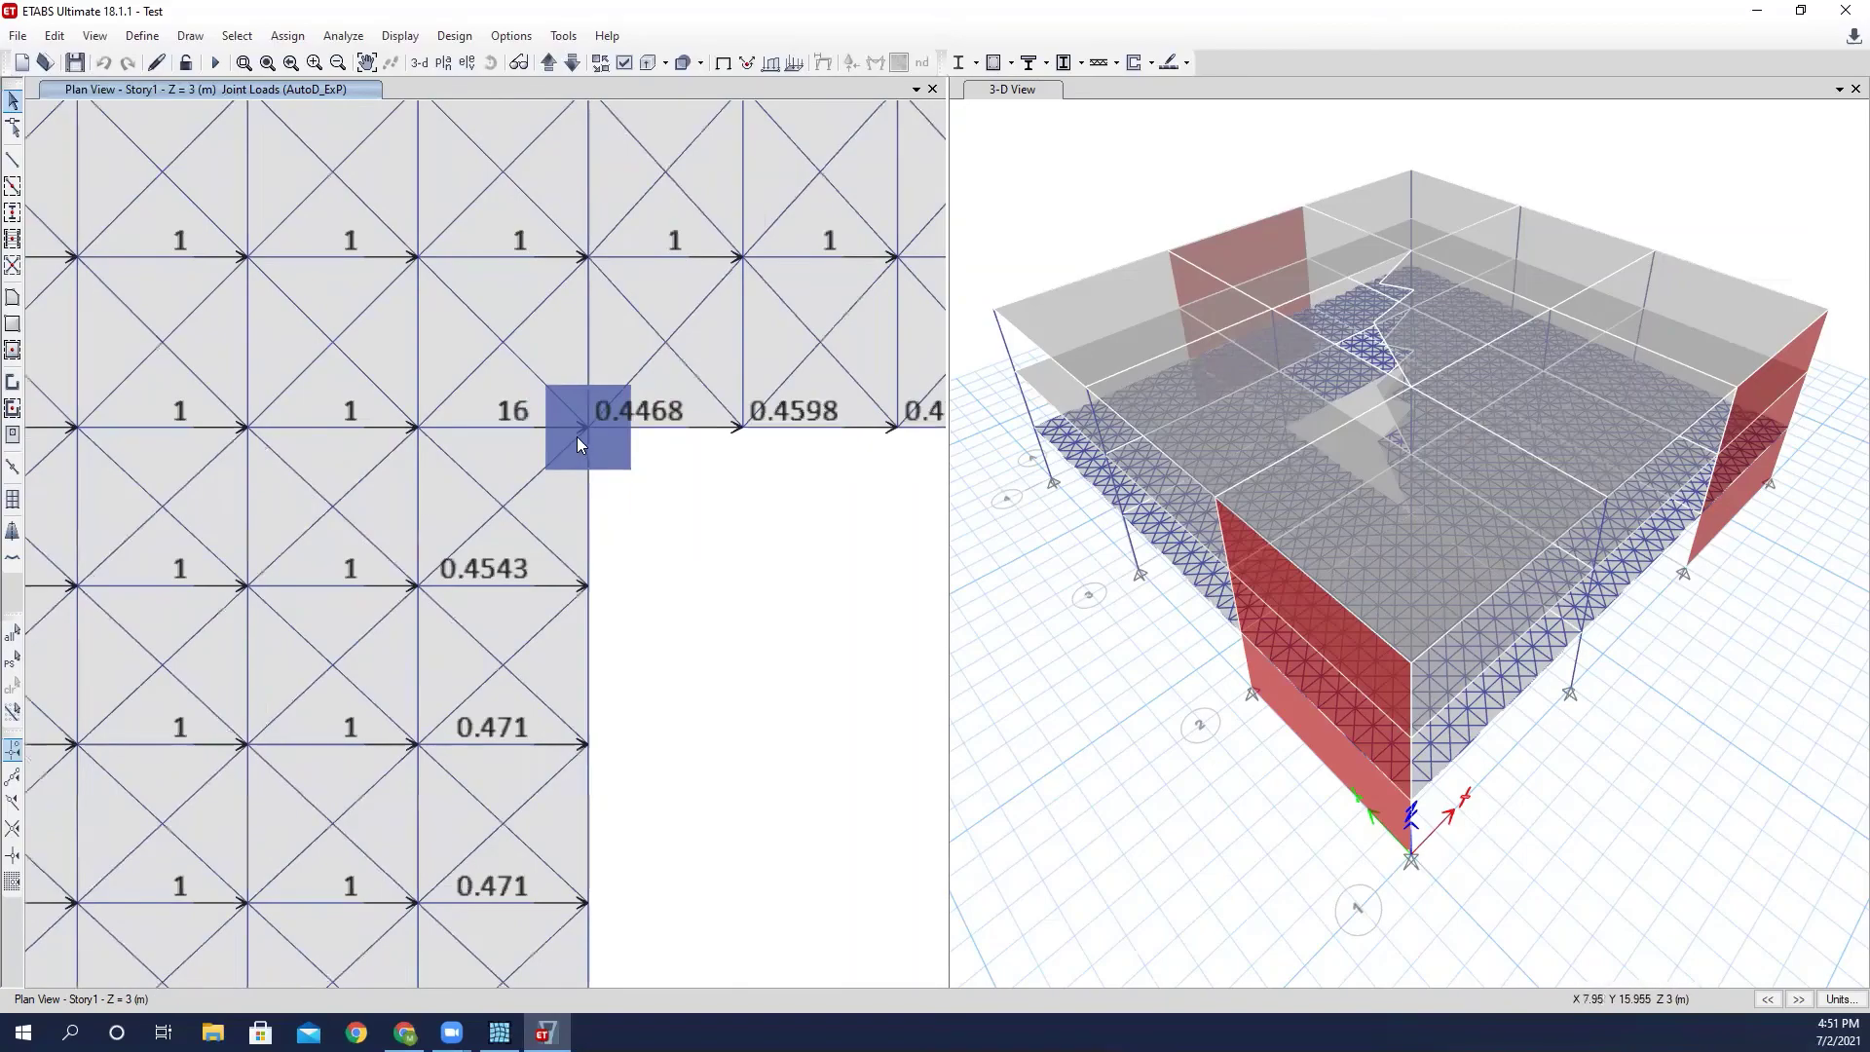
Review the joint forces around the whole slab opening and across Story1, and restore the undeformed plan display.
{"action": "scroll", "coordinate": [581, 431], "scroll_direction": "down", "scroll_amount": 3}
{"action": "scroll", "coordinate": [603, 457], "scroll_direction": "down", "scroll_amount": 2}
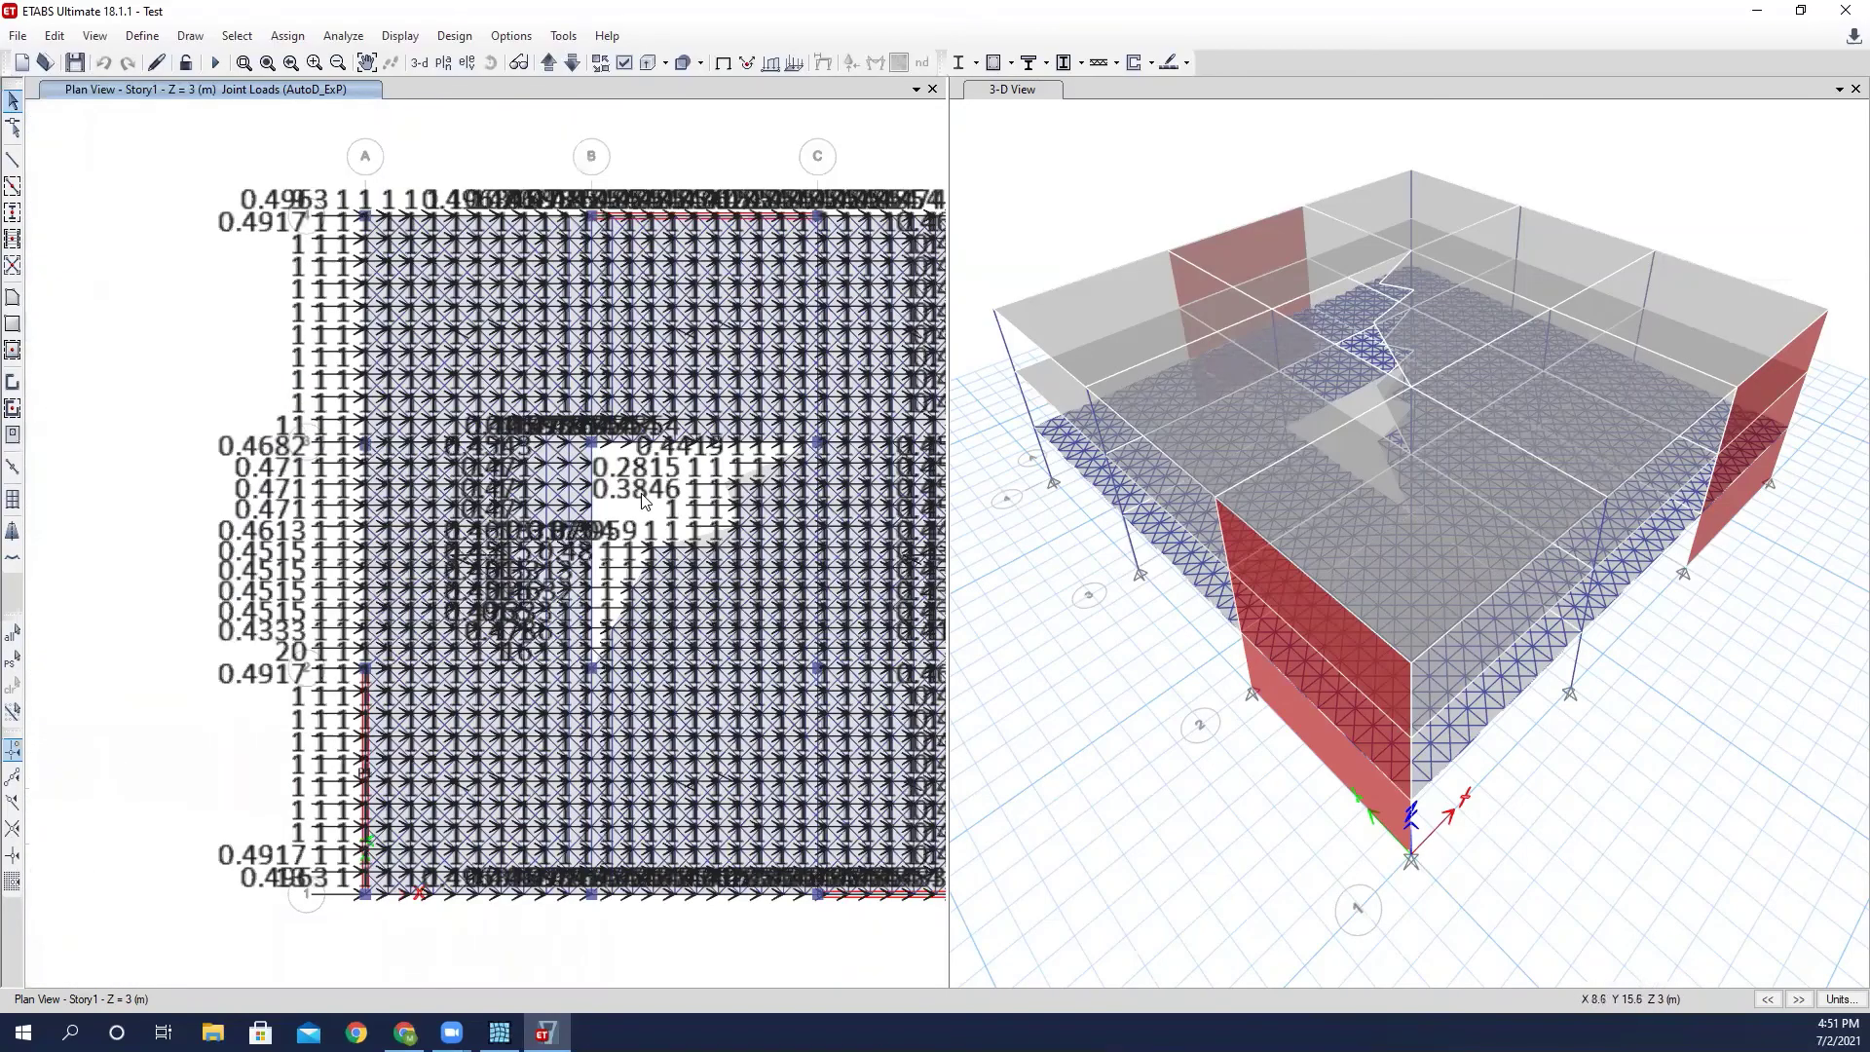
{"action": "middle_click_drag", "start_coordinate": [623, 499], "coordinate": [533, 460]}
{"action": "scroll", "coordinate": [534, 460], "scroll_direction": "up", "scroll_amount": 2}
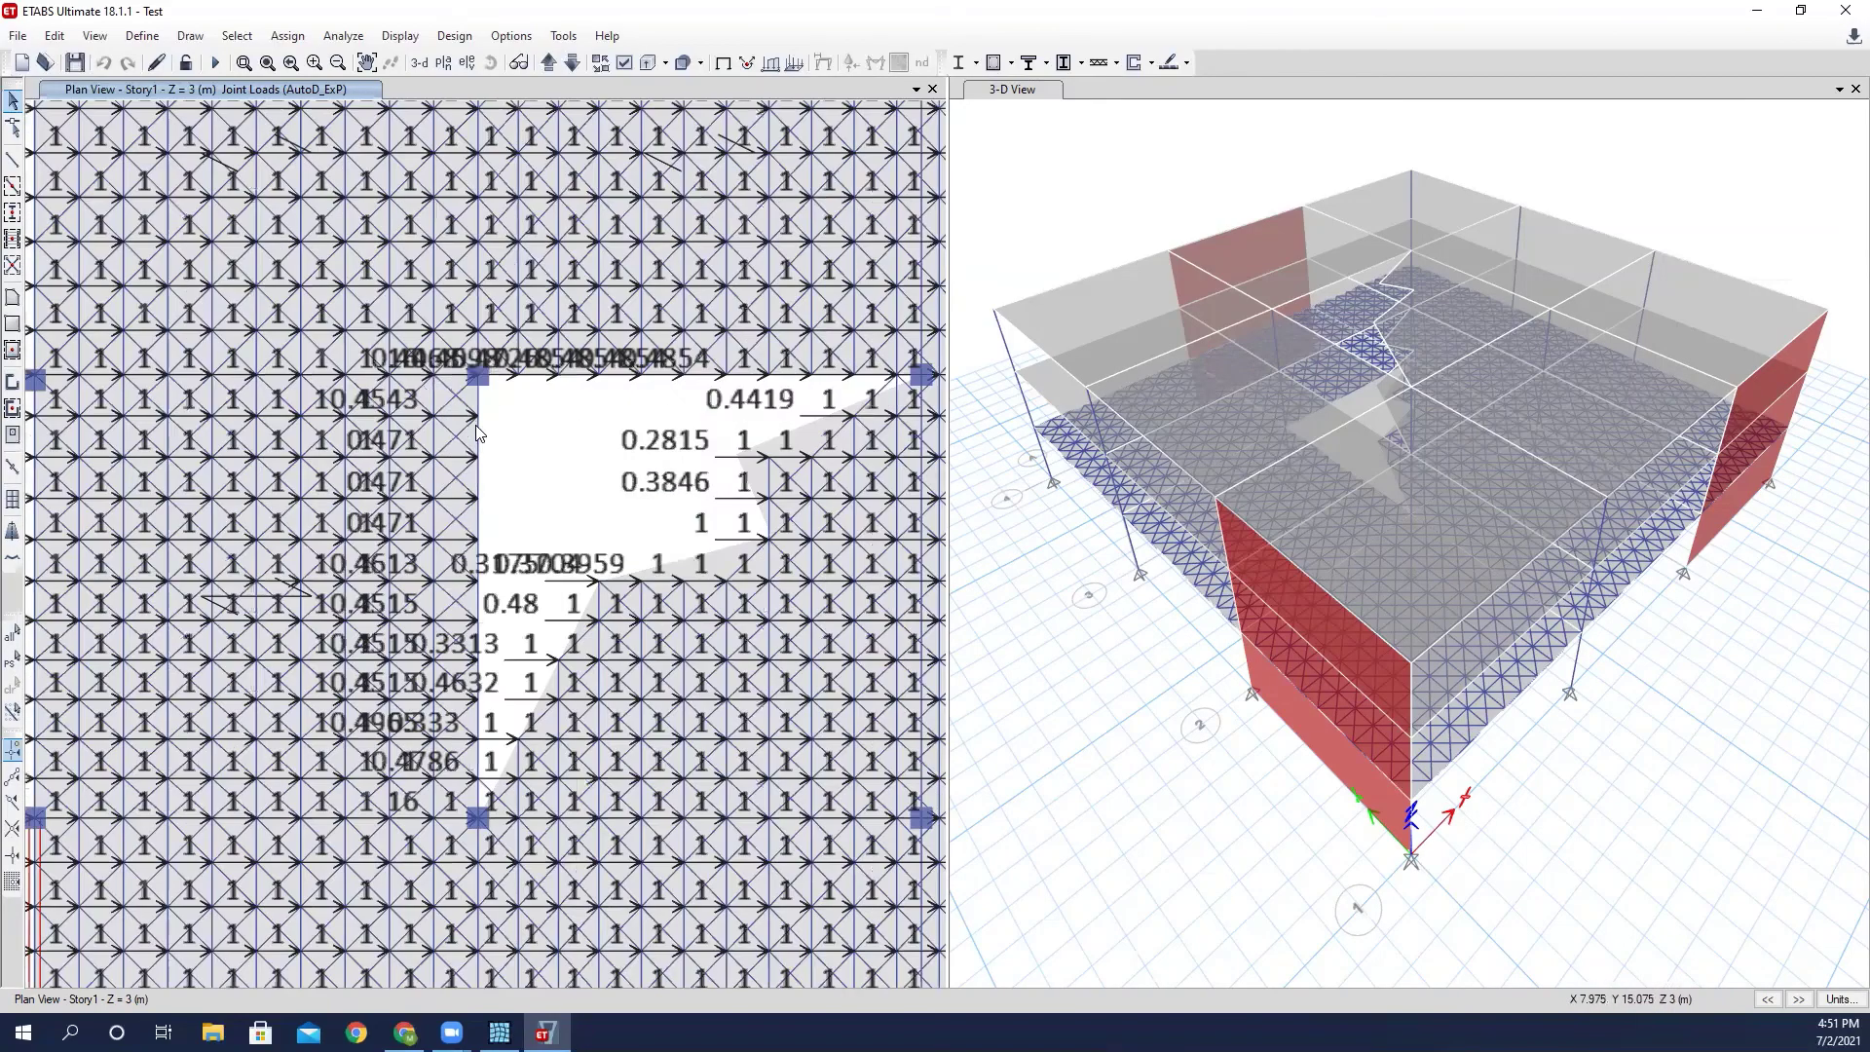
{"action": "scroll", "coordinate": [634, 551], "scroll_direction": "up", "scroll_amount": 2}
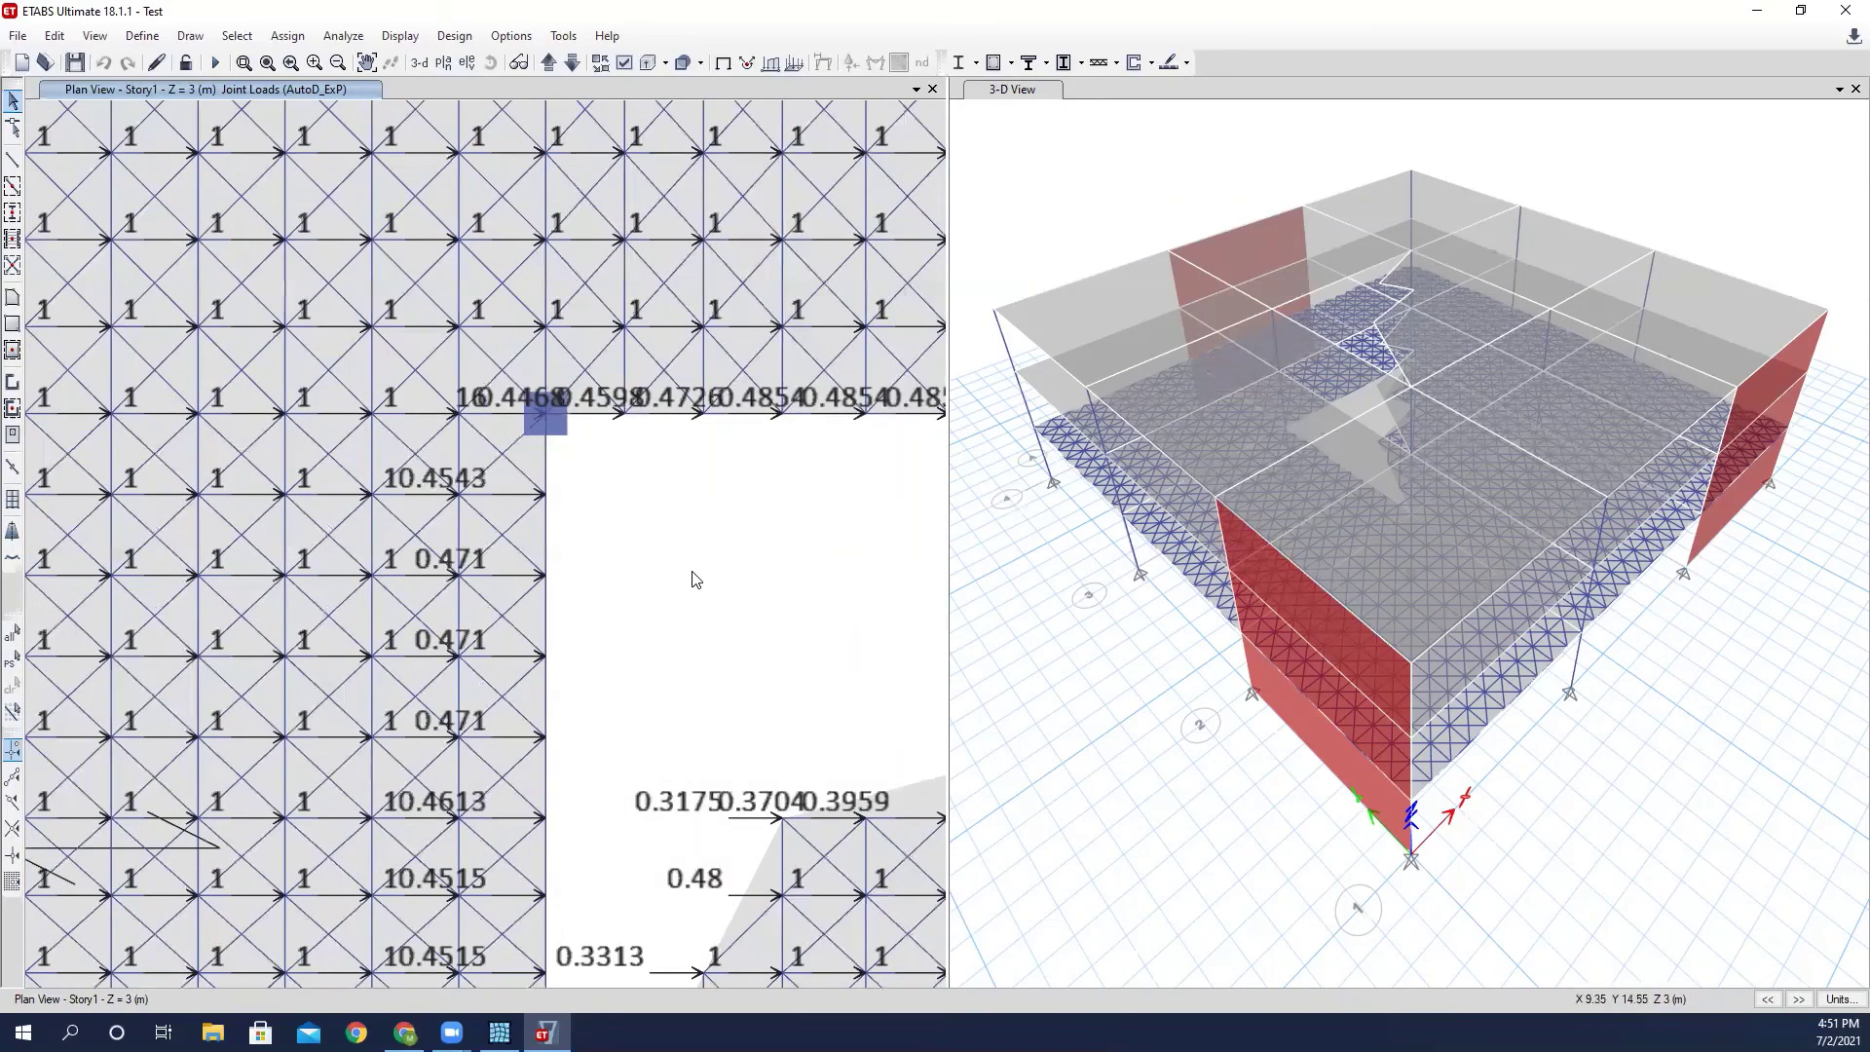
{"action": "scroll", "coordinate": [692, 579], "scroll_direction": "down", "scroll_amount": 2}
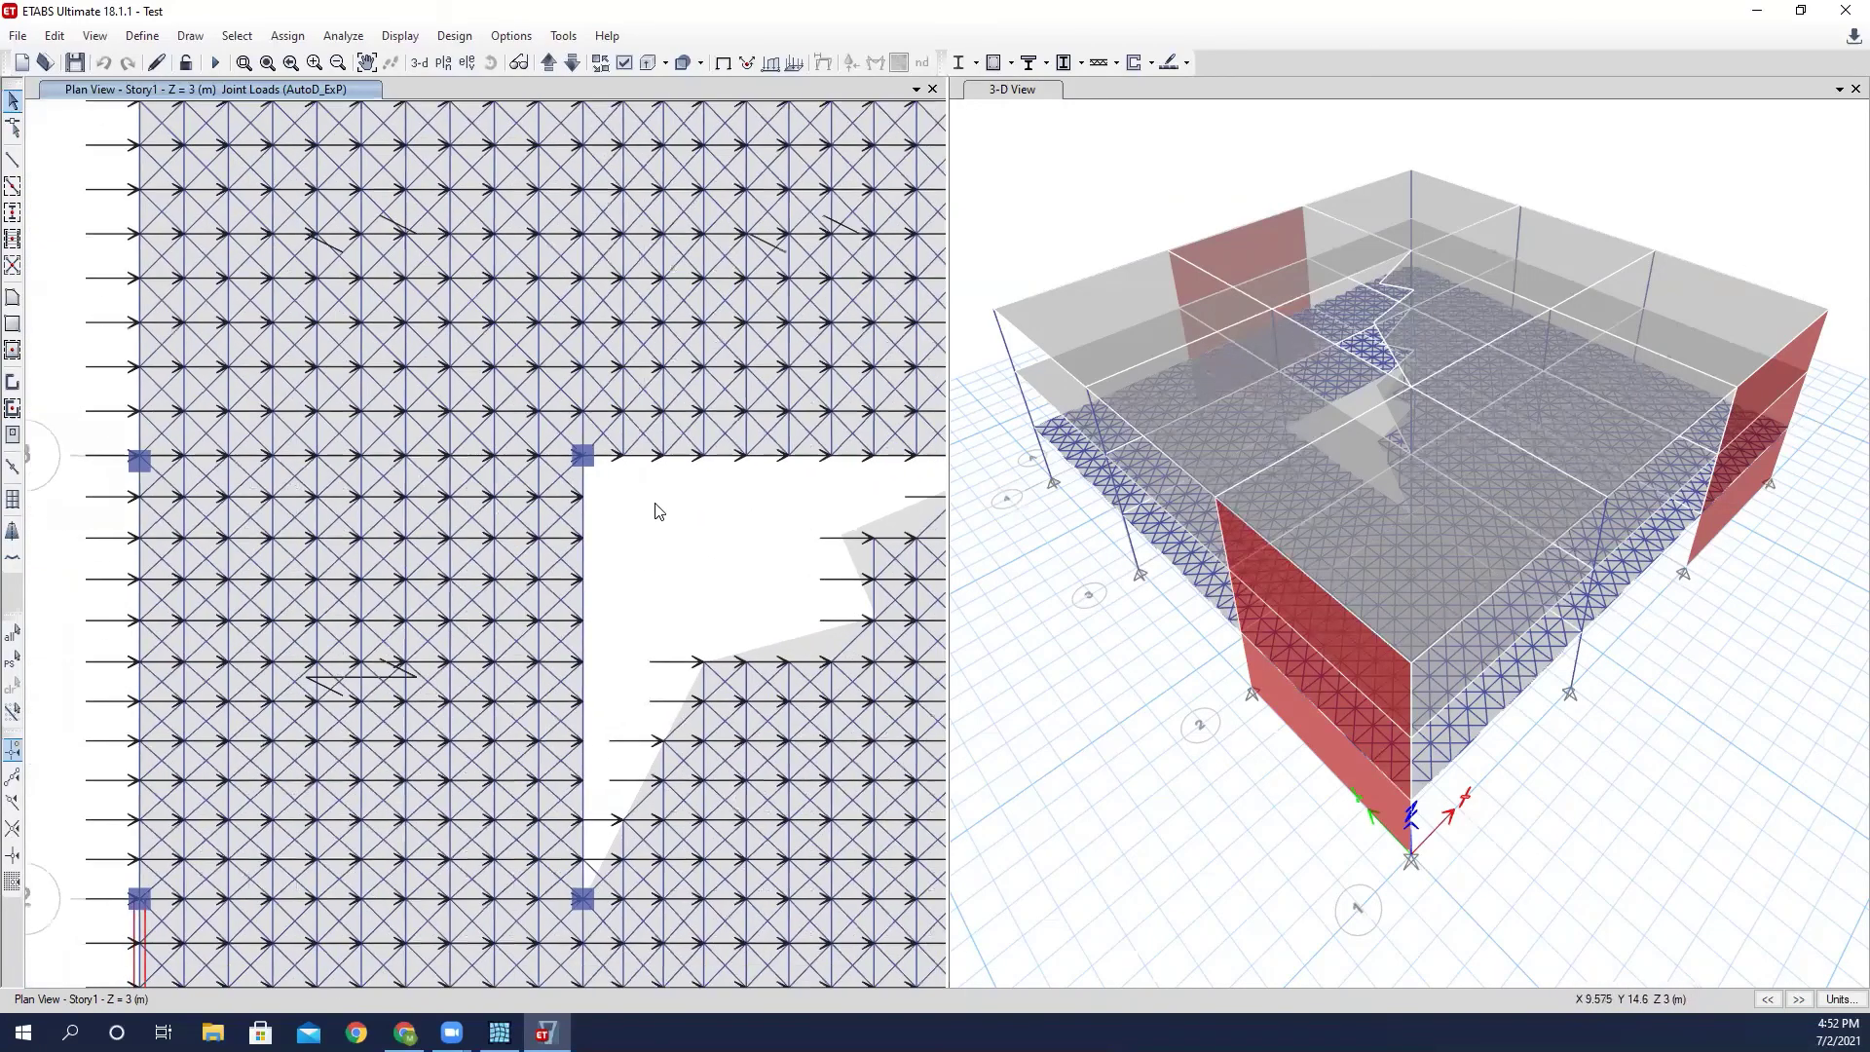
{"action": "scroll", "coordinate": [563, 487], "scroll_direction": "down", "scroll_amount": 2}
{"action": "middle_click_drag", "start_coordinate": [562, 486], "coordinate": [492, 436]}
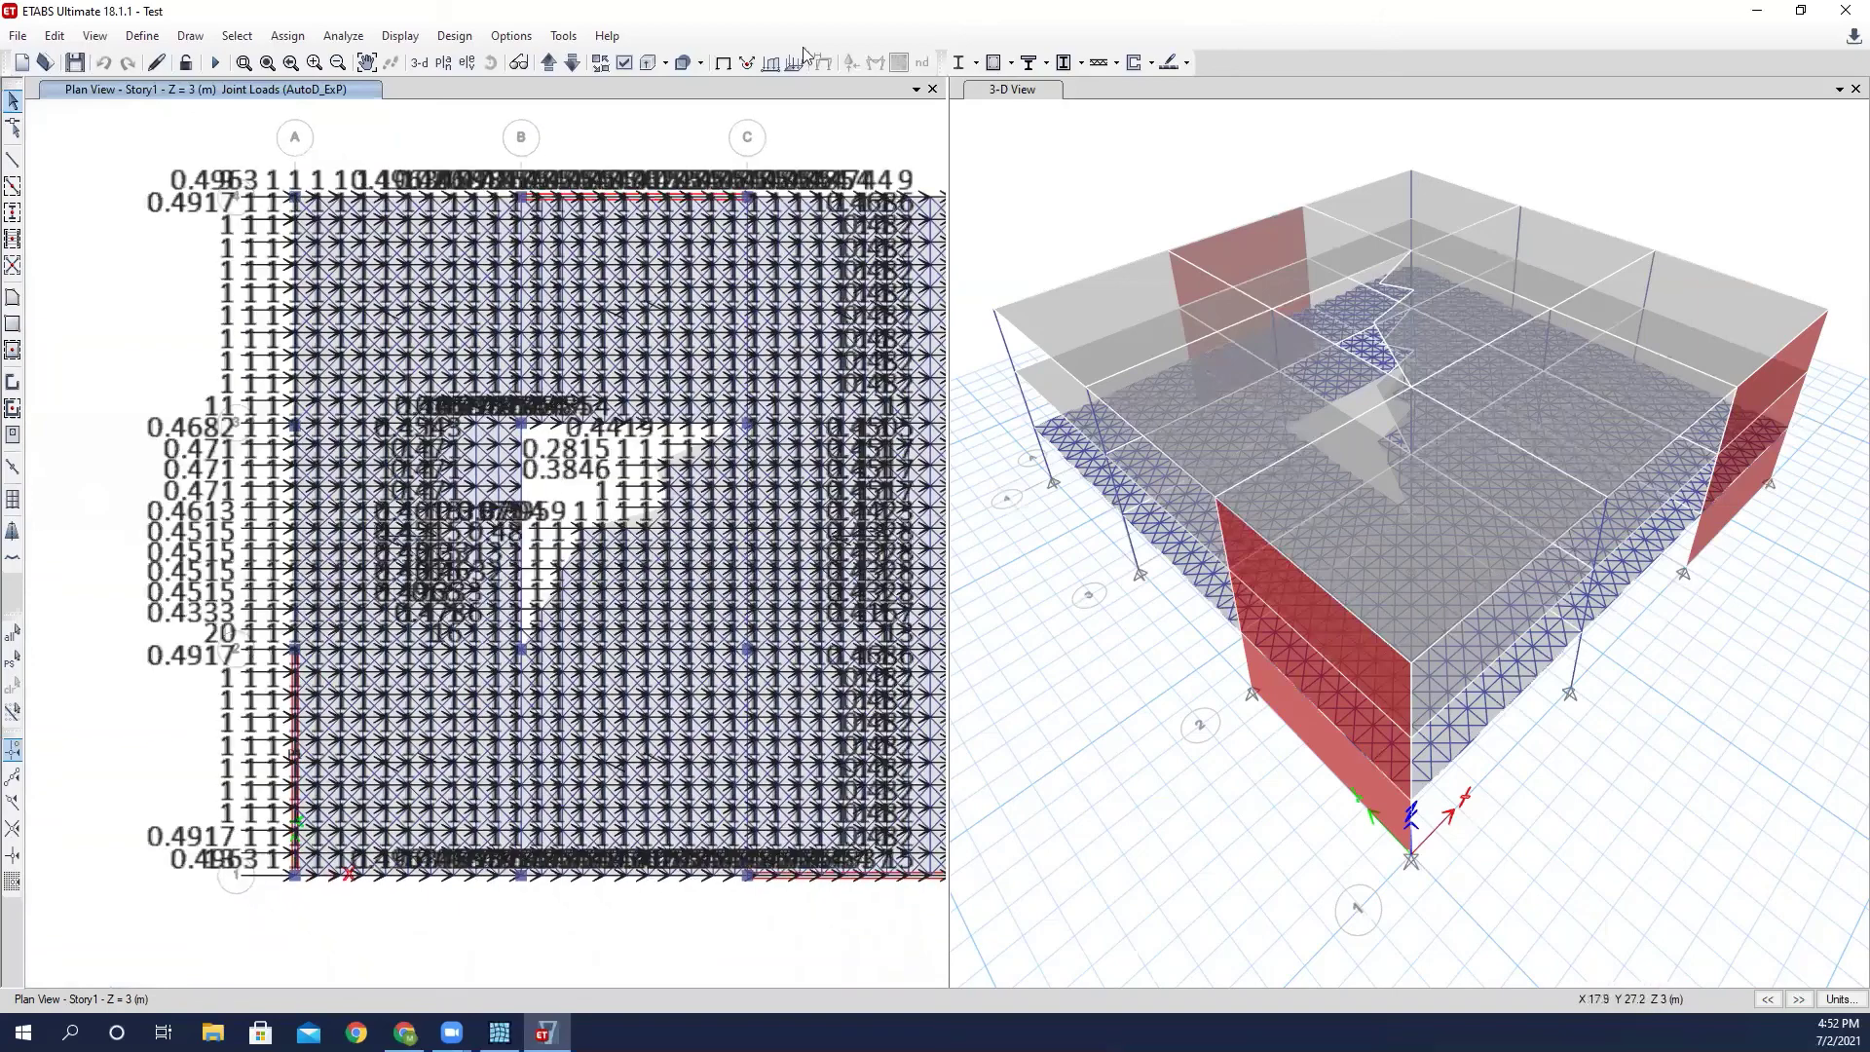
{"action": "left_click", "coordinate": [713, 67]}
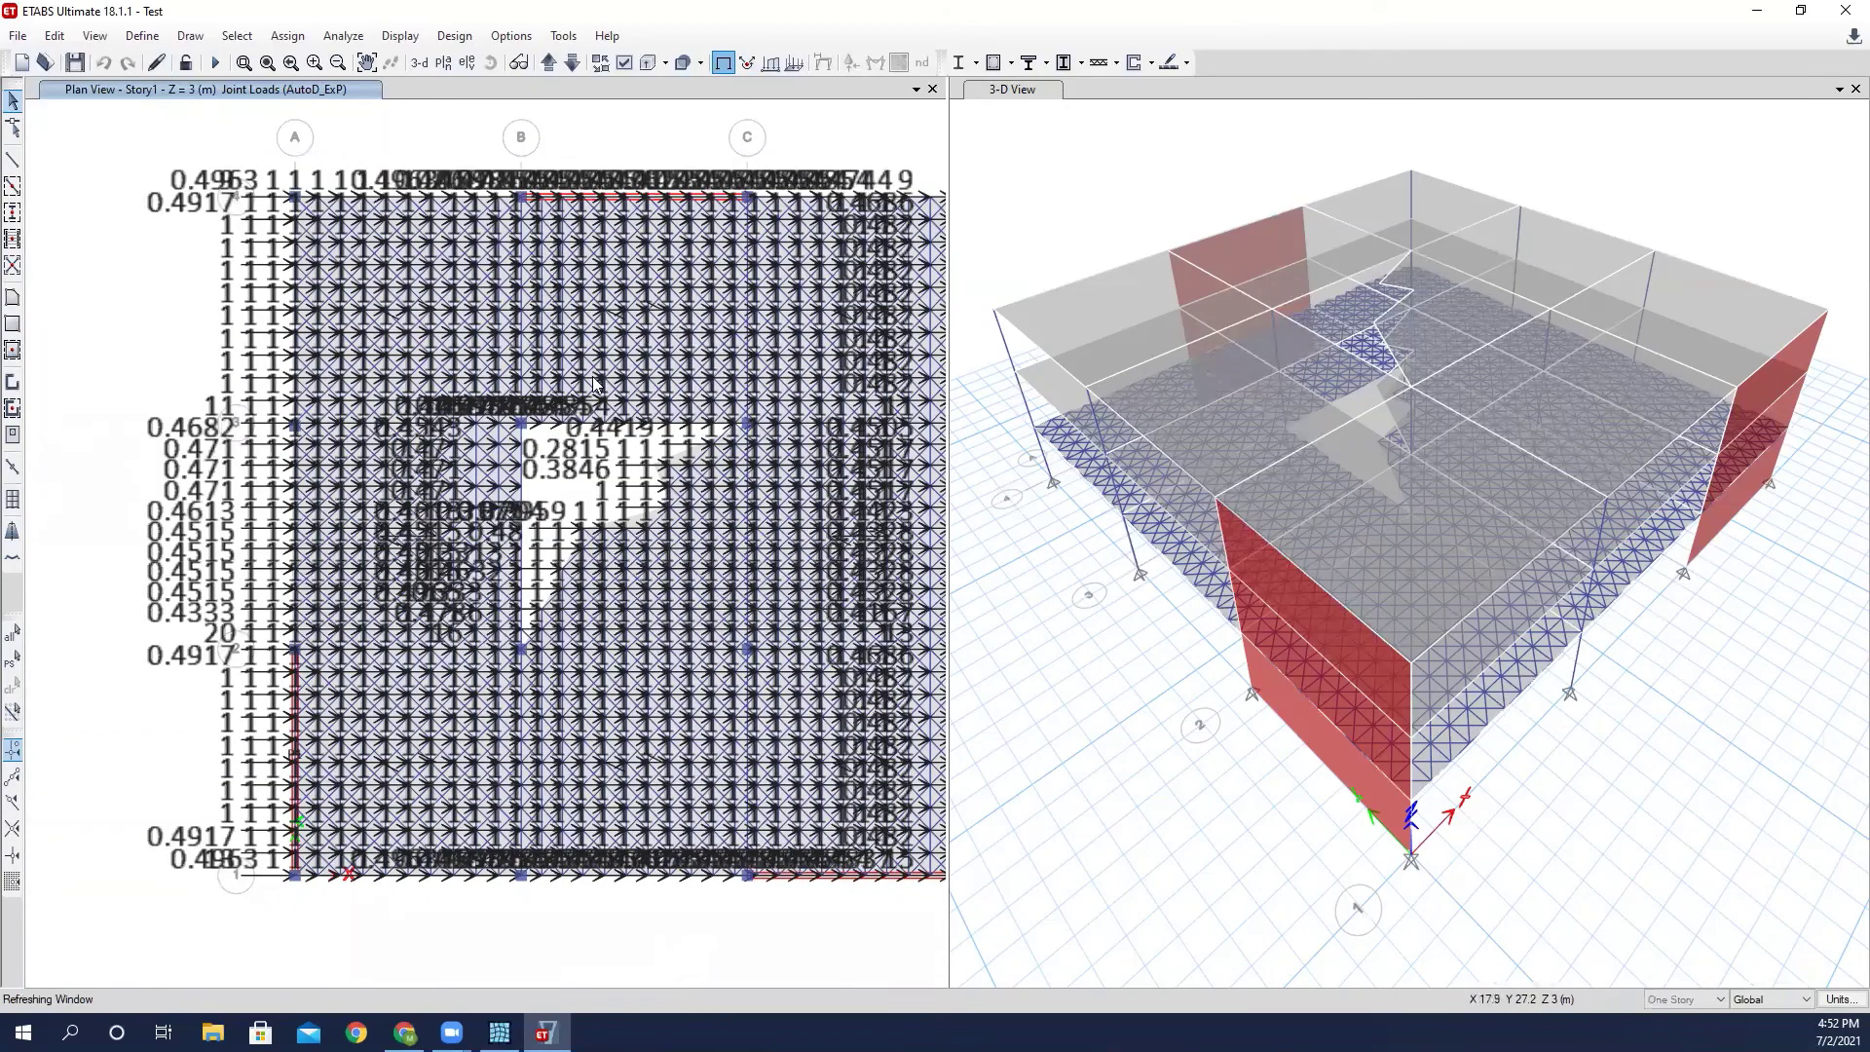
{"action": "middle_click_drag", "start_coordinate": [605, 515], "coordinate": [555, 508]}
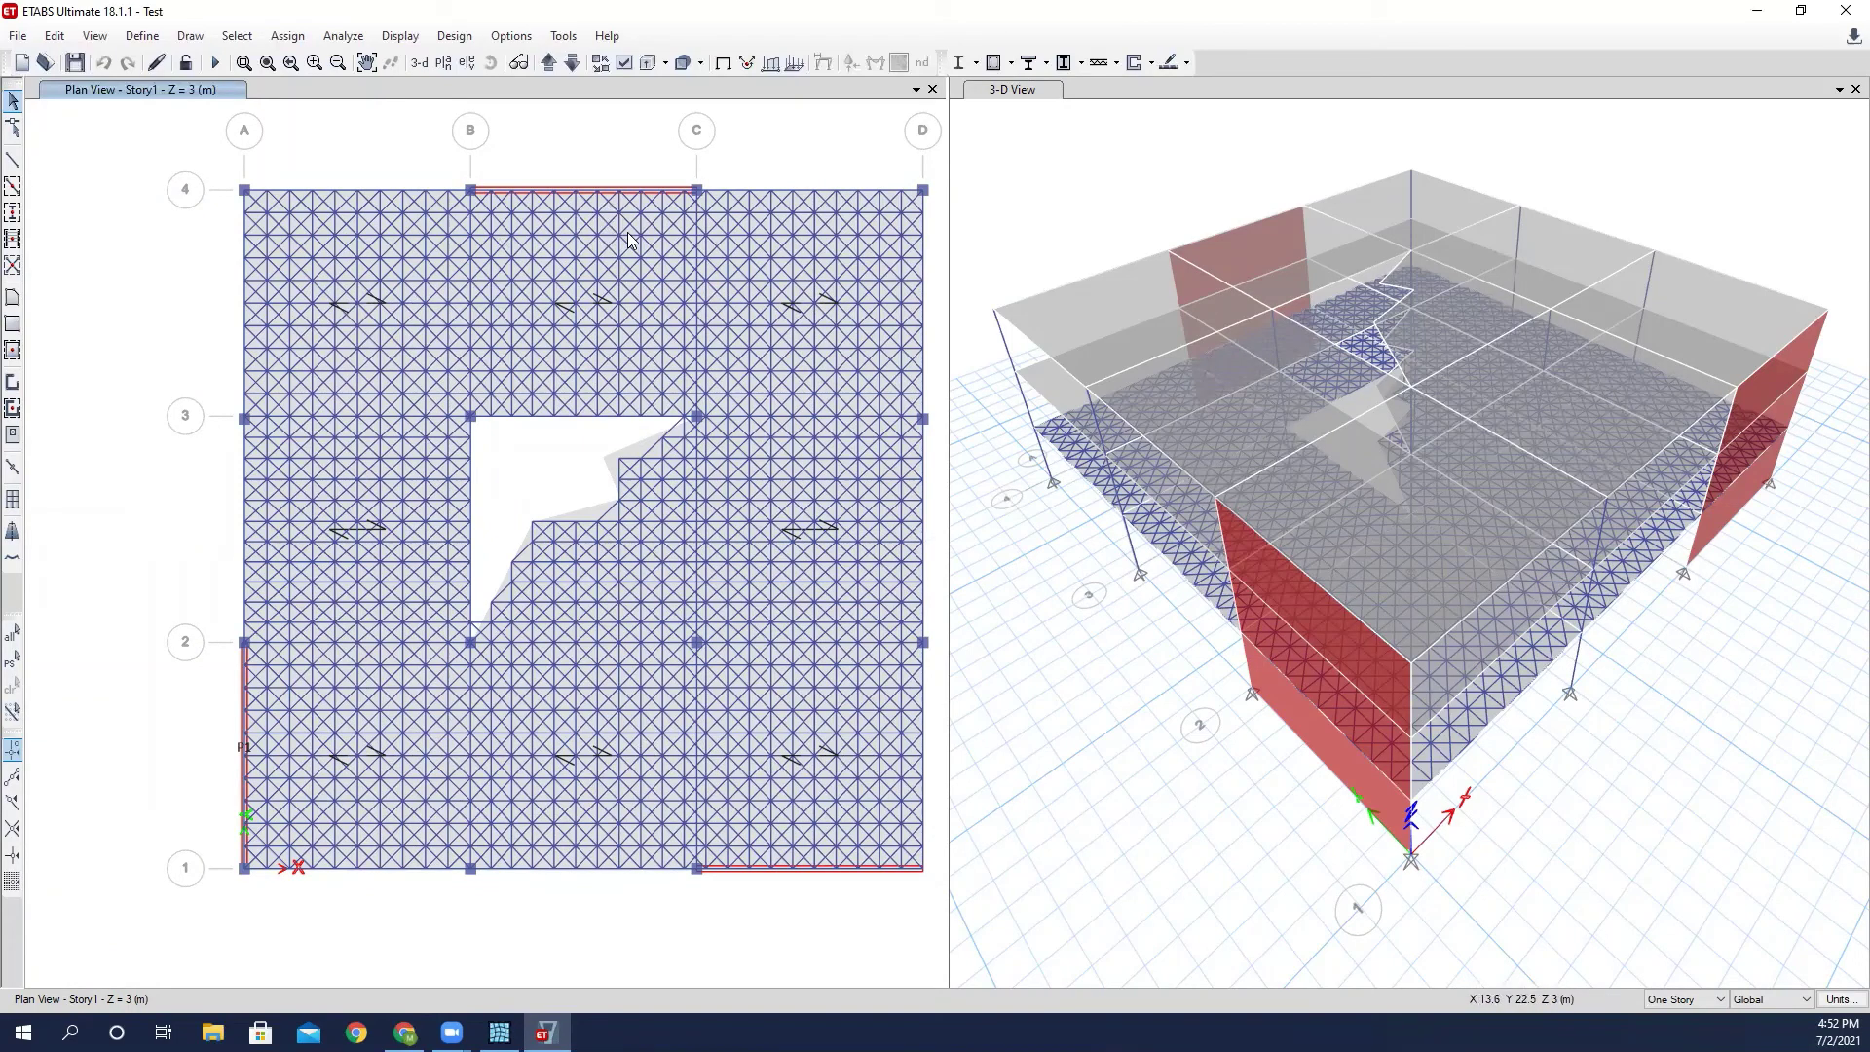
Select all frames belonging to the groups GStrut and GTie.
{"action": "left_click", "coordinate": [237, 35]}
{"action": "mouse_move", "coordinate": [316, 57]}
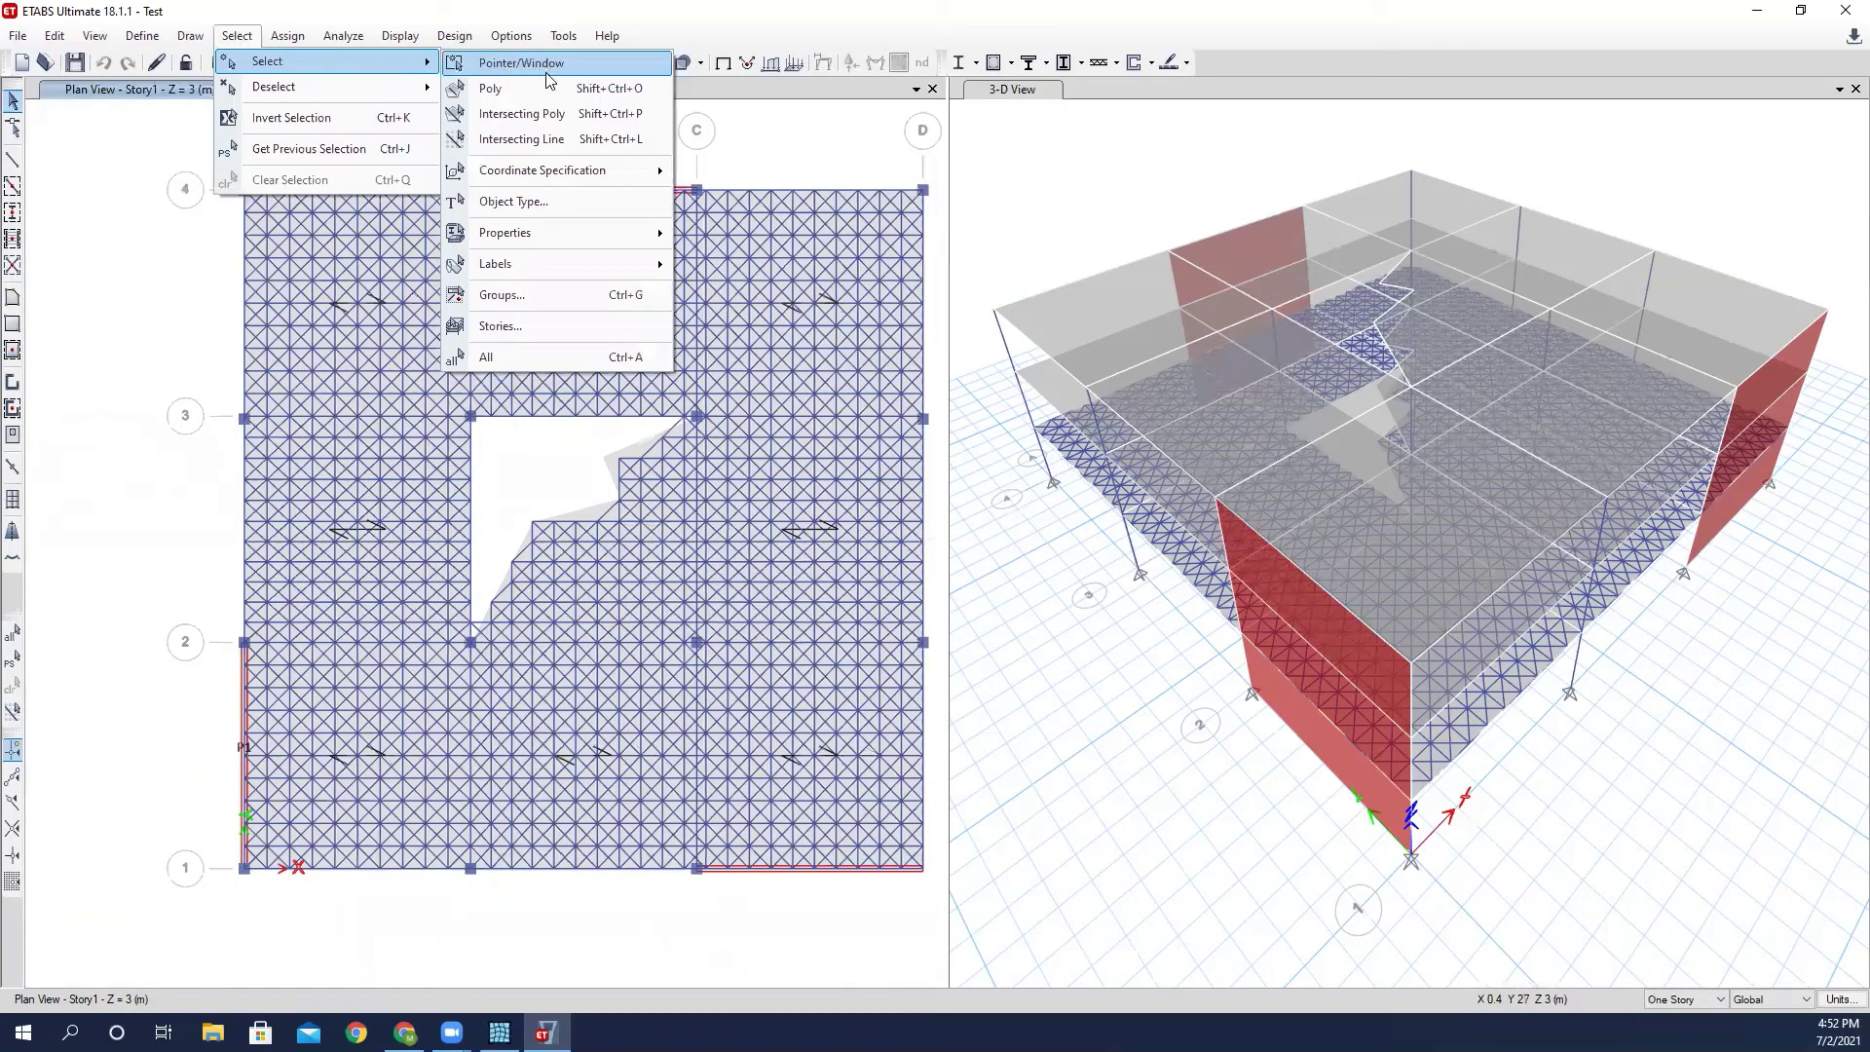
{"action": "left_click", "coordinate": [522, 296]}
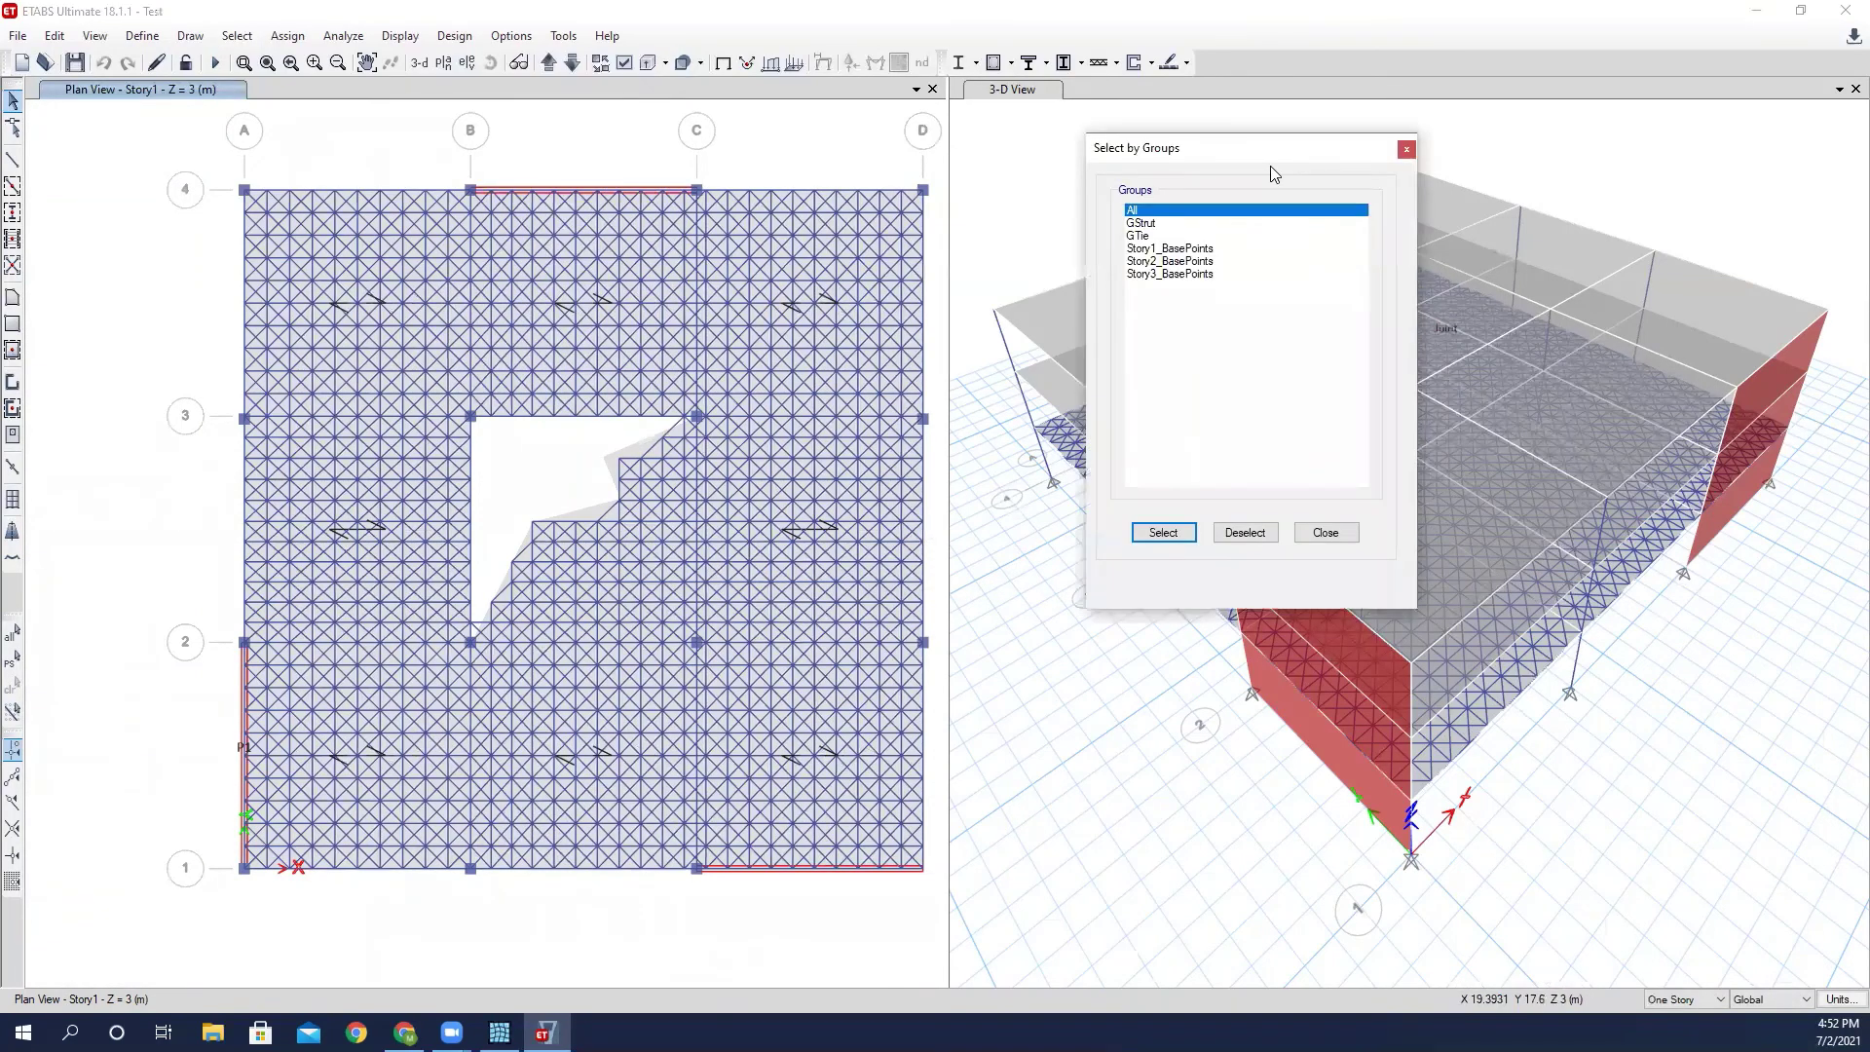
{"action": "left_click_drag", "start_coordinate": [1261, 157], "coordinate": [663, 128]}
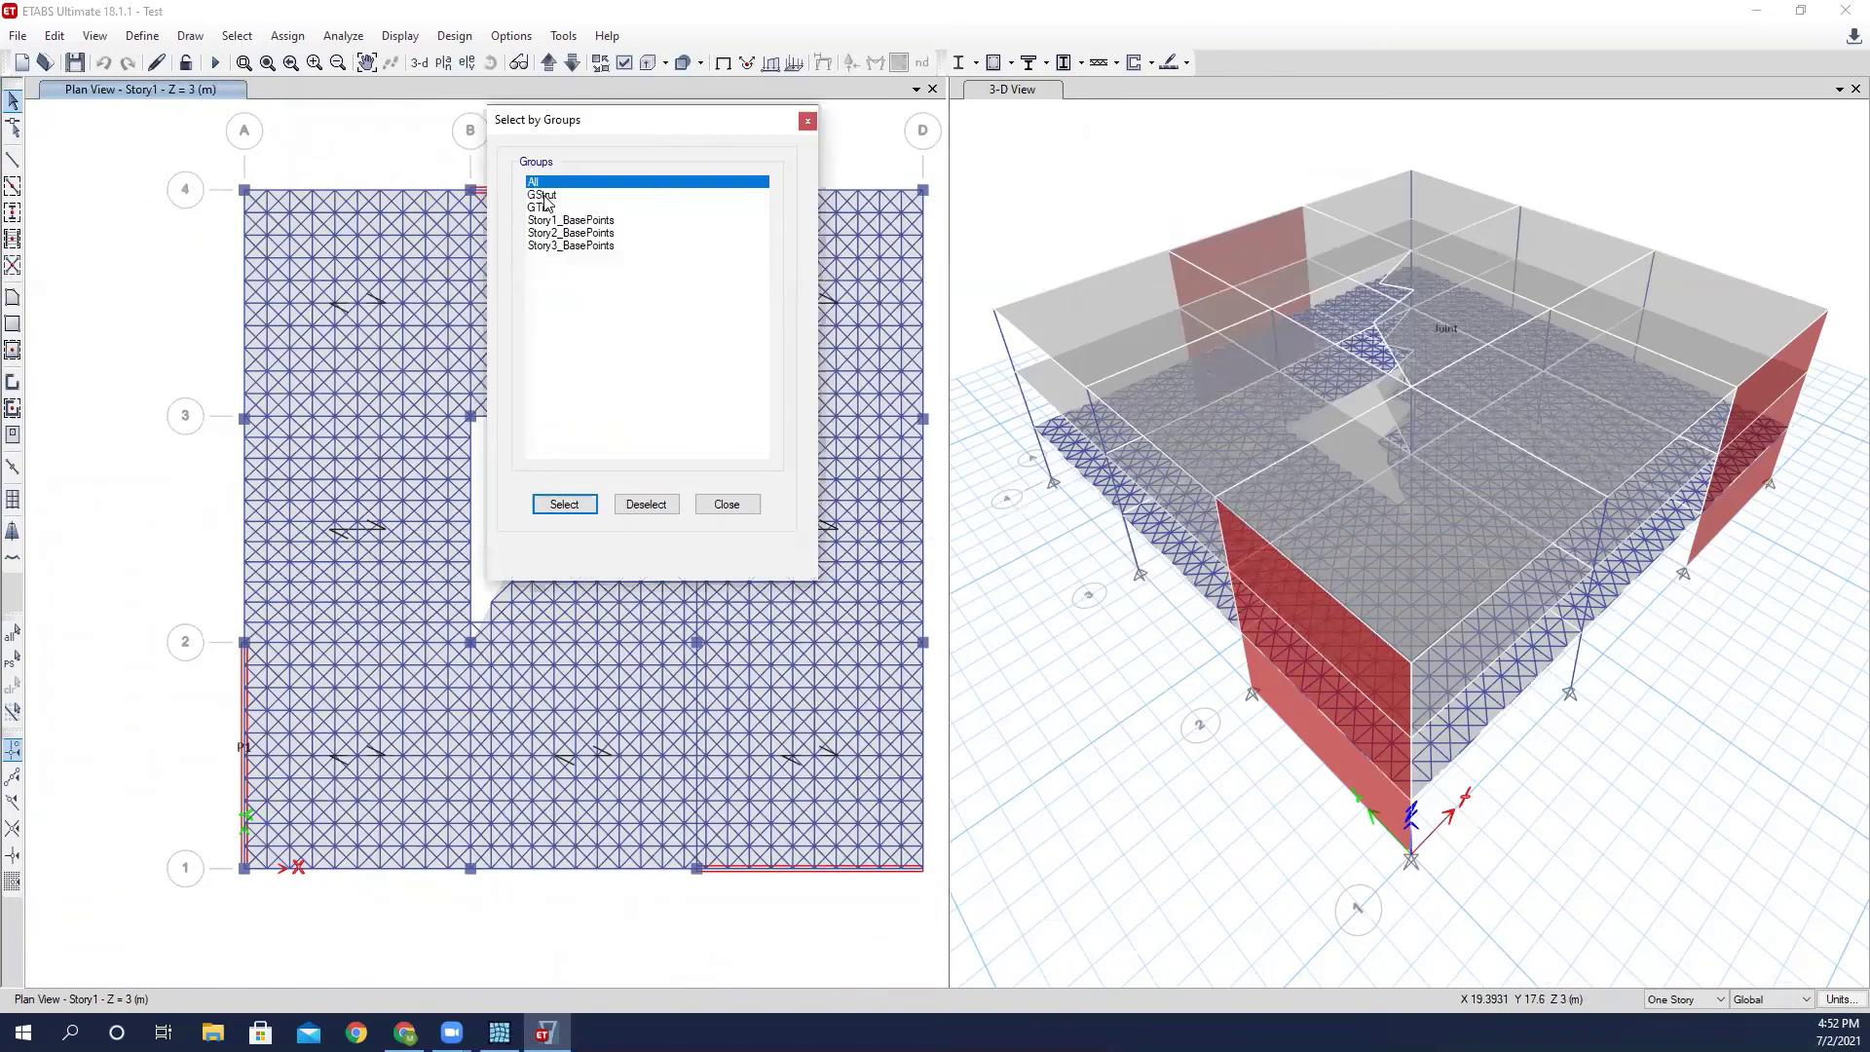
{"action": "left_click", "coordinate": [562, 197]}
{"action": "left_click", "coordinate": [550, 208], "text": "ctrl"}
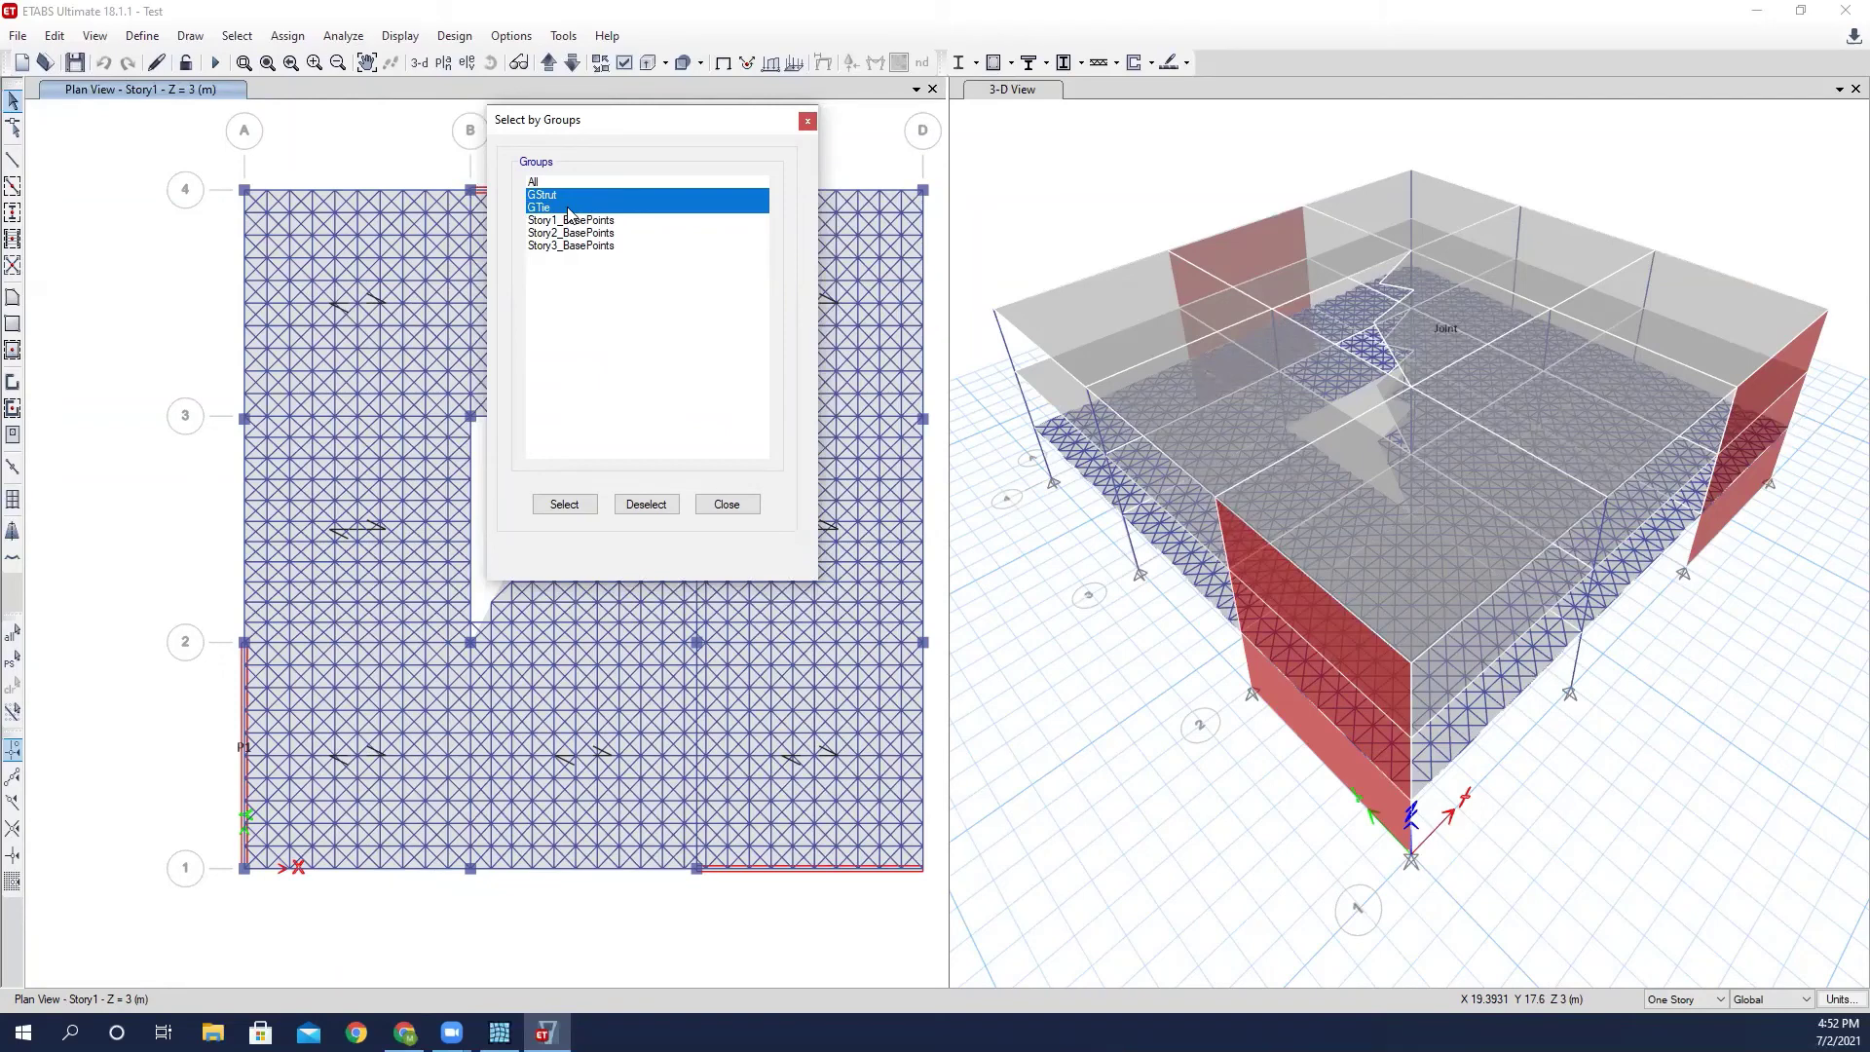
{"action": "left_click", "coordinate": [564, 505]}
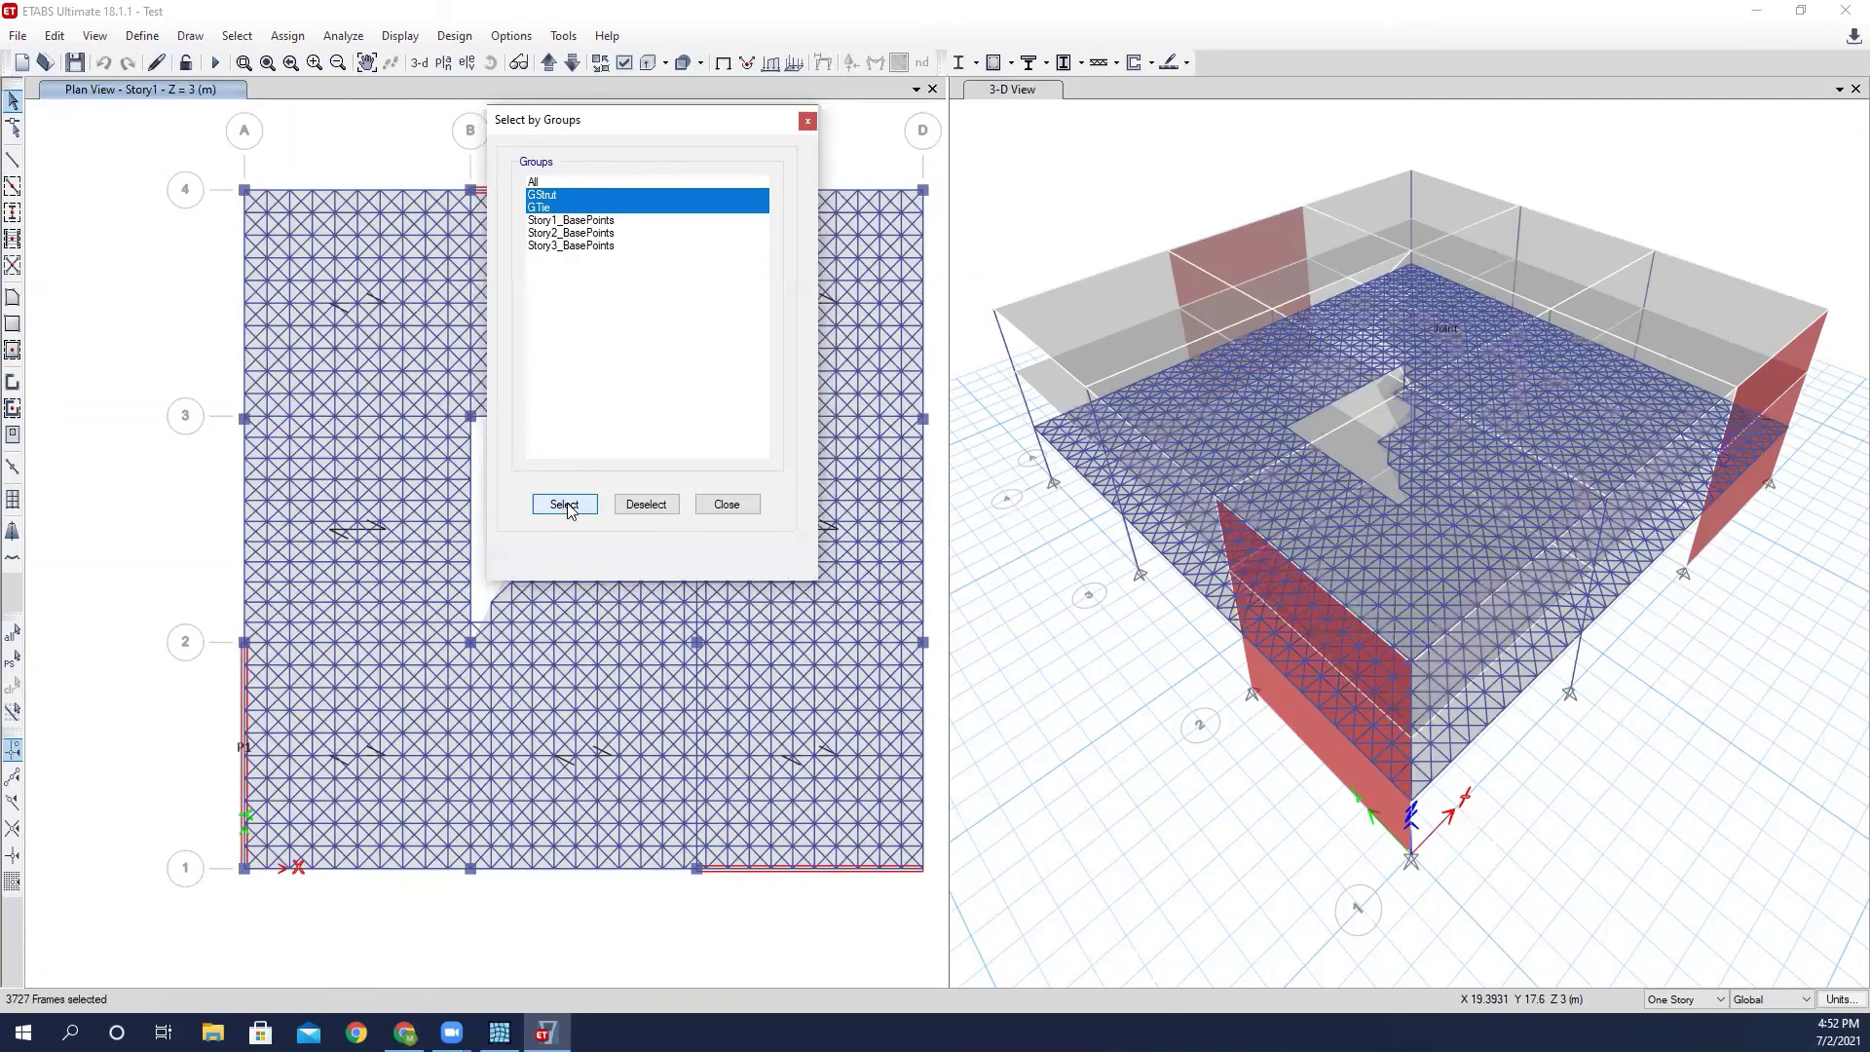
{"action": "left_click", "coordinate": [727, 504]}
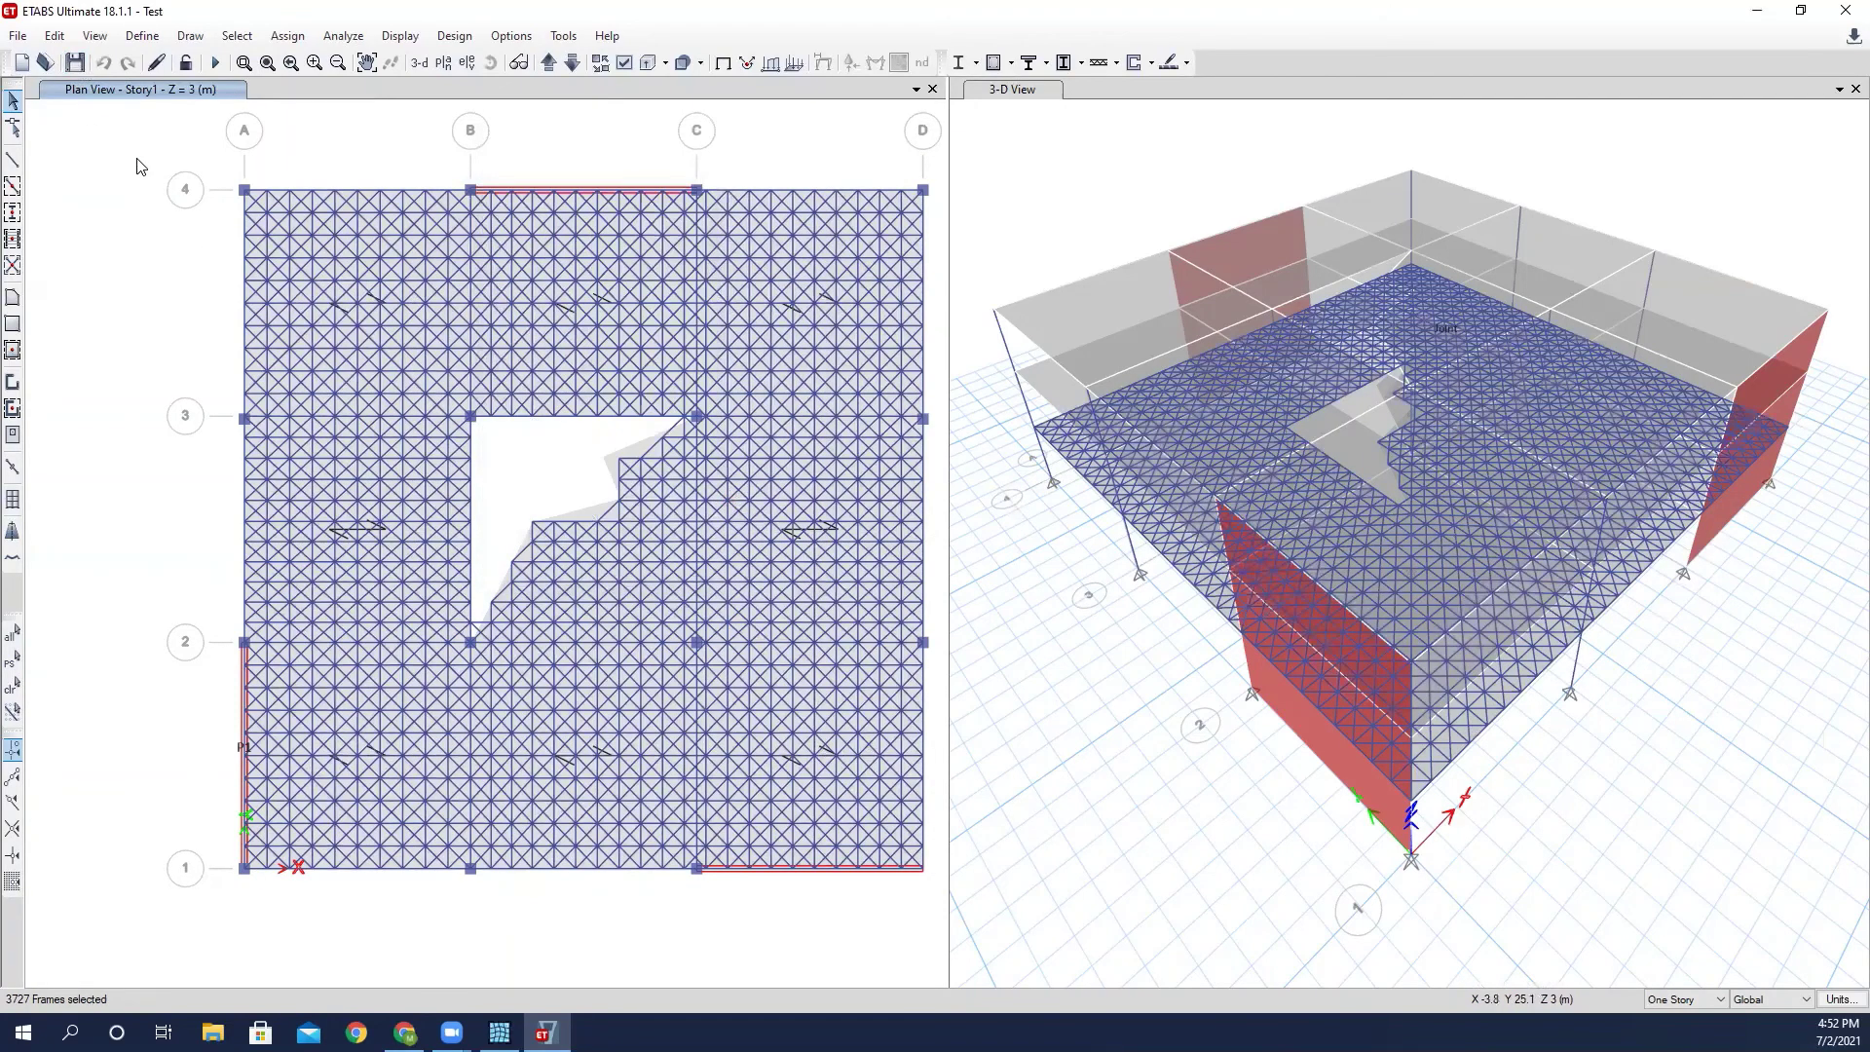
Make the selected strut and tie frames invisible, leaving the Story1 plan with nothing selected.
{"action": "left_click", "coordinate": [93, 36]}
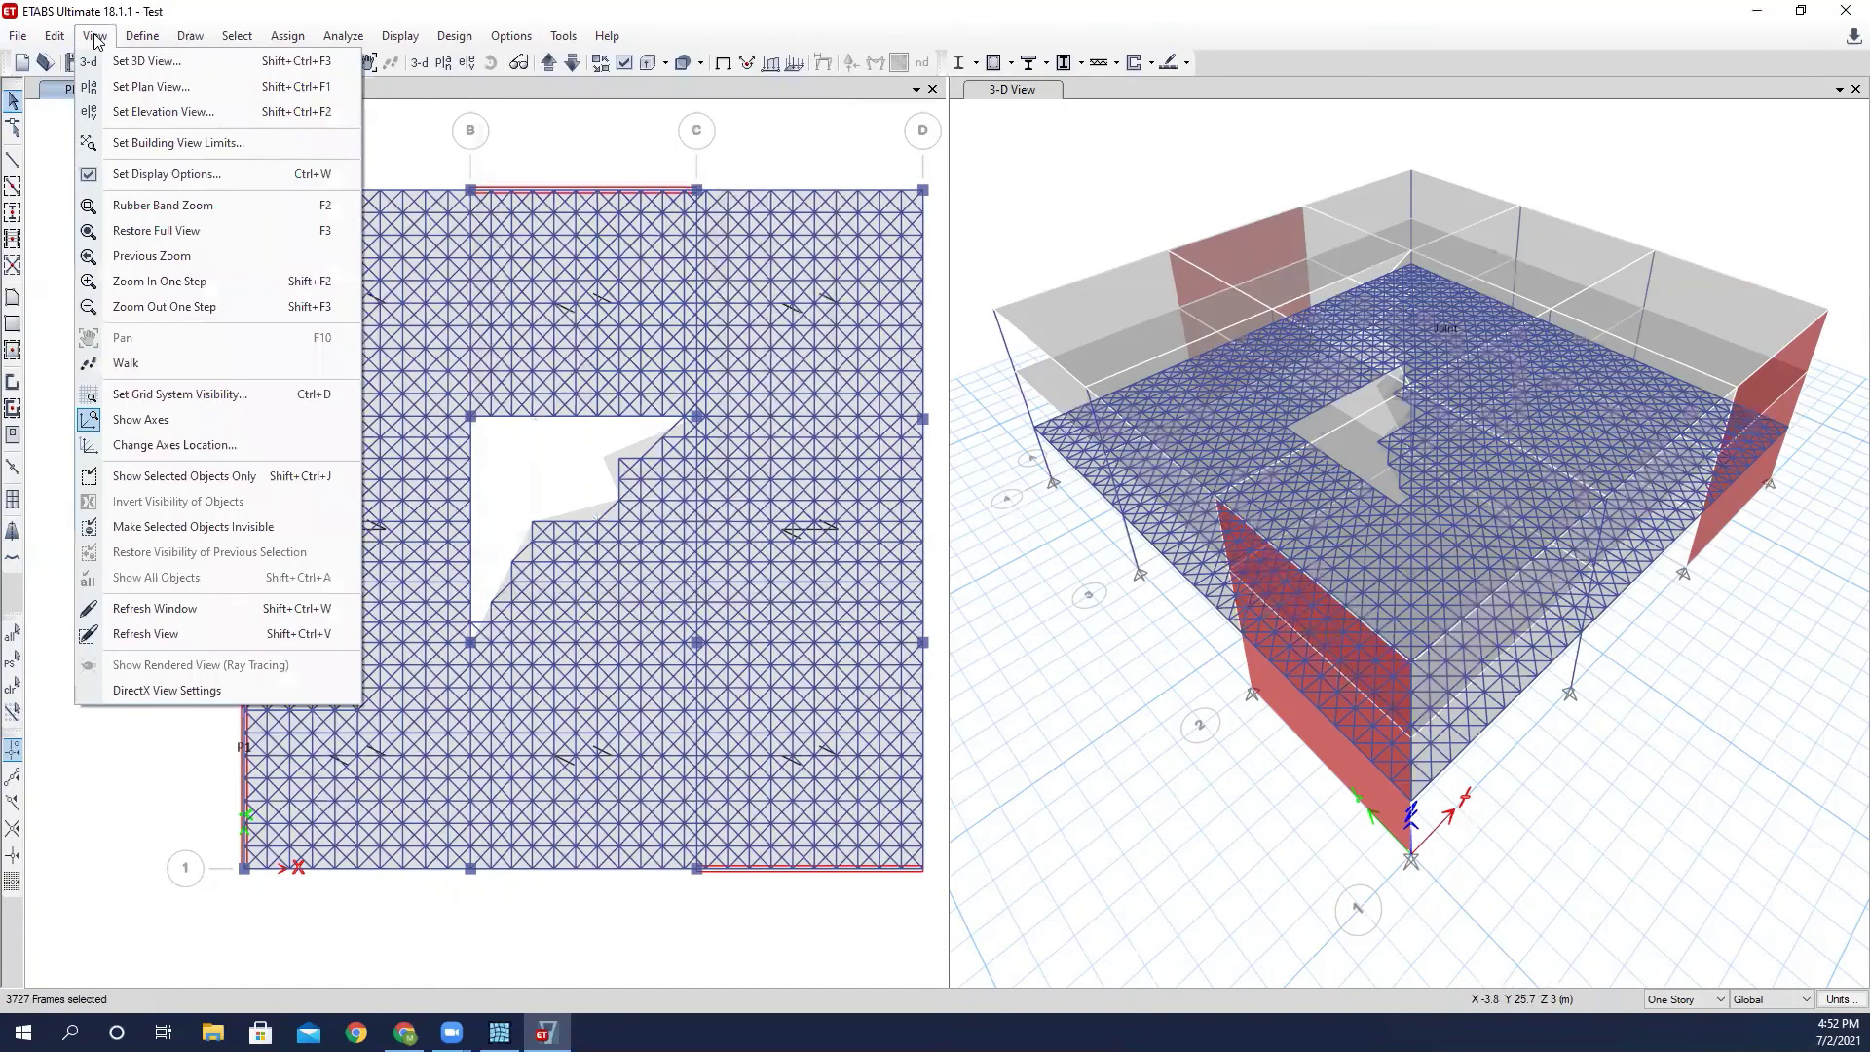
{"action": "left_click", "coordinate": [207, 527]}
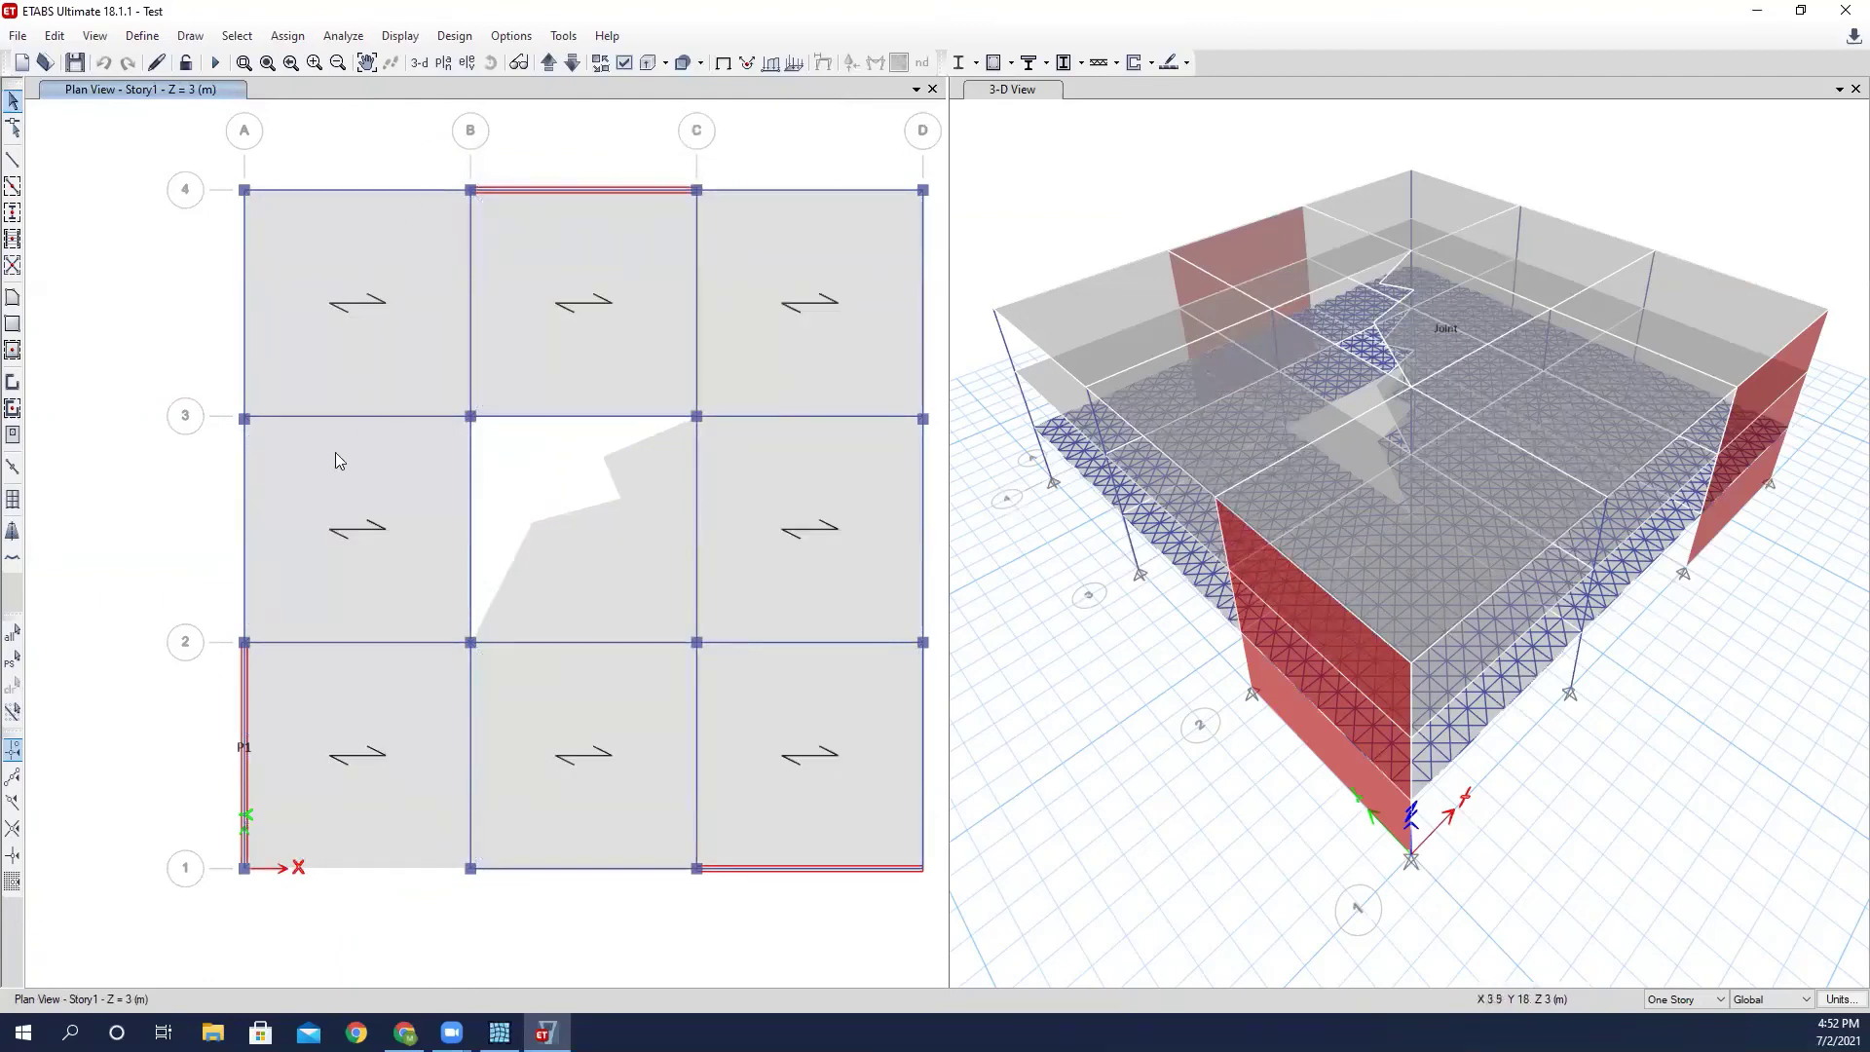
{"action": "left_click", "coordinate": [362, 191]}
{"action": "left_click", "coordinate": [14, 690]}
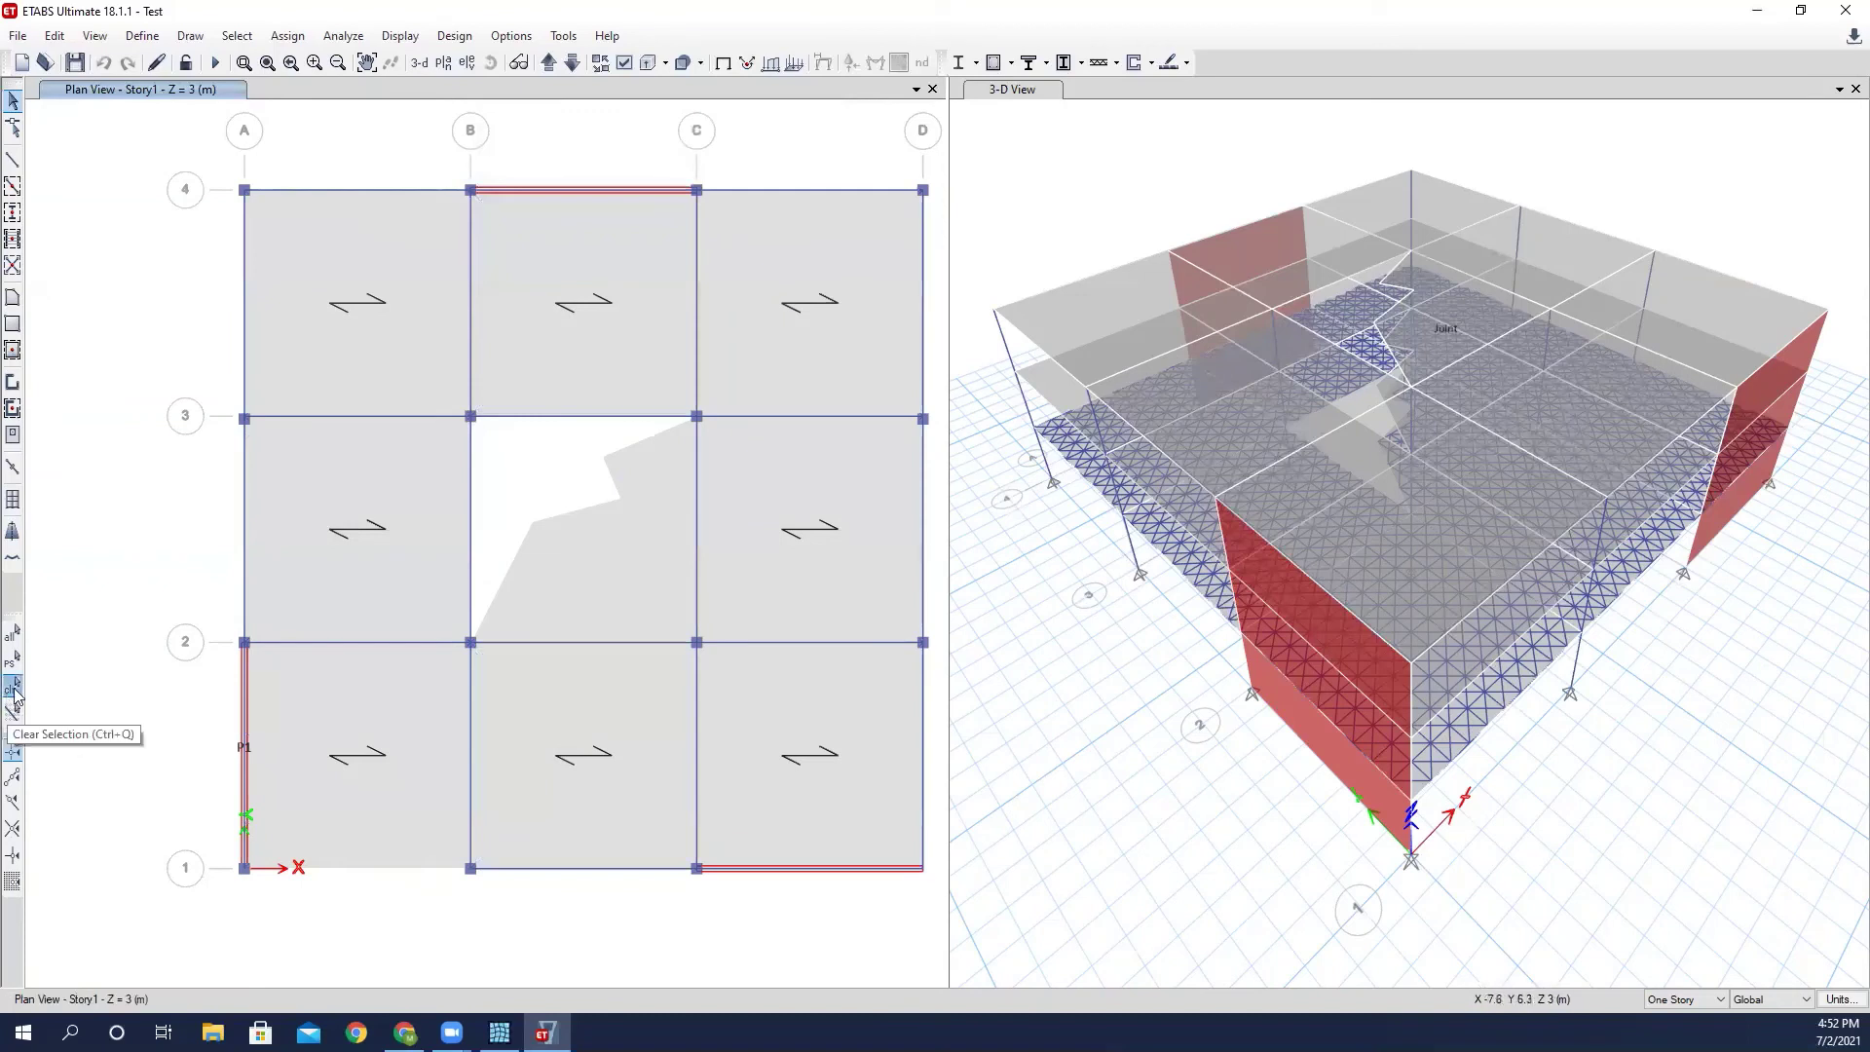
Delete the Story1 beams on grid 4 spanning A-B and C-D, and those on grids B, C and D between grids 3 and 4.
{"action": "left_click", "coordinate": [390, 191]}
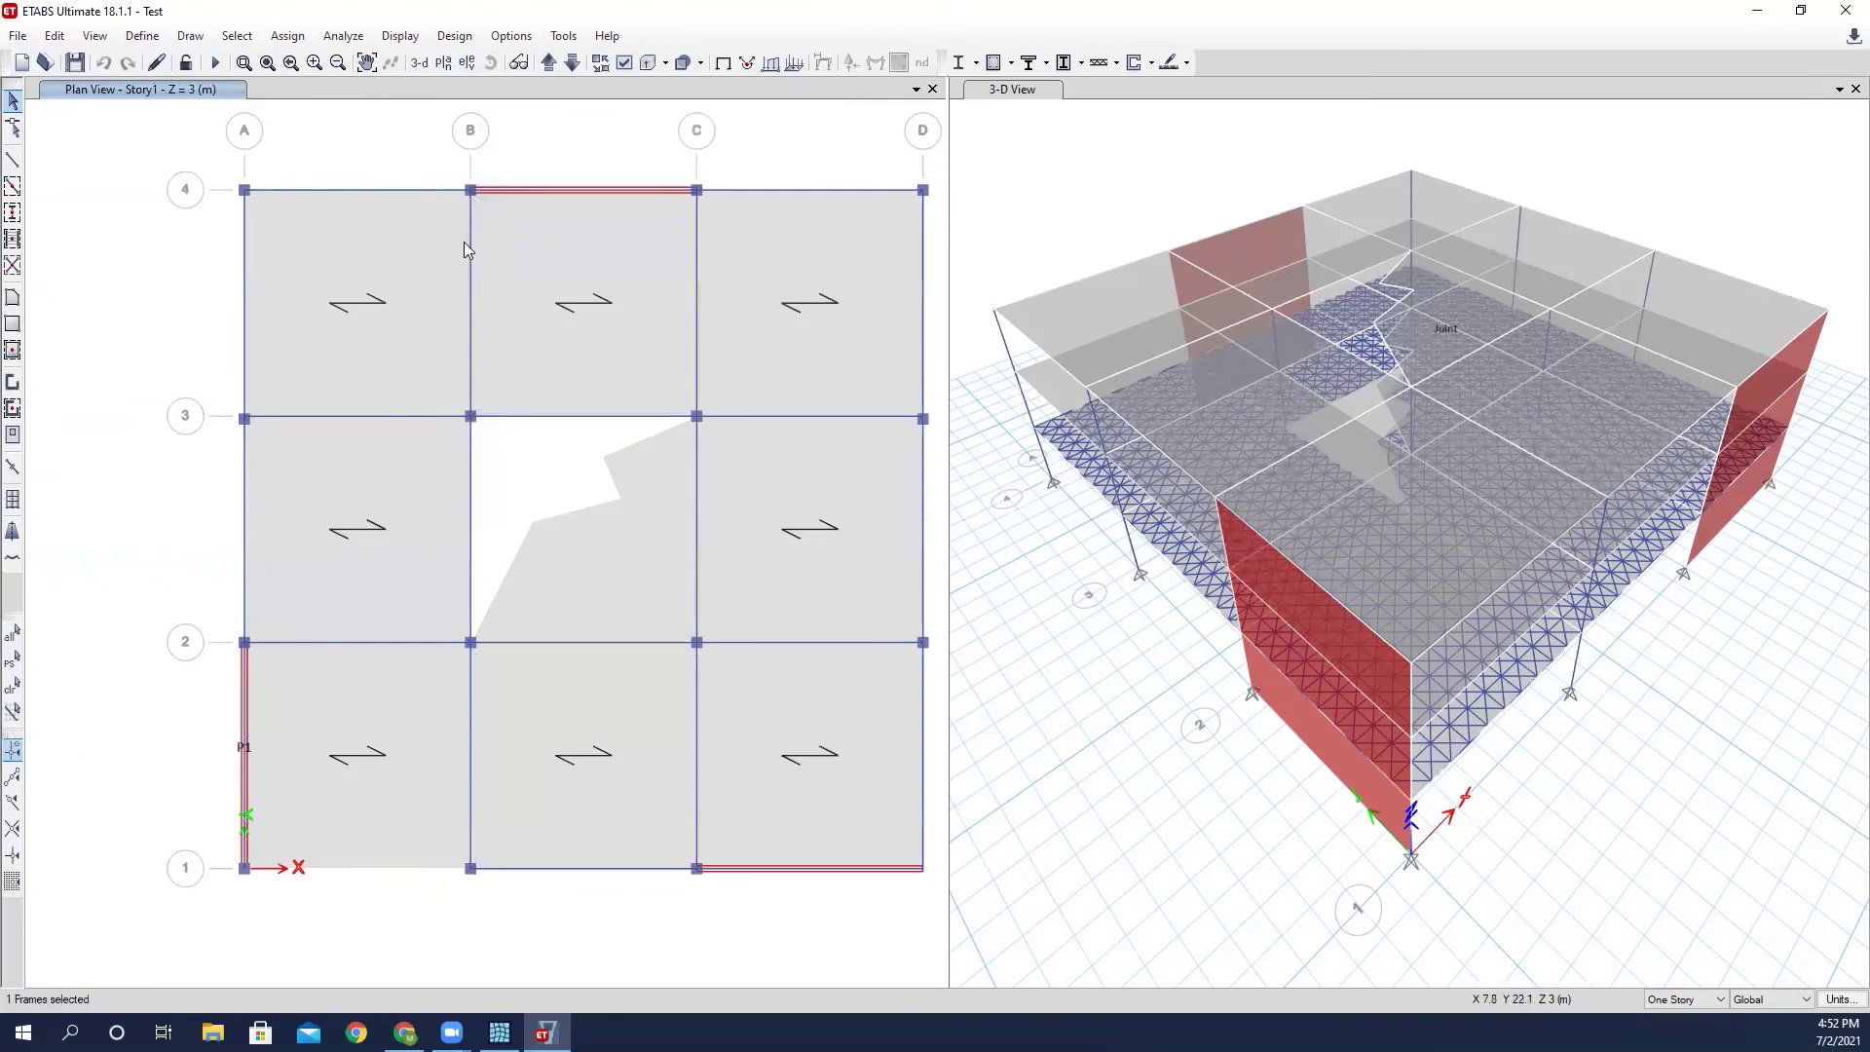
{"action": "left_click", "coordinate": [469, 242]}
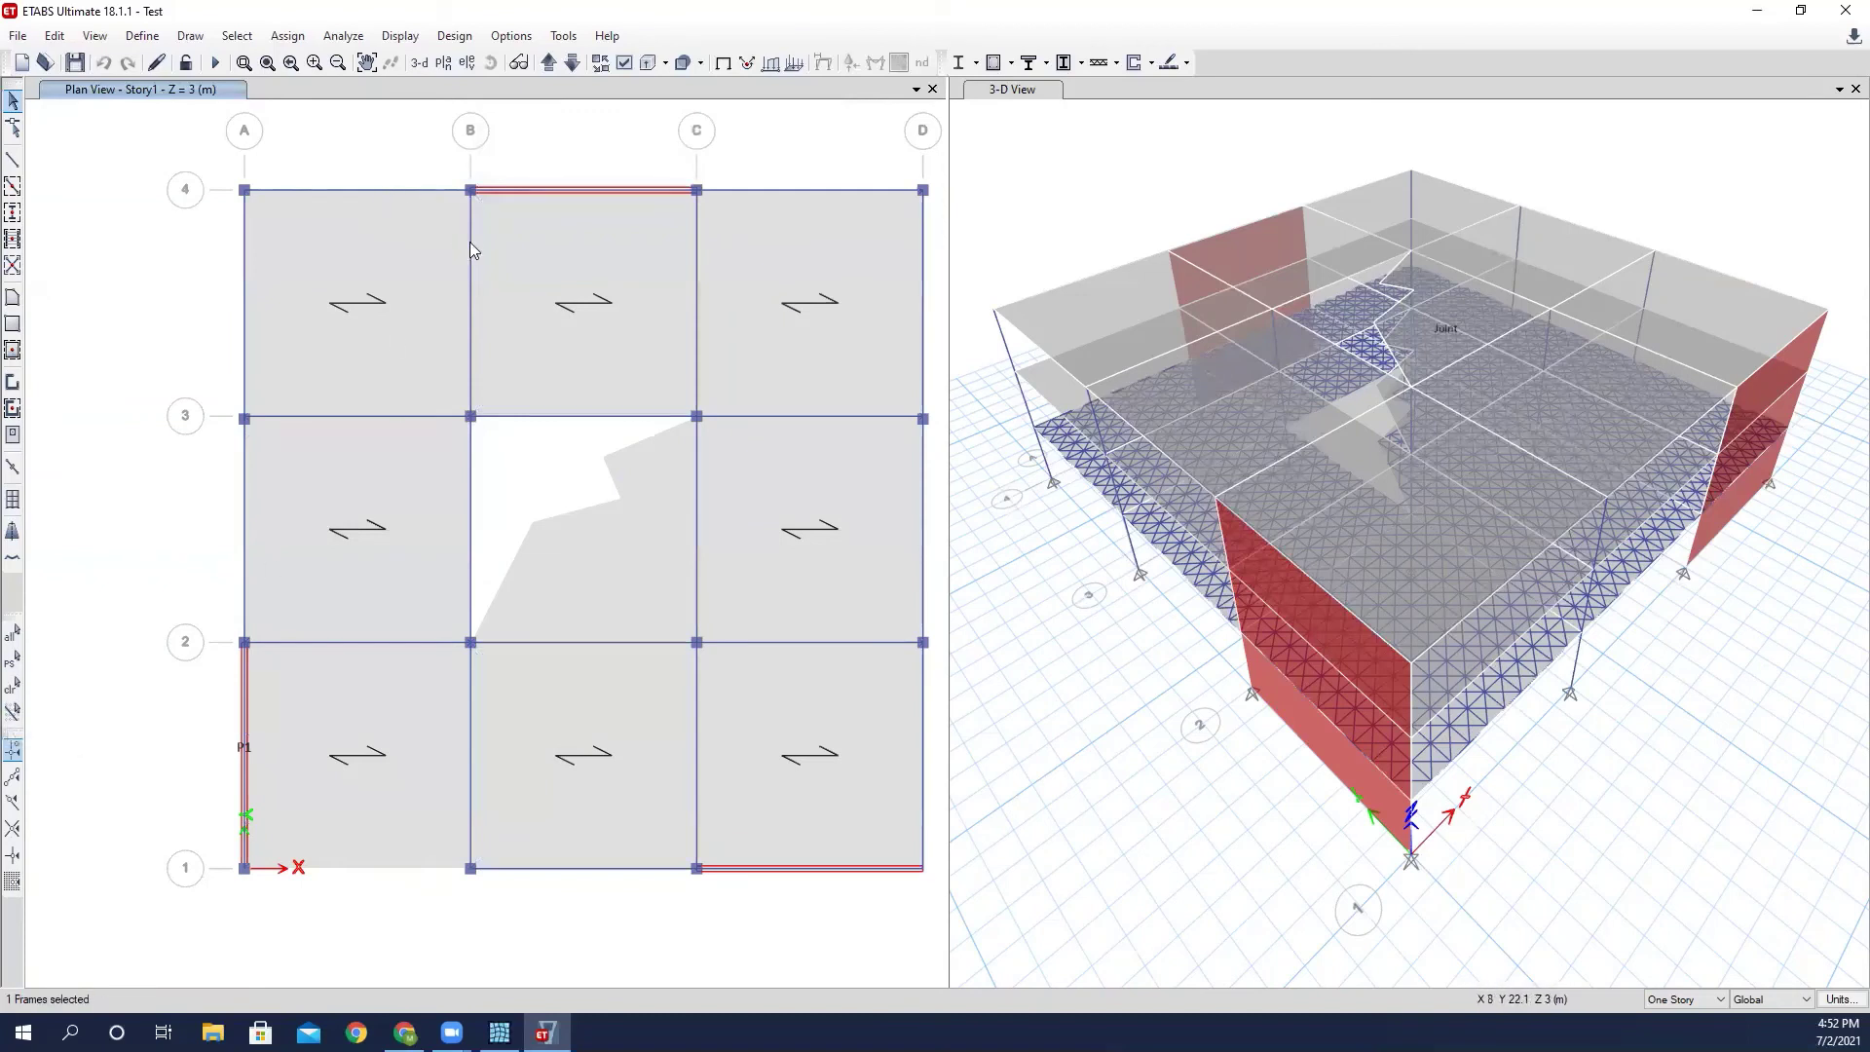
{"action": "left_click", "coordinate": [697, 248]}
{"action": "left_click", "coordinate": [923, 248]}
{"action": "key", "text": "Delete"}
Delete the Story1 beams on grid 3 from A to C, grid C between 2 and 3, and grid A between 2 and 4.
{"action": "left_click", "coordinate": [628, 417]}
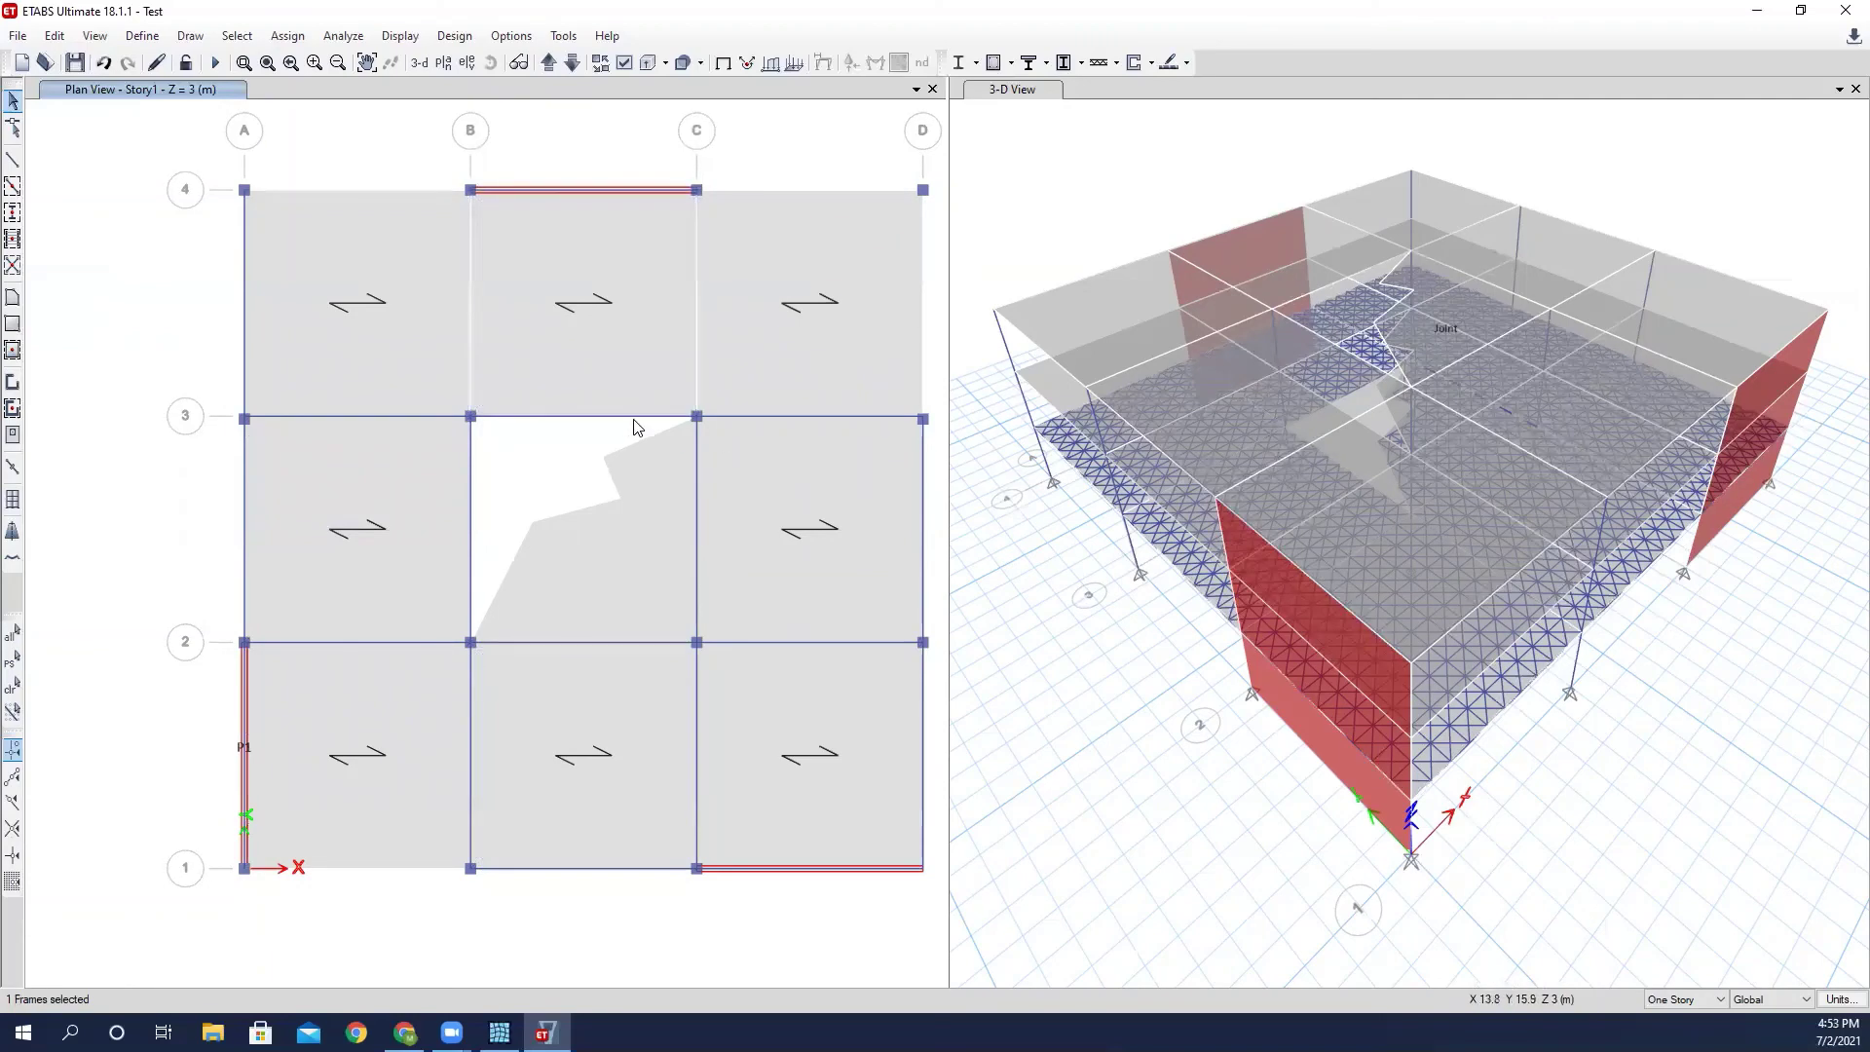
{"action": "key", "text": "Delete"}
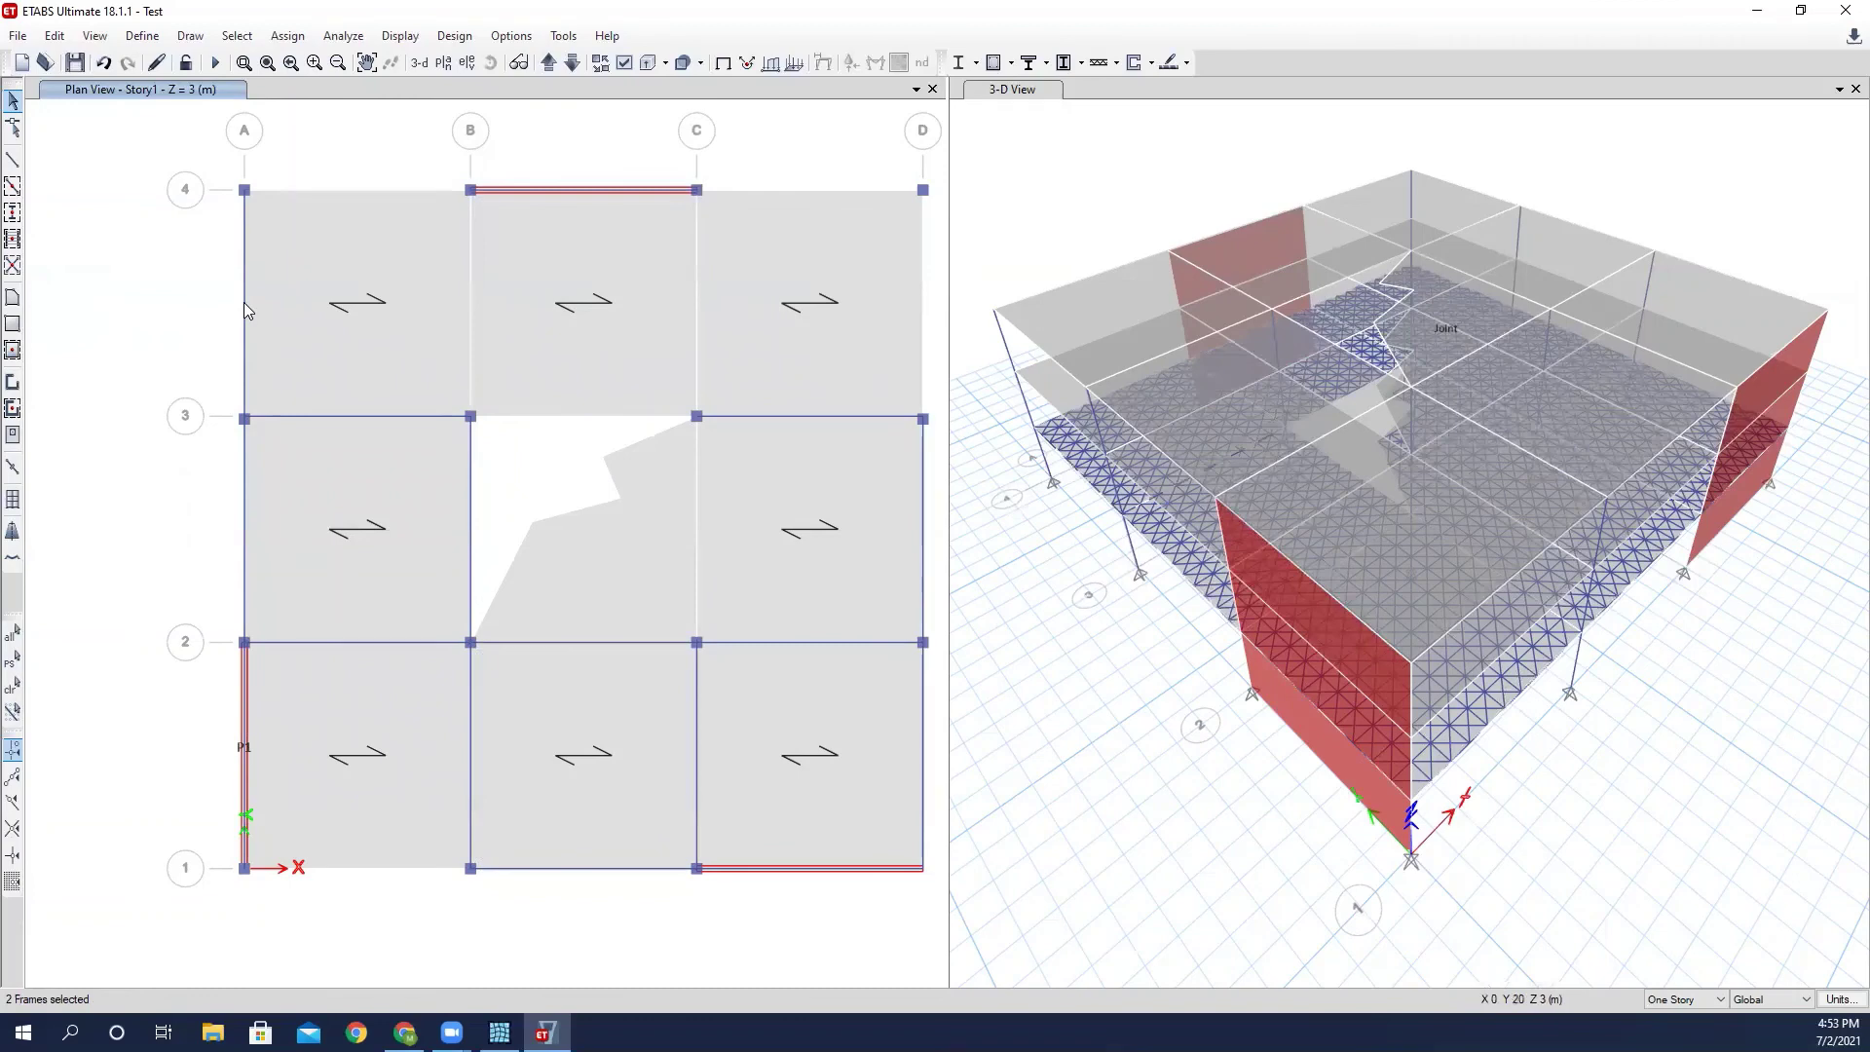
{"action": "left_click", "coordinate": [244, 469]}
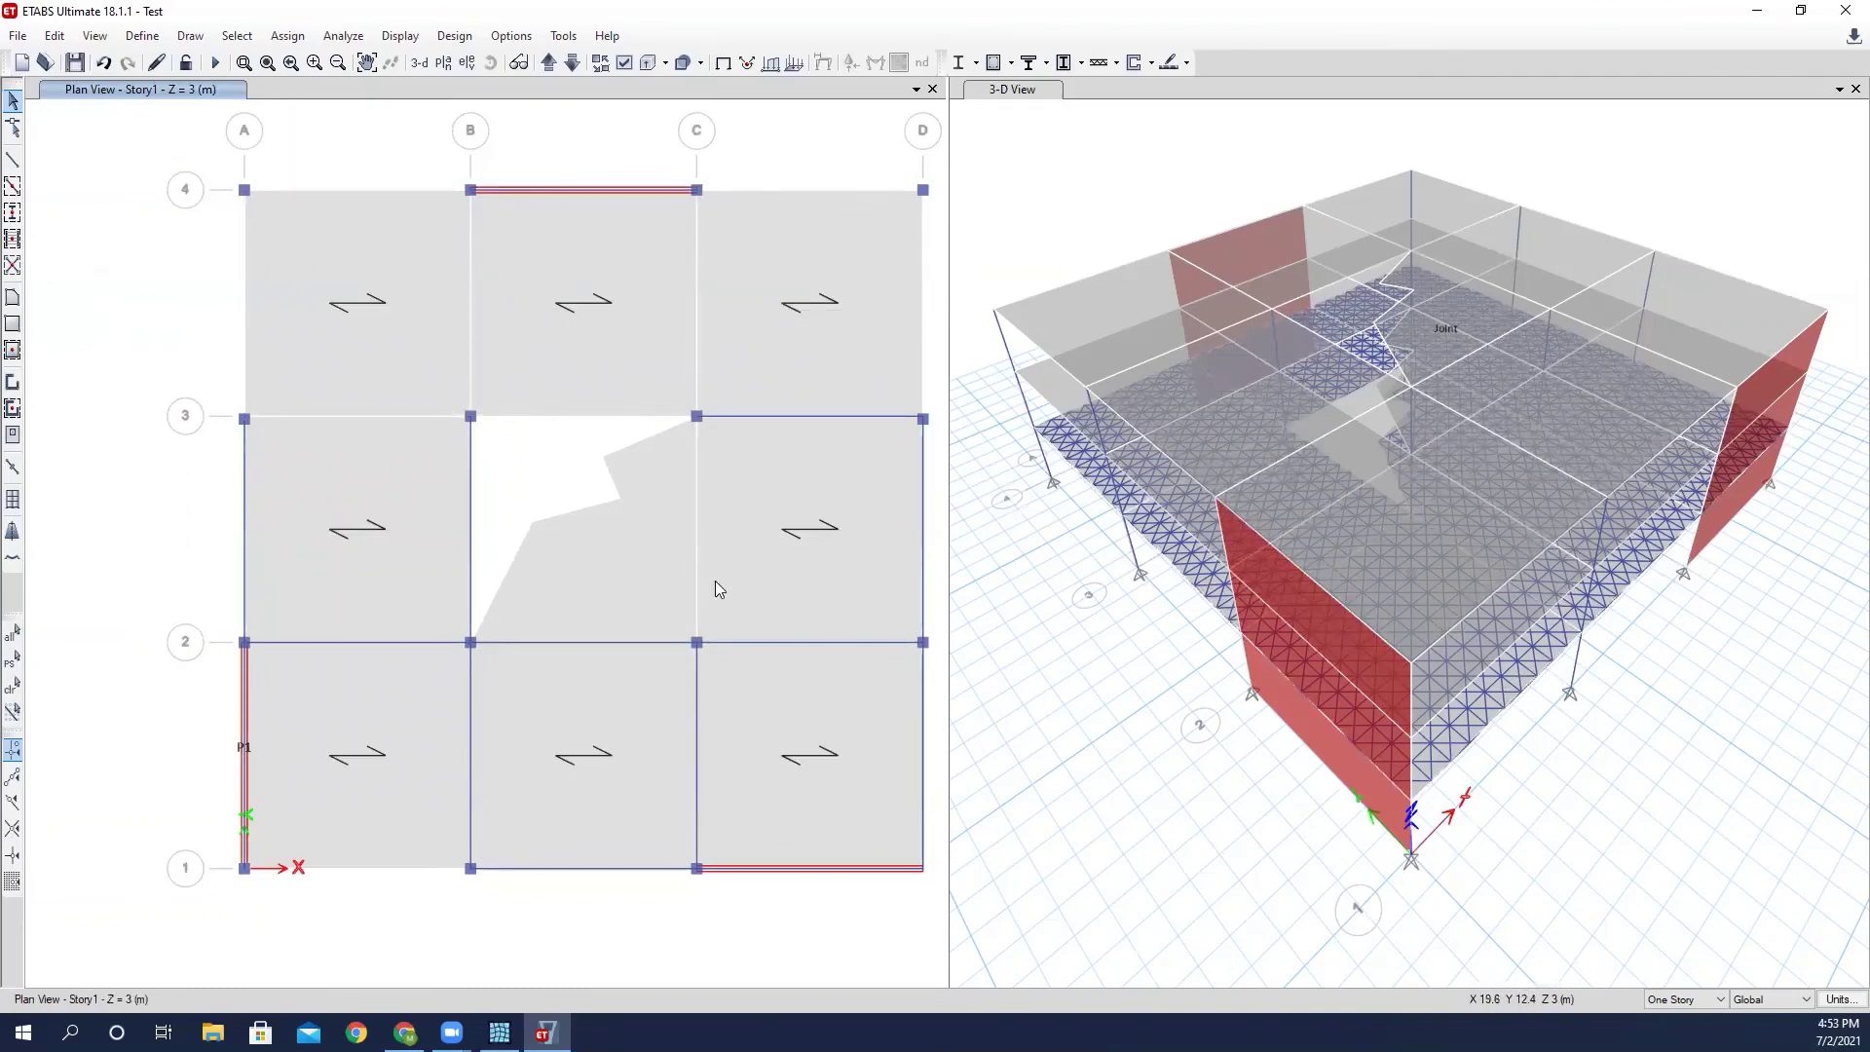
{"action": "key", "text": "Delete"}
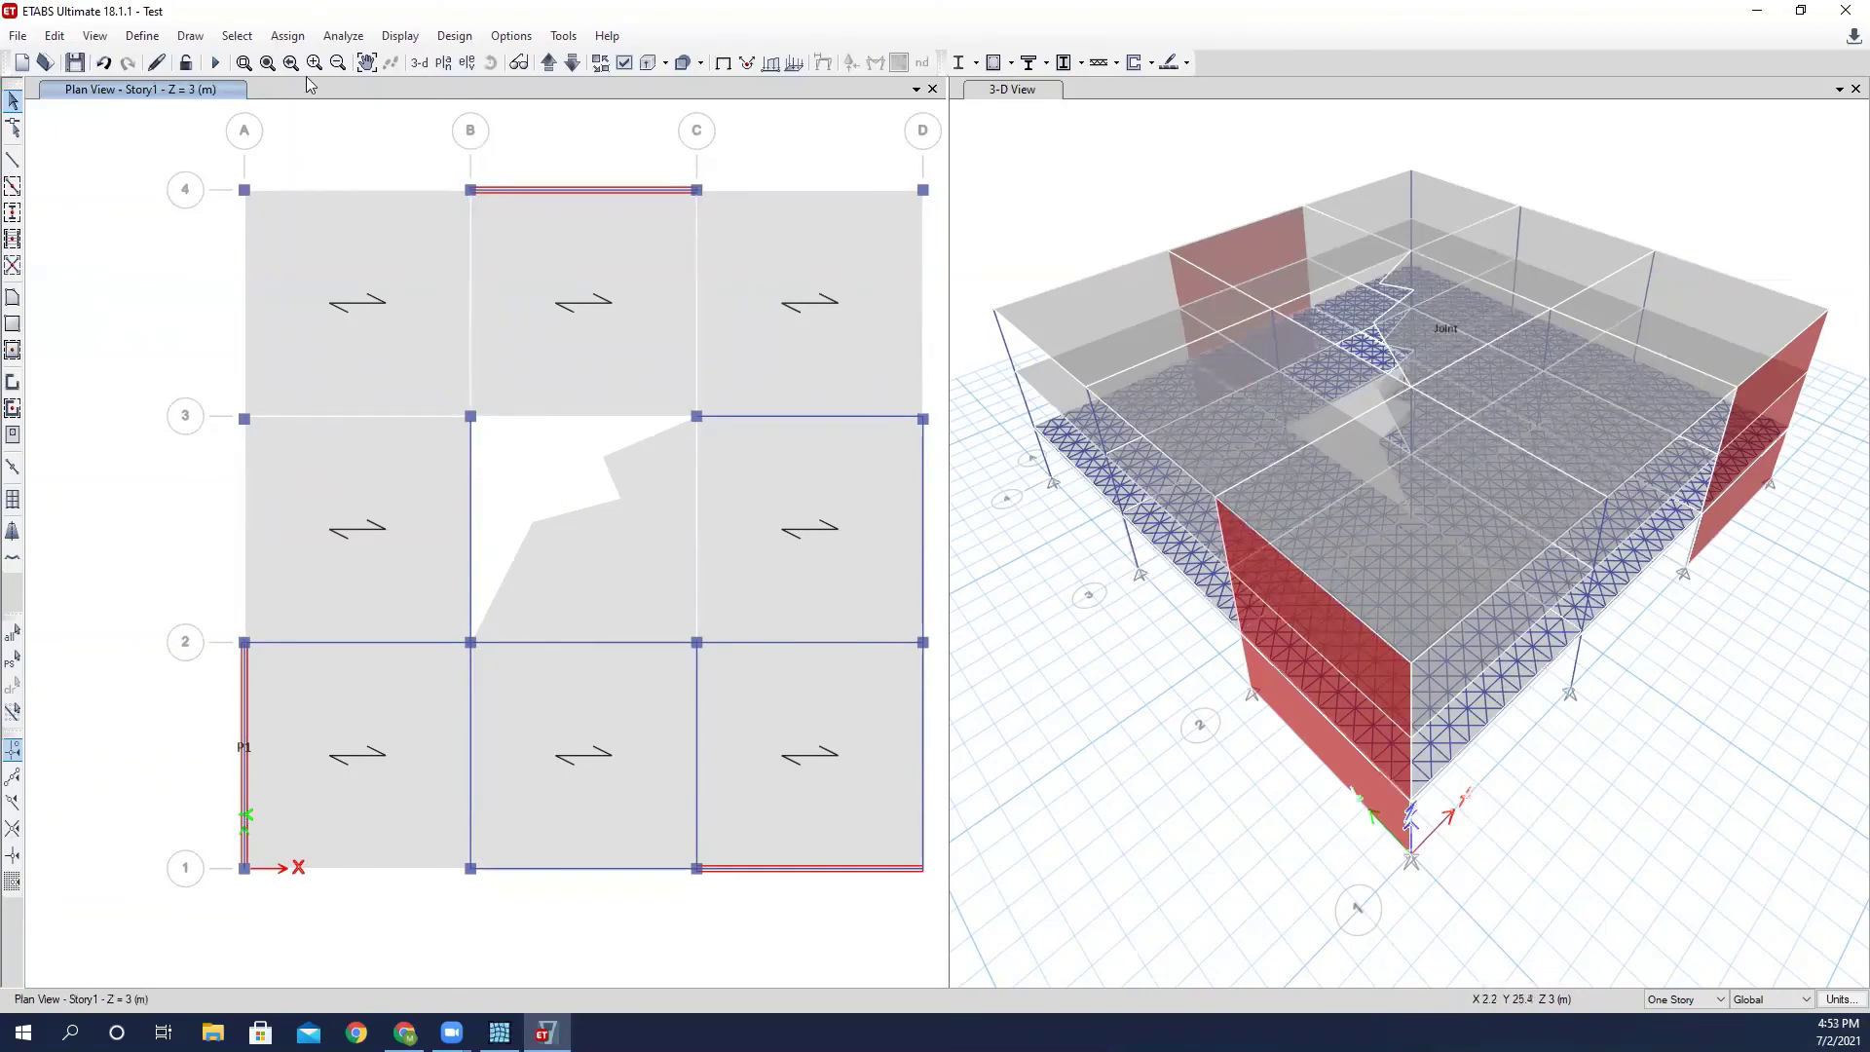
{"action": "left_click", "coordinate": [237, 35]}
{"action": "mouse_move", "coordinate": [389, 62]}
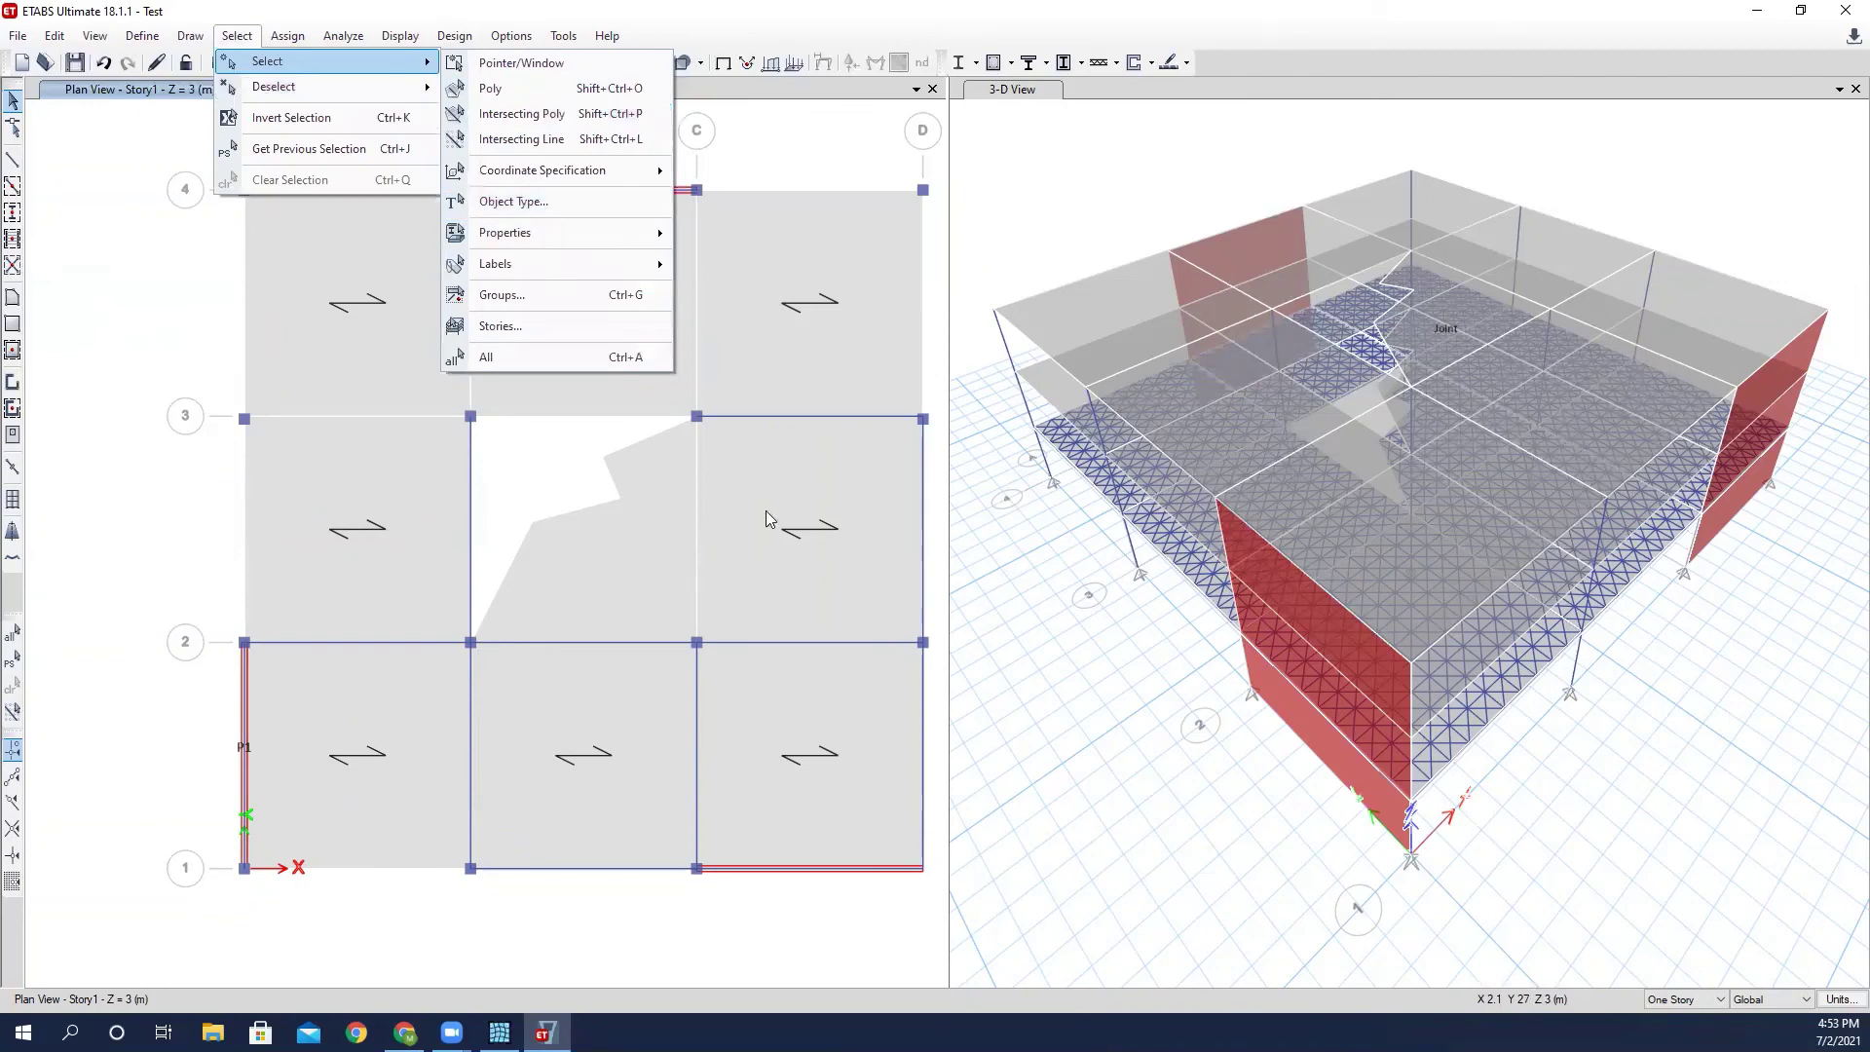
{"action": "left_click", "coordinate": [243, 302]}
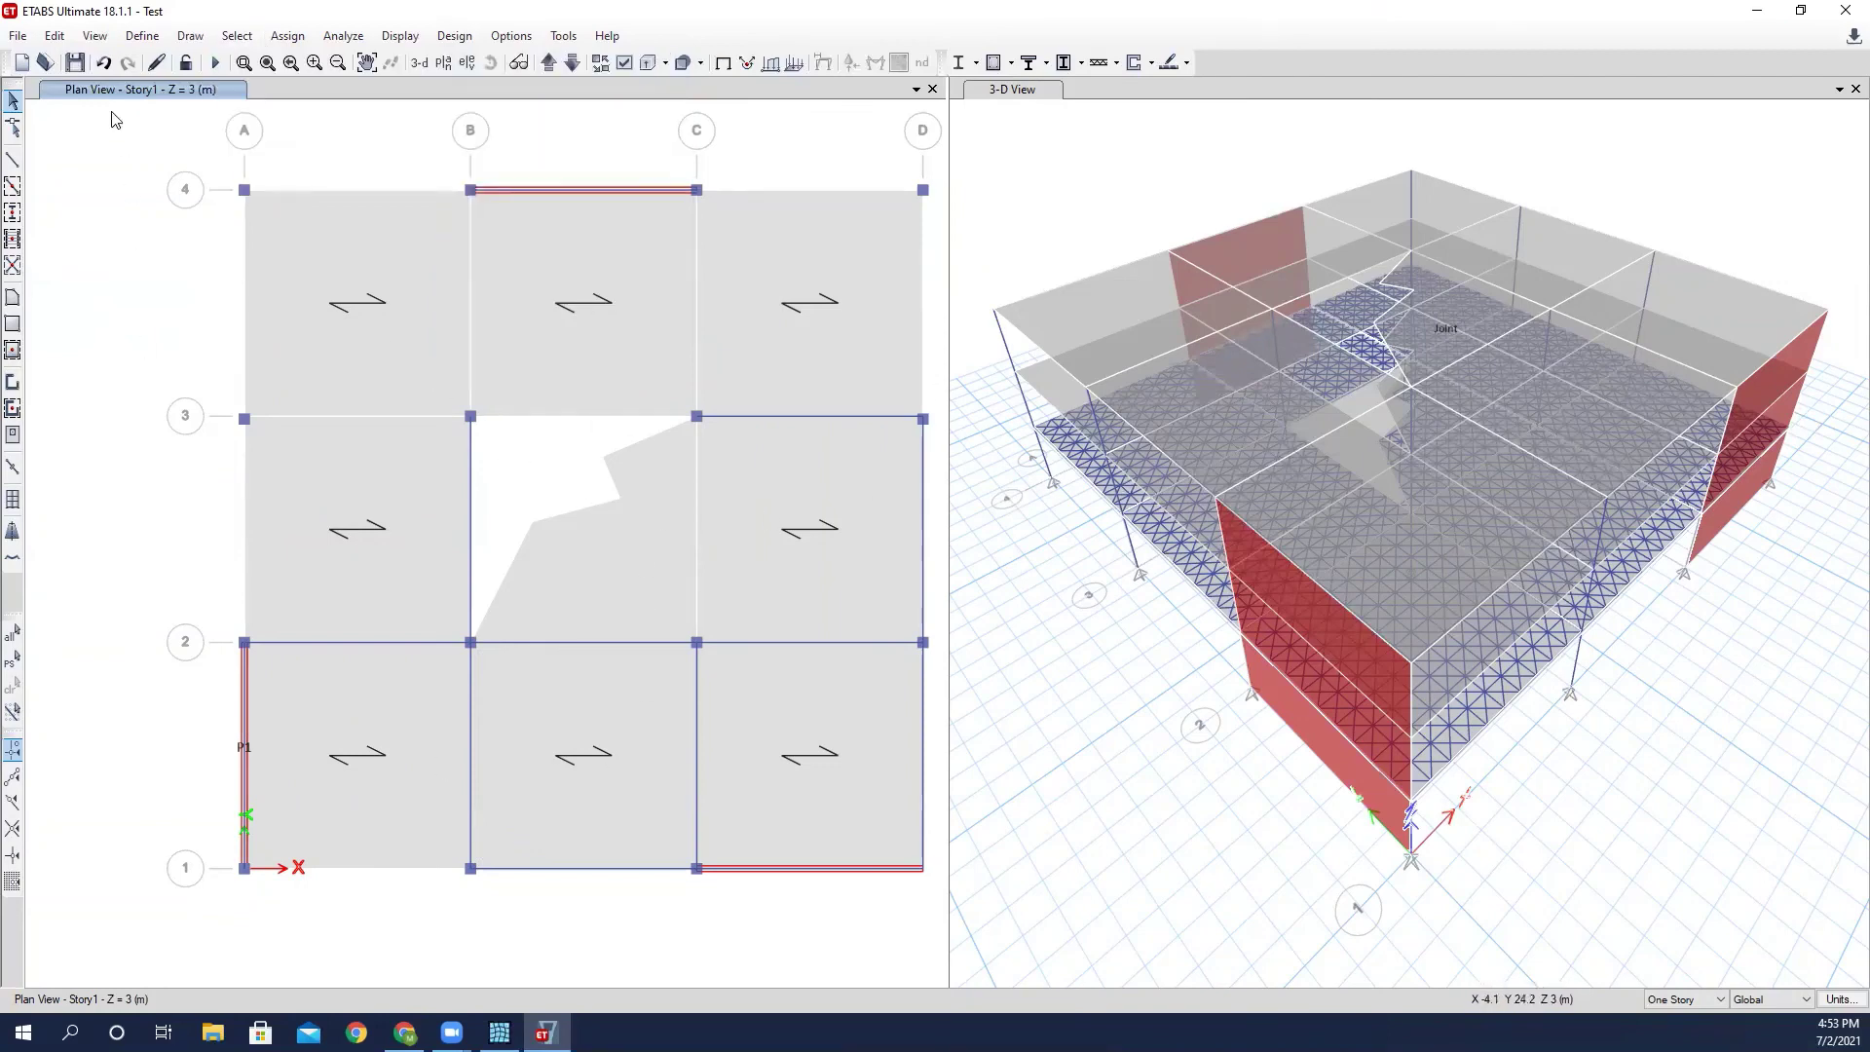
Make all hidden objects visible again and run the model analysis from Auto Diaphragm.
{"action": "left_click", "coordinate": [92, 36]}
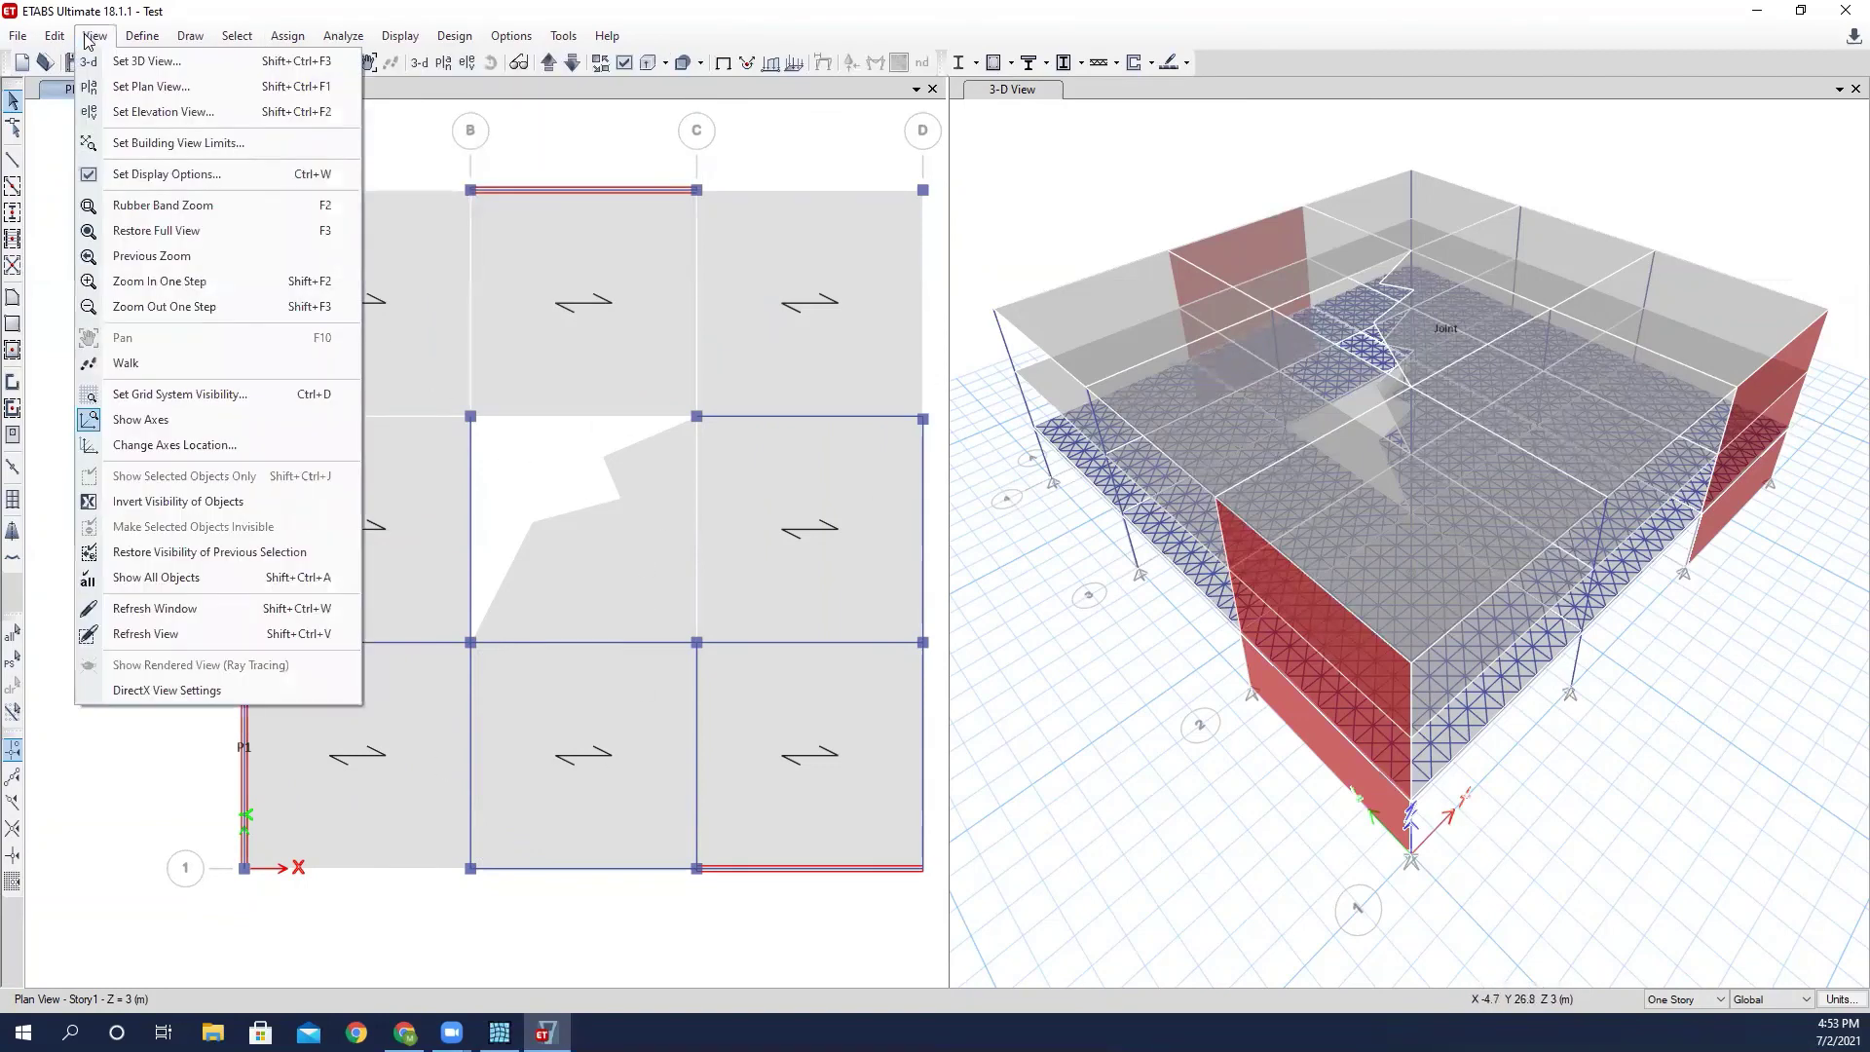
{"action": "left_click", "coordinate": [176, 579]}
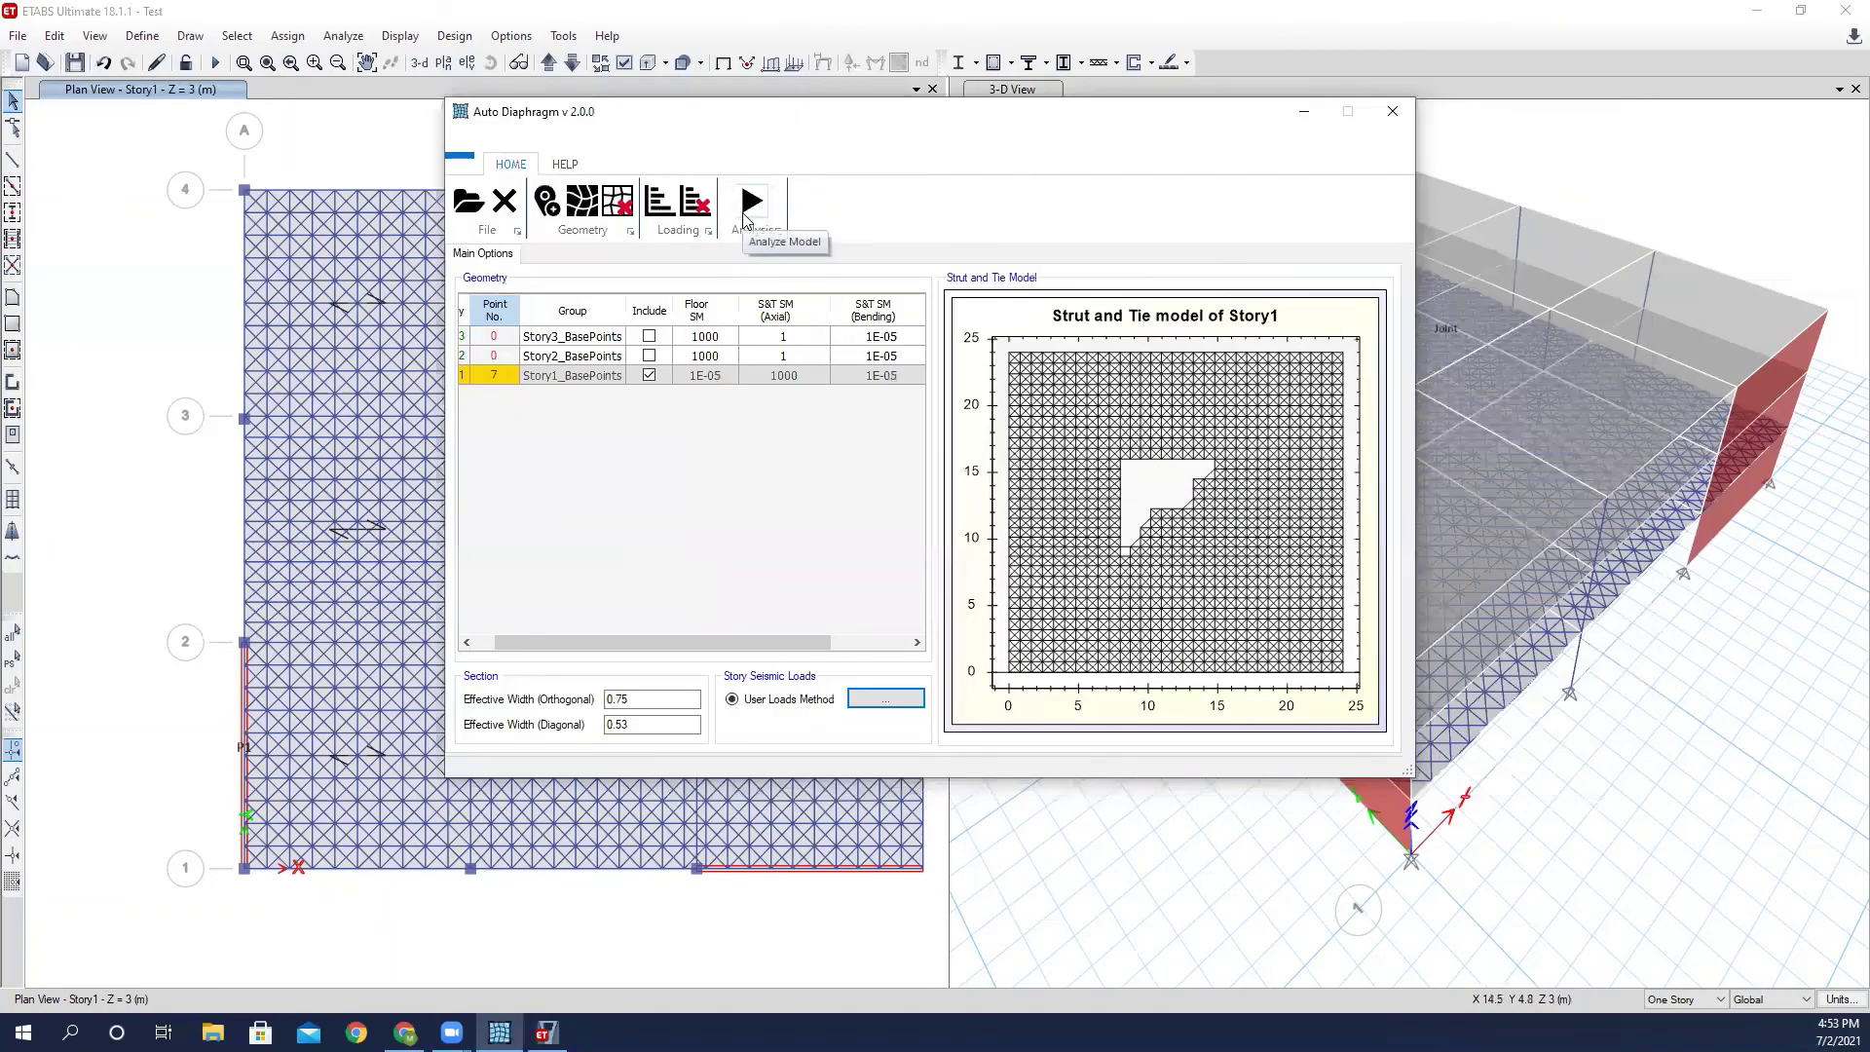
{"action": "left_click", "coordinate": [742, 214]}
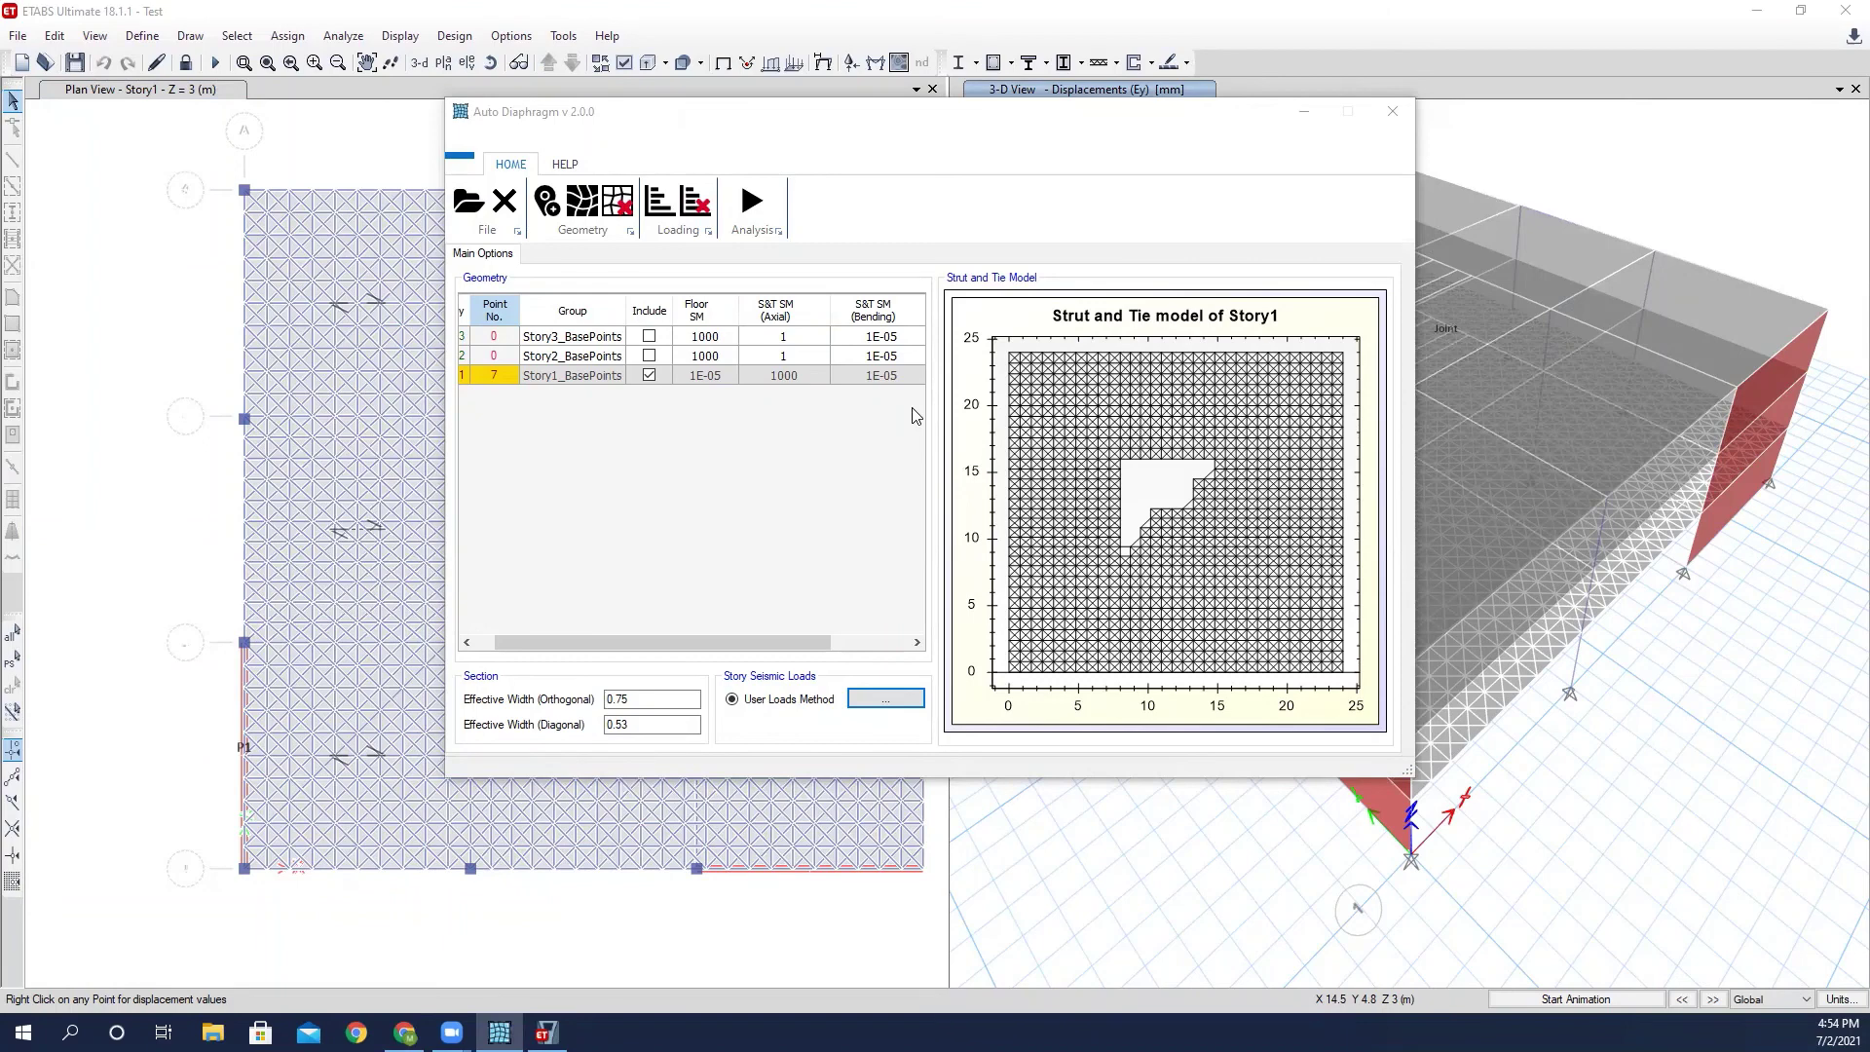
In ETABS, display the AutoD_ExP axial force diagram with values on the Story1 plan for frames only, excluding piers.
{"action": "left_click", "coordinate": [409, 167]}
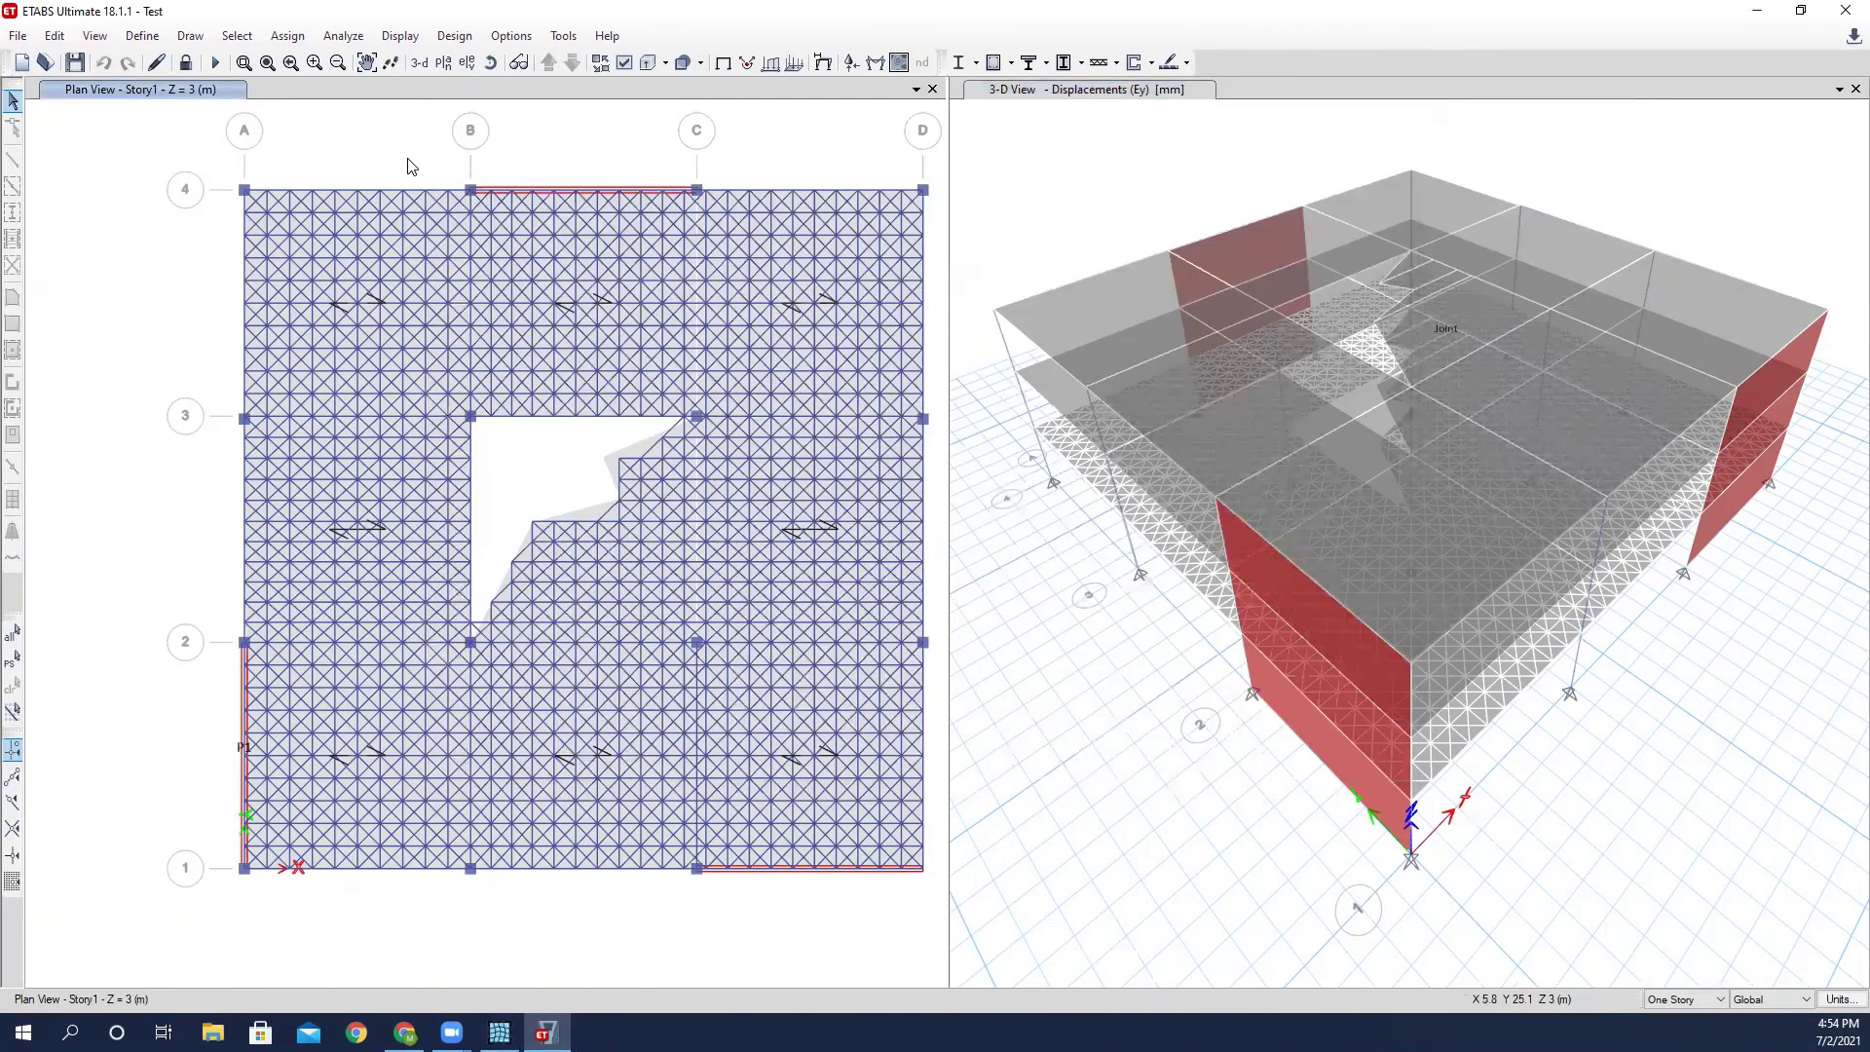
{"action": "left_click", "coordinate": [722, 63]}
{"action": "left_click", "coordinate": [877, 63]}
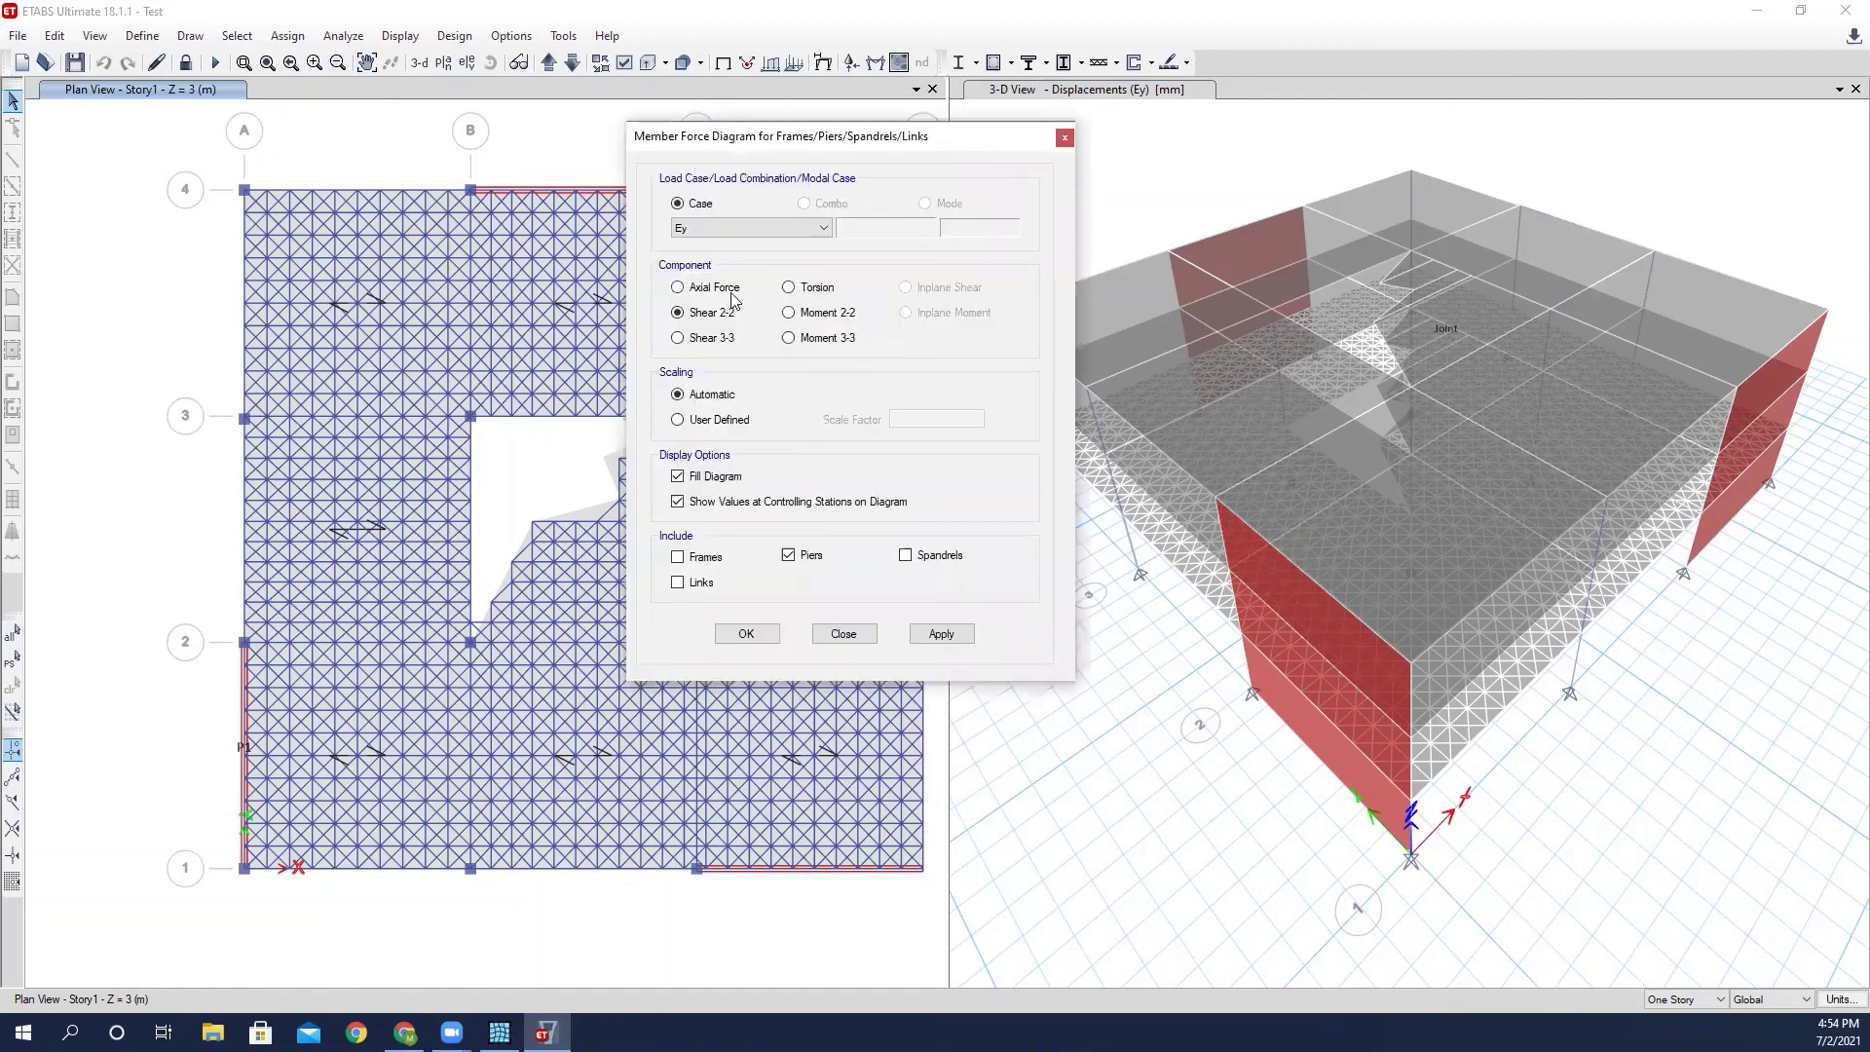
{"action": "left_click", "coordinate": [785, 227]}
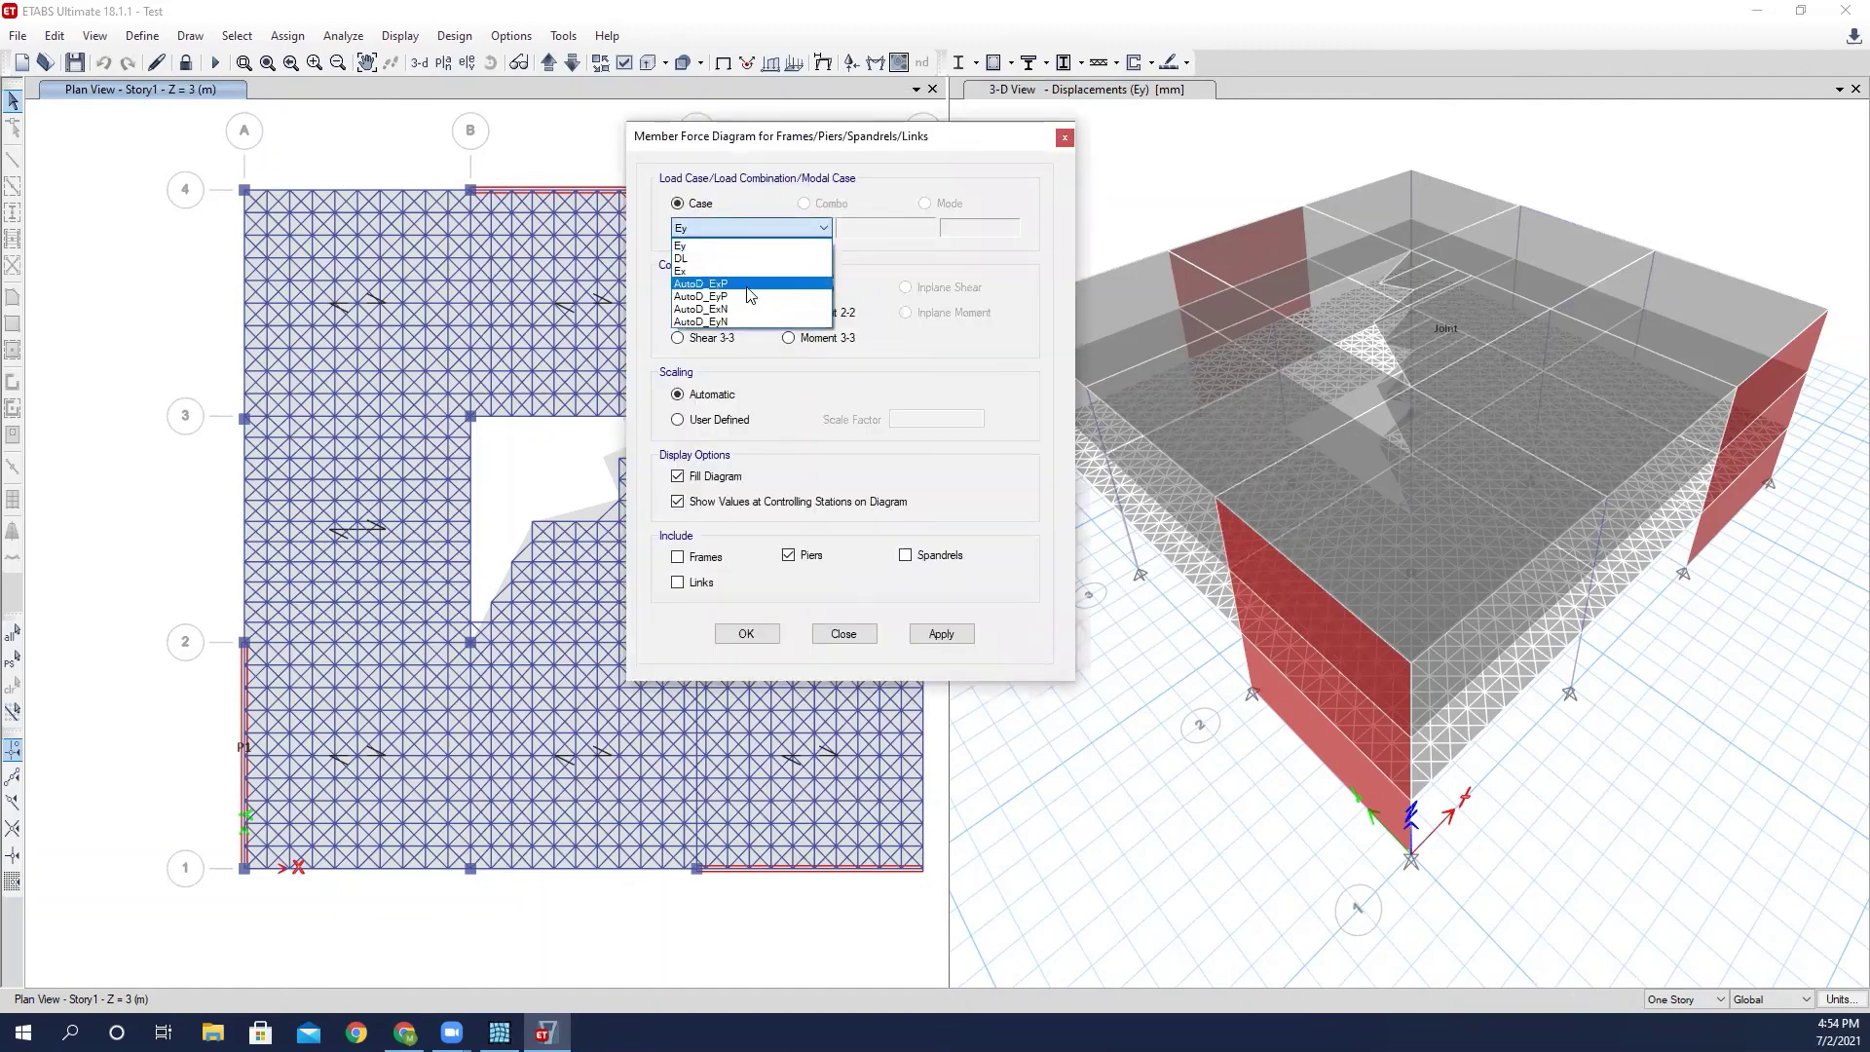
{"action": "left_click", "coordinate": [746, 286]}
{"action": "left_click", "coordinate": [715, 563]}
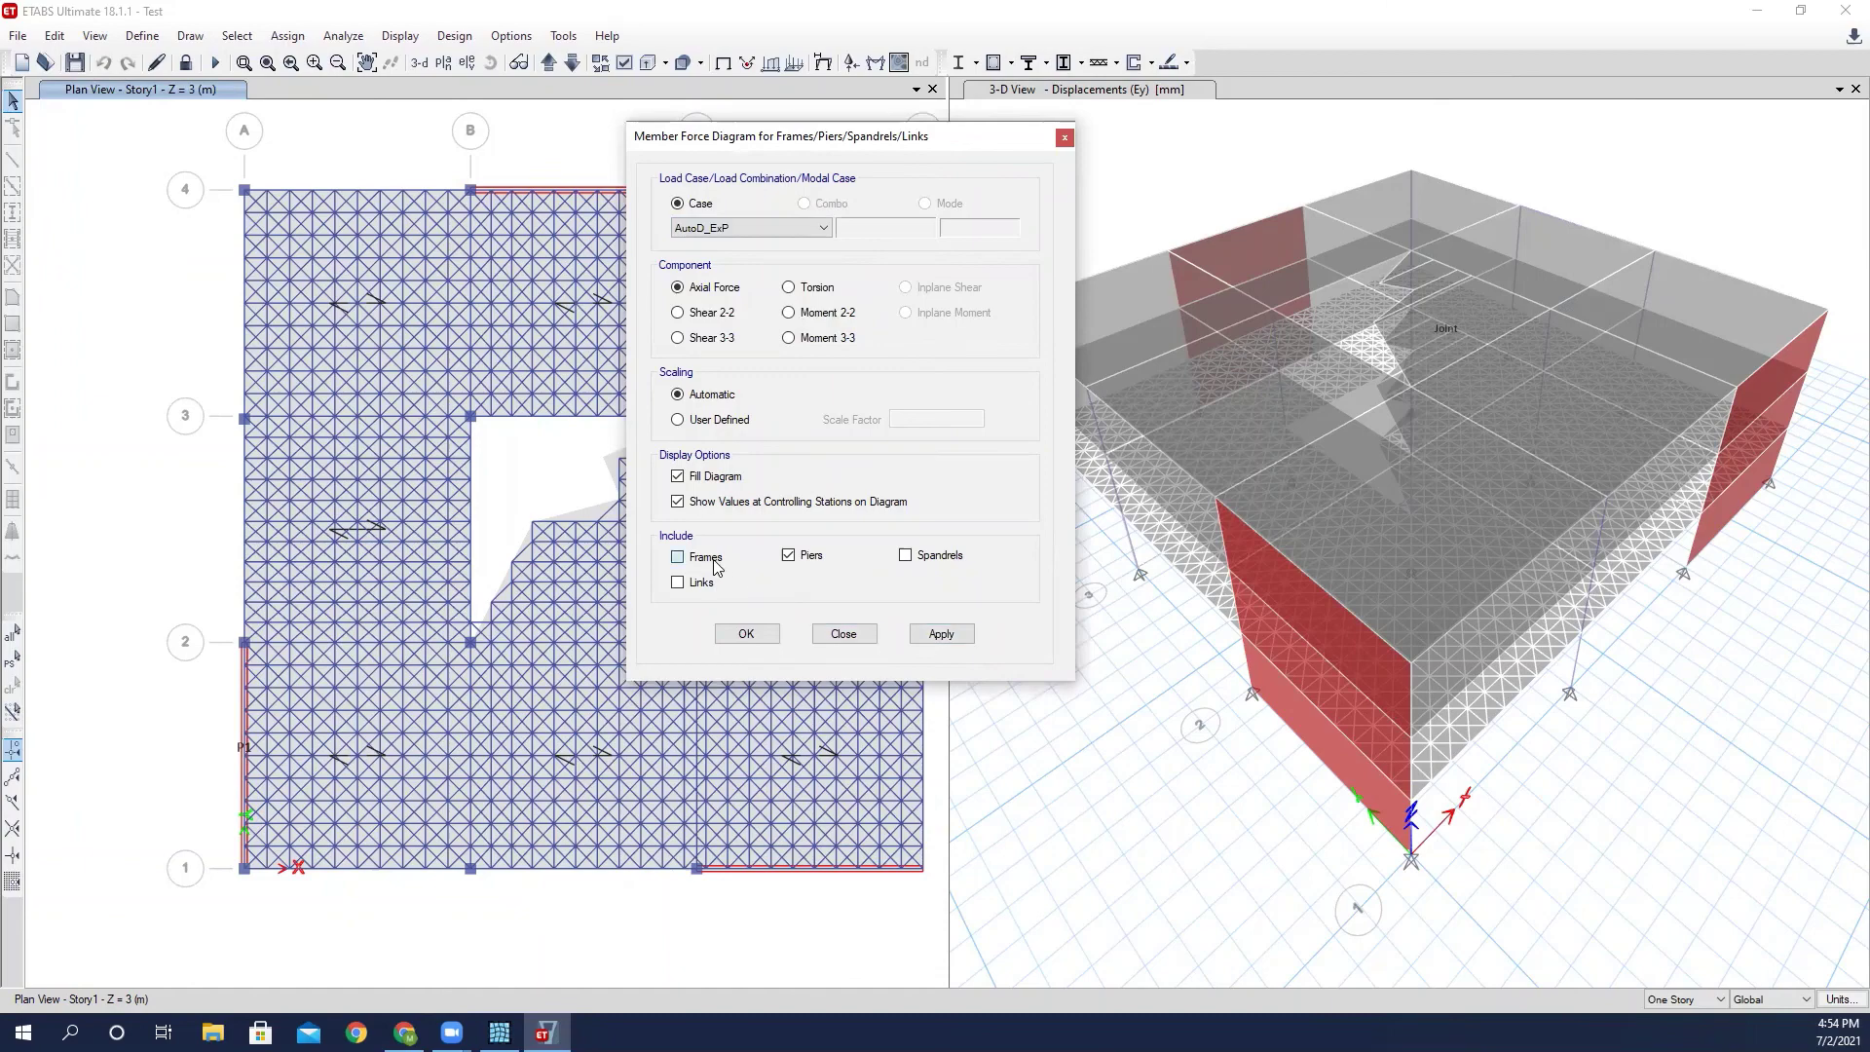
{"action": "left_click", "coordinate": [814, 559]}
{"action": "left_click", "coordinate": [953, 643]}
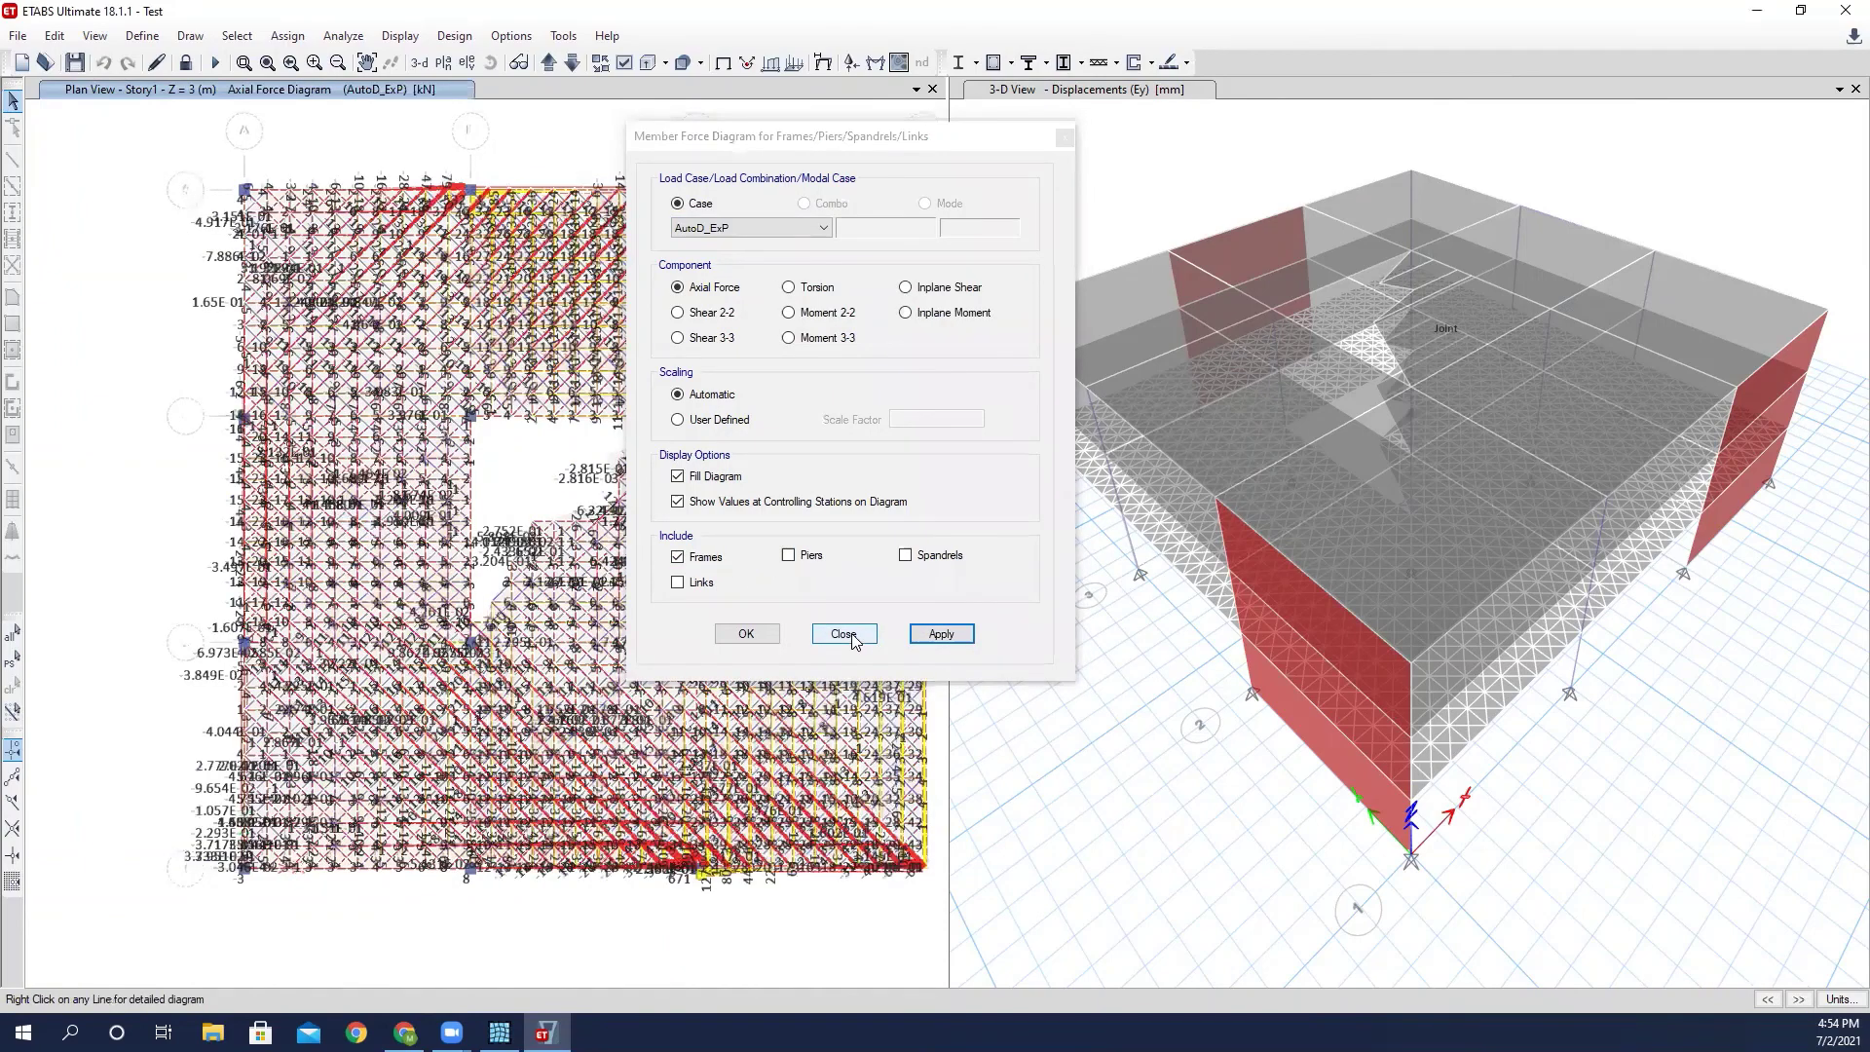
Hide the values at controlling stations on the axial force diagram, keeping it filled.
{"action": "left_click", "coordinate": [740, 504]}
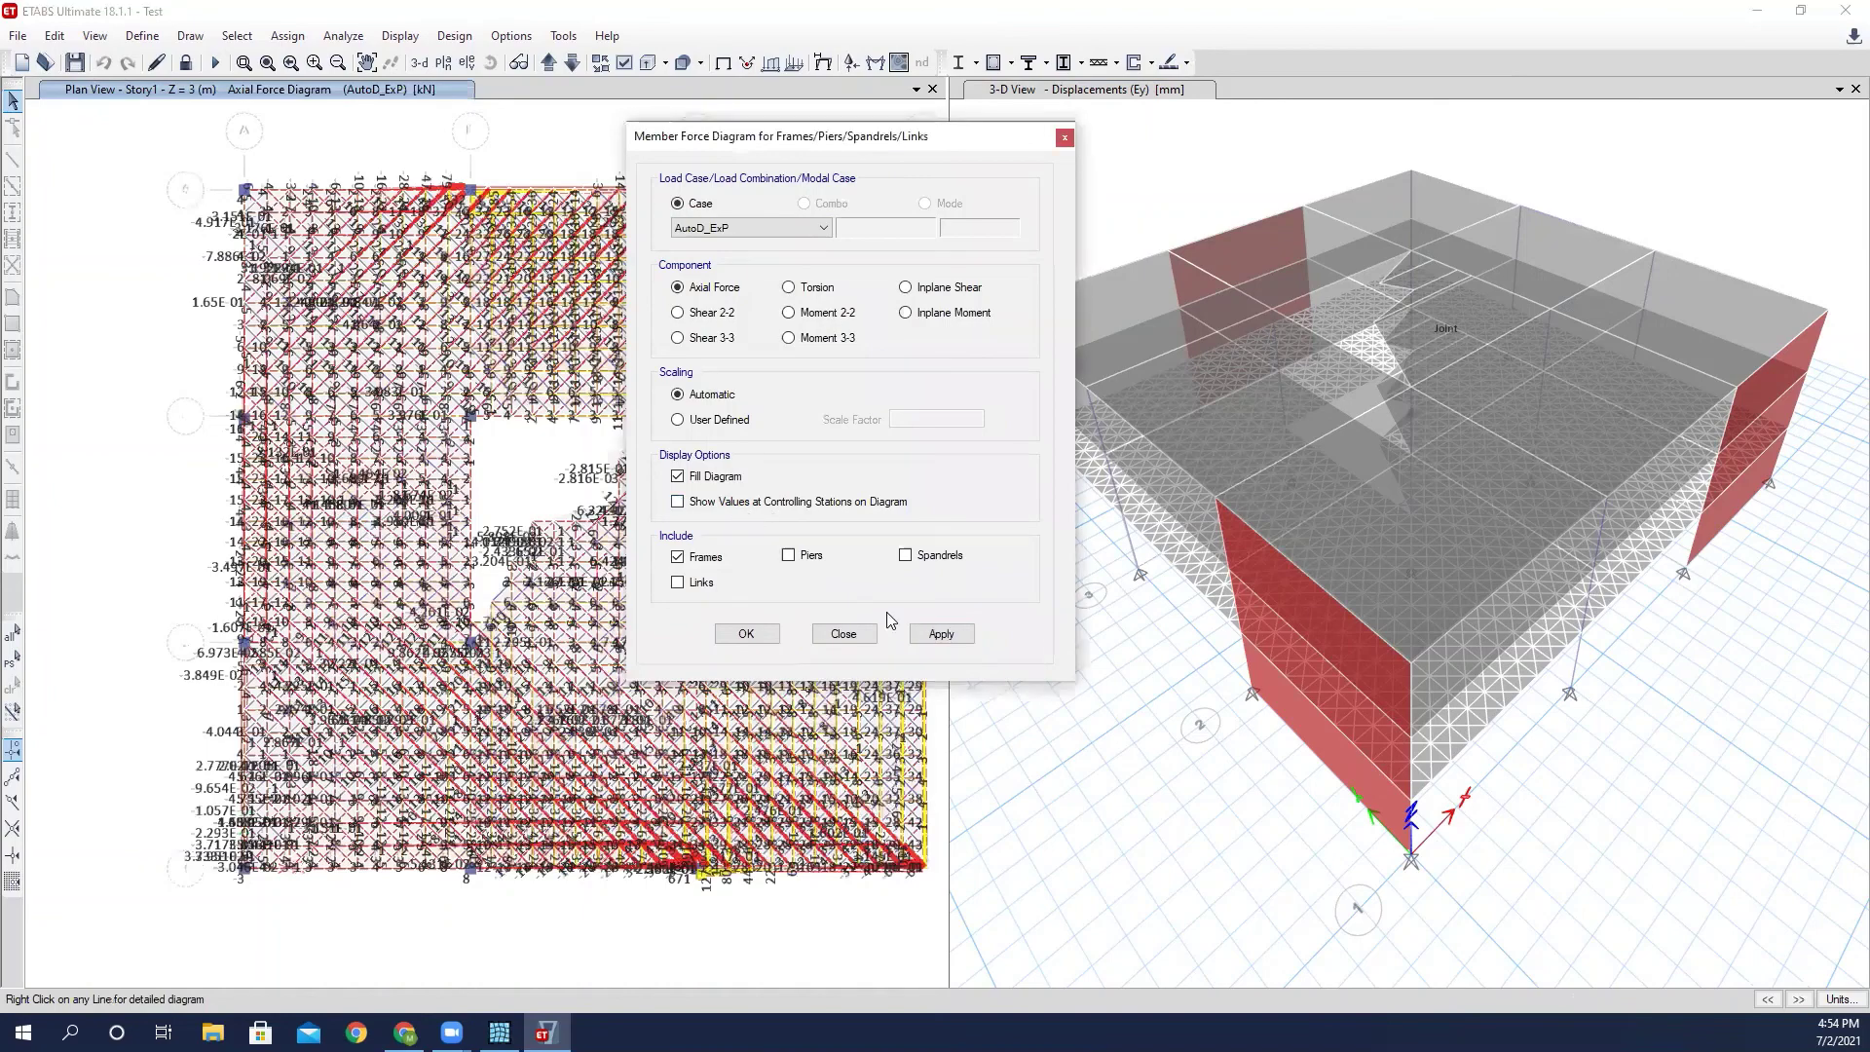
{"action": "left_click", "coordinate": [937, 634]}
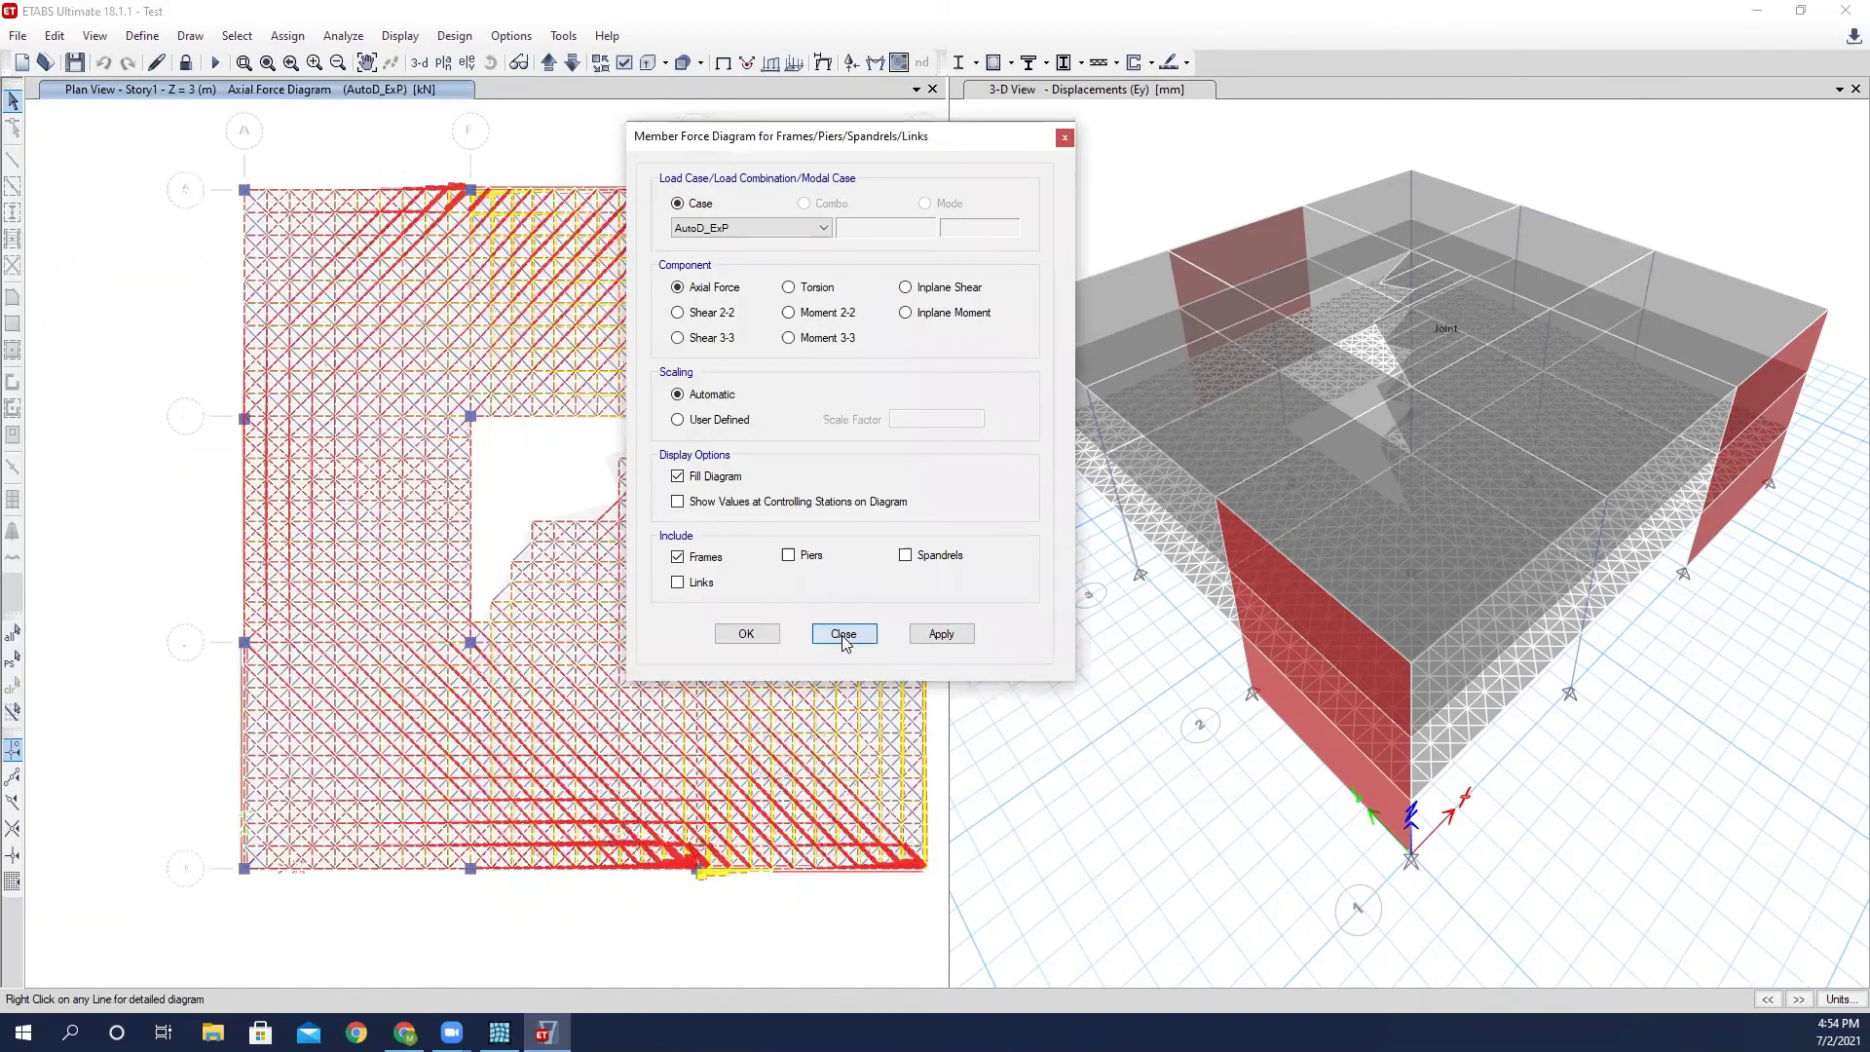
{"action": "left_click", "coordinate": [843, 634]}
Examine the AutoD_ExP strut and tie axial forces around the slab opening and at the wall end near grid C-1.
{"action": "middle_click_drag", "start_coordinate": [606, 439], "coordinate": [563, 405]}
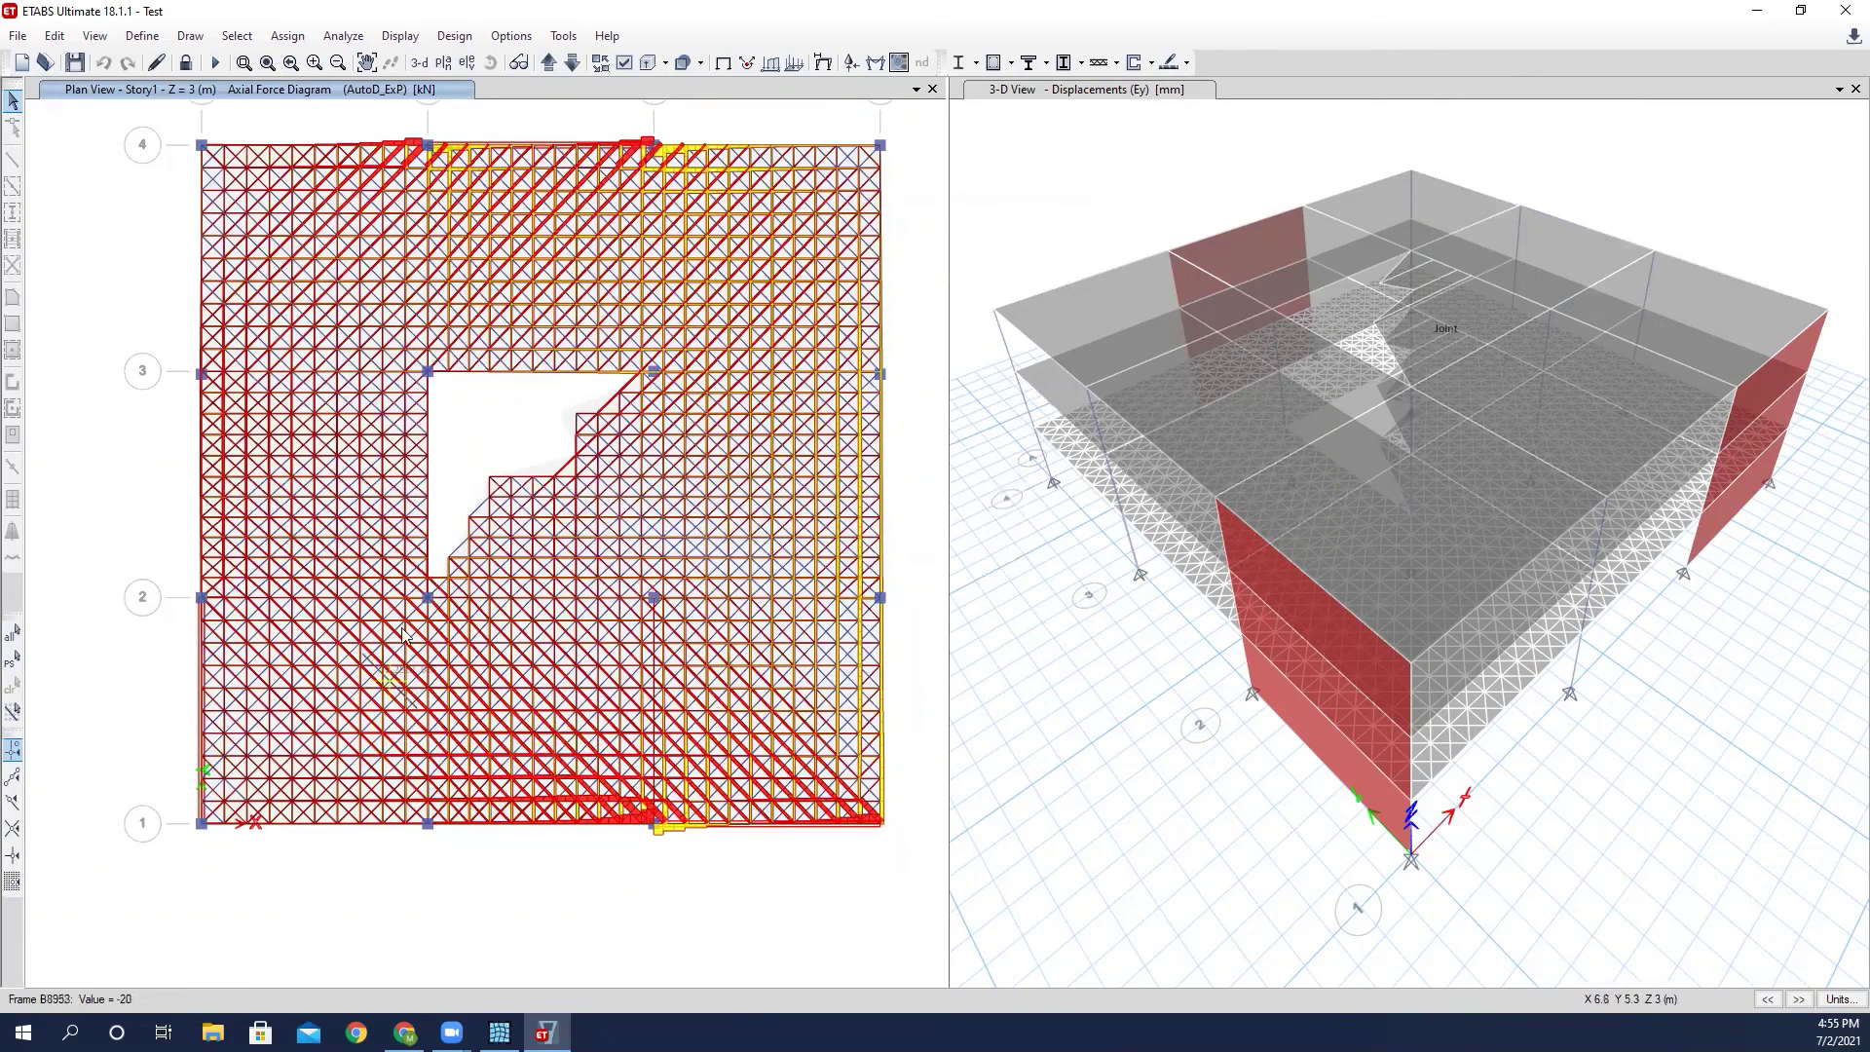
{"action": "scroll", "coordinate": [452, 440], "scroll_direction": "up", "scroll_amount": 1}
{"action": "scroll", "coordinate": [451, 428], "scroll_direction": "down", "scroll_amount": 1}
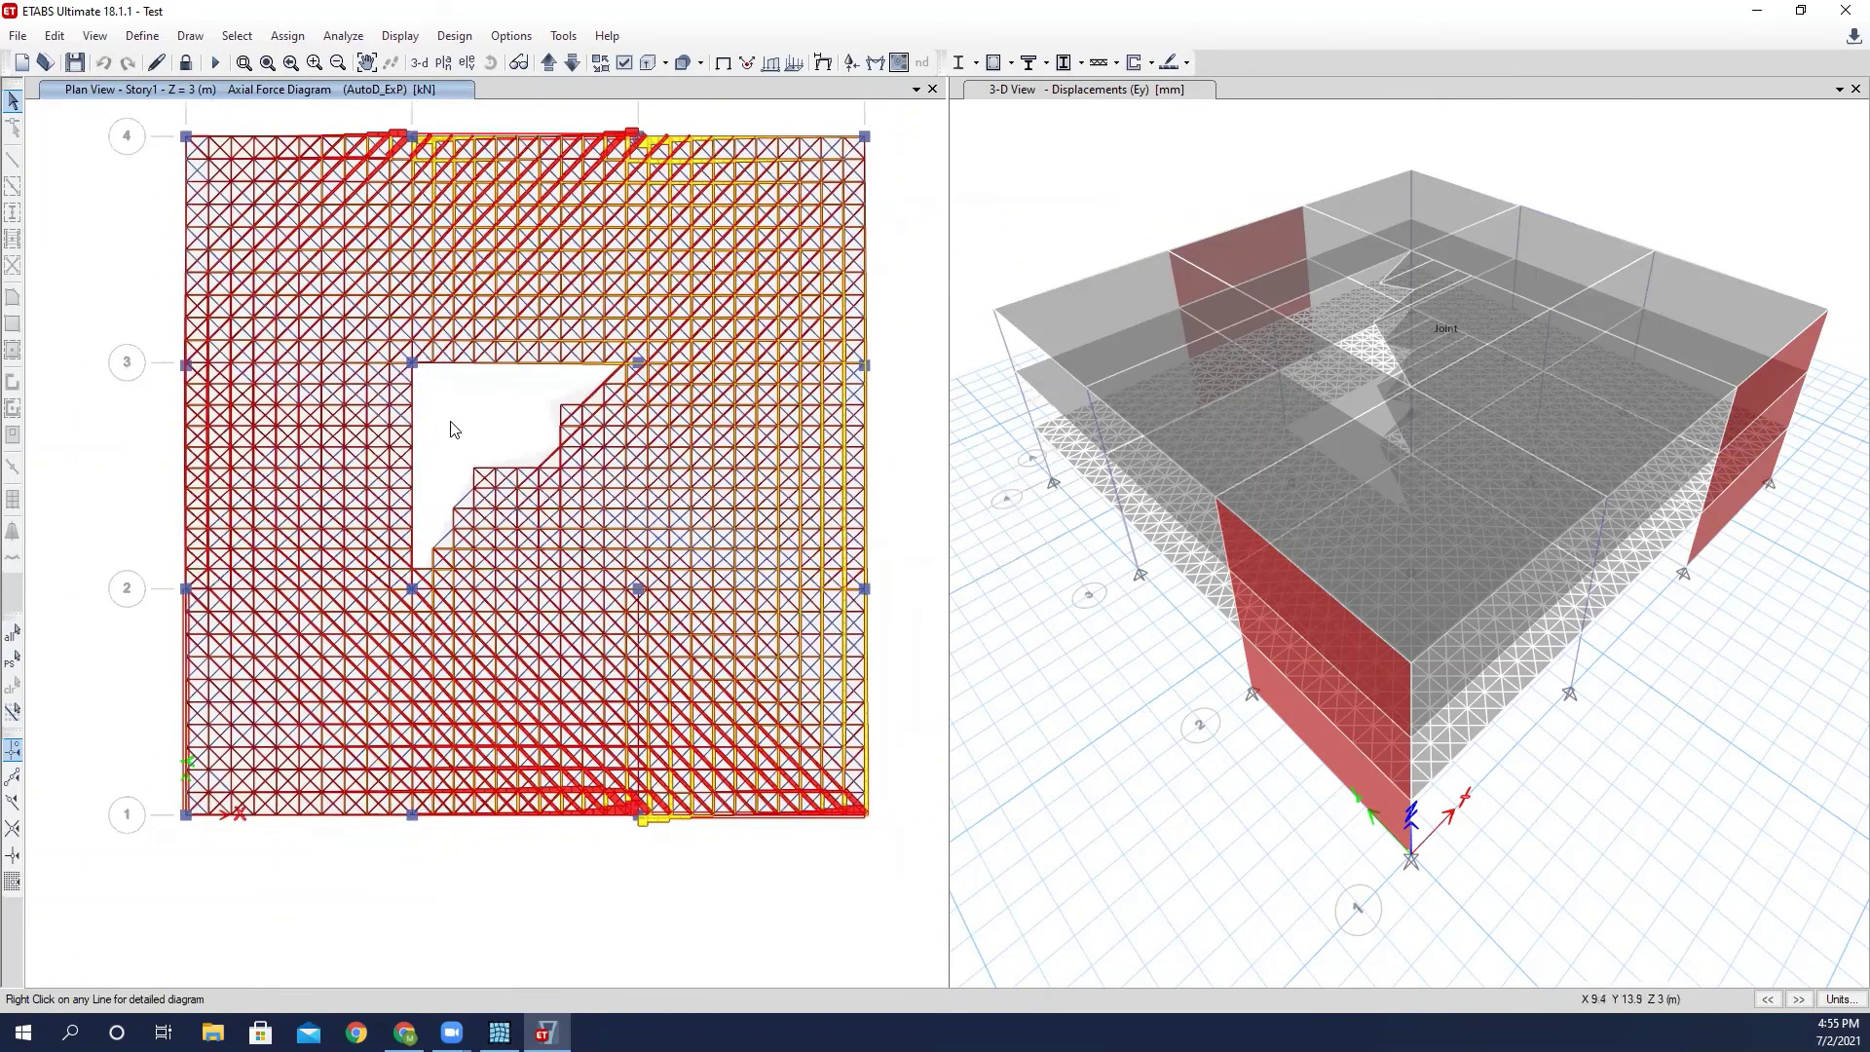
{"action": "middle_click_drag", "start_coordinate": [642, 830], "coordinate": [605, 760]}
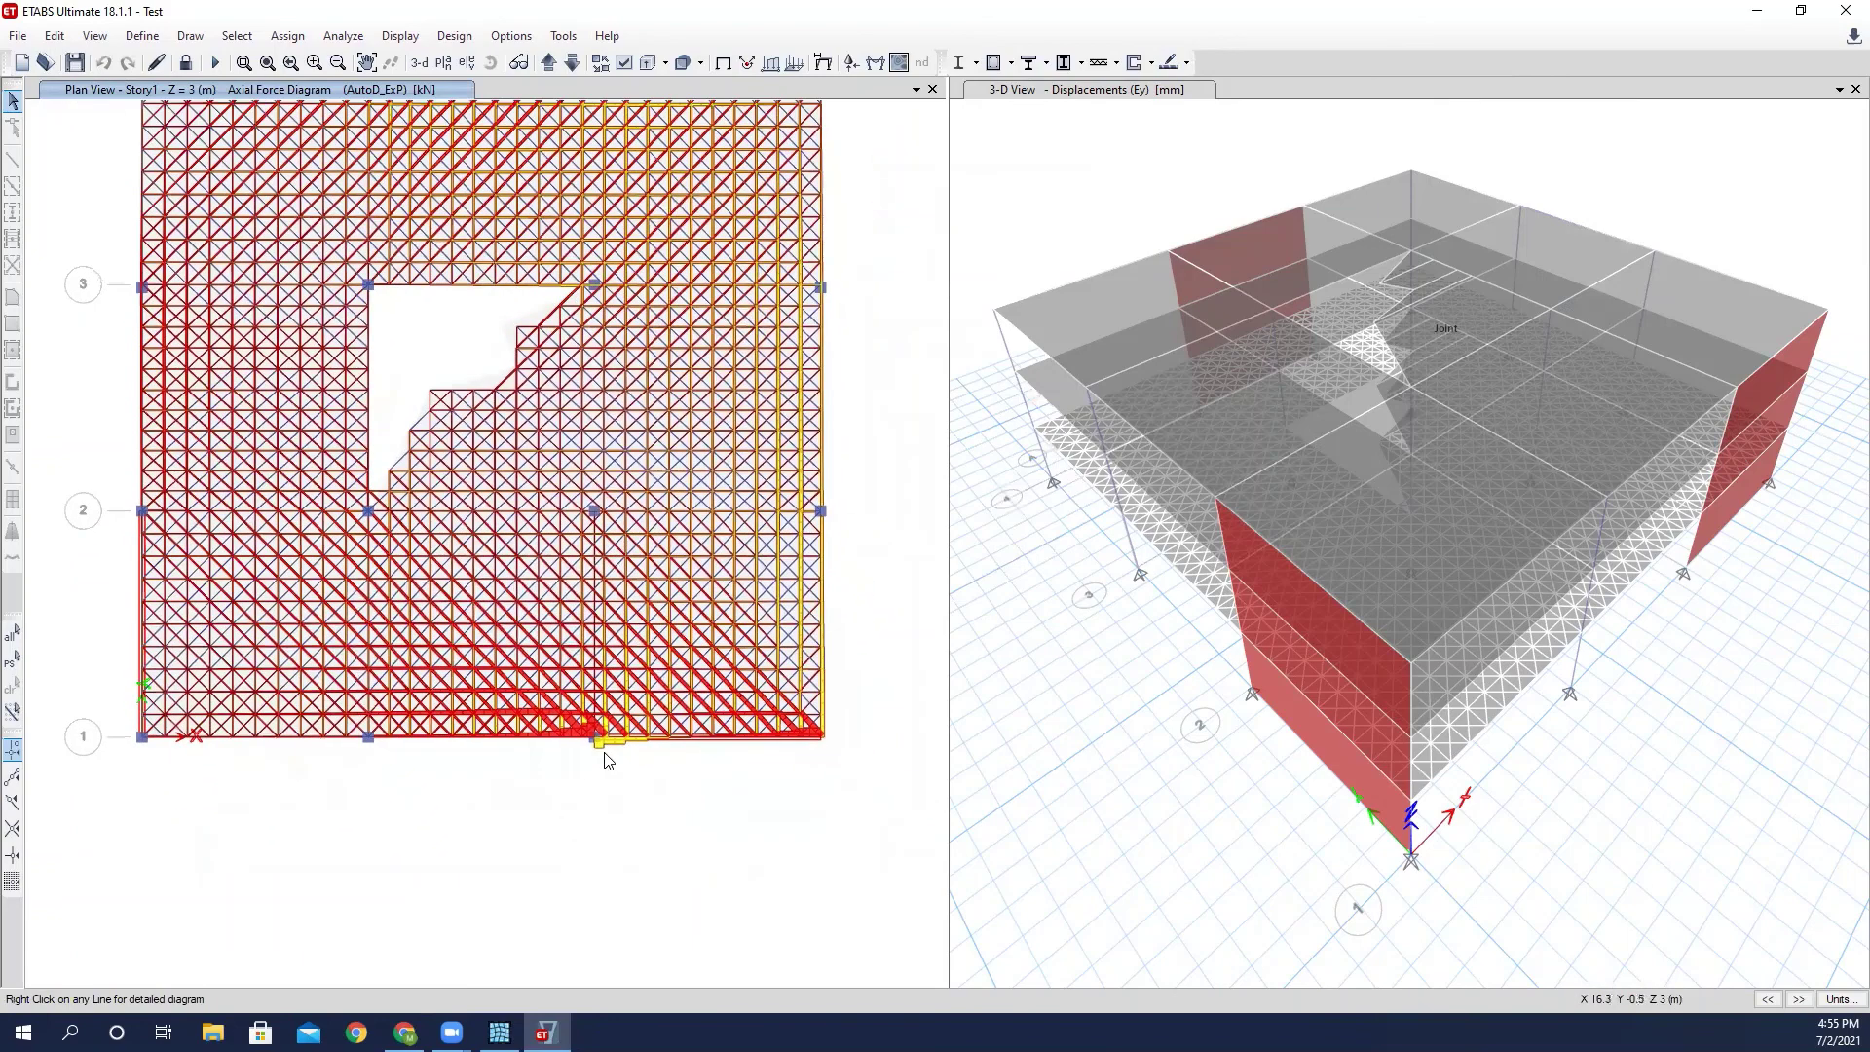
{"action": "scroll", "coordinate": [577, 754], "scroll_direction": "up", "scroll_amount": 1}
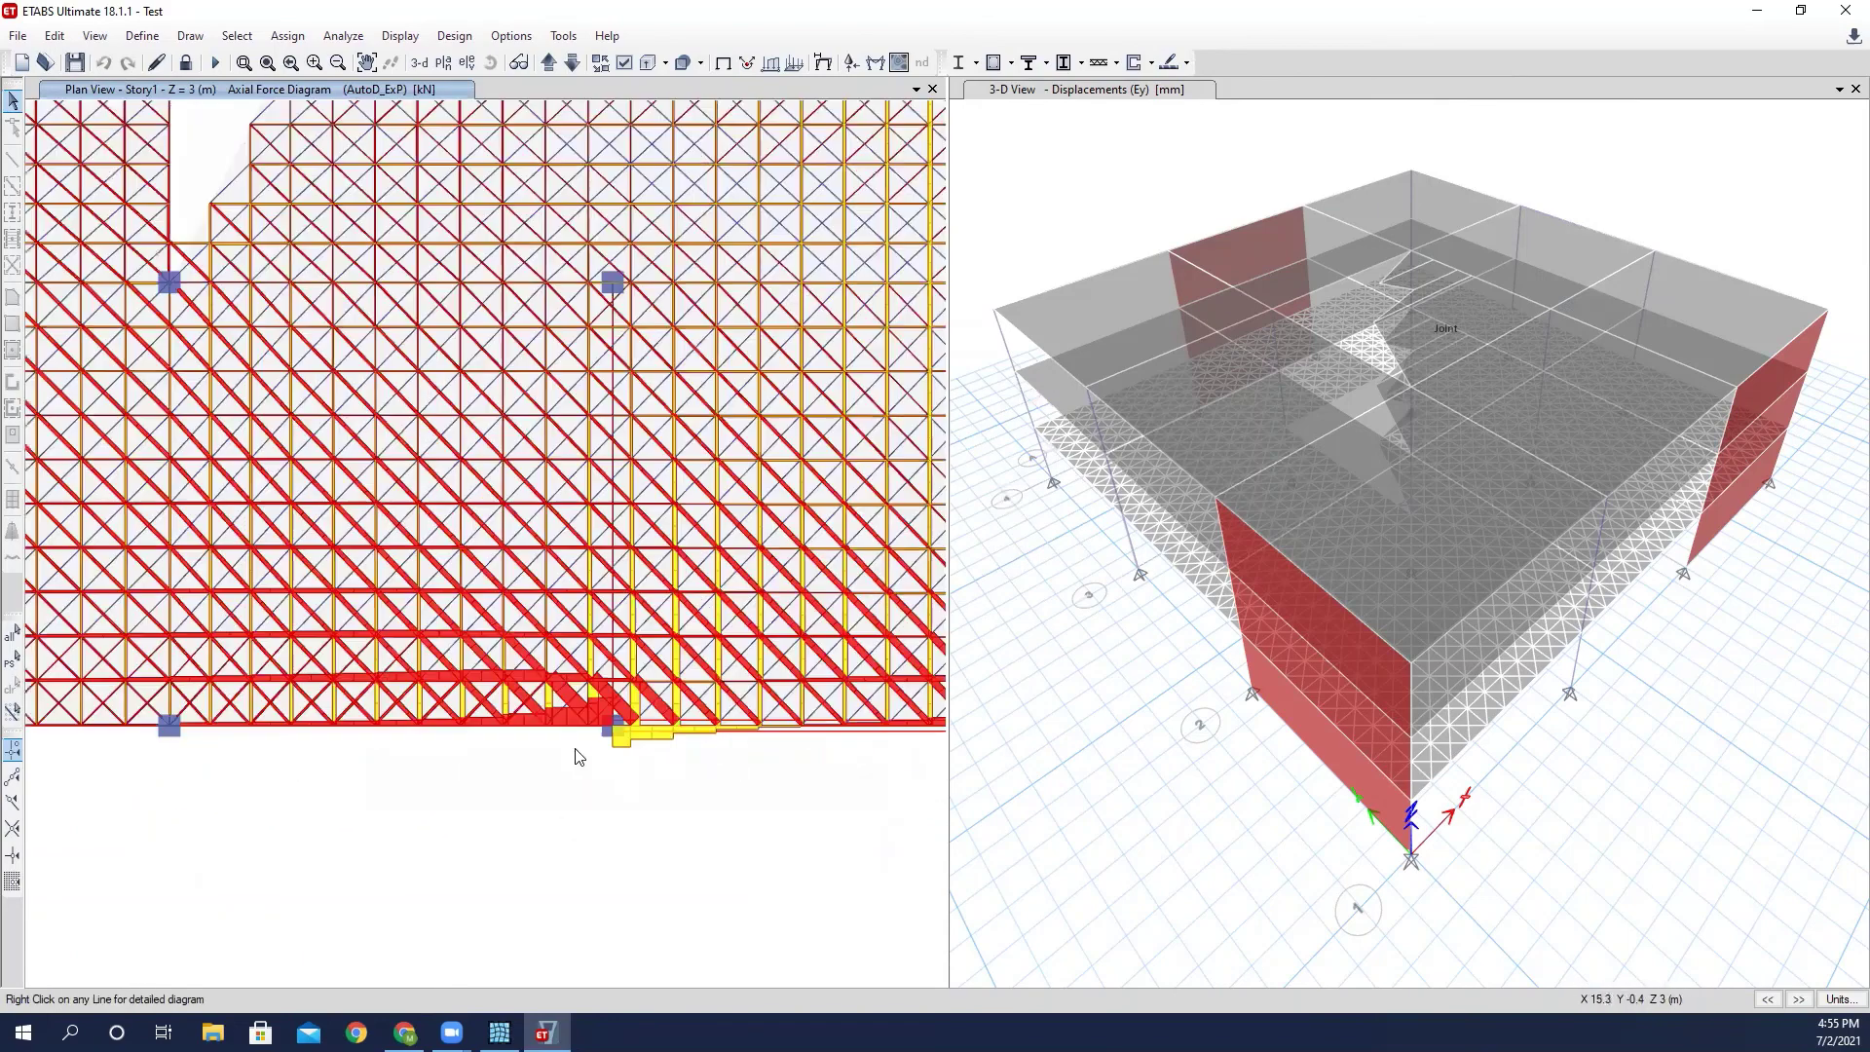
{"action": "scroll", "coordinate": [579, 756], "scroll_direction": "up", "scroll_amount": 1}
{"action": "scroll", "coordinate": [578, 756], "scroll_direction": "down", "scroll_amount": 1}
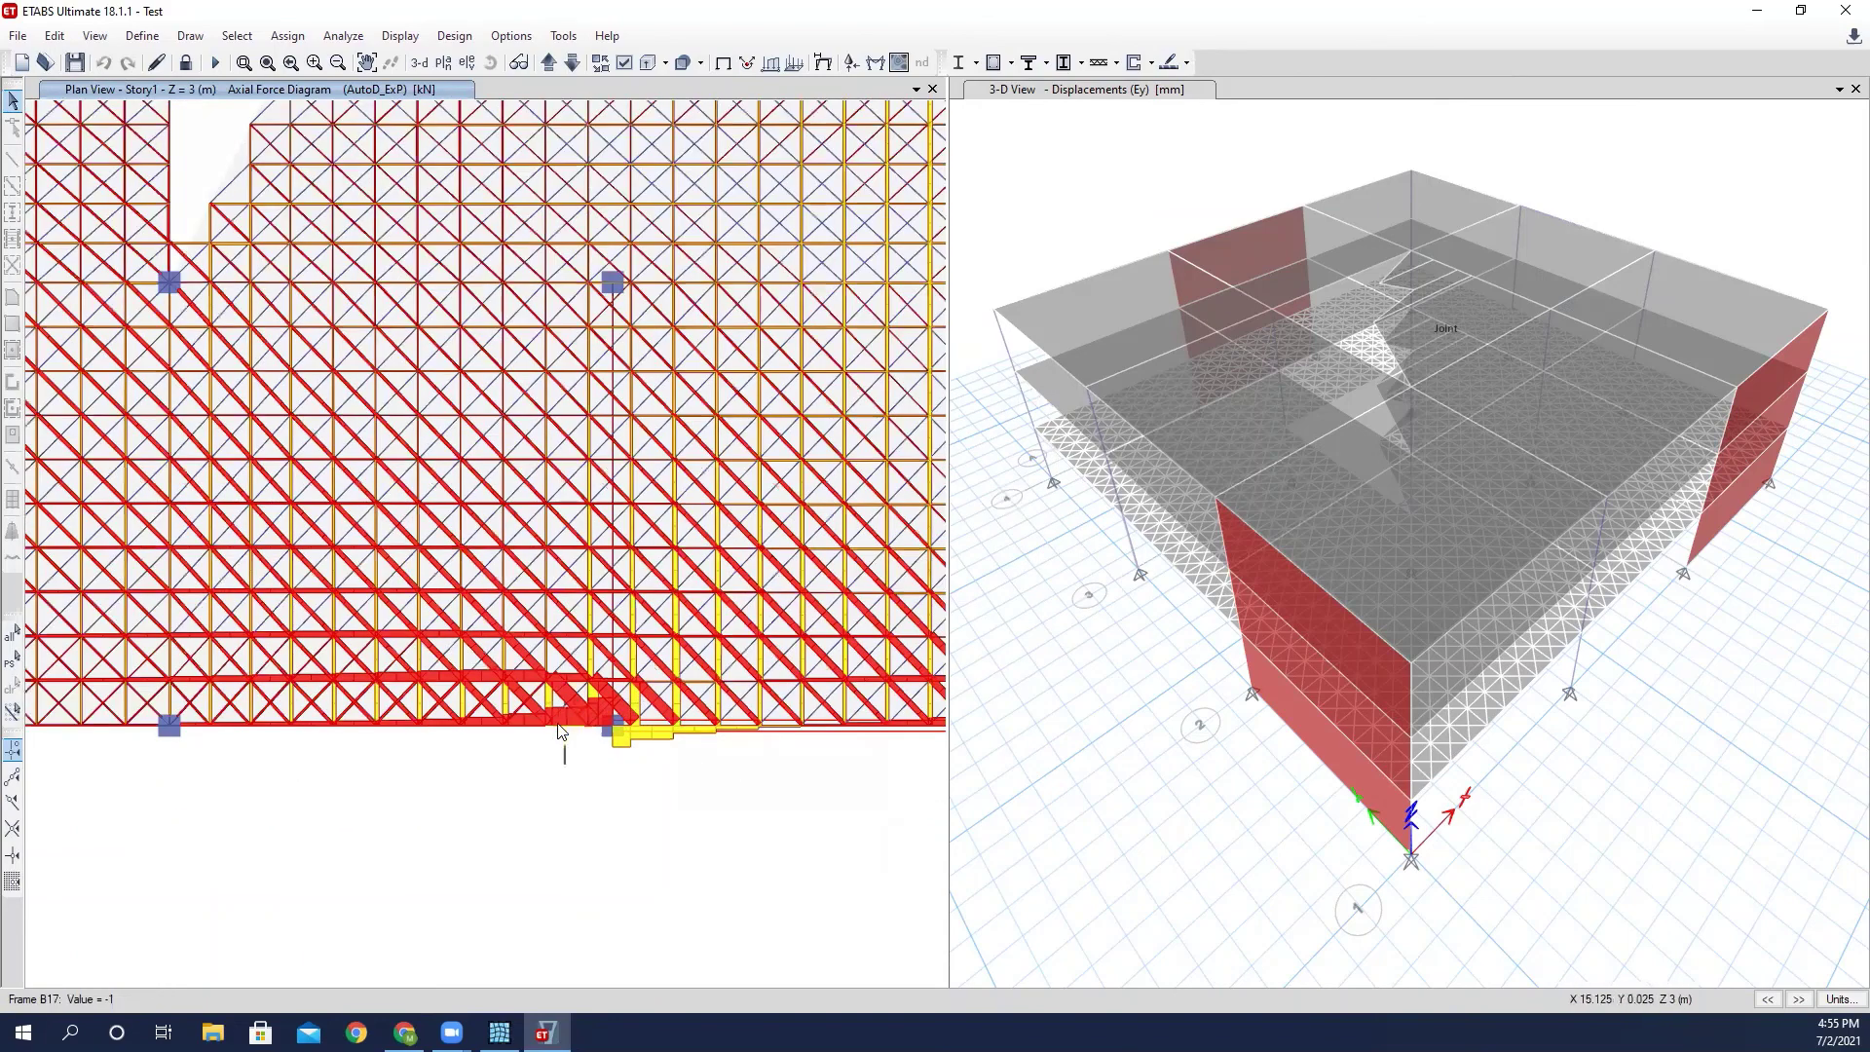
{"action": "scroll", "coordinate": [572, 728], "scroll_direction": "down", "scroll_amount": 1}
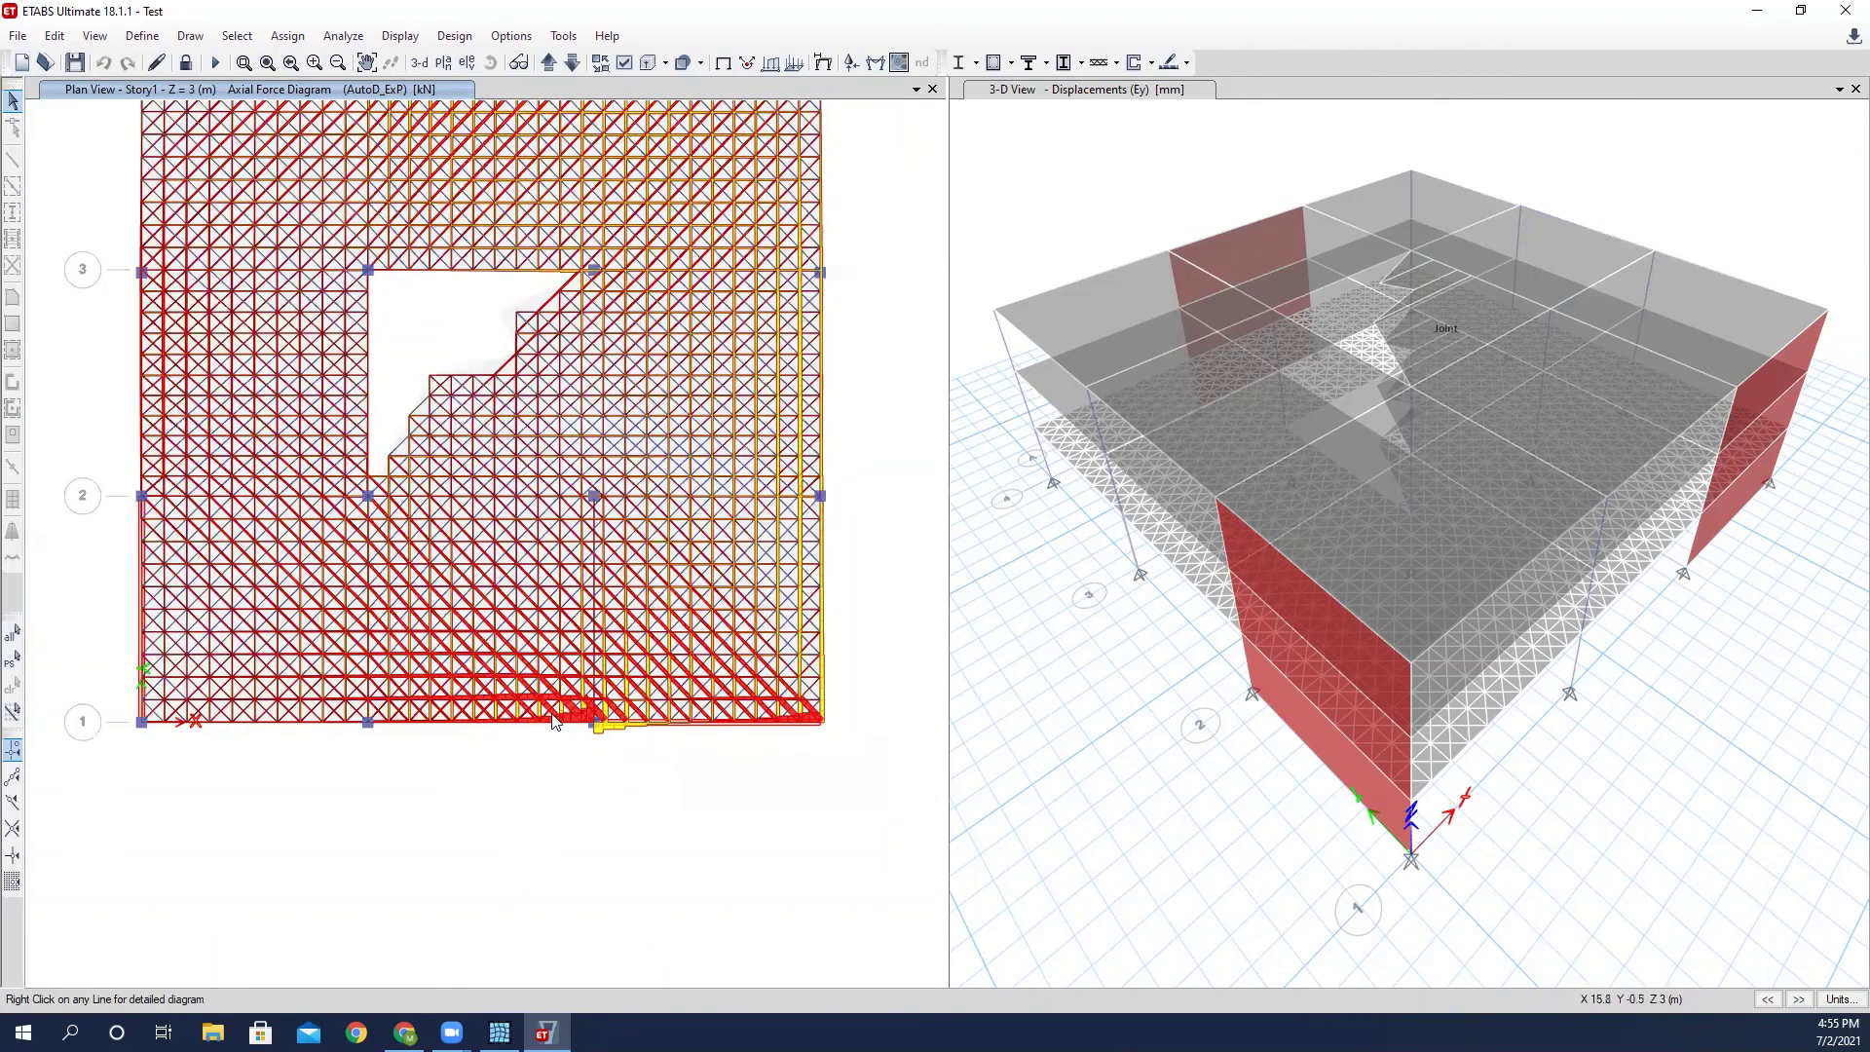
Review the AutoD_ExP axial force pattern across the whole Story1 plan and restore the undeformed plan display.
{"action": "middle_click_drag", "start_coordinate": [385, 369], "coordinate": [470, 482]}
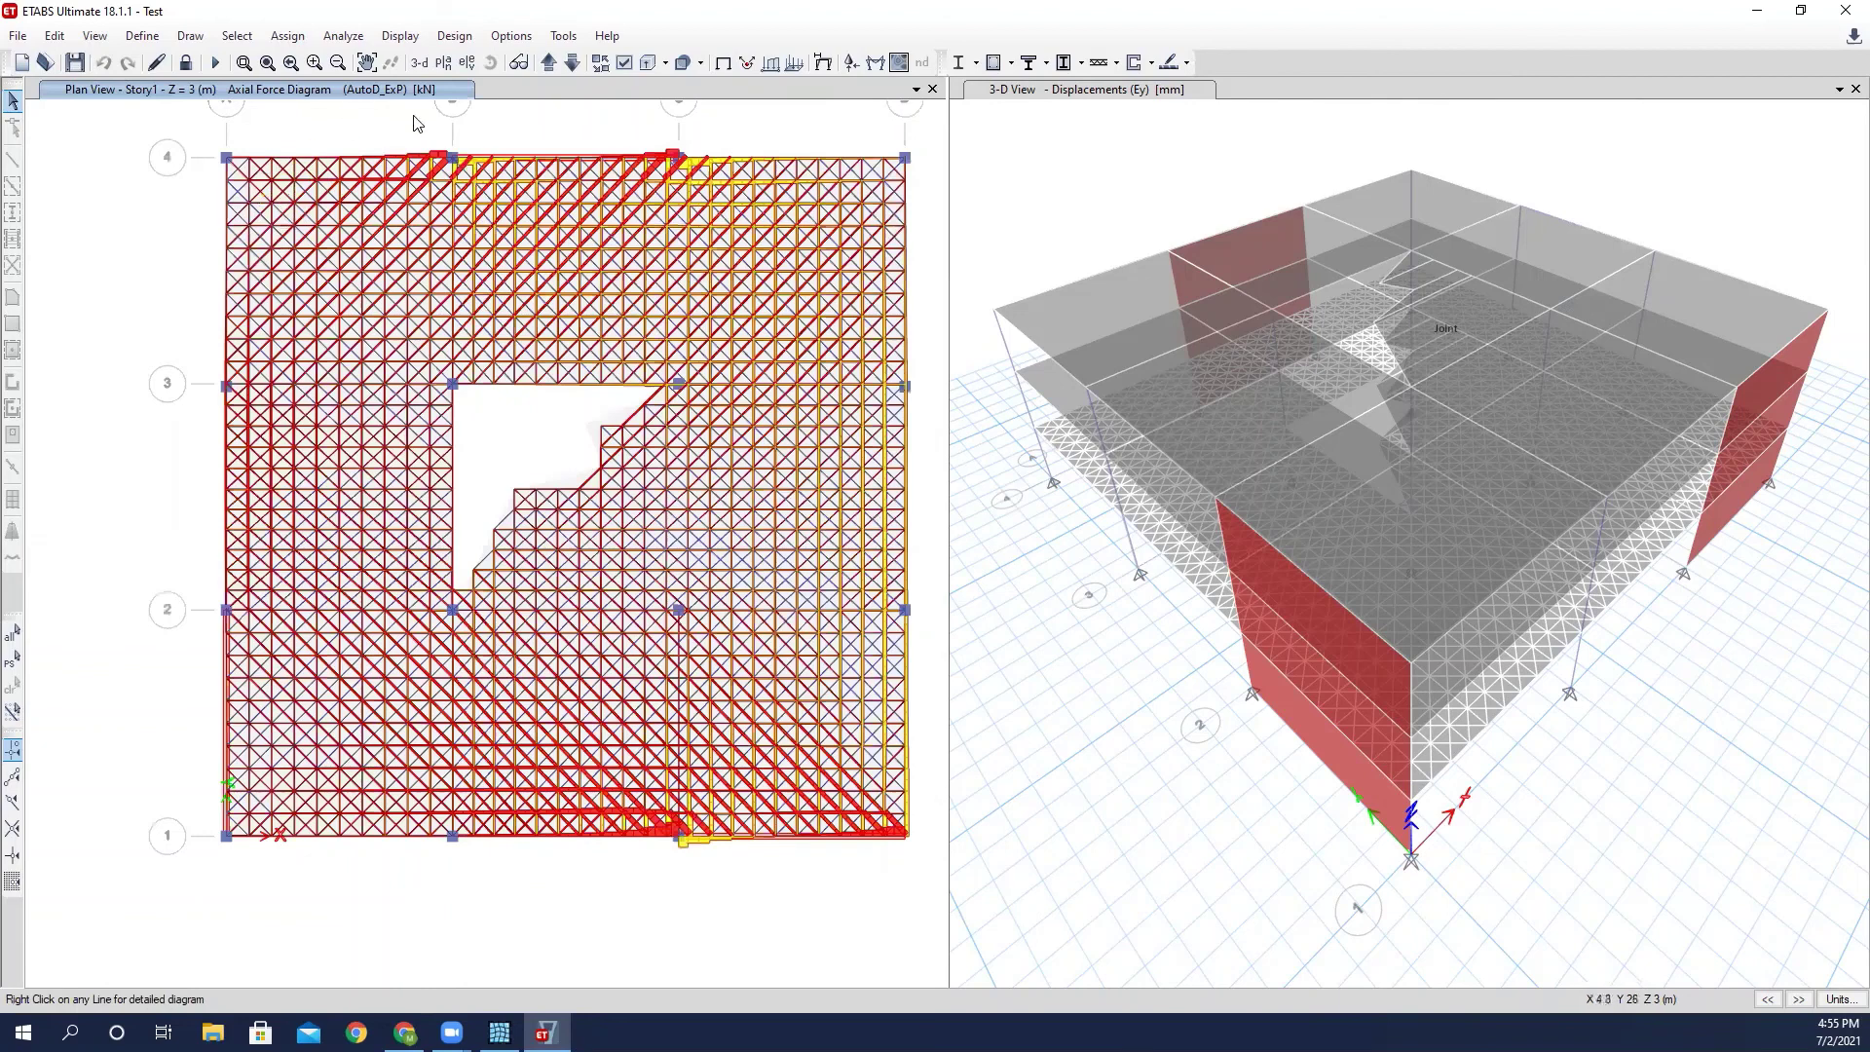
{"action": "middle_click_drag", "start_coordinate": [158, 360], "coordinate": [117, 331]}
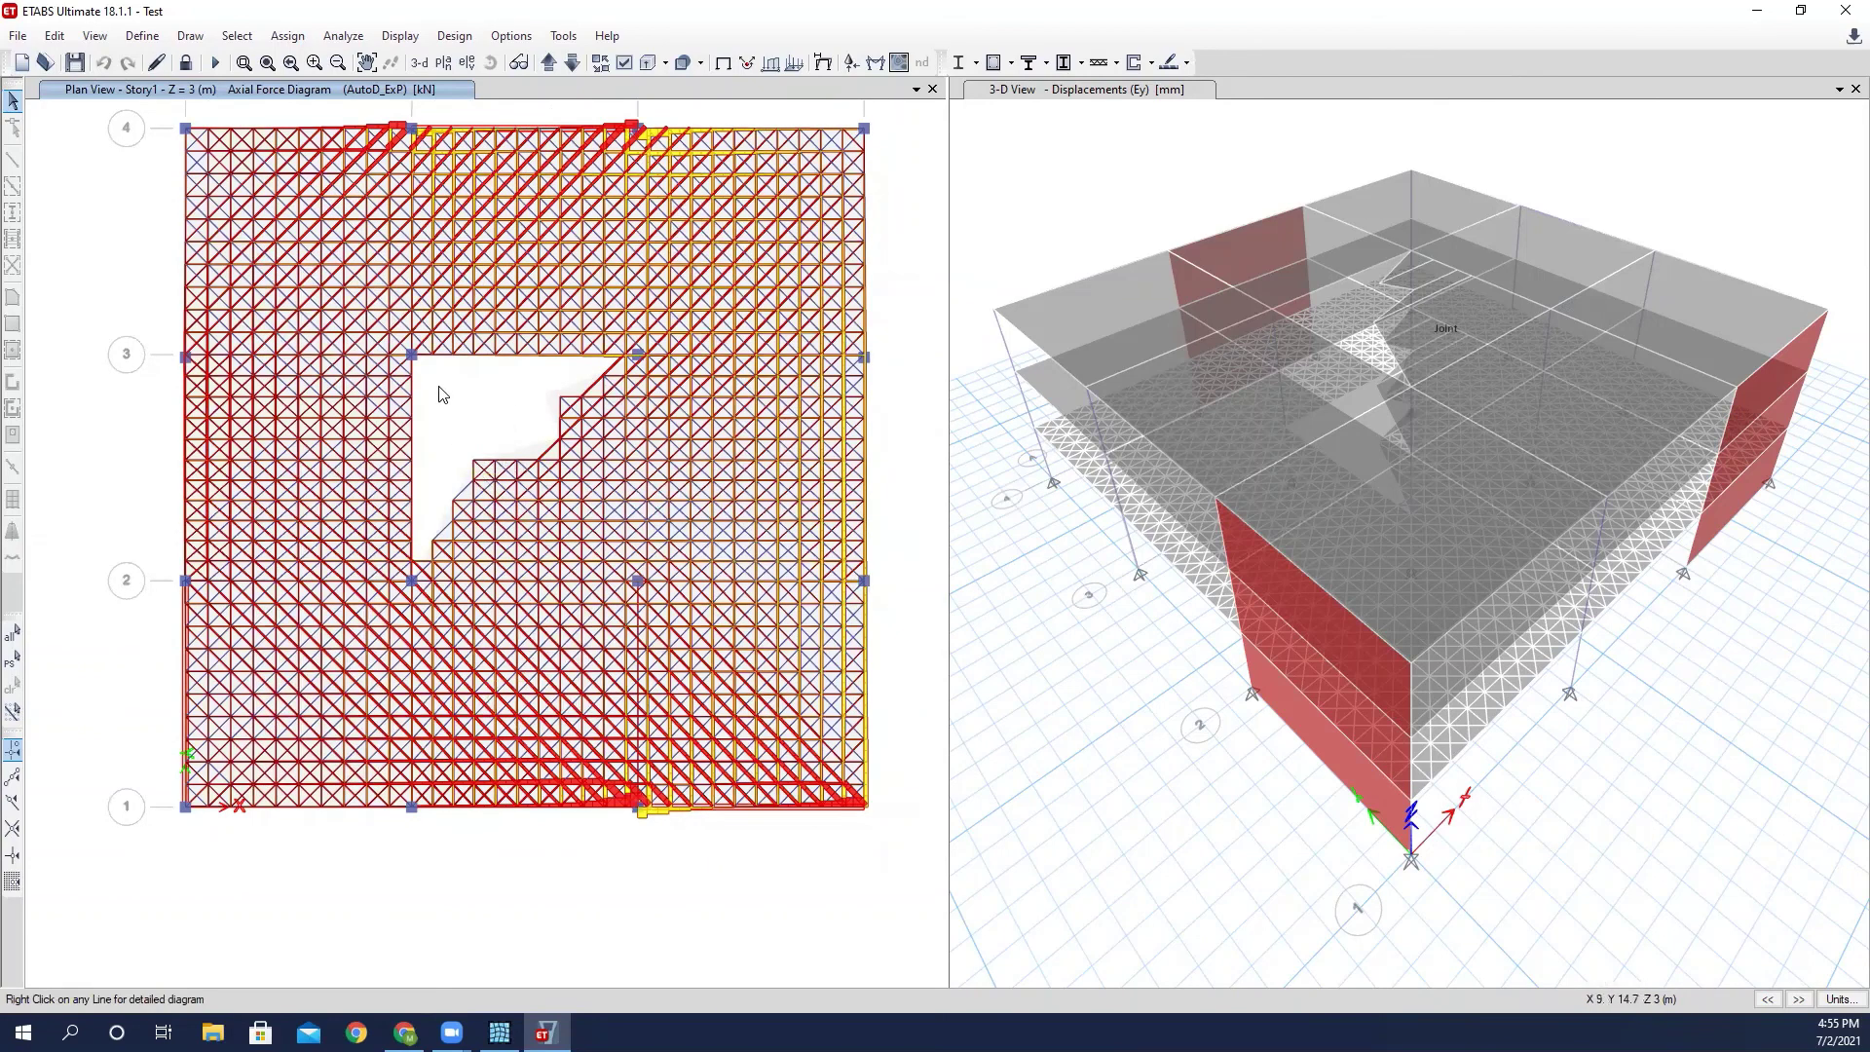
{"action": "middle_click_drag", "start_coordinate": [439, 393], "coordinate": [455, 432]}
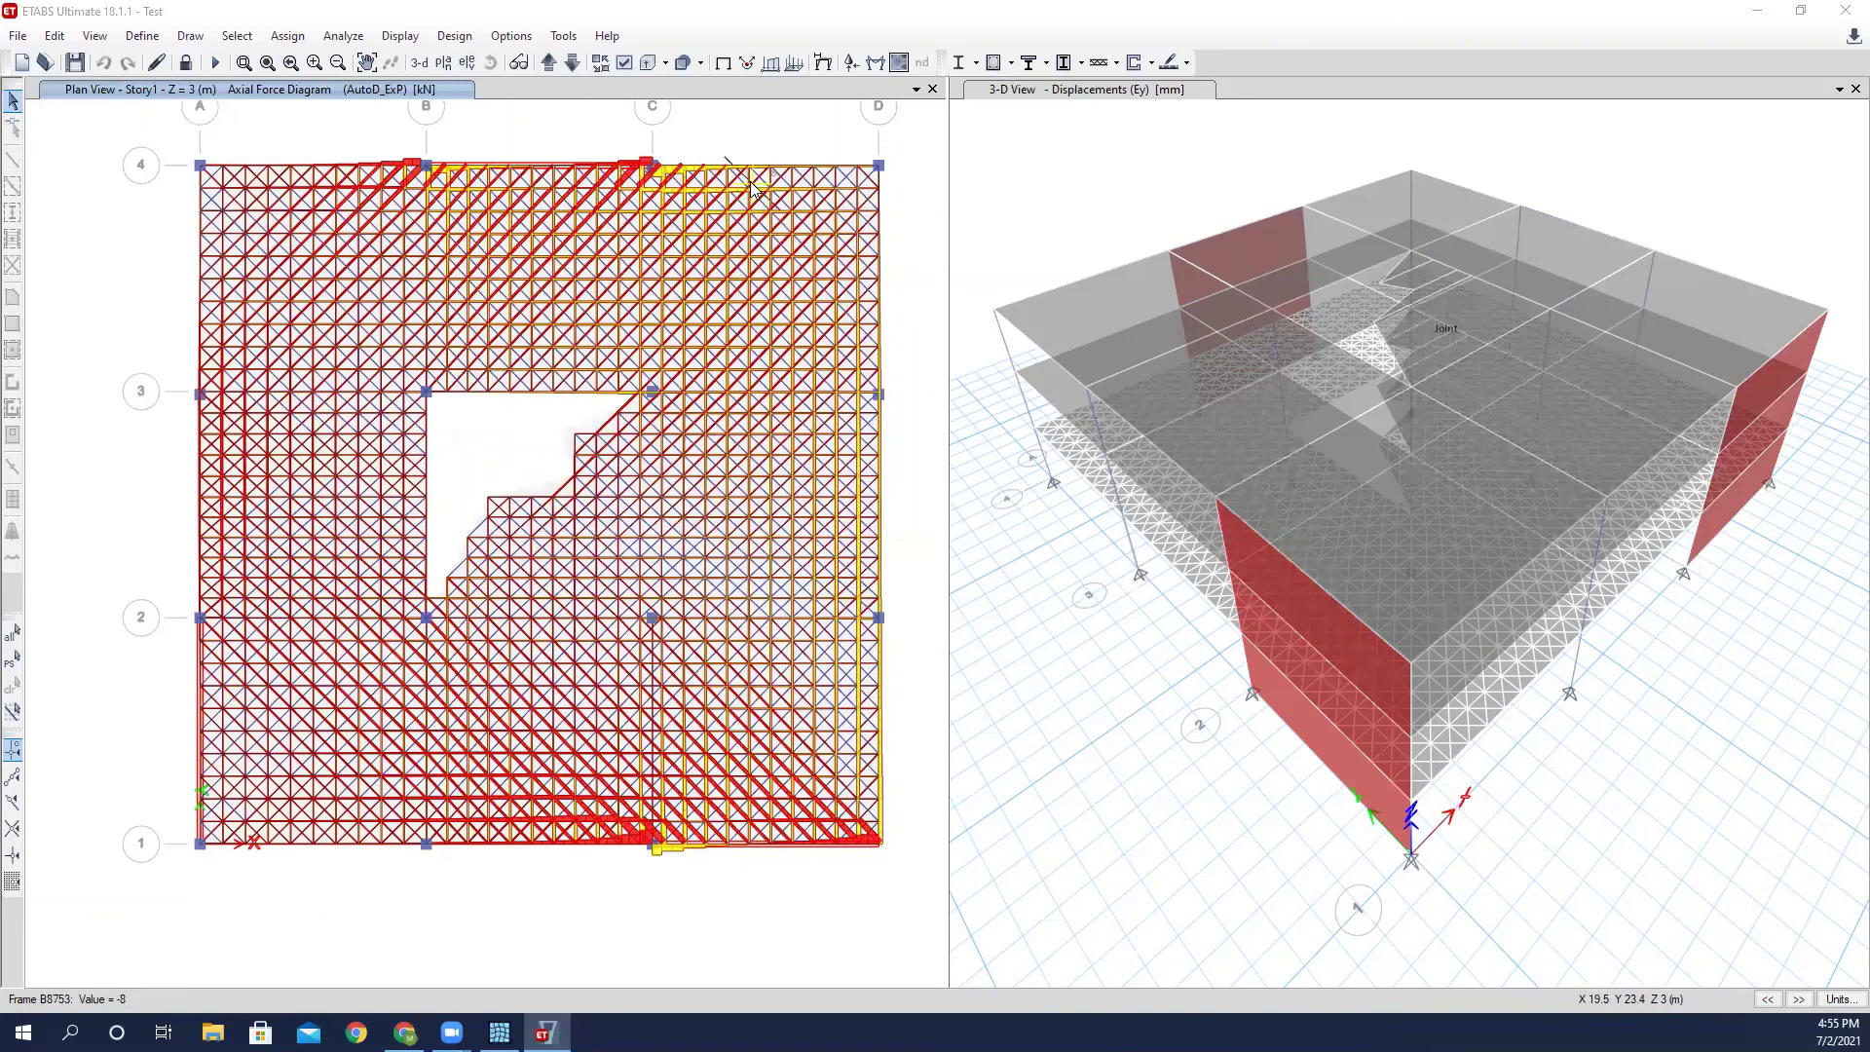
{"action": "left_click", "coordinate": [762, 149]}
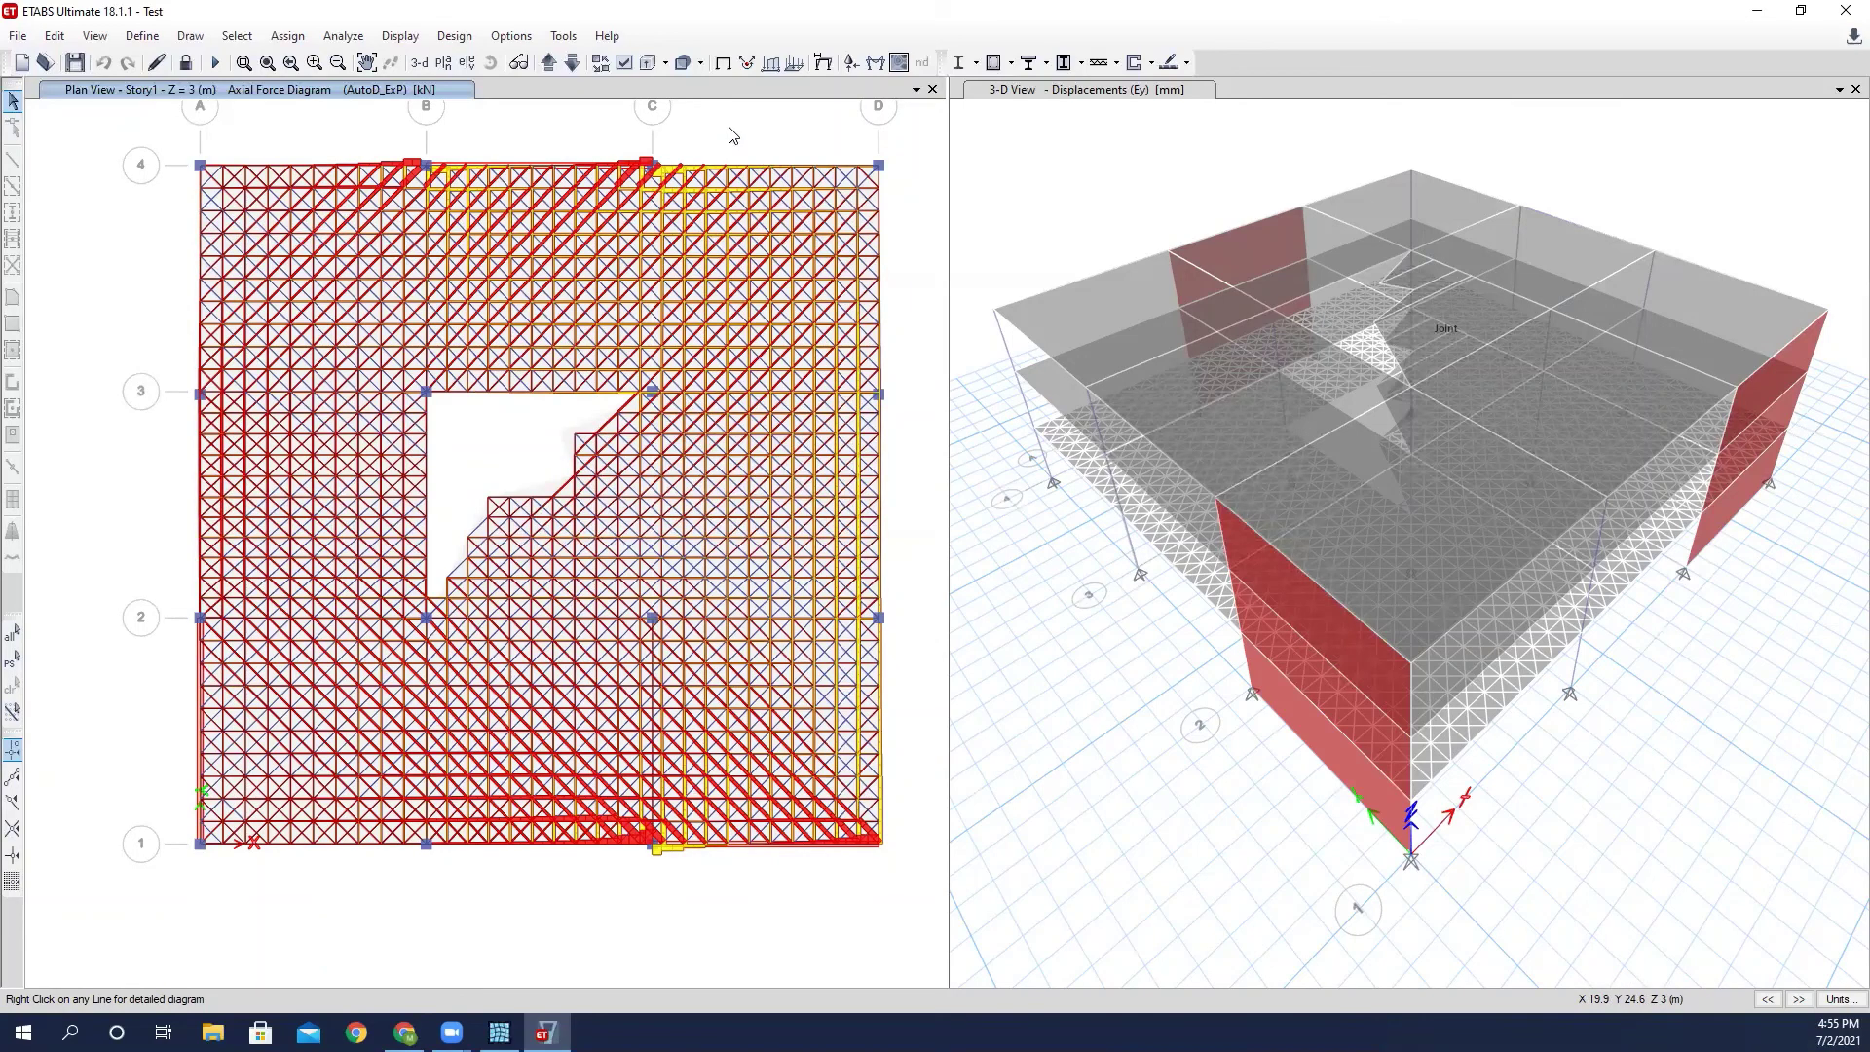
{"action": "left_click", "coordinate": [722, 62]}
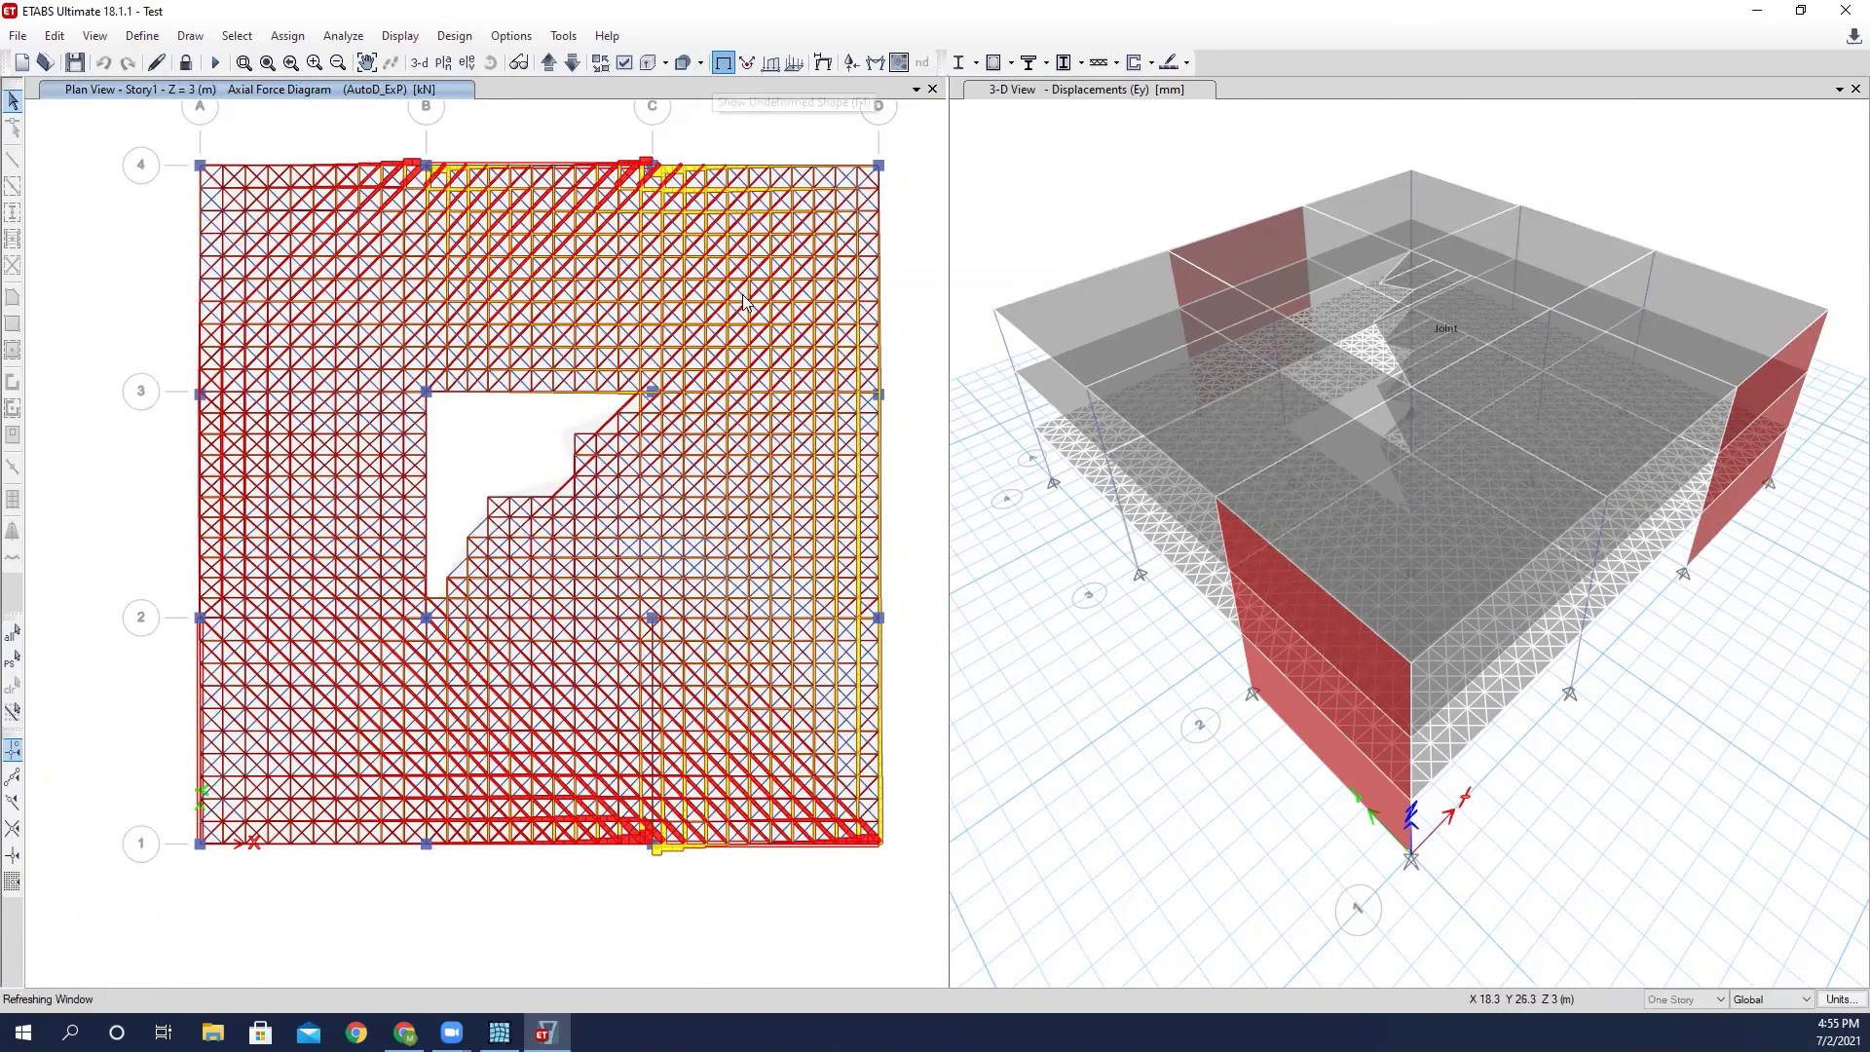